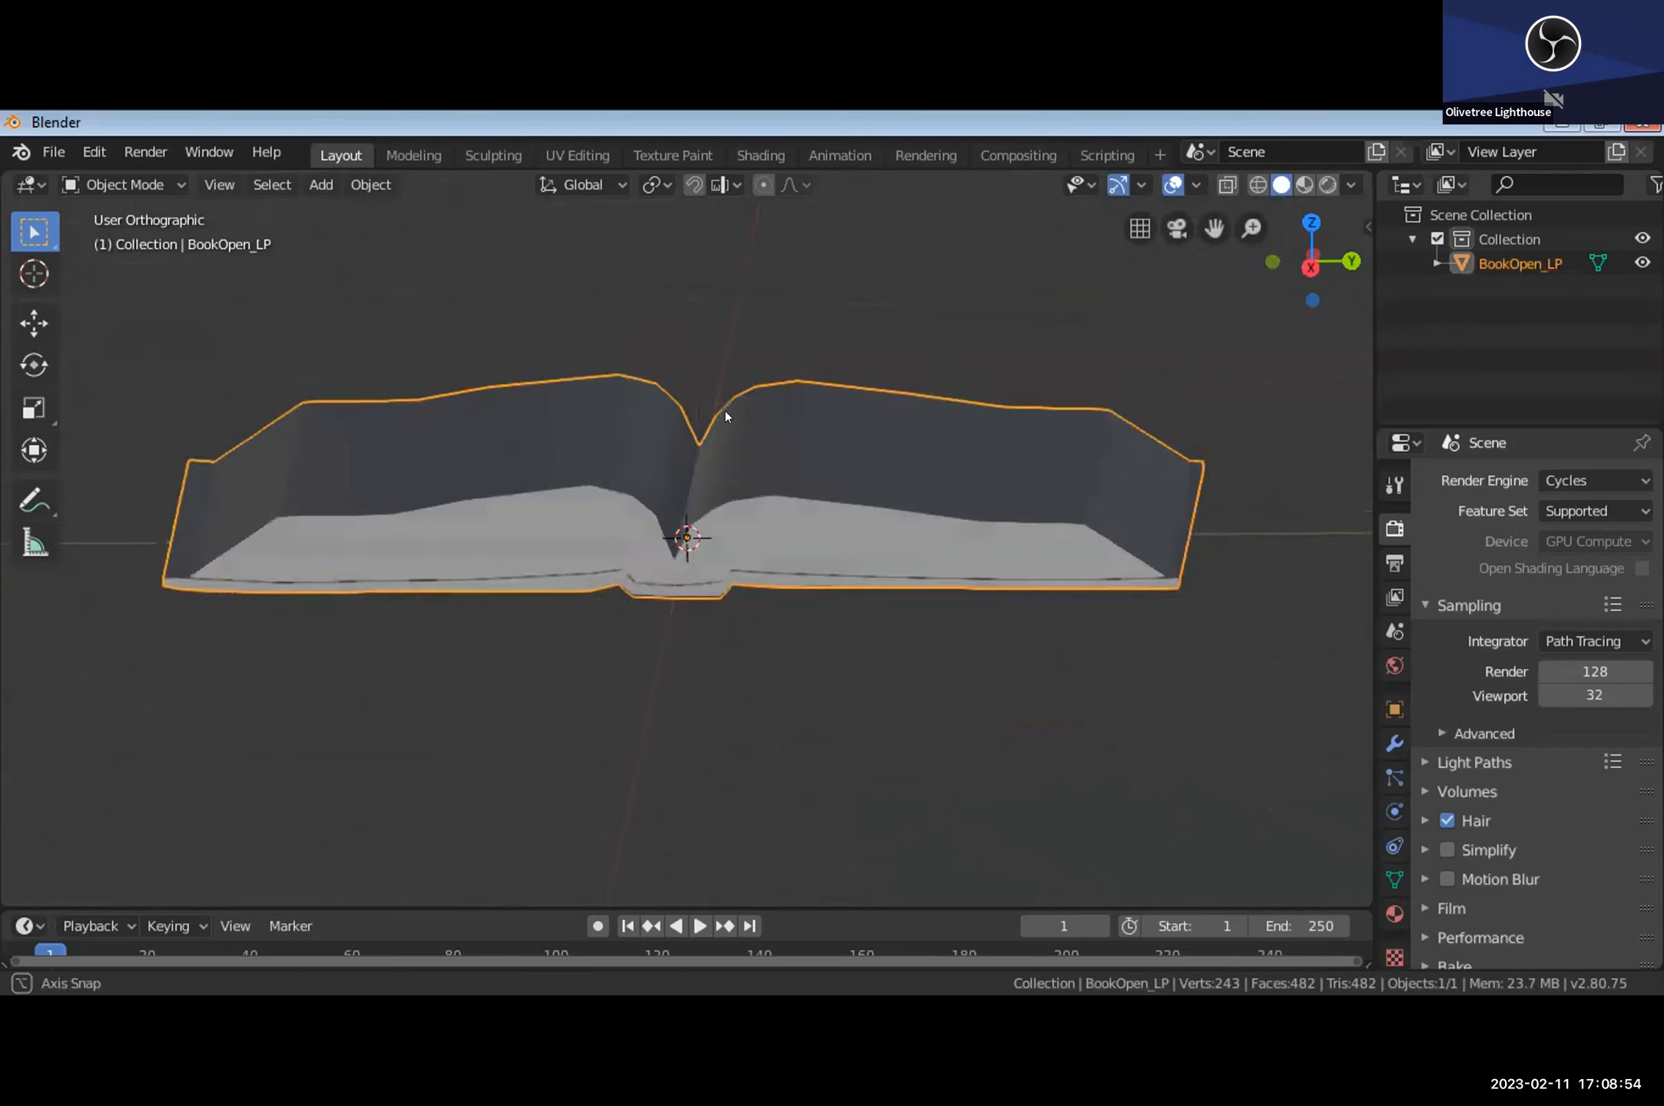
# Step: Orbit and zoom the viewport around the BookOpen_LP open book to inspect it
pyautogui.scroll(-4, 746, 390)
pyautogui.scroll(1, 780, 306)
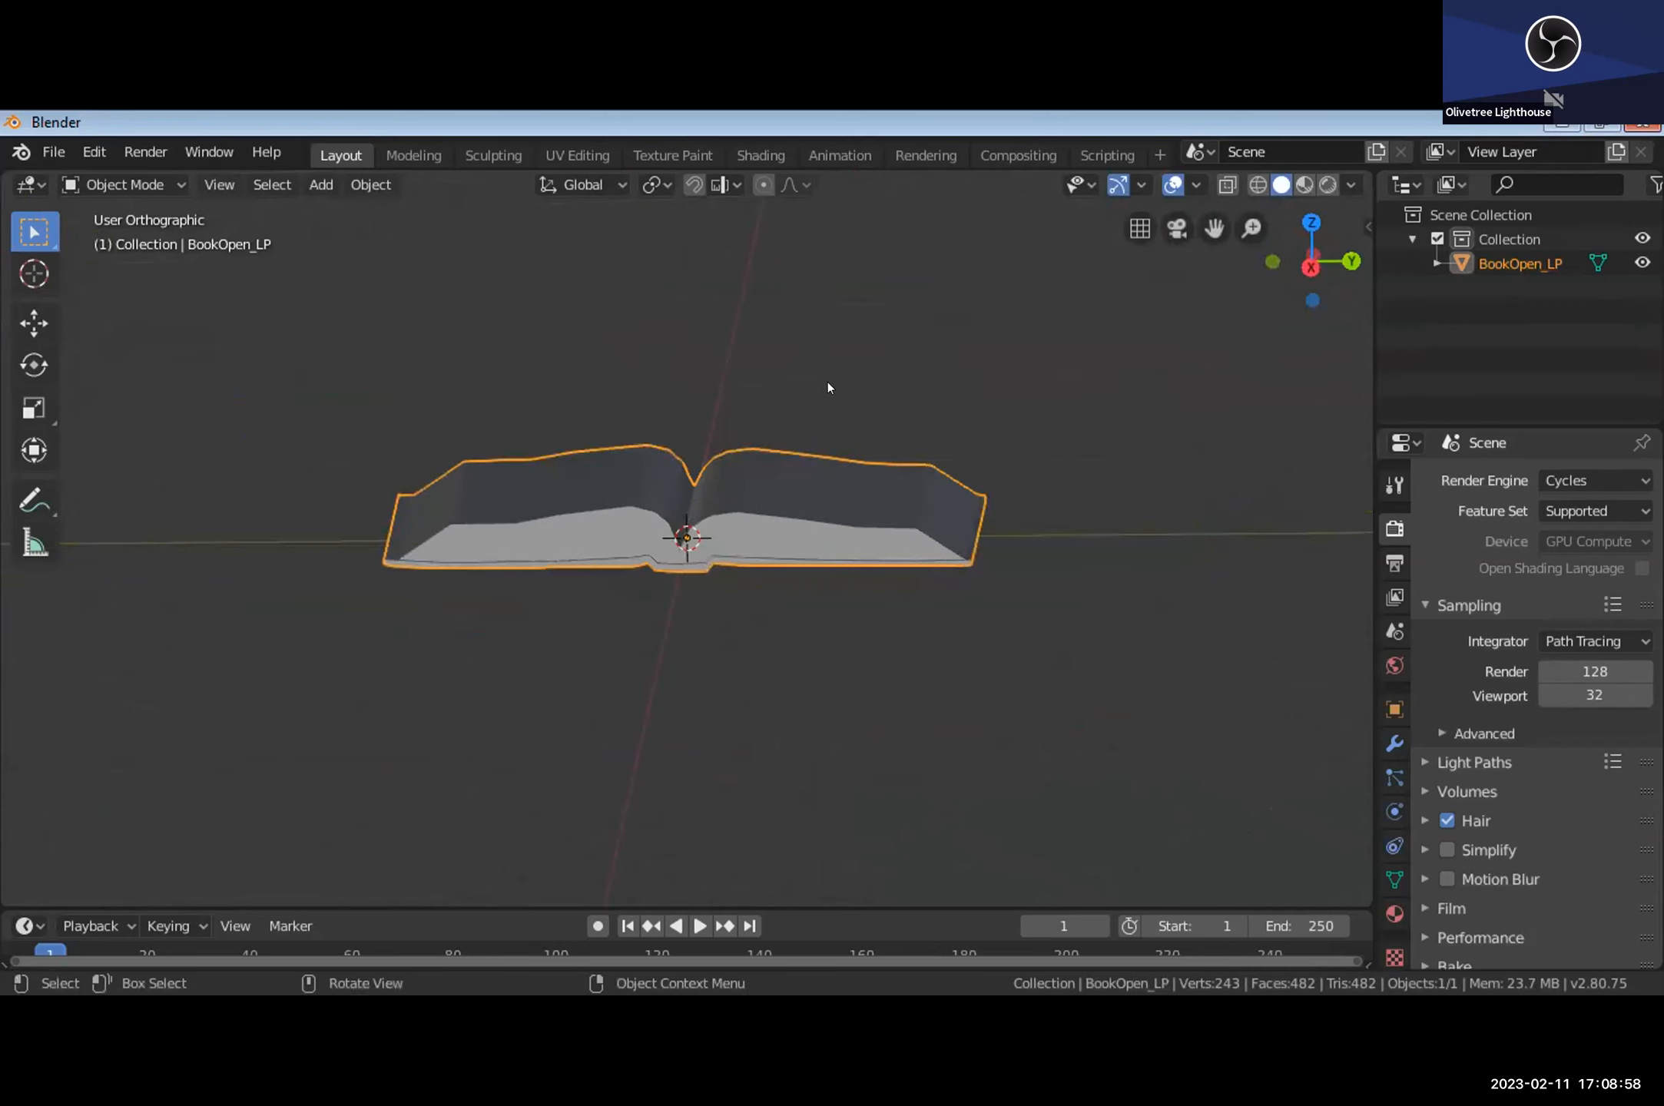
pyautogui.moveTo(826, 389); pyautogui.dragTo(1156, 272, button='middle')
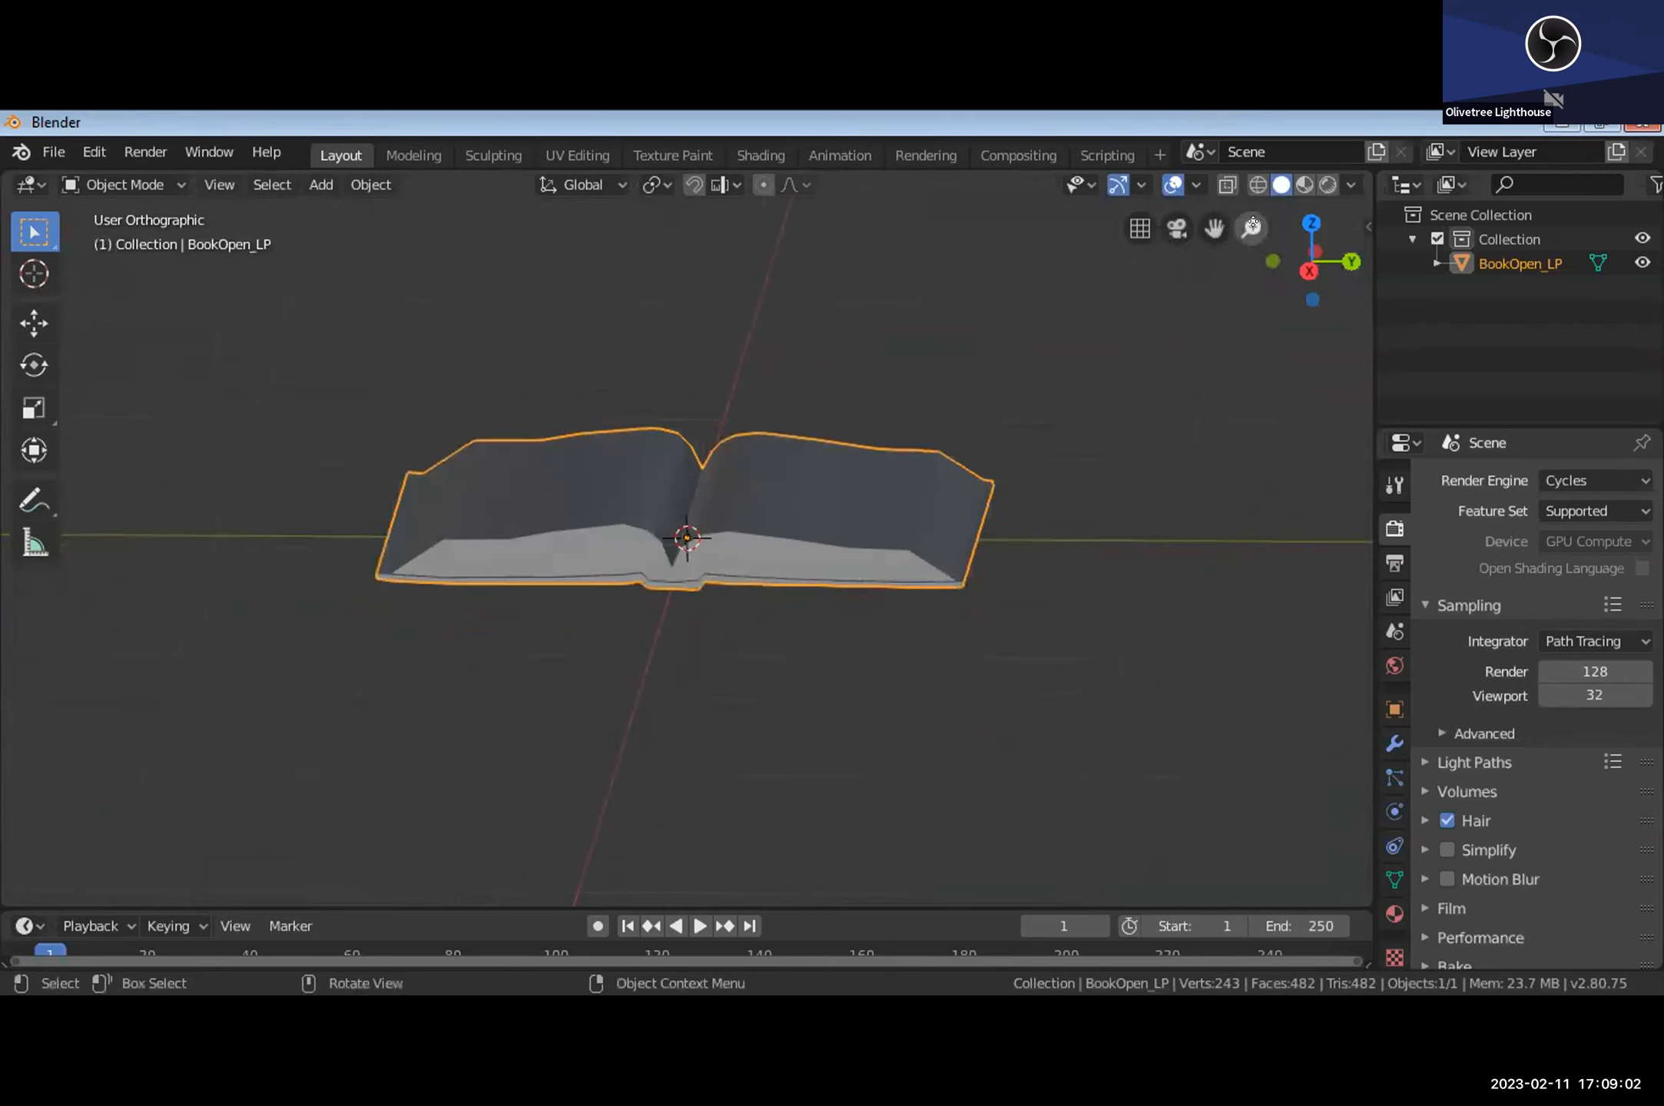
pyautogui.moveTo(1252, 226)
pyautogui.mouseDown()
pyautogui.moveTo(1252, 154)
pyautogui.moveTo(1252, 323)
pyautogui.moveTo(1252, 115)
pyautogui.moveTo(1252, 254)
pyautogui.moveTo(1253, 231)
pyautogui.mouseUp()
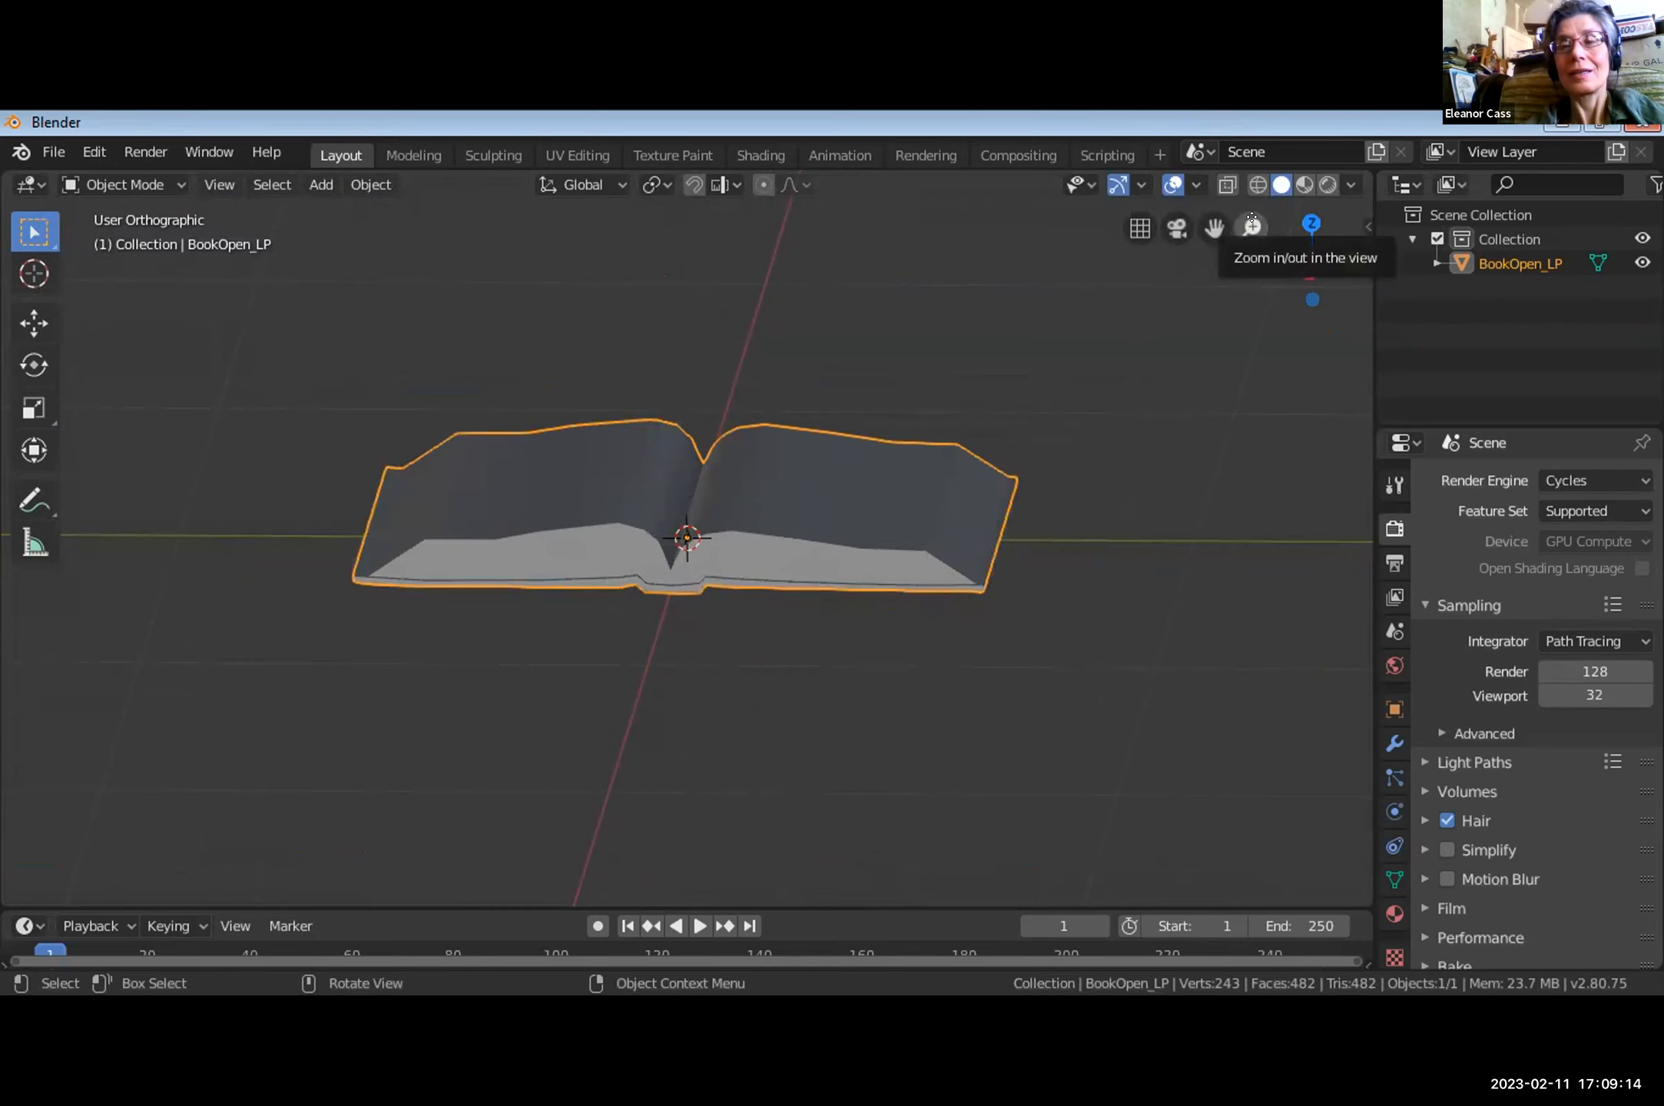
pyautogui.moveTo(1251, 224); pyautogui.dragTo(894, 498)
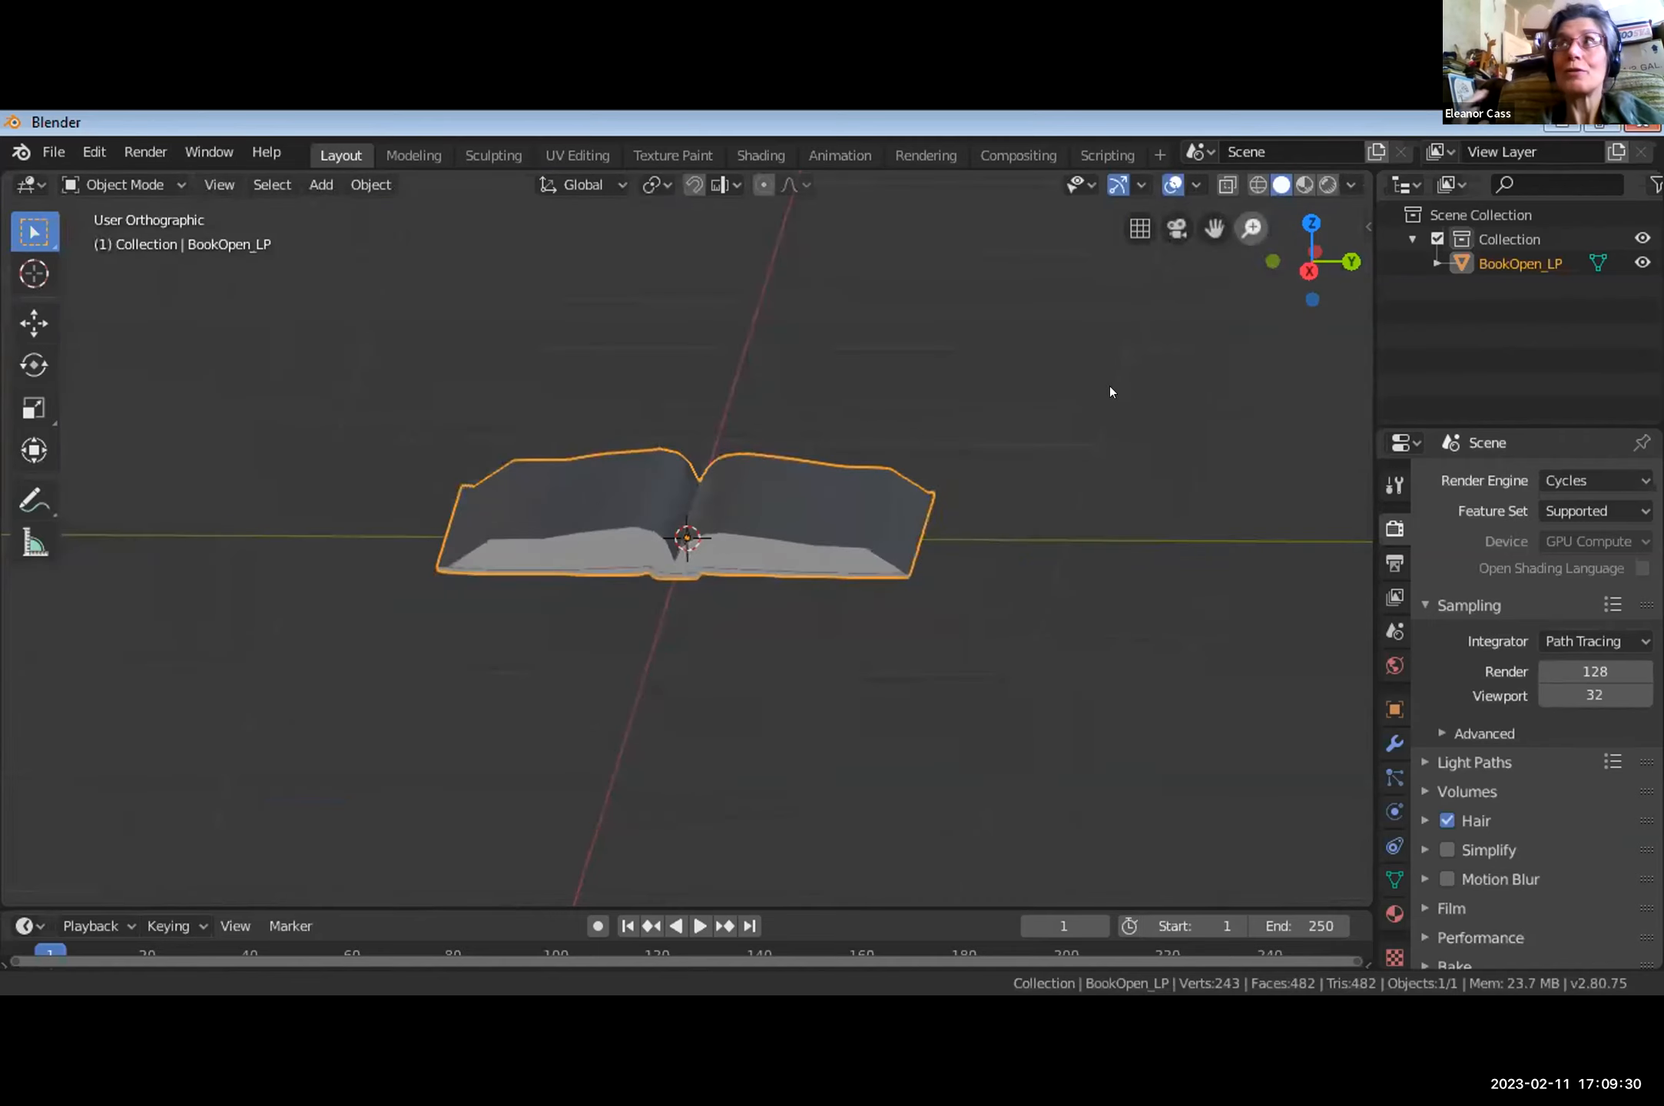
pyautogui.moveTo(1112, 428); pyautogui.dragTo(378, 462, button='middle')
pyautogui.scroll(3, 369, 453)
pyautogui.scroll(-3, 476, 387)
# Step: View the book from above-front, flat side, top-down and low front angles
pyautogui.moveTo(115, 409); pyautogui.dragTo(731, 254, button='middle')
pyautogui.scroll(5, 745, 248)
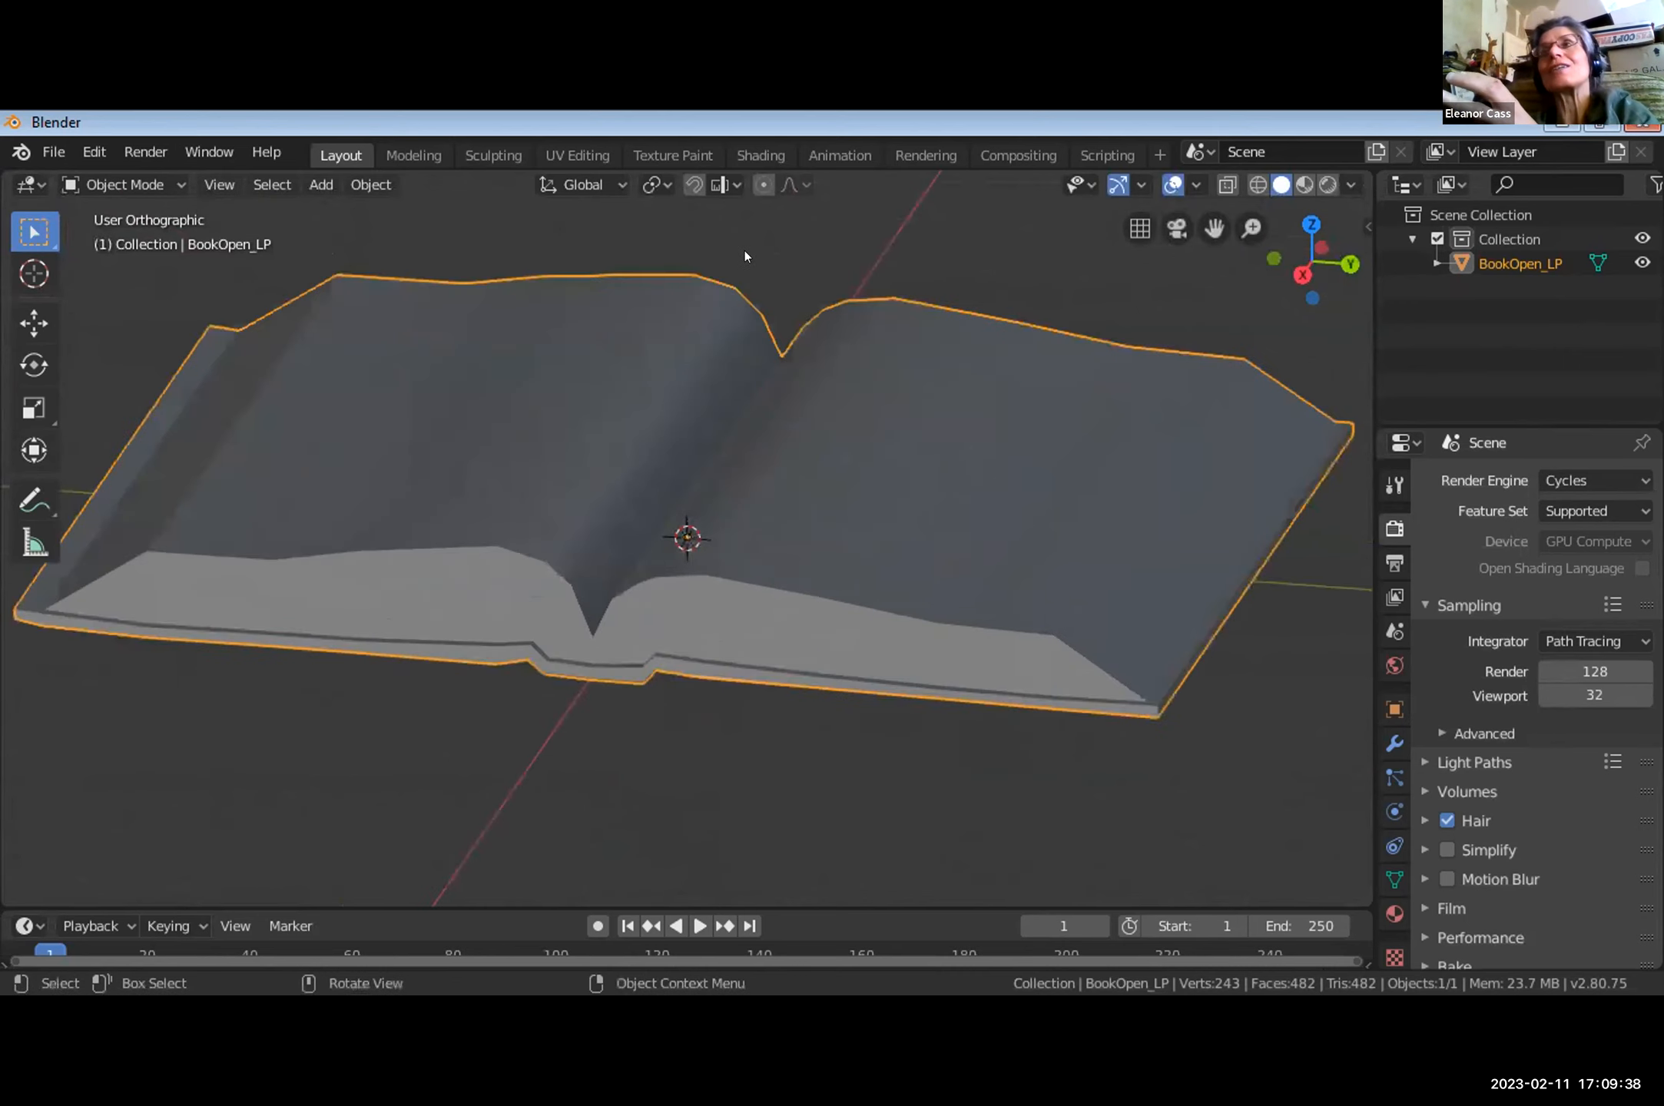
pyautogui.scroll(-5, 897, 347)
pyautogui.moveTo(897, 348); pyautogui.dragTo(820, 349, button='middle')
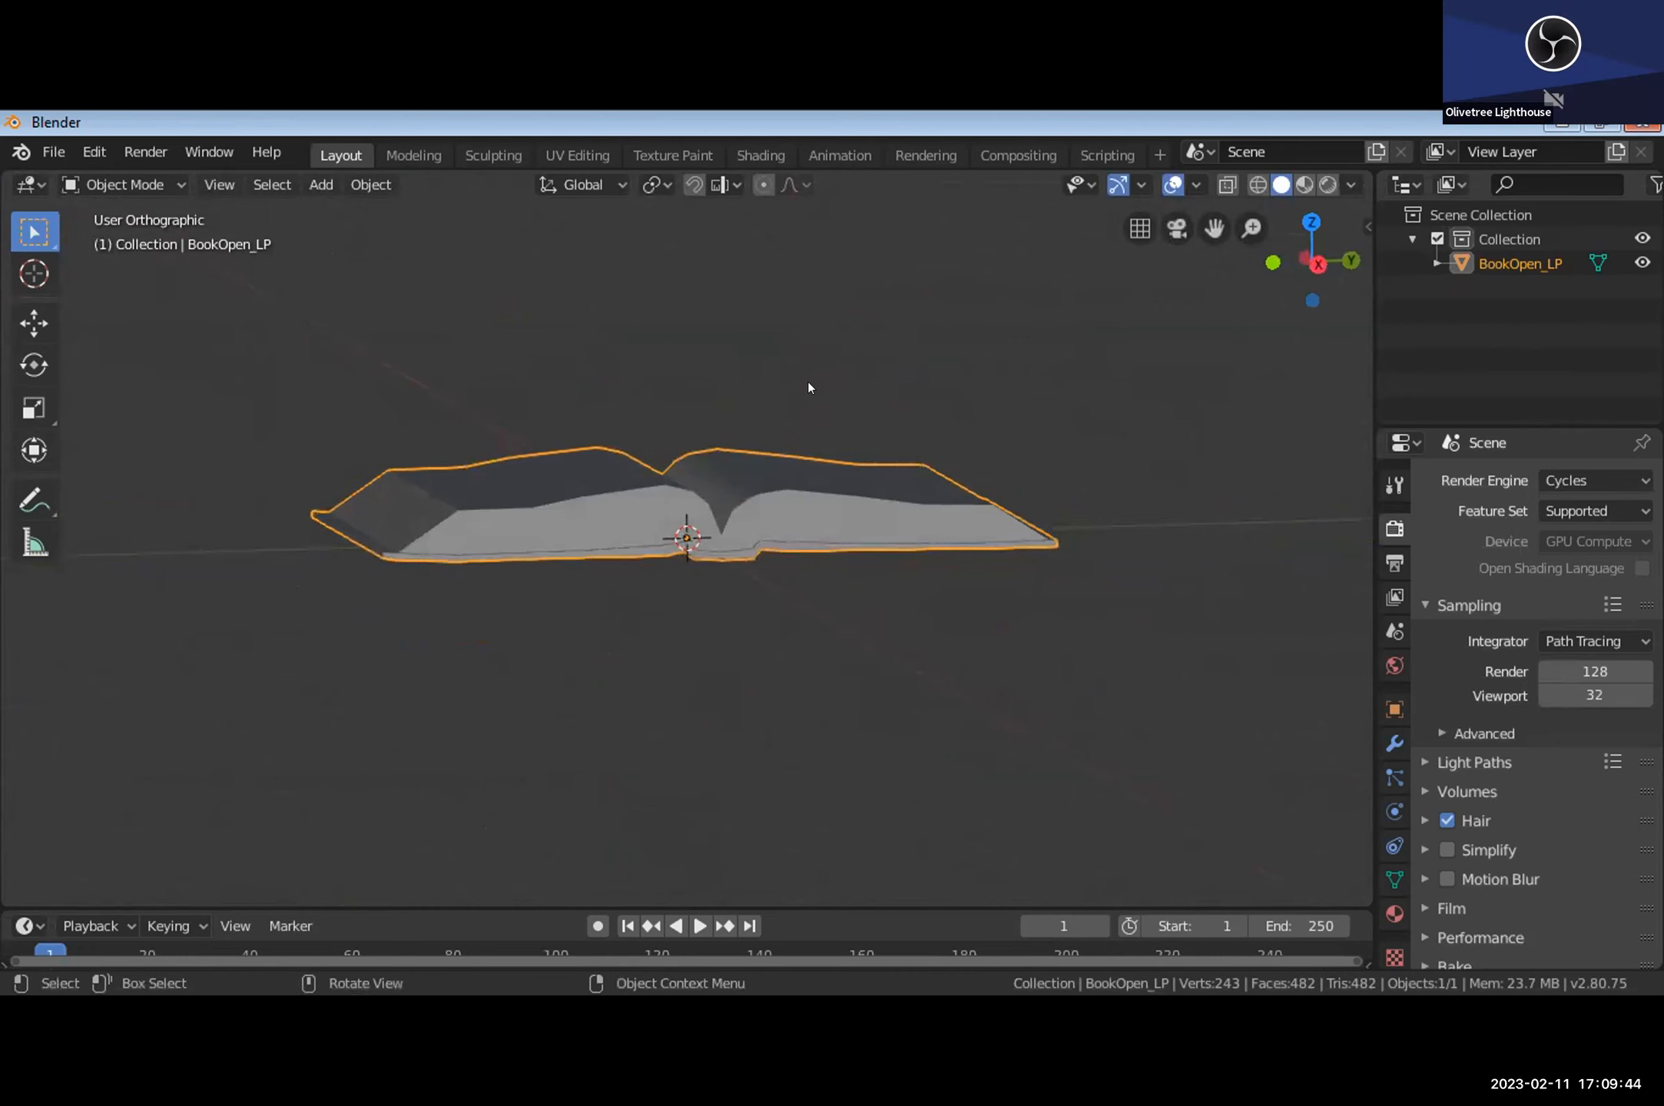
pyautogui.moveTo(710, 293)
pyautogui.mouseDown(button='middle')
pyautogui.moveTo(726, 366)
pyautogui.moveTo(682, 442)
pyautogui.moveTo(652, 415)
pyautogui.moveTo(725, 285)
pyautogui.mouseUp(button='middle')
pyautogui.scroll(4, 725, 285)
pyautogui.moveTo(898, 430); pyautogui.dragTo(846, 395, button='middle')
pyautogui.scroll(-6, 965, 411)
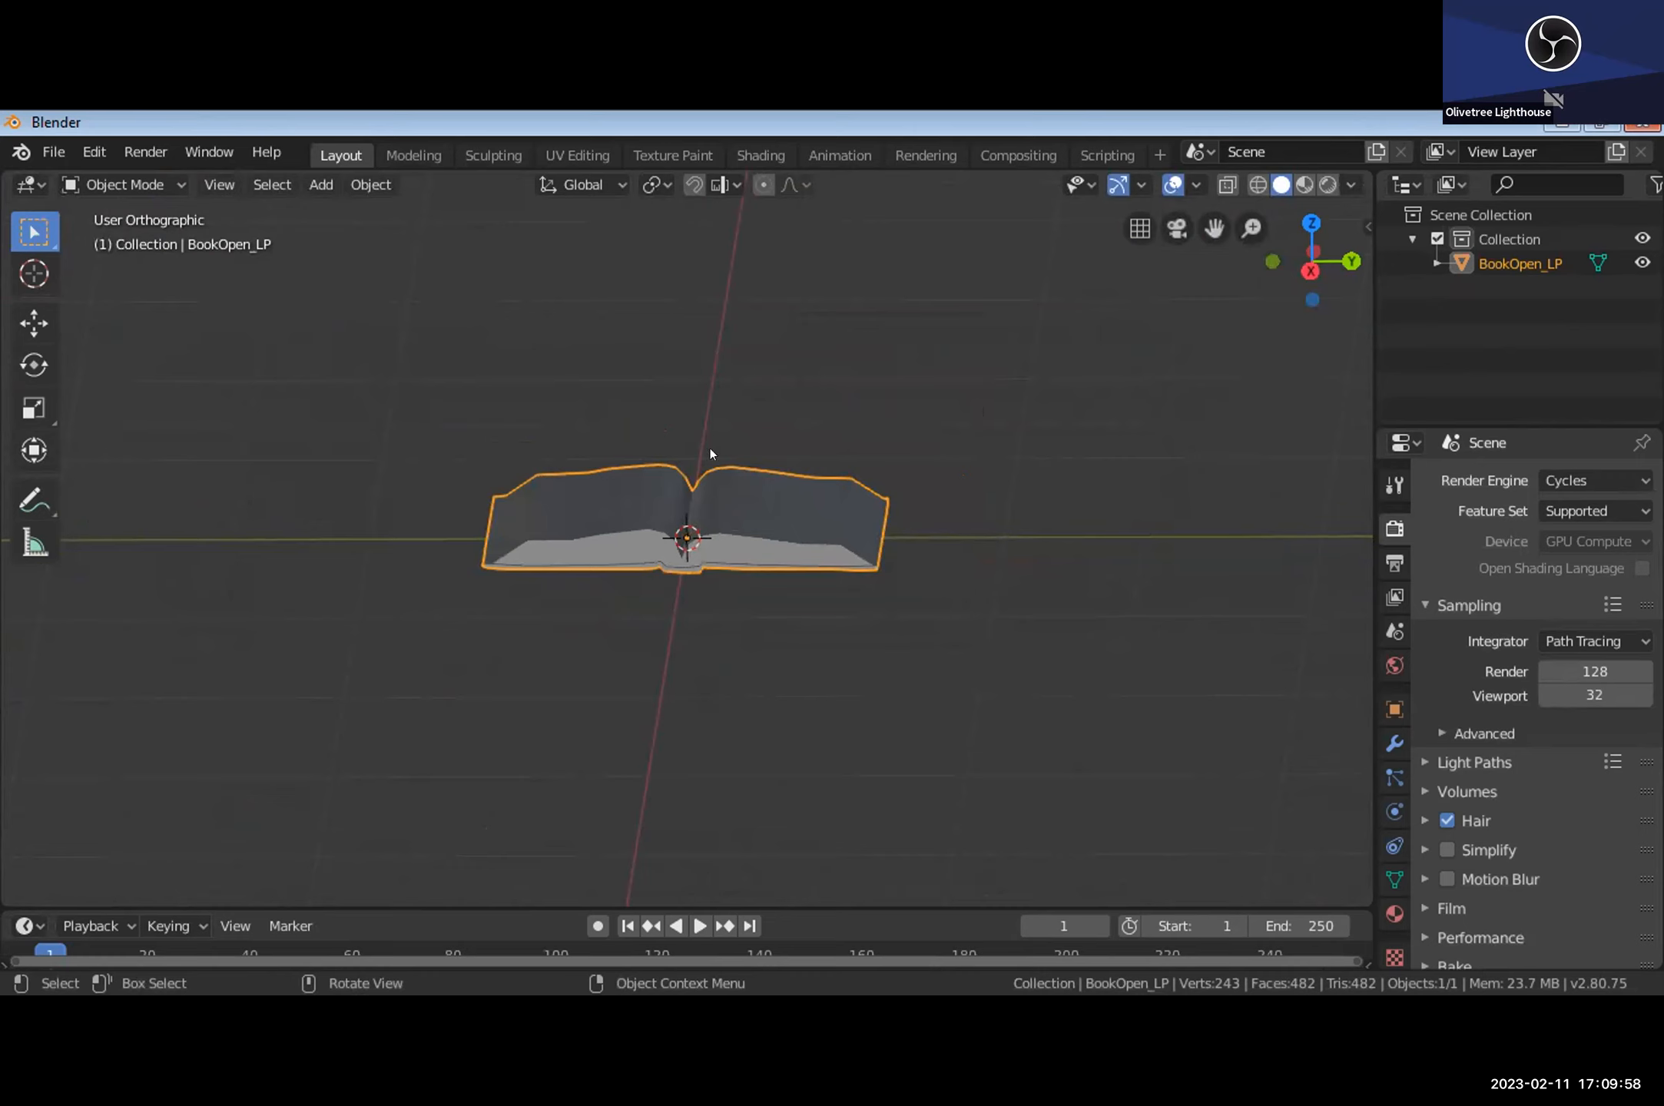
pyautogui.scroll(-1, 710, 449)
pyautogui.scroll(5, 729, 411)
pyautogui.moveTo(729, 411)
pyautogui.mouseDown(button='middle')
pyautogui.moveTo(787, 453)
pyautogui.moveTo(783, 473)
pyautogui.moveTo(781, 386)
pyautogui.moveTo(996, 371)
pyautogui.moveTo(706, 431)
pyautogui.moveTo(587, 356)
pyautogui.moveTo(826, 433)
pyautogui.moveTo(770, 471)
pyautogui.moveTo(781, 451)
pyautogui.moveTo(729, 440)
pyautogui.mouseUp(button='middle')
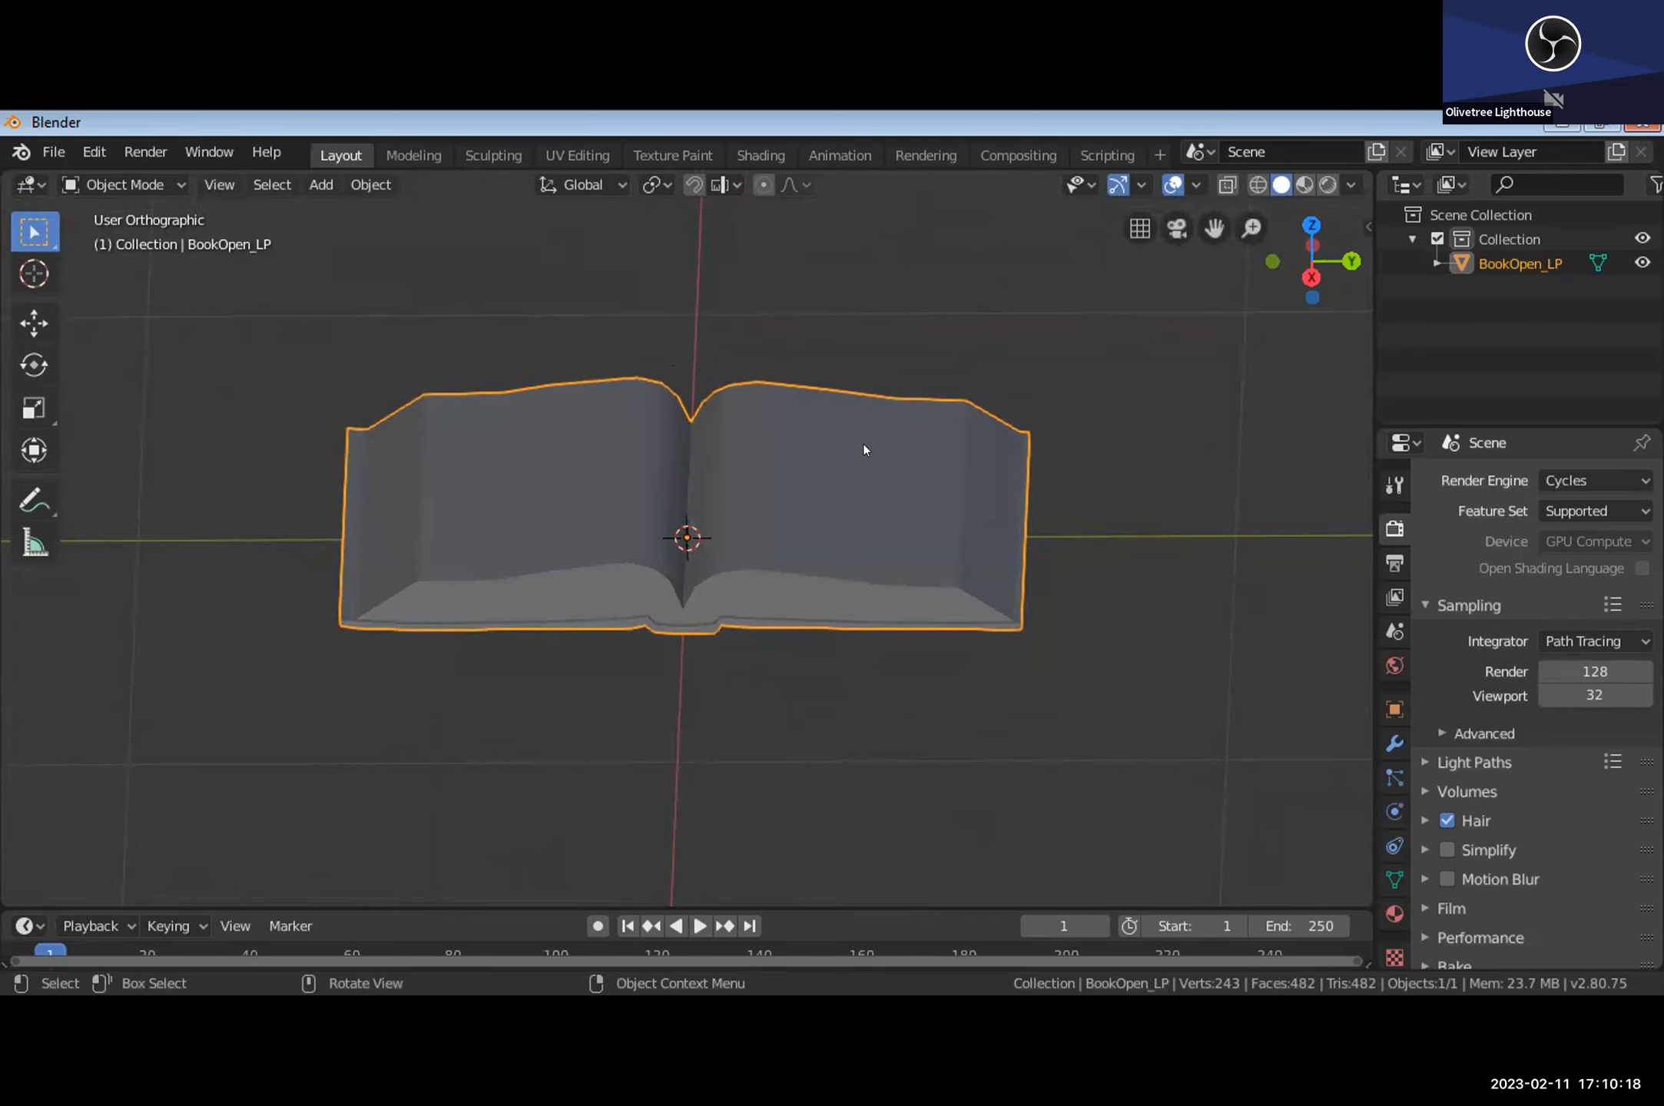
pyautogui.press('Tab')
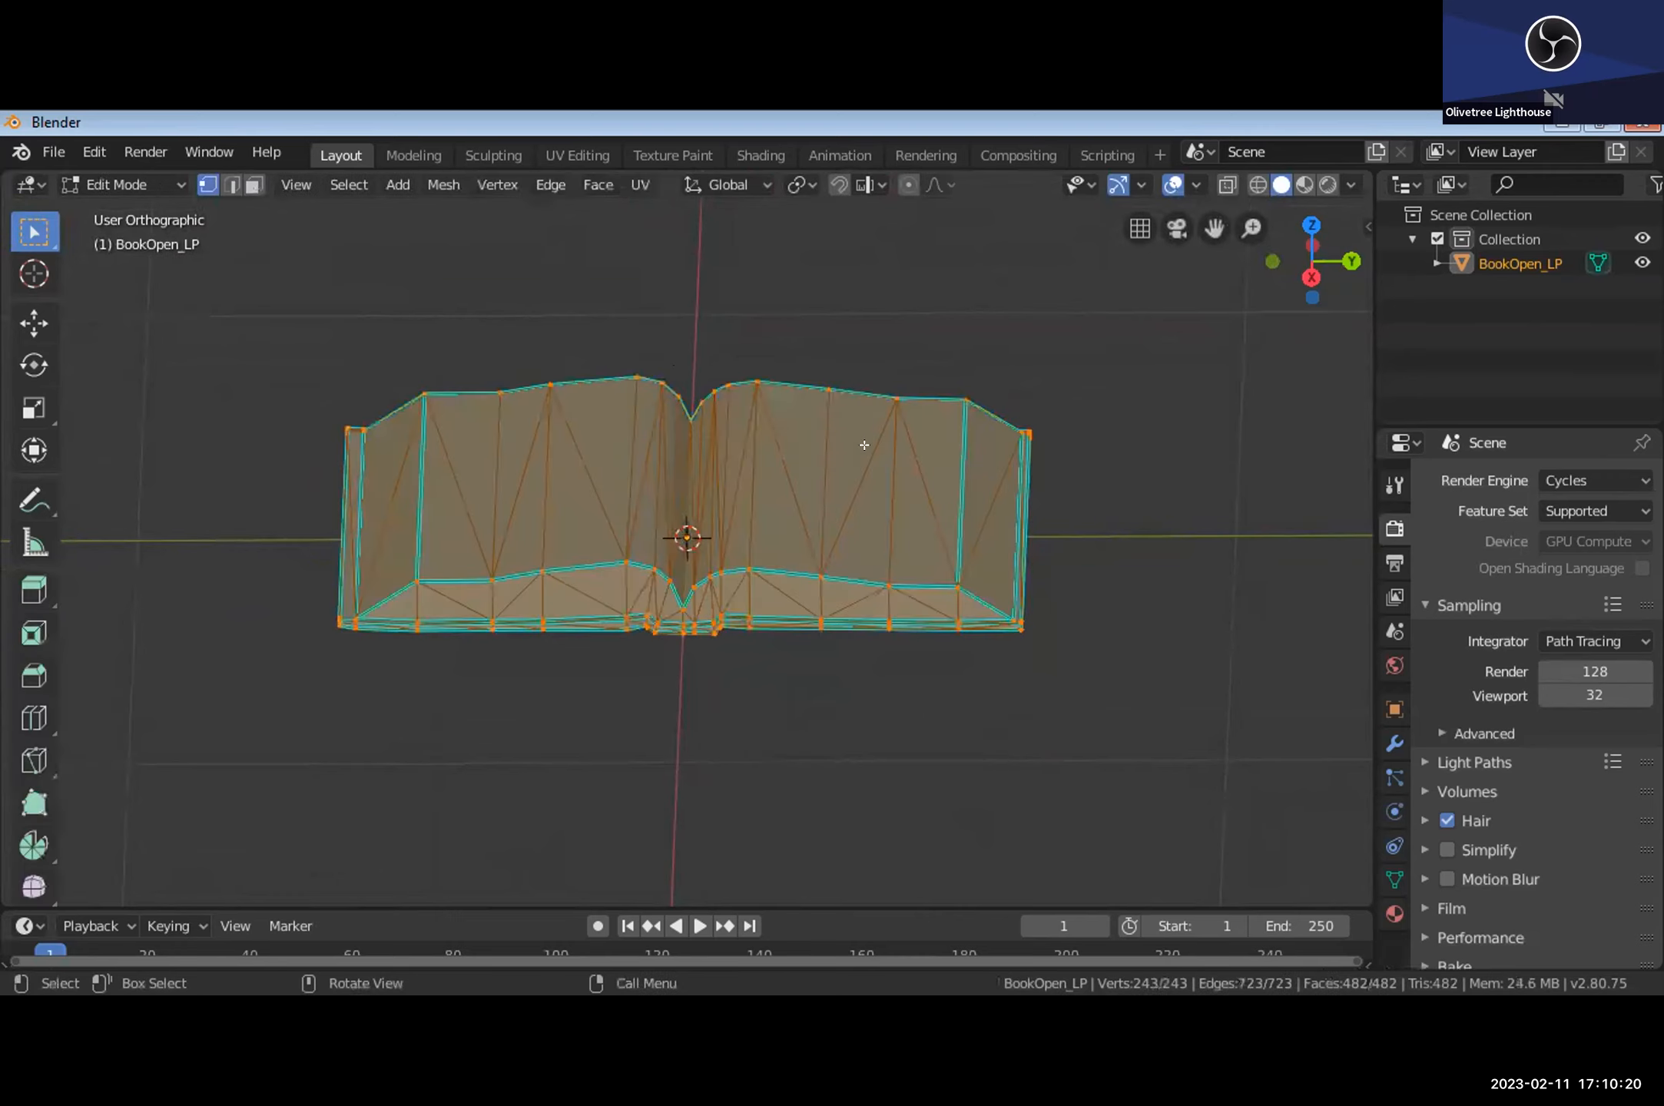
pyautogui.moveTo(661, 690); pyautogui.dragTo(849, 698, button='middle')
pyautogui.moveTo(736, 800); pyautogui.dragTo(666, 779, button='middle')
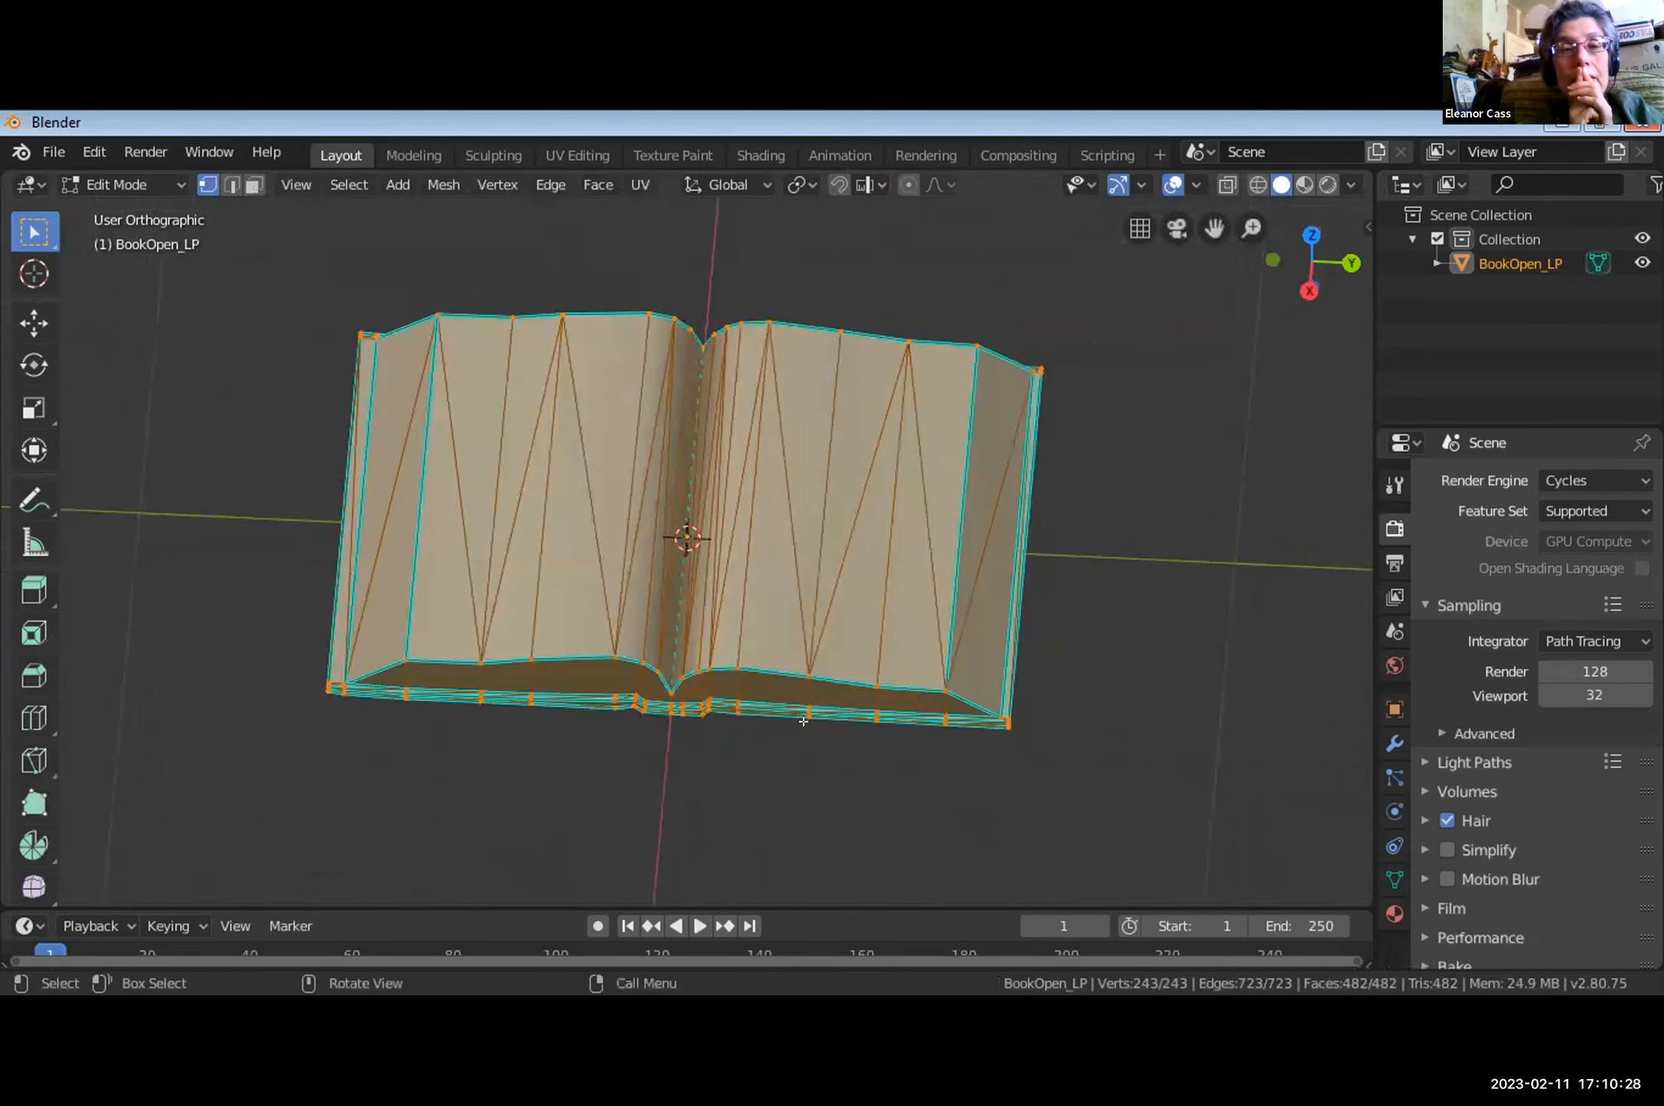
pyautogui.scroll(3, 804, 722)
pyautogui.scroll(-1, 806, 776)
pyautogui.moveTo(806, 776); pyautogui.dragTo(1042, 509, button='middle')
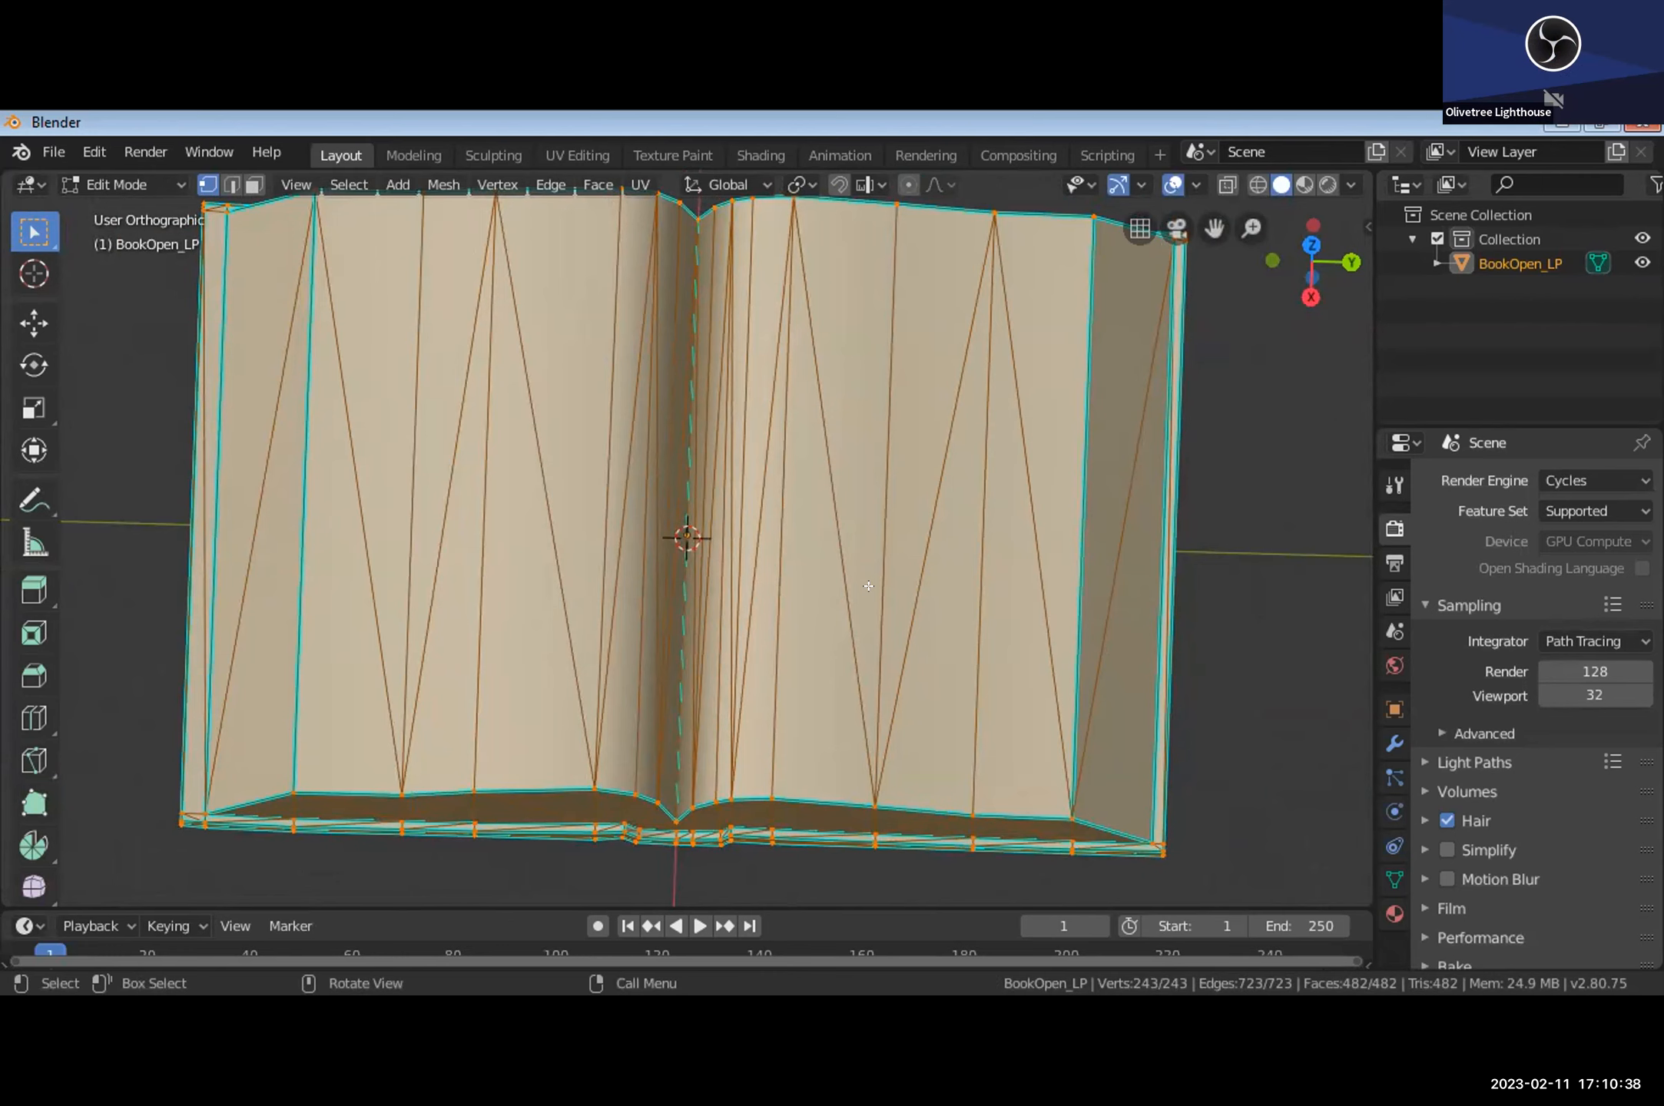
pyautogui.scroll(-2, 868, 586)
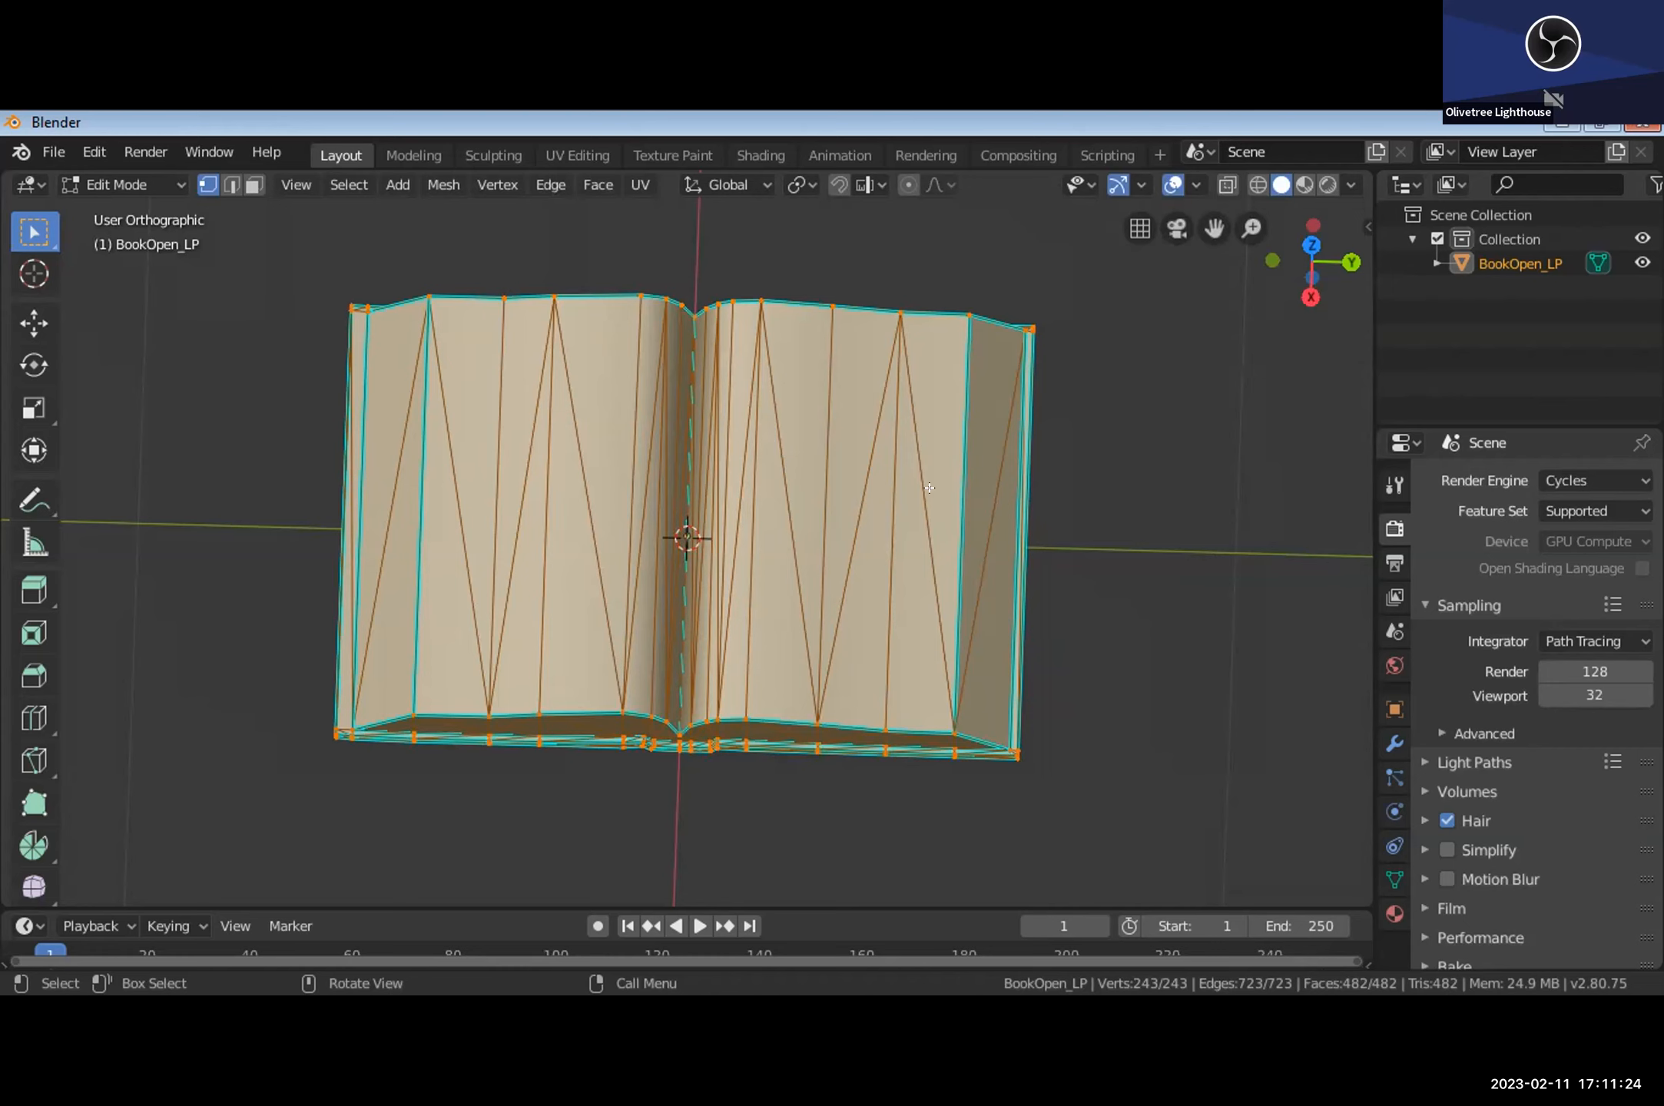
pyautogui.moveTo(929, 543); pyautogui.dragTo(902, 513, button='middle')
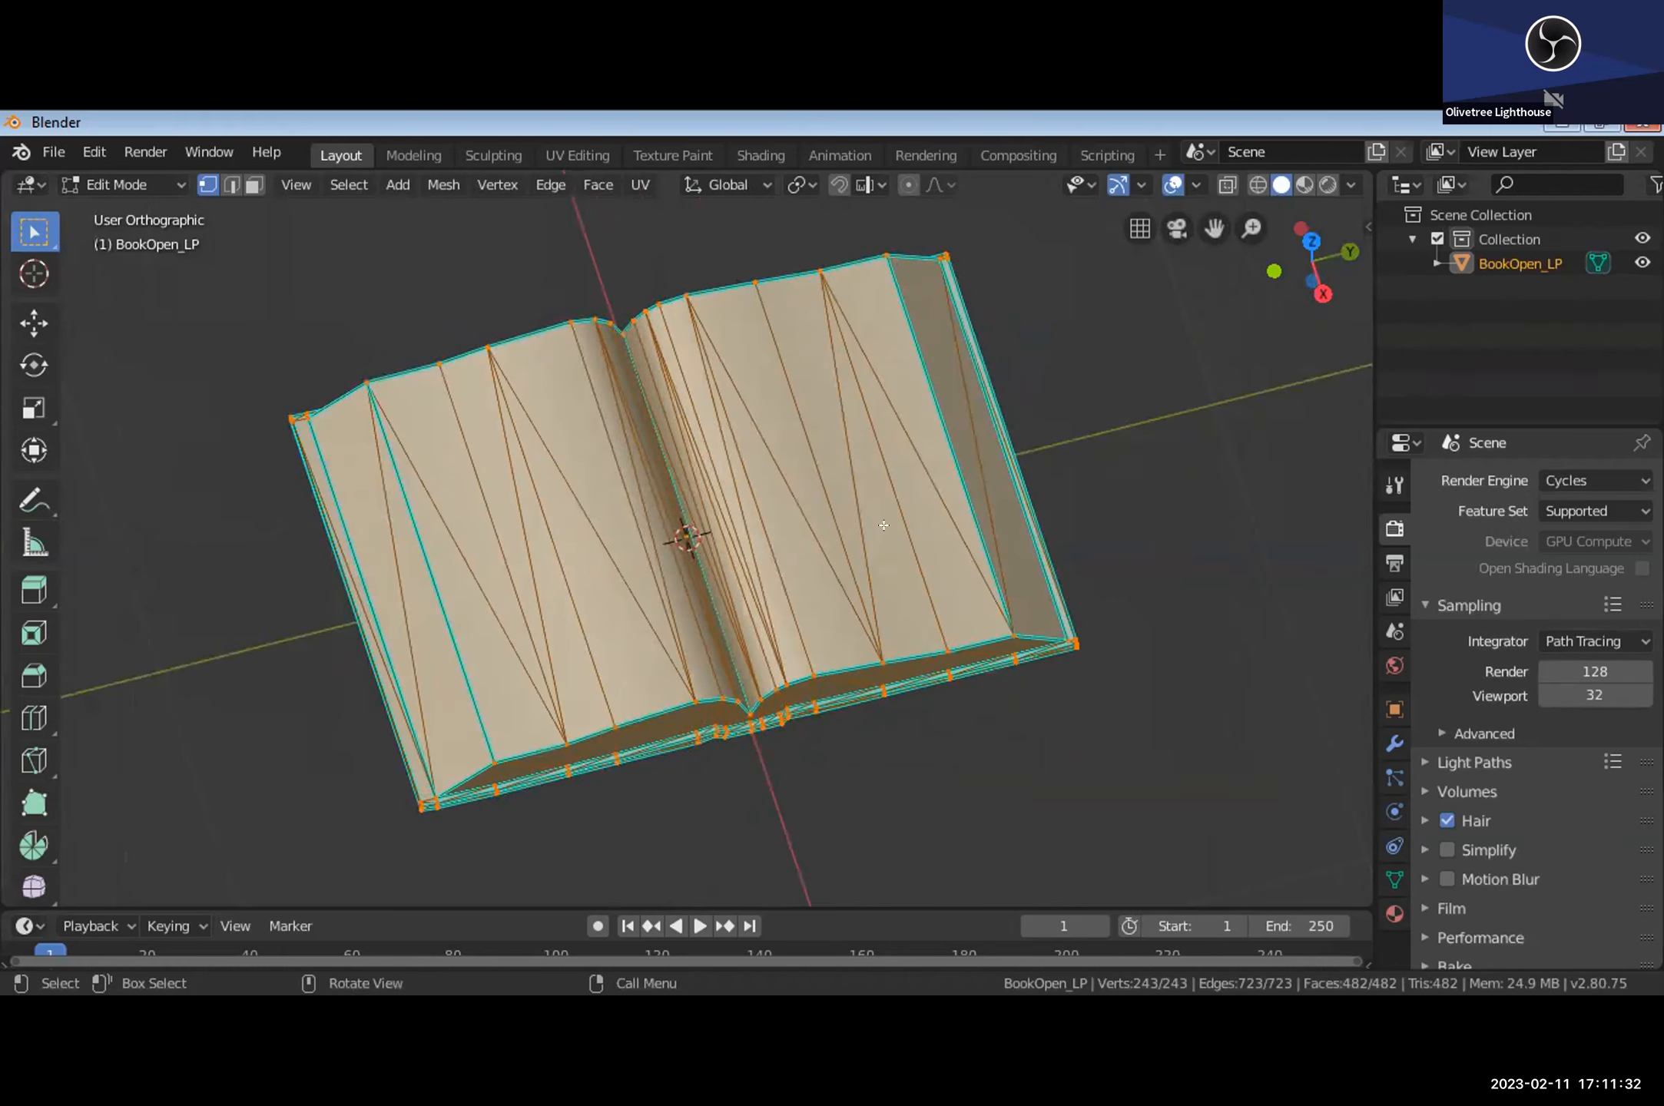
pyautogui.moveTo(827, 505)
pyautogui.mouseDown(button='middle')
pyautogui.moveTo(826, 273)
pyautogui.moveTo(826, 525)
pyautogui.moveTo(826, 473)
pyautogui.mouseUp(button='middle')
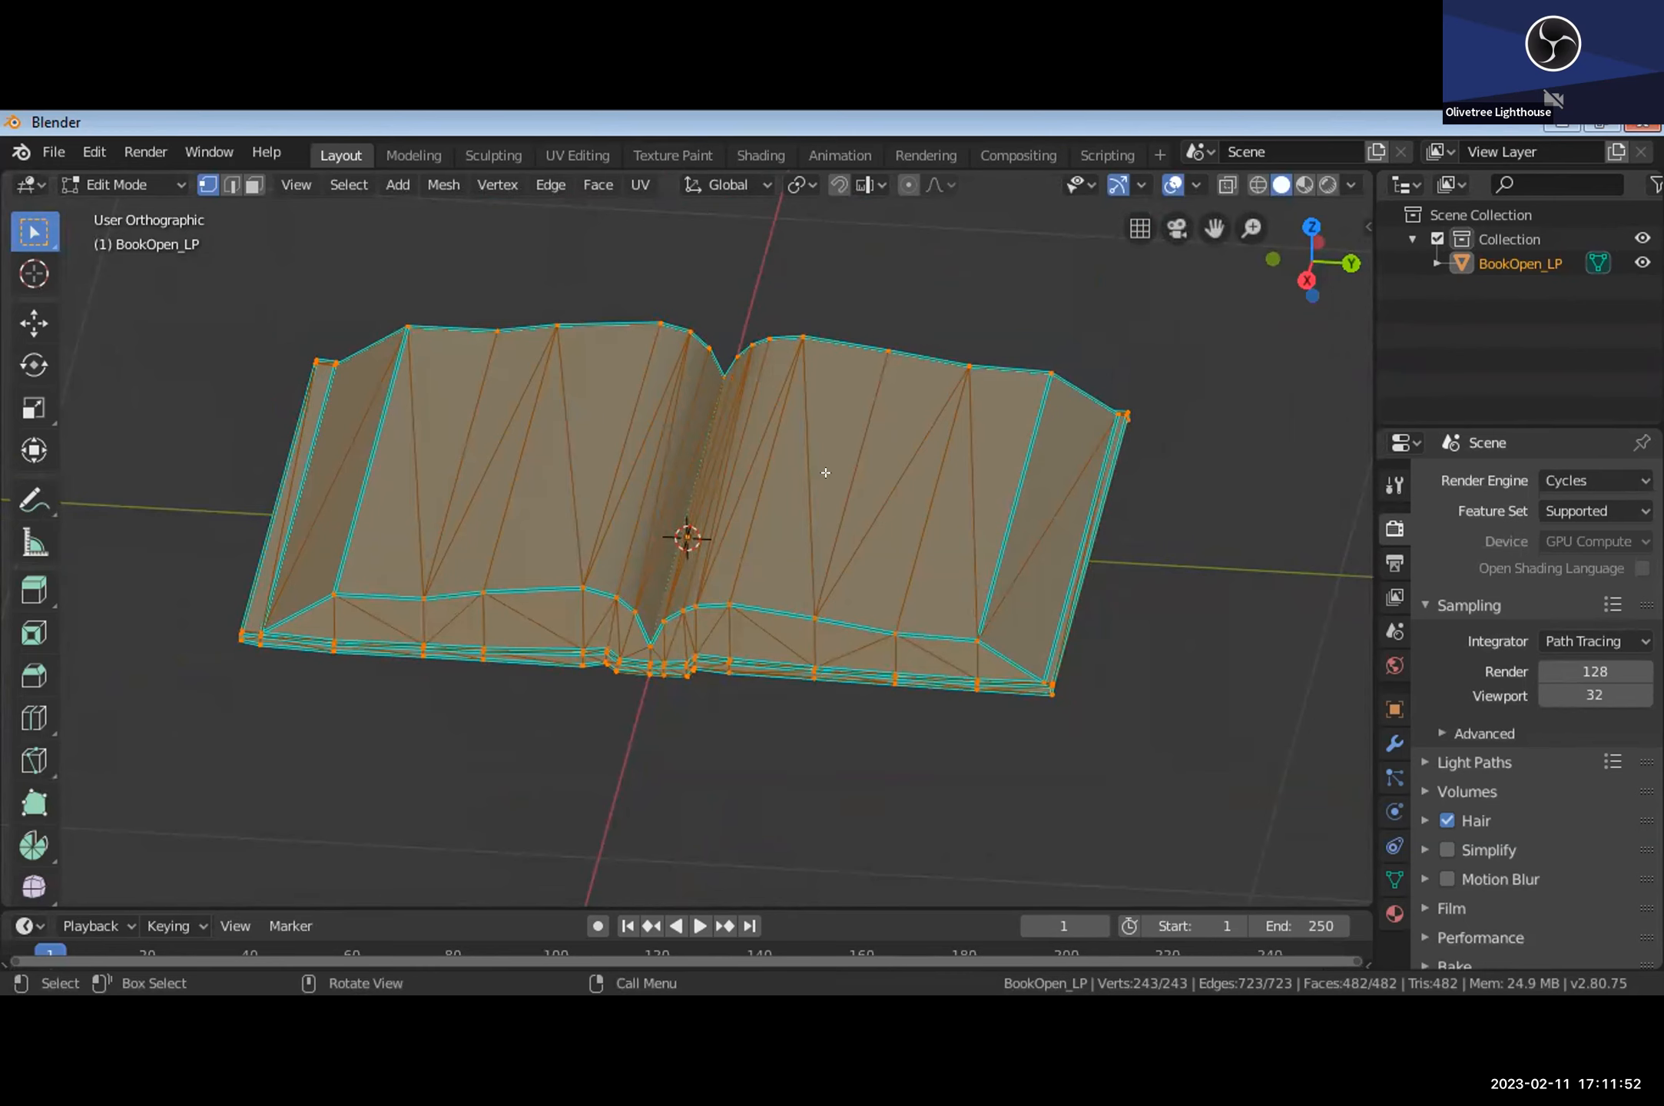
pyautogui.moveTo(867, 451); pyautogui.dragTo(866, 464, button='middle')
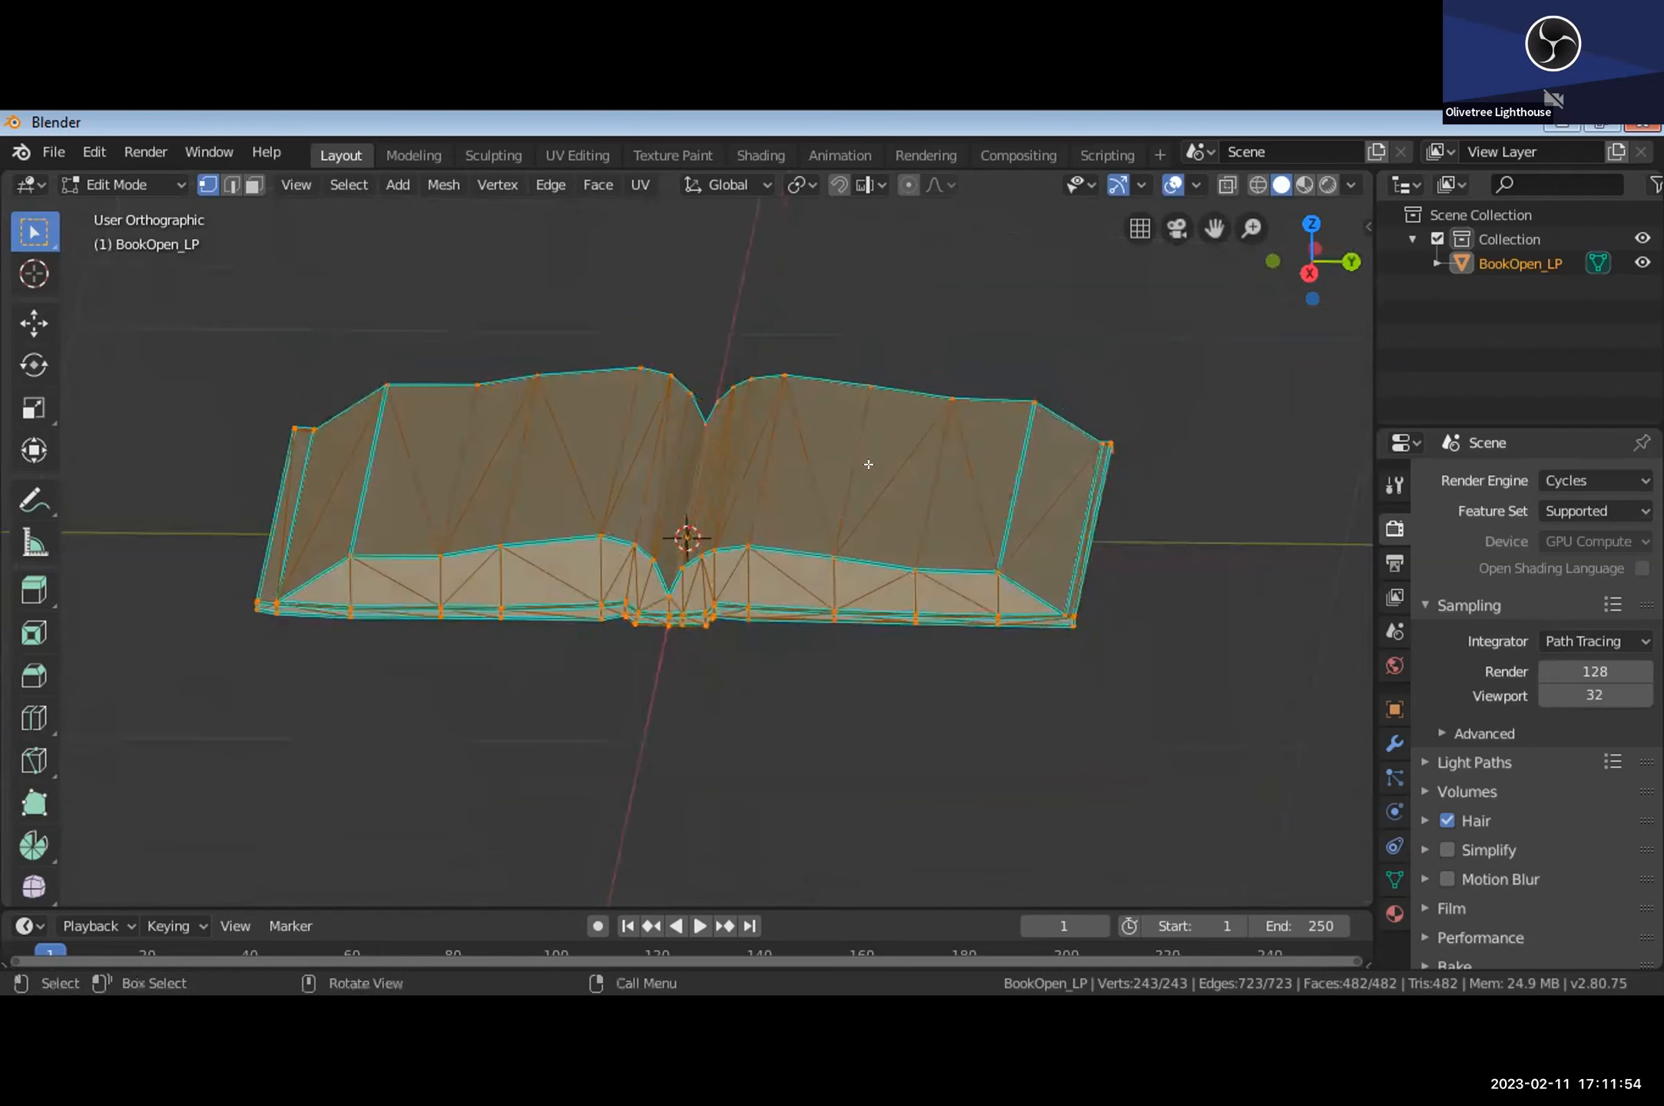
pyautogui.scroll(-4, 865, 462)
# Step: Switch BookOpen_LP back to Object Mode and settle on a flatter front view
pyautogui.press('Tab')
pyautogui.scroll(-3, 648, 542)
pyautogui.moveTo(662, 507); pyautogui.dragTo(789, 492, button='middle')
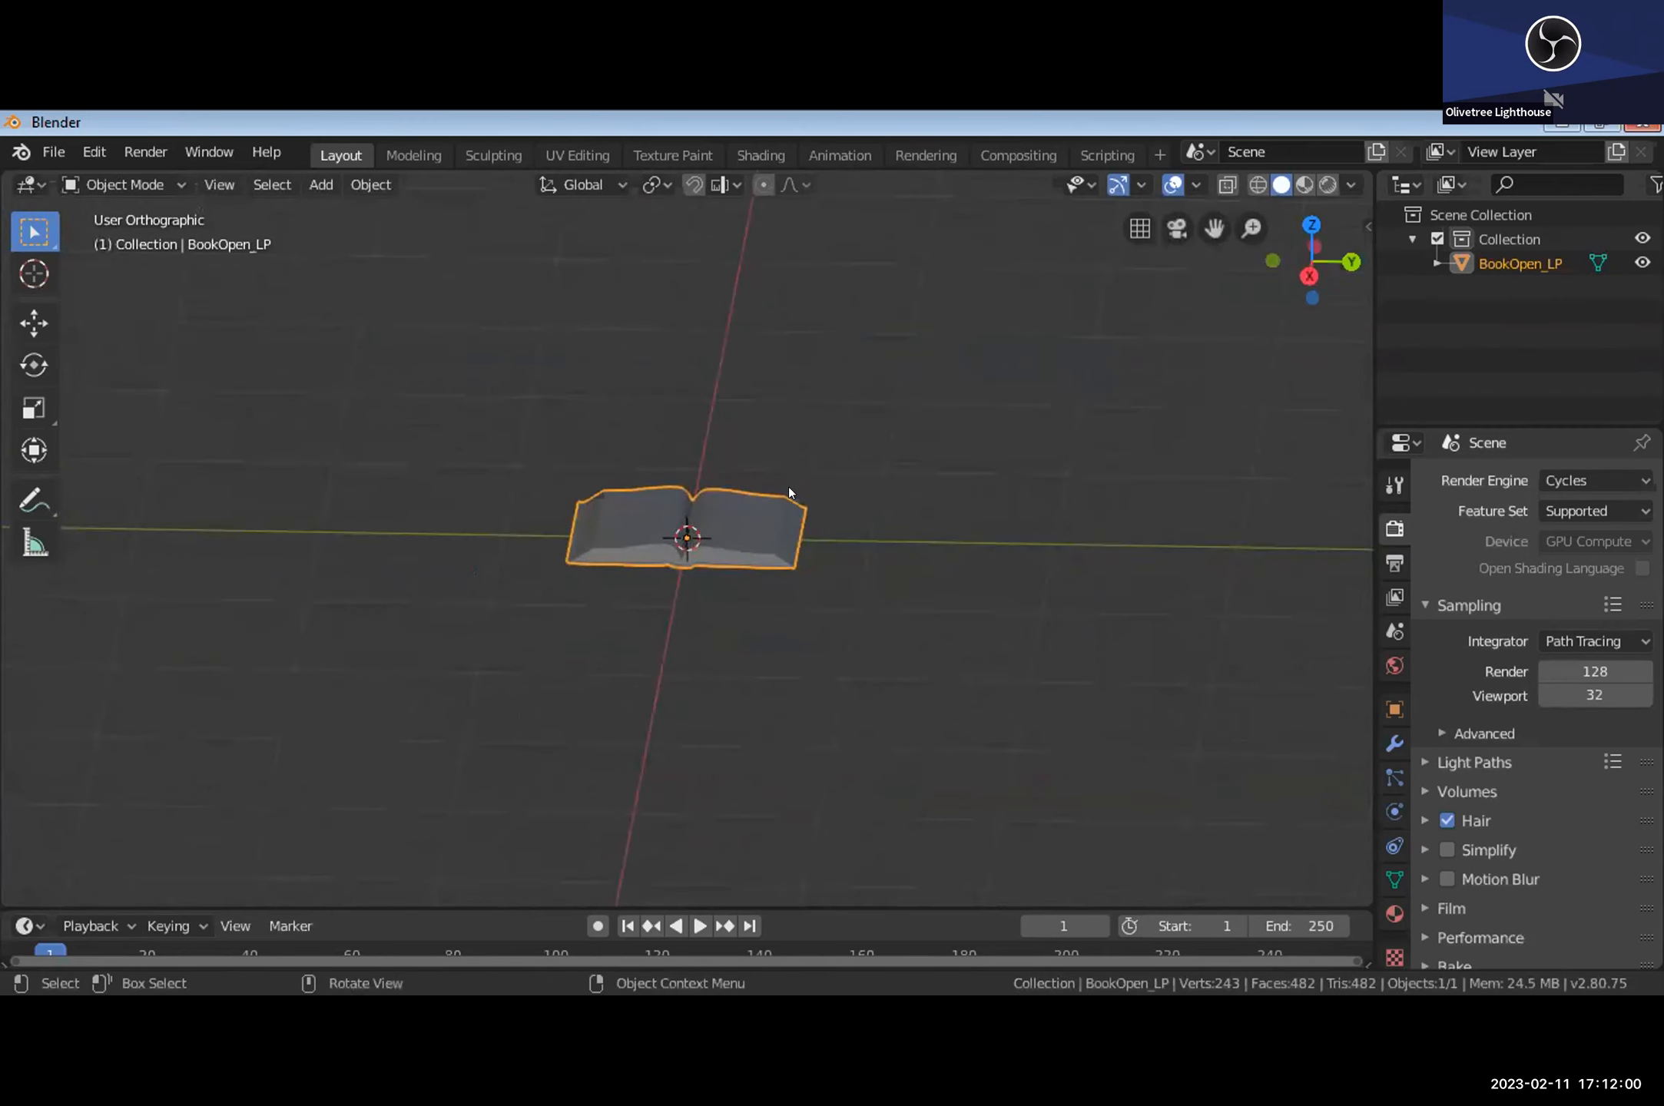
# Step: Bring up the Shift+A Add menu of objects for the scene
pyautogui.hotkey('shift', 'a')
pyautogui.moveTo(691, 519)
pyautogui.hotkey('shift', 'a')
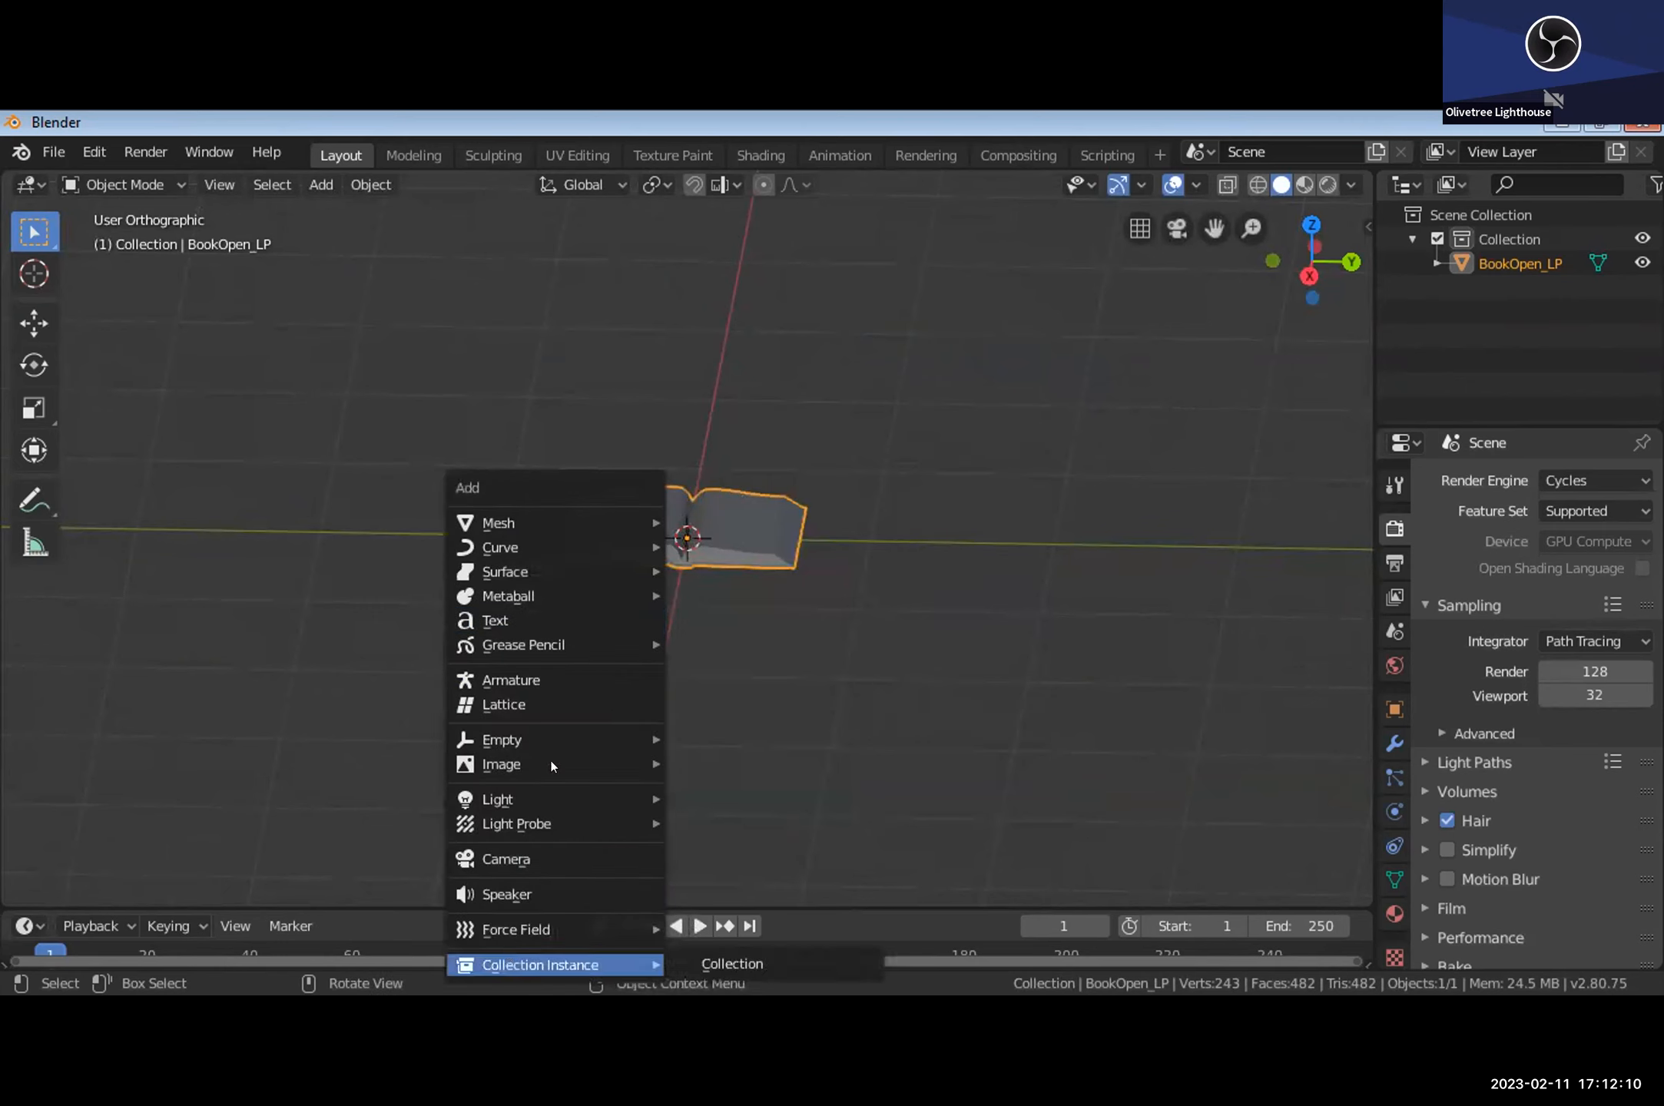
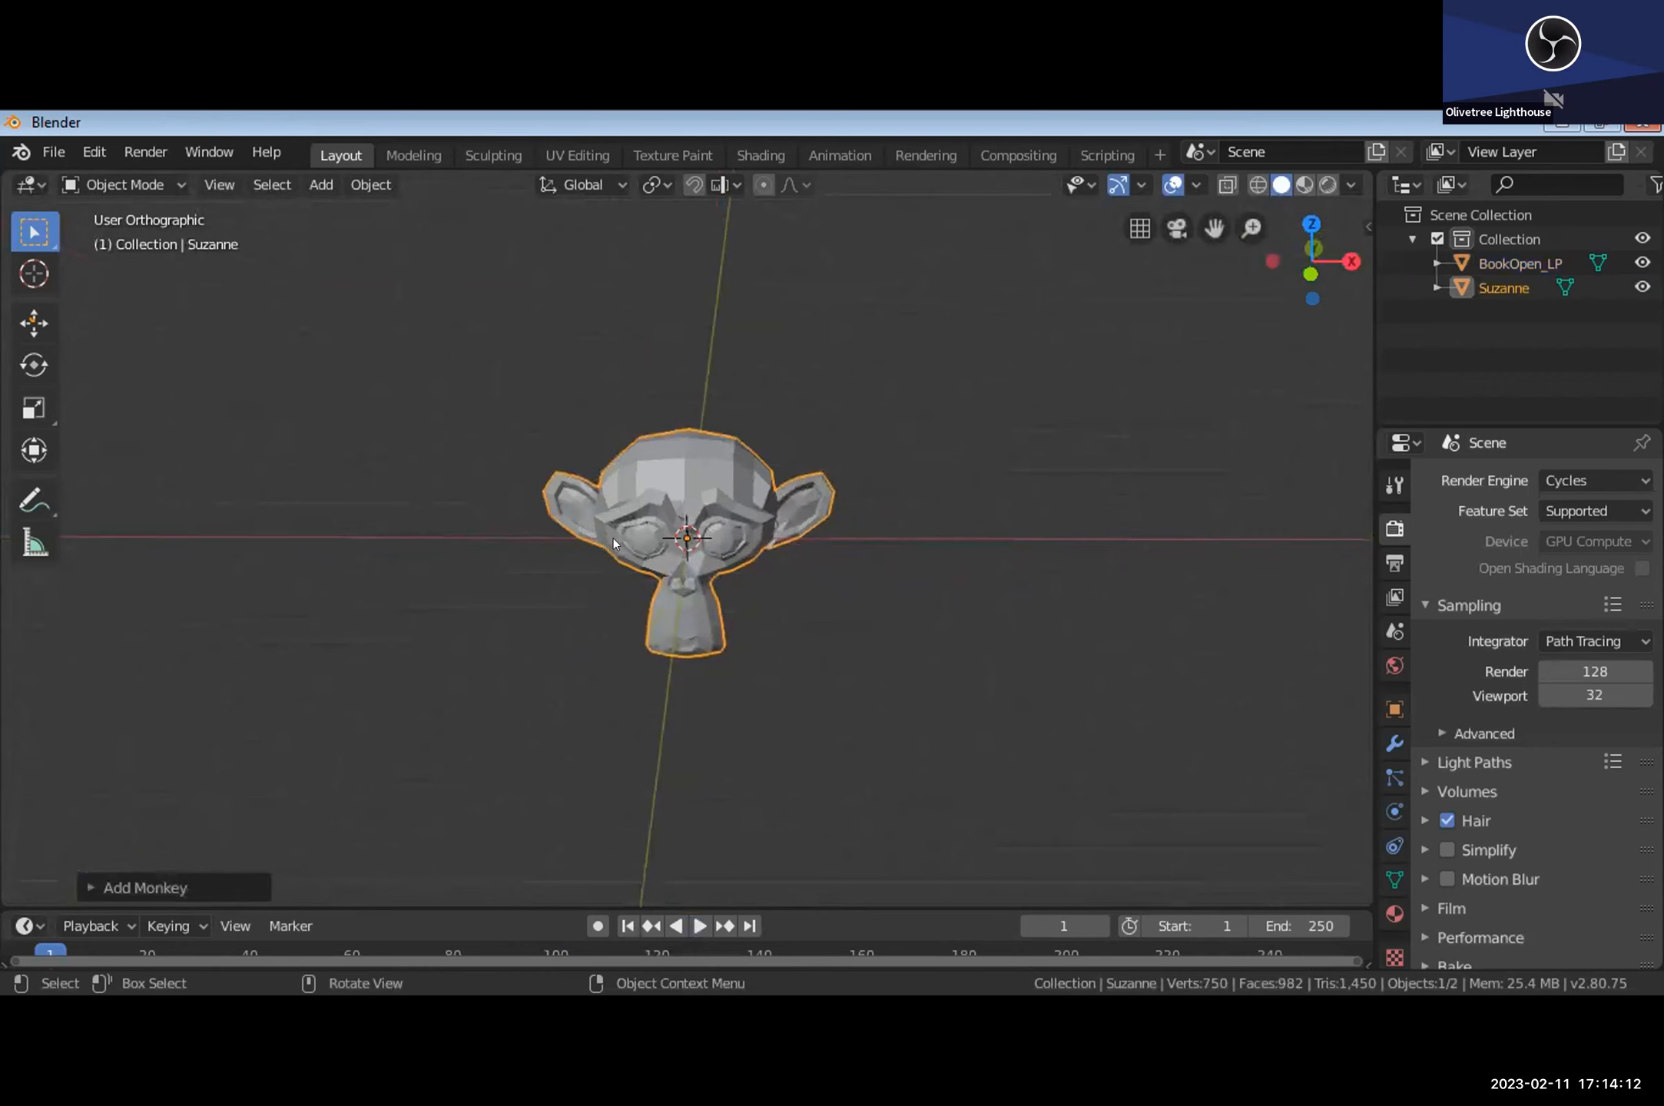
# Step: Raise Suzanne straight up along the Z axis so she floats above the book
pyautogui.scroll(-2, 670, 433)
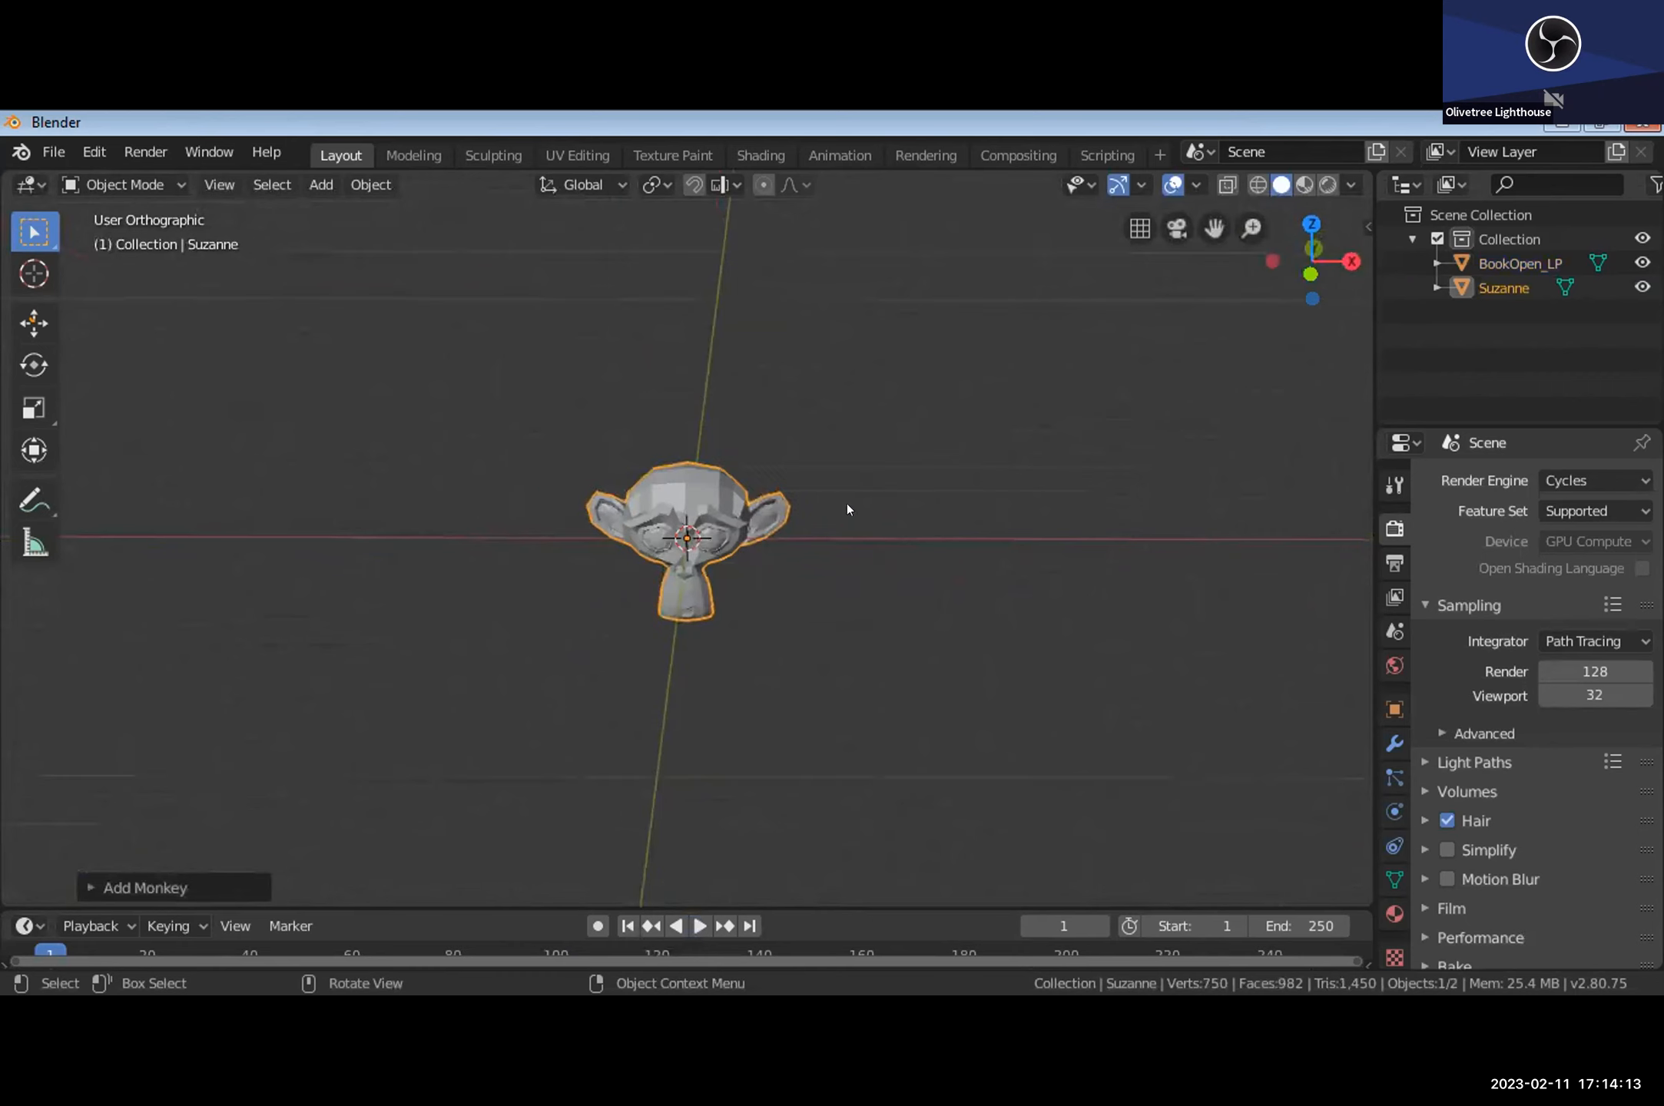
pyautogui.click(34, 323)
pyautogui.moveTo(685, 451); pyautogui.dragTo(676, 315)
pyautogui.scroll(-2, 822, 354)
pyautogui.moveTo(826, 329); pyautogui.dragTo(691, 323, button='middle')
# Step: Frame Suzanne in the view and orbit back to a straight front view
pyautogui.press('KP_Decimal')
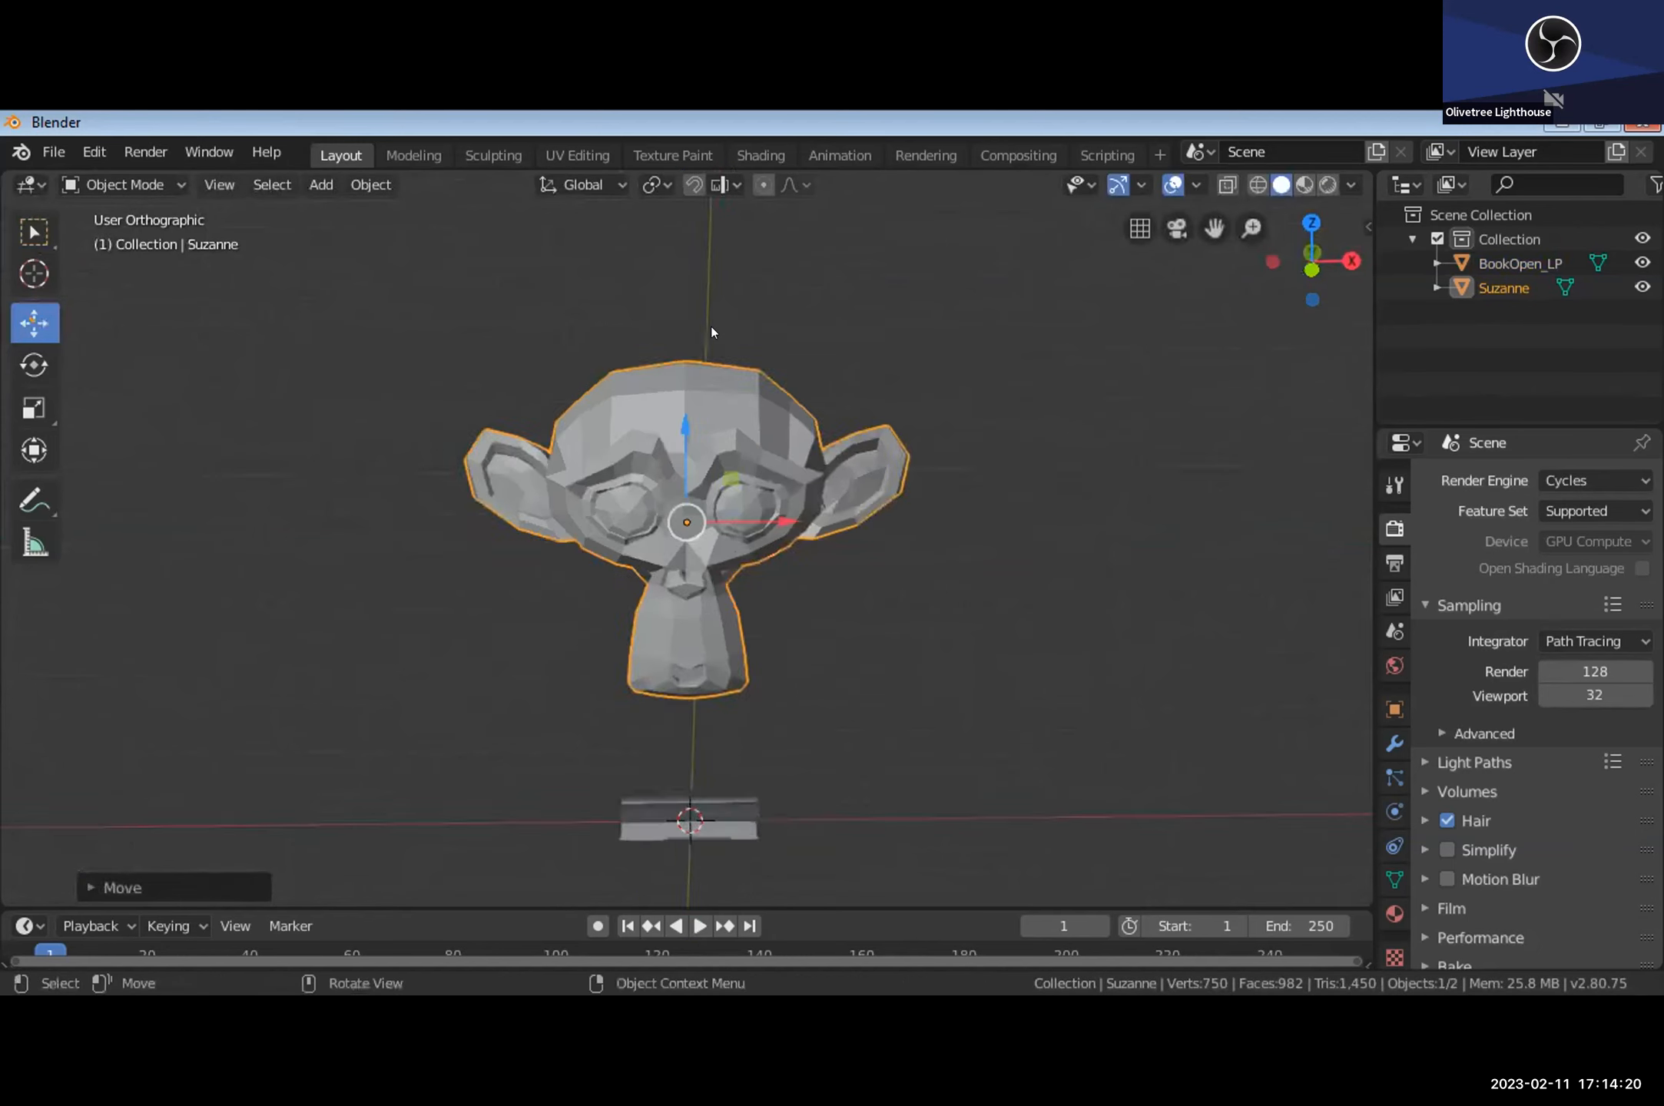
pyautogui.scroll(1, 861, 424)
pyautogui.scroll(-1, 860, 425)
pyautogui.moveTo(861, 424); pyautogui.dragTo(547, 493, button='middle')
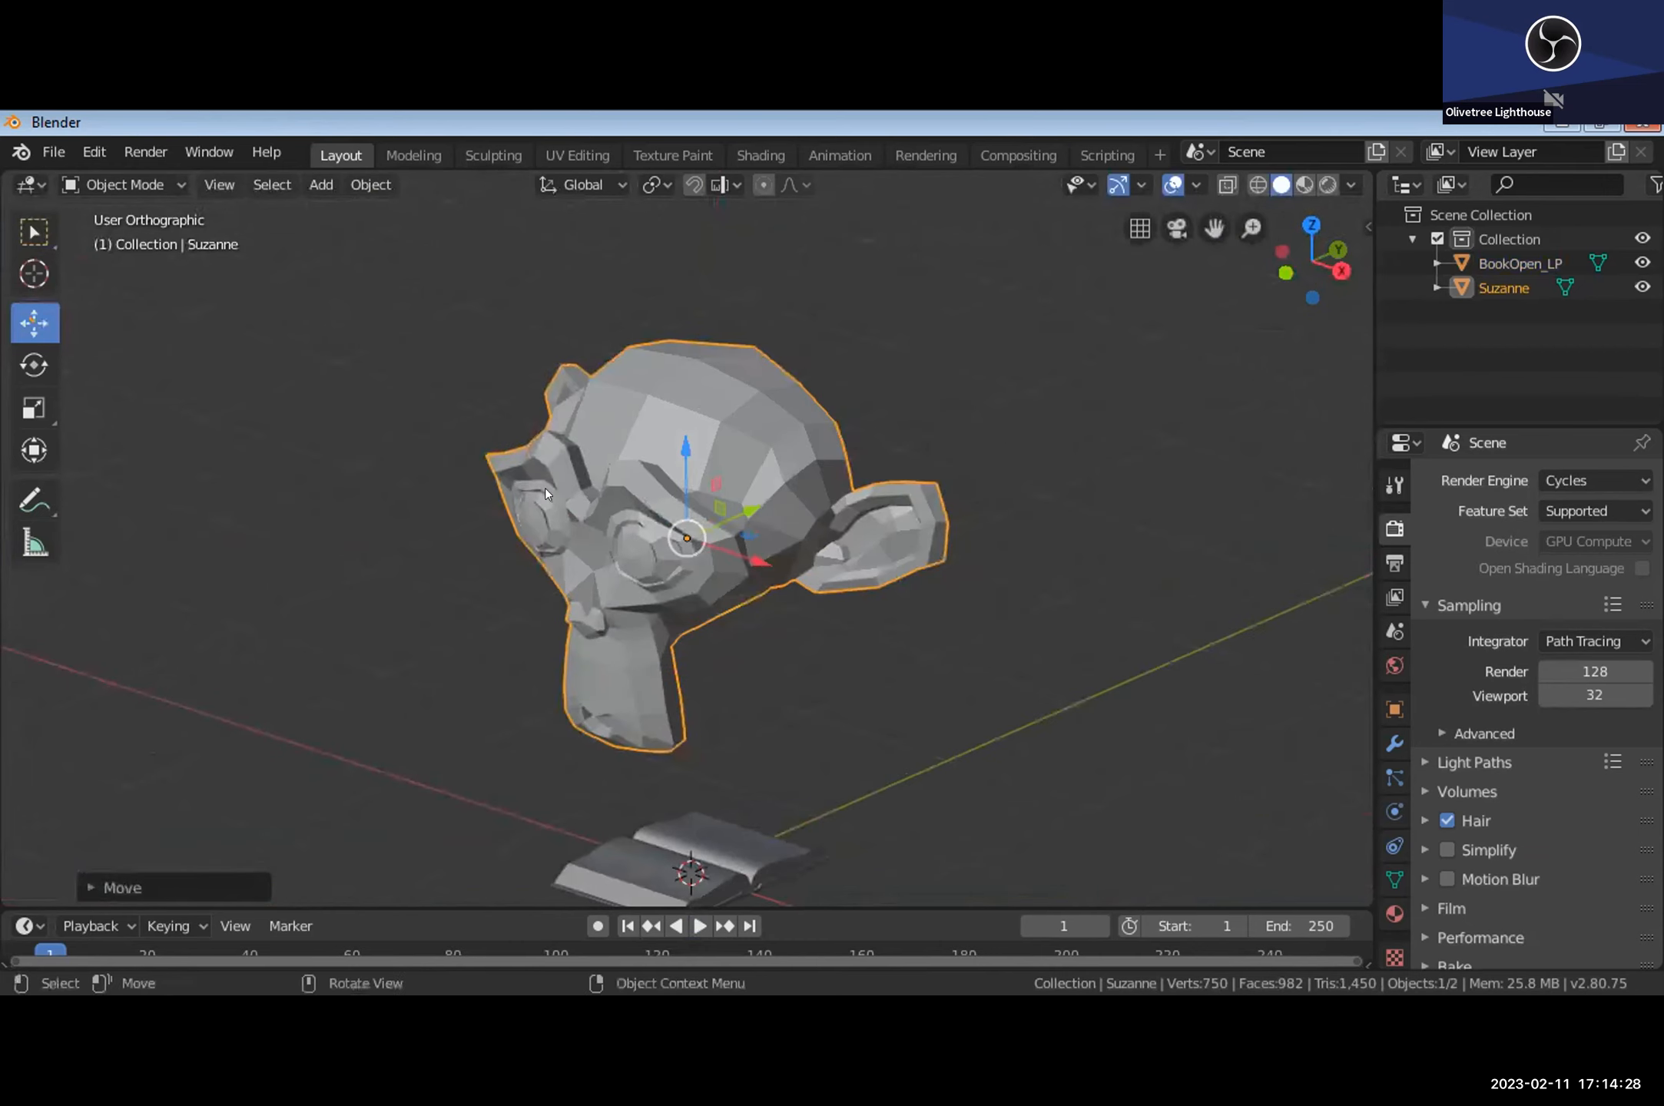
pyautogui.moveTo(740, 463); pyautogui.dragTo(747, 621, button='middle')
# Step: Put Suzanne into Edit Mode and orbit around to her other side
pyautogui.press('Tab')
pyautogui.scroll(3, 675, 605)
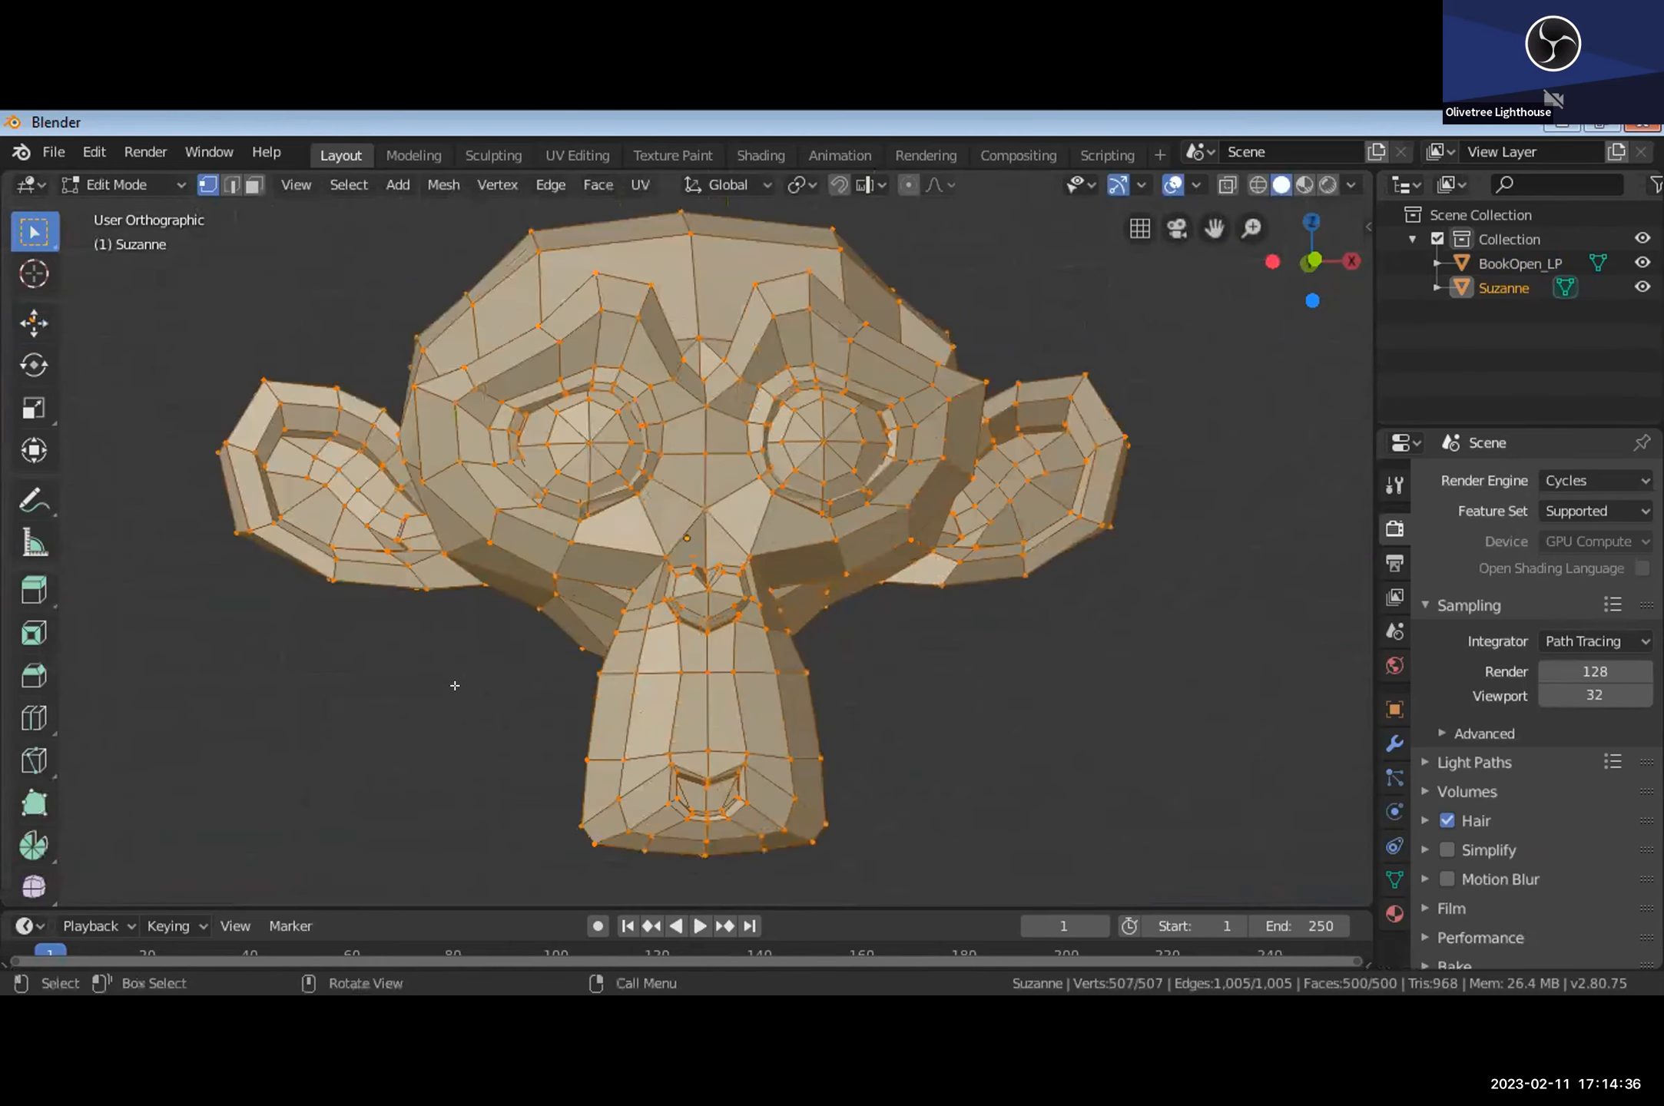
pyautogui.scroll(1, 806, 532)
pyautogui.moveTo(764, 570); pyautogui.dragTo(1003, 643, button='middle')
pyautogui.moveTo(1025, 571); pyautogui.dragTo(946, 472, button='middle')
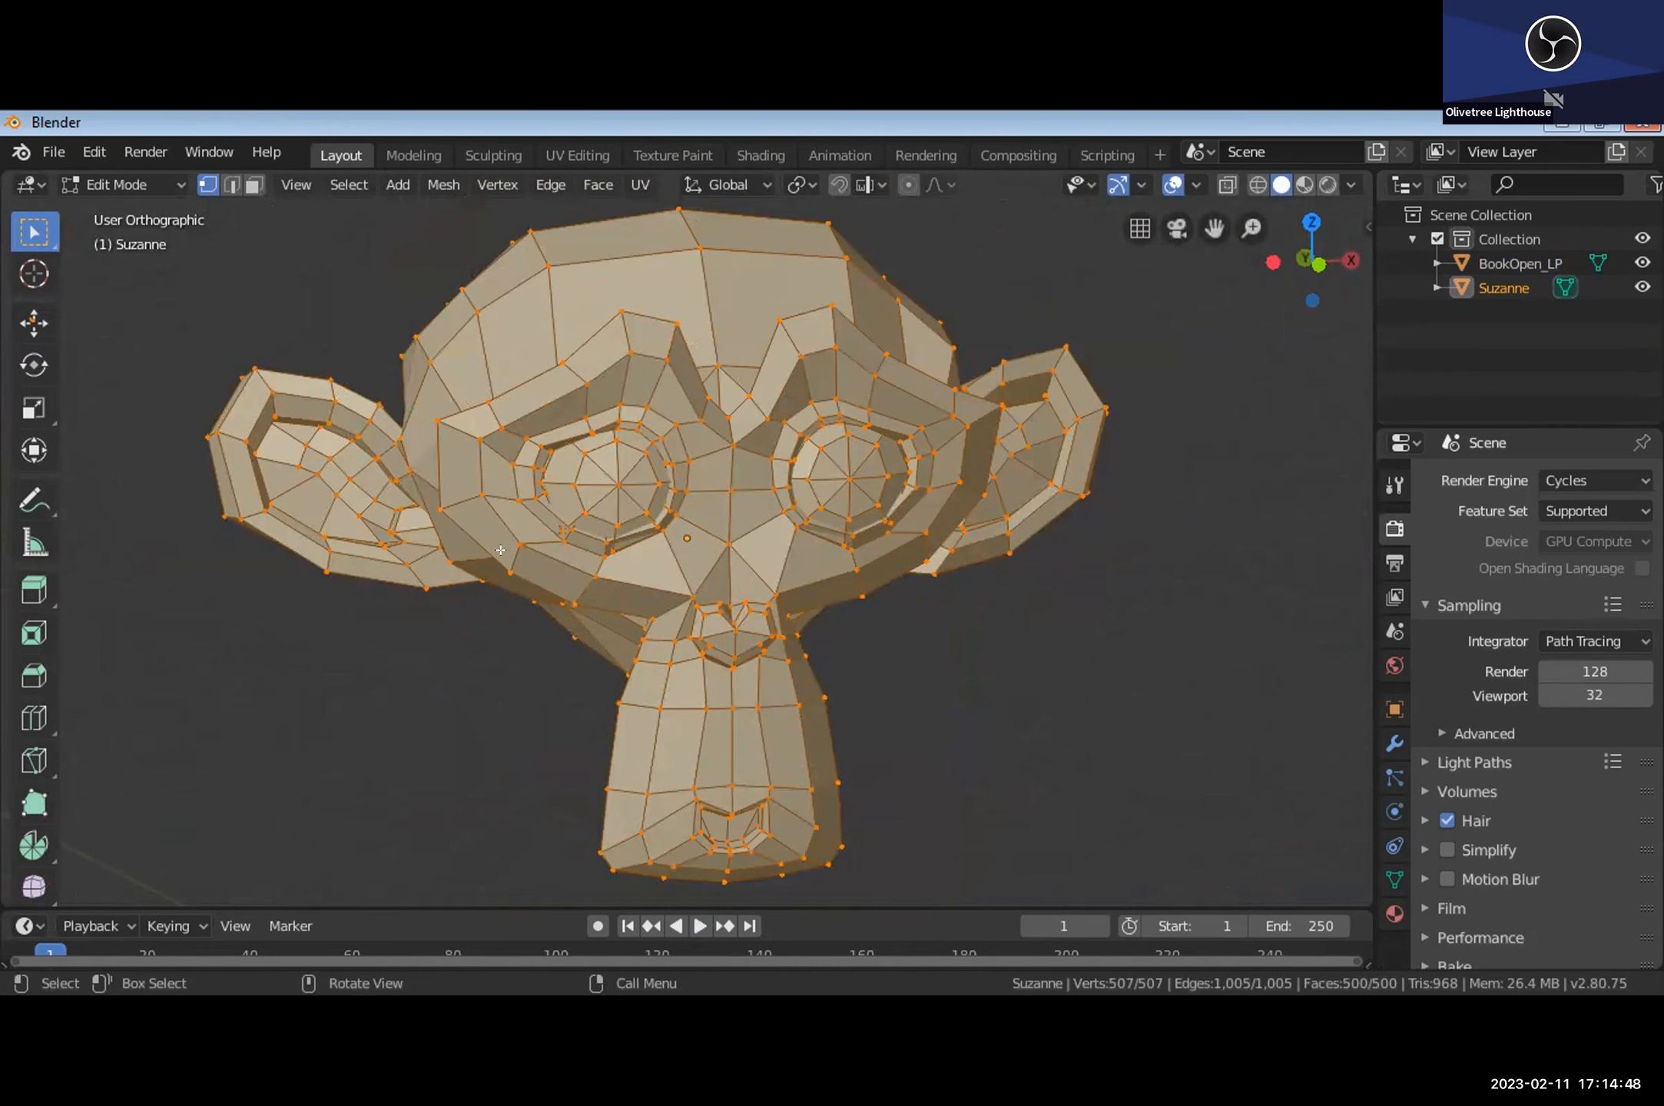
pyautogui.moveTo(610, 588); pyautogui.dragTo(748, 488, button='middle')
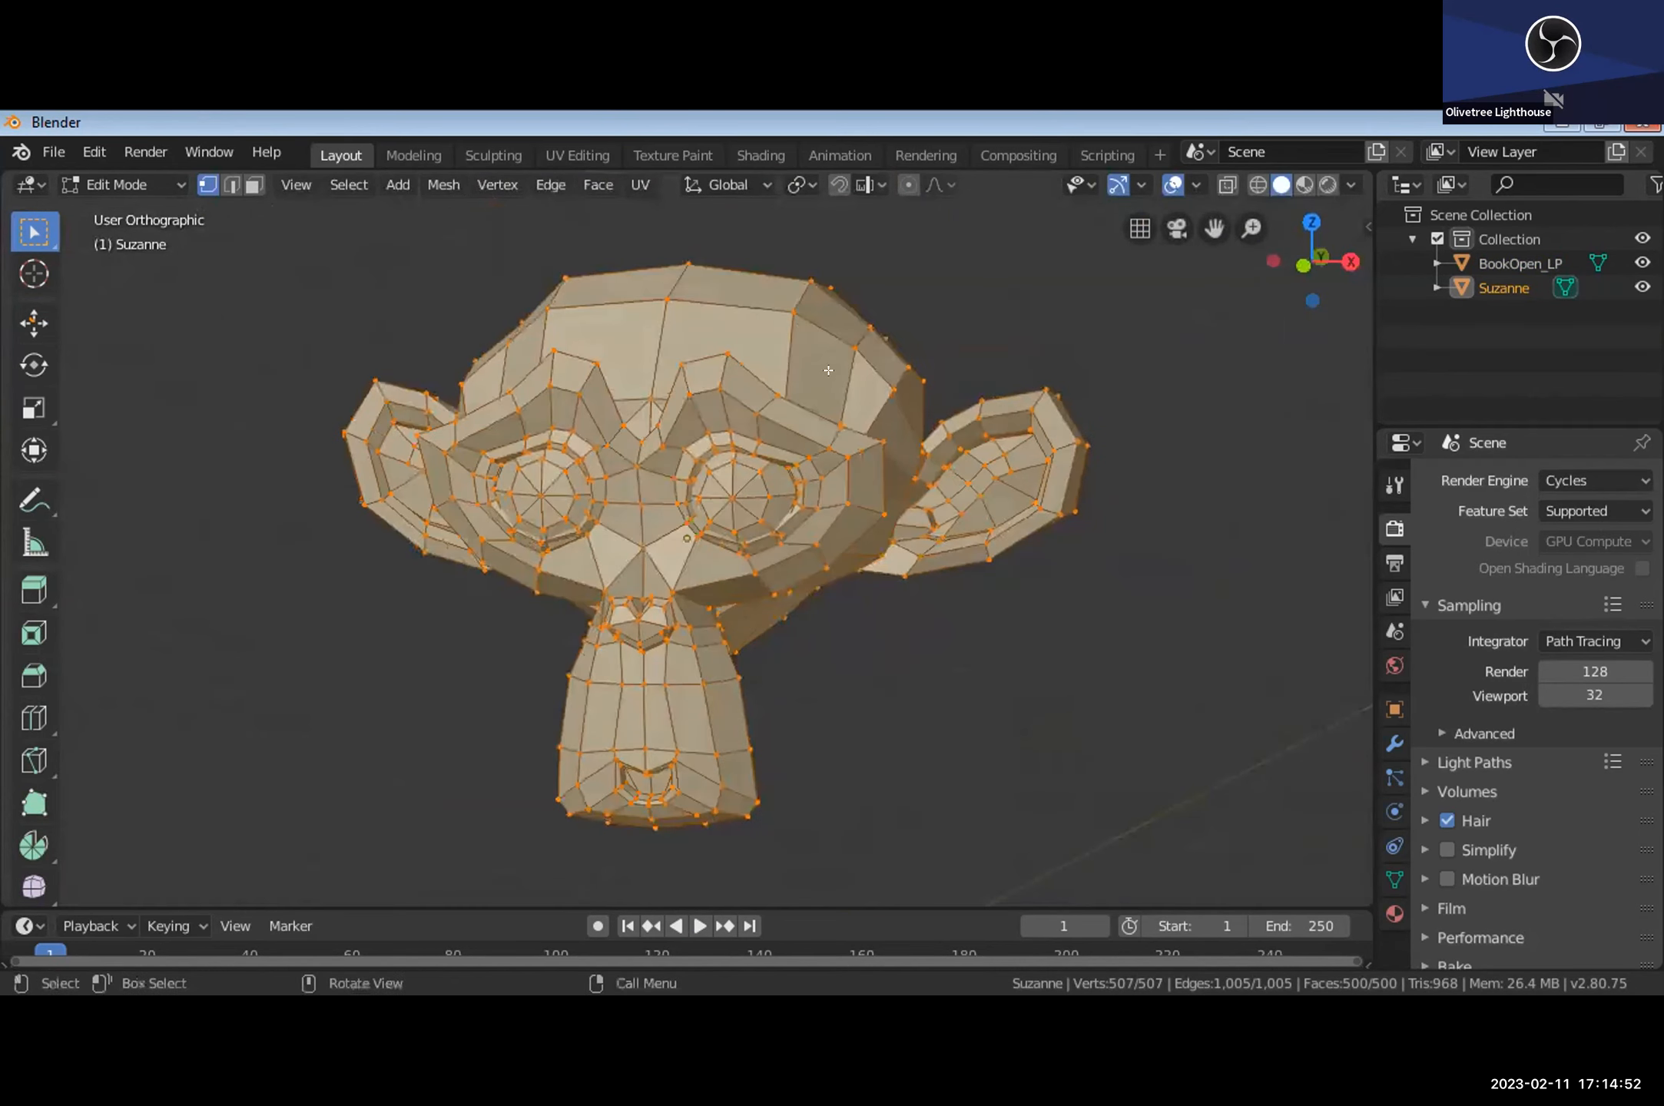
# Step: Inspect Suzanne's mesh from the side and top, ending near a front view
pyautogui.scroll(3, 688, 369)
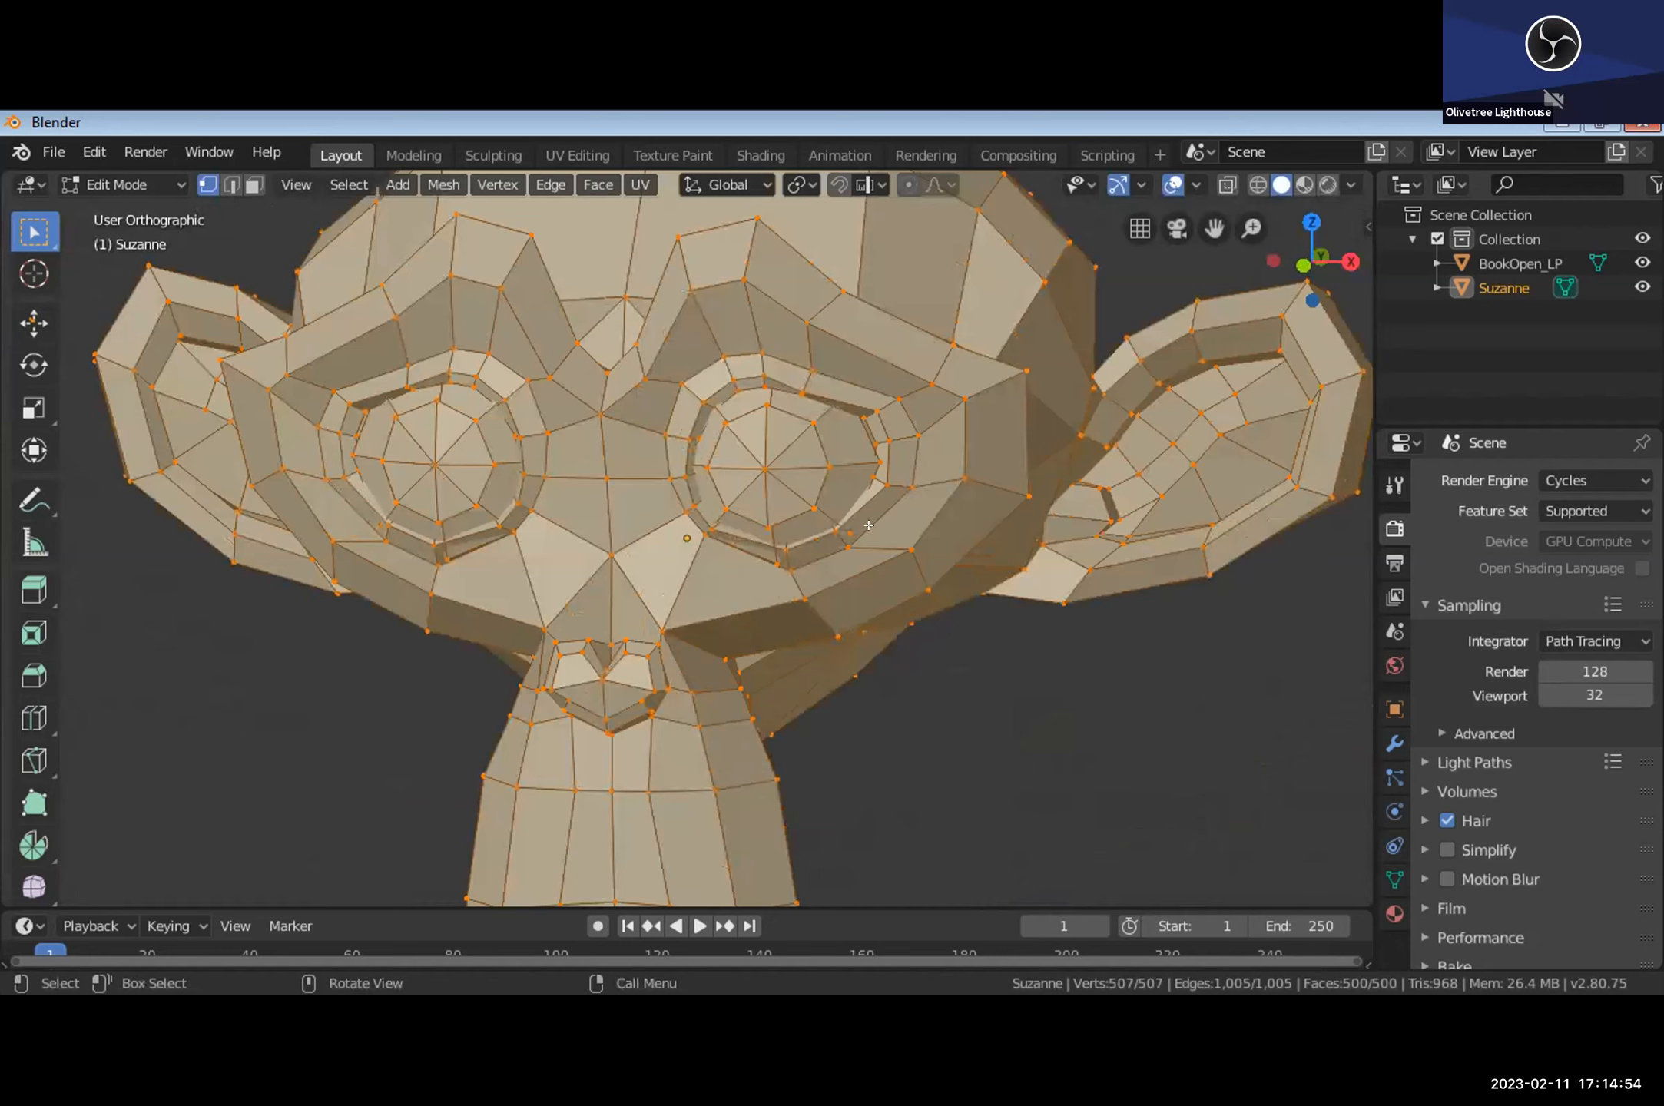
pyautogui.moveTo(690, 570); pyautogui.dragTo(929, 630, button='middle')
pyautogui.moveTo(1026, 663); pyautogui.dragTo(1195, 509, button='middle')
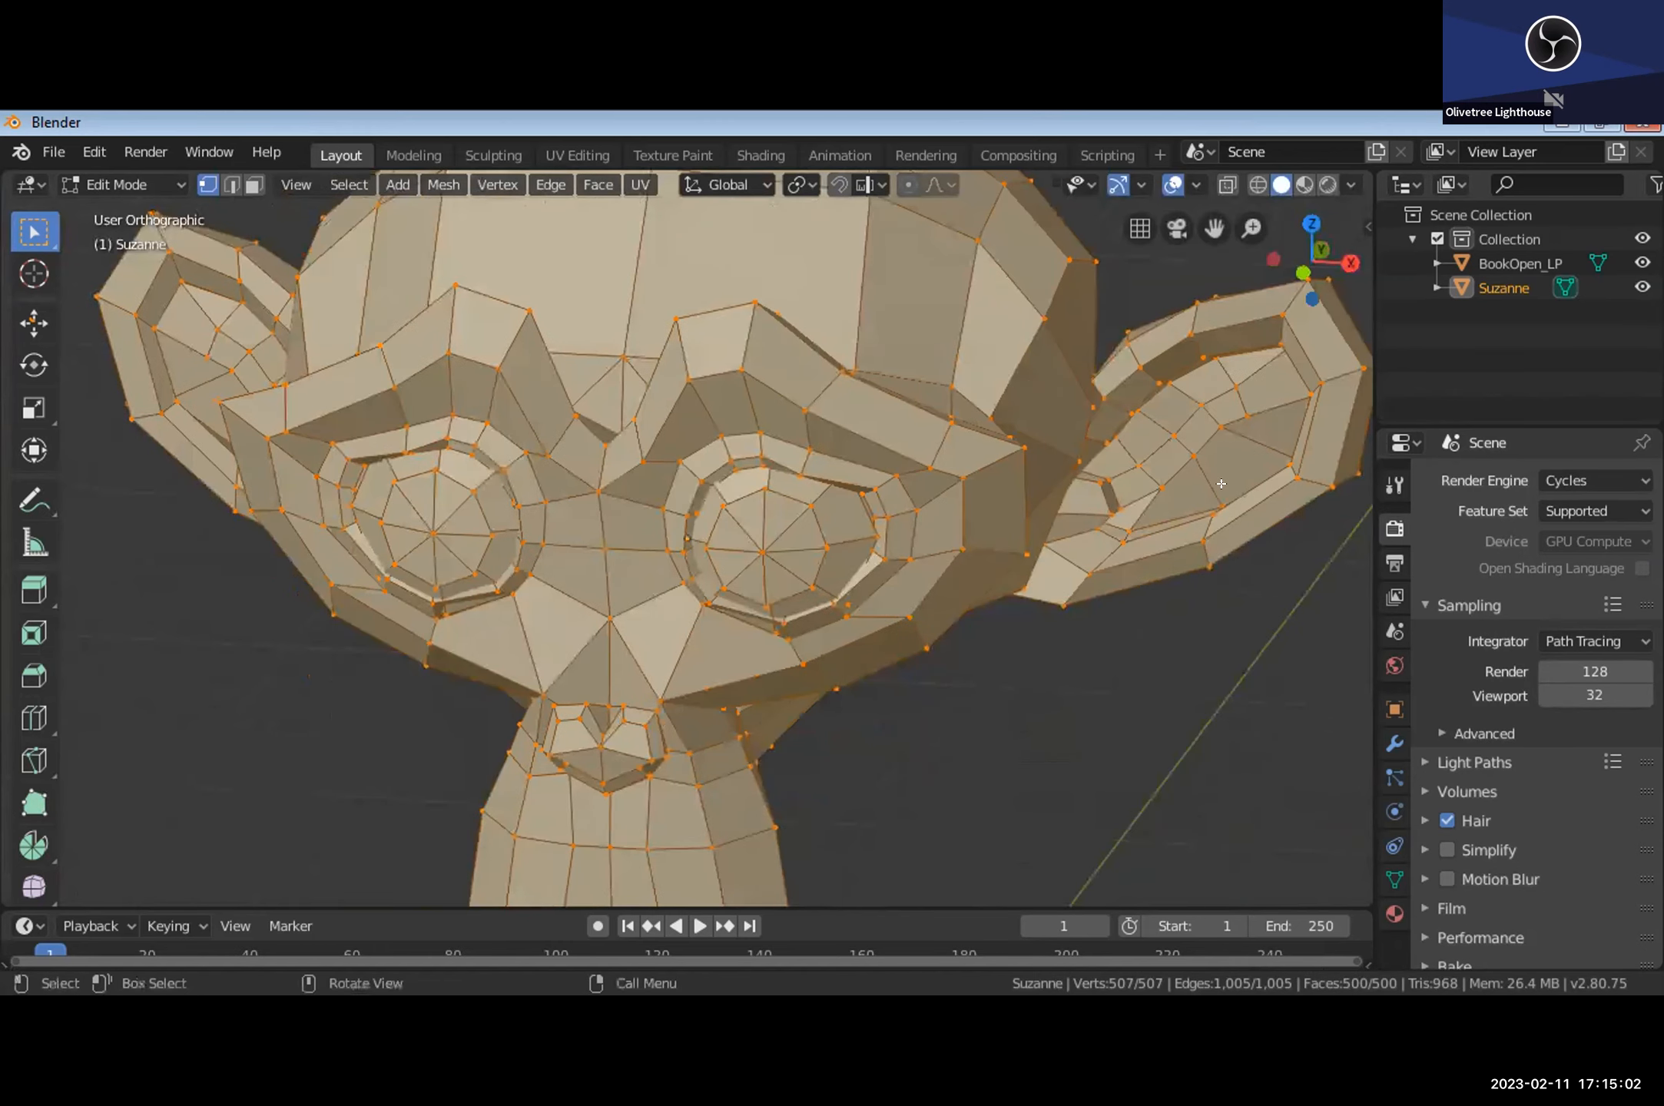
pyautogui.moveTo(793, 524); pyautogui.dragTo(769, 517, button='middle')
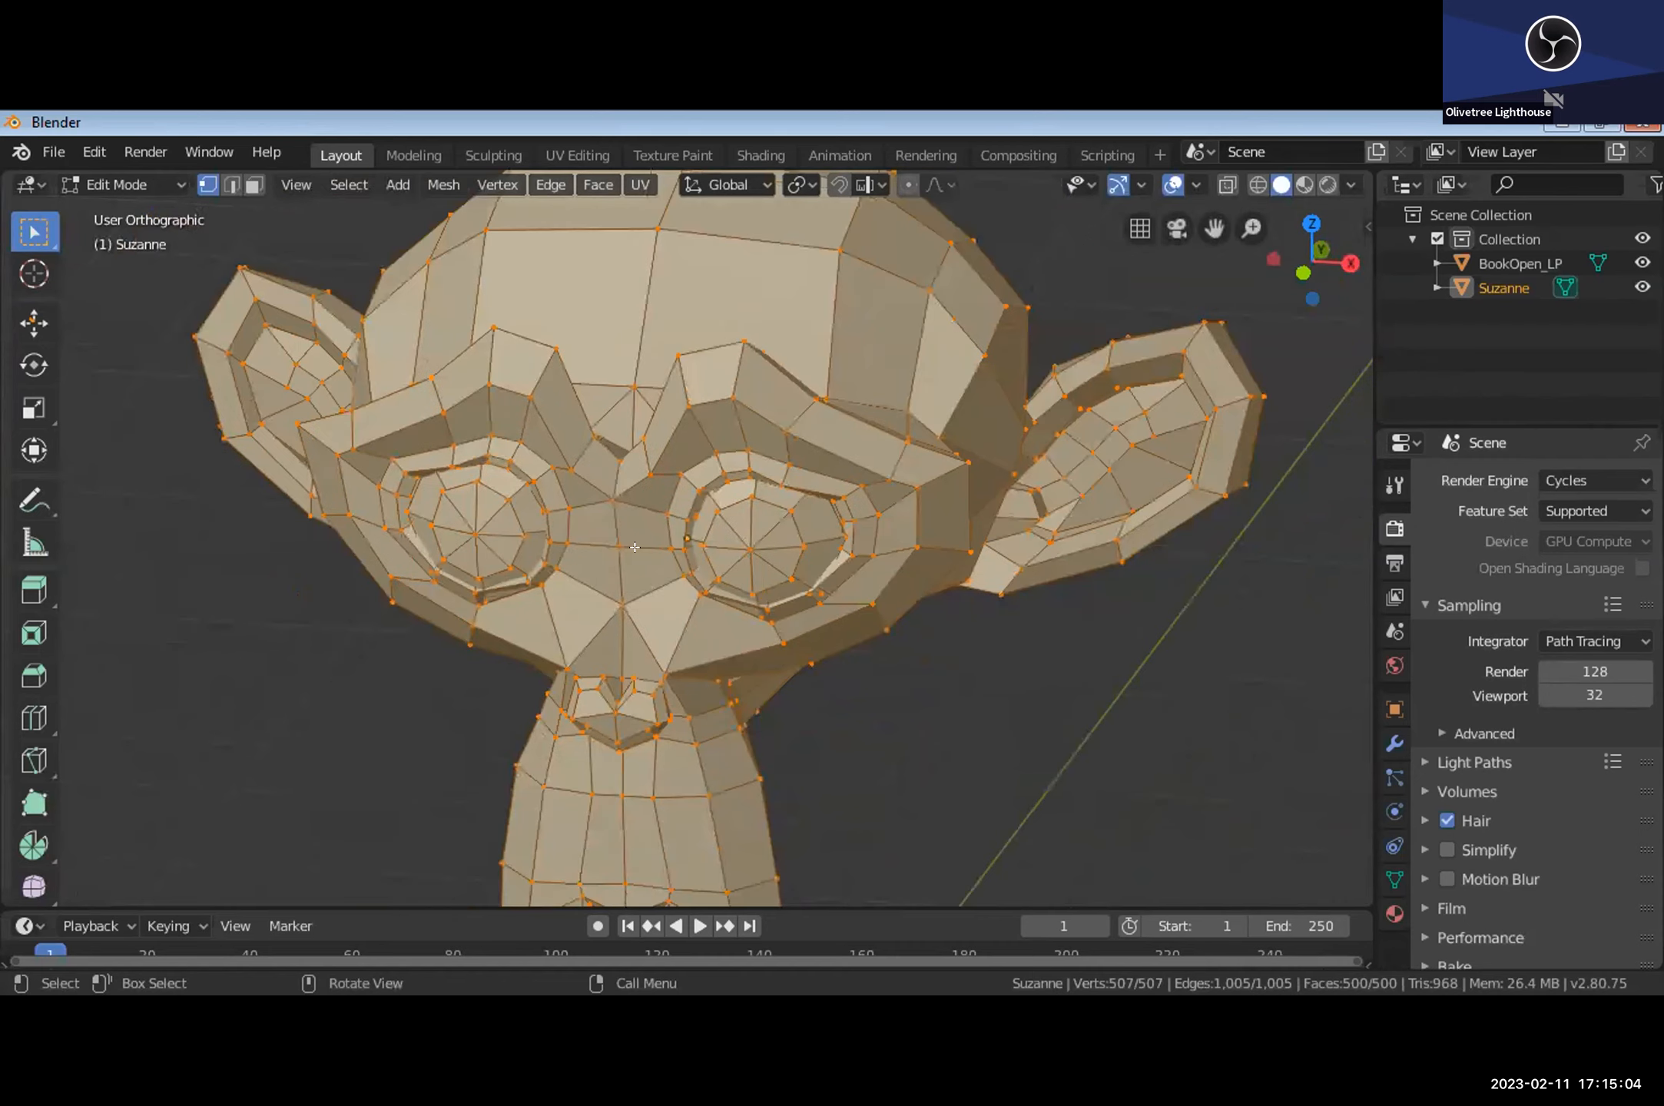
pyautogui.scroll(-2, 637, 543)
pyautogui.moveTo(633, 562); pyautogui.dragTo(633, 606, button='middle')
pyautogui.moveTo(648, 528); pyautogui.dragTo(647, 528, button='middle')
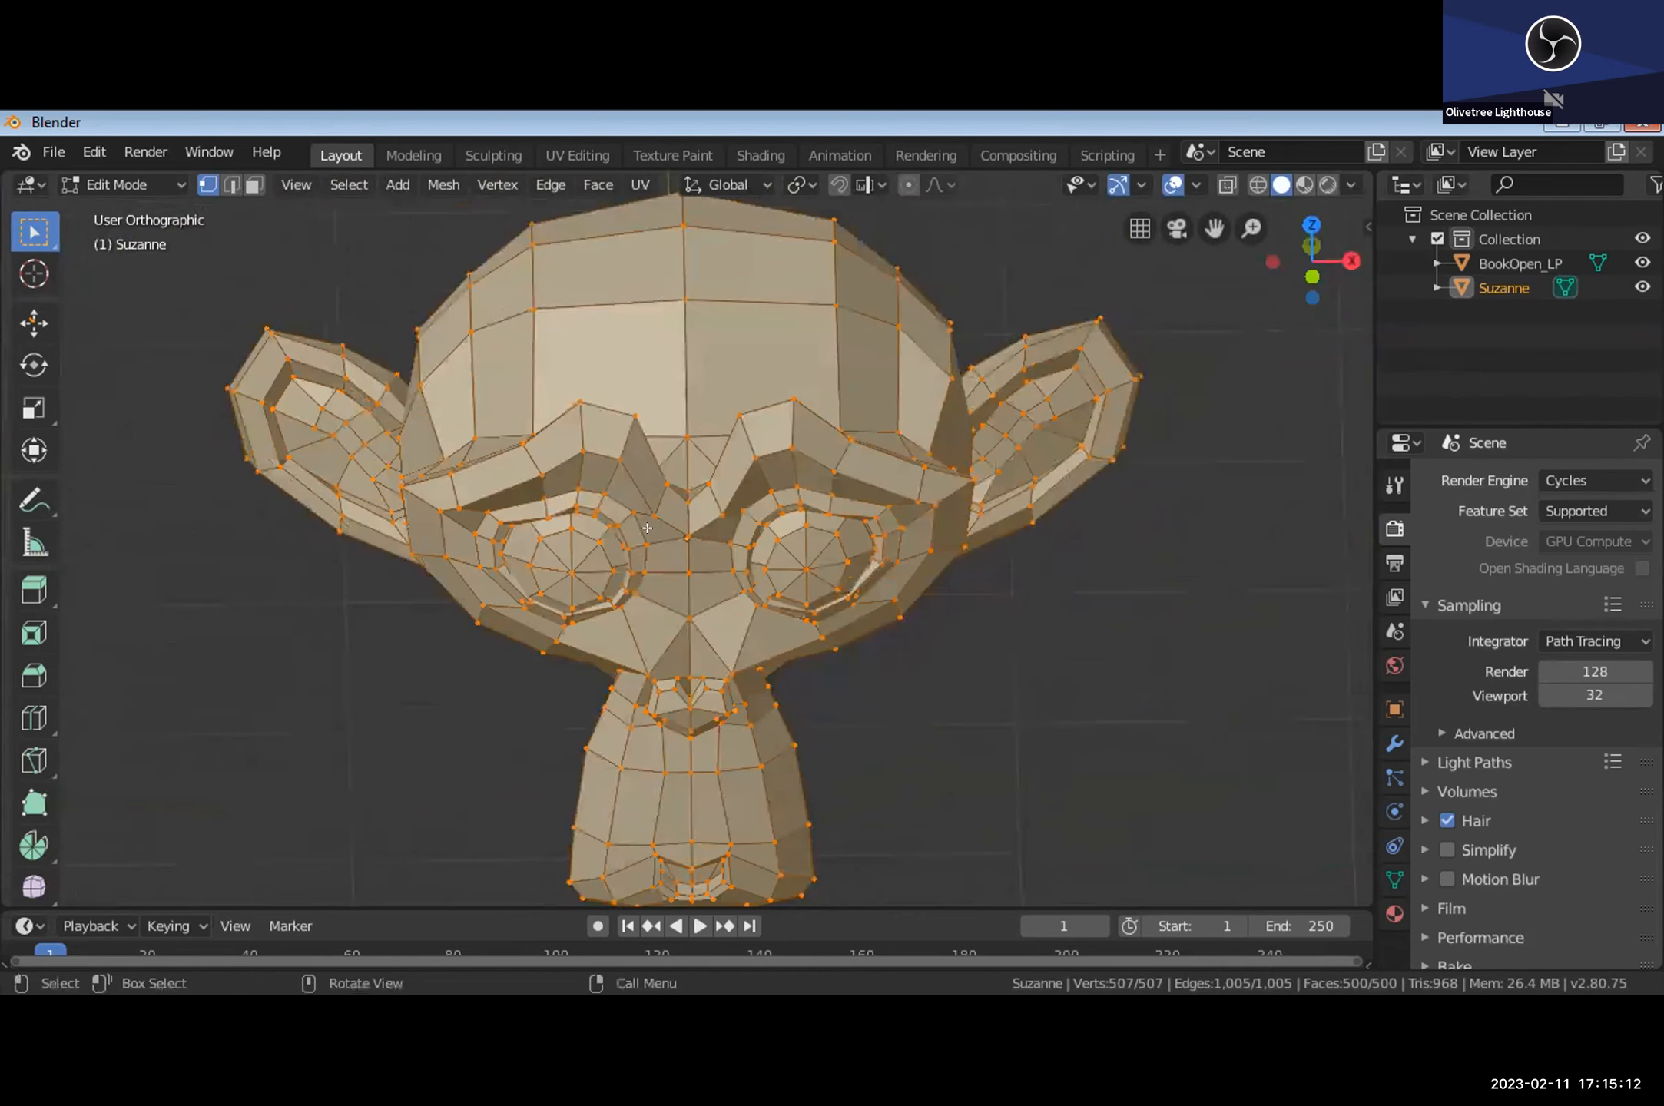
pyautogui.scroll(-3, 648, 528)
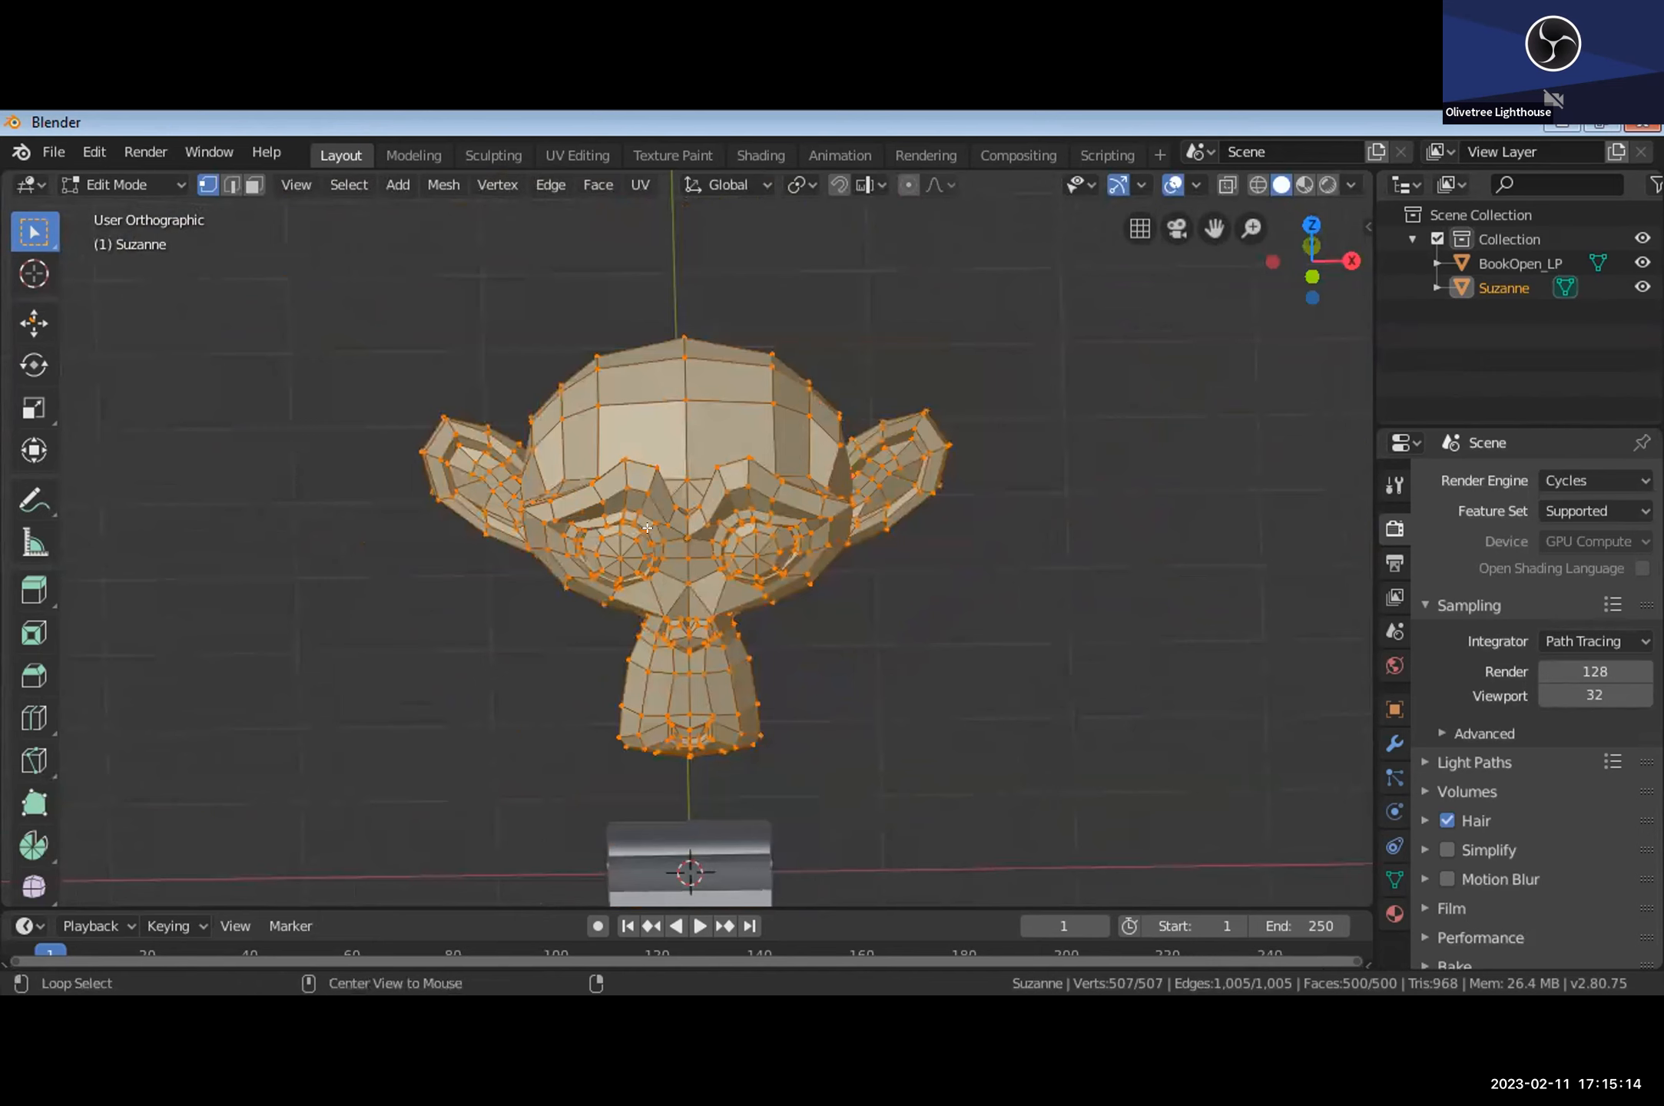
# Step: Deselect all of Suzanne's mesh with Alt+A, then view the head from the side and above
pyautogui.hotkey('alt', 'a')
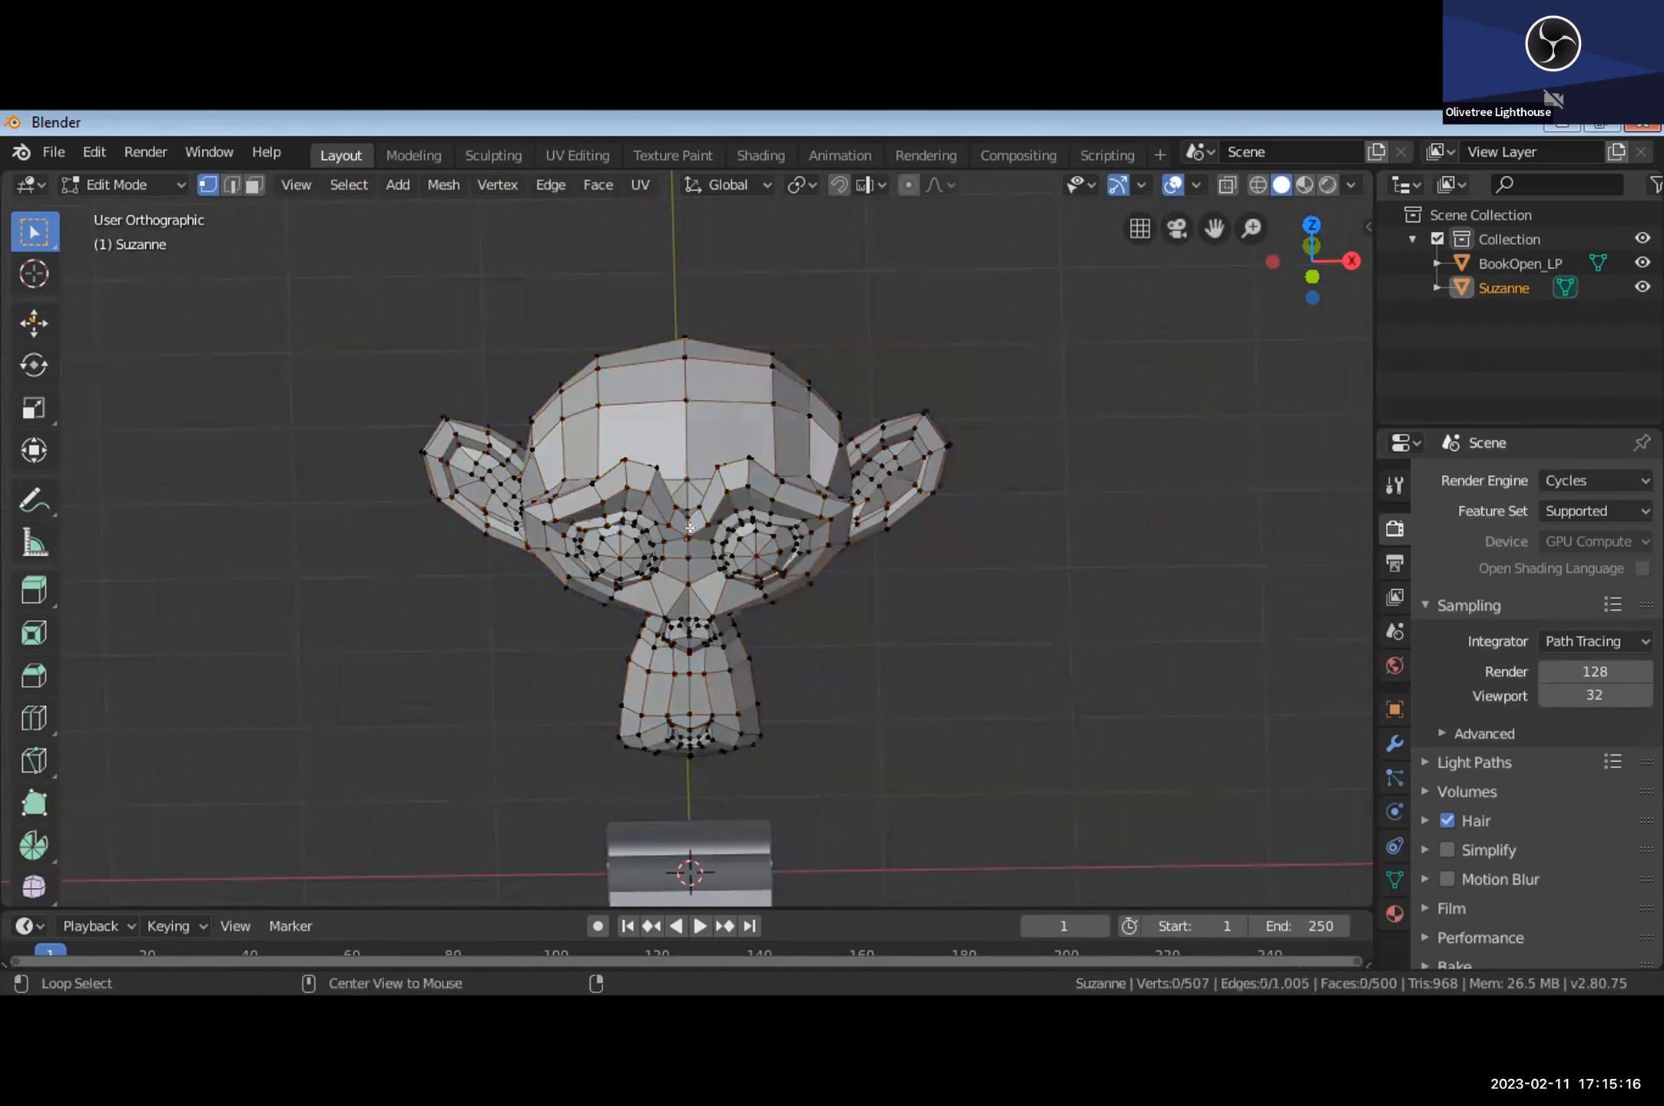
pyautogui.moveTo(745, 466); pyautogui.dragTo(733, 447, button='middle')
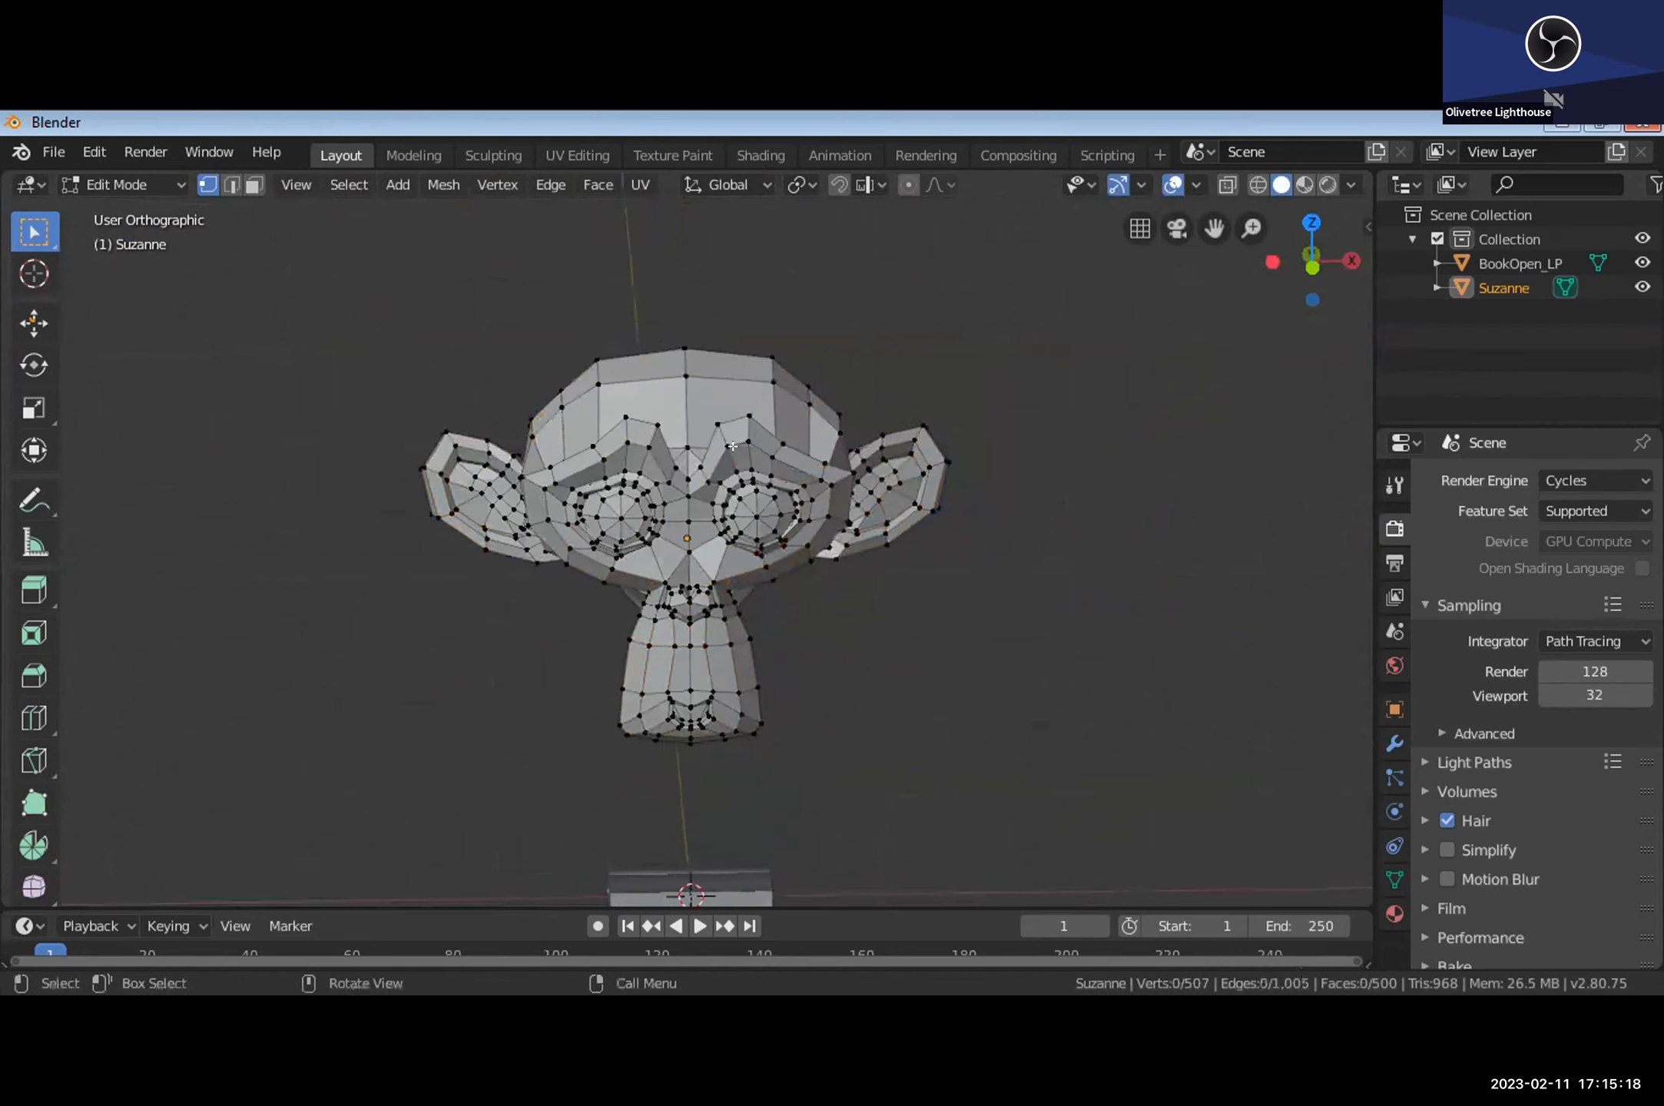
pyautogui.scroll(2, 733, 447)
pyautogui.moveTo(773, 525); pyautogui.dragTo(843, 469, button='middle')
pyautogui.scroll(3, 844, 469)
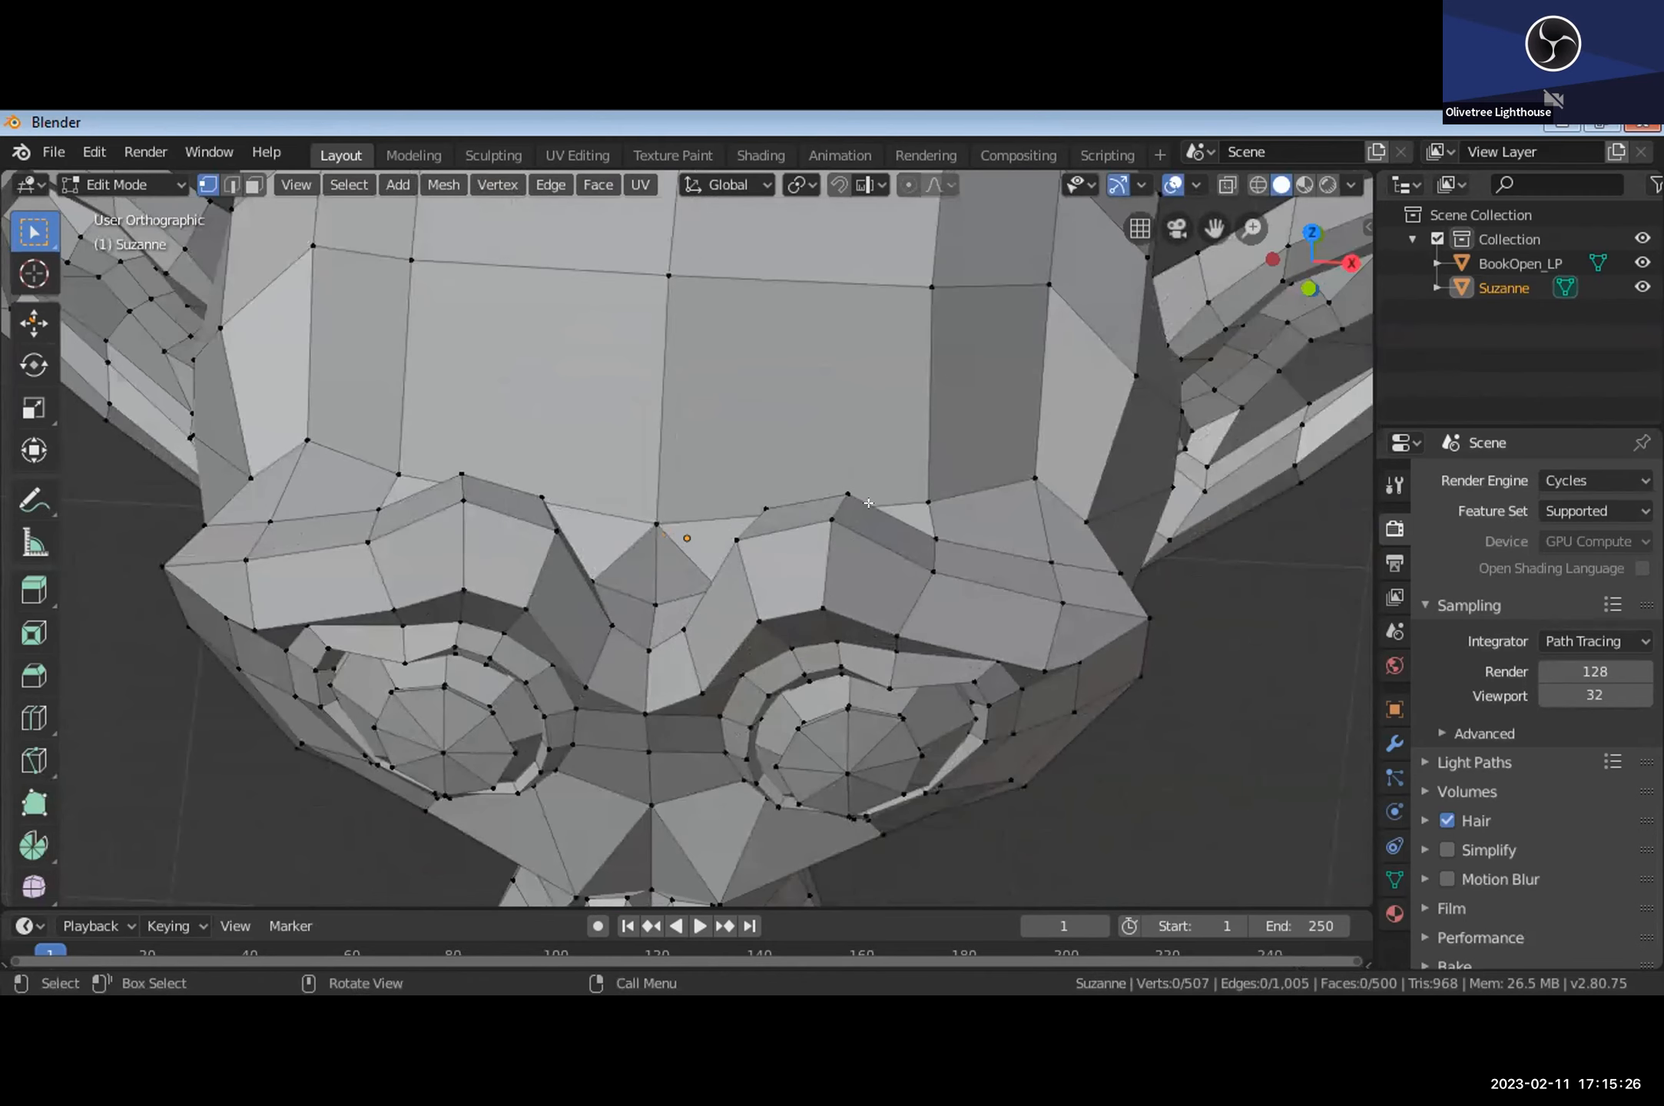
pyautogui.moveTo(827, 523); pyautogui.dragTo(806, 508, button='middle')
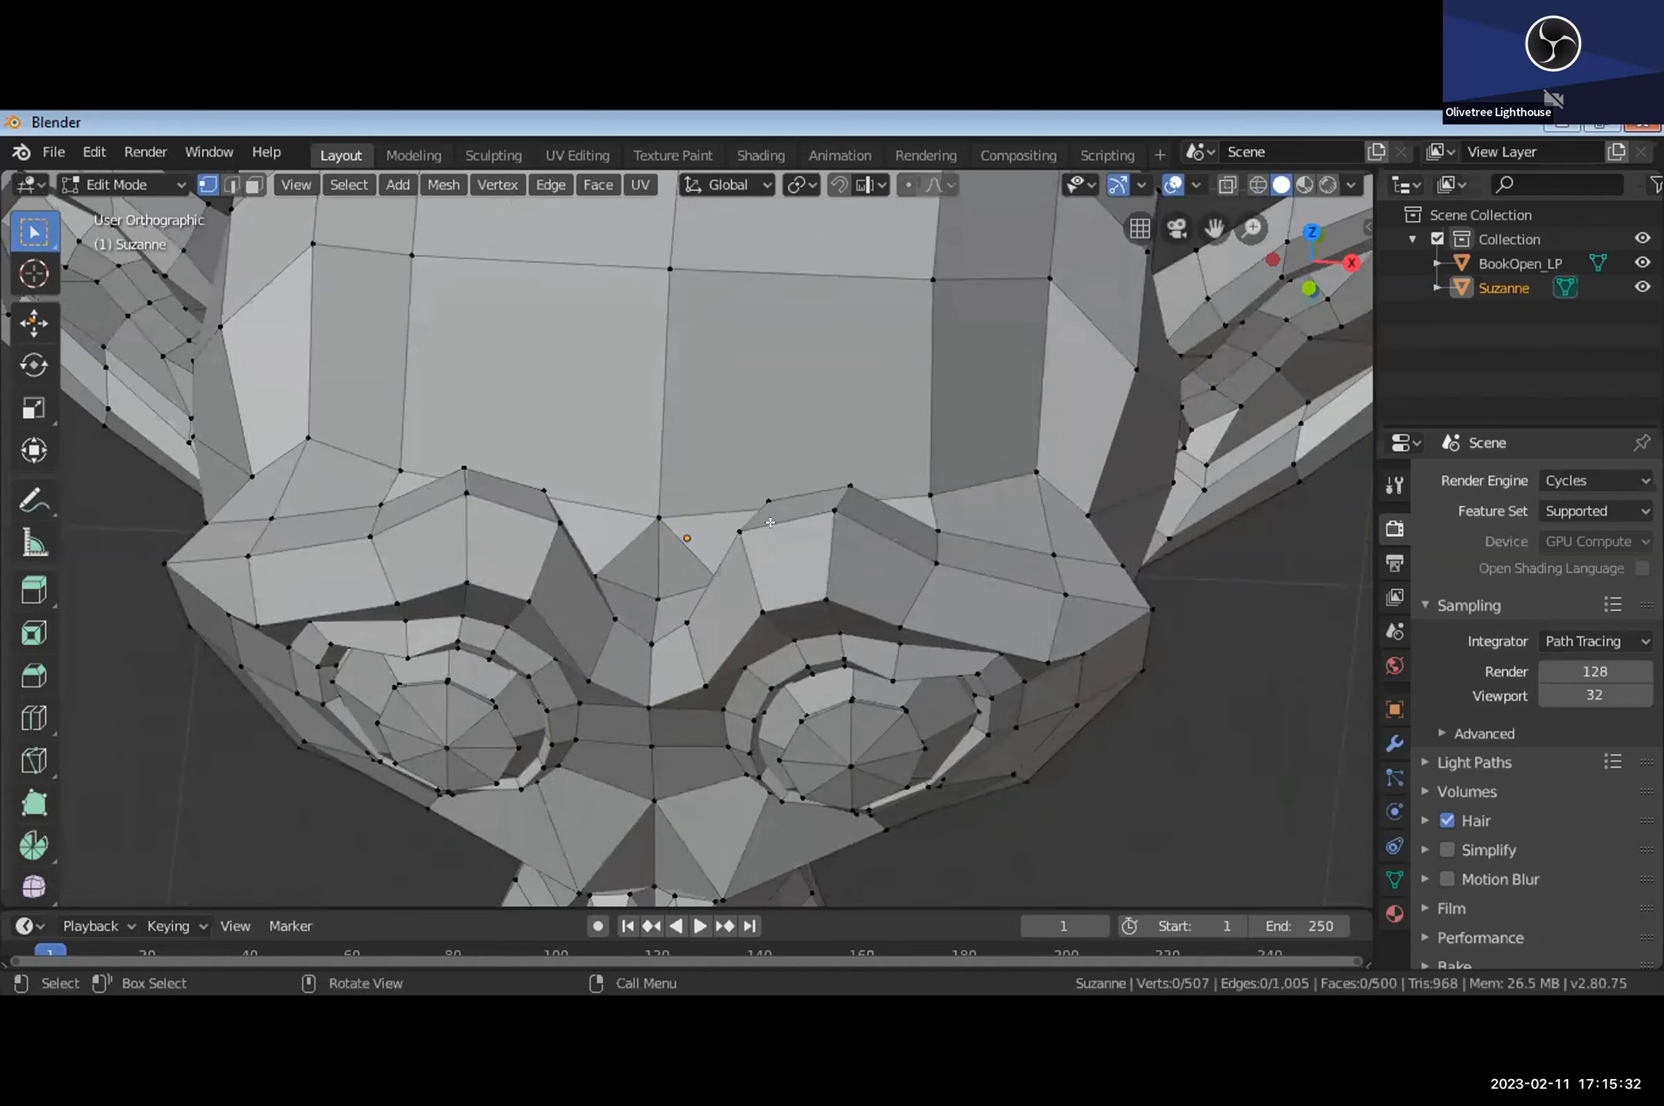
pyautogui.scroll(2, 884, 571)
pyautogui.moveTo(889, 604); pyautogui.dragTo(843, 662, button='middle')
pyautogui.scroll(-2, 827, 645)
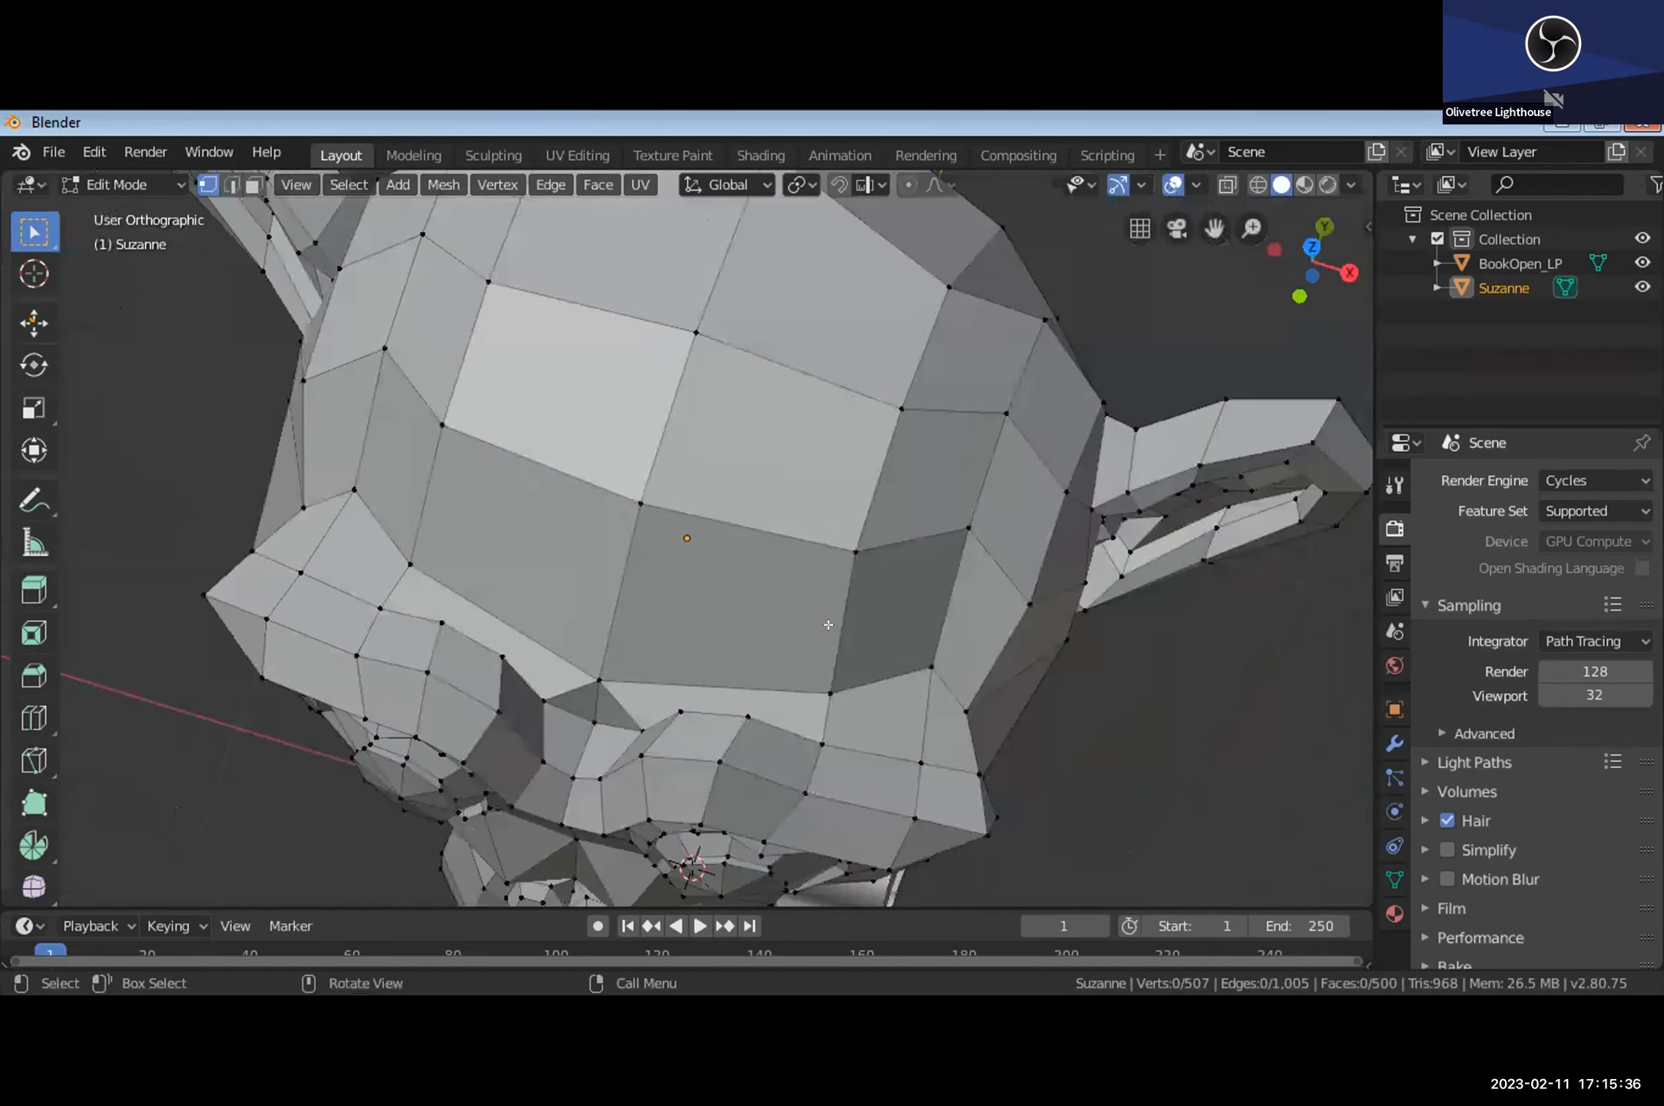
pyautogui.moveTo(344, 397); pyautogui.dragTo(598, 489, button='middle')
pyautogui.moveTo(648, 606); pyautogui.dragTo(592, 541, button='middle')
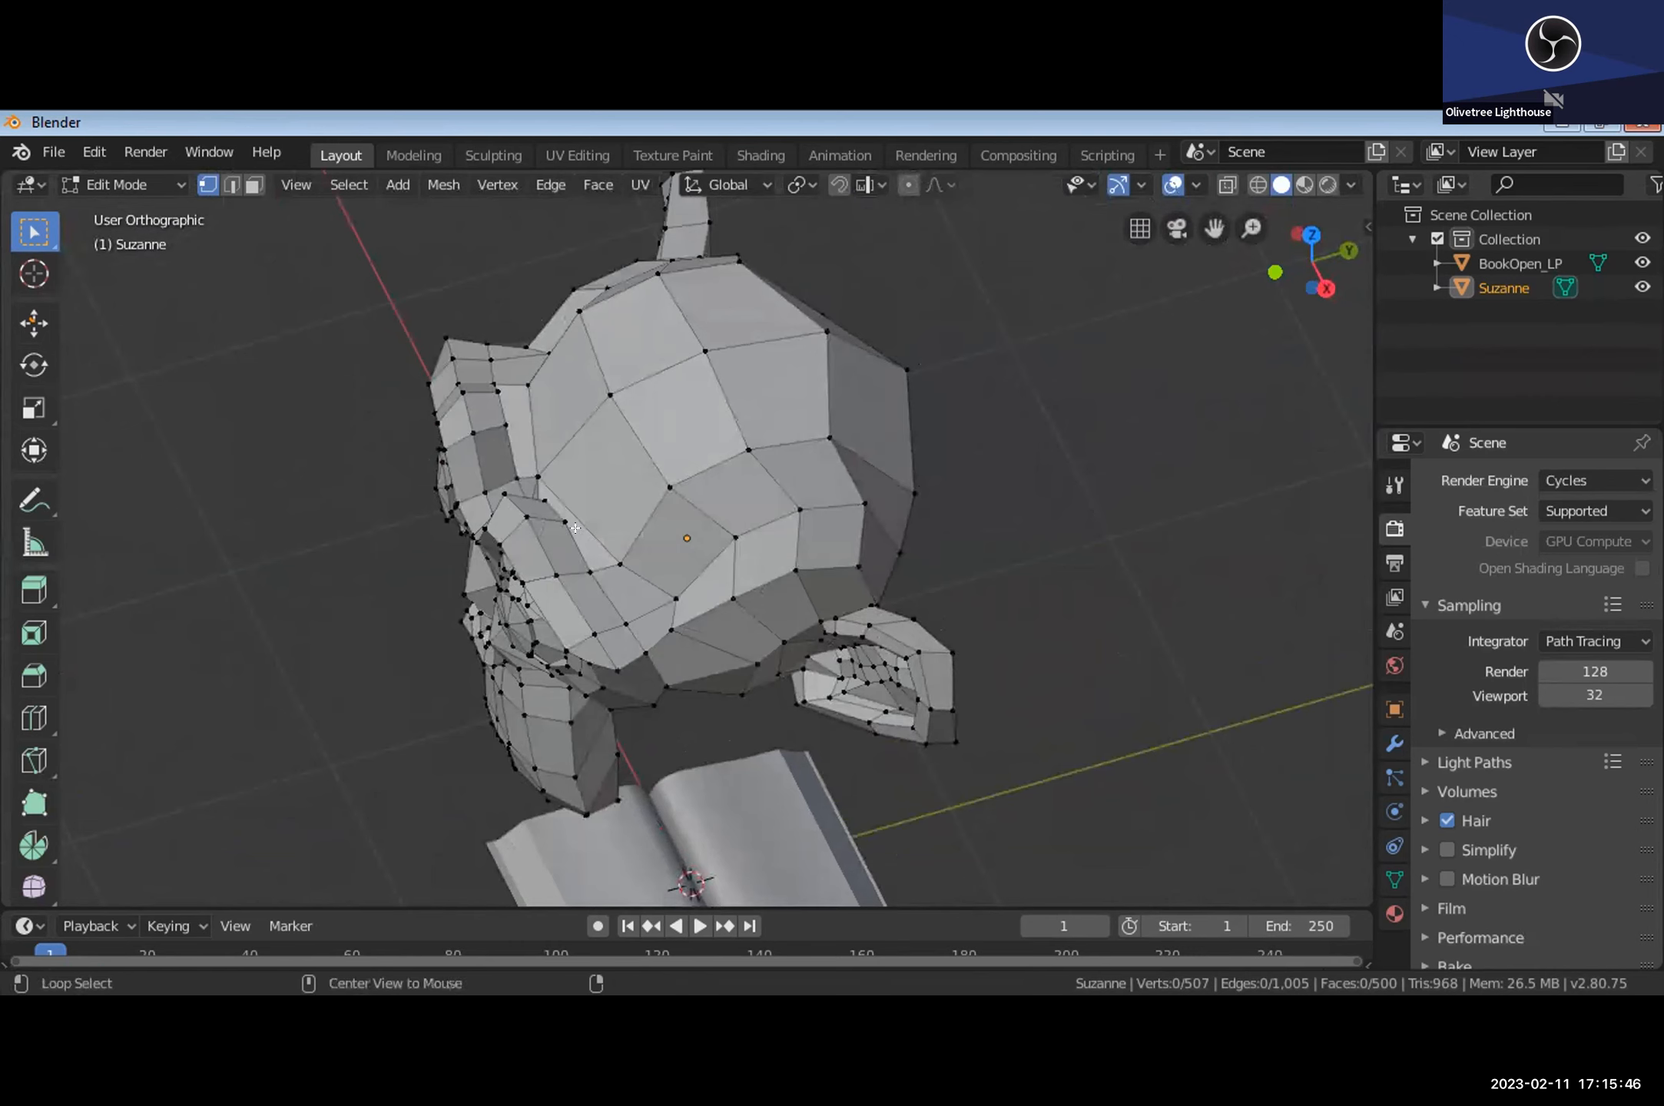
# Step: In edge select mode, select an edge loop plus a second loop across the forehead
pyautogui.keyDown('alt'); pyautogui.click(582, 528); pyautogui.keyUp('alt')
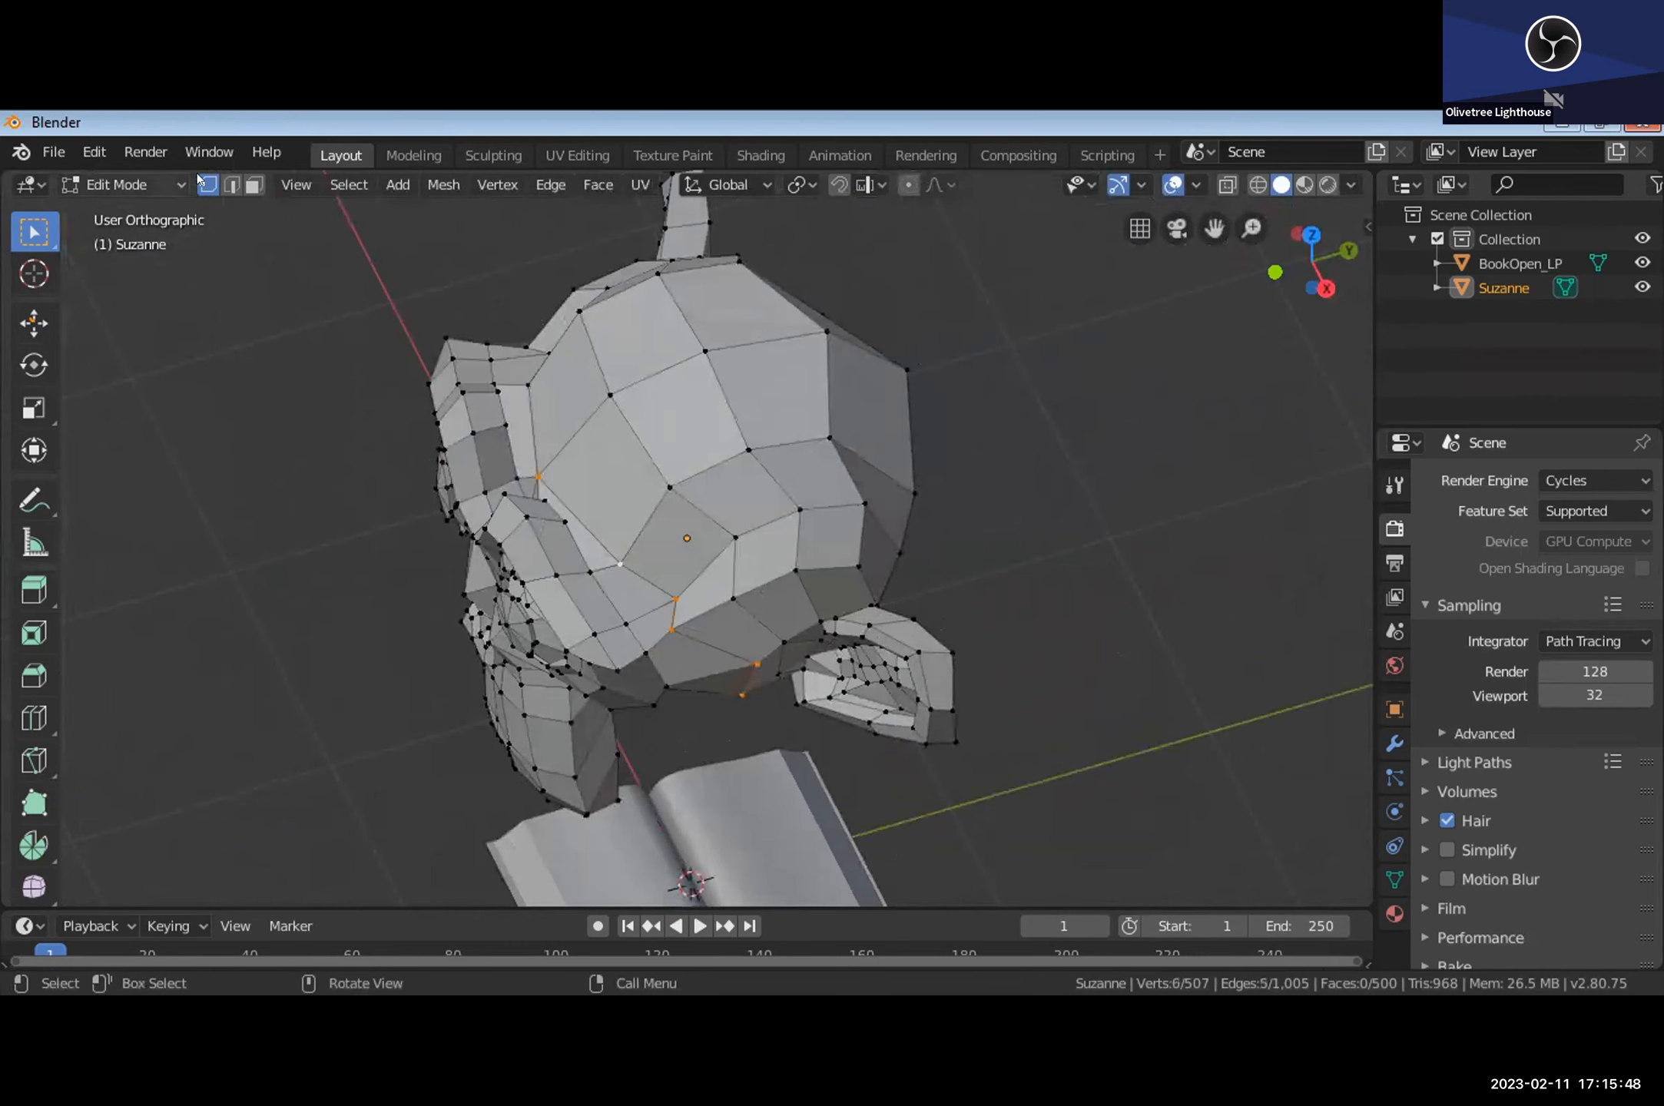
pyautogui.click(231, 185)
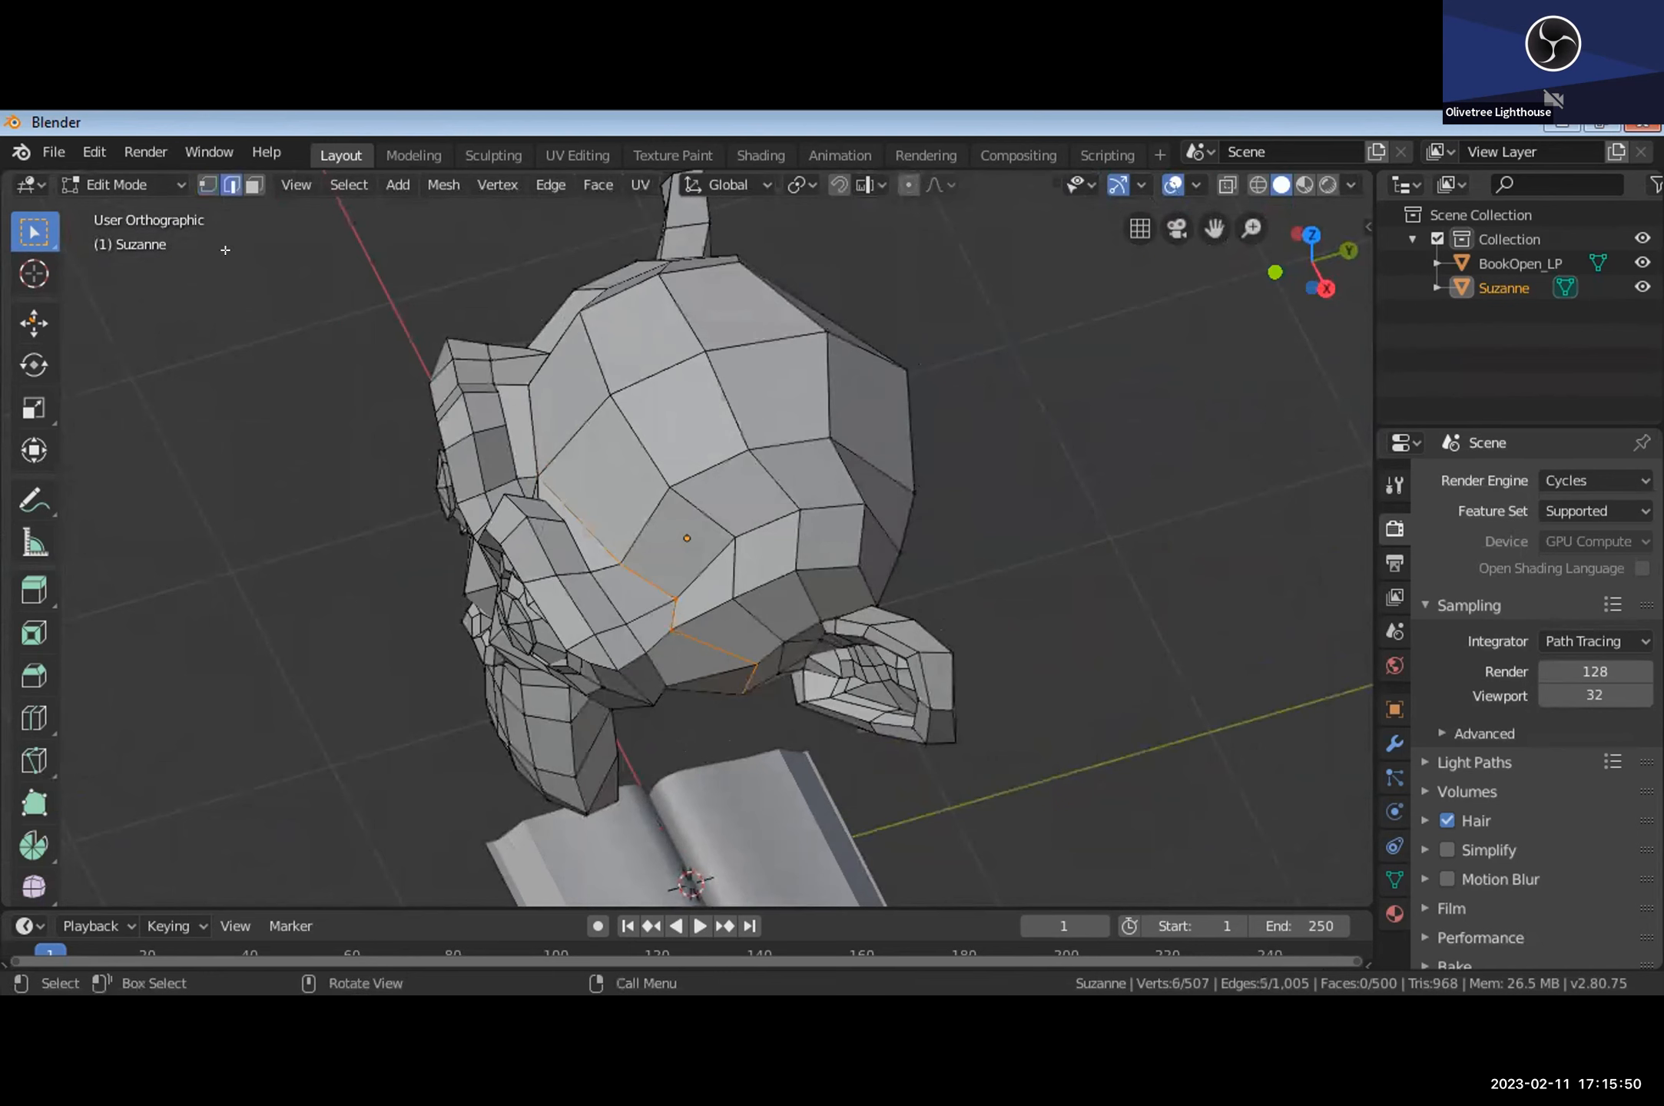
pyautogui.click(560, 530)
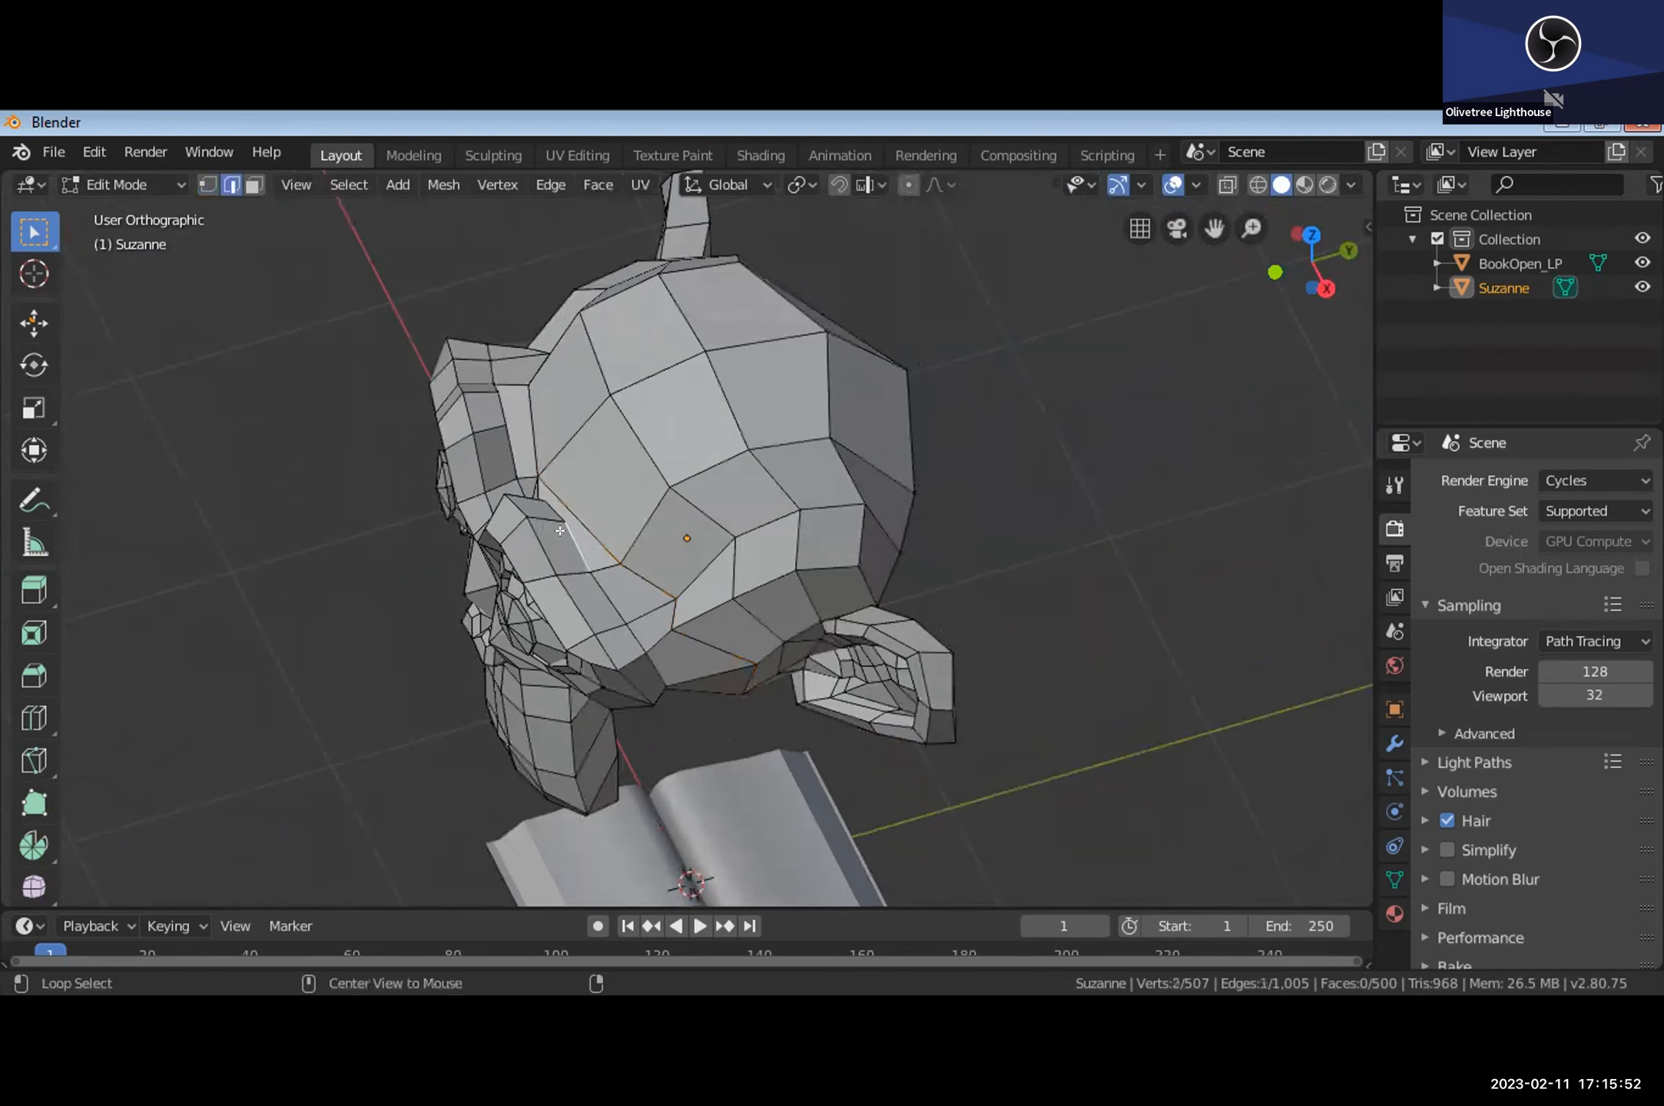
pyautogui.hotkey('ctrl', 'z')
pyautogui.keyDown('alt'); pyautogui.keyDown('shift'); pyautogui.click(609, 409); pyautogui.keyUp('shift'); pyautogui.keyUp('alt')
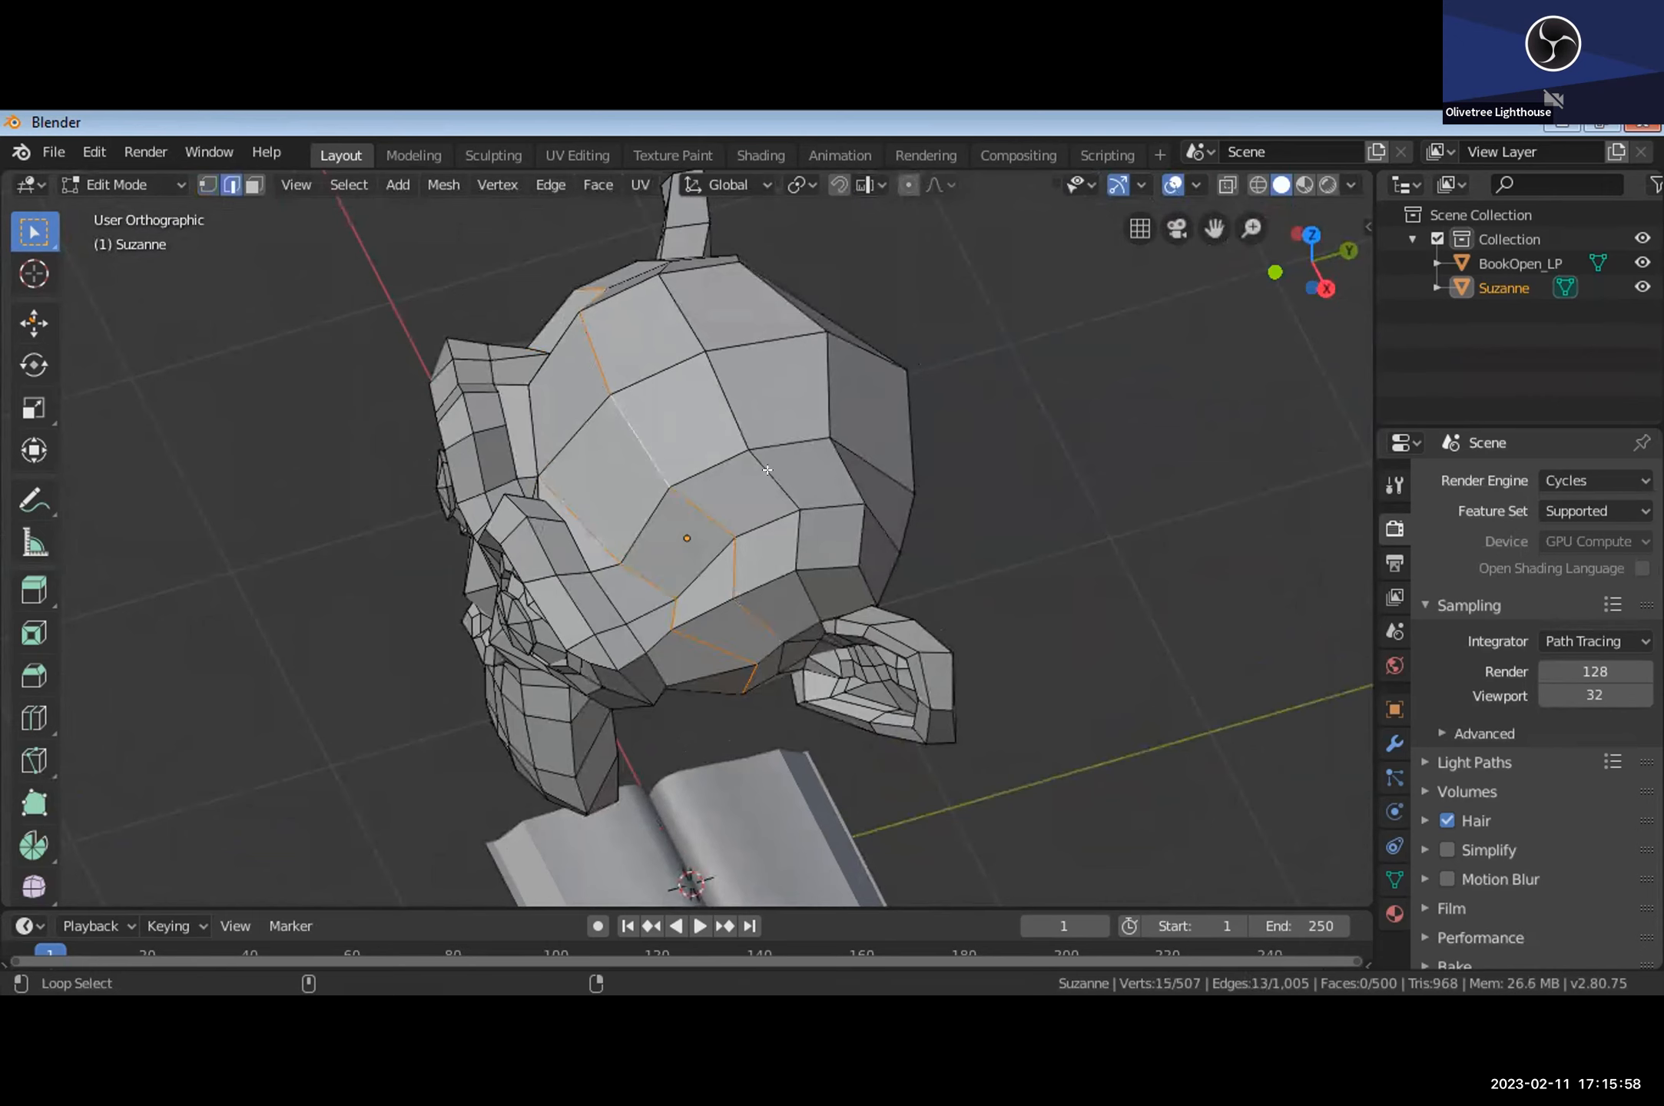
# Step: Clear those loops and select a single edge loop across Suzanne's forehead
pyautogui.moveTo(736, 544); pyautogui.dragTo(714, 587, button='middle')
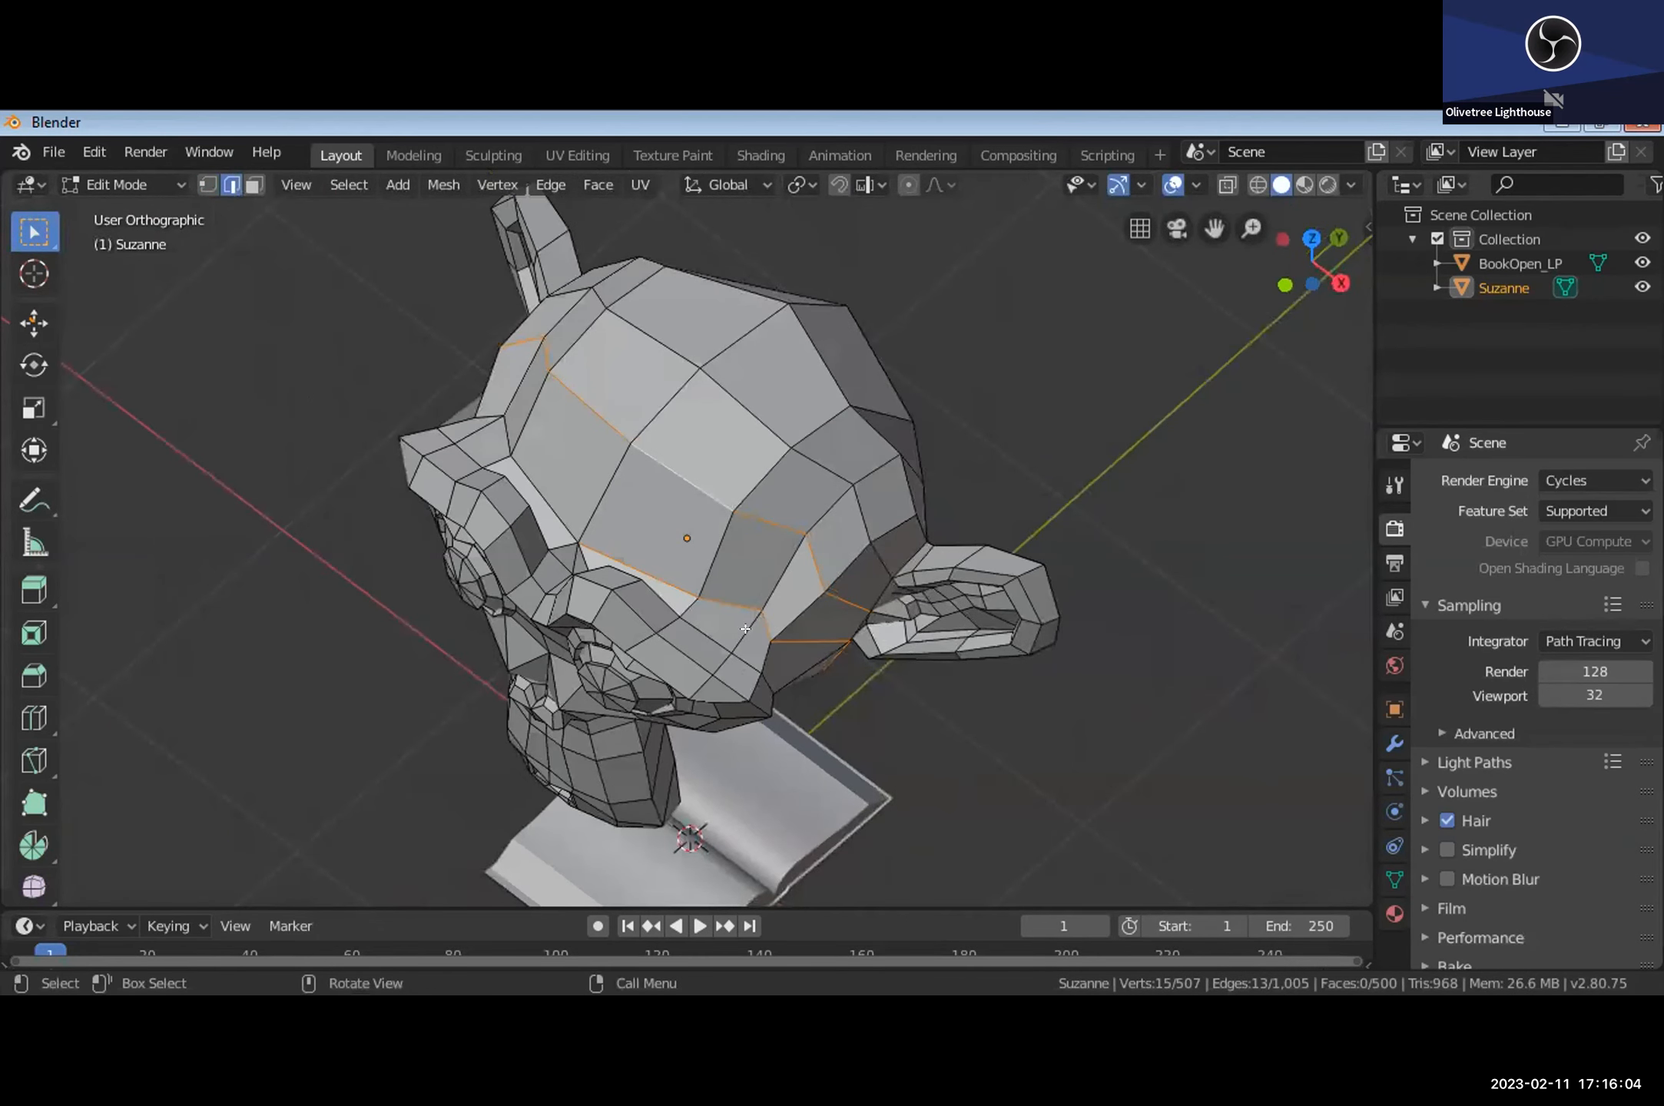
pyautogui.hotkey('alt', 'a')
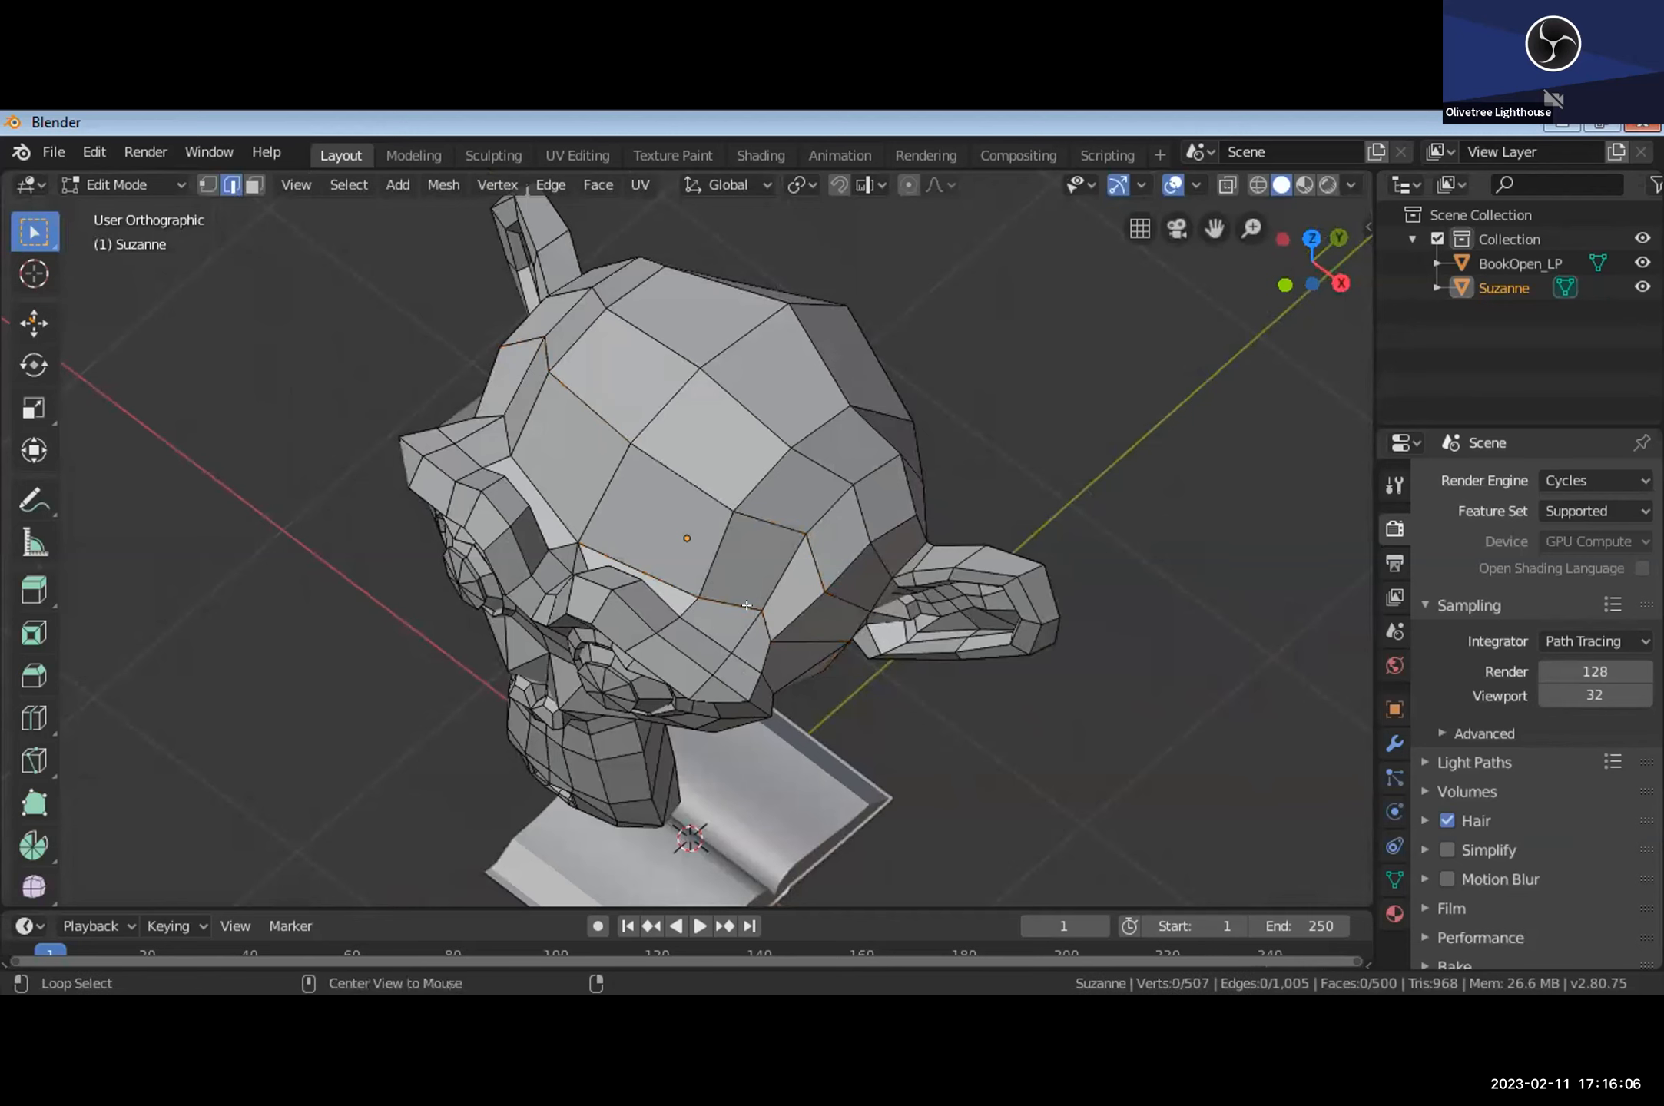
pyautogui.moveTo(715, 526); pyautogui.dragTo(695, 523, button='middle')
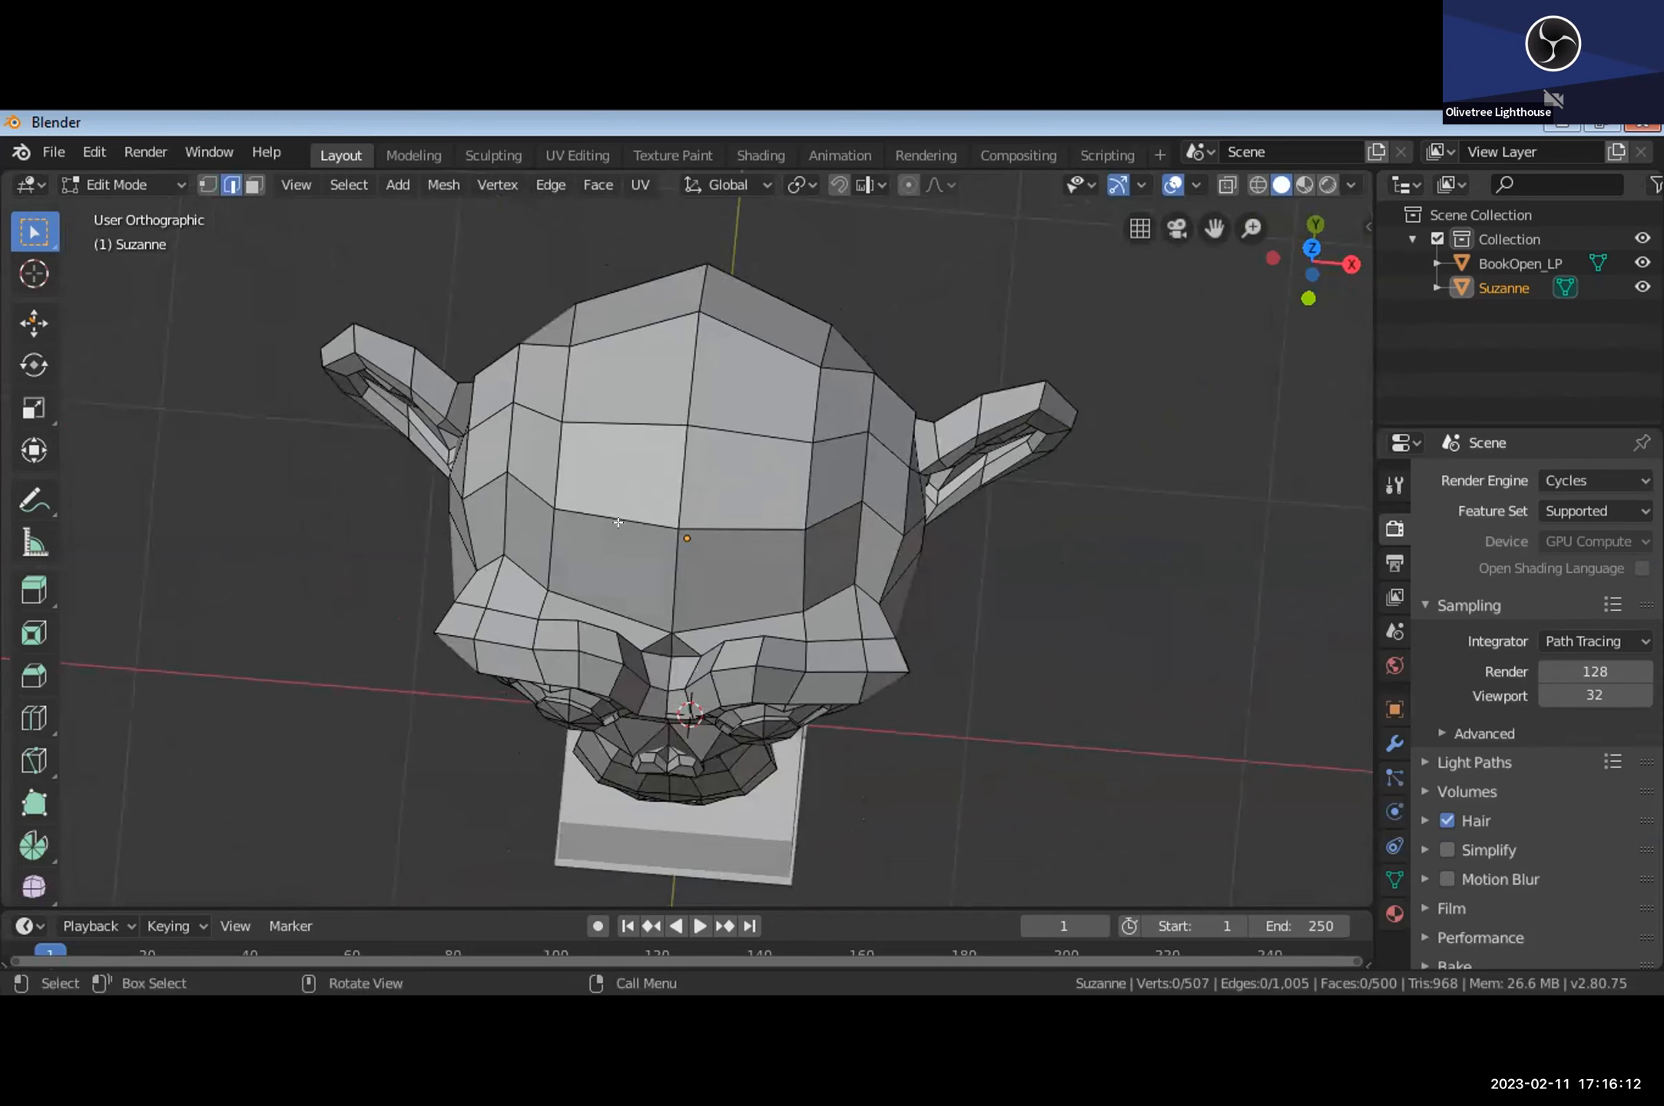
pyautogui.moveTo(887, 332); pyautogui.dragTo(808, 427, button='middle')
pyautogui.keyDown('alt'); pyautogui.click(733, 446); pyautogui.keyUp('alt')
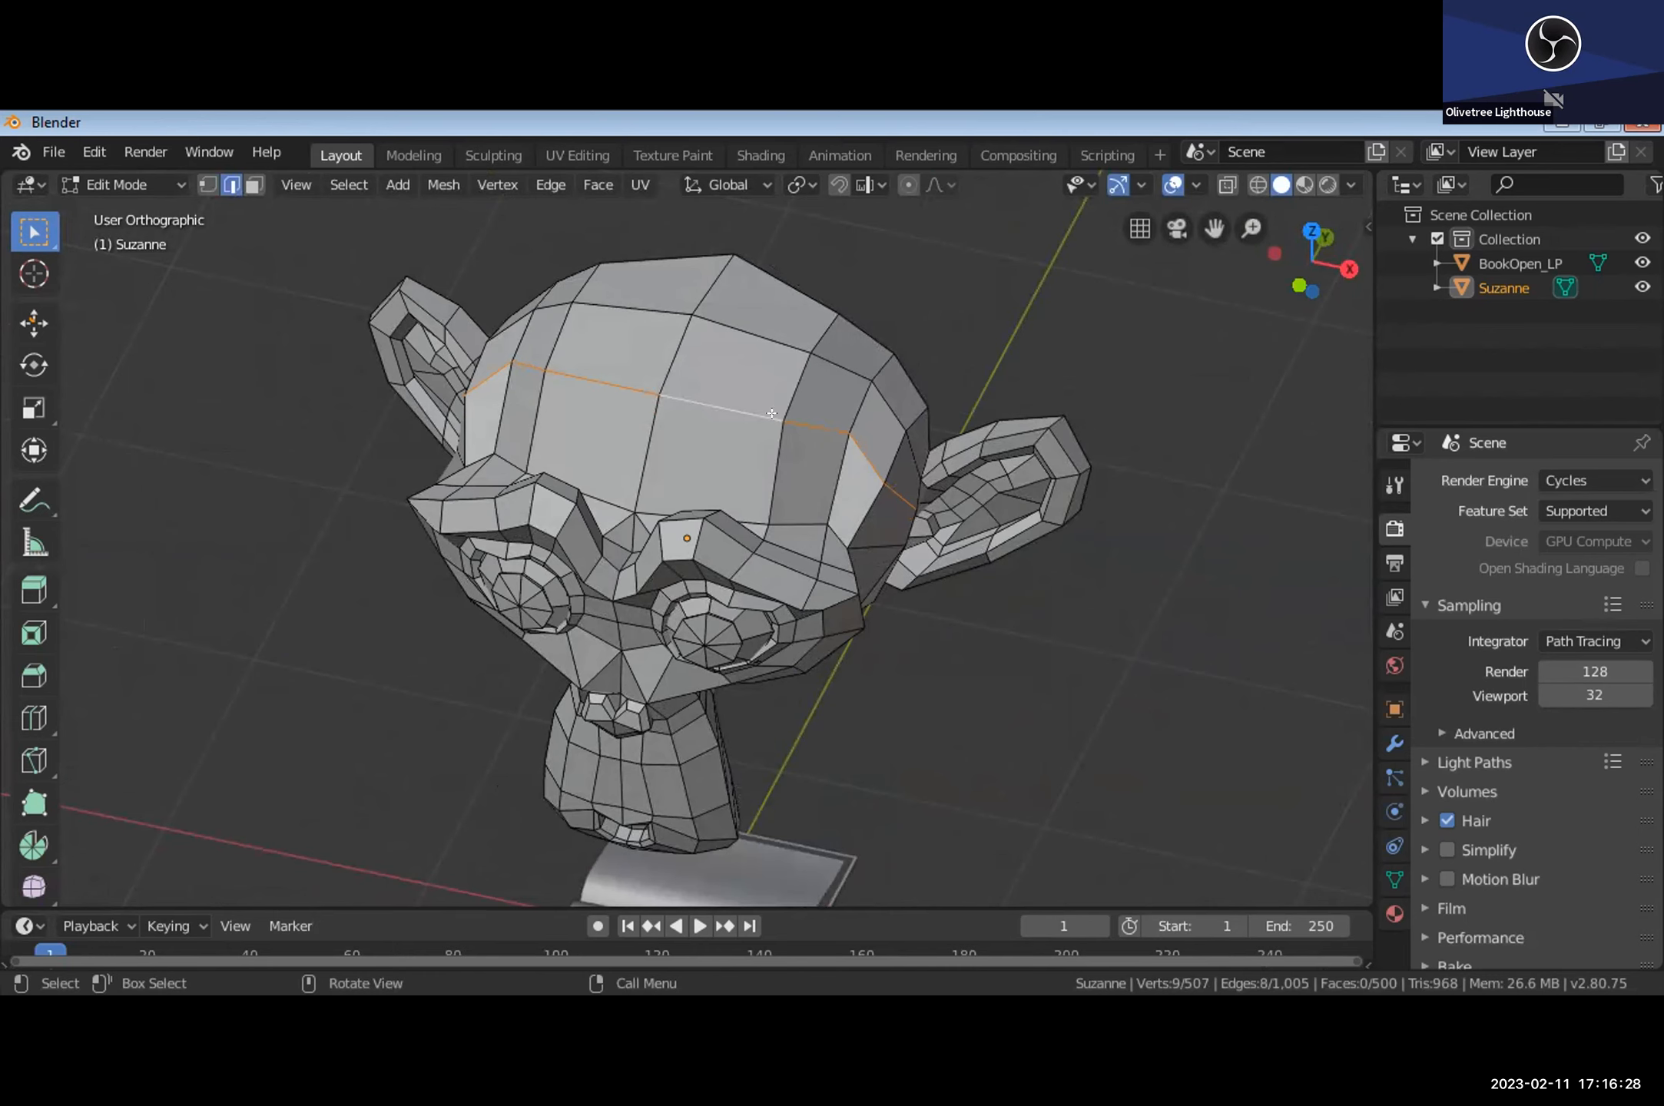
# Step: View Suzanne from above and the front, then return her to Object Mode
pyautogui.moveTo(630, 584); pyautogui.dragTo(948, 330, button='middle')
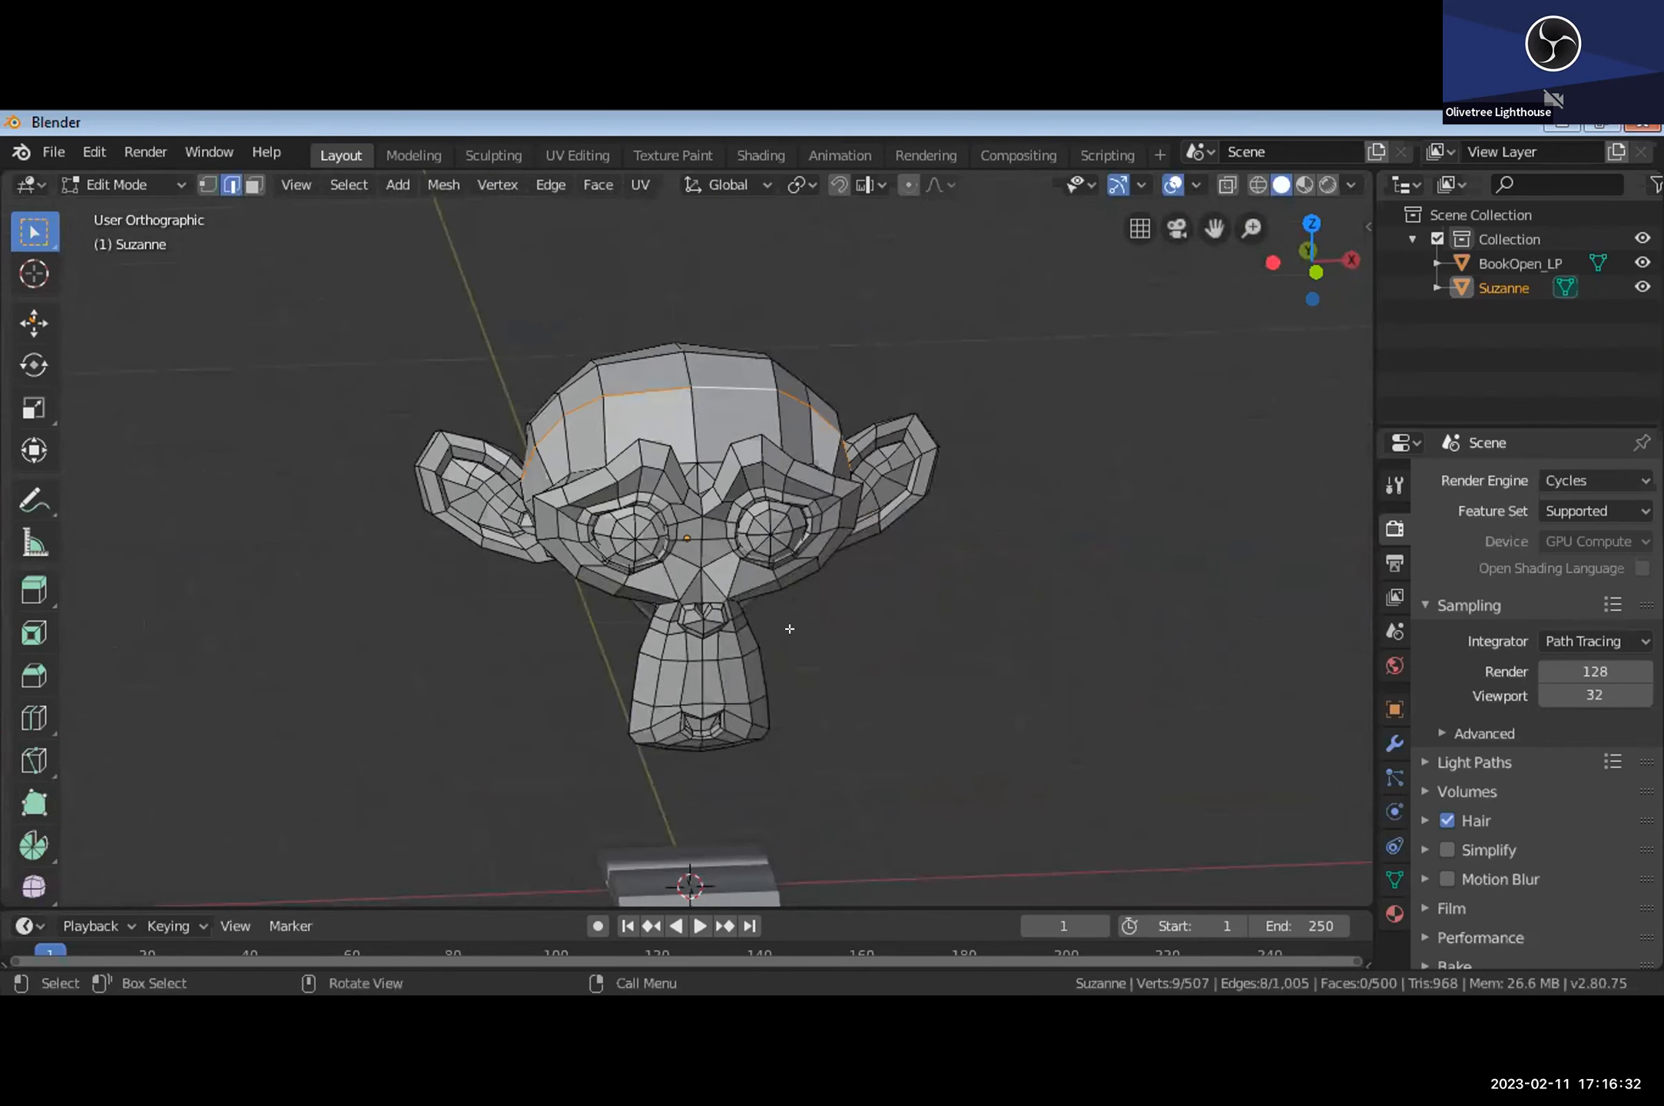
pyautogui.moveTo(689, 621)
pyautogui.mouseDown(button='middle')
pyautogui.moveTo(675, 611)
pyautogui.moveTo(691, 609)
pyautogui.mouseUp(button='middle')
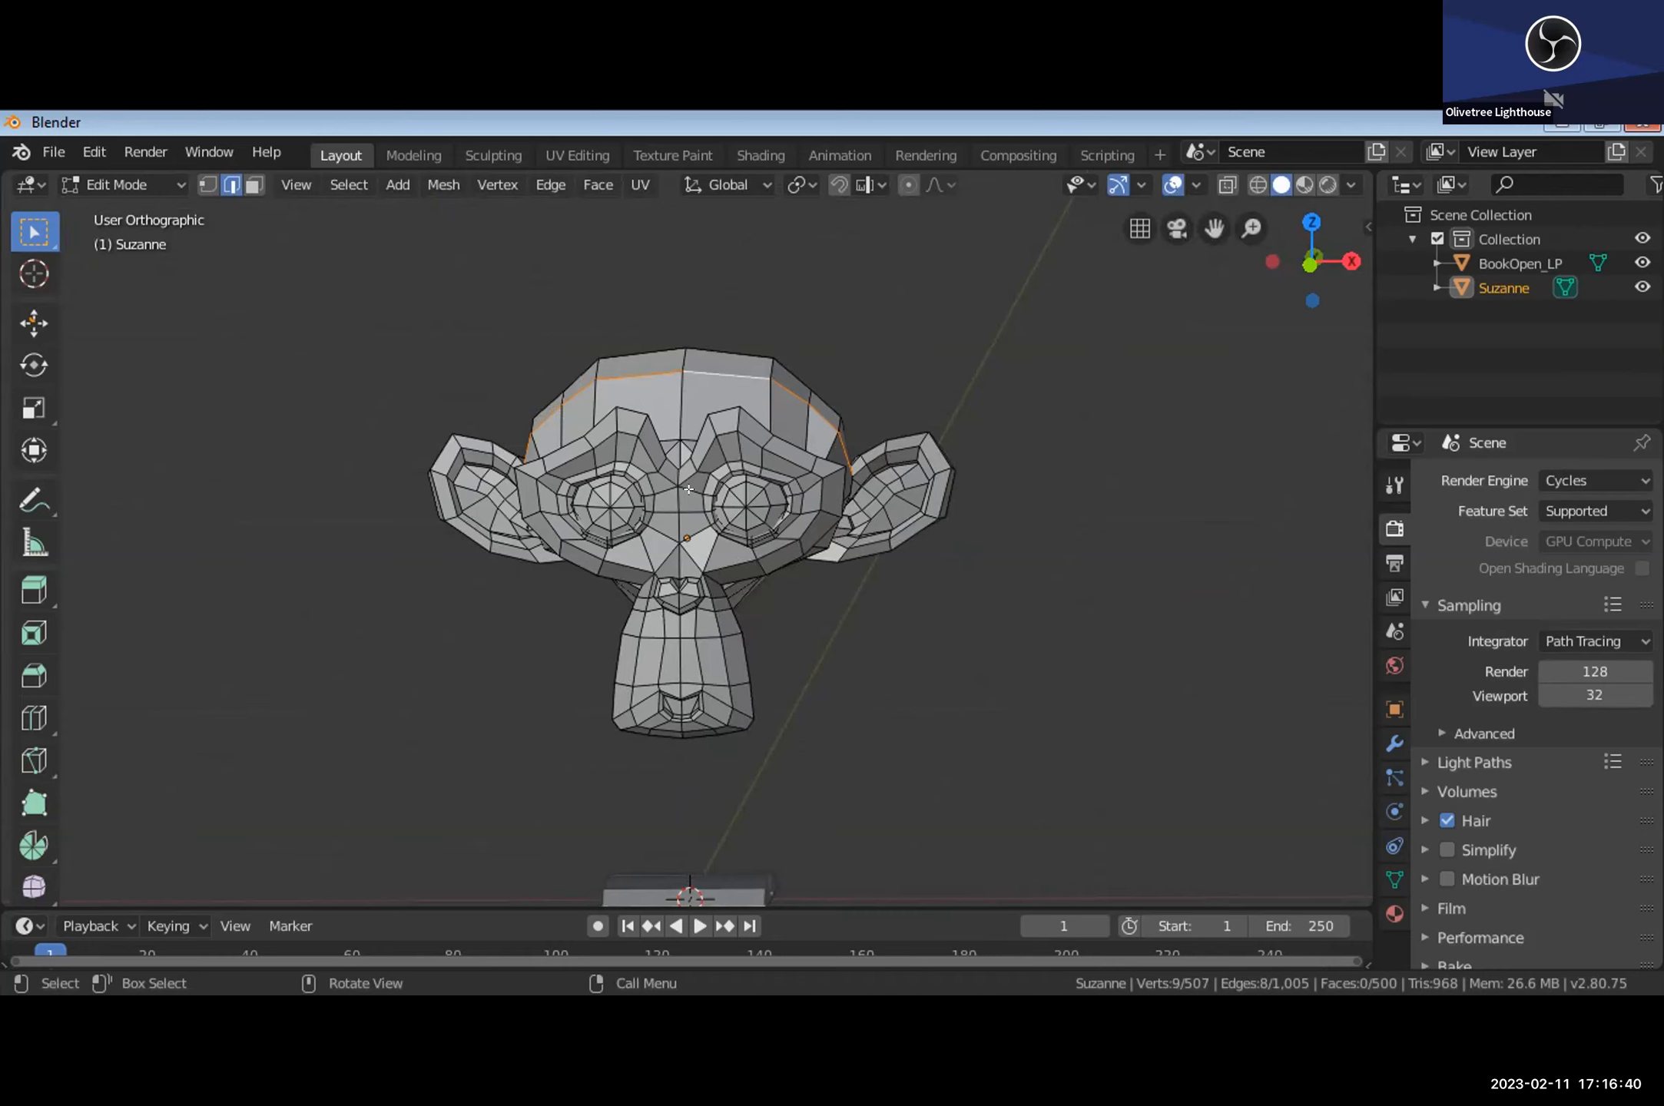
pyautogui.scroll(-2, 688, 489)
pyautogui.moveTo(688, 490); pyautogui.dragTo(665, 547, button='middle')
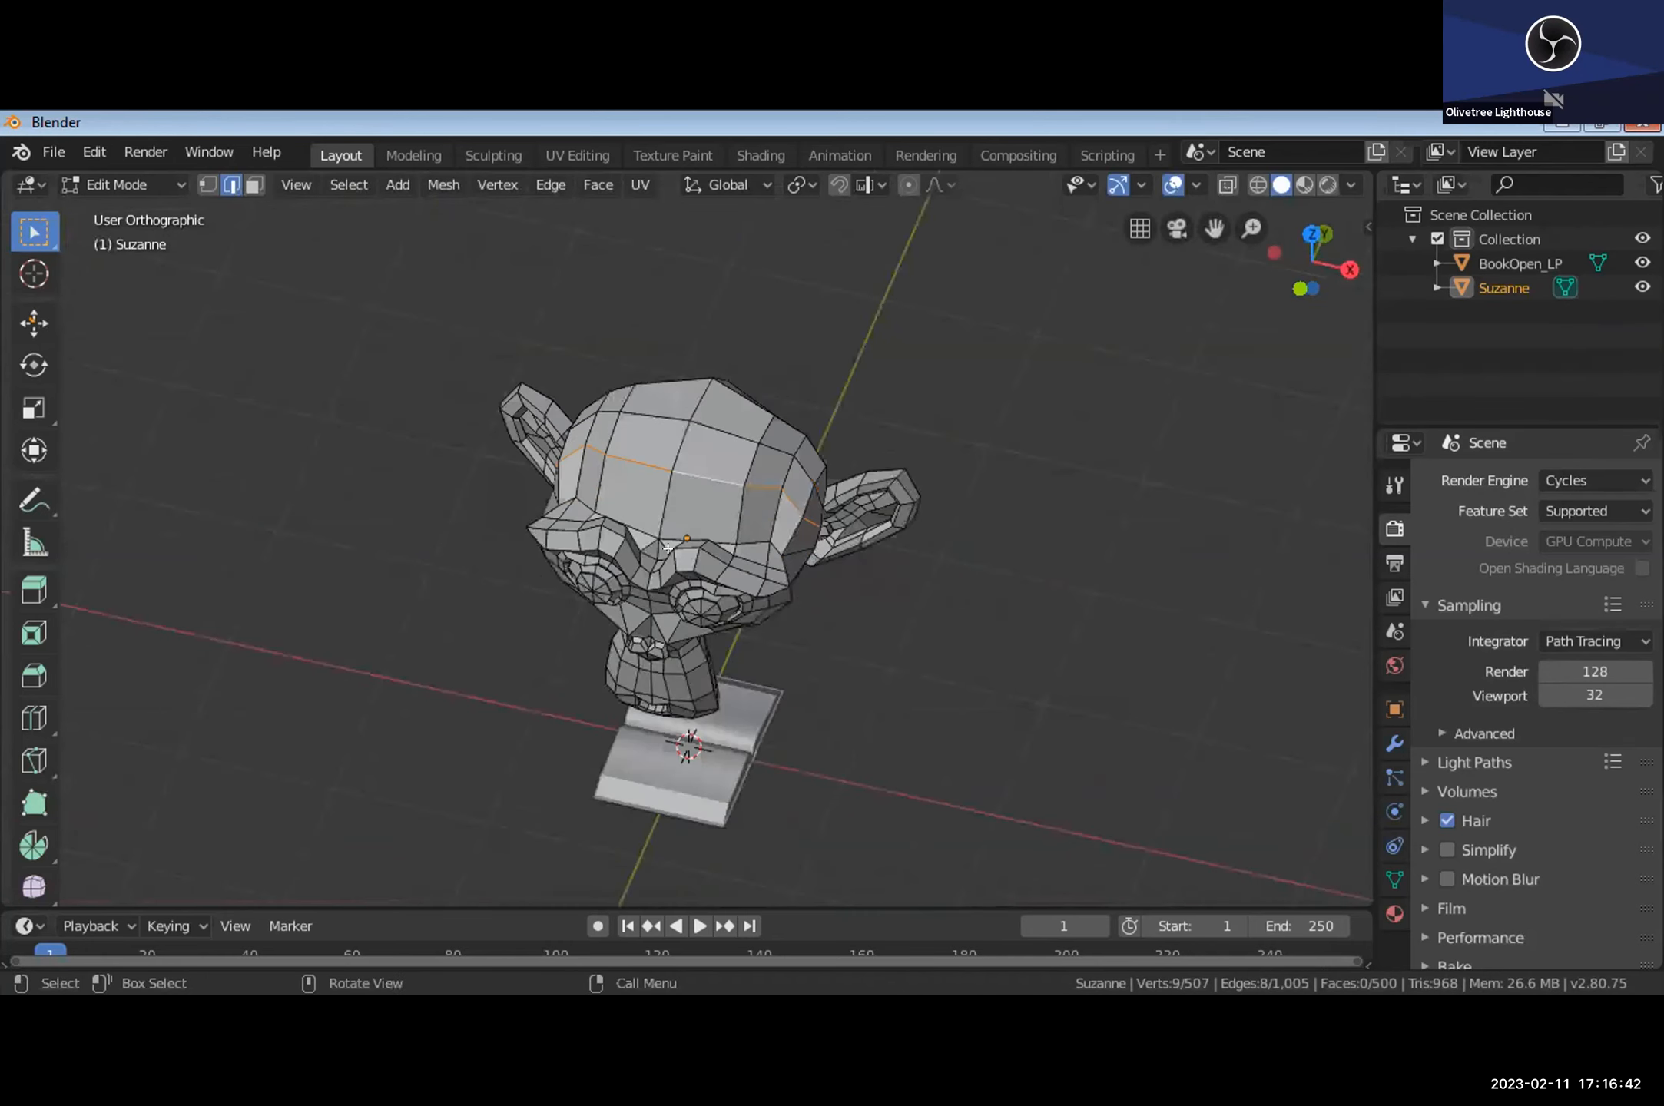
pyautogui.scroll(3, 578, 511)
pyautogui.moveTo(552, 506); pyautogui.dragTo(1501, 429, button='middle')
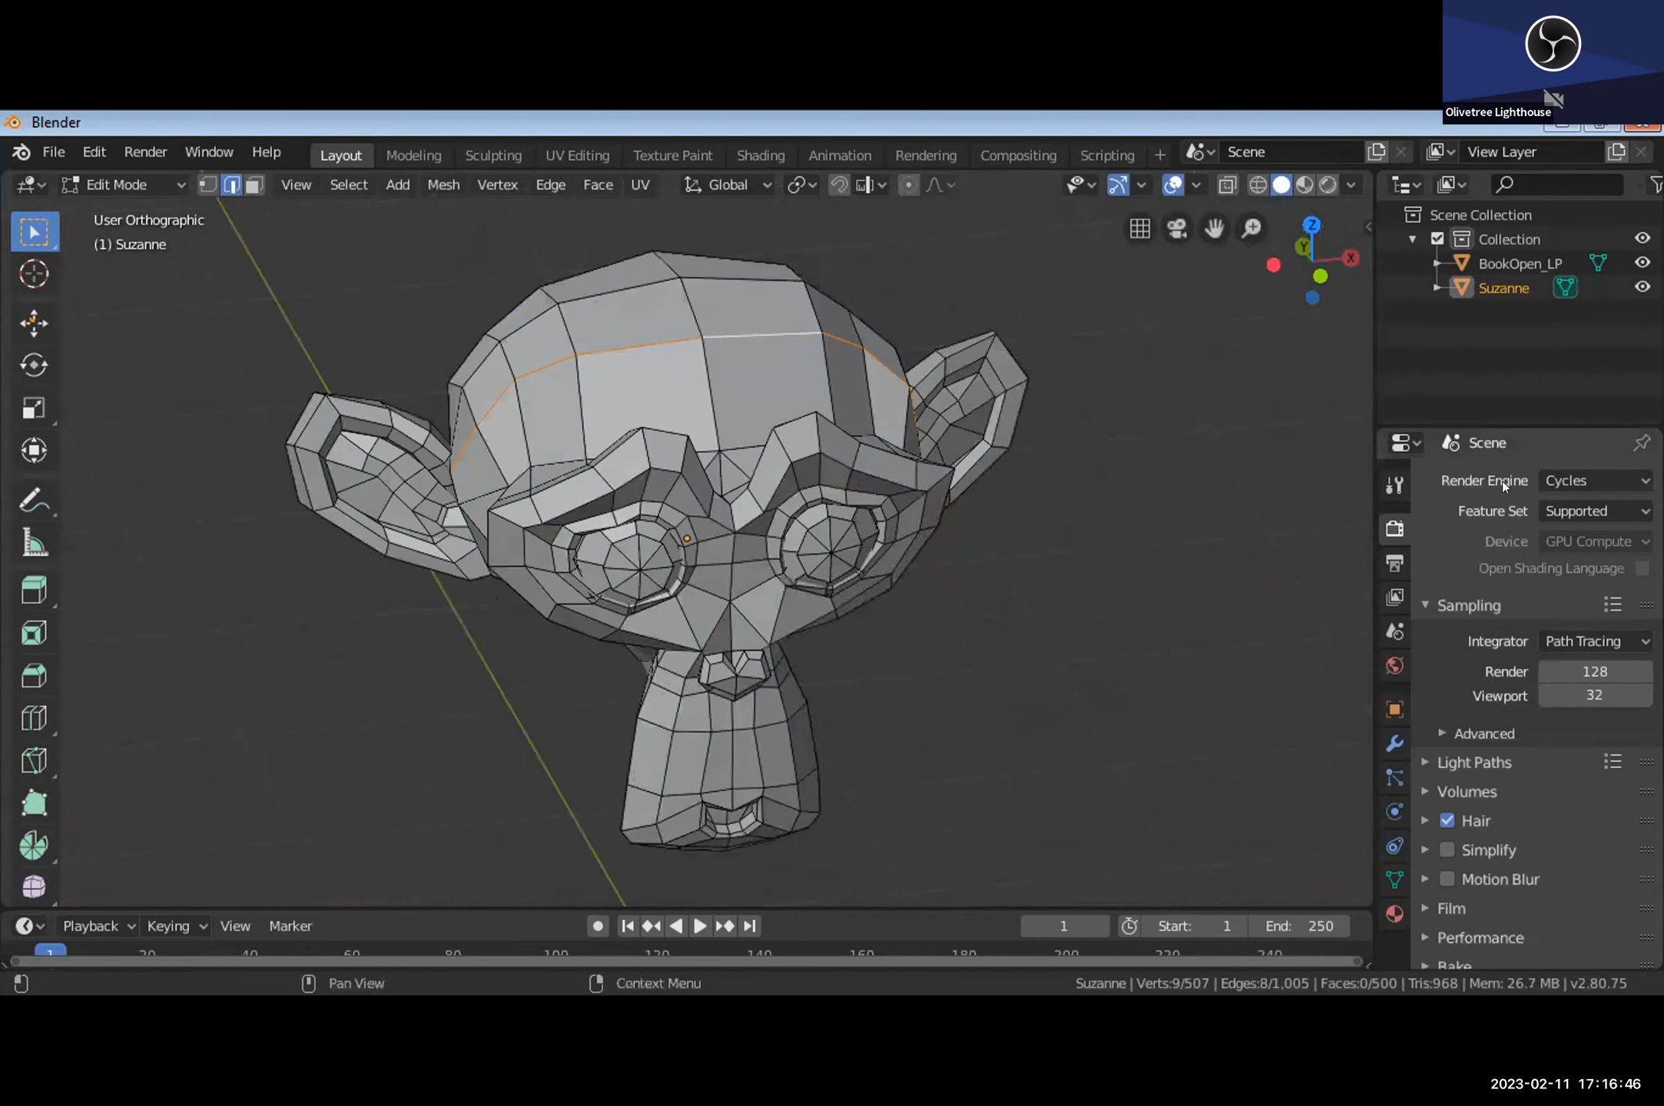
pyautogui.scroll(-2, 794, 486)
pyautogui.moveTo(1335, 459); pyautogui.dragTo(1296, 468, button='middle')
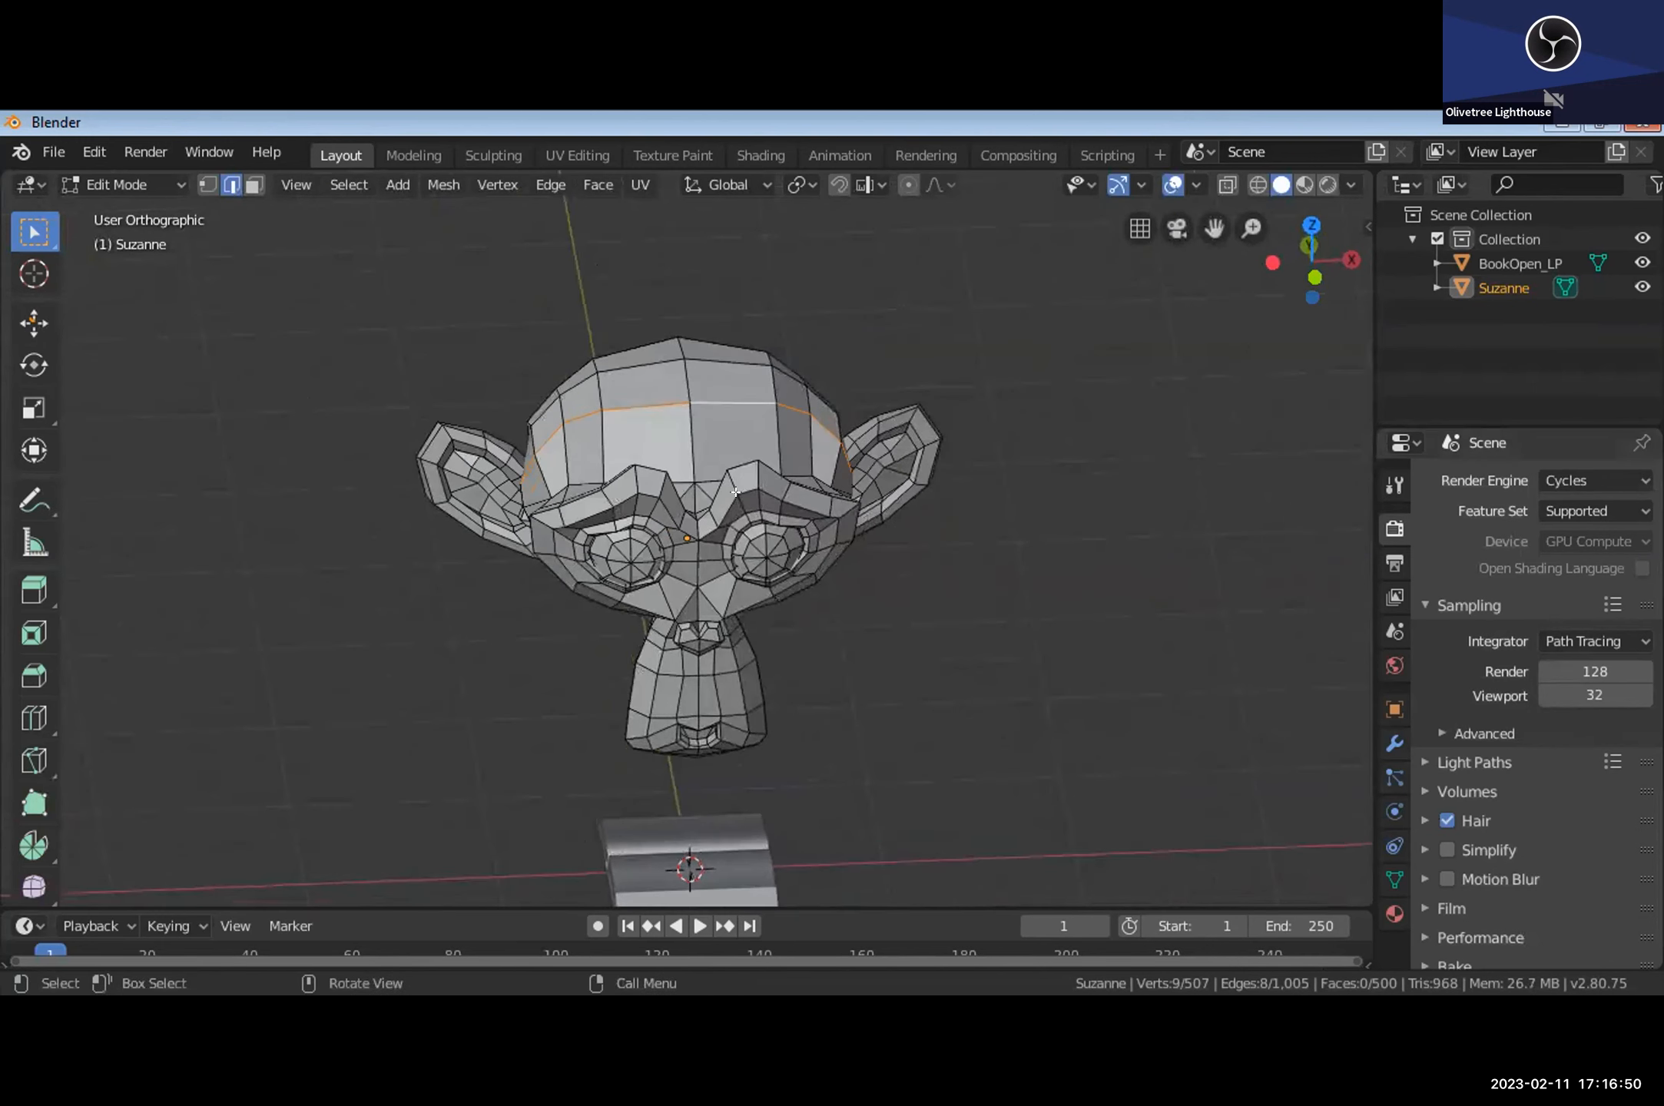
pyautogui.press('Tab')
# Step: Add a Subdivision Surface modifier to Suzanne from the Modifier properties
pyautogui.moveTo(725, 481); pyautogui.dragTo(819, 498, button='middle')
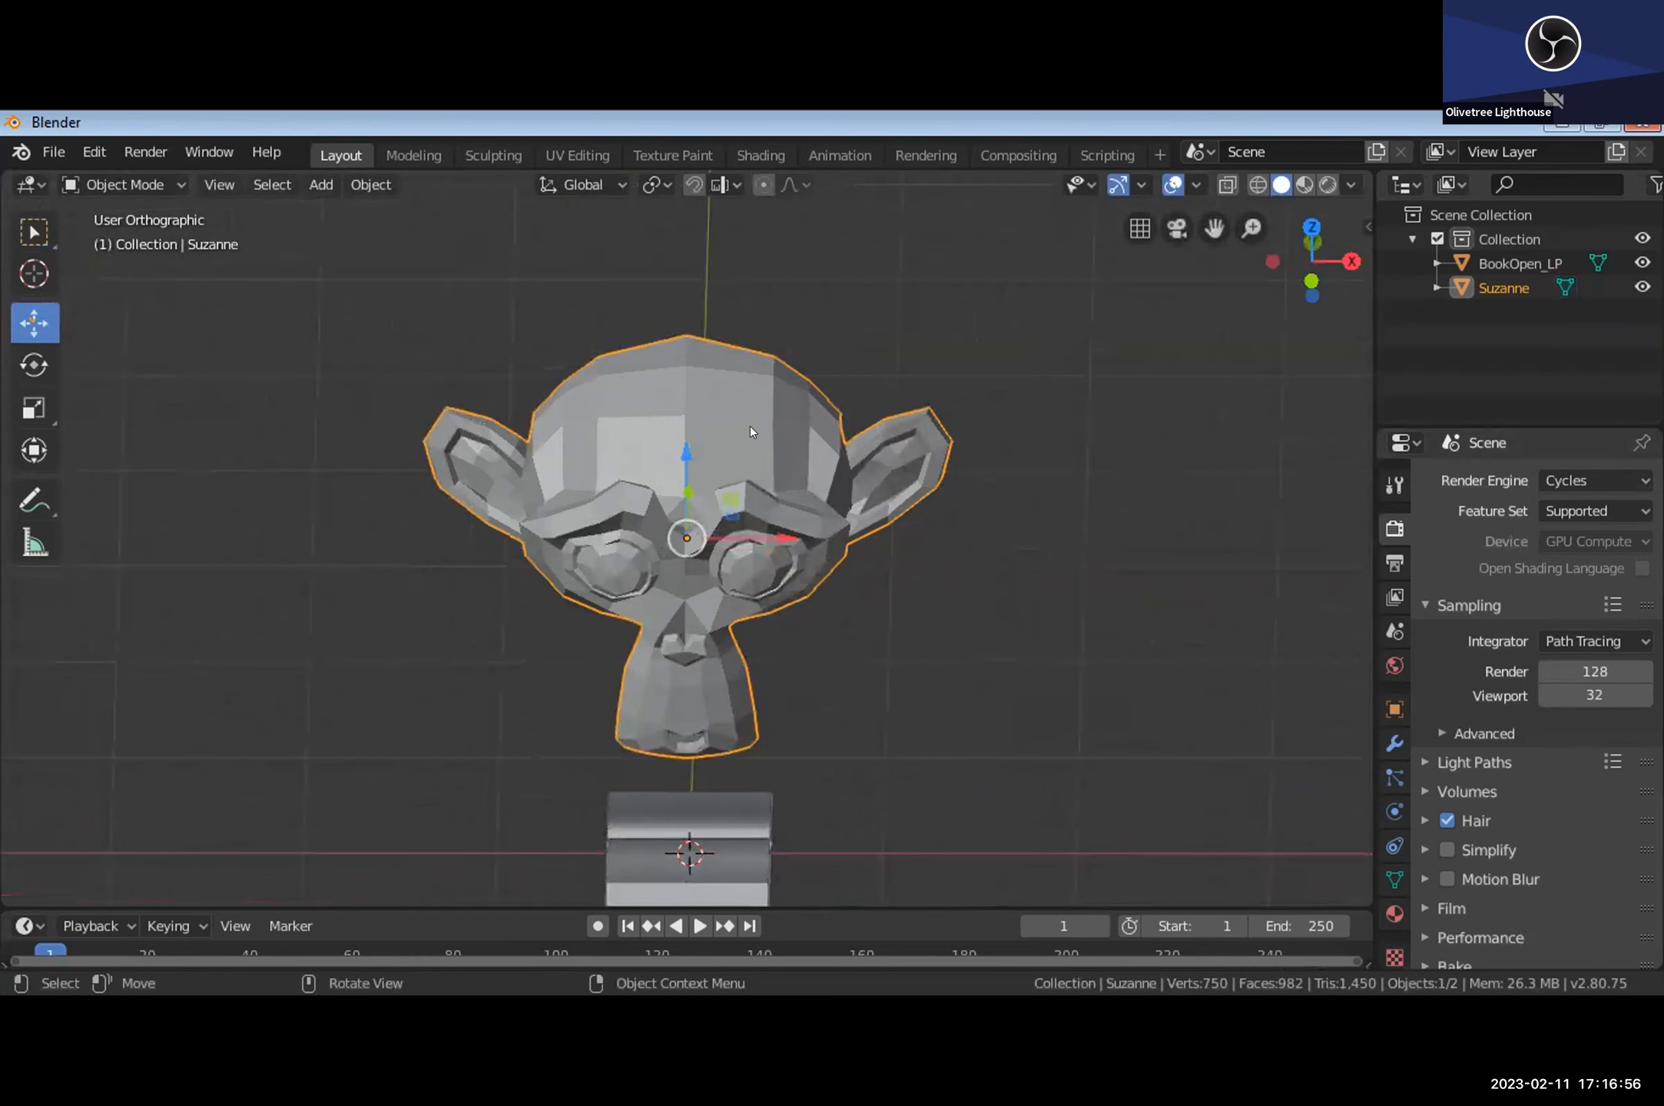
pyautogui.click(1394, 744)
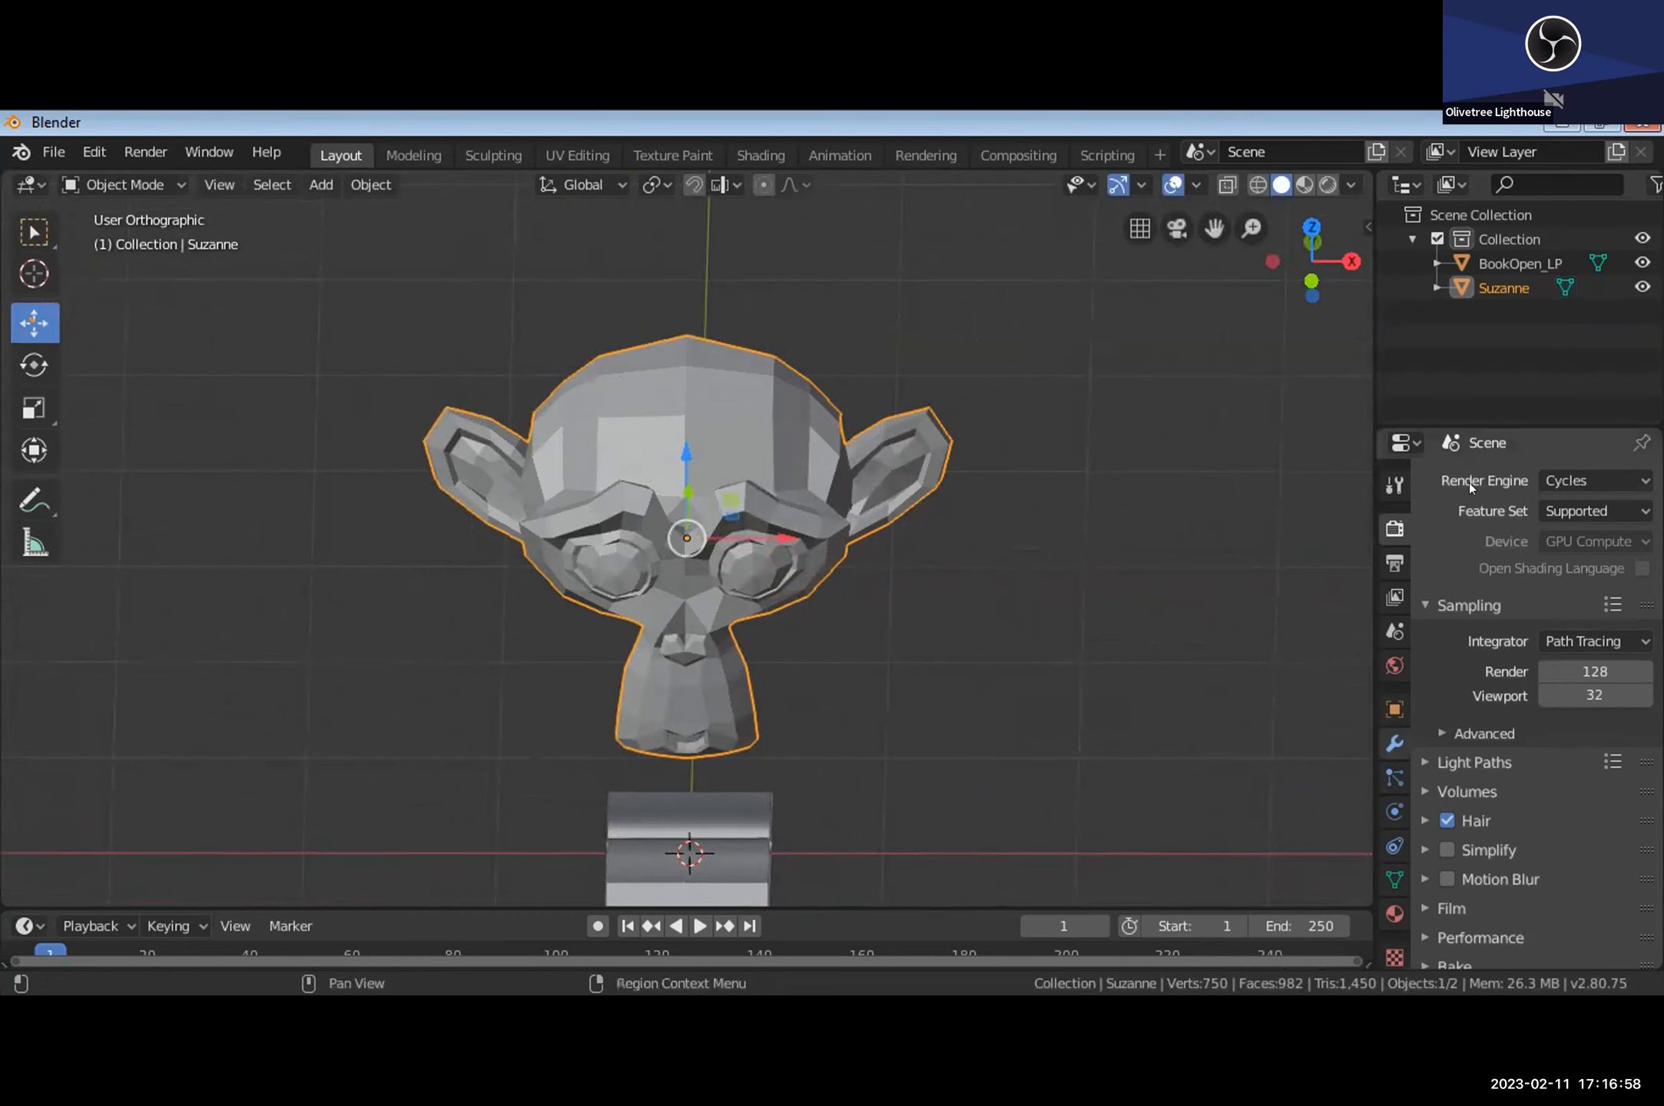
pyautogui.click(1469, 482)
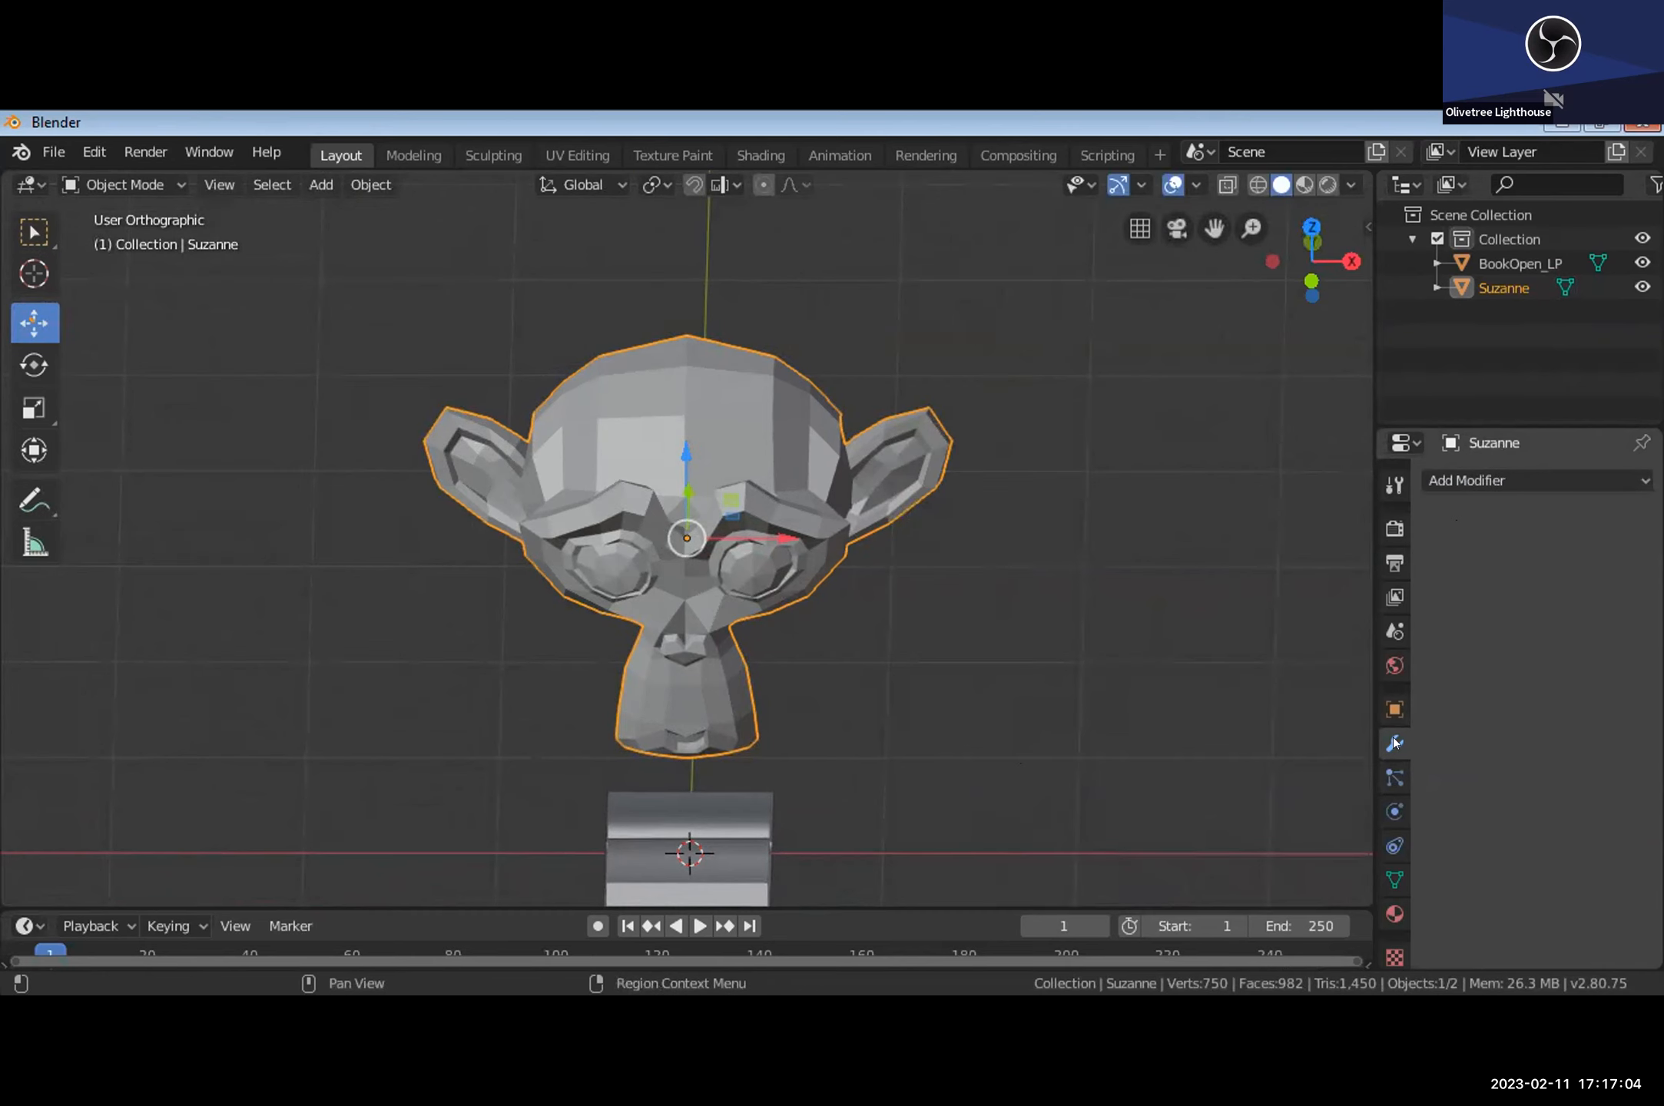
pyautogui.click(1501, 480)
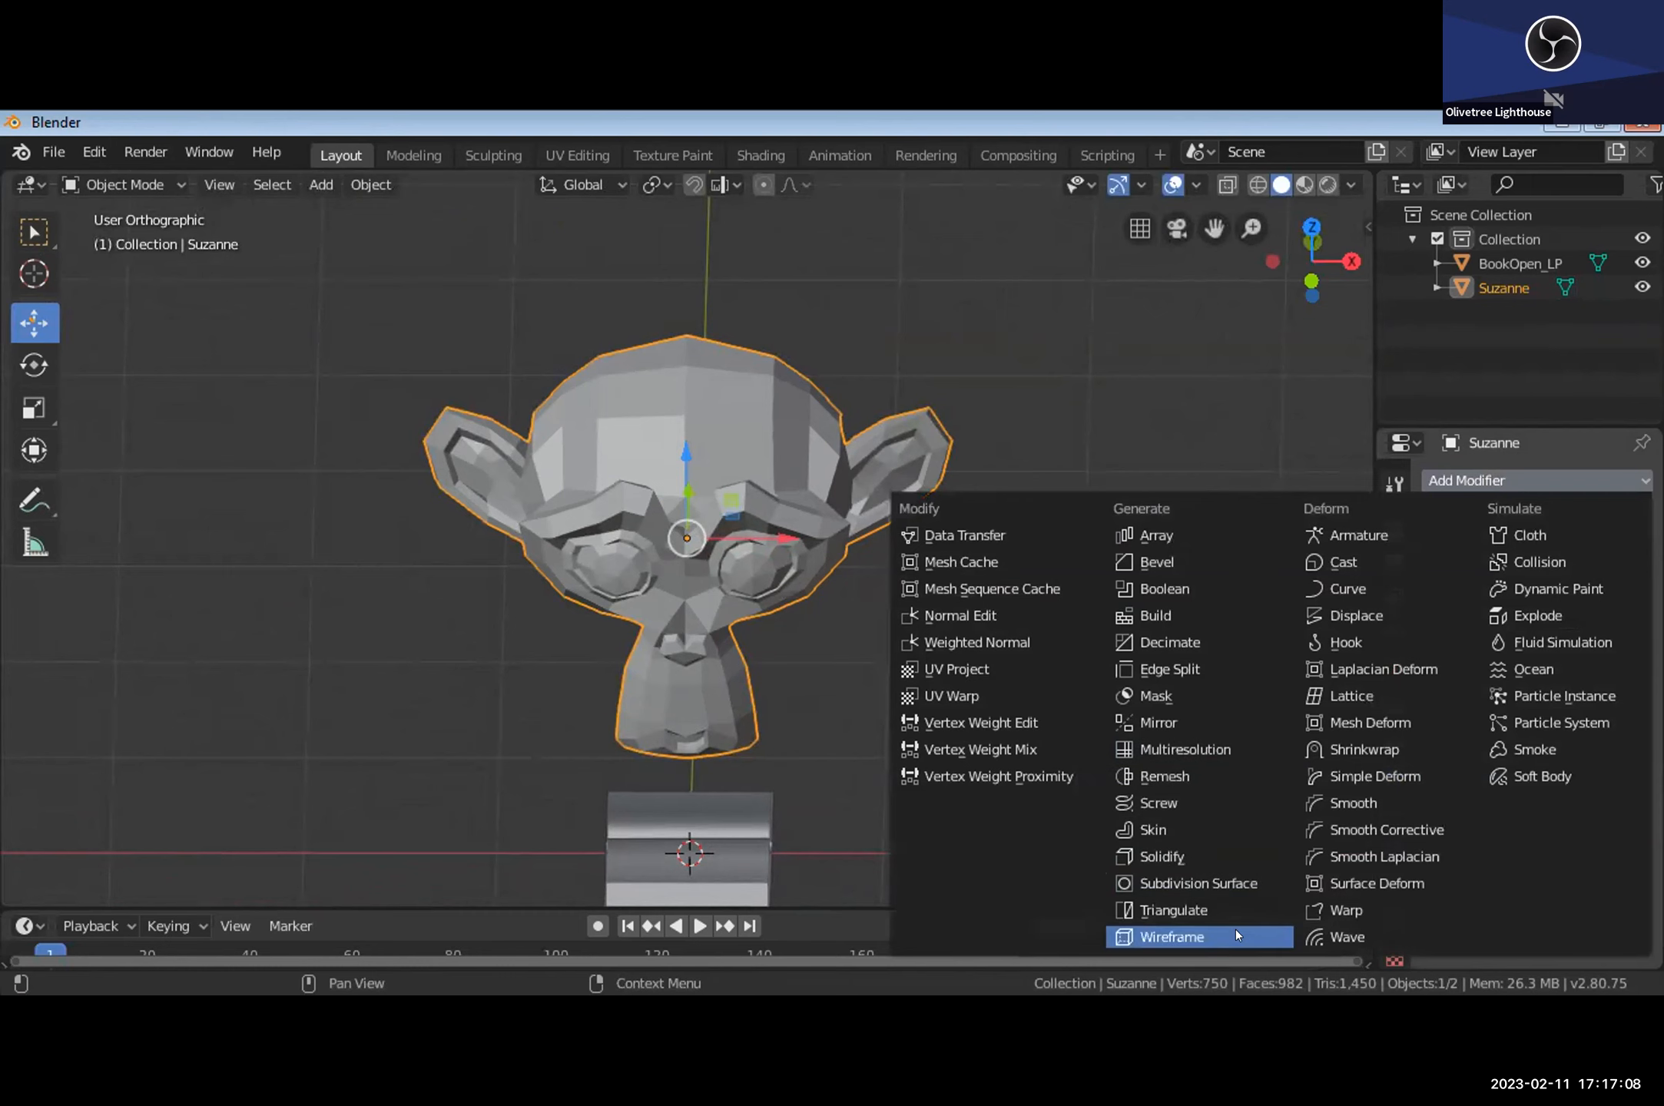
pyautogui.click(1172, 882)
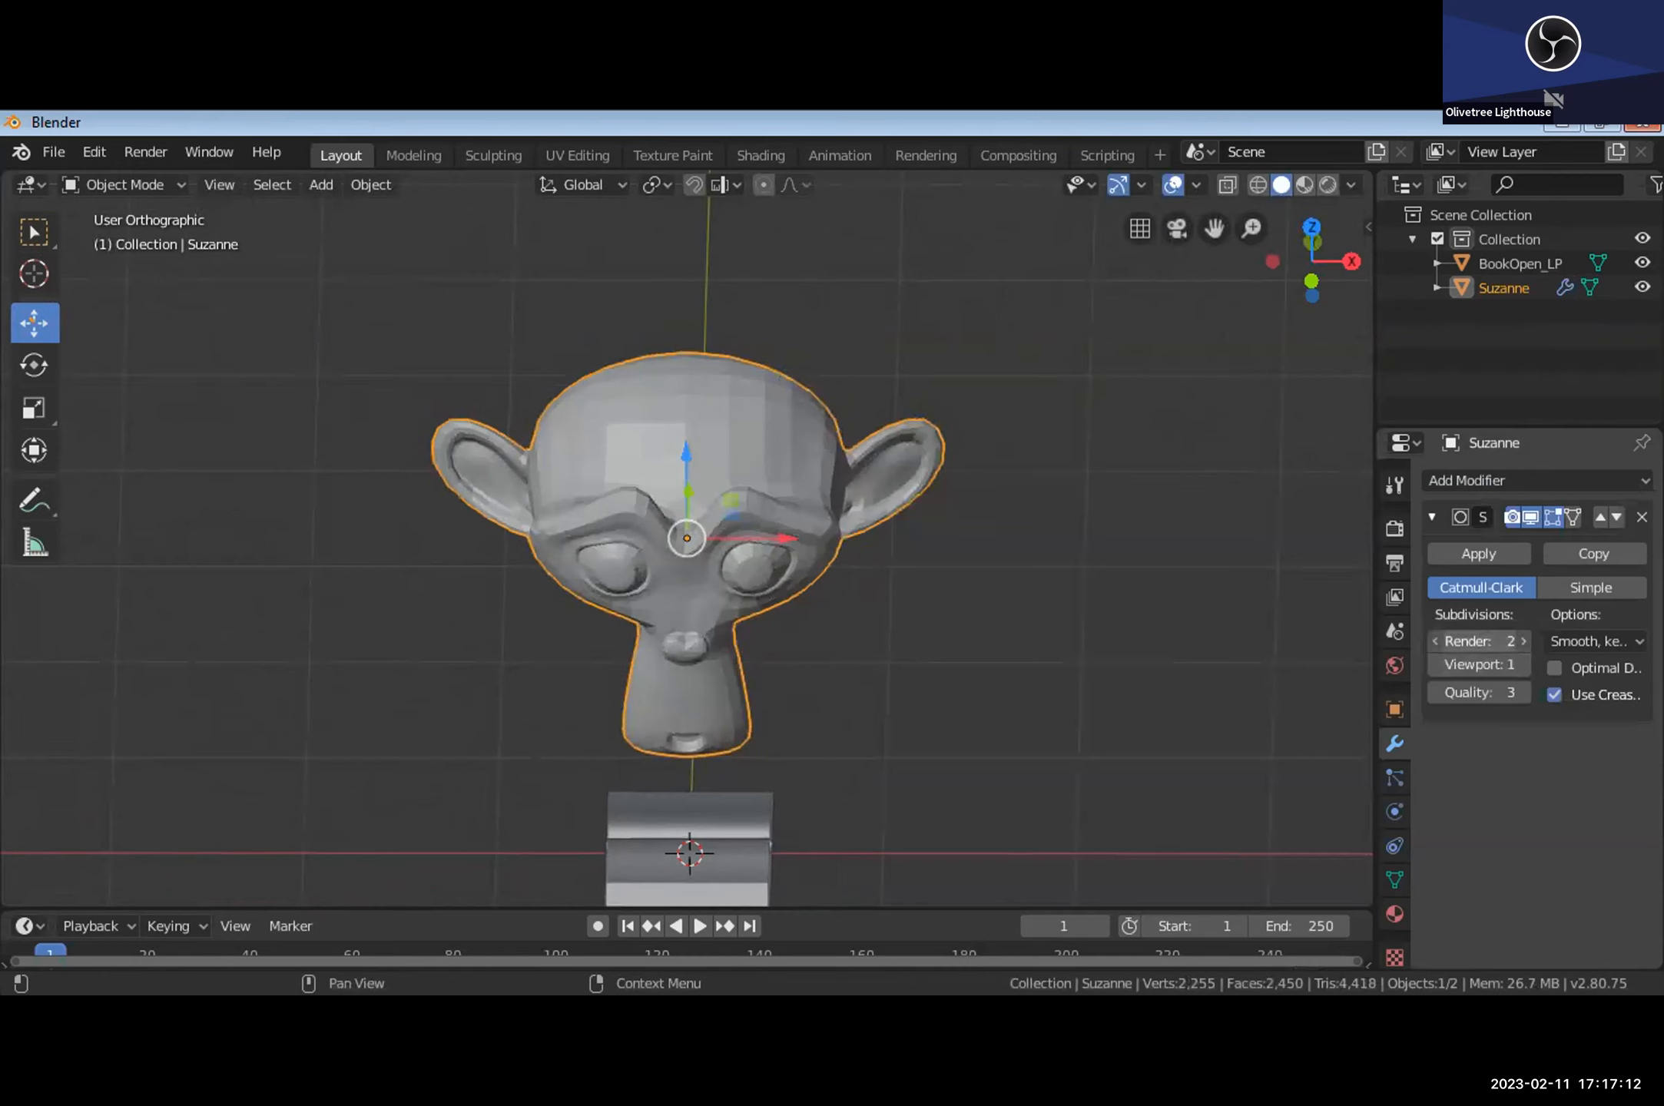
# Step: Set the modifier's Render subdivisions to 3 and Viewport subdivisions to 3
pyautogui.click(1471, 641)
pyautogui.click(1453, 641)
pyautogui.press('BackSpace')
pyautogui.write('3')
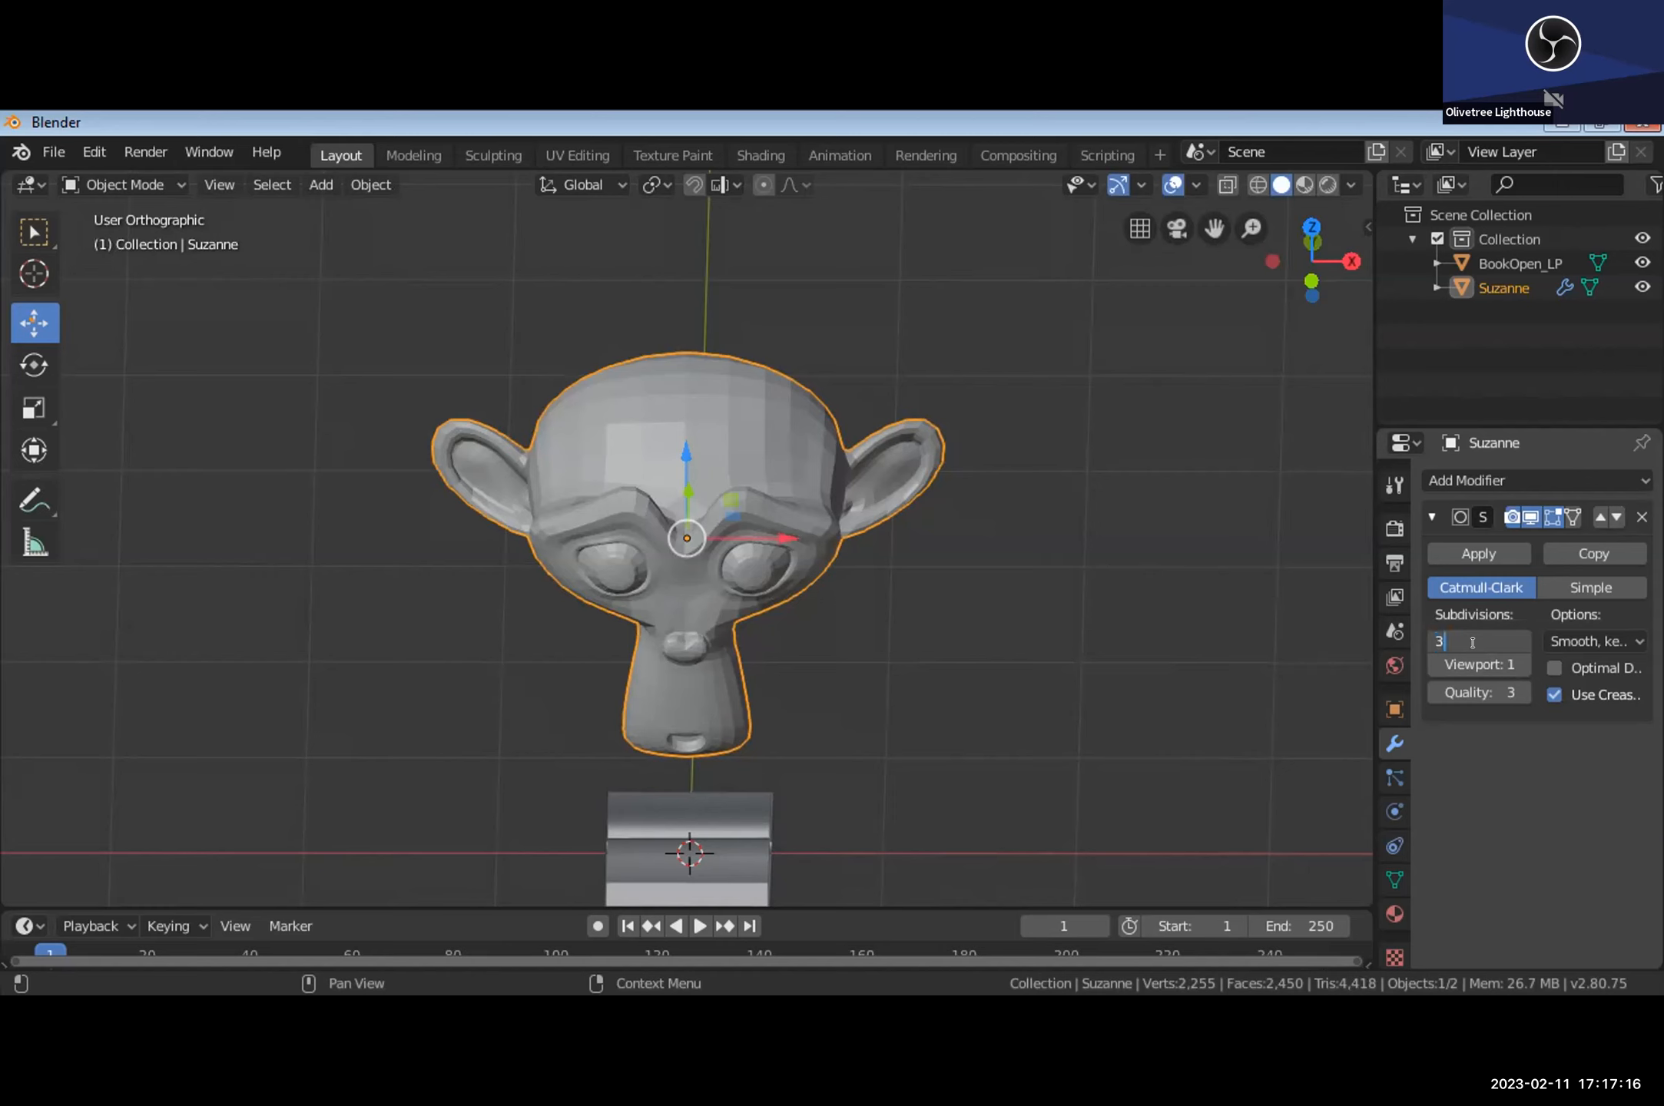
pyautogui.press('Return')
pyautogui.click(1523, 662)
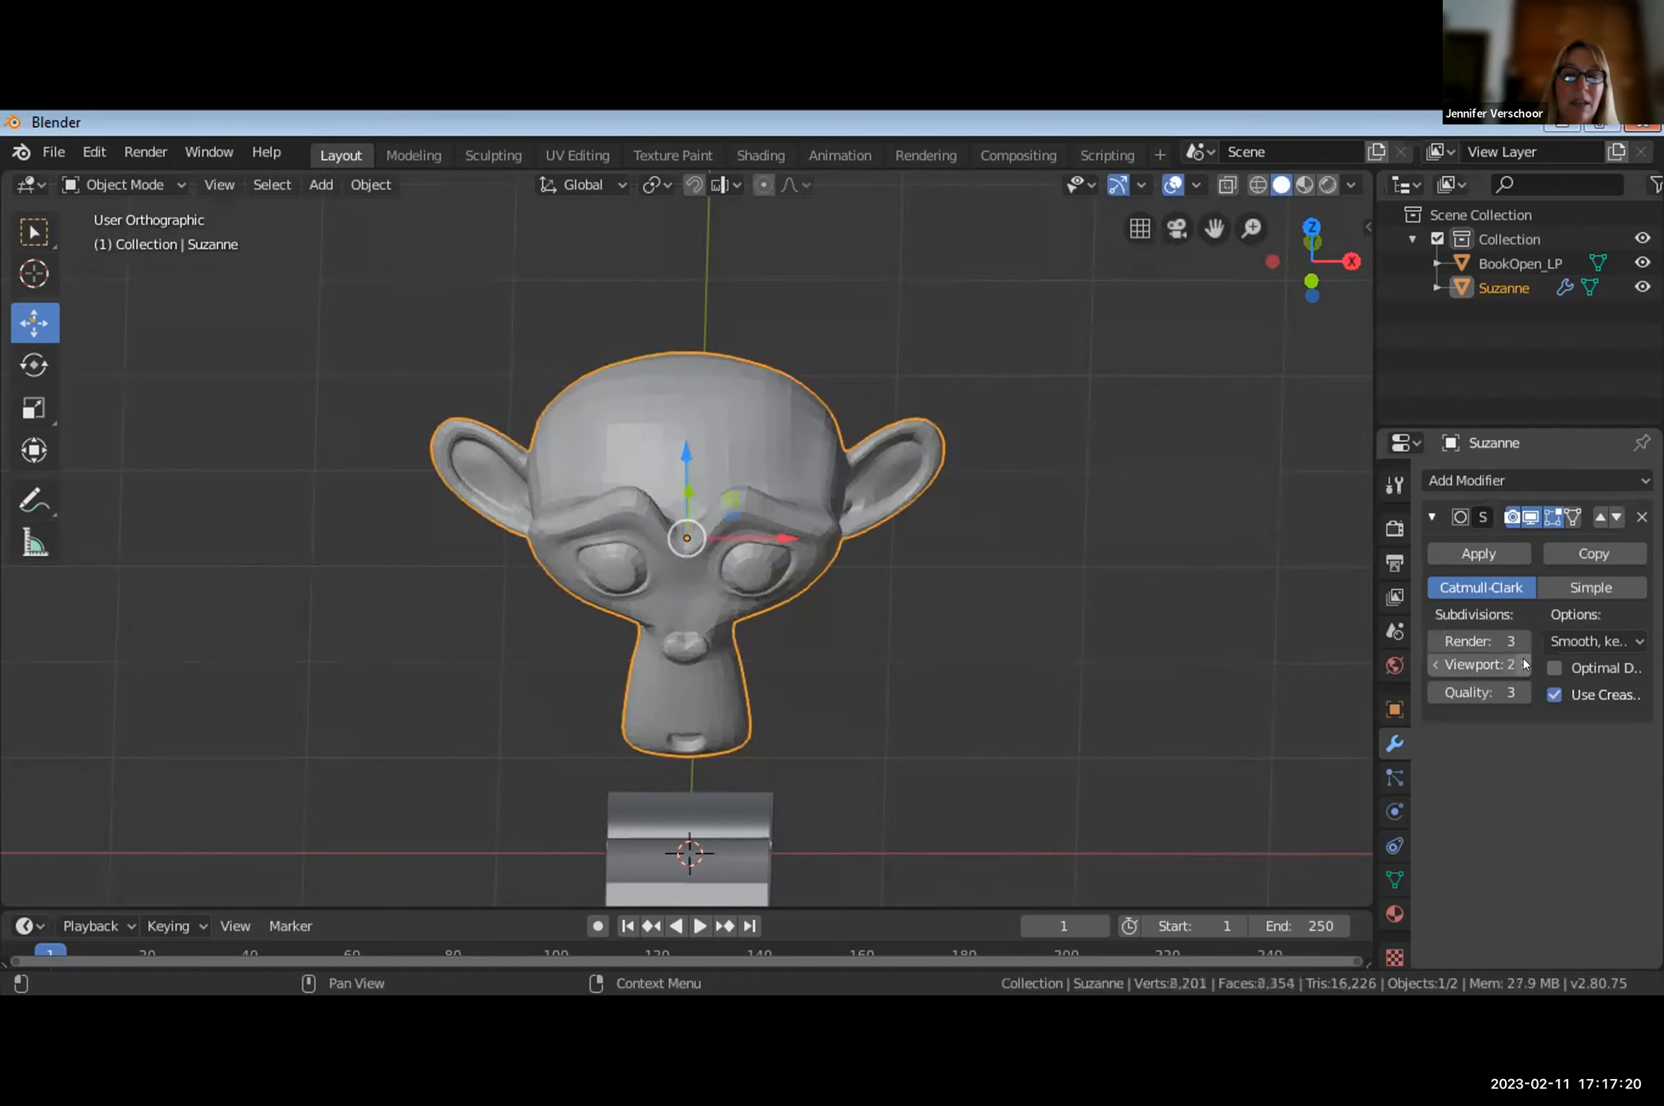
pyautogui.click(1524, 664)
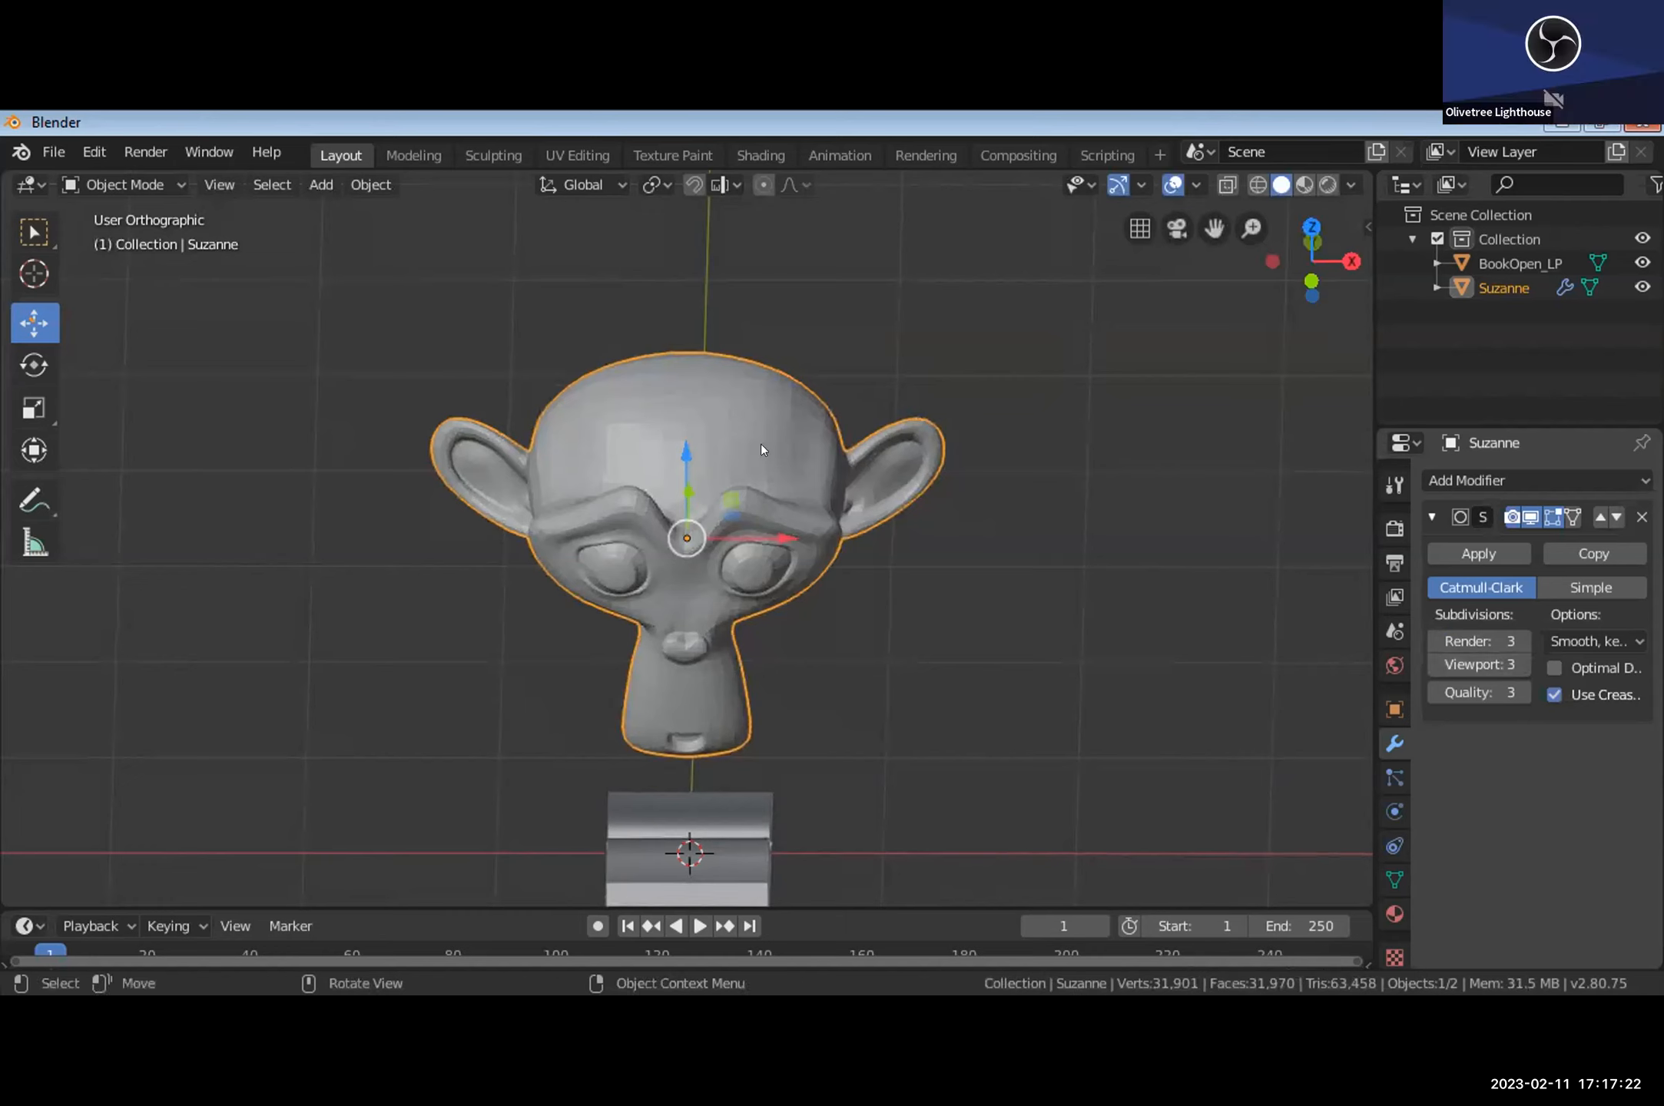
# Step: Put the smoothed Suzanne into Edit Mode and view her top, back and tilted side
pyautogui.moveTo(883, 486); pyautogui.dragTo(537, 465, button='middle')
pyautogui.press('Tab')
pyautogui.moveTo(726, 466); pyautogui.dragTo(1181, 586, button='middle')
pyautogui.scroll(4, 884, 503)
pyautogui.scroll(-6, 757, 499)
pyautogui.scroll(3, 769, 452)
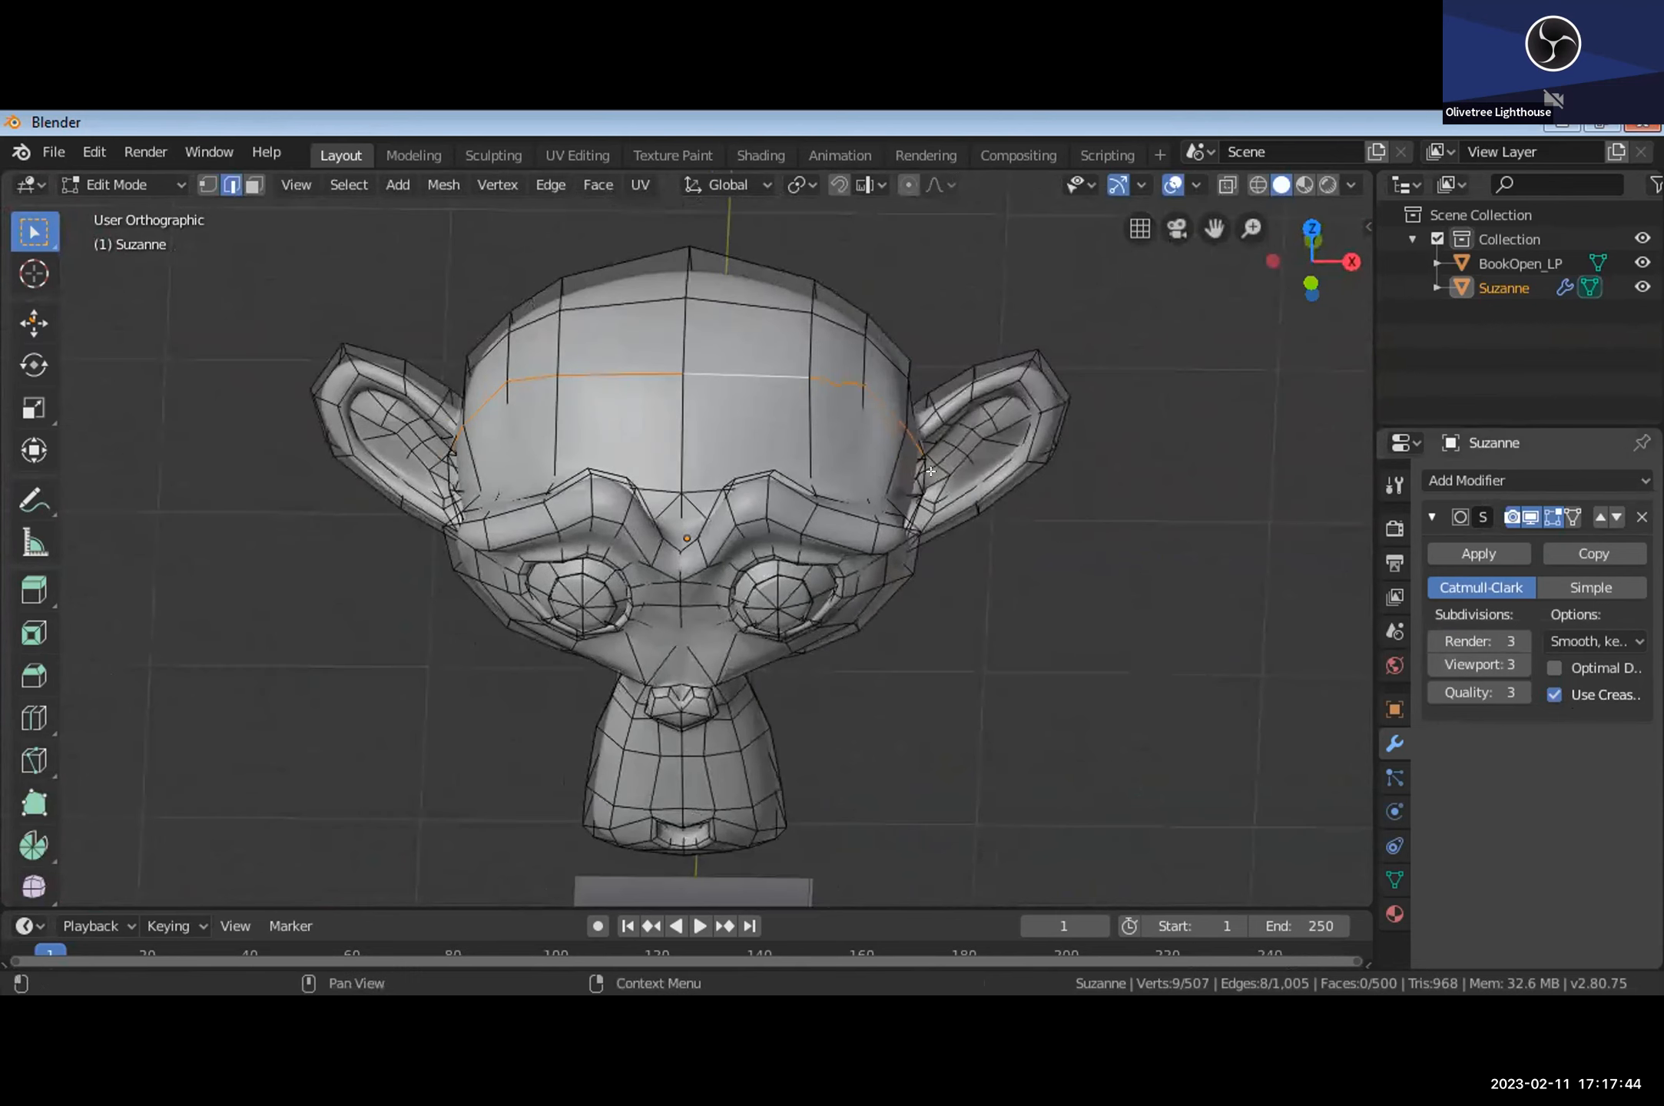
pyautogui.moveTo(930, 471); pyautogui.dragTo(1114, 500, button='middle')
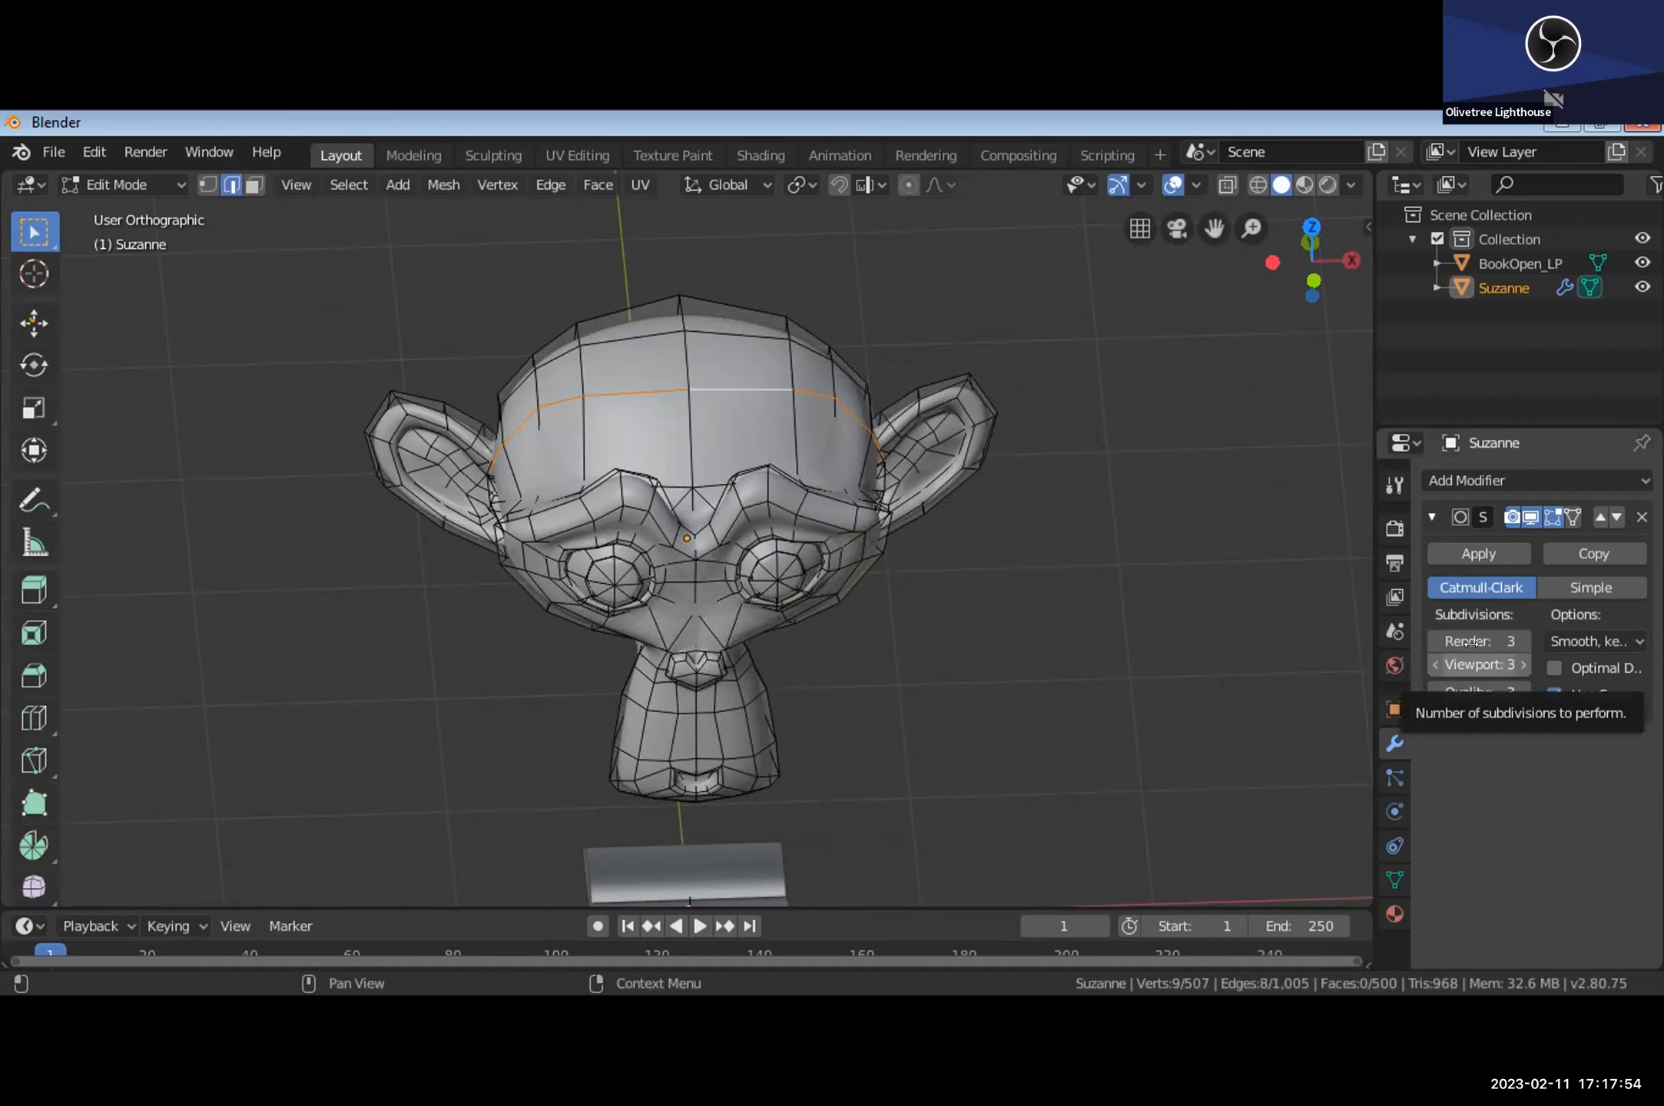
# Step: Return to Object Mode and apply the Subdivision Surface modifier to Suzanne
pyautogui.click(1471, 557)
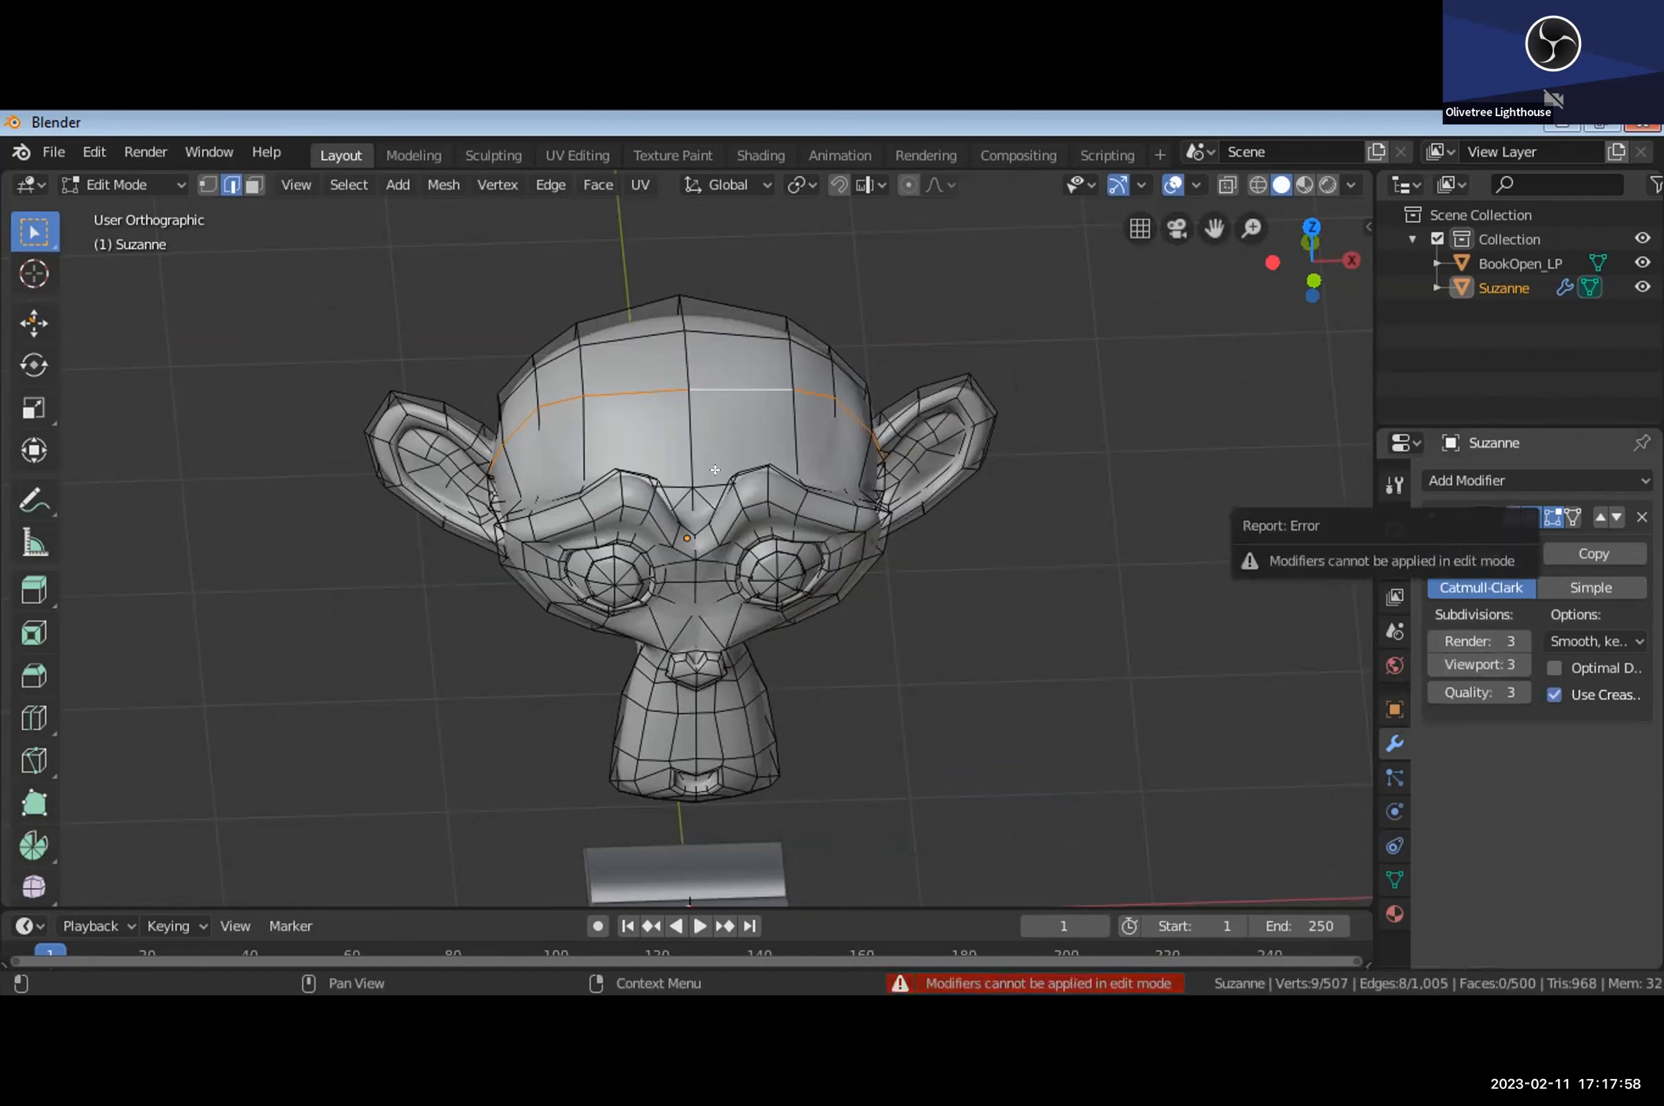
pyautogui.press('Tab')
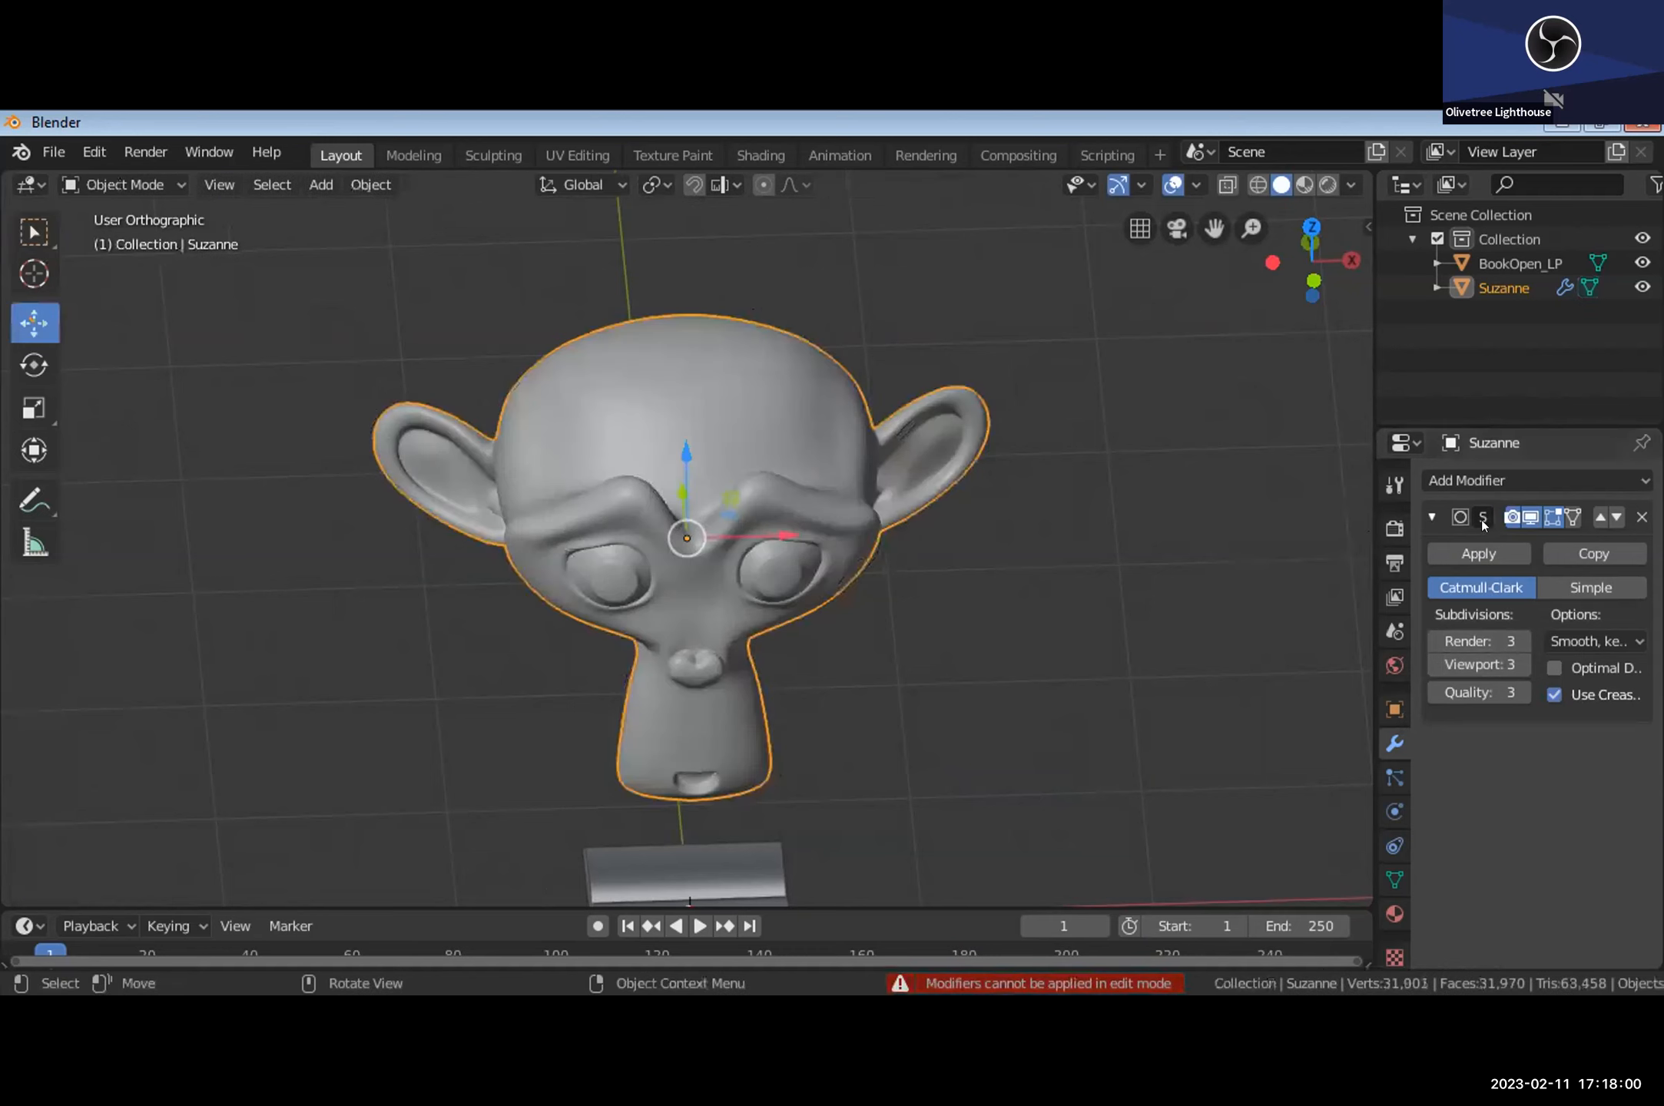
pyautogui.click(1478, 554)
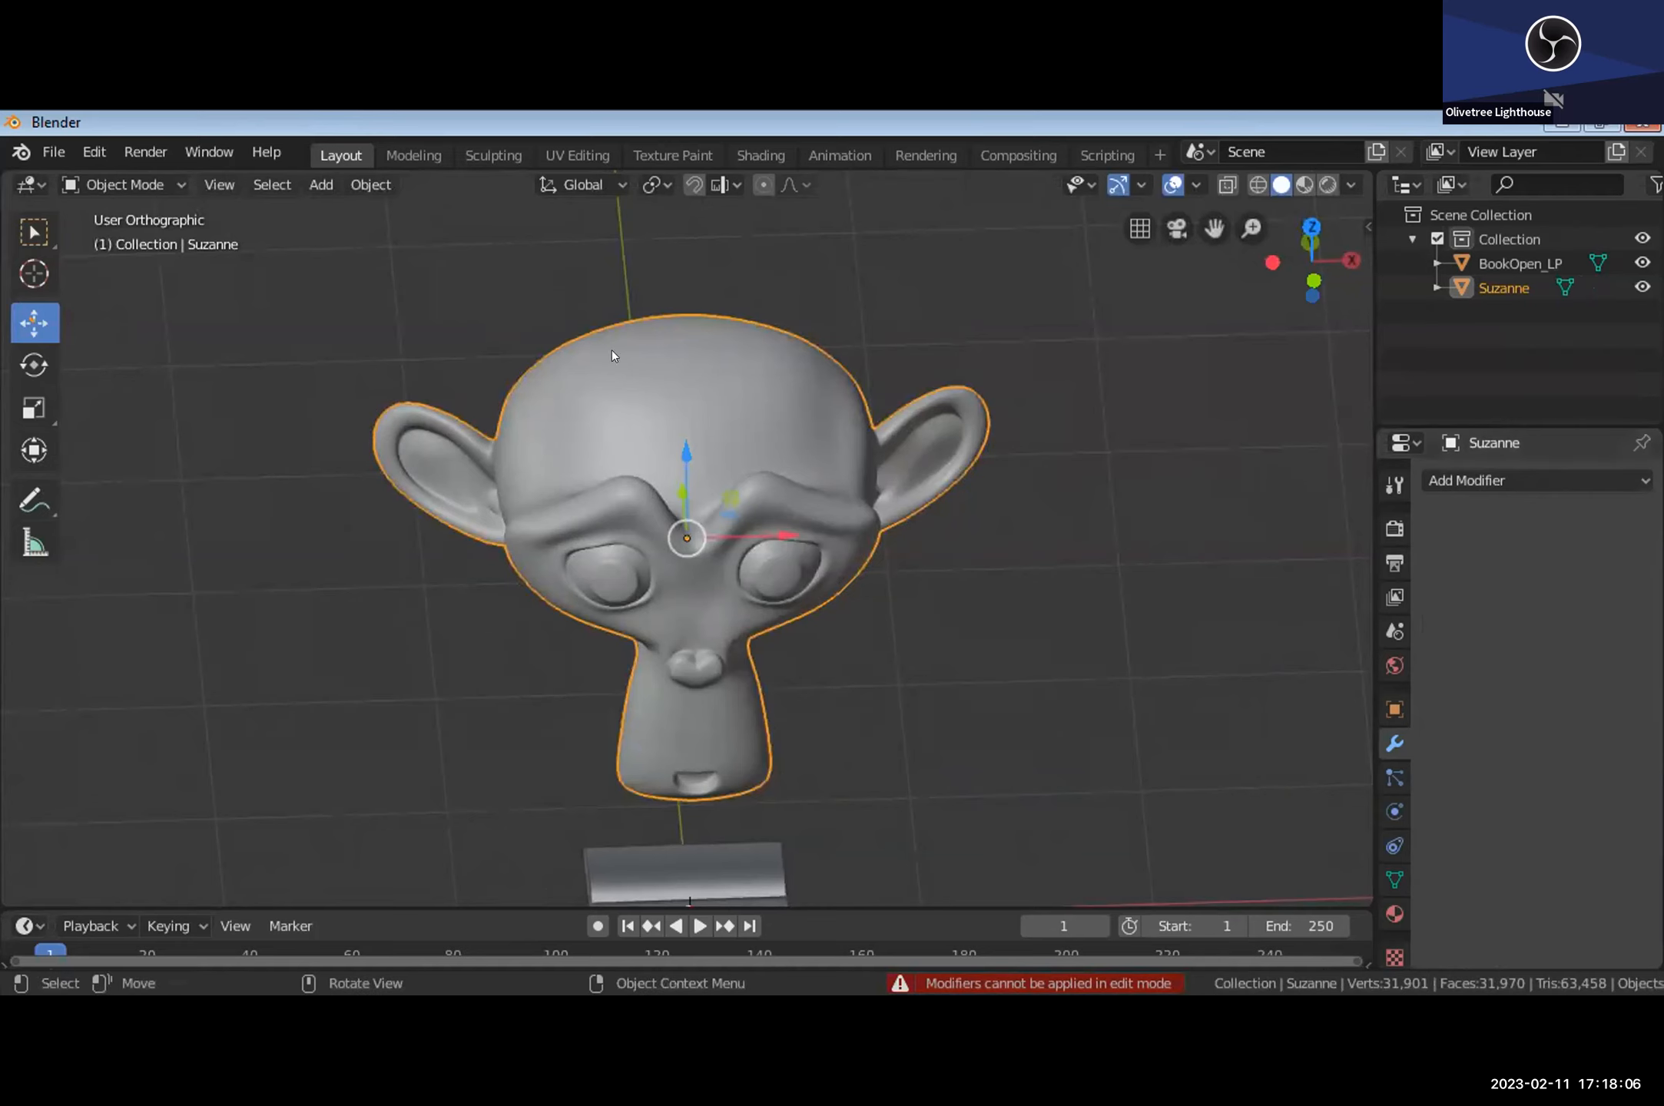
# Step: Open Suzanne's baked 31,658-vertex mesh in Edit Mode and view it close up from above and the side
pyautogui.press('Tab')
pyautogui.moveTo(1007, 527); pyautogui.dragTo(1002, 564, button='middle')
pyautogui.scroll(2, 999, 565)
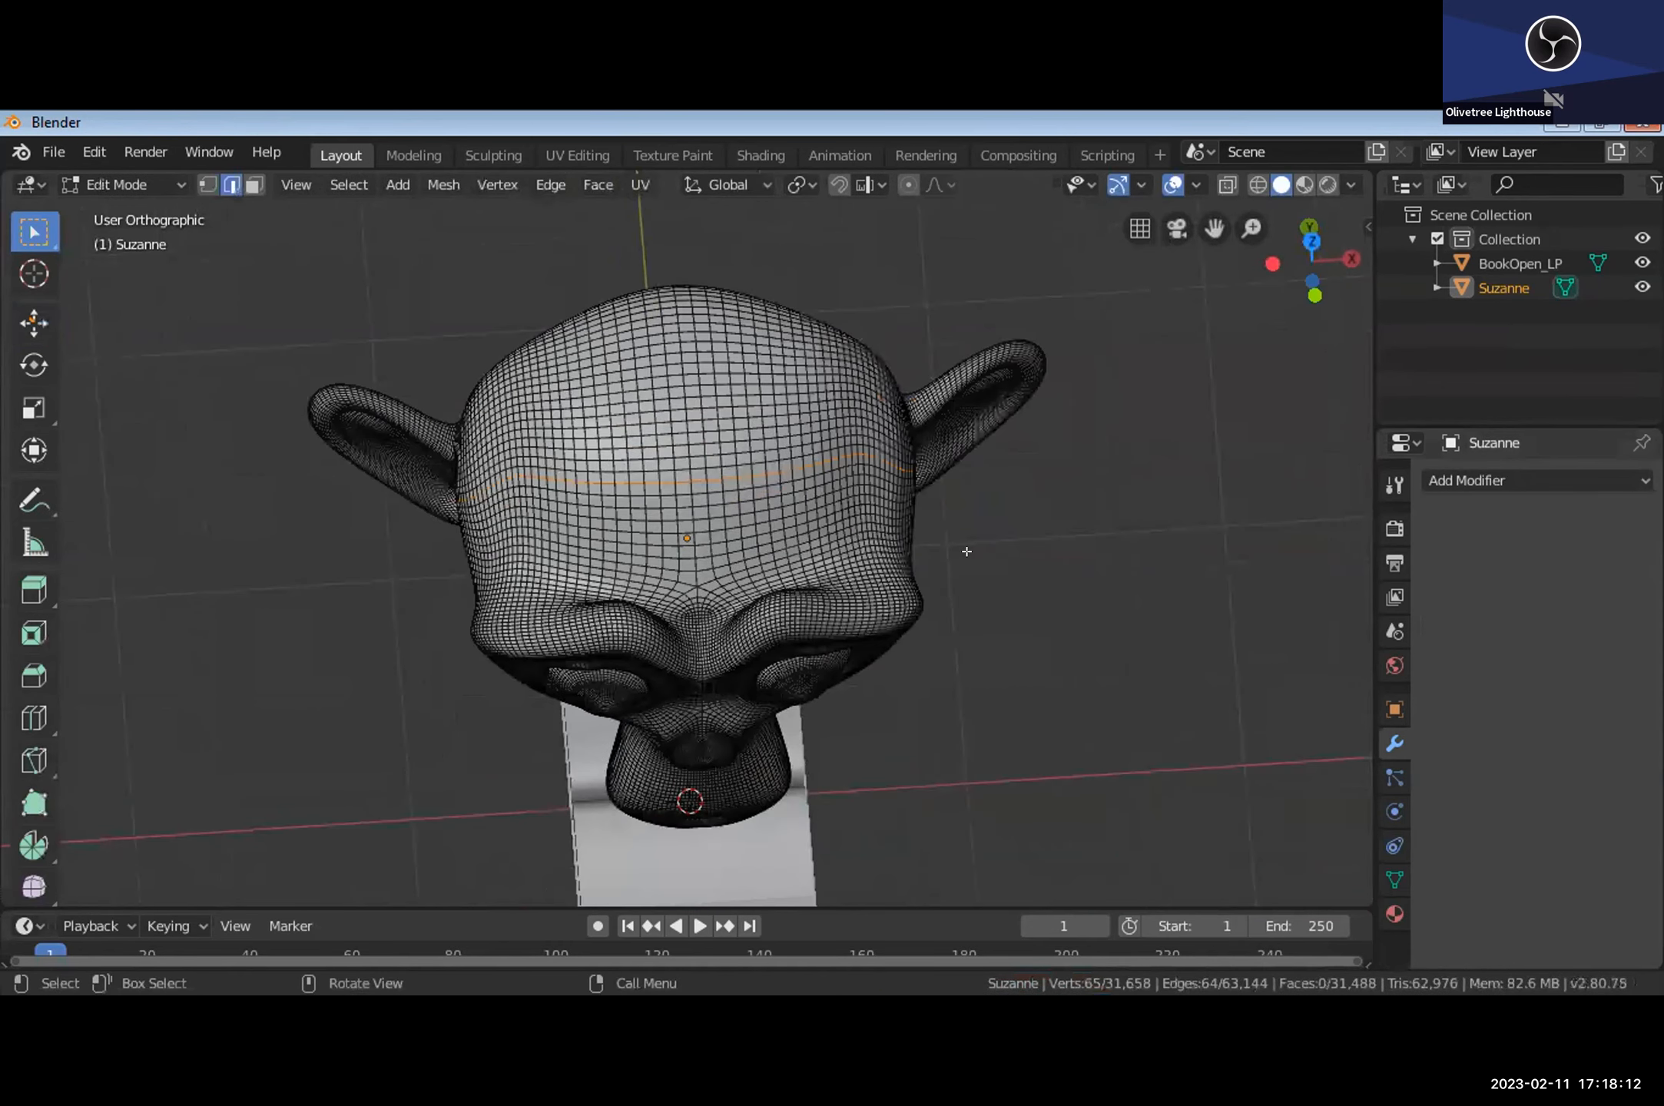
pyautogui.scroll(2, 966, 557)
pyautogui.scroll(-1, 967, 551)
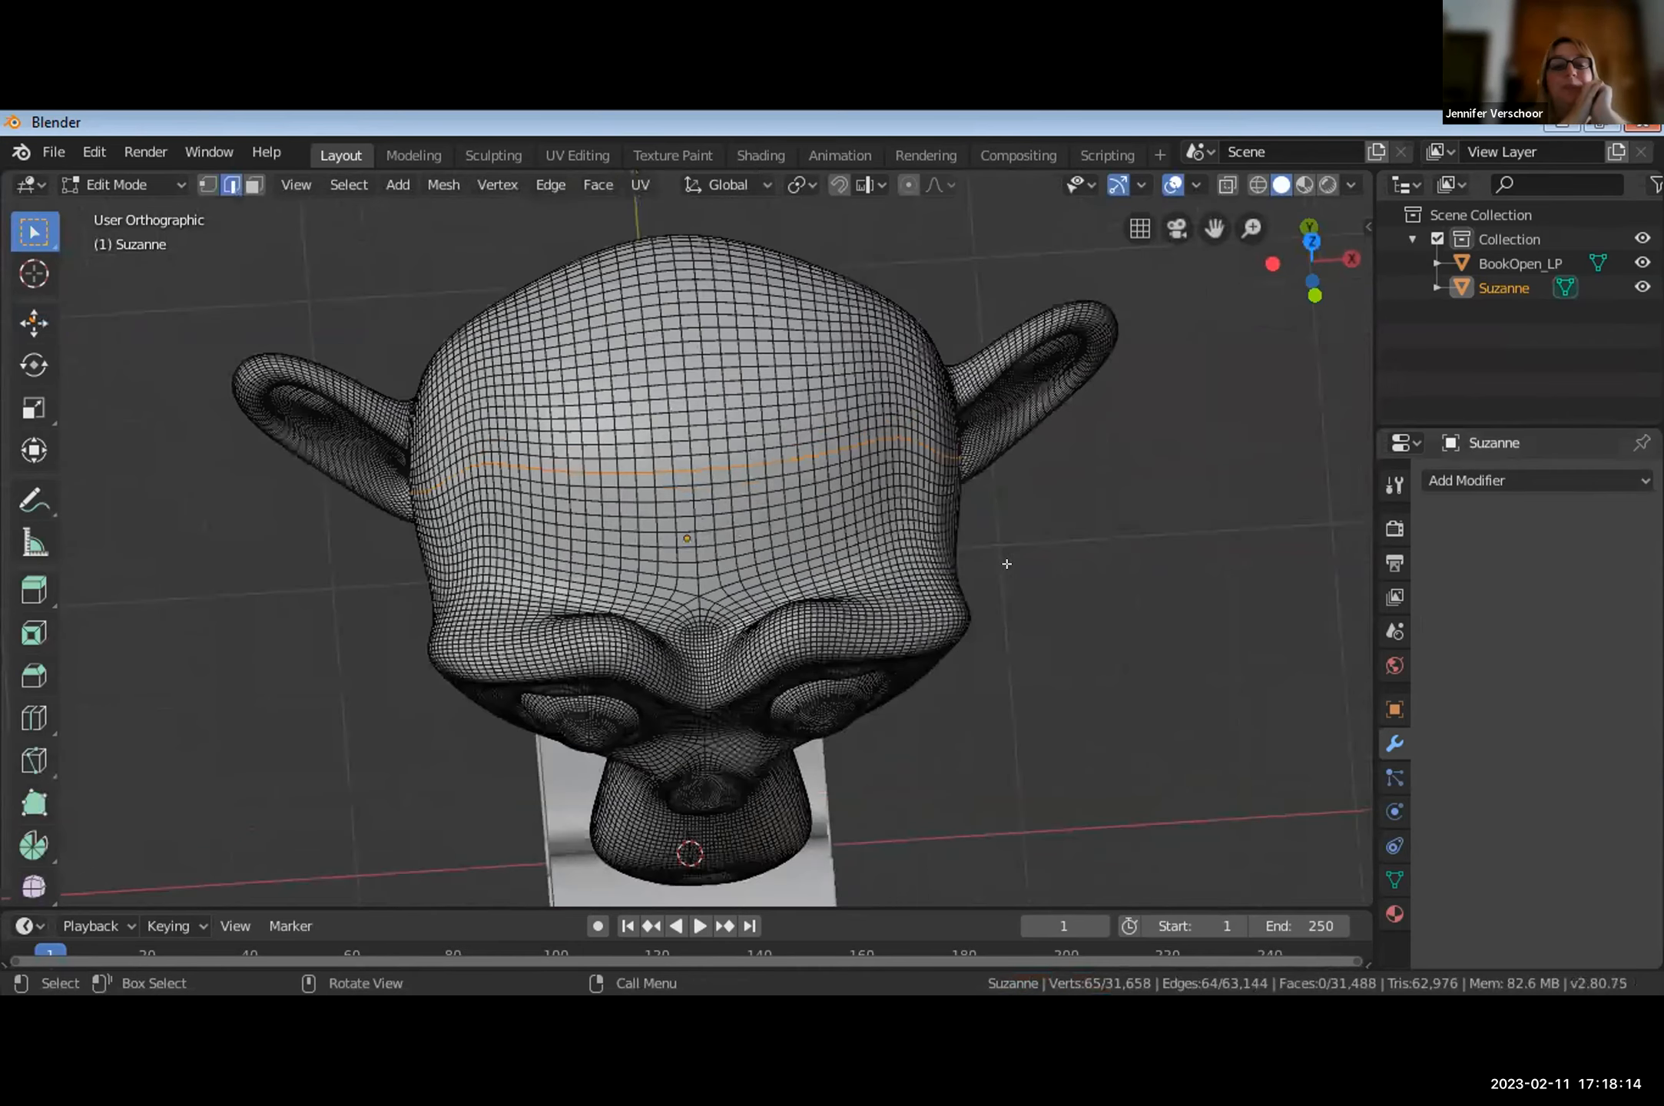
pyautogui.moveTo(904, 454); pyautogui.dragTo(984, 486, button='middle')
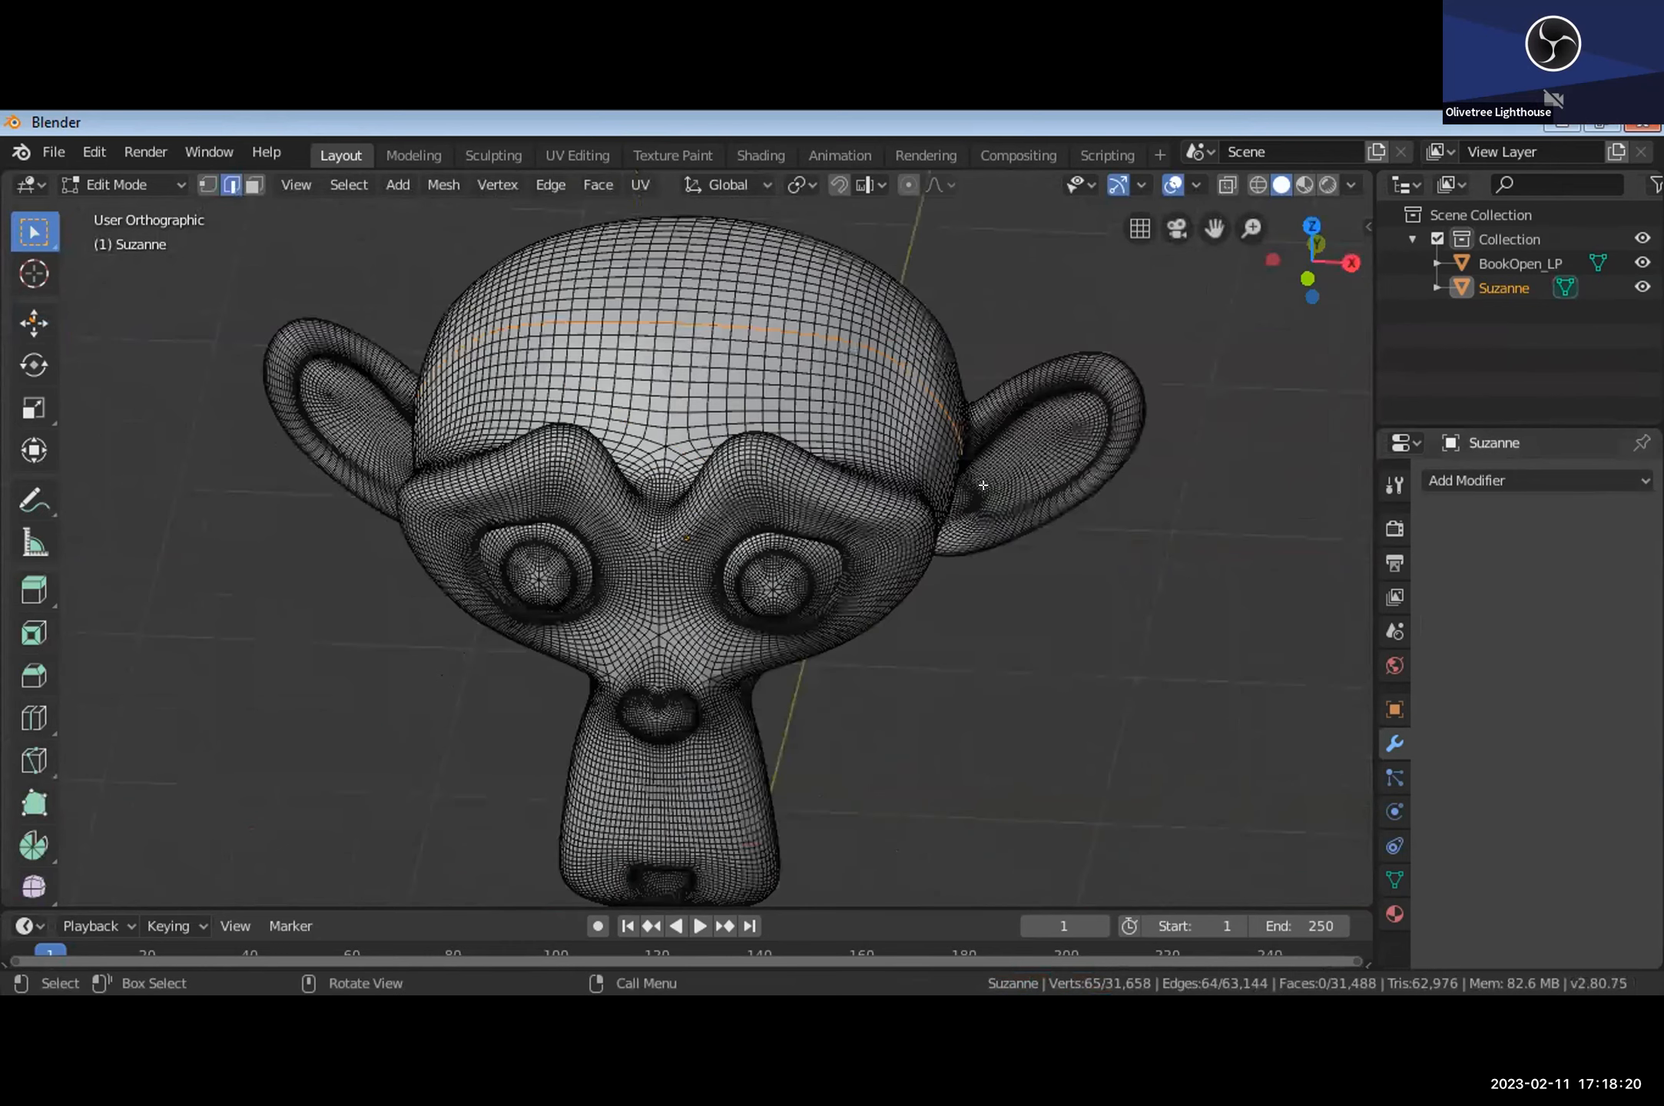
pyautogui.scroll(-3, 923, 561)
pyautogui.moveTo(612, 582); pyautogui.dragTo(727, 492, button='middle')
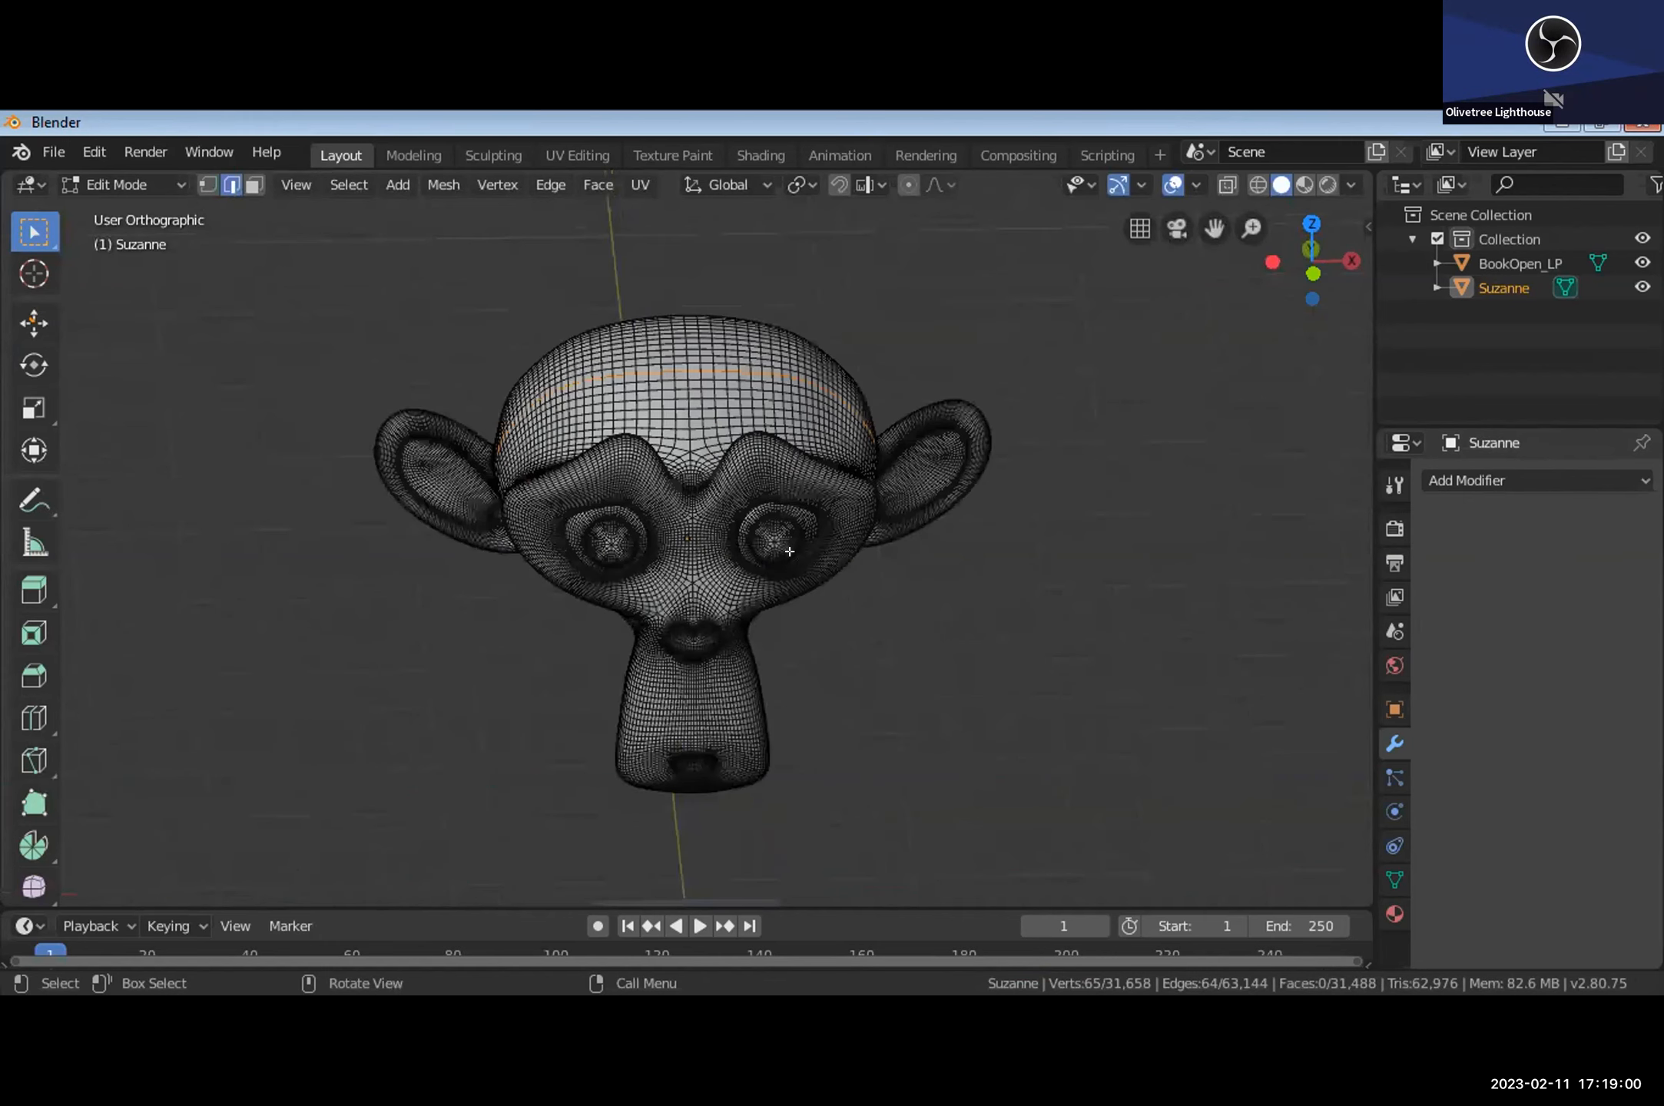
pyautogui.moveTo(785, 676); pyautogui.dragTo(773, 547, button='middle')
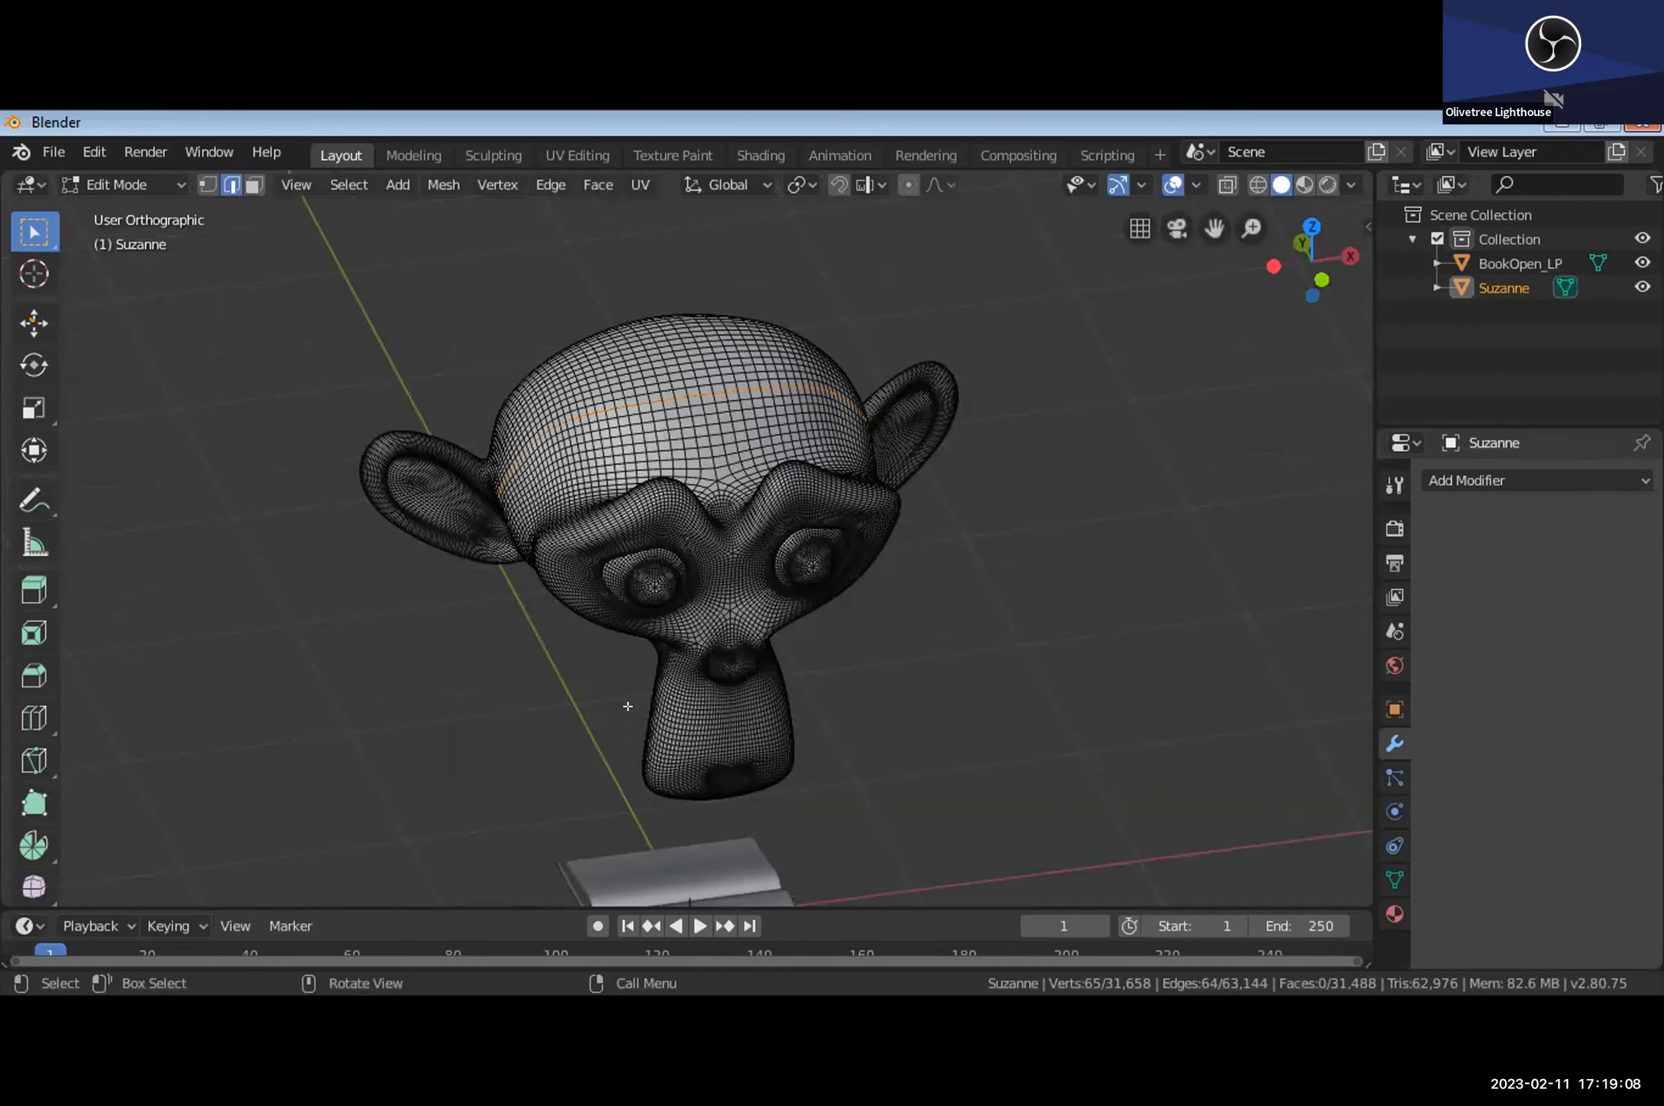
# Step: Return to Object Mode, delete Suzanne, and orbit around the remaining BookOpen_LP book
pyautogui.press('x')
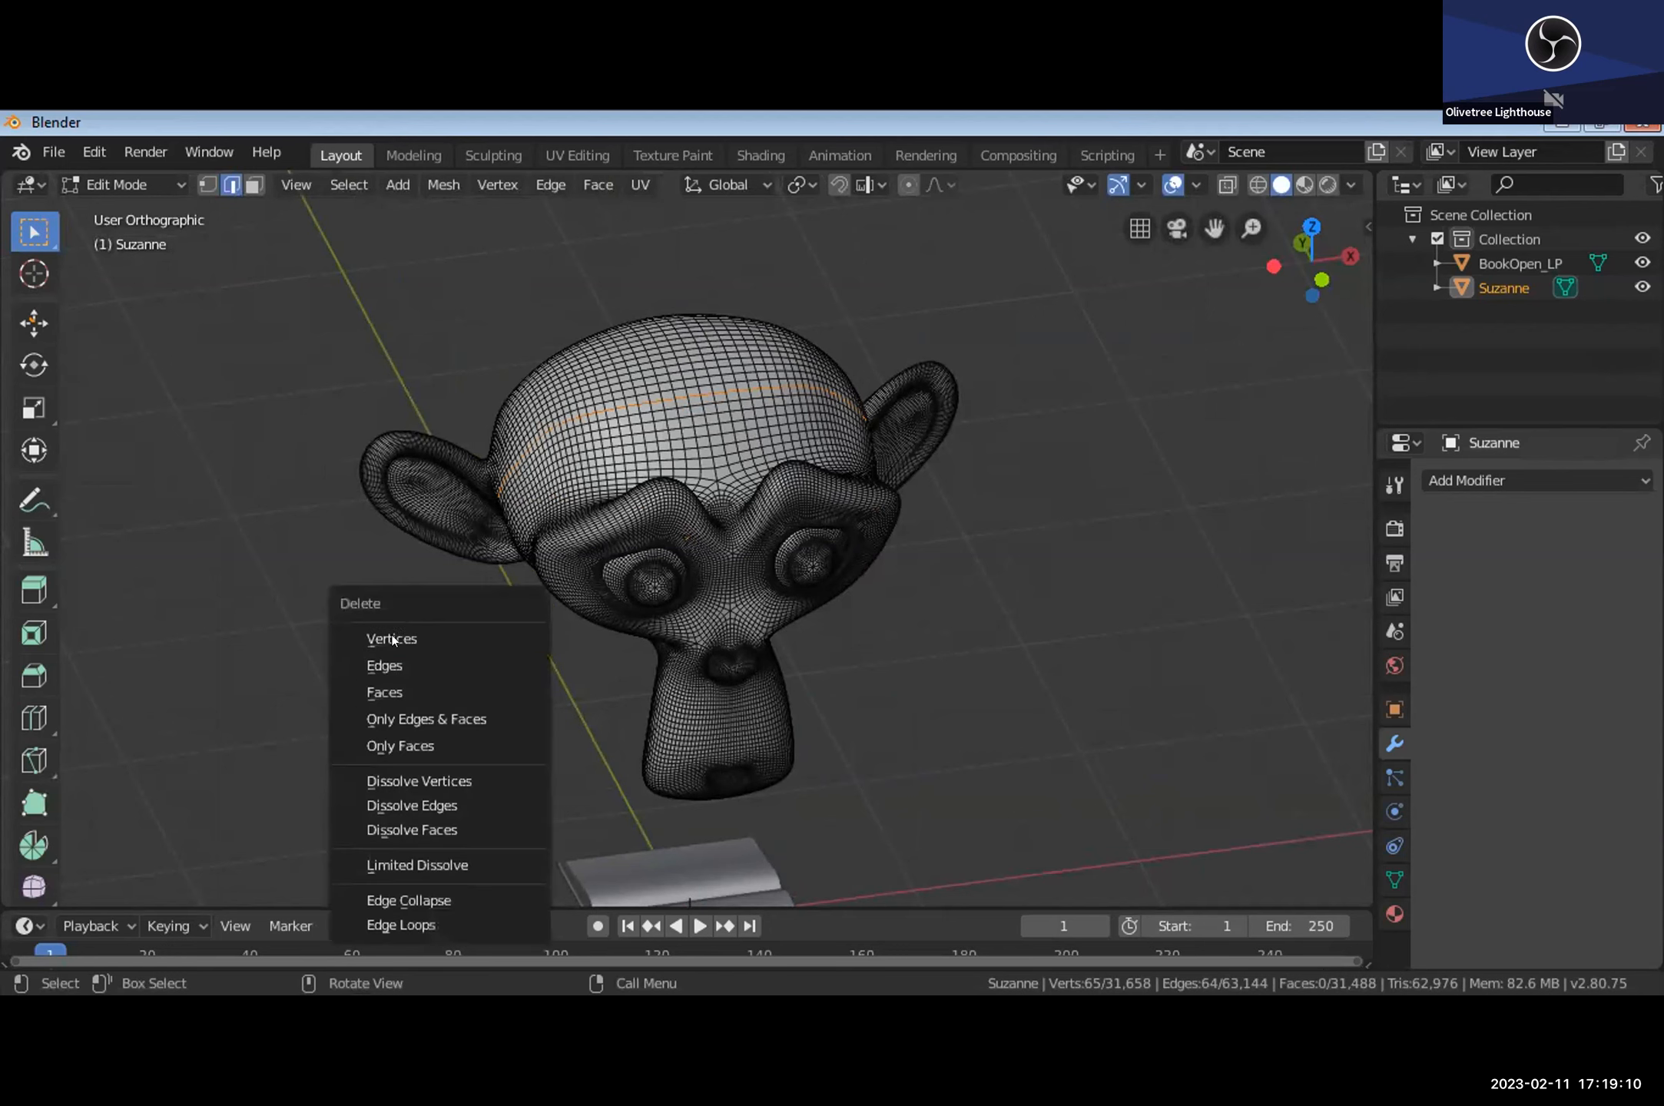
pyautogui.press('Escape')
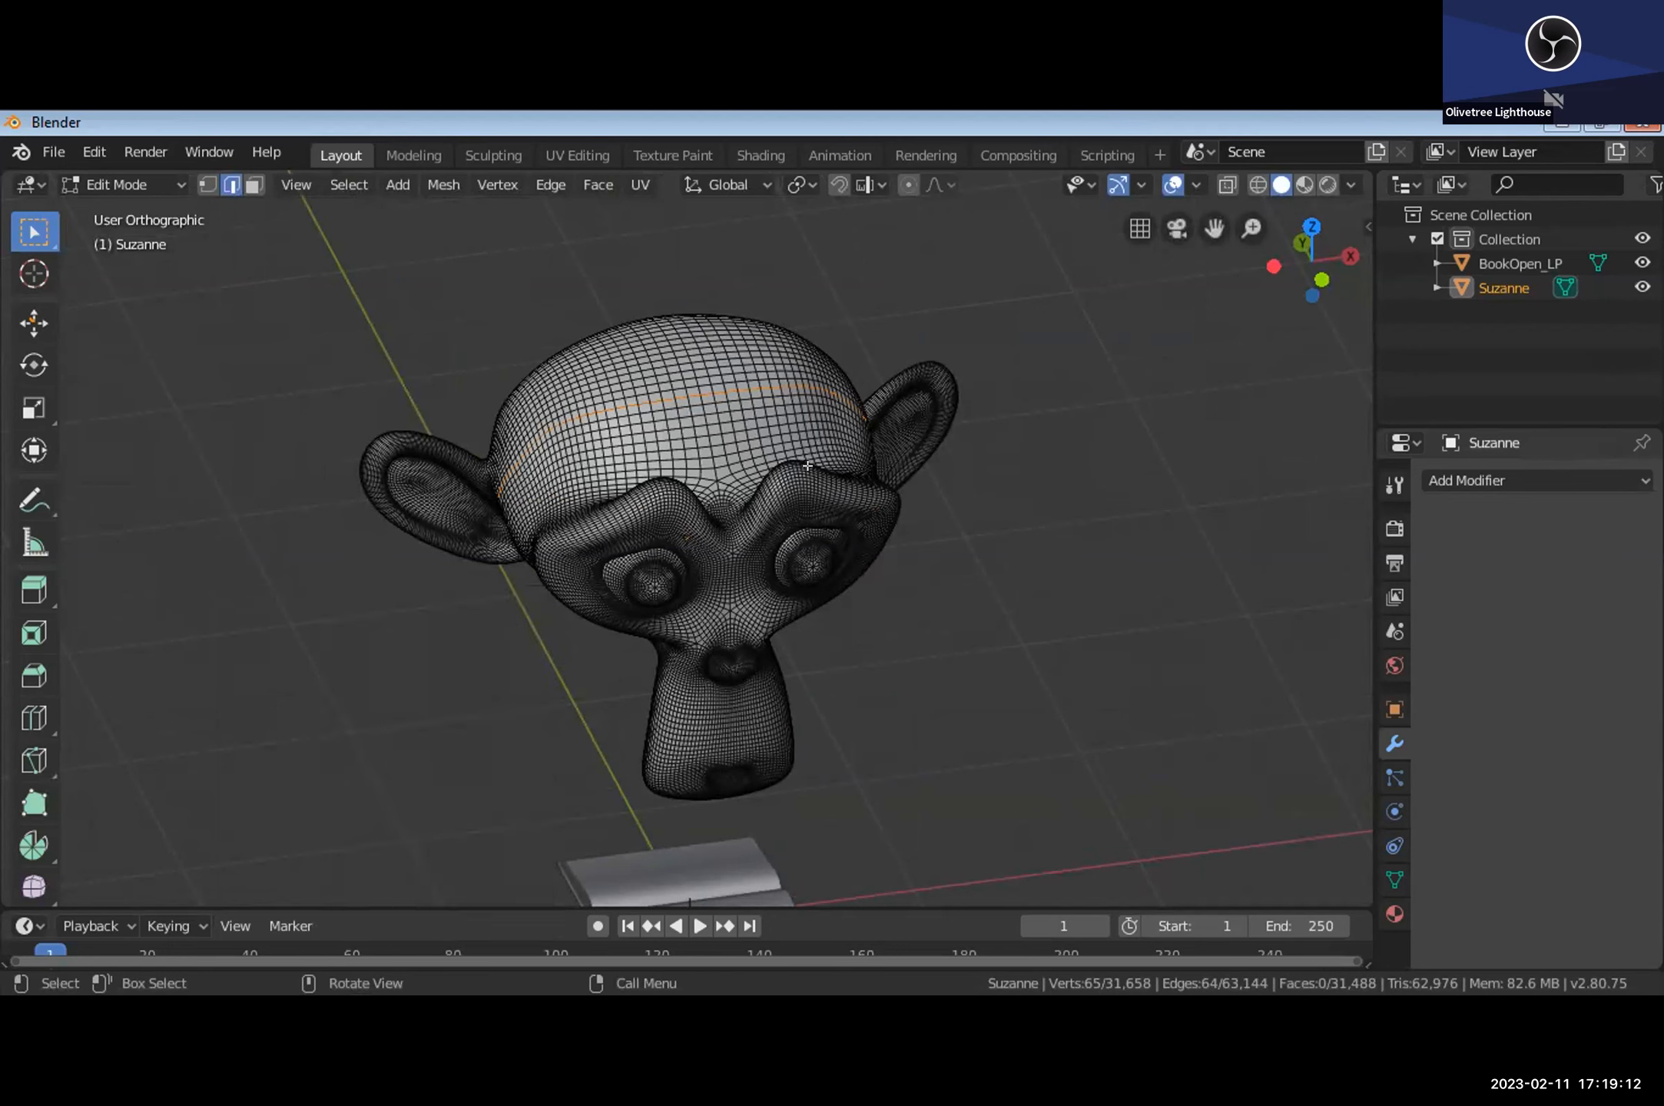
pyautogui.click(804, 467)
pyautogui.press('Tab')
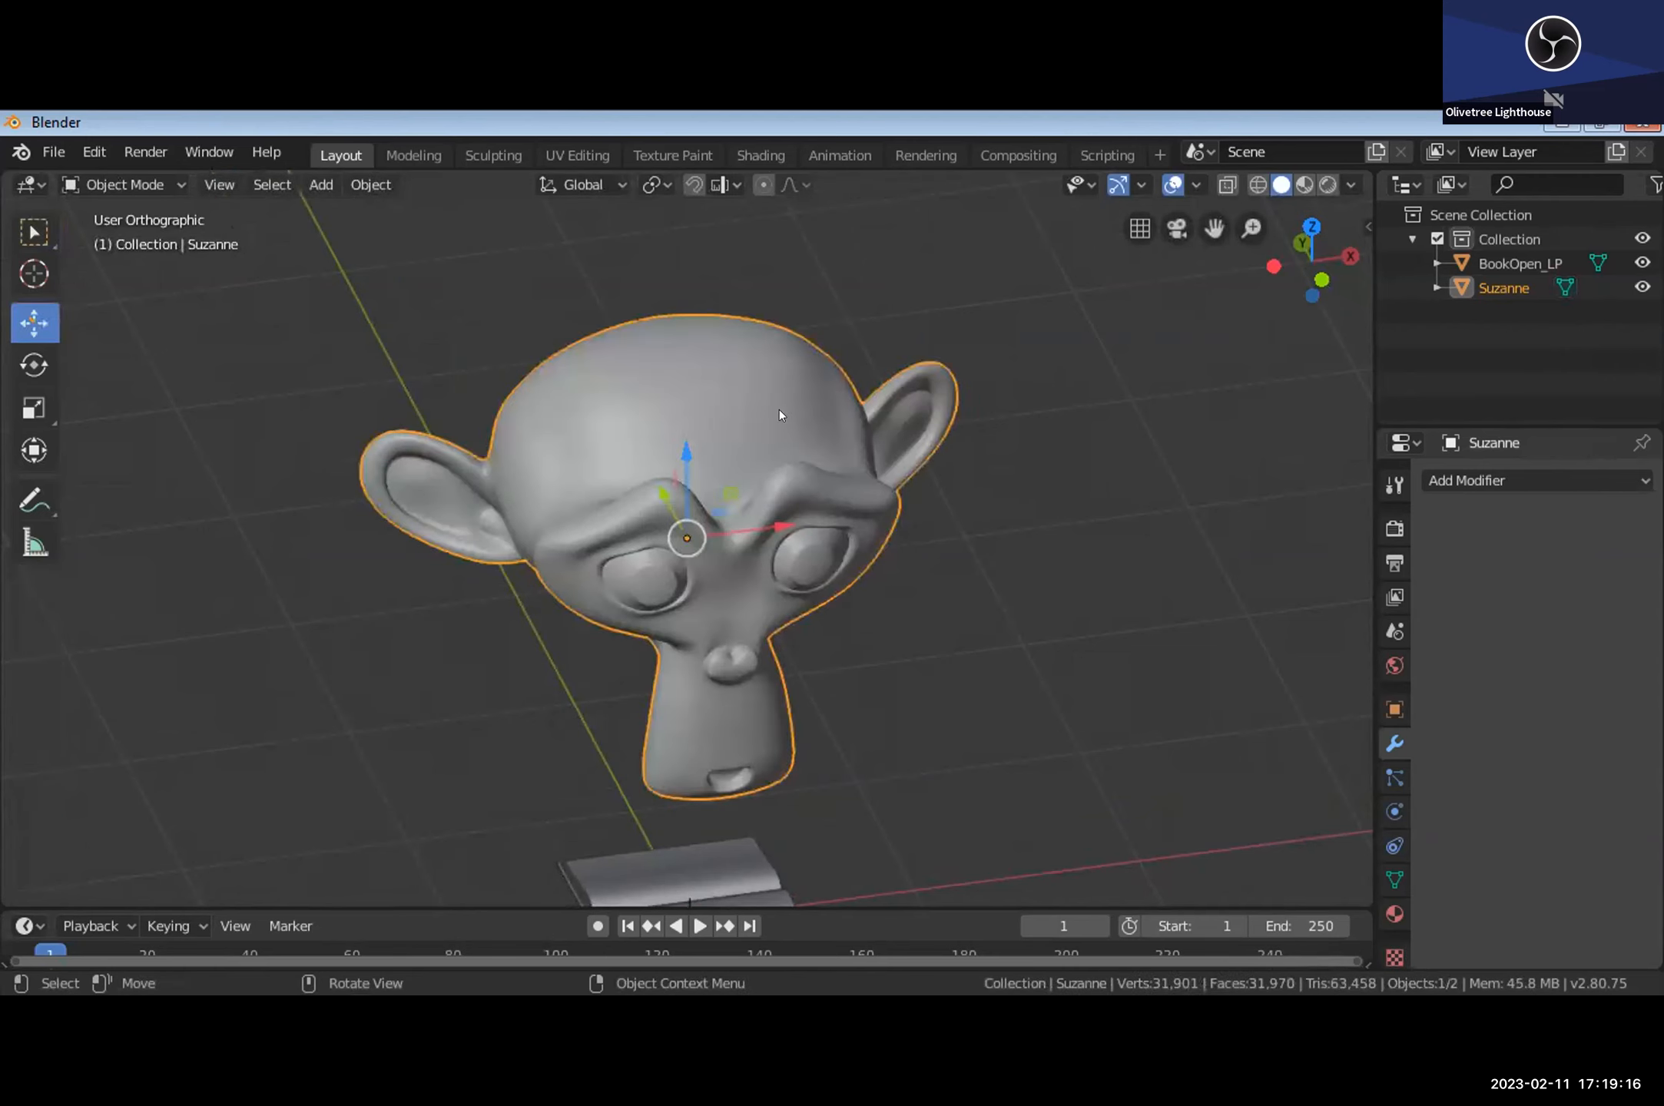
pyautogui.press('Delete')
pyautogui.scroll(-2, 711, 810)
pyautogui.moveTo(667, 759); pyautogui.dragTo(508, 813, button='middle')
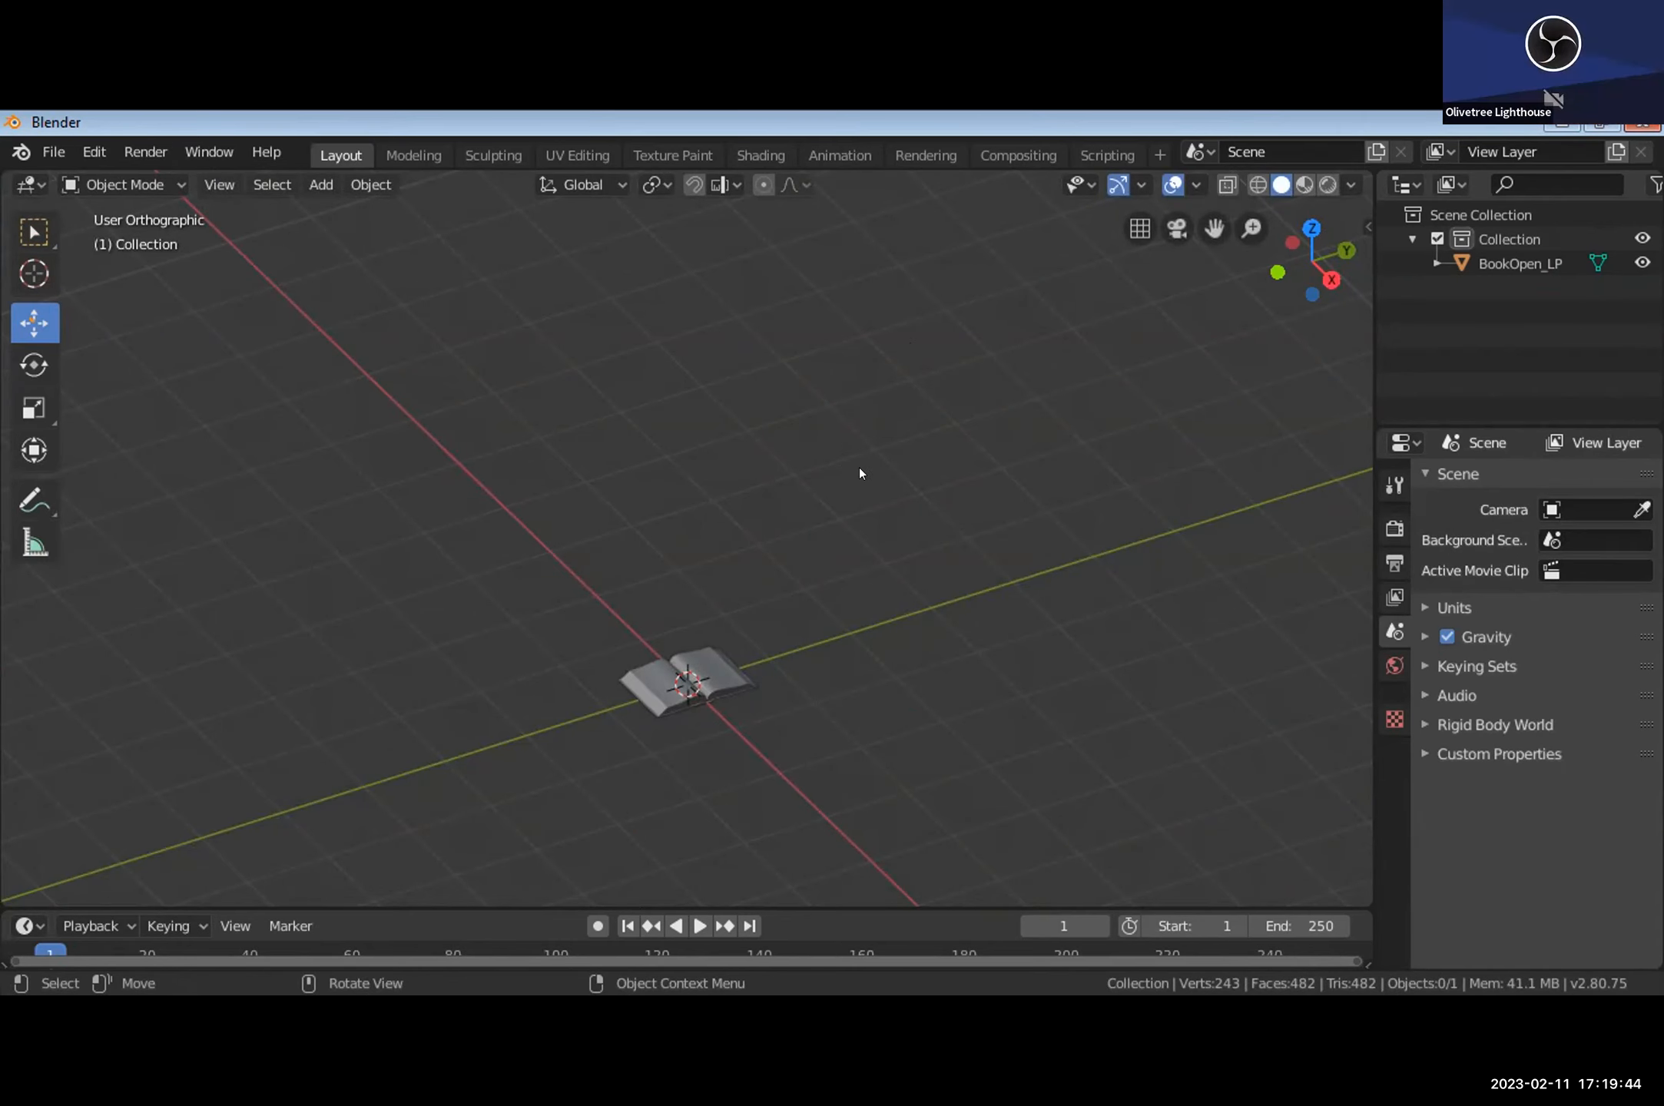
pyautogui.scroll(-1, 861, 535)
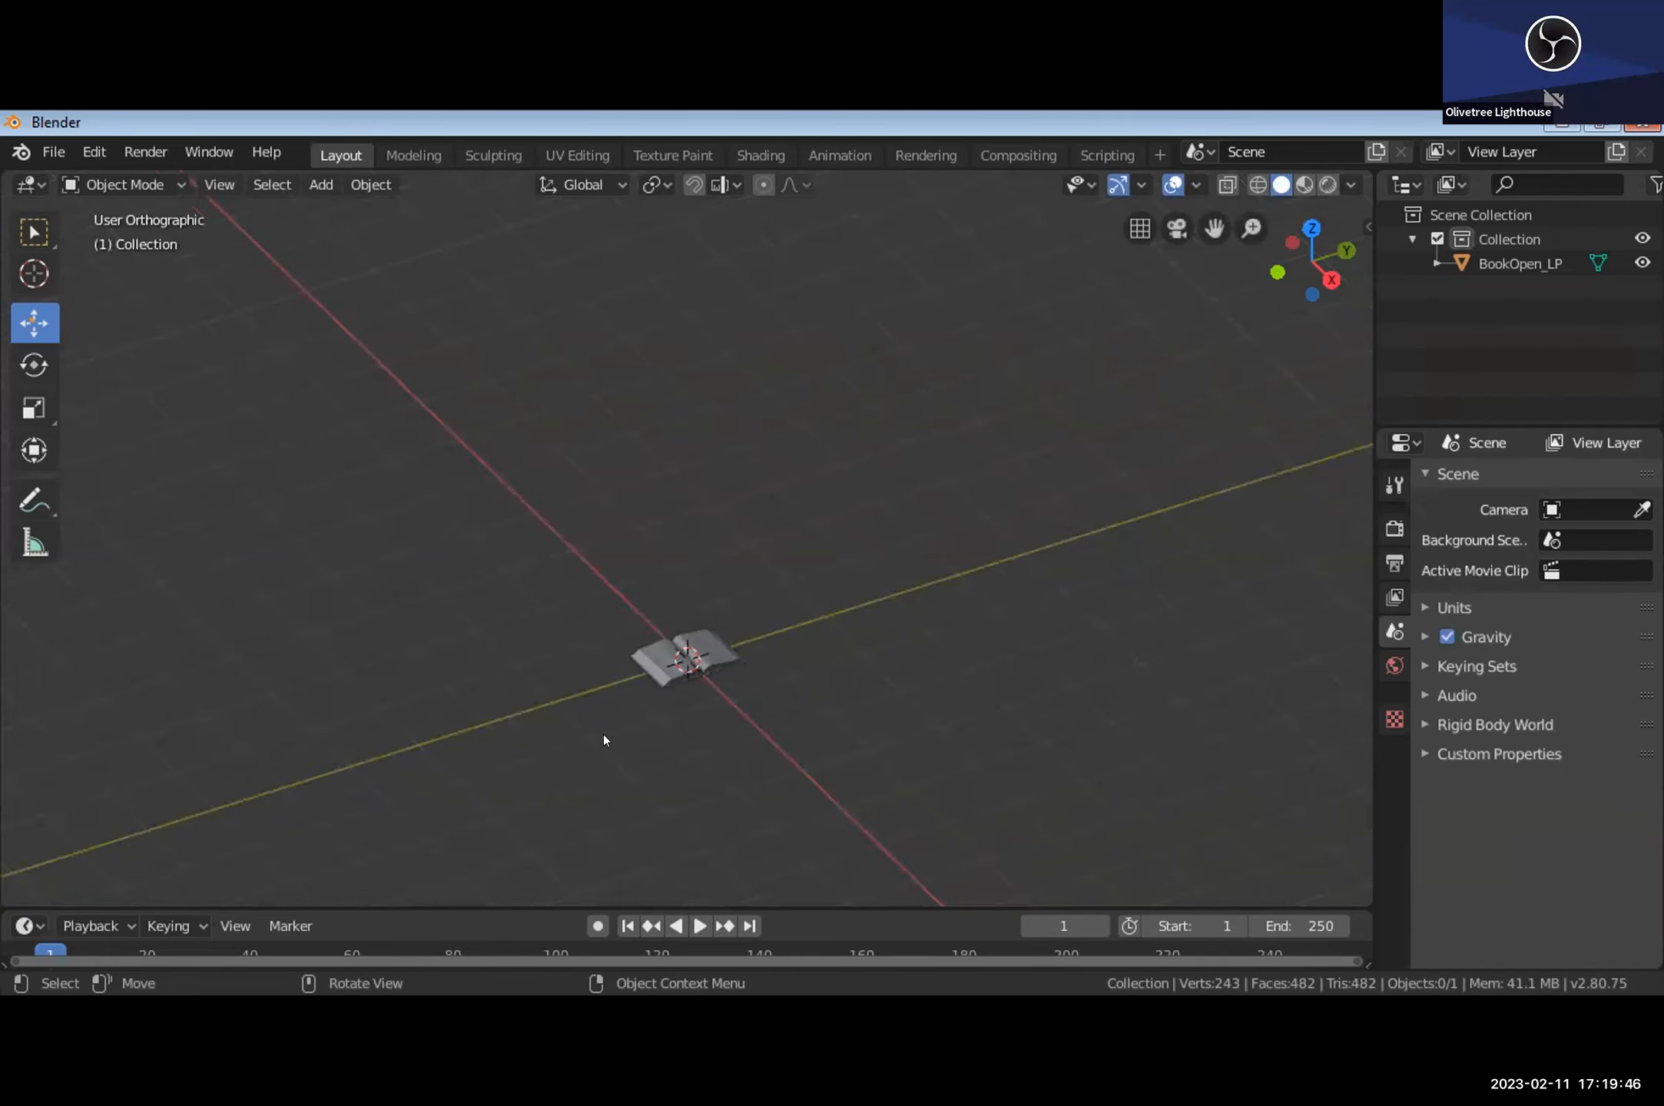
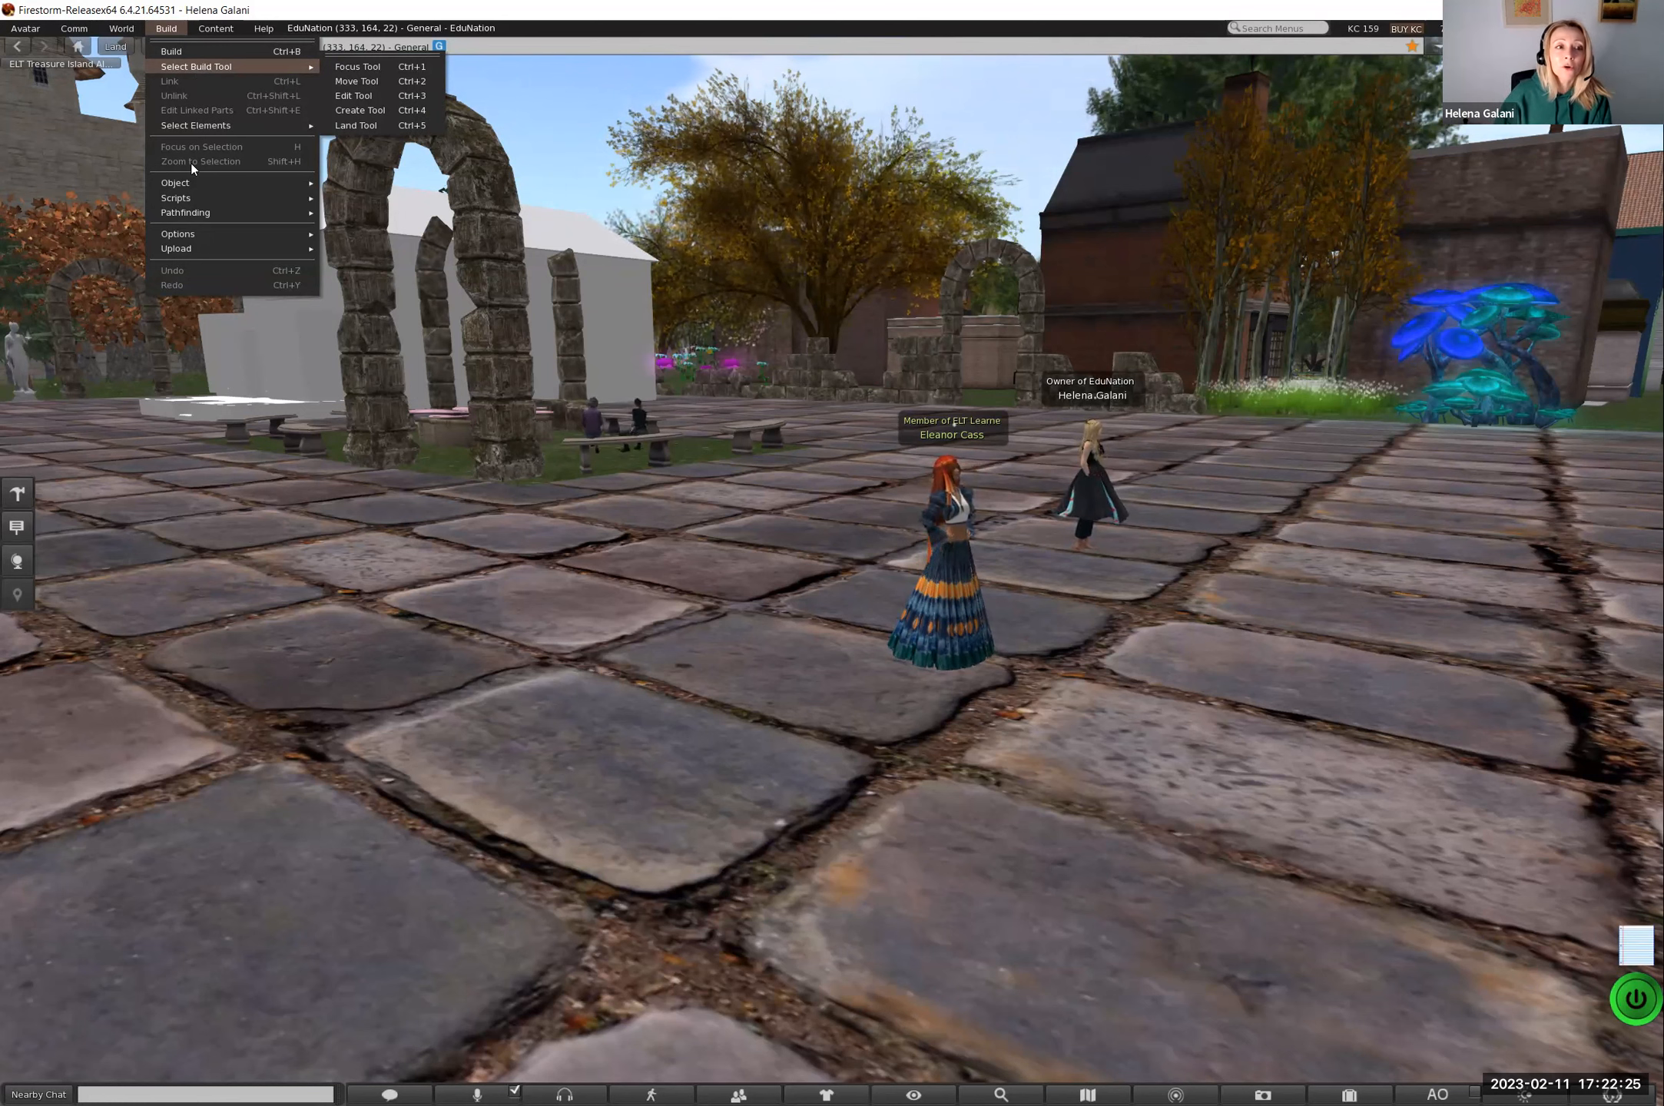
# Step: Load Sketchfab_2021_07_25_23_14_50.dae from Desktop > EVO 2023 > Blender Experiments as a mesh upload
pyautogui.moveTo(187, 244)
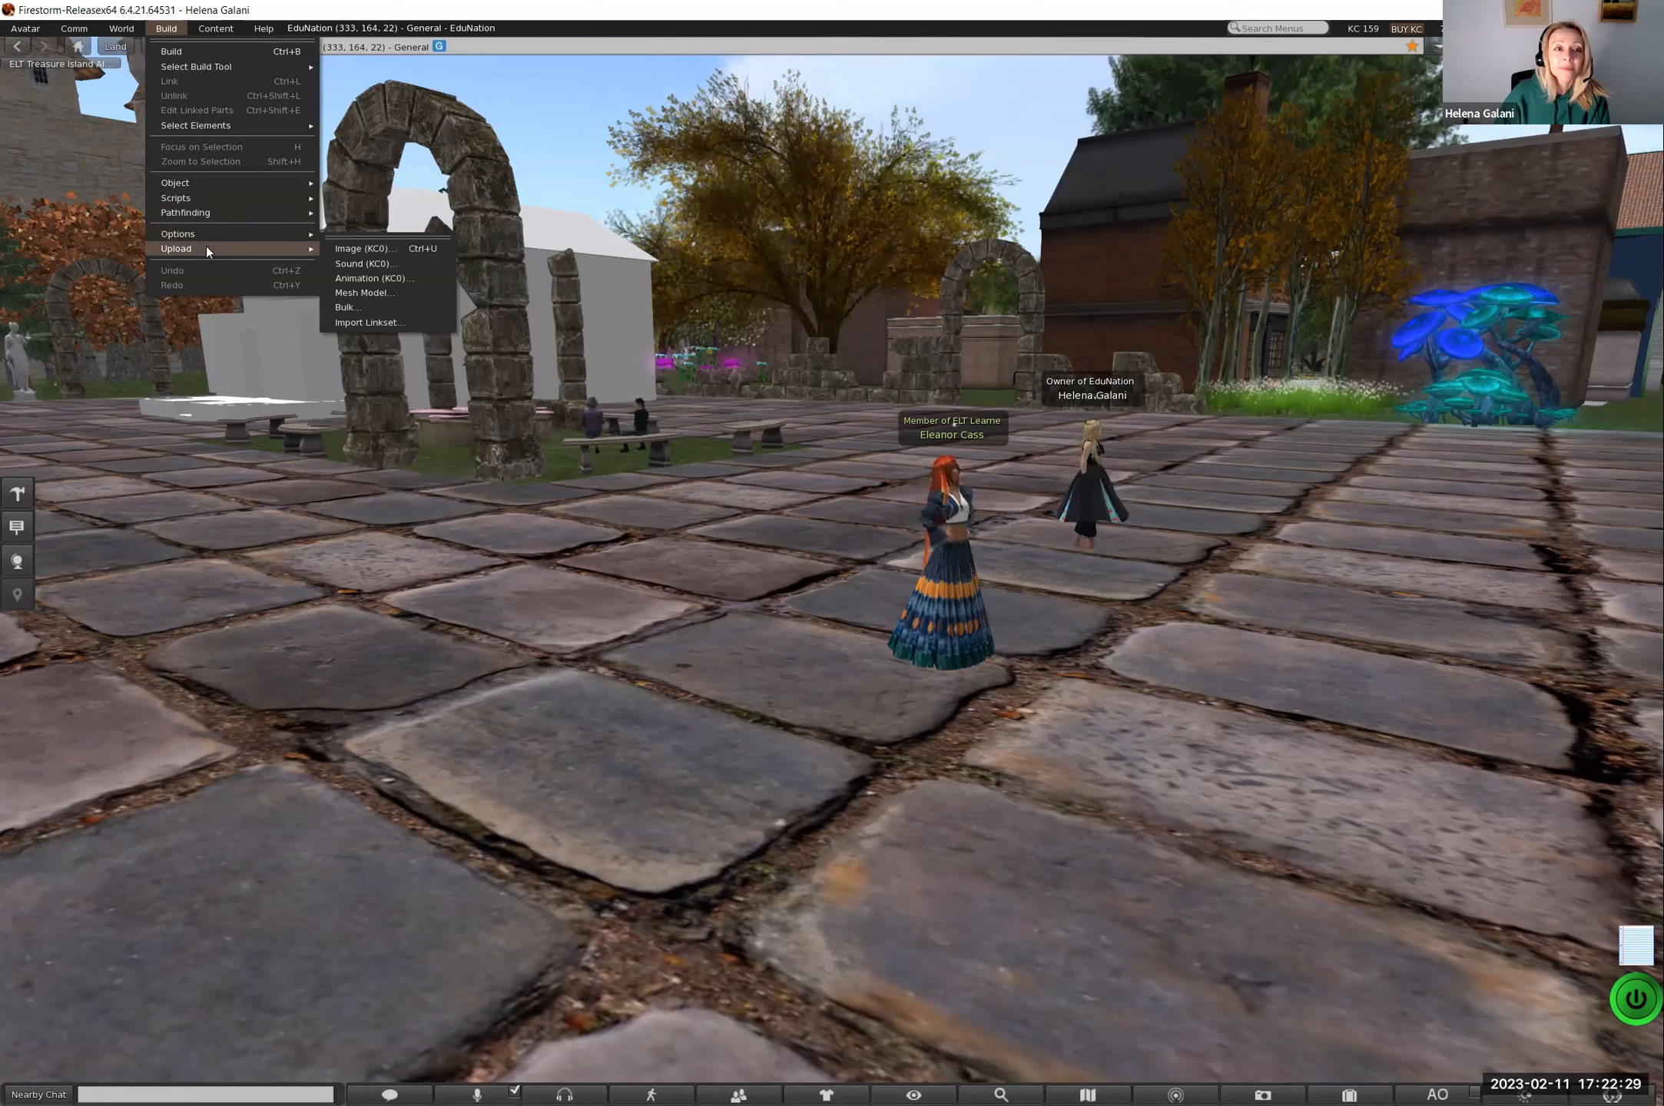
pyautogui.click(374, 293)
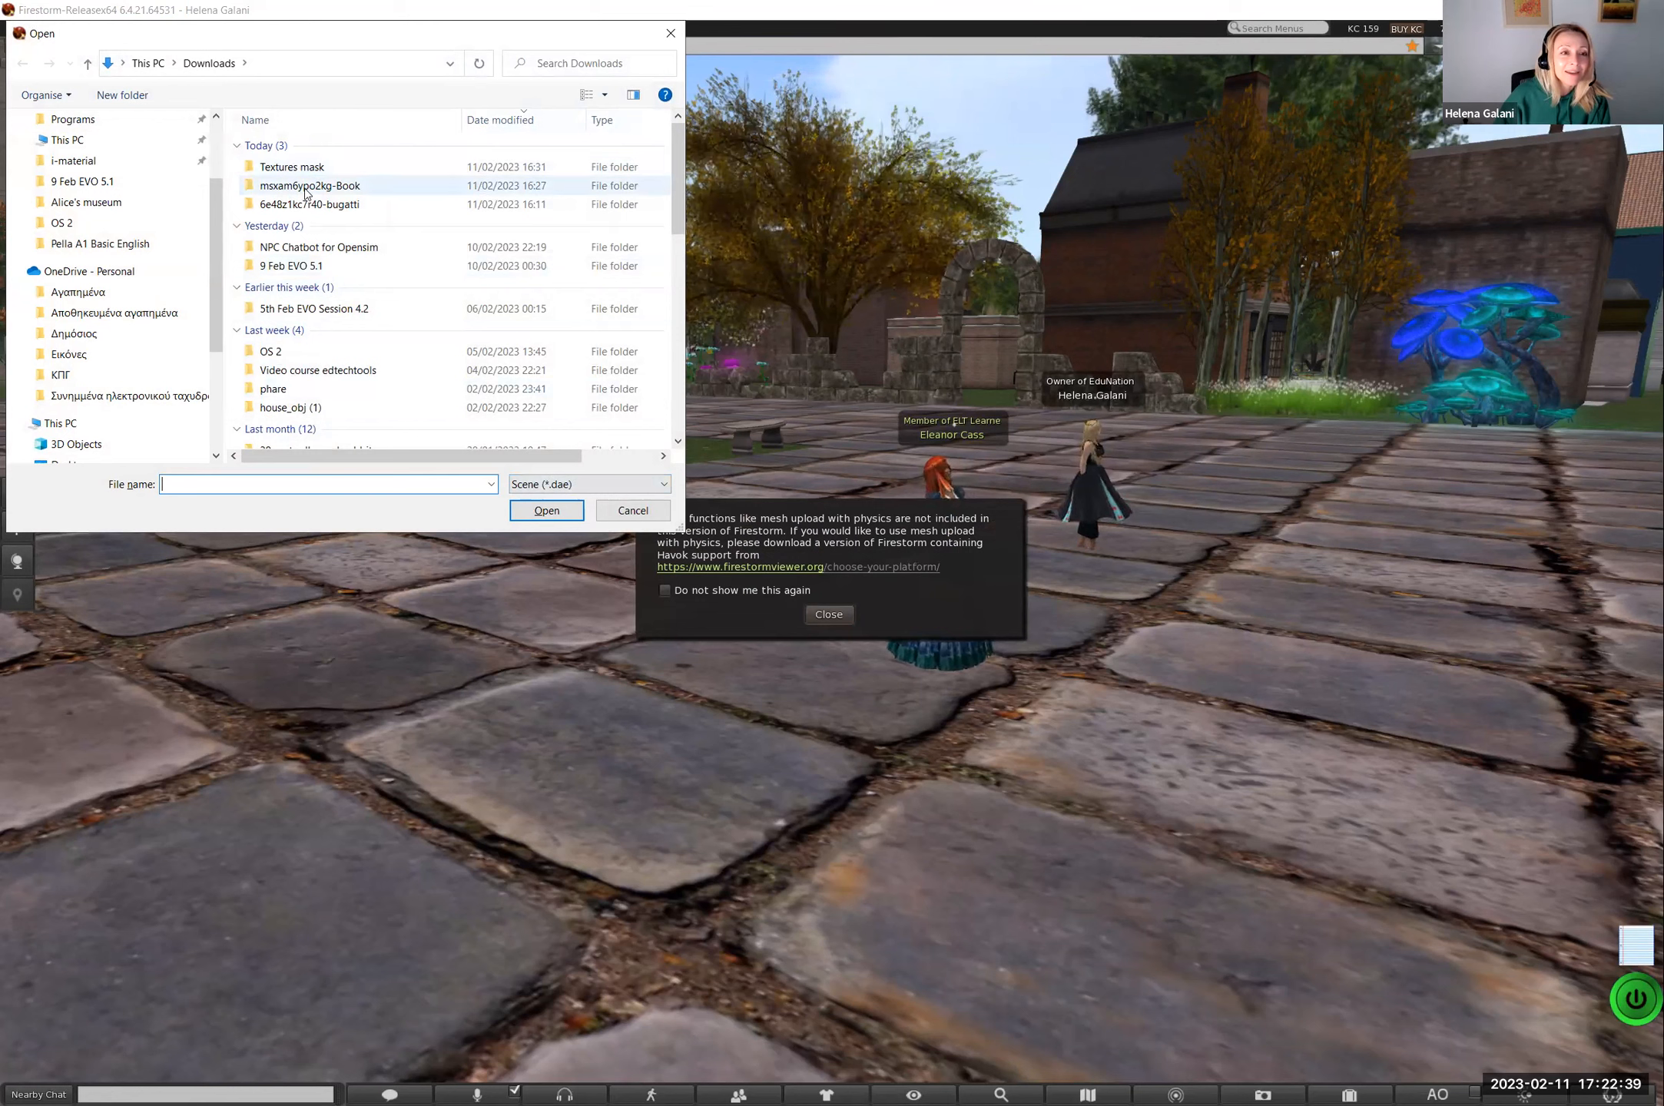
pyautogui.moveTo(220, 248); pyautogui.dragTo(214, 157)
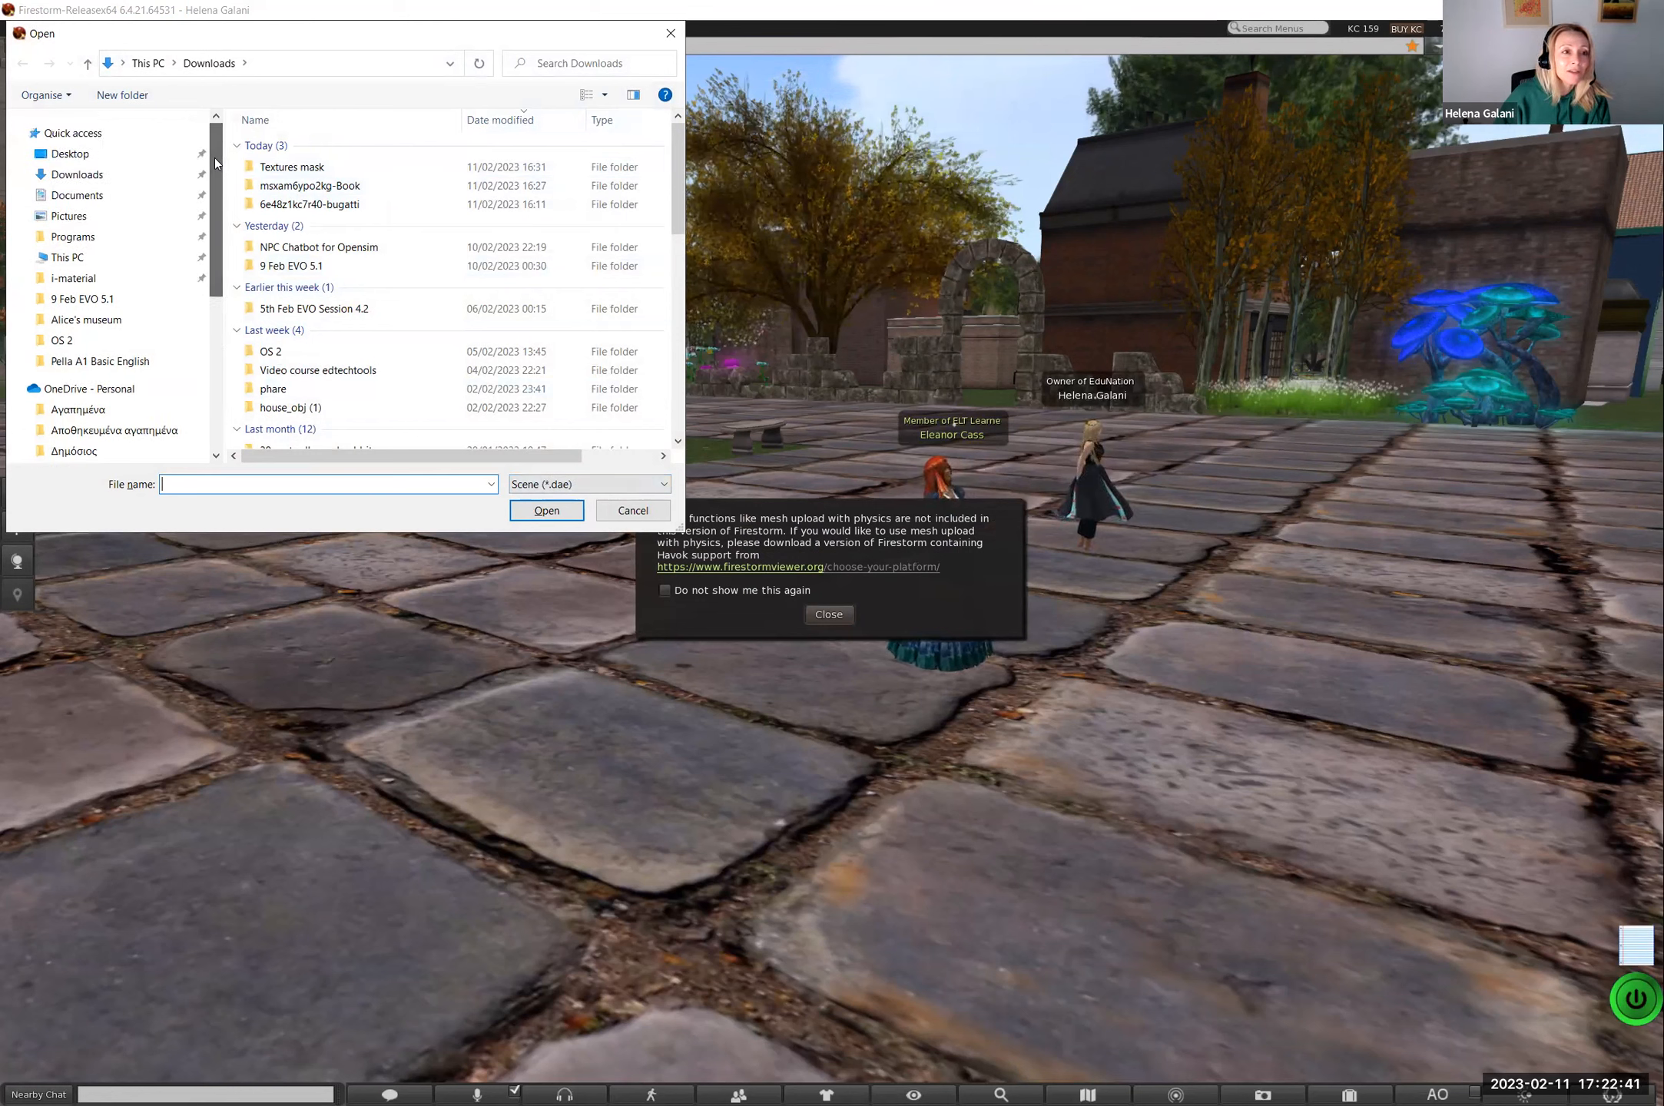
pyautogui.click(84, 155)
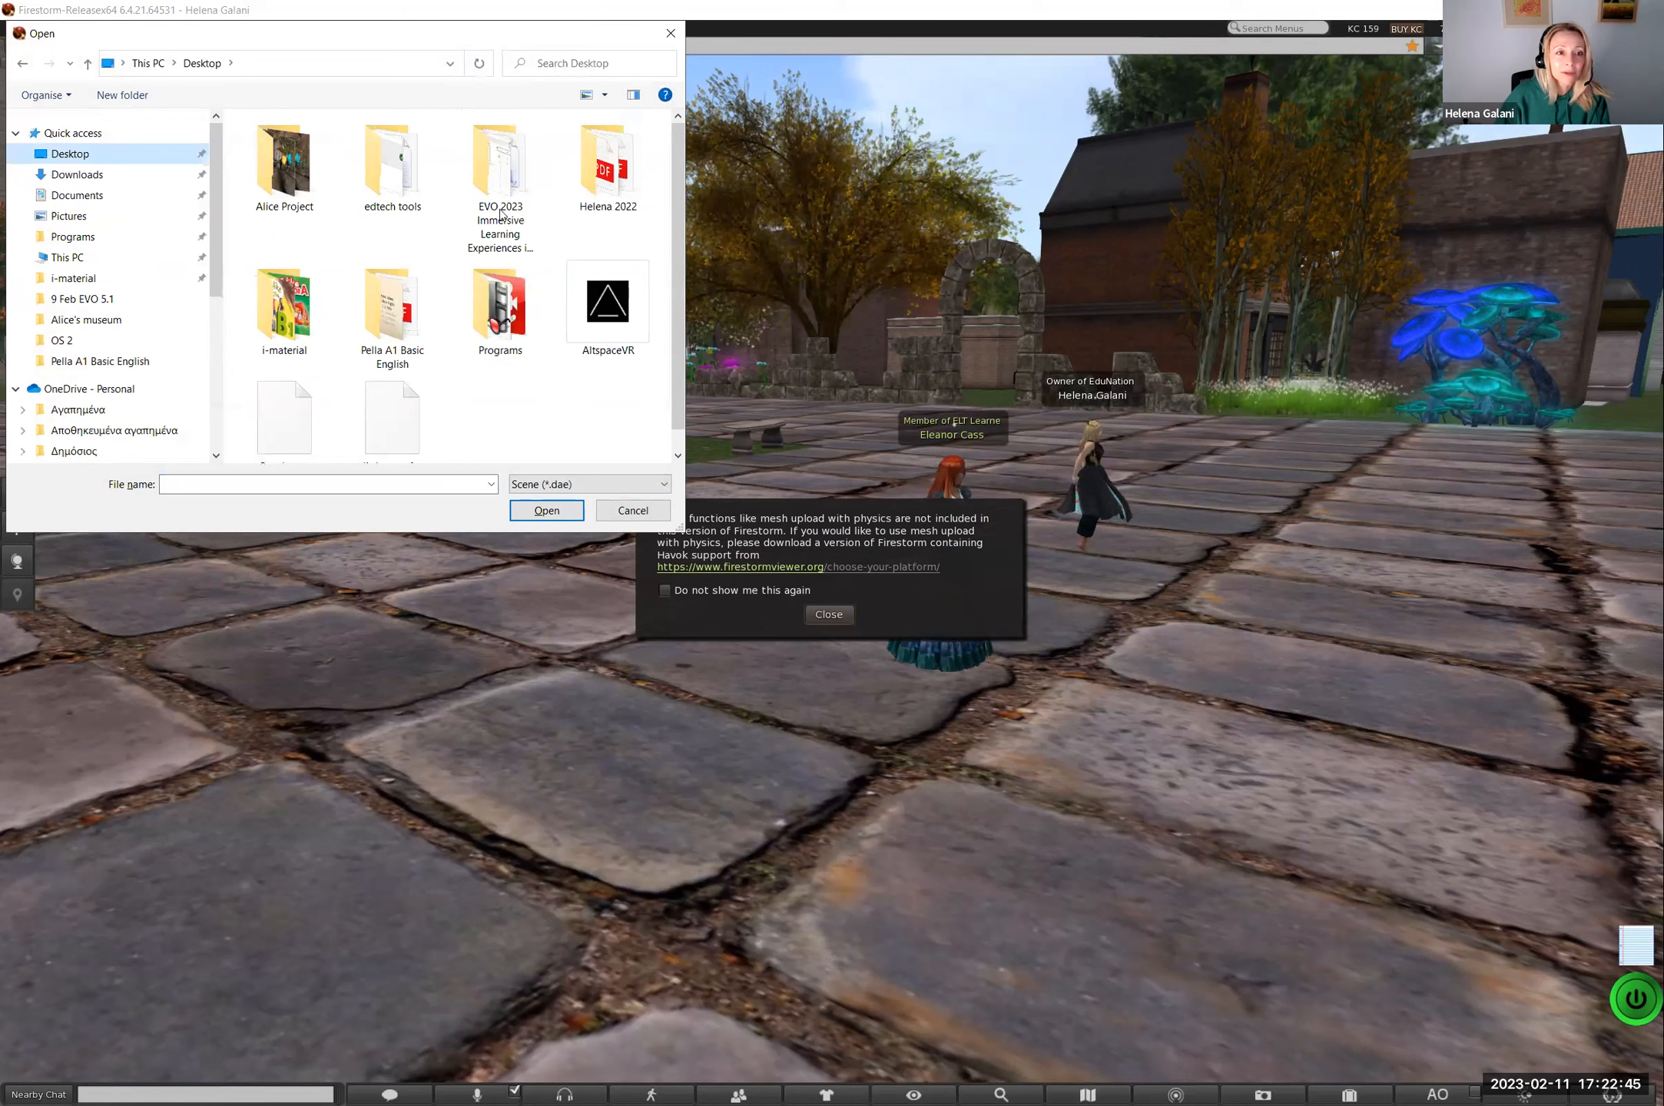
pyautogui.doubleClick(501, 215)
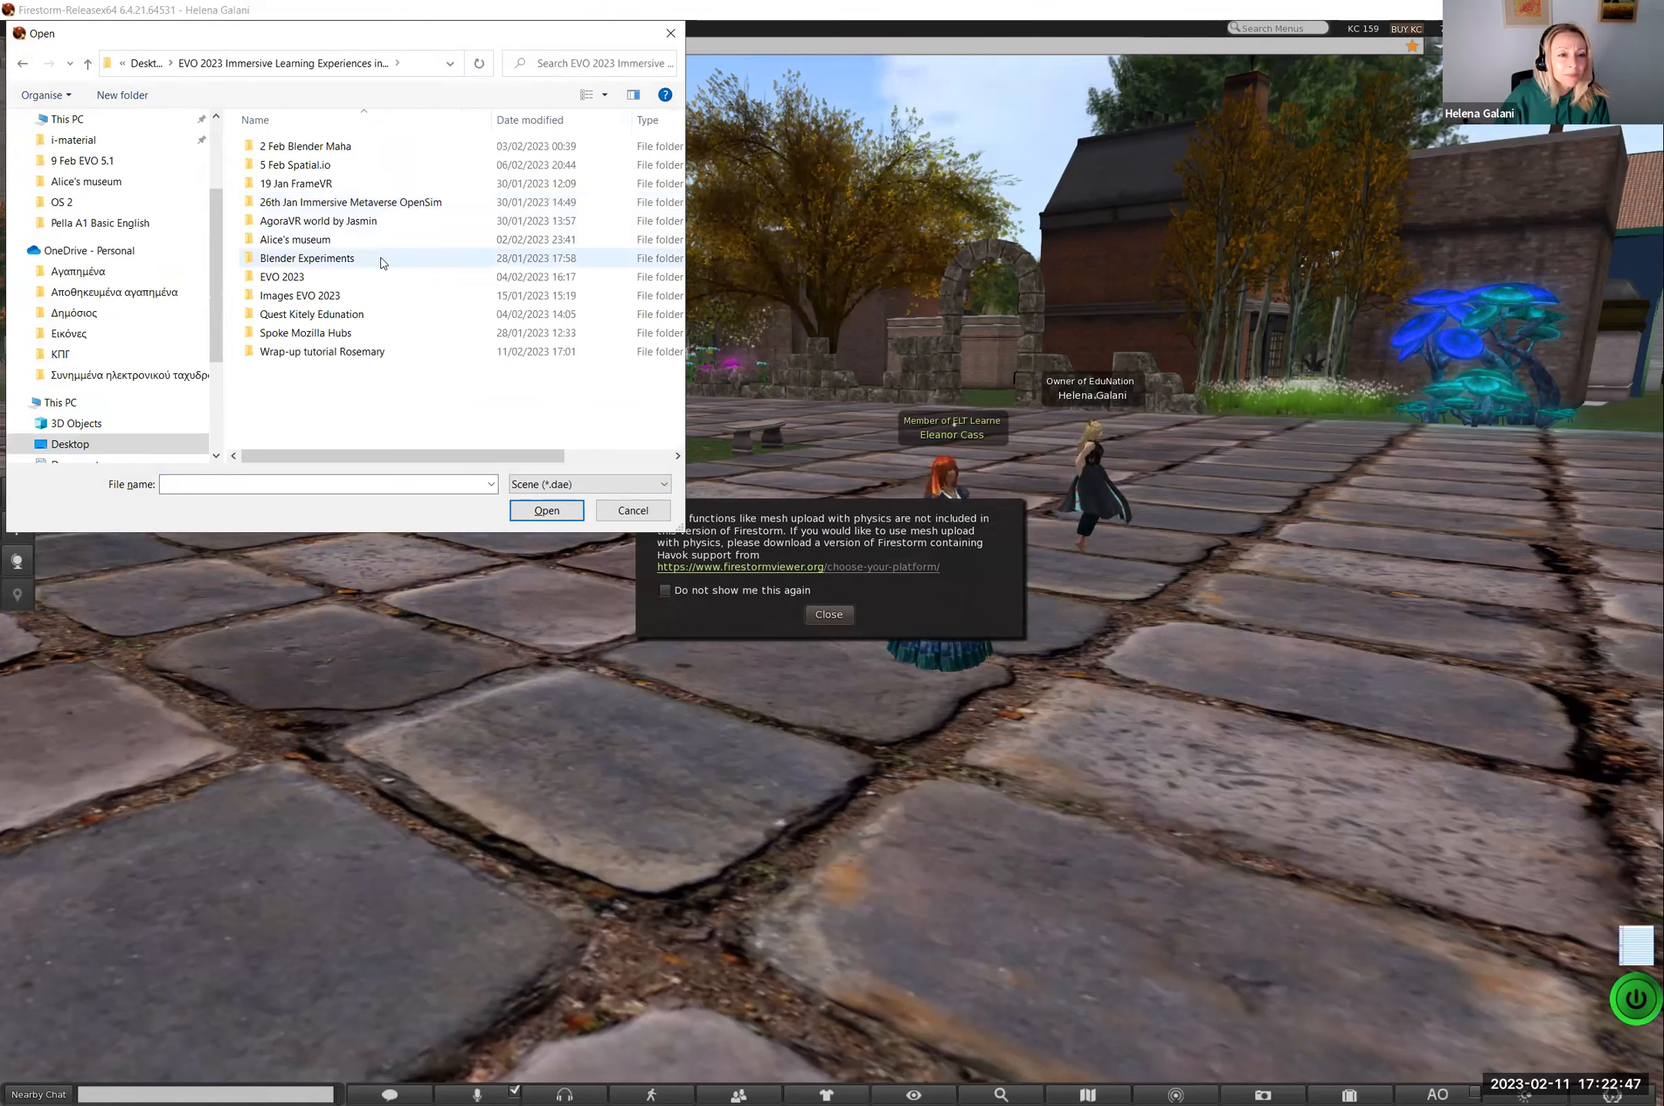
pyautogui.doubleClick(327, 355)
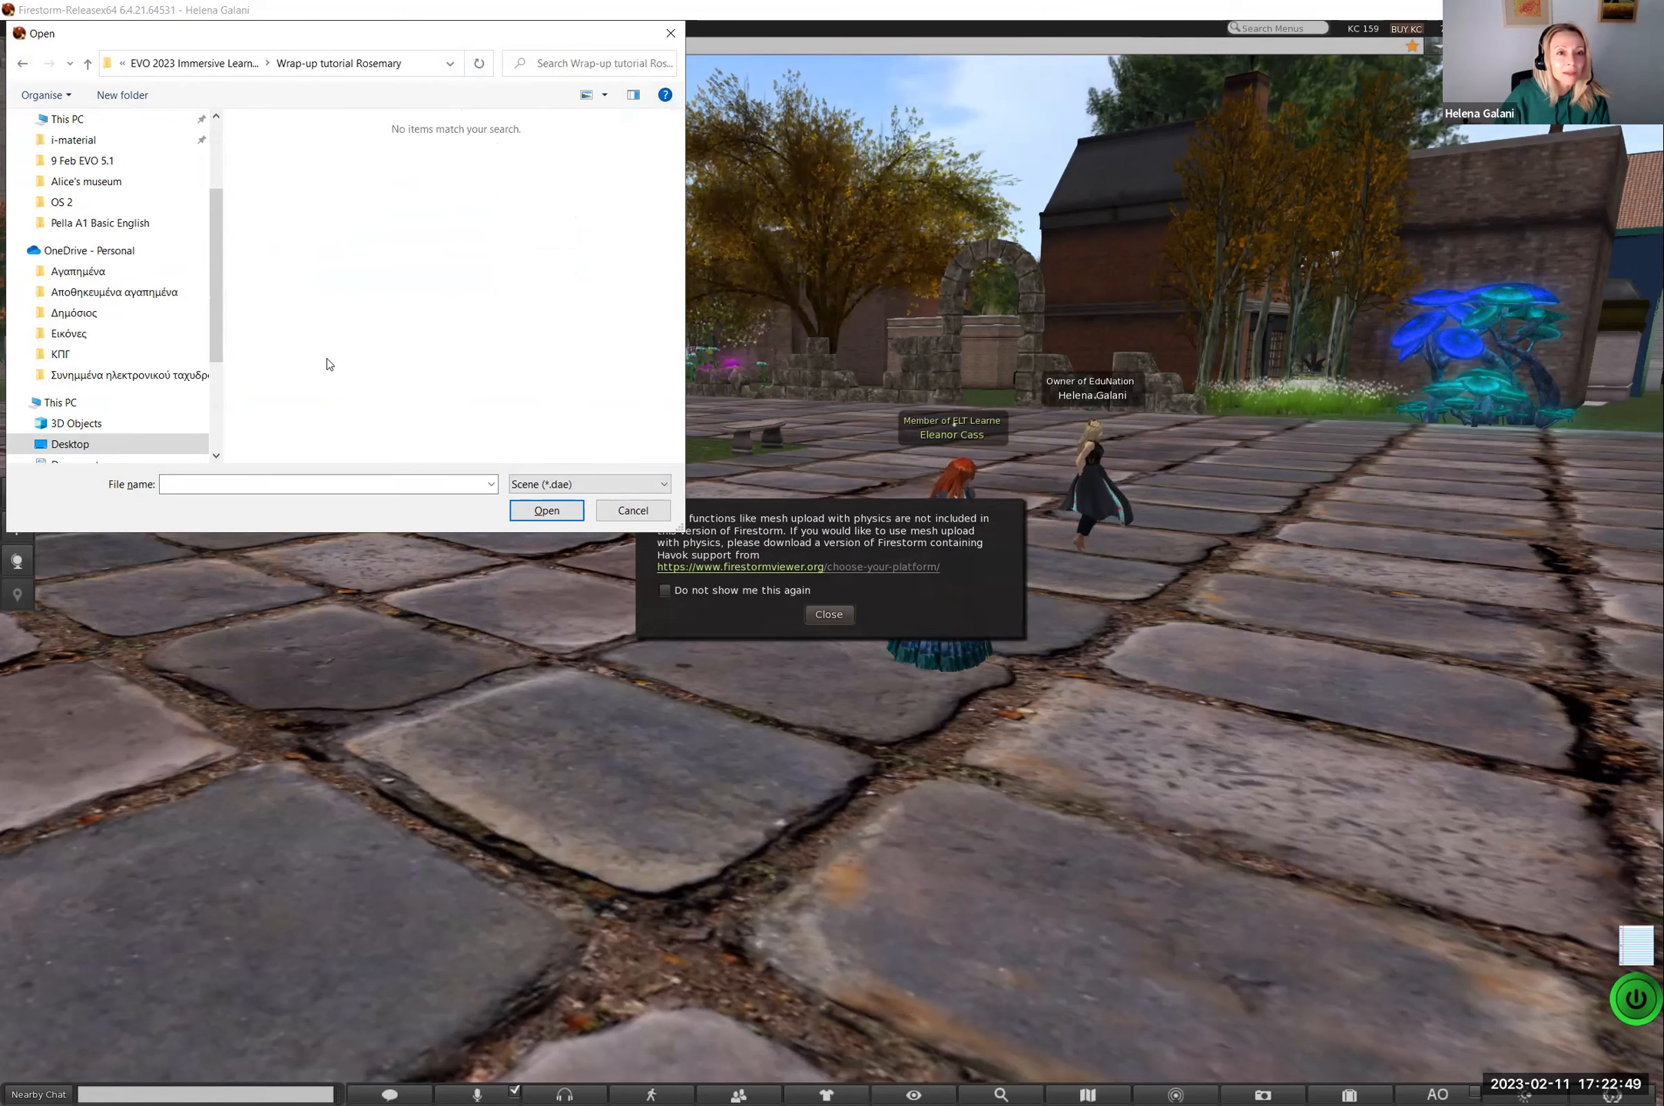
pyautogui.click(22, 65)
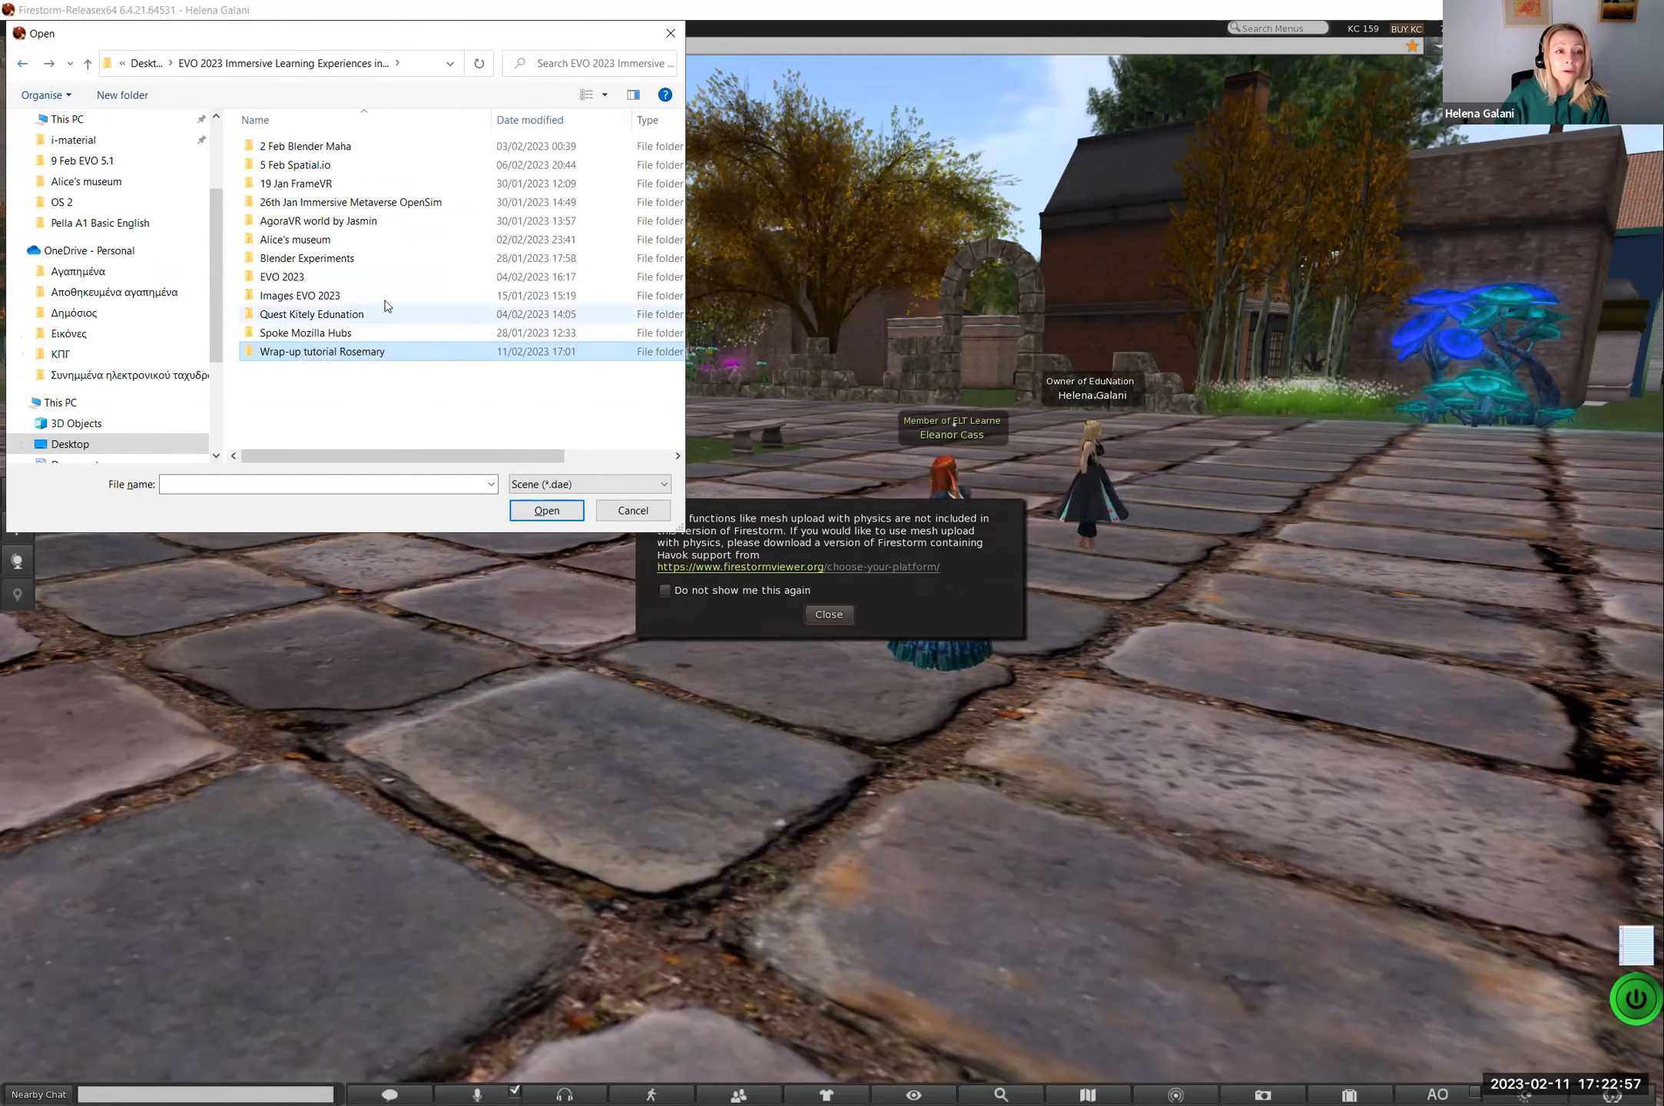
pyautogui.doubleClick(307, 258)
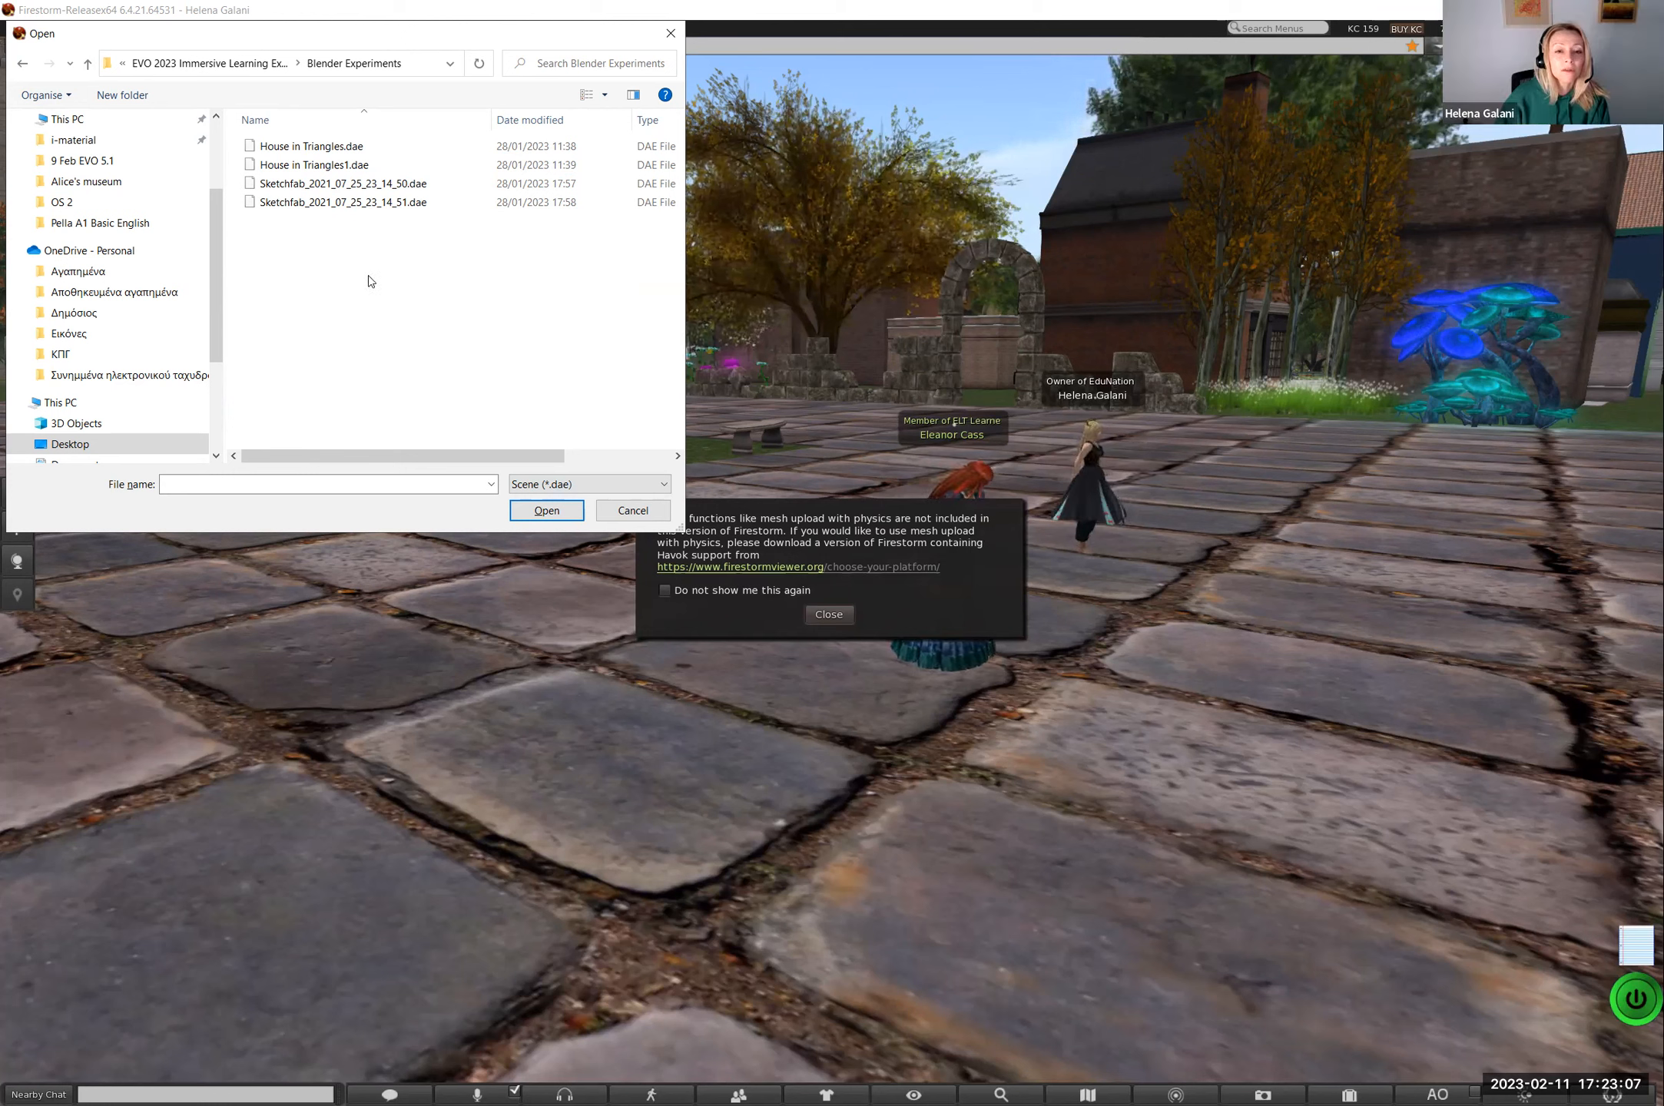
pyautogui.click(304, 191)
pyautogui.click(542, 509)
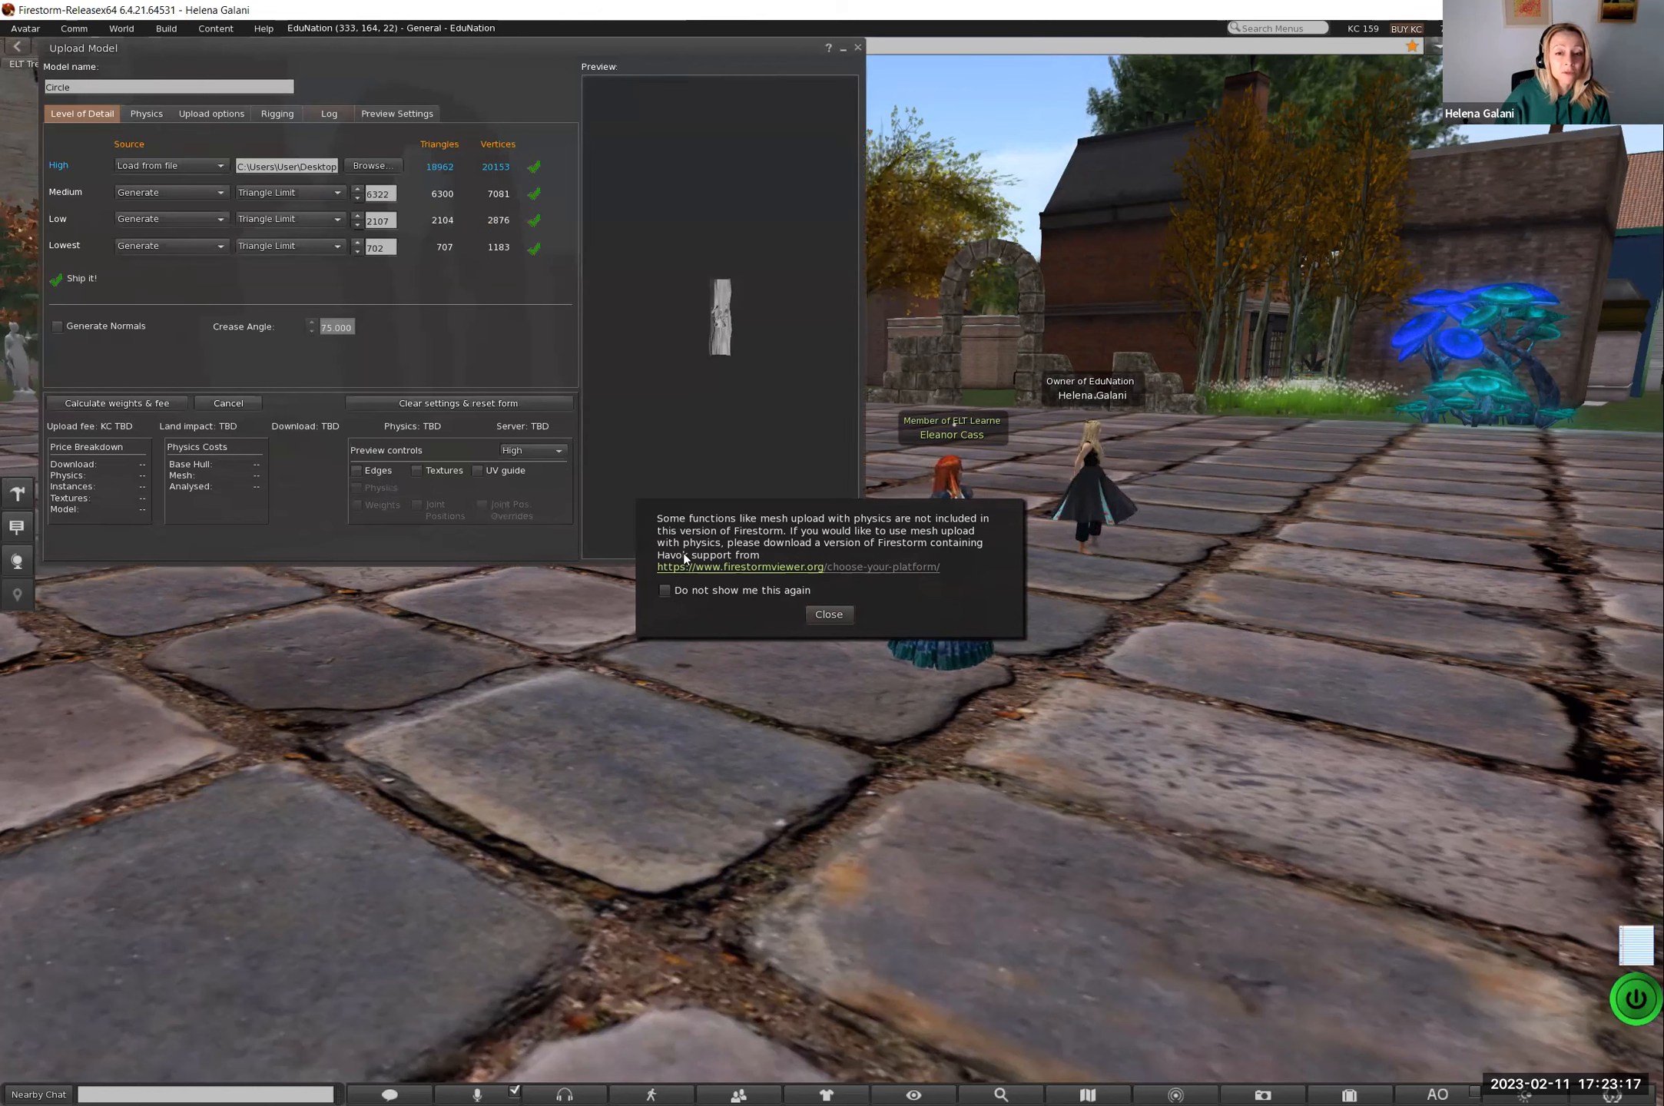
# Step: Dismiss the missing-physics notice and set the Lowest LOD triangle limit to 100
pyautogui.click(831, 614)
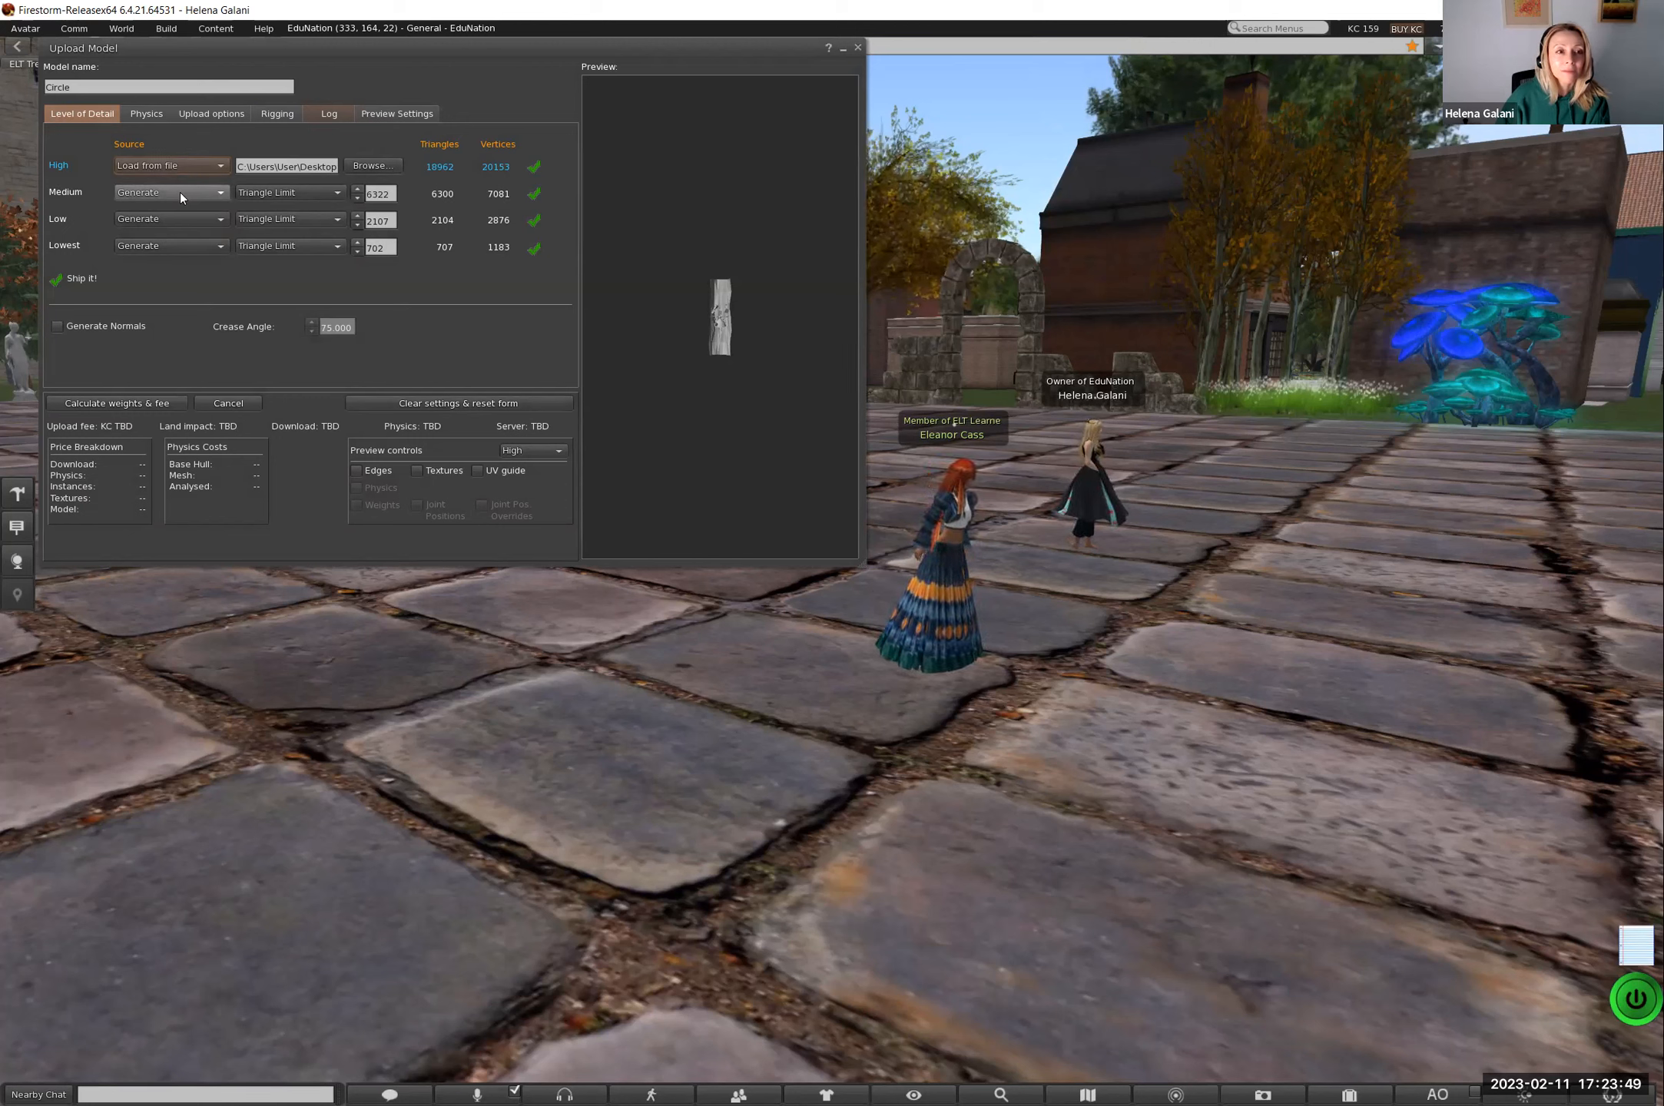
pyautogui.click(374, 250)
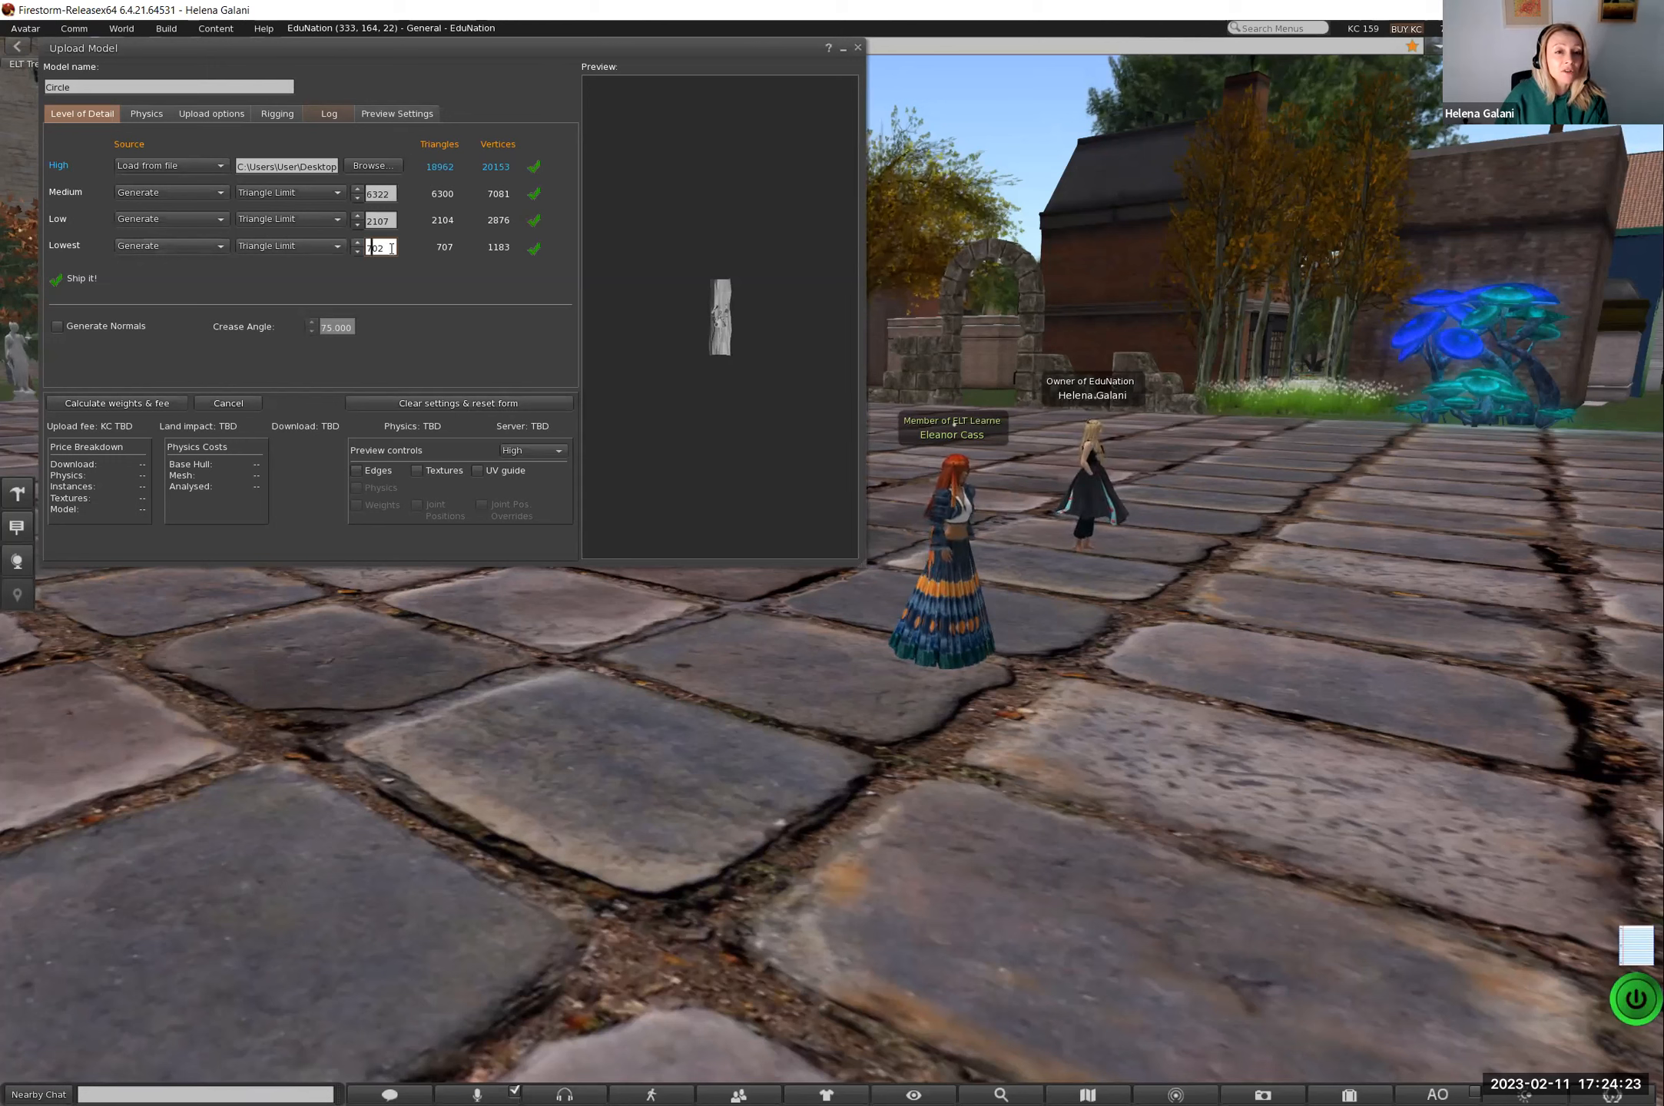
pyautogui.moveTo(392, 248); pyautogui.dragTo(356, 247)
pyautogui.write('100')
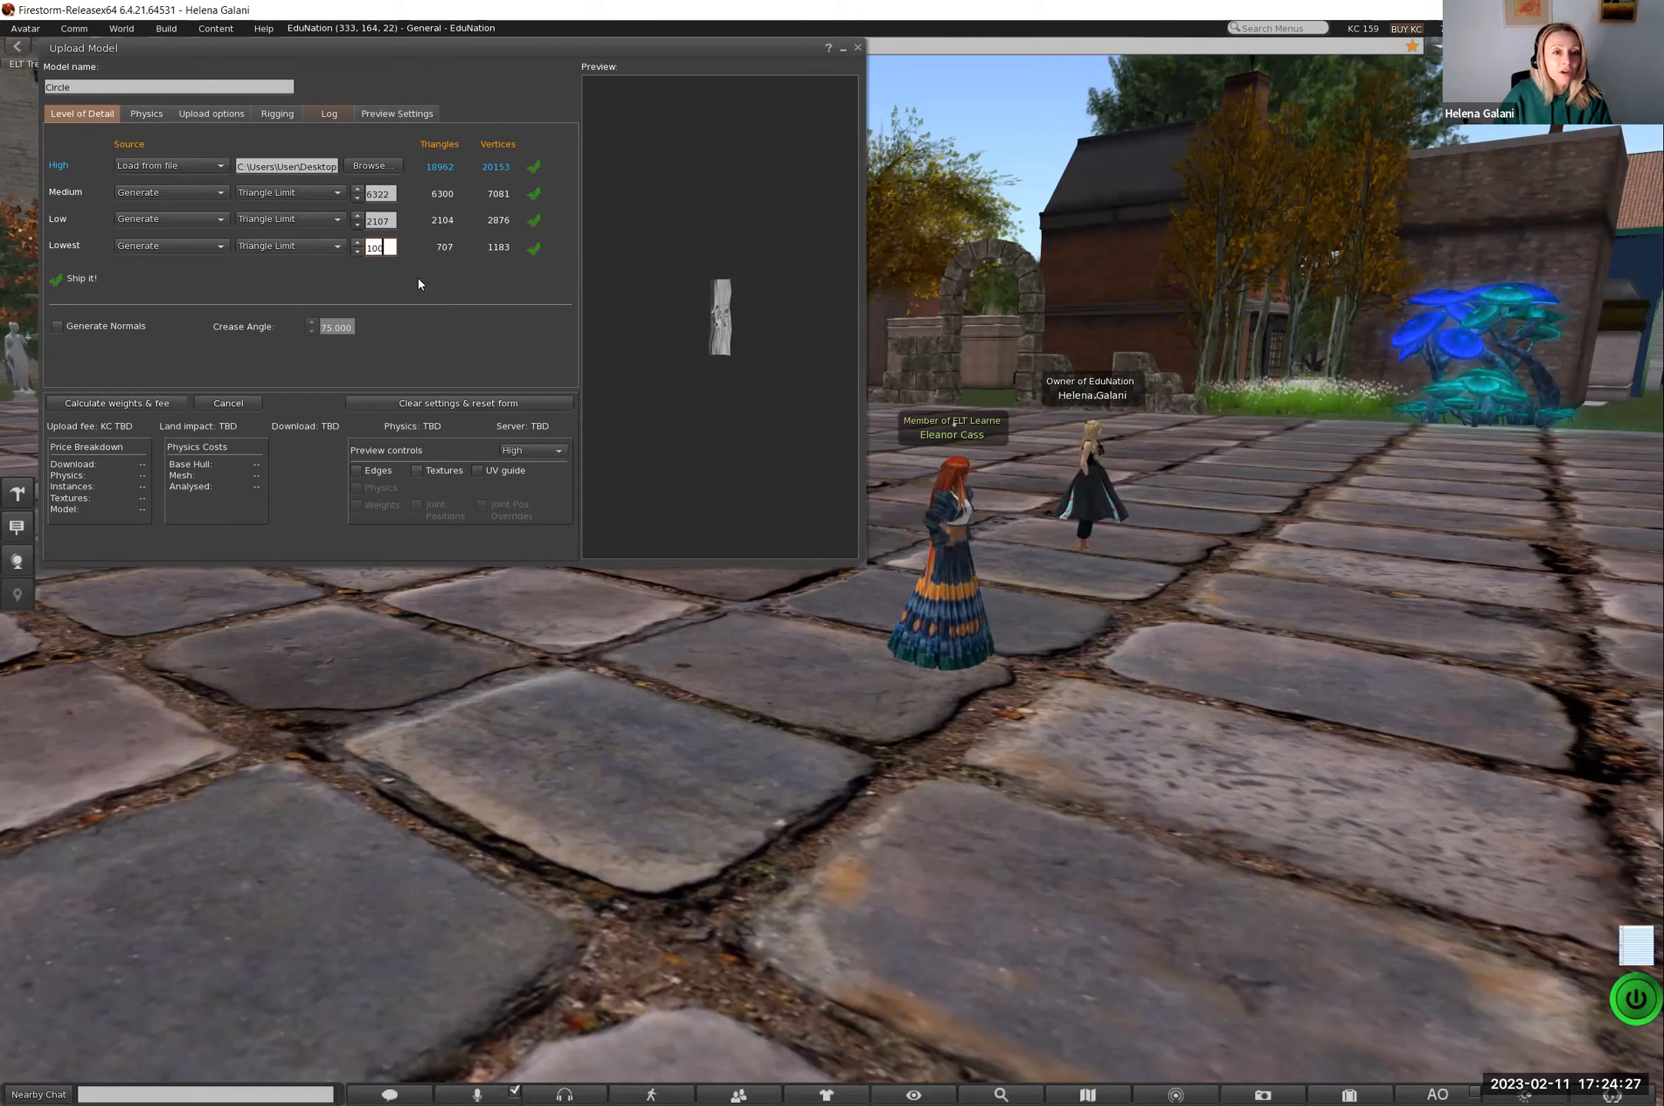
pyautogui.click(386, 223)
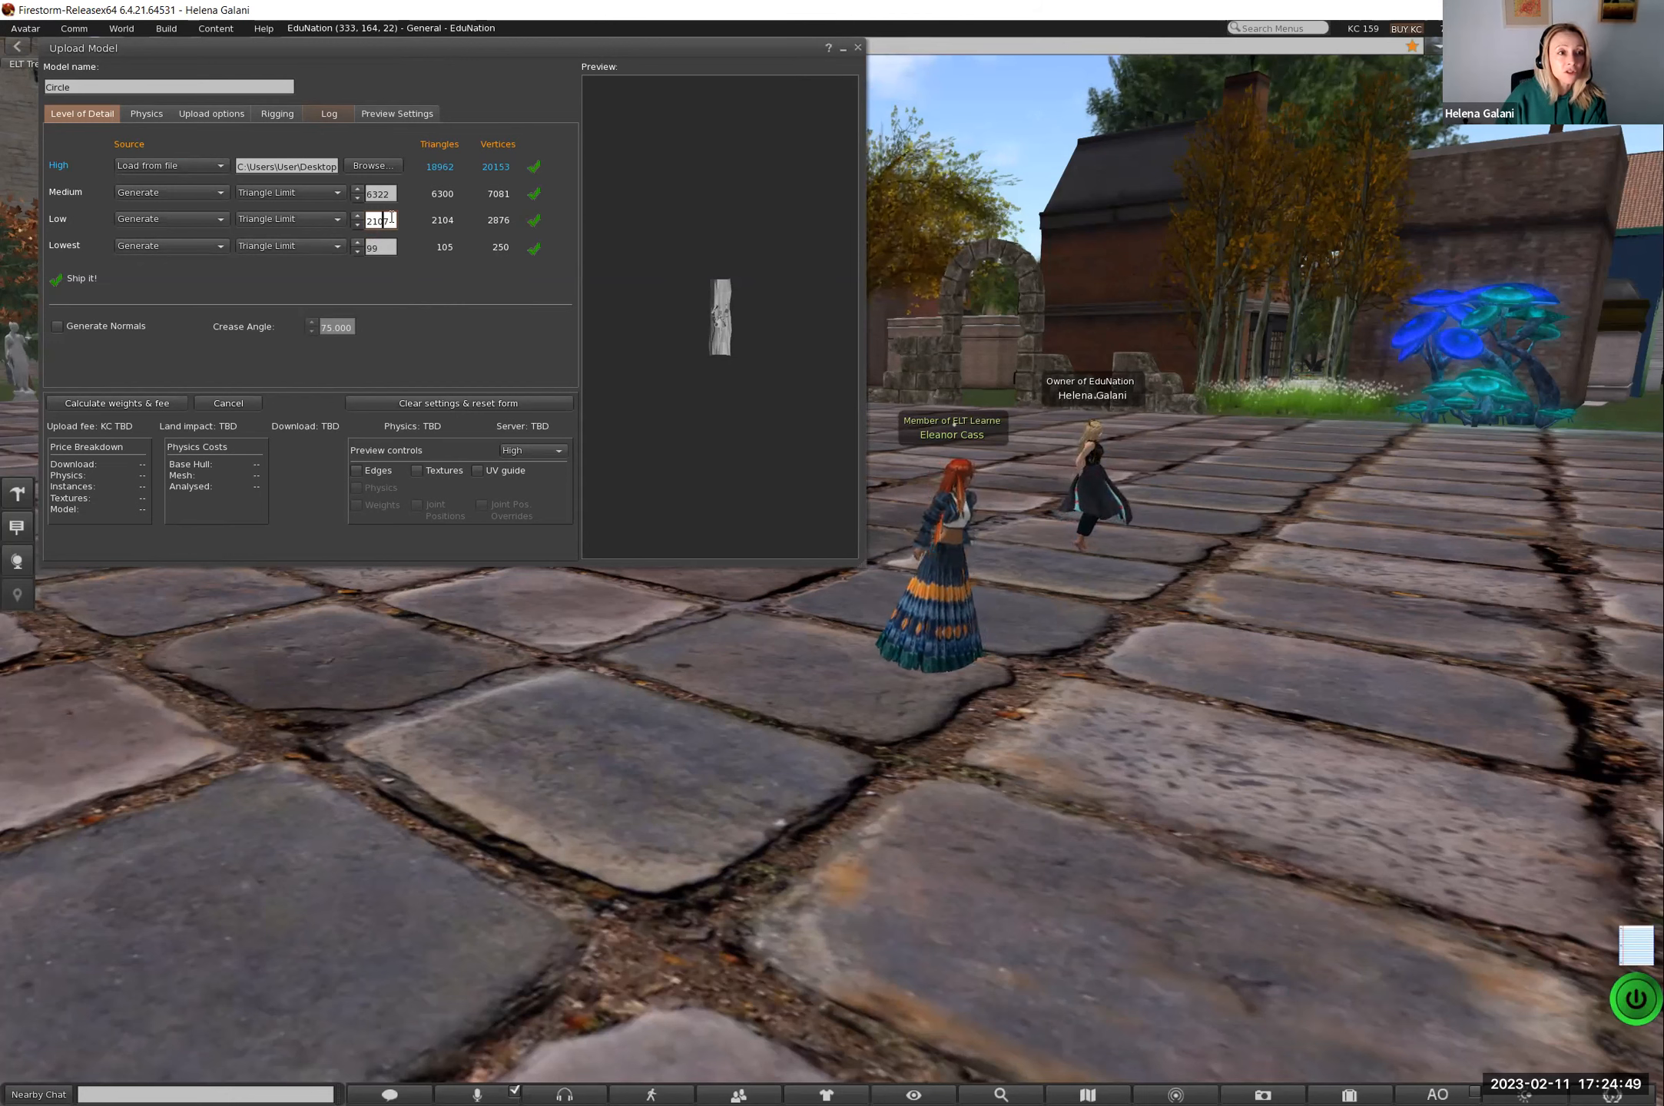
# Step: Lower the Lowest LOD triangle limit to 0, leaving 41 triangles and 113 vertices
pyautogui.moveTo(389, 248); pyautogui.dragTo(308, 247)
pyautogui.write('0')
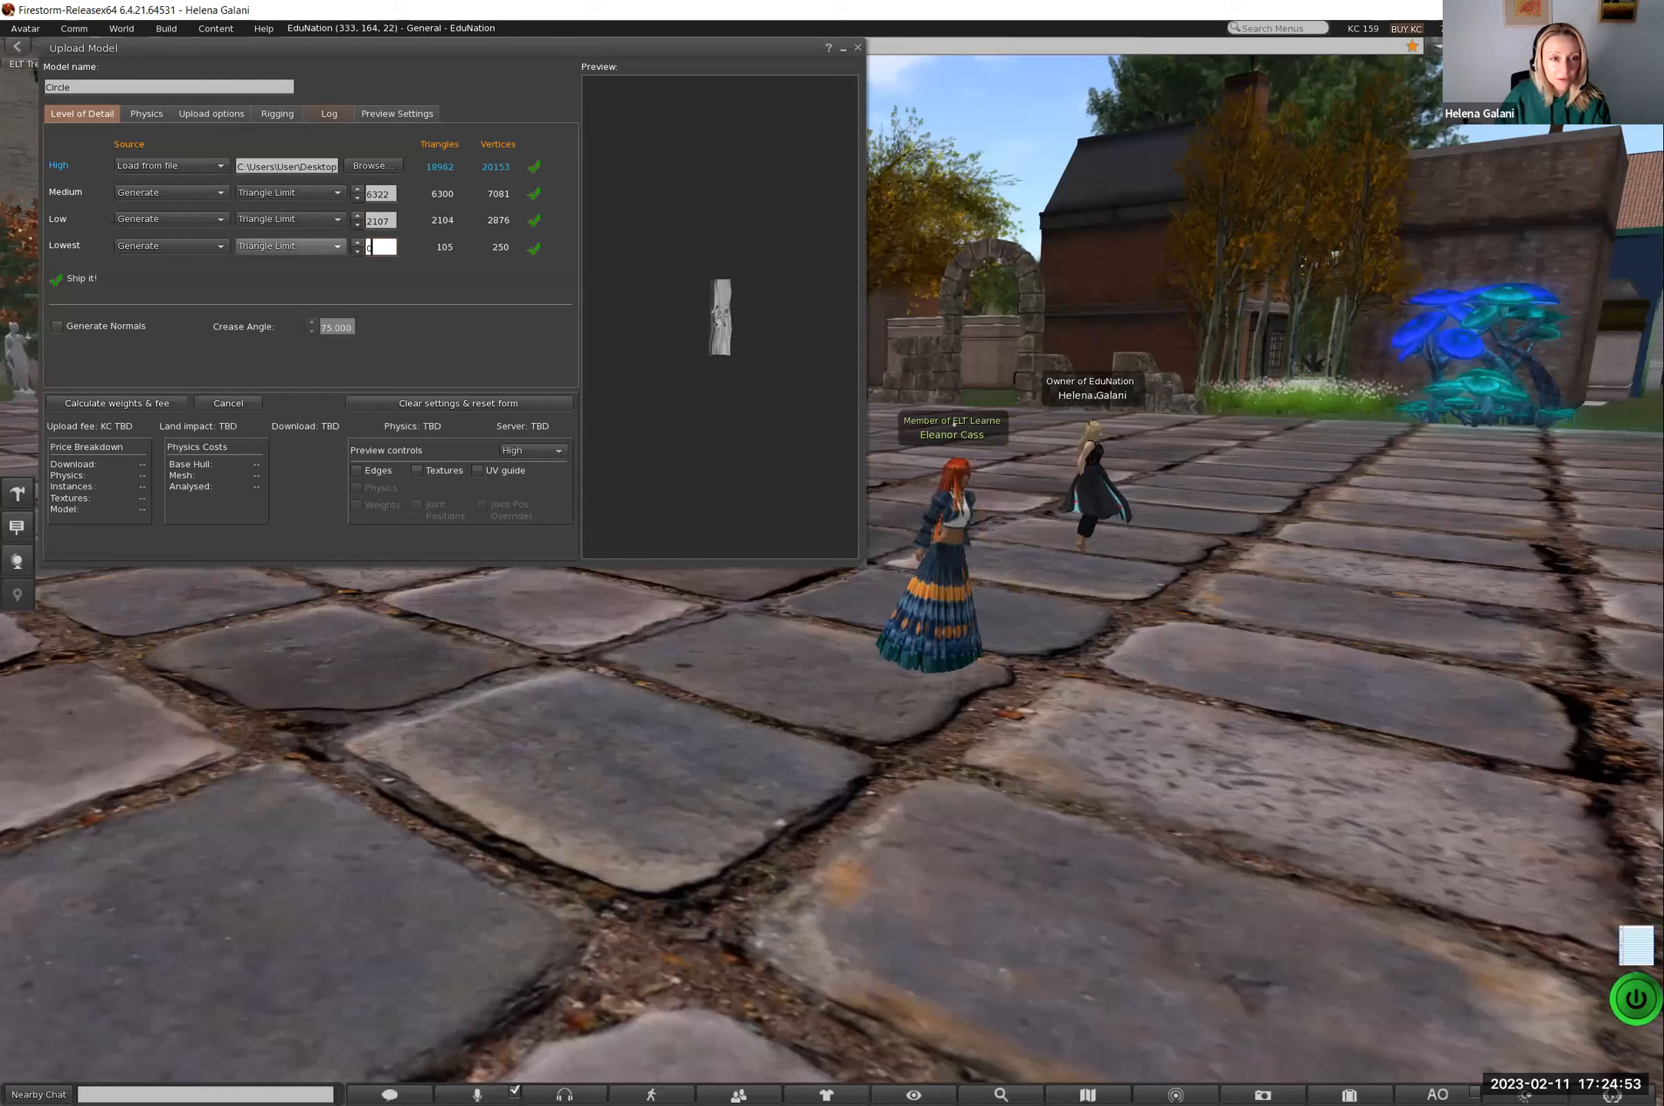
pyautogui.click(390, 222)
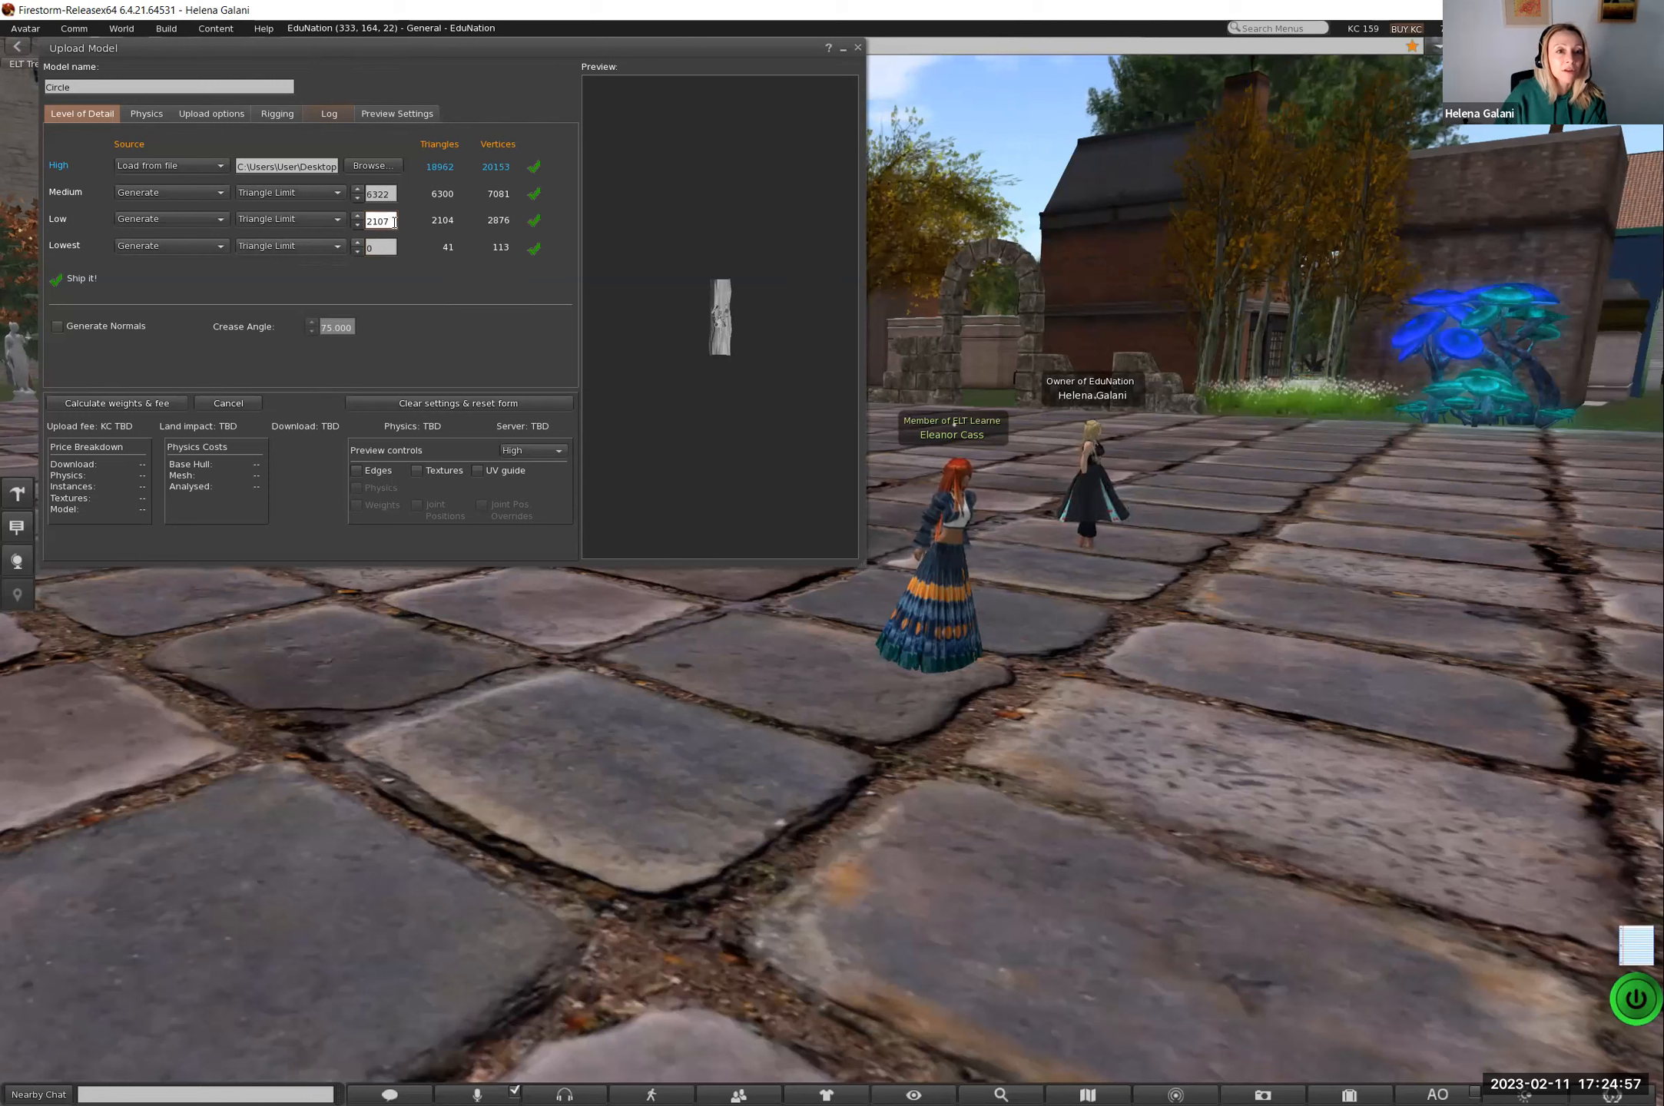
pyautogui.moveTo(394, 222); pyautogui.dragTo(357, 222)
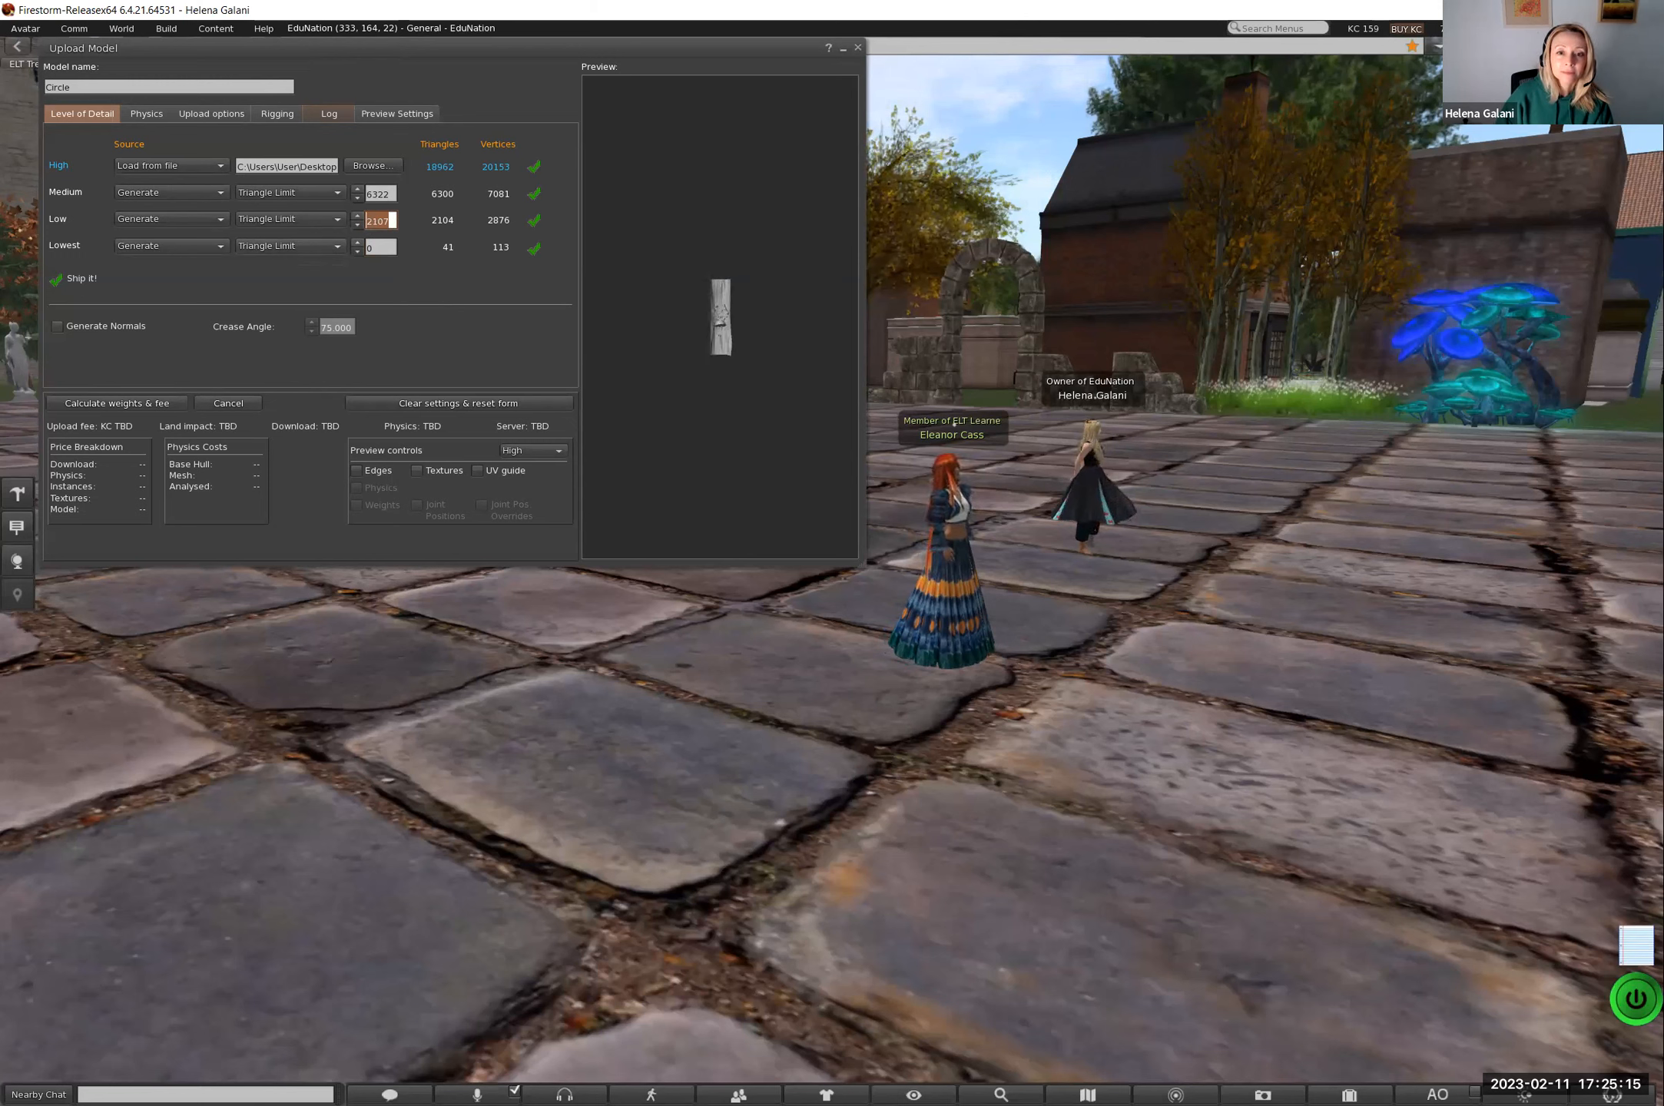
# Step: Enlarge the book in the preview and recheck the Lowest limit of 0
pyautogui.moveTo(720, 368); pyautogui.dragTo(757, 365)
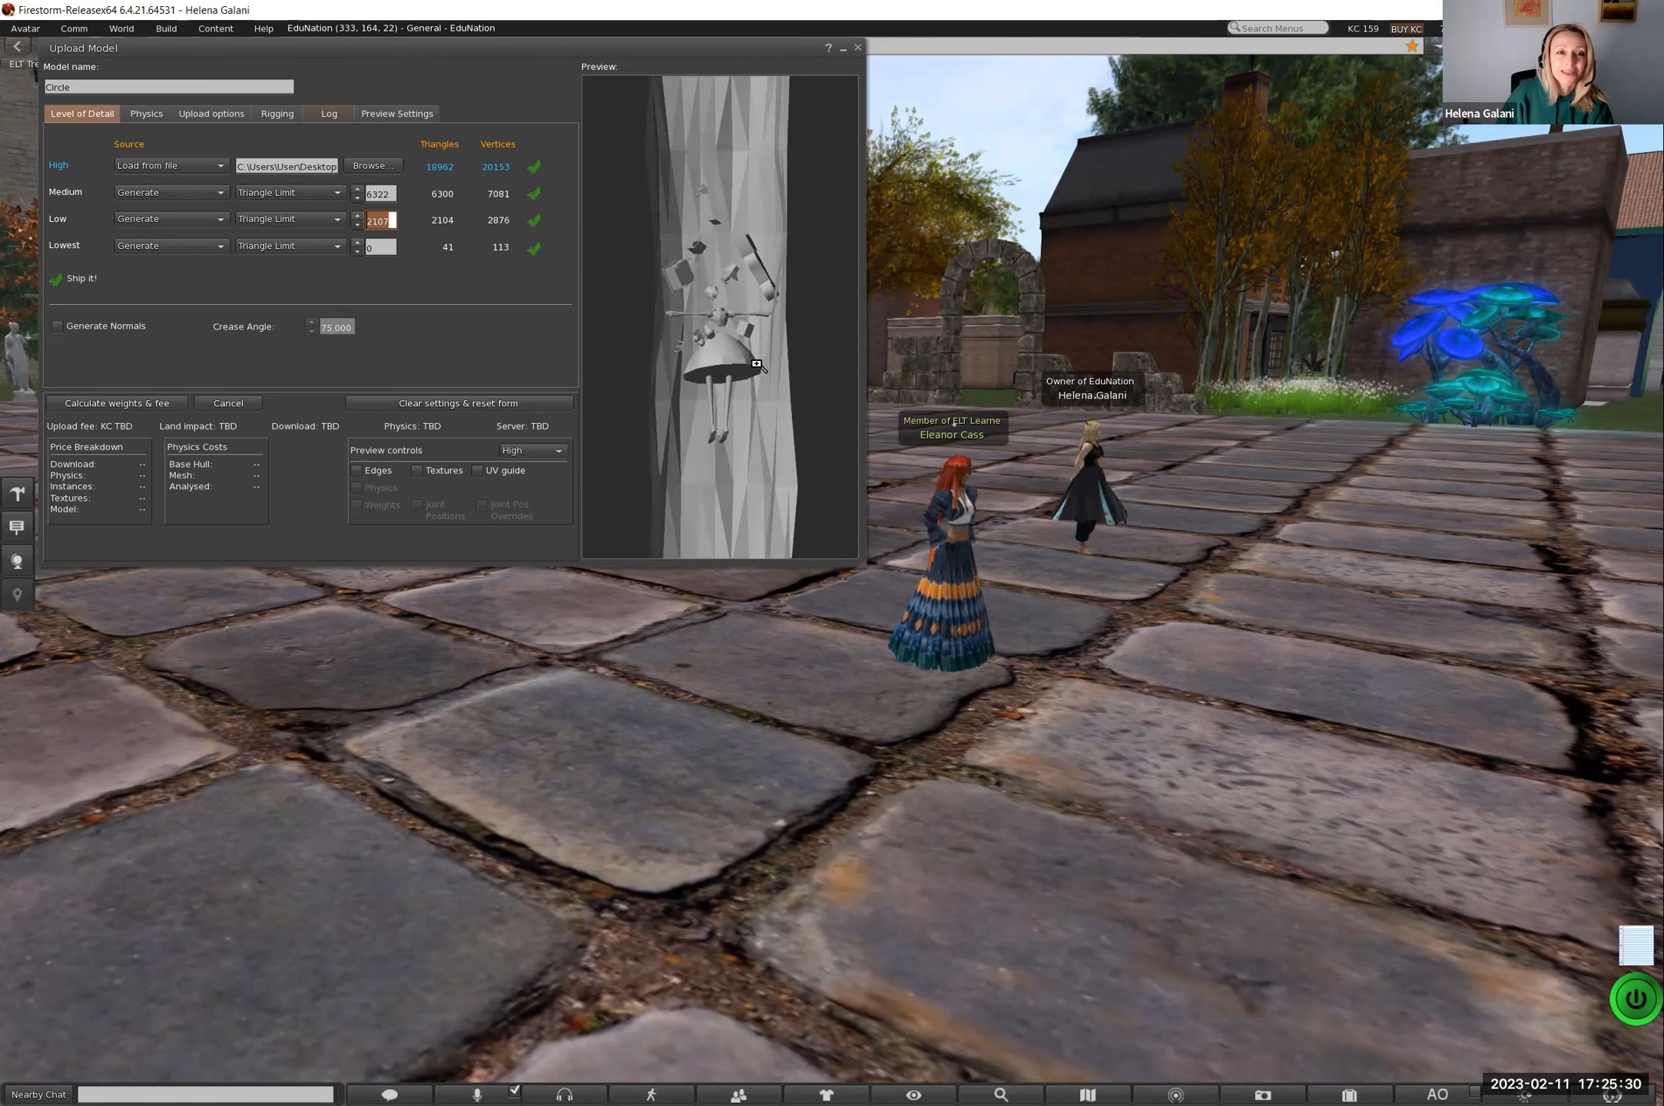
pyautogui.click(381, 243)
pyautogui.moveTo(382, 245); pyautogui.dragTo(348, 245)
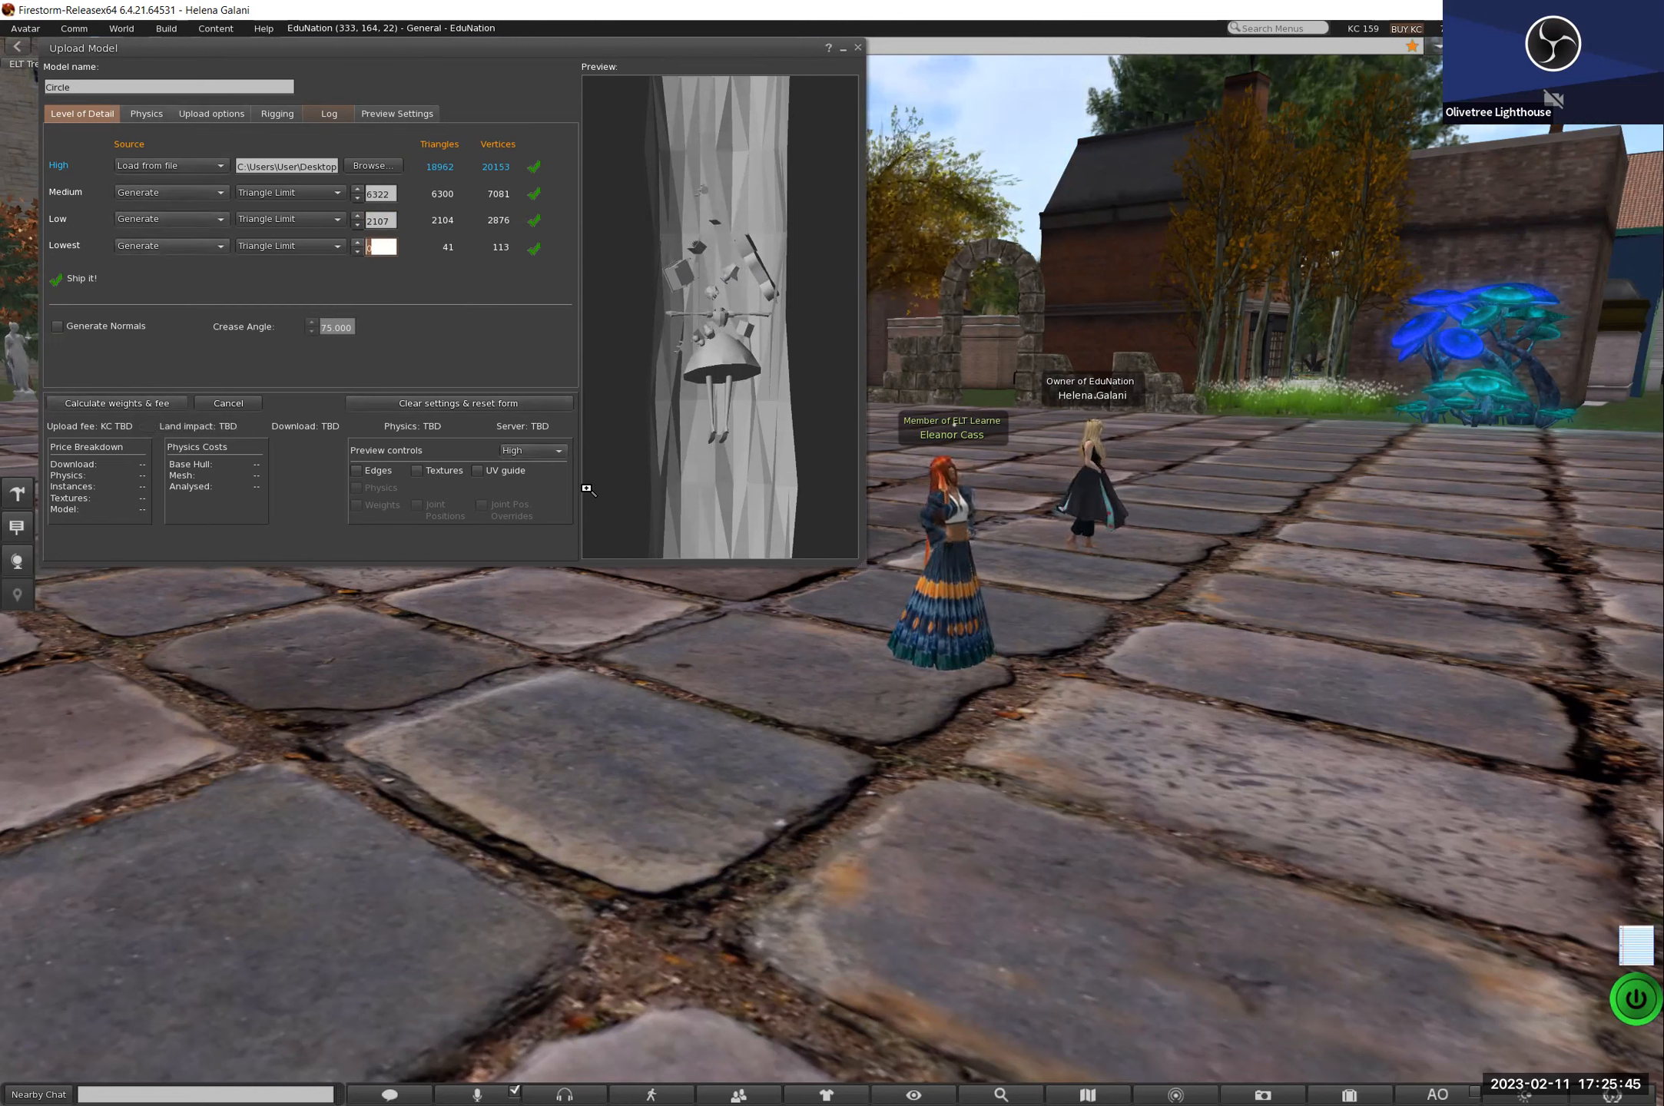
pyautogui.scroll(2, 688, 517)
pyautogui.scroll(-4, 684, 513)
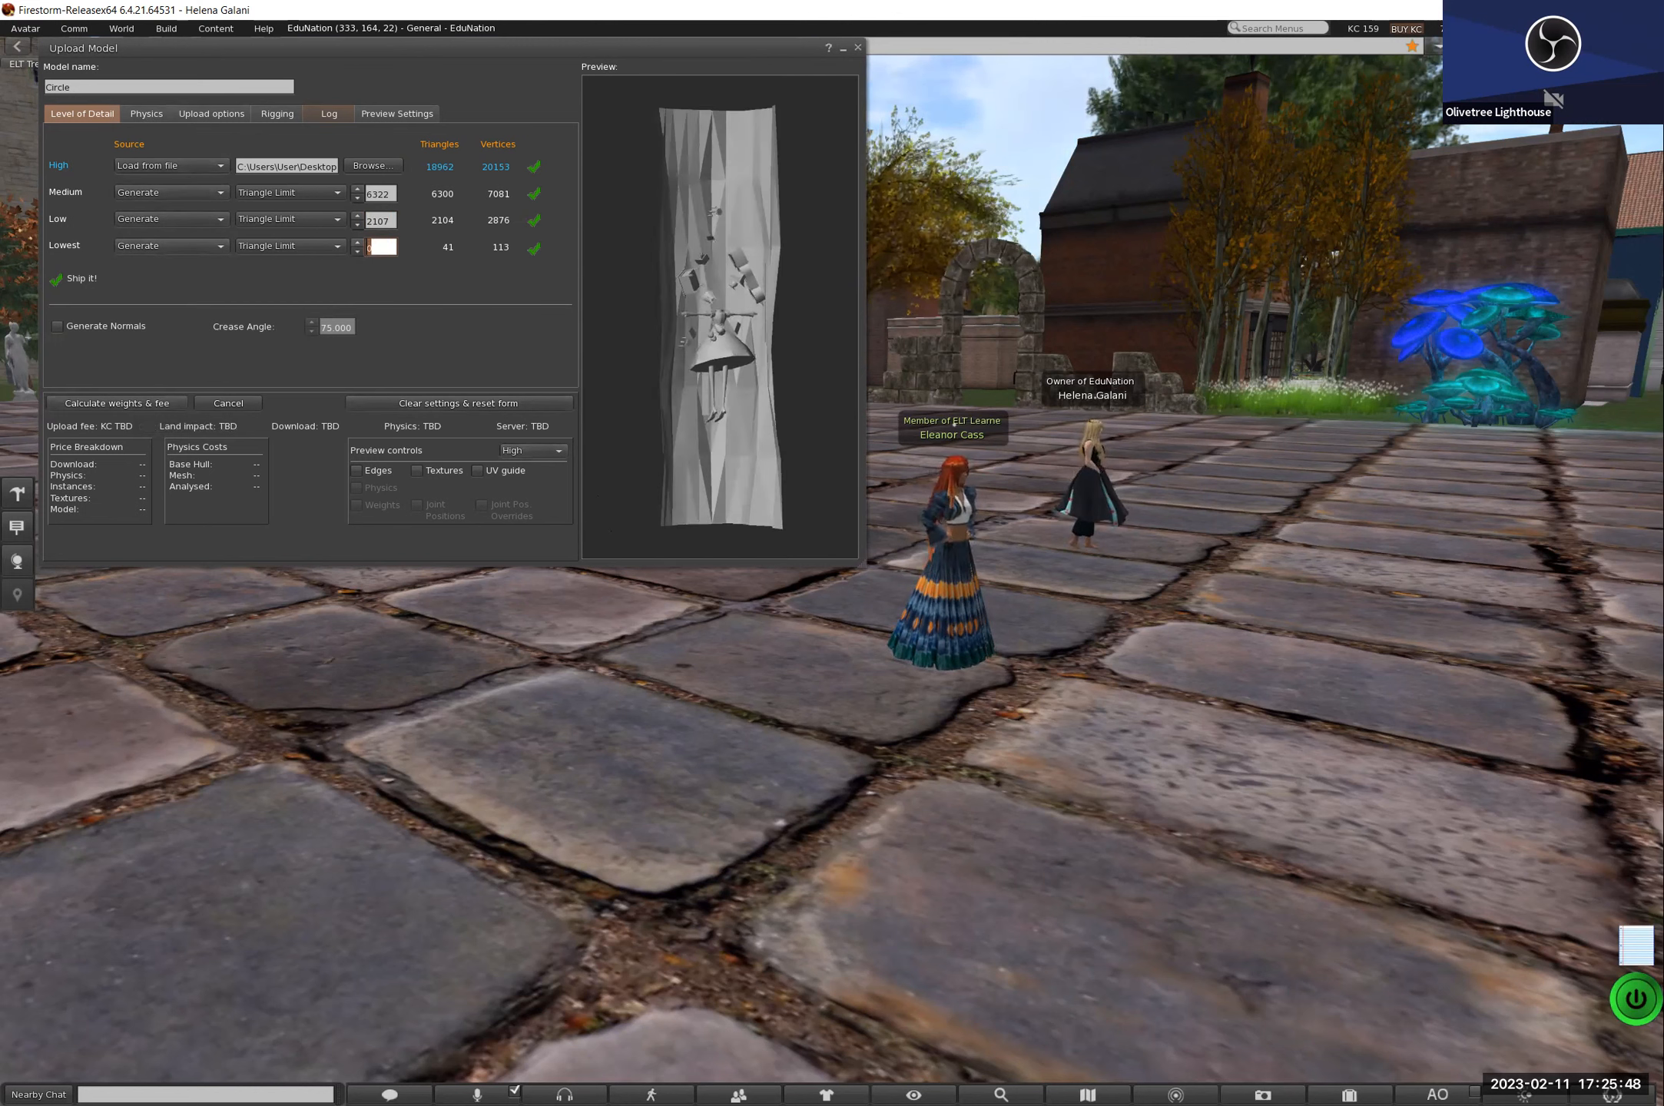
# Step: Preview the model at Medium, Lowest, Low, Medium and then High detail
pyautogui.click(545, 451)
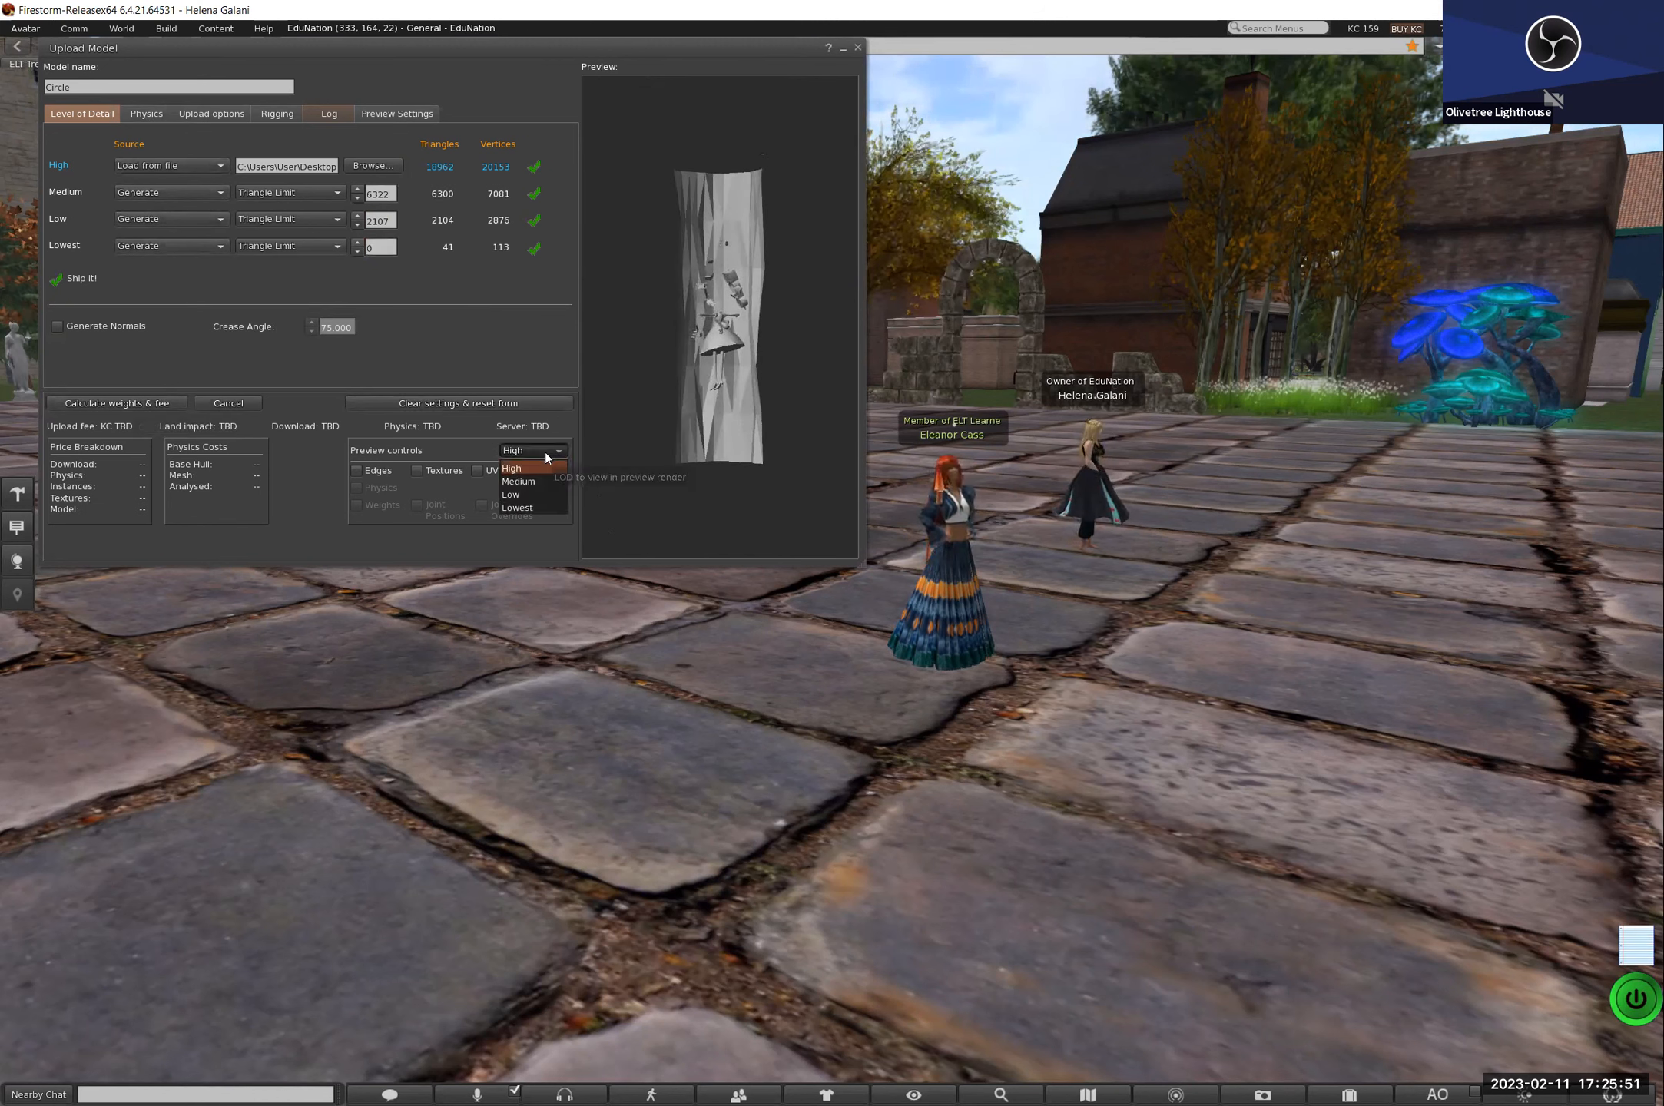
pyautogui.click(534, 479)
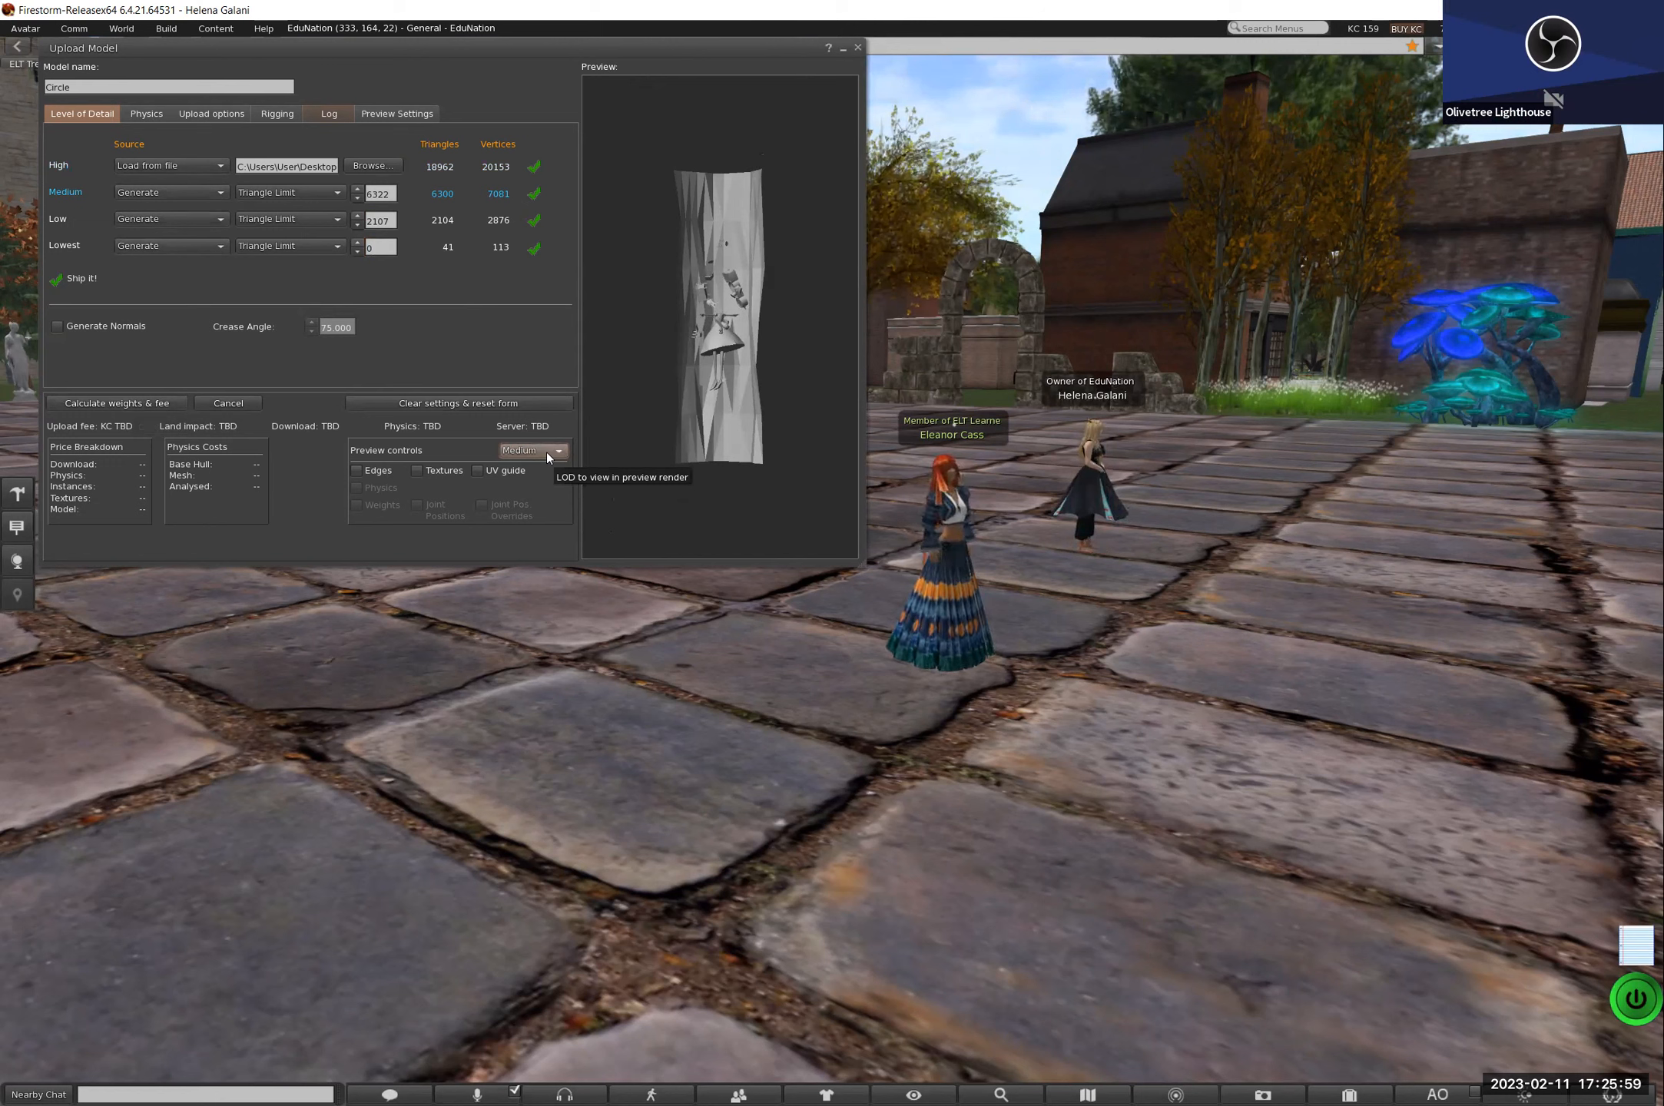
pyautogui.click(546, 451)
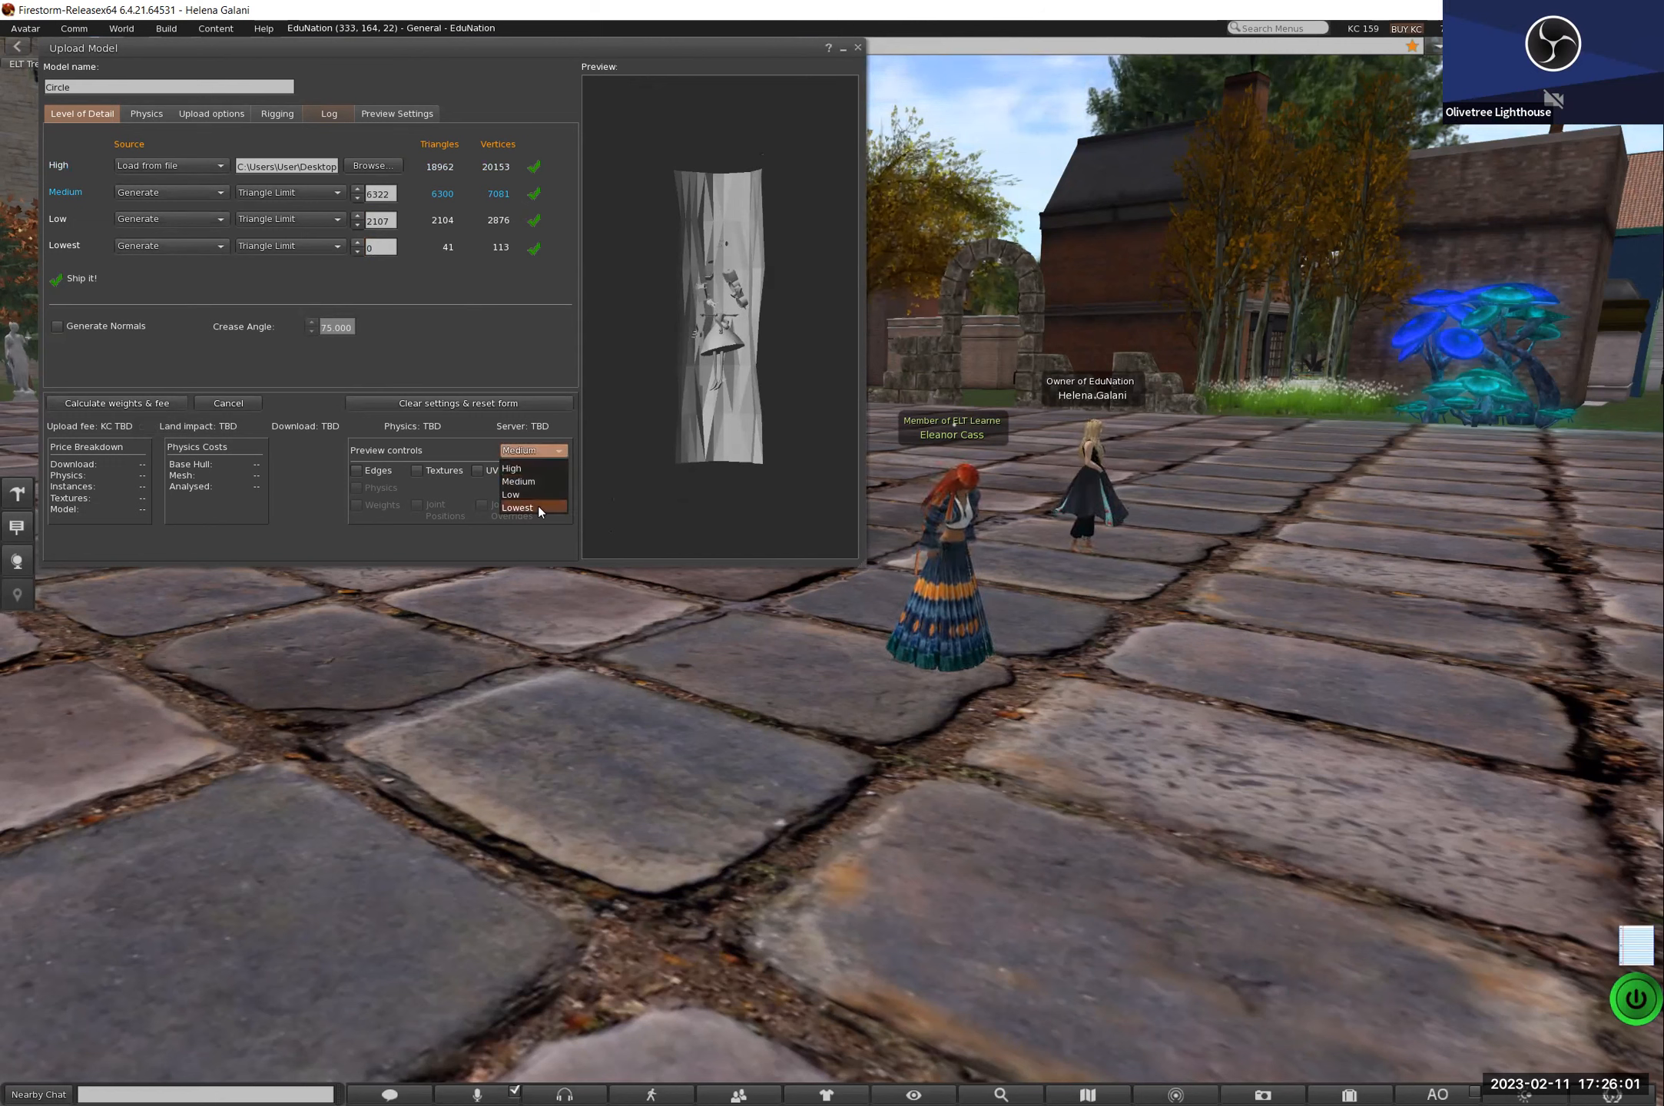
pyautogui.click(538, 506)
pyautogui.click(540, 453)
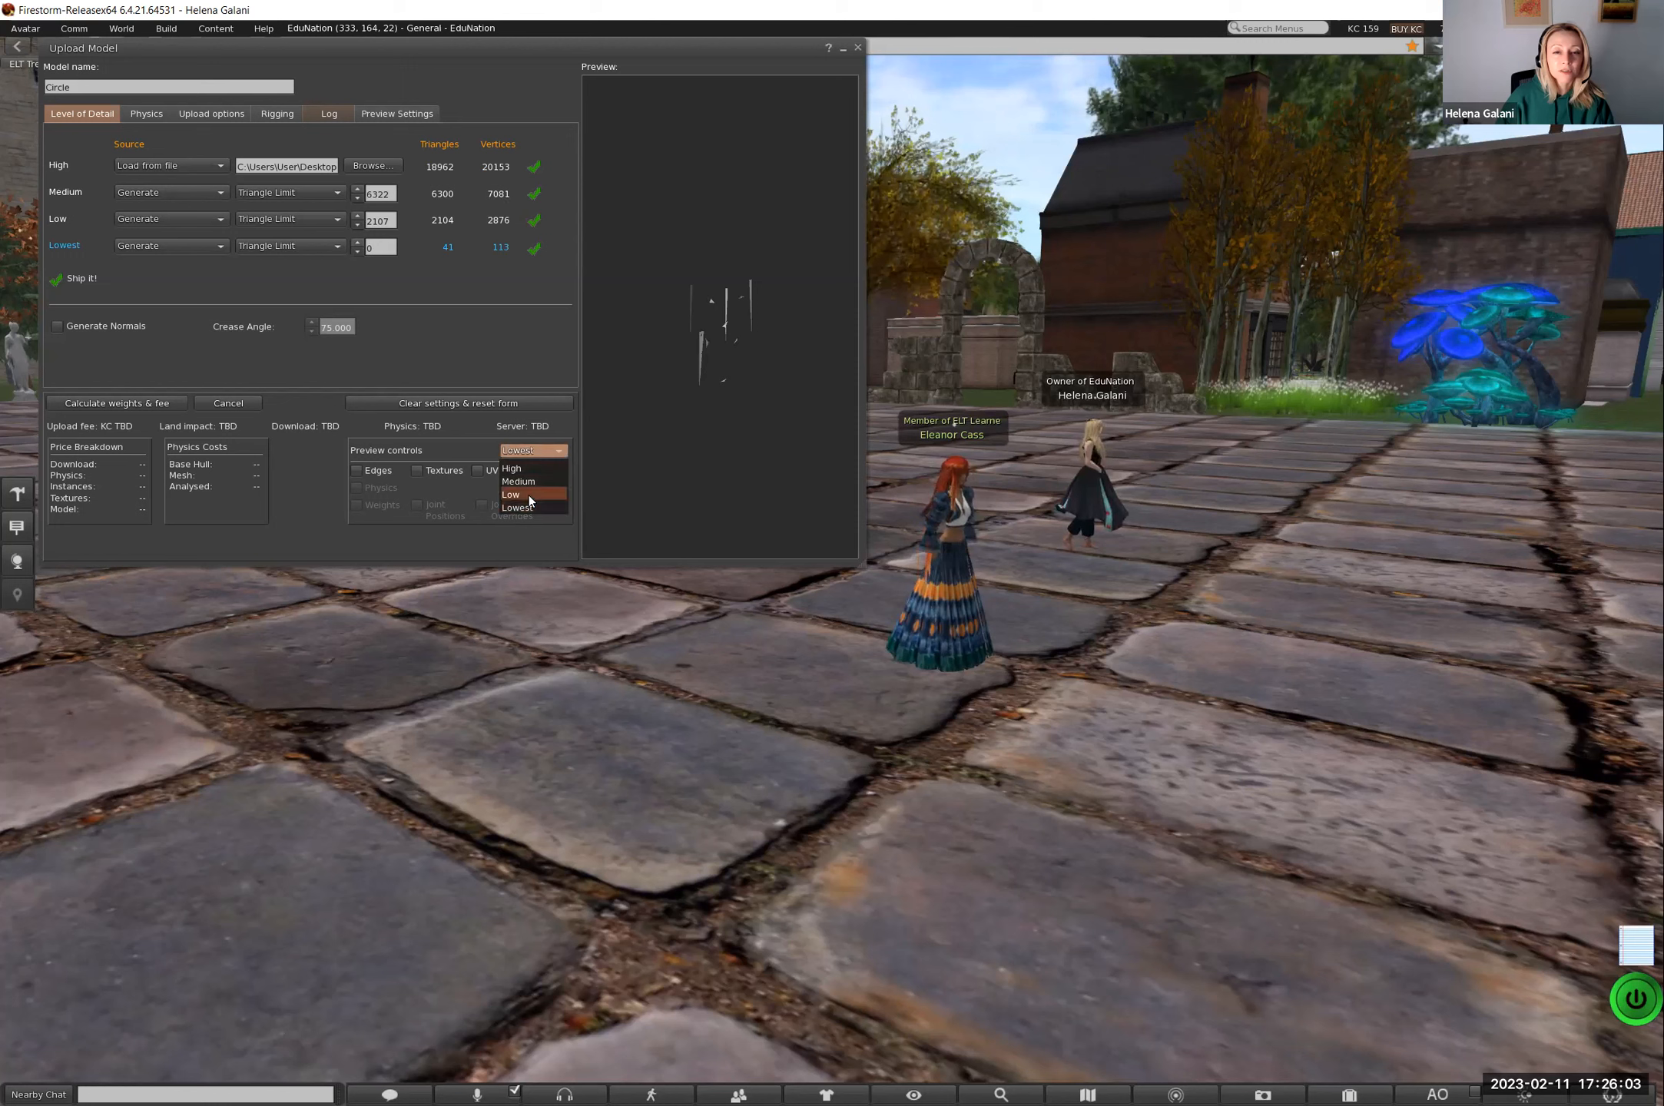
pyautogui.click(530, 494)
pyautogui.click(539, 447)
pyautogui.click(529, 480)
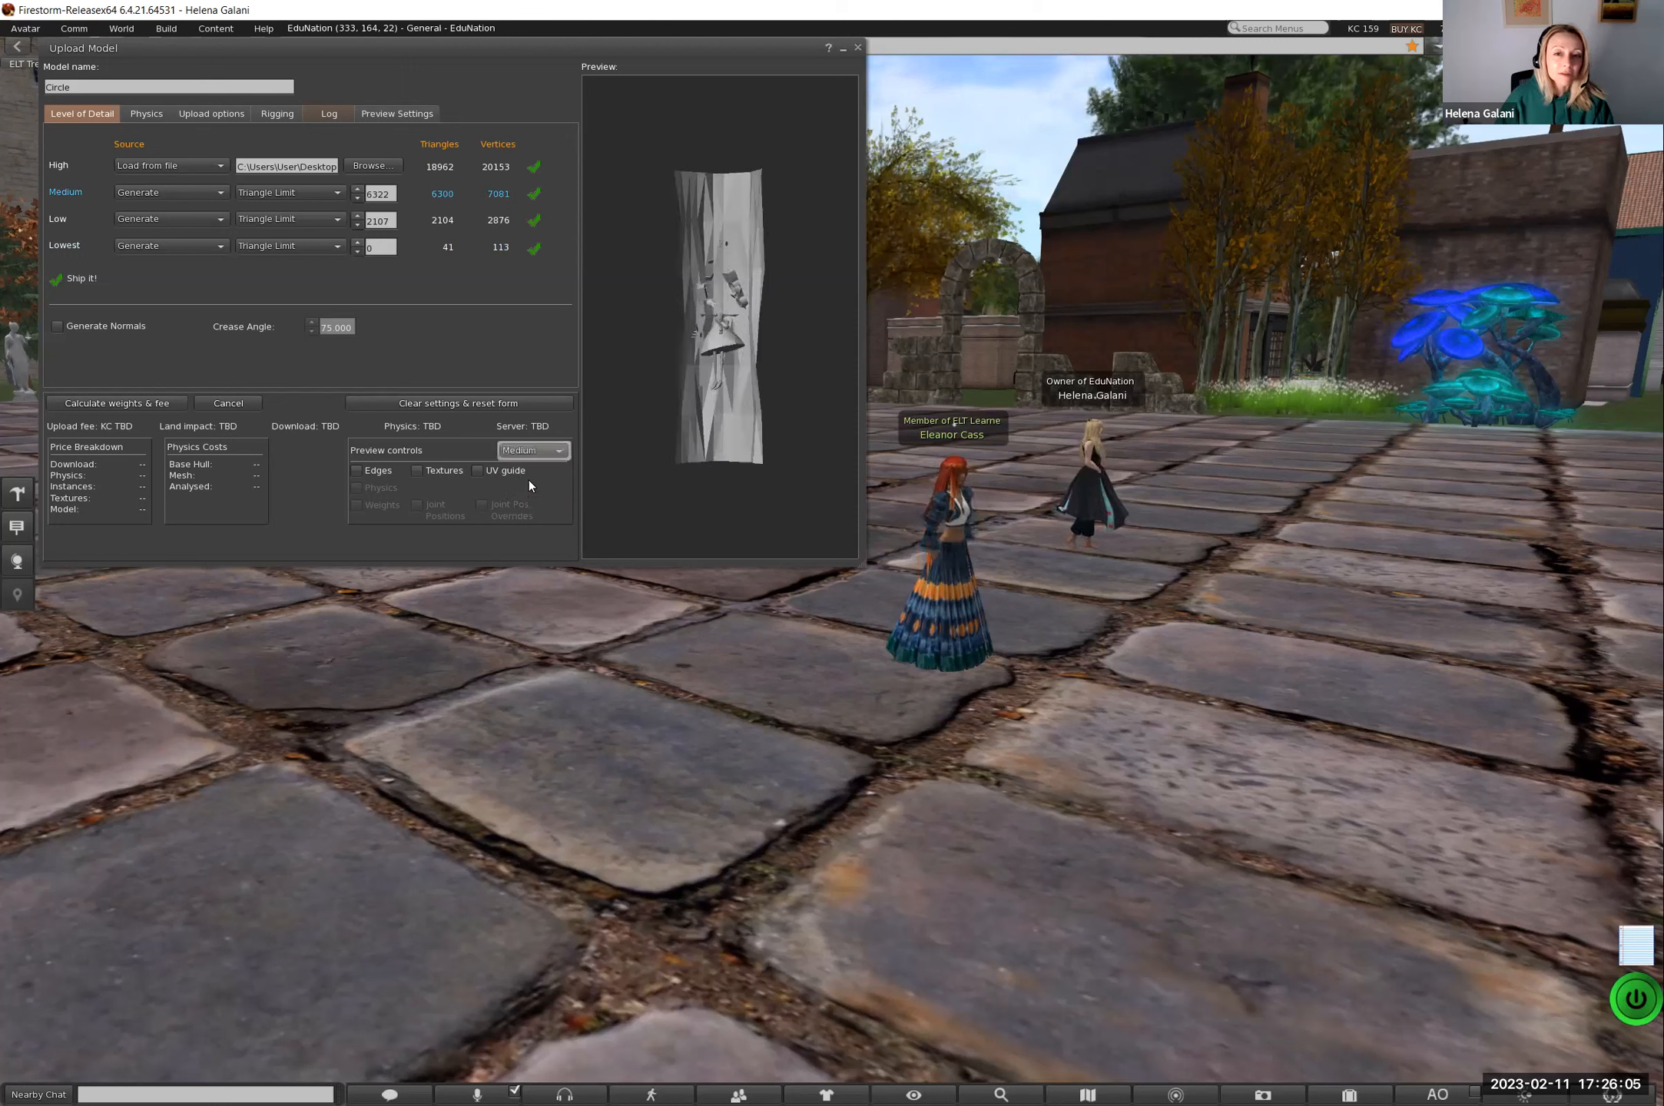
pyautogui.click(533, 454)
pyautogui.click(530, 466)
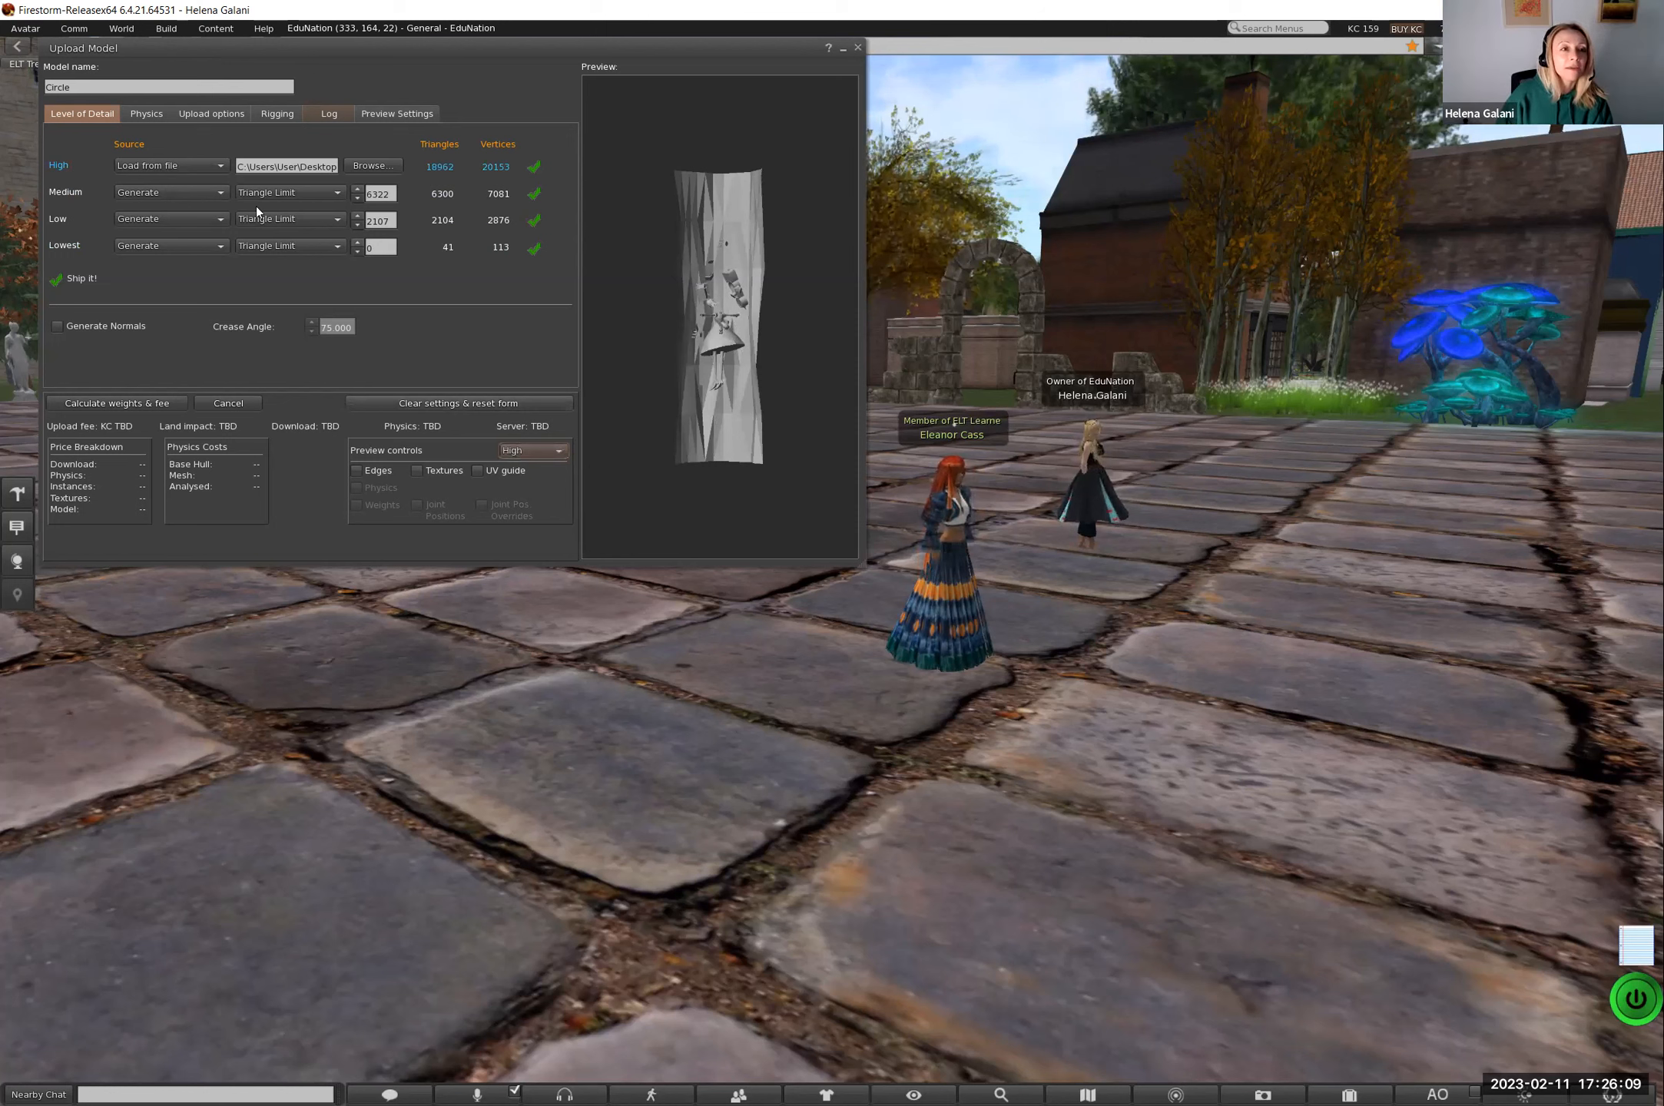
# Step: Preview Medium and Low again, settle on High, then show the Physics settings
pyautogui.click(143, 114)
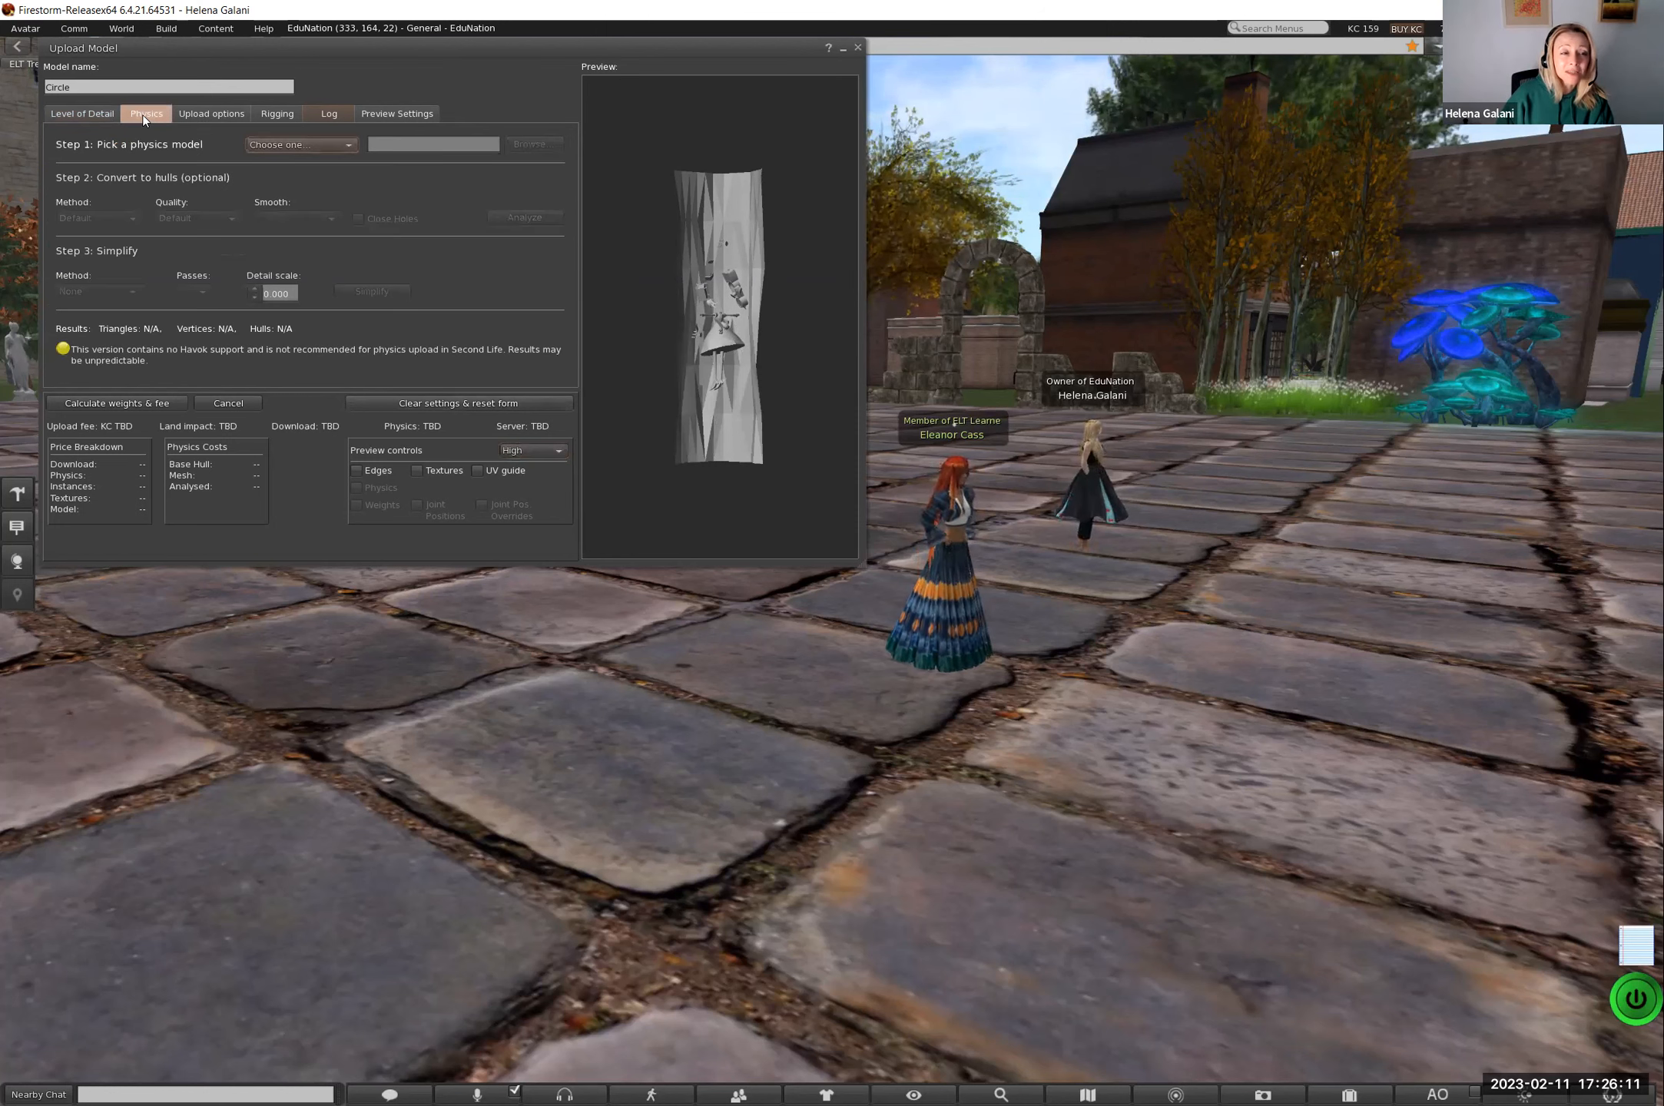
pyautogui.click(78, 114)
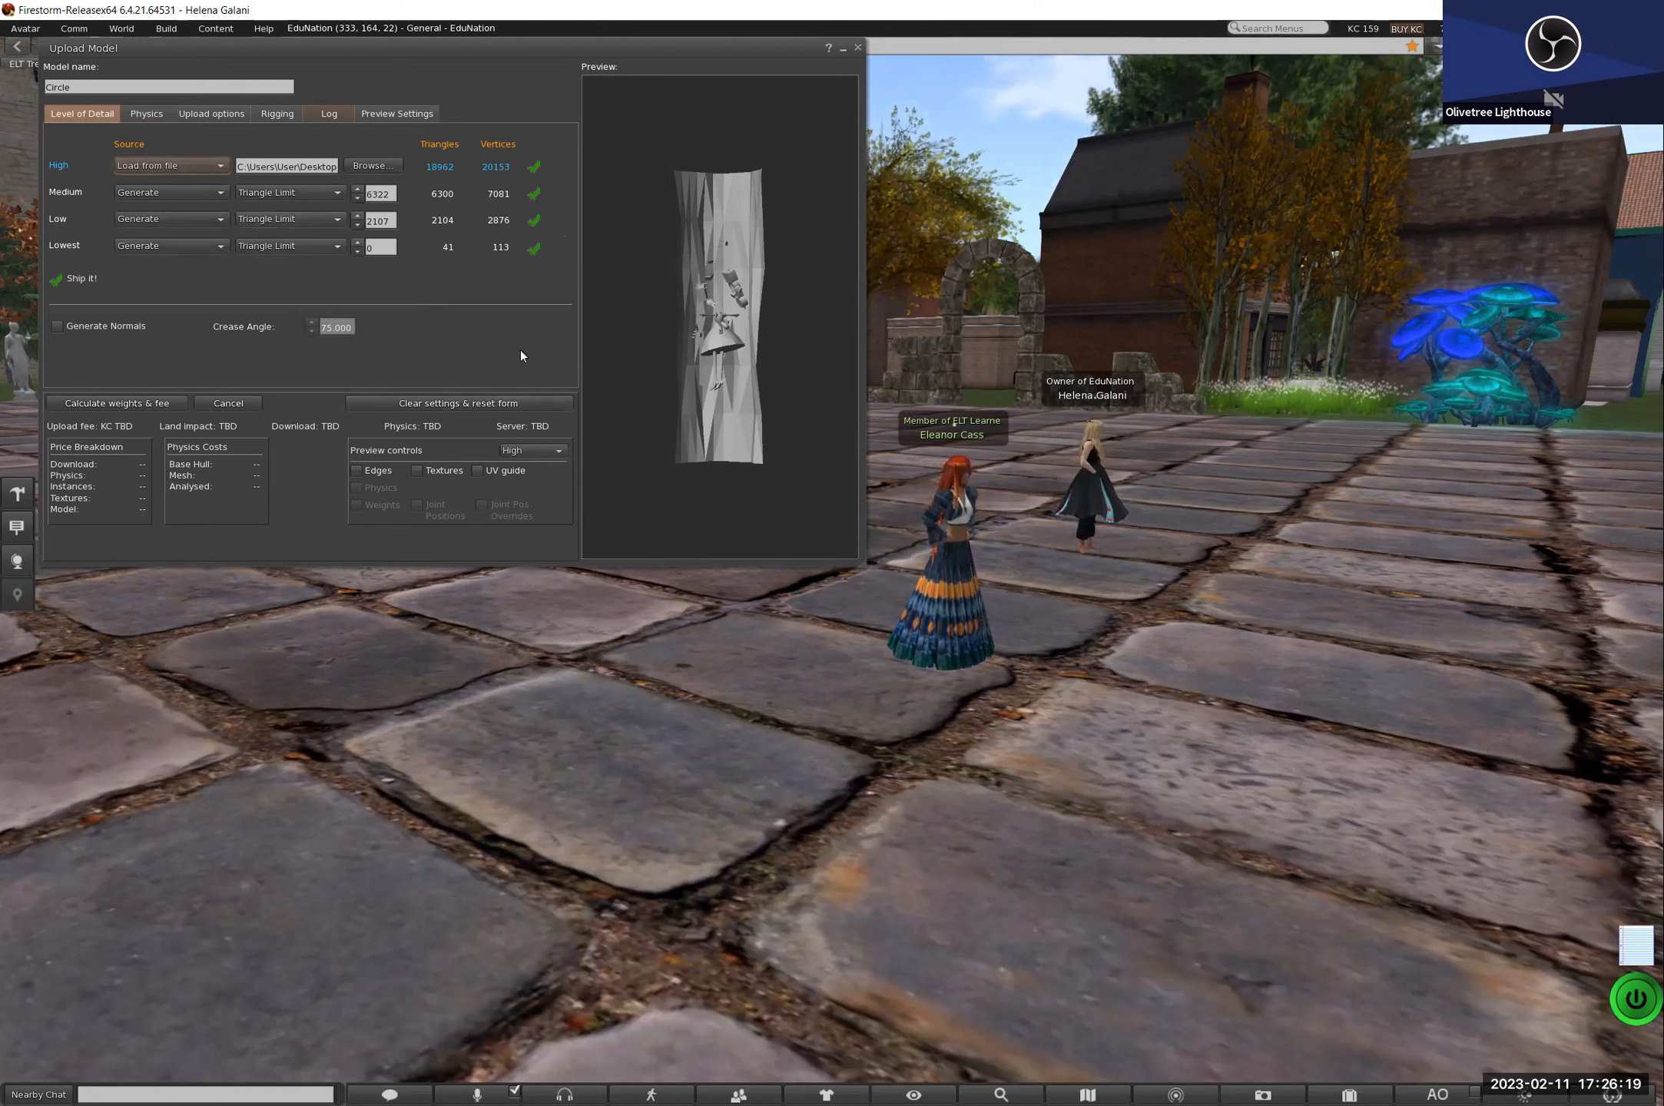
pyautogui.click(540, 453)
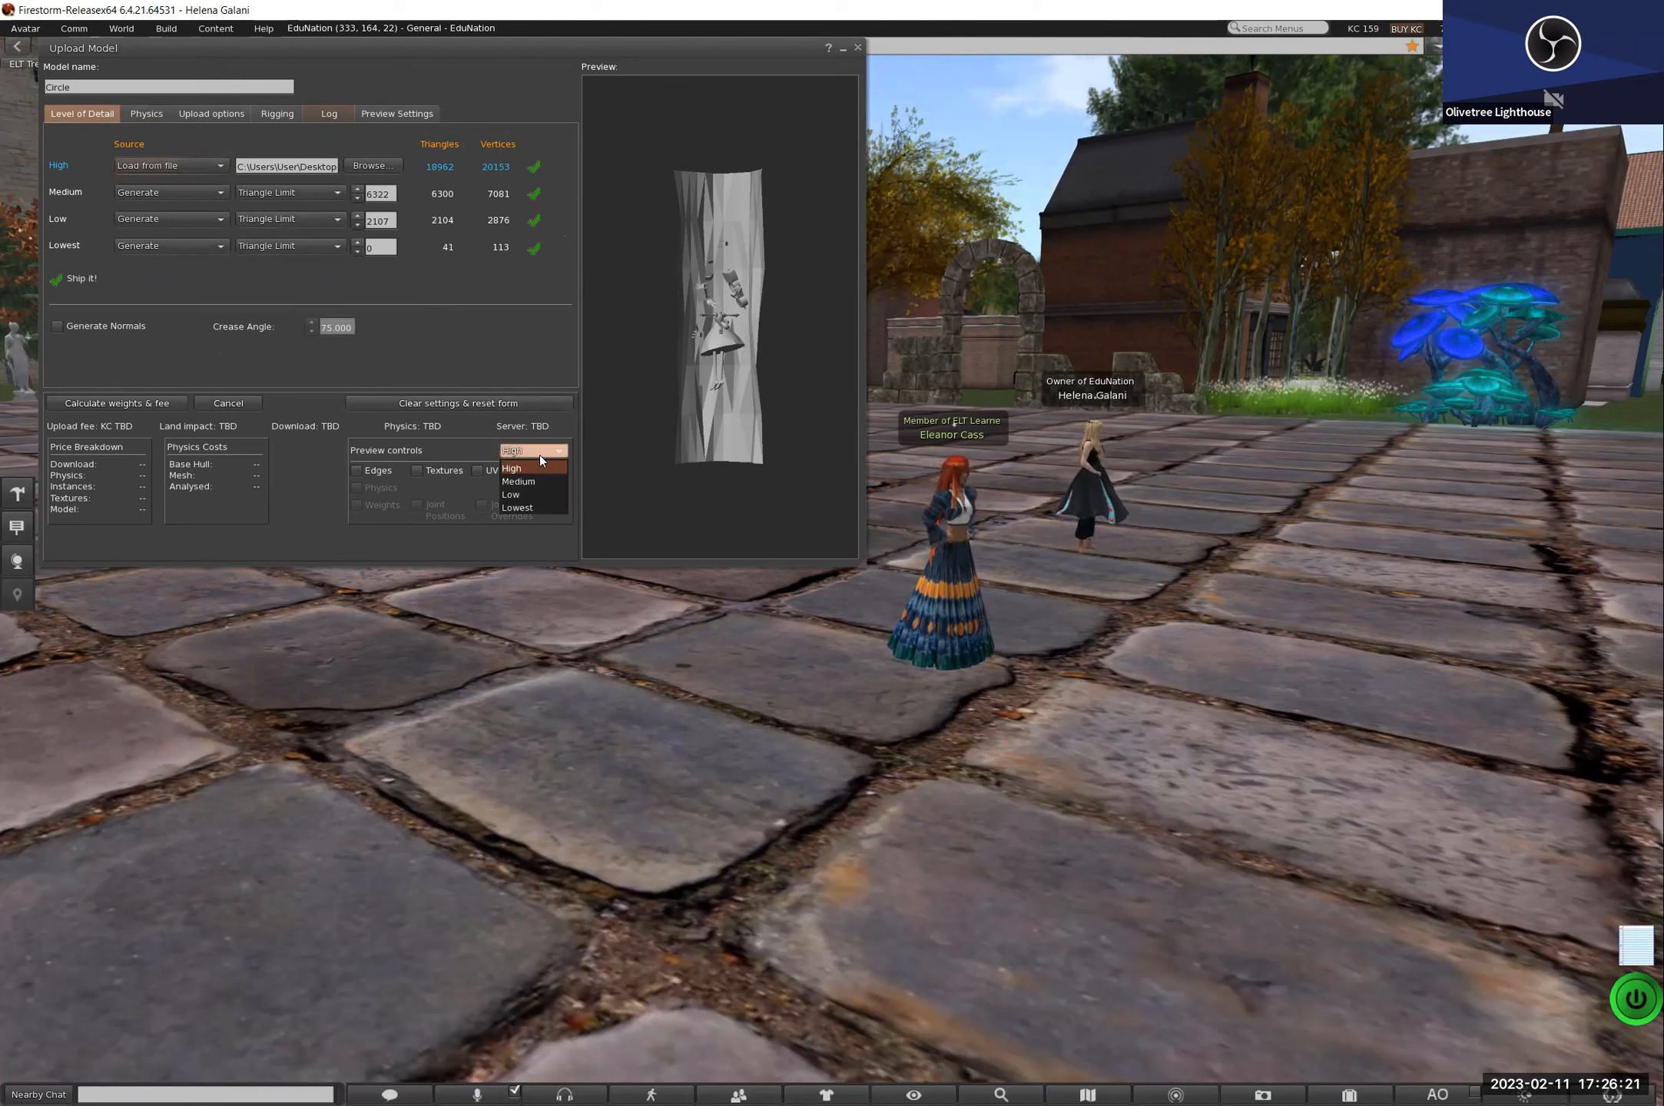
pyautogui.click(530, 482)
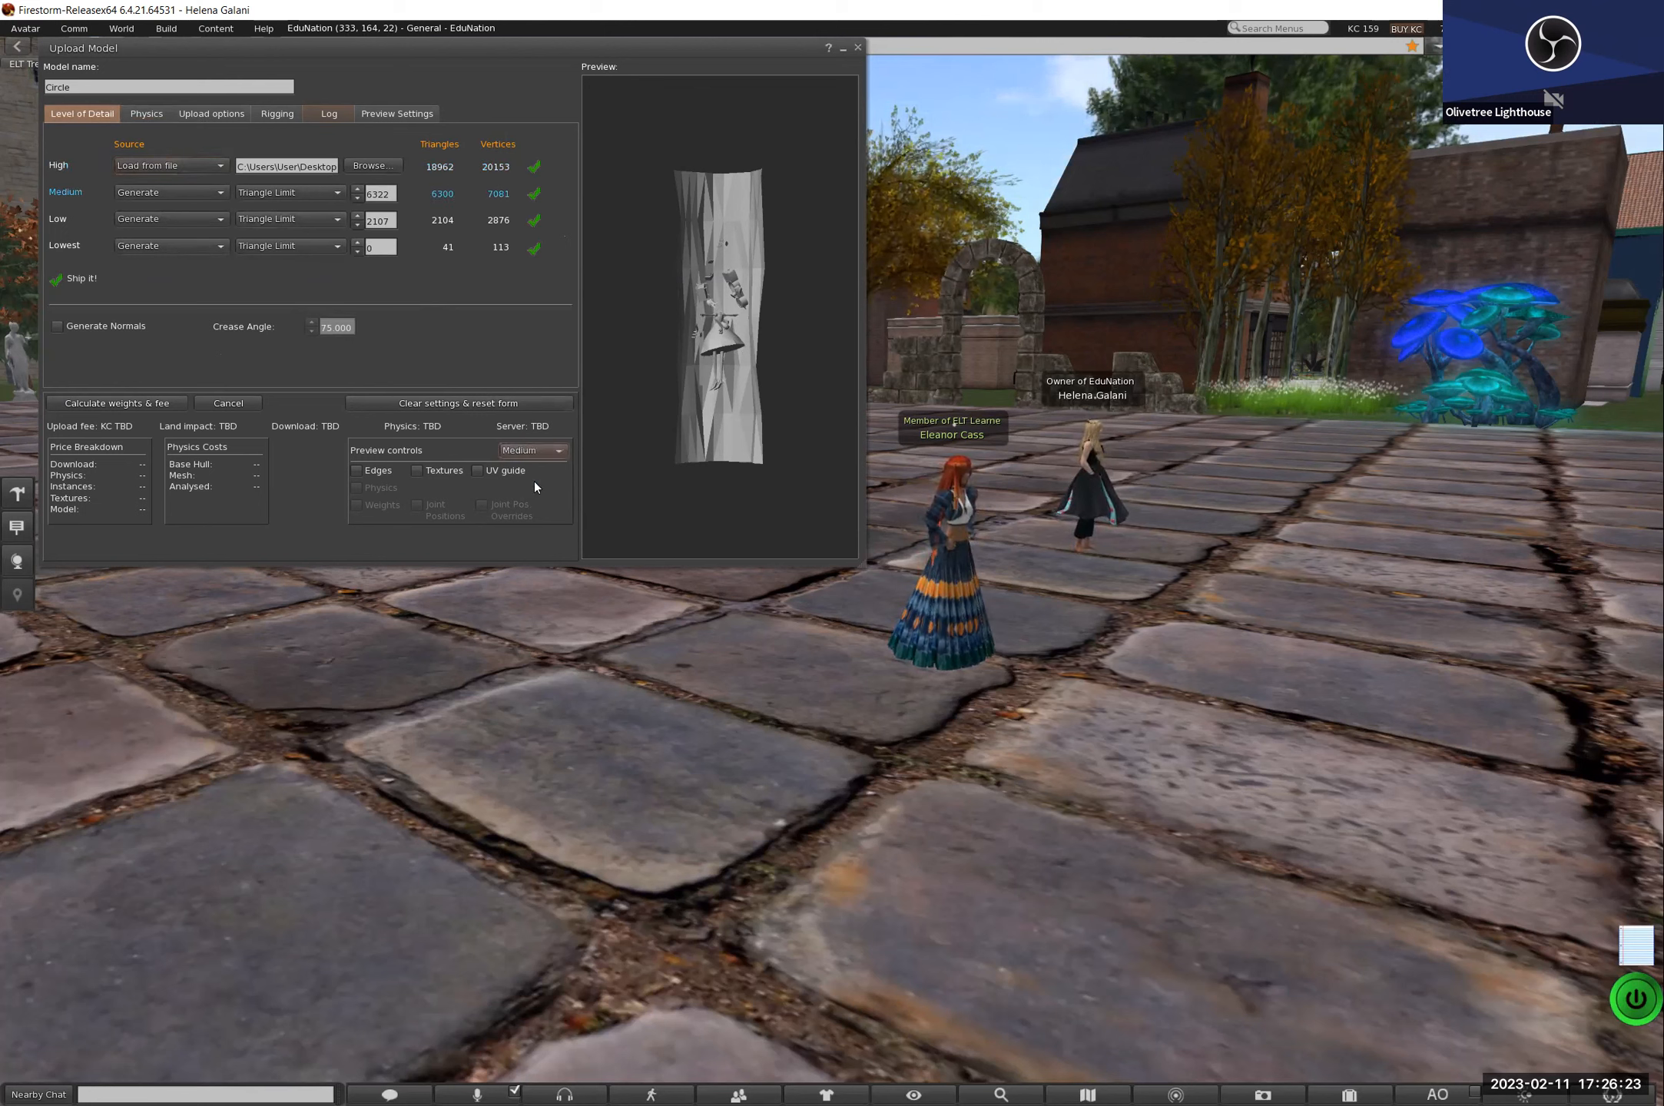
pyautogui.click(535, 451)
pyautogui.click(536, 496)
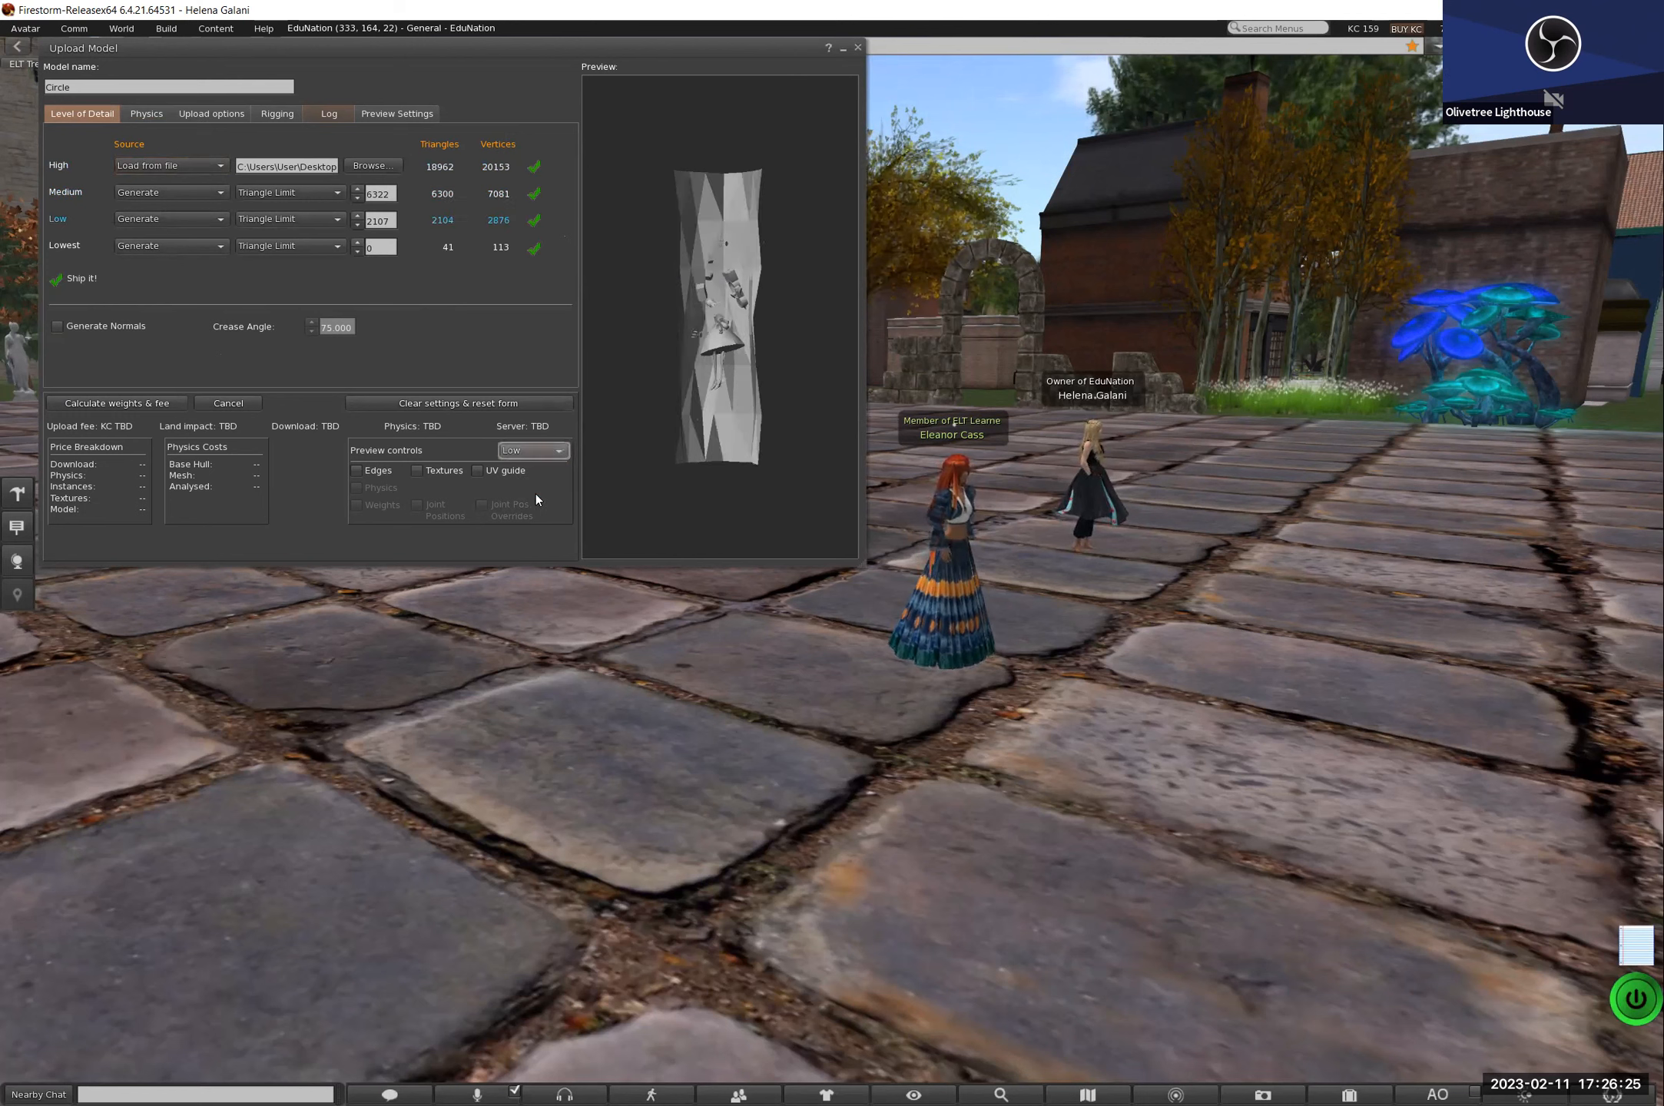
pyautogui.click(539, 449)
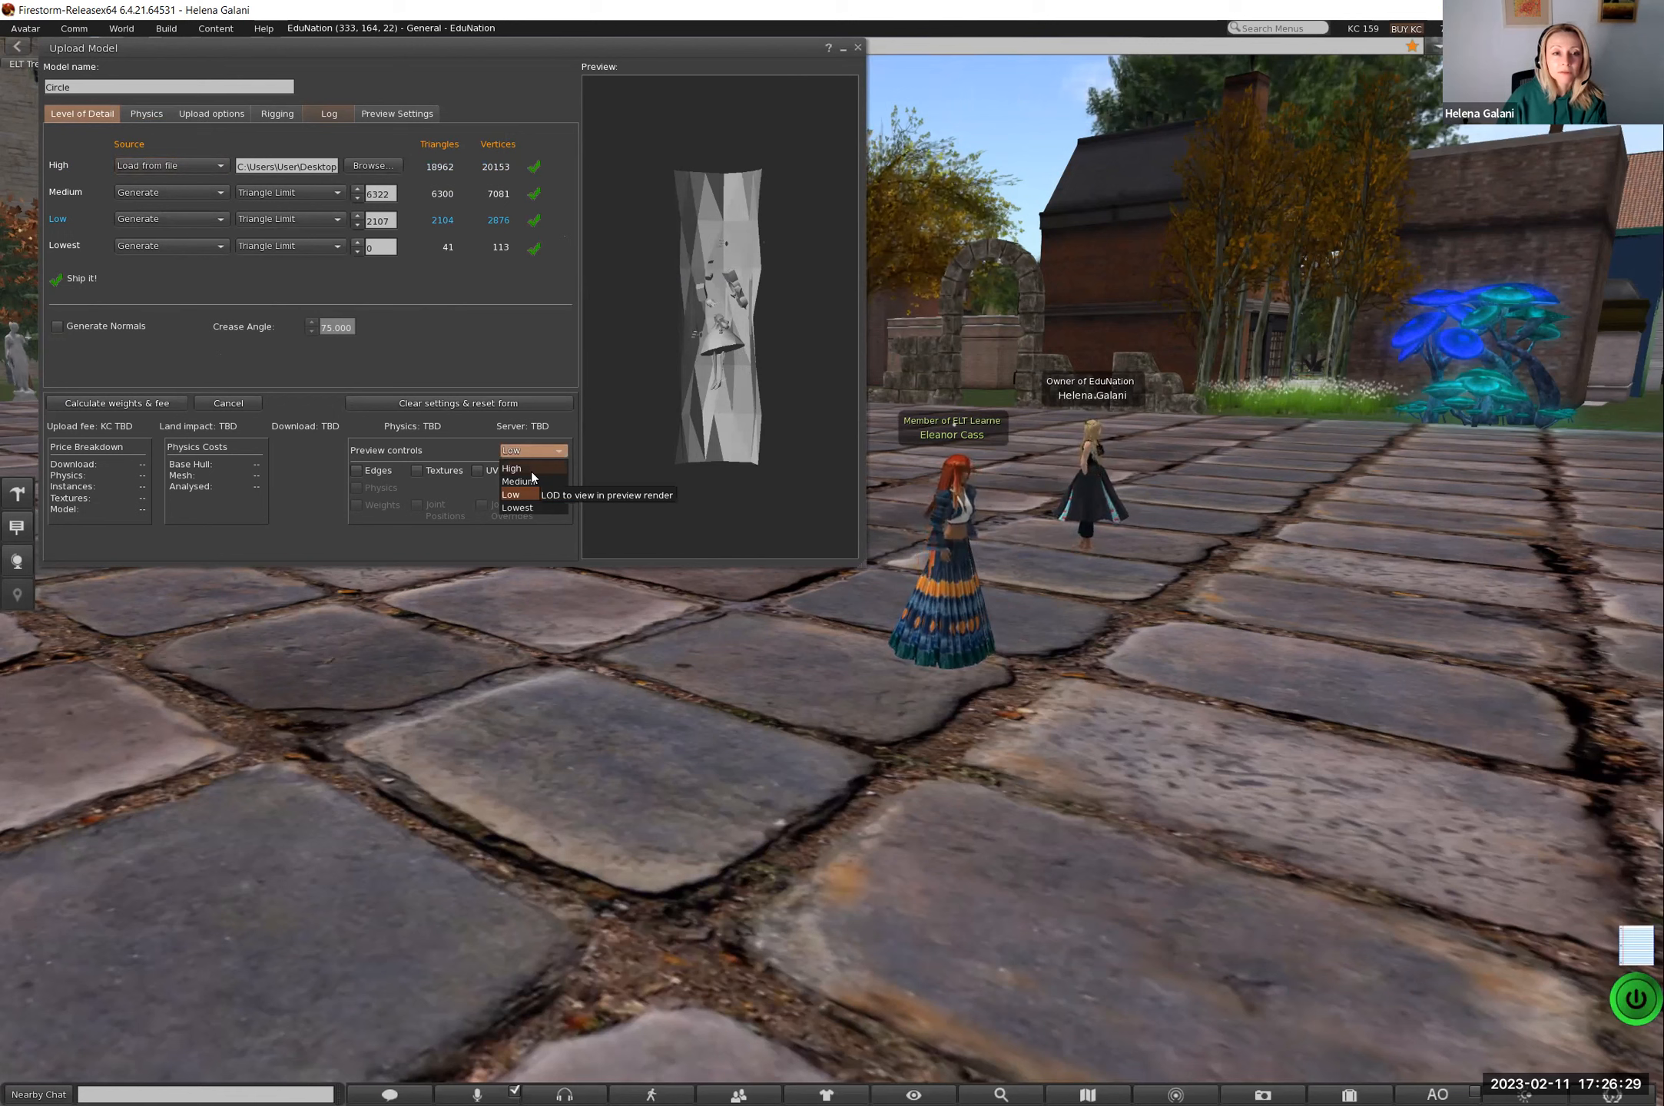
pyautogui.click(531, 471)
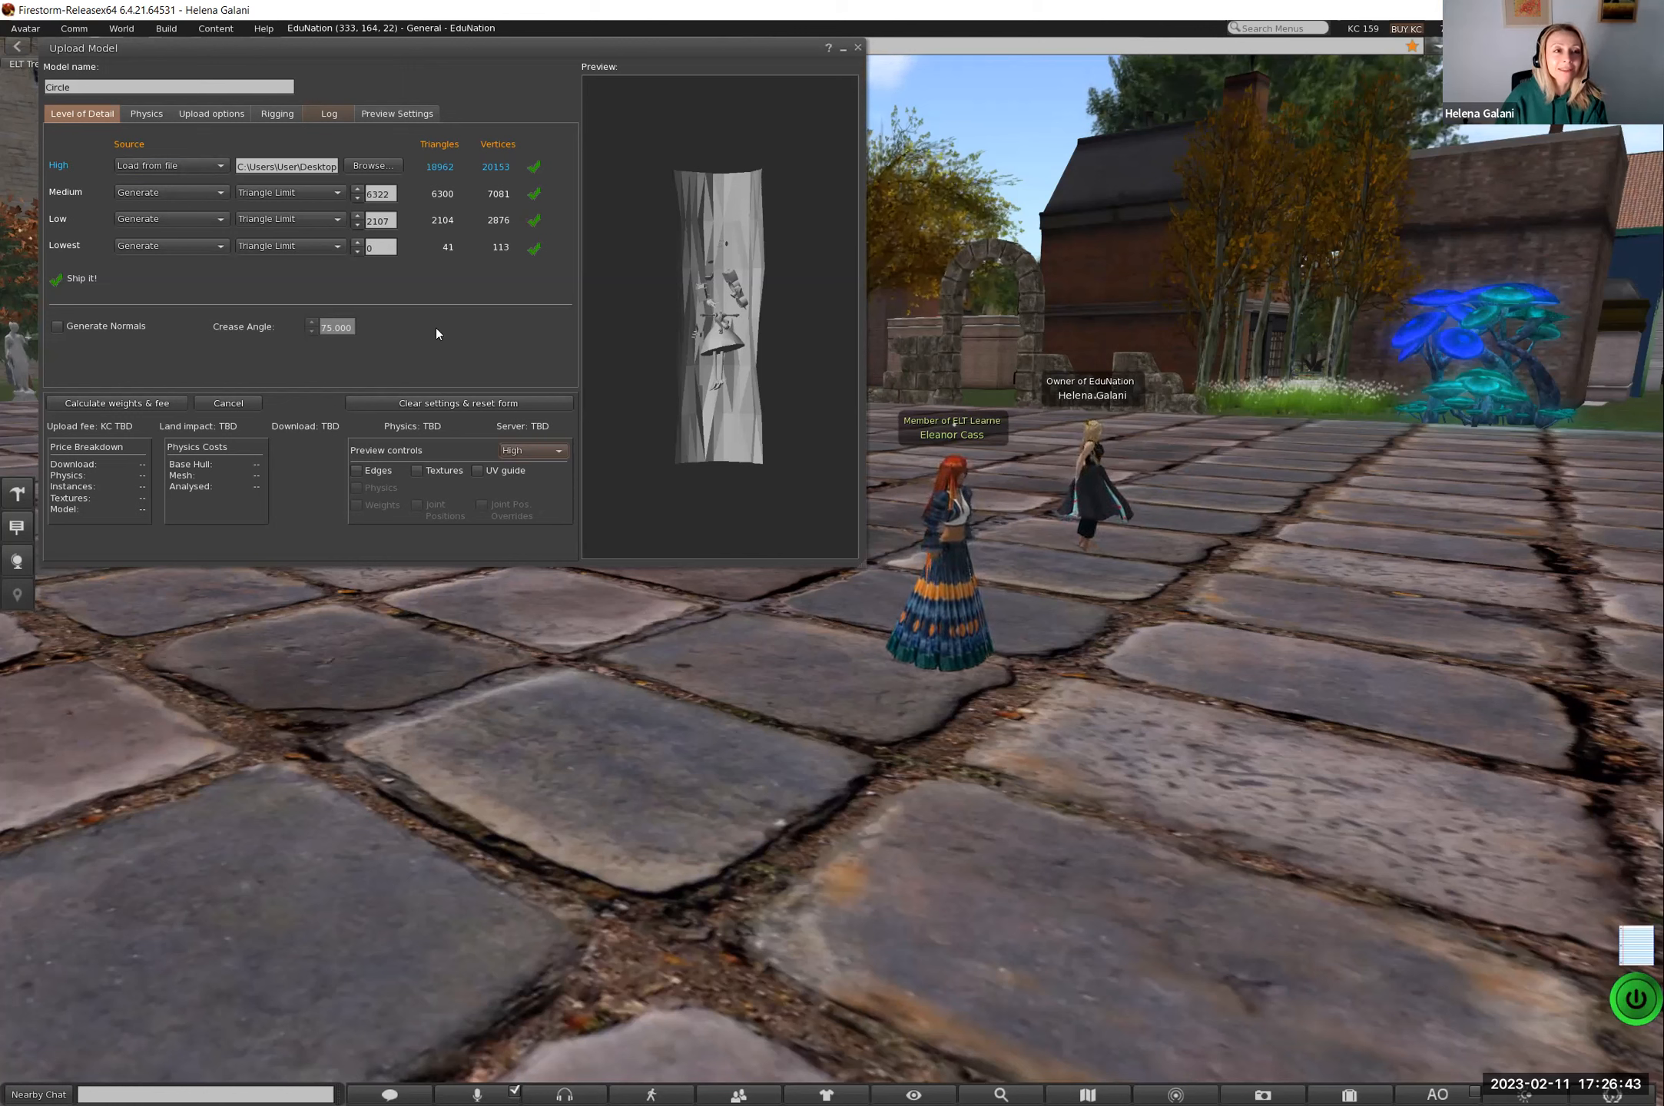
pyautogui.click(144, 113)
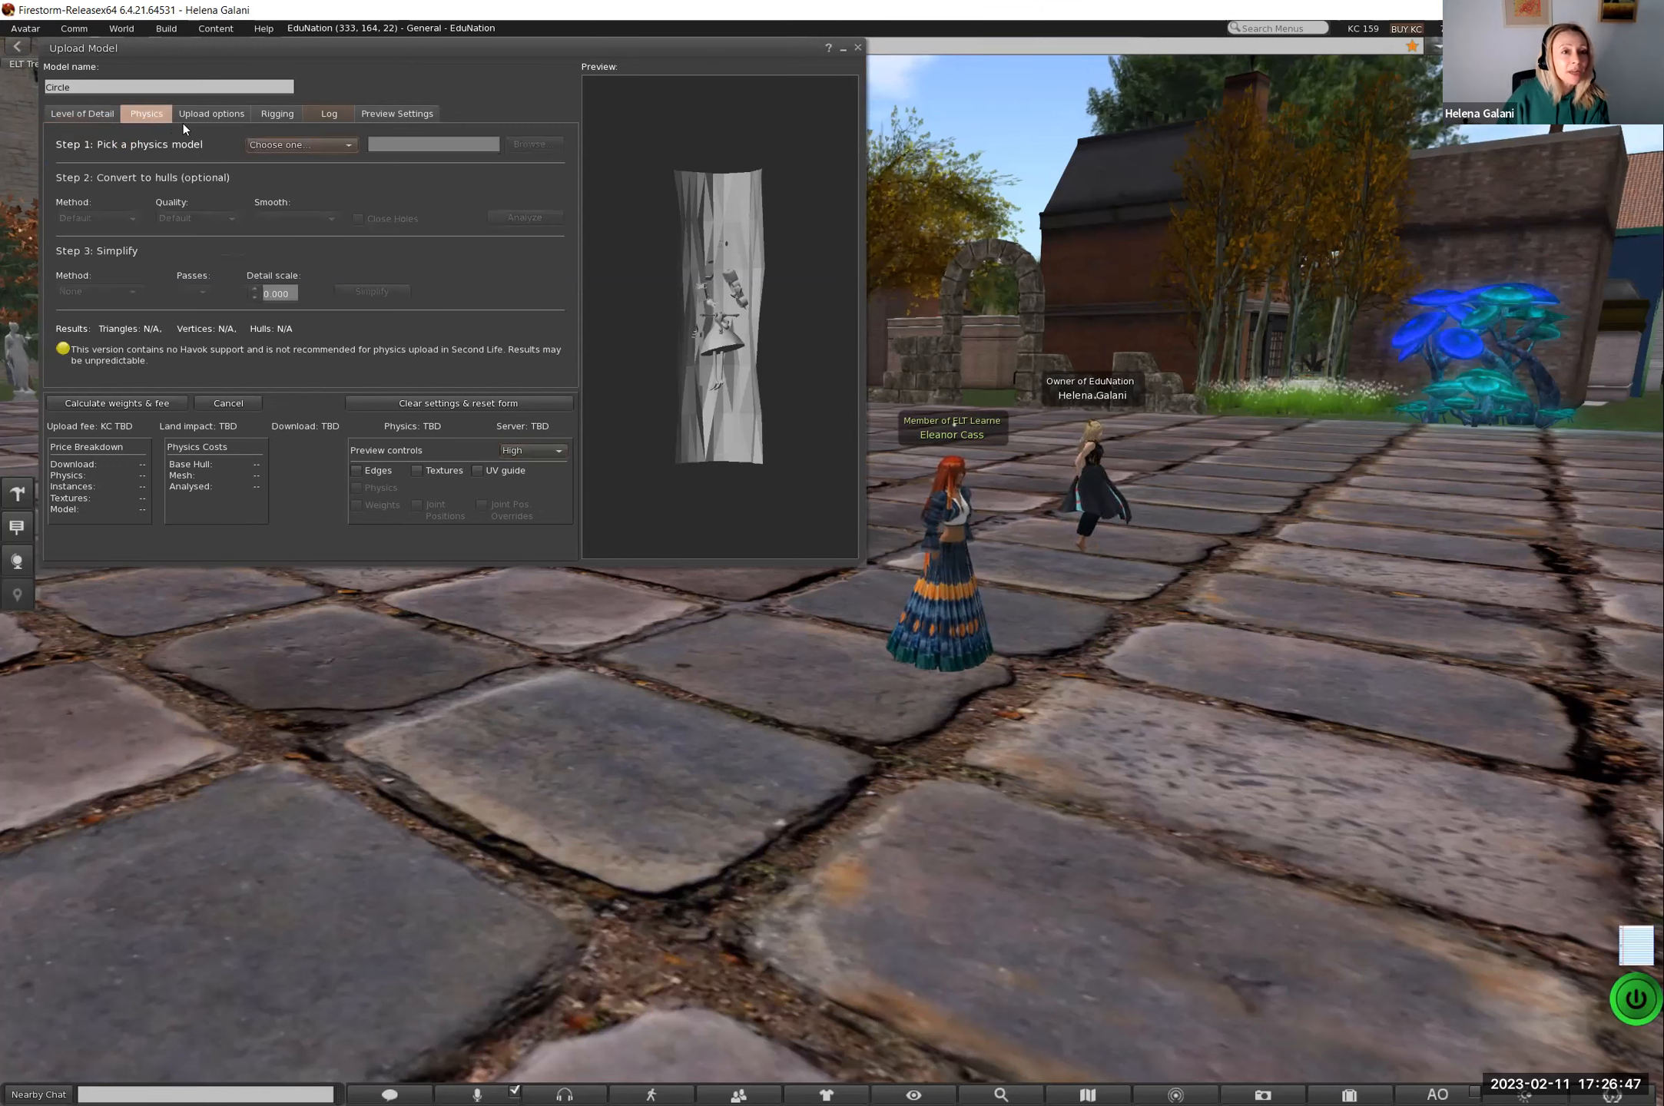
# Step: Compare High, Lowest and Low as the source of the physics model
pyautogui.click(272, 146)
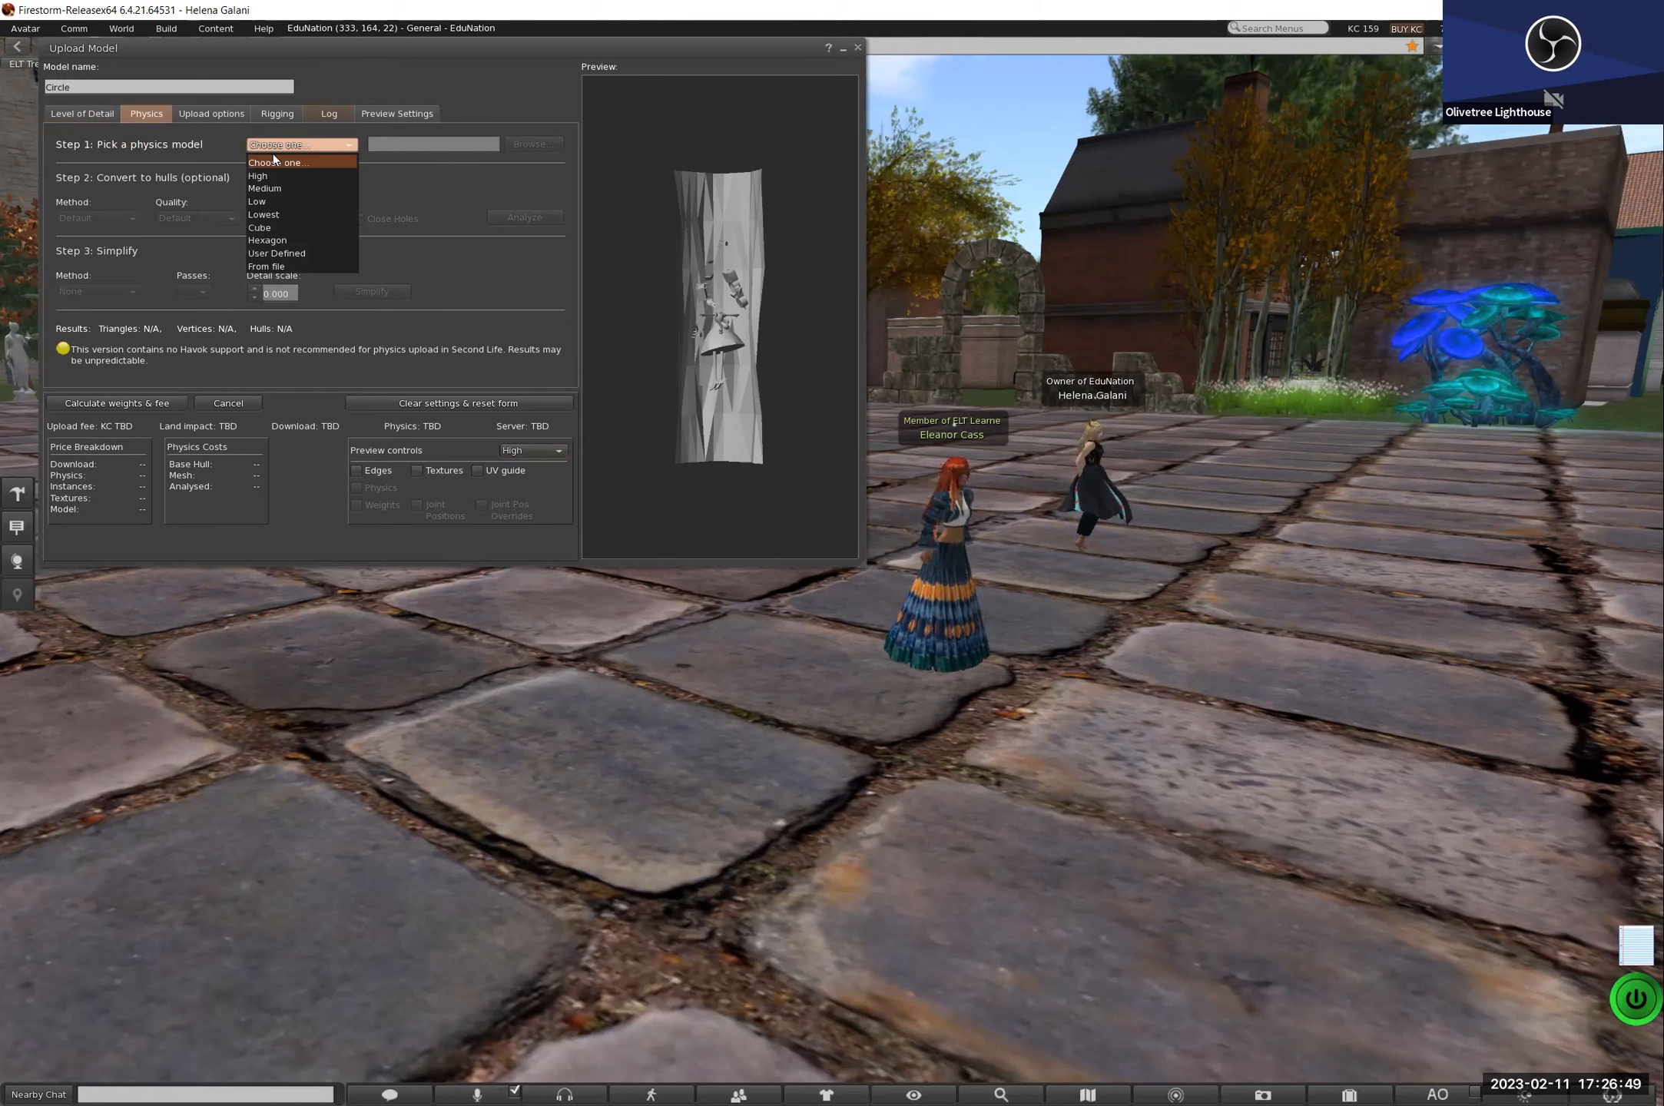
pyautogui.click(273, 174)
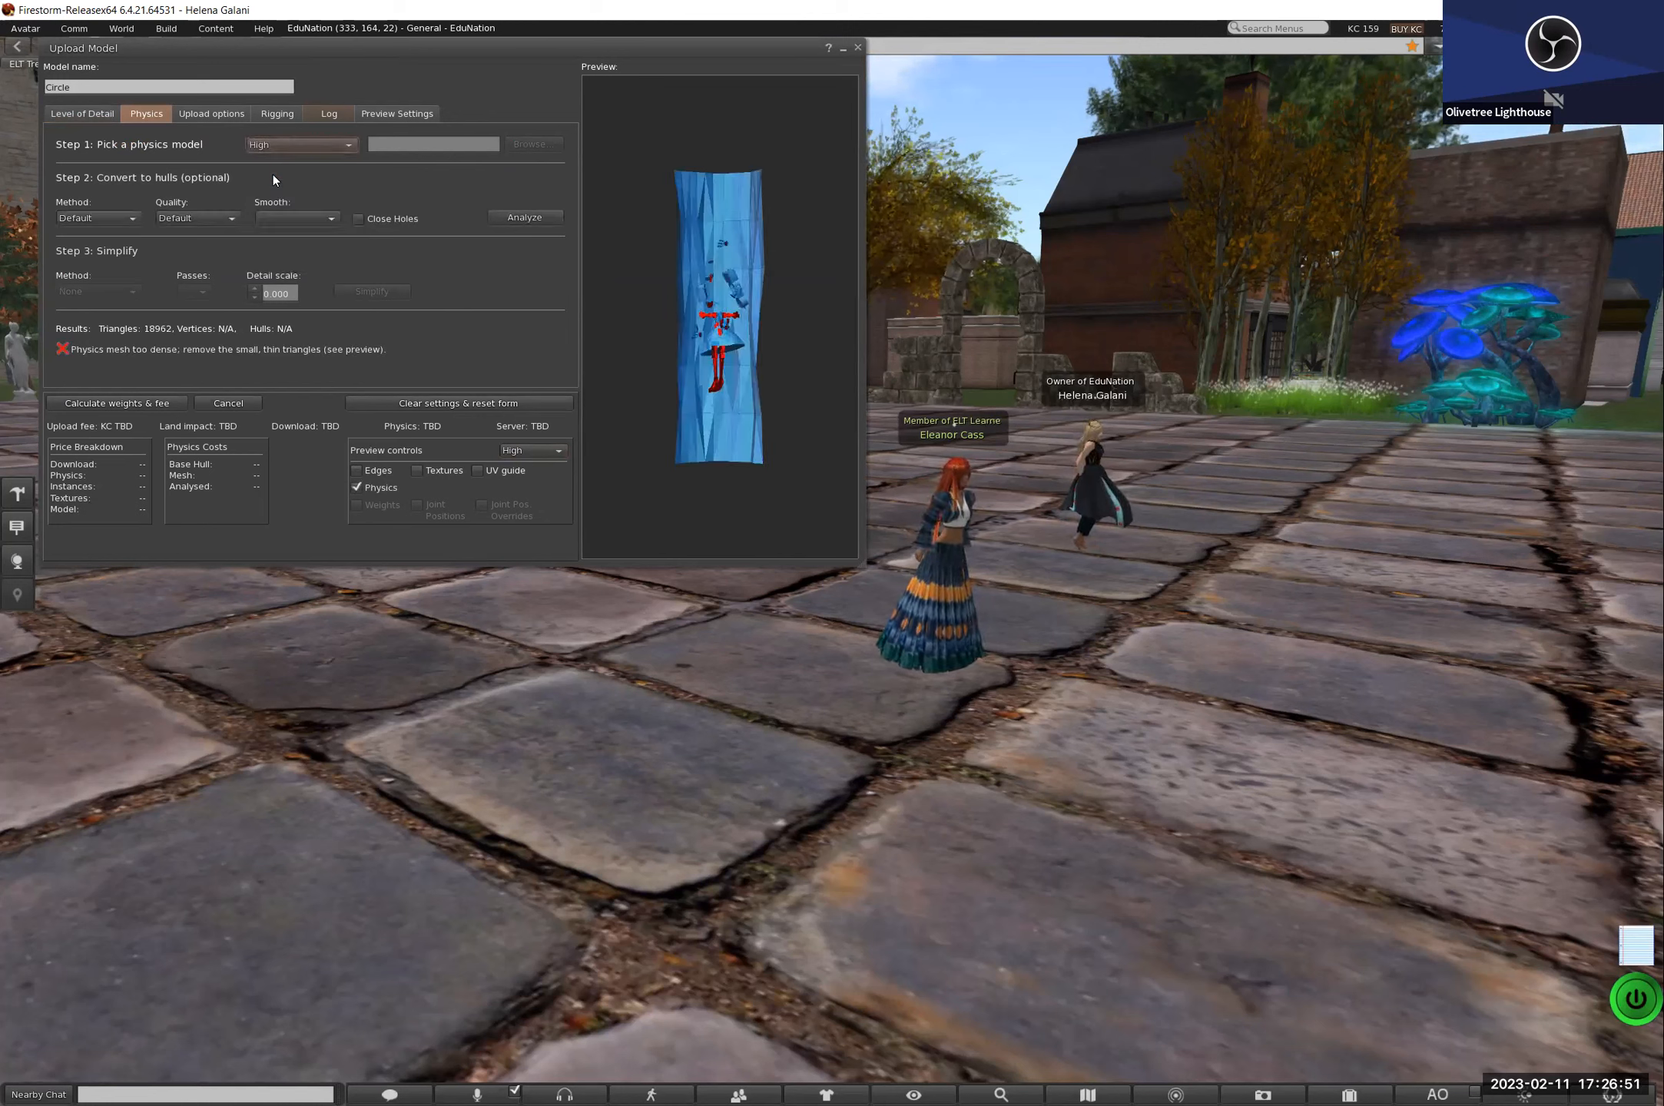
pyautogui.click(288, 146)
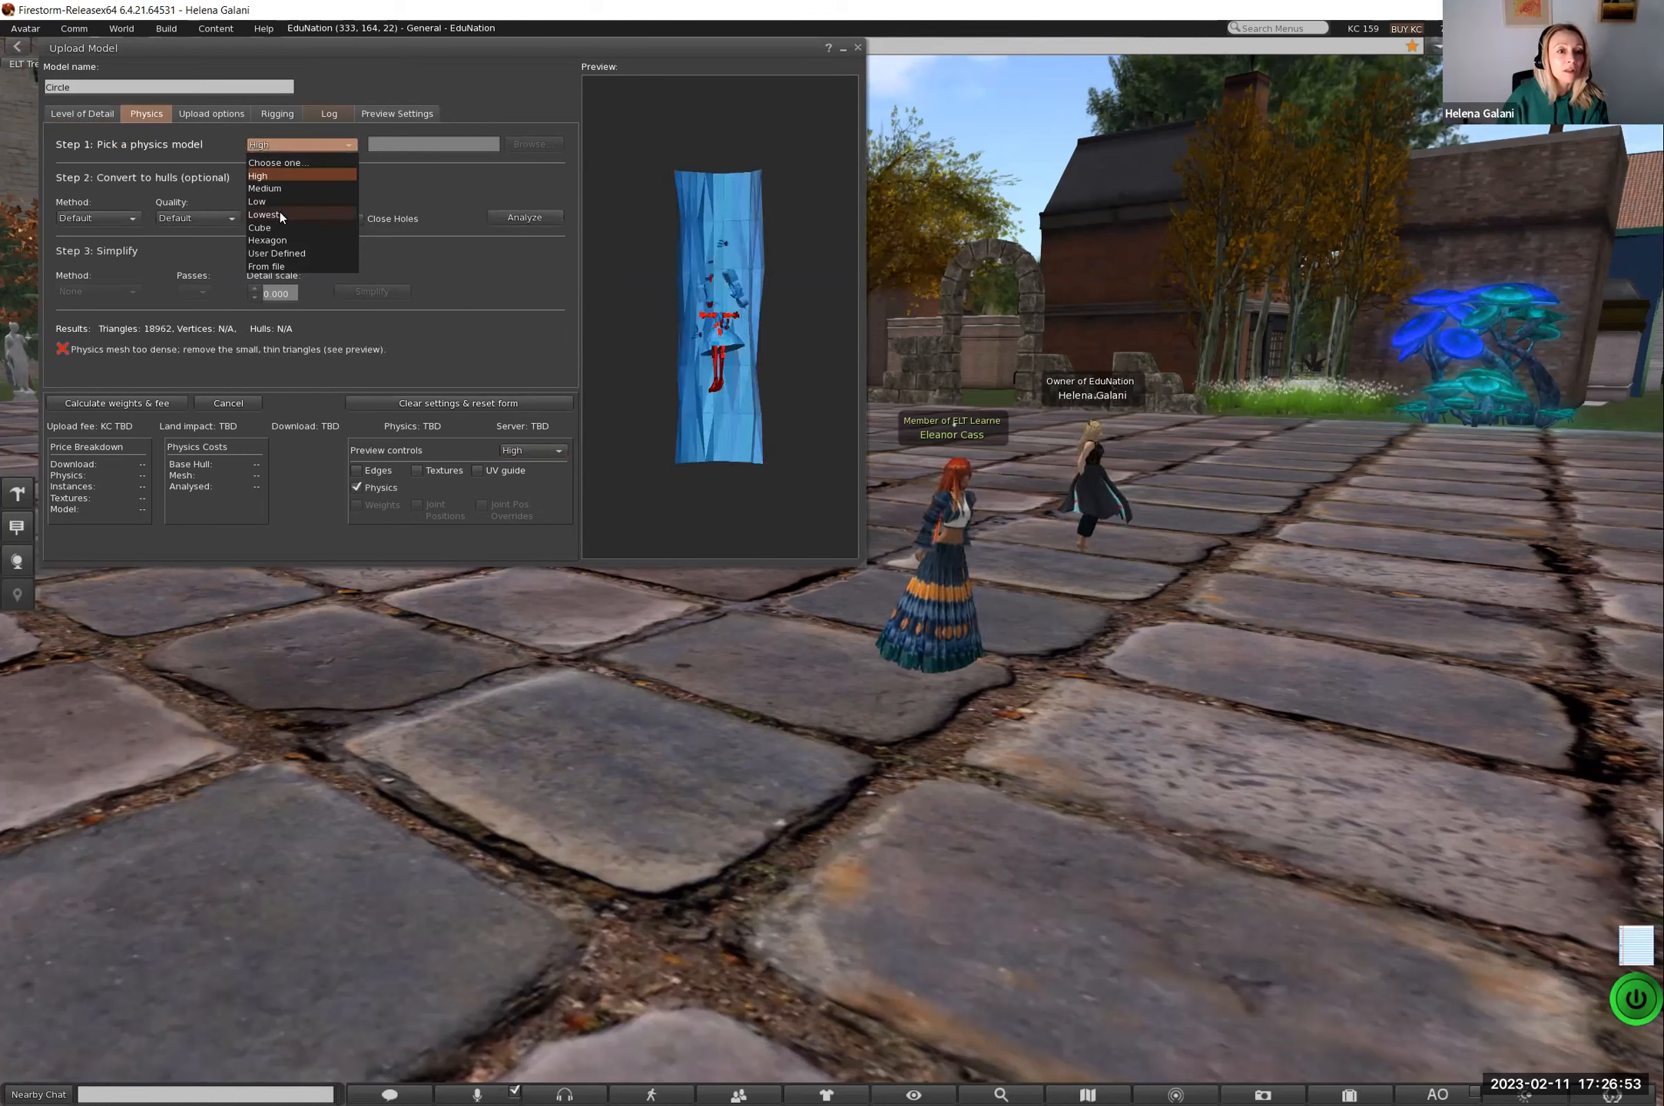
pyautogui.click(279, 214)
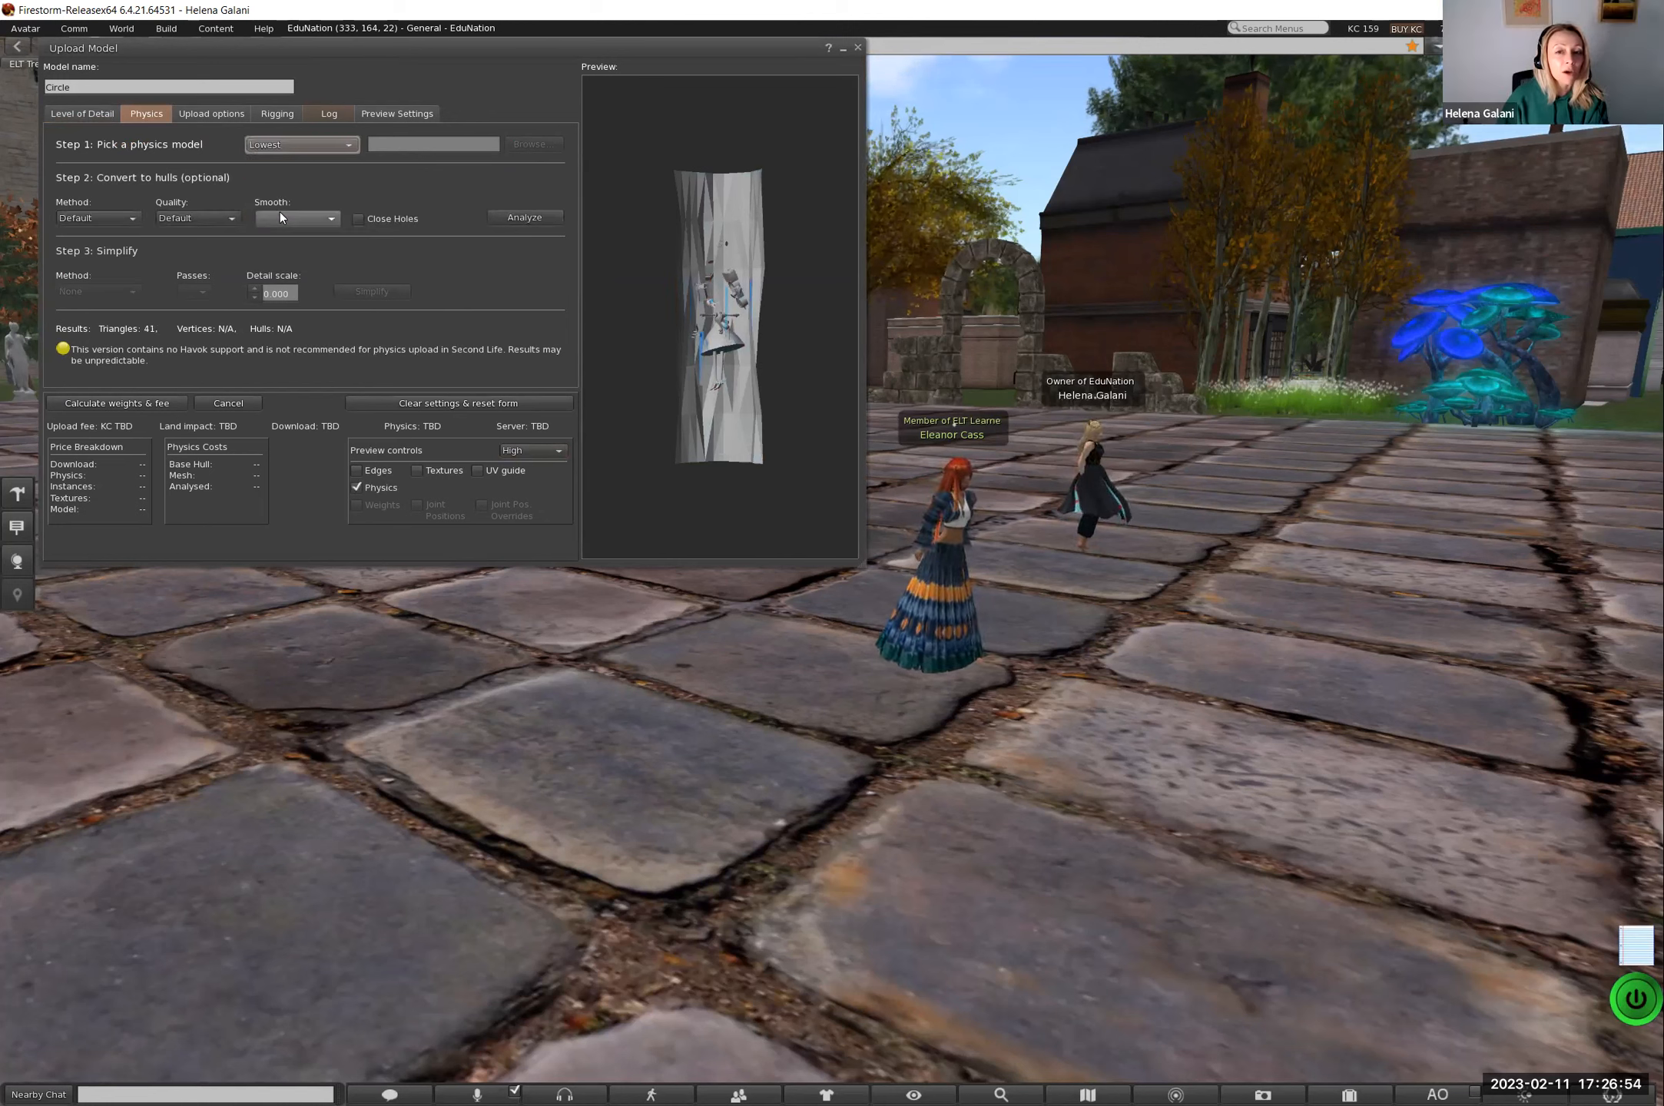
pyautogui.click(283, 146)
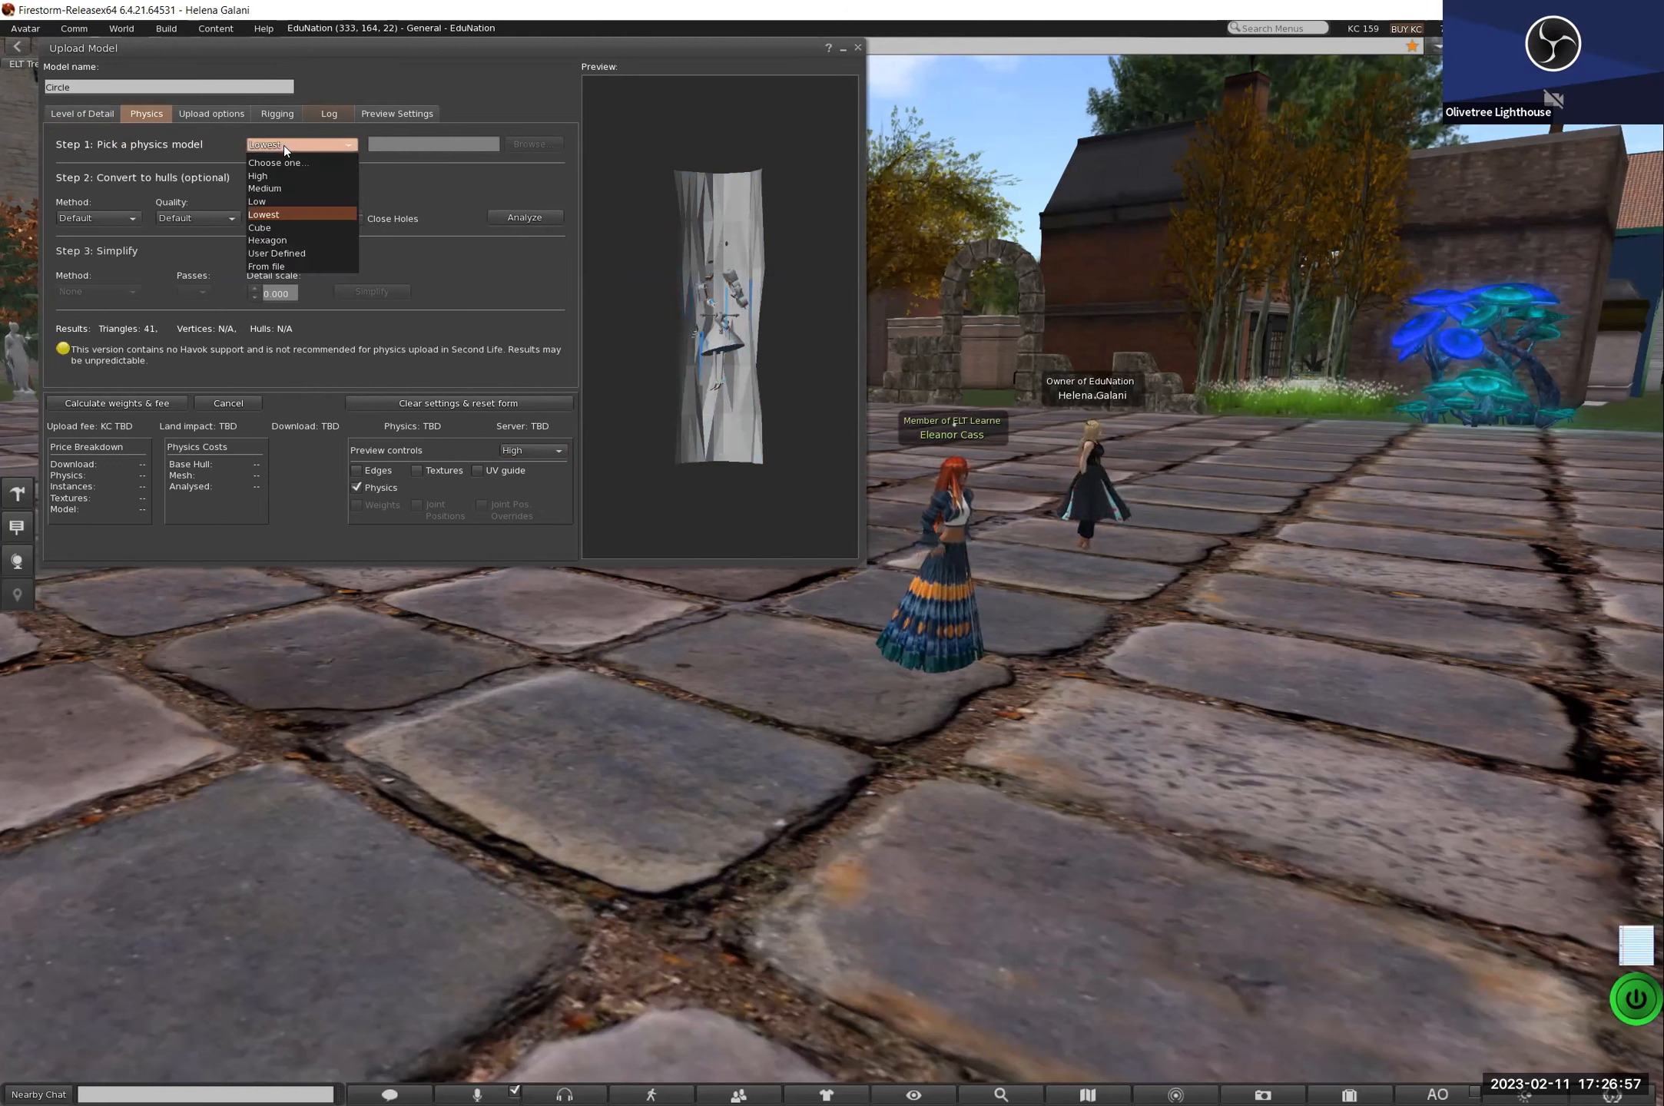
pyautogui.click(277, 202)
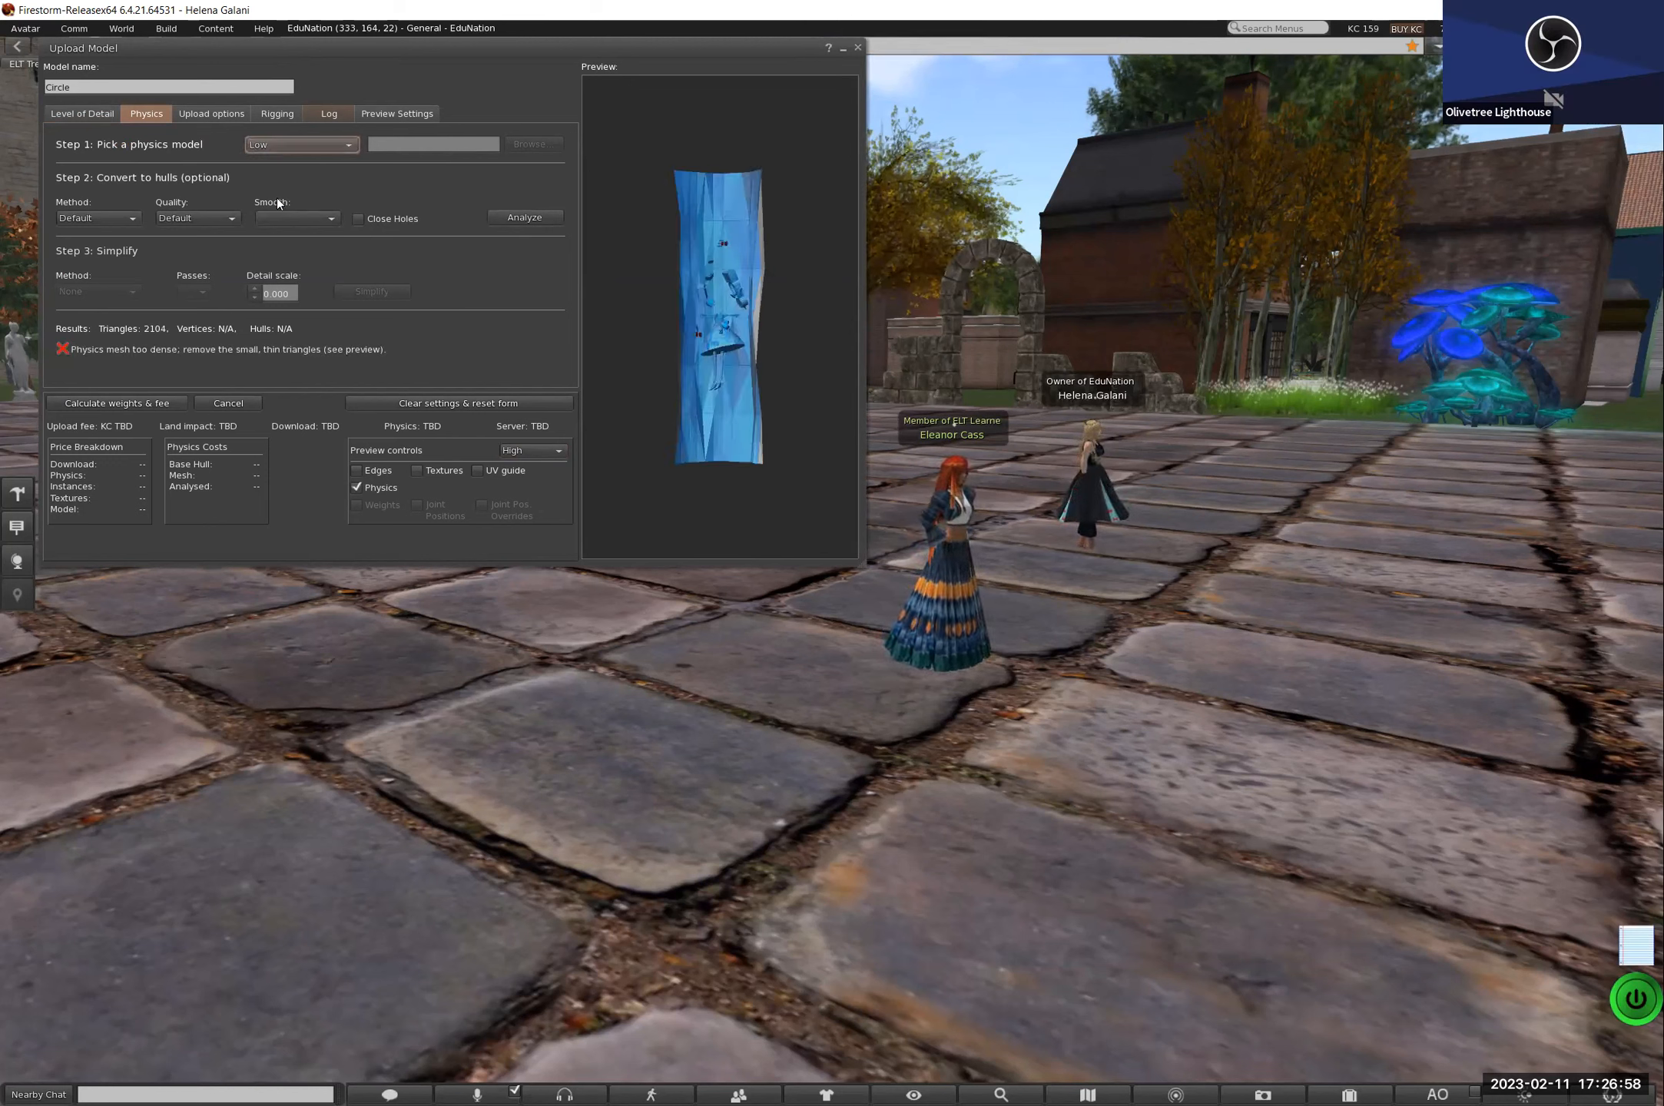
# Step: Try Medium and Low, then settle the physics model on Lowest with 41 triangles
pyautogui.click(285, 150)
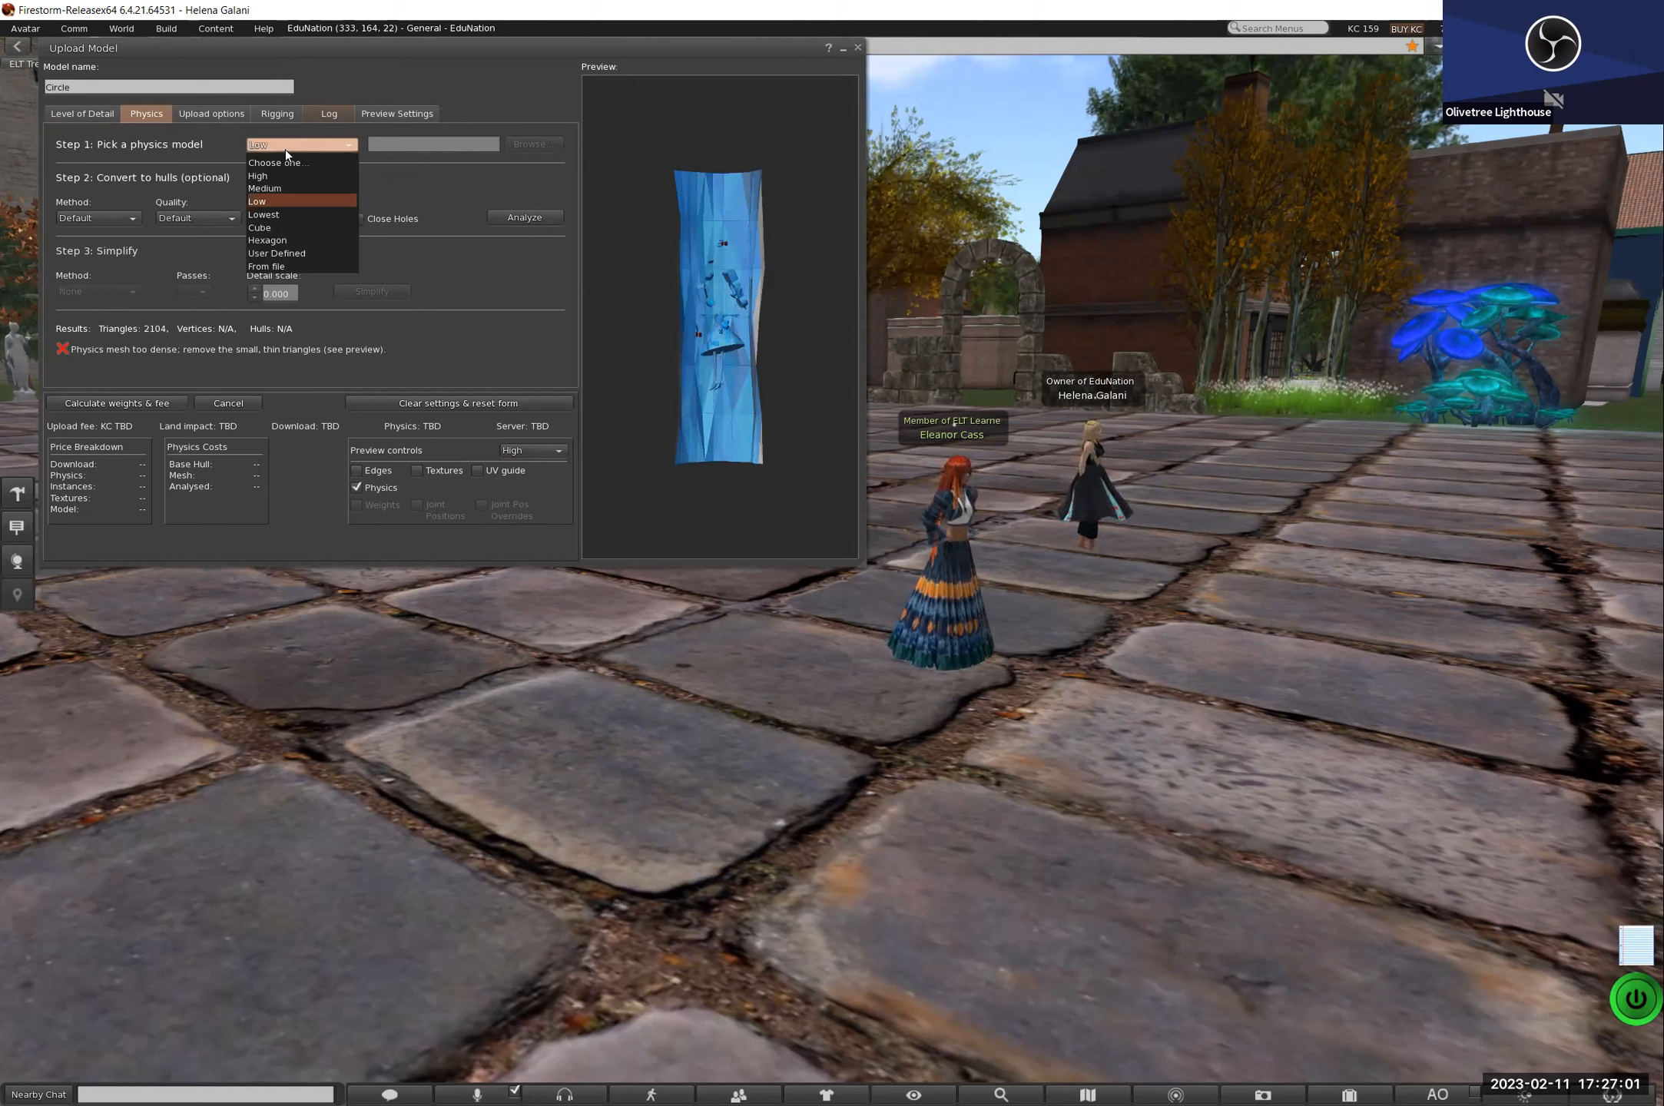
pyautogui.click(279, 185)
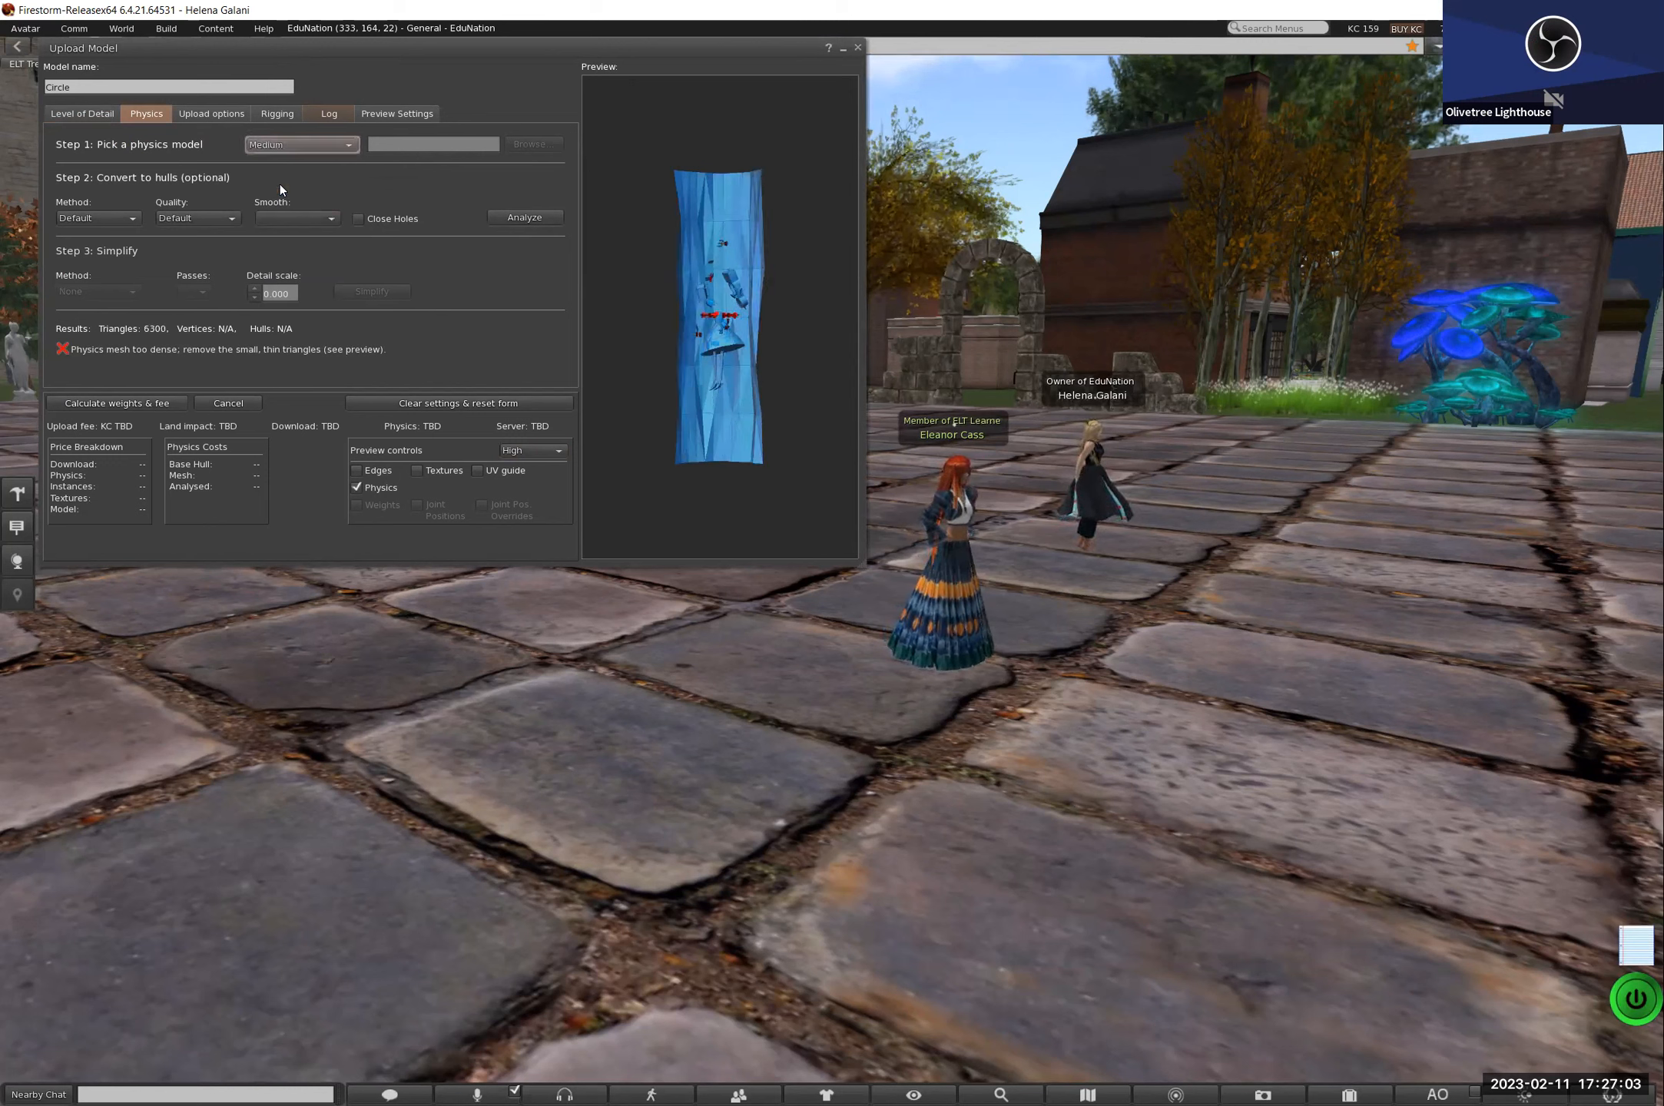
pyautogui.click(278, 147)
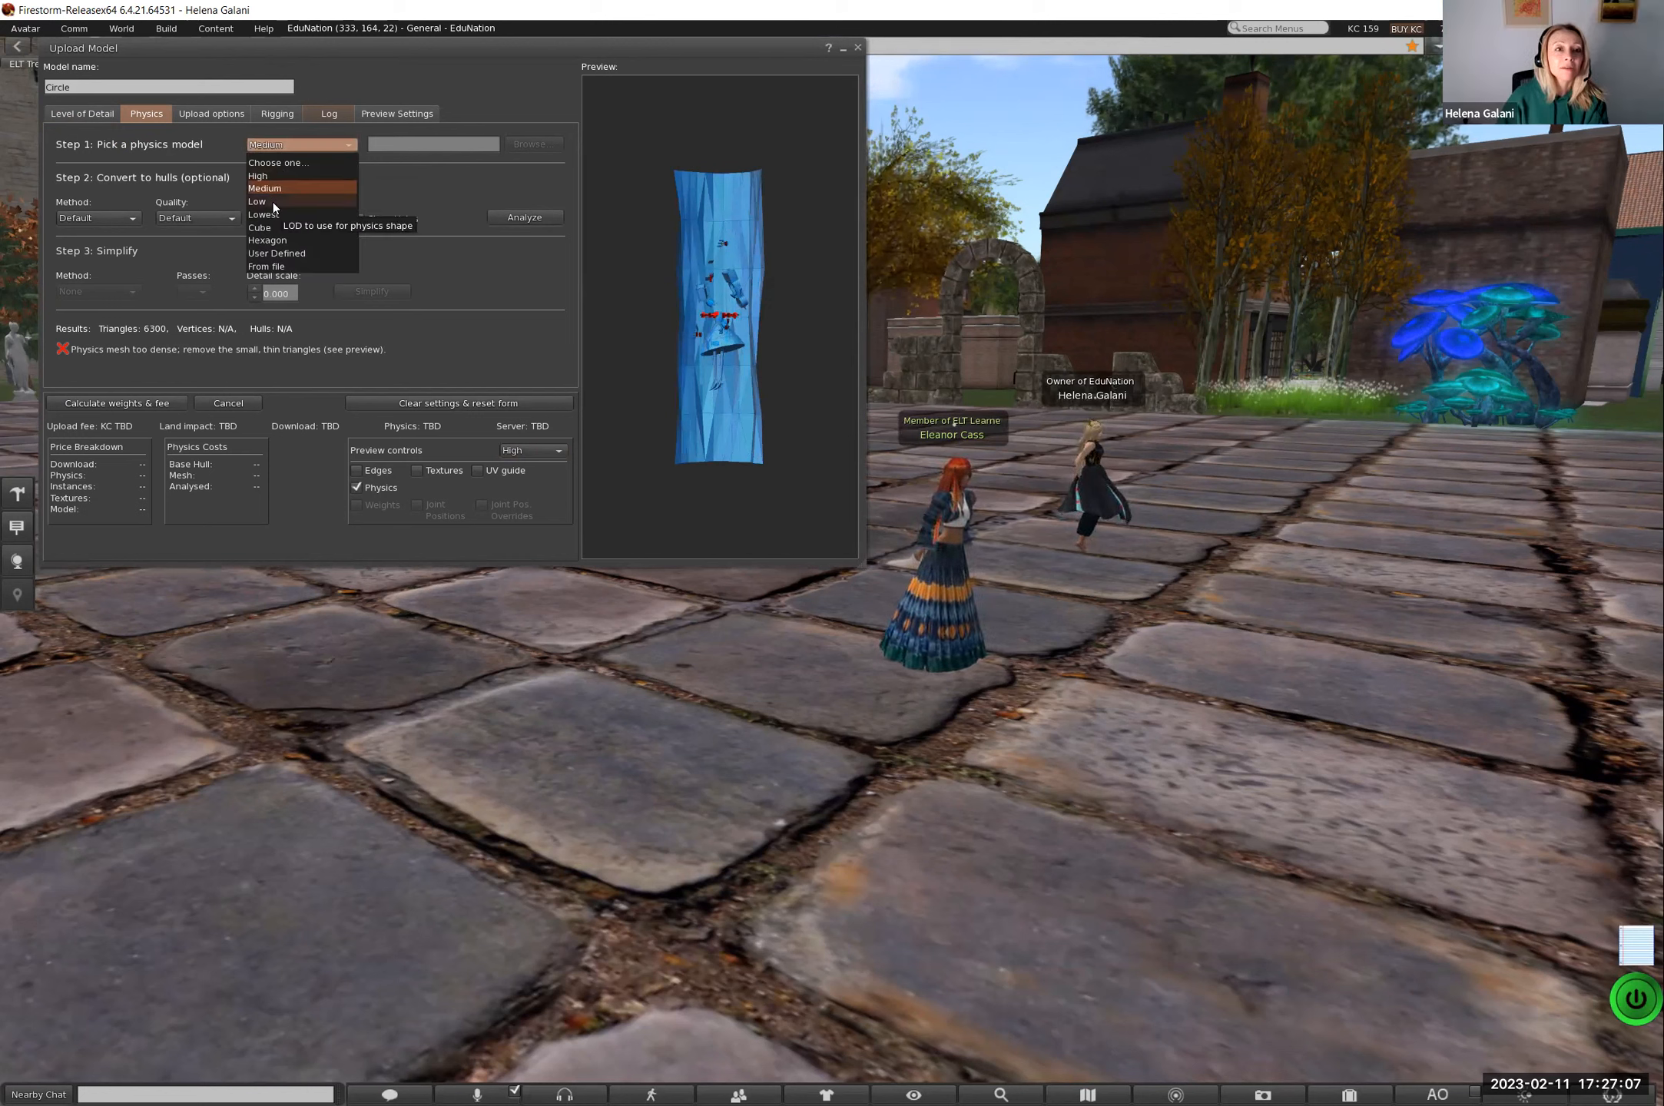
pyautogui.click(273, 202)
pyautogui.click(275, 147)
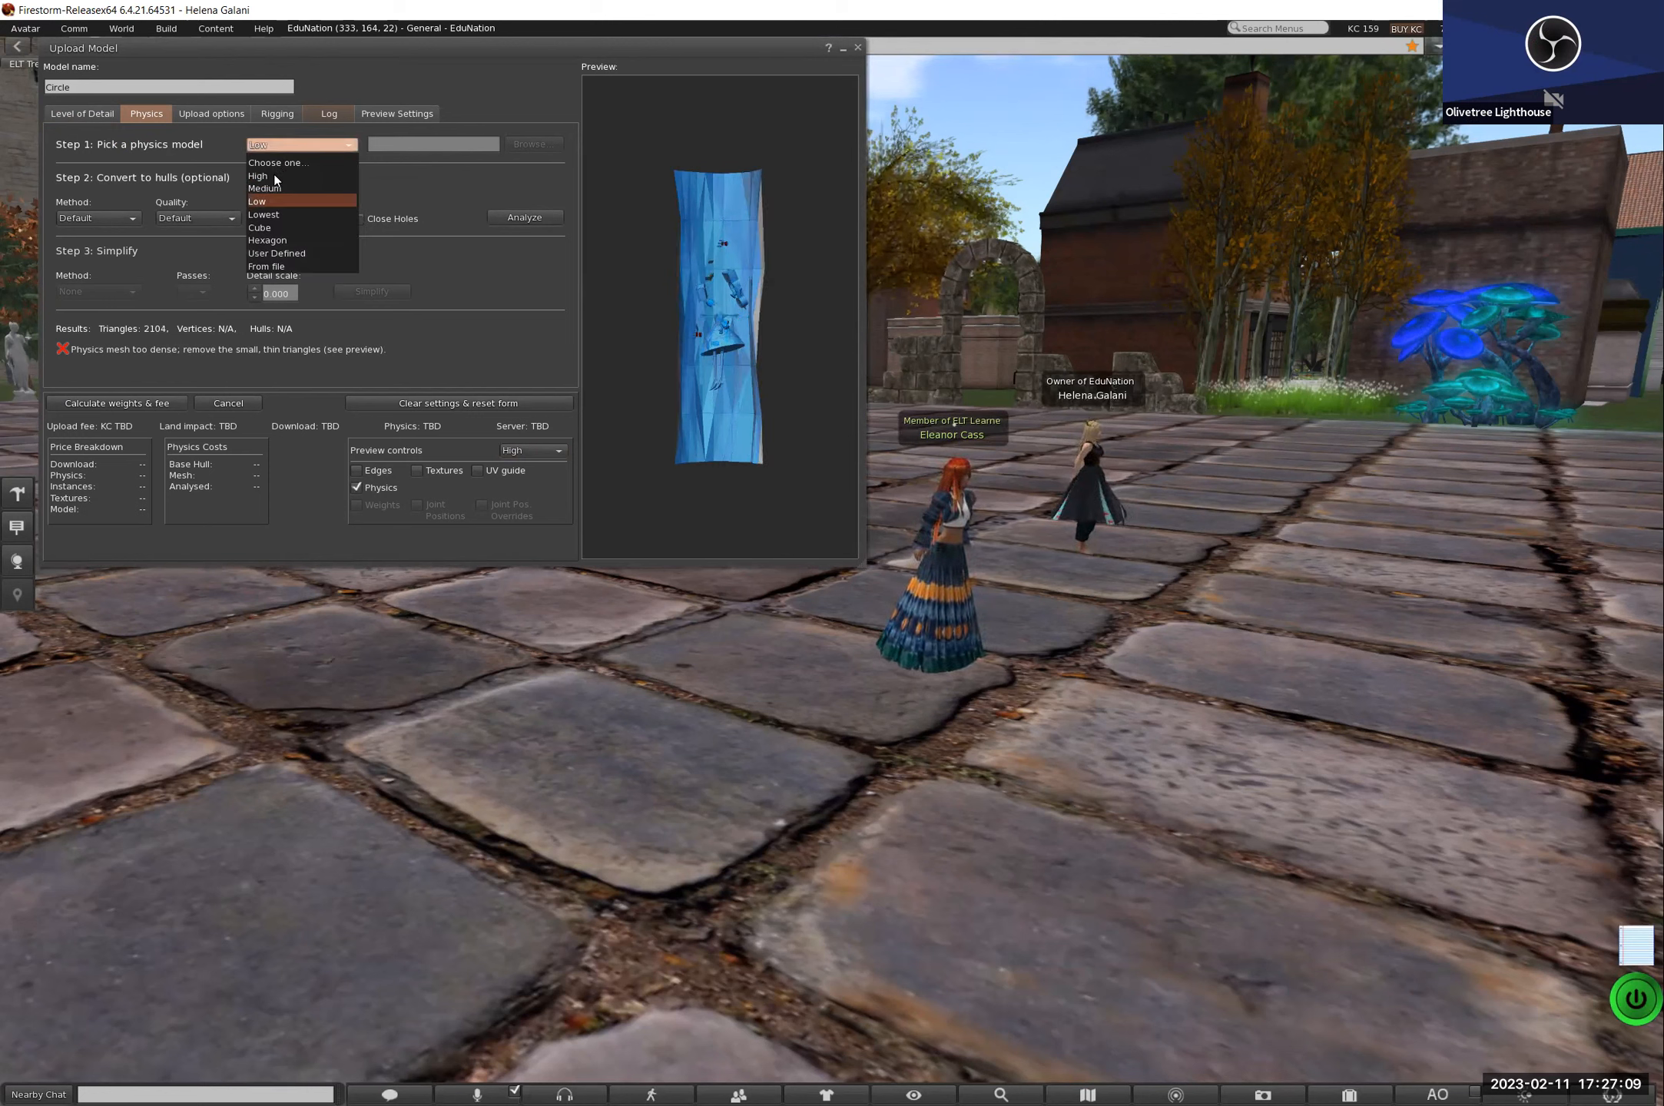
pyautogui.click(272, 214)
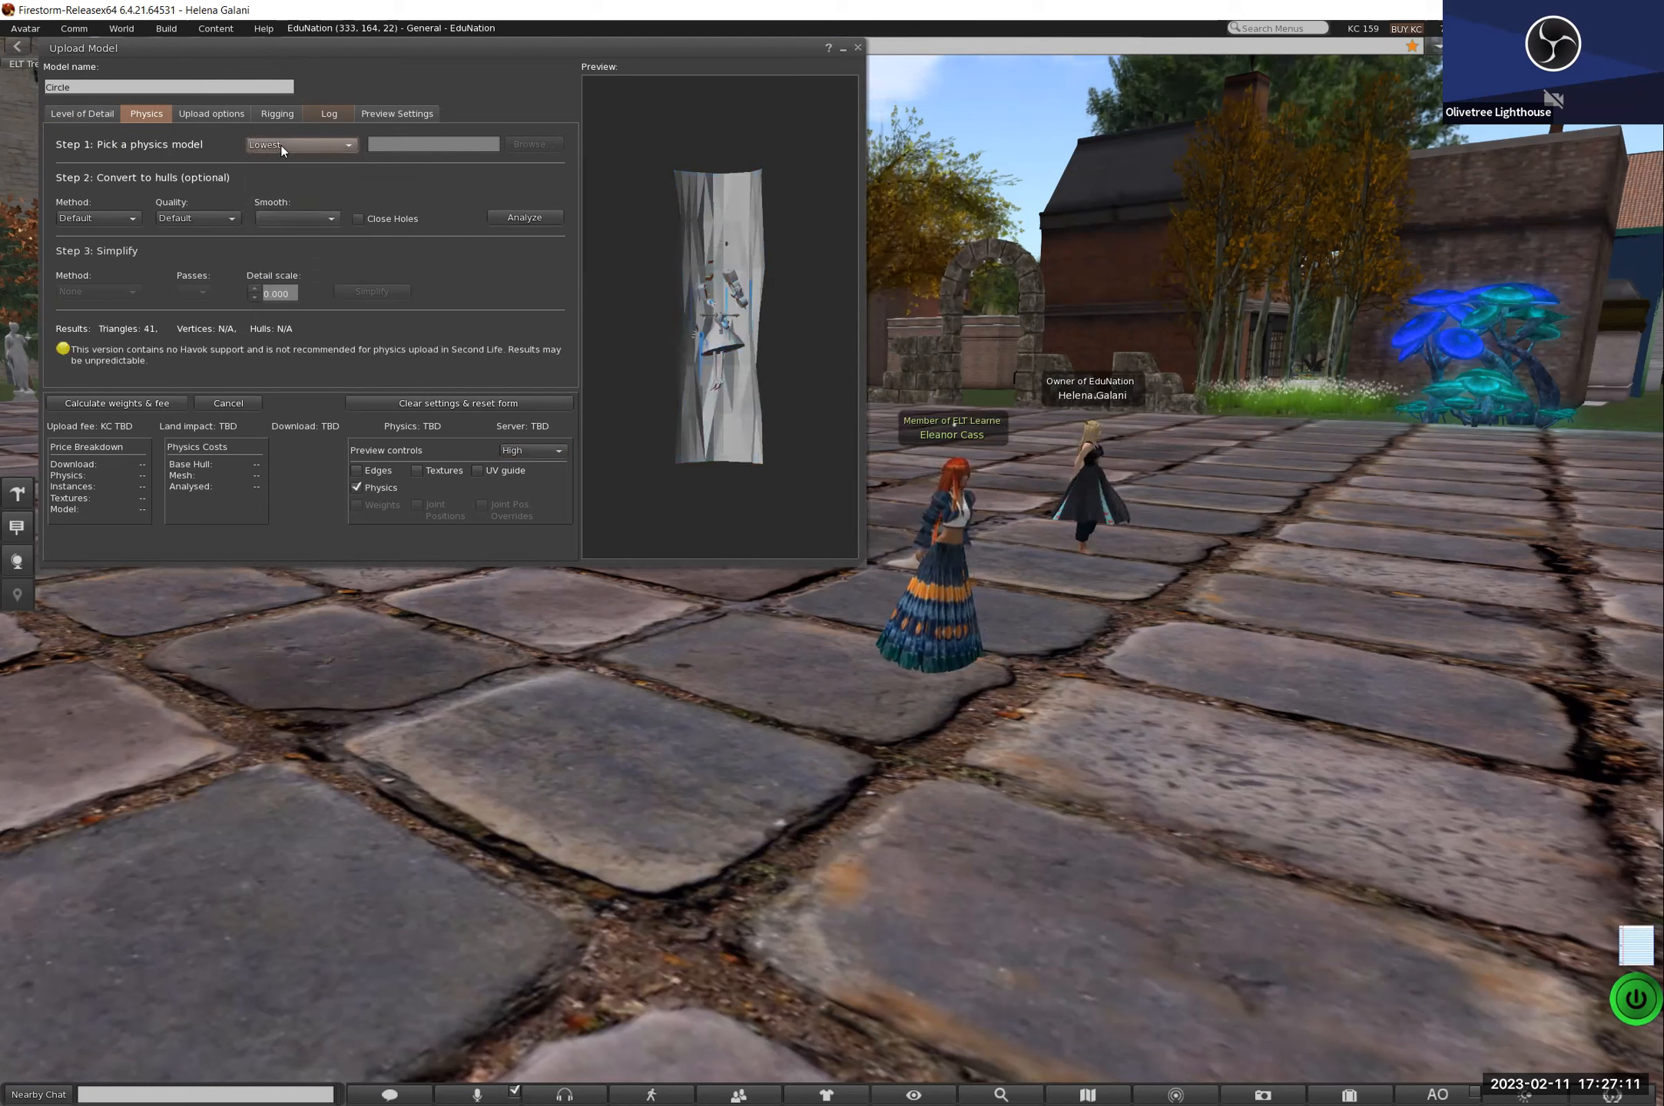
pyautogui.click(281, 146)
# Step: Try Cube, Hexagon and Low physics shapes, returning each time to Lowest
pyautogui.click(275, 225)
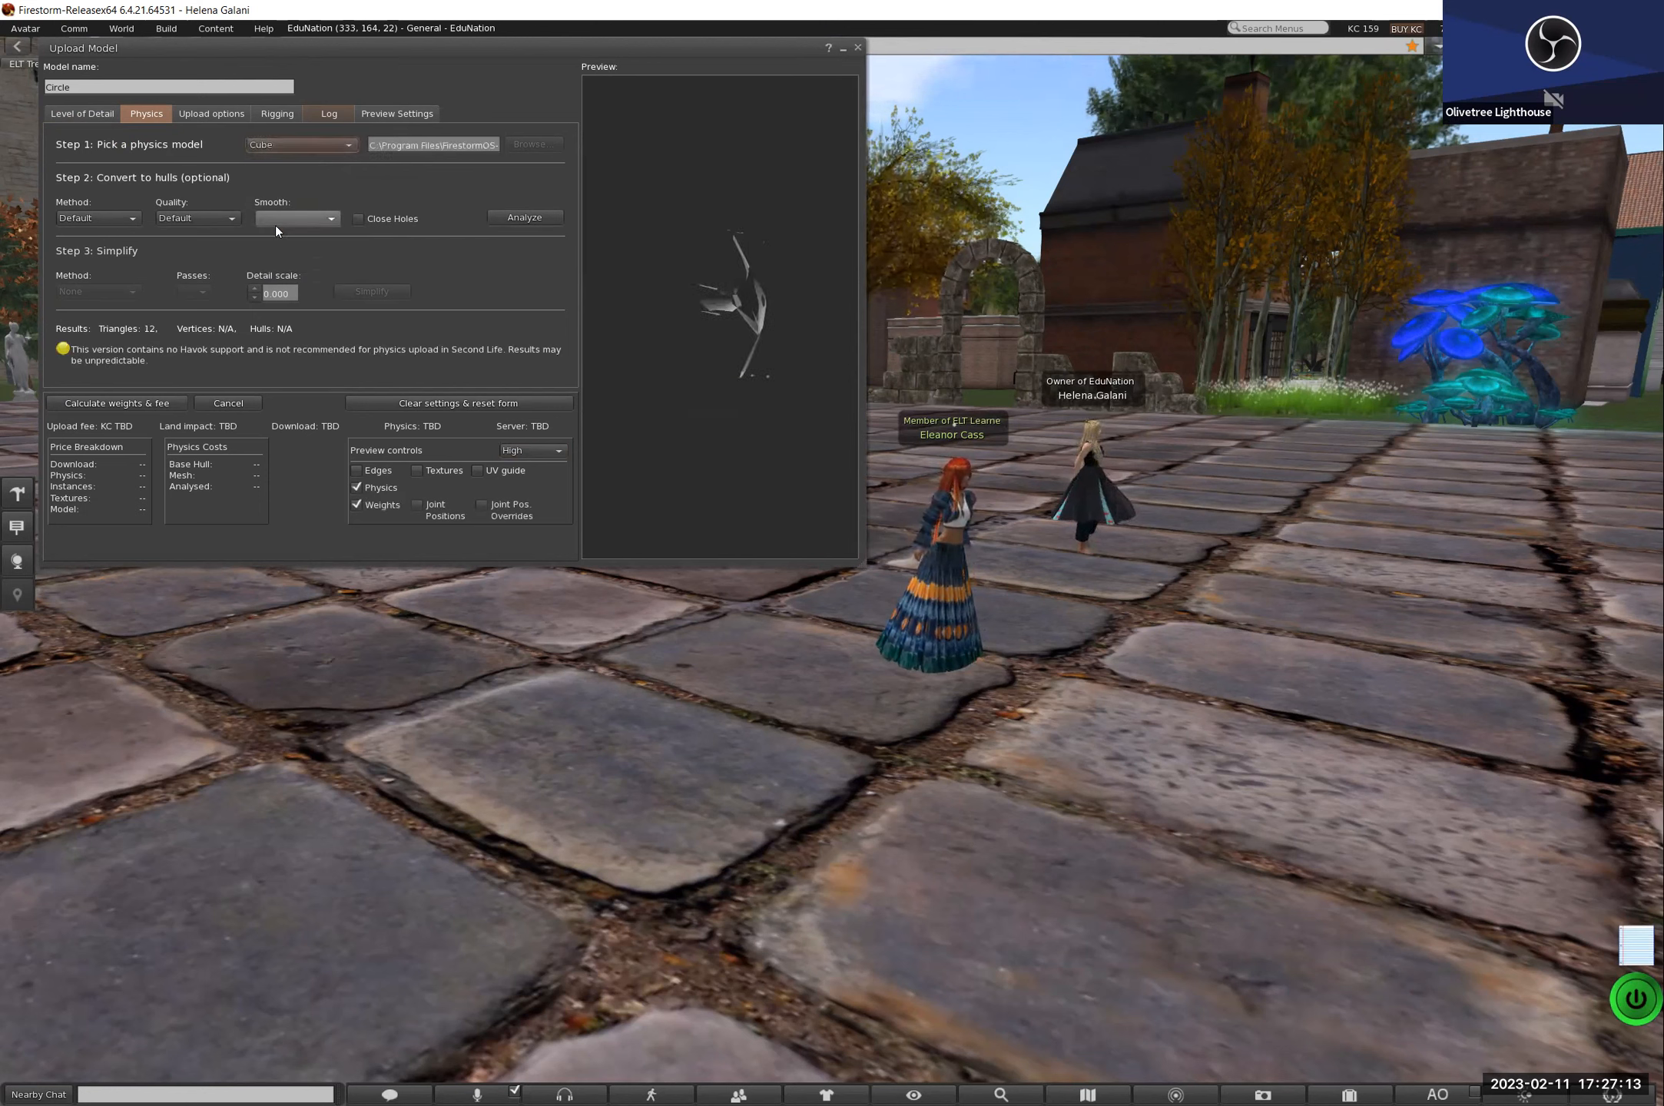
pyautogui.click(281, 146)
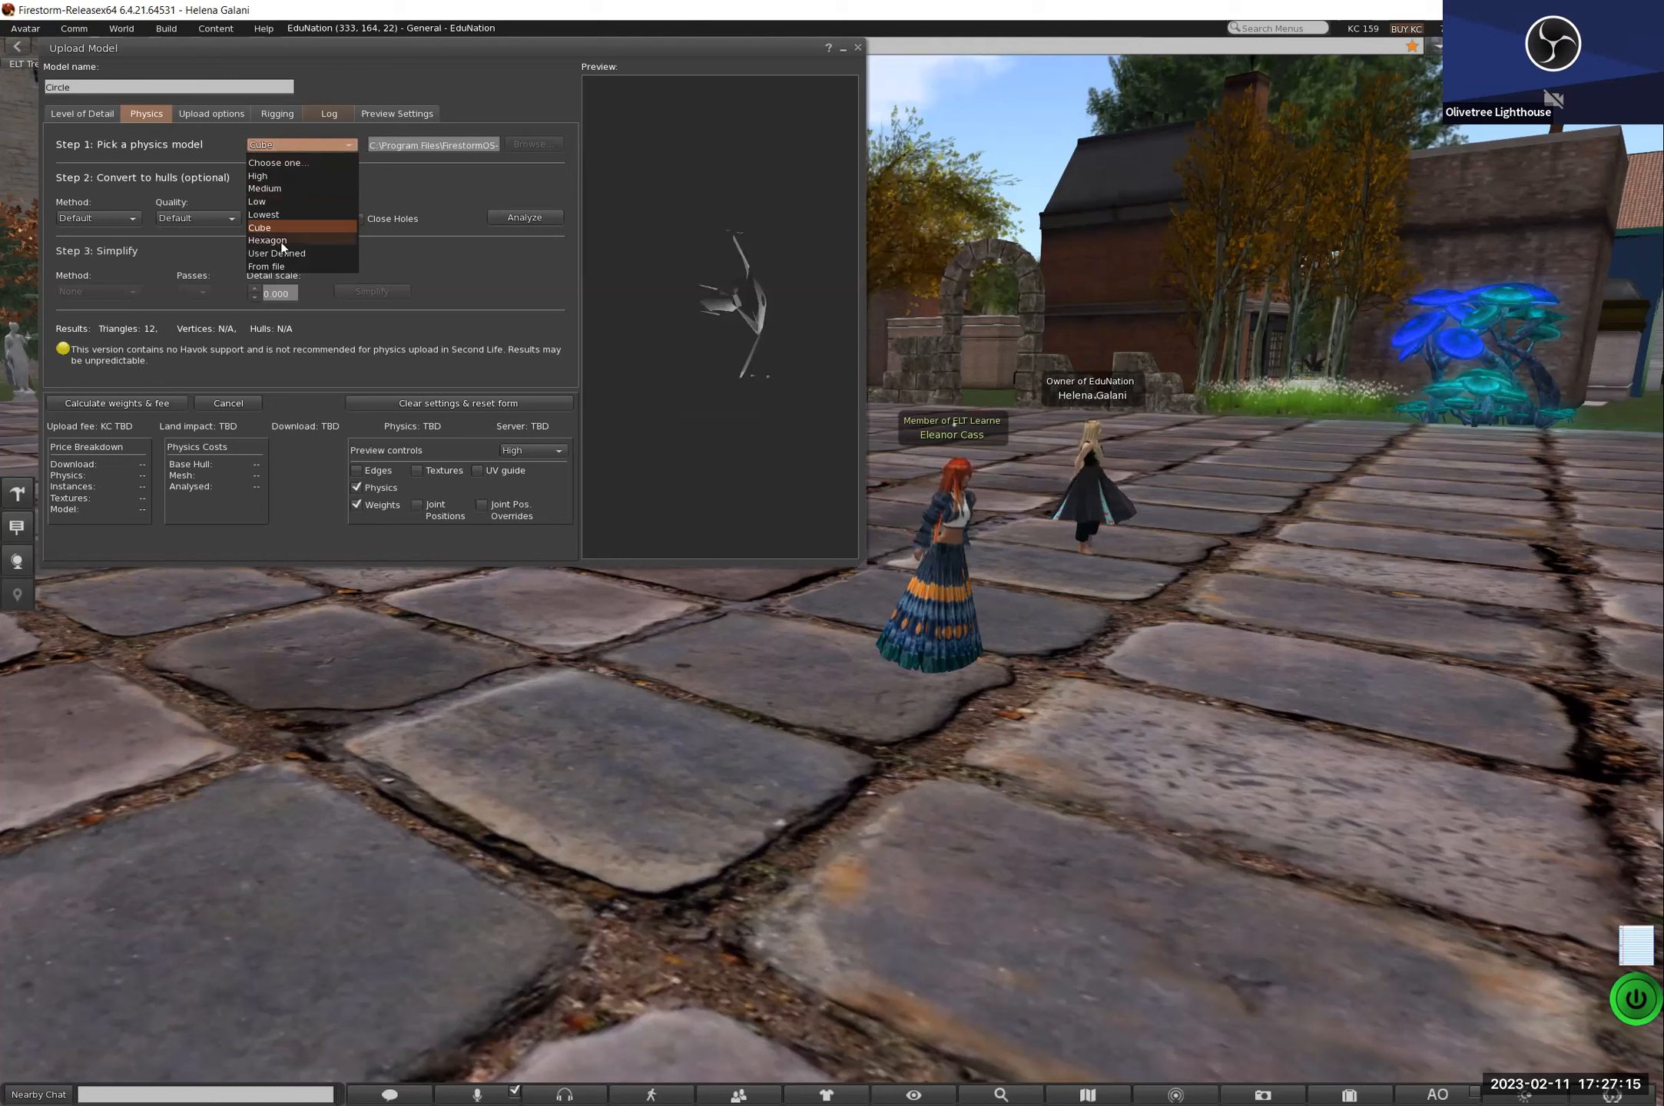
pyautogui.click(282, 242)
pyautogui.click(282, 146)
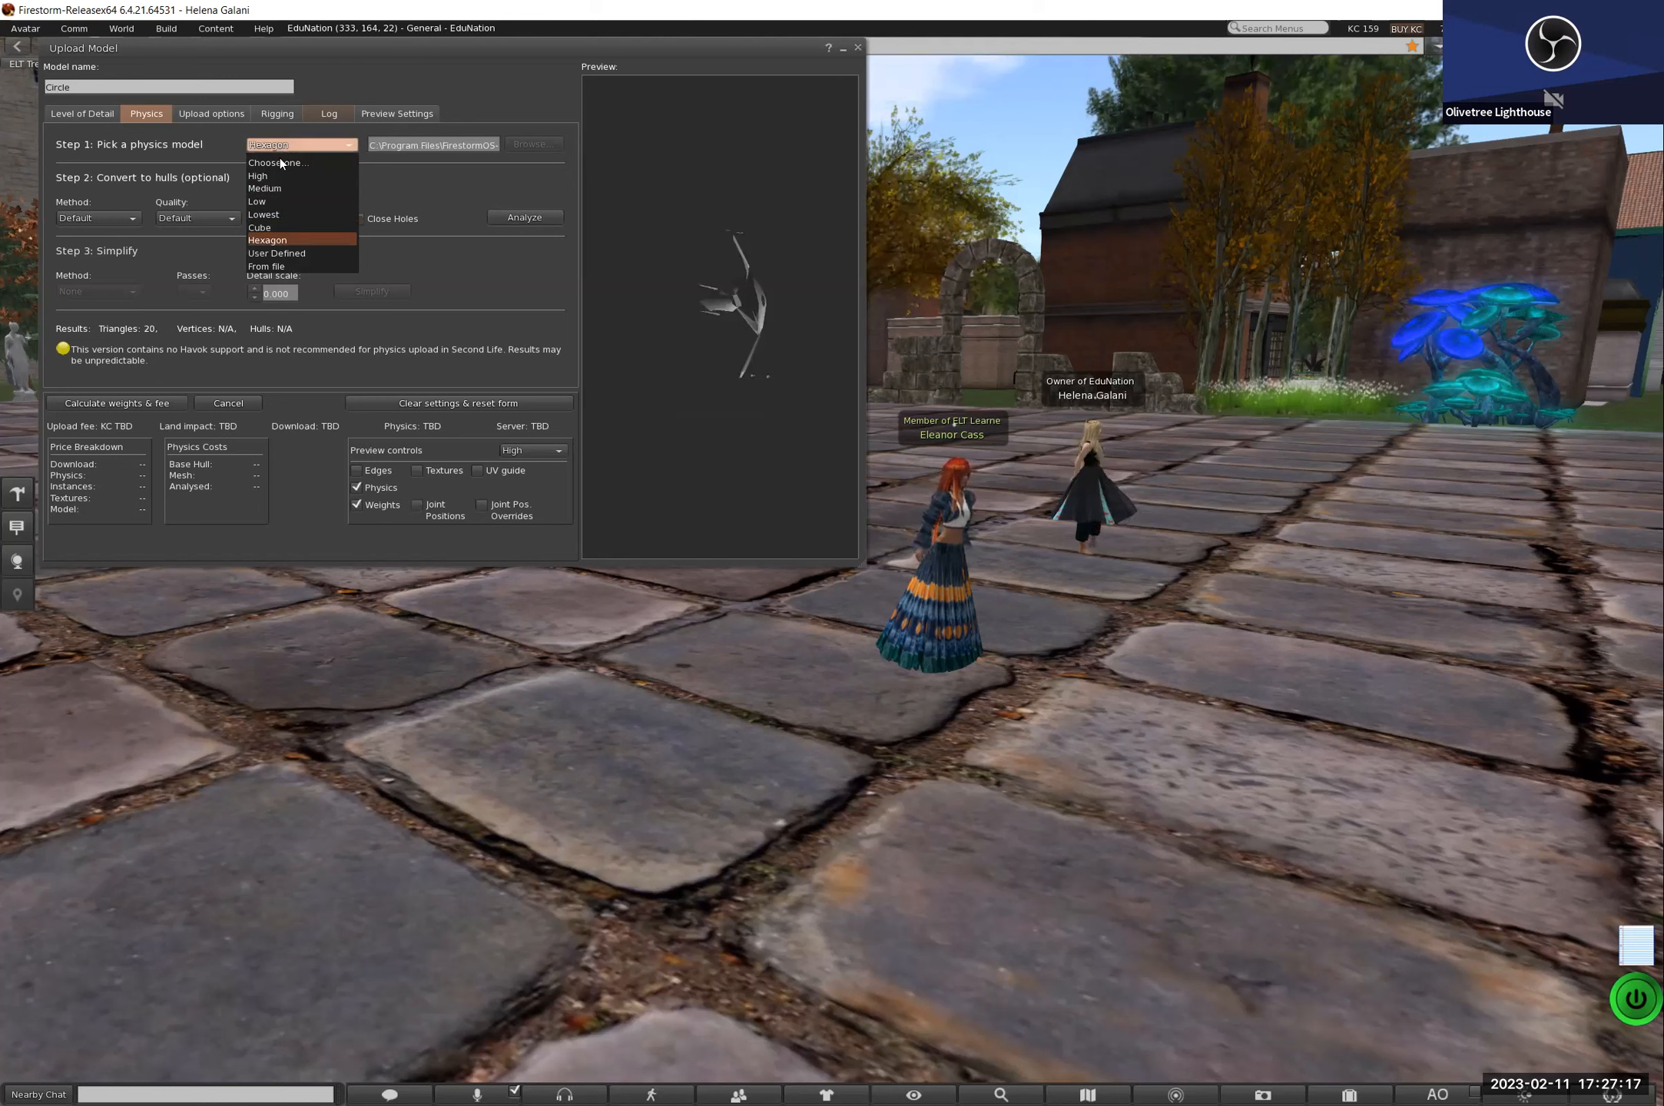
pyautogui.click(269, 215)
pyautogui.click(278, 147)
pyautogui.click(269, 197)
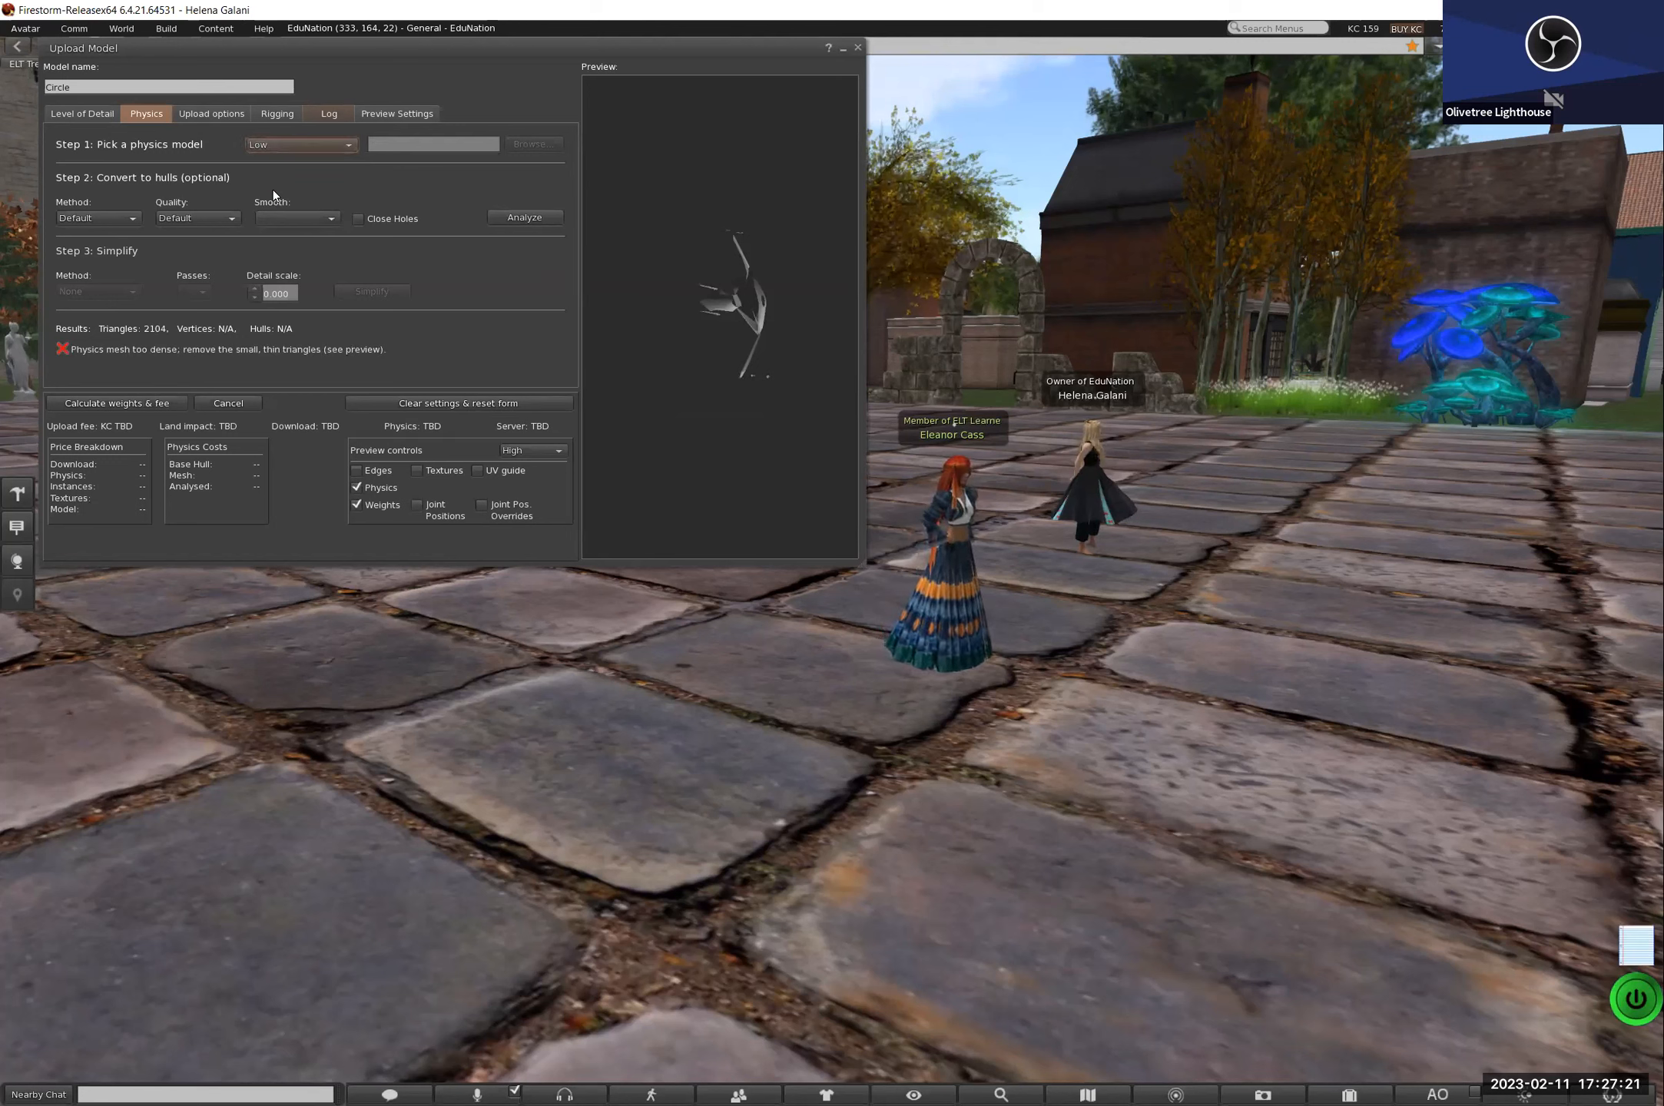
pyautogui.click(281, 150)
pyautogui.click(274, 213)
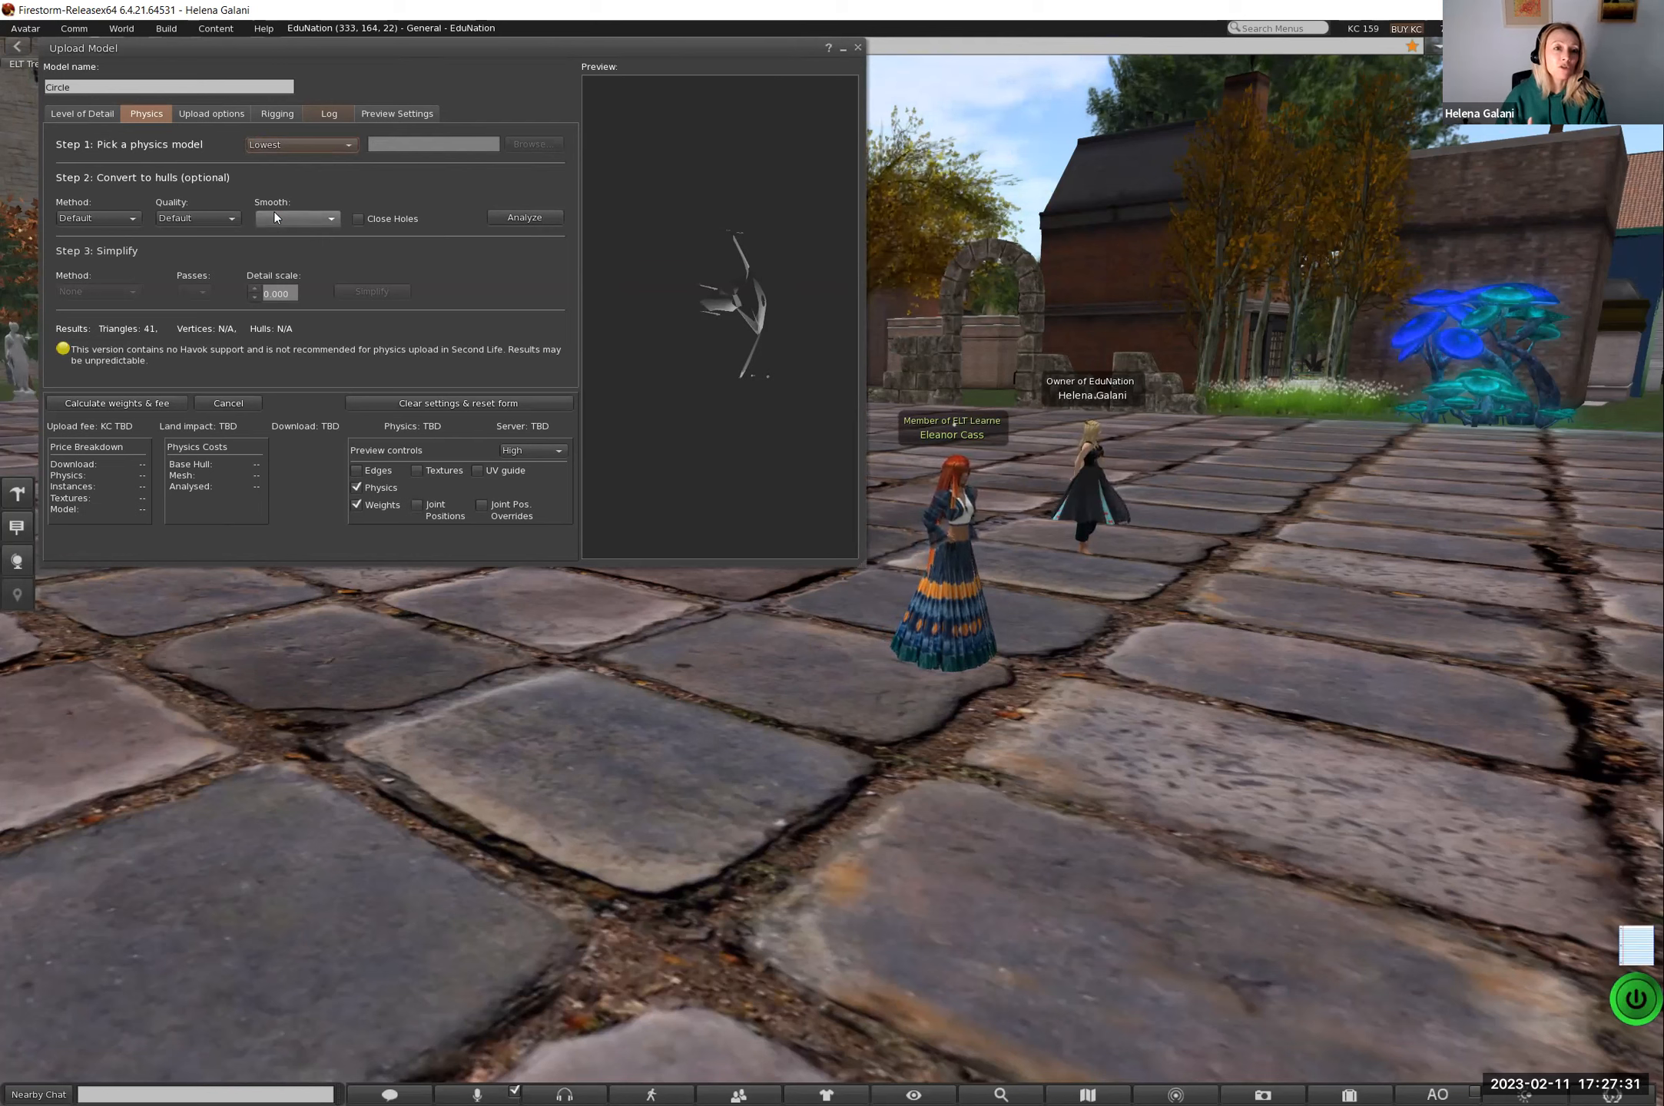
# Step: Try High, set physics back to Lowest, then open the incoming private chat message
pyautogui.click(289, 146)
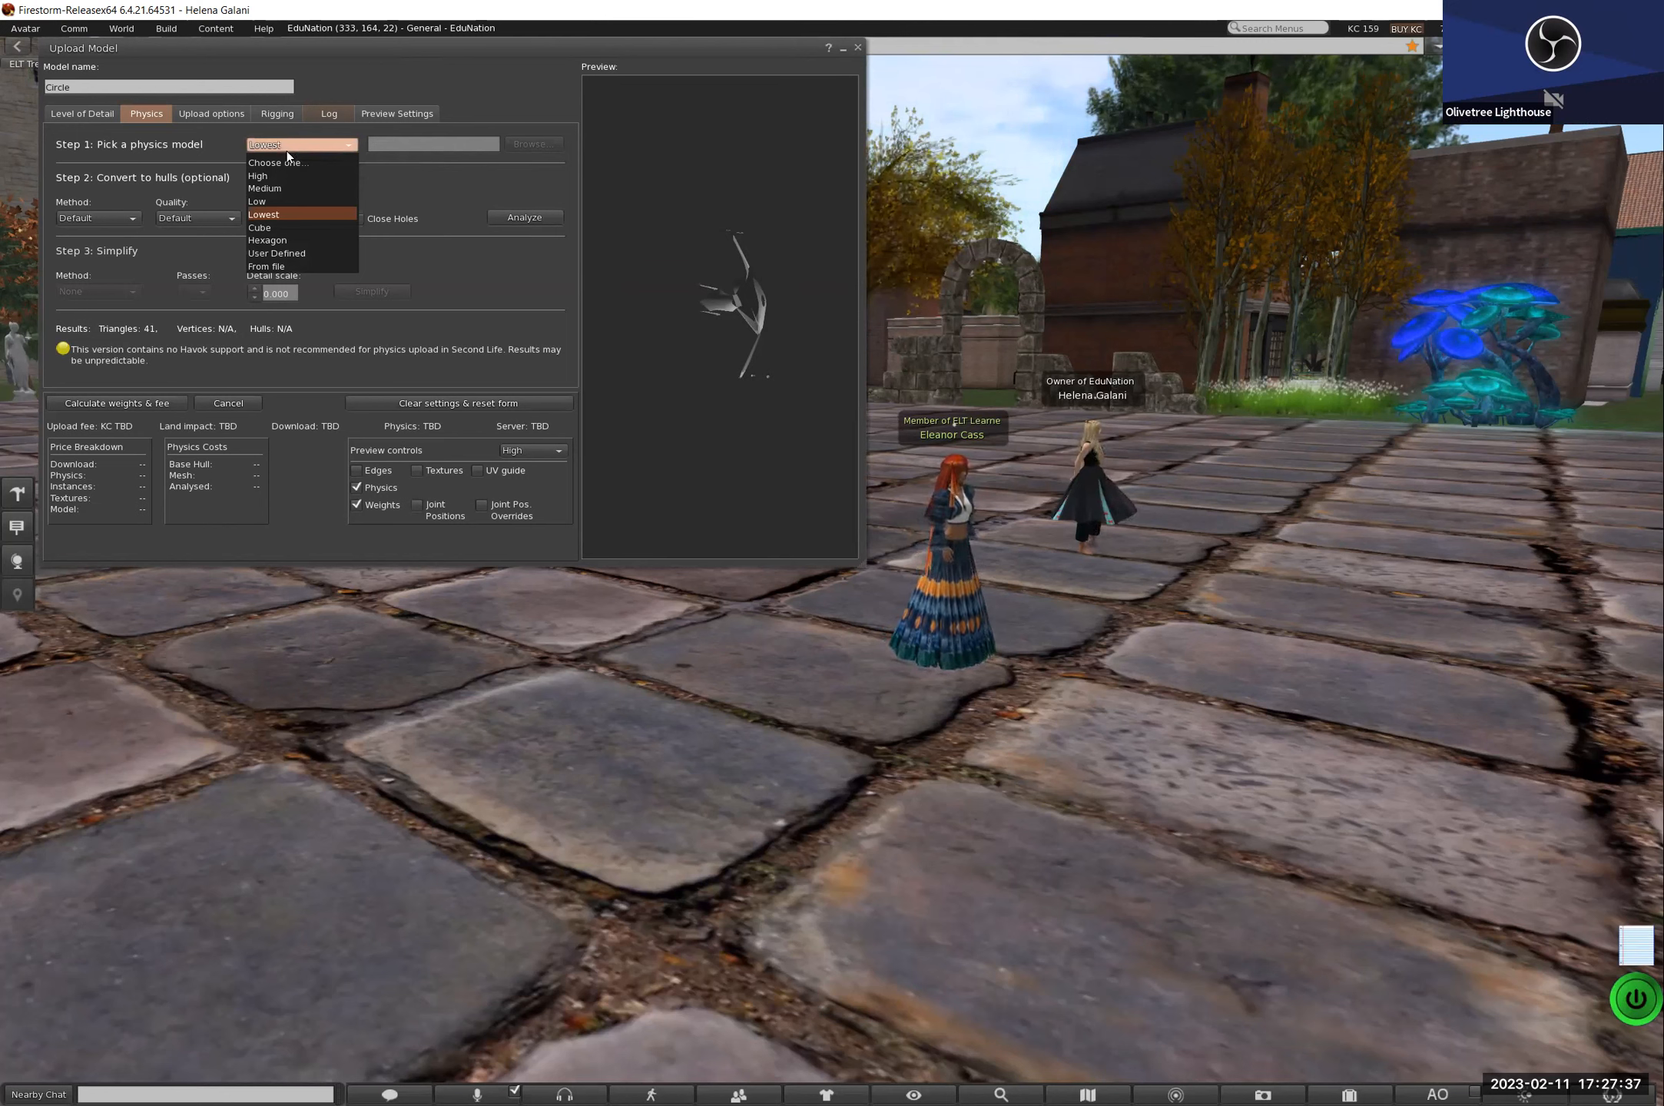
pyautogui.click(265, 177)
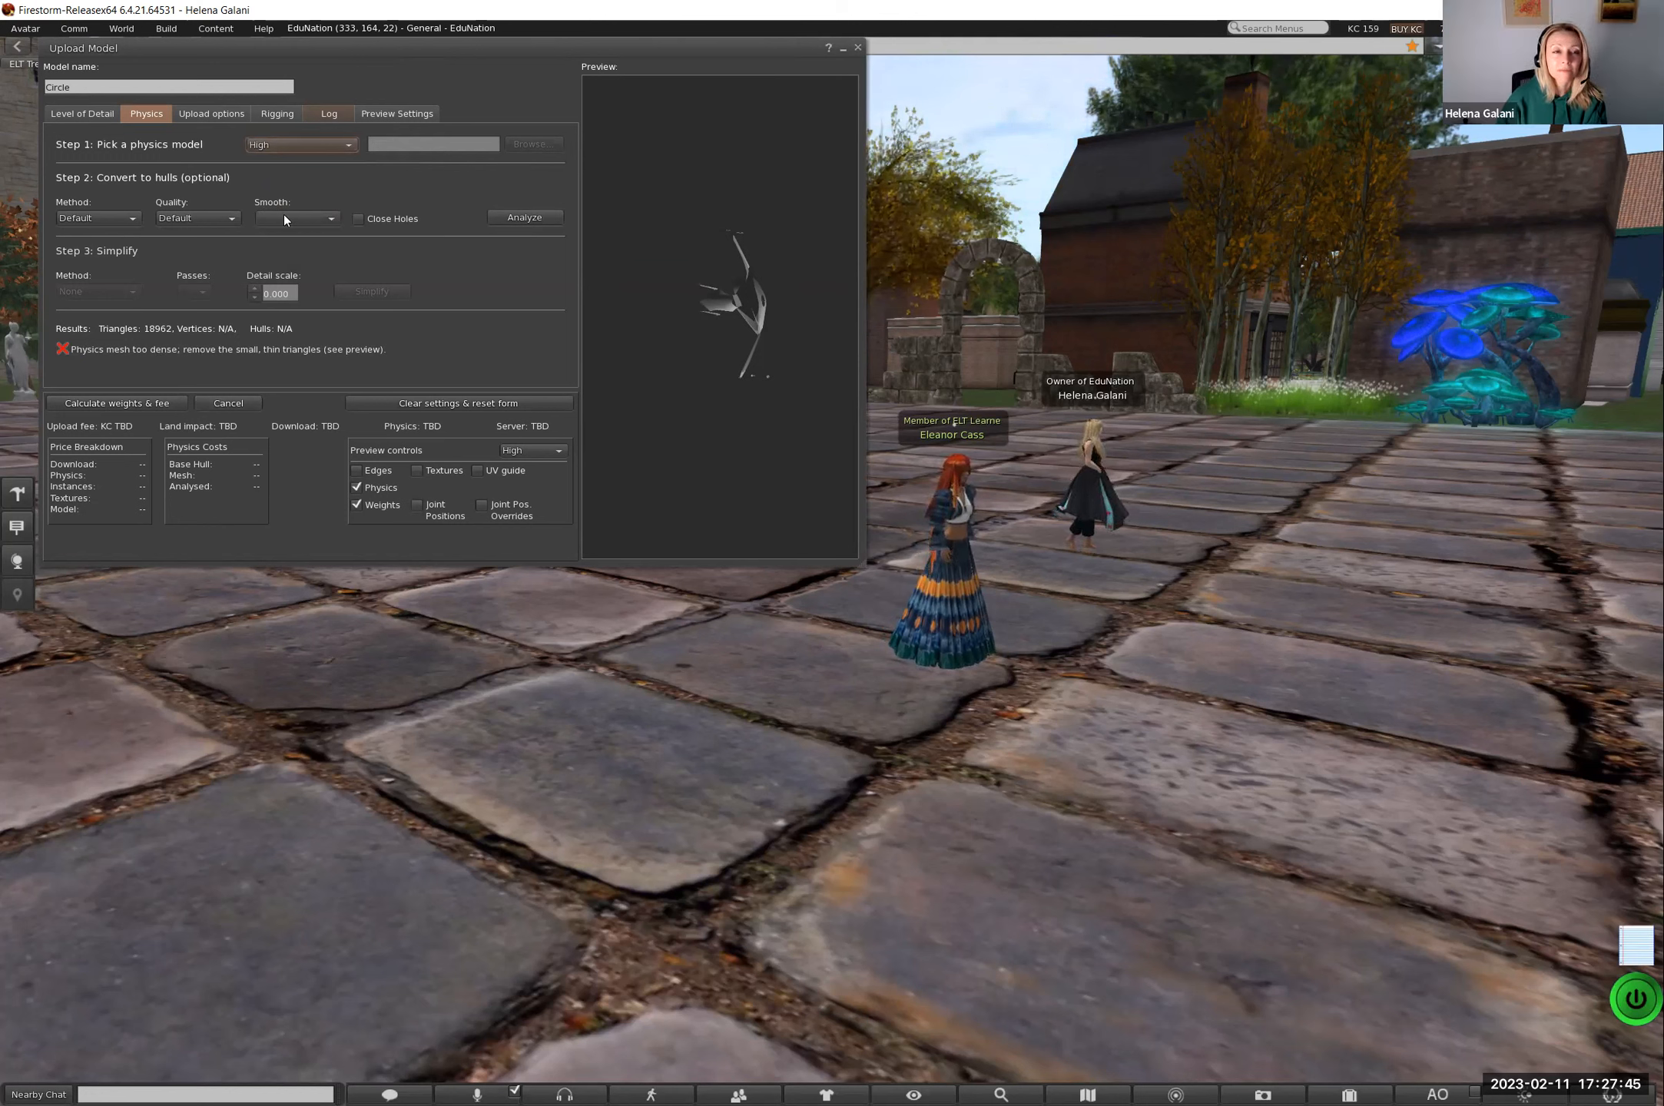
pyautogui.click(298, 145)
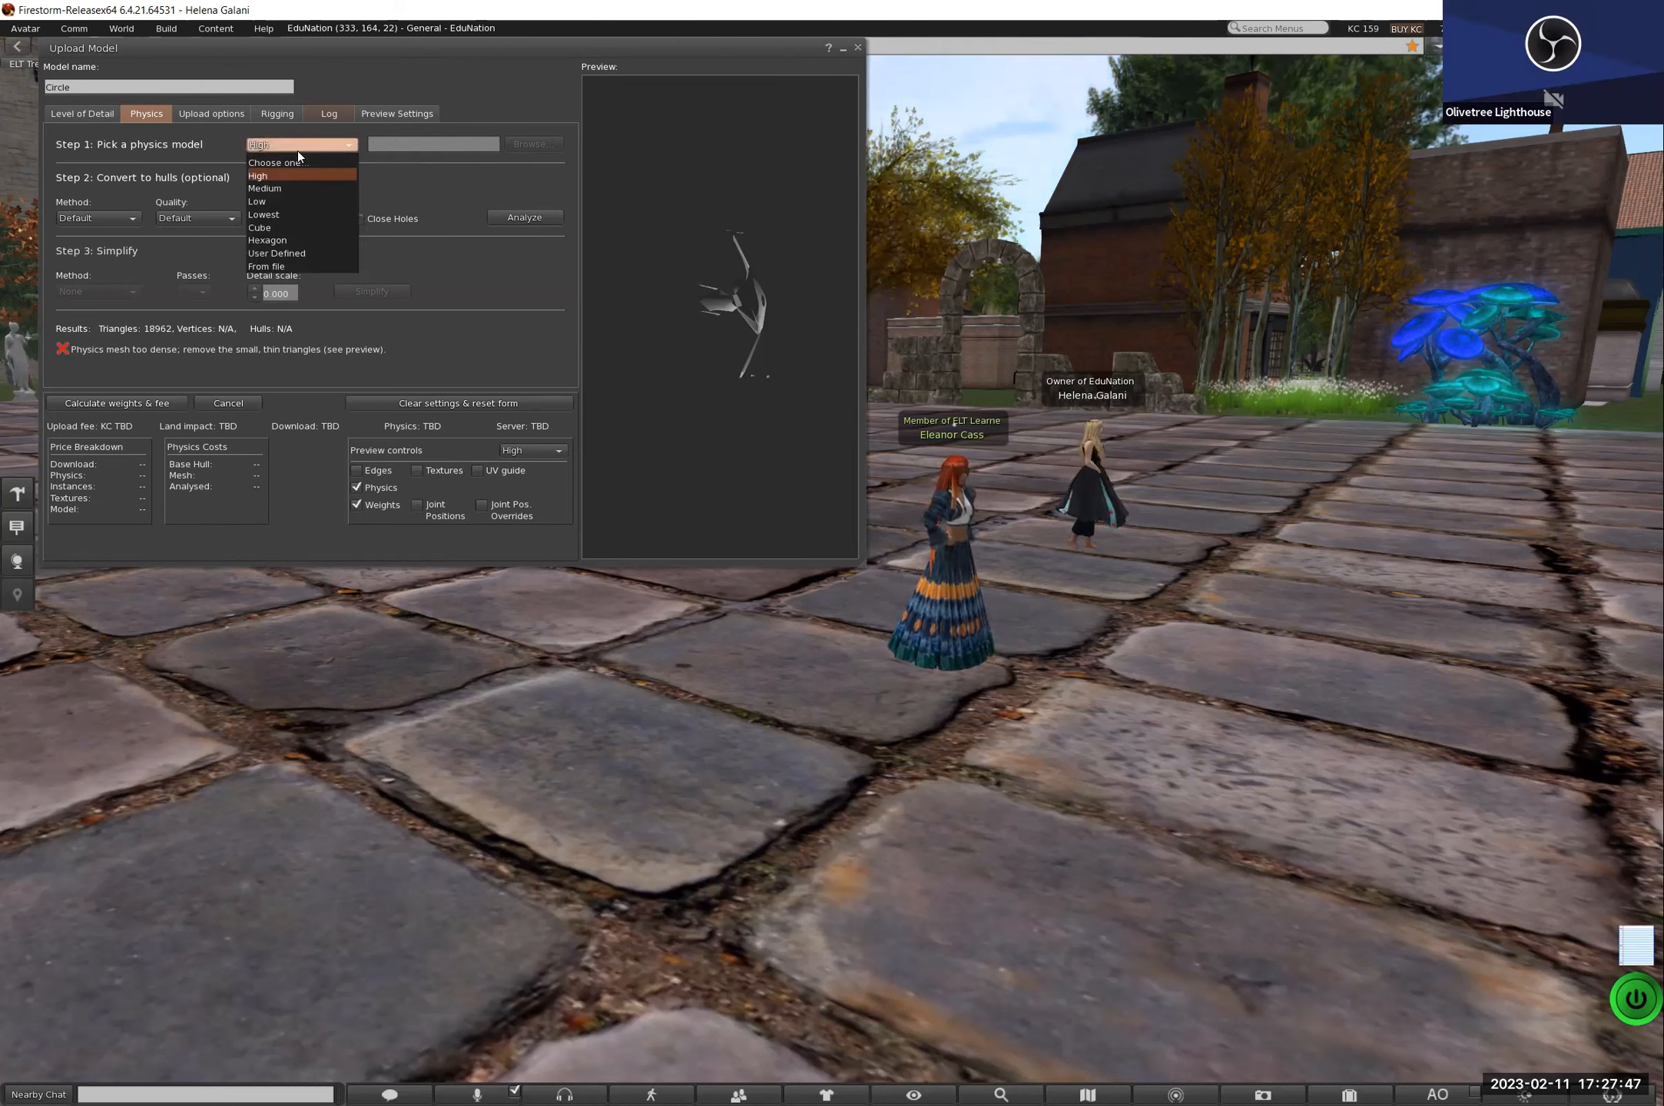
pyautogui.click(286, 214)
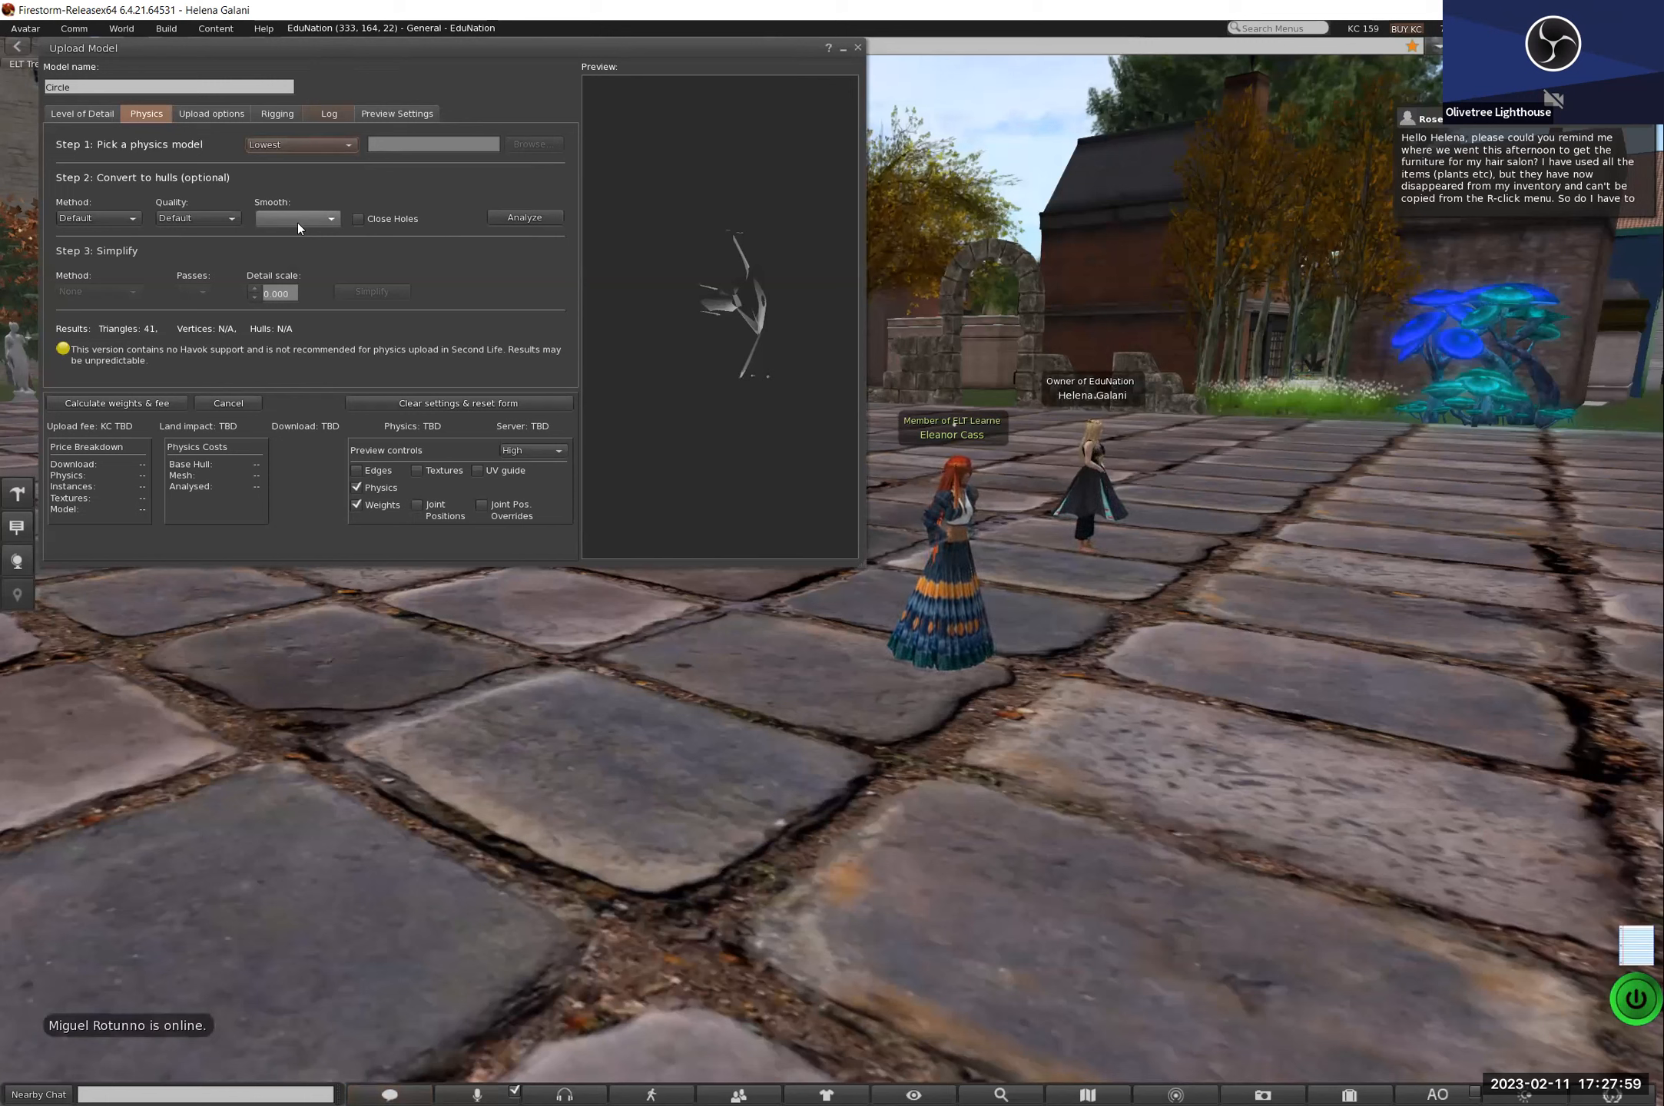
pyautogui.click(1469, 176)
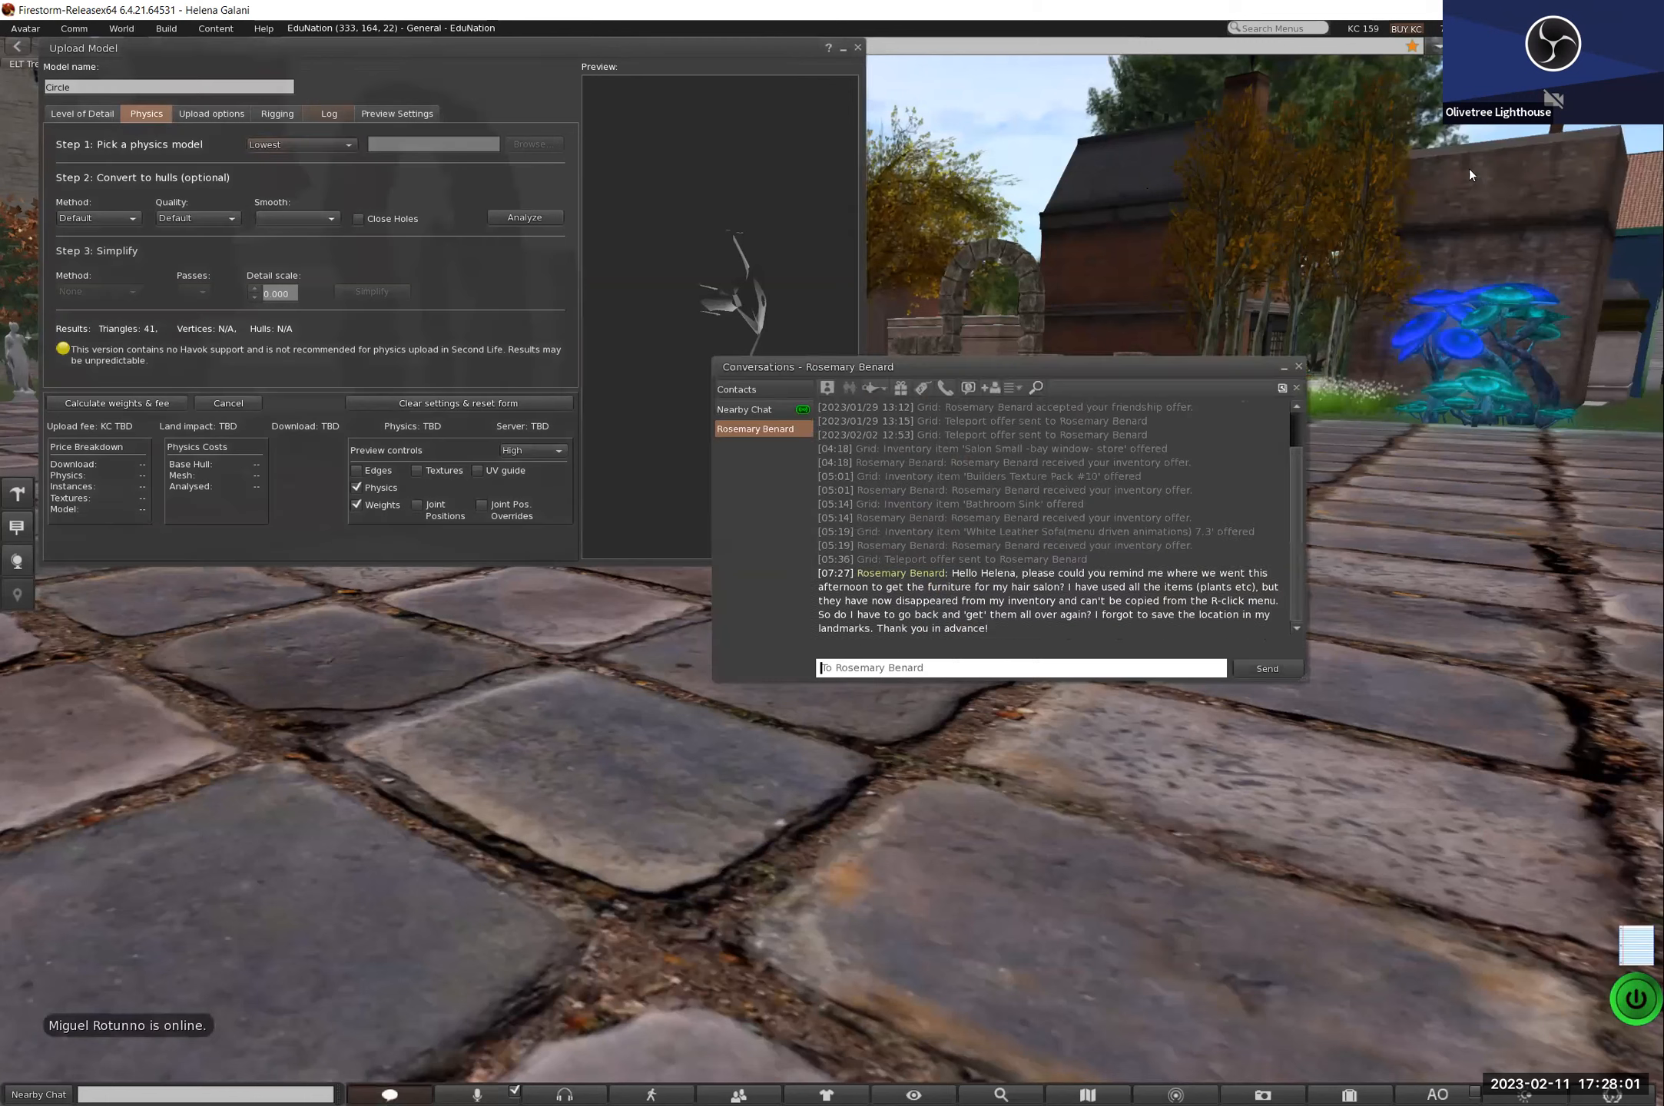
# Step: Move the conversation window to the lower right and start a reply addressed to the contact
pyautogui.moveTo(1078, 362); pyautogui.dragTo(1312, 594)
pyautogui.moveTo(1303, 660); pyautogui.dragTo(1291, 732)
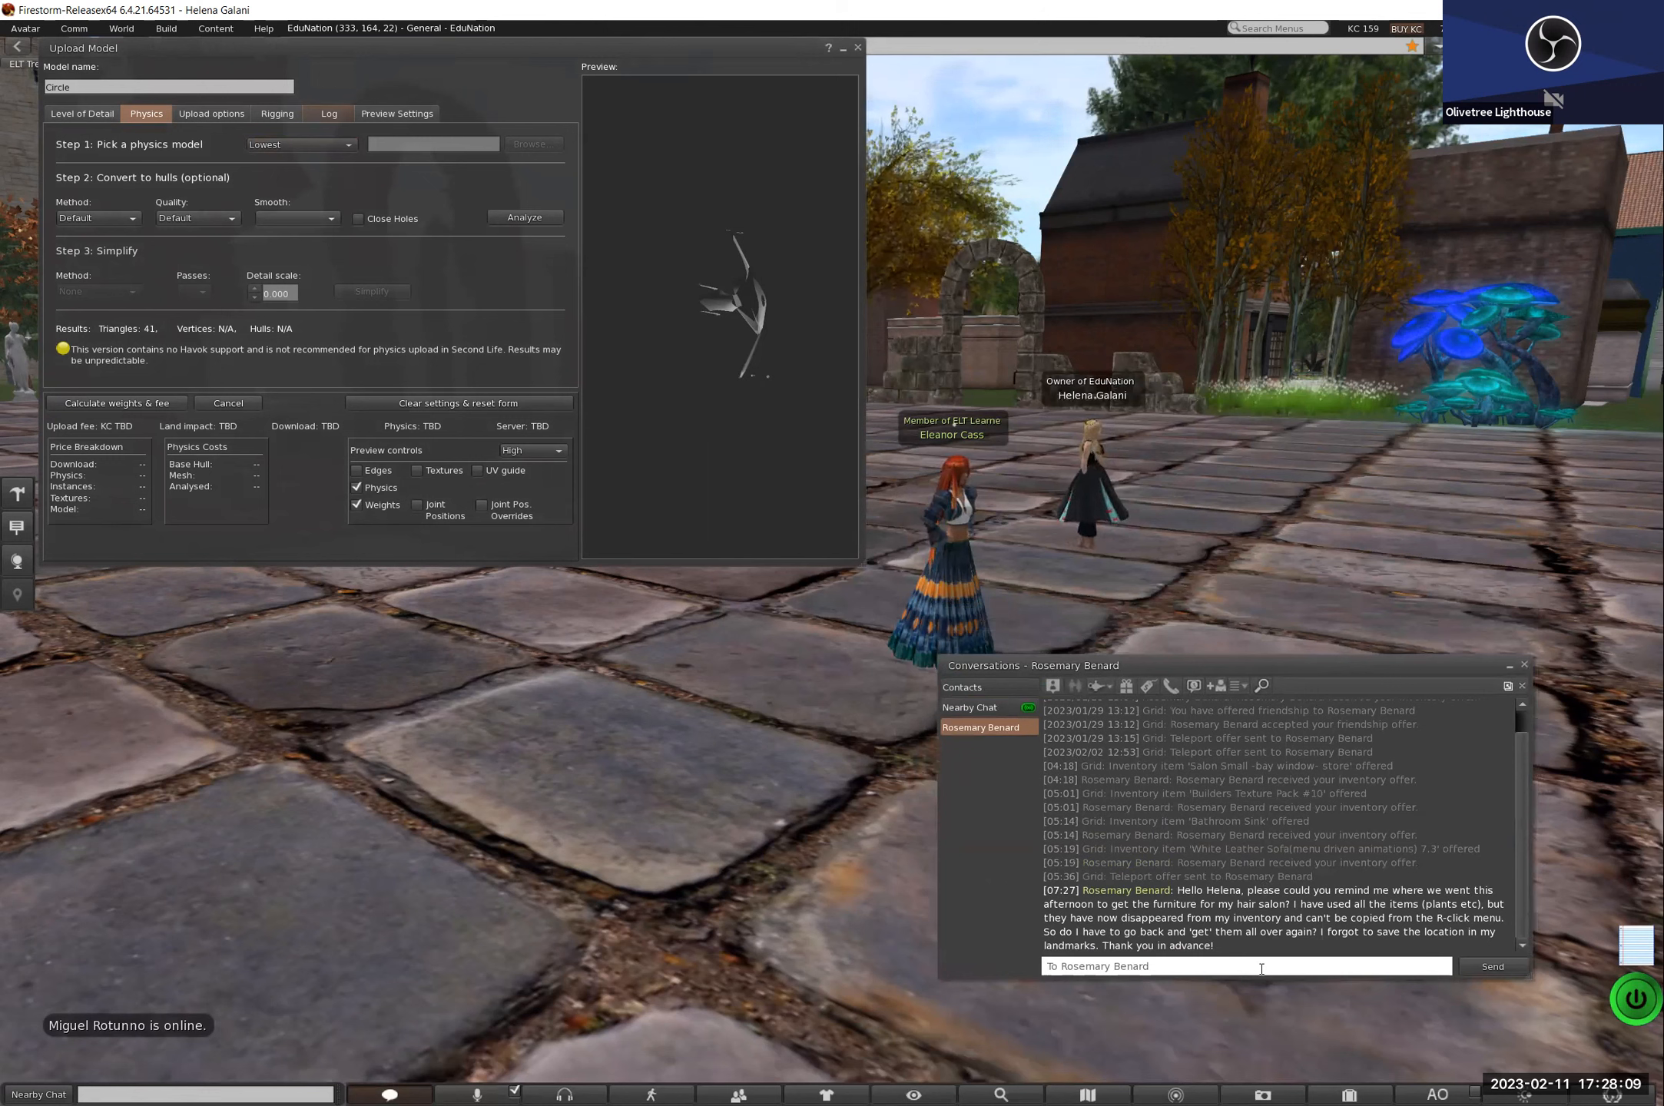
pyautogui.write('Roesemn')
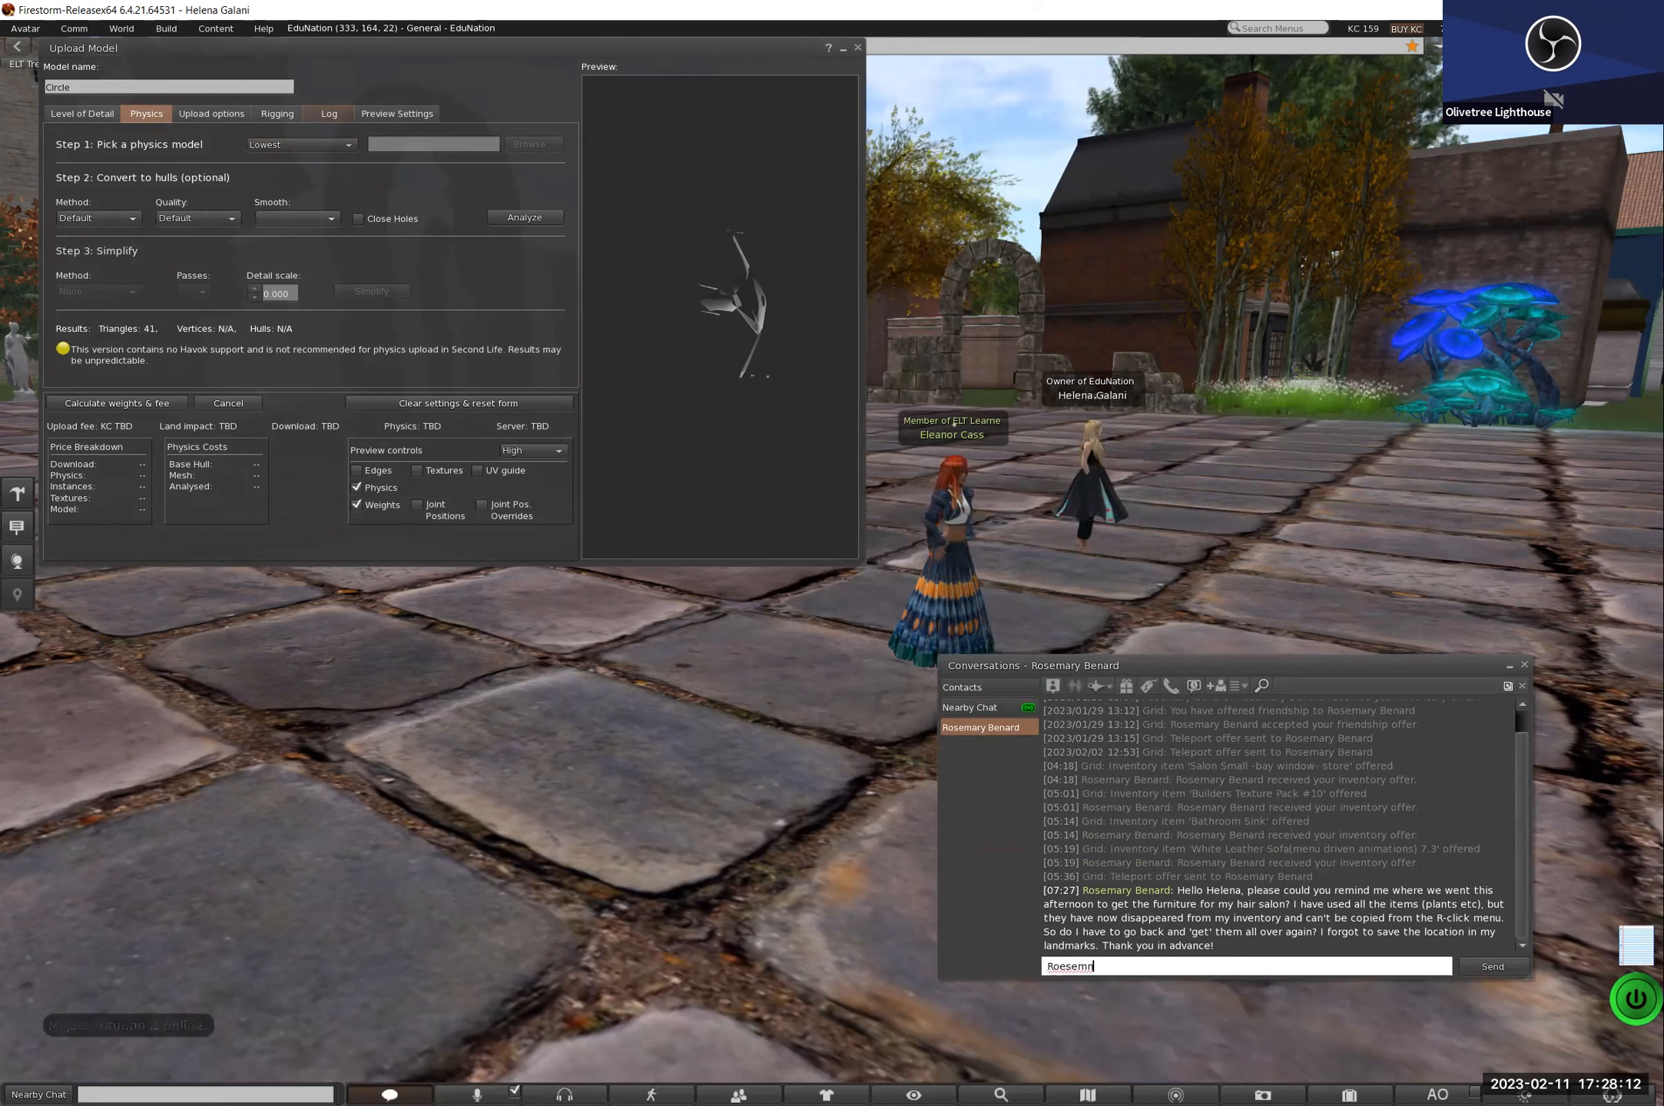
pyautogui.press('BackSpace')
pyautogui.write('ary')
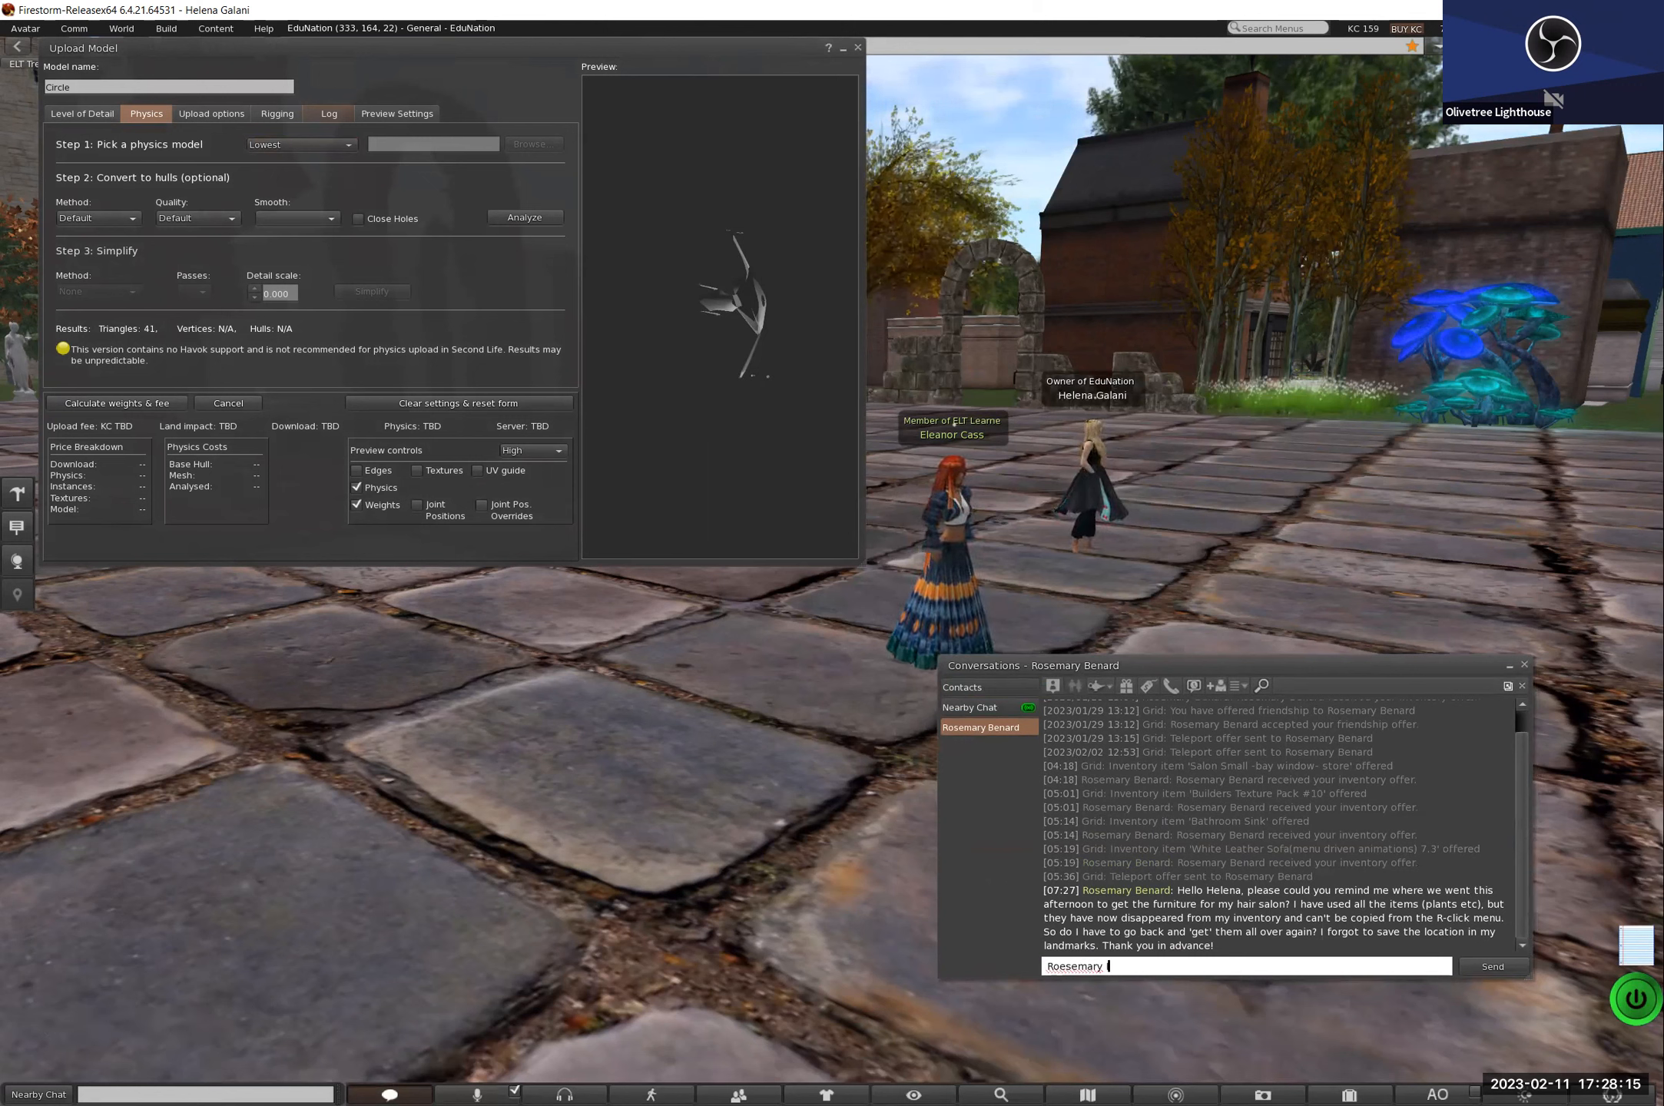
pyautogui.write(" I'm having a sessio")
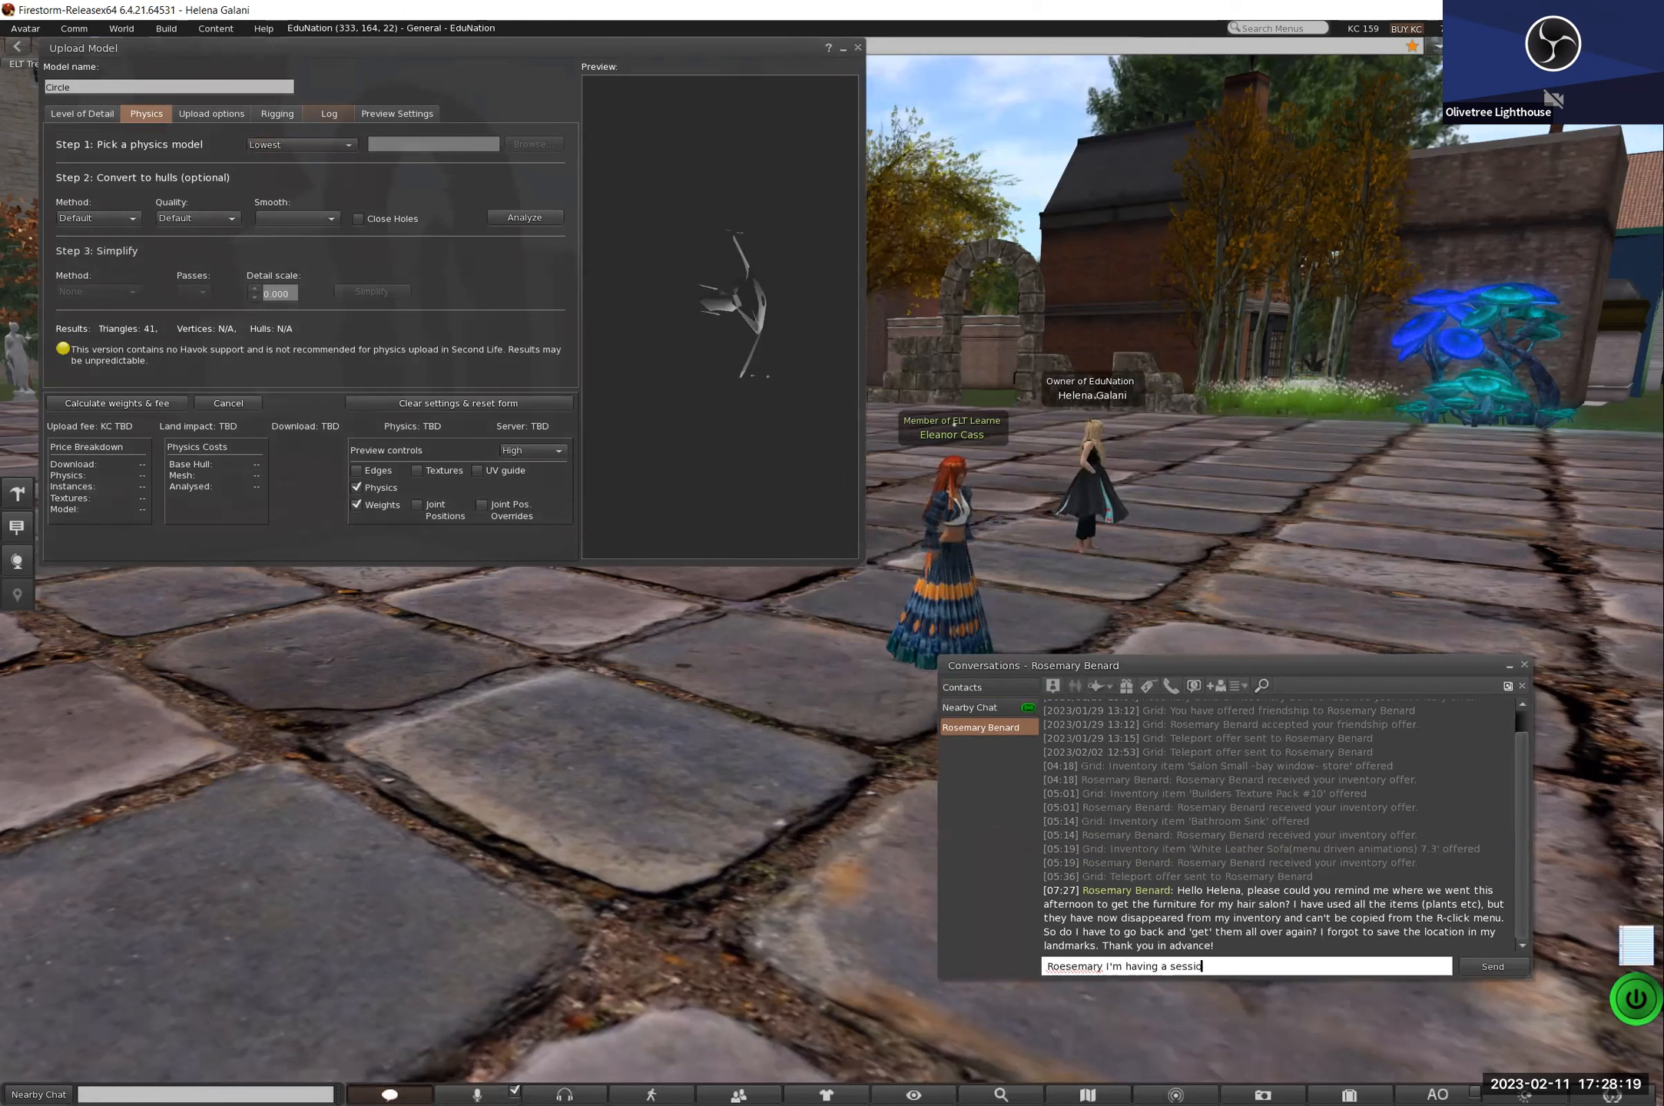
pyautogui.write('n with Eleanor etc')
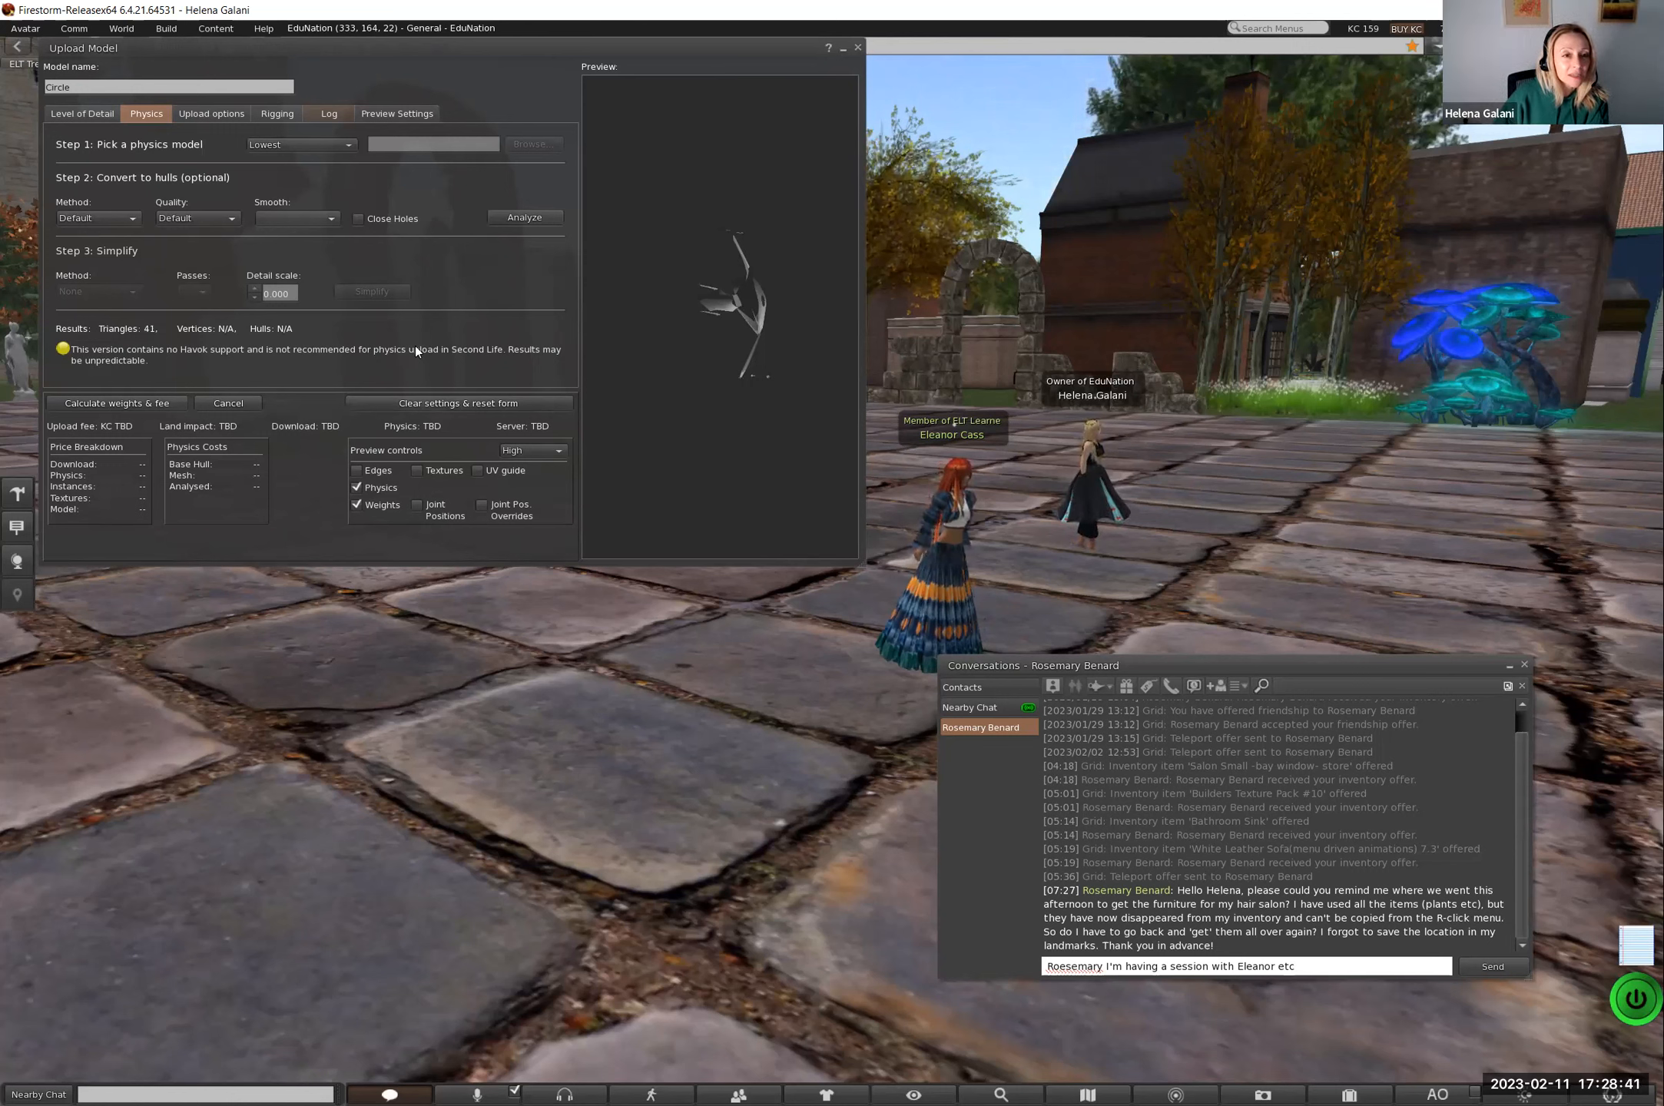
pyautogui.click(326, 147)
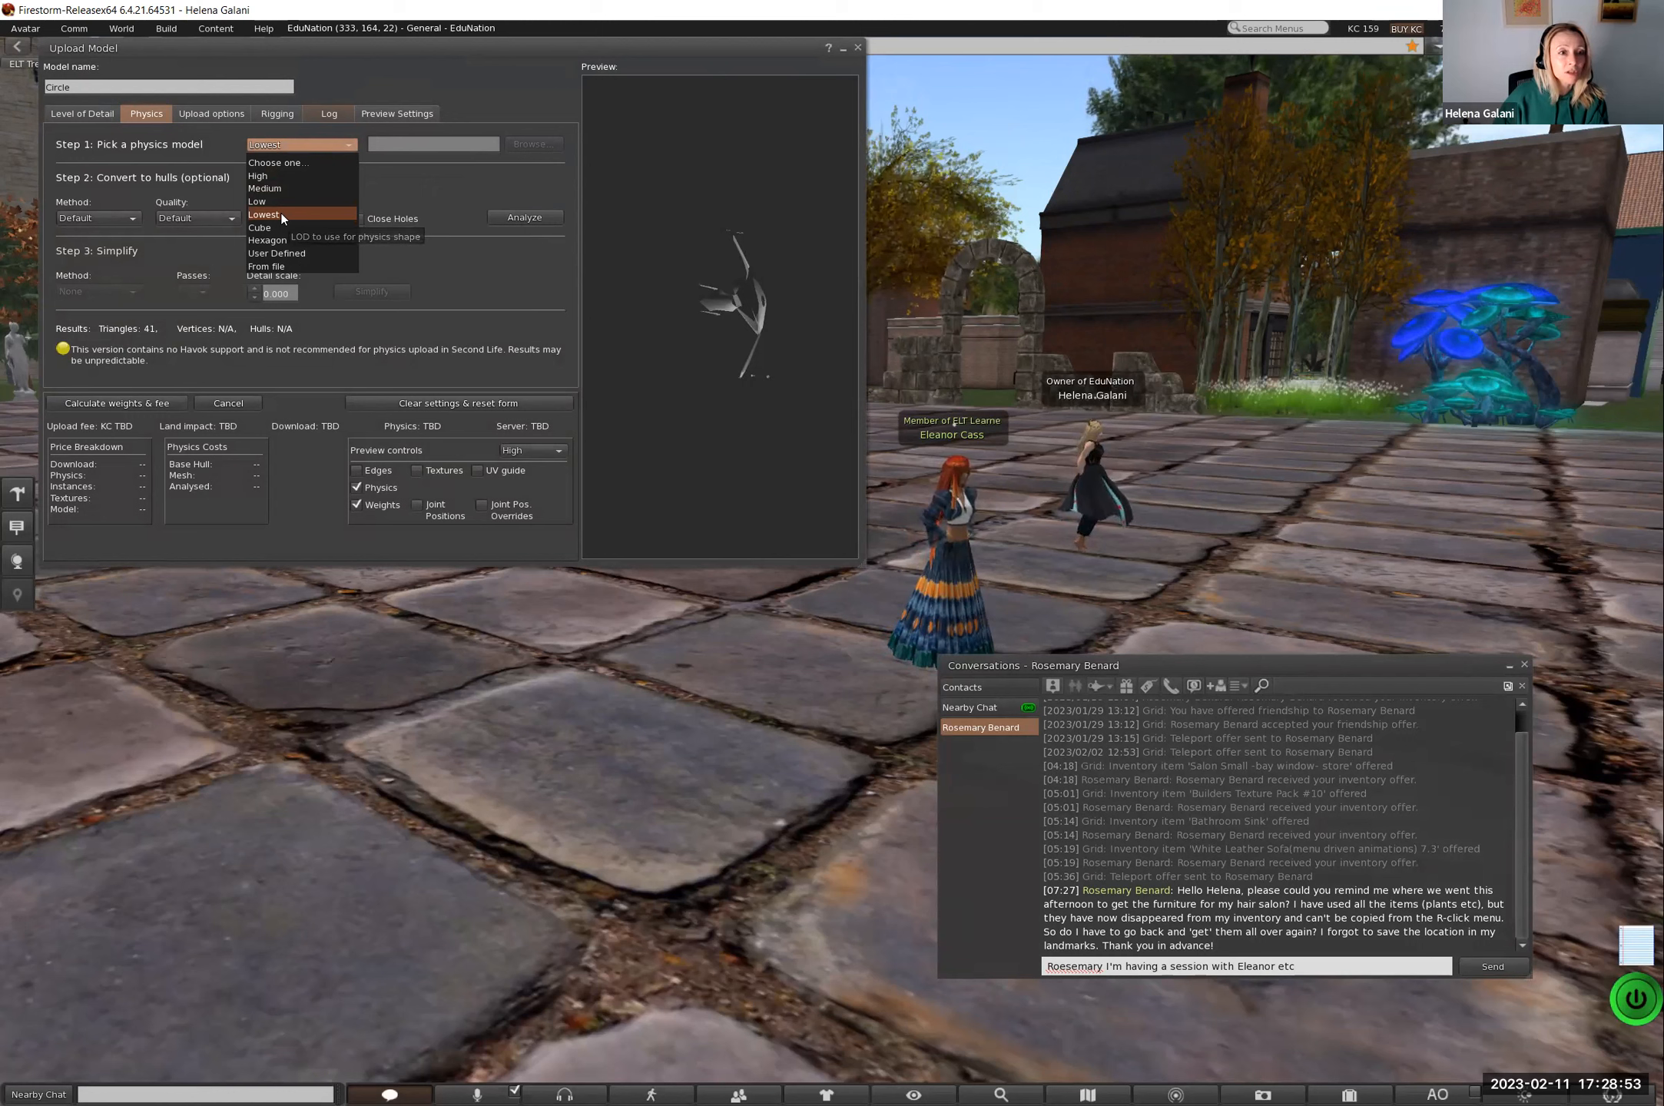
pyautogui.click(281, 214)
pyautogui.click(293, 144)
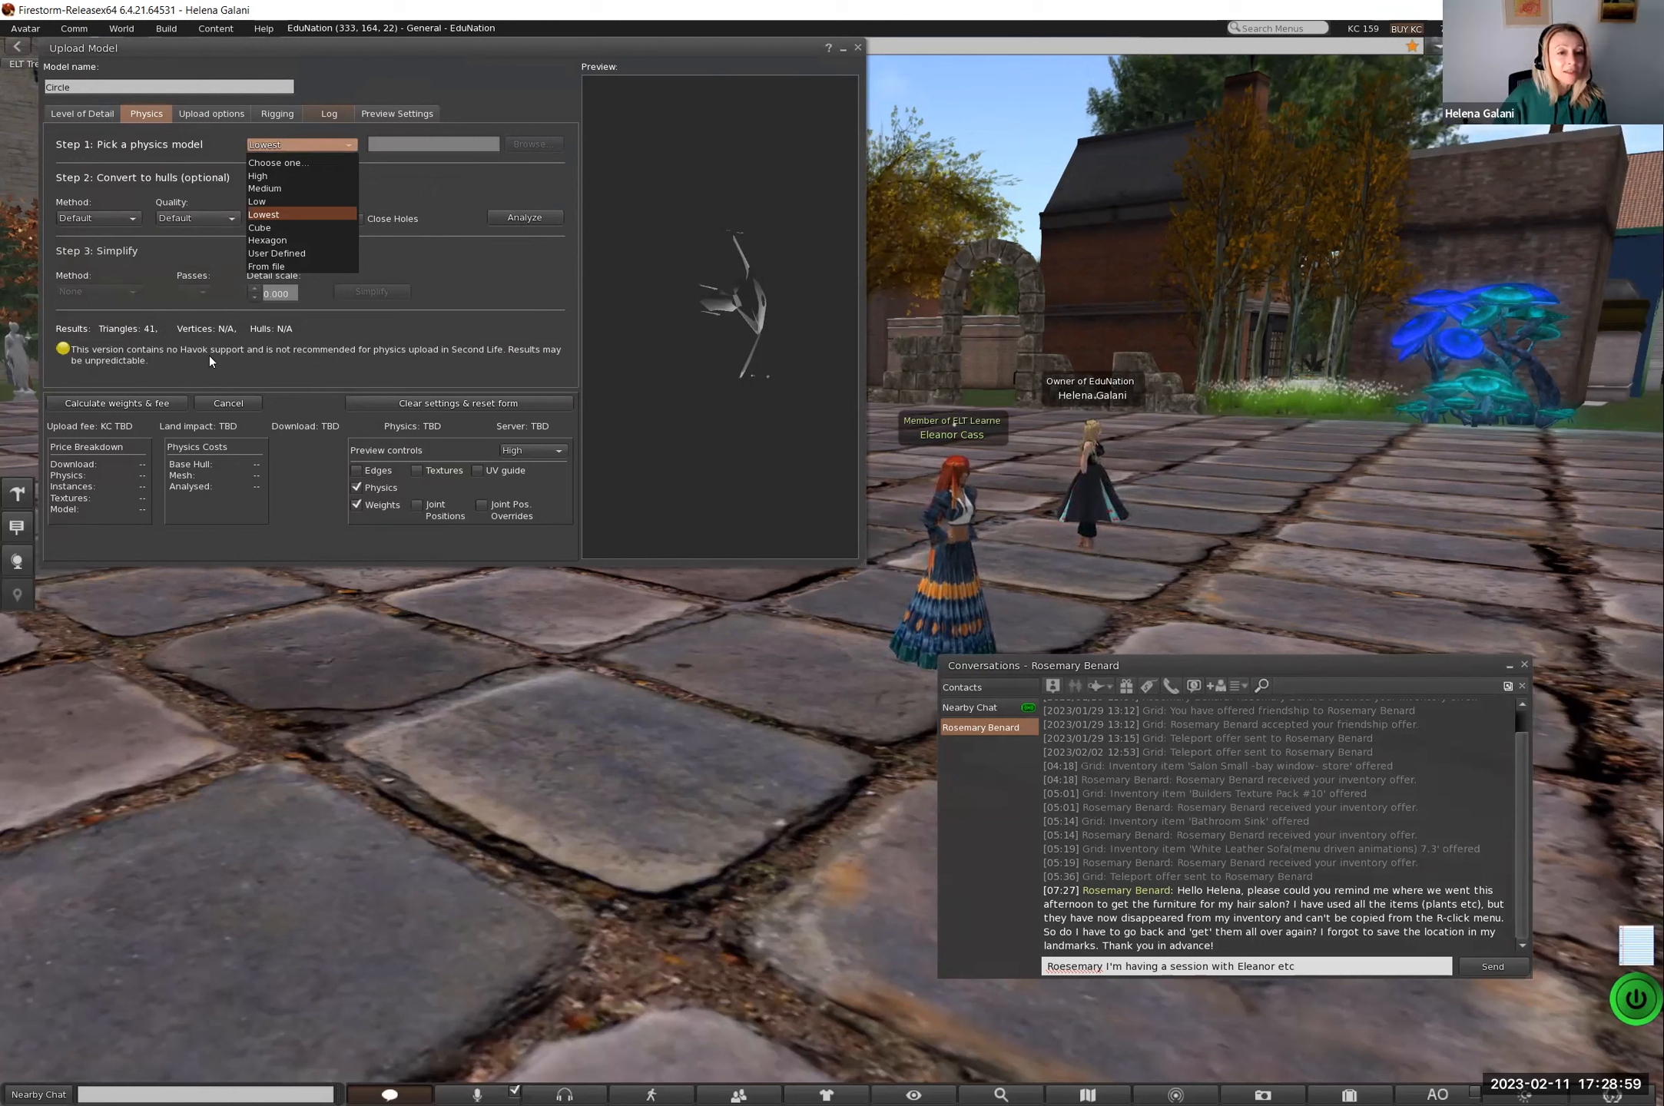
pyautogui.click(468, 263)
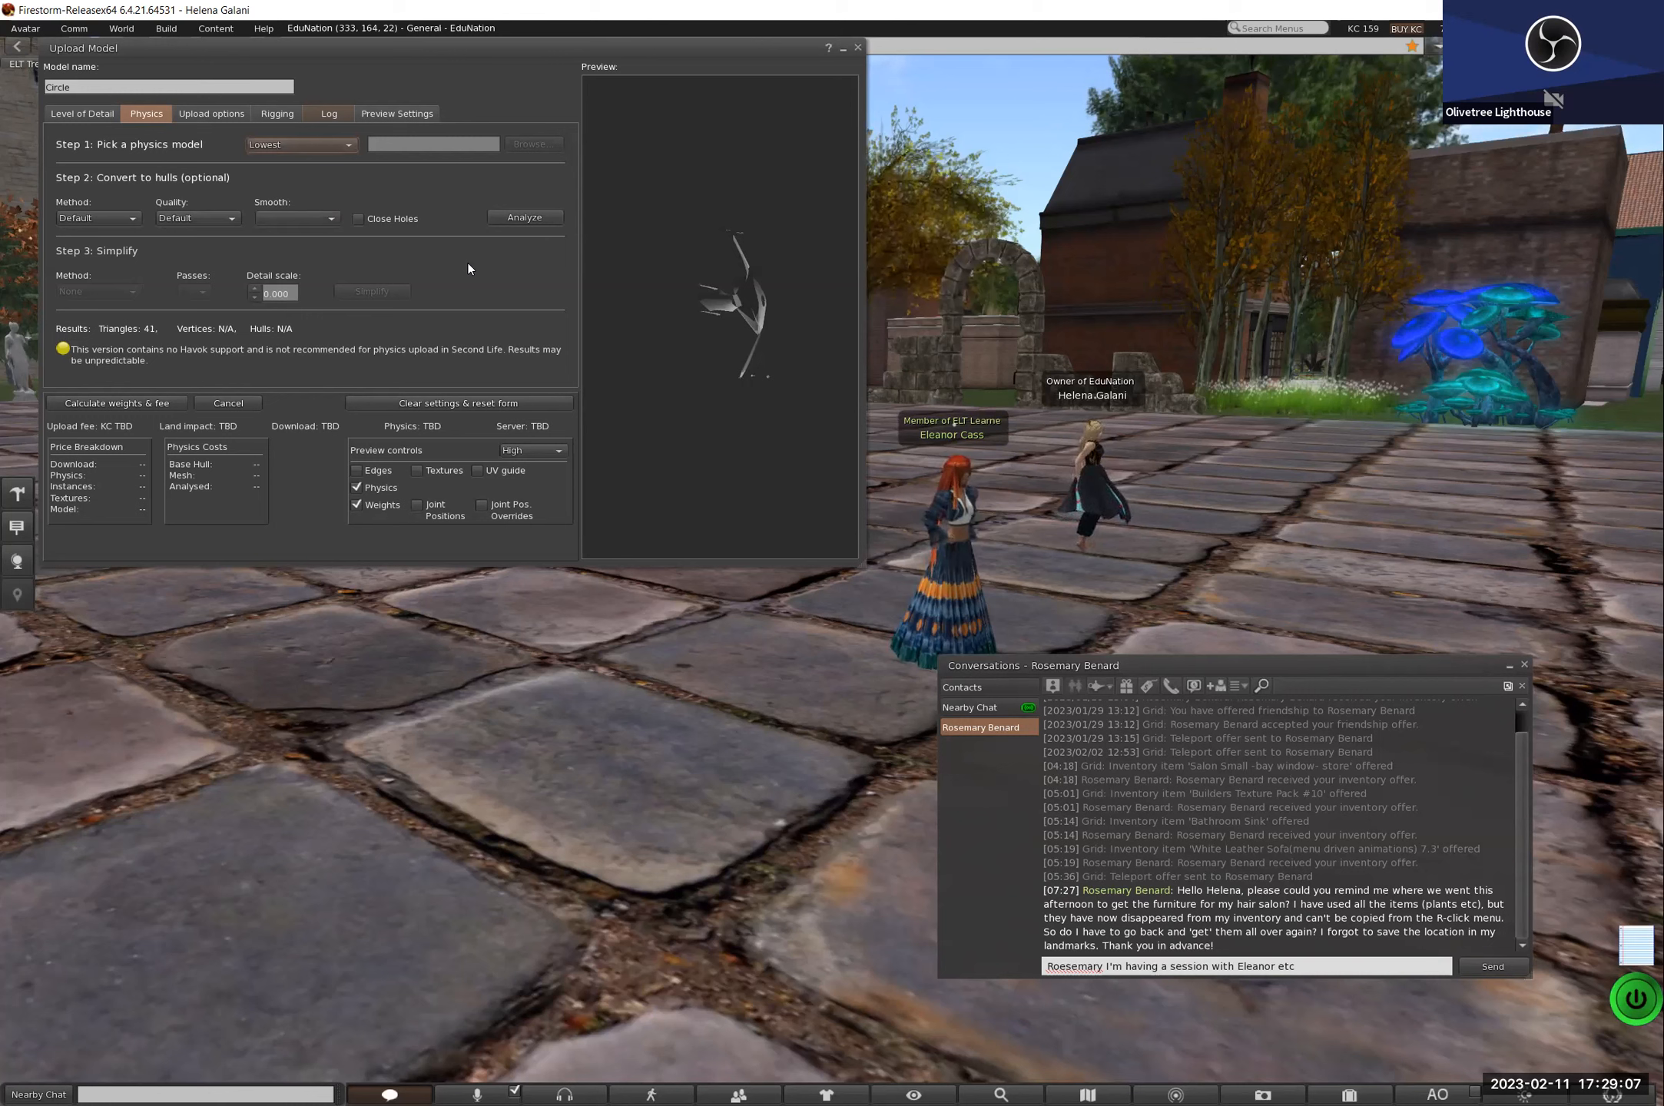
pyautogui.click(318, 146)
pyautogui.click(316, 146)
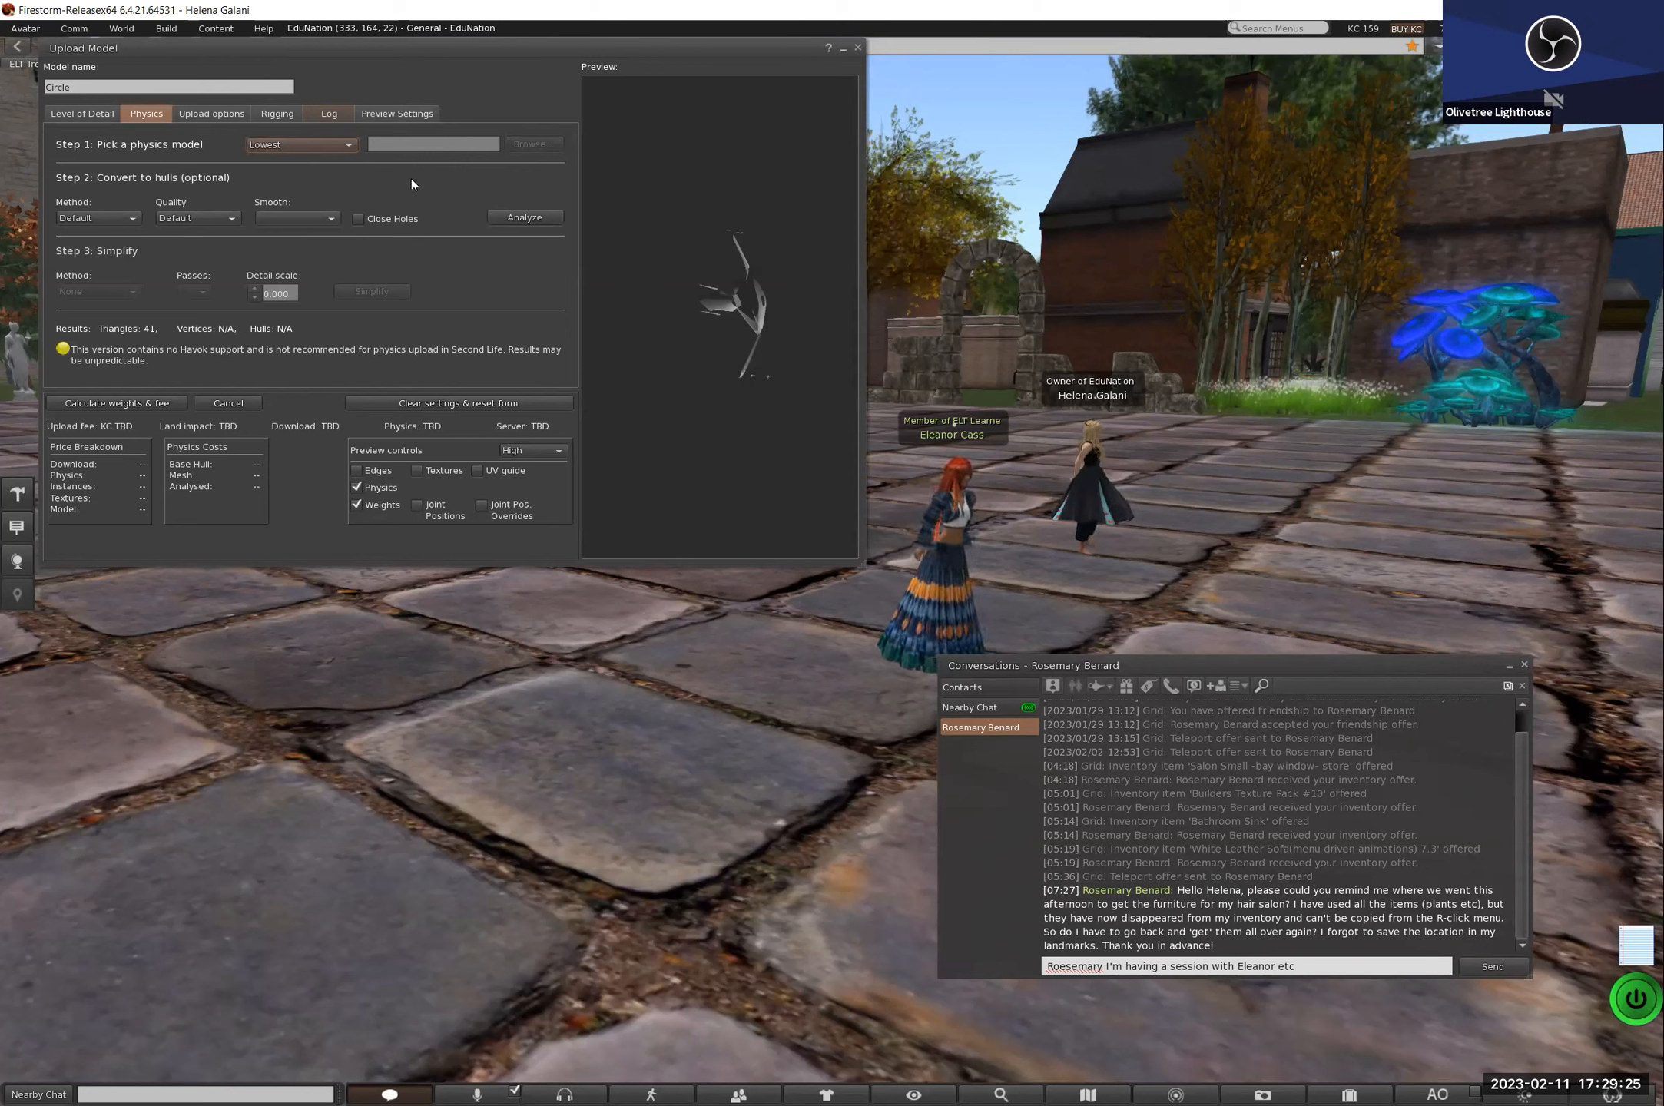
# Step: Search inventory for 'landma' and copy the Dyvalls Shopping Fun German Mall link from the Useful Links Landmarks notecard
pyautogui.click(1350, 1094)
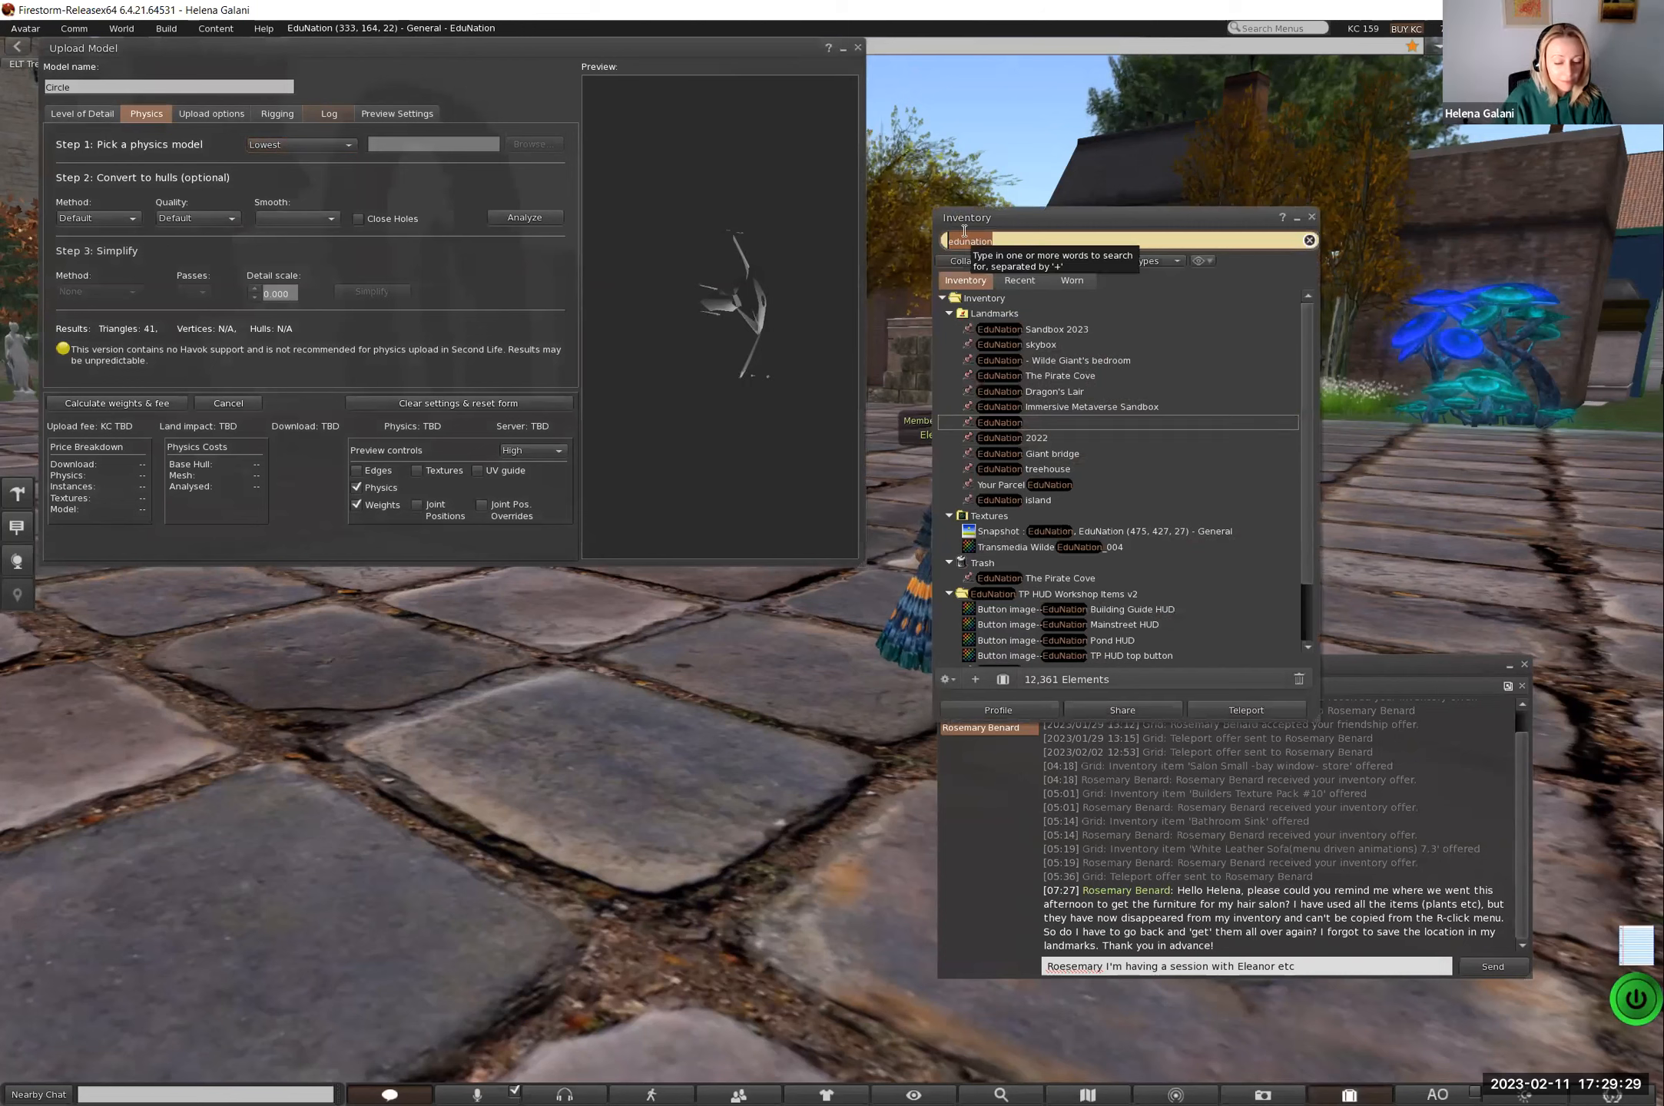
pyautogui.write('land')
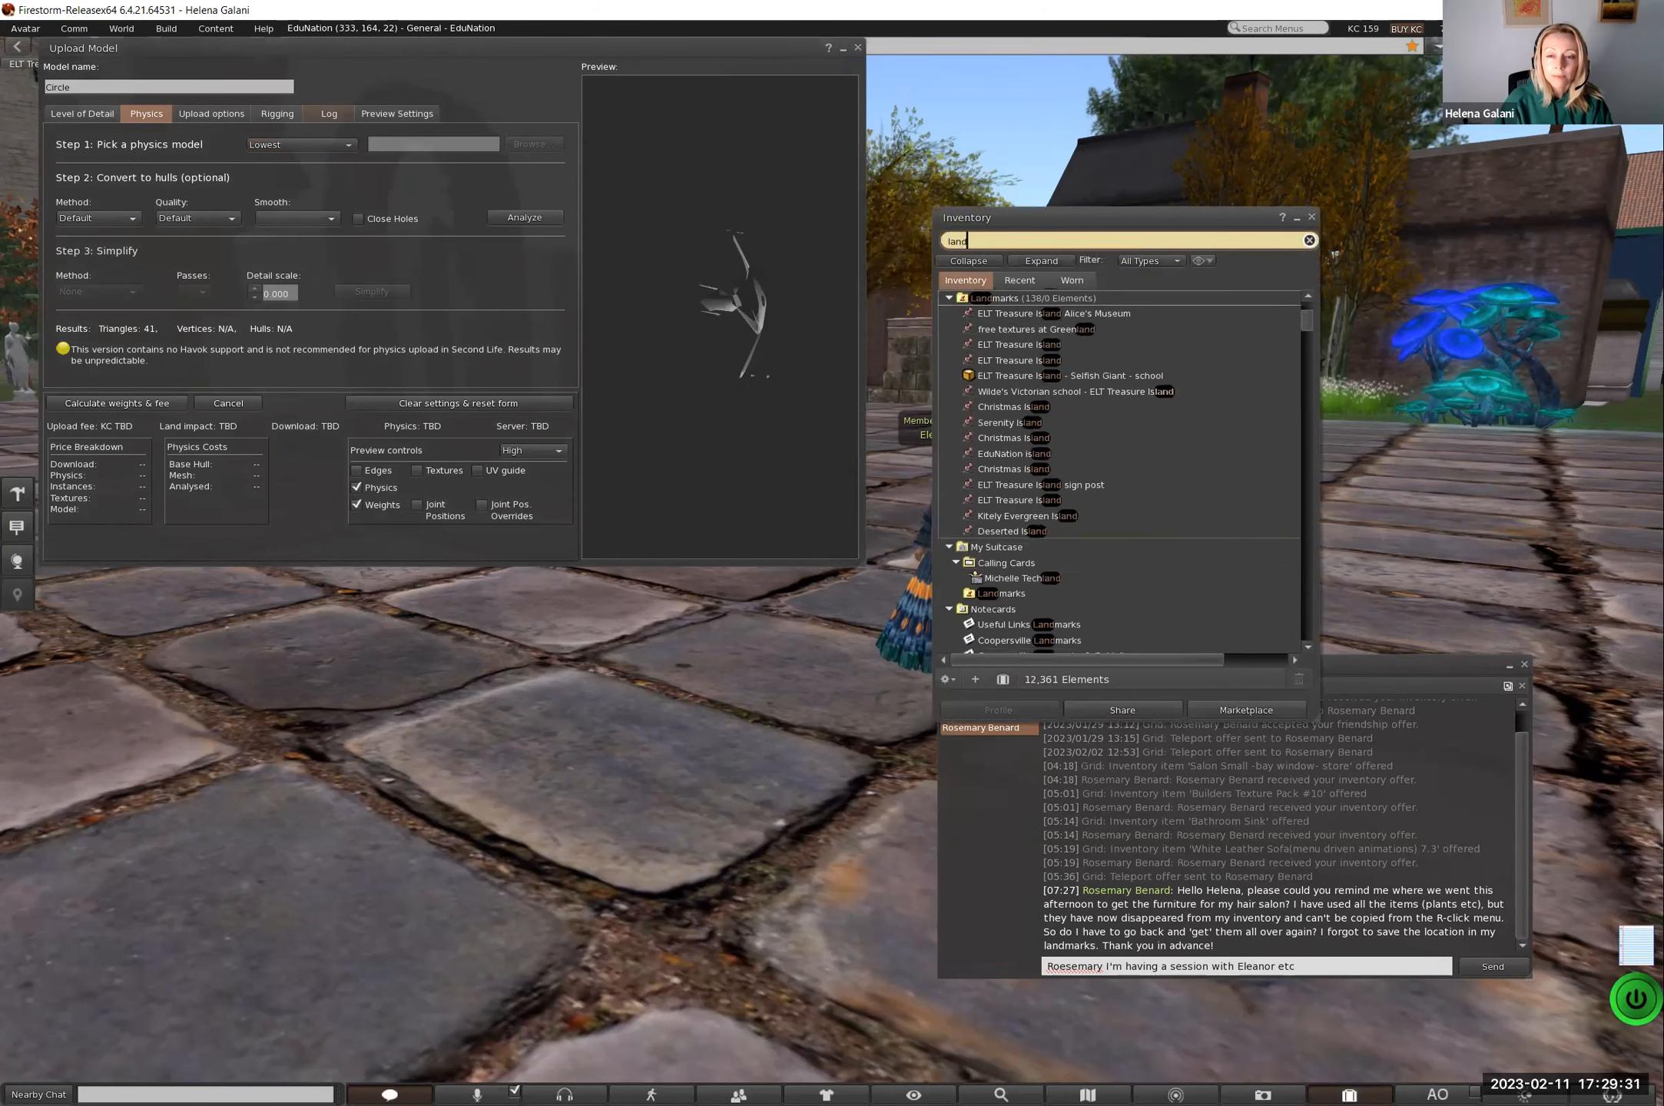
pyautogui.write('ma')
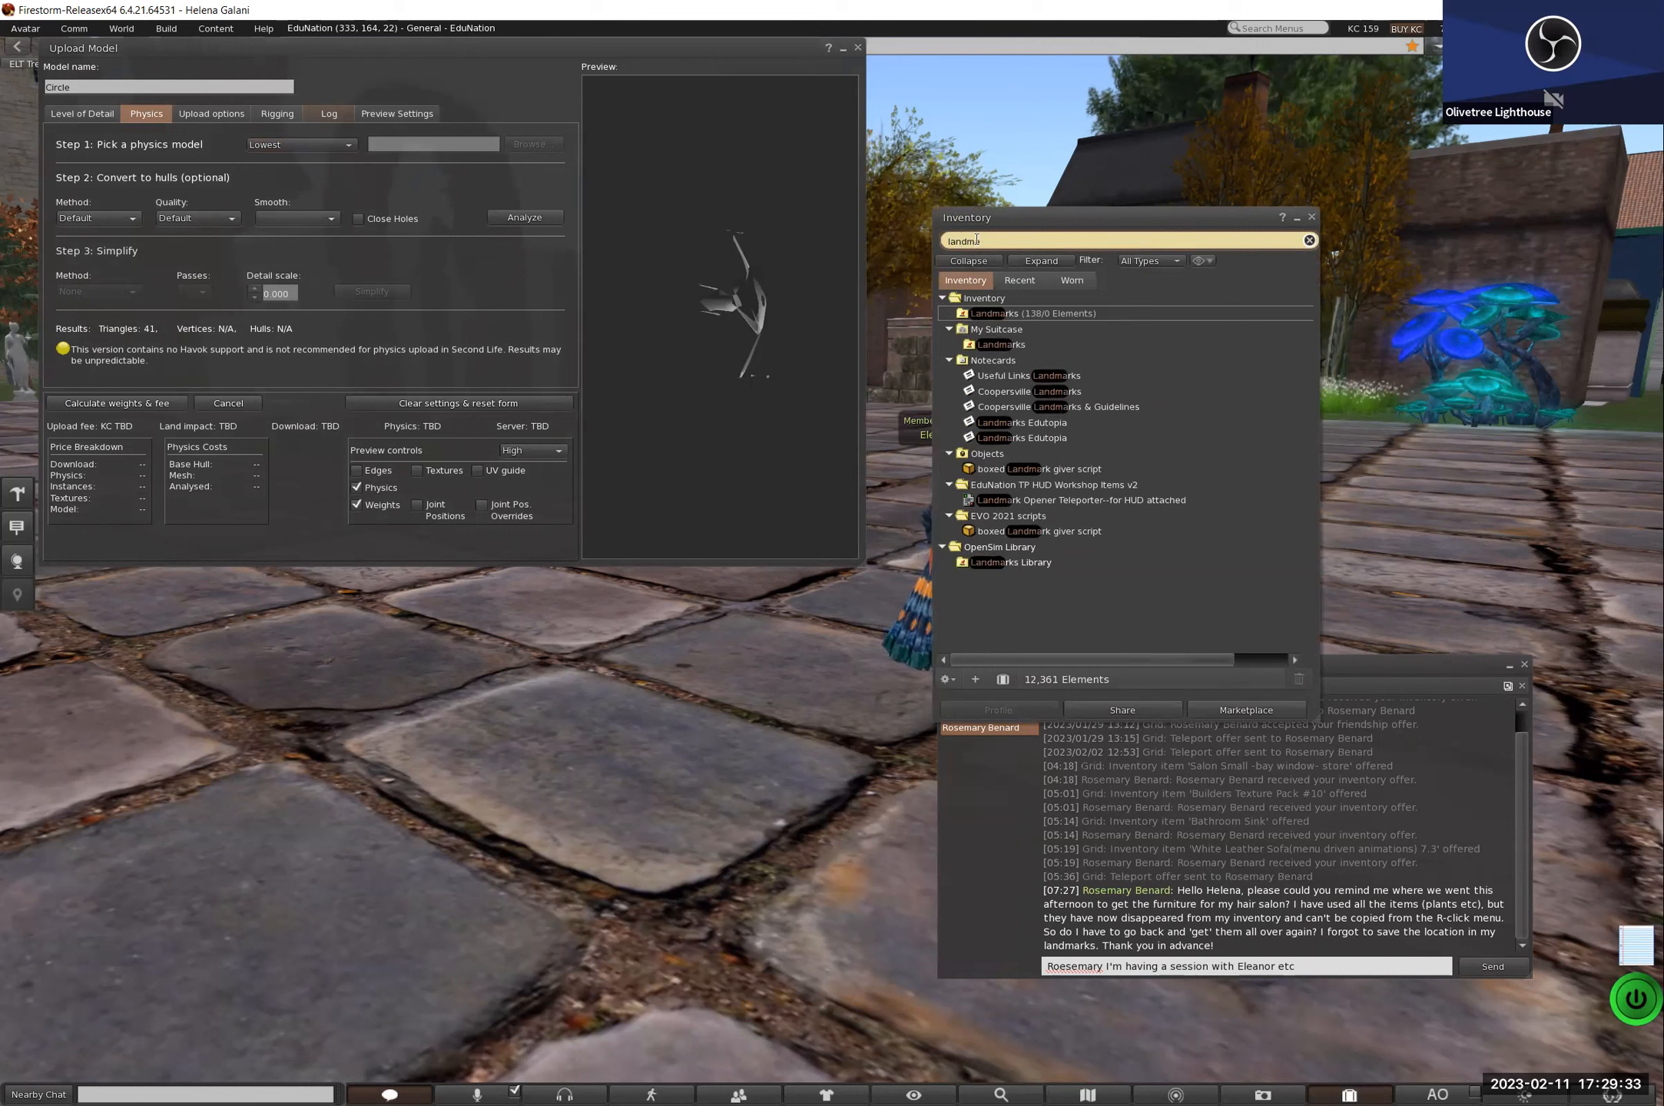
pyautogui.doubleClick(1030, 375)
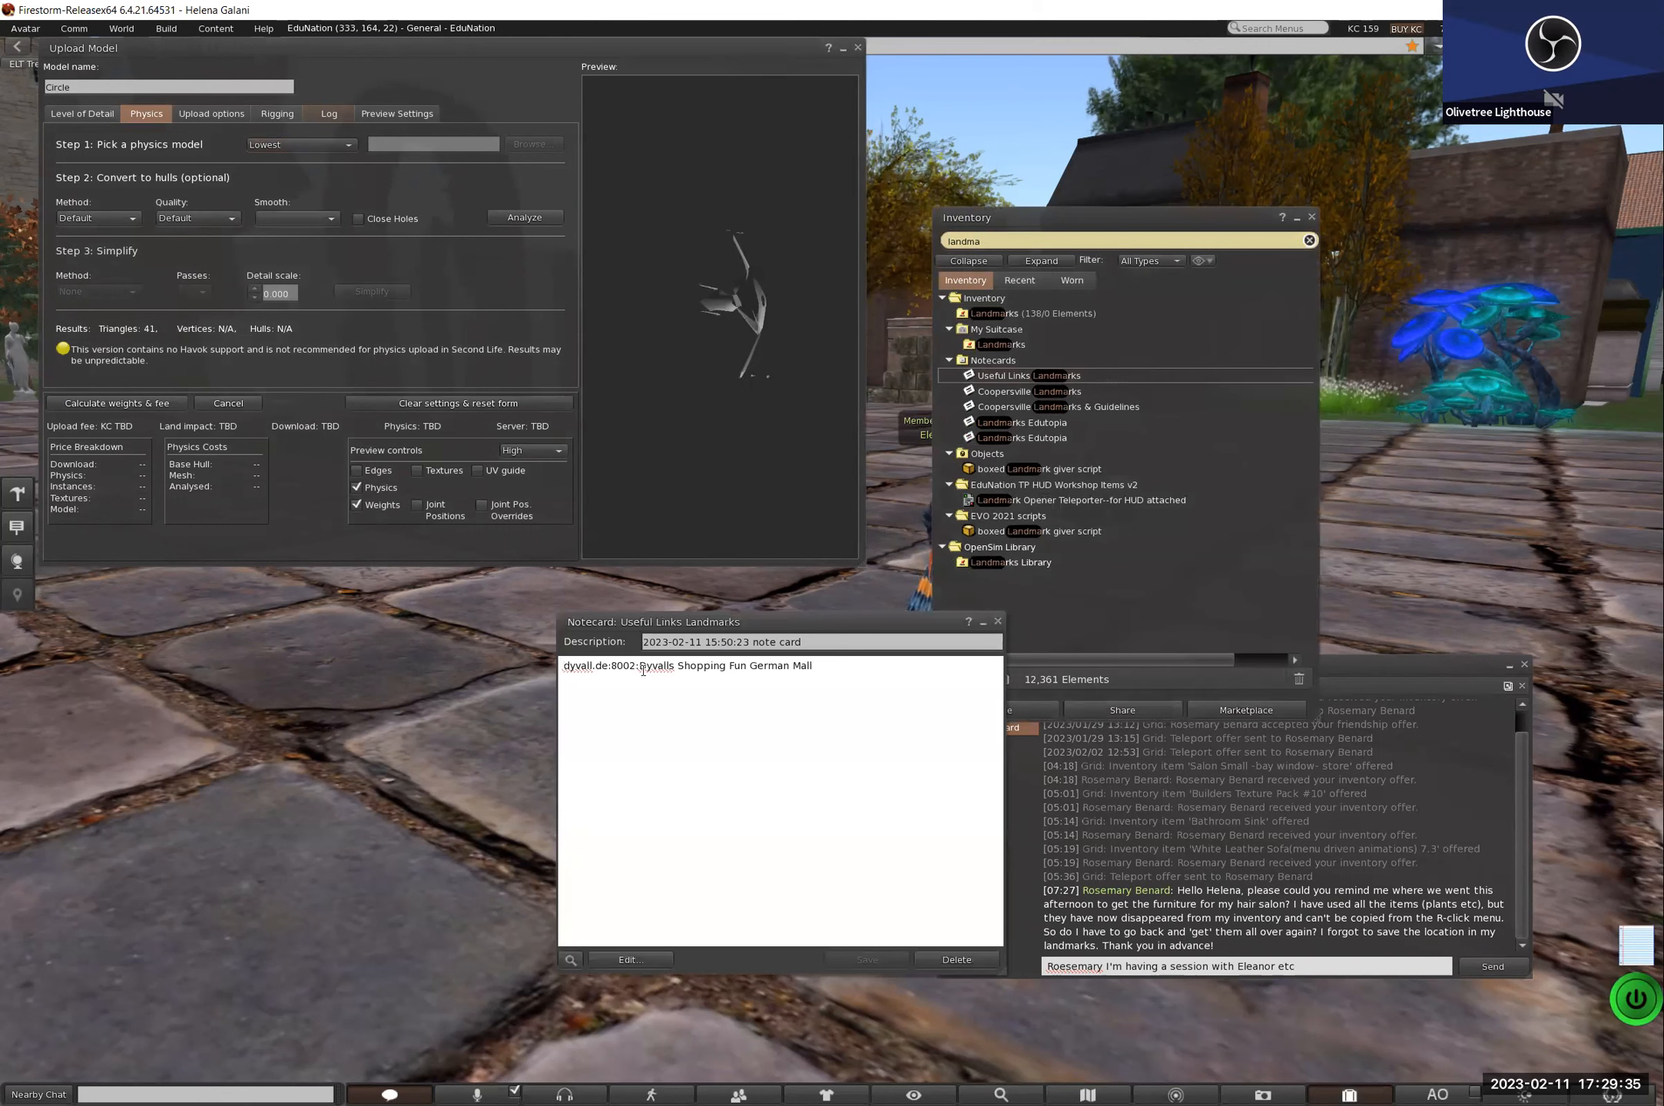
pyautogui.tripleClick(643, 667)
pyautogui.rightClick(643, 670)
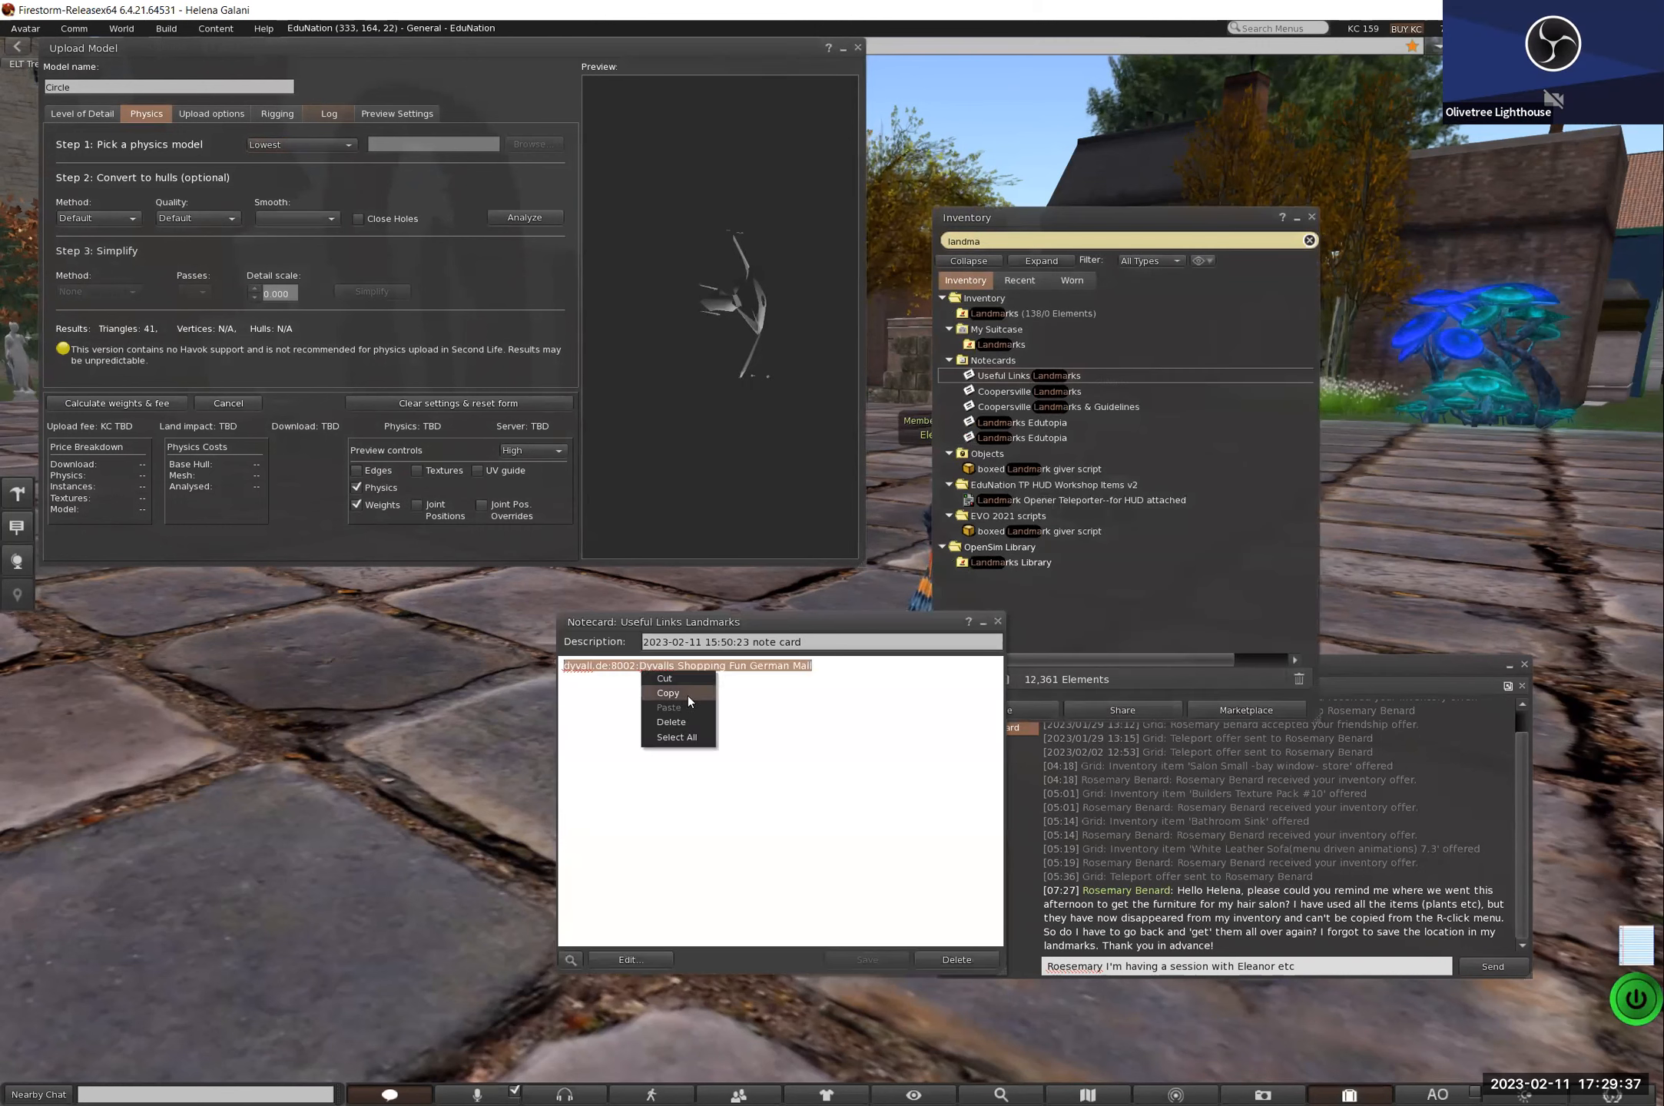
pyautogui.click(687, 694)
# Step: Paste and send the mall link in the private conversation, then close the chat and inventory
pyautogui.click(997, 622)
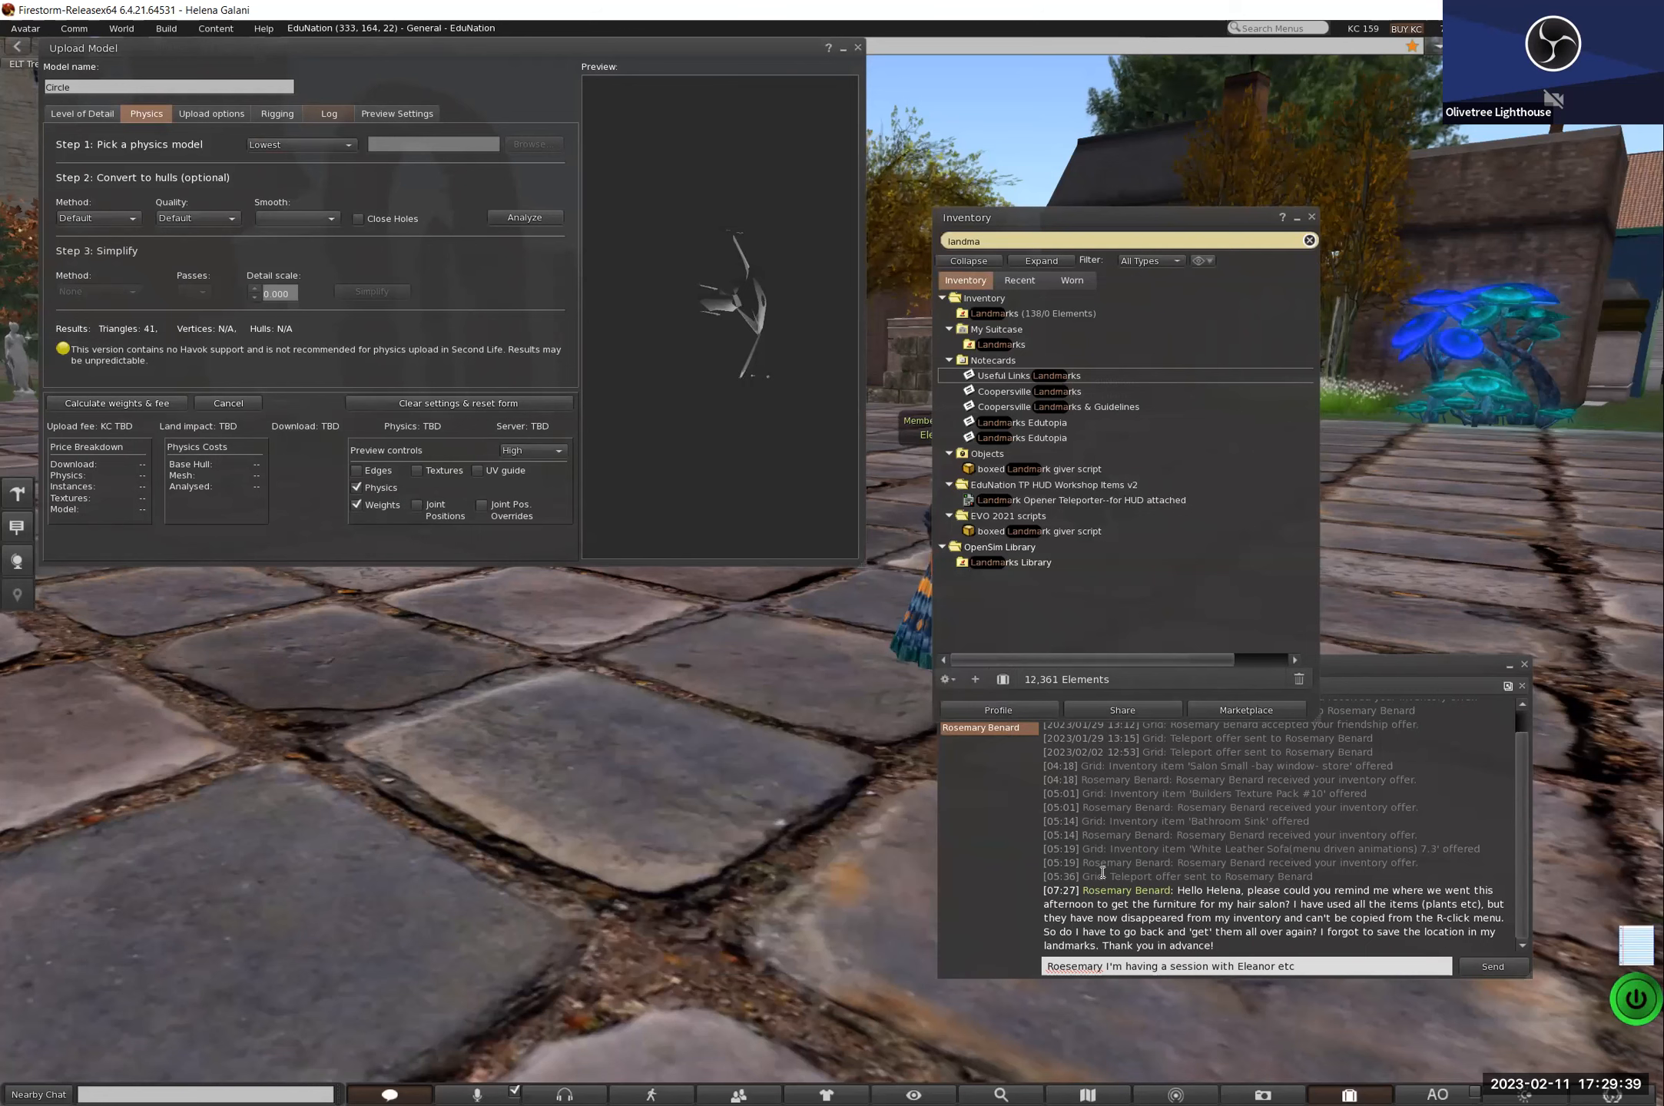
pyautogui.click(1141, 972)
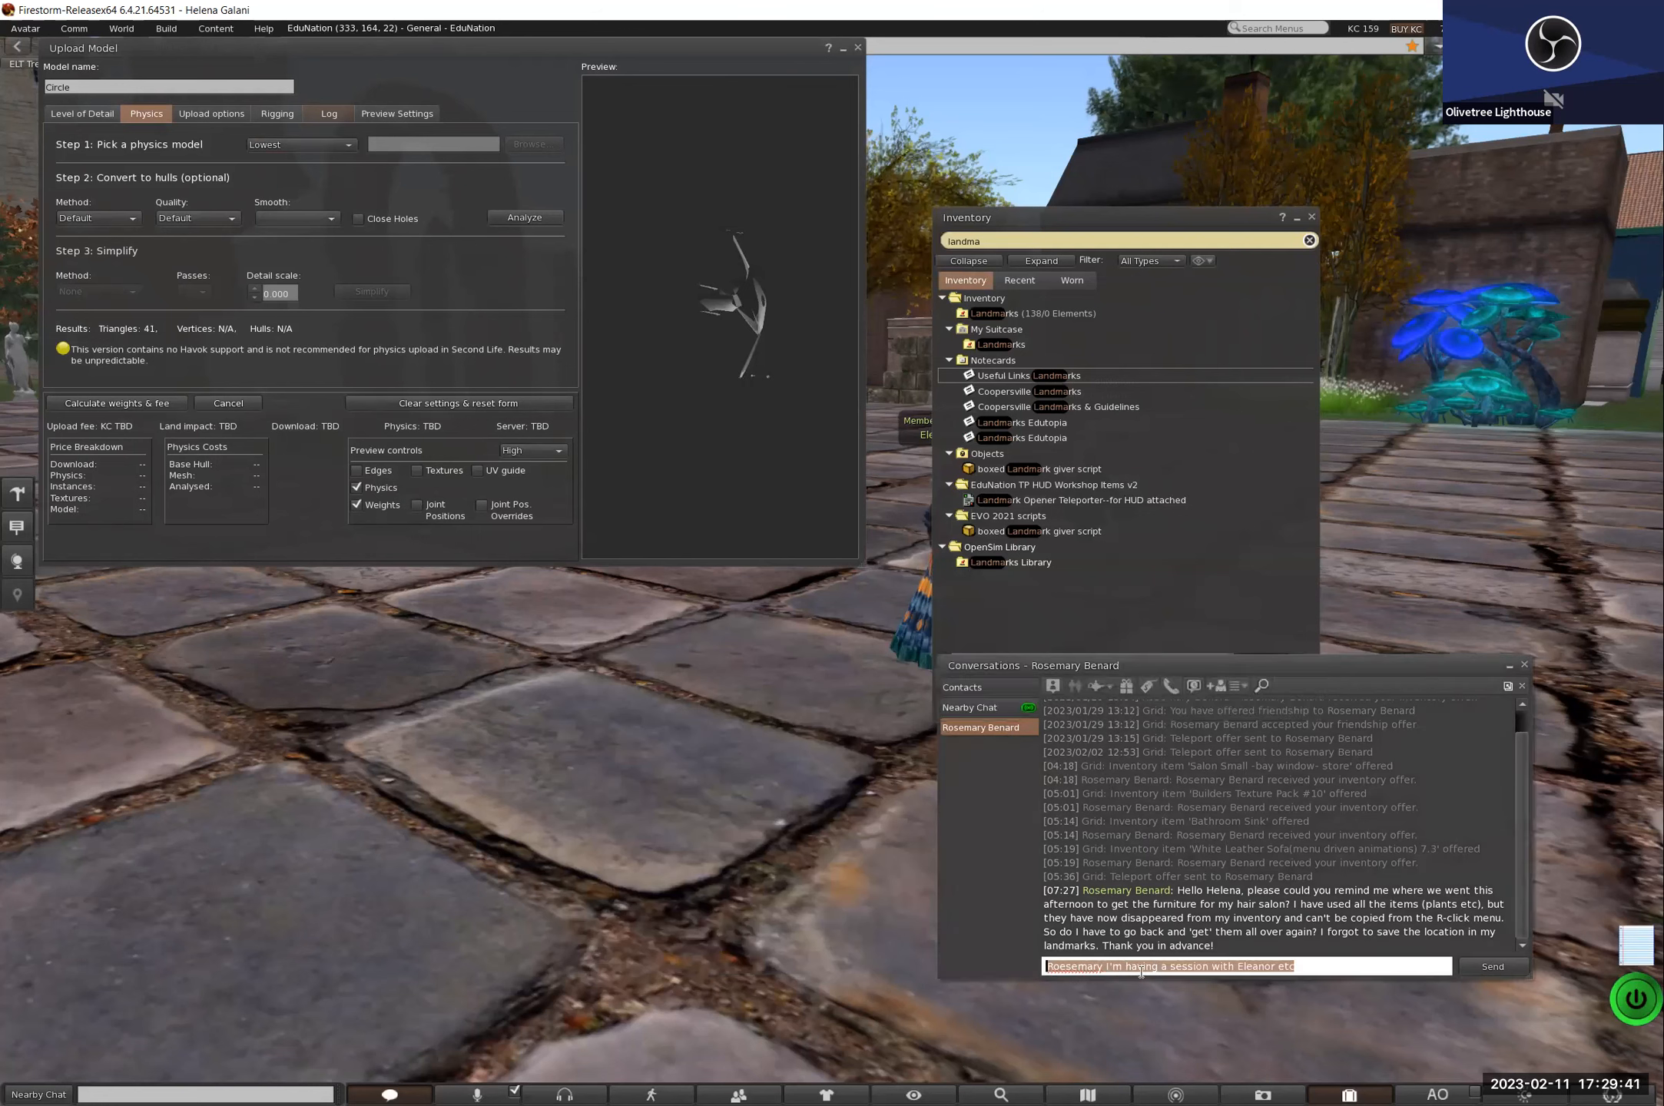
pyautogui.rightClick(1143, 970)
pyautogui.click(1172, 999)
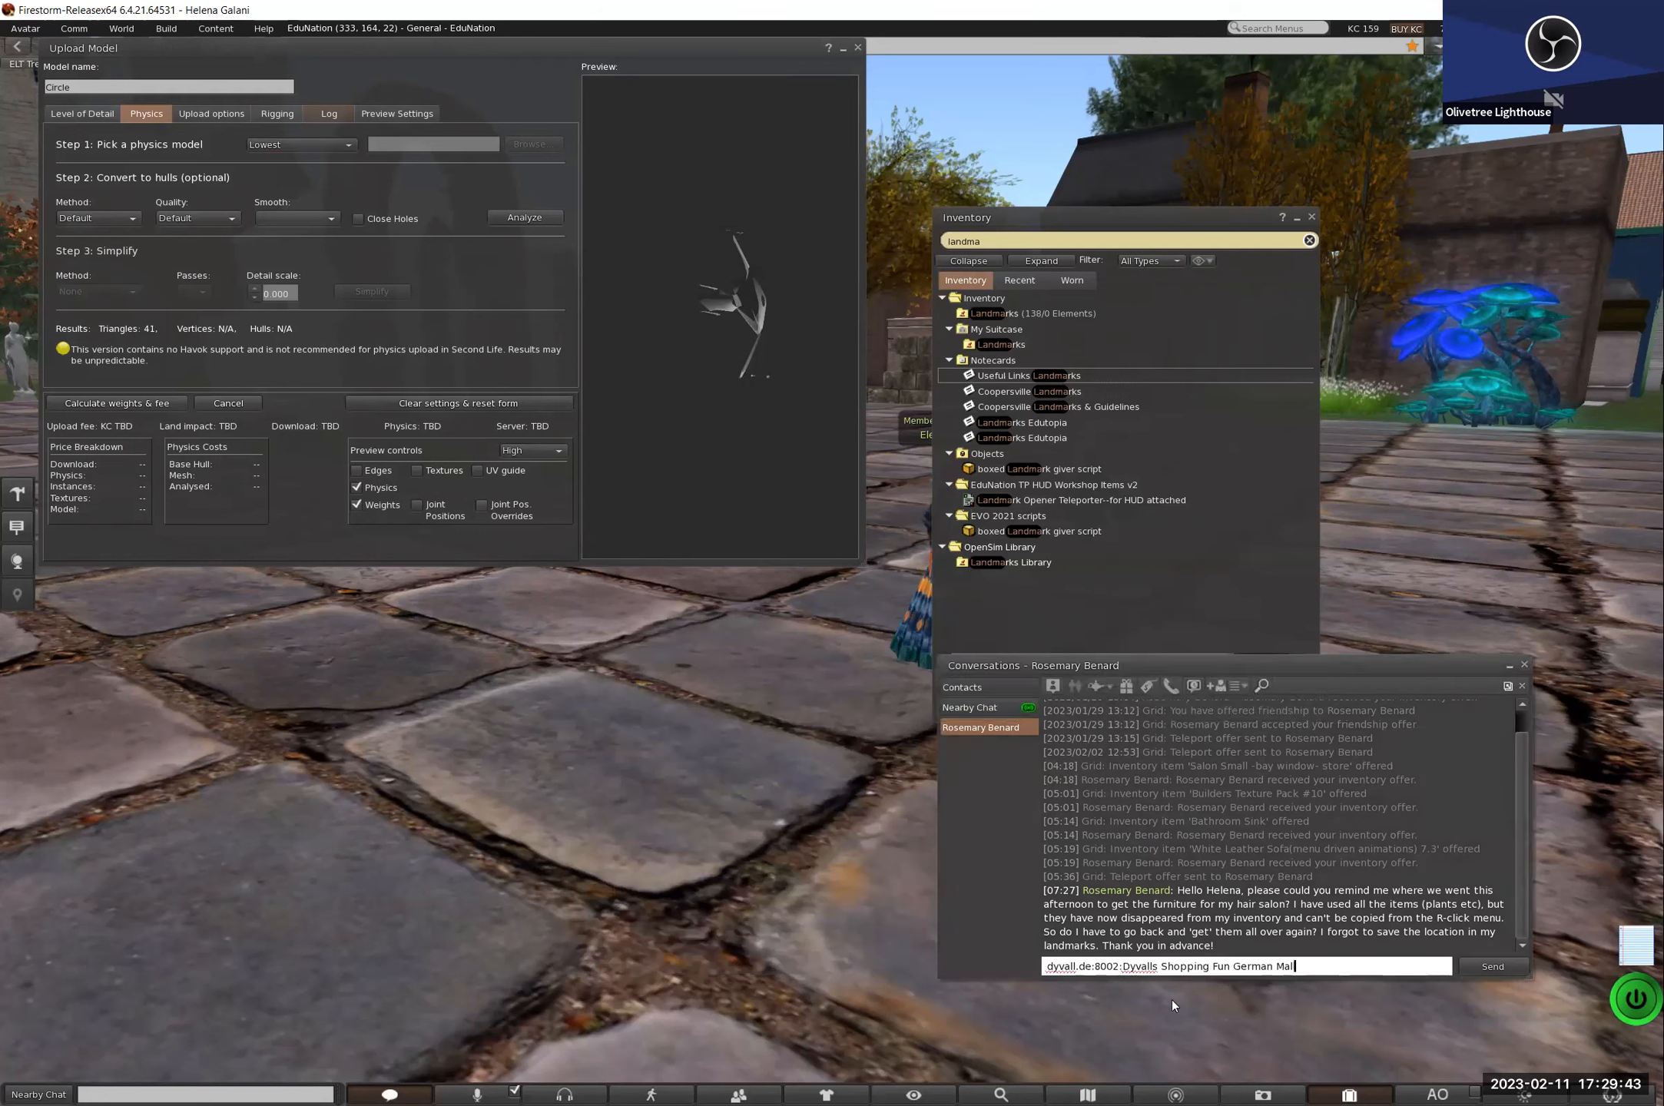
pyautogui.press('Return')
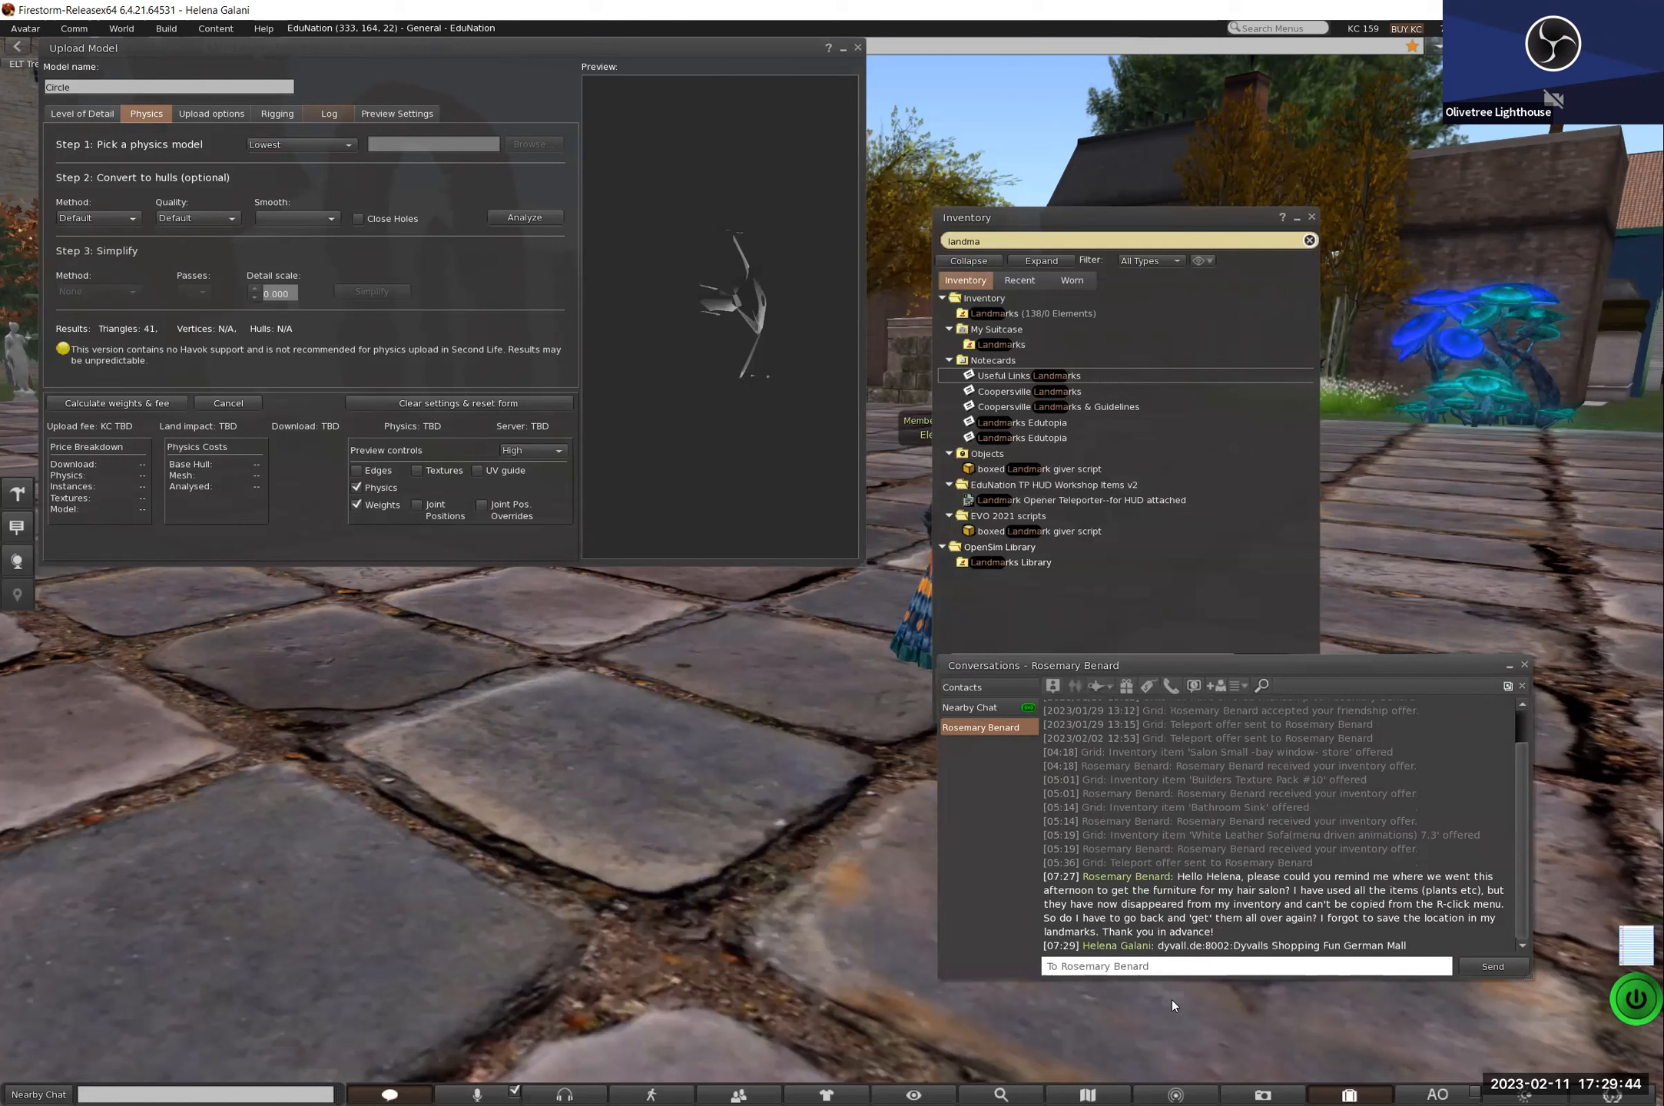
pyautogui.click(1527, 665)
pyautogui.click(1312, 217)
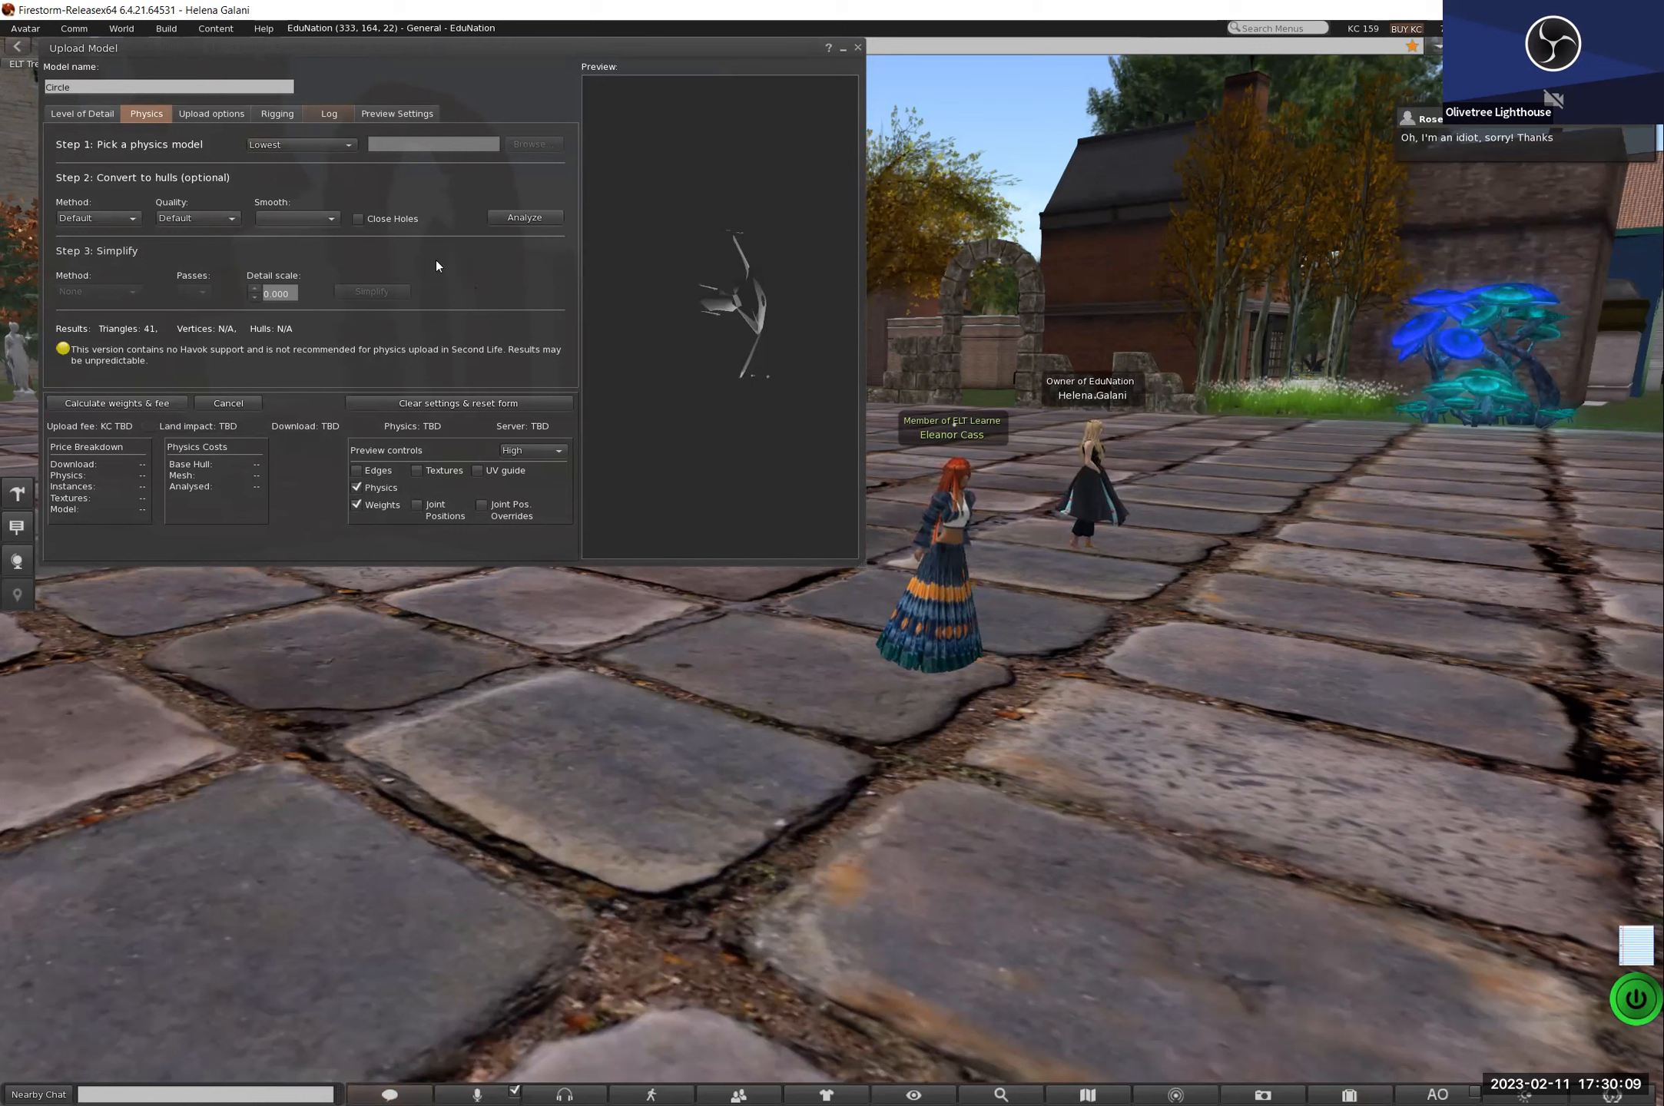
# Step: Compare Medium (6300) and Low (2104) physics models, then return to Lowest with 41 triangles
pyautogui.click(288, 146)
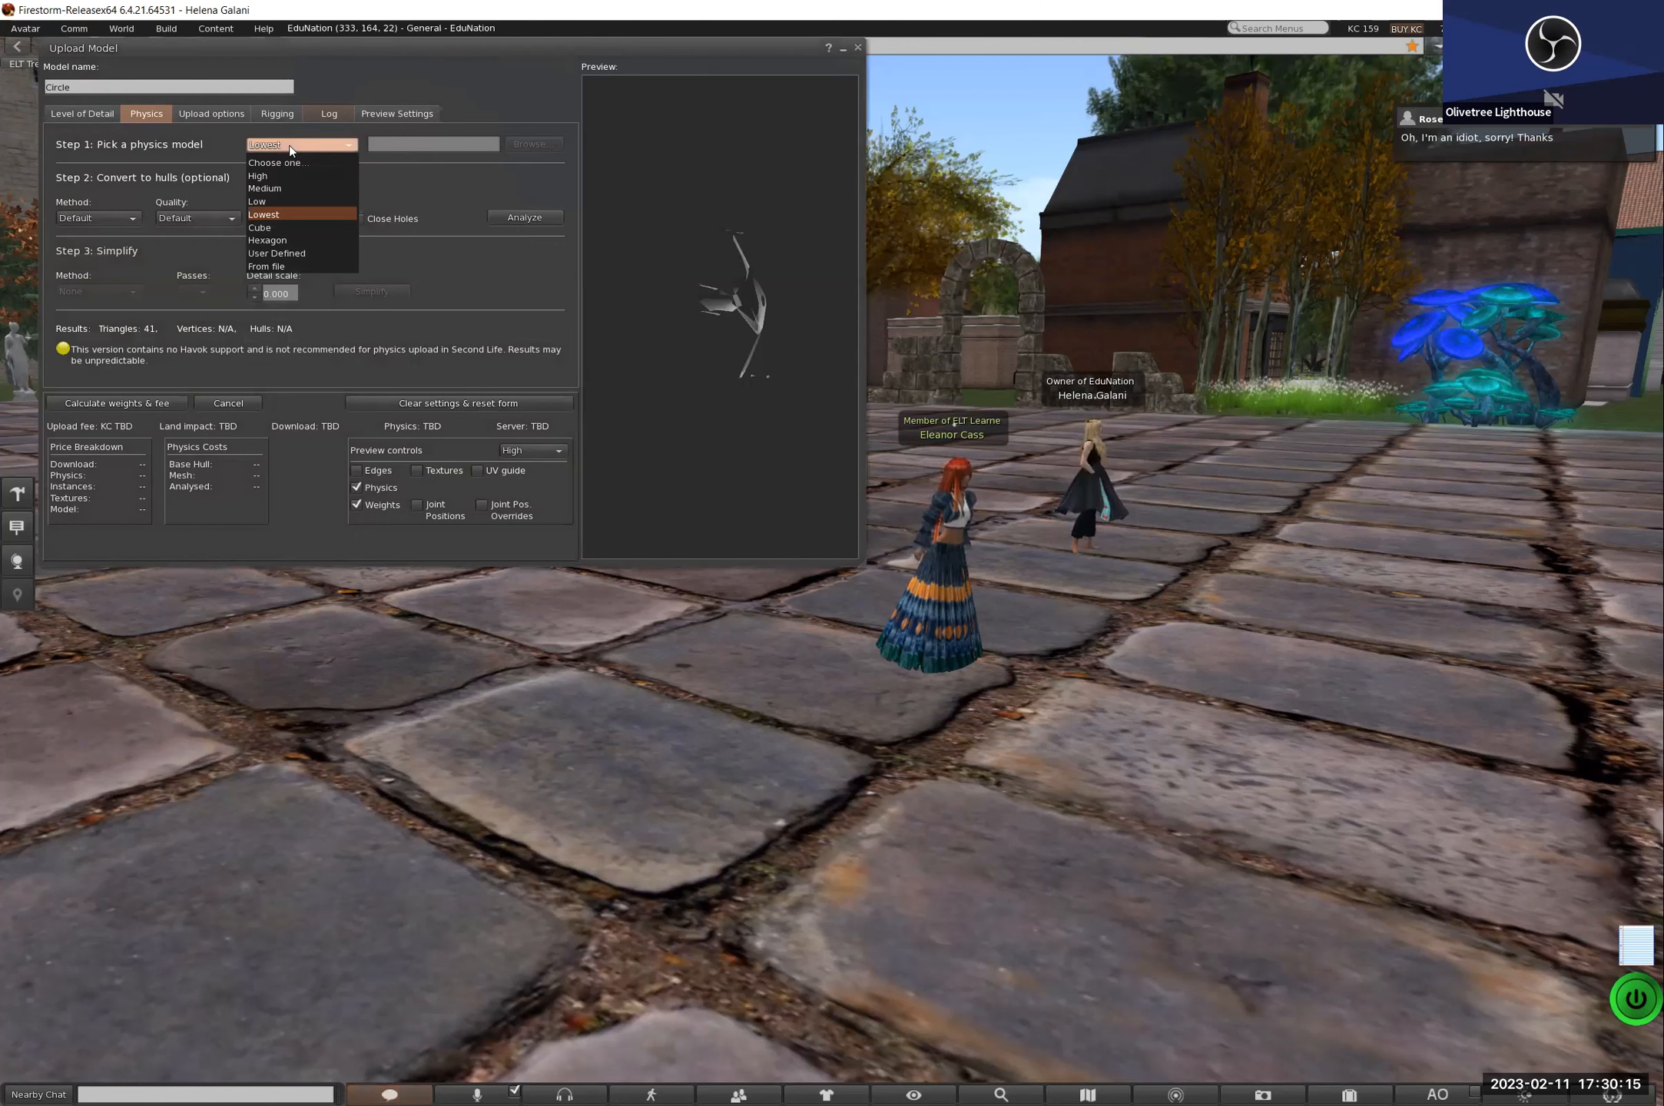
pyautogui.click(299, 215)
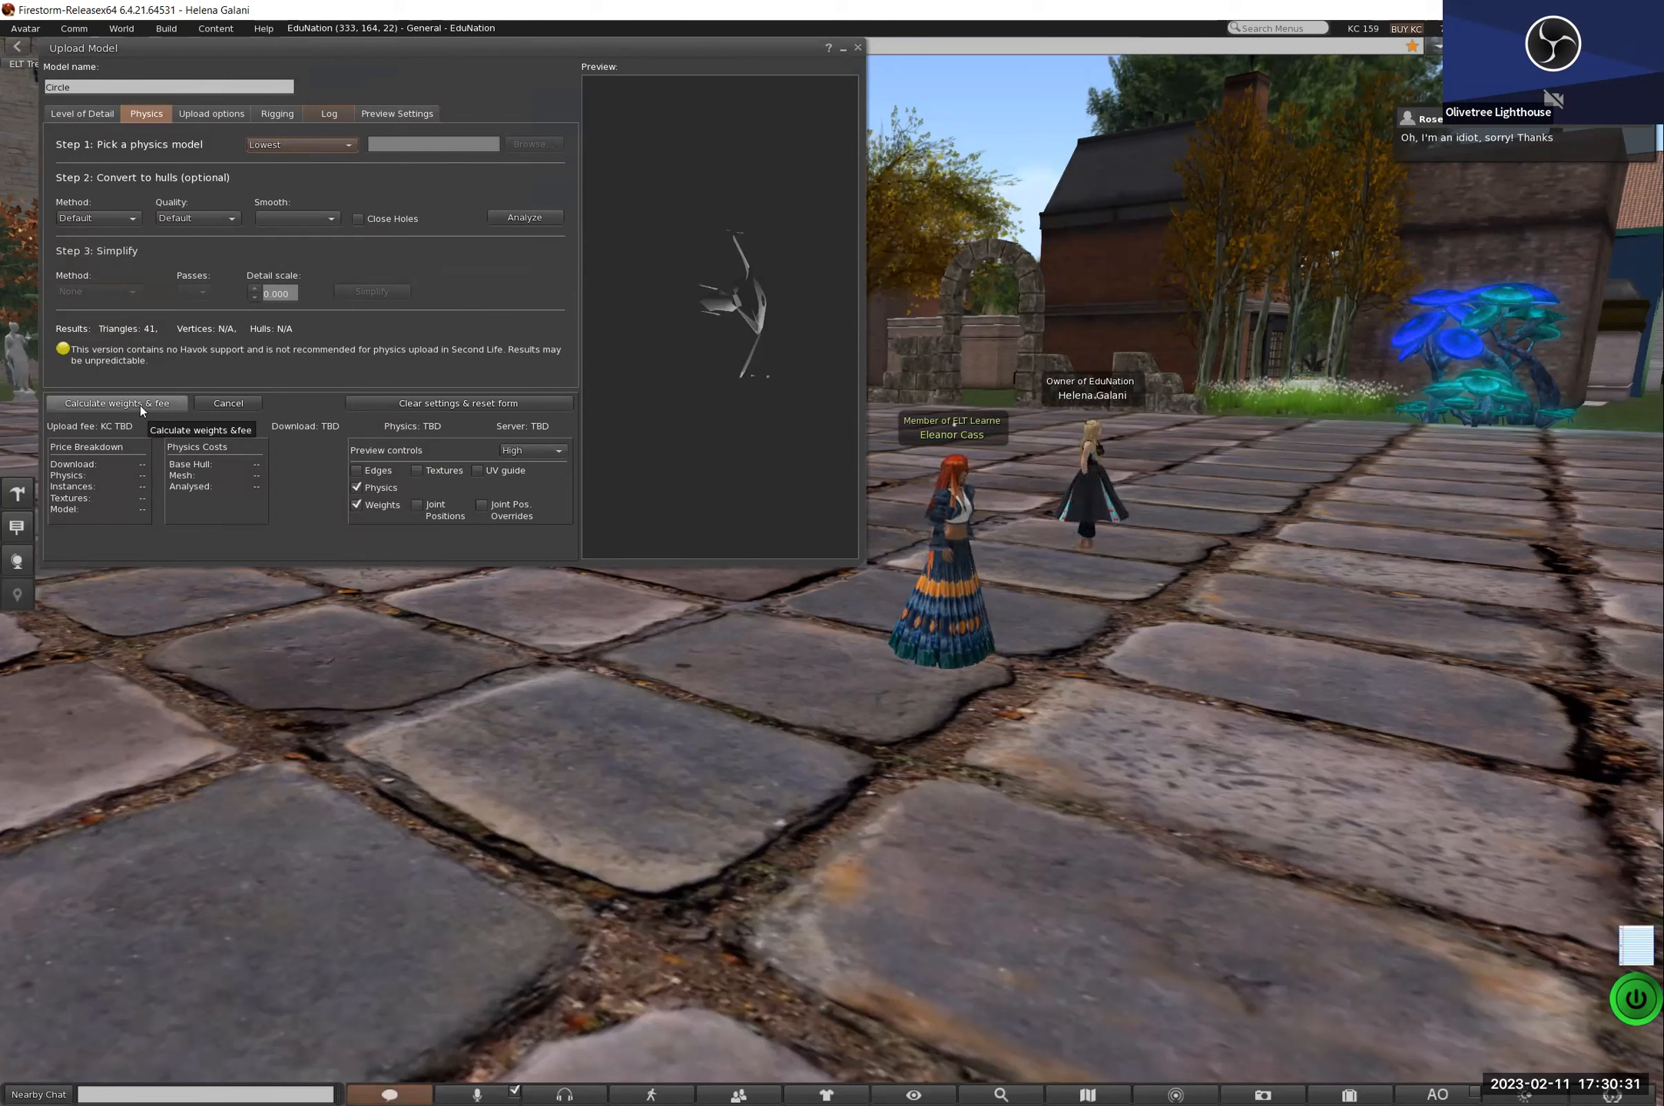
pyautogui.click(305, 147)
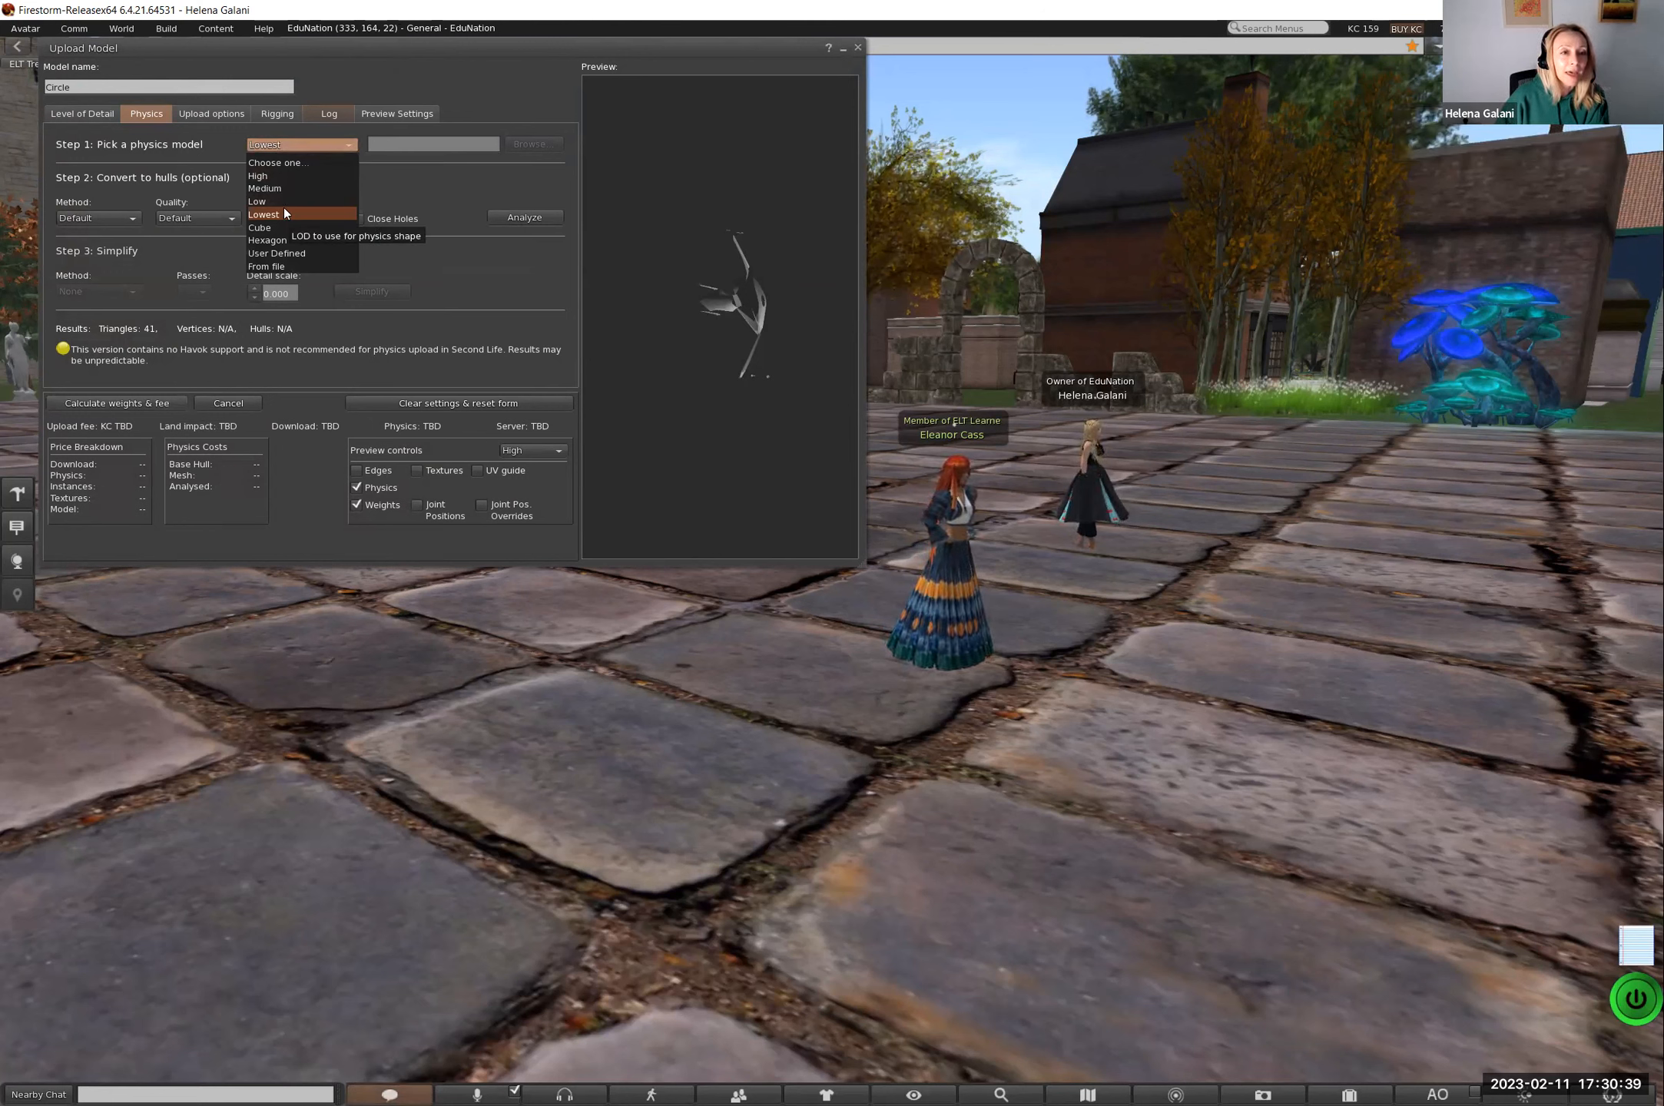
pyautogui.click(290, 187)
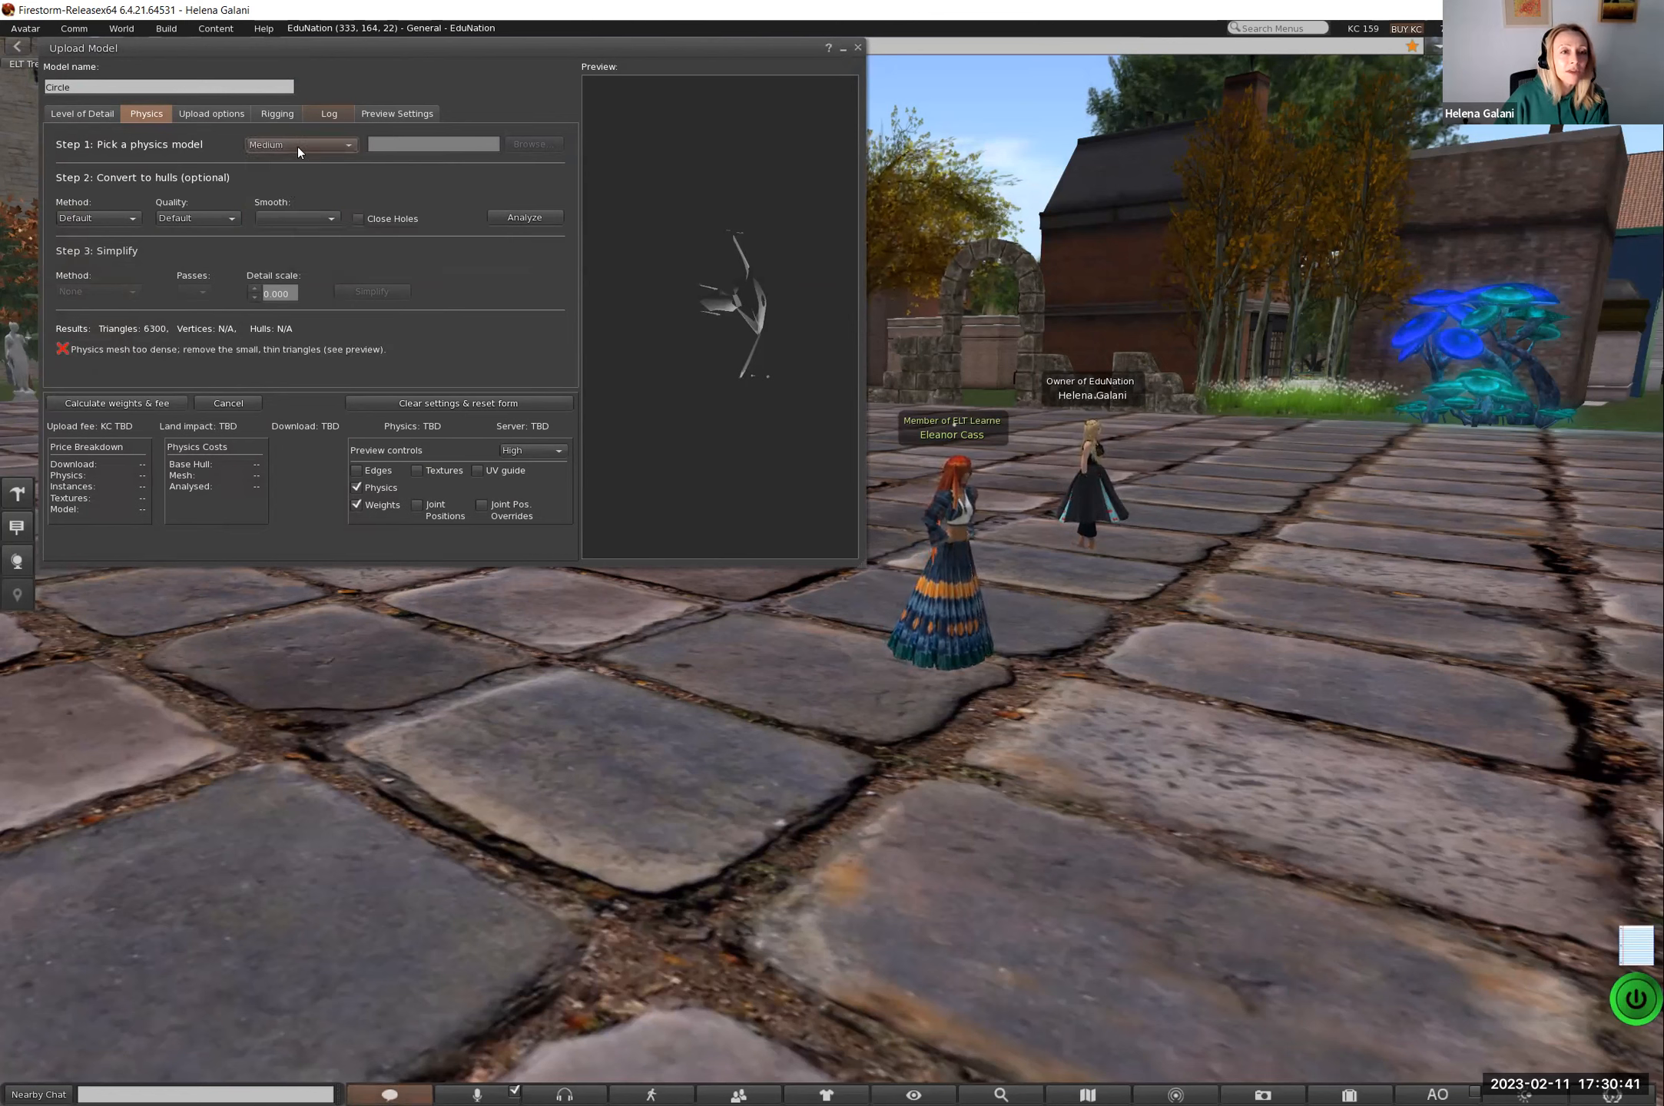
pyautogui.click(298, 146)
pyautogui.click(273, 202)
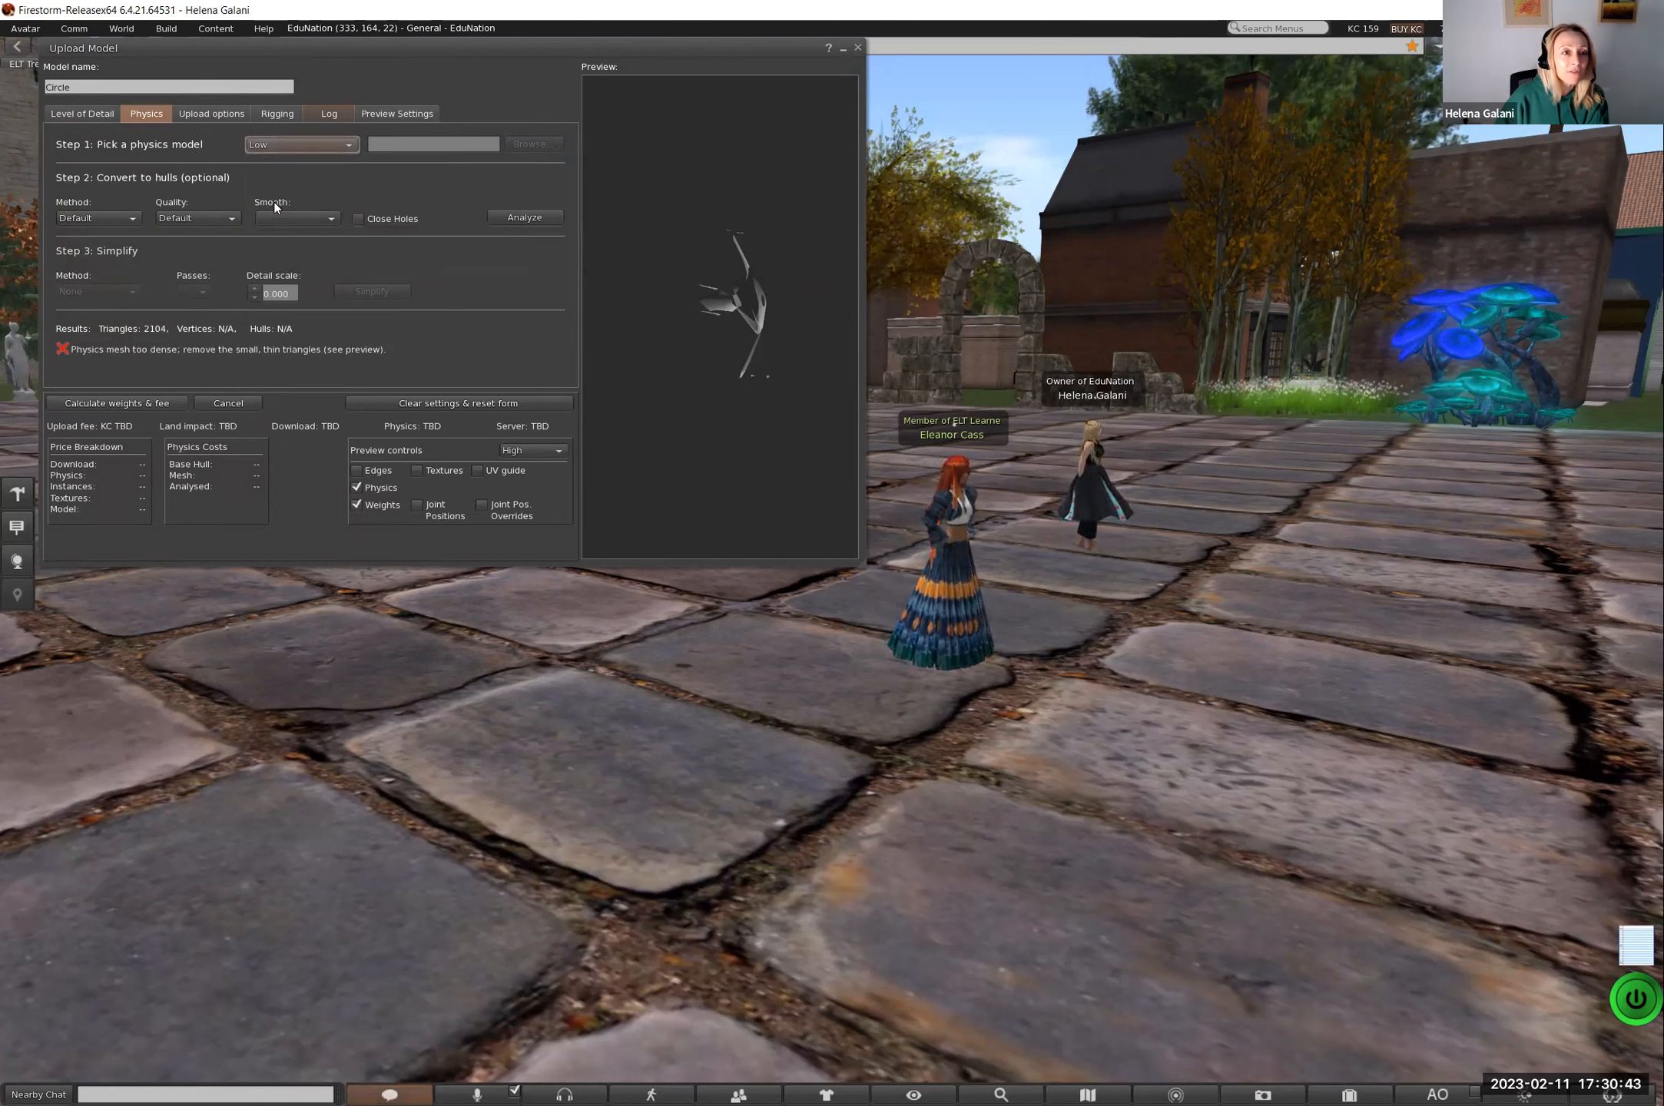
pyautogui.click(293, 147)
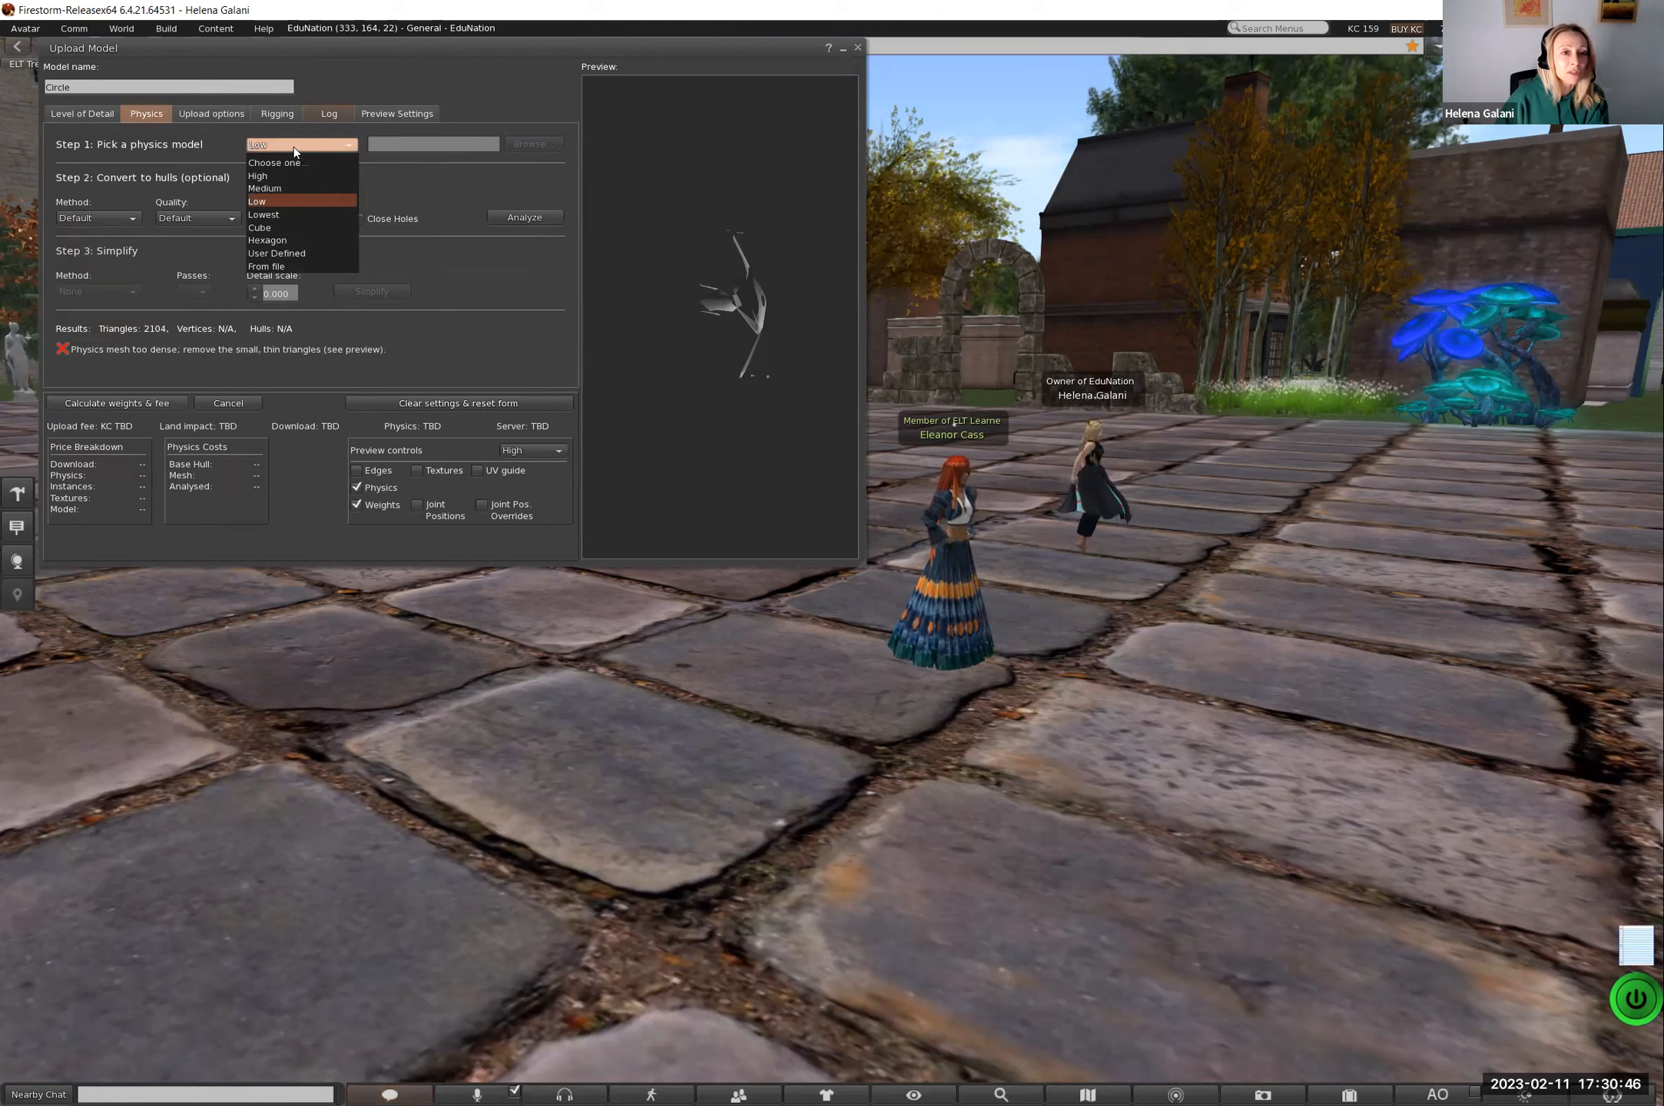
pyautogui.click(289, 215)
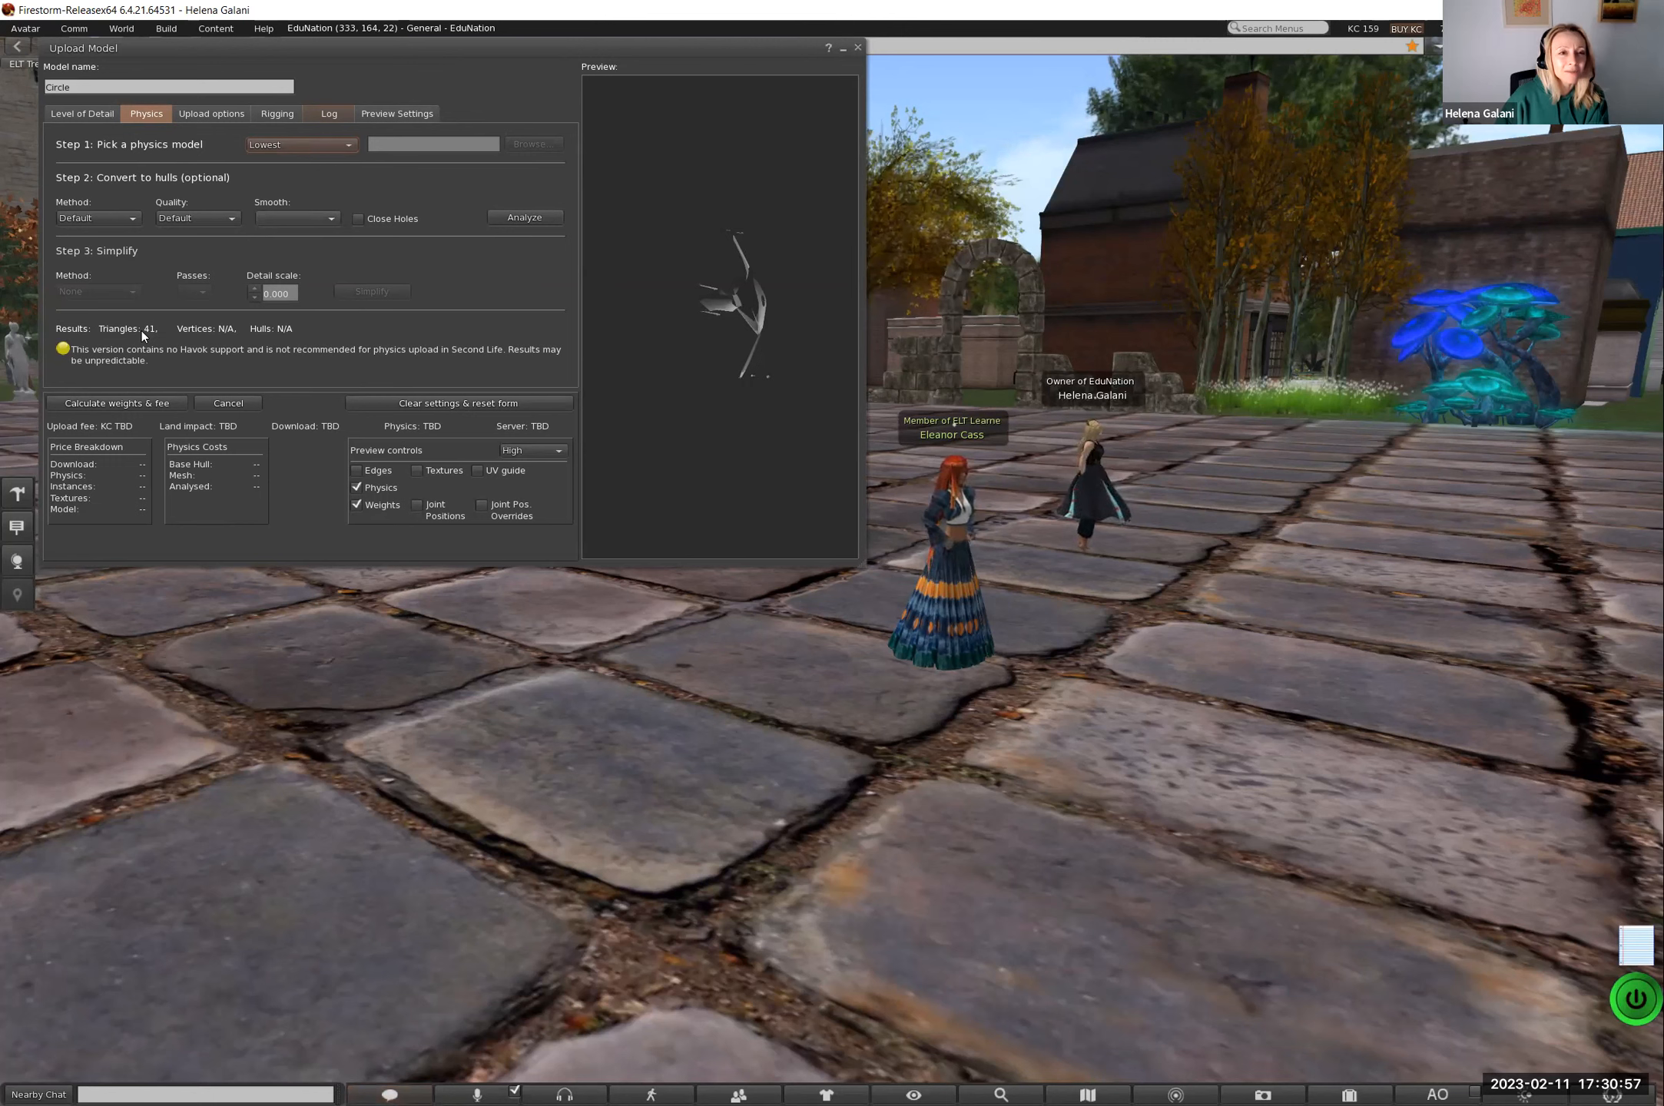
# Step: Analyze the physics into 36 hulls and 108 vertices, keeping Default method and None simplification
pyautogui.click(505, 218)
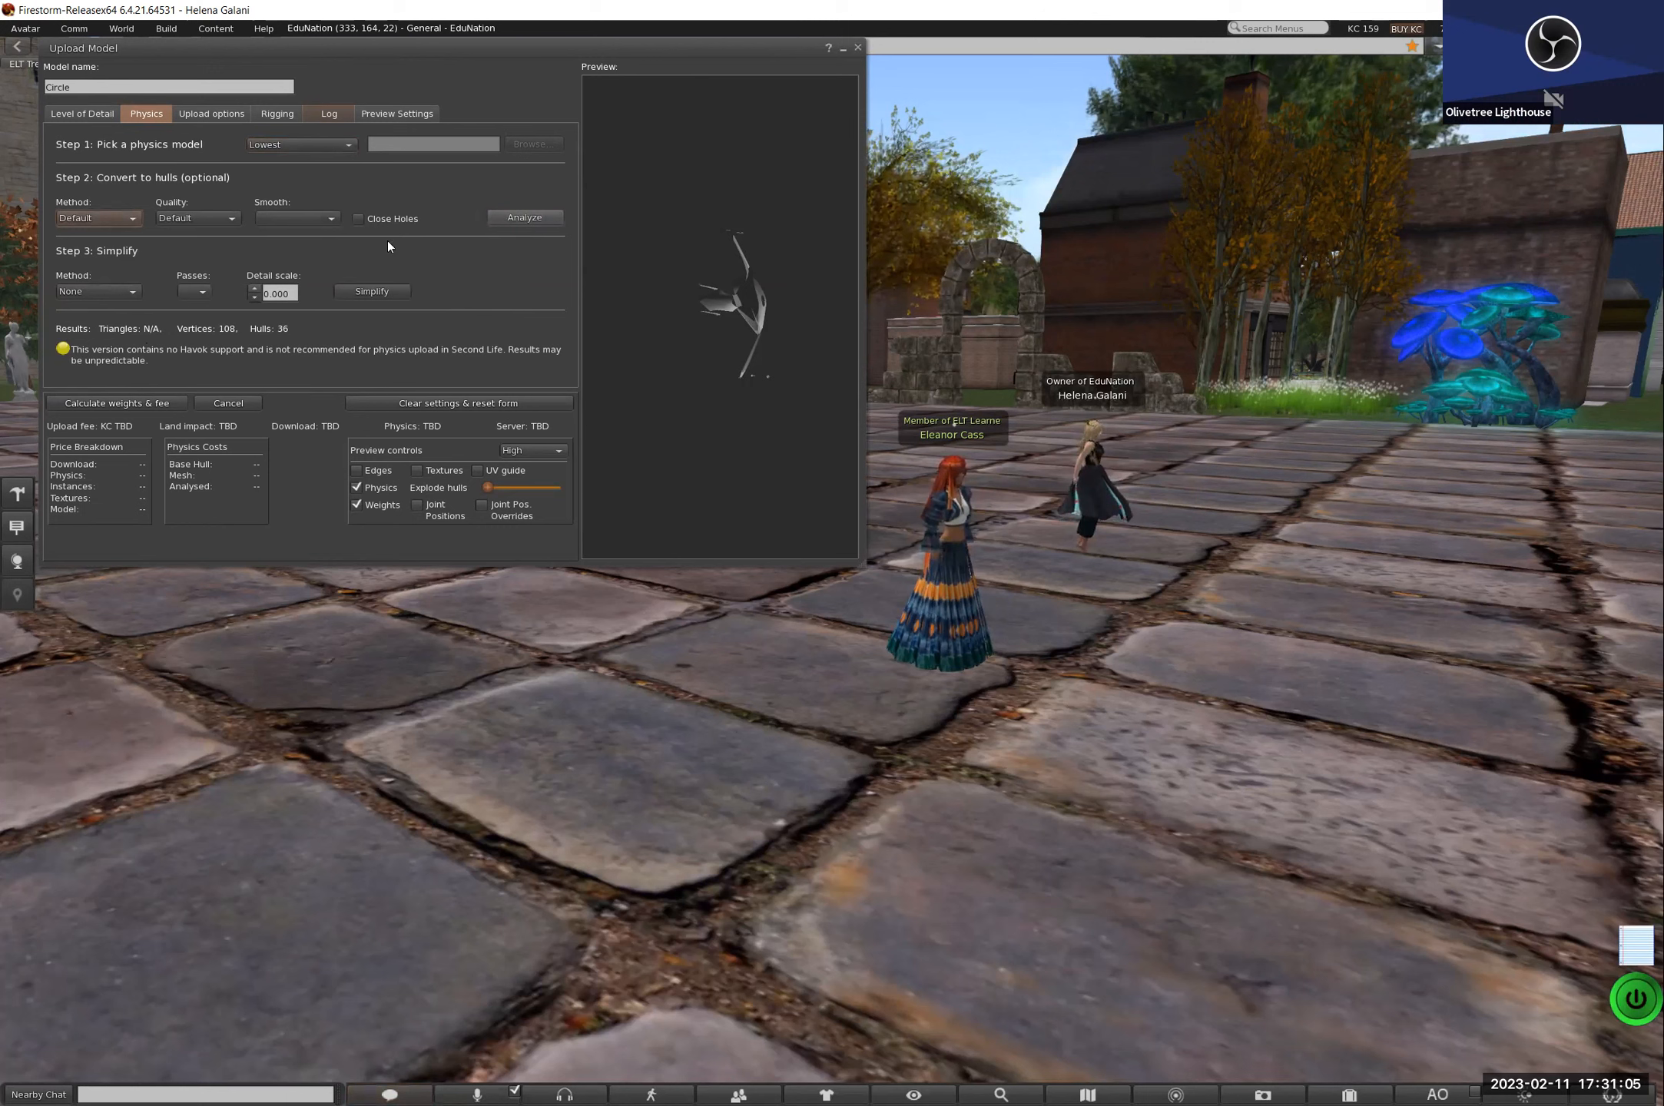
pyautogui.click(132, 219)
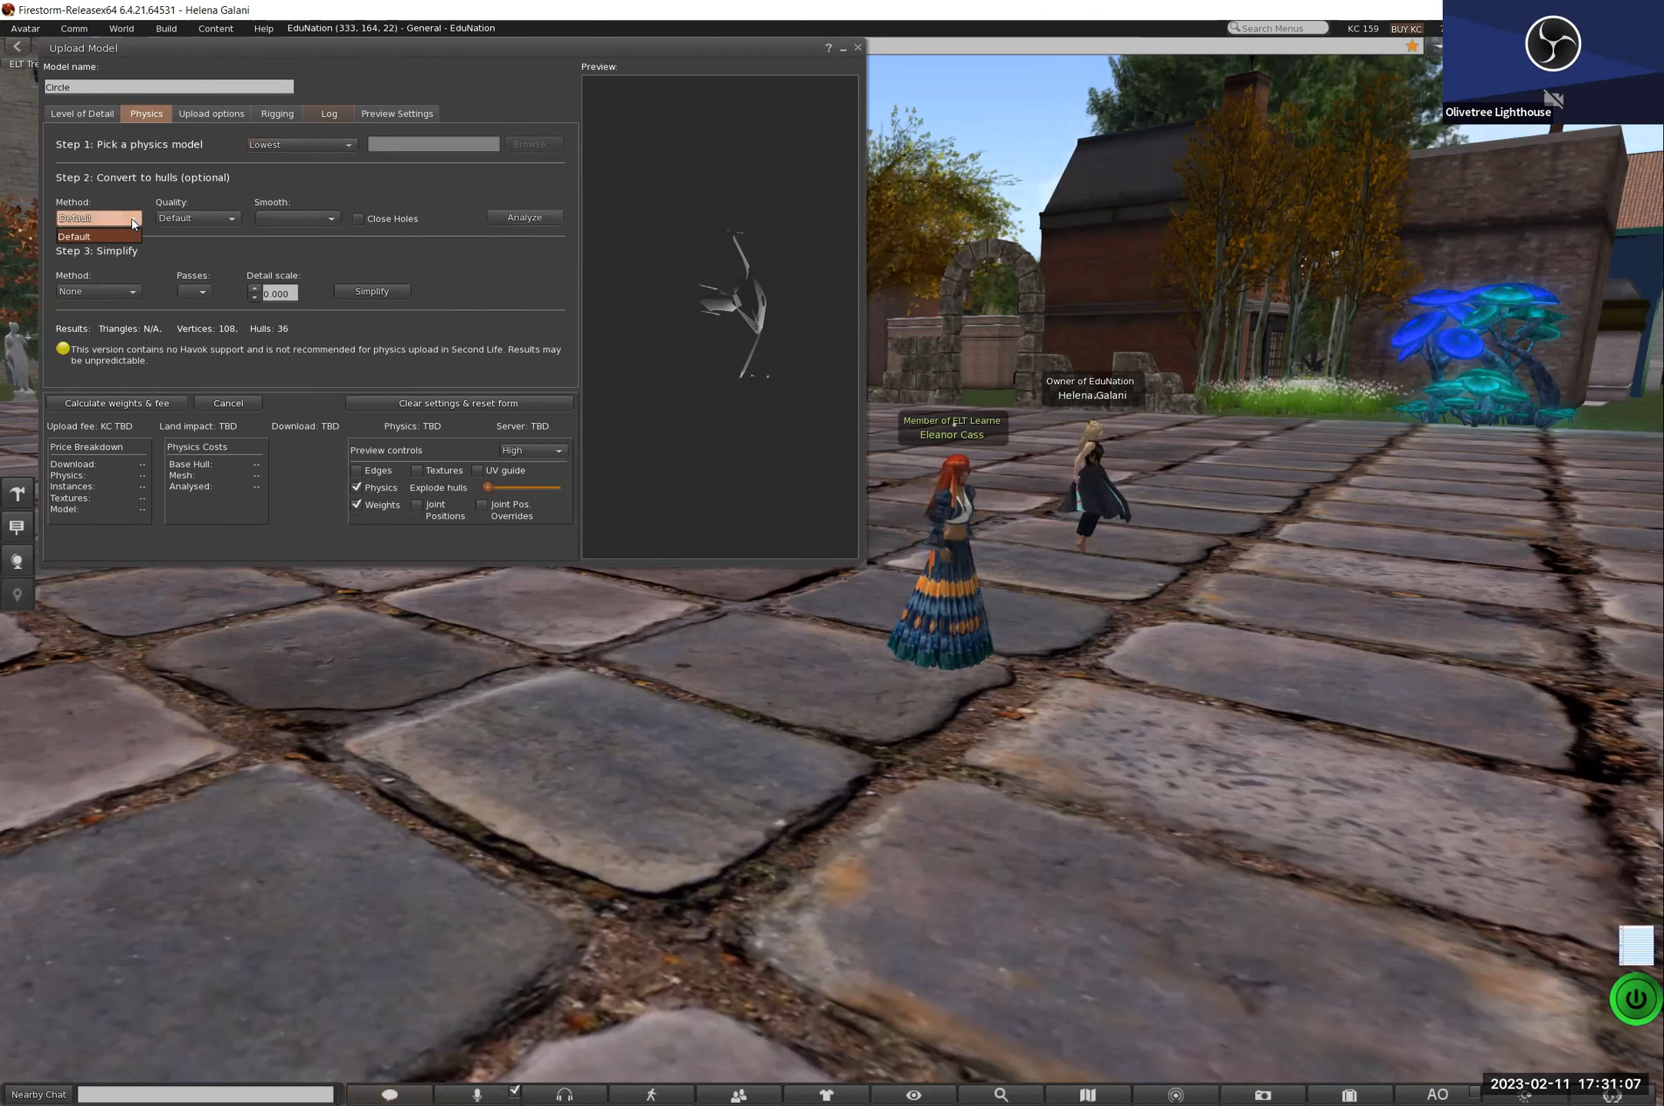
pyautogui.click(131, 218)
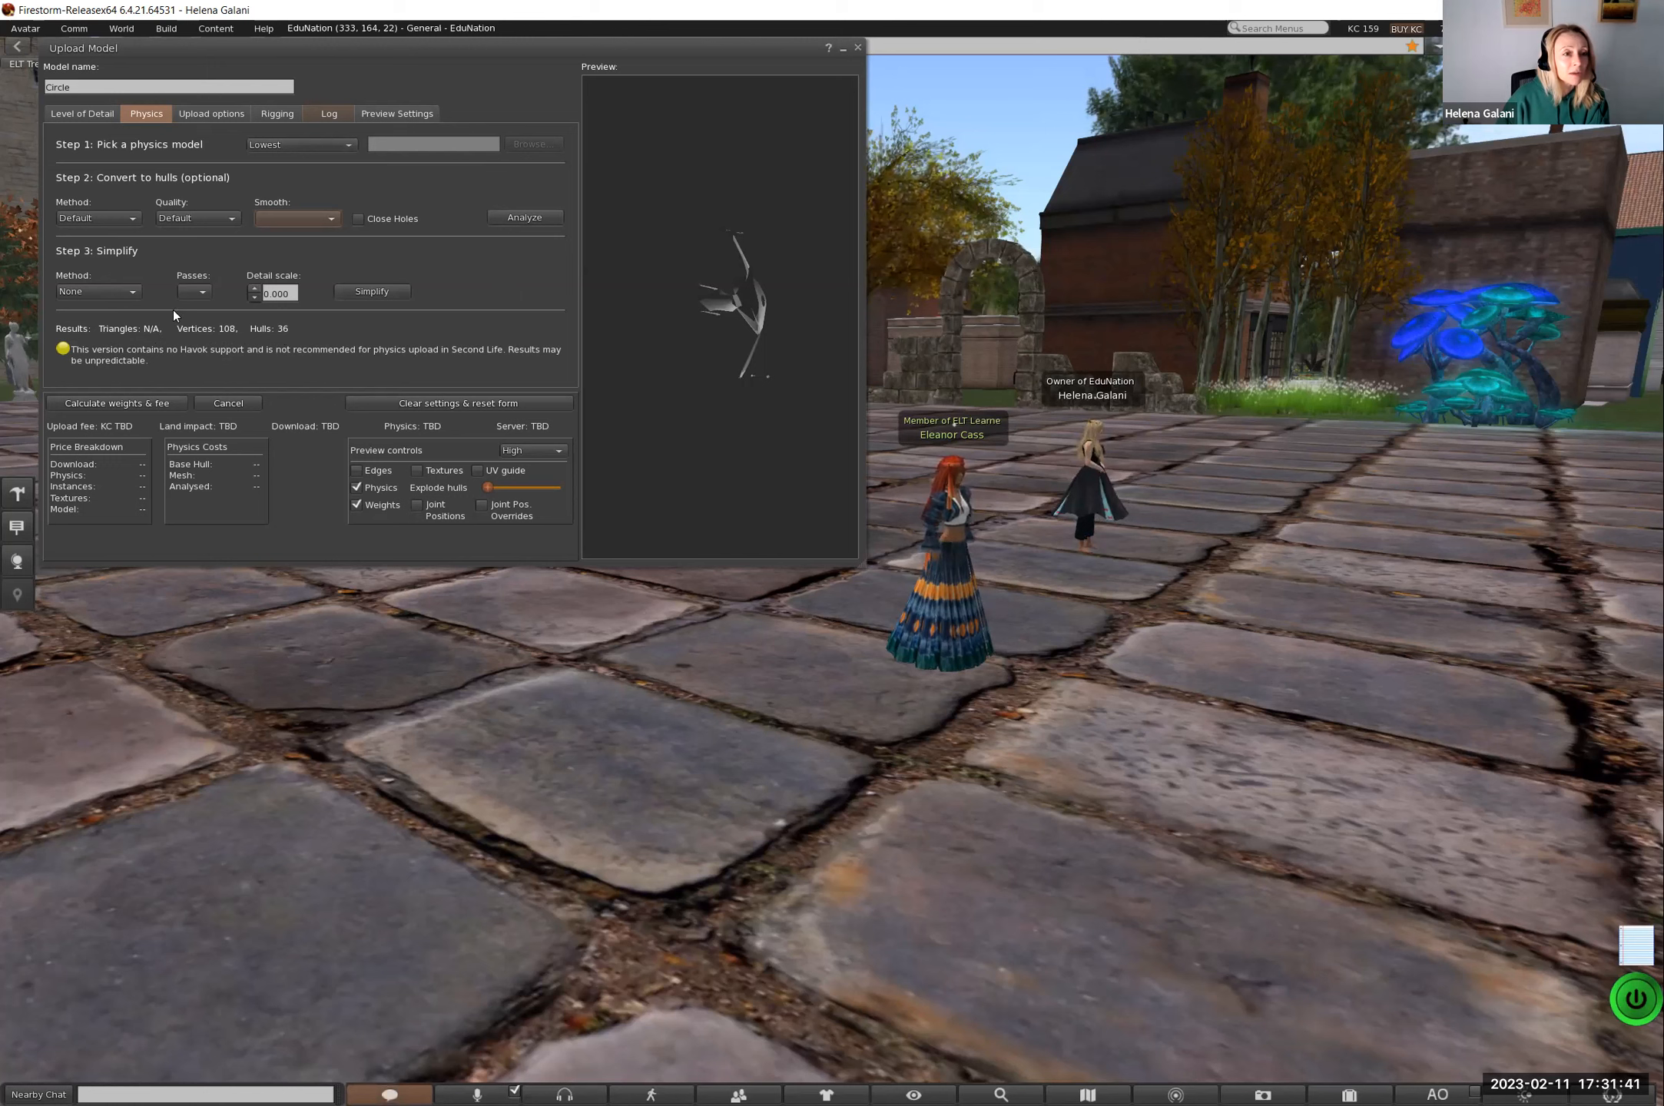
pyautogui.click(117, 292)
pyautogui.click(116, 289)
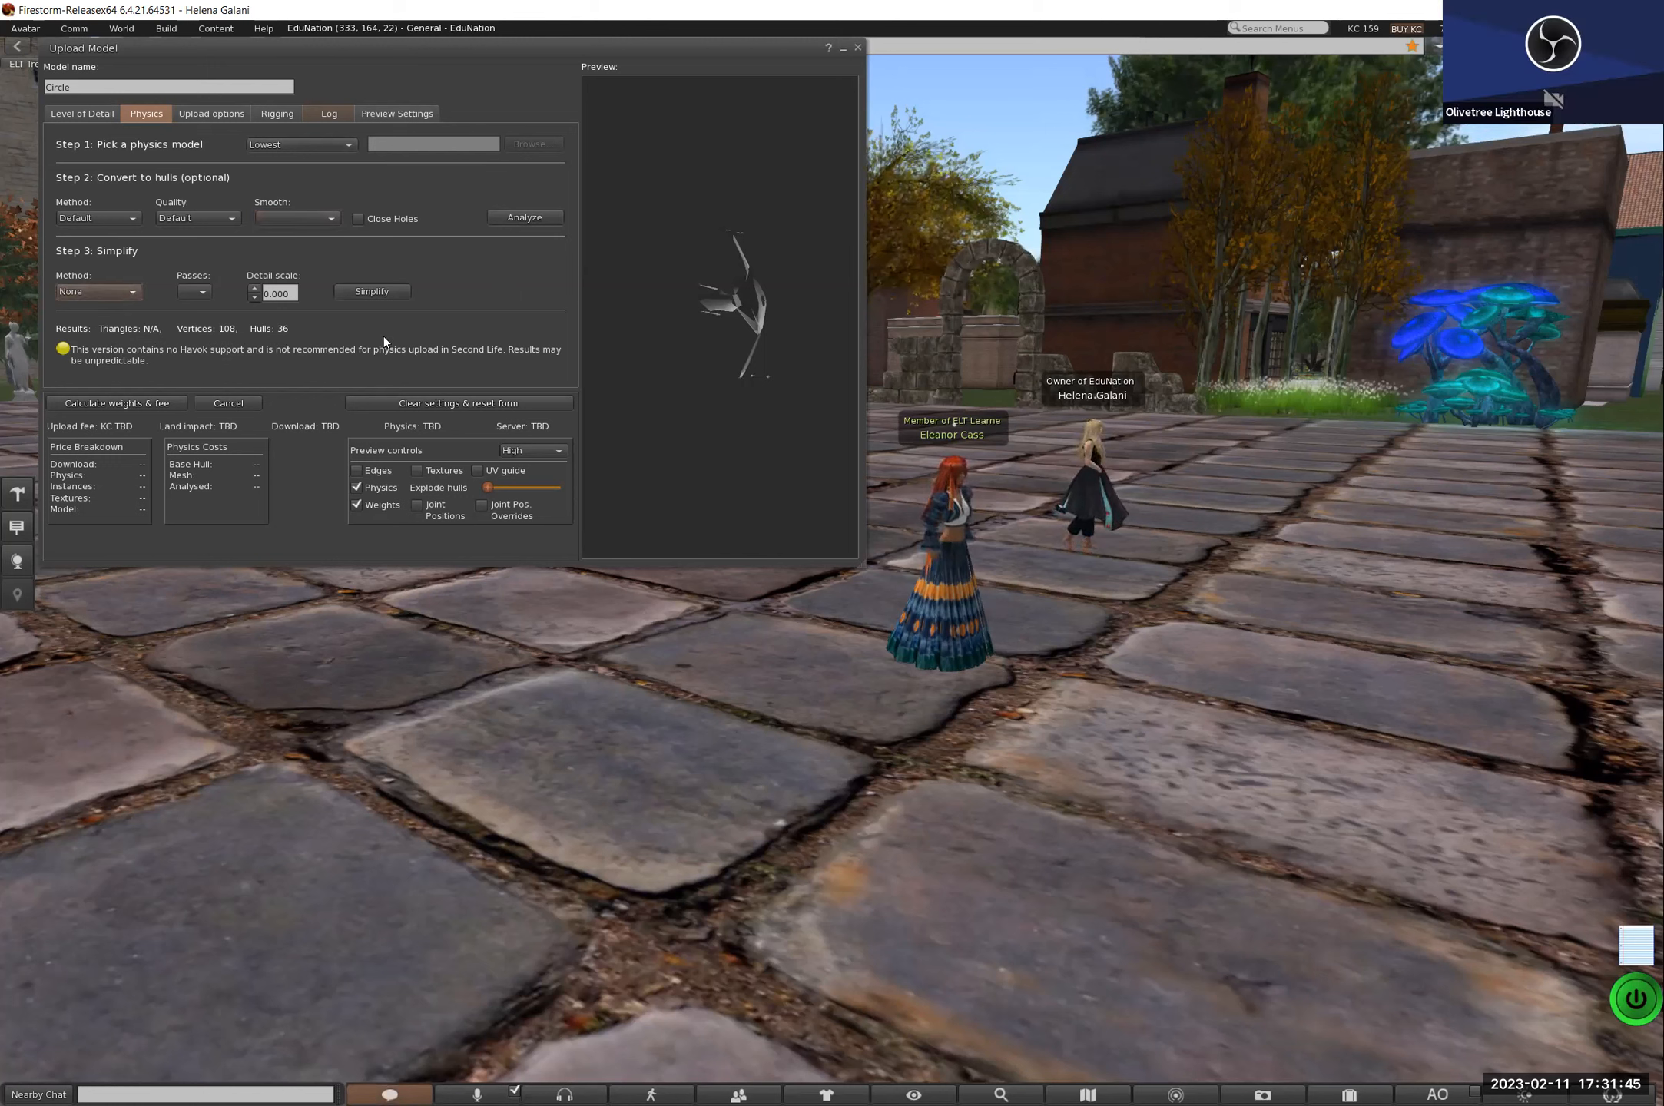
pyautogui.moveTo(773, 325)
pyautogui.mouseDown()
pyautogui.moveTo(793, 306)
pyautogui.moveTo(776, 347)
pyautogui.moveTo(771, 327)
pyautogui.mouseUp()
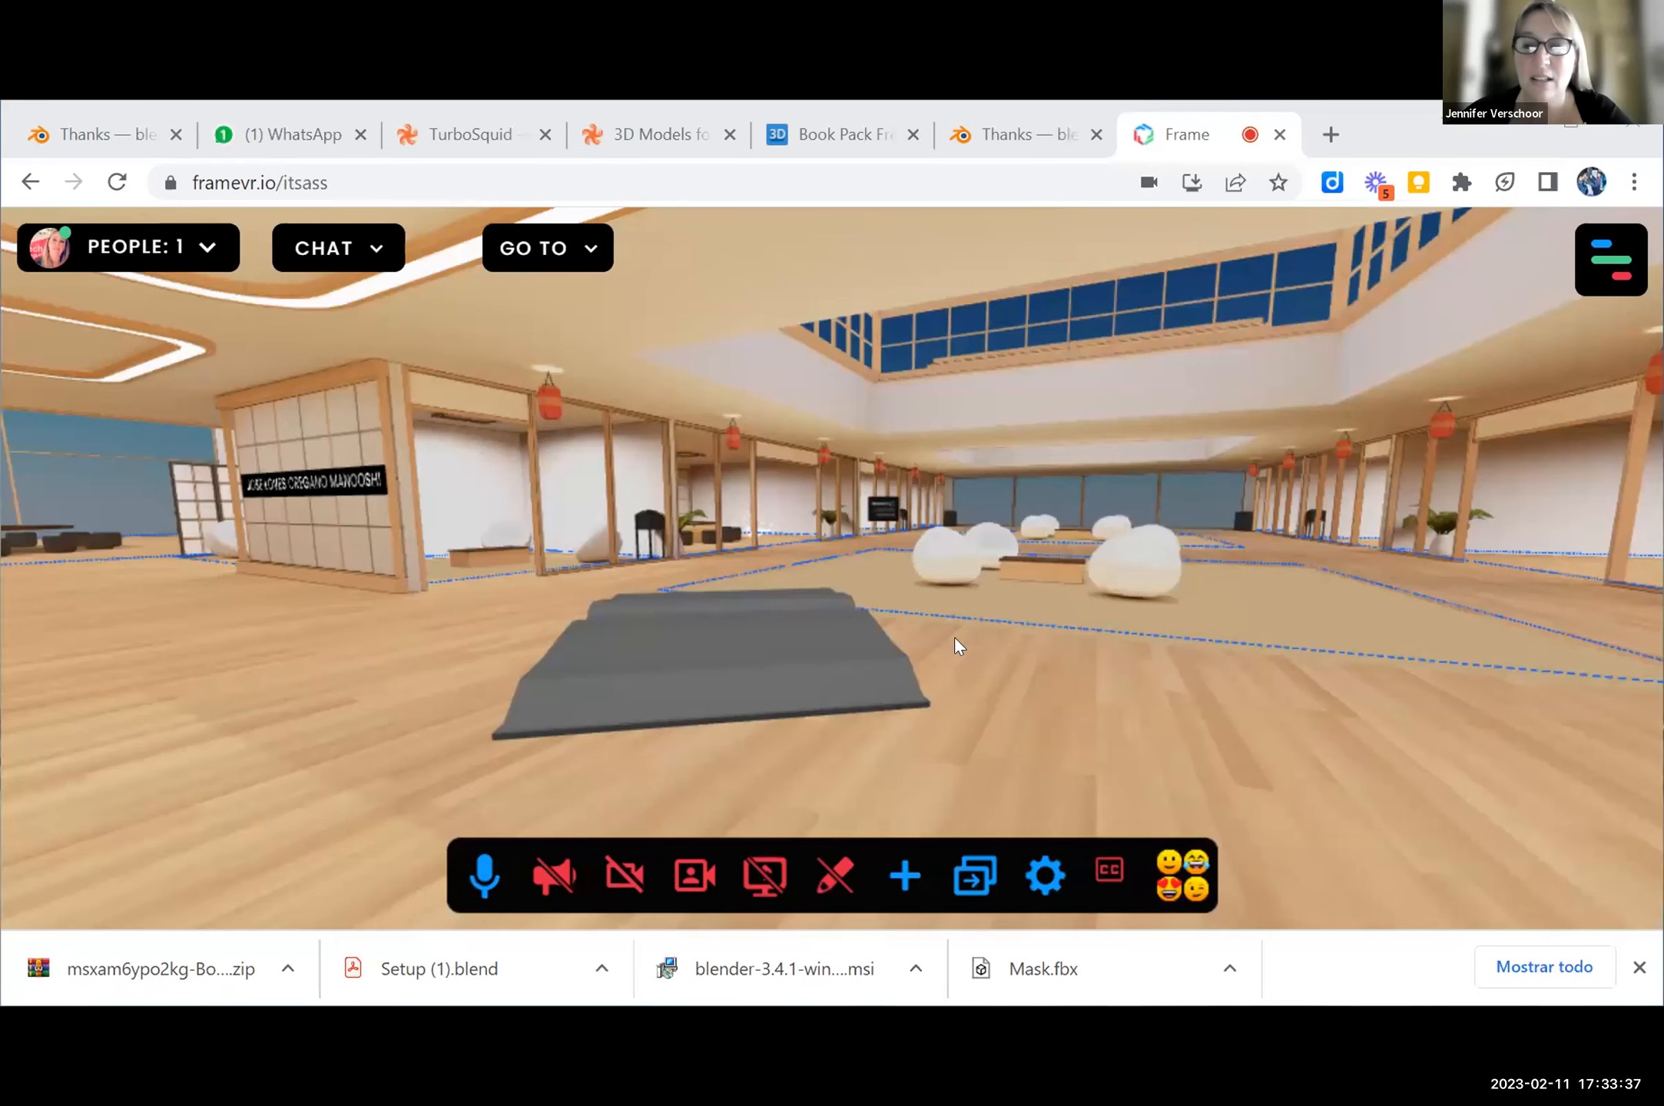
pyautogui.moveTo(1048, 723); pyautogui.dragTo(664, 667)
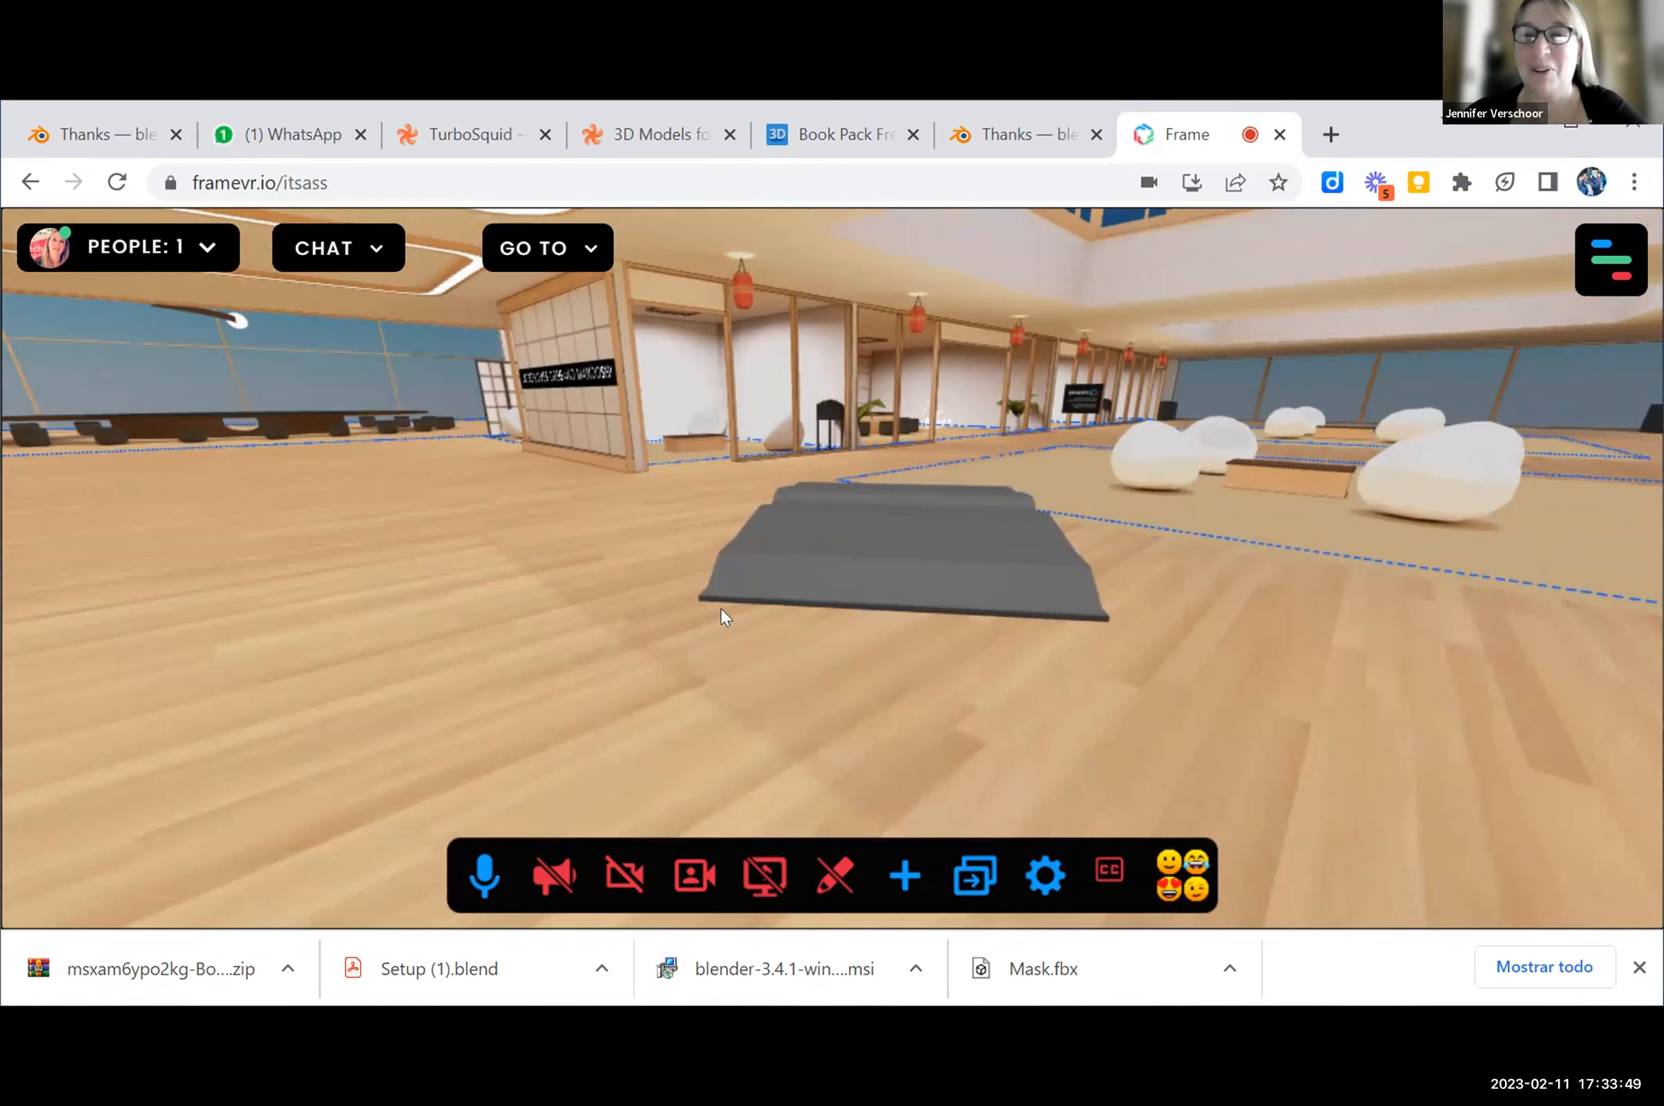
pyautogui.moveTo(840, 556); pyautogui.dragTo(912, 523)
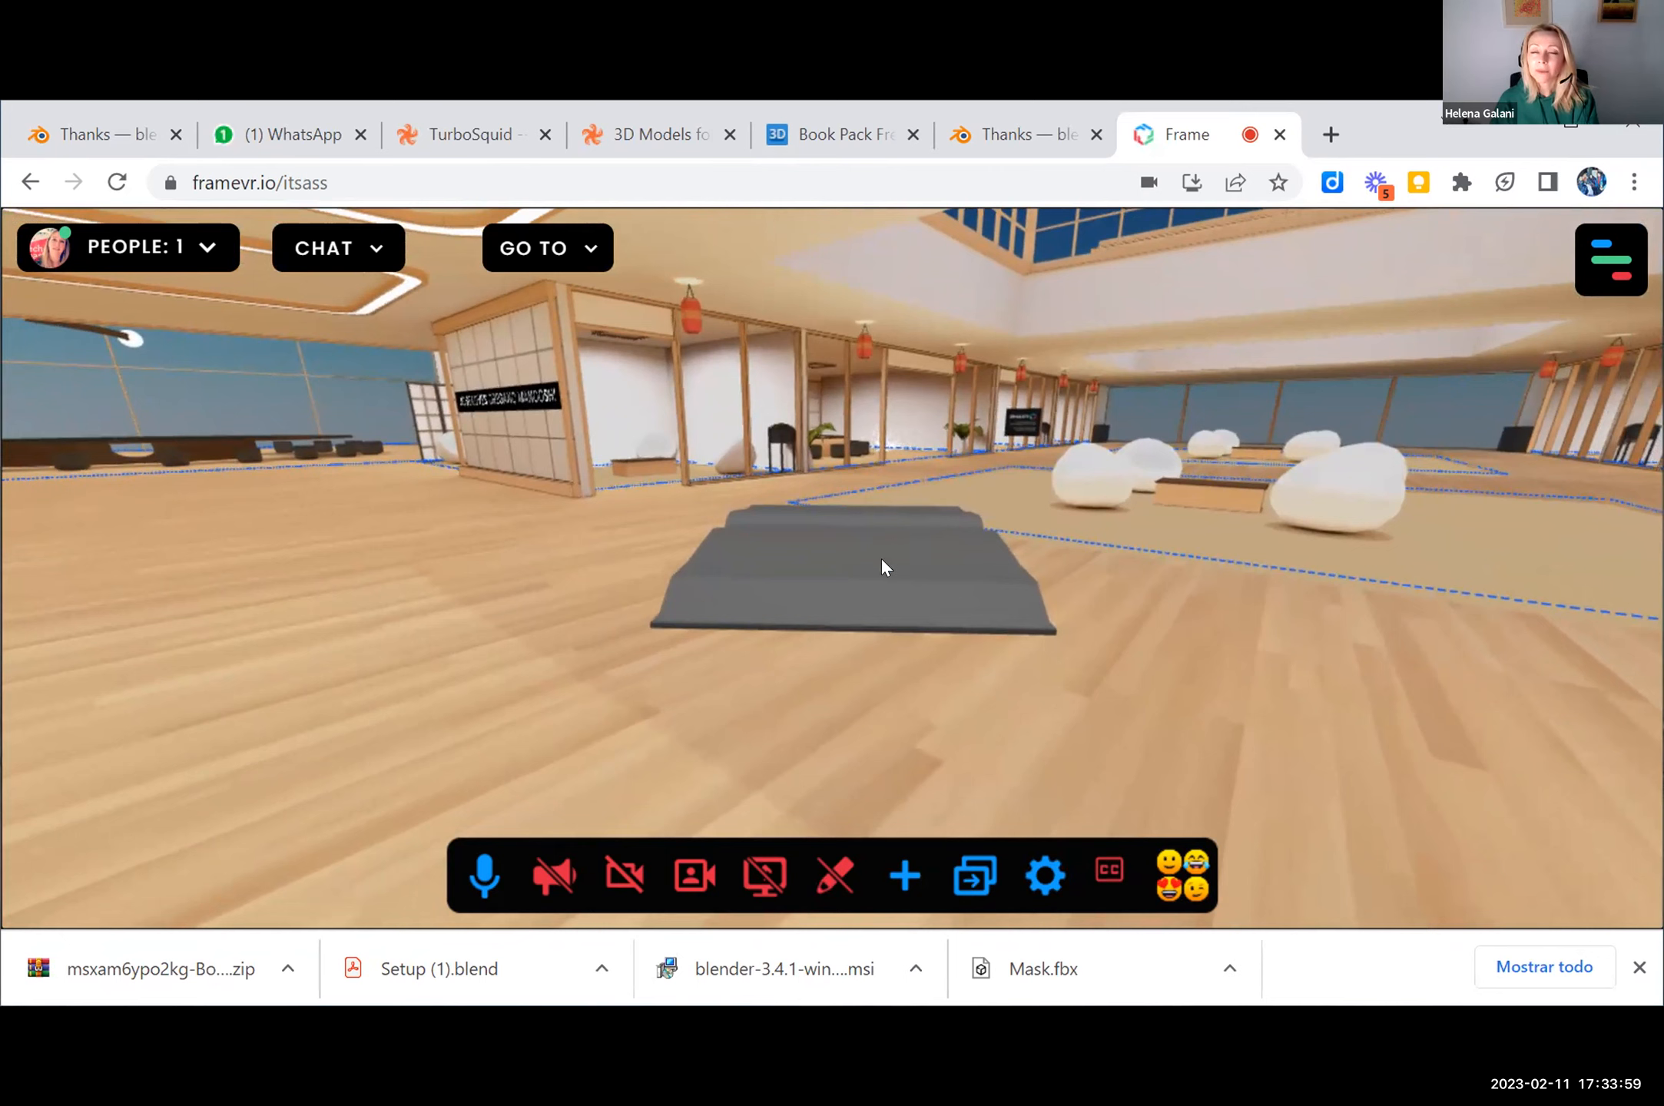
pyautogui.click(913, 876)
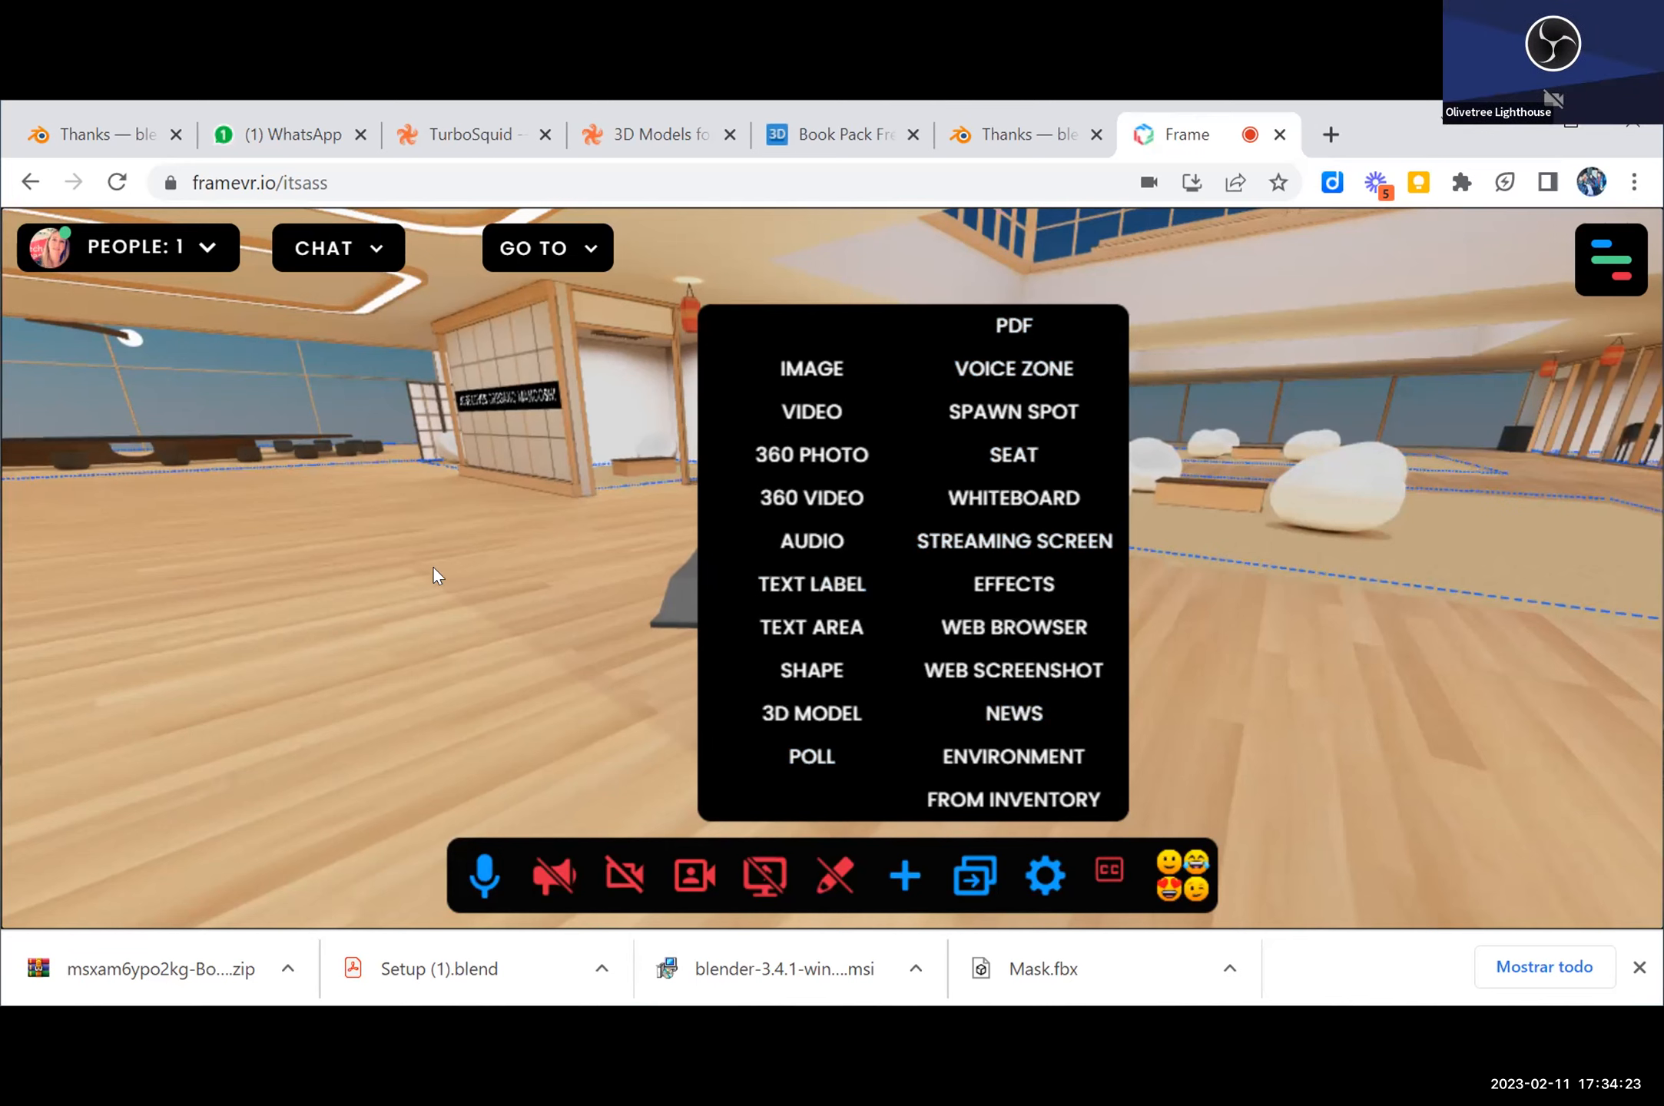
pyautogui.click(904, 875)
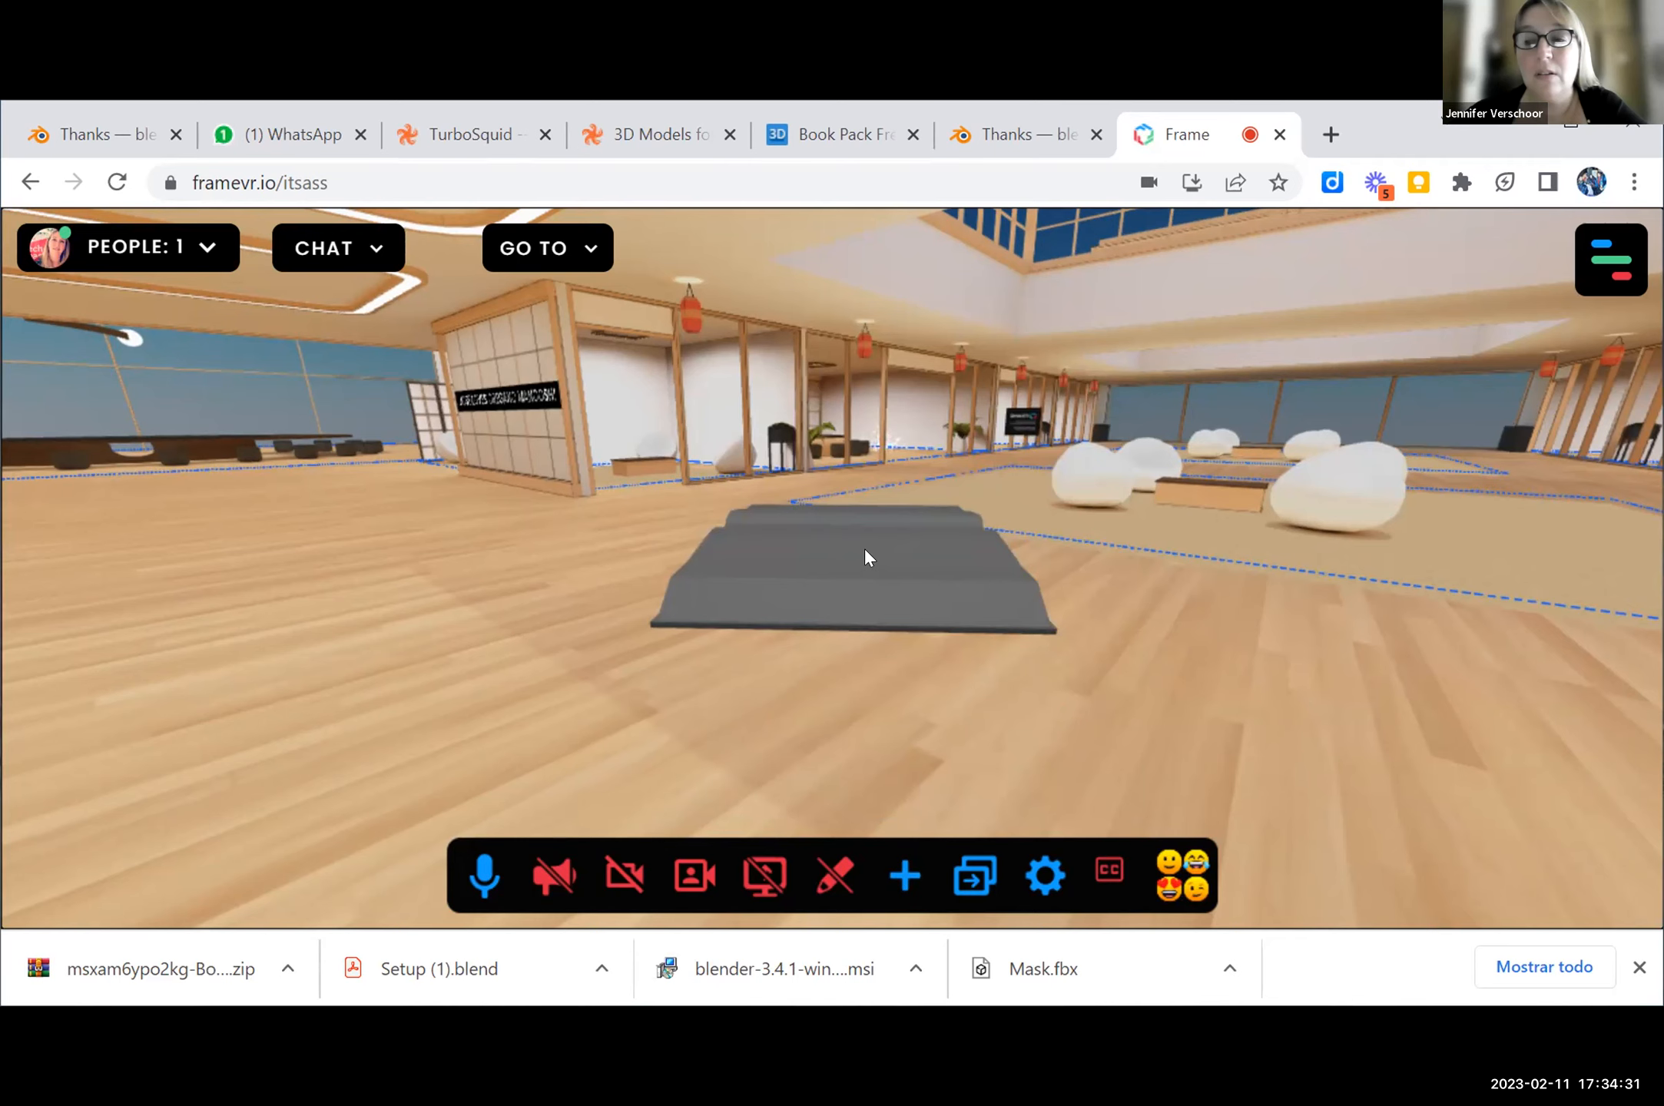
pyautogui.moveTo(864, 547); pyautogui.dragTo(914, 580)
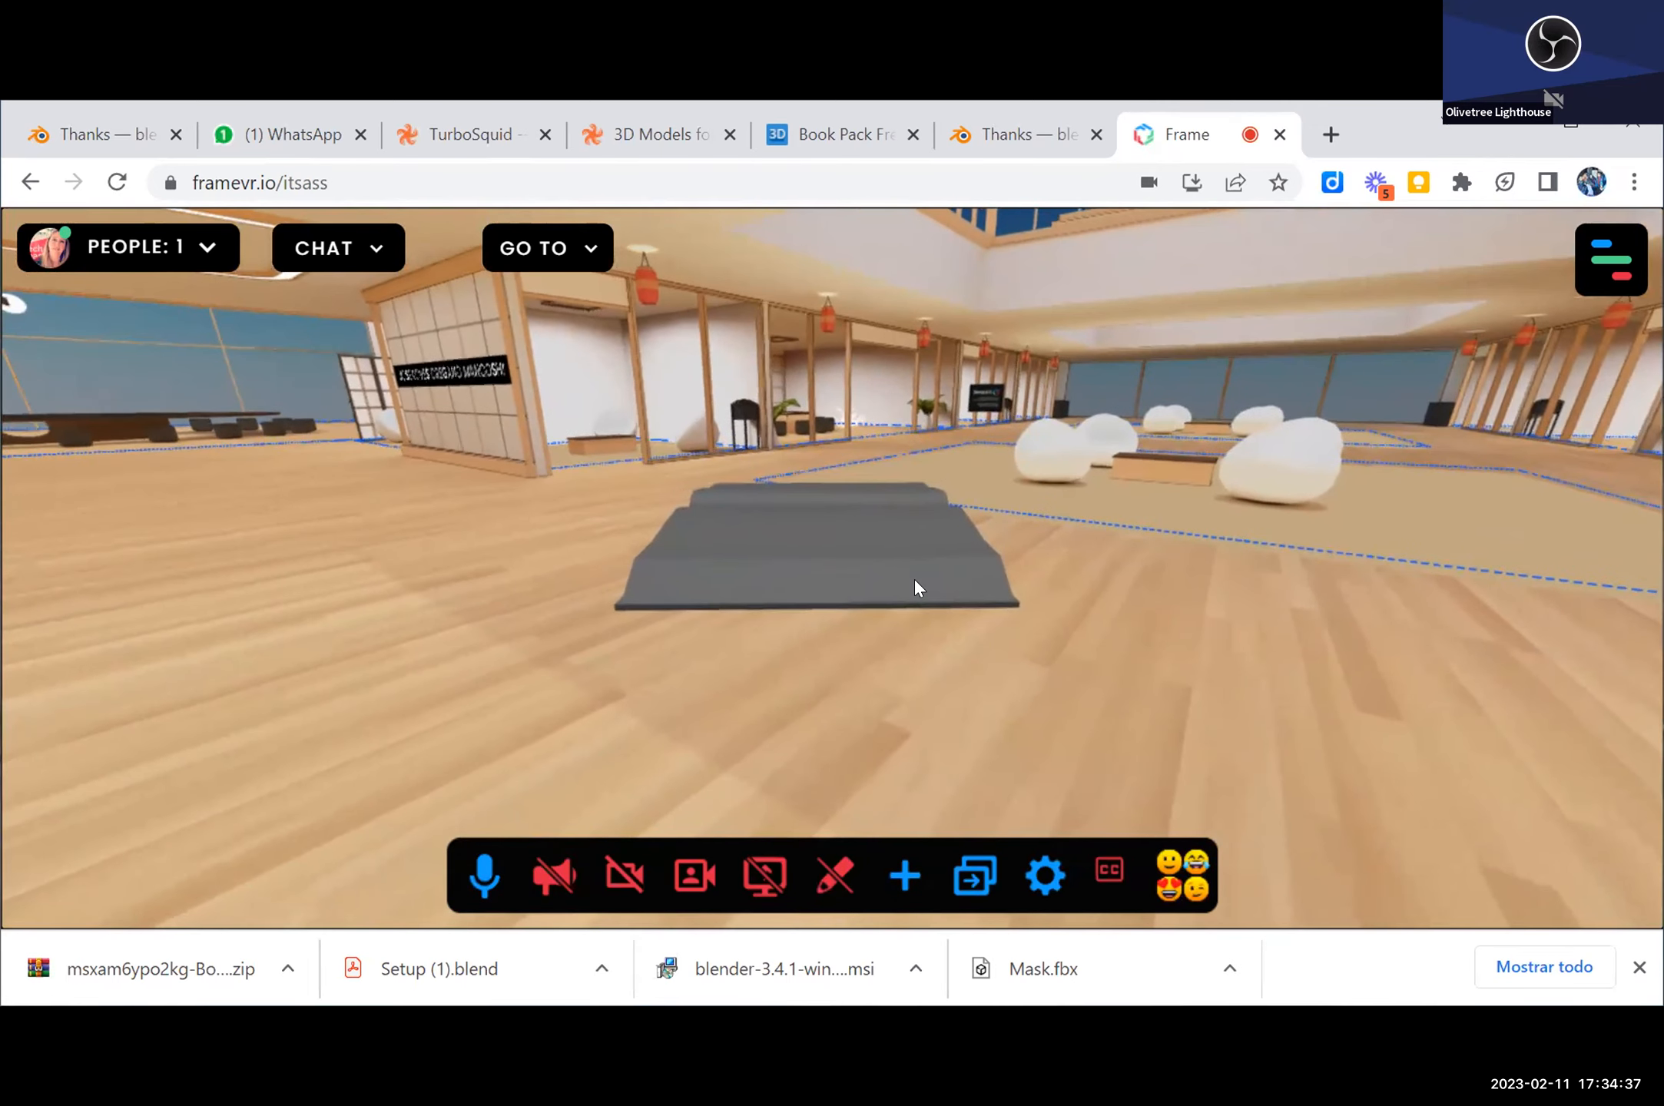
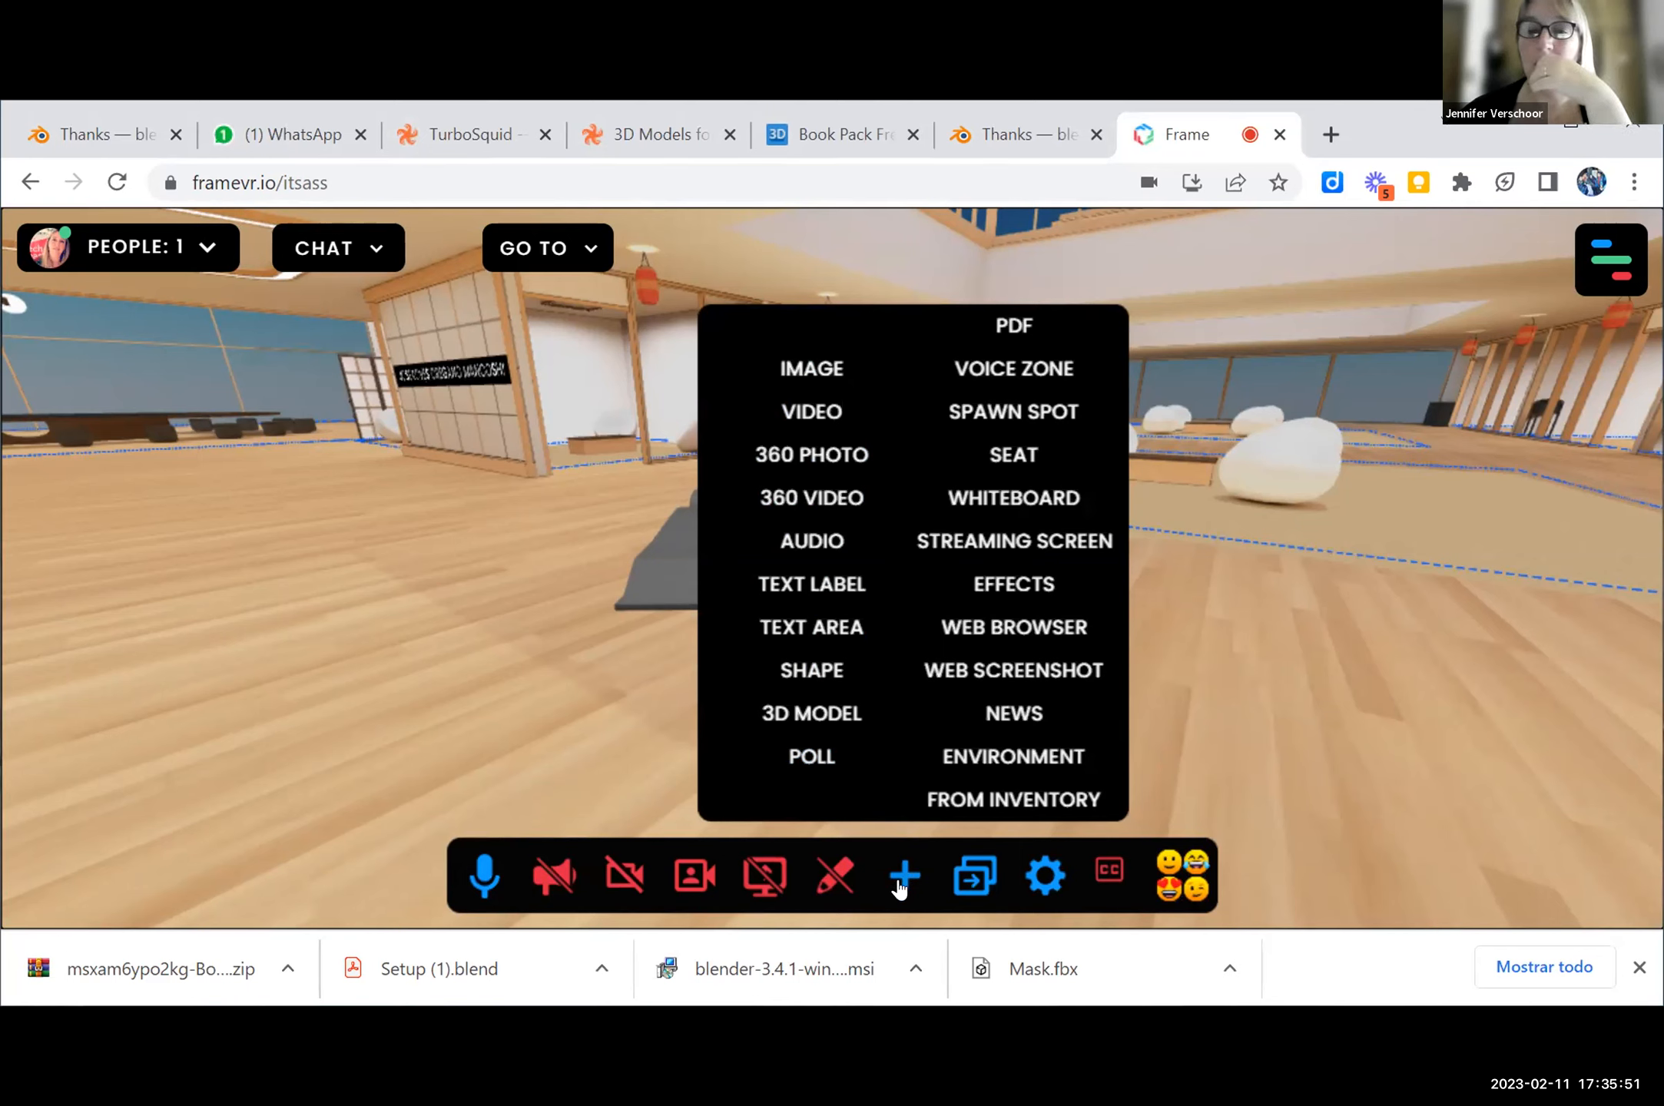
# Step: Choose to add a 3D model from the inventory through the add-object menu
pyautogui.click(972, 803)
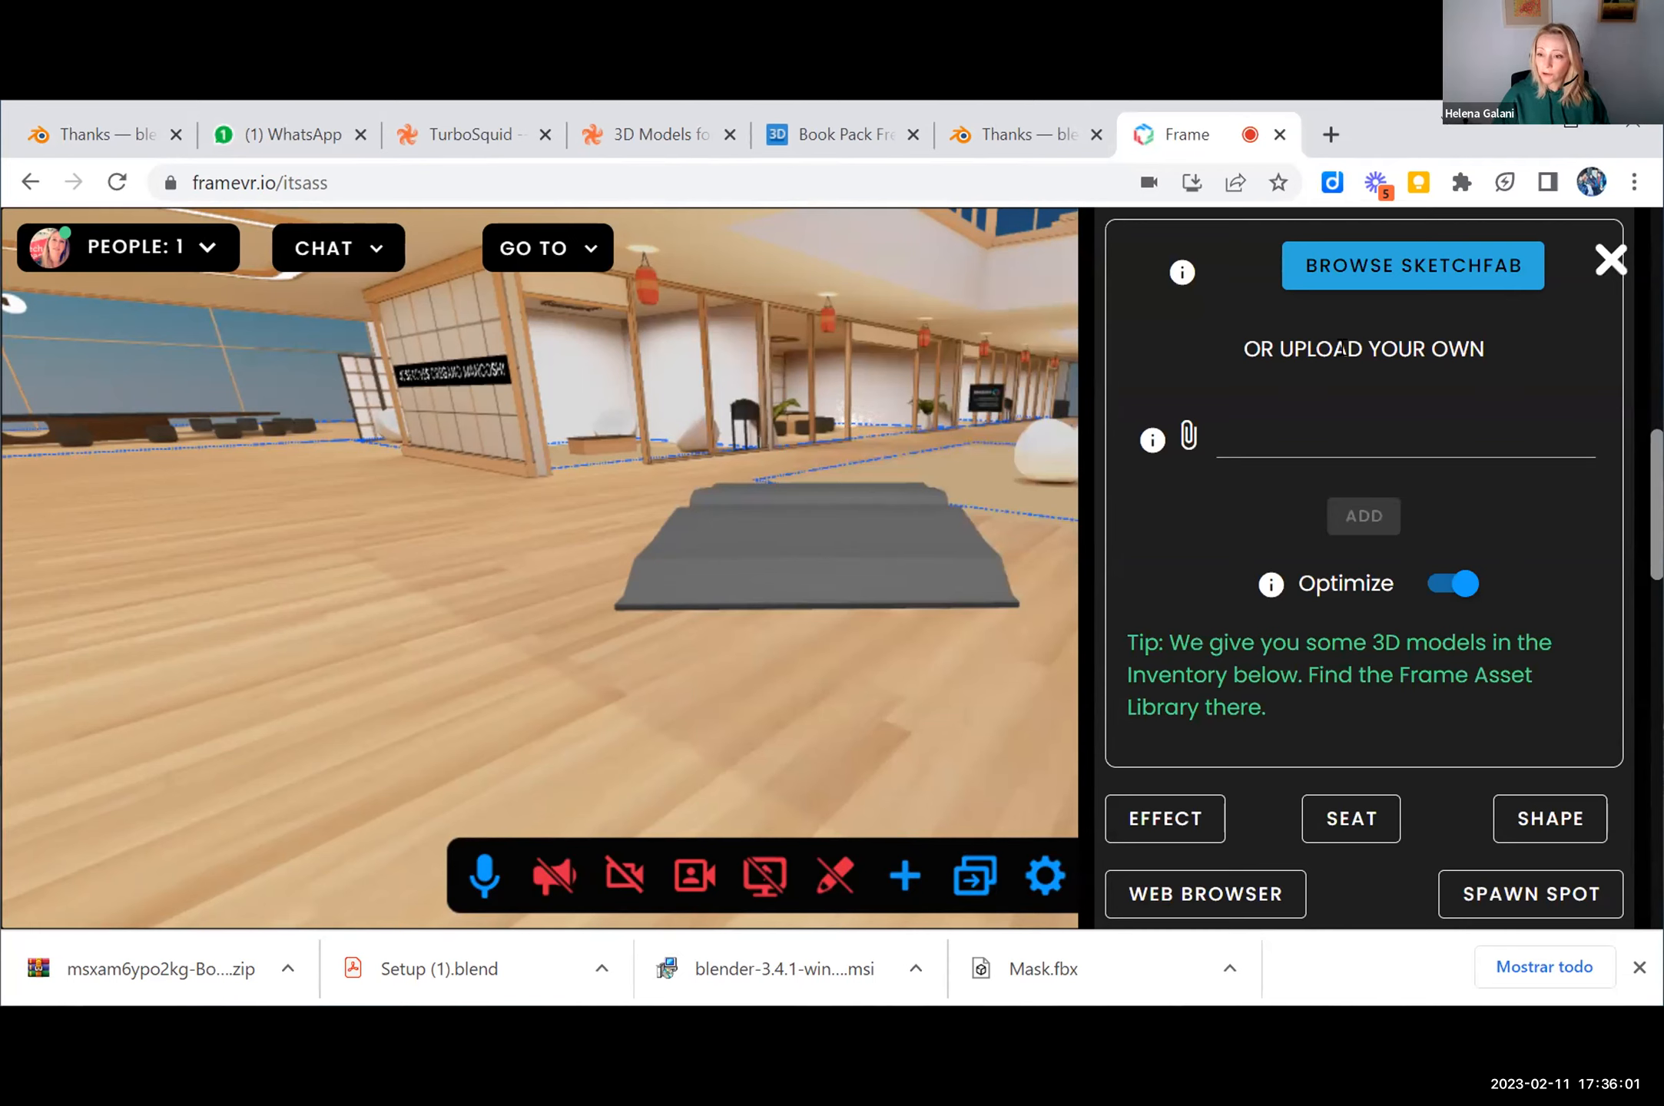
# Step: Expand the inventory's Asset Library to list Meeting Table, Palm Tree, Pedestal and other models
pyautogui.scroll(-7, 1328, 610)
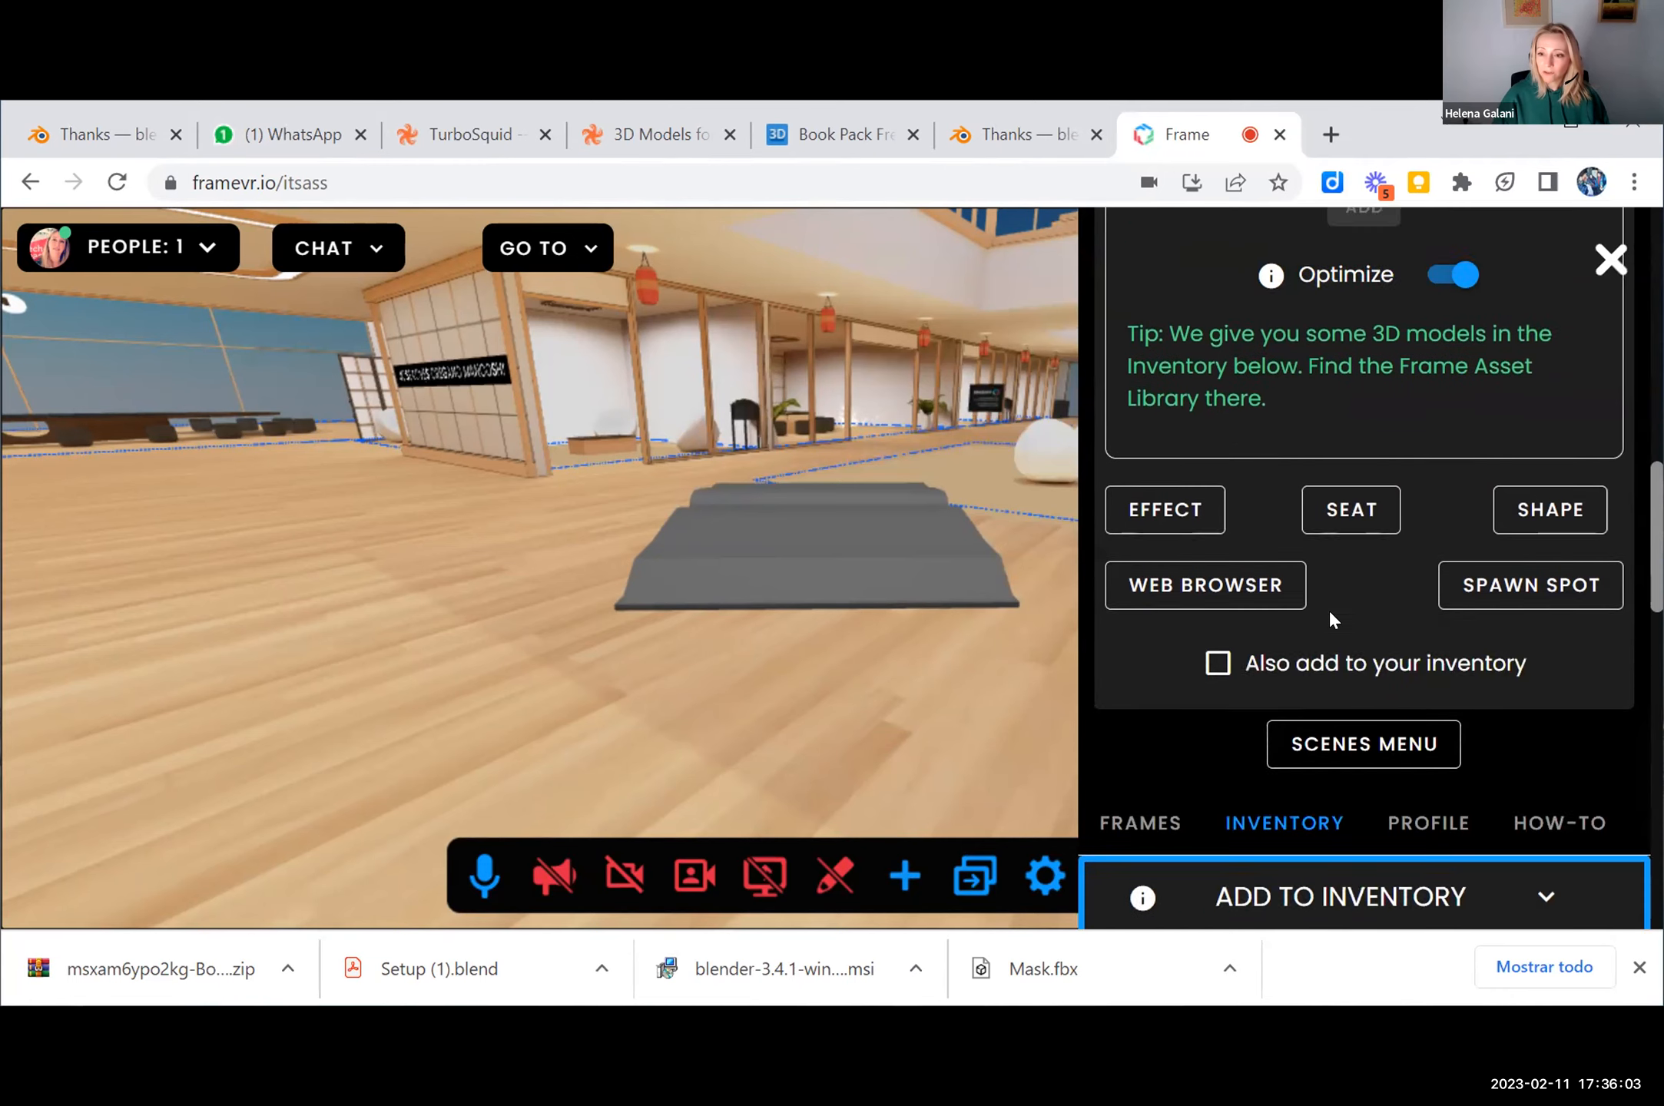
pyautogui.scroll(-2, 1323, 619)
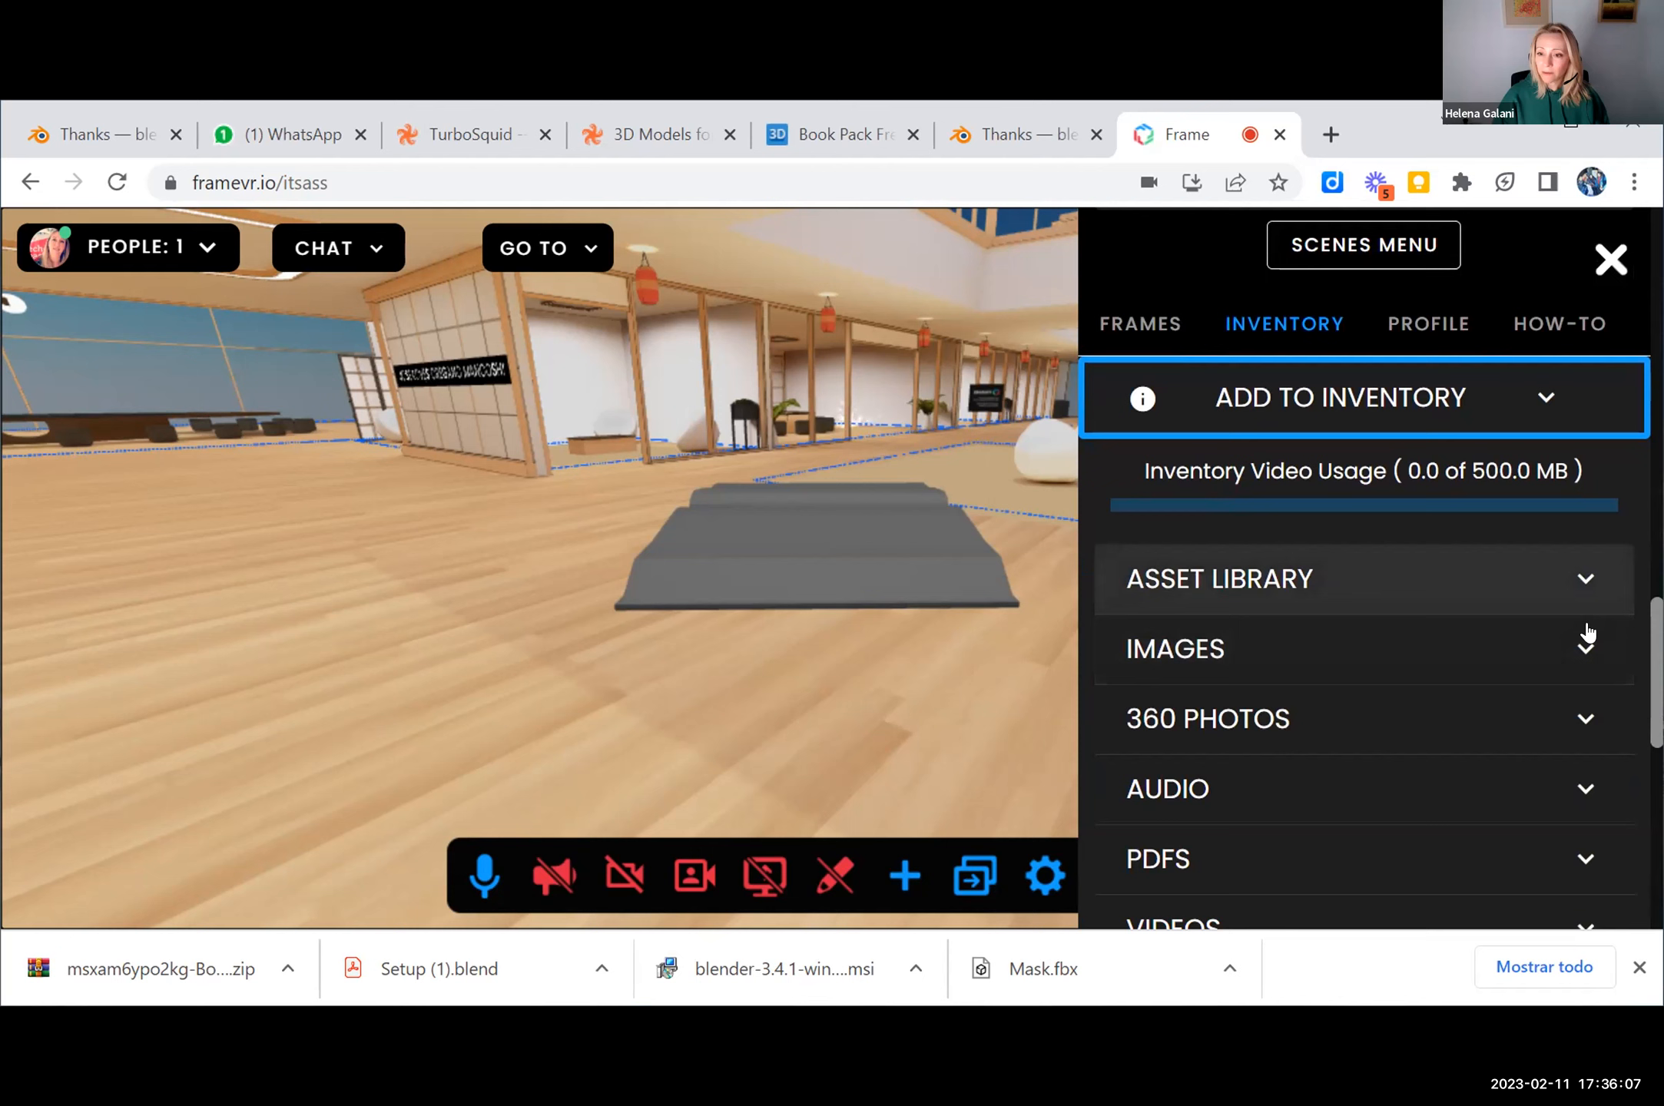
pyautogui.scroll(-2, 1525, 662)
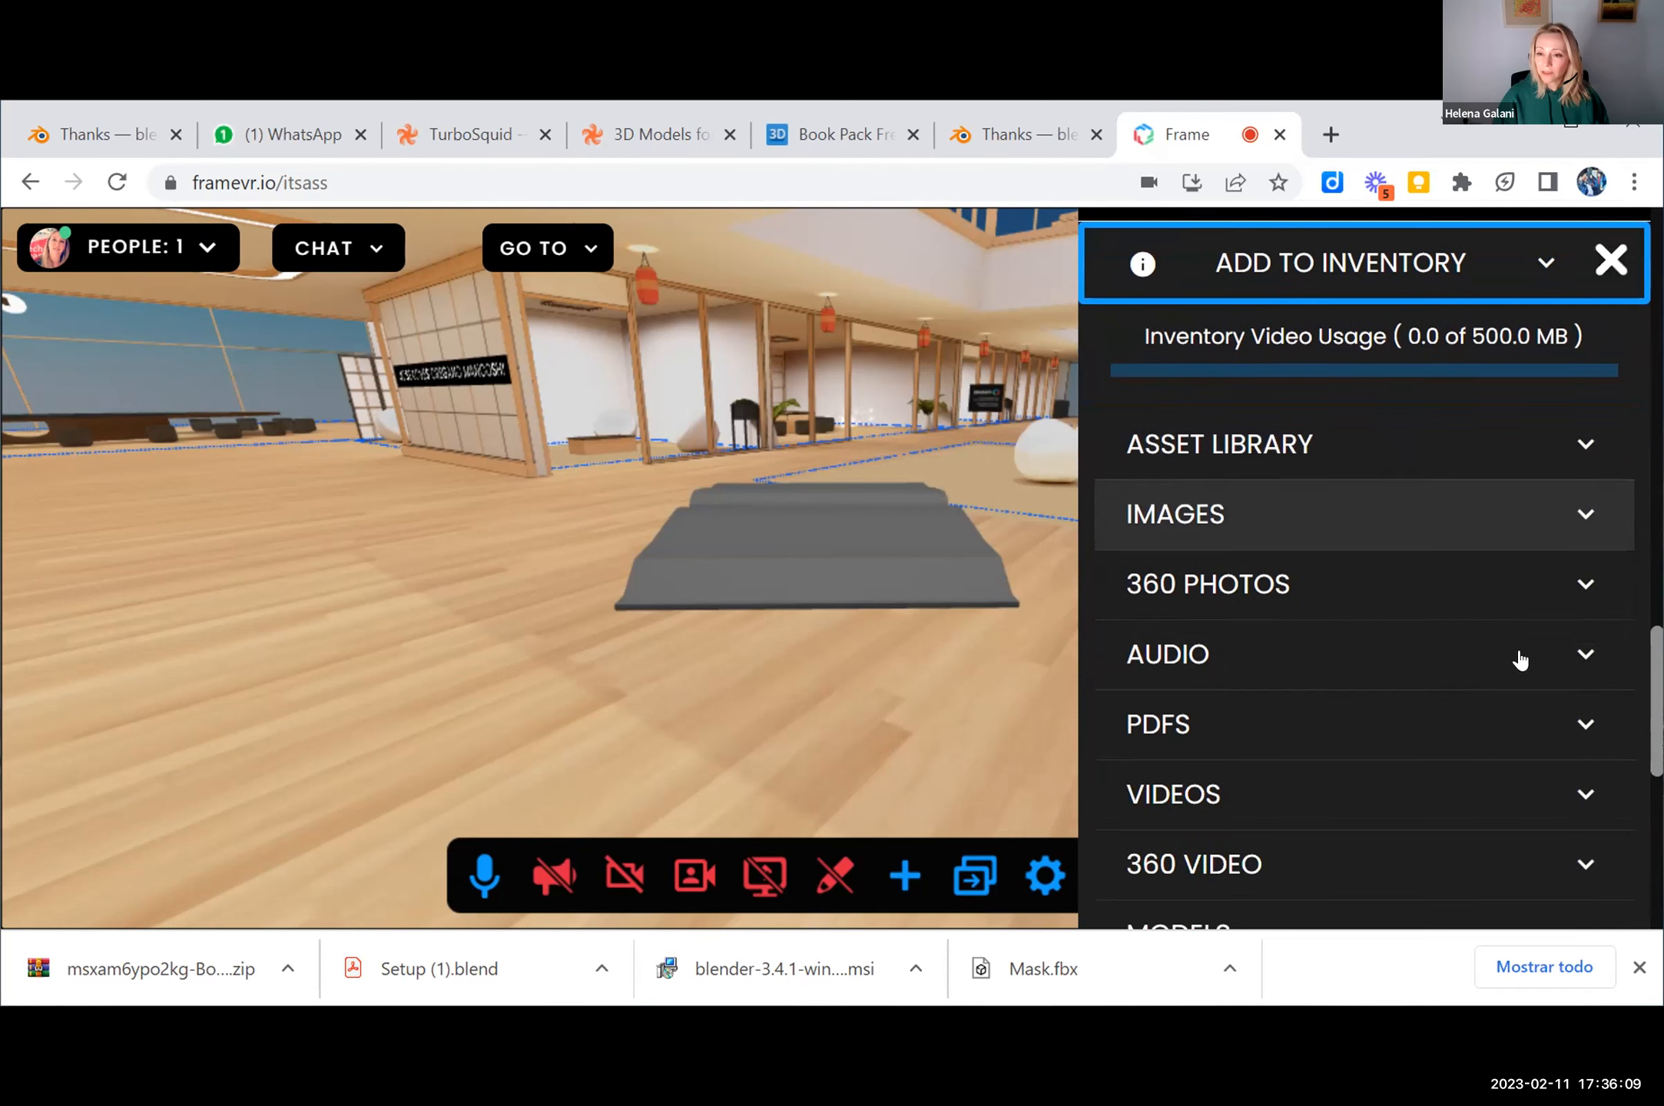
pyautogui.click(1579, 443)
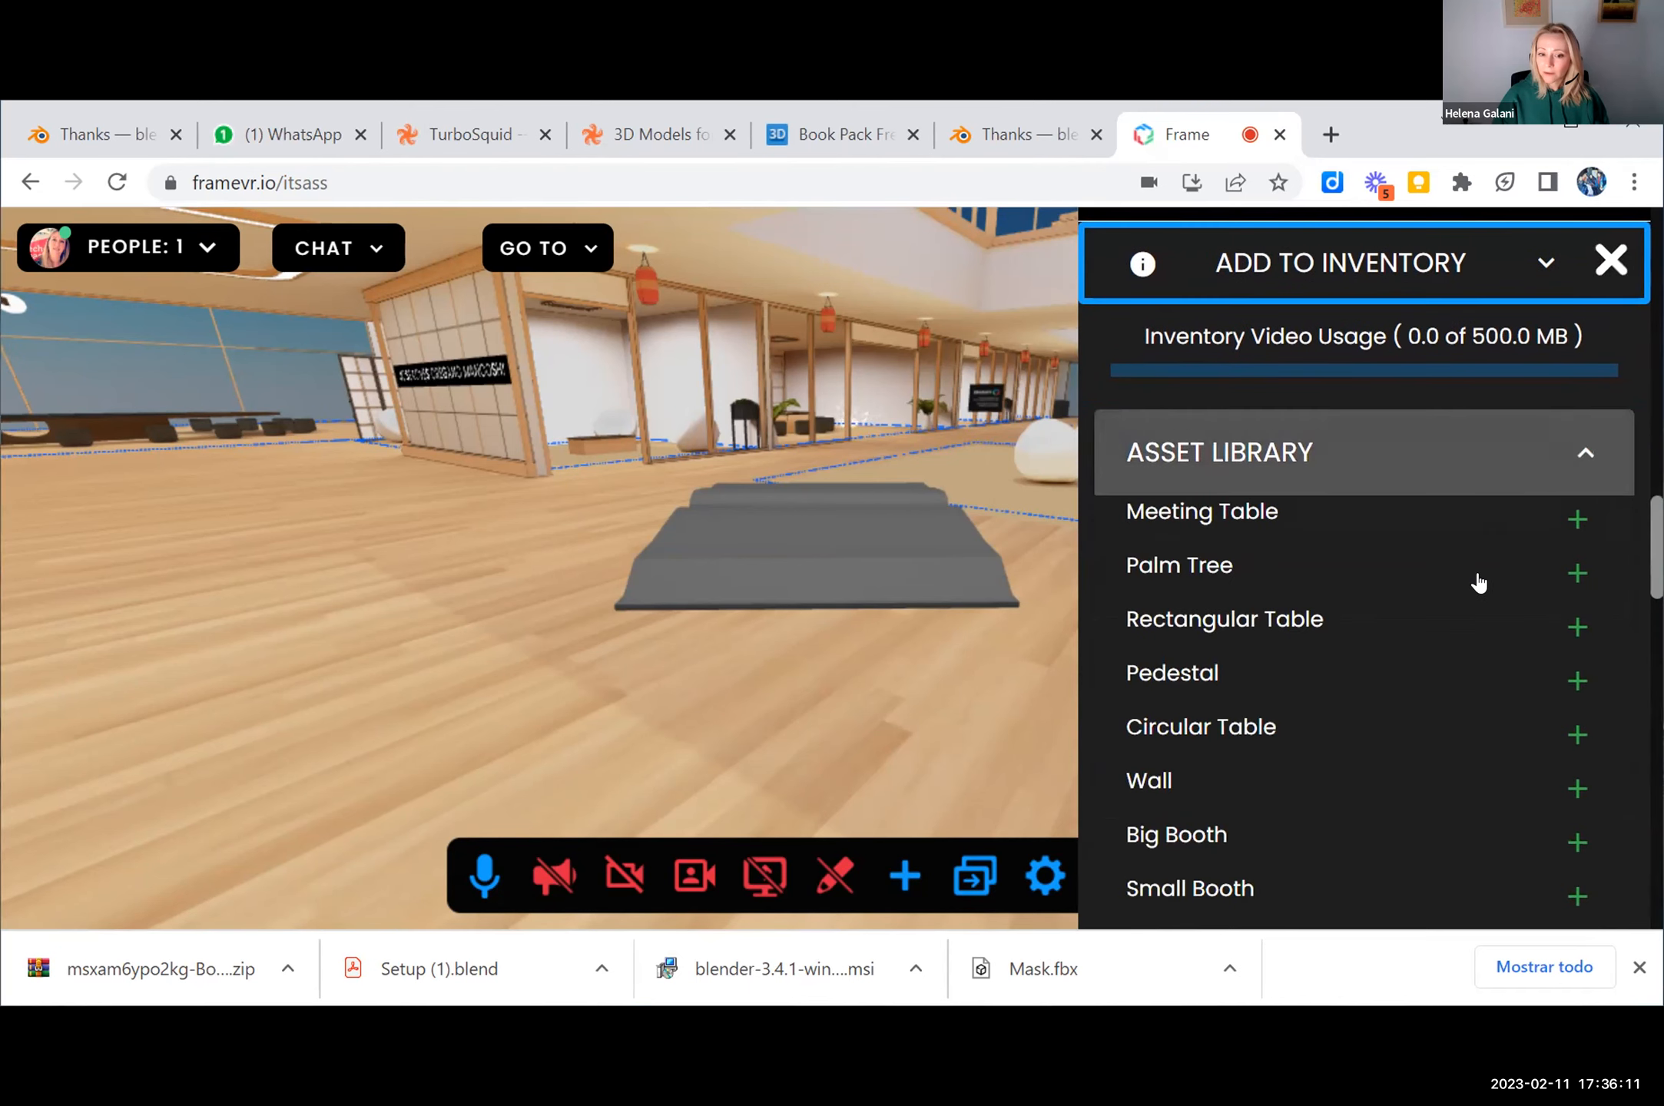
pyautogui.scroll(-2, 1479, 582)
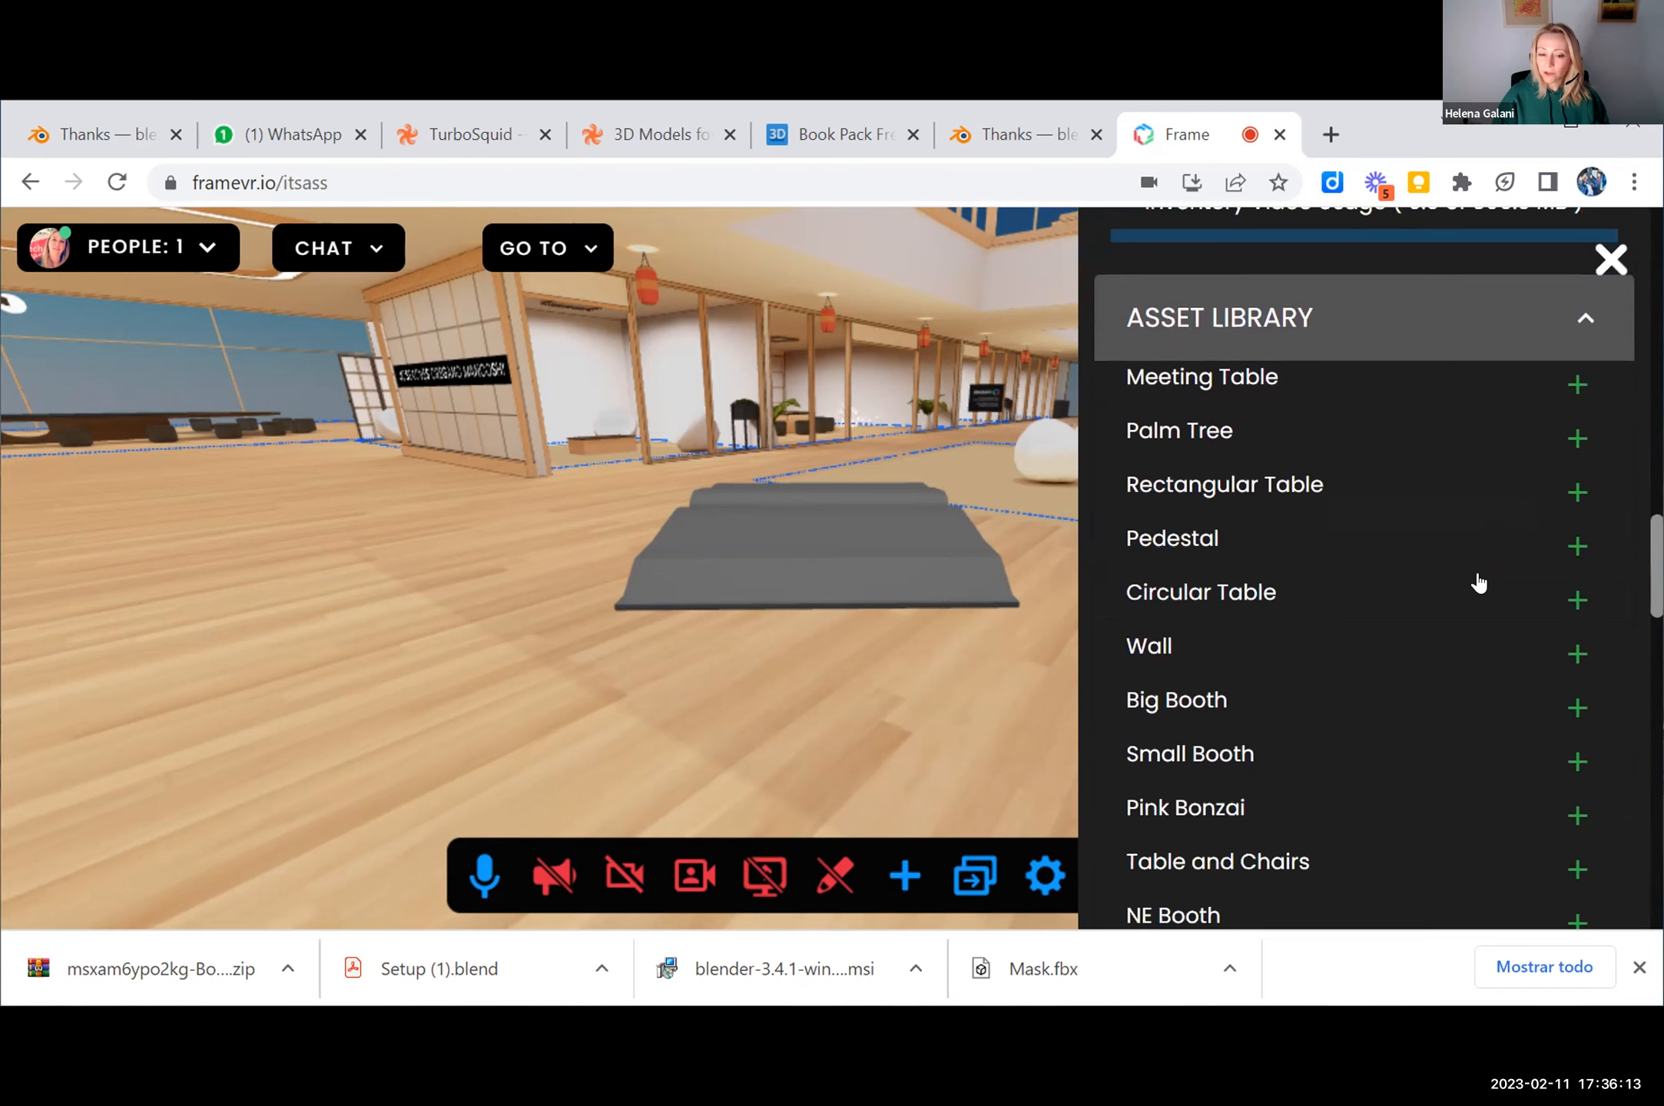
pyautogui.scroll(-6, 1479, 582)
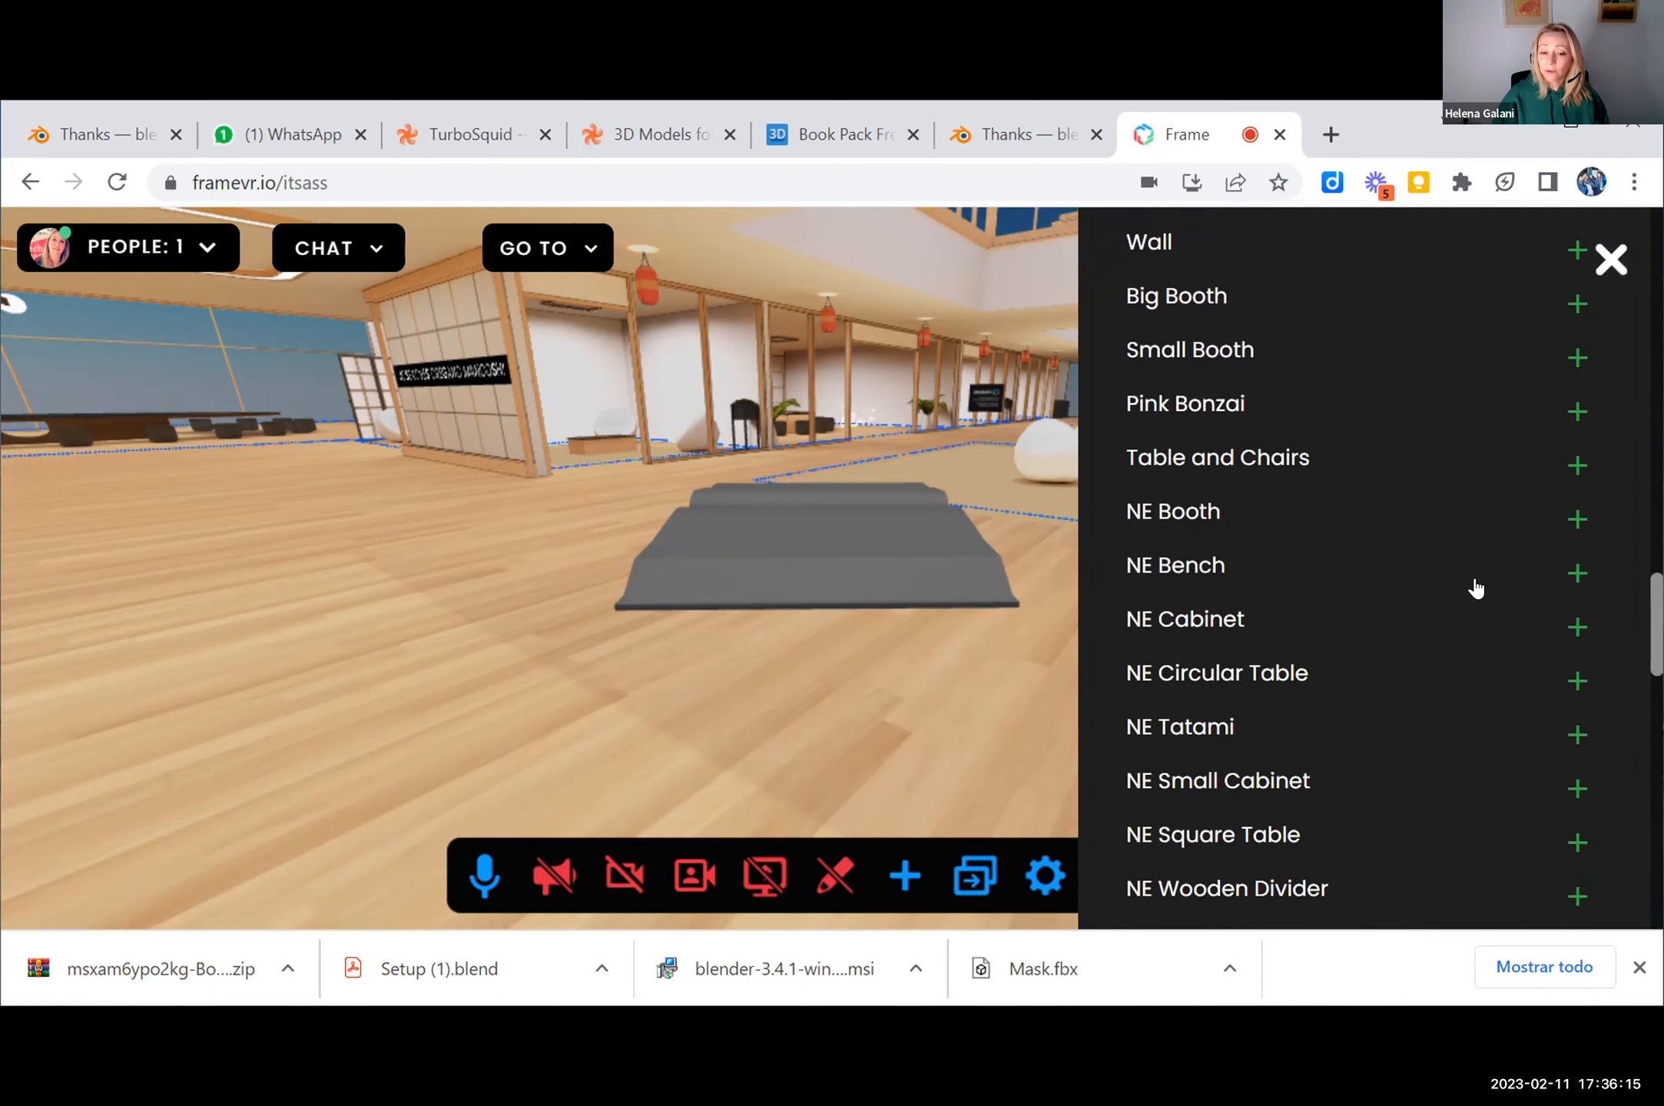
pyautogui.scroll(-6, 1476, 588)
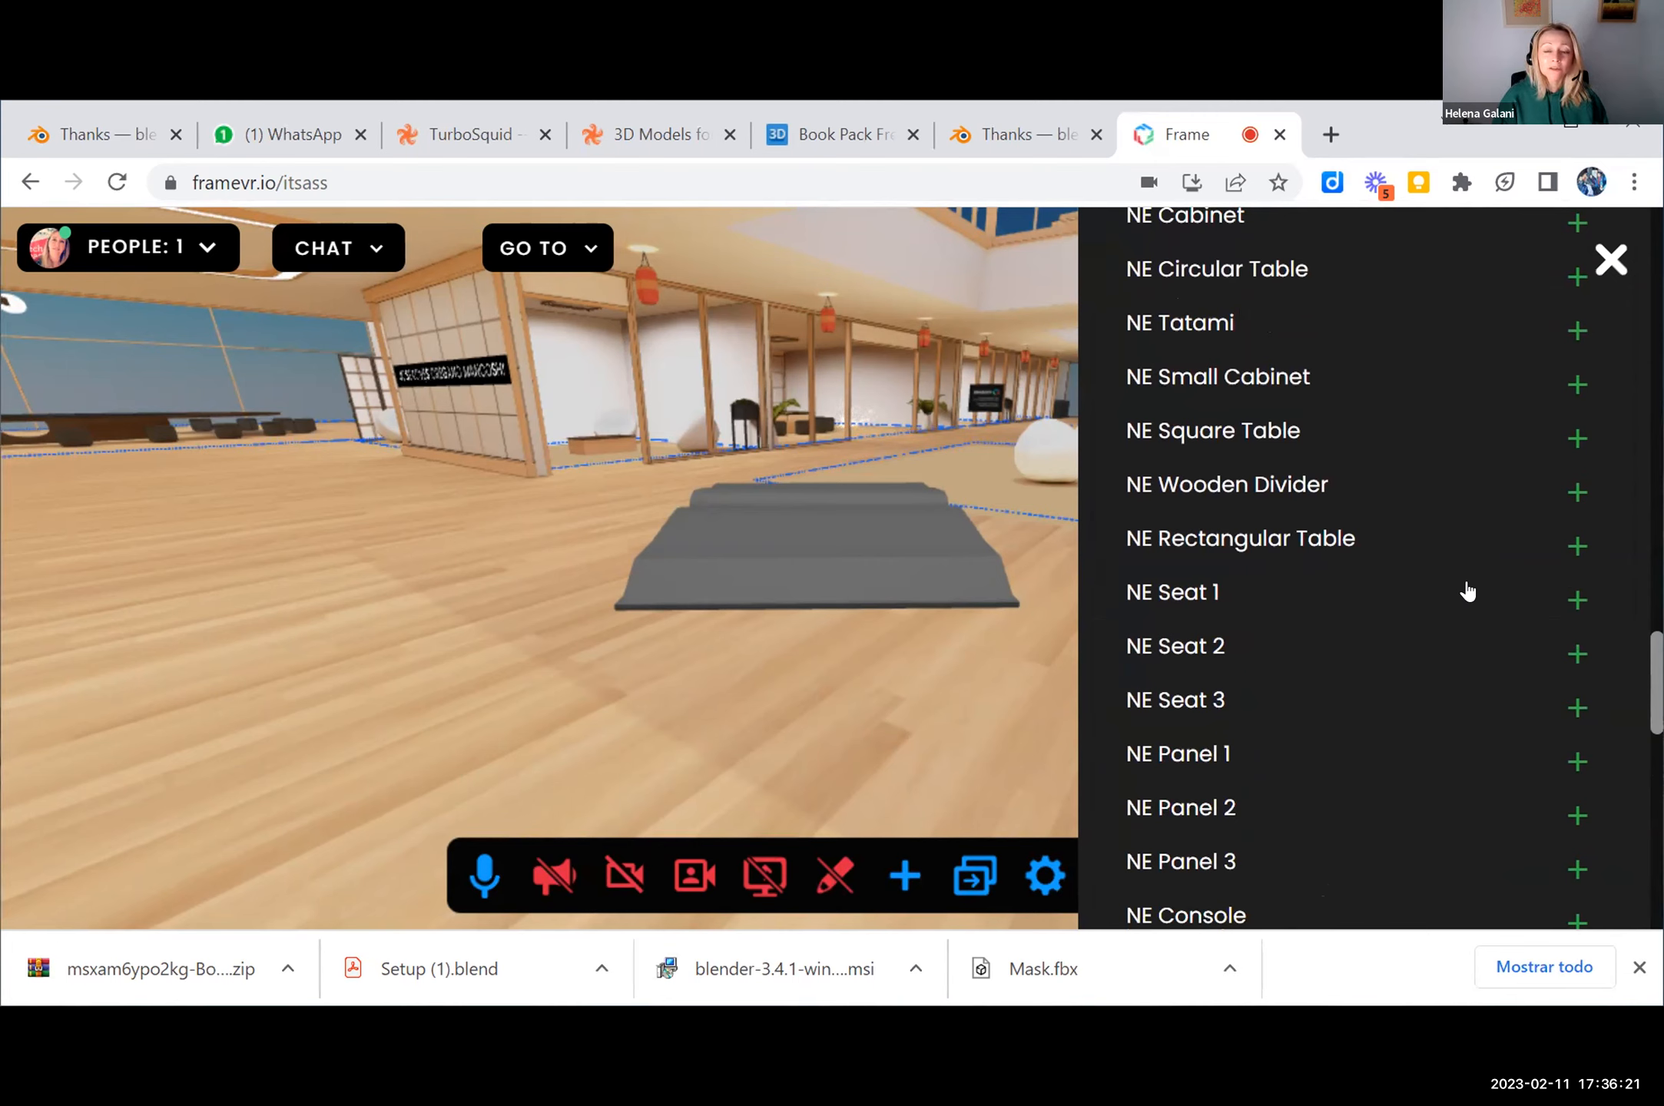
pyautogui.scroll(-6, 1471, 599)
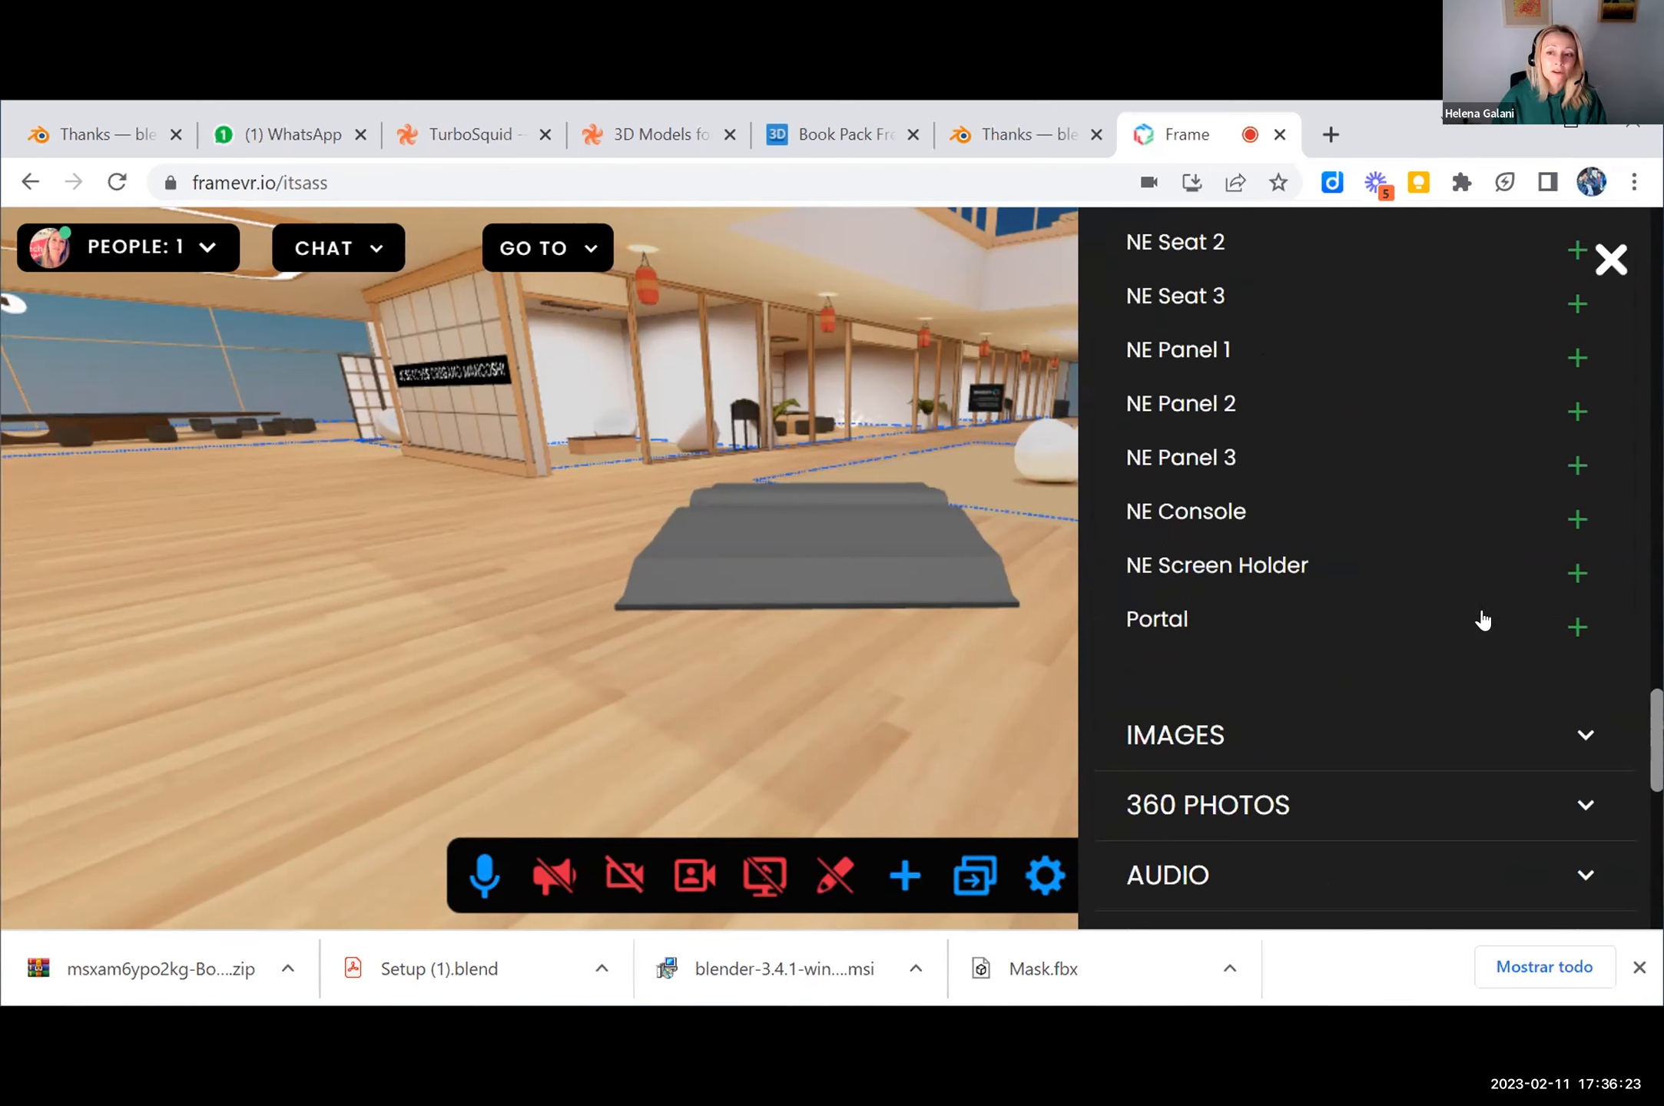
pyautogui.scroll(-4, 1482, 621)
pyautogui.scroll(-2, 1483, 621)
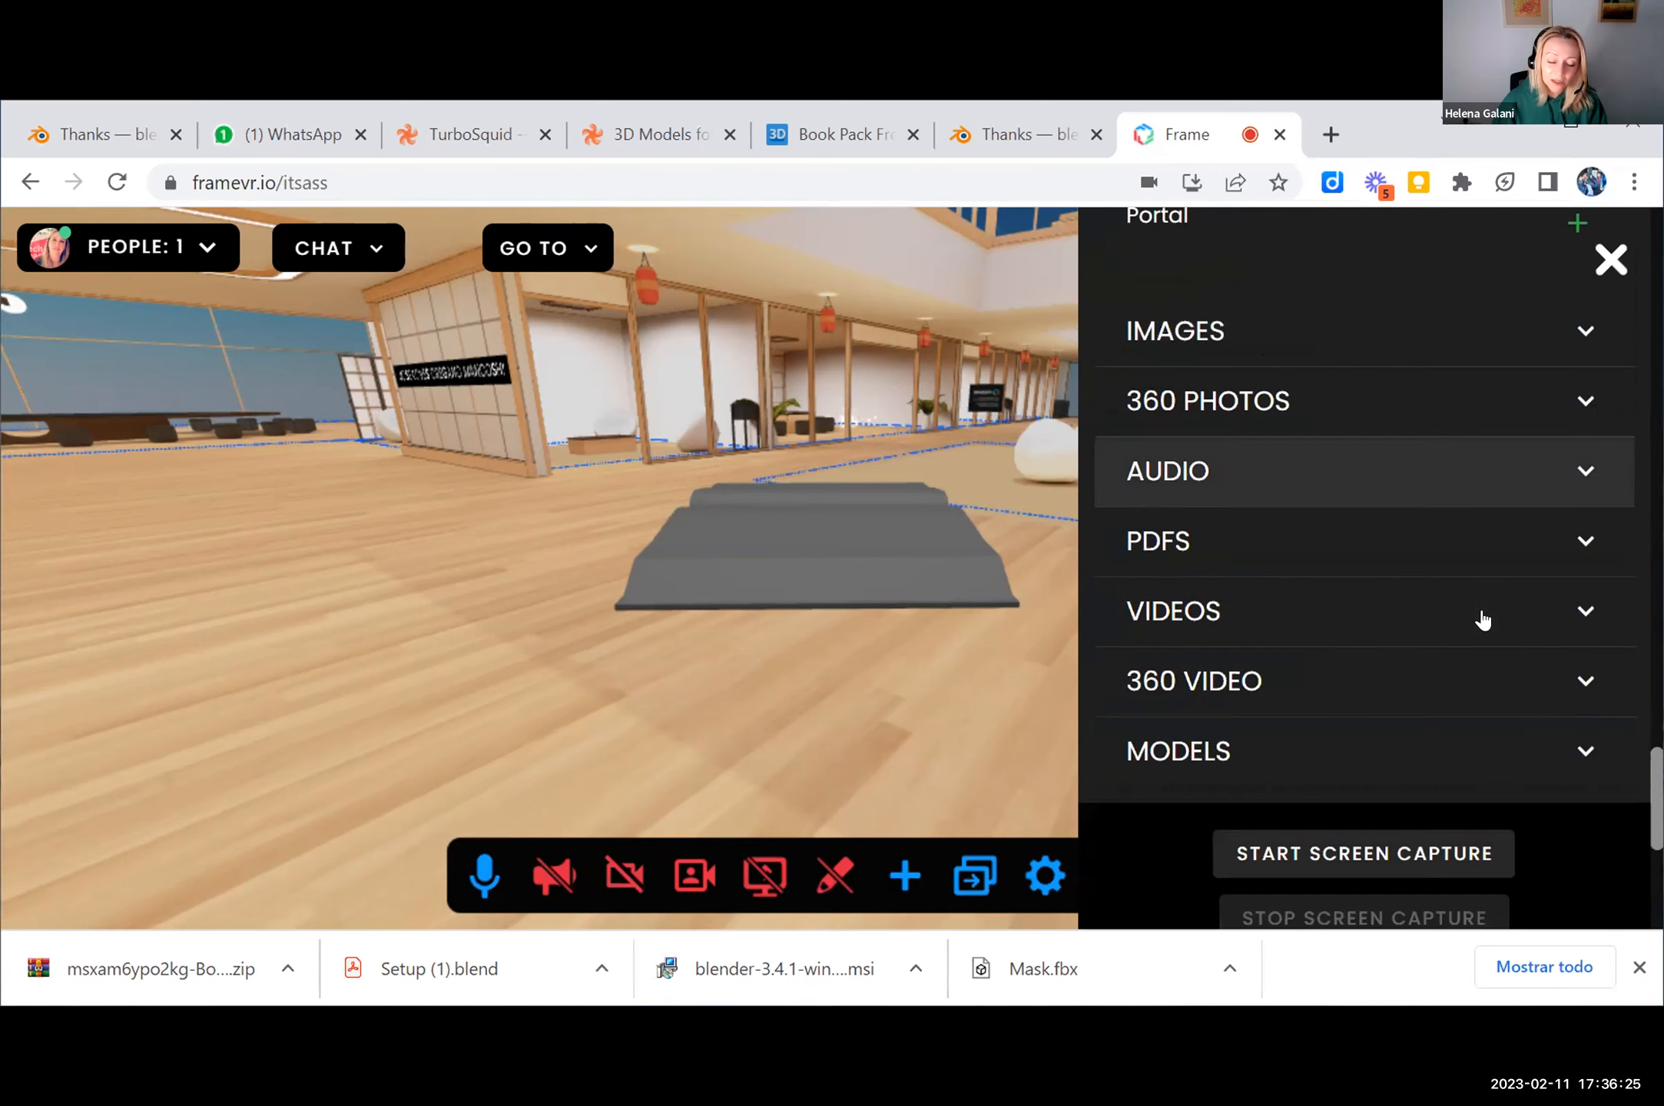
pyautogui.scroll(-2, 1483, 621)
pyautogui.scroll(2, 1483, 620)
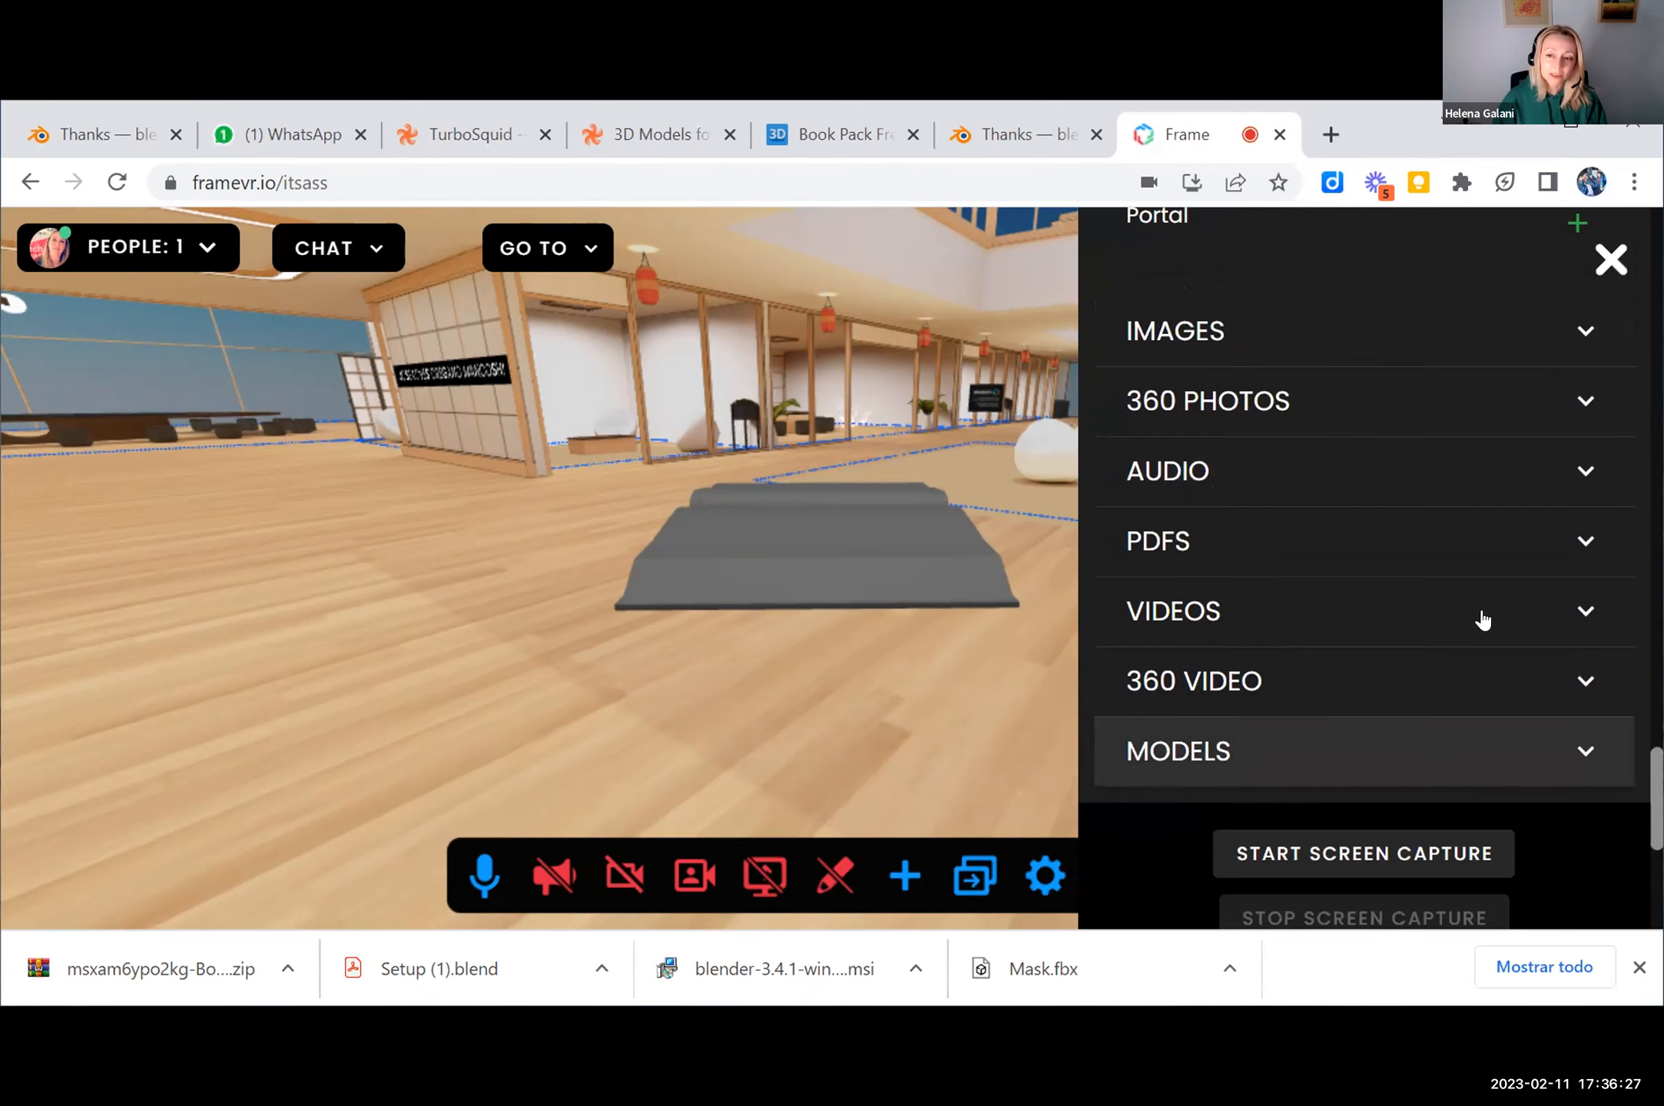
pyautogui.scroll(2, 1483, 620)
pyautogui.scroll(10, 1483, 621)
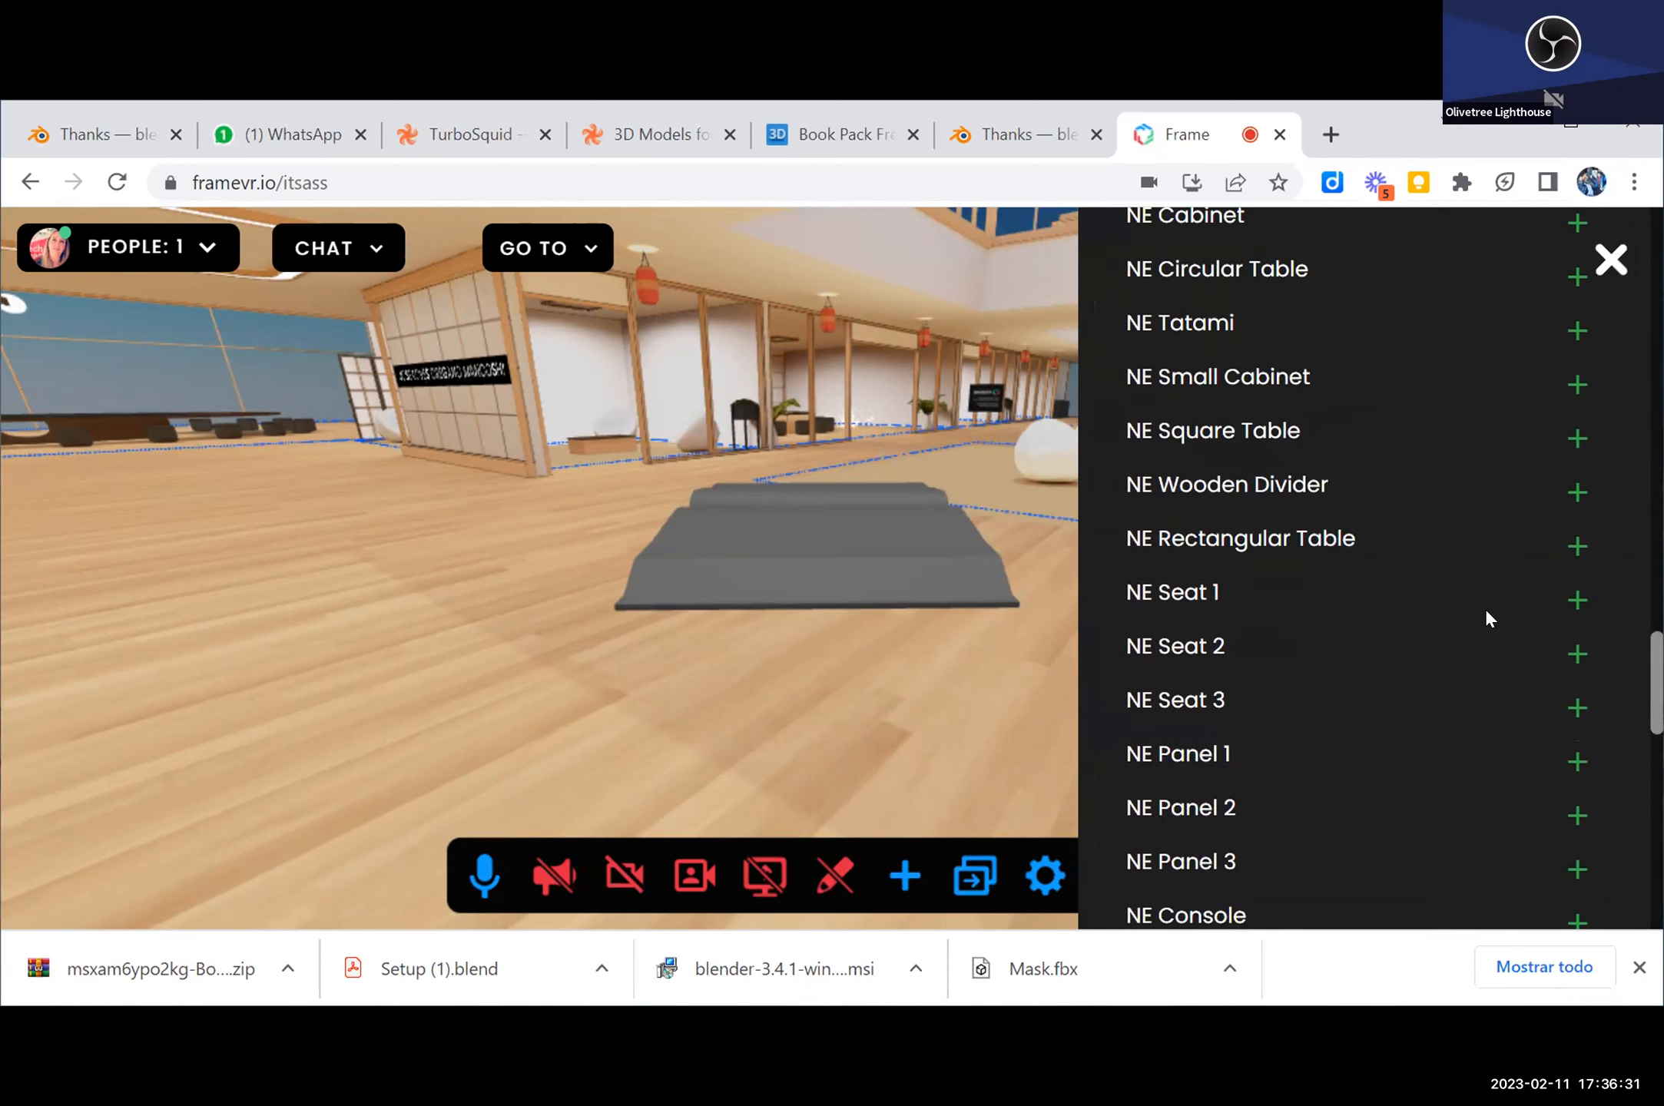
pyautogui.scroll(6, 1486, 615)
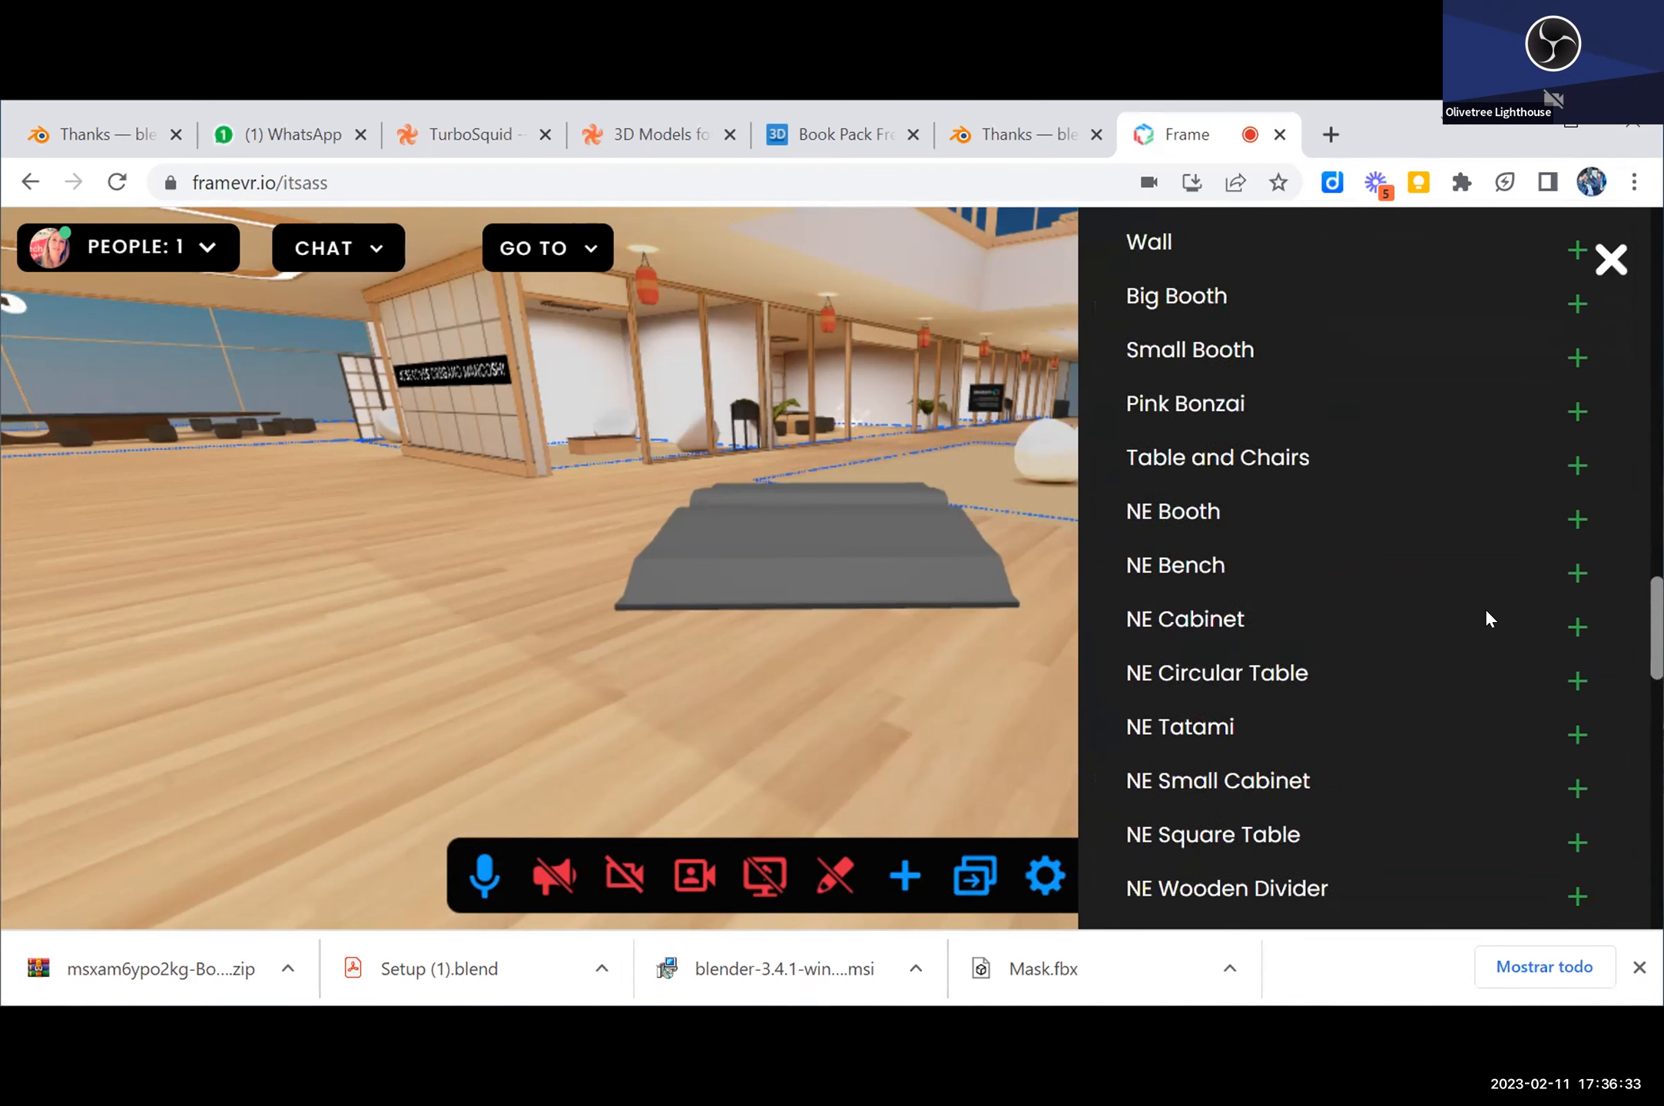
pyautogui.scroll(4, 1486, 619)
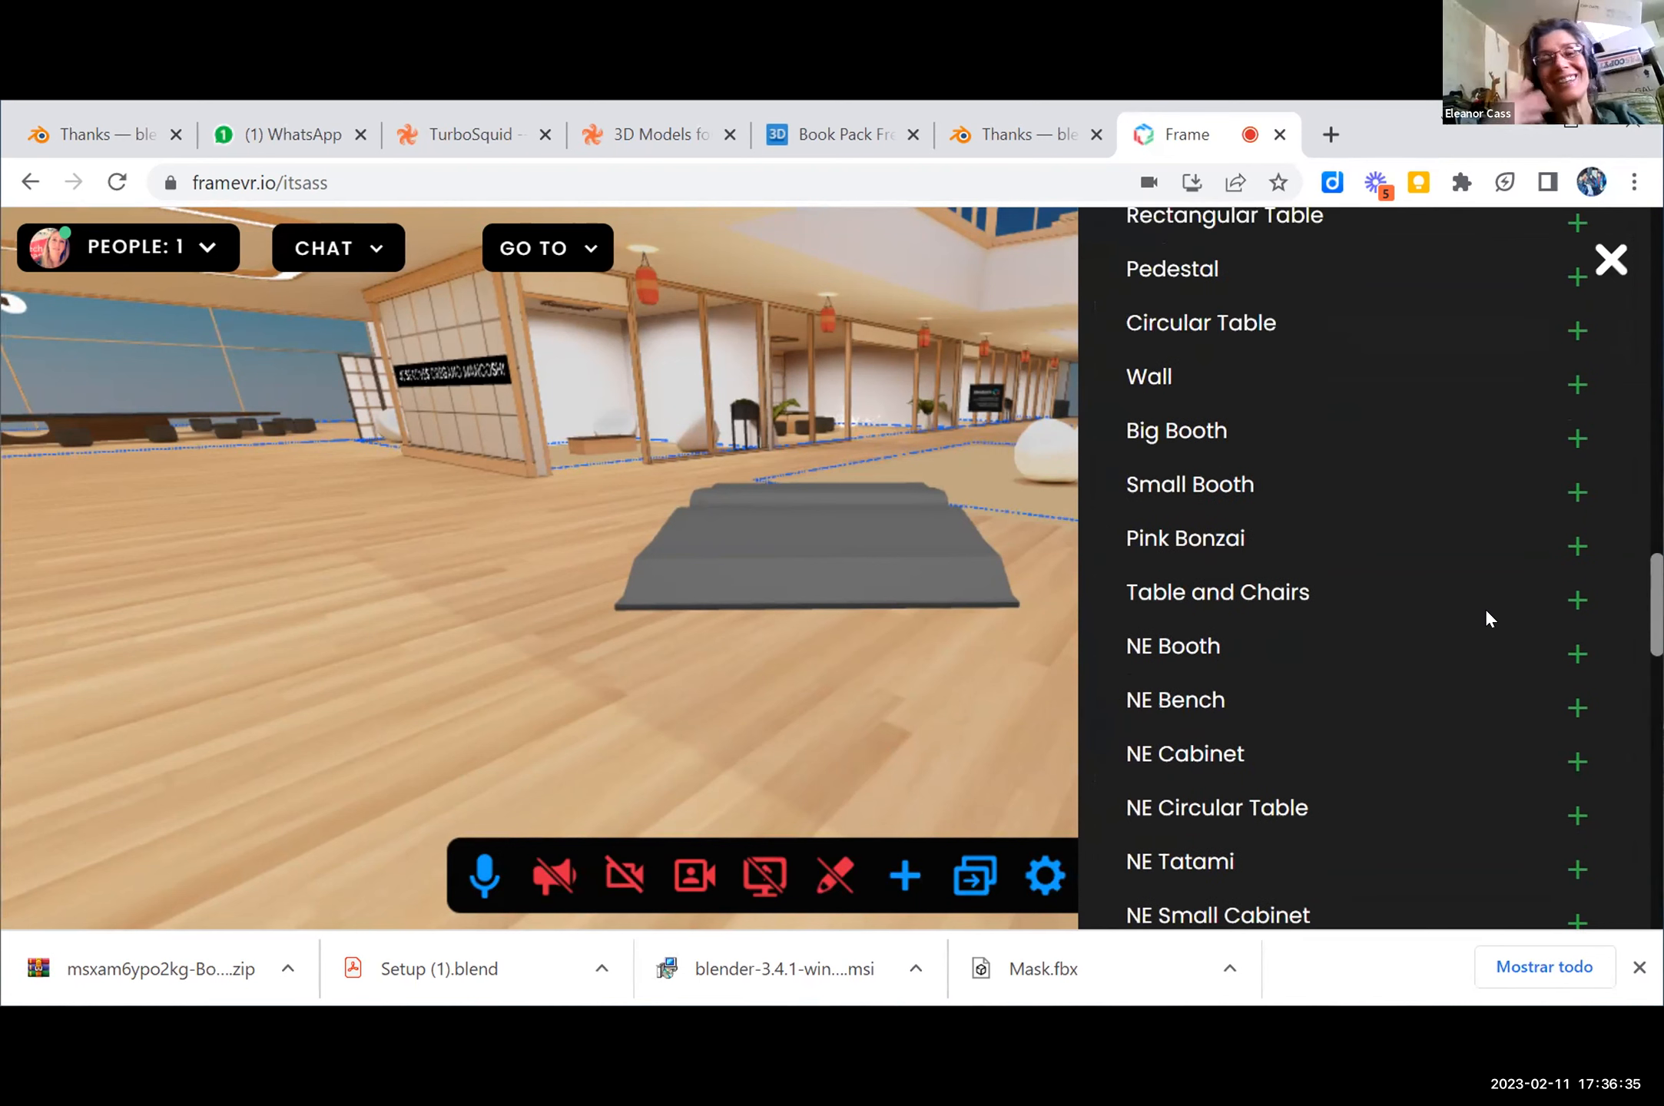
pyautogui.scroll(2, 1487, 618)
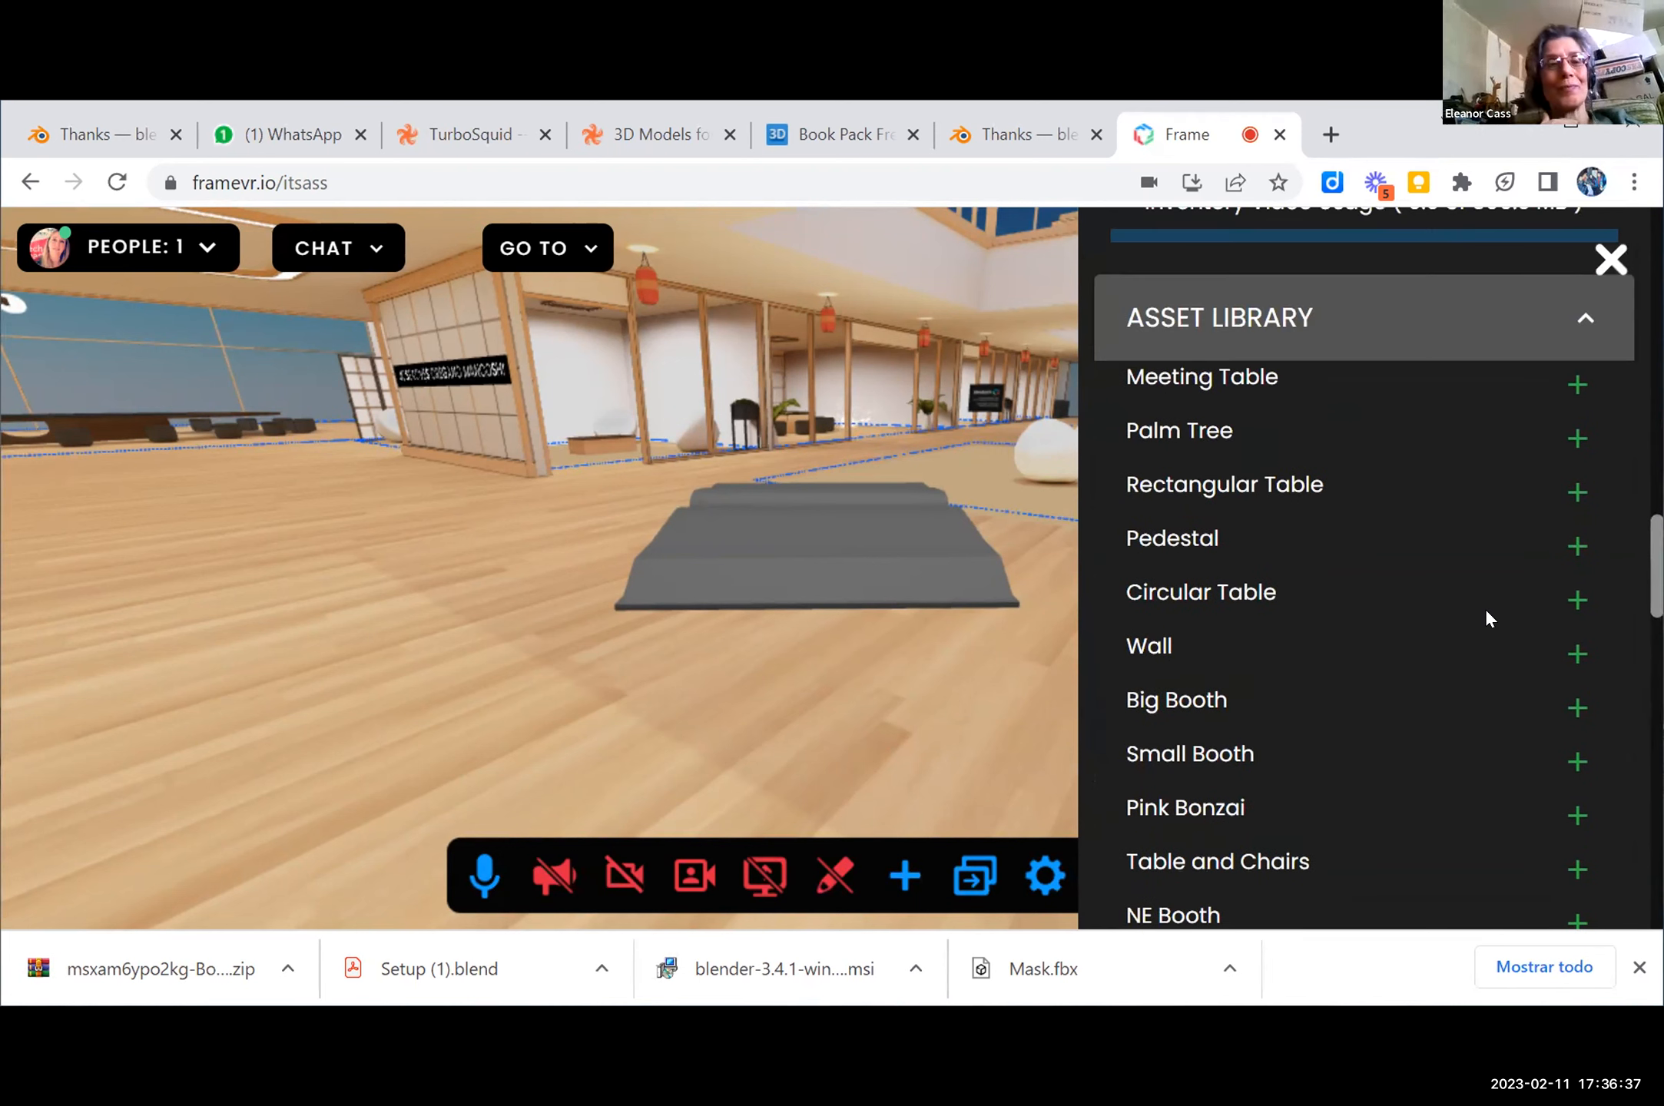
# Step: Add a Meeting Table from the Asset Library and turn the view toward it
pyautogui.click(1576, 388)
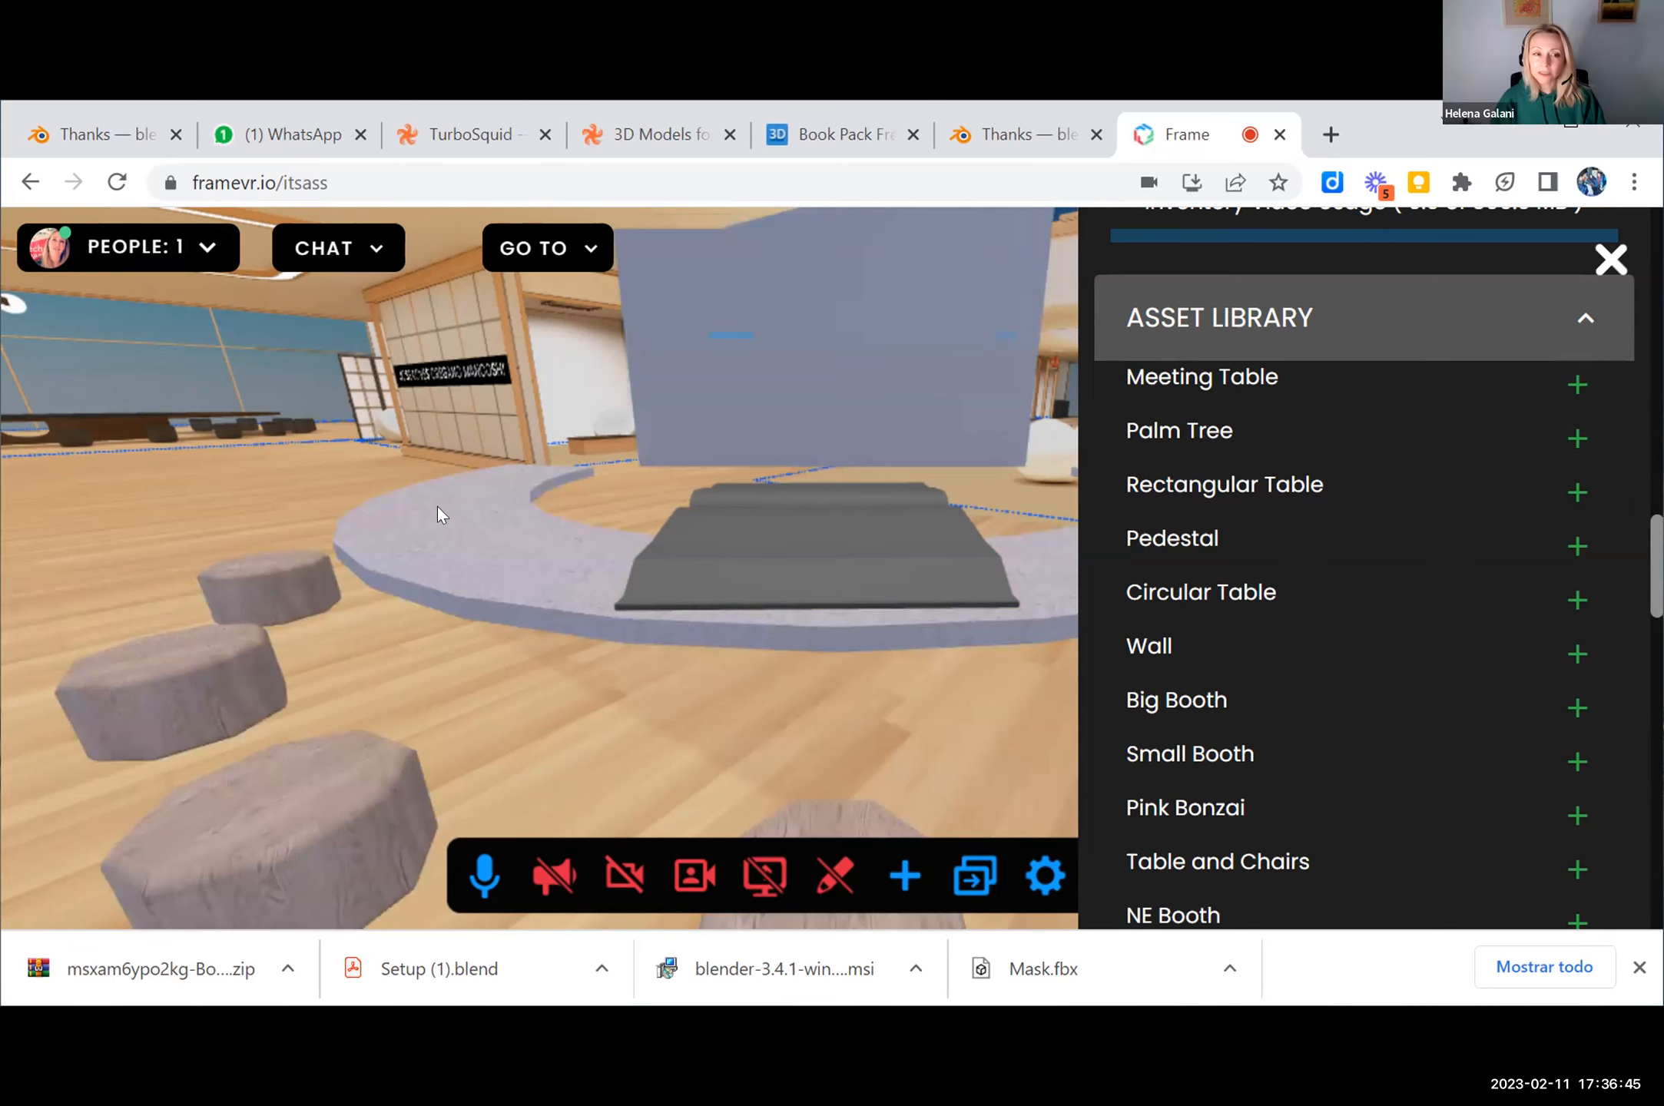
pyautogui.moveTo(522, 573); pyautogui.dragTo(468, 607)
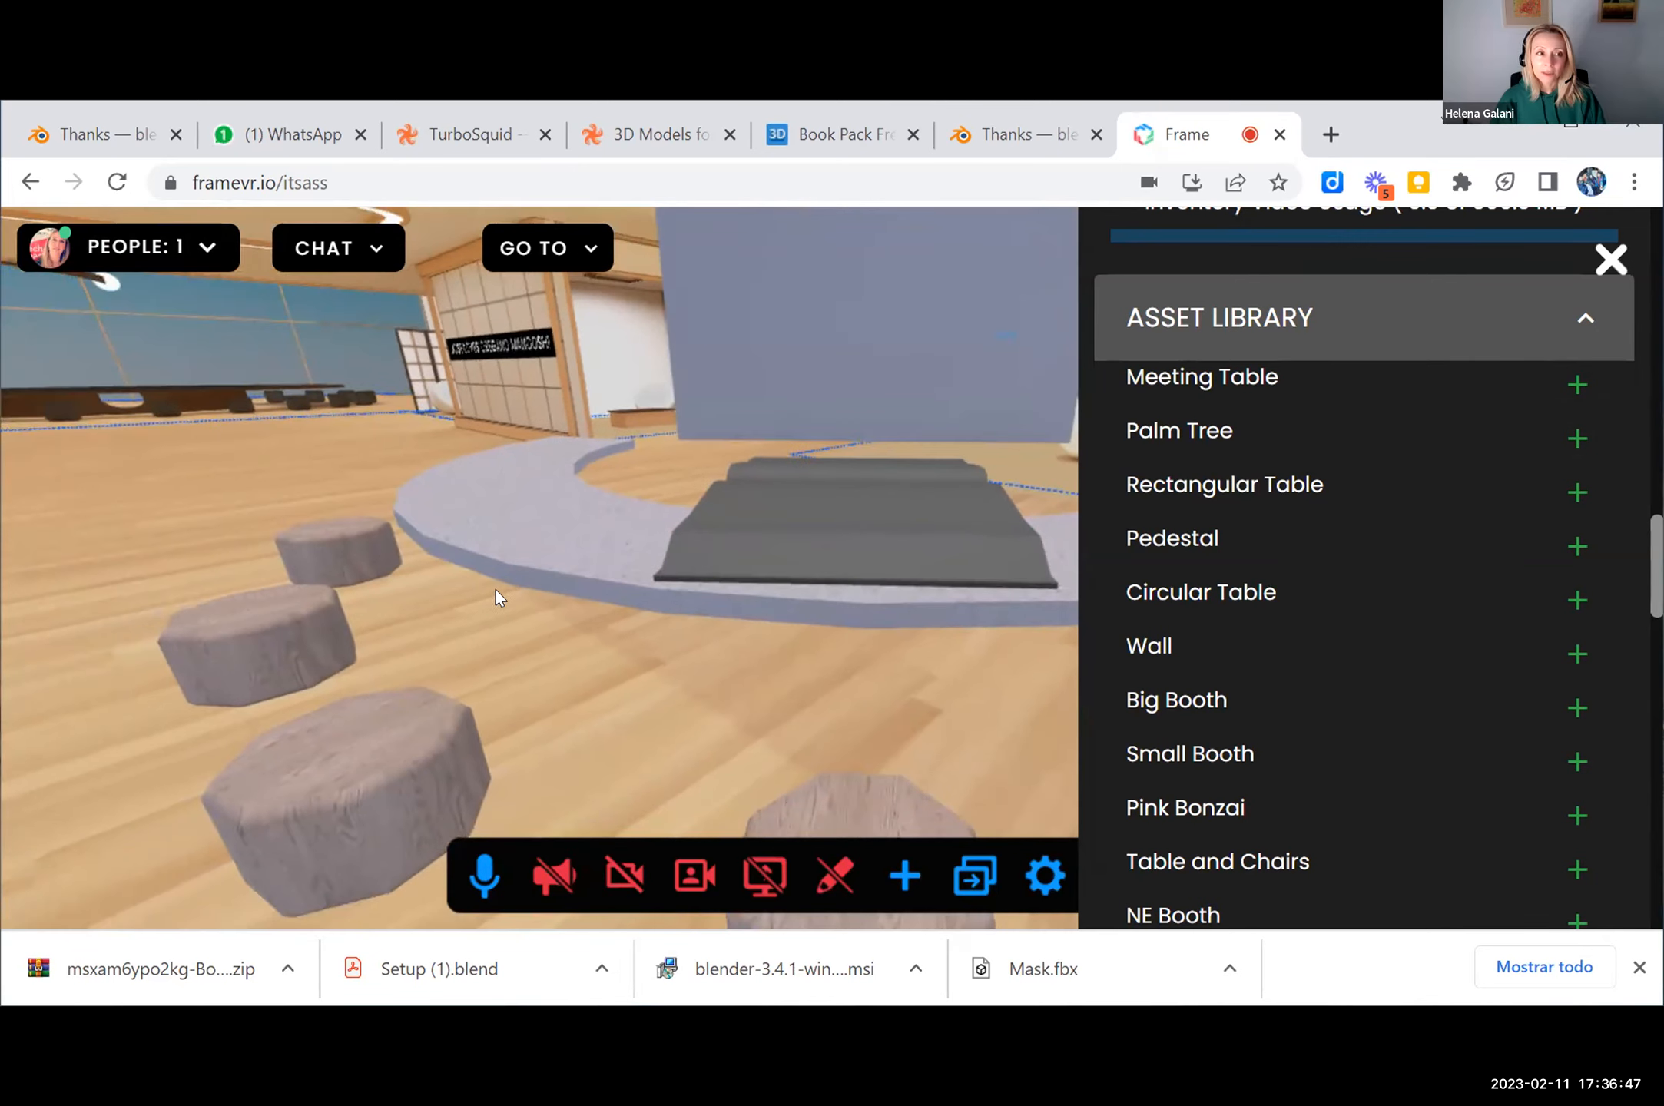
pyautogui.moveTo(368, 766); pyautogui.dragTo(368, 780)
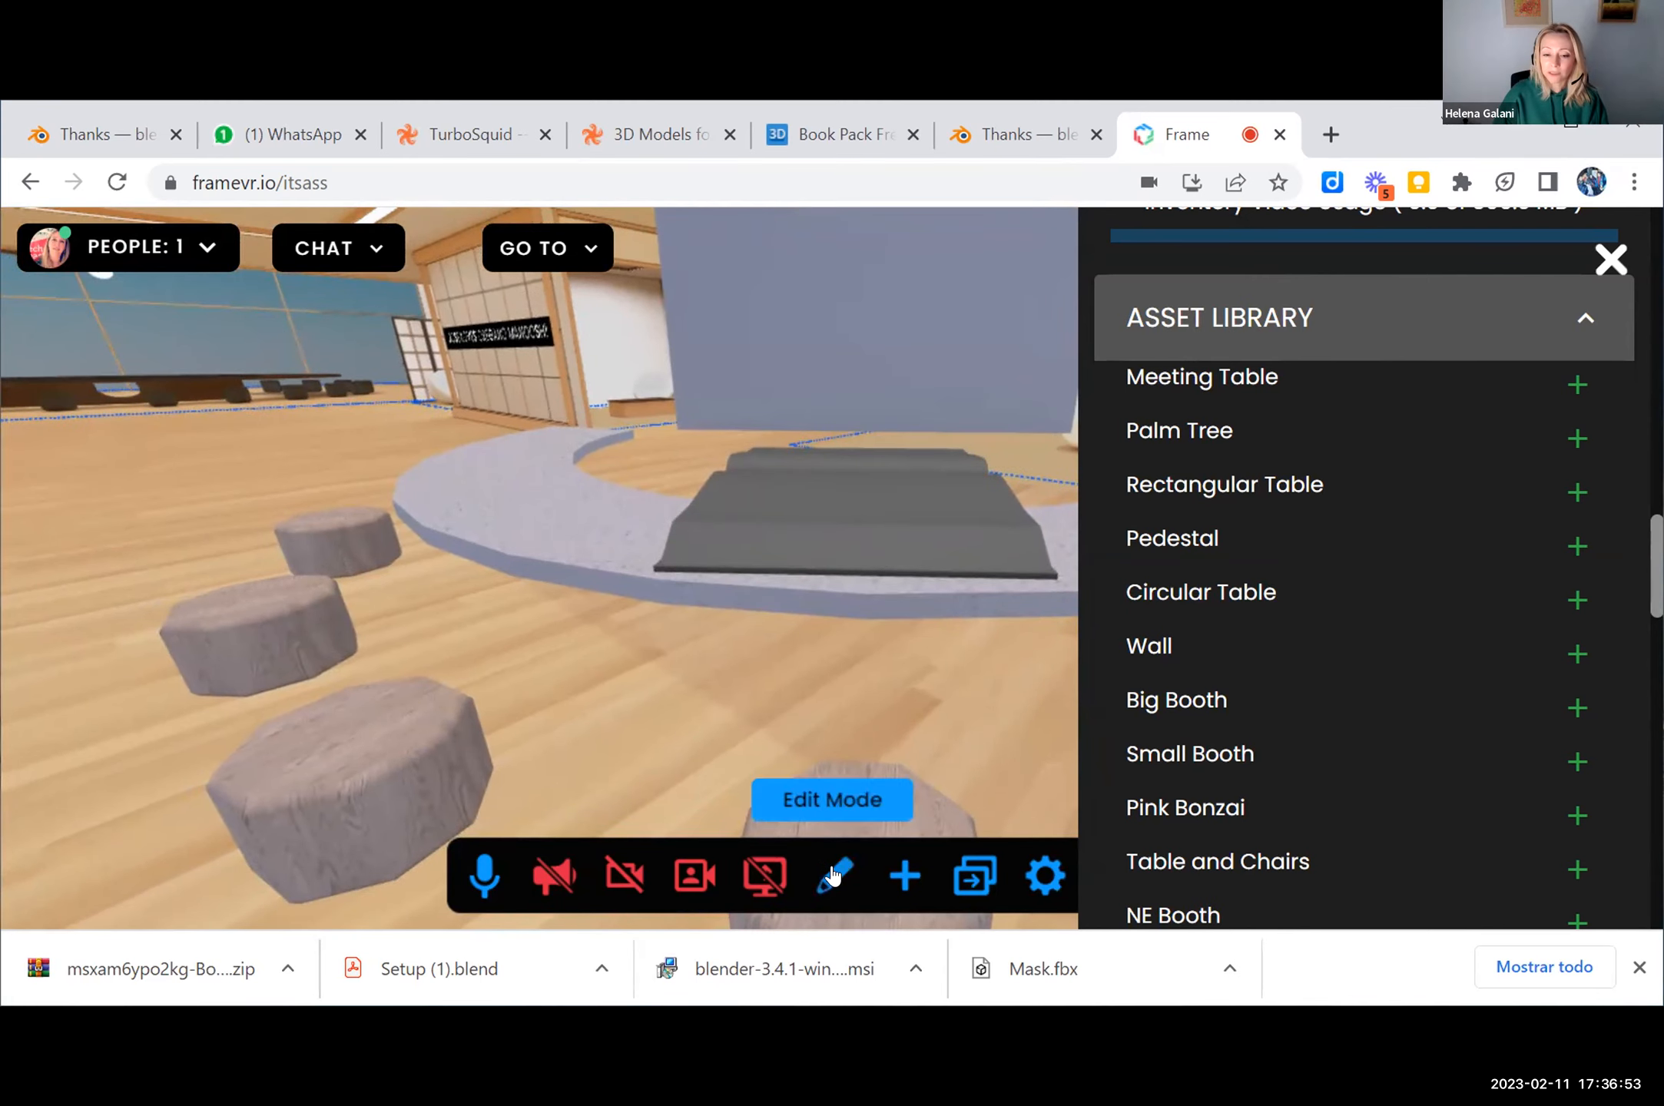
# Step: Expand the Audio section and reopen the Asset Library's item list
pyautogui.scroll(5, 1425, 547)
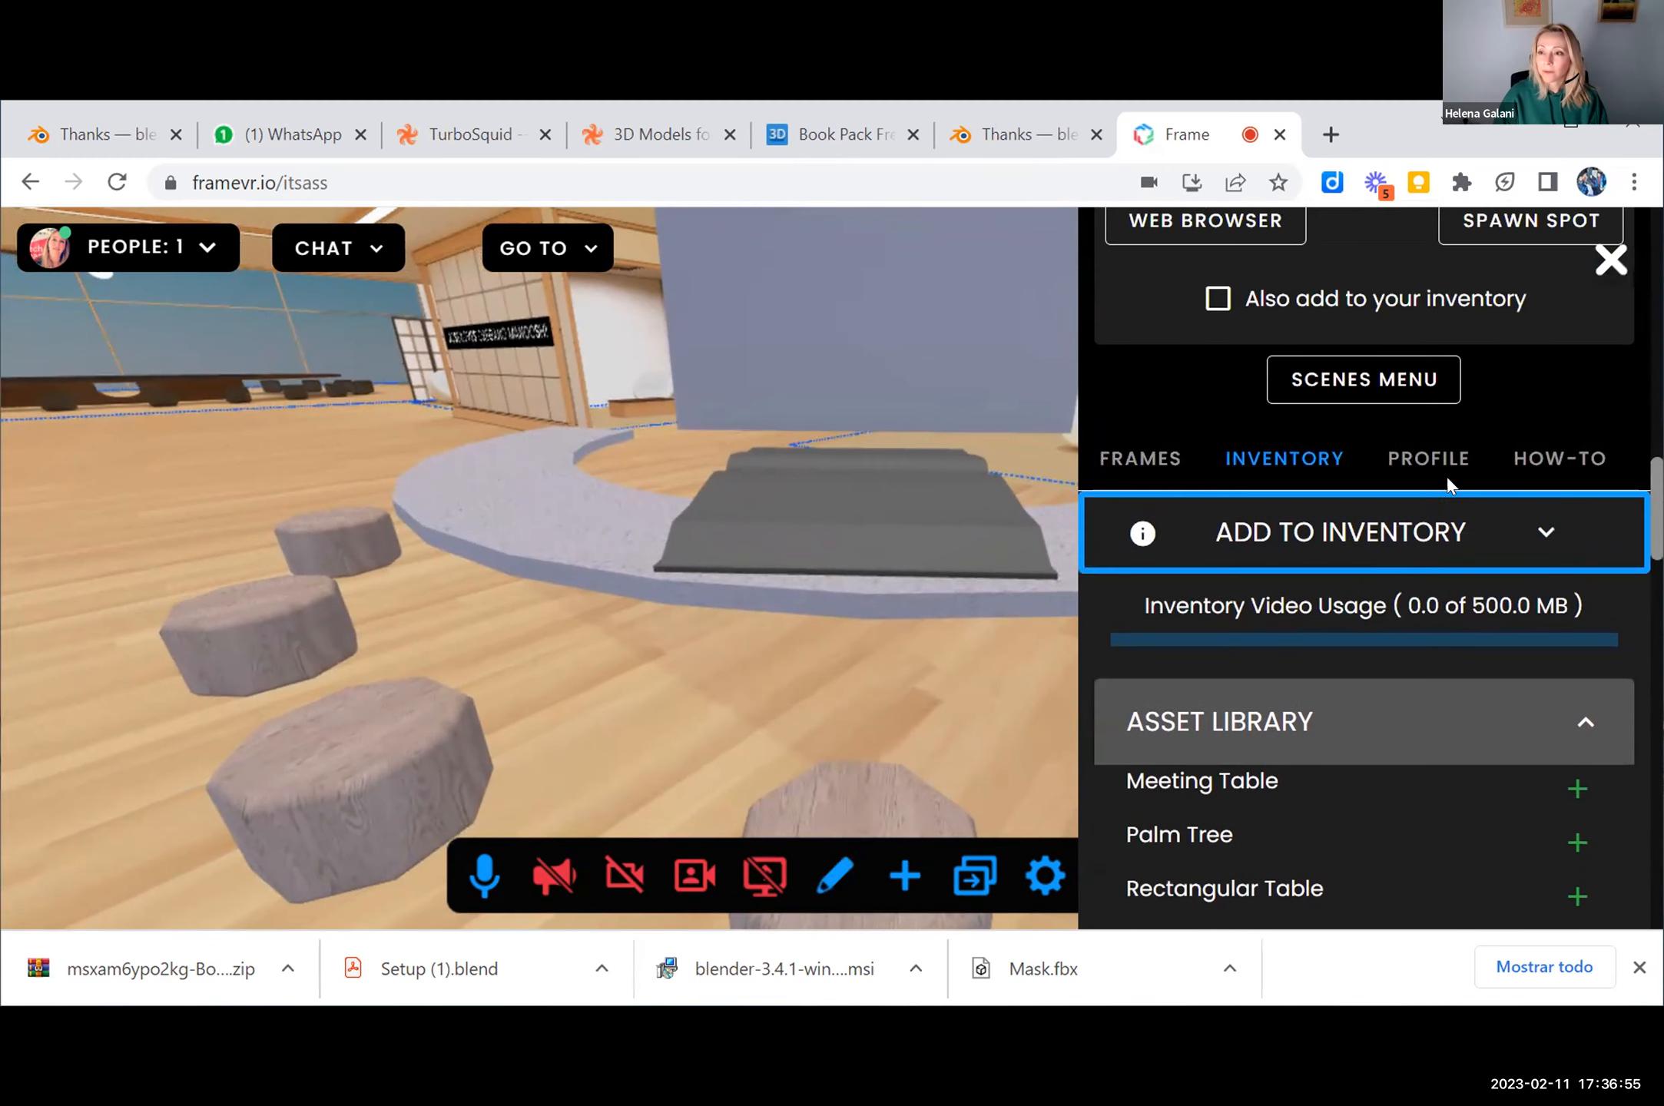
pyautogui.scroll(-5, 1414, 585)
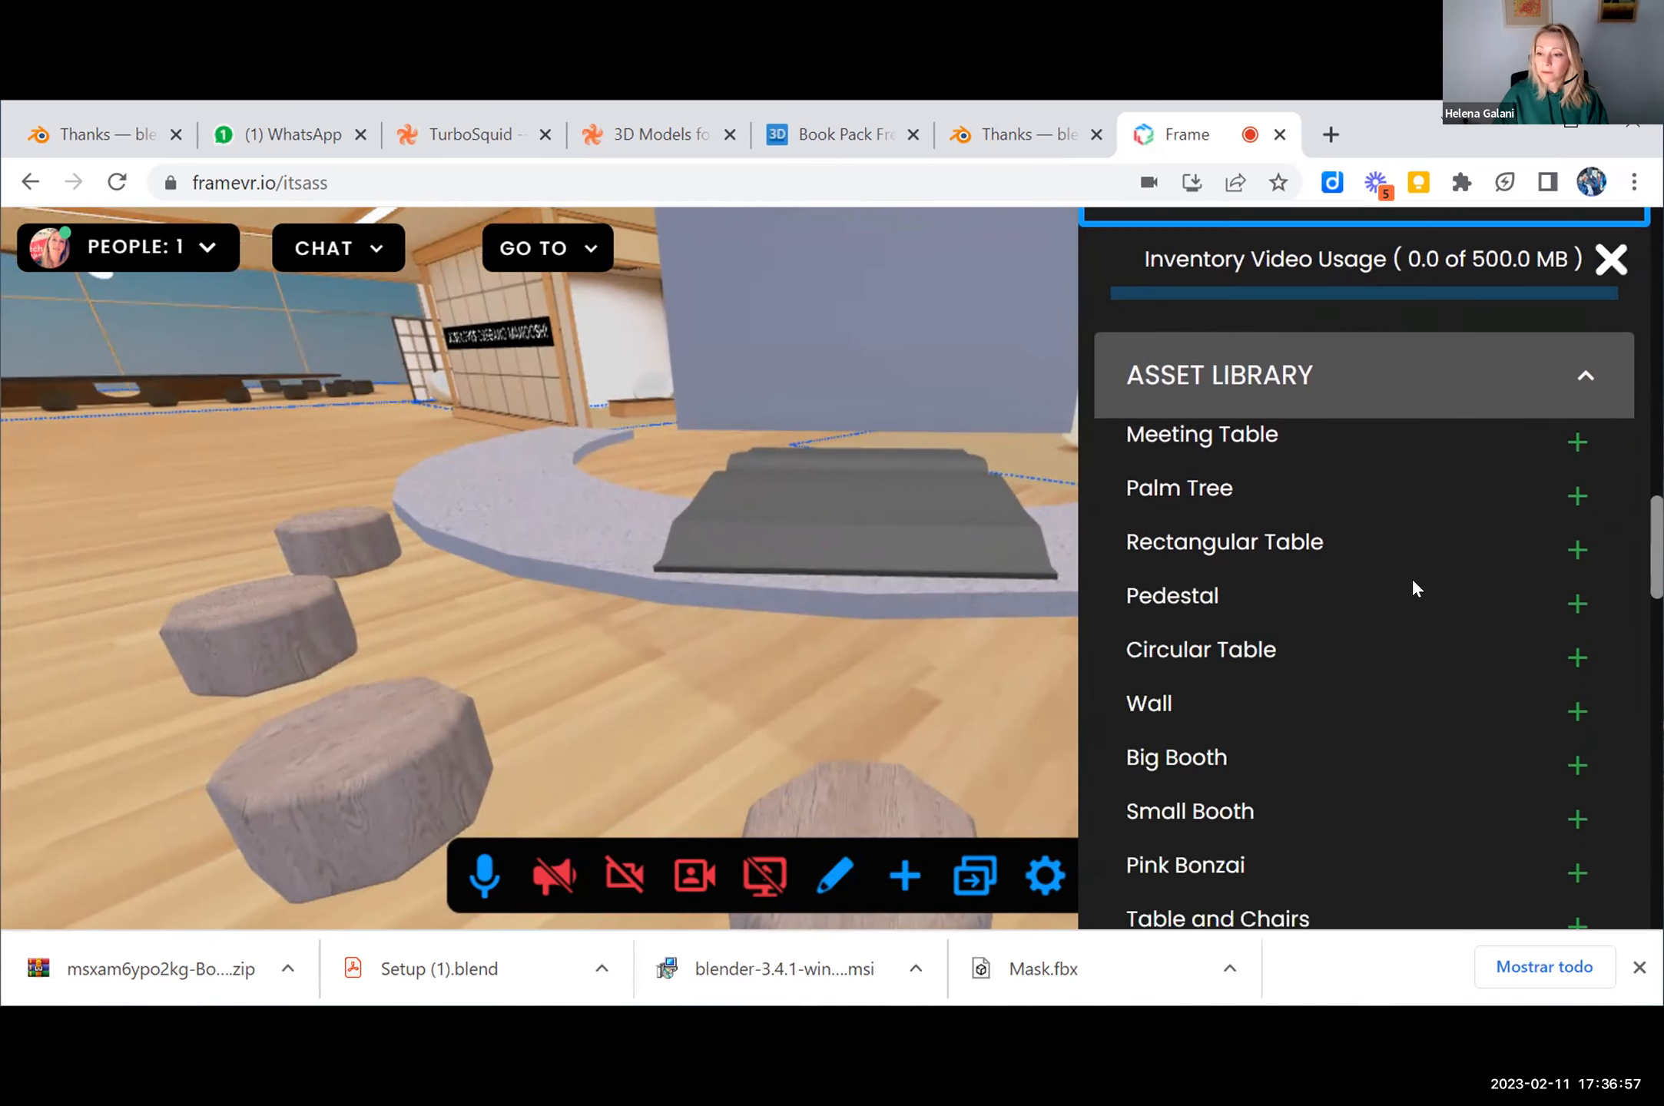
pyautogui.scroll(-5, 1413, 581)
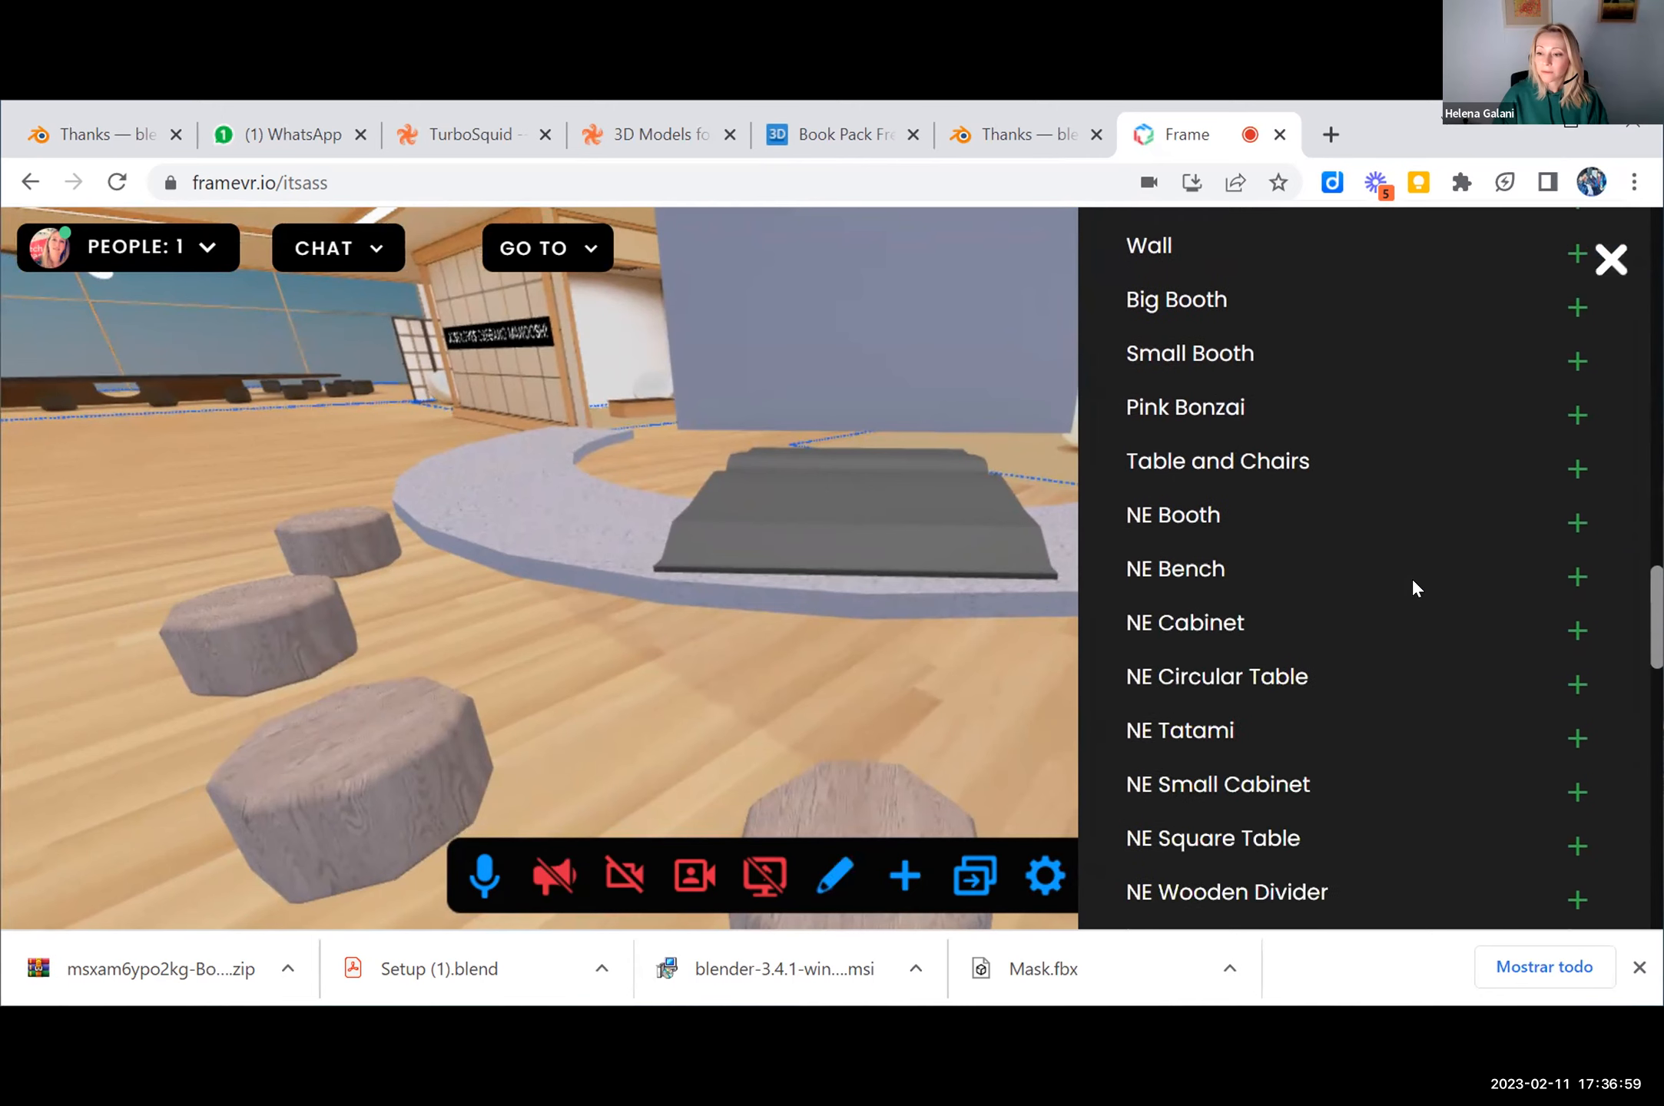
pyautogui.scroll(-3, 1413, 581)
pyautogui.scroll(-8, 1414, 578)
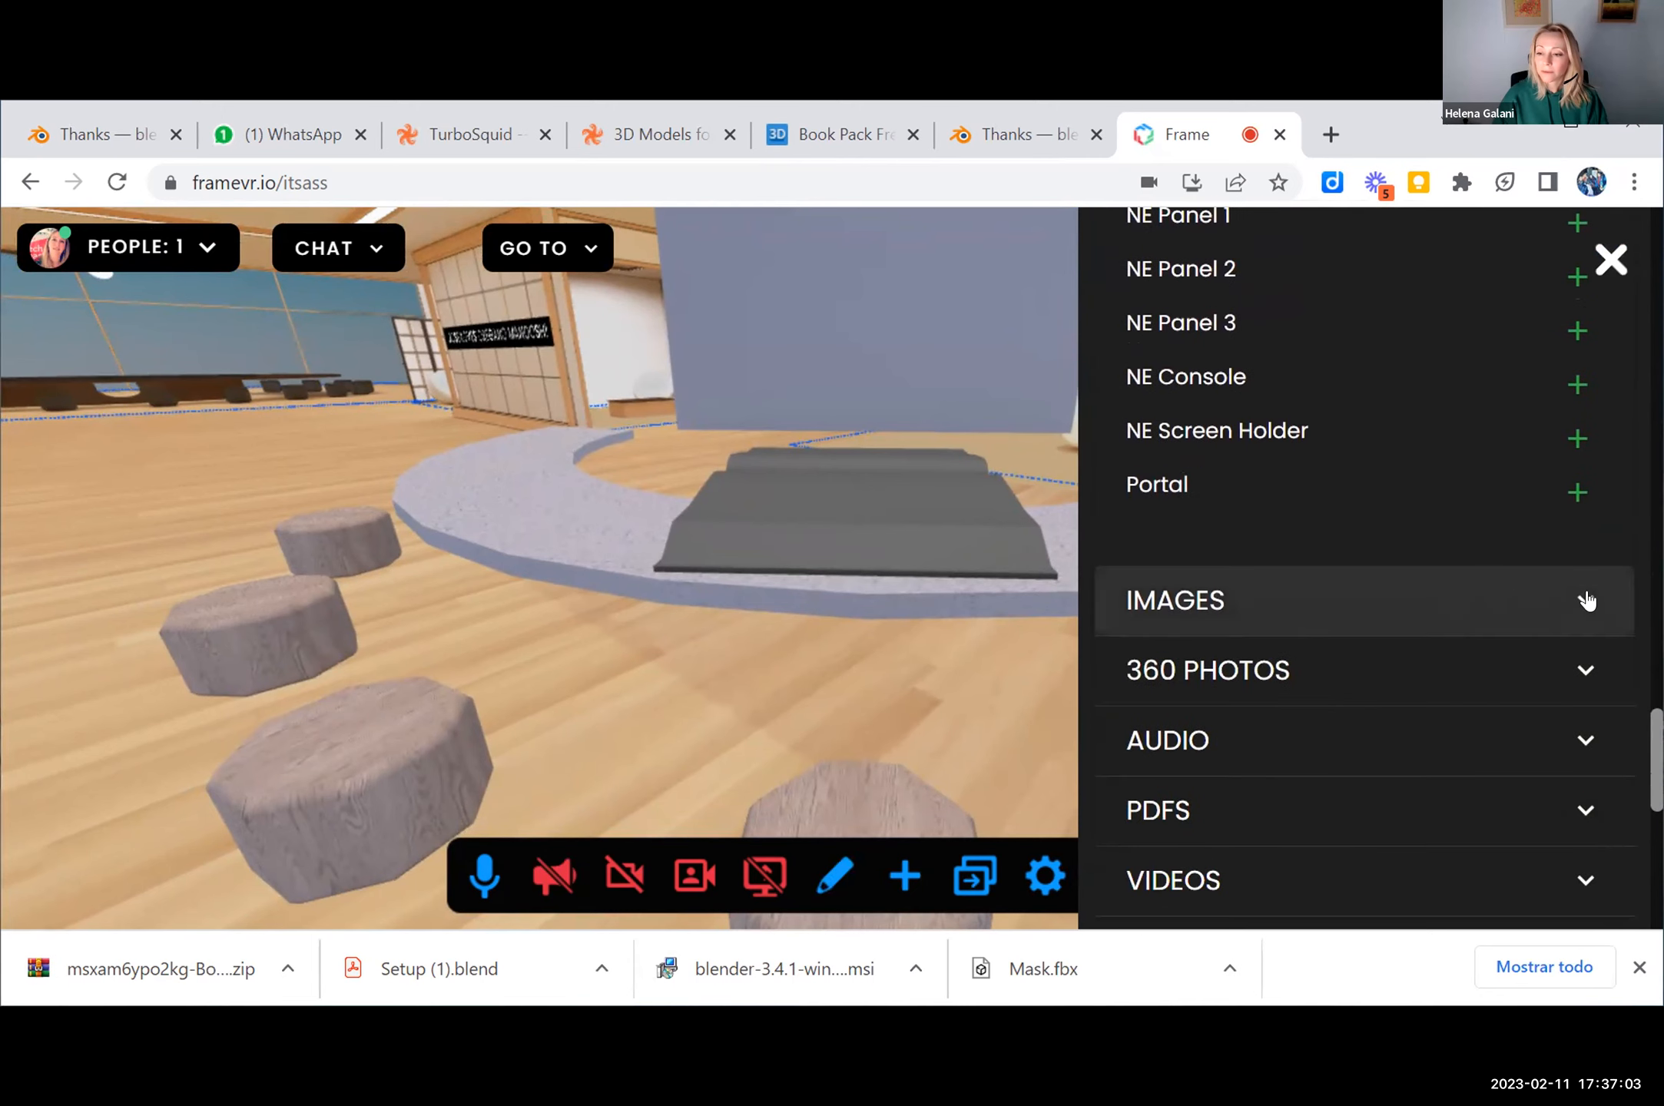
pyautogui.scroll(-10, 1585, 599)
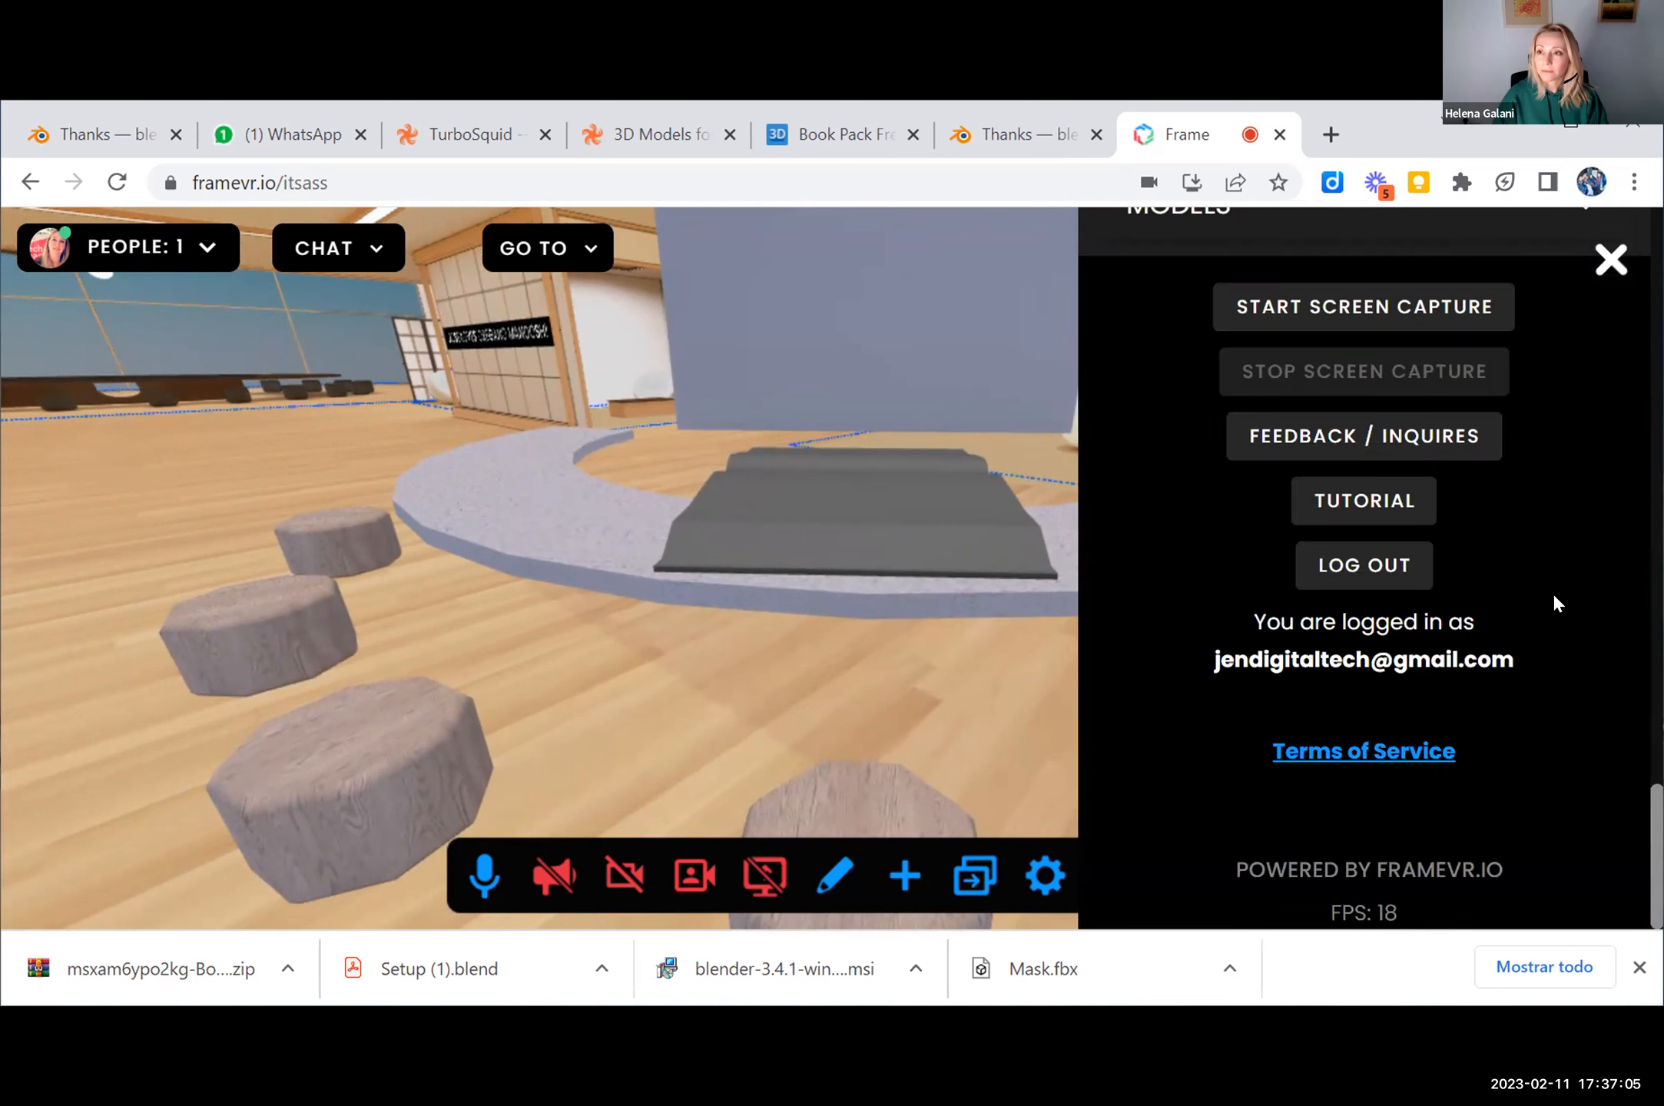
pyautogui.scroll(6, 1560, 577)
pyautogui.scroll(1, 1505, 568)
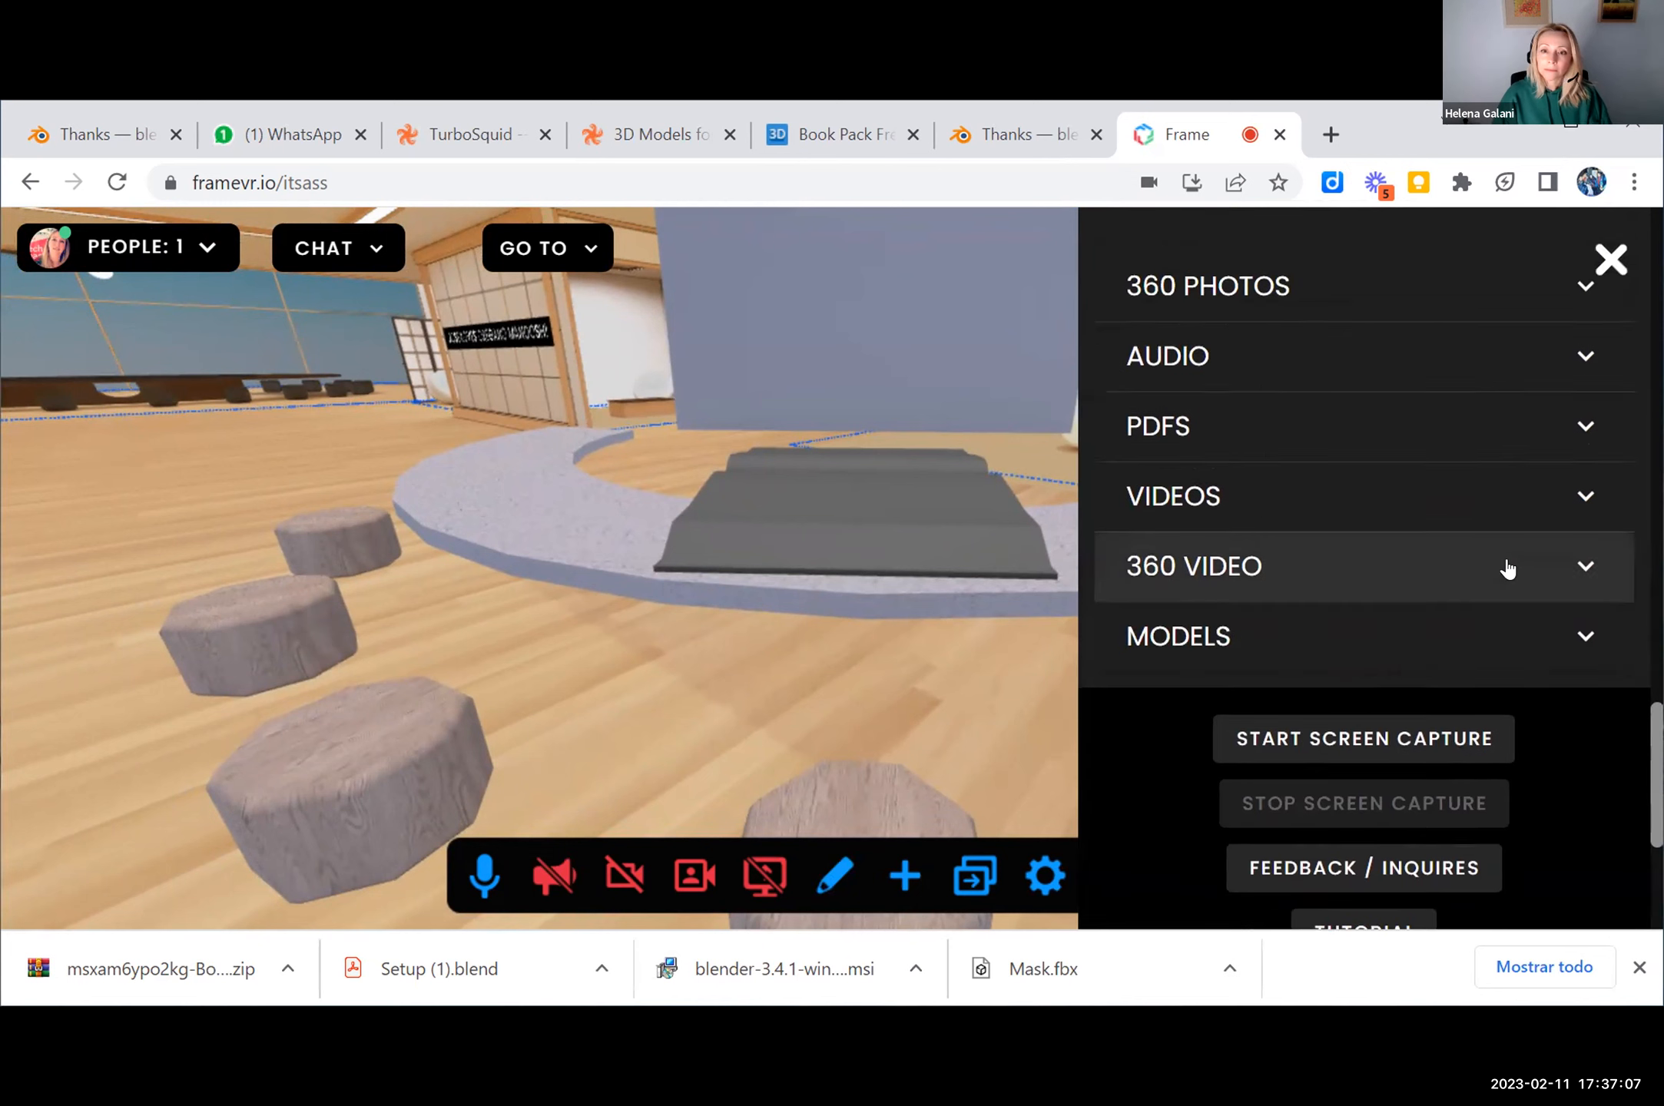
pyautogui.scroll(1, 1508, 569)
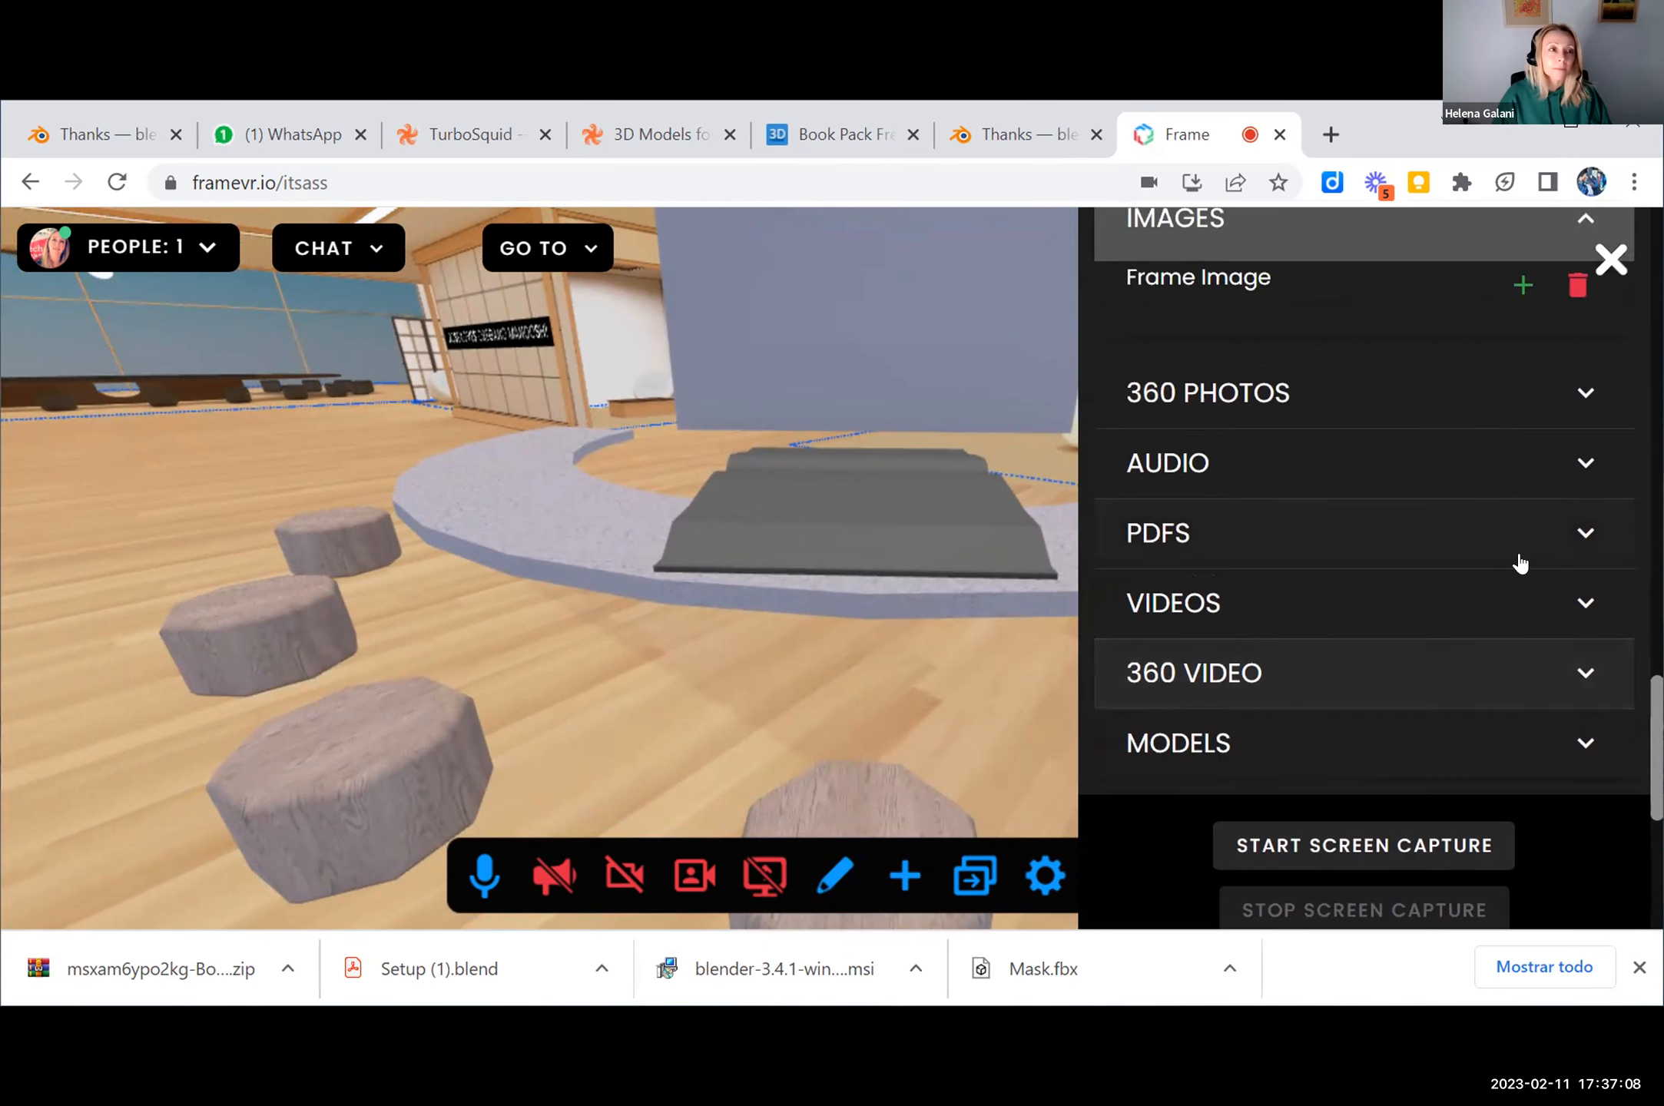
pyautogui.click(1582, 465)
pyautogui.scroll(5, 1449, 565)
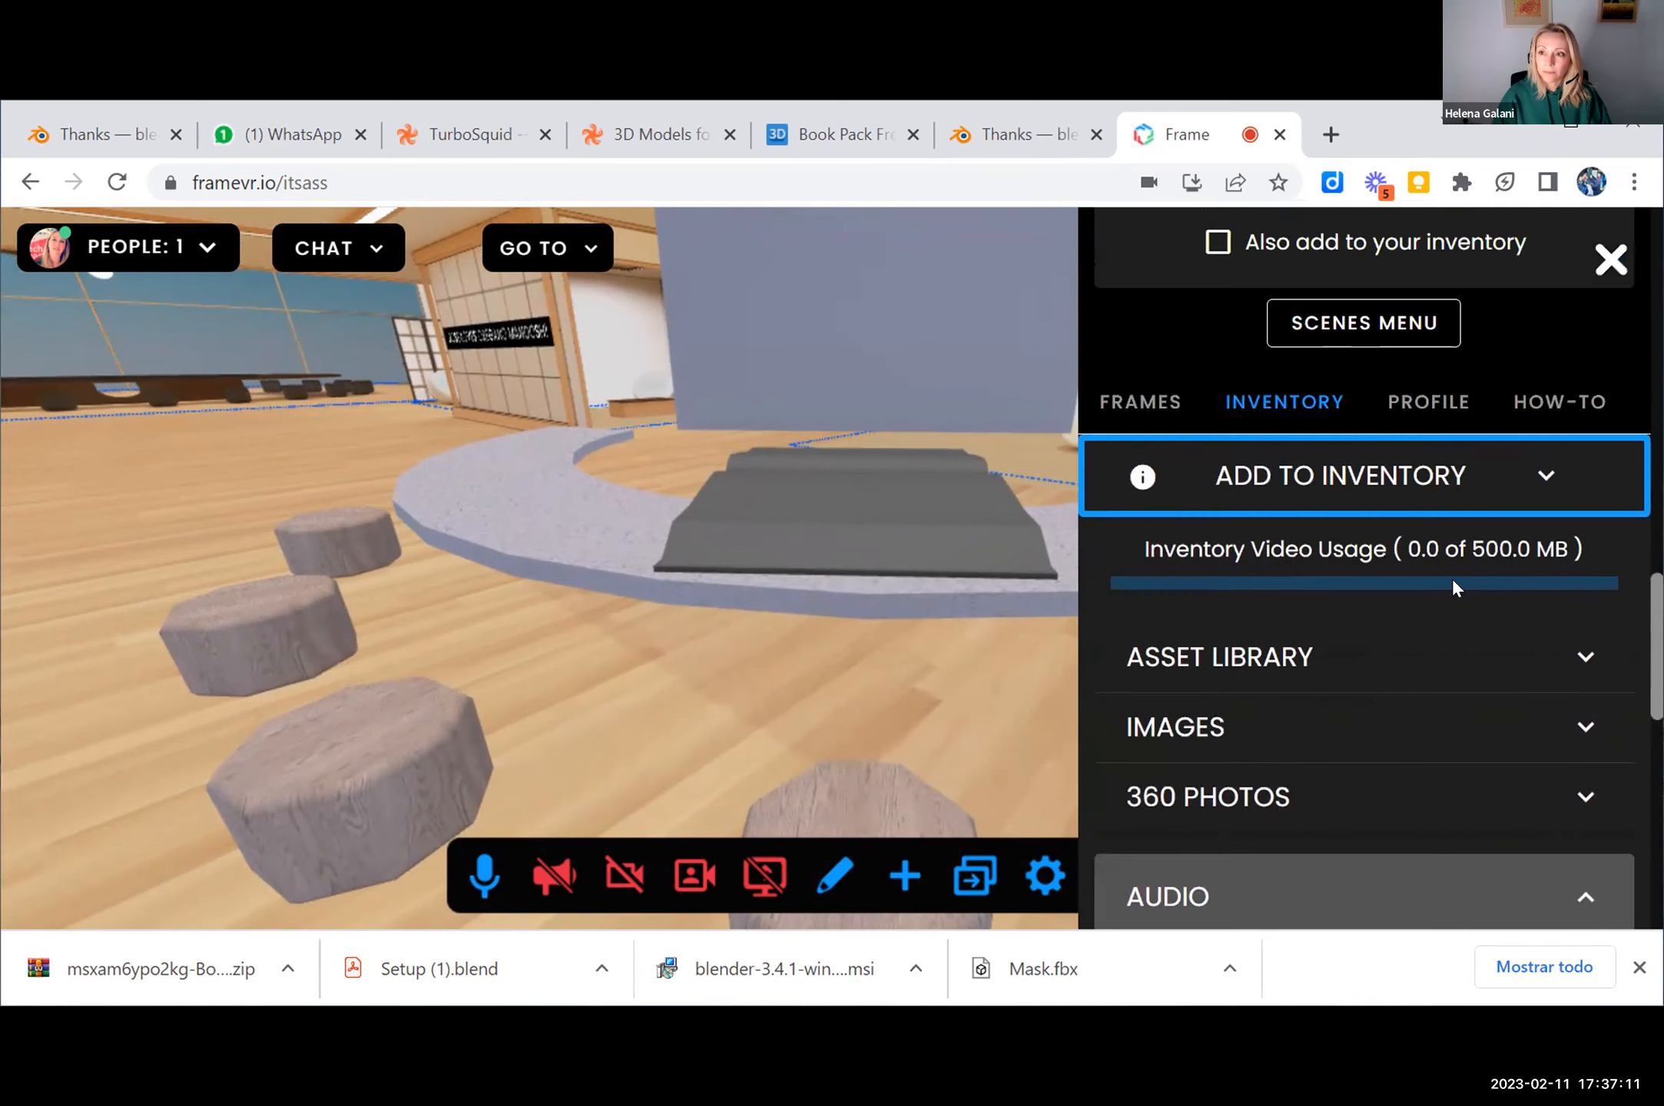
pyautogui.click(1585, 659)
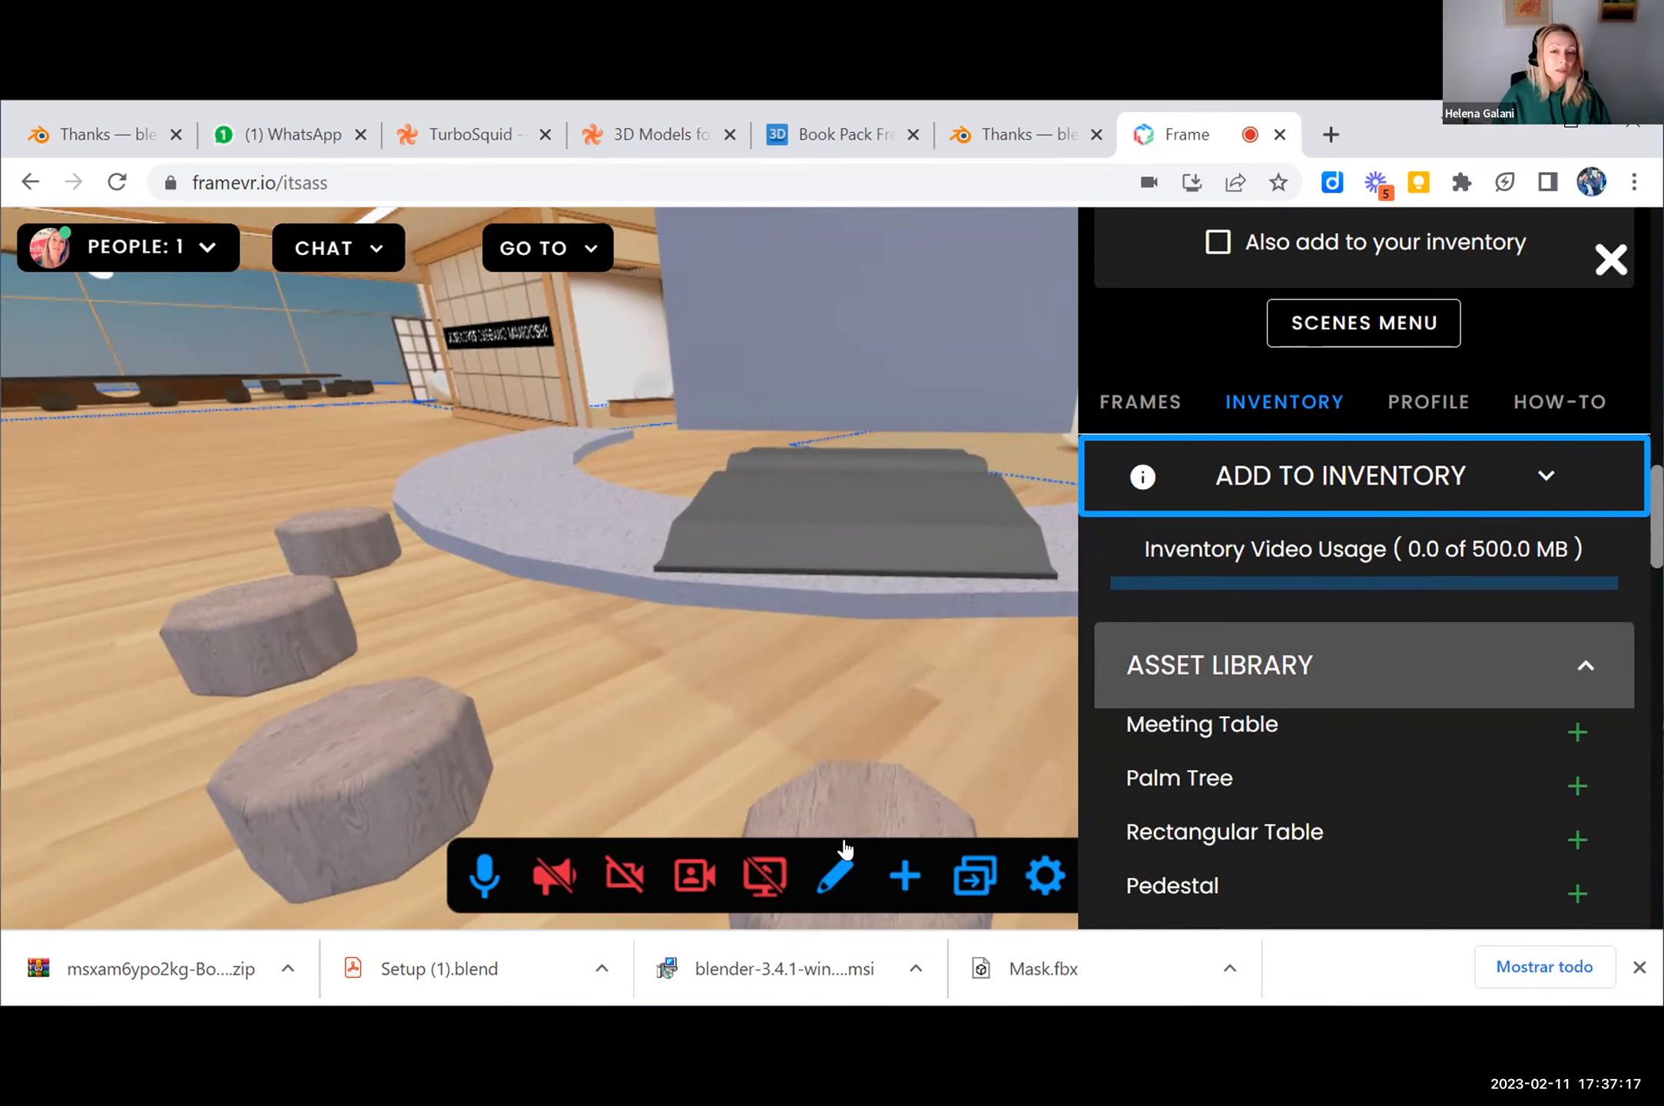
# Step: Toggle edit mode off and back on
pyautogui.click(839, 876)
pyautogui.click(843, 876)
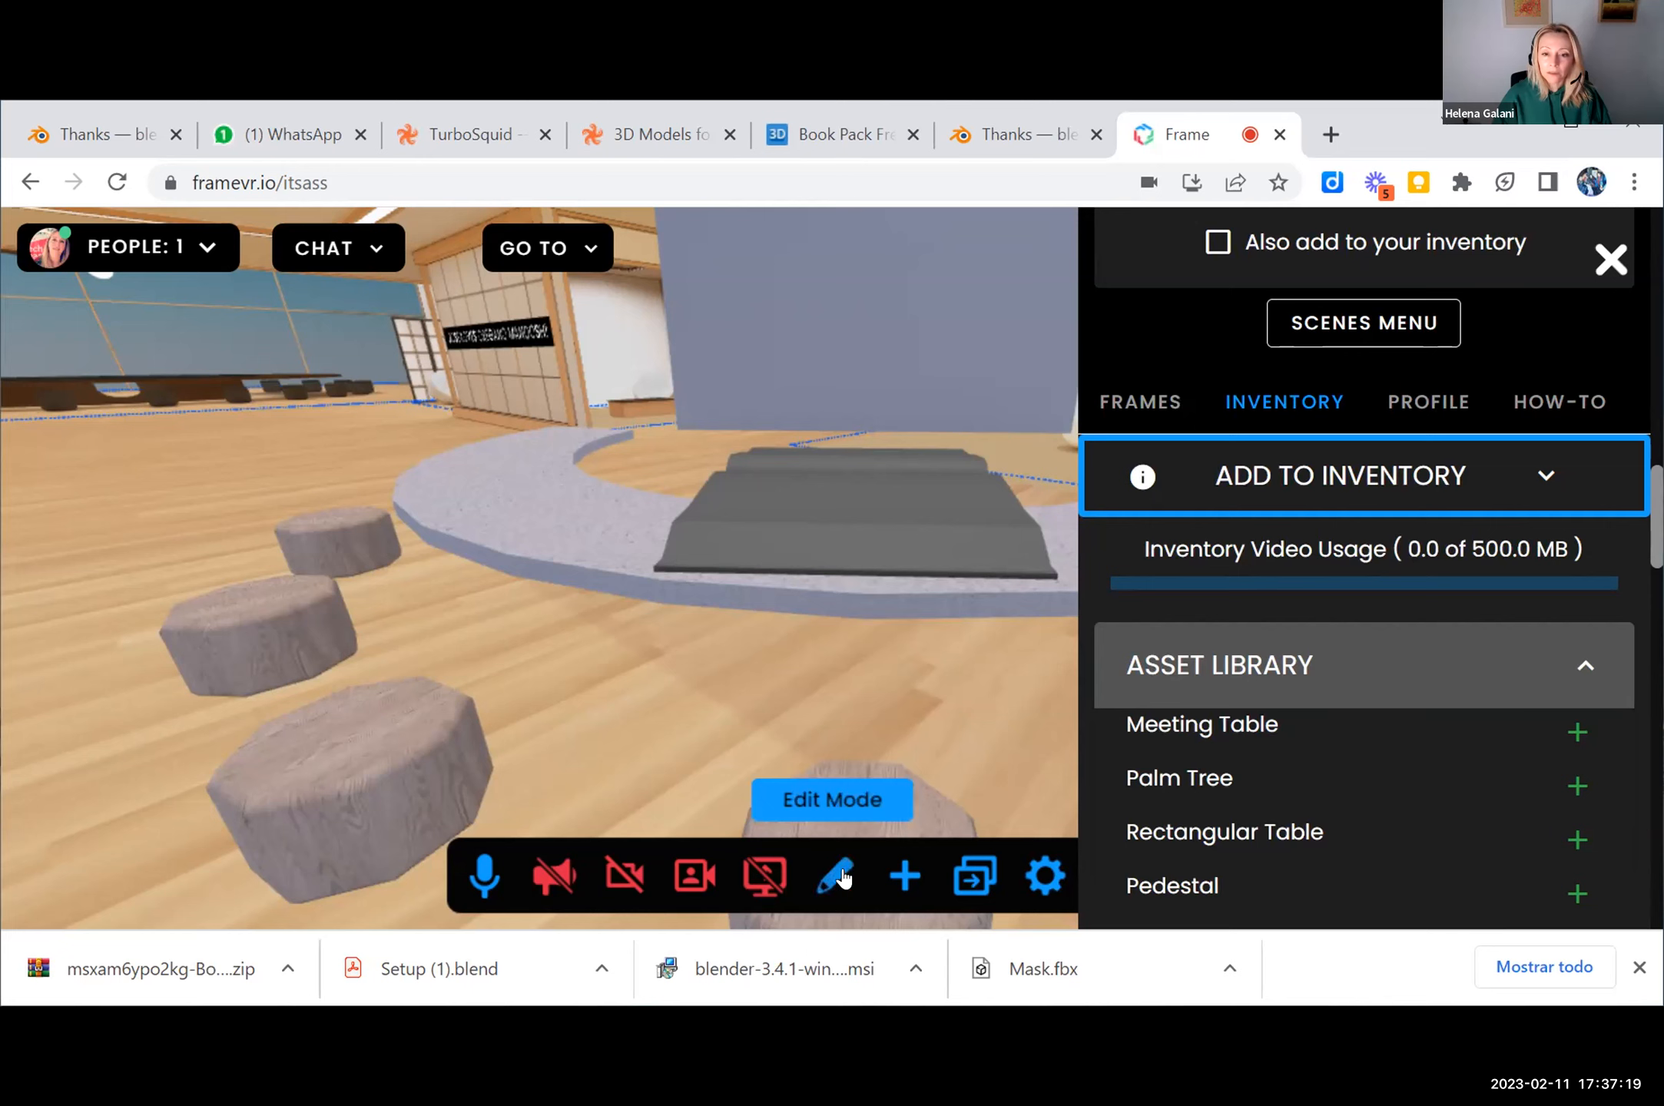
pyautogui.scroll(7, 1557, 479)
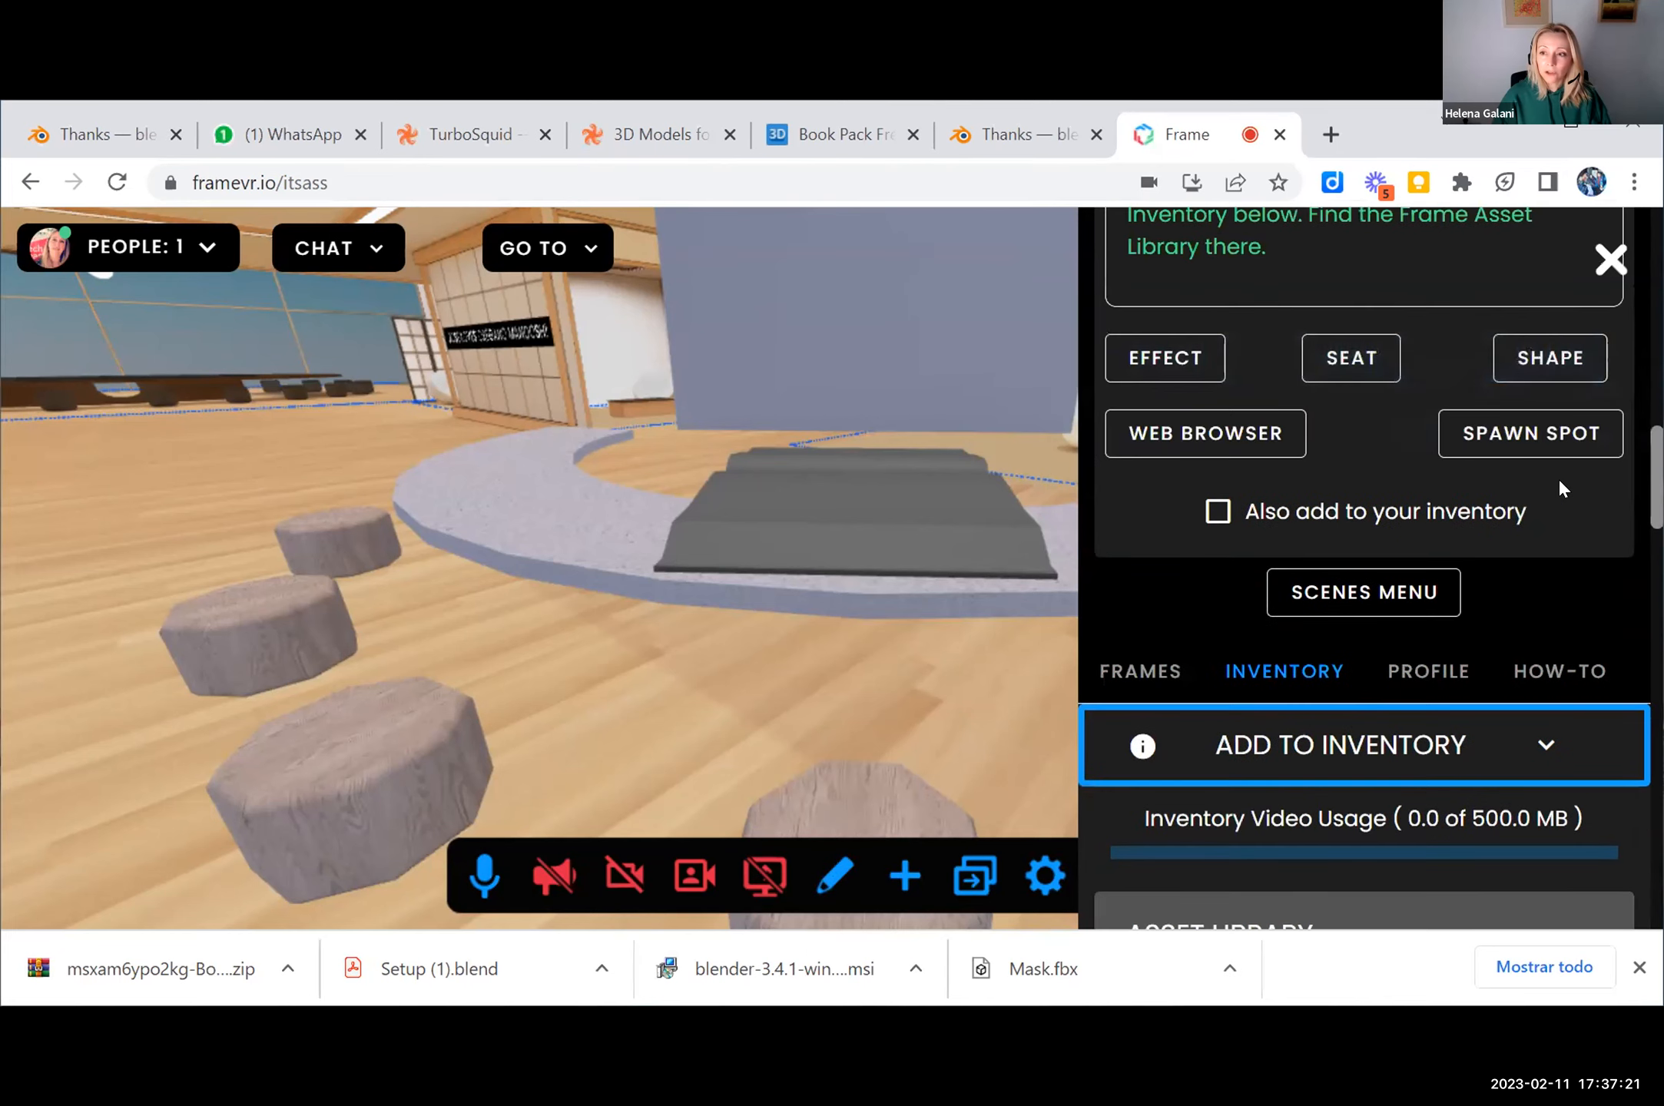
pyautogui.scroll(-5, 1560, 484)
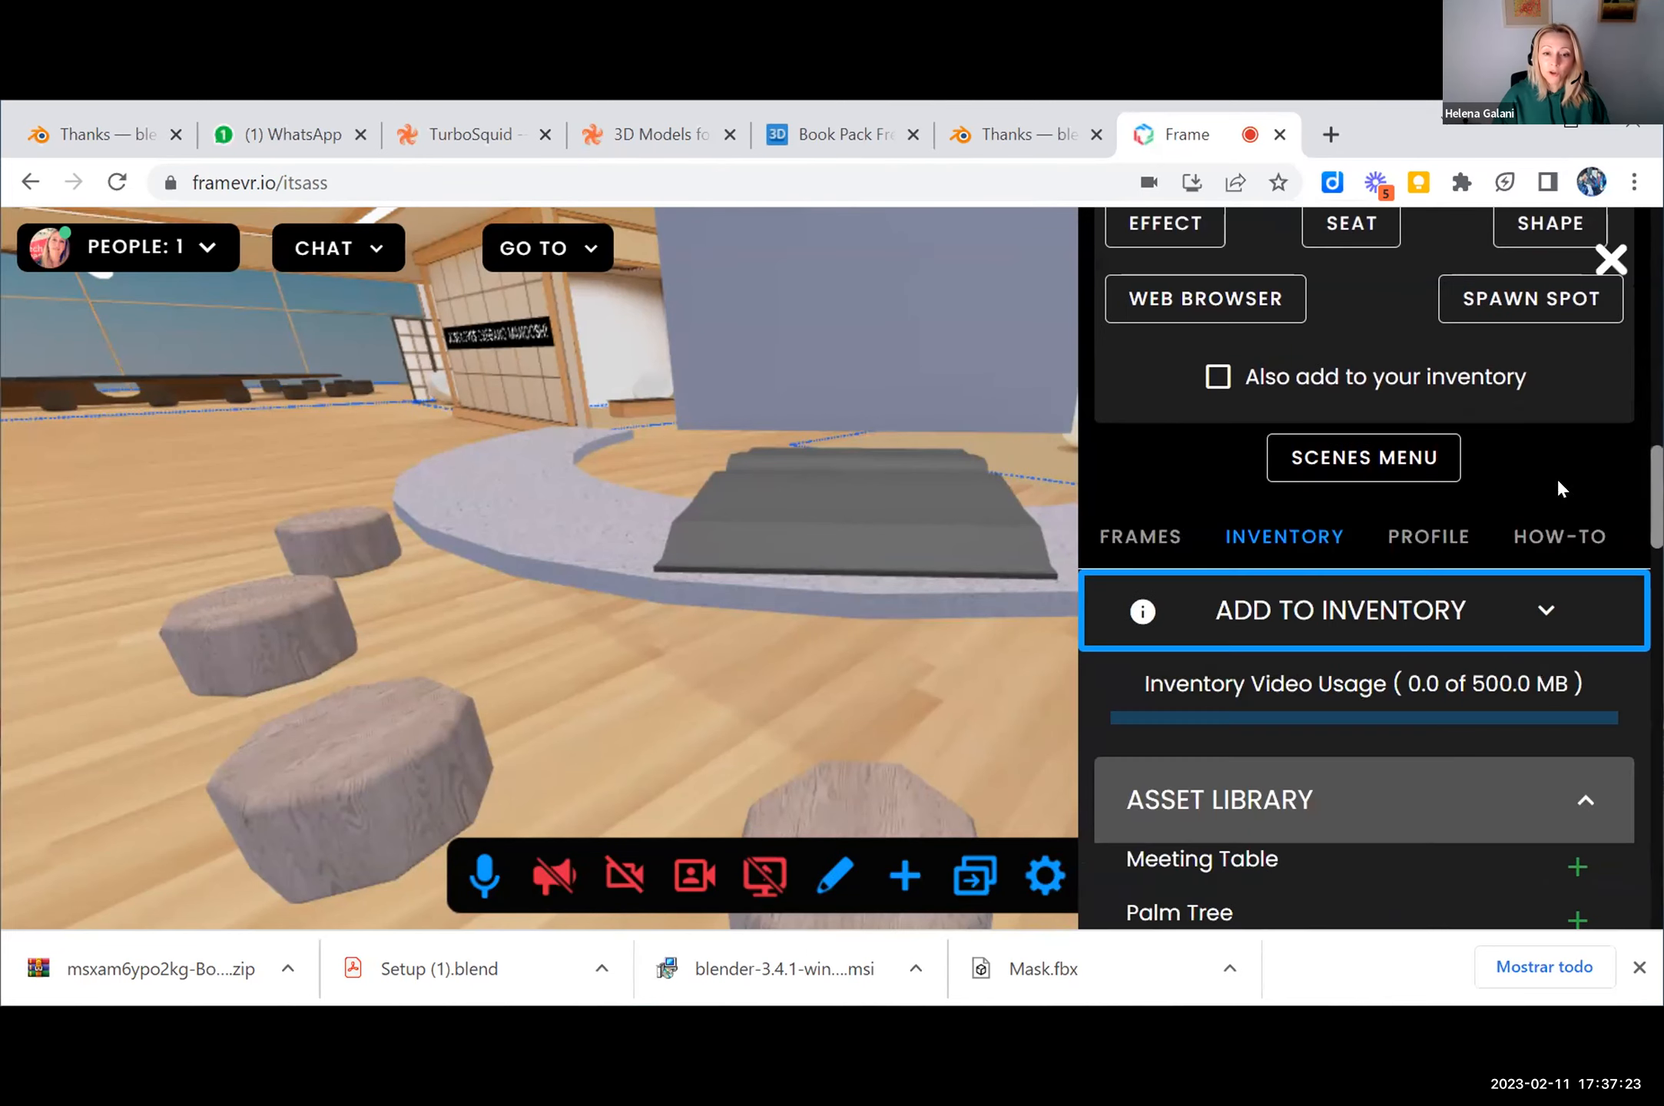
# Step: Select the grey bookframe model and expand Precision Editing to show position, rotation and scale
pyautogui.click(831, 555)
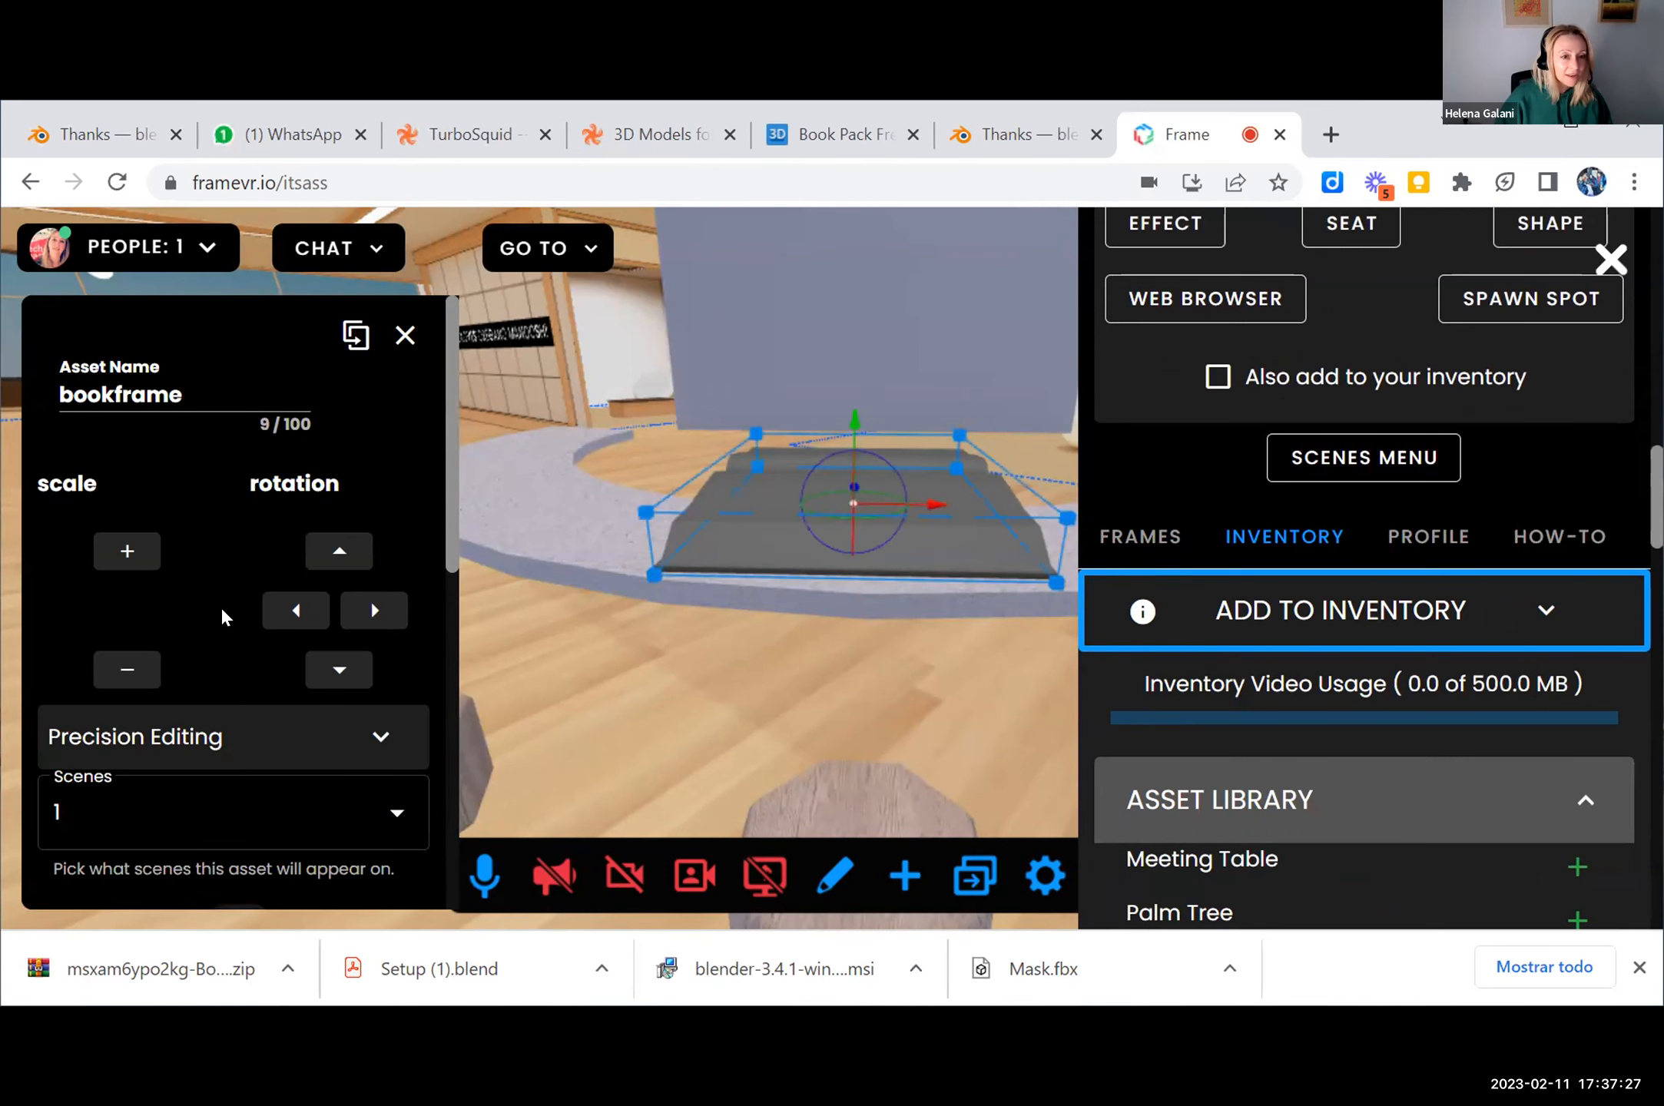
pyautogui.scroll(-3, 222, 615)
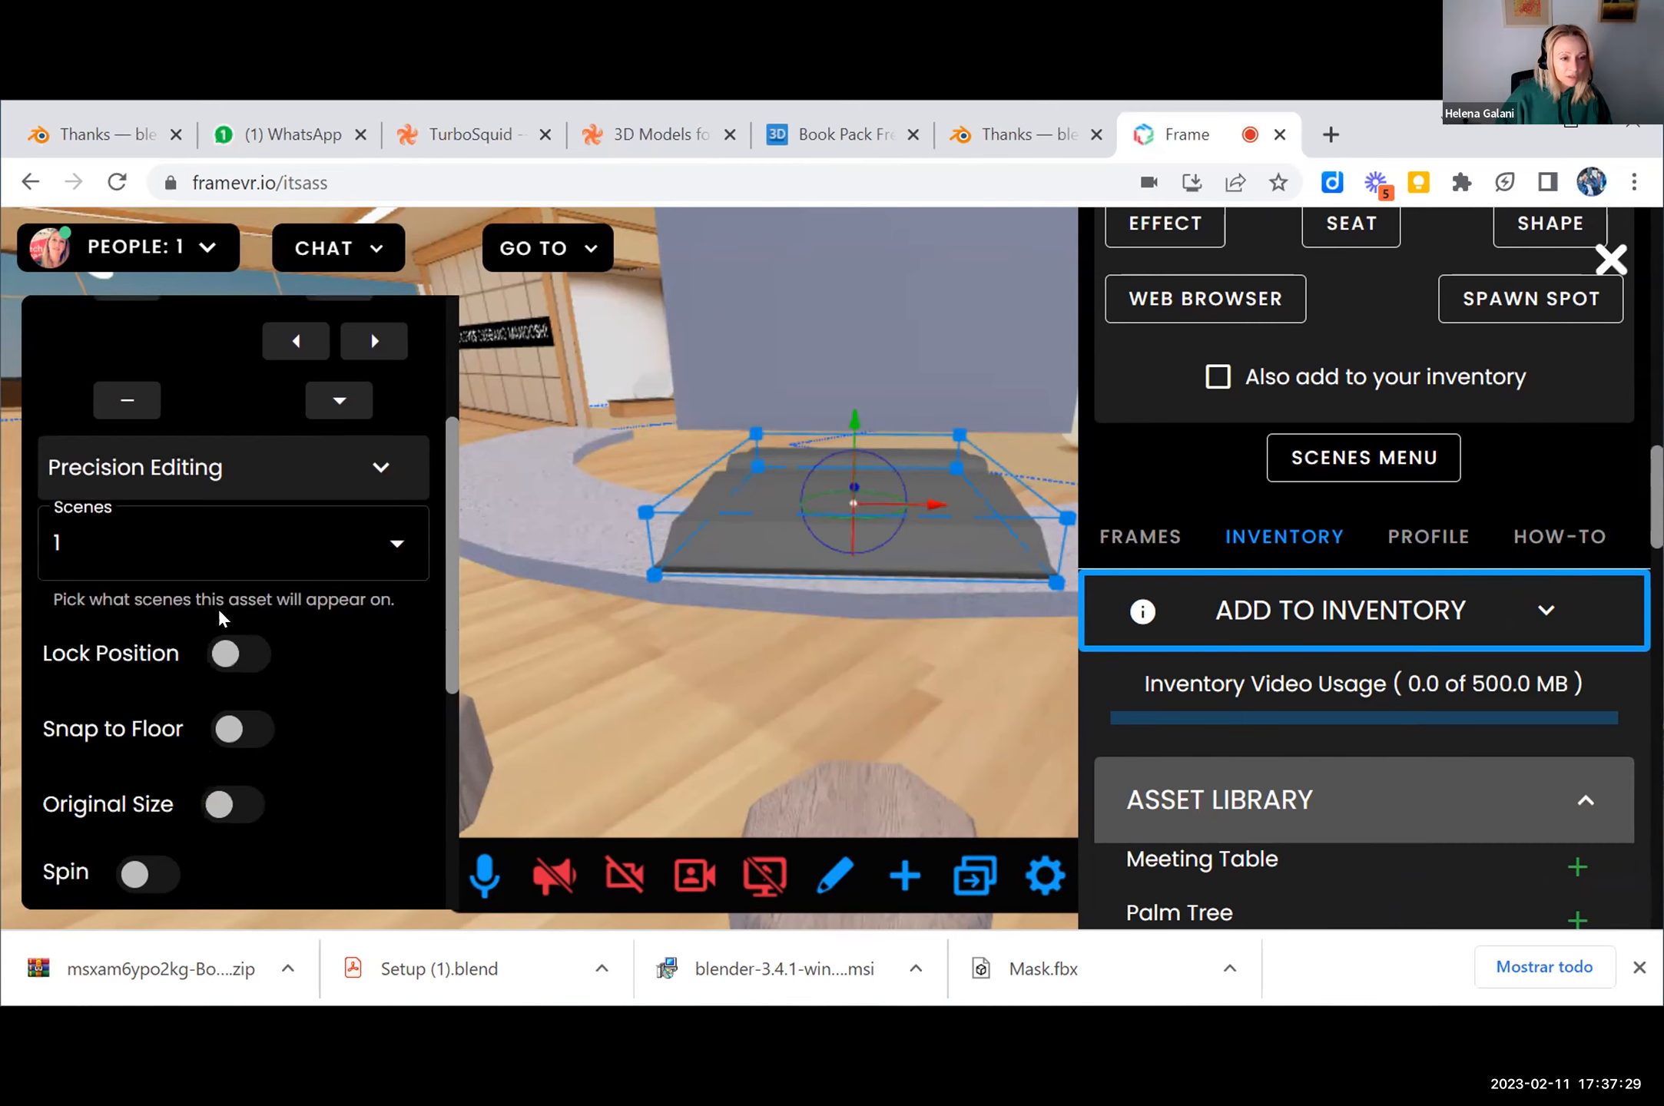
pyautogui.scroll(-3, 218, 609)
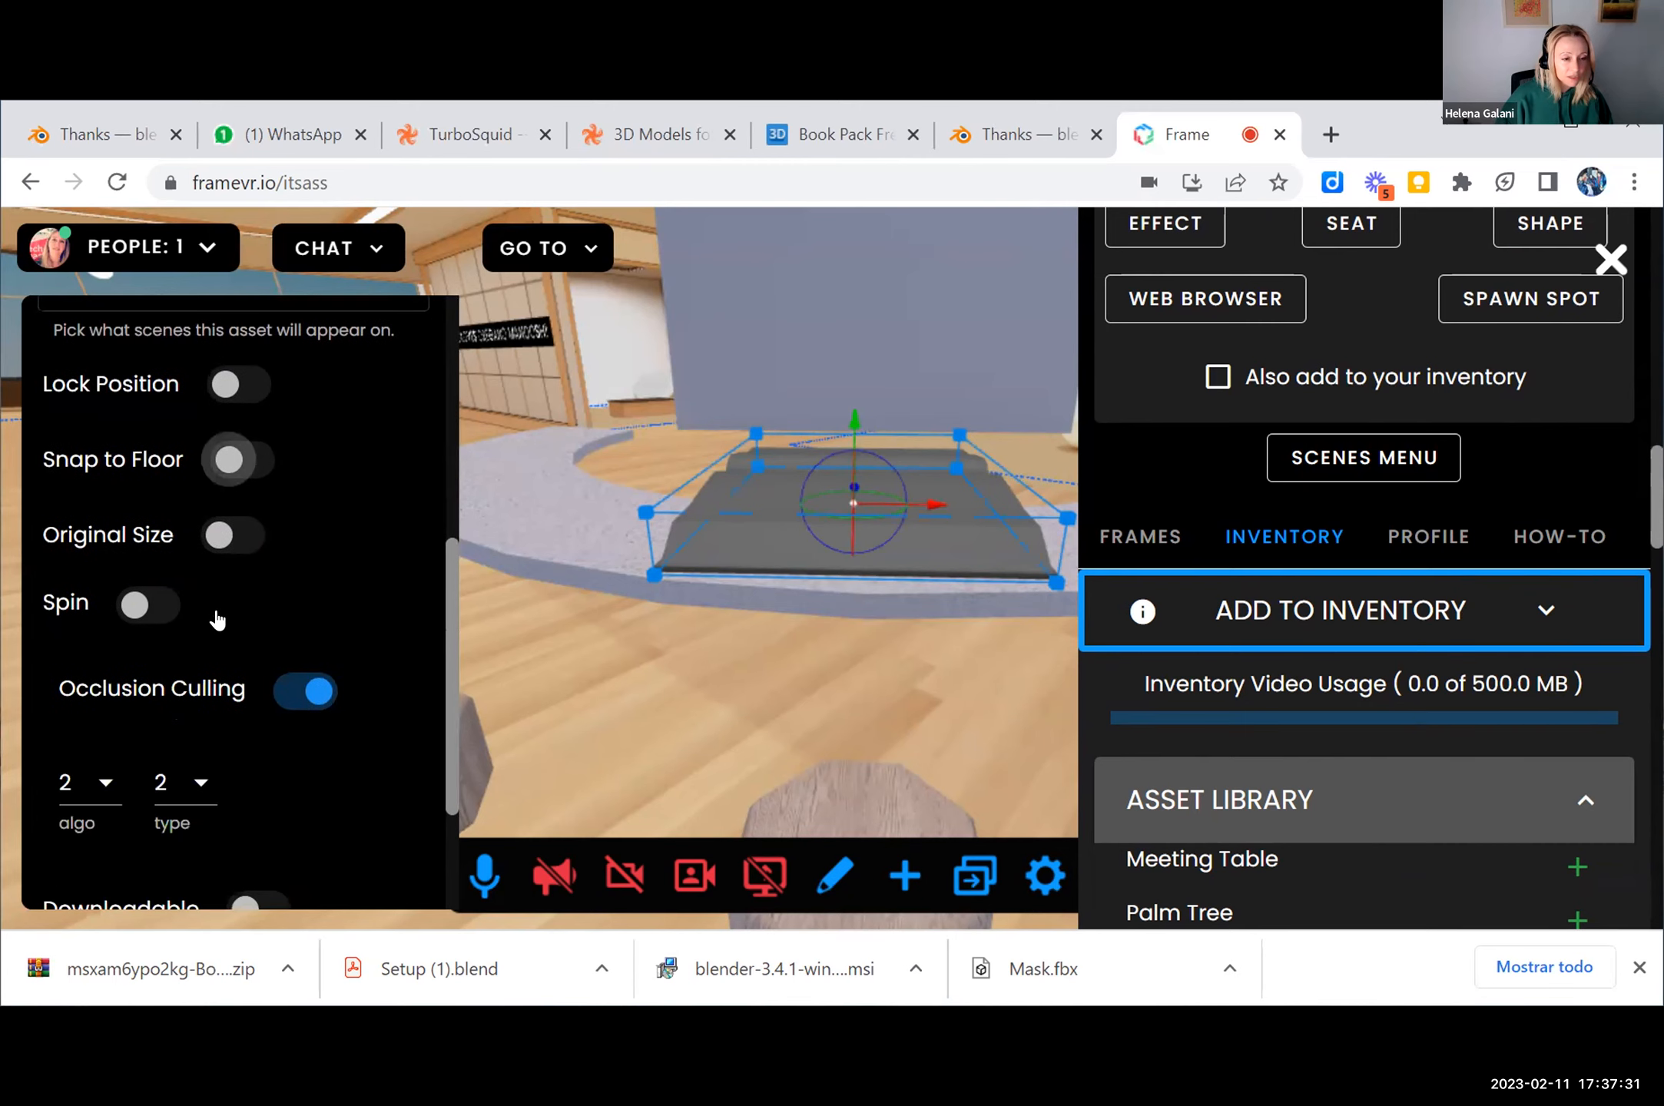
pyautogui.scroll(-3, 295, 615)
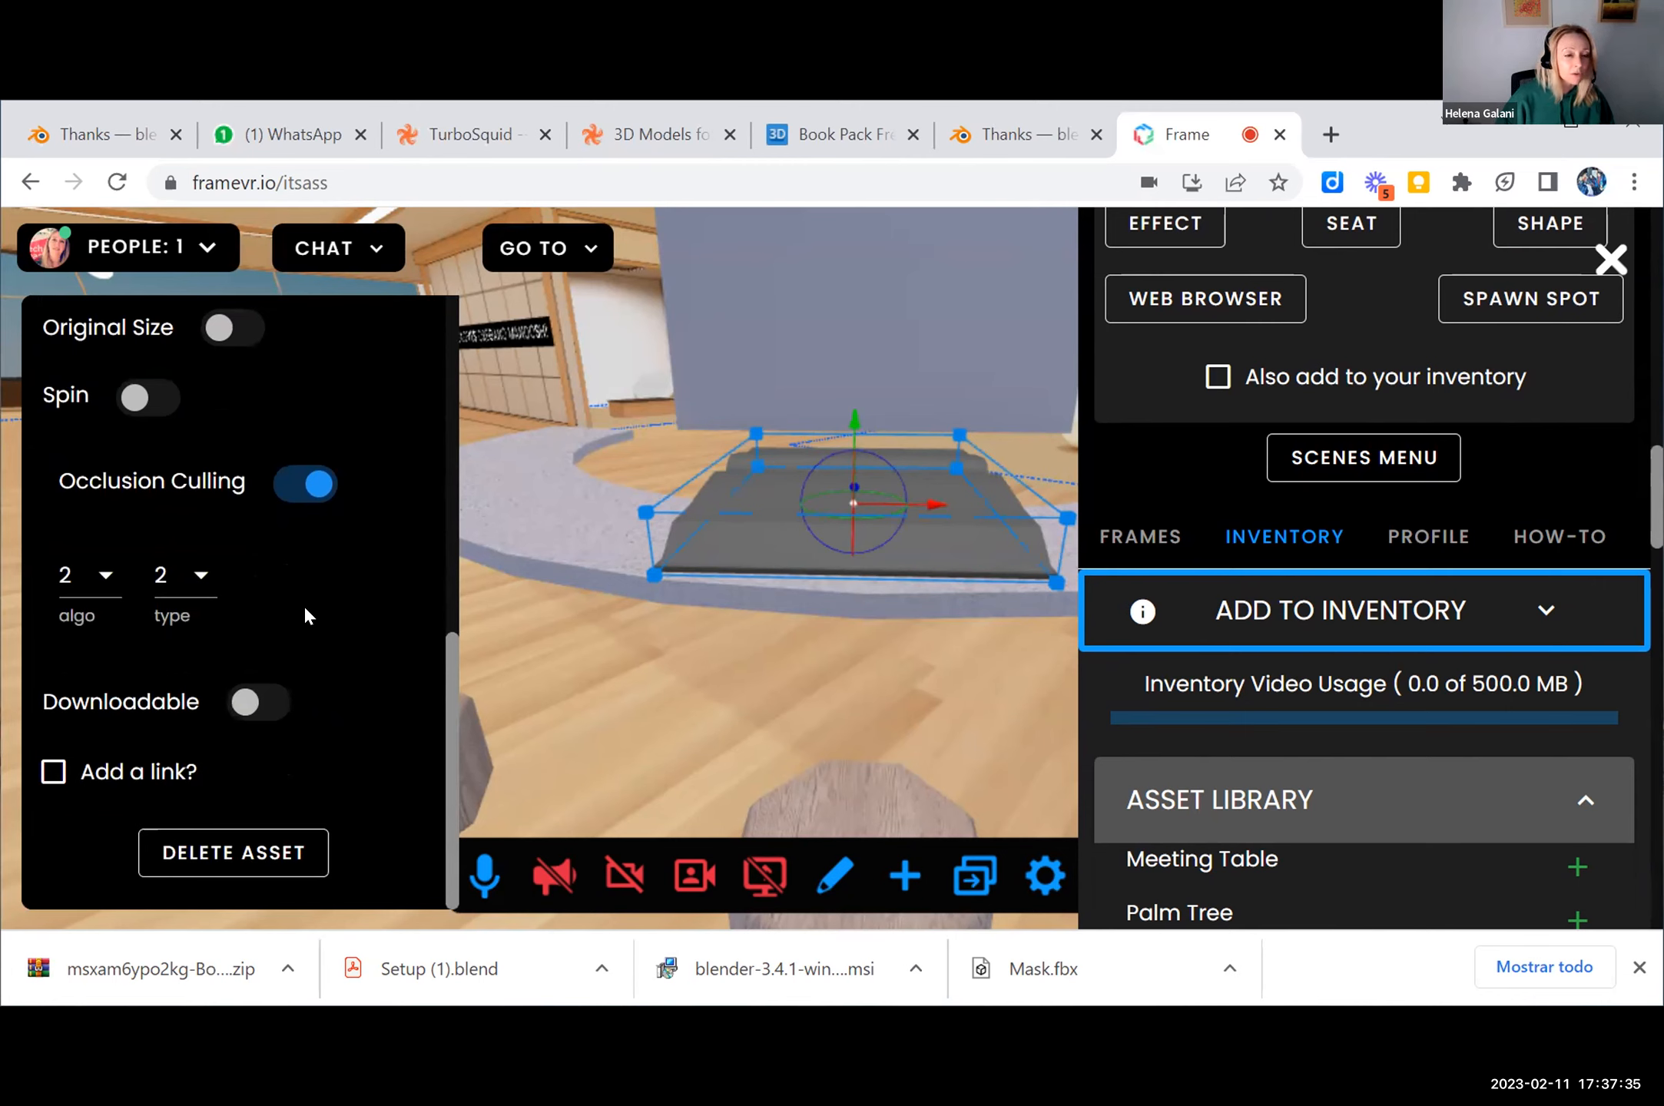
pyautogui.scroll(2, 304, 609)
pyautogui.scroll(4, 305, 611)
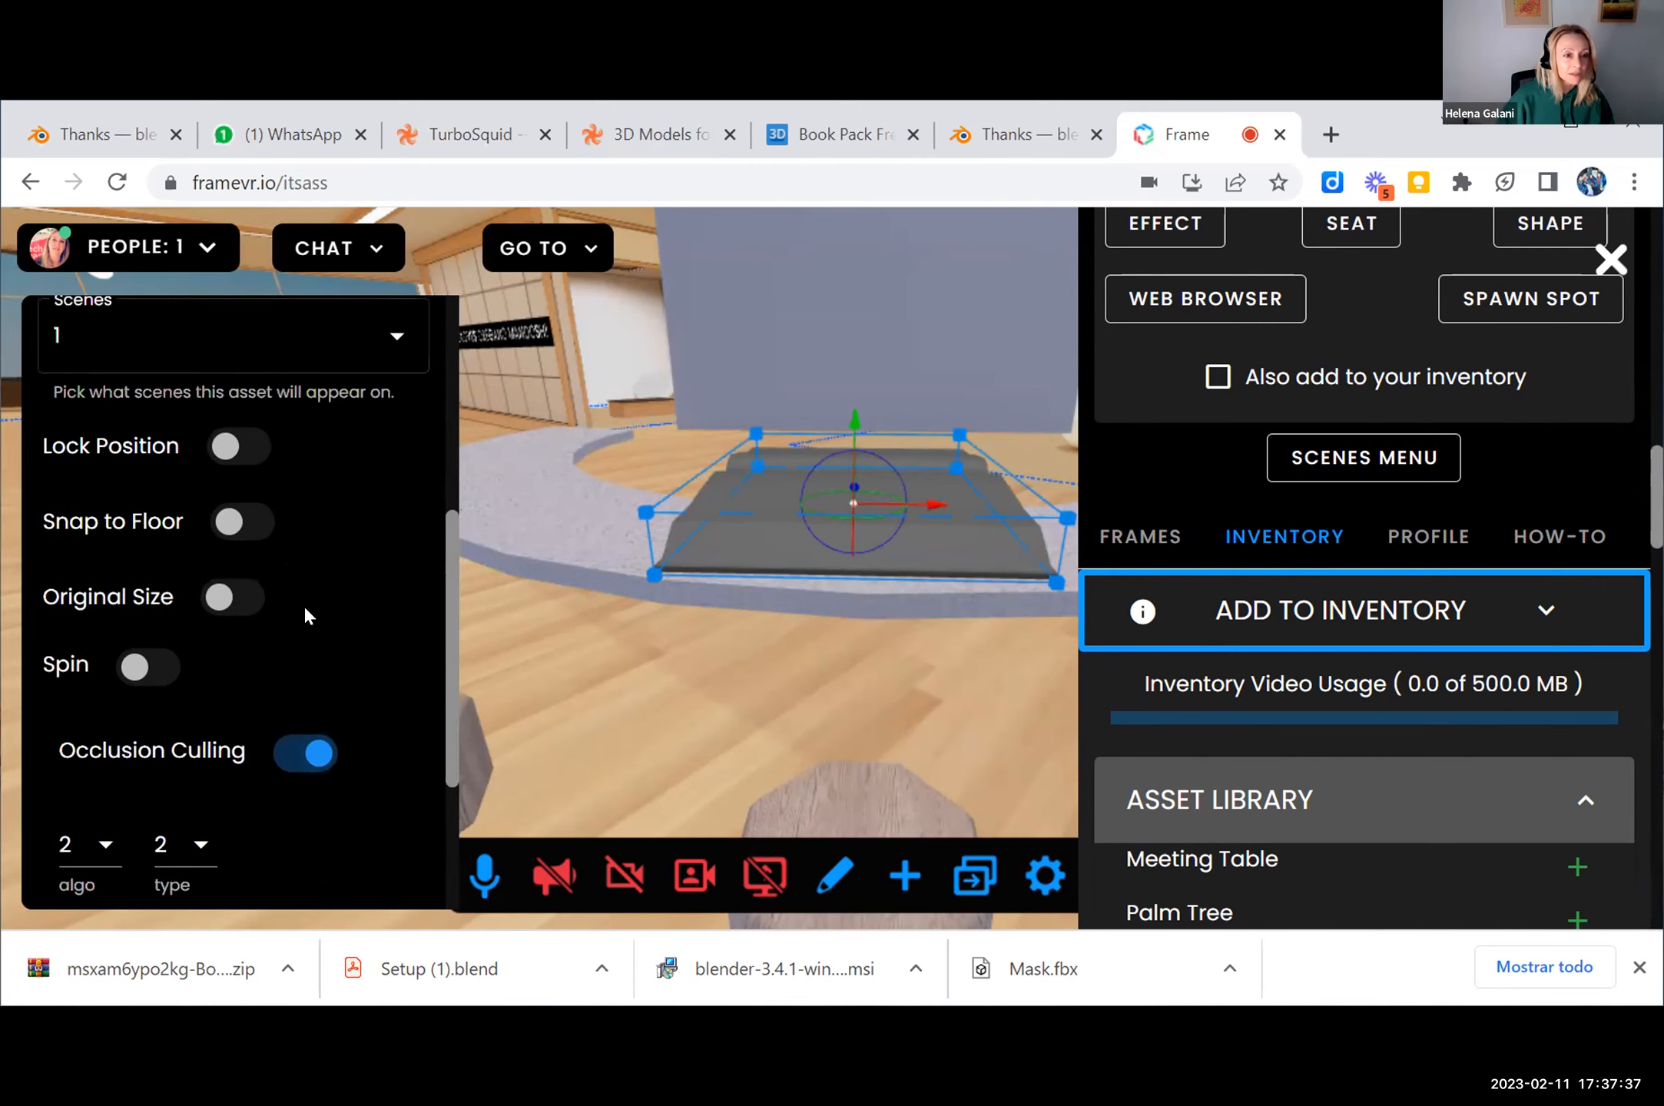
pyautogui.scroll(4, 305, 611)
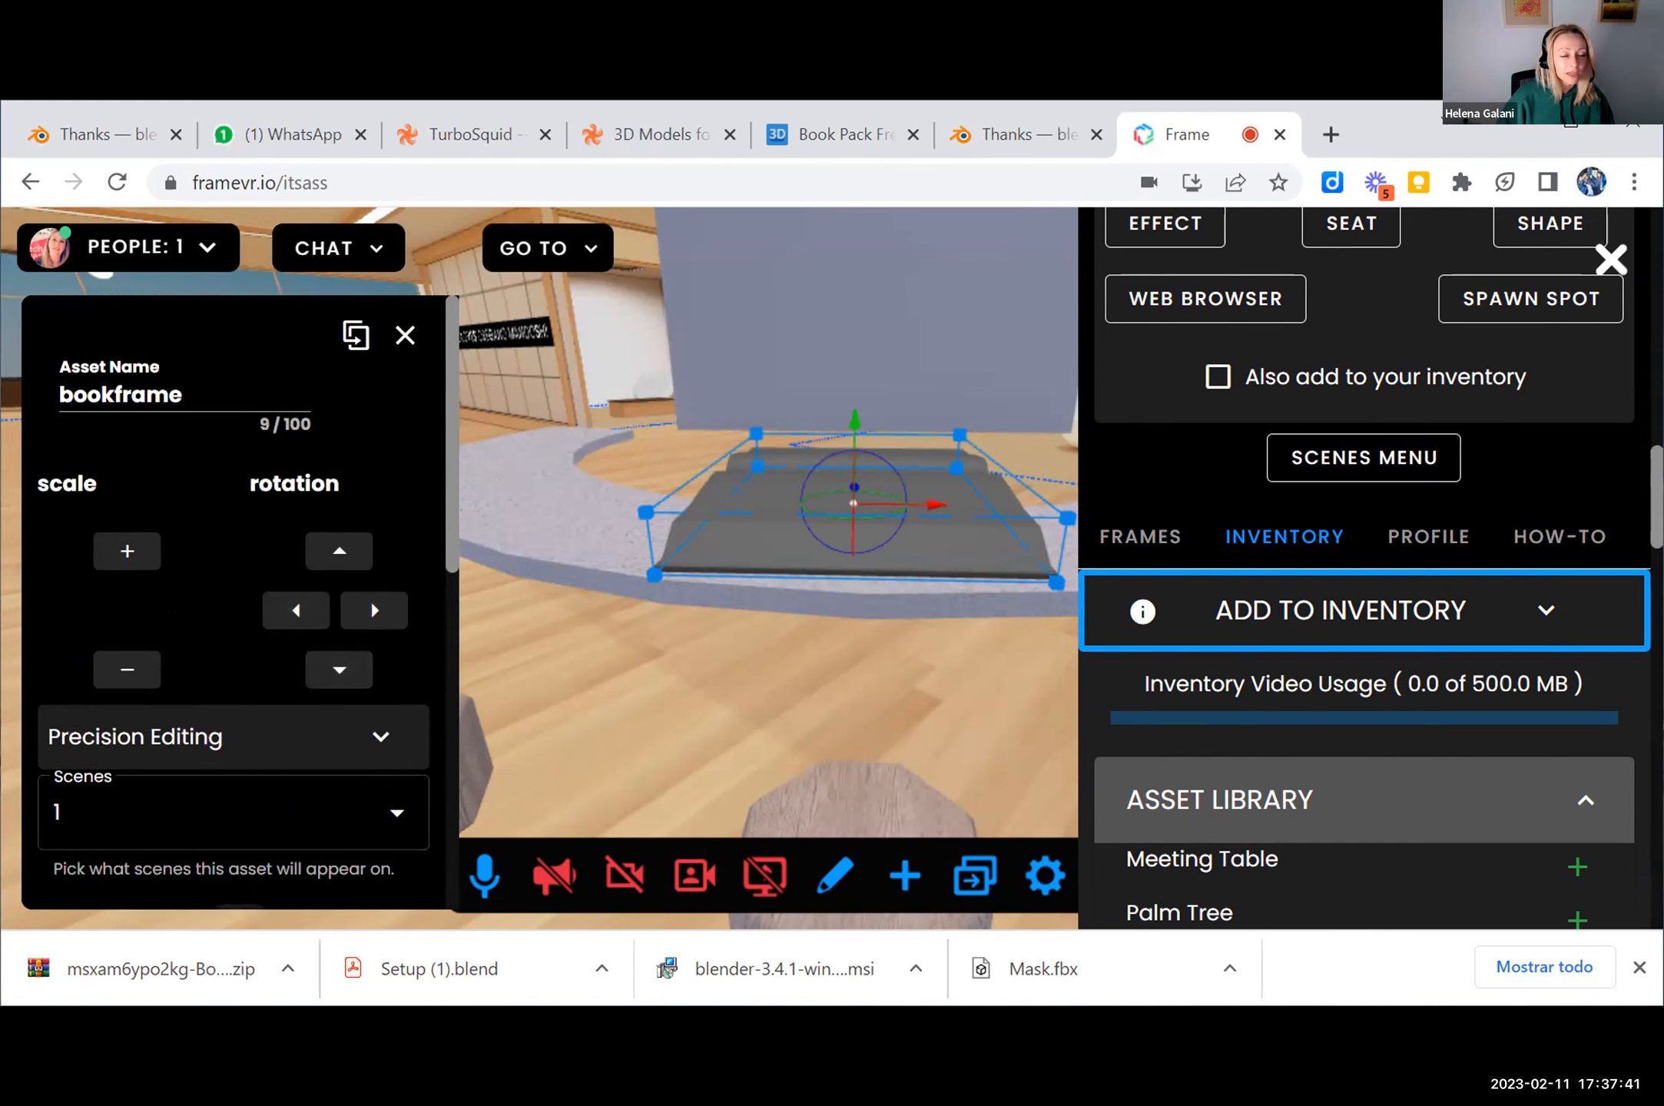
pyautogui.scroll(-2, 279, 639)
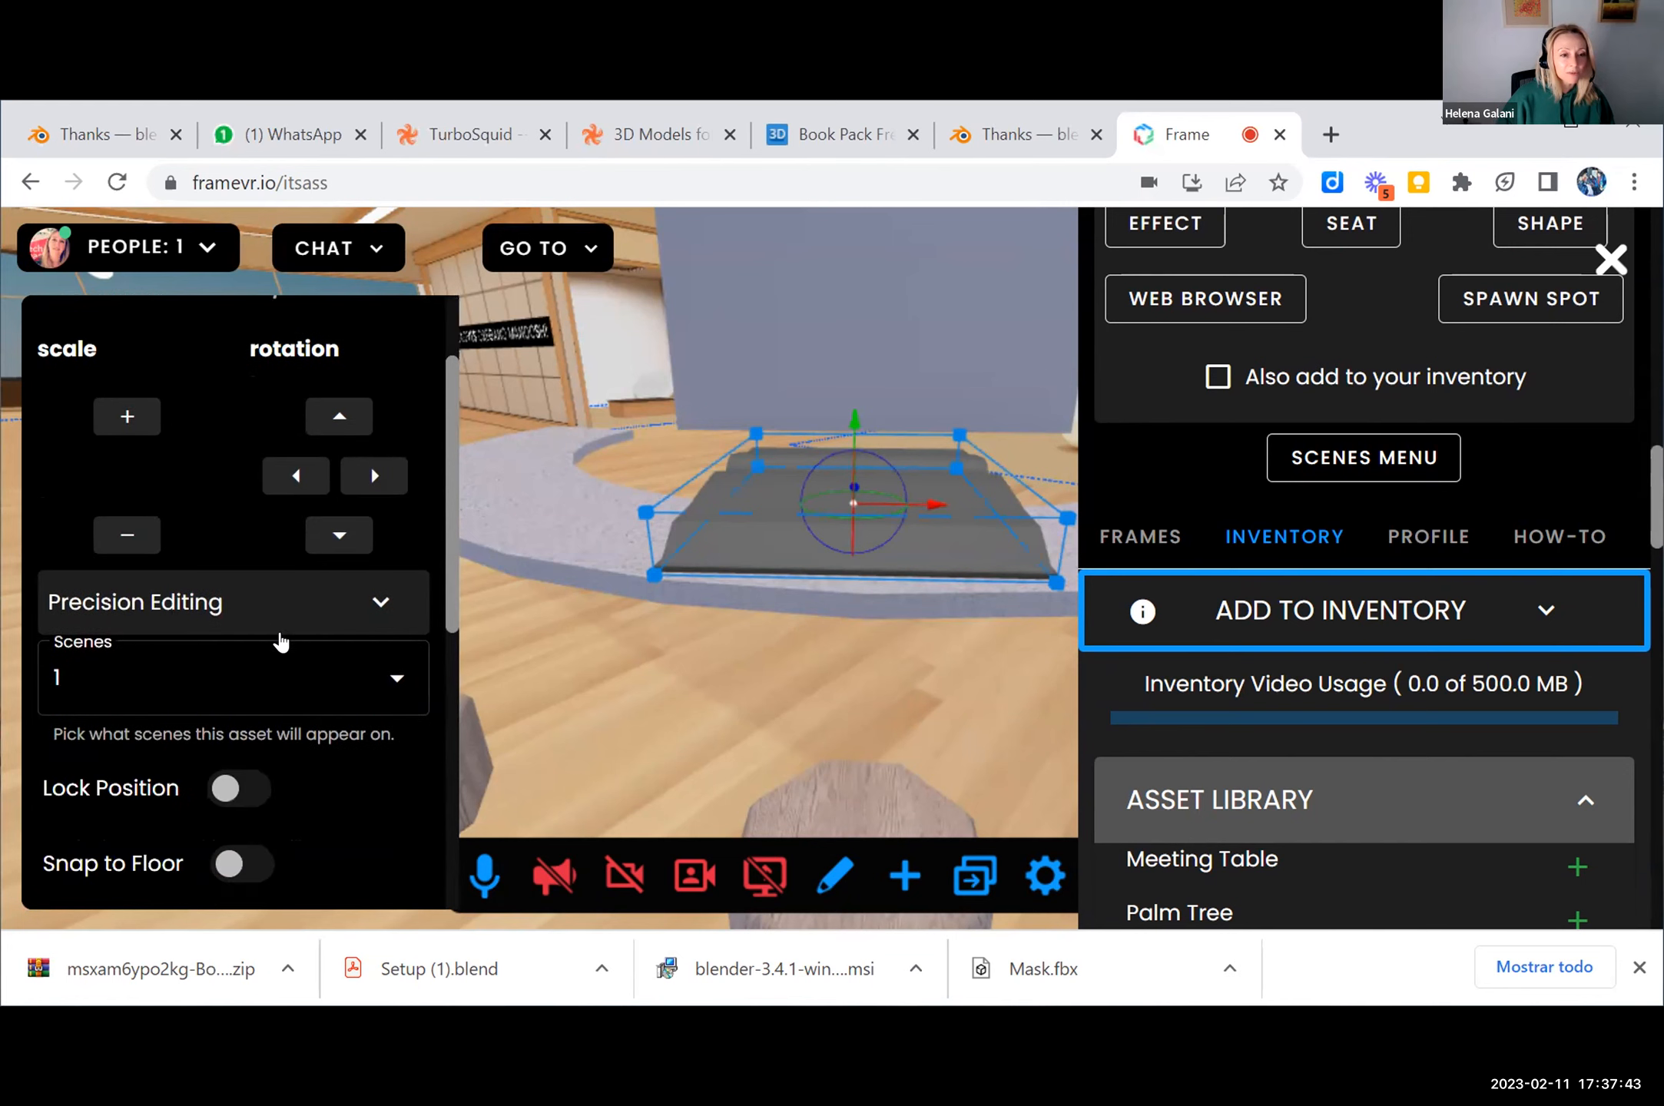
pyautogui.click(374, 612)
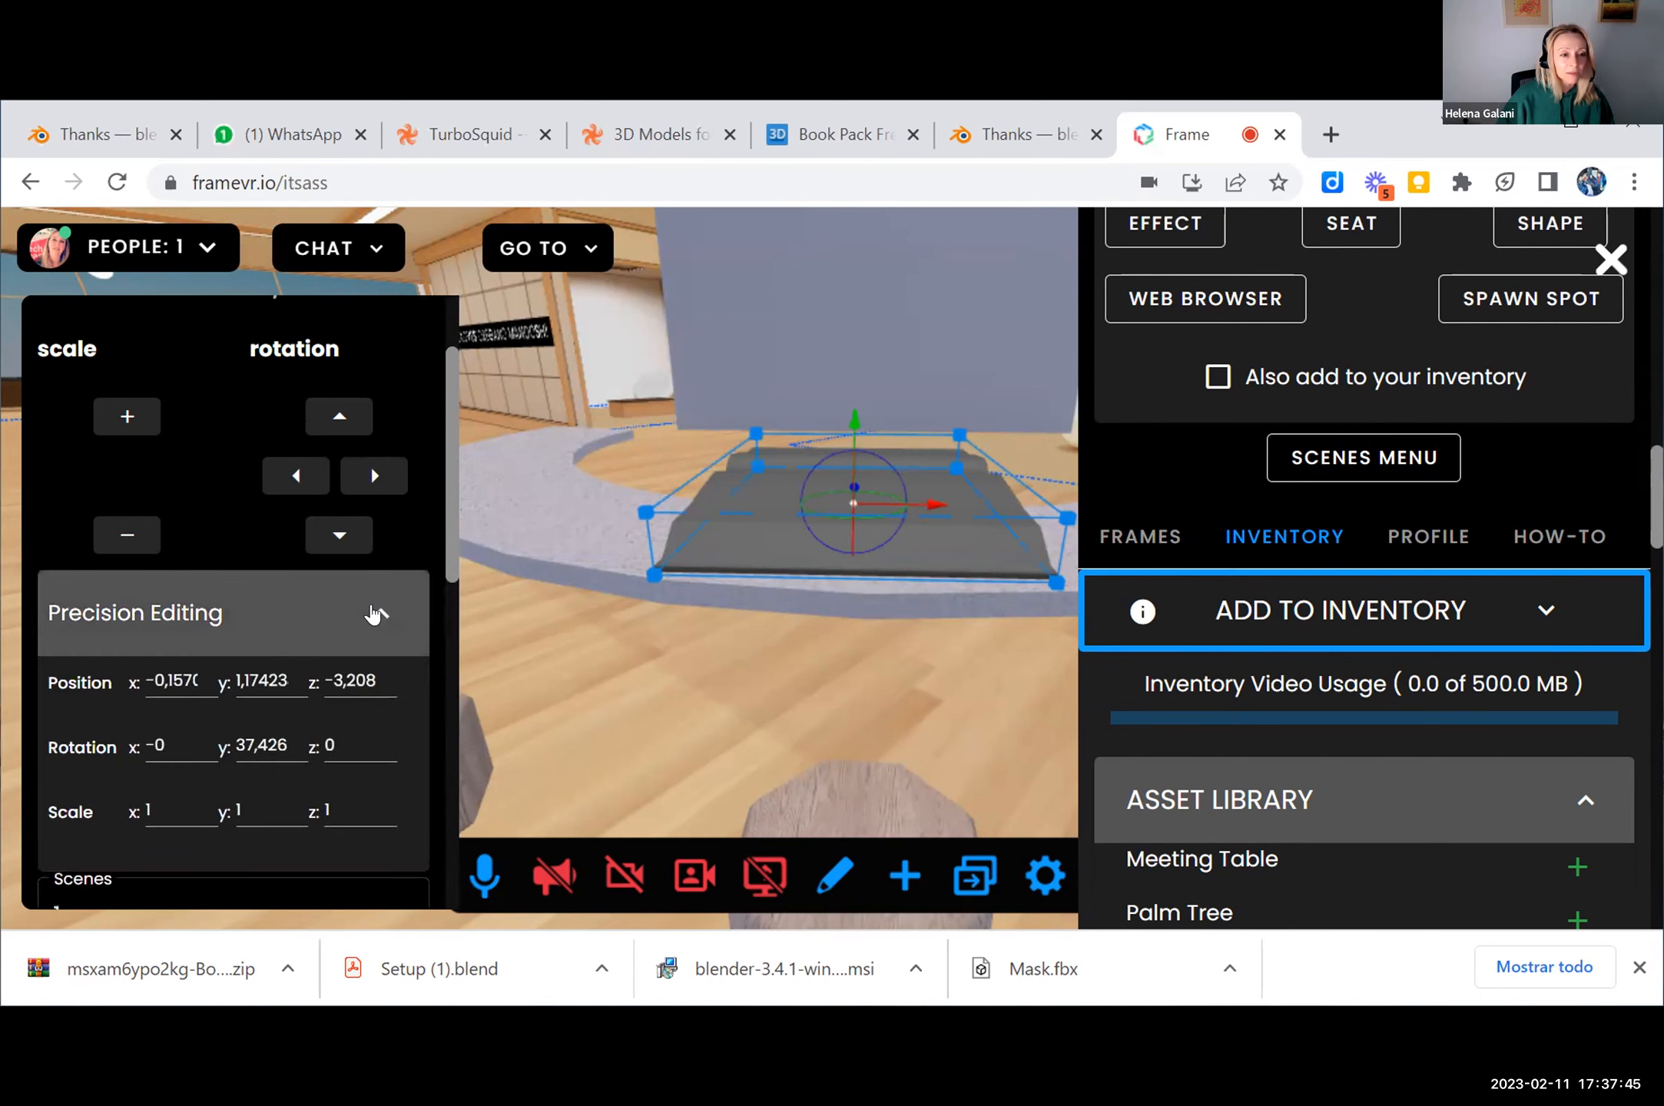
pyautogui.scroll(-2, 374, 618)
pyautogui.scroll(-2, 375, 618)
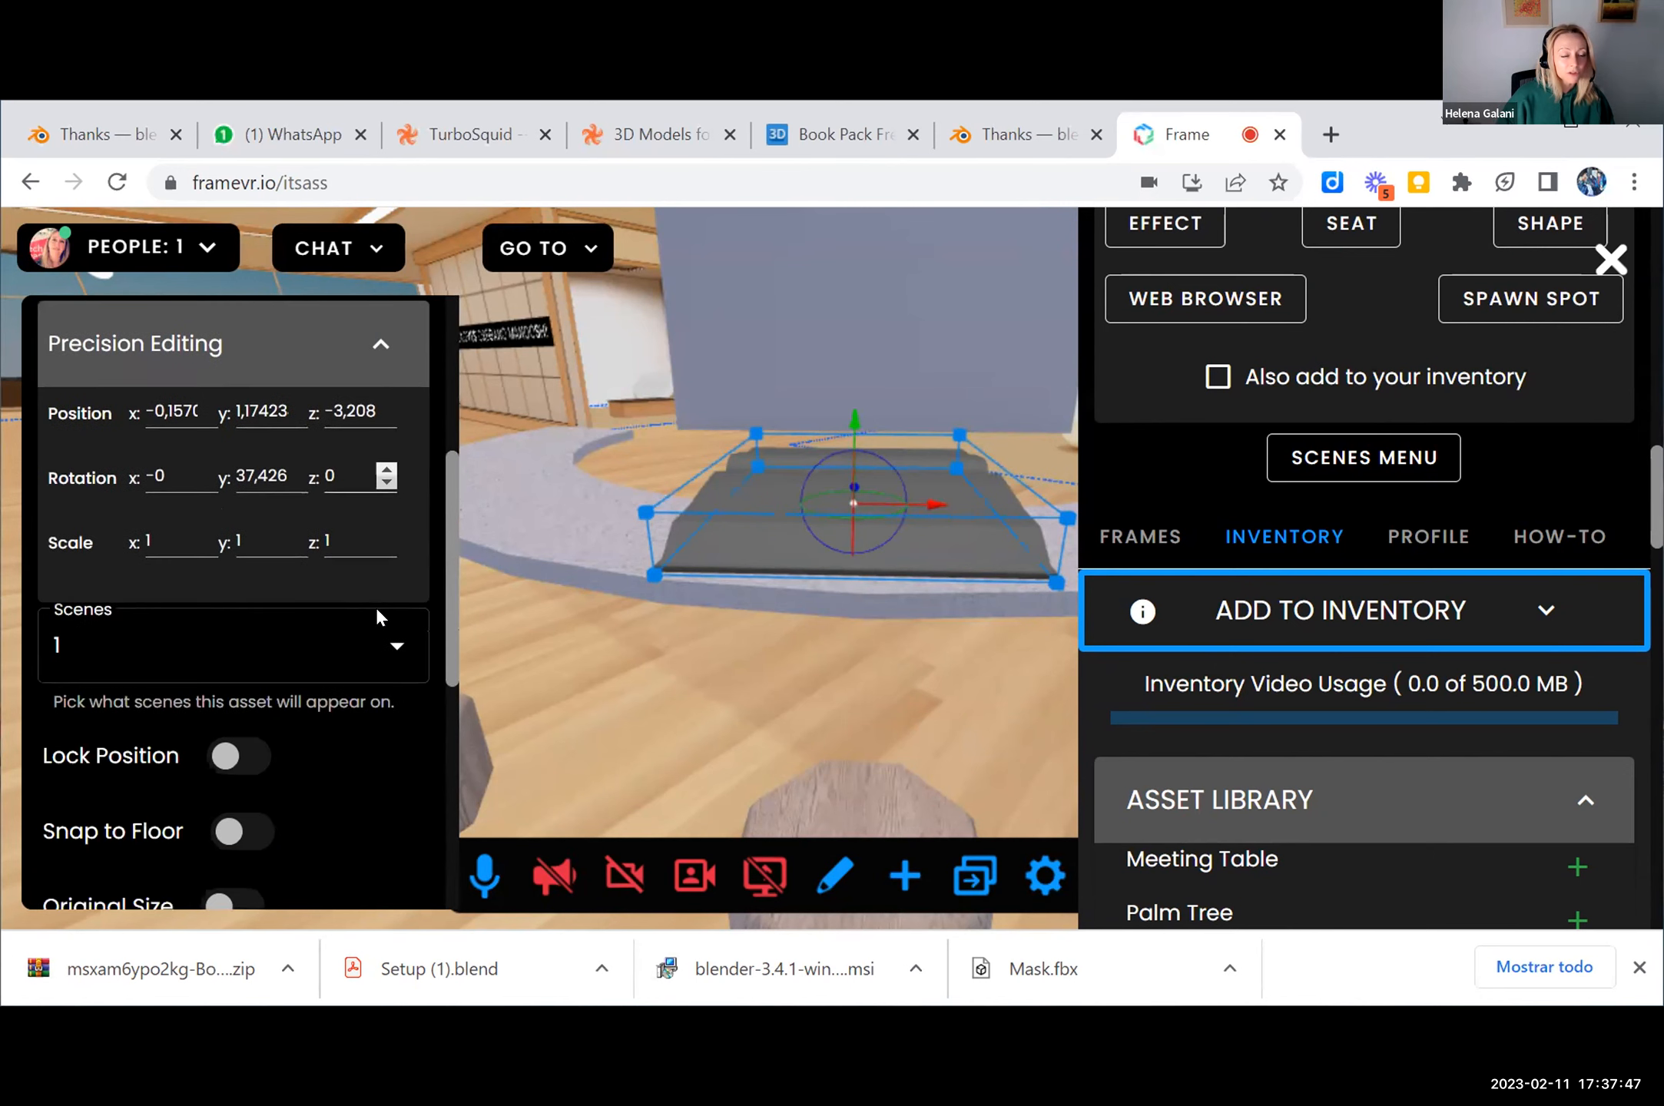
# Step: Check the bookframe's Scenes list, then switch on Lock Position
pyautogui.click(389, 648)
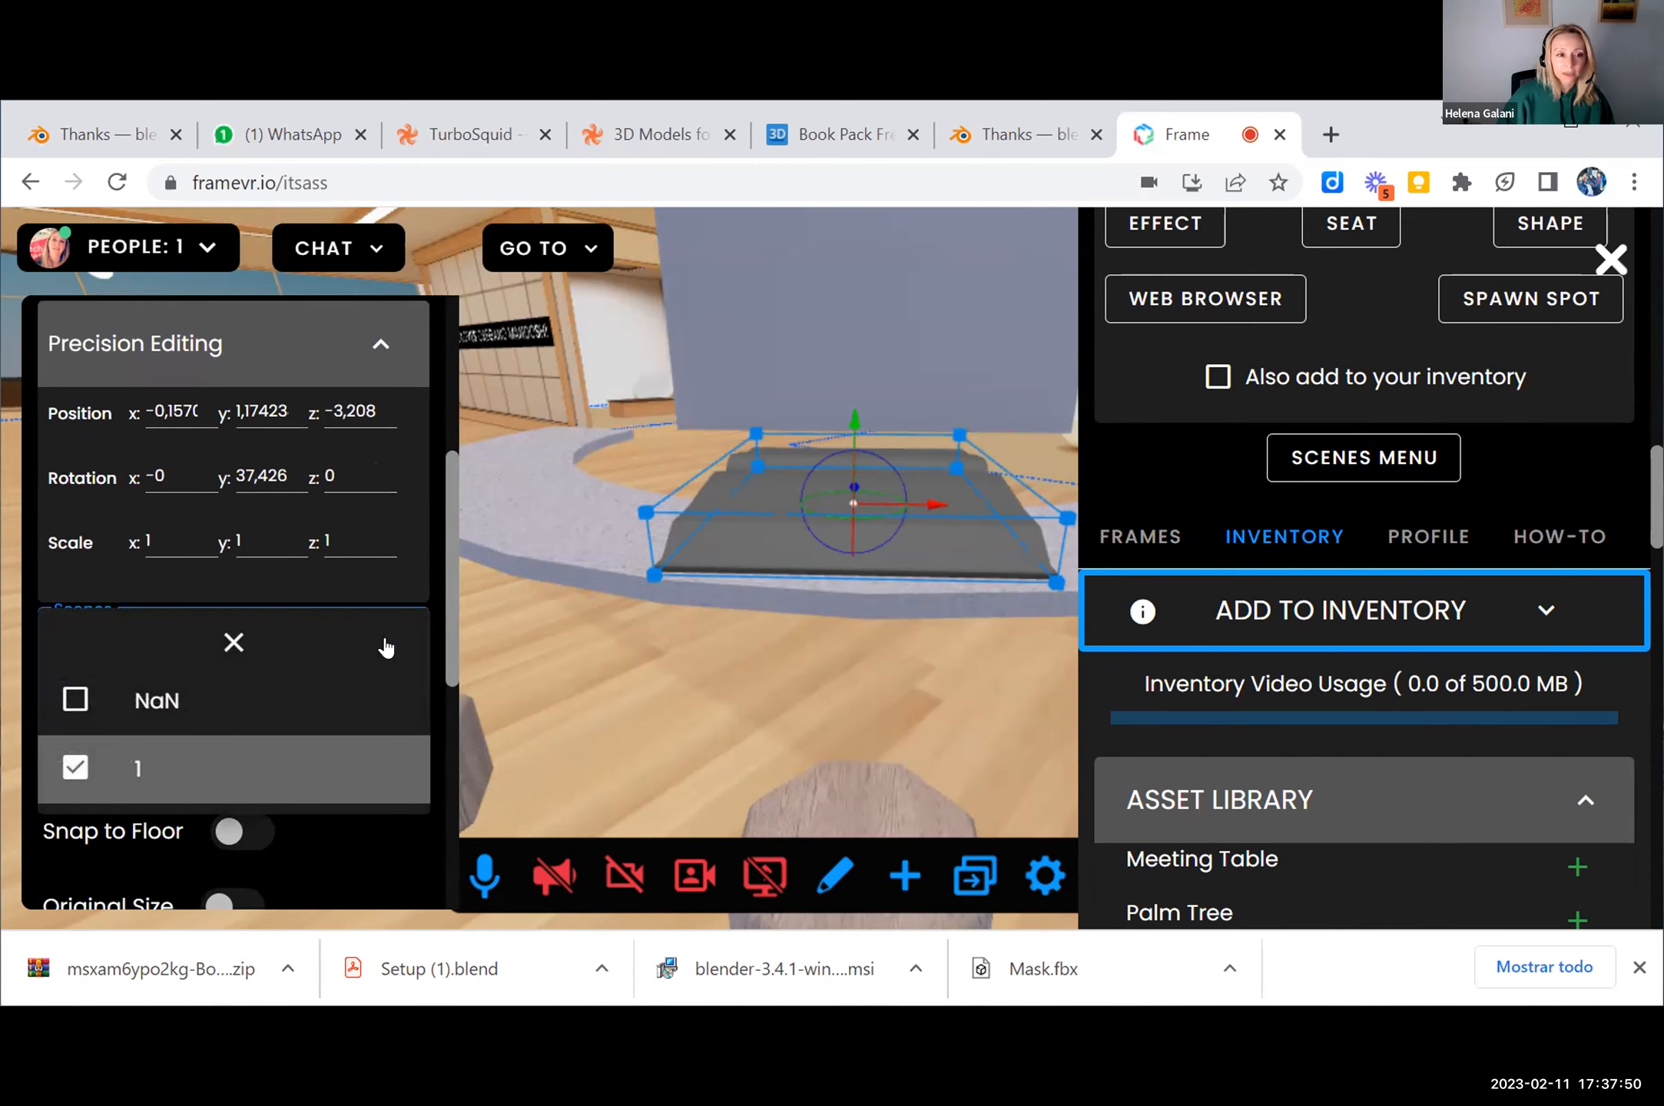
pyautogui.click(234, 643)
pyautogui.scroll(-2, 285, 676)
pyautogui.click(240, 622)
pyautogui.scroll(-2, 289, 652)
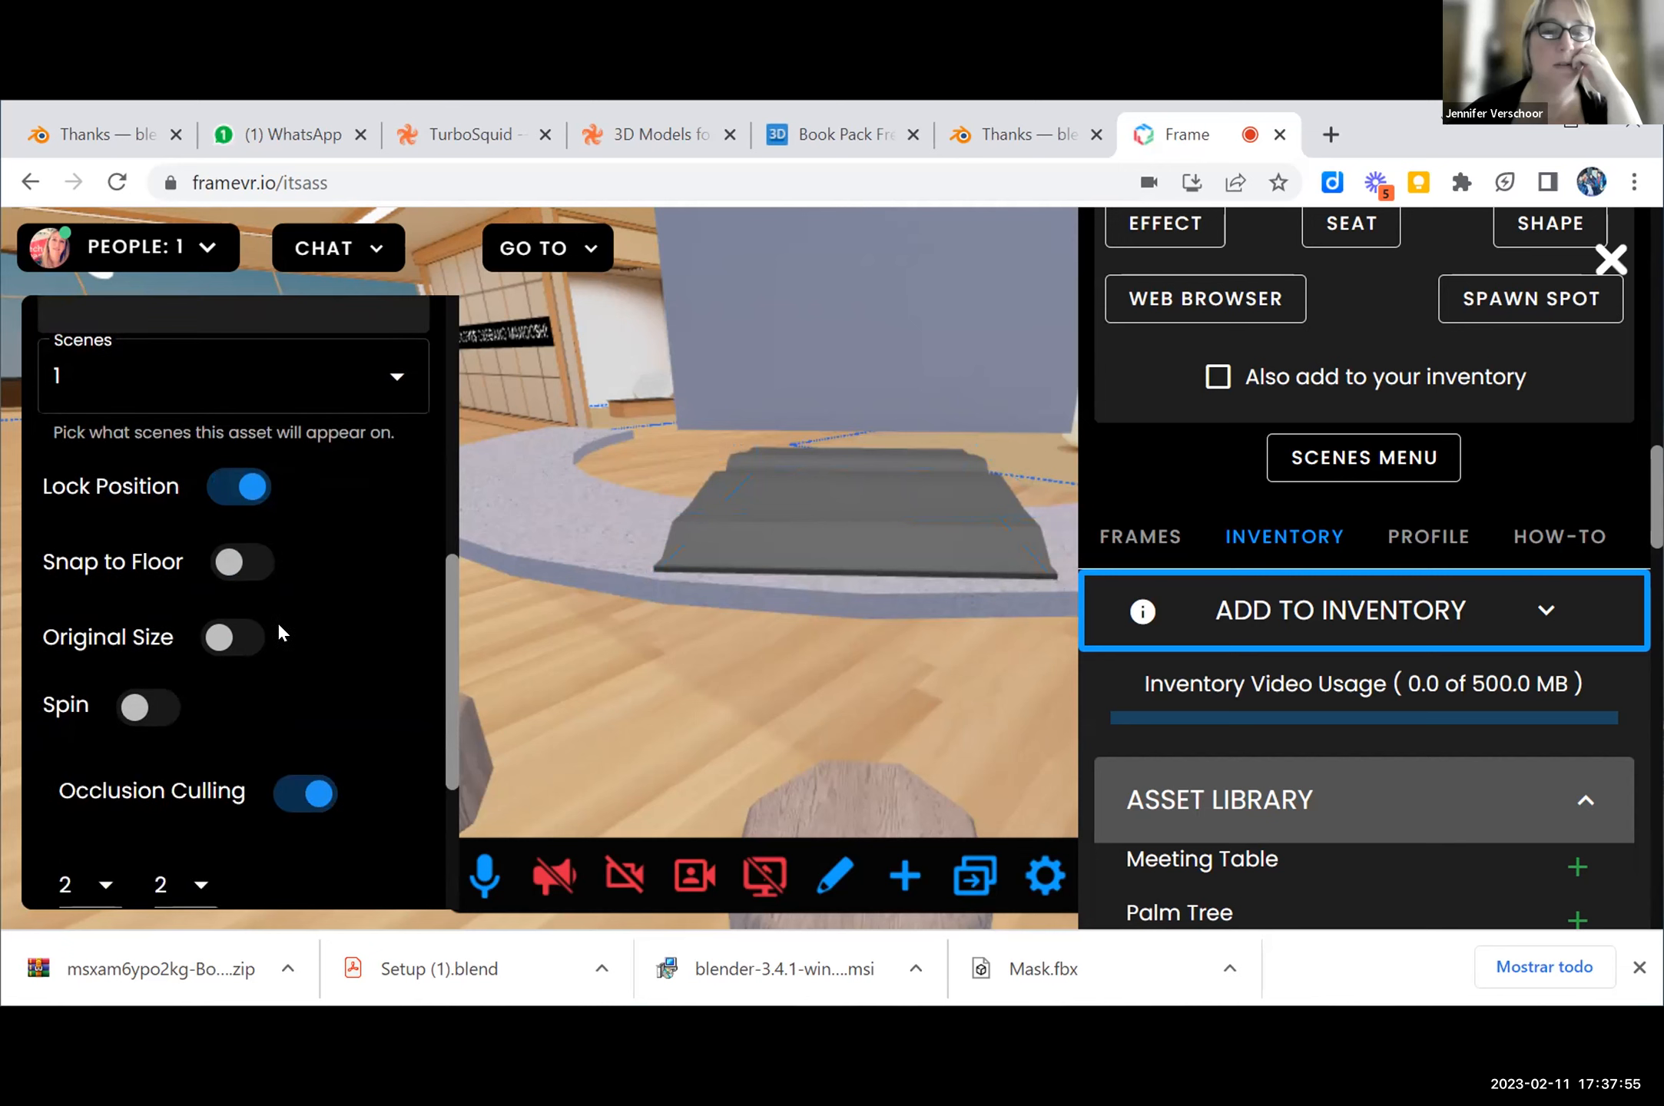
# Step: Drop the book model onto the floor, then turn off floor snapping and unlock its position
pyautogui.click(245, 566)
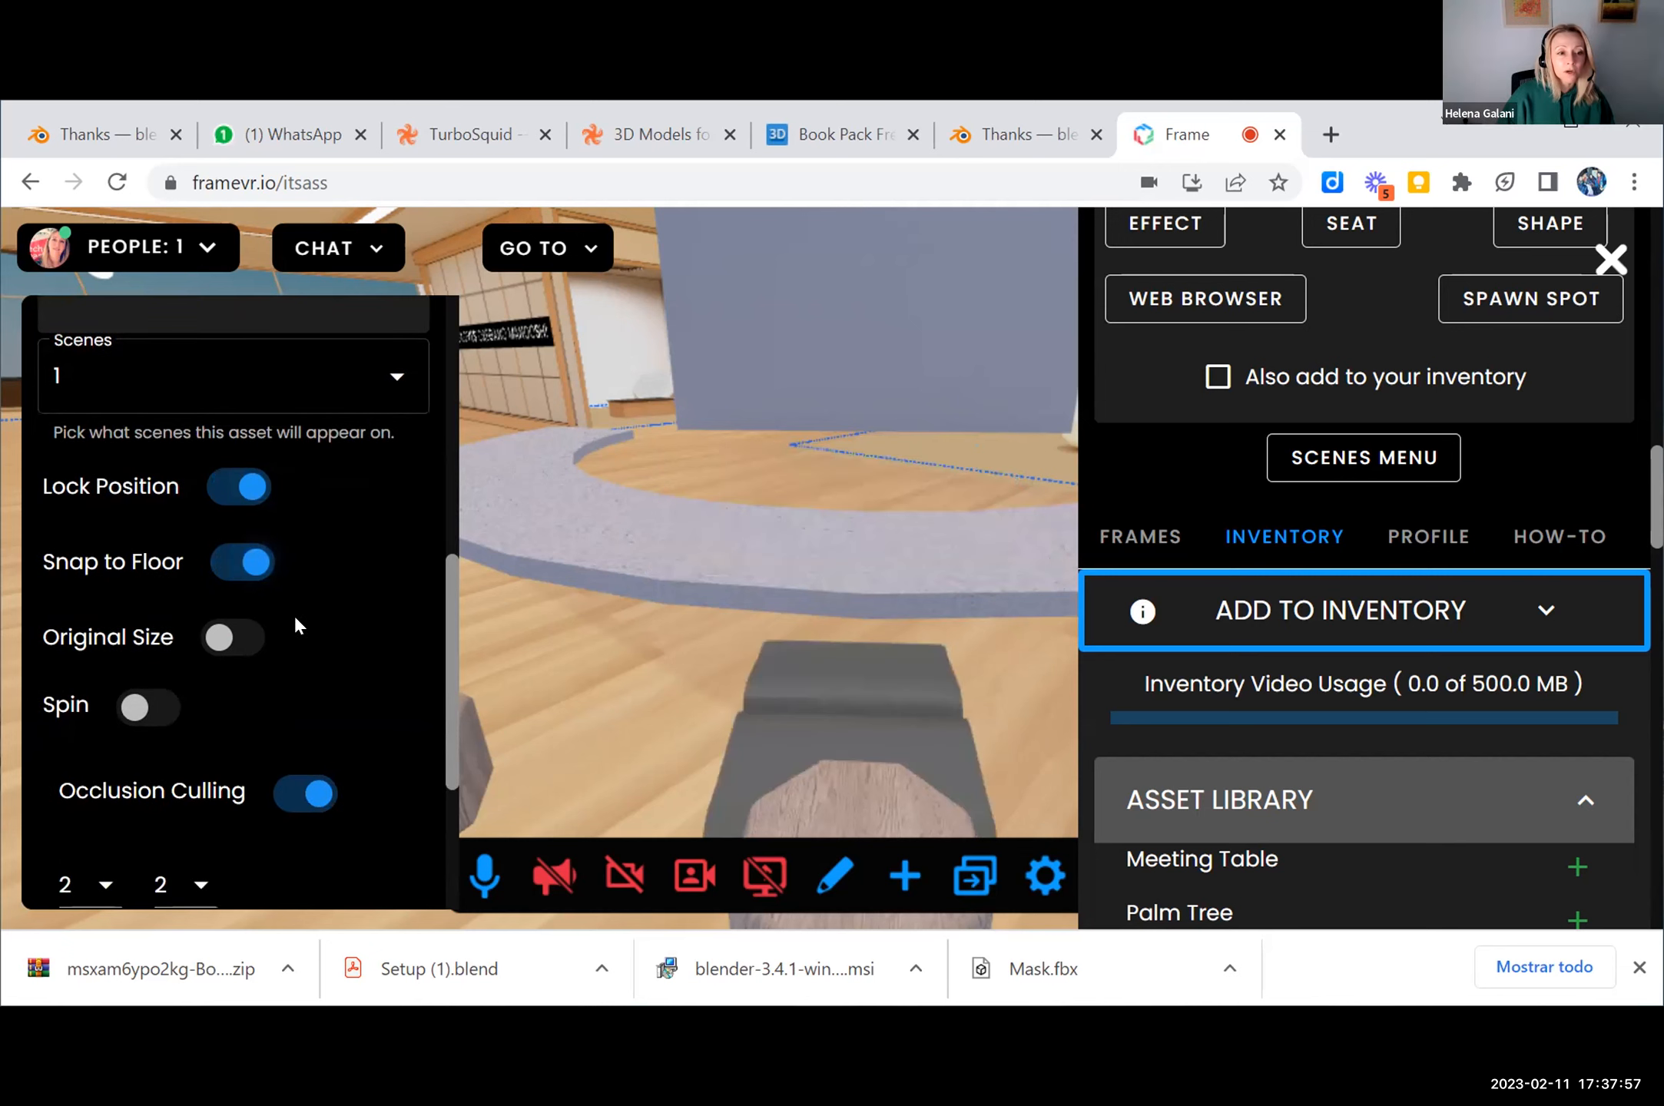
pyautogui.scroll(-2, 295, 619)
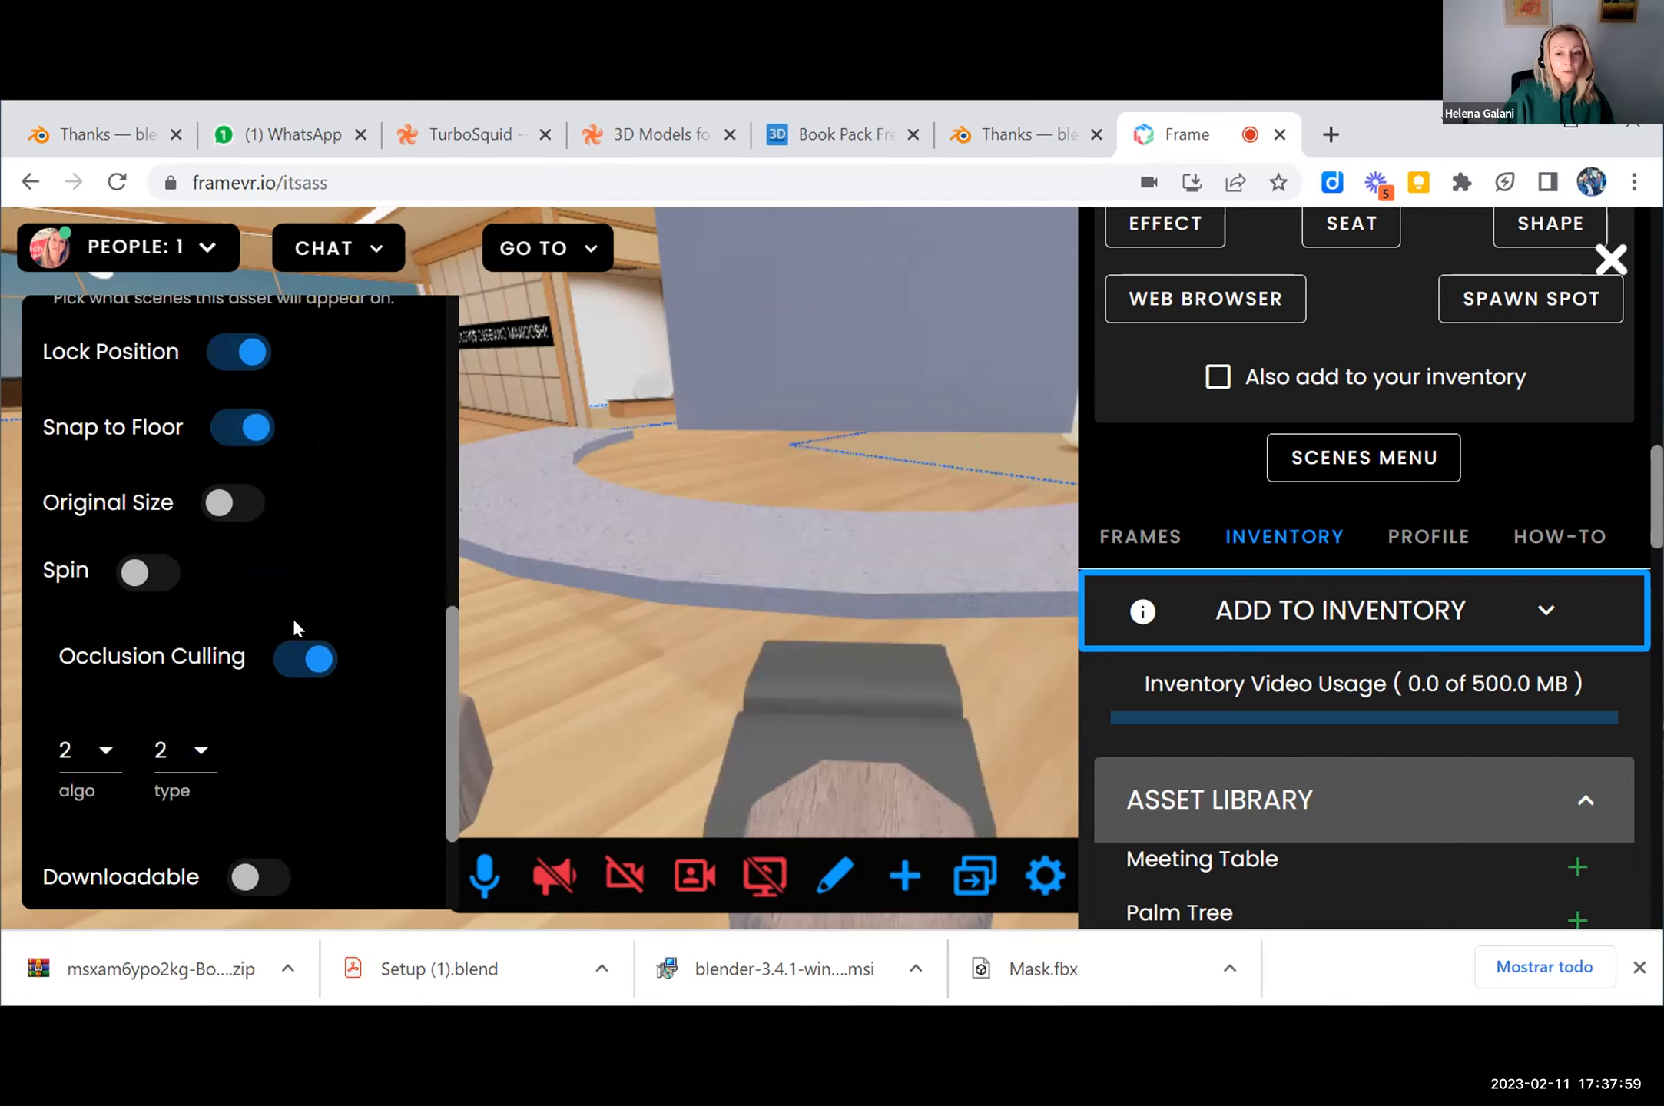
pyautogui.scroll(-2, 295, 621)
pyautogui.scroll(-1, 293, 618)
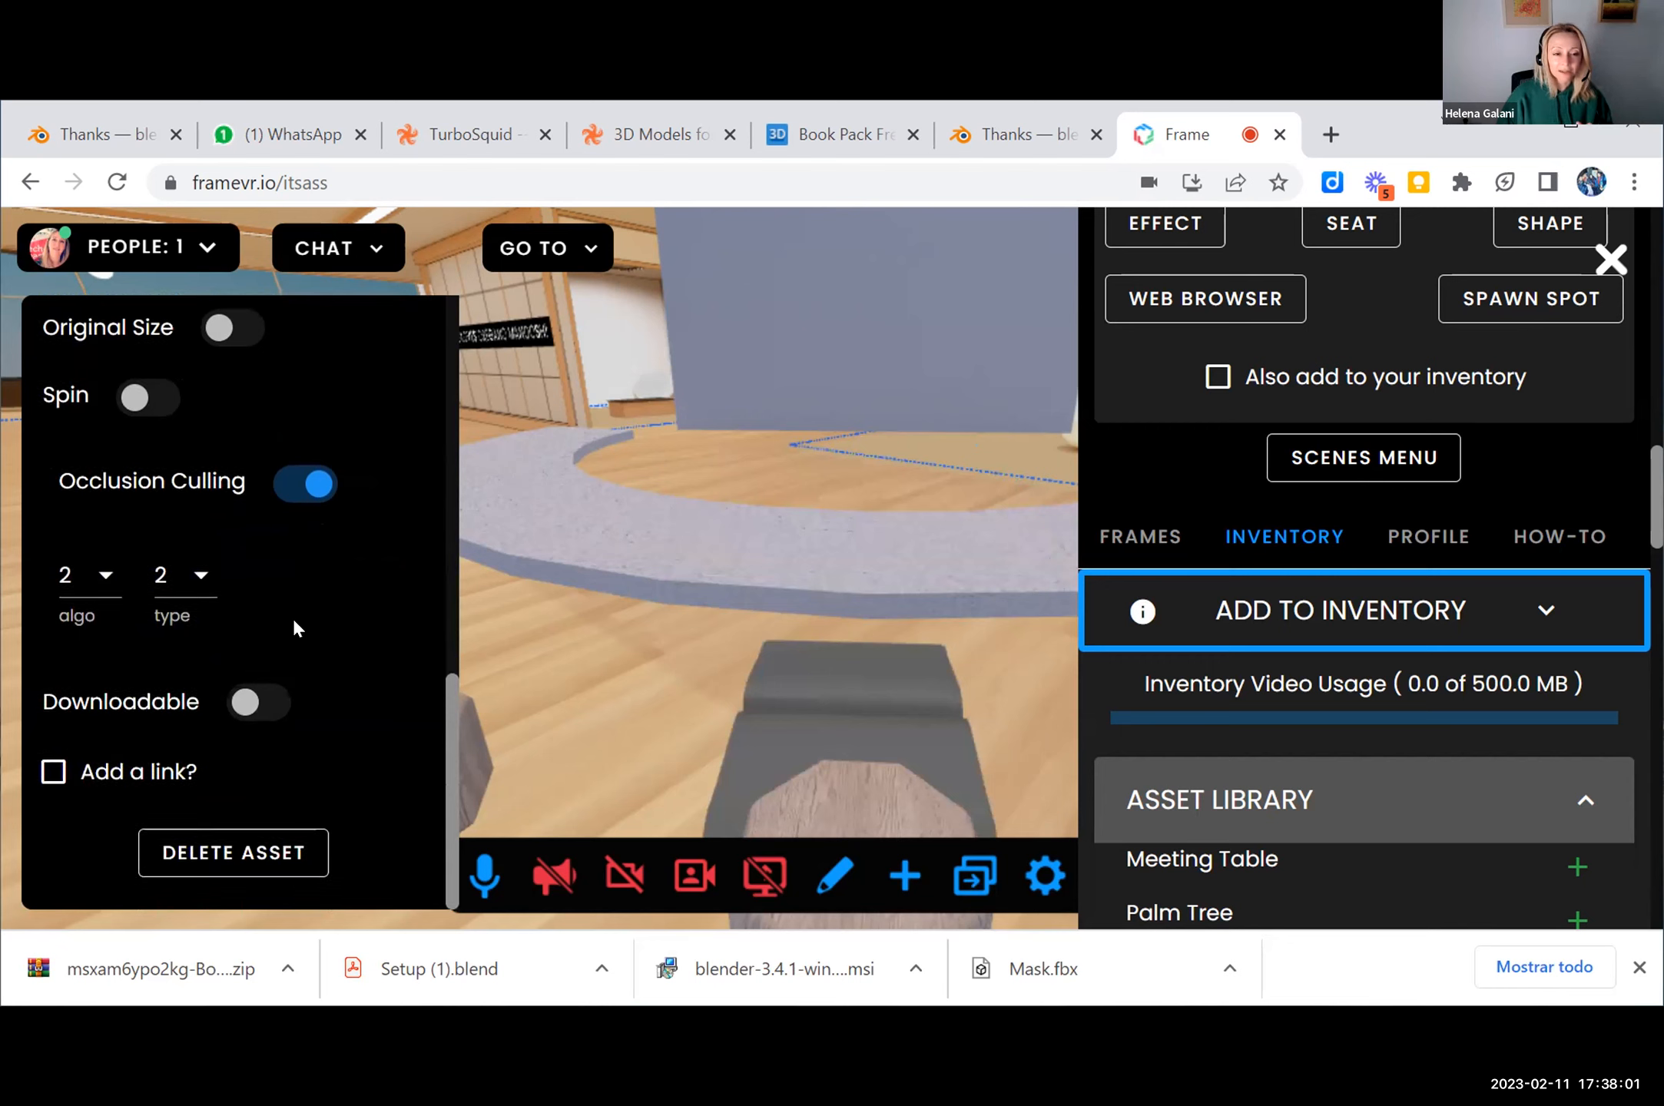
pyautogui.scroll(8, 354, 592)
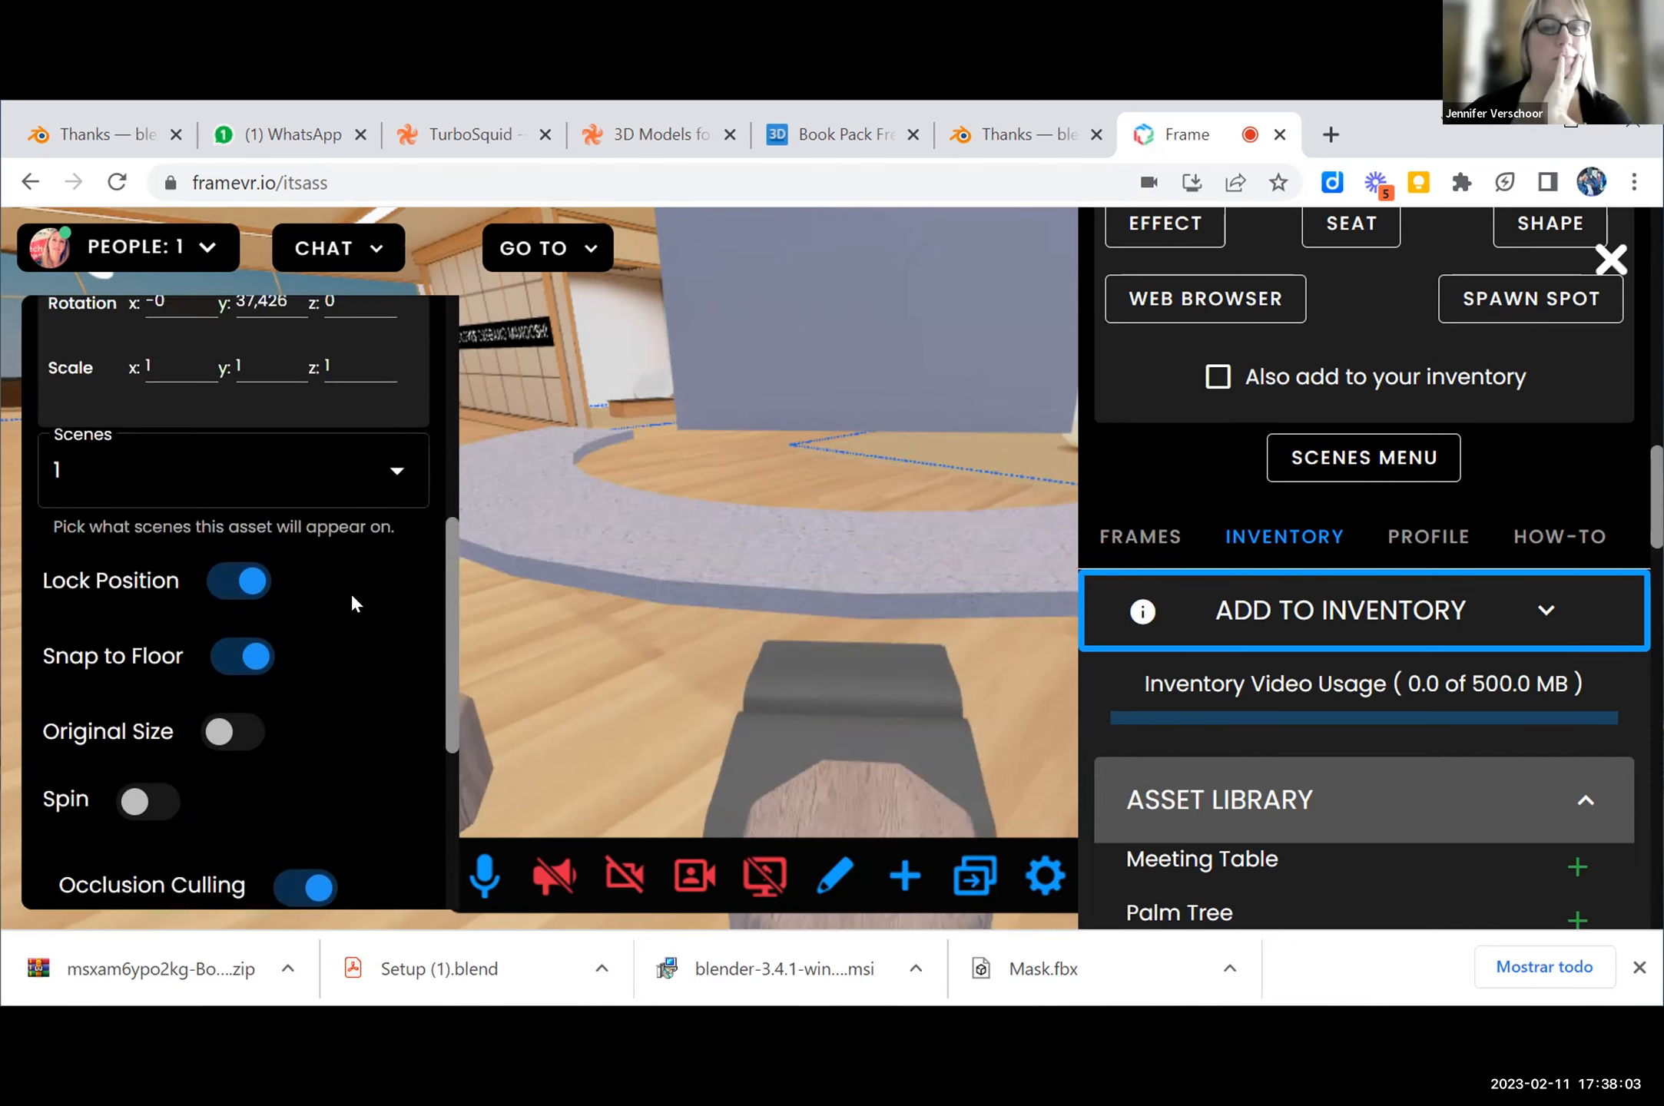
pyautogui.scroll(6, 351, 594)
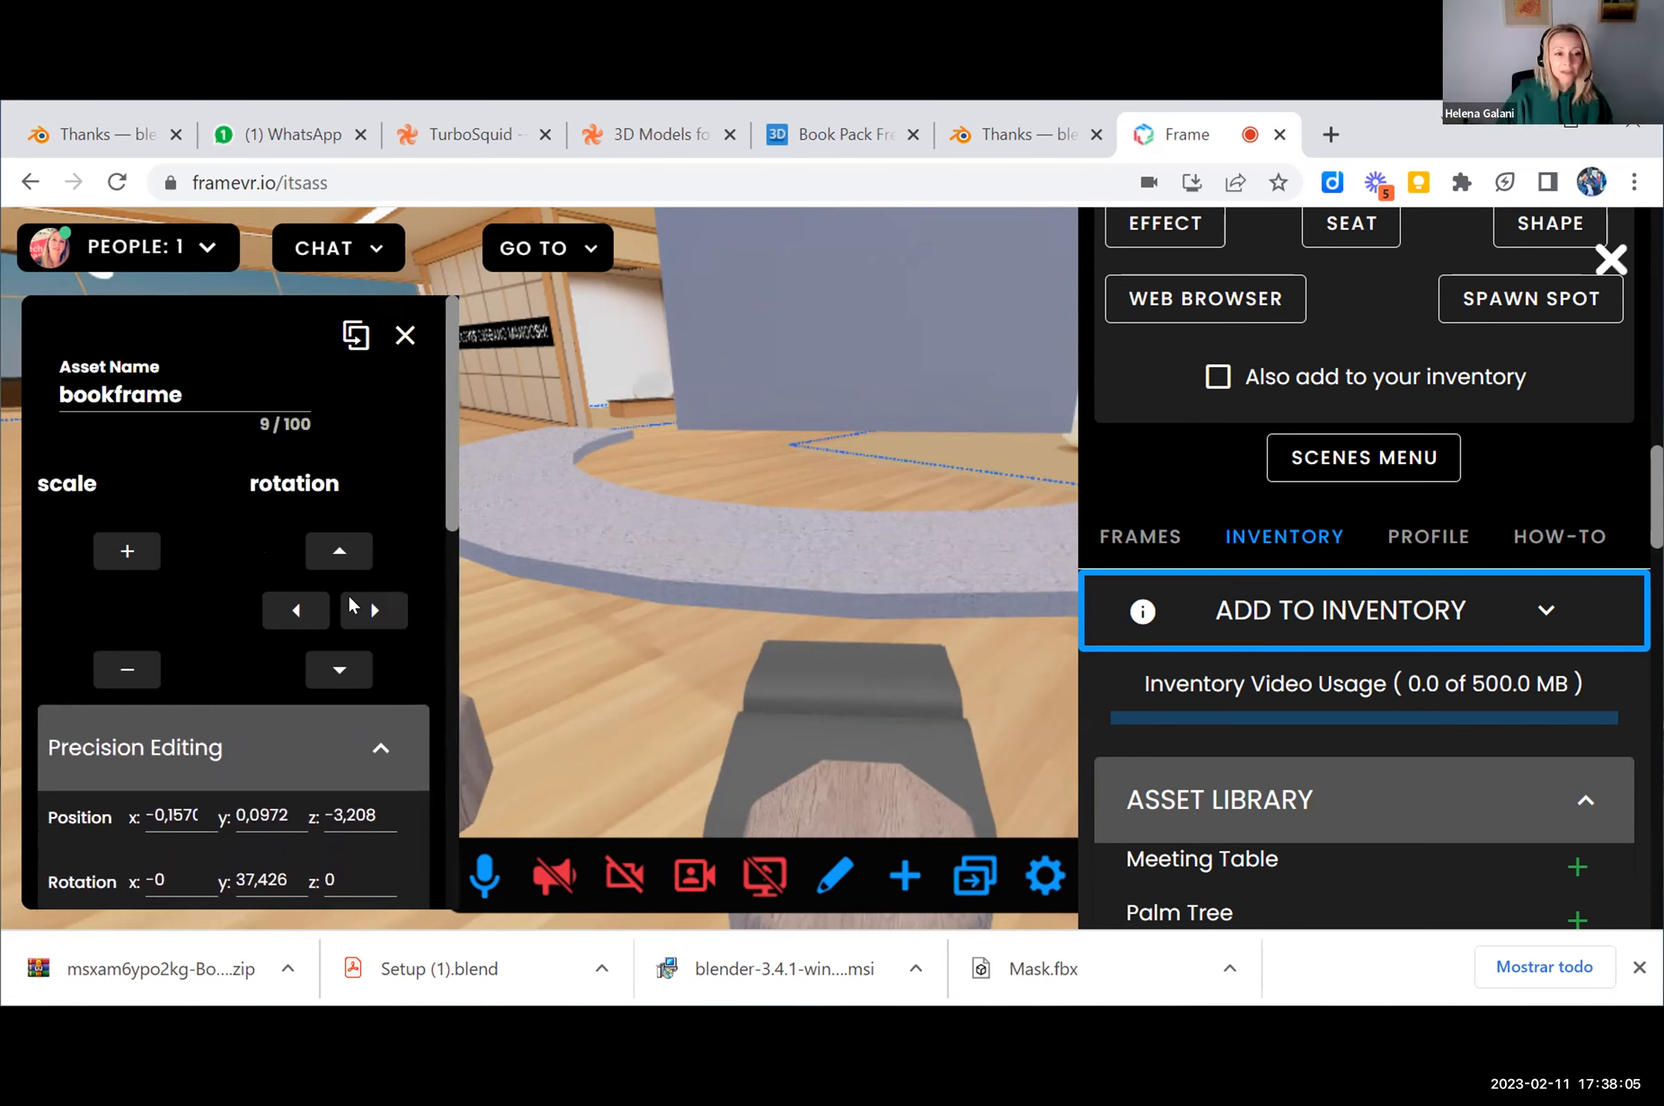
pyautogui.scroll(-7, 349, 593)
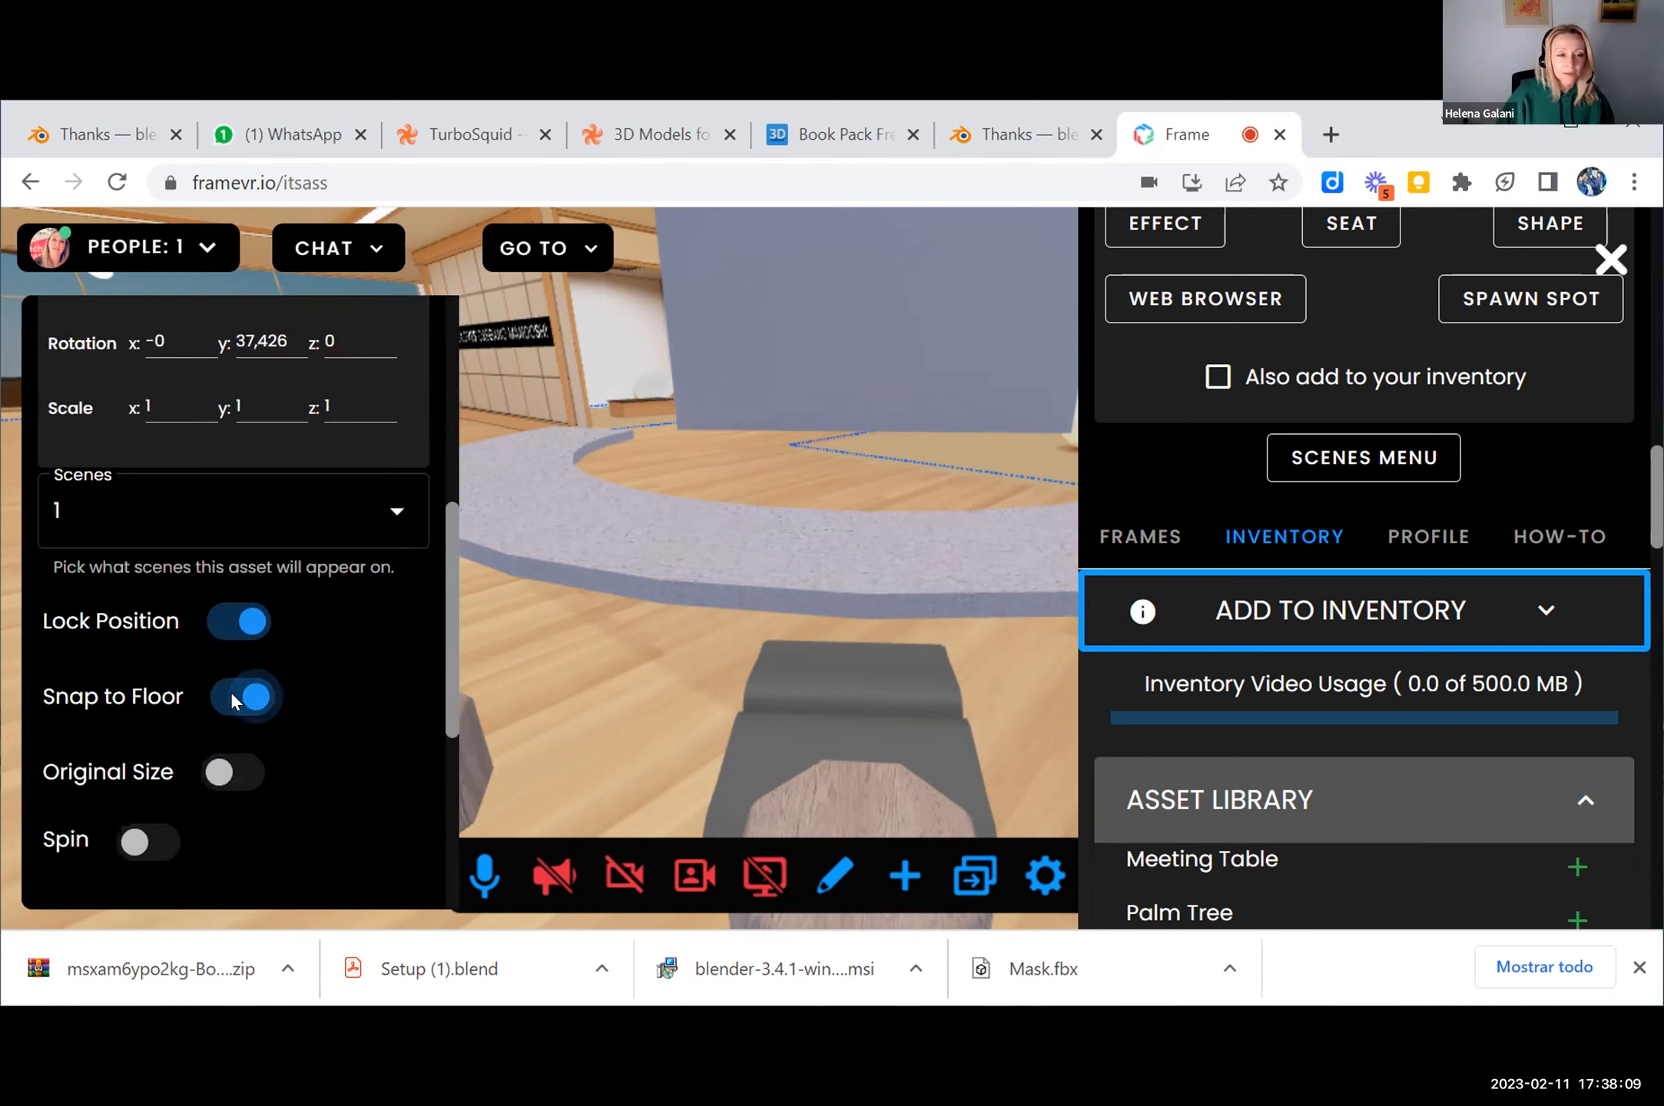
pyautogui.click(231, 693)
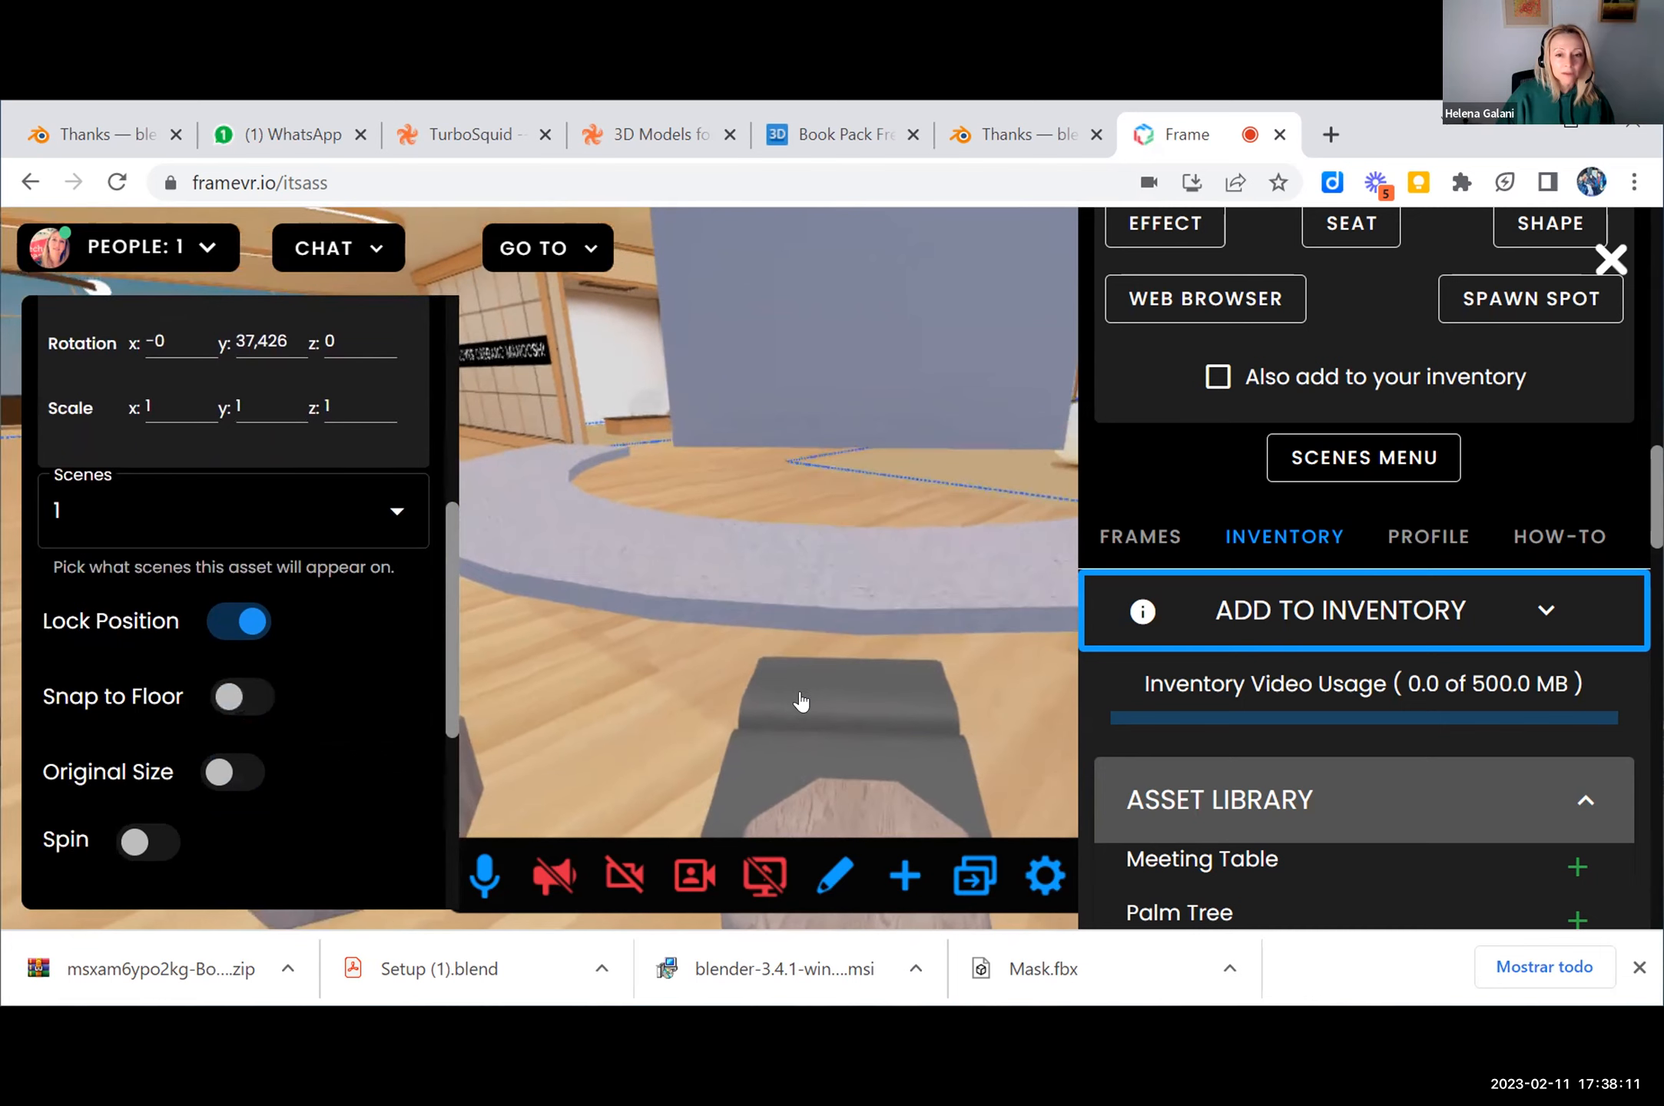
pyautogui.click(212, 632)
# Step: Select the meeting table and raise it higher with the gizmo
pyautogui.scroll(-5, 298, 670)
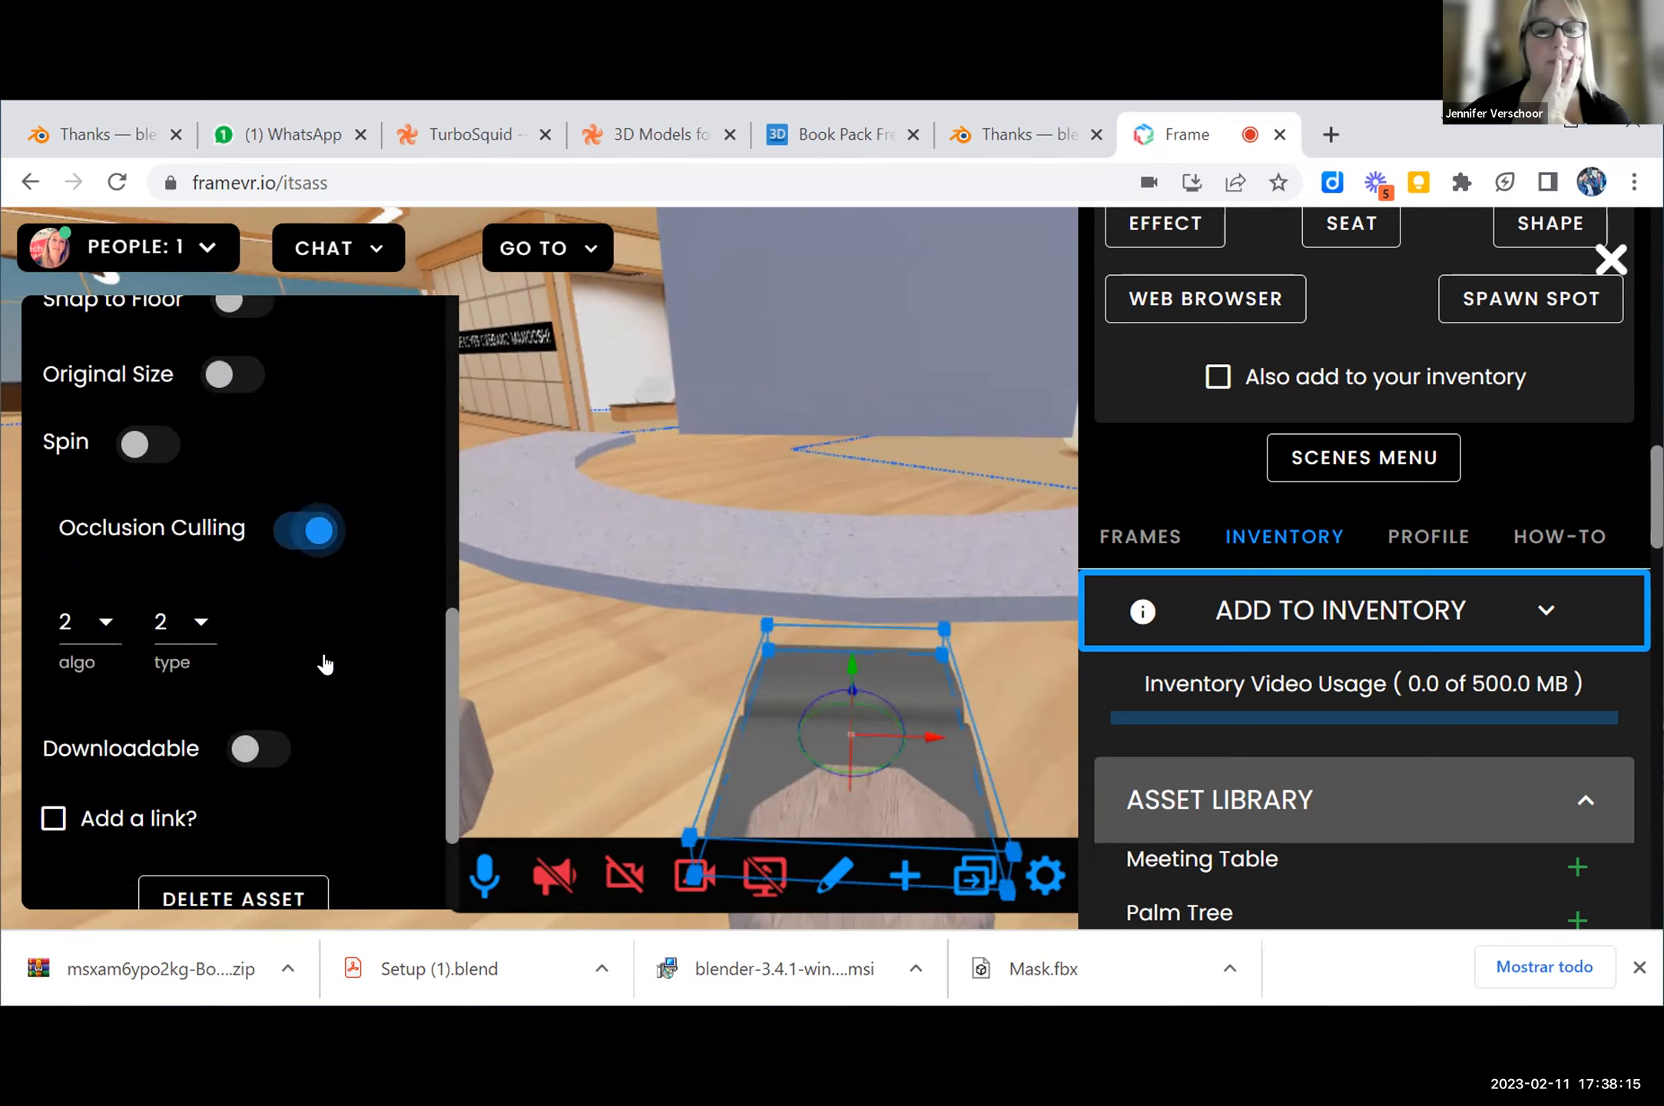
pyautogui.scroll(-1, 326, 665)
pyautogui.click(802, 787)
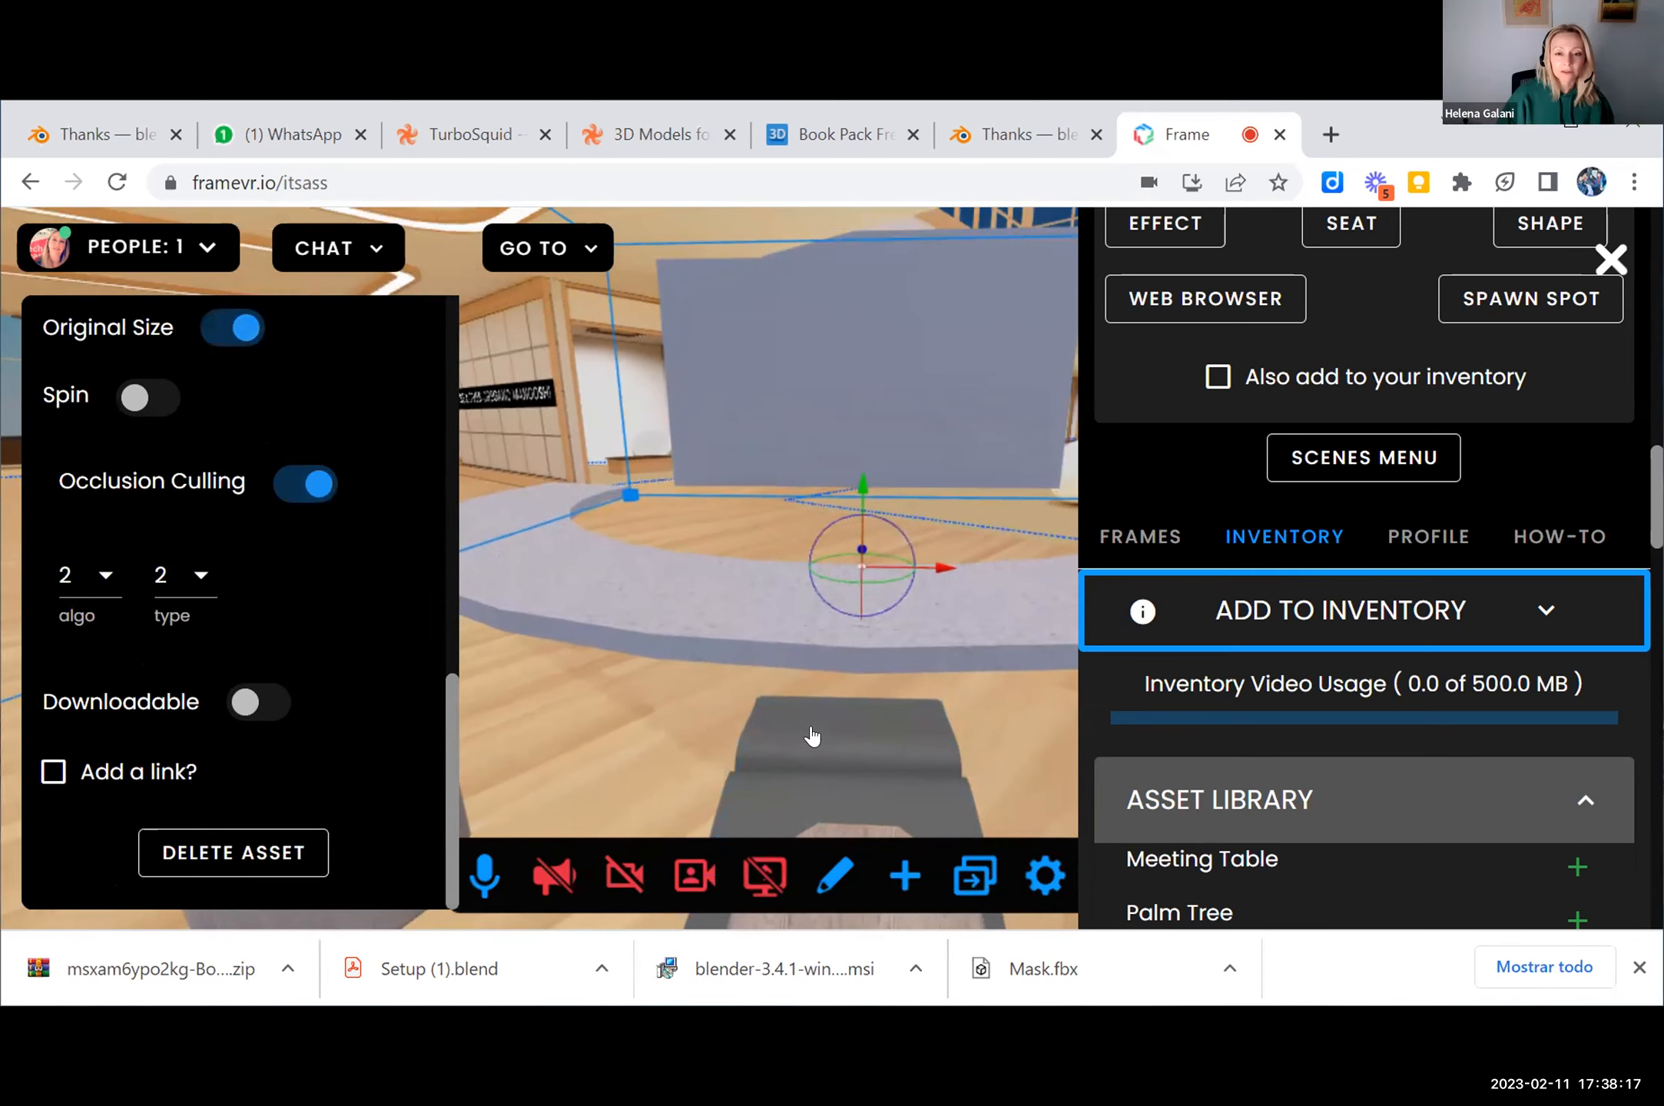
pyautogui.moveTo(862, 550); pyautogui.dragTo(773, 736)
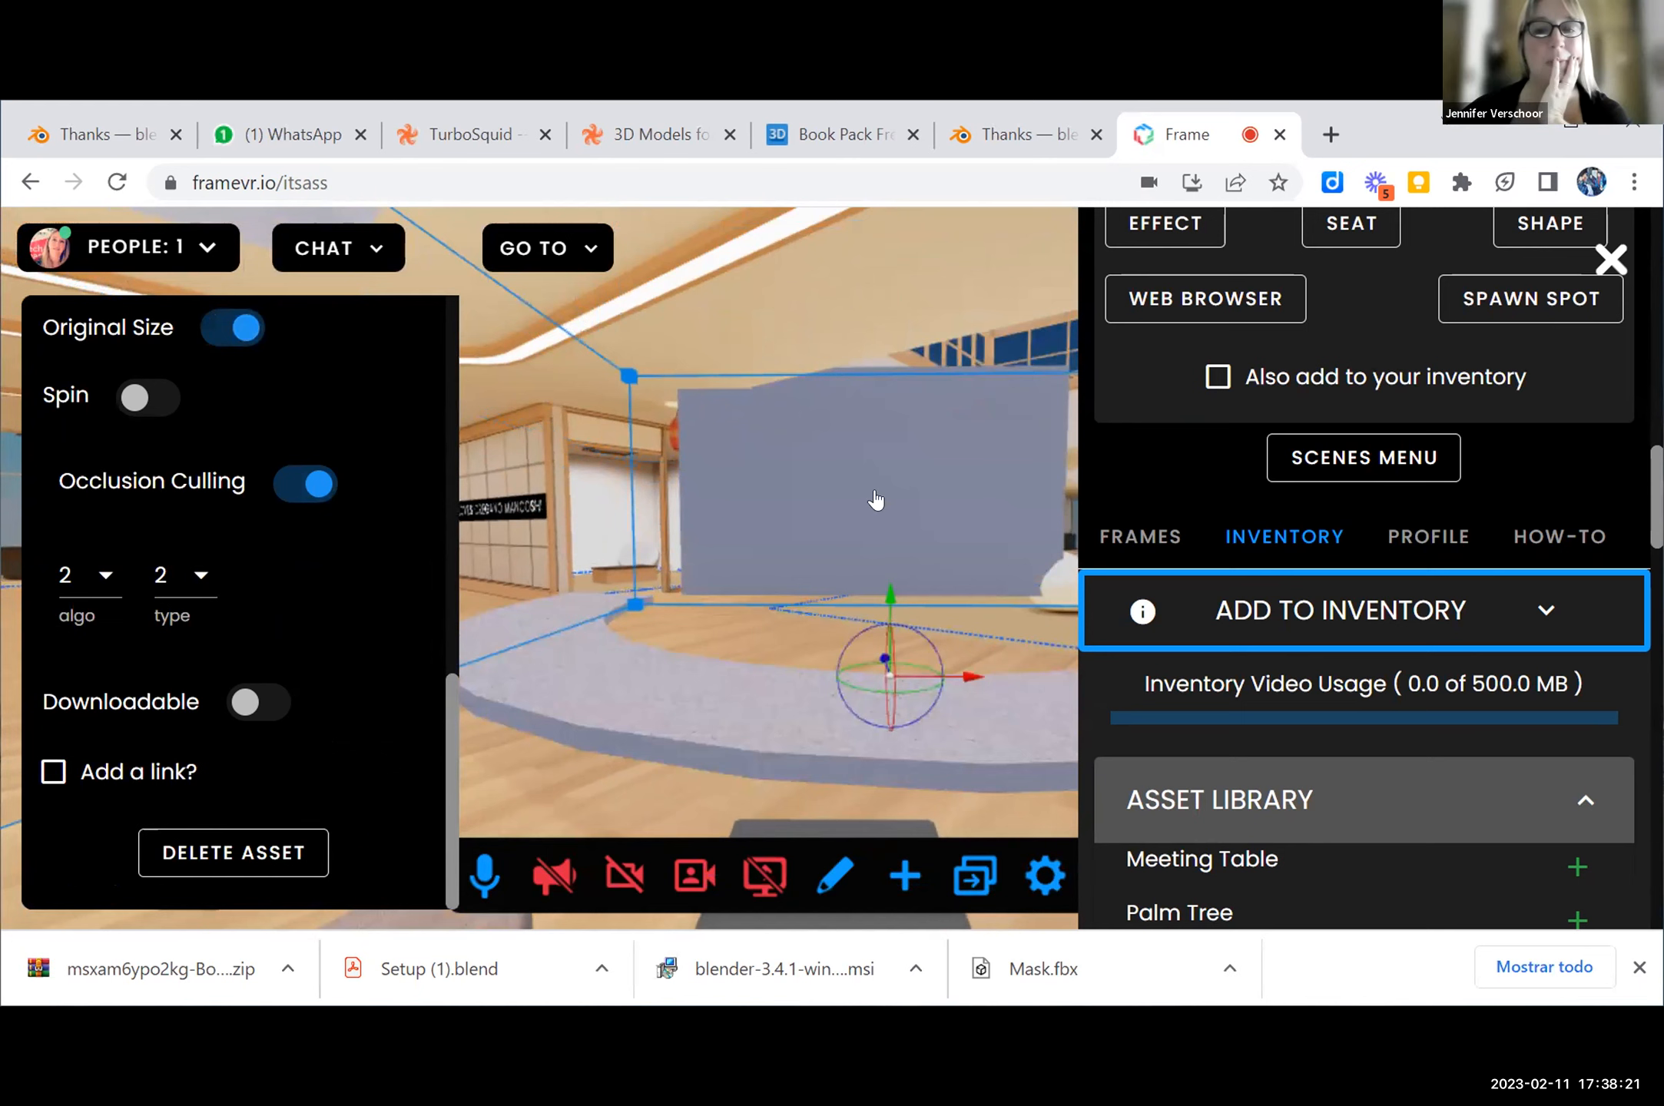
# Step: Exit edit mode with the E key and close the inventory panel
pyautogui.press('e')
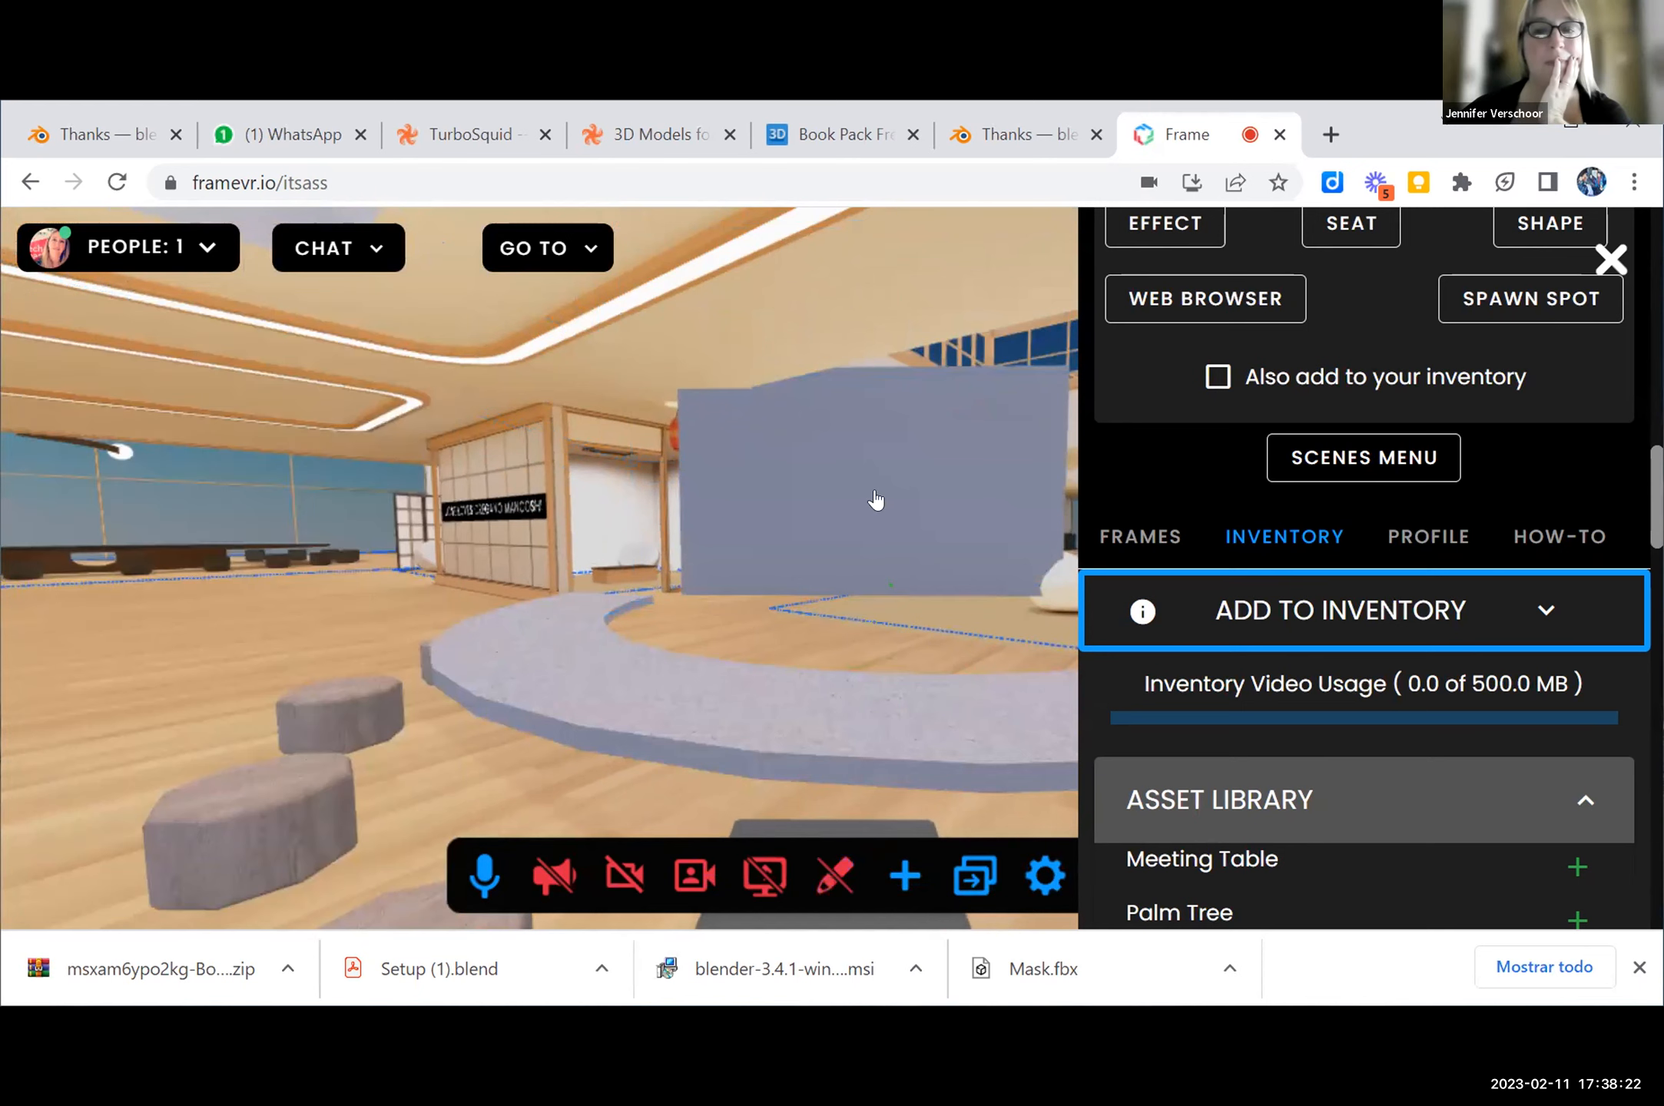
pyautogui.click(1613, 260)
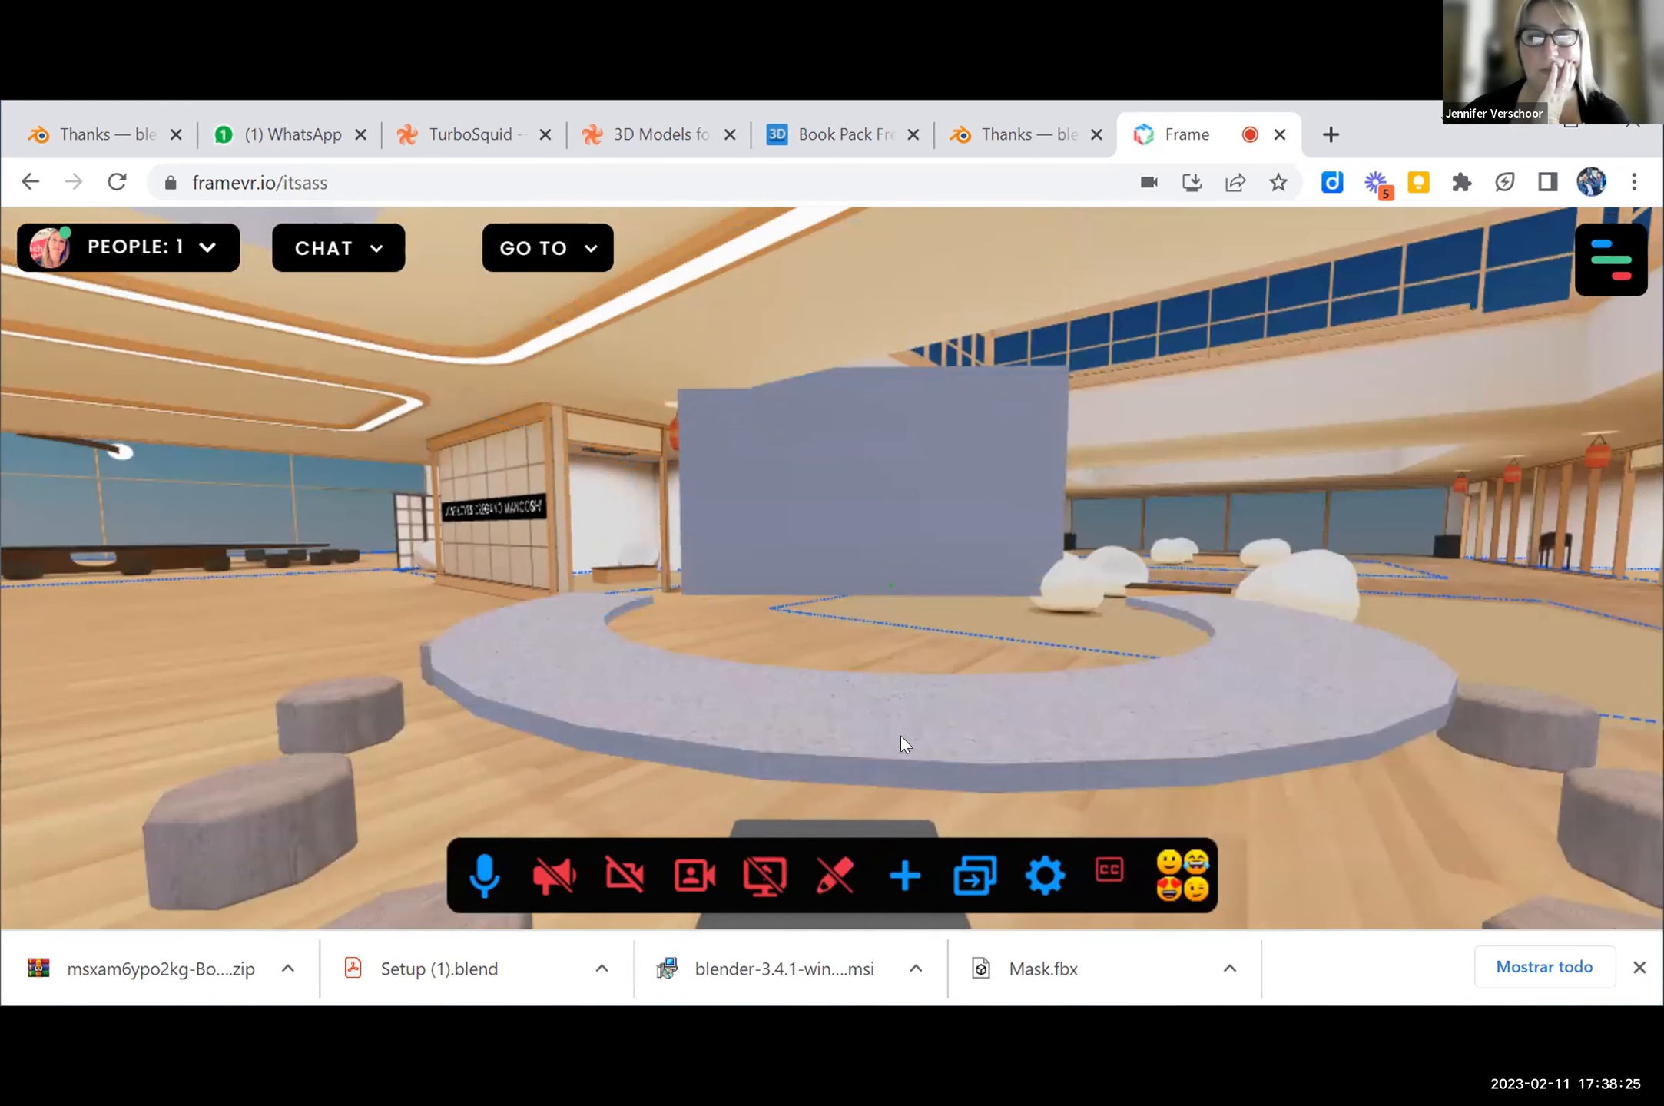
pyautogui.moveTo(678, 651); pyautogui.dragTo(637, 881)
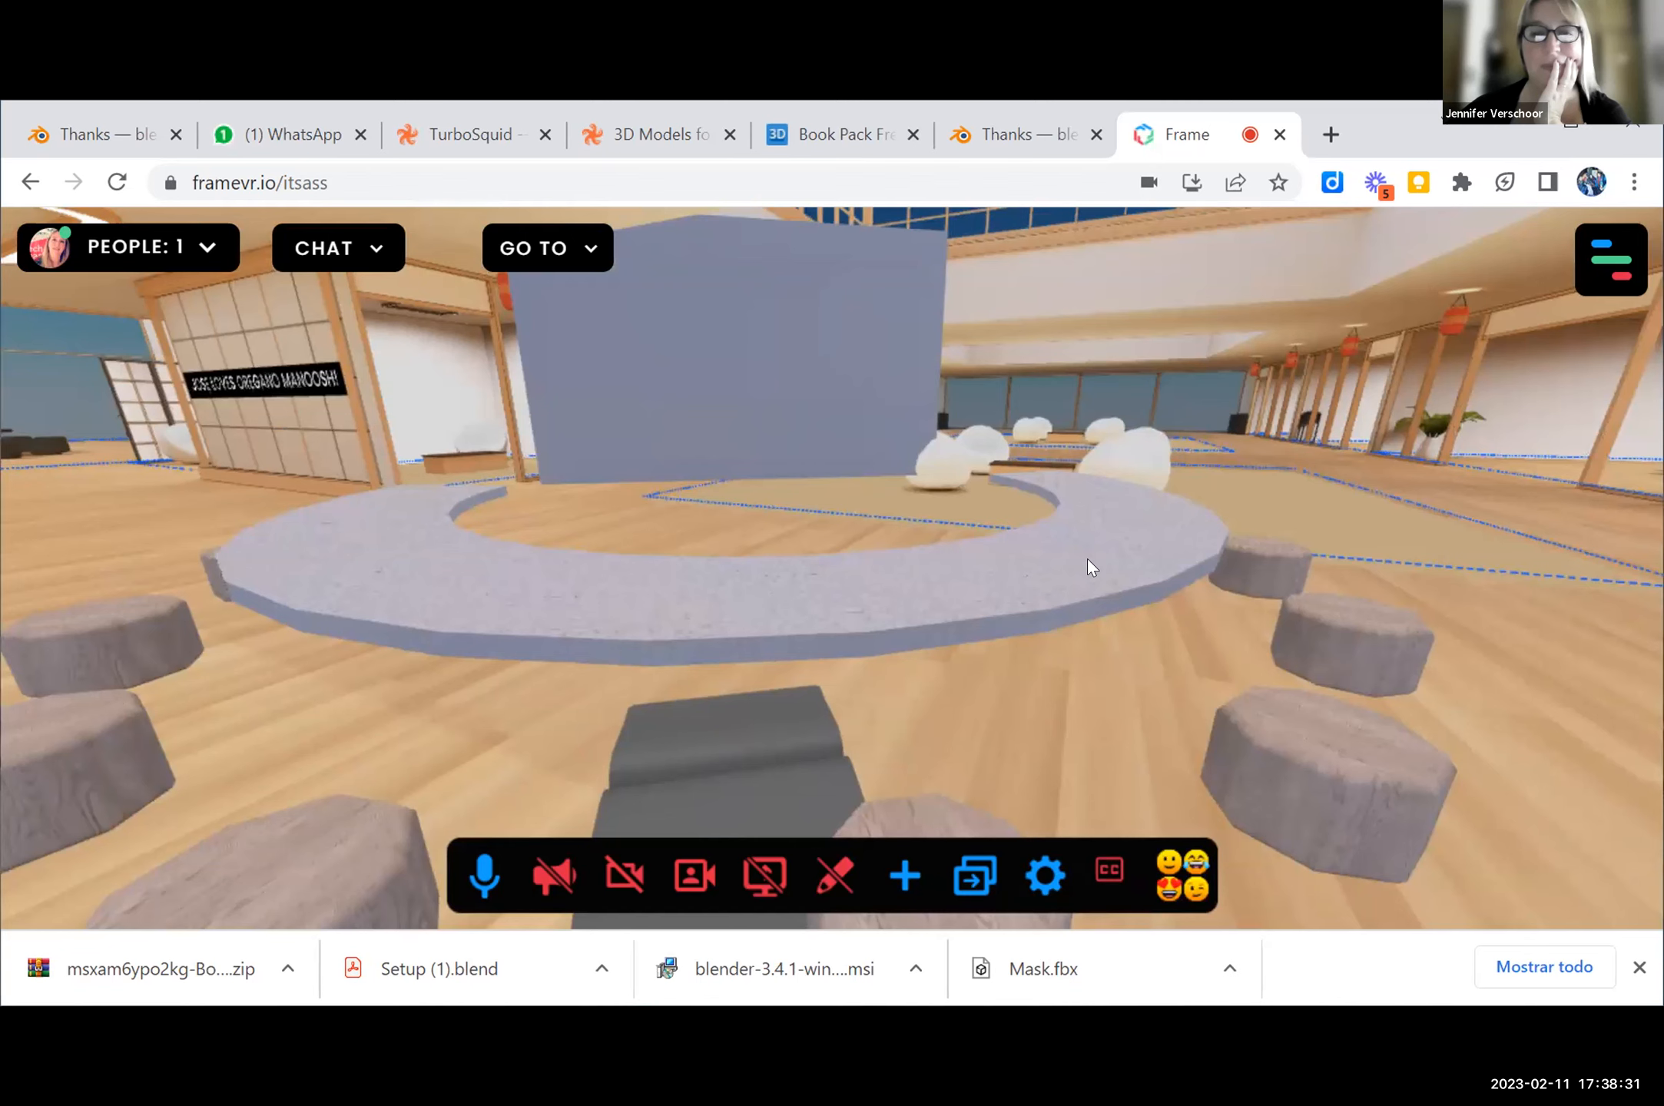
# Step: Re-enable edit mode, select the meeting table and delete it, confirming with Aceptar
pyautogui.click(847, 864)
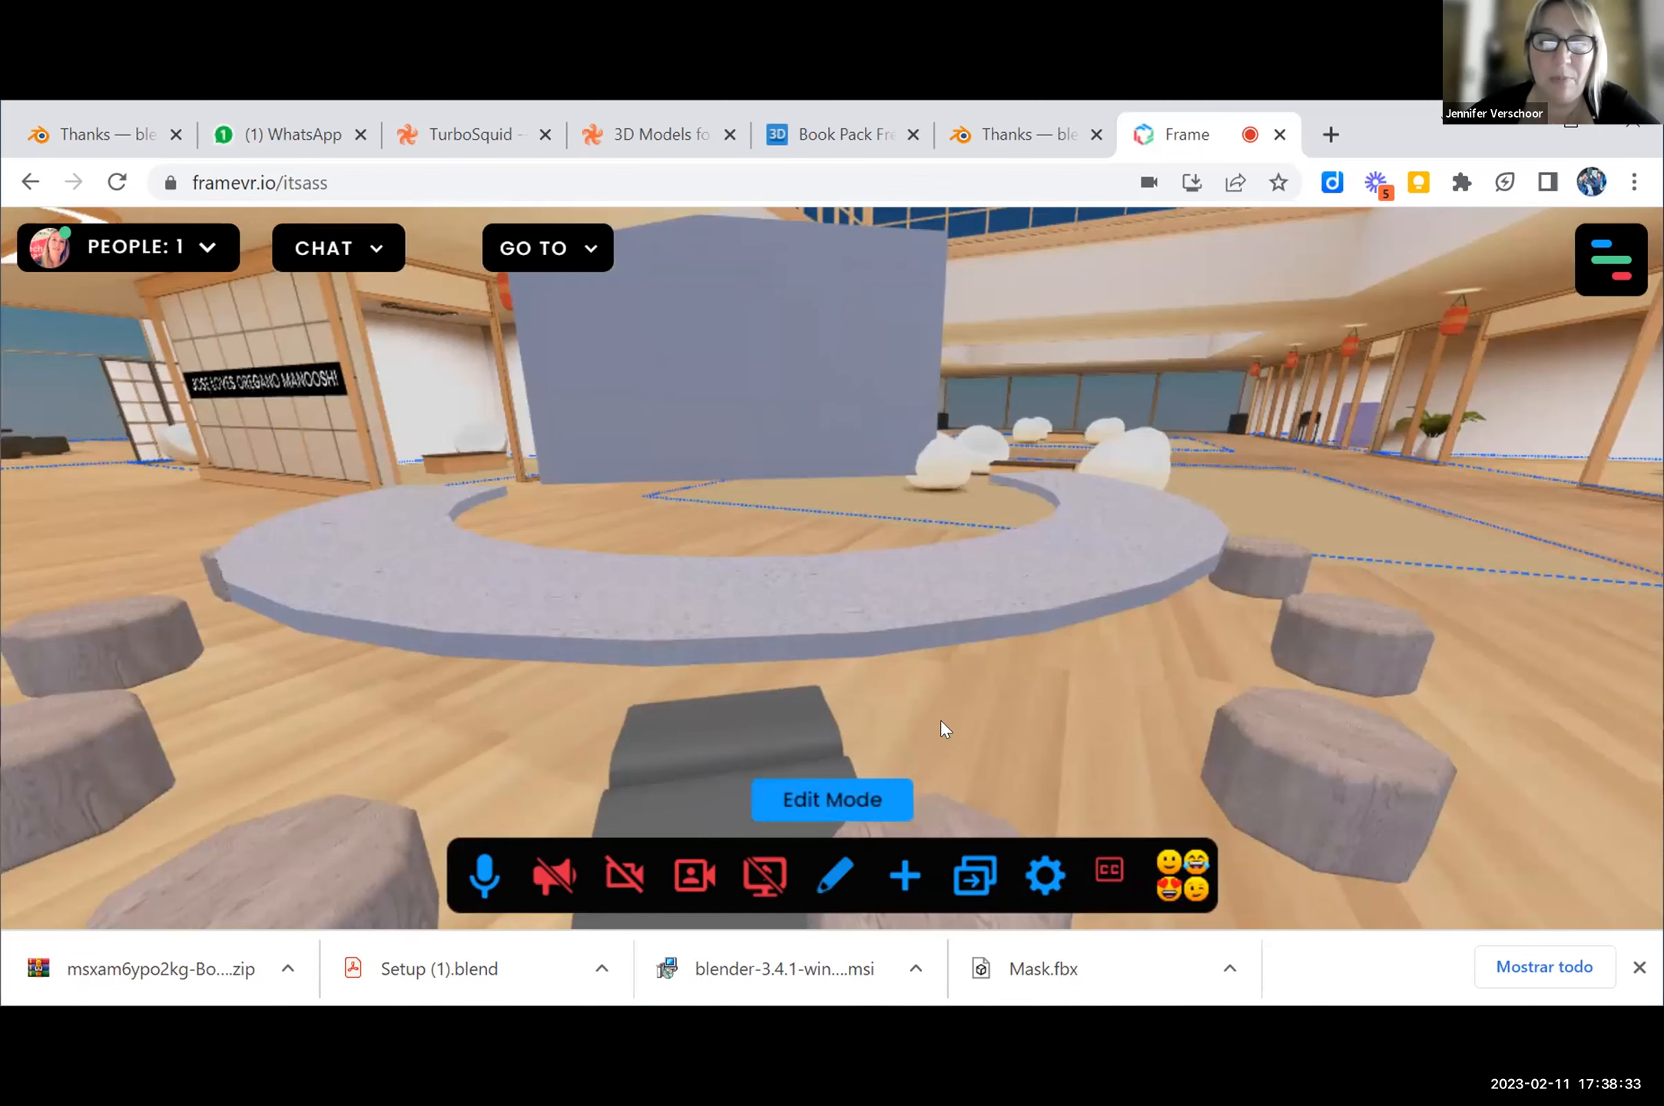
pyautogui.click(1034, 591)
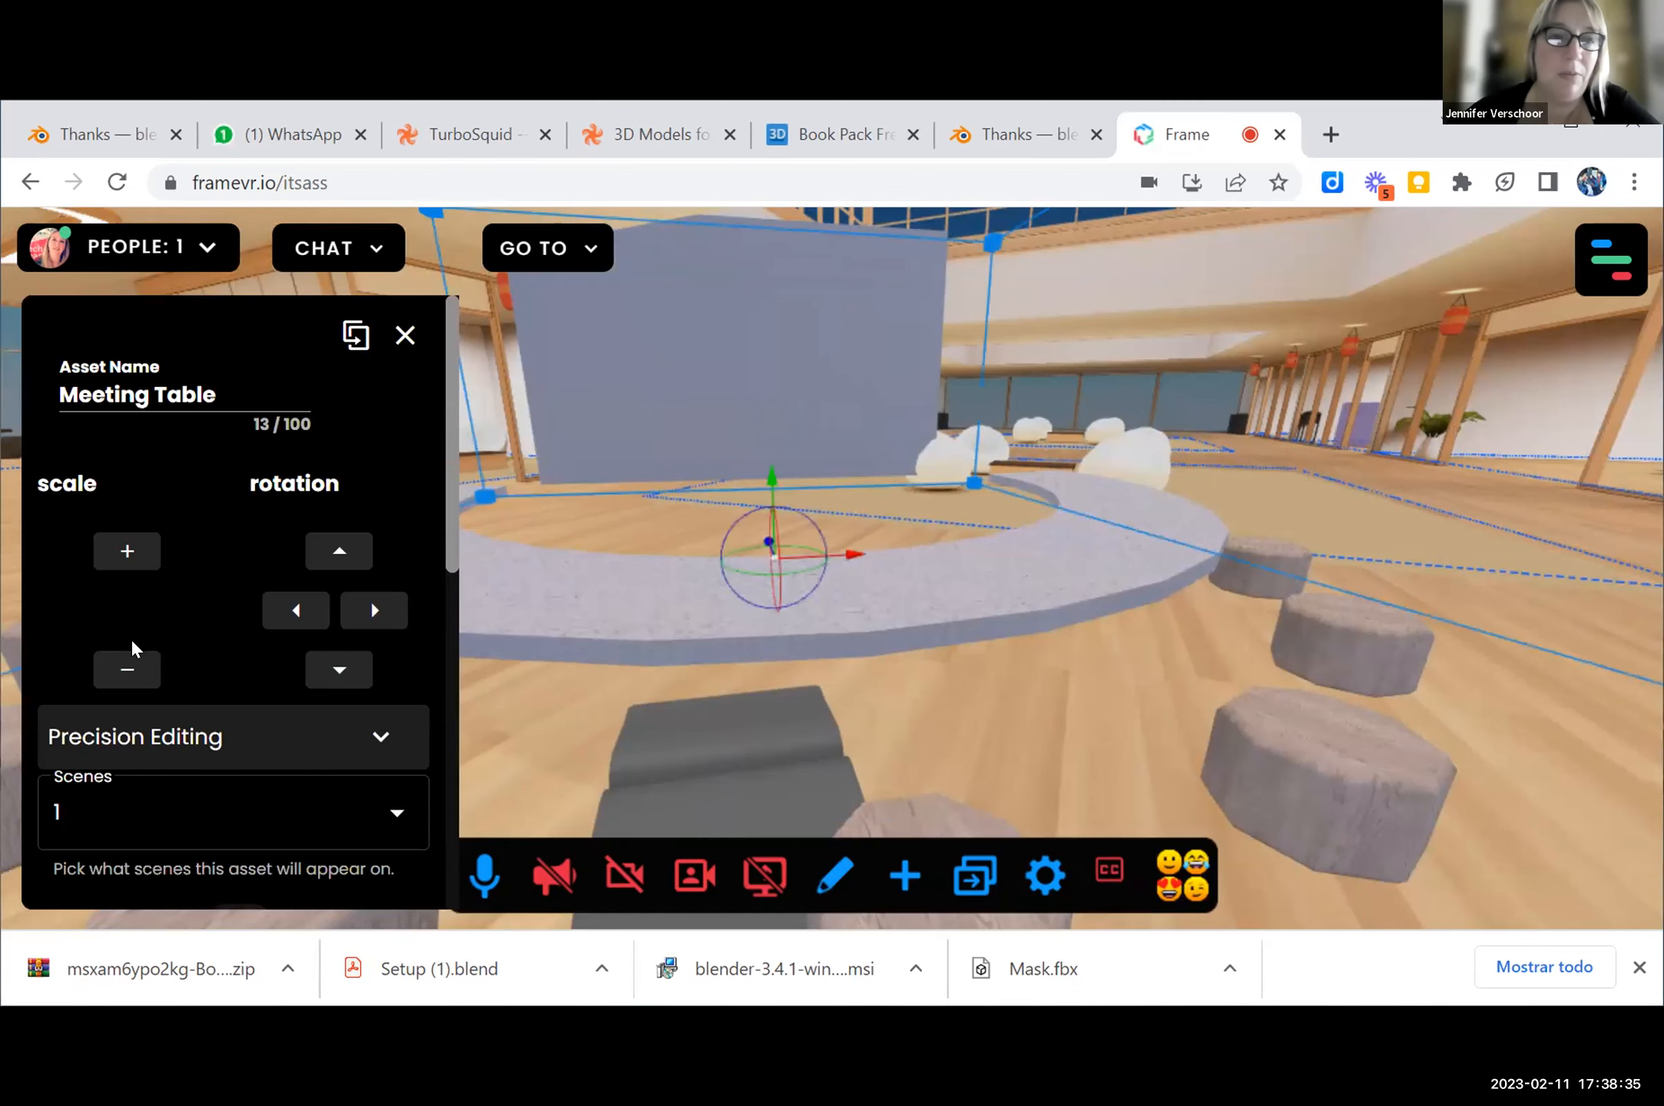
pyautogui.scroll(-3, 183, 626)
pyautogui.scroll(-5, 181, 618)
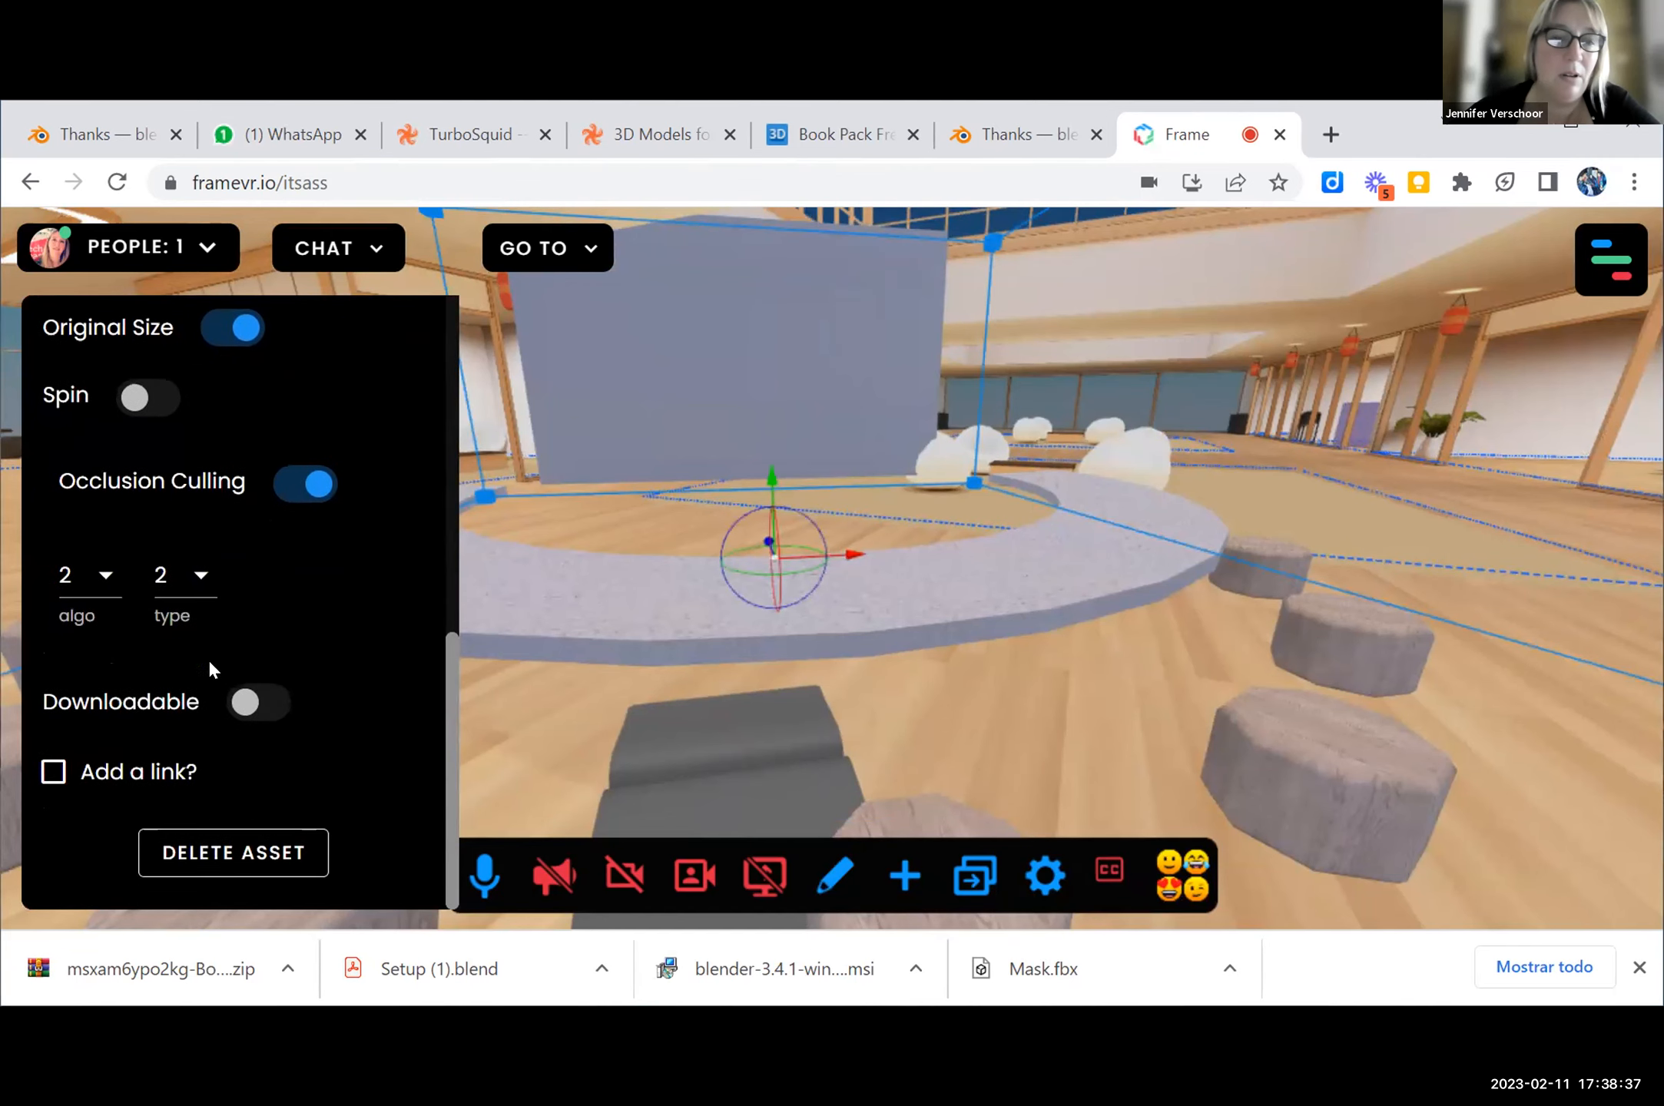
pyautogui.click(254, 852)
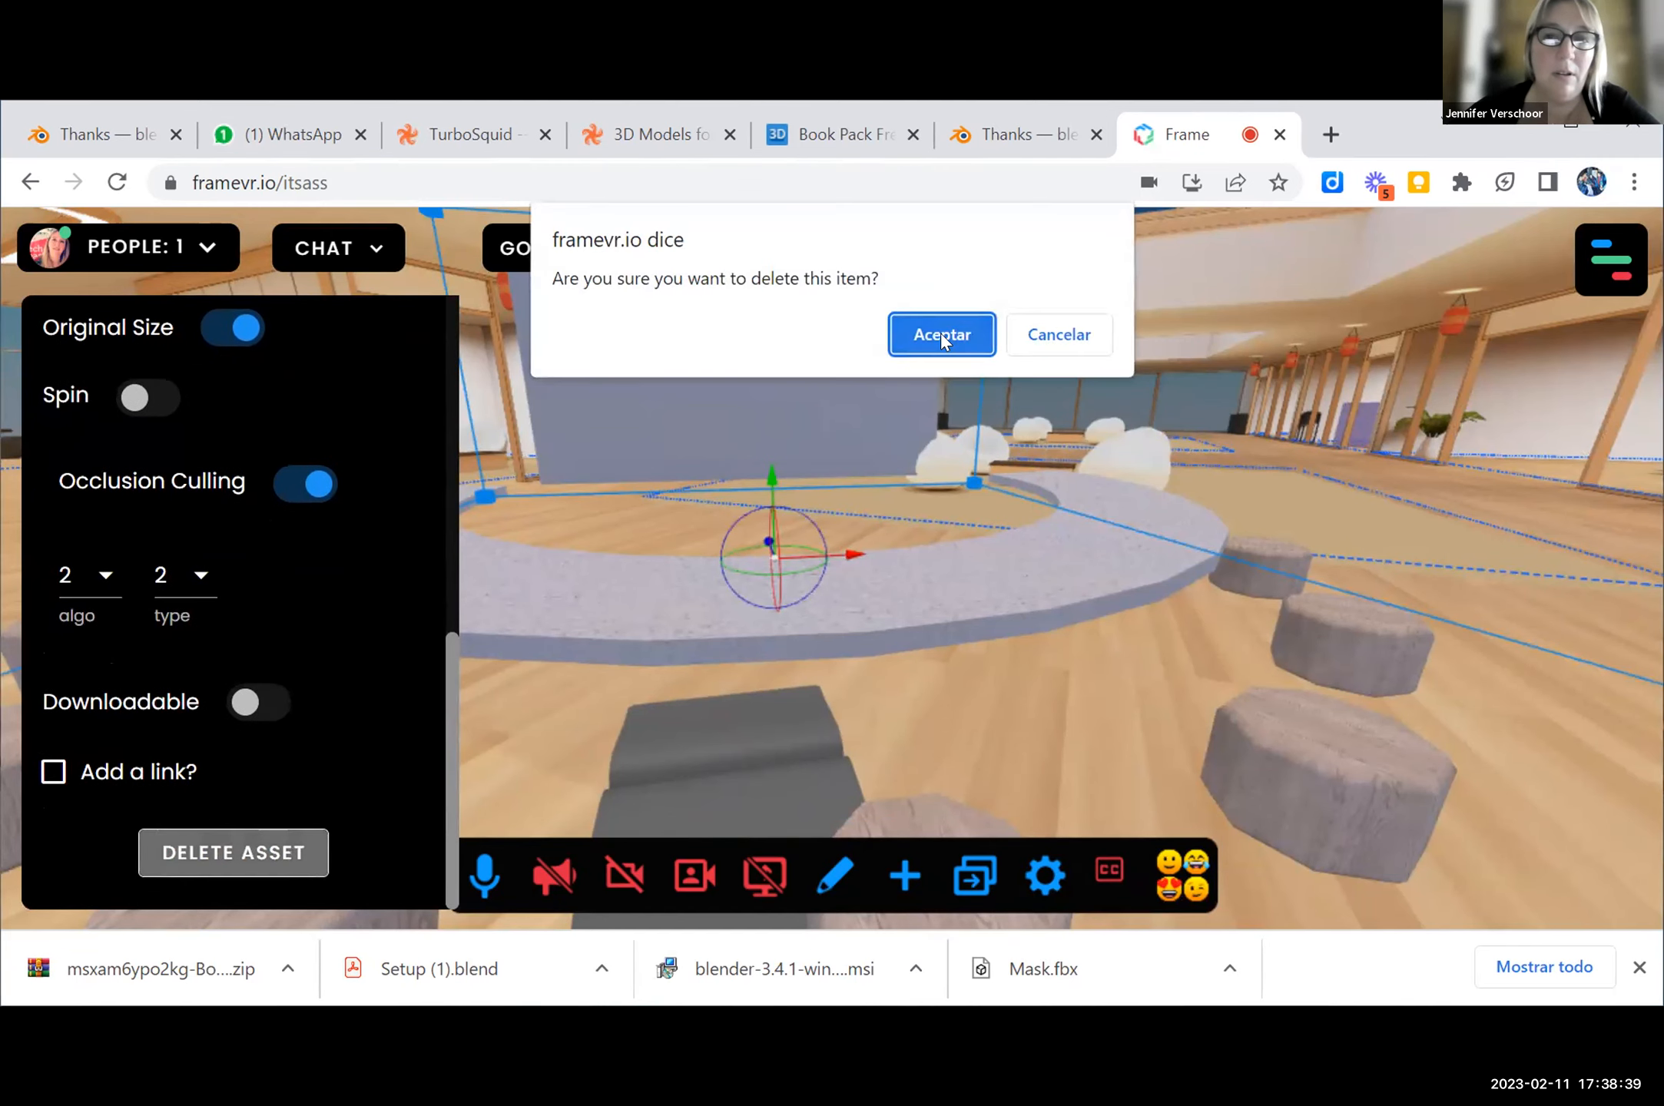
pyautogui.click(941, 335)
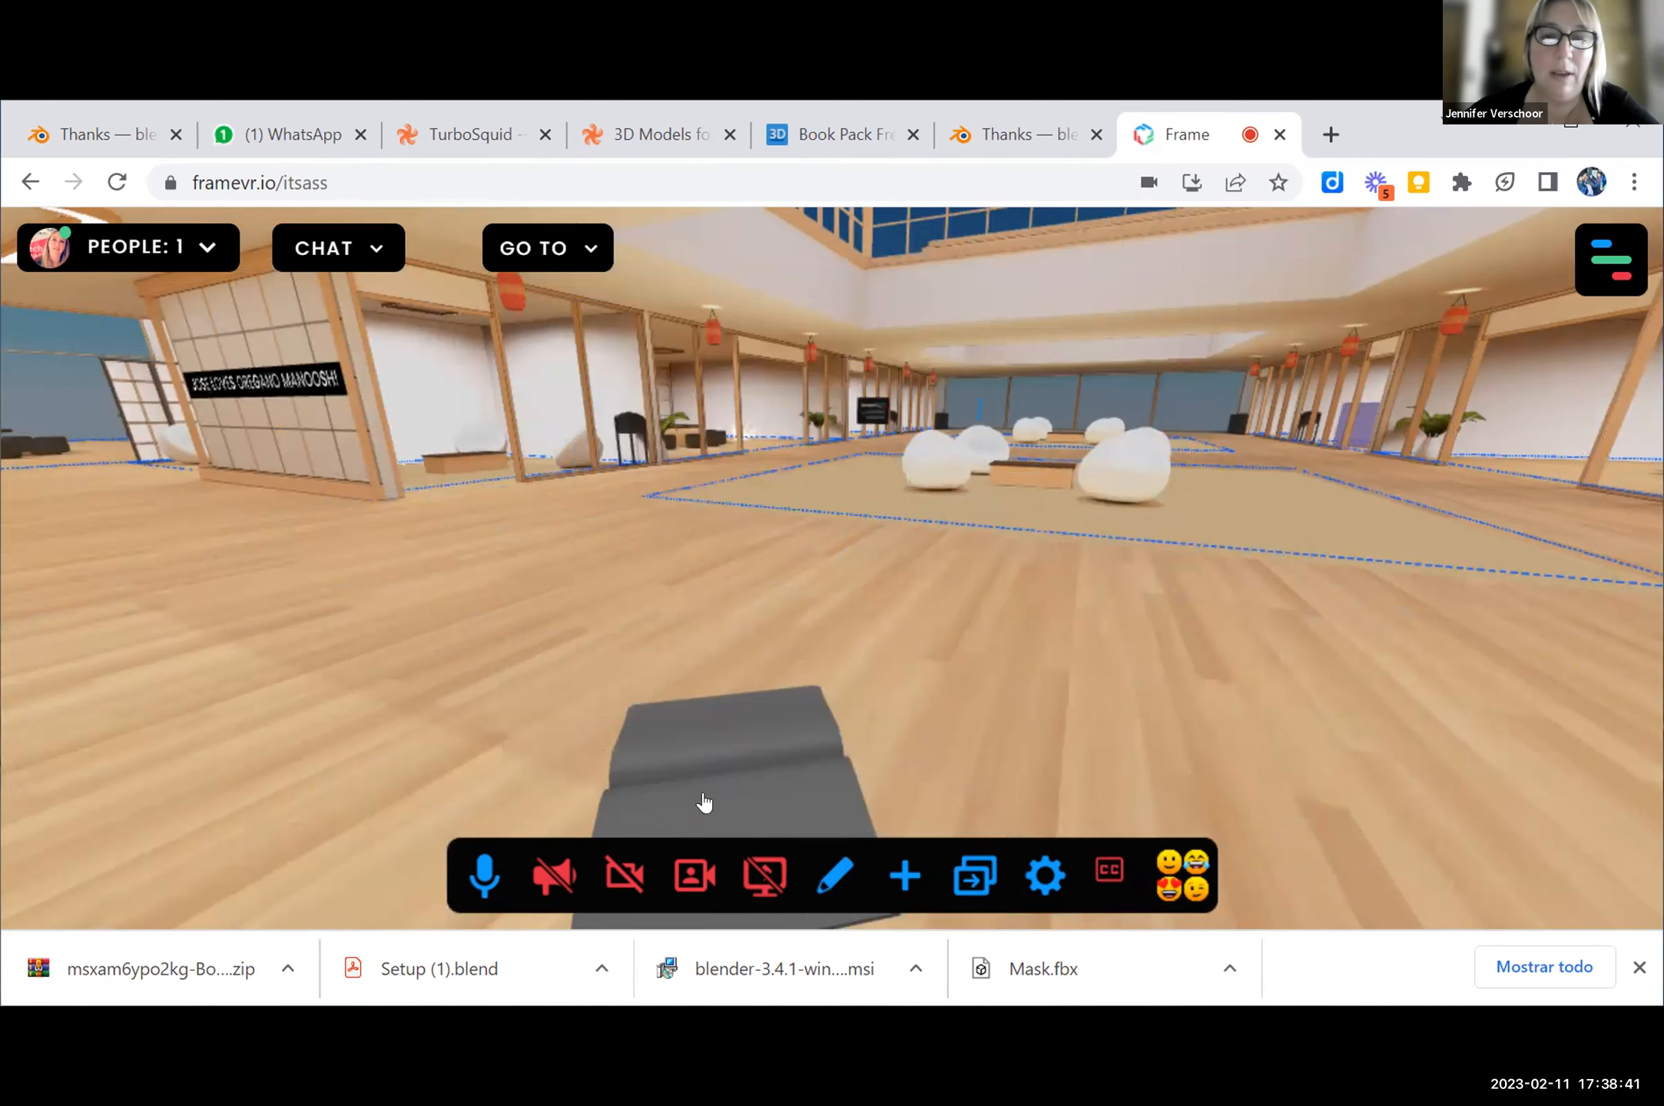
# Step: Select the grey bookframe model and step back to bring it fully into view
pyautogui.click(736, 783)
pyautogui.moveTo(737, 778); pyautogui.dragTo(640, 789)
pyautogui.moveTo(816, 771); pyautogui.dragTo(767, 742)
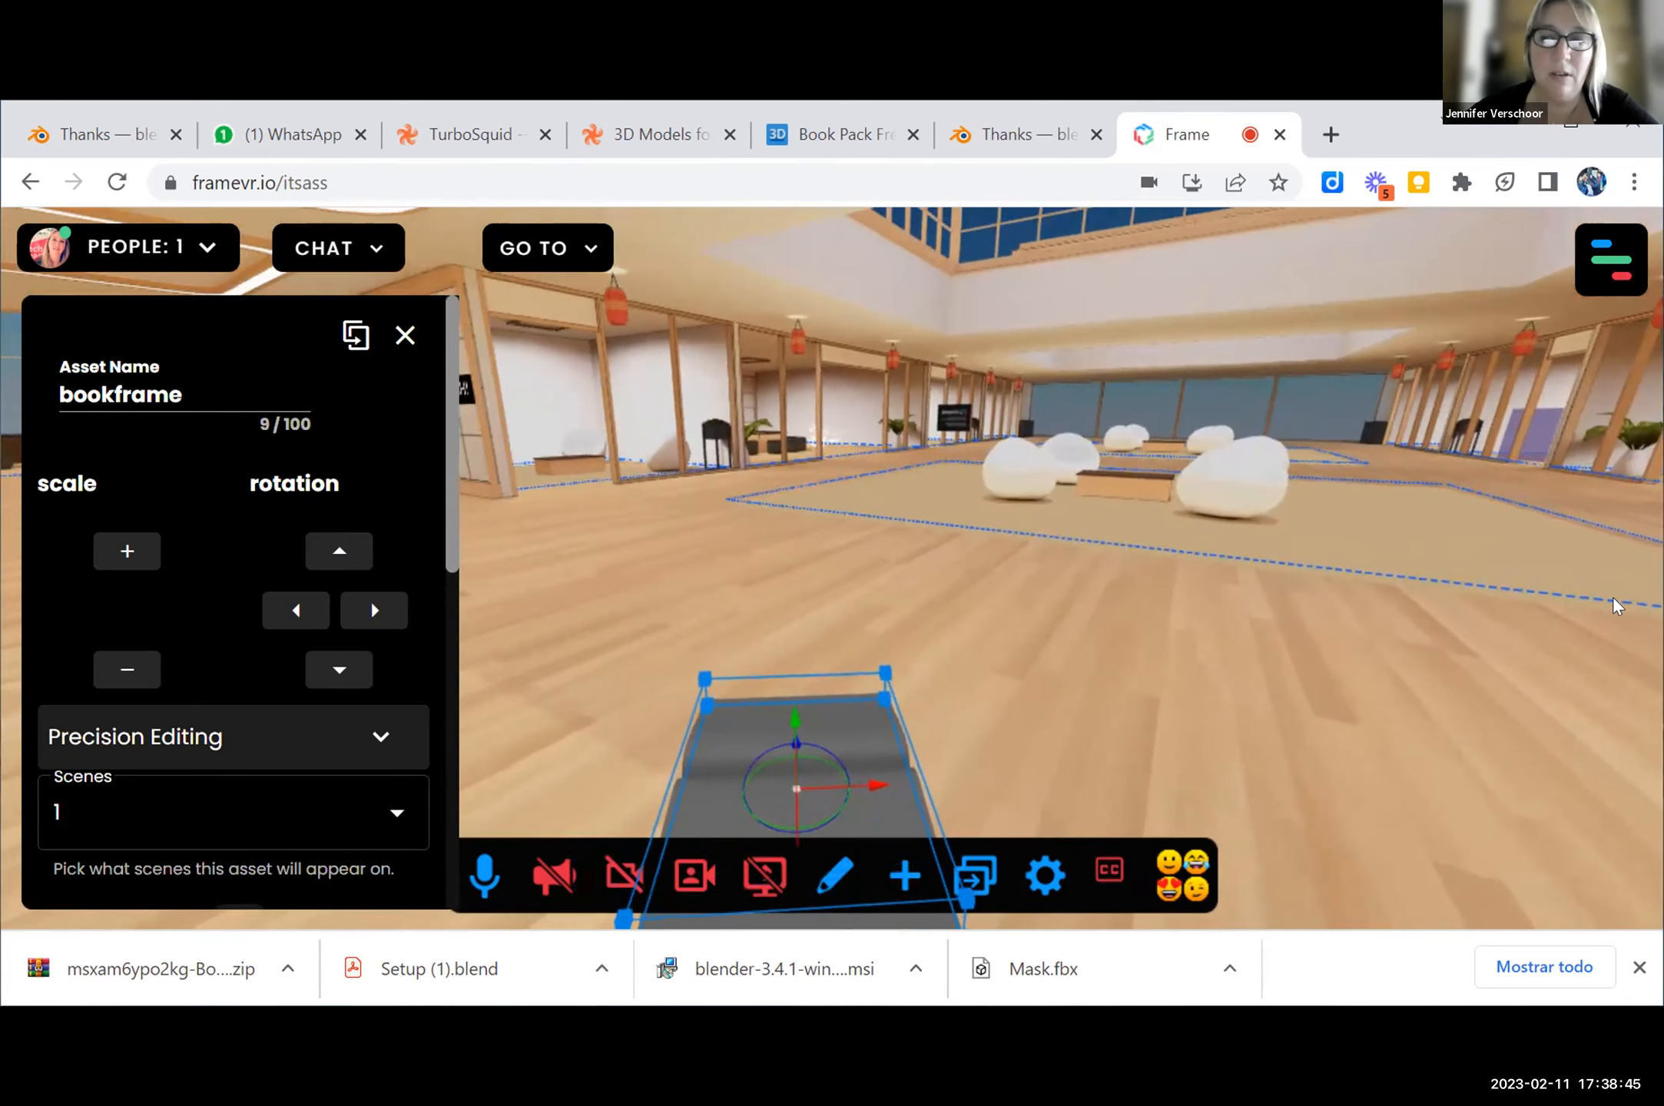
pyautogui.press('Down')
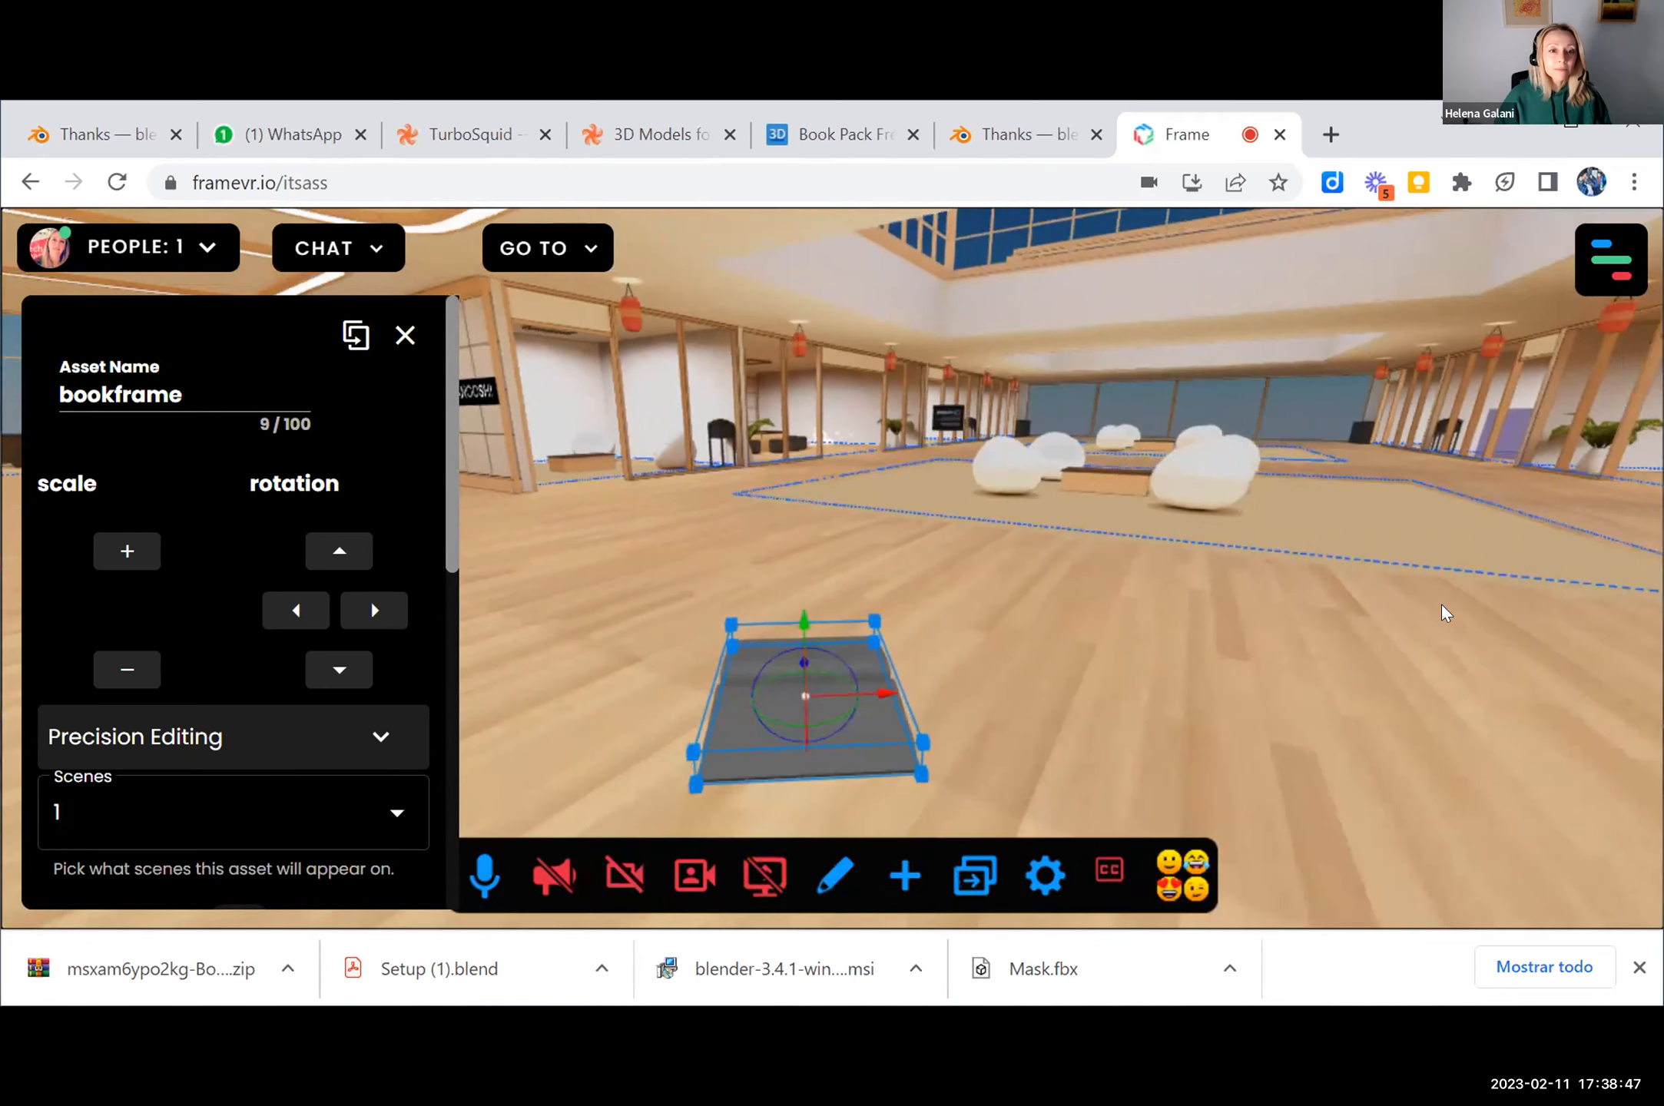
pyautogui.press('Down')
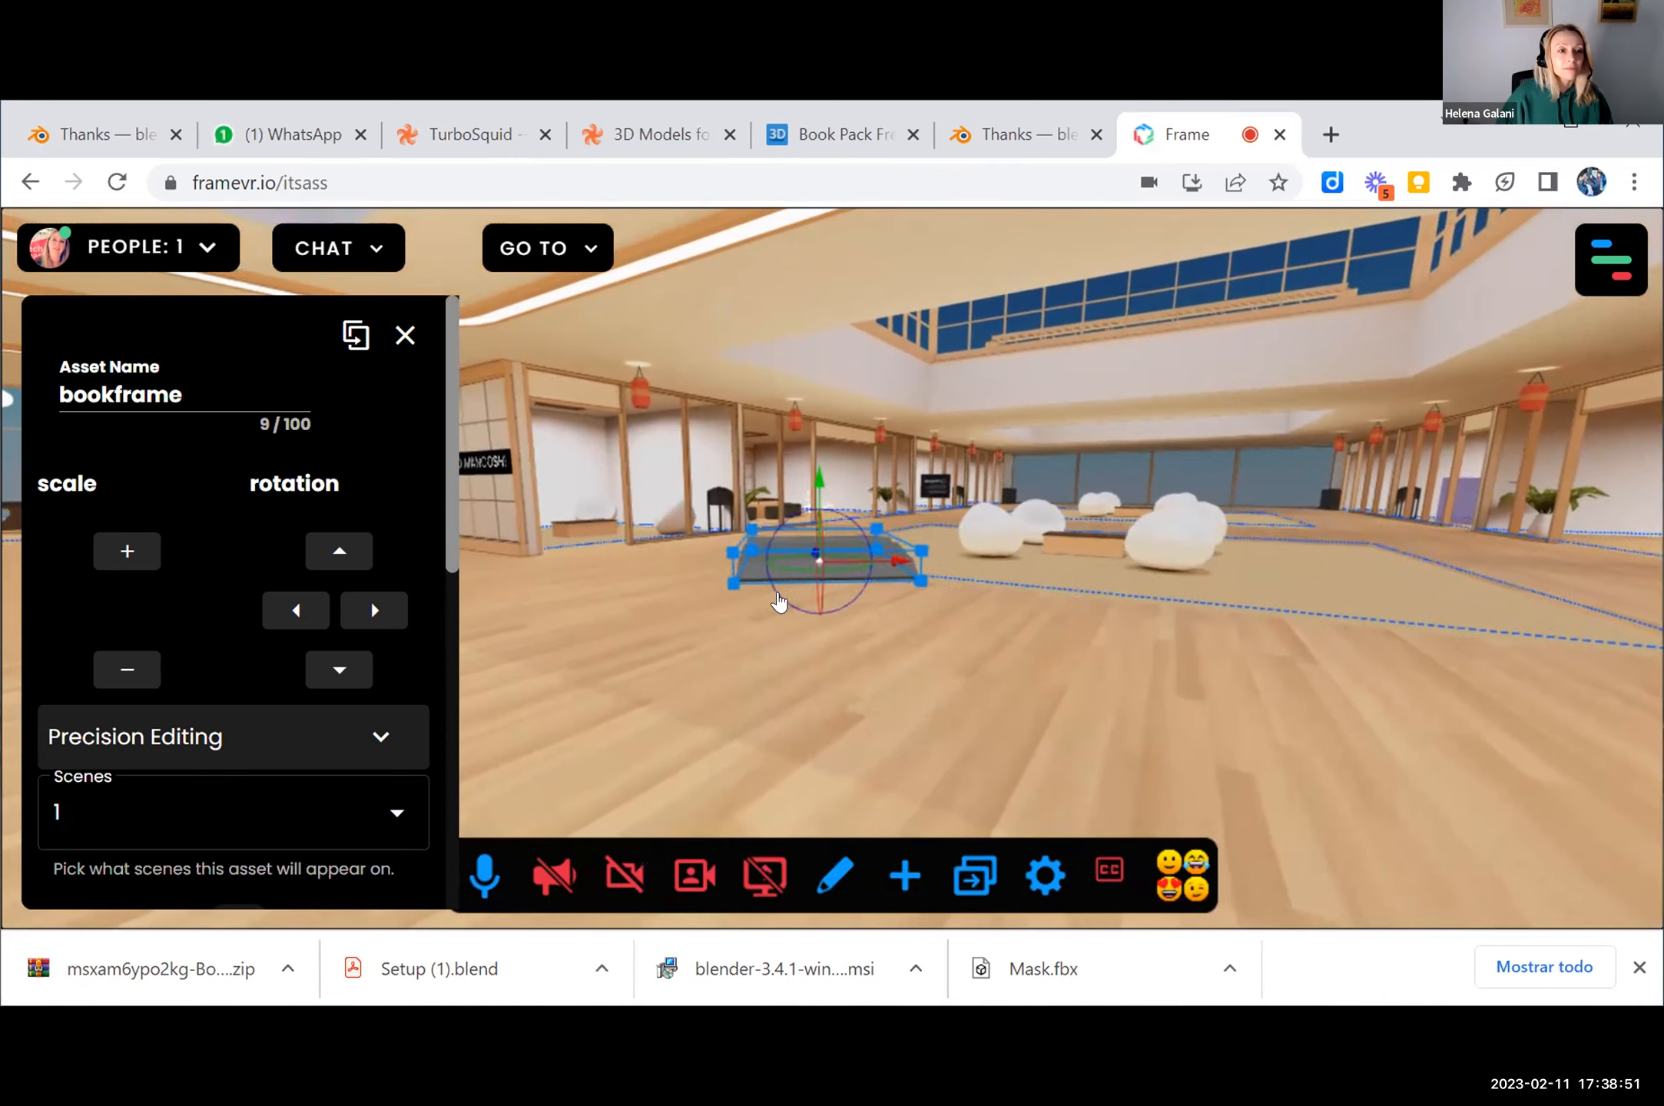
pyautogui.press('Up')
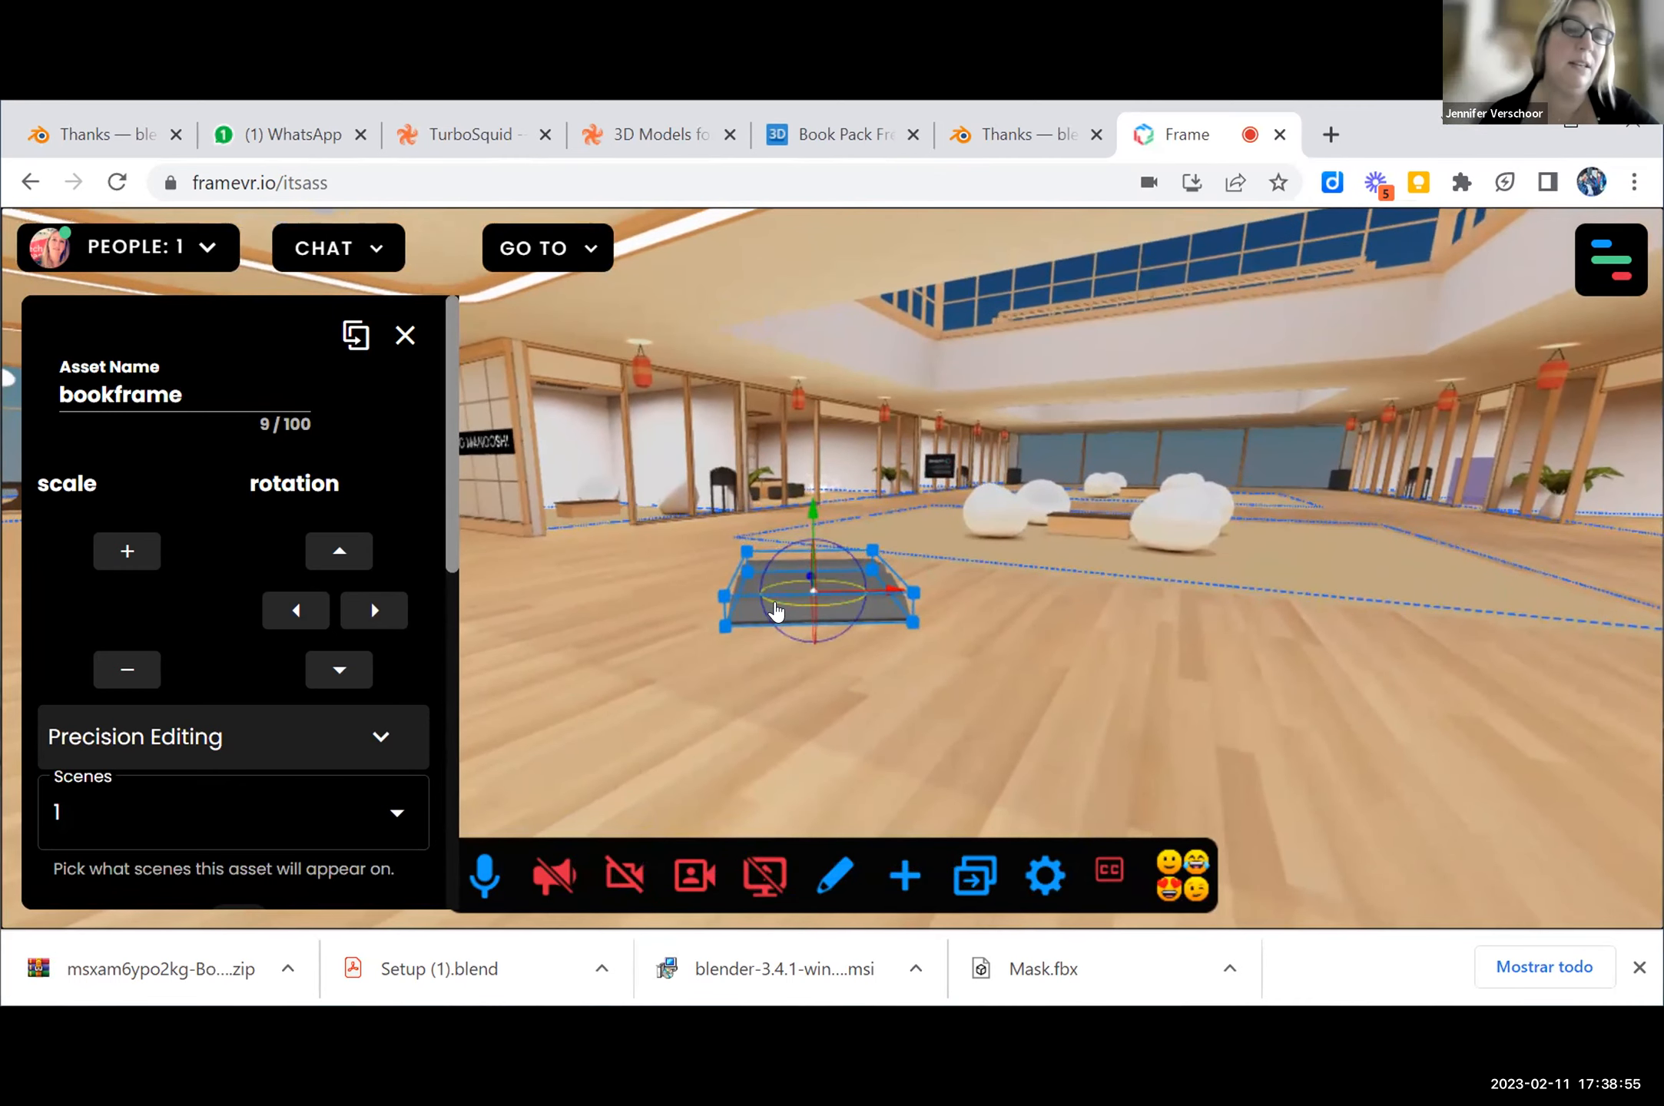
pyautogui.scroll(-7, 265, 580)
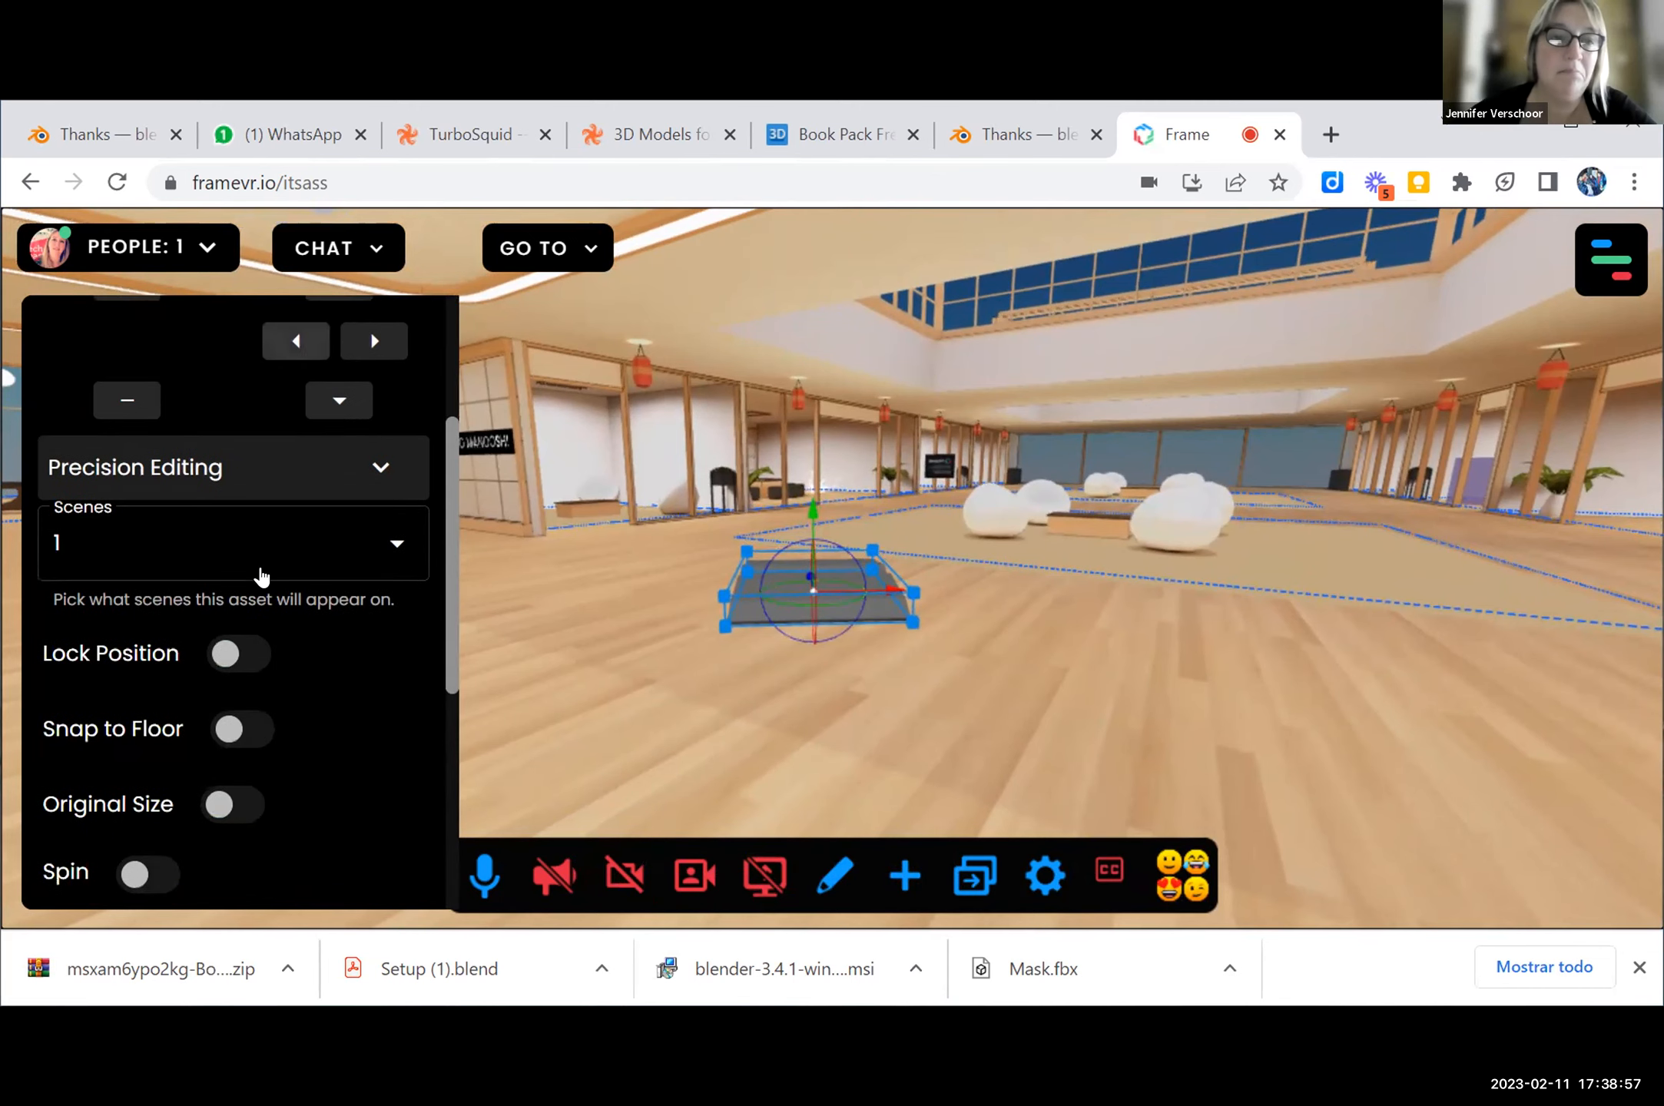
pyautogui.scroll(-3, 264, 588)
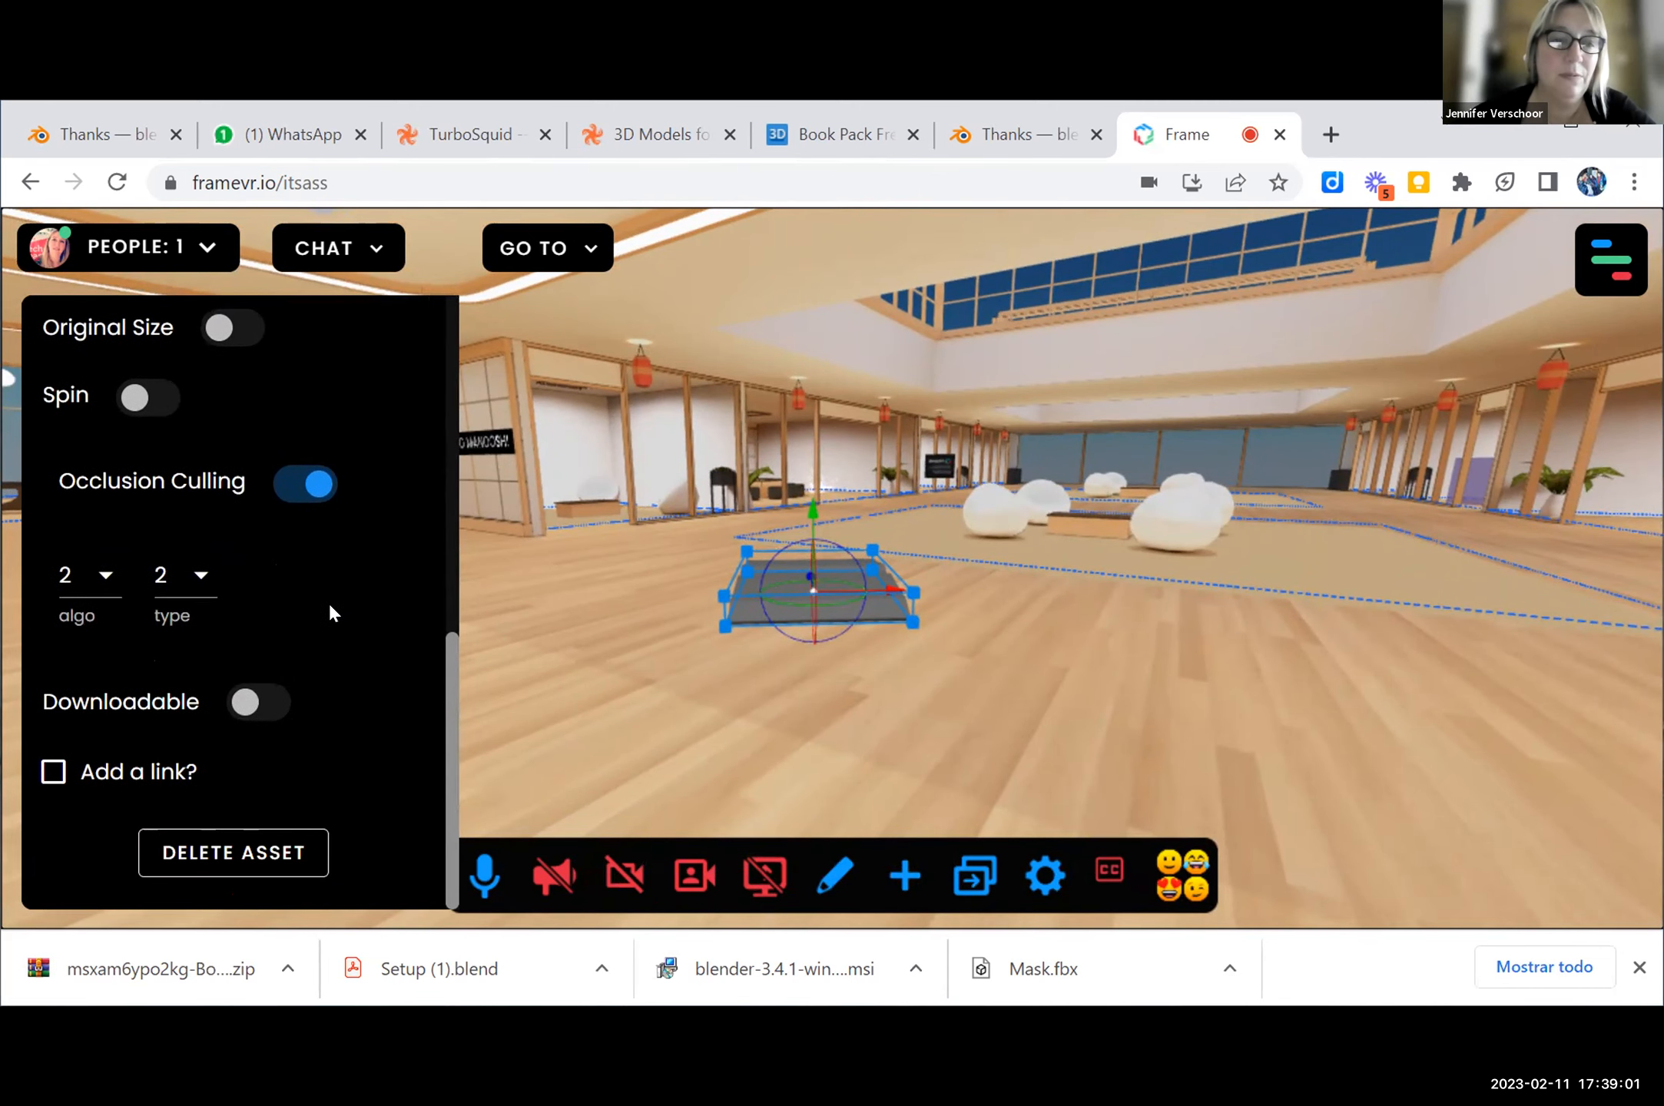
pyautogui.scroll(10, 361, 611)
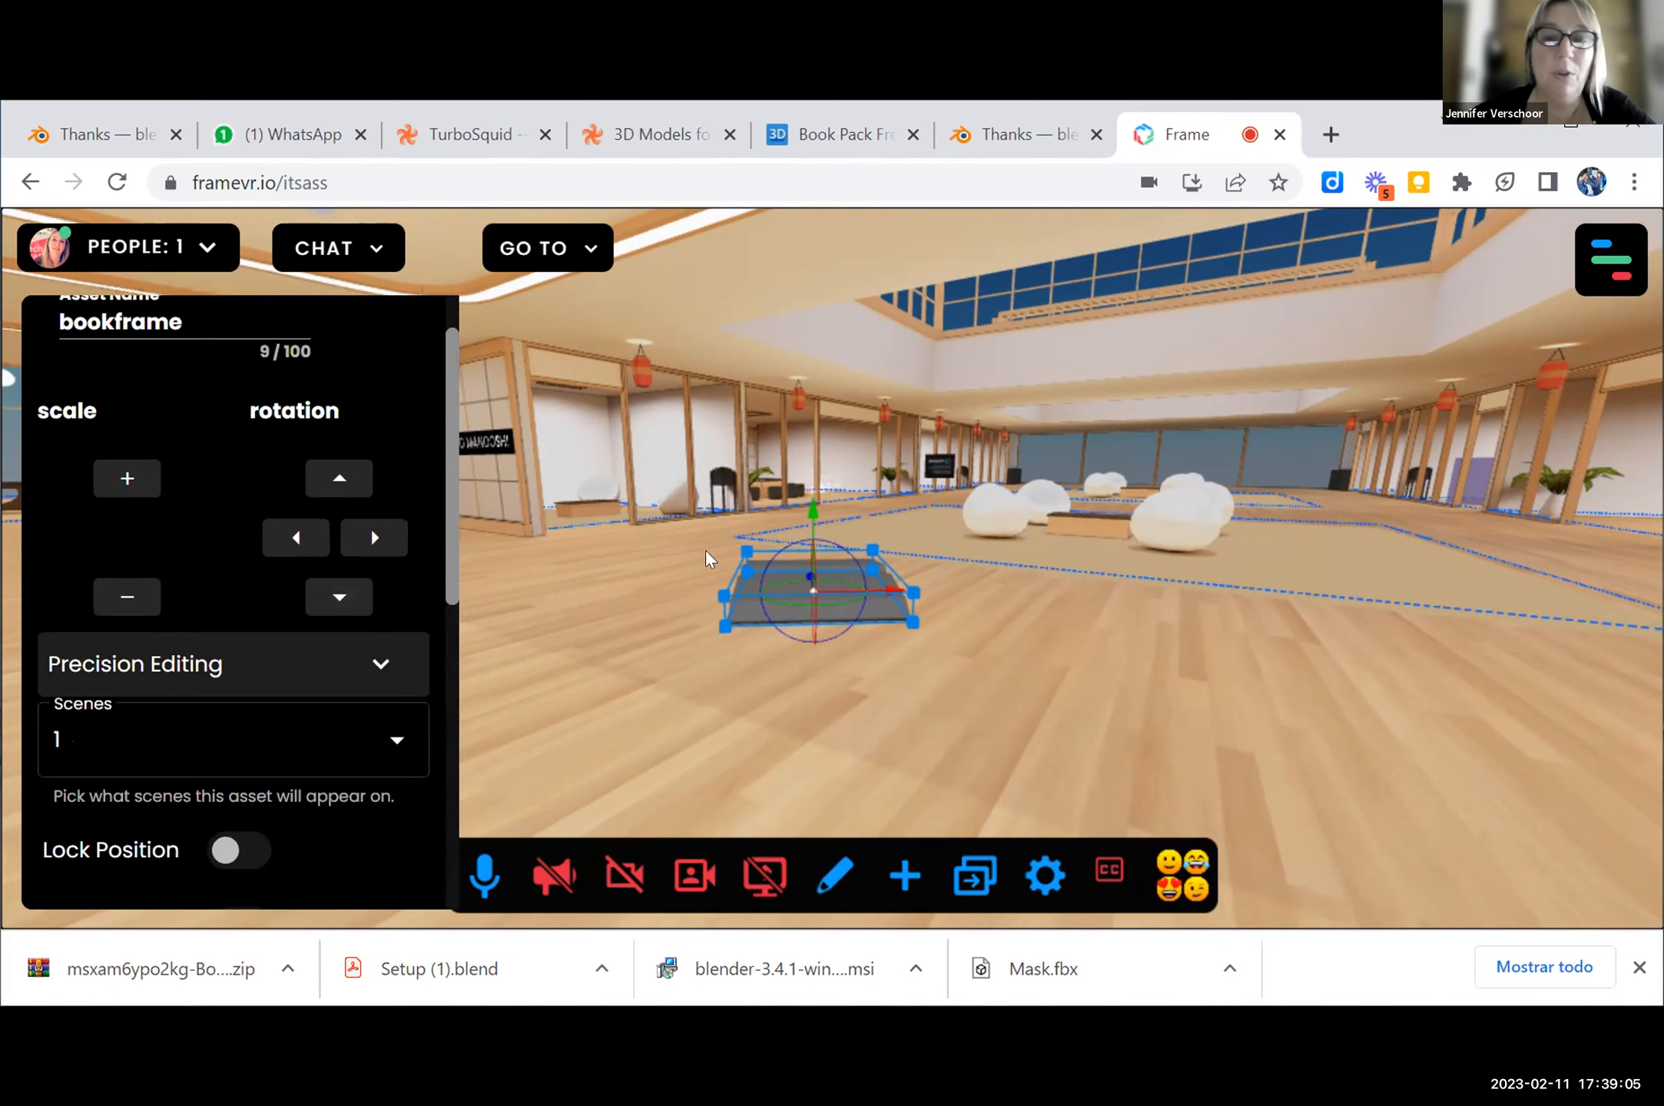
# Step: Rotate the book about its vertical axis and drag a corner handle to enlarge it
pyautogui.moveTo(764, 601); pyautogui.dragTo(822, 624)
pyautogui.click(869, 624)
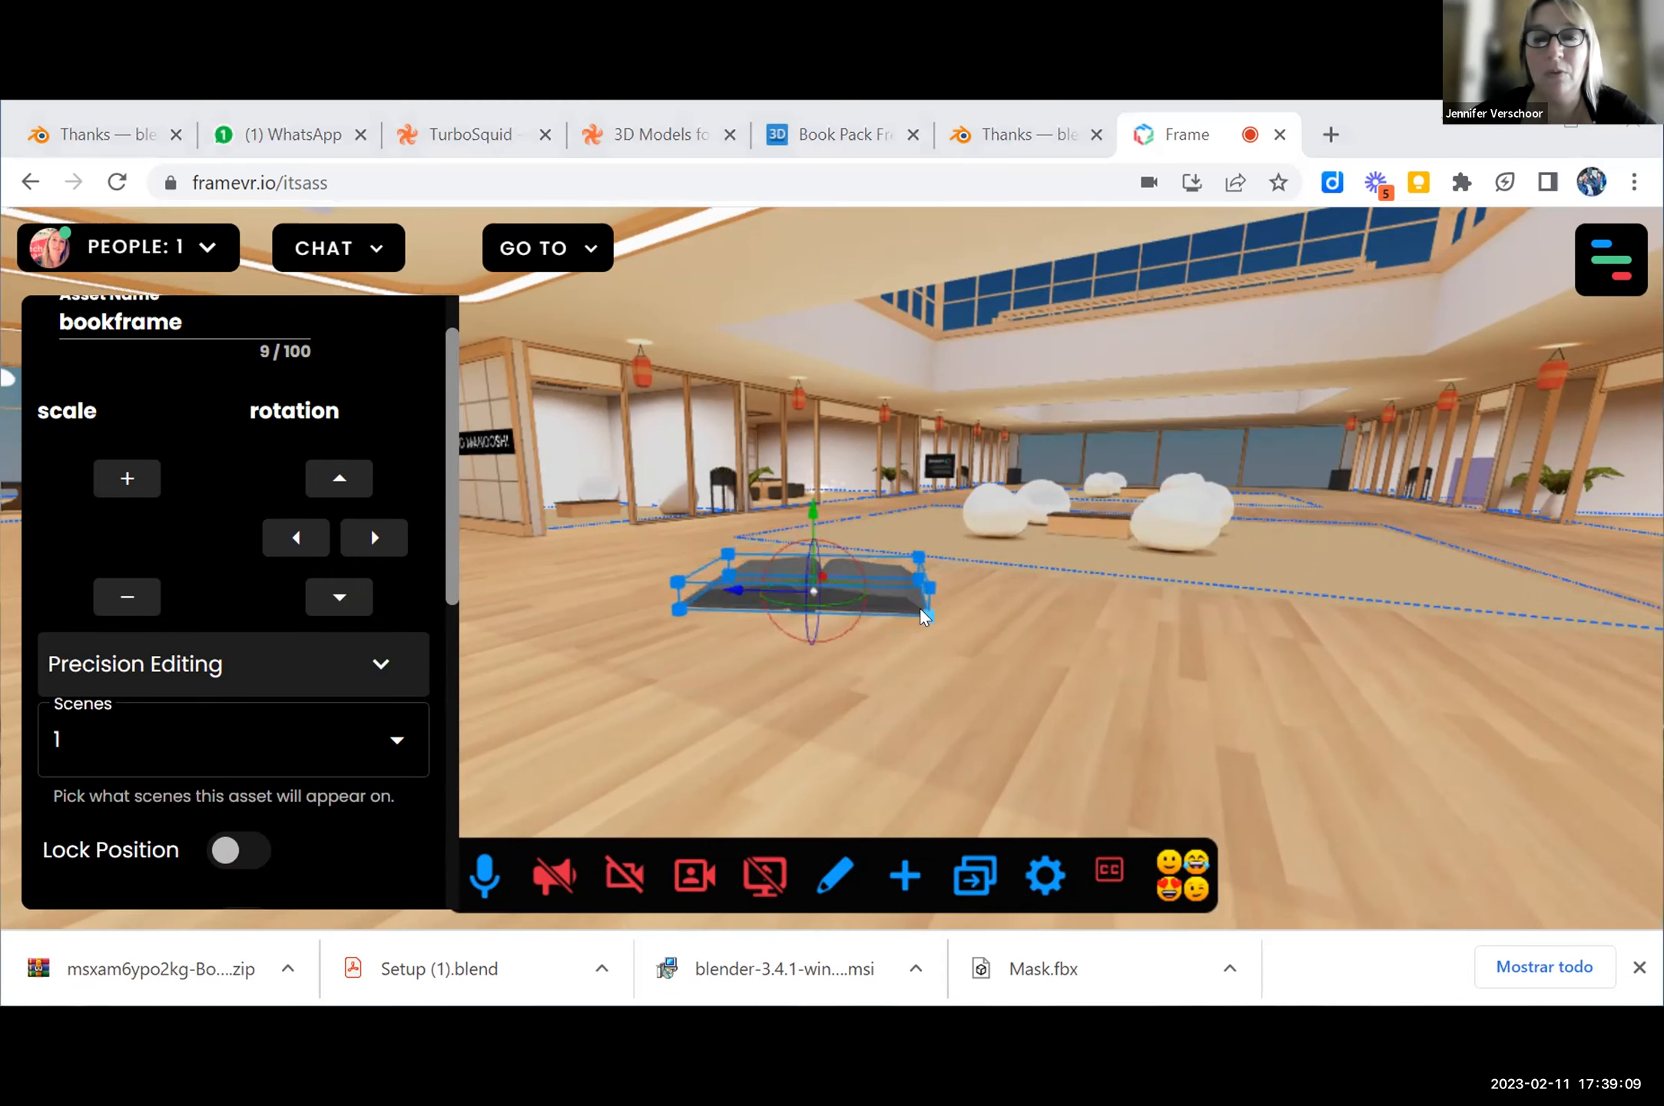
pyautogui.moveTo(930, 619); pyautogui.dragTo(953, 660)
pyautogui.moveTo(808, 639)
pyautogui.mouseDown()
pyautogui.moveTo(822, 666)
pyautogui.moveTo(814, 628)
pyautogui.mouseUp()
pyautogui.scroll(-4, 223, 726)
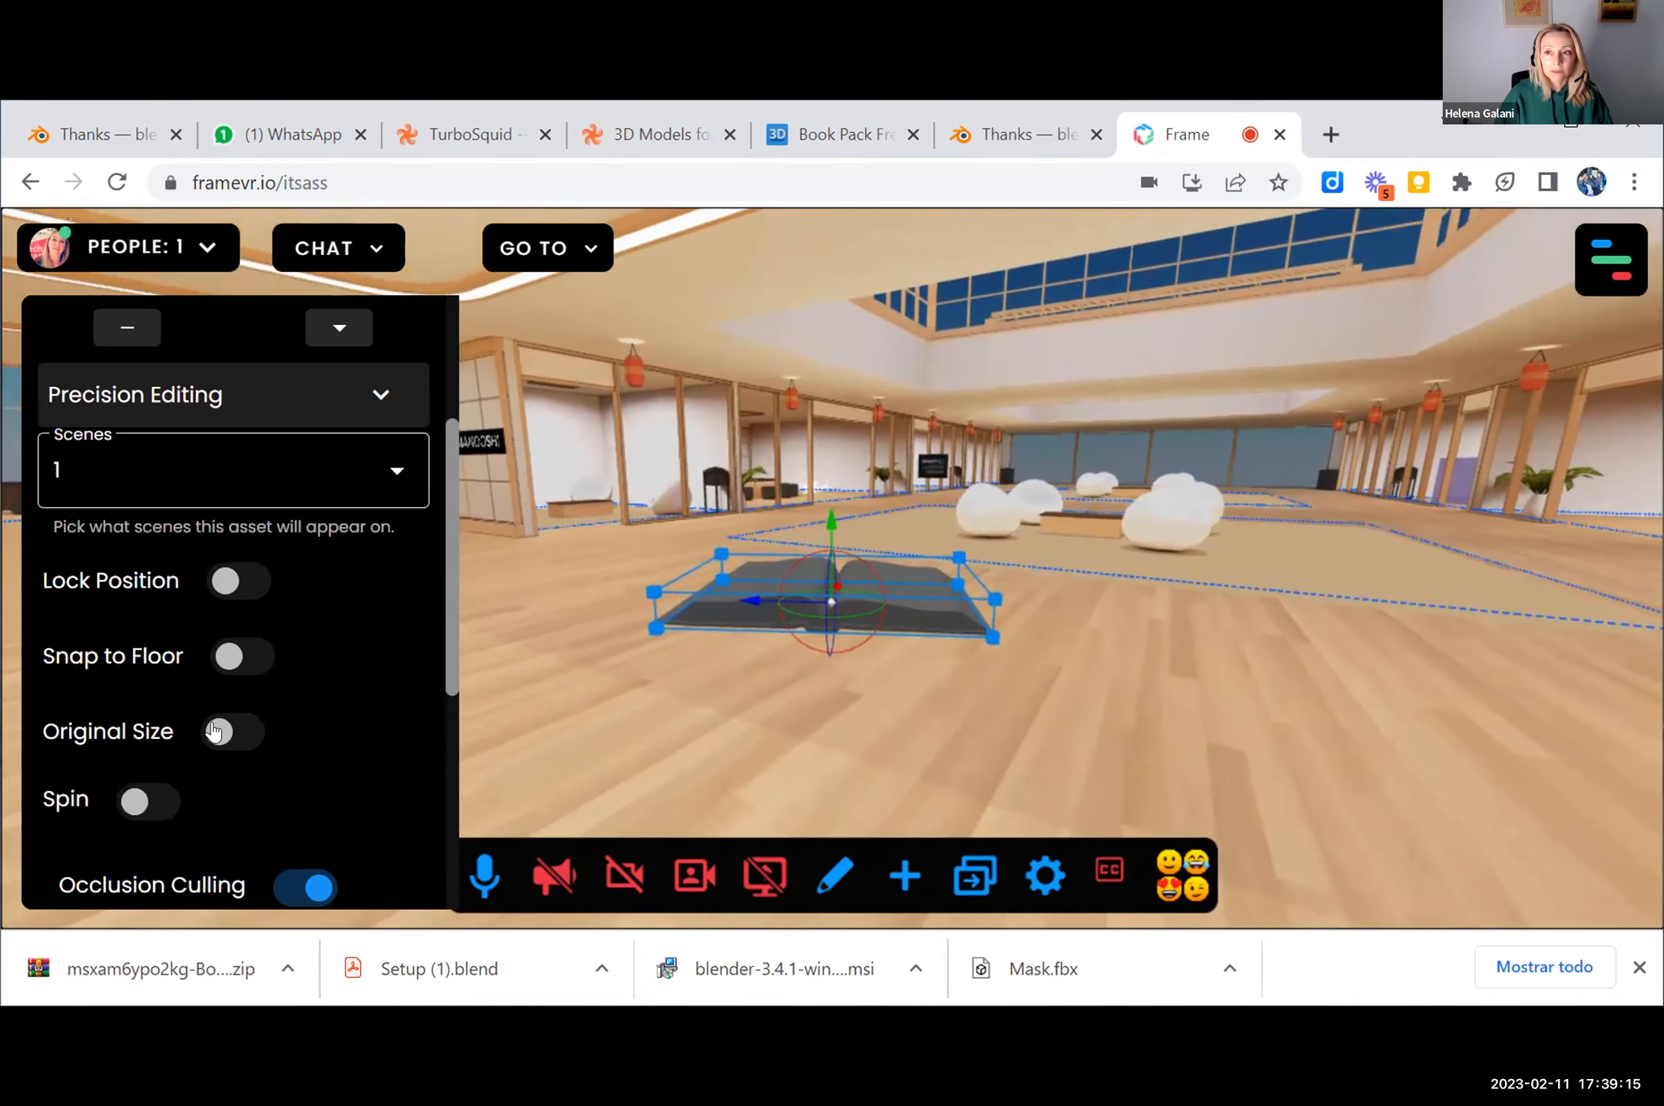
pyautogui.scroll(-5, 219, 726)
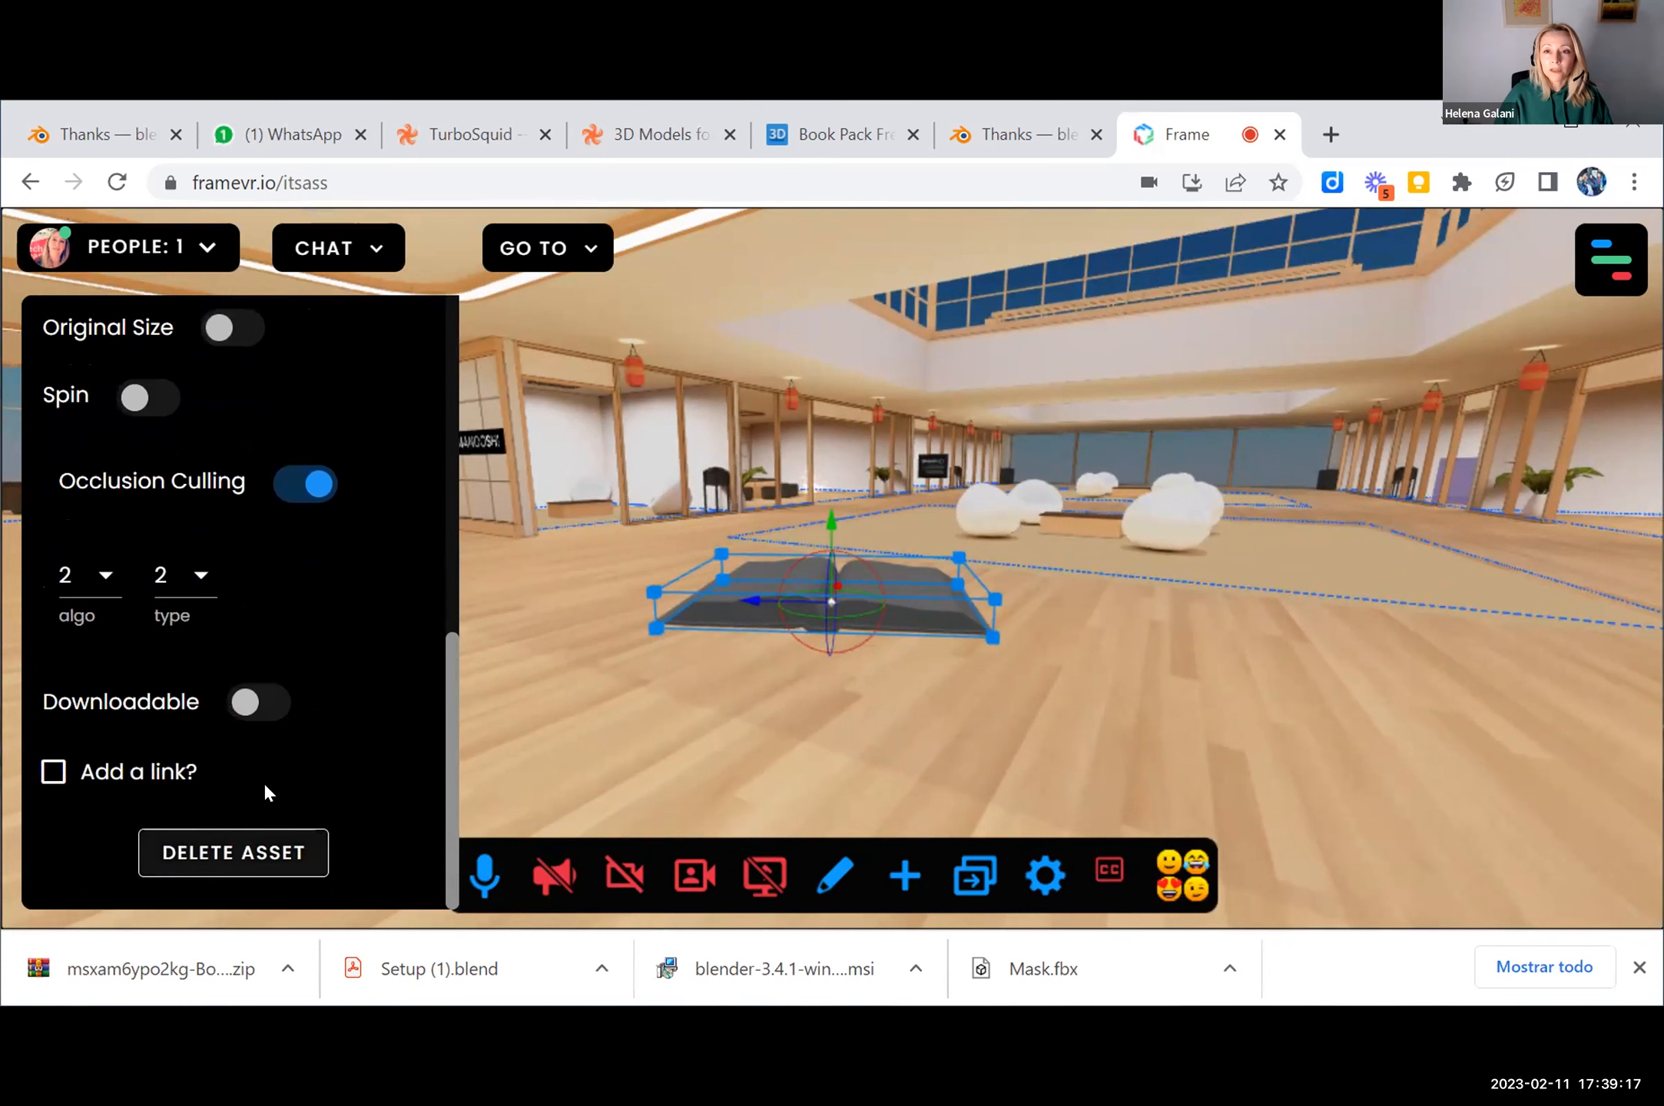
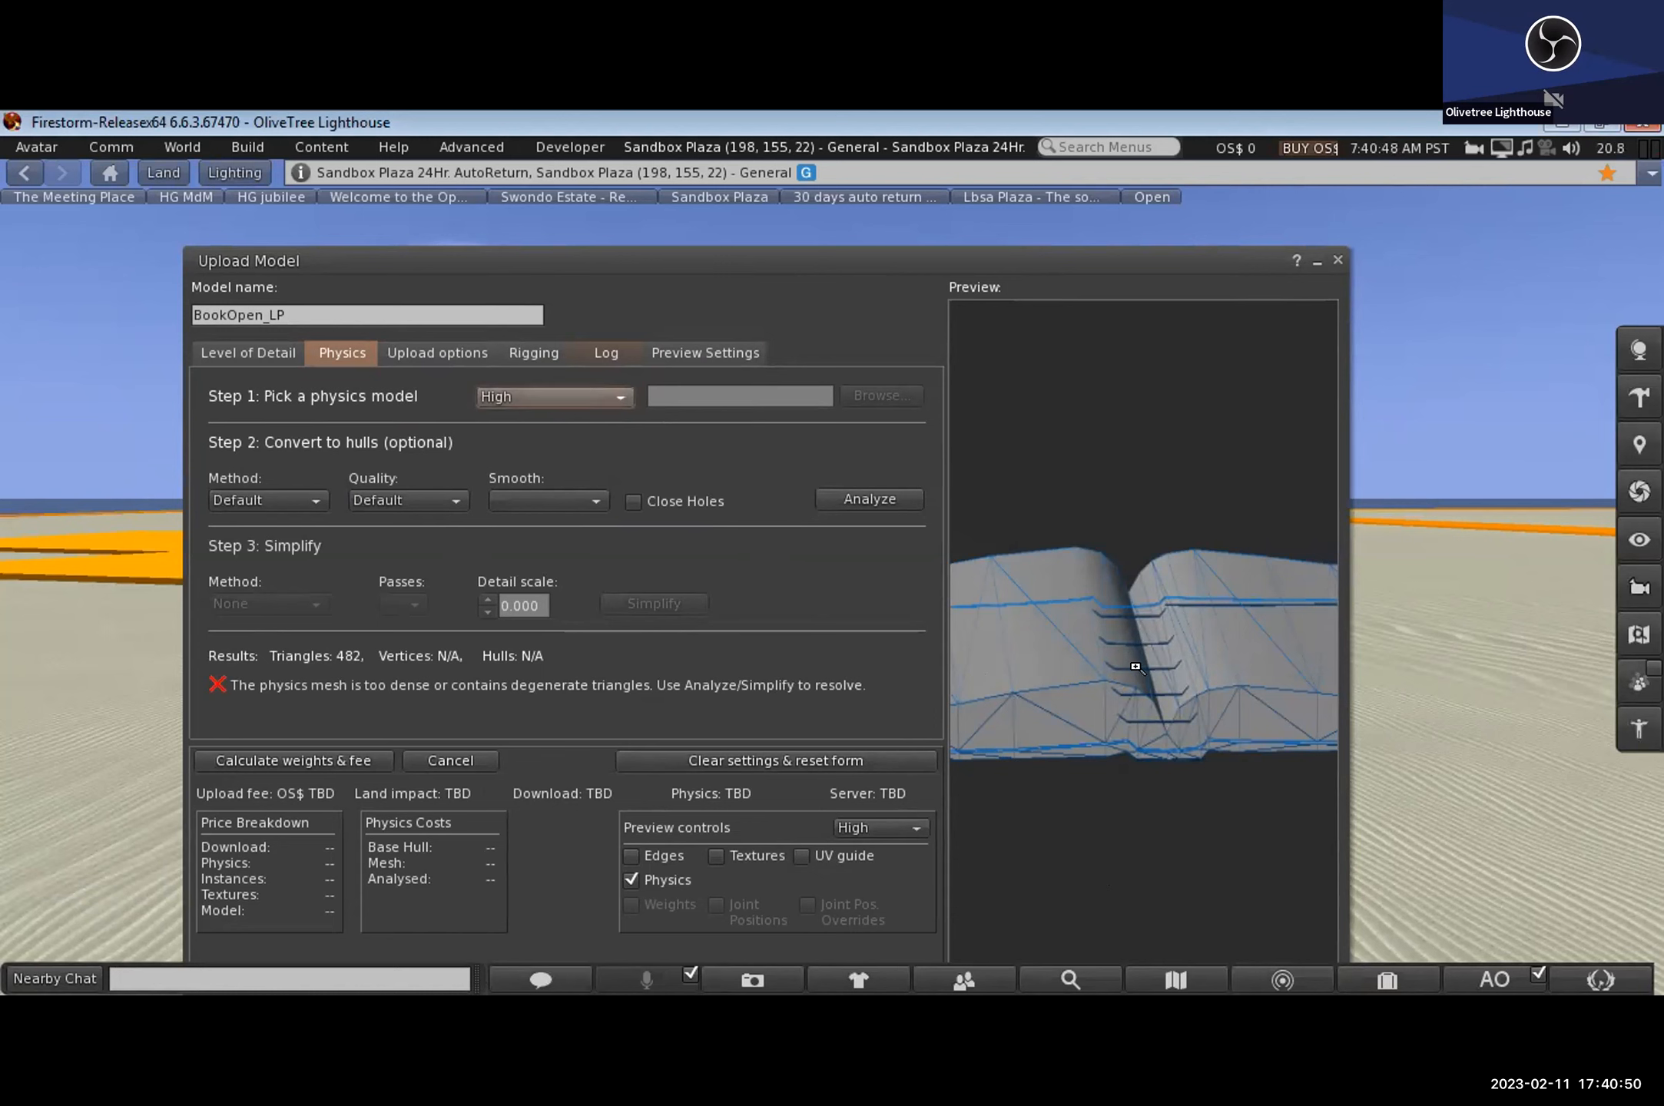
# Step: Orbit and zoom the Preview pane to inspect the book's physics mesh, including an oblique top view
pyautogui.moveTo(1145, 653); pyautogui.dragTo(1099, 676)
pyautogui.scroll(5, 1144, 645)
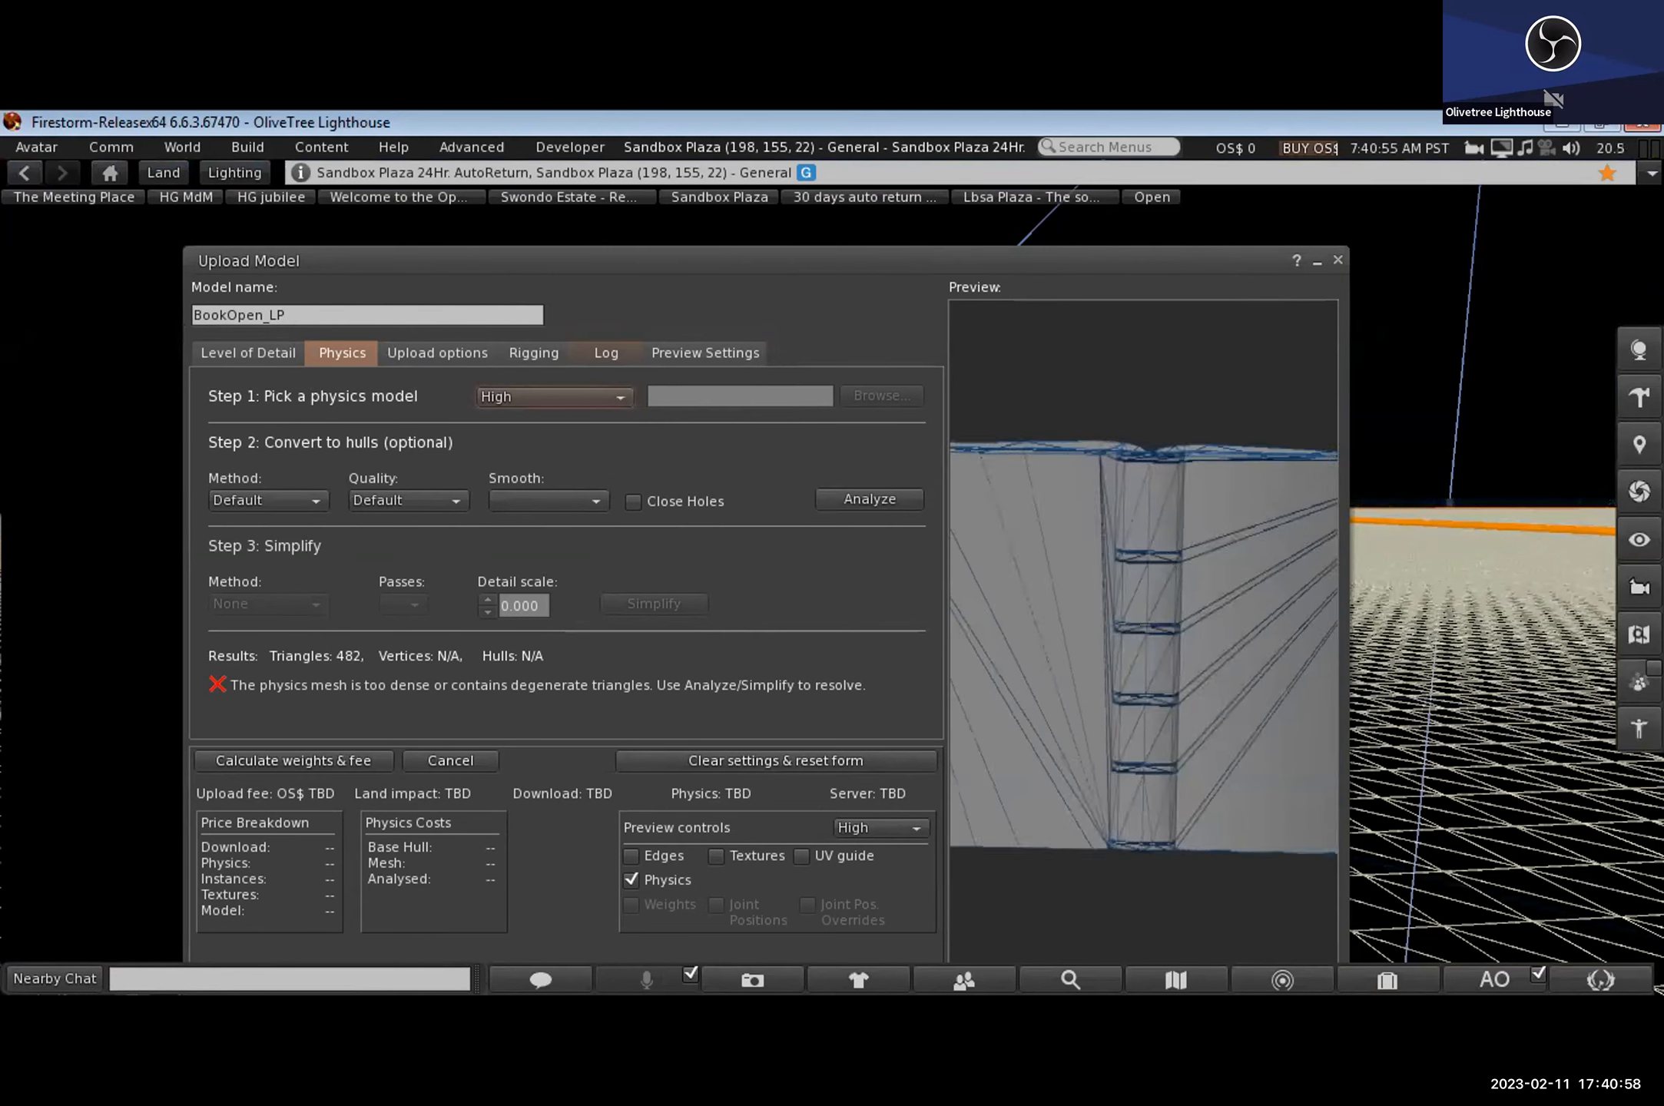
pyautogui.scroll(-5, 1145, 646)
pyautogui.moveTo(1144, 646); pyautogui.dragTo(1144, 584)
pyautogui.scroll(3, 1144, 645)
pyautogui.scroll(2, 1144, 646)
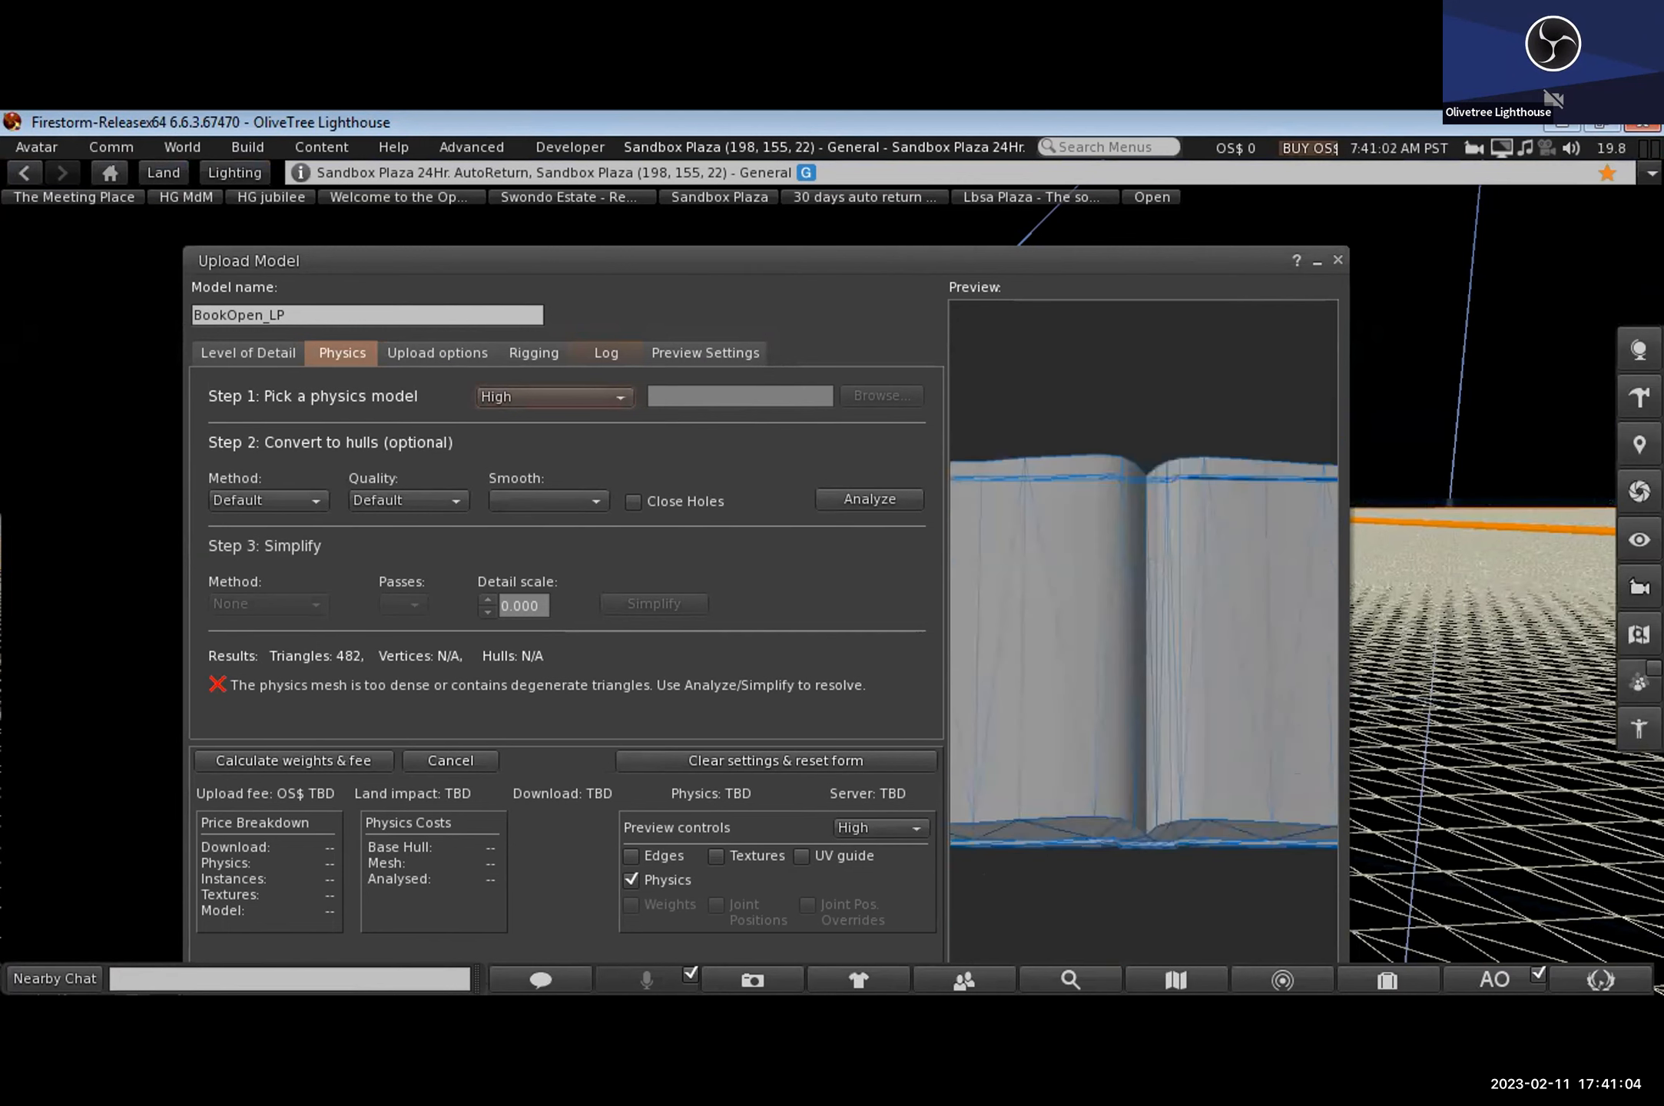
pyautogui.scroll(-2, 1137, 684)
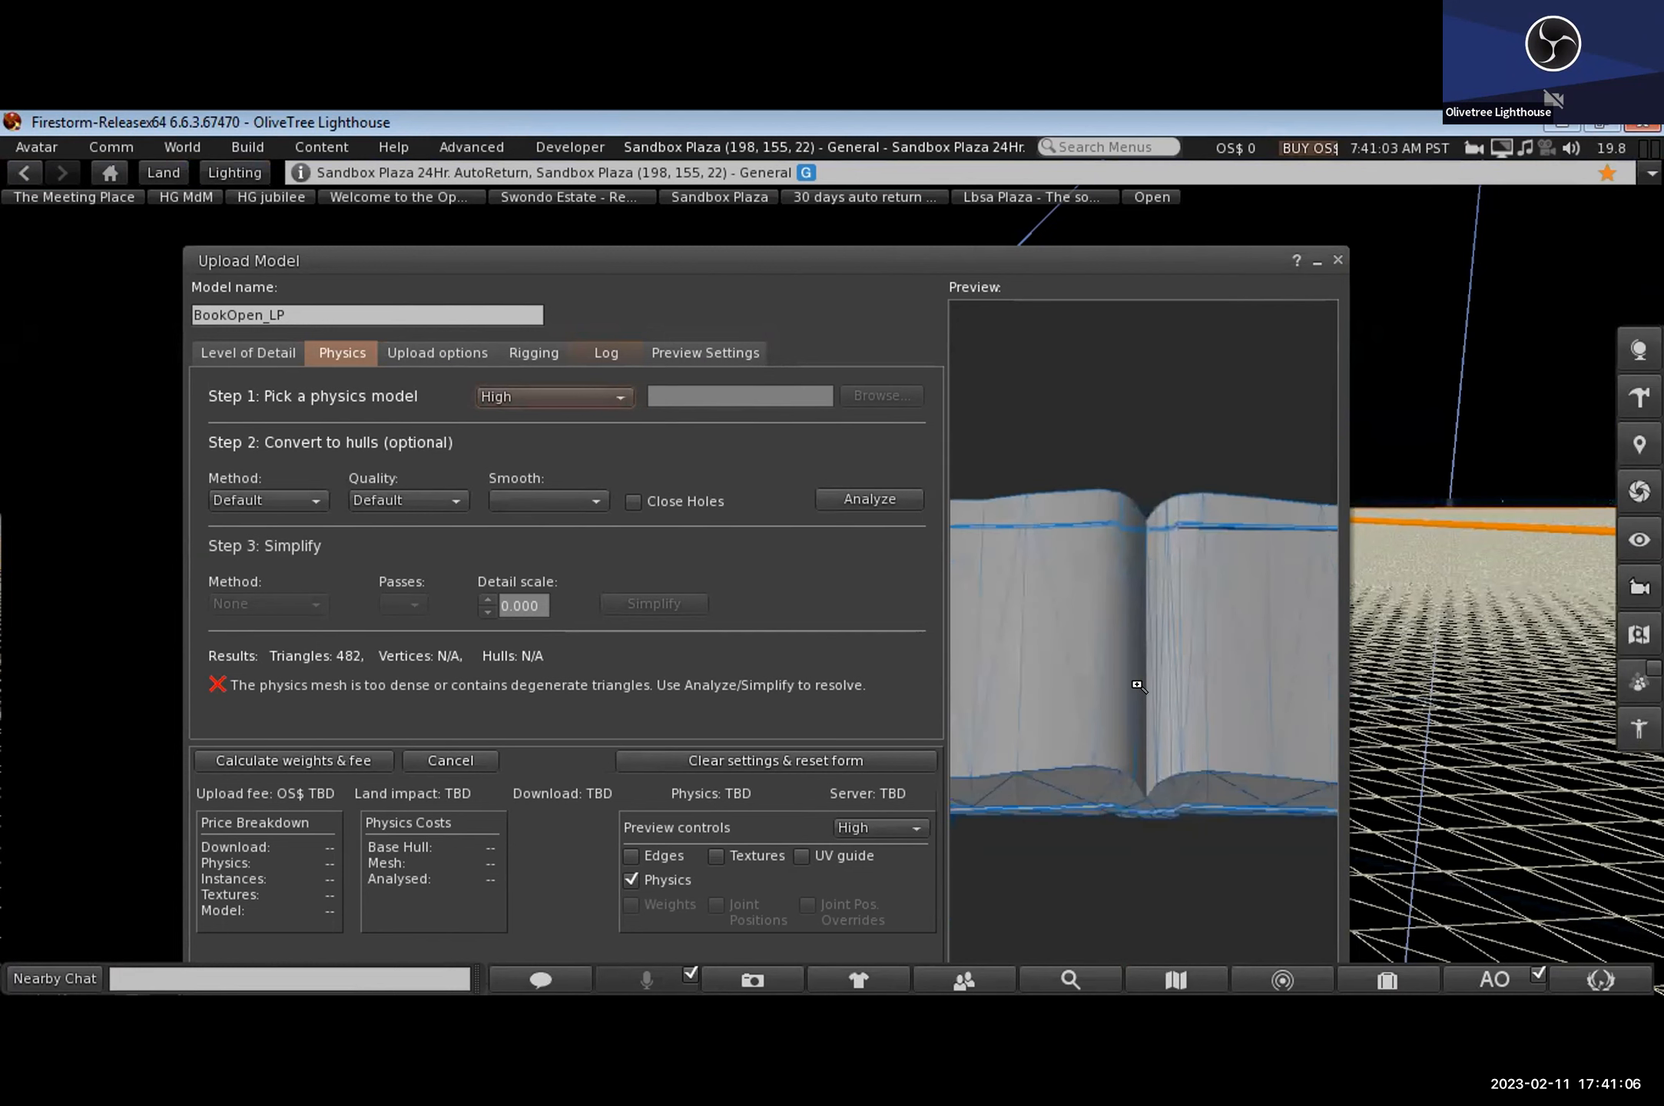
pyautogui.scroll(-1, 1137, 684)
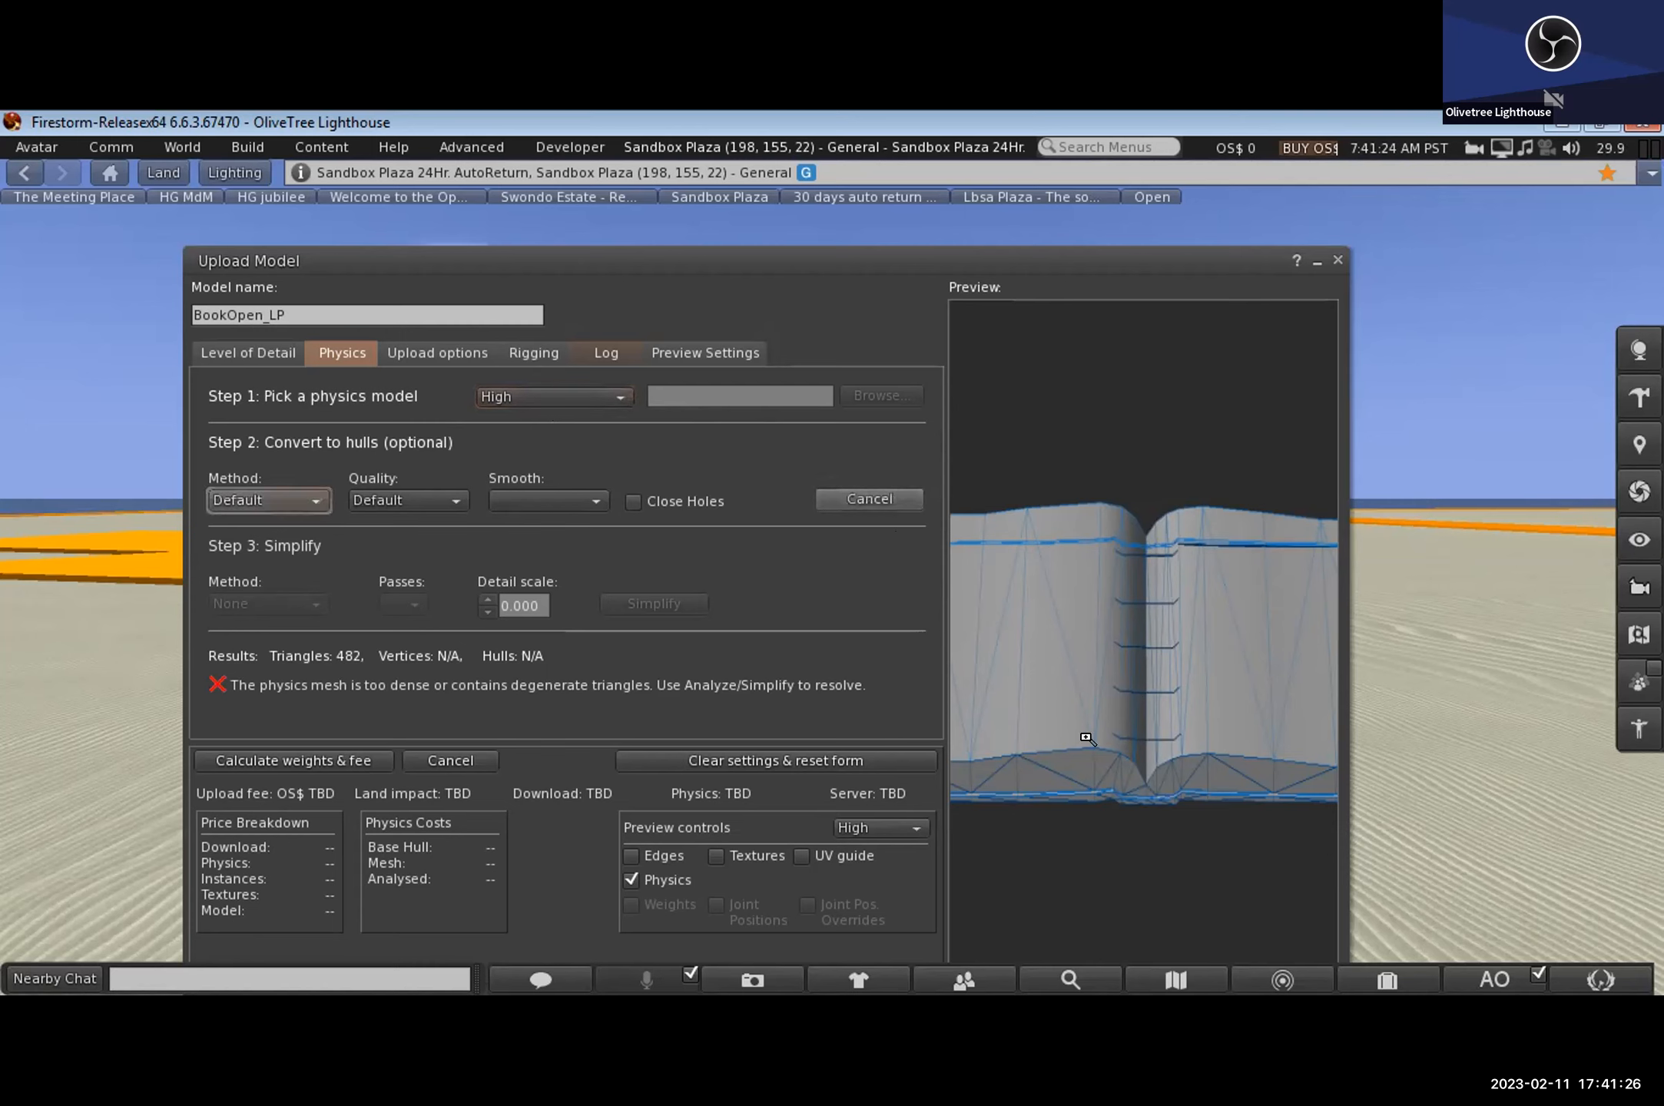
# Step: Calculate weights and fee for the 27-hull physics (land impact 1.280, OS$ 0) and move the dialog aside
pyautogui.moveTo(1158, 640); pyautogui.dragTo(1231, 635)
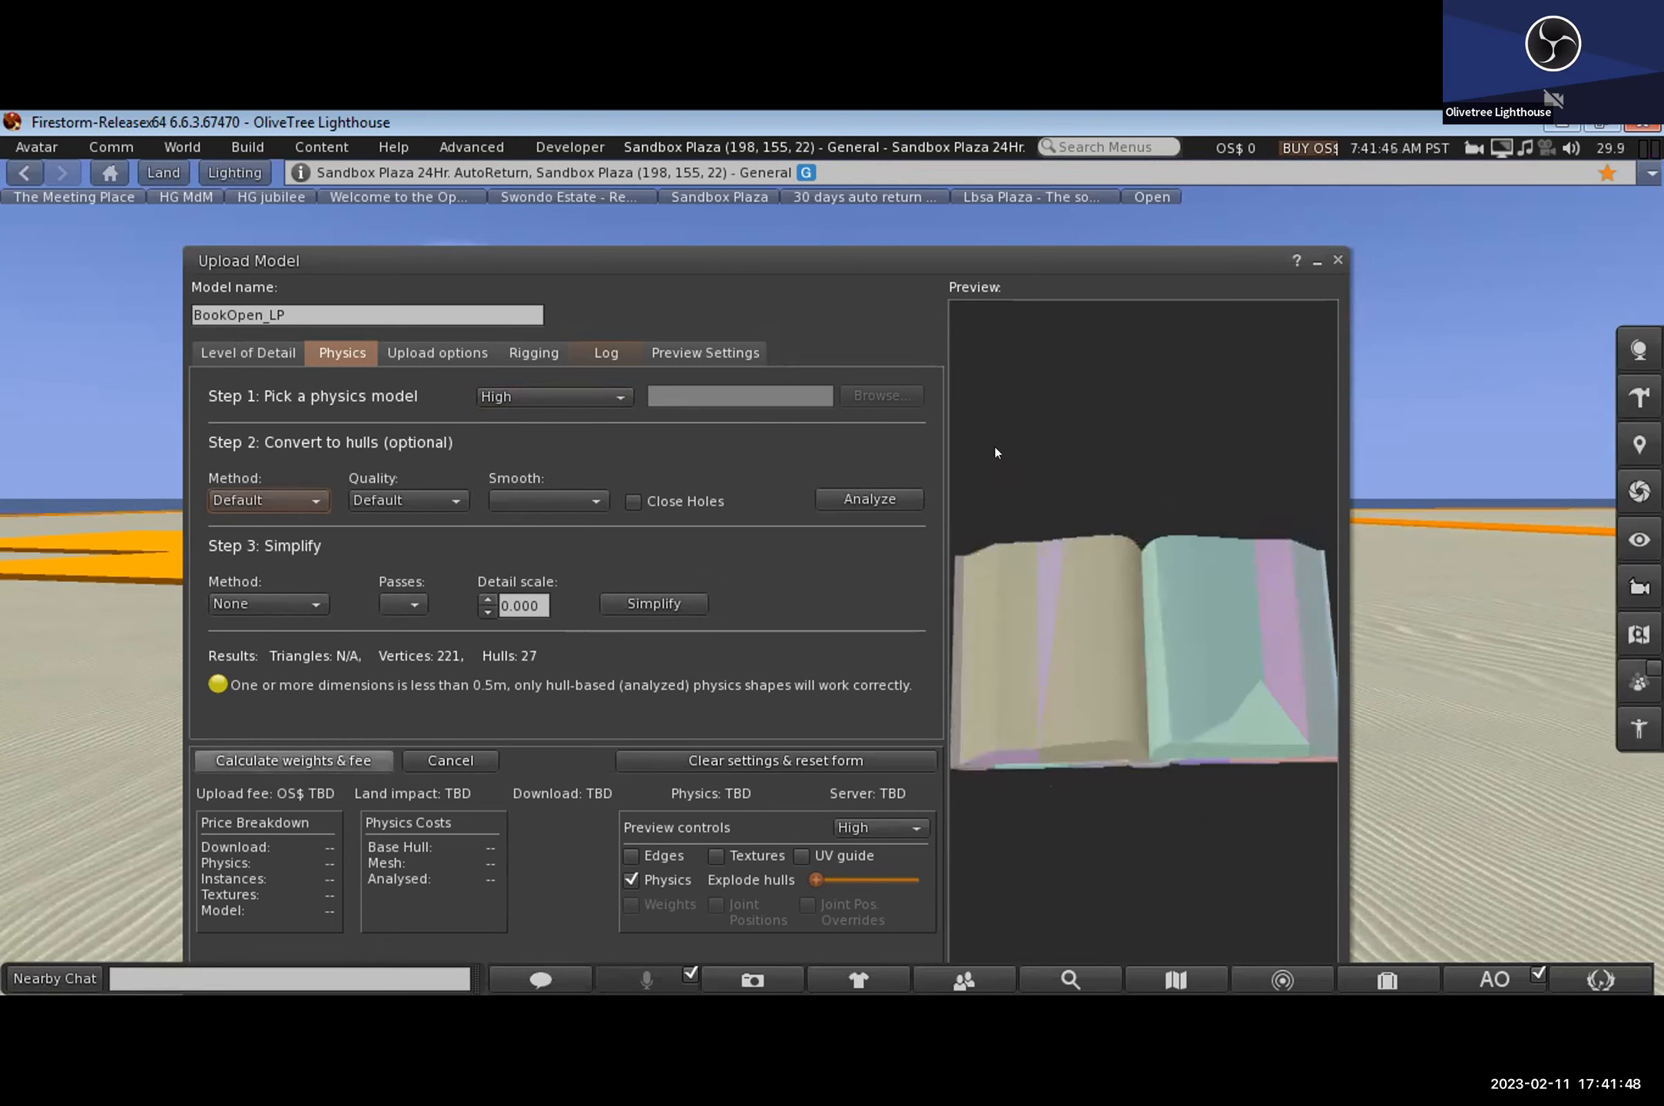
pyautogui.moveTo(1111, 699); pyautogui.dragTo(1149, 702)
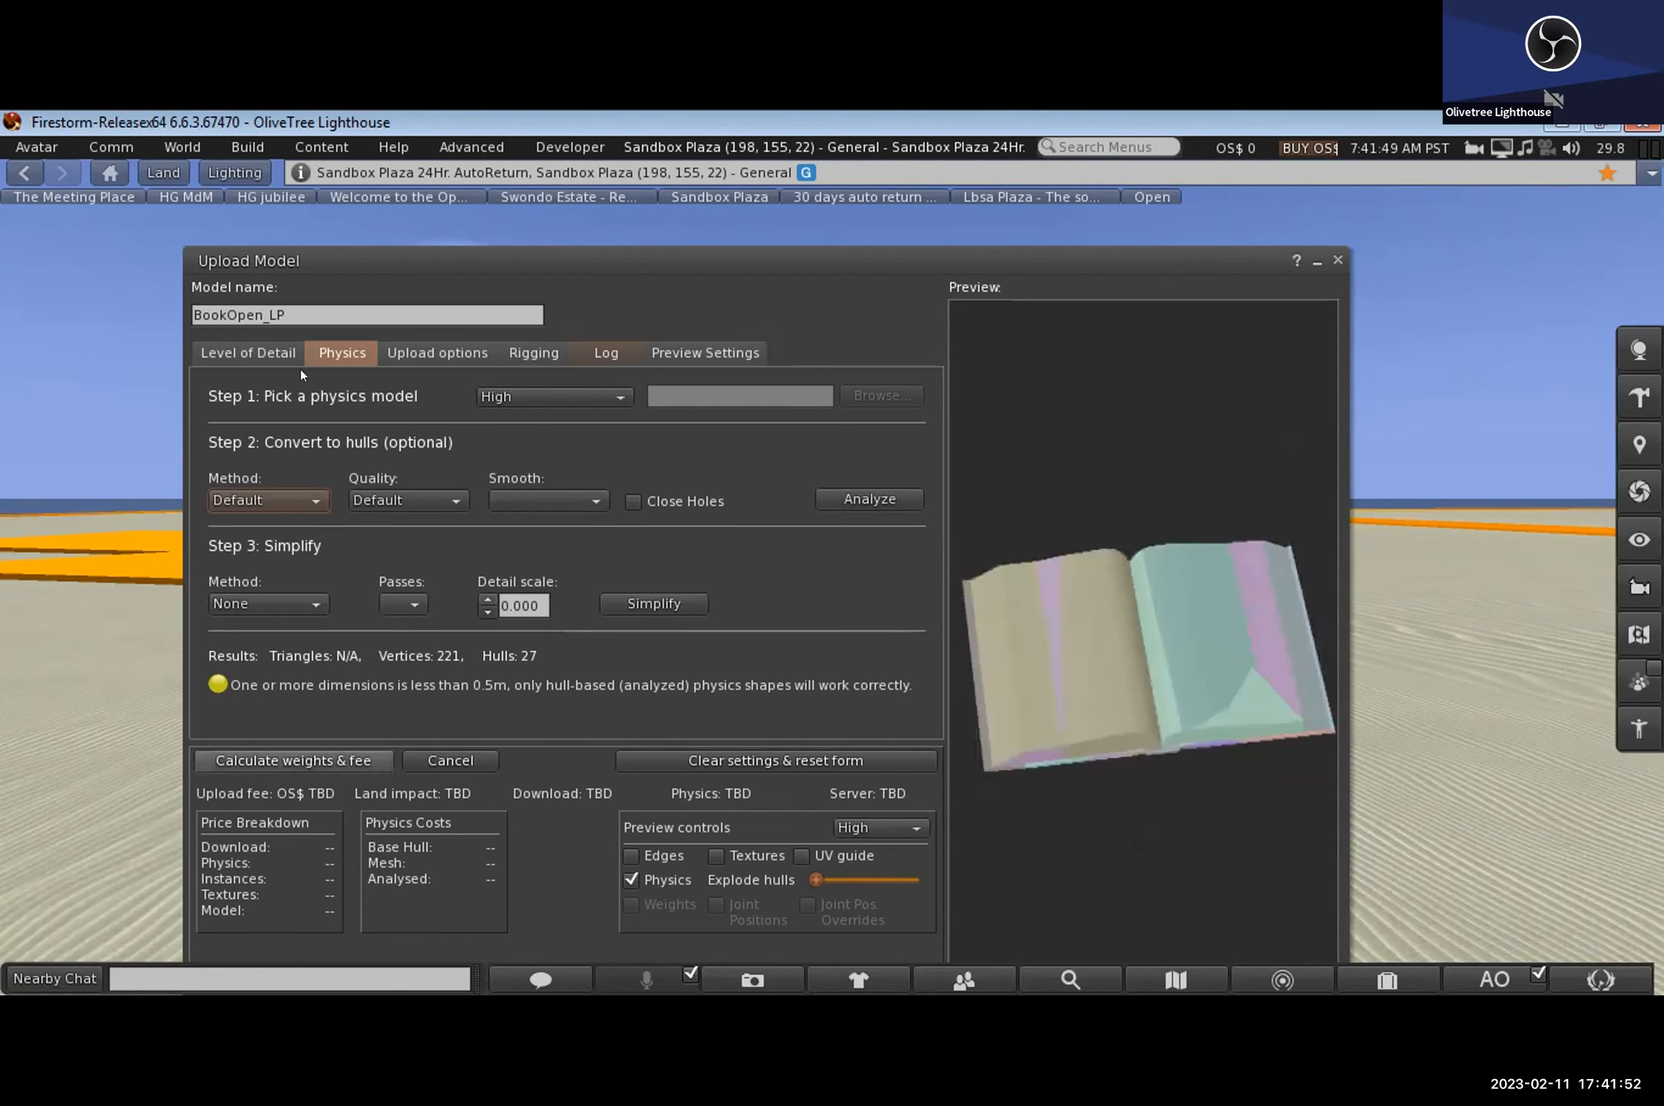
pyautogui.click(355, 759)
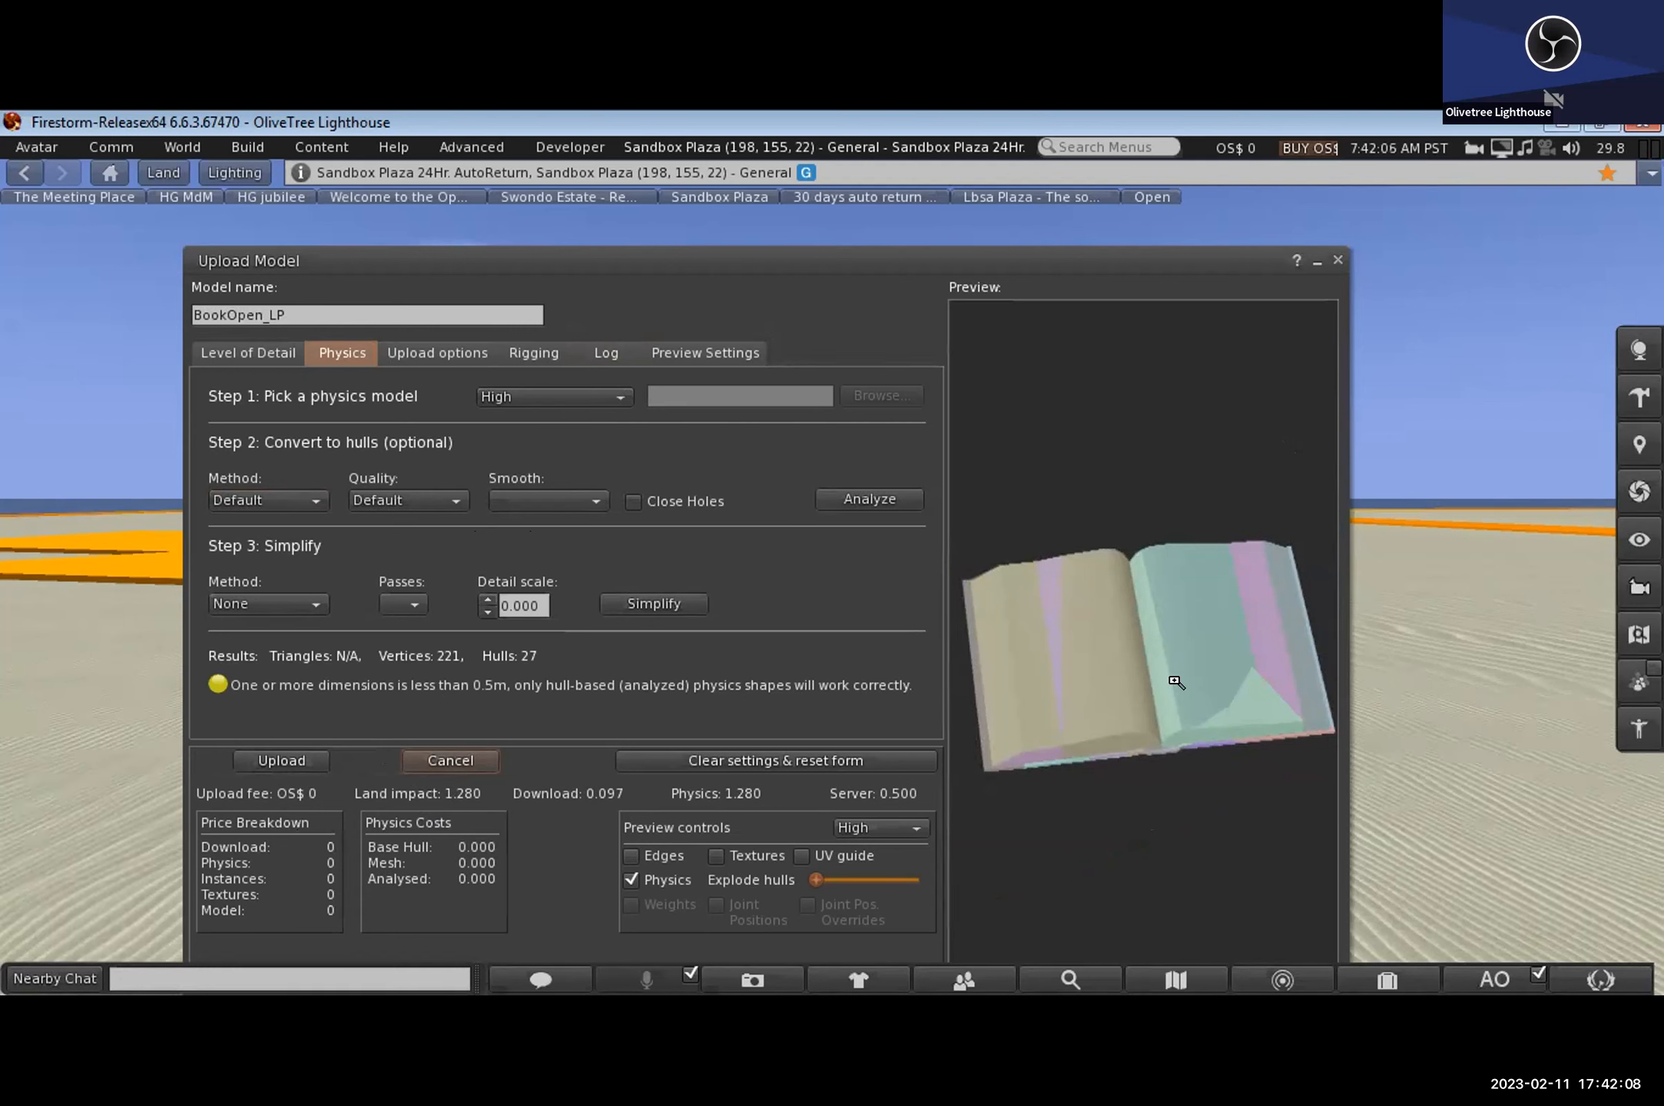
pyautogui.moveTo(1114, 686)
pyautogui.mouseDown()
pyautogui.moveTo(1123, 711)
pyautogui.moveTo(1130, 653)
pyautogui.moveTo(1134, 710)
pyautogui.moveTo(1139, 673)
pyautogui.mouseUp()
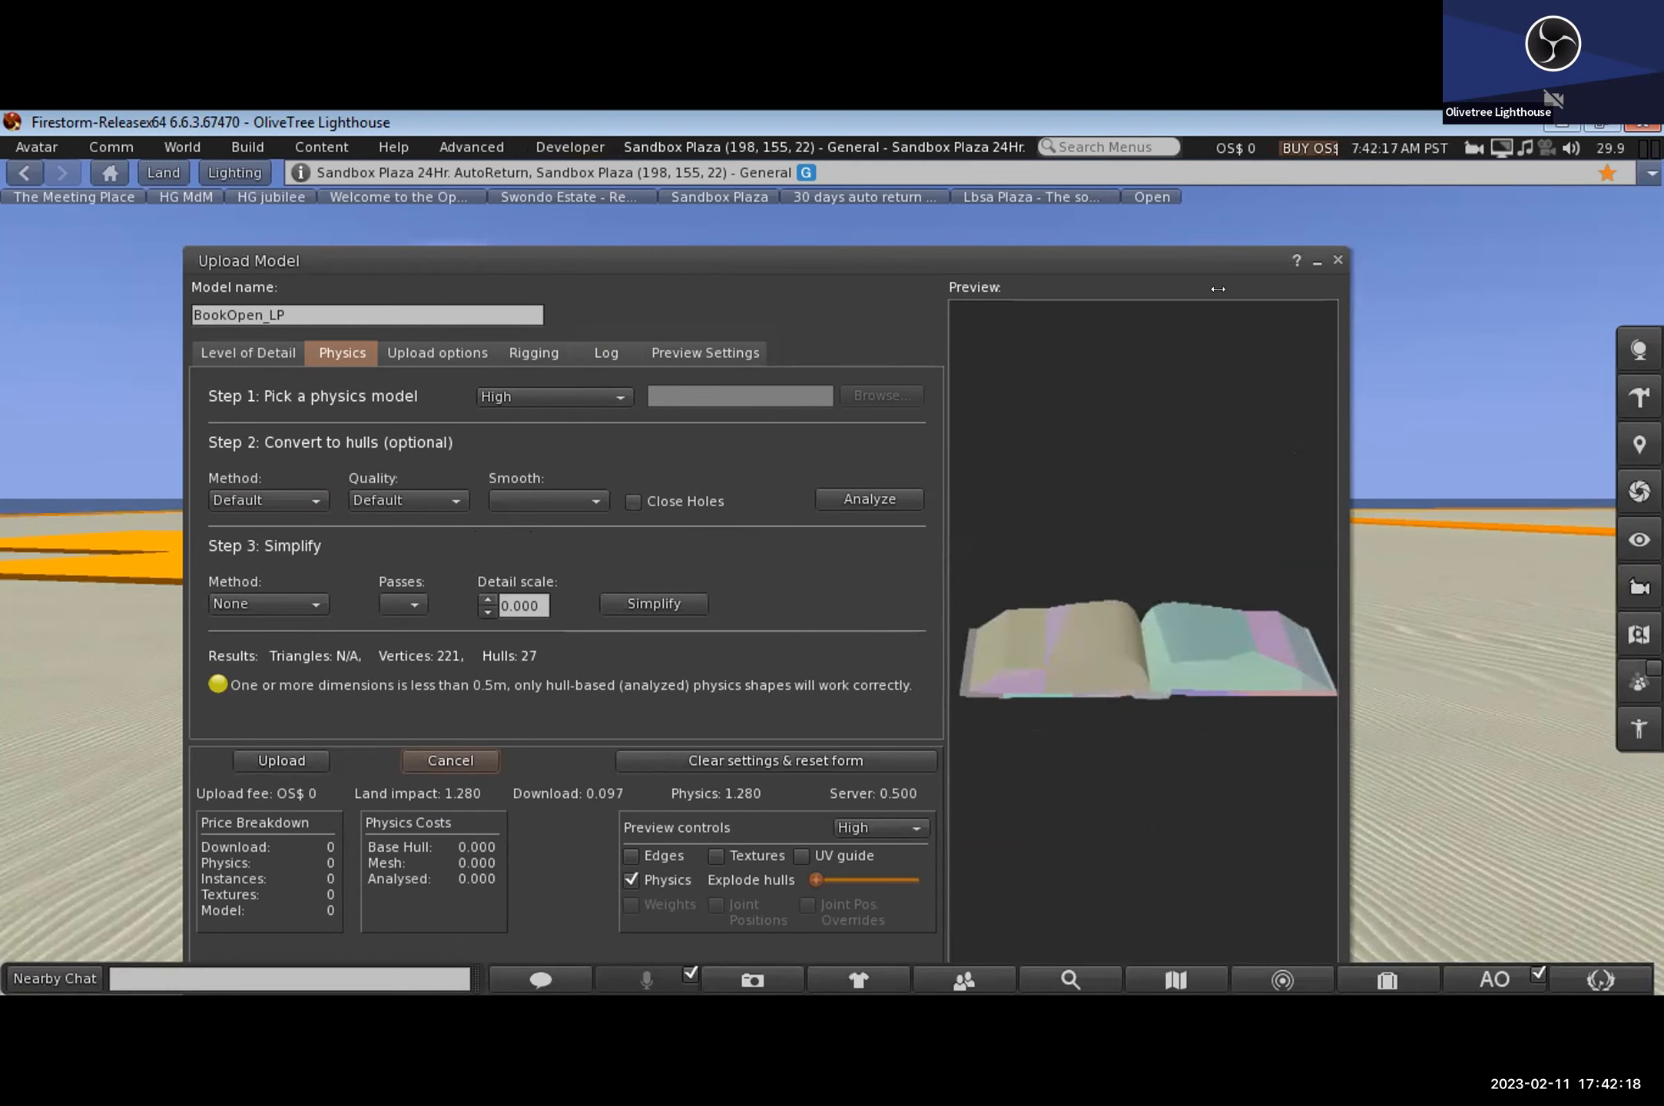
pyautogui.moveTo(767, 139); pyautogui.dragTo(1318, 226)
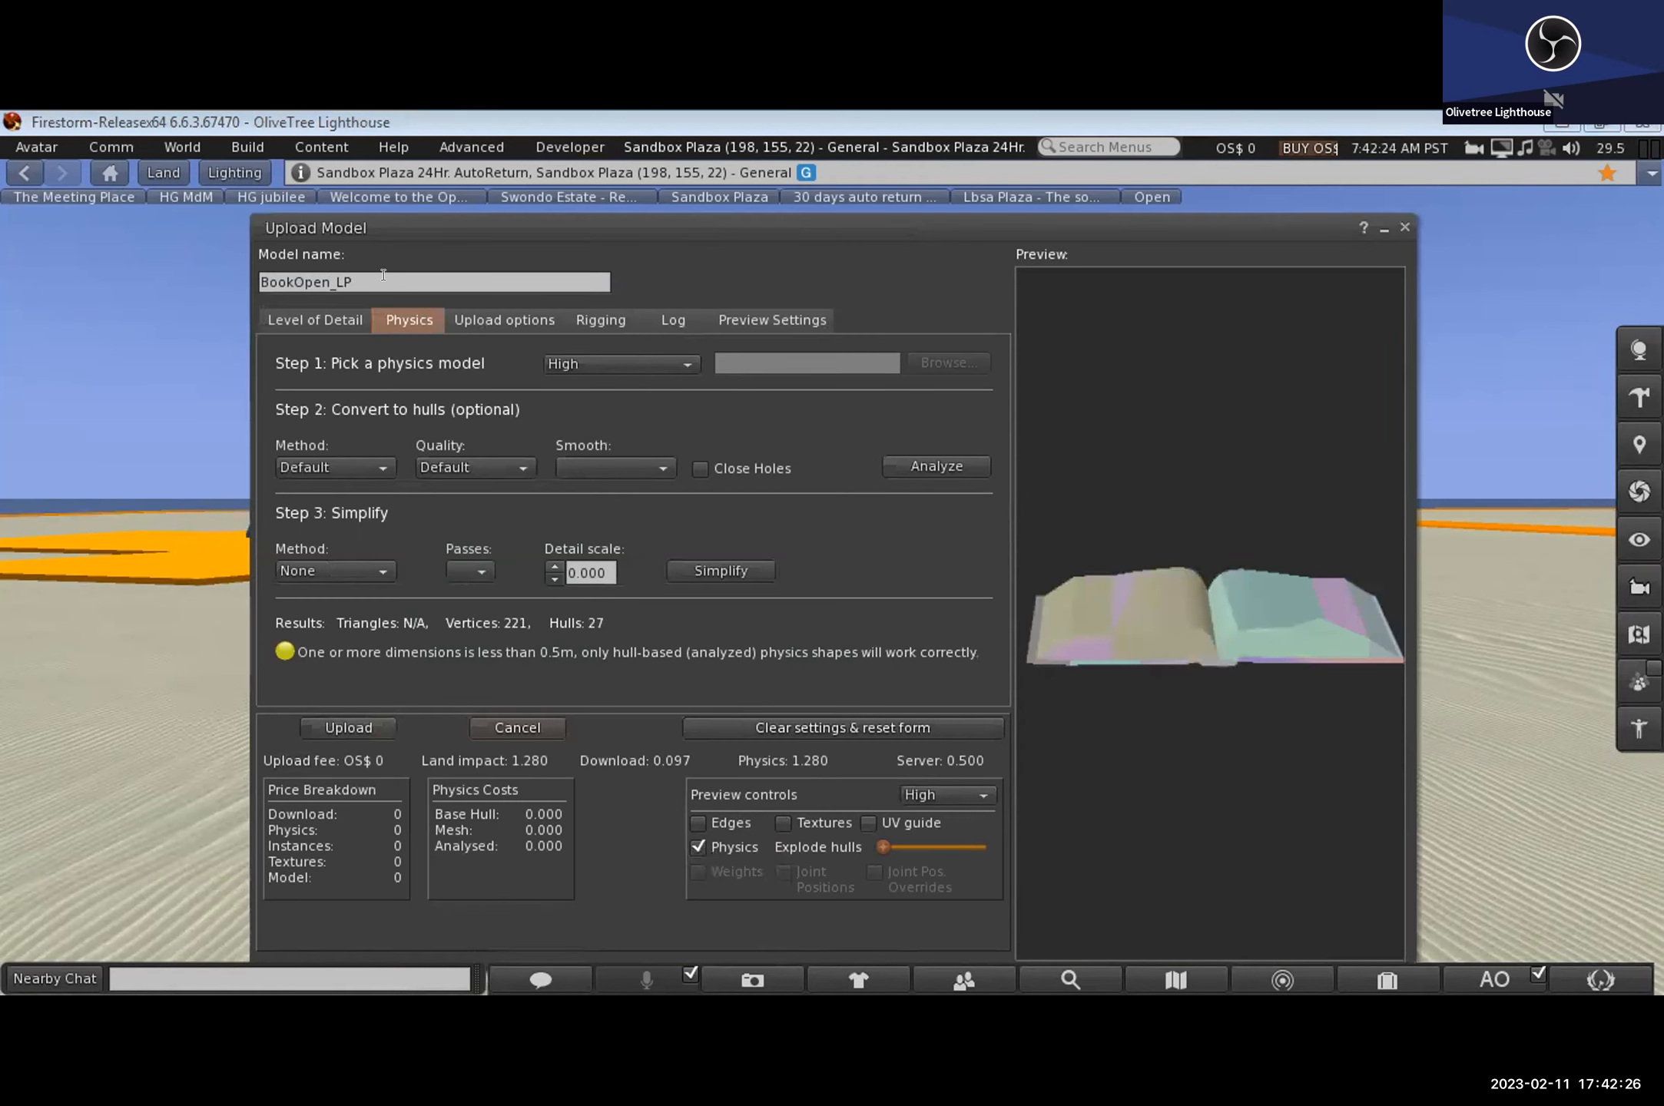
# Step: Rename the model to 'BookOpen' and recalculate its weights and fee
pyautogui.doubleClick(270, 276)
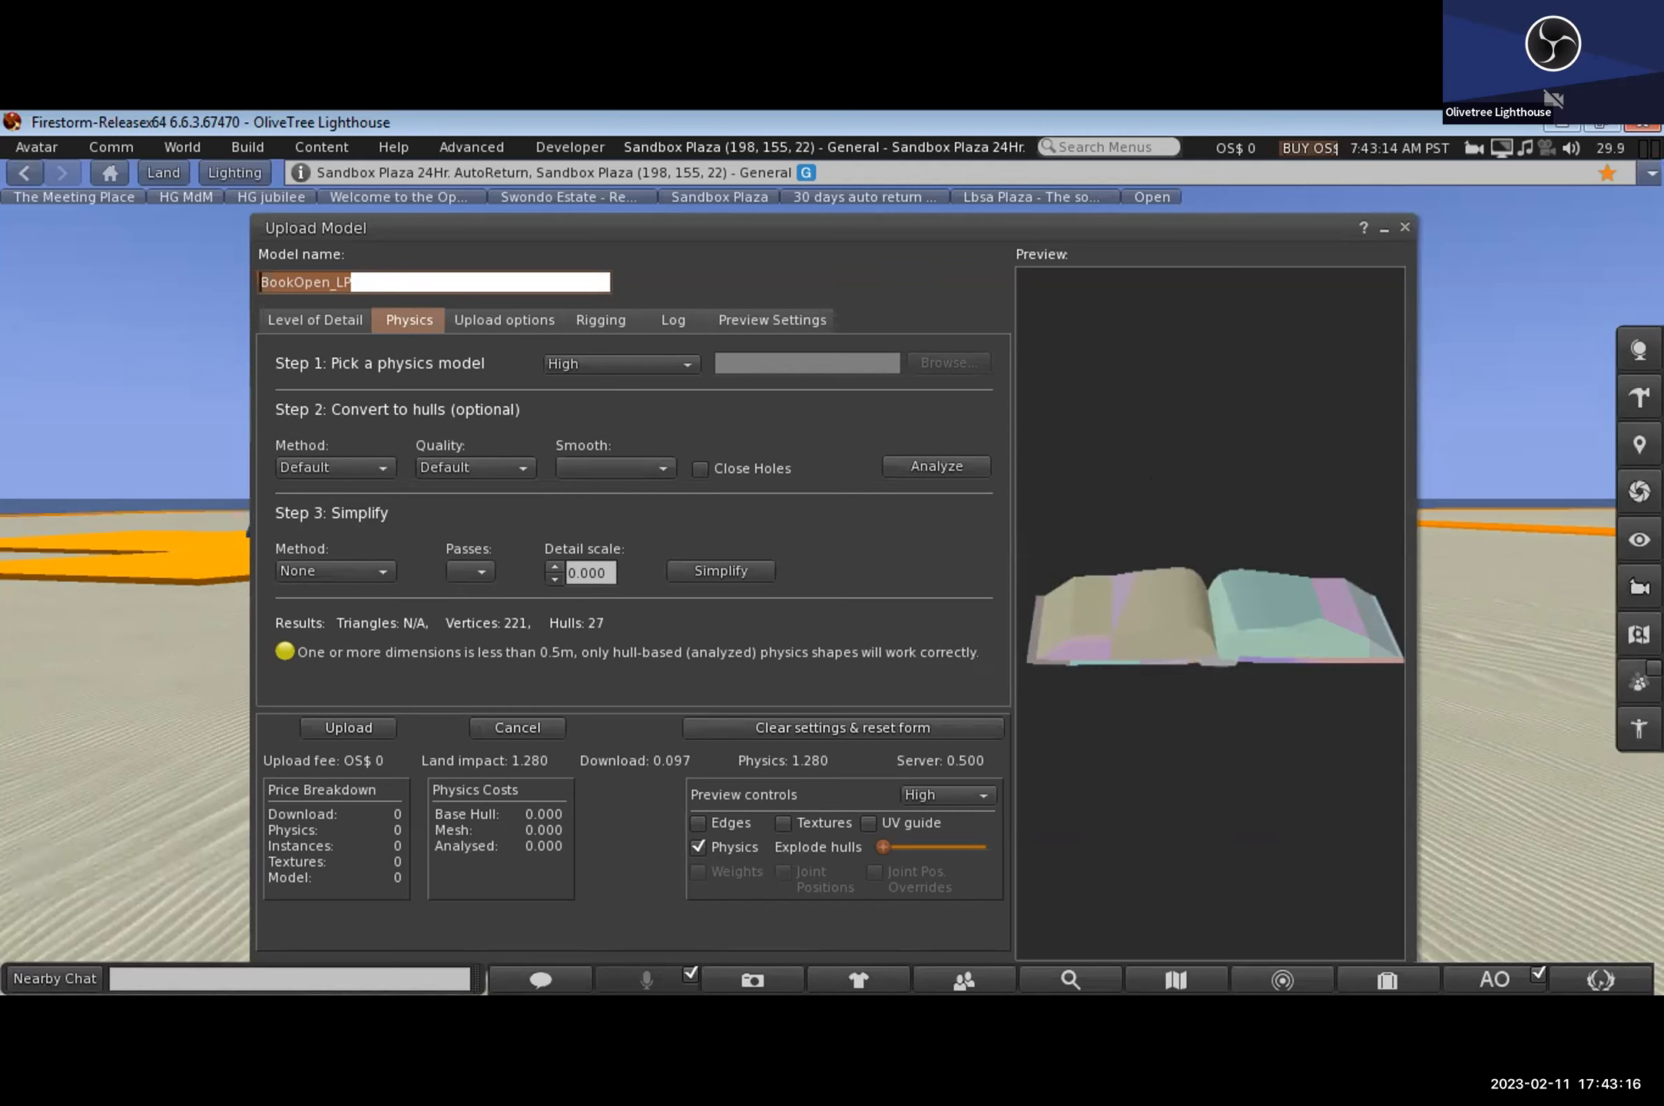
pyautogui.press('BackSpace')
pyautogui.write('BookOpen')
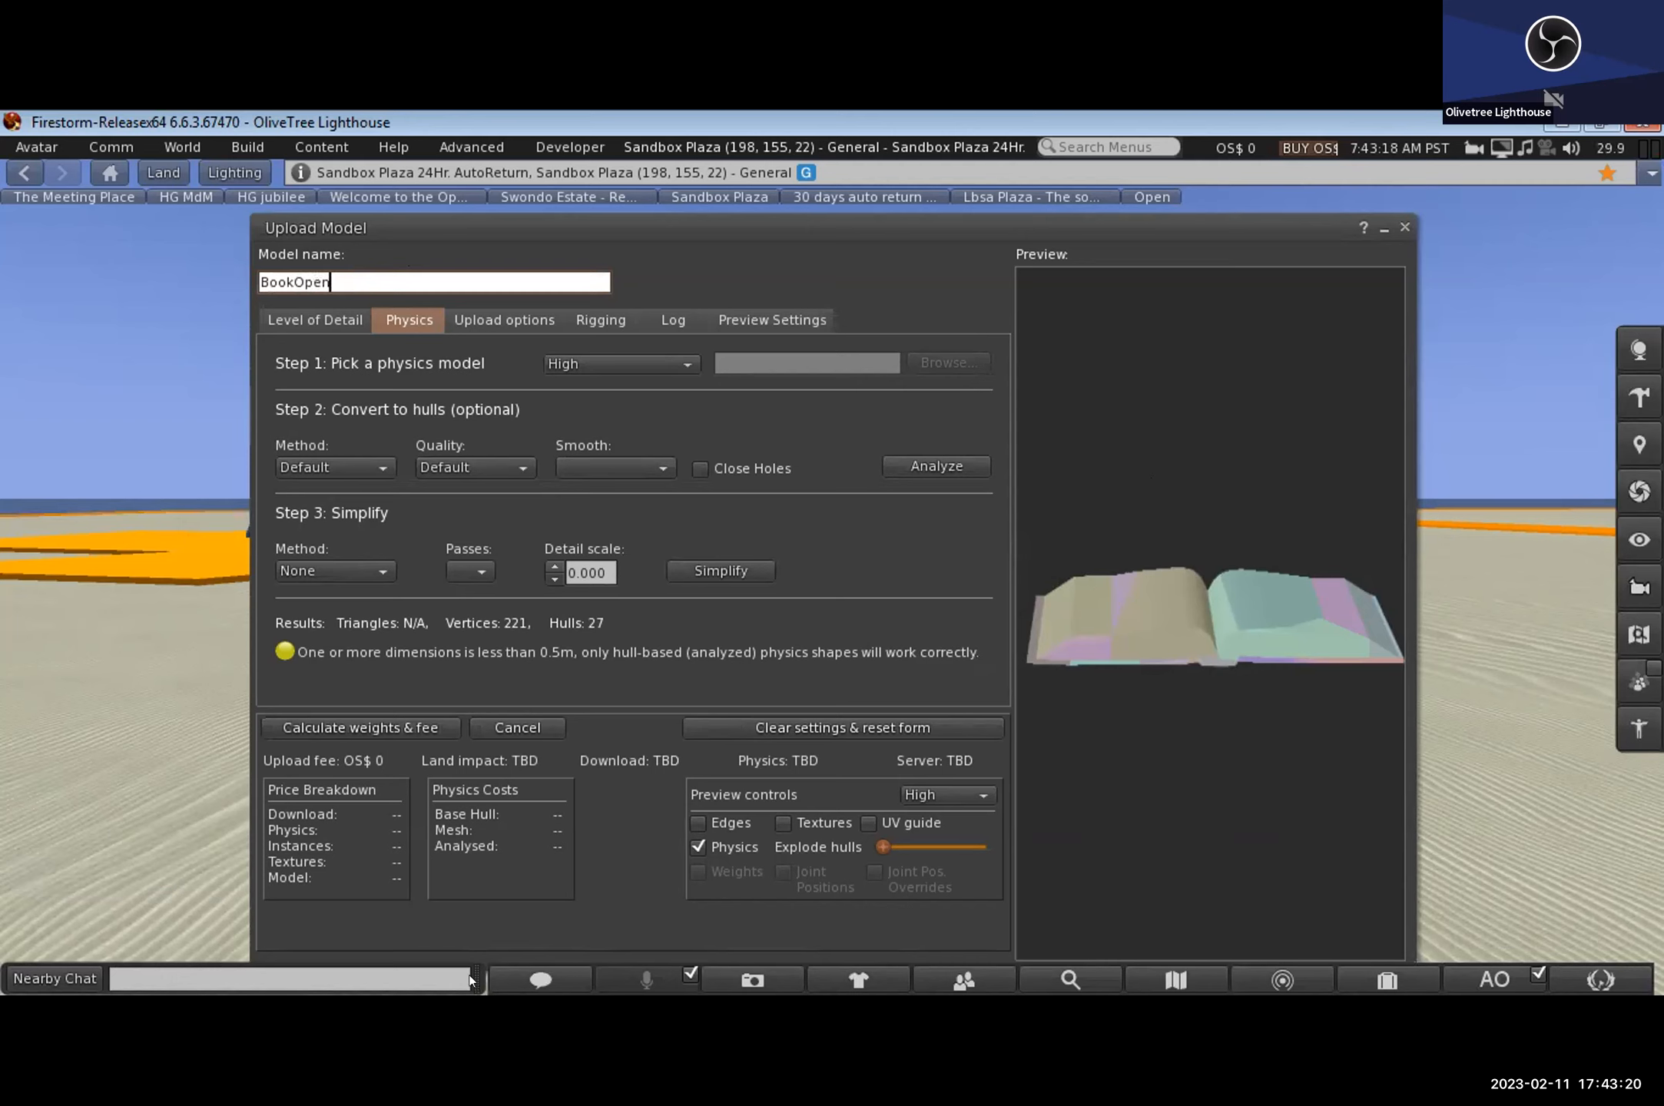
pyautogui.click(358, 719)
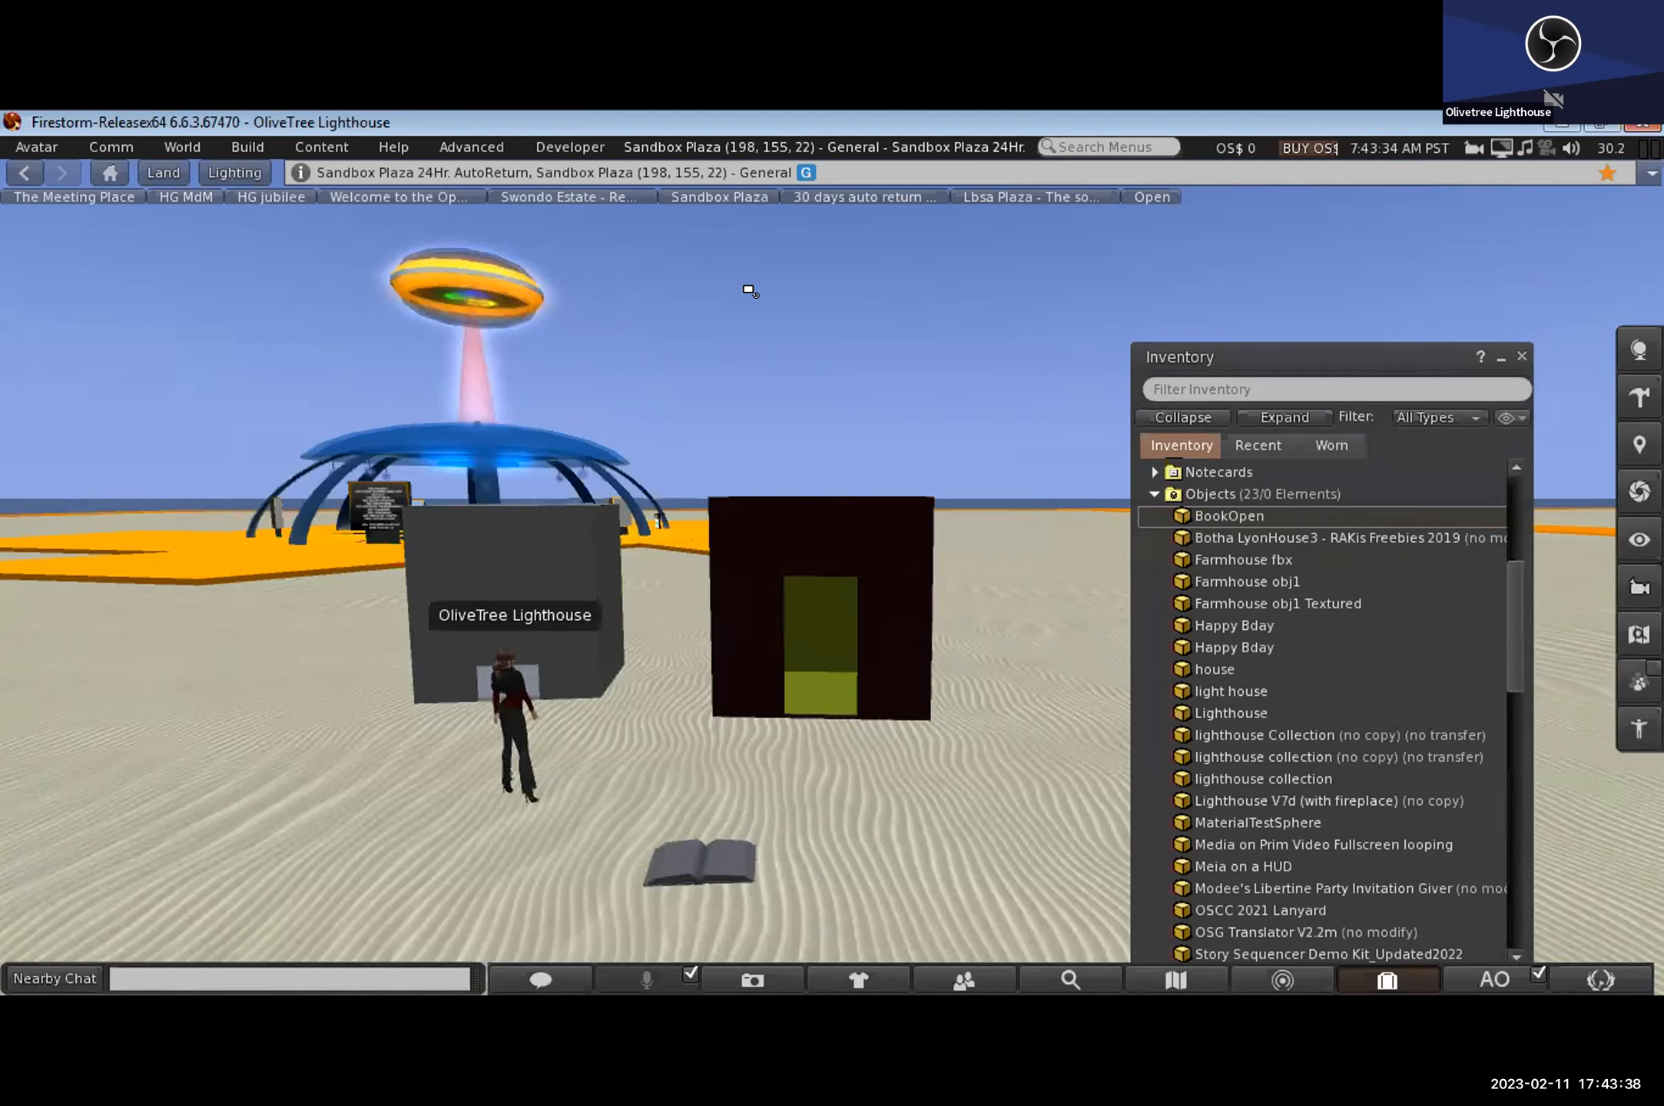
# Step: Bring the camera in close on the rezzed open book
pyautogui.keyDown('alt'); pyautogui.moveTo(700, 862); pyautogui.dragTo(749, 291); pyautogui.keyUp('alt')
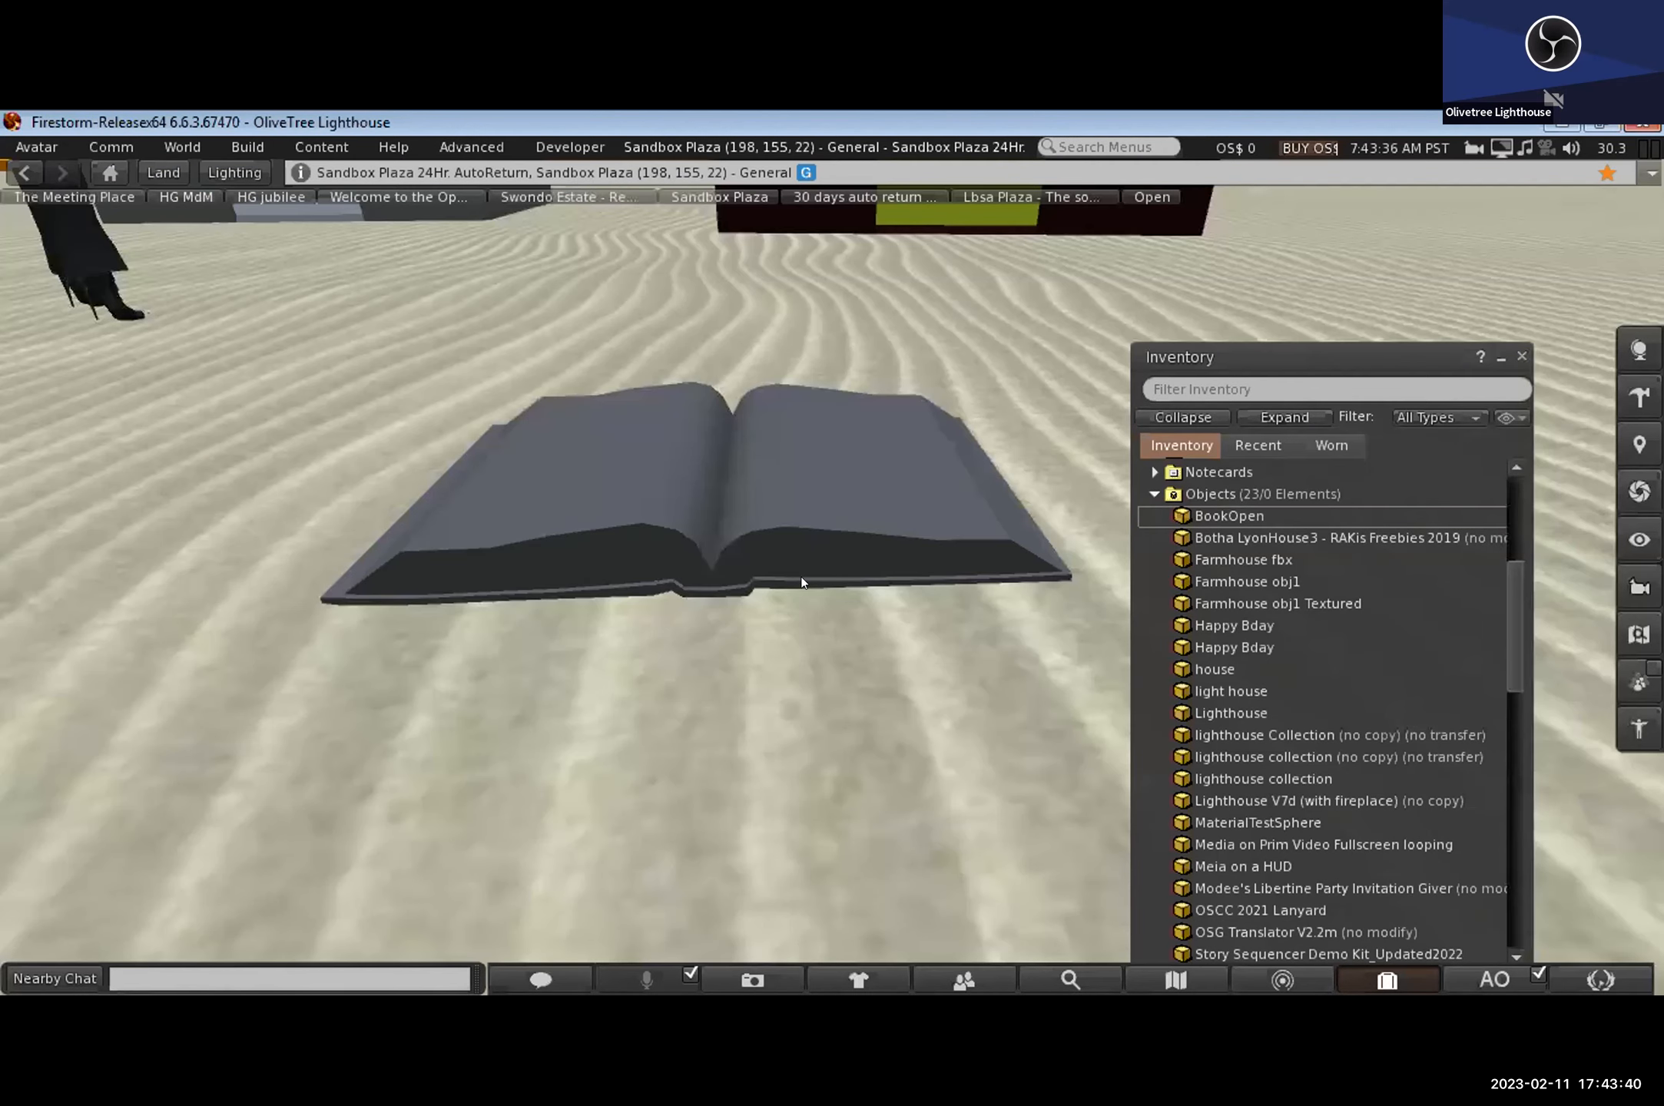
pyautogui.keyDown('alt'); pyautogui.moveTo(800, 576); pyautogui.dragTo(818, 352); pyautogui.keyUp('alt')
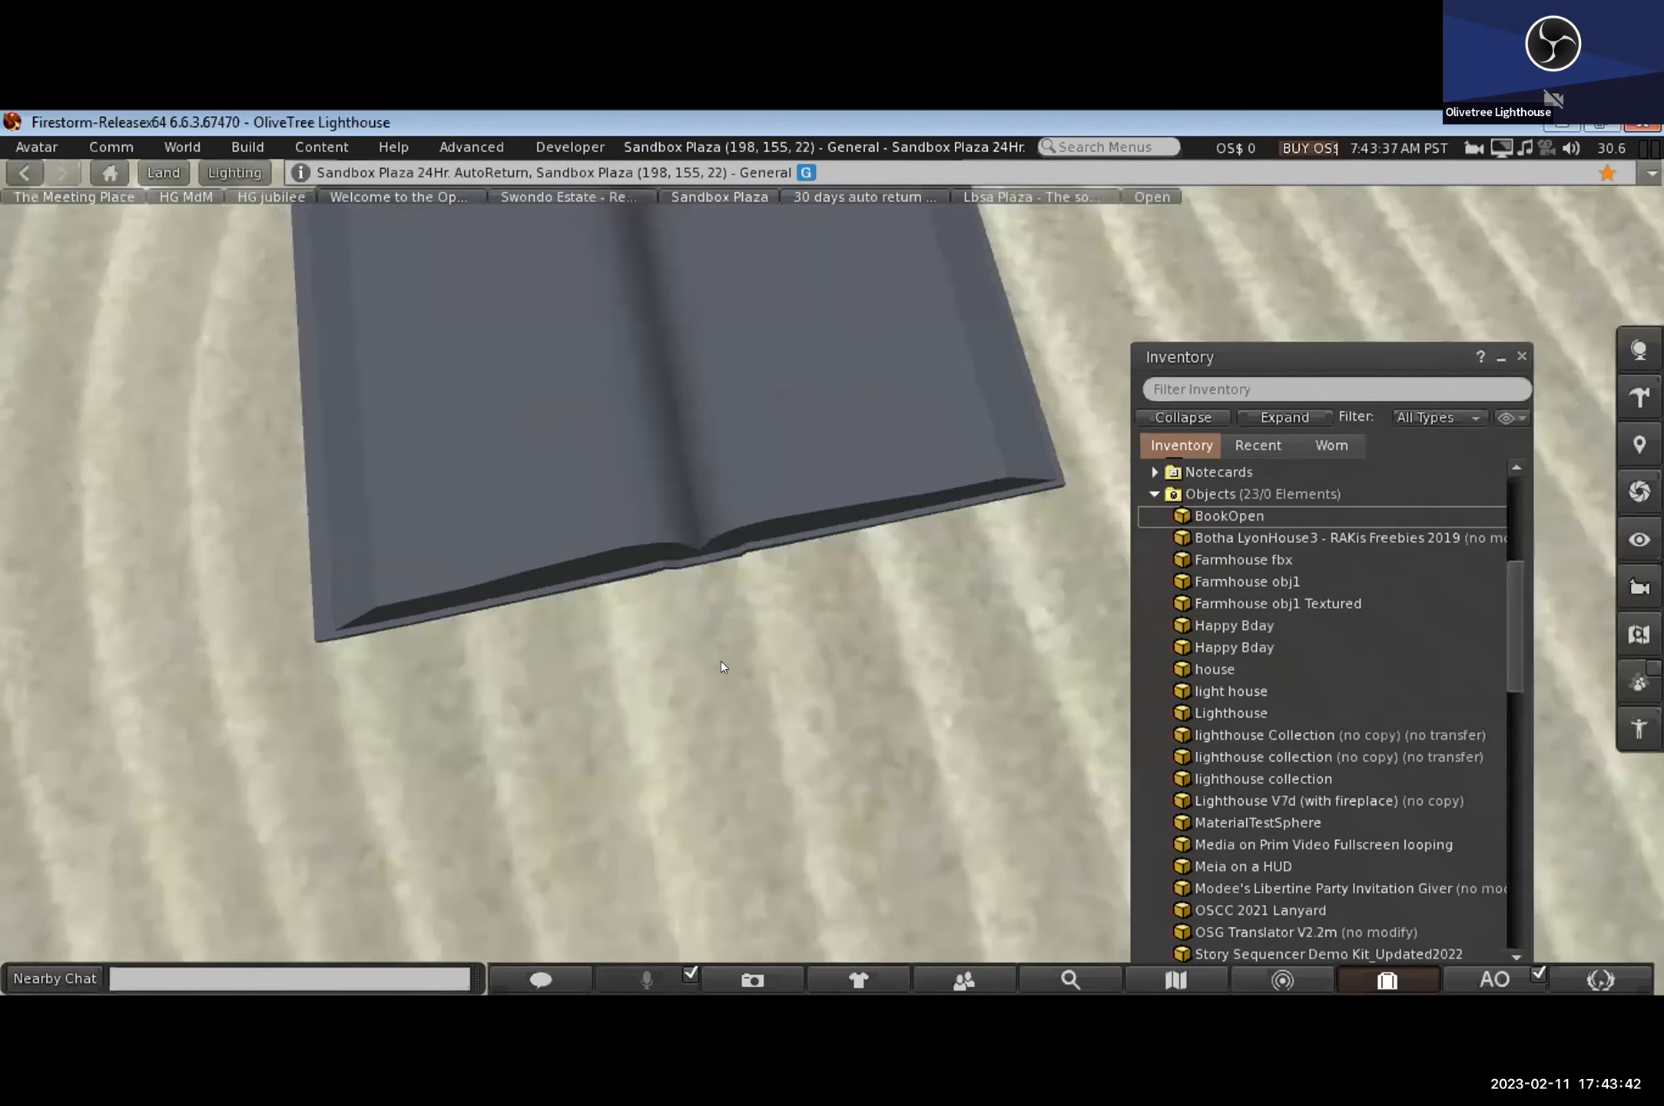
pyautogui.rightClick(704, 678)
pyautogui.rightClick(711, 685)
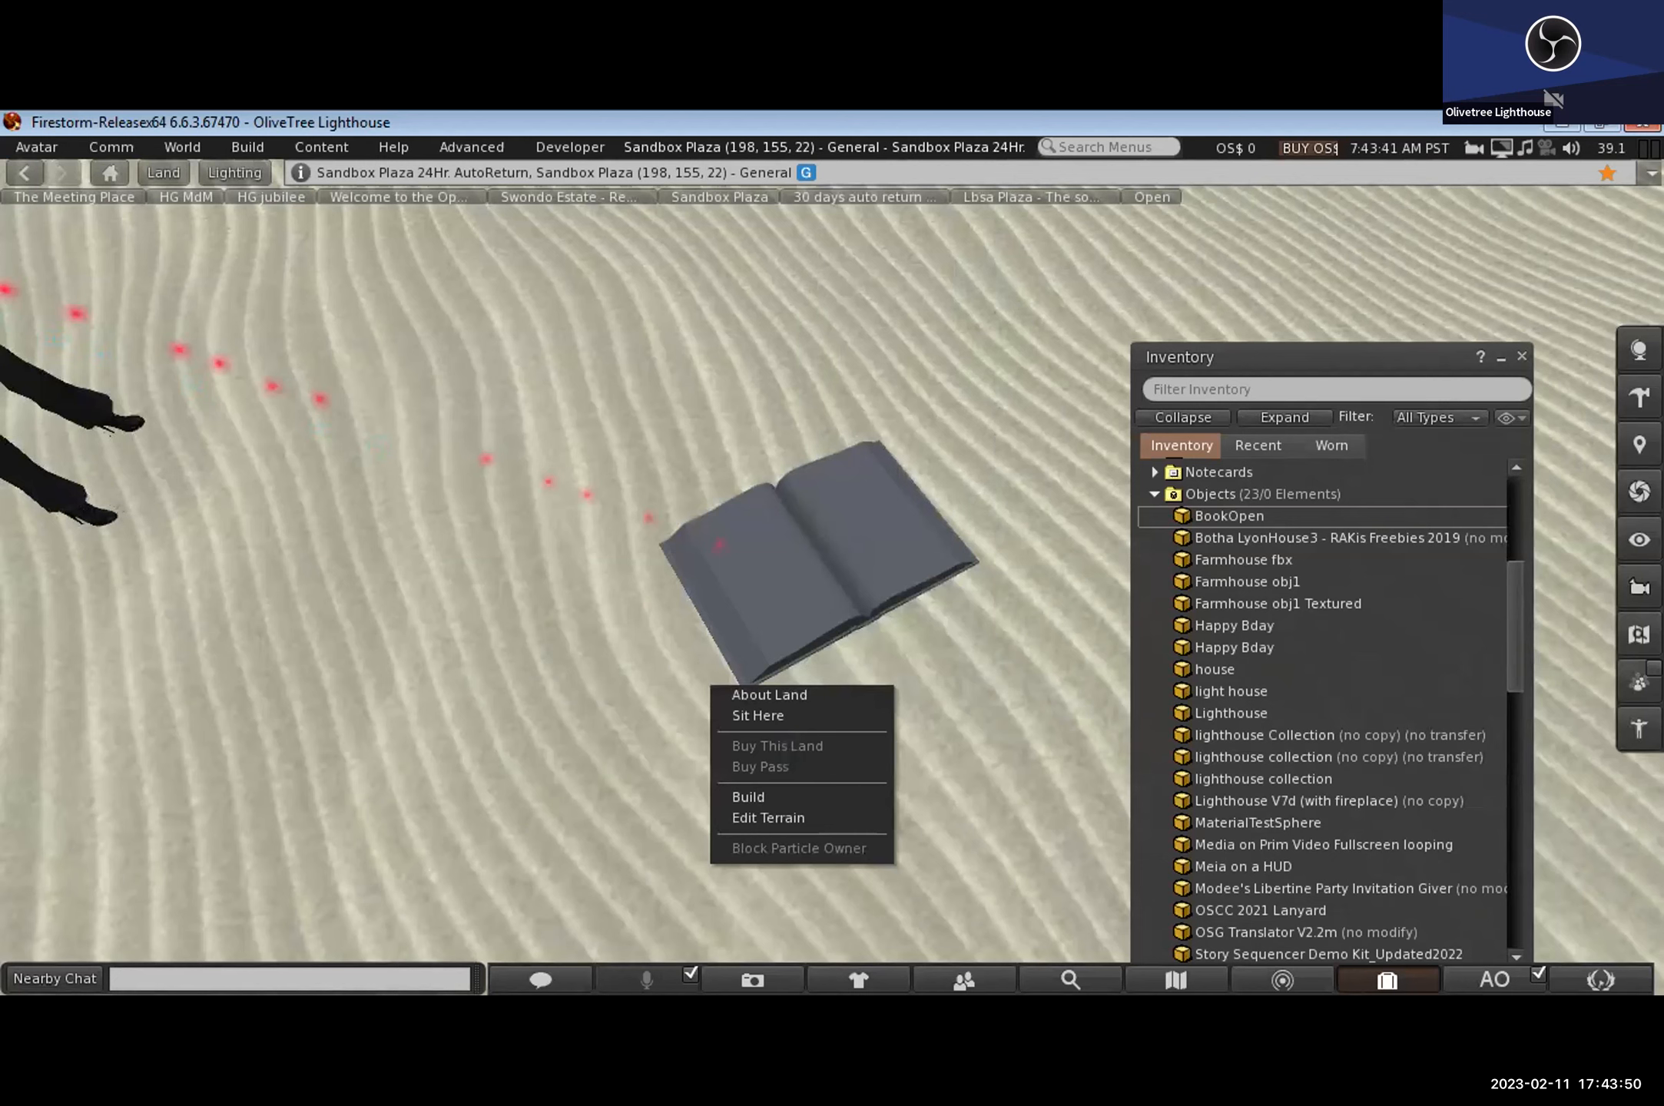
pyautogui.keyDown('alt'); pyautogui.moveTo(705, 679); pyautogui.dragTo(703, 596); pyautogui.keyUp('alt')
pyautogui.rightClick(614, 655)
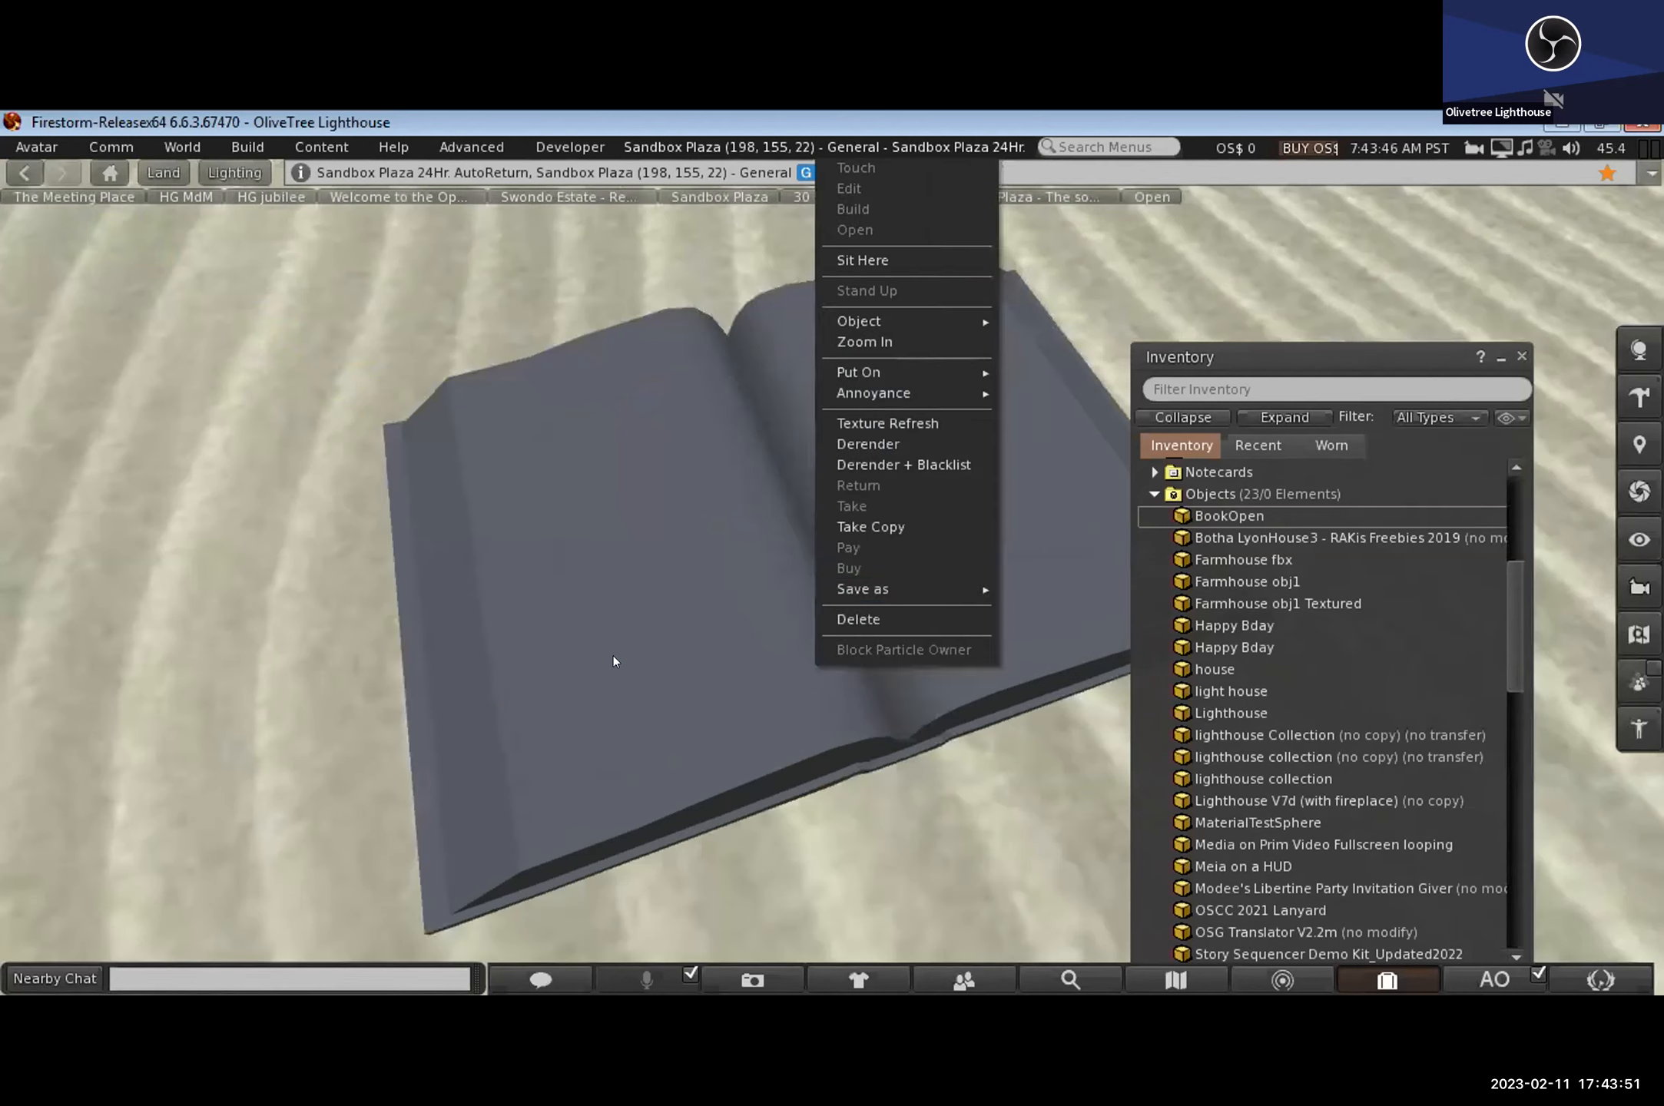
pyautogui.rightClick(708, 656)
pyautogui.moveTo(755, 589)
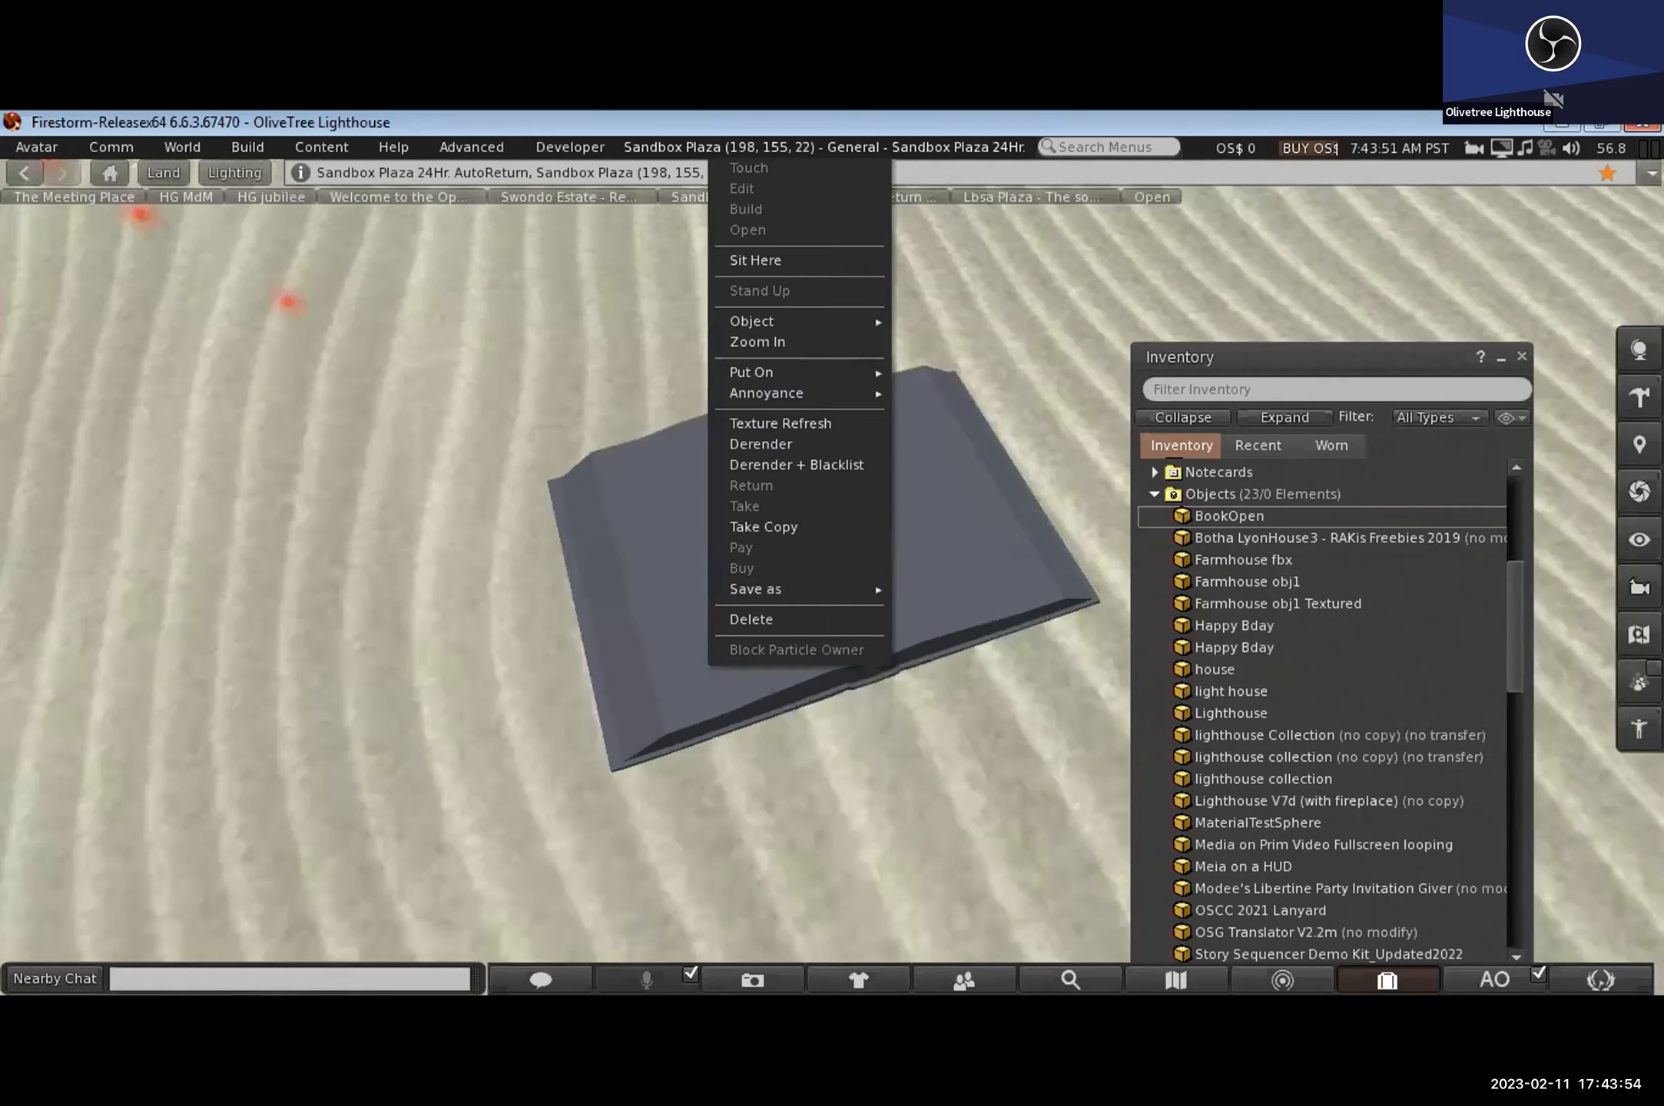
pyautogui.keyDown('alt'); pyautogui.click(624, 561); pyautogui.keyUp('alt')
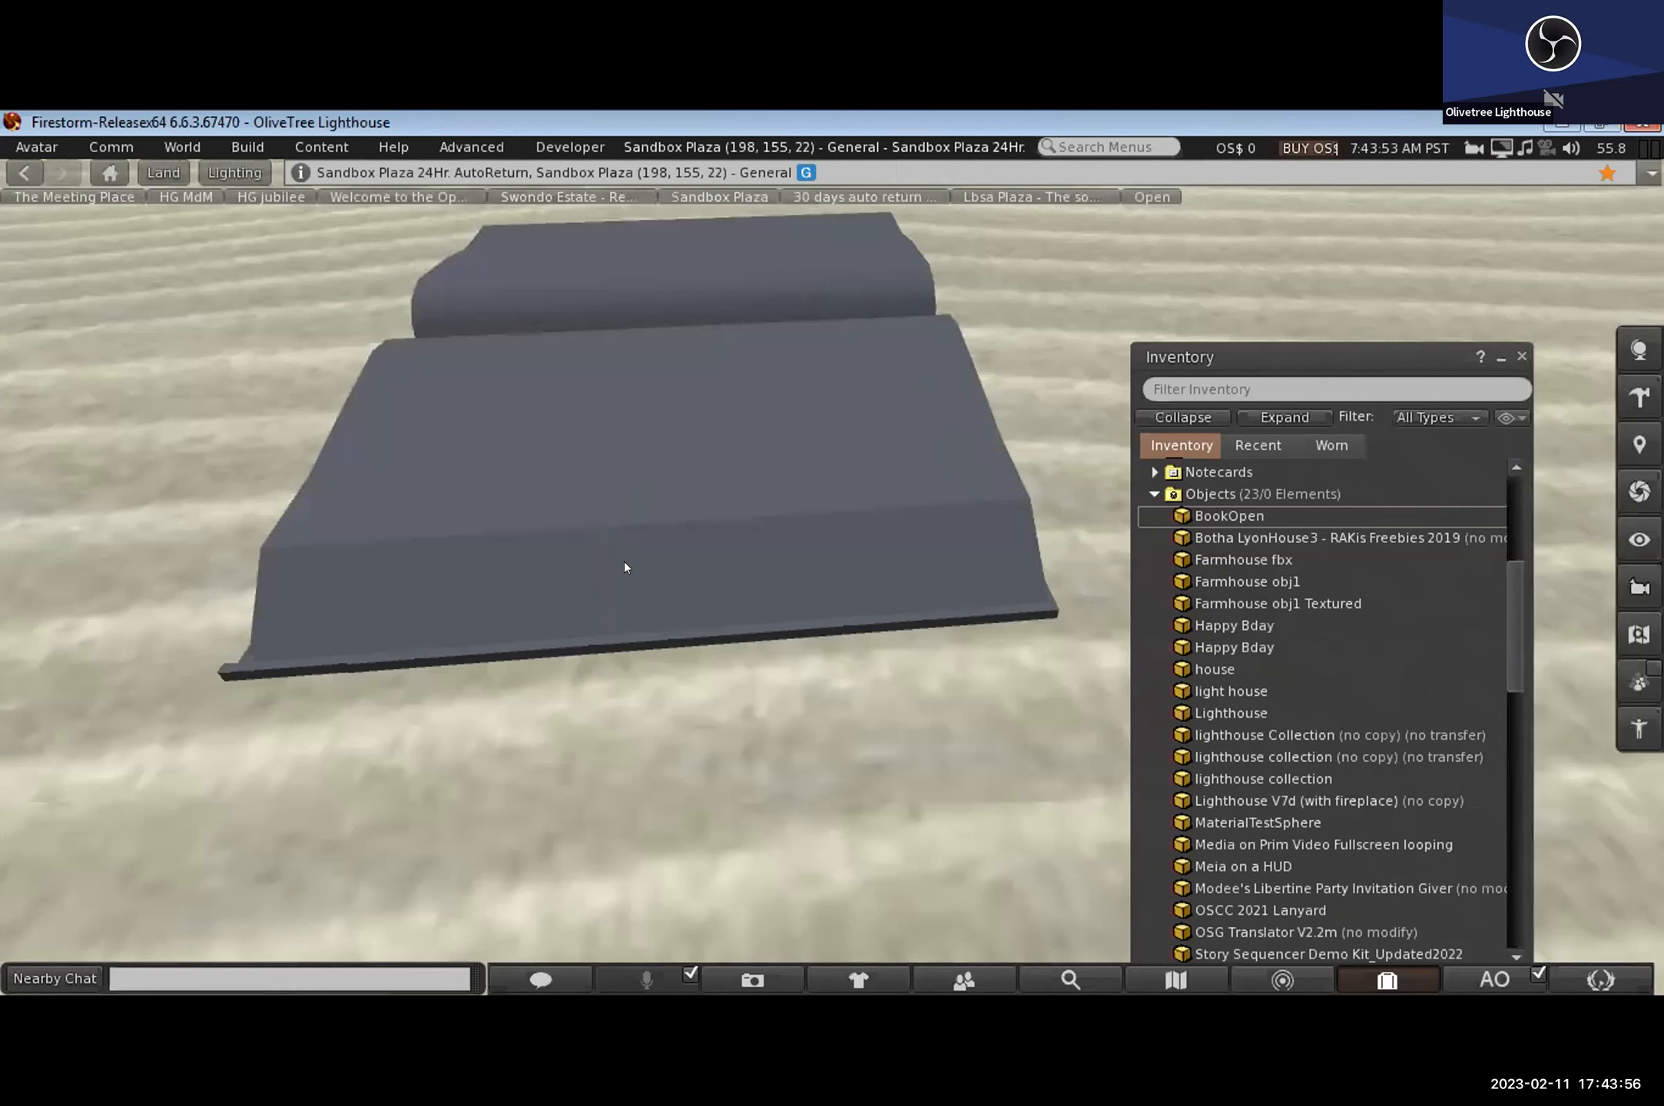
pyautogui.rightClick(664, 188)
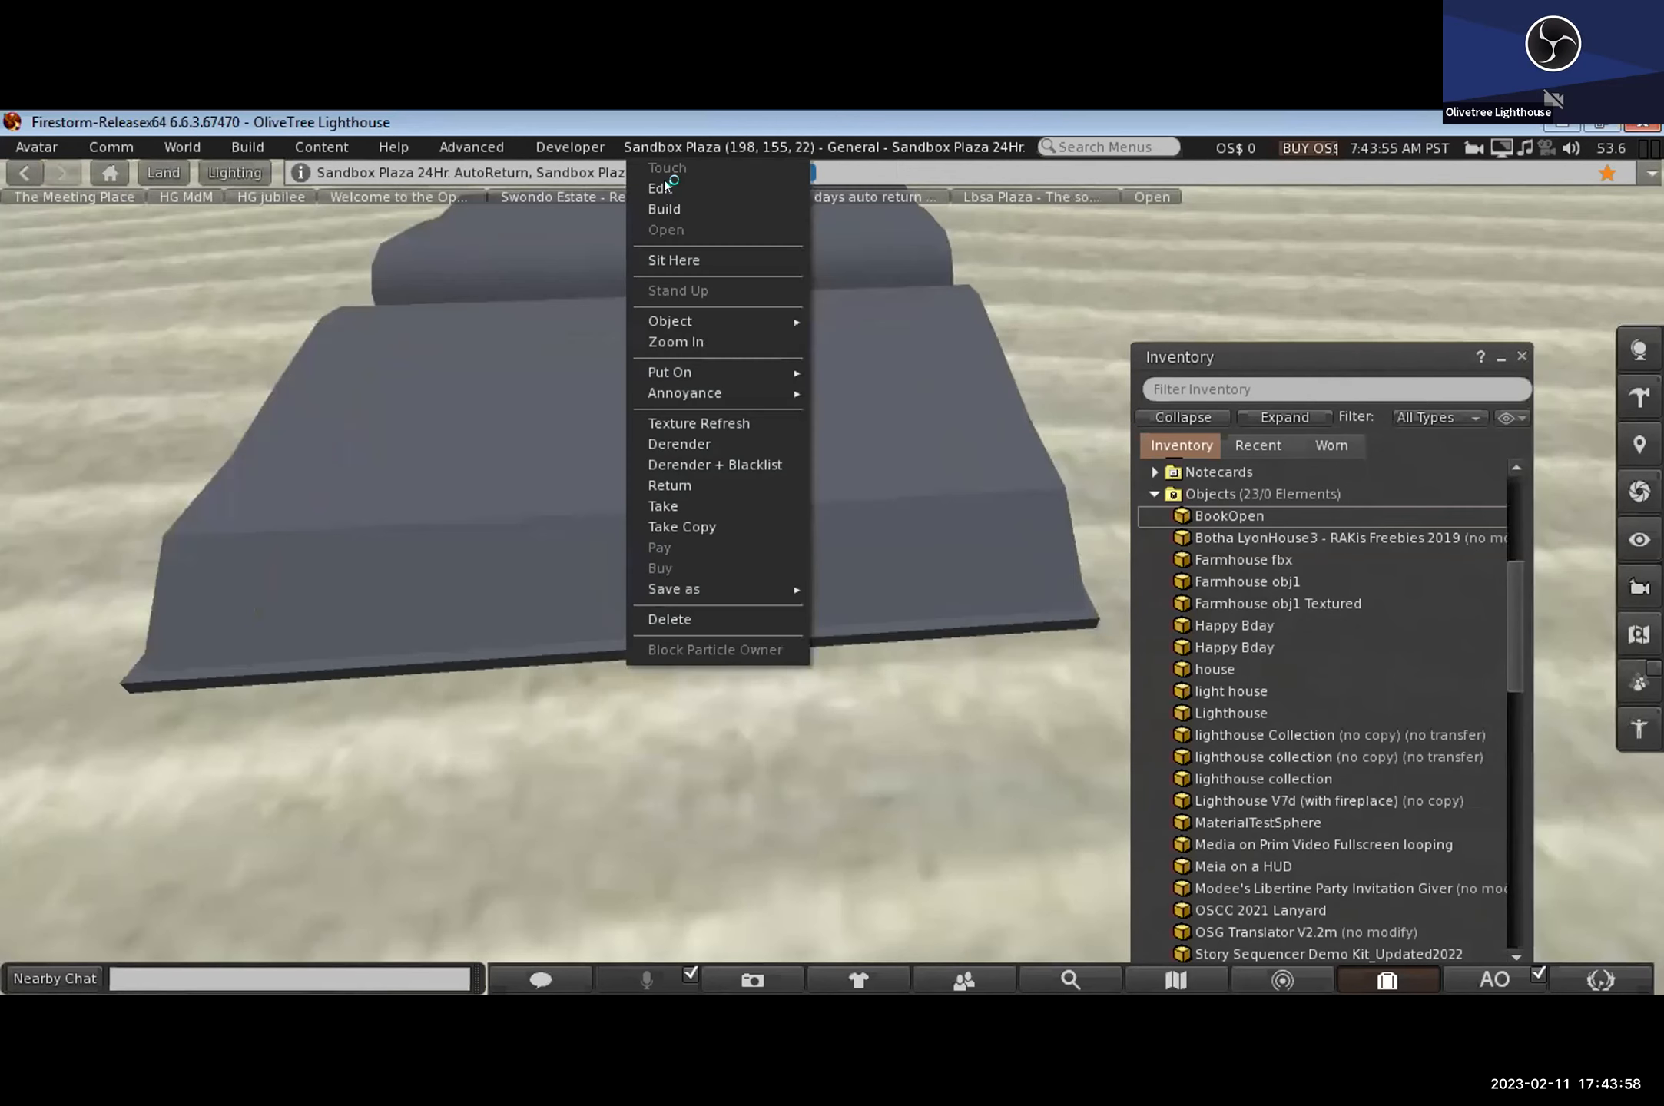
# Step: Edit BookOpen with Ctrl+3, view its texture settings, then close the Build editor
pyautogui.hotkey('ctrl', '3')
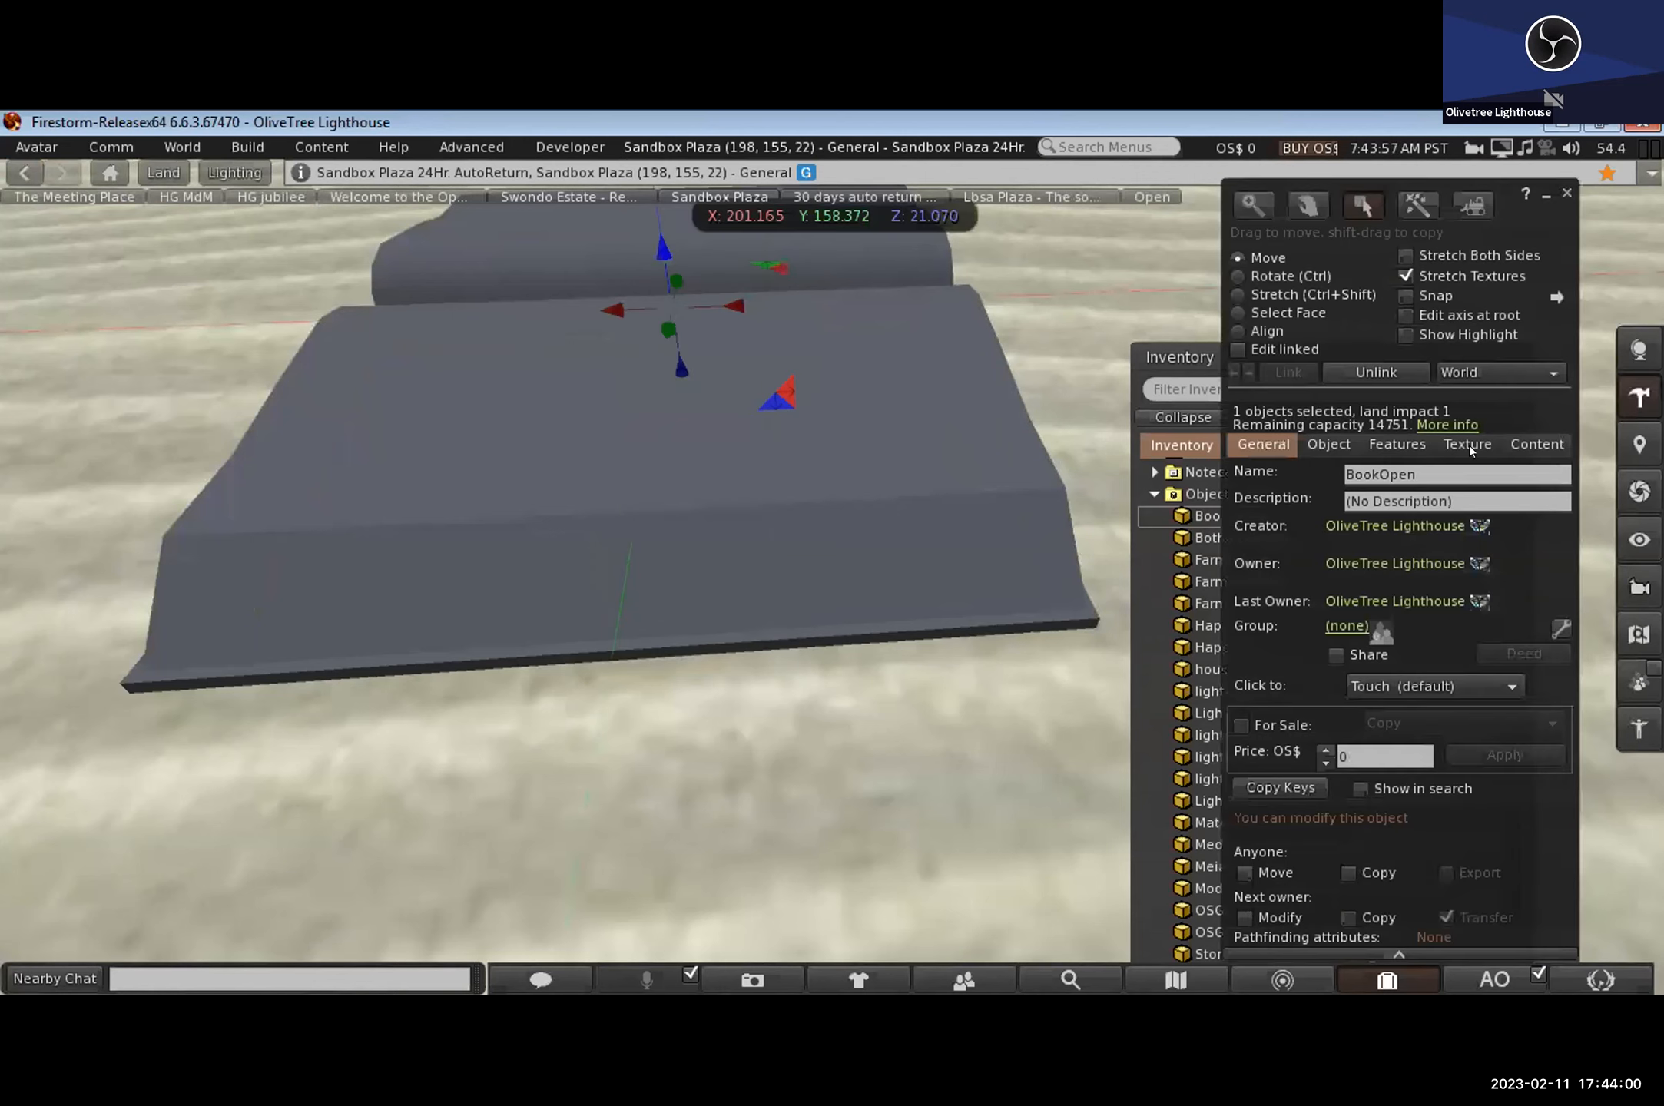
pyautogui.click(1466, 444)
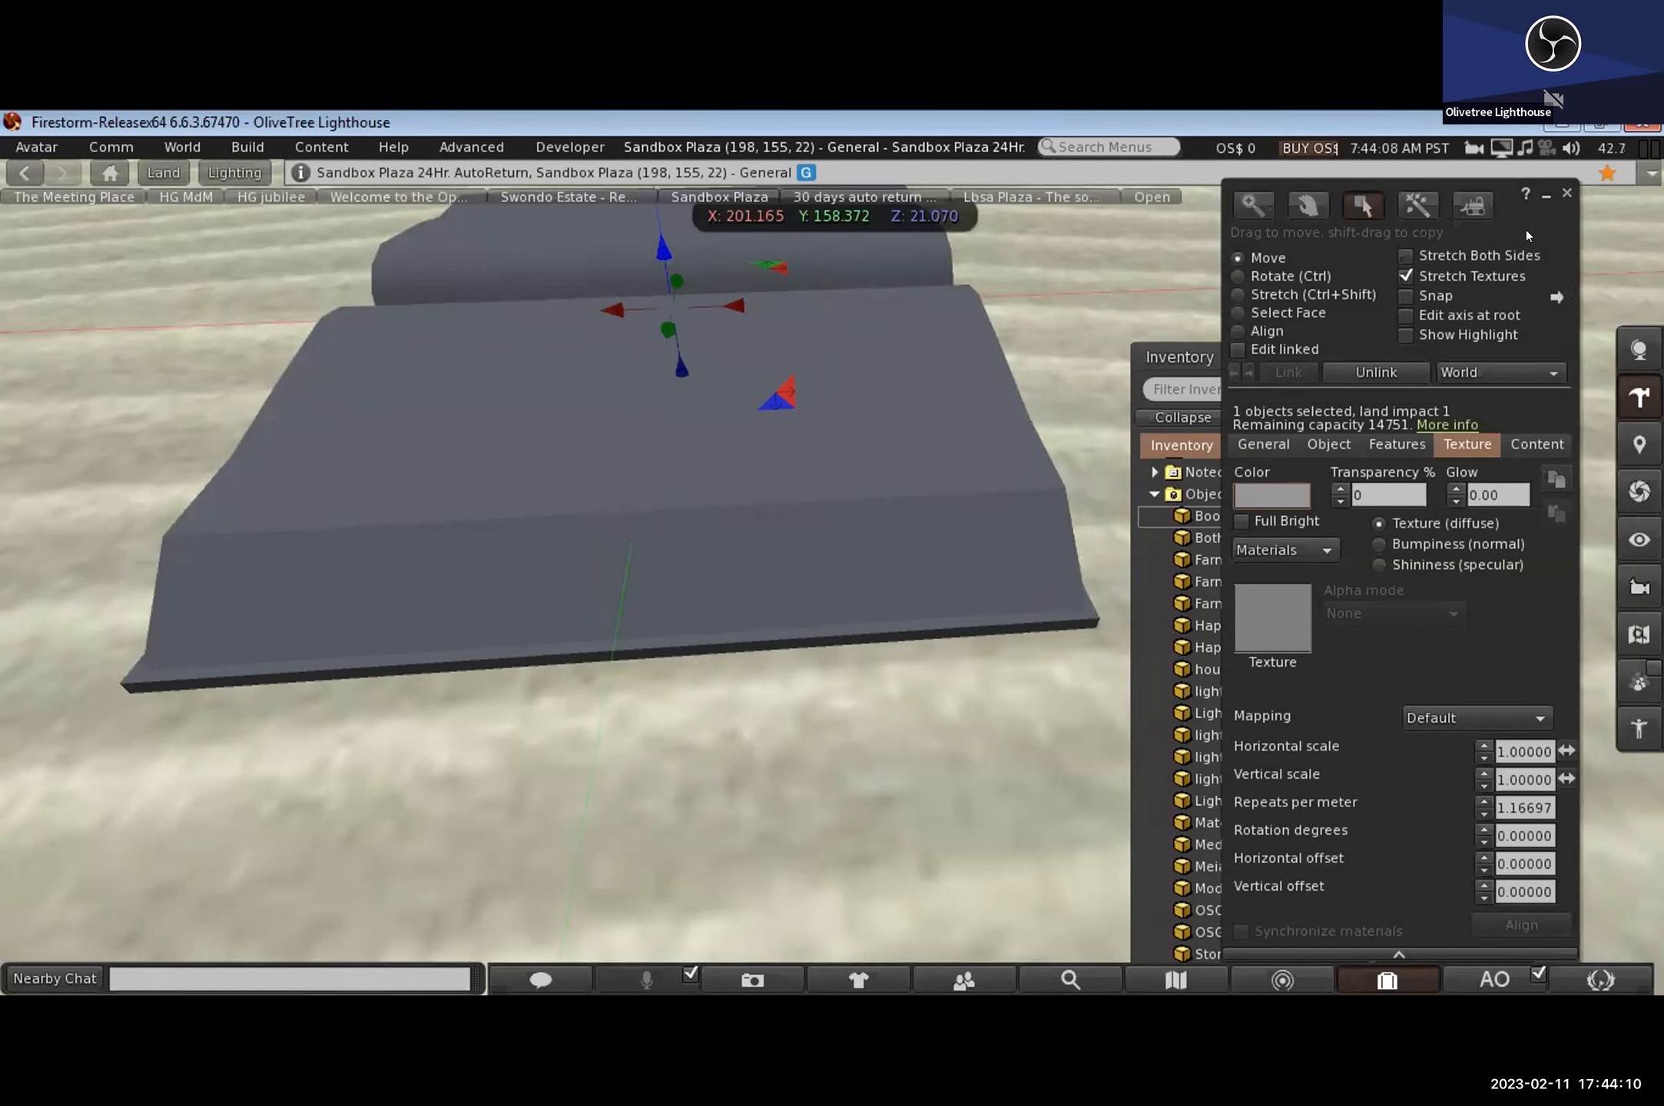
pyautogui.moveTo(1527, 195); pyautogui.dragTo(1499, 185)
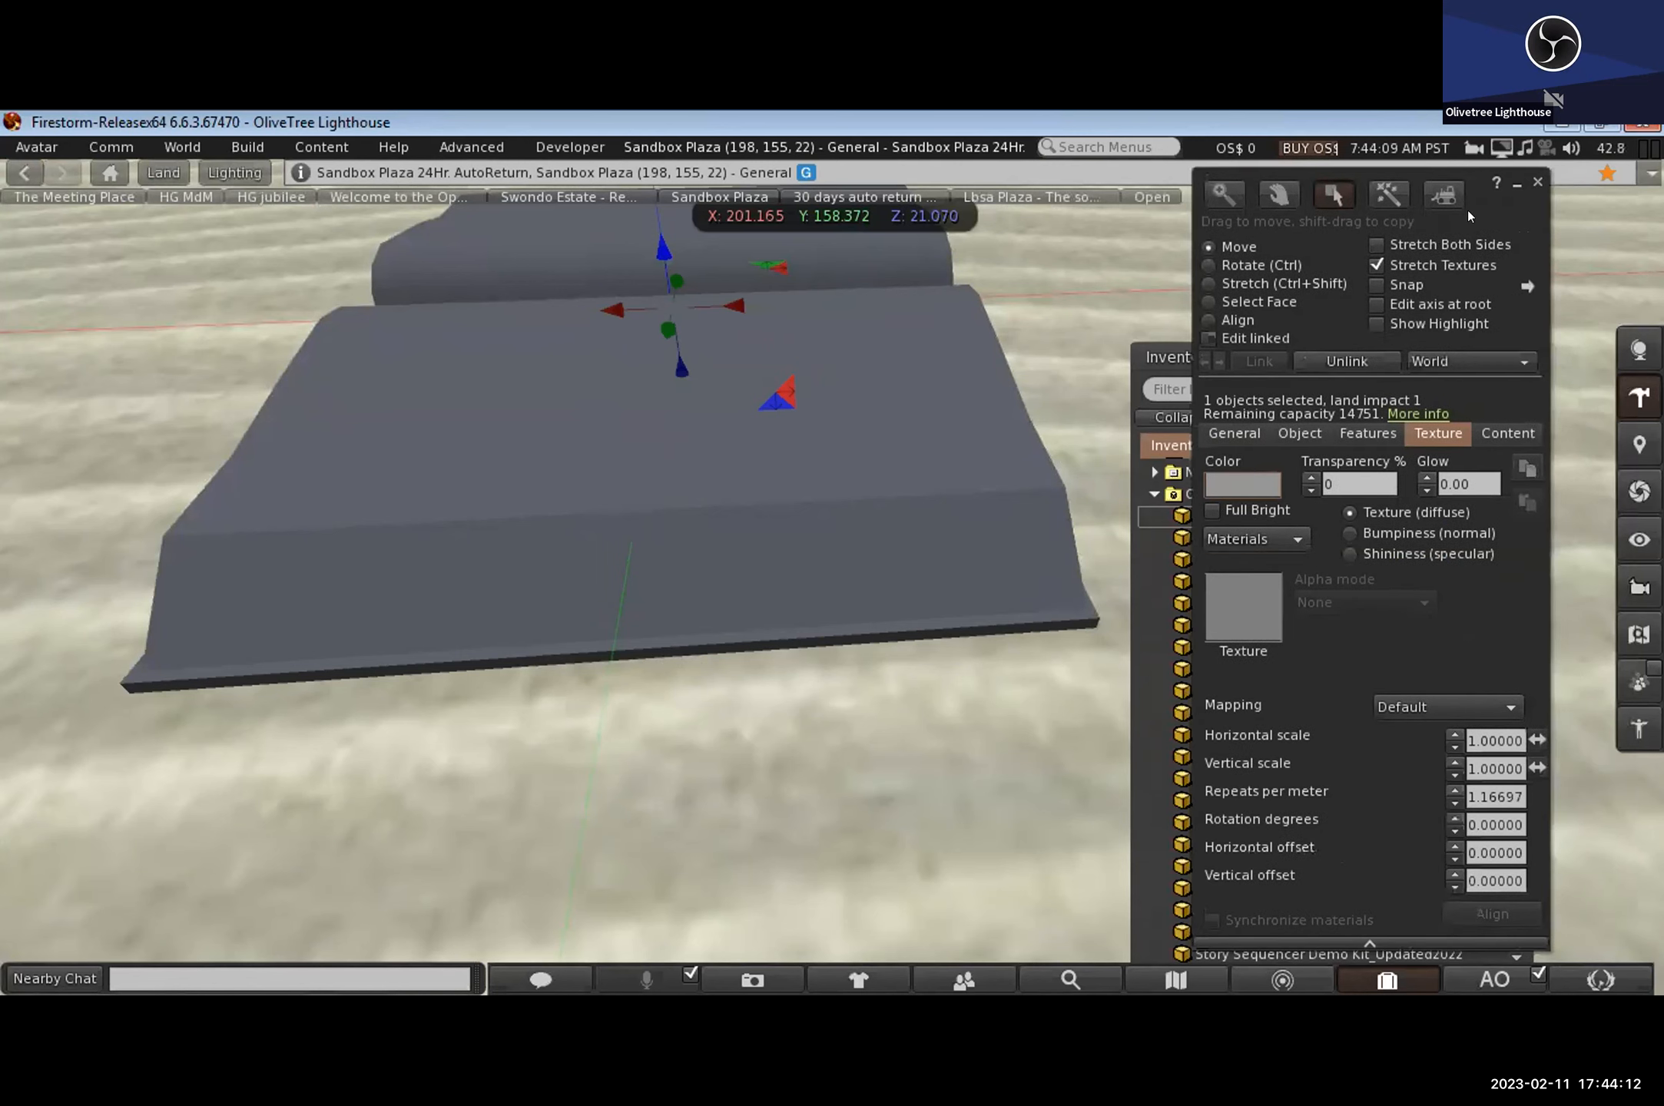
pyautogui.click(1538, 182)
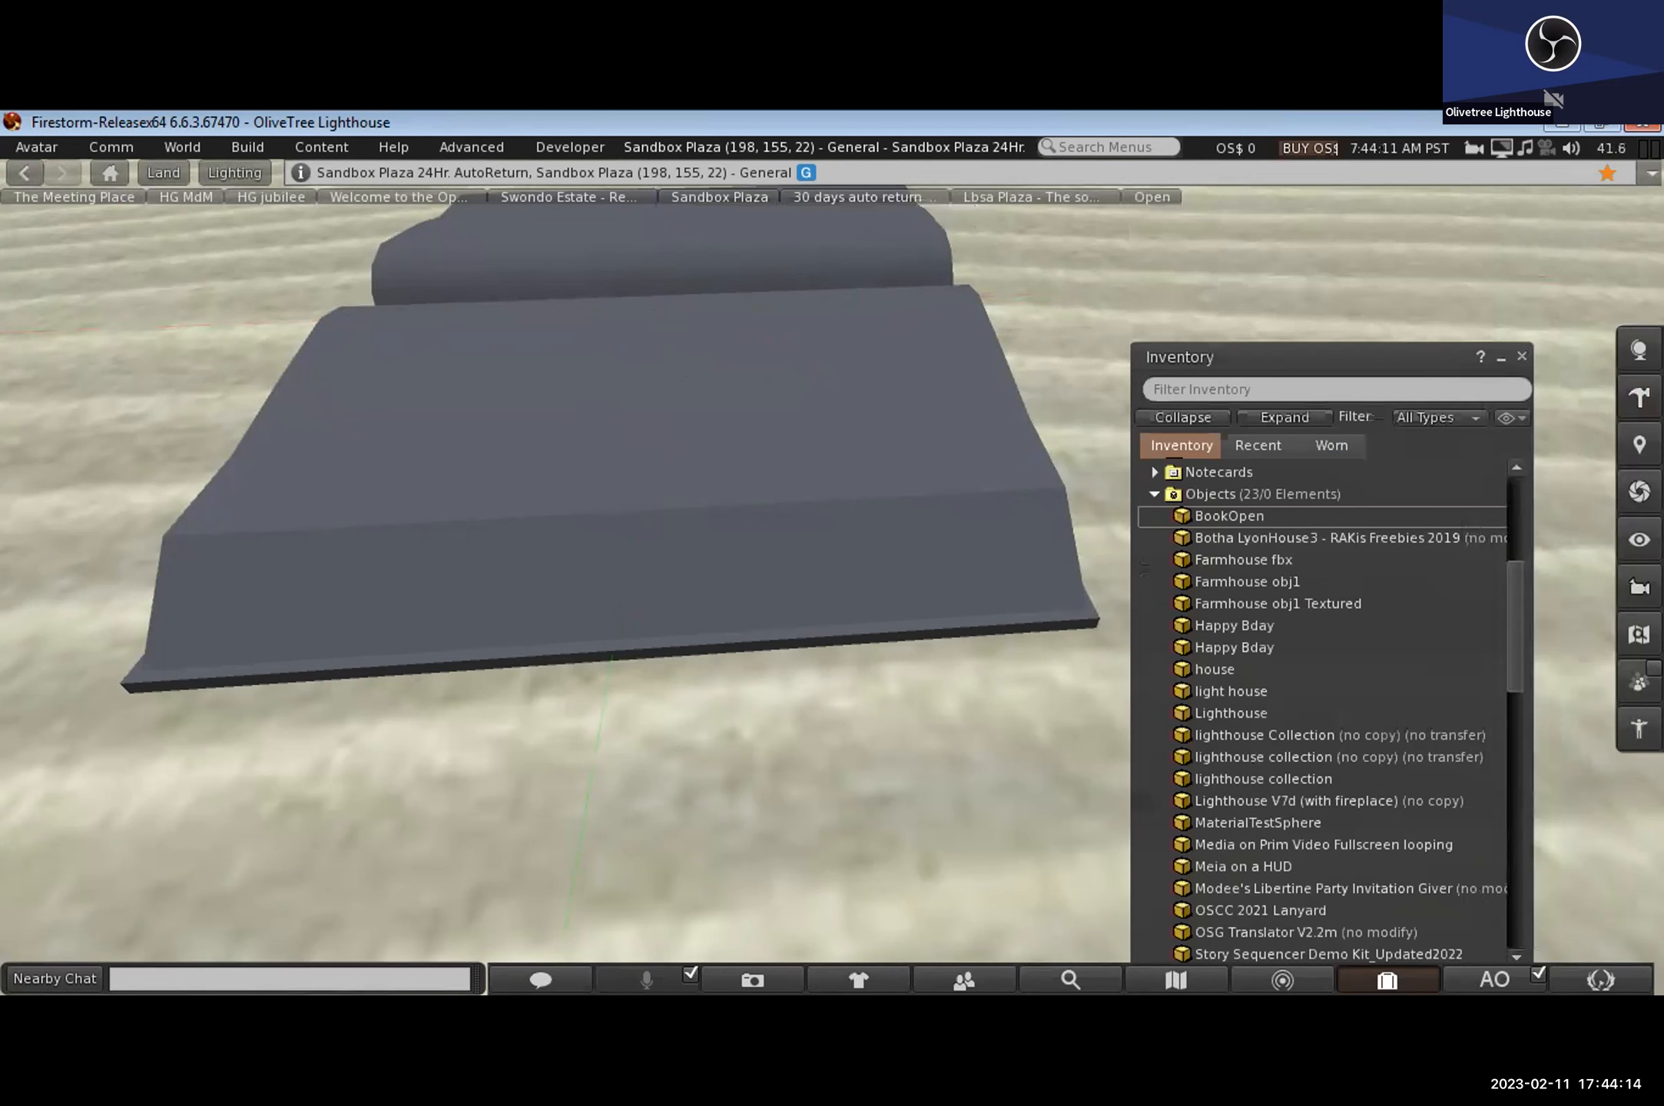
# Step: Toggle the Inventory window back open briefly, then hide it
pyautogui.click(1385, 985)
pyautogui.hotkey('ctrl', 'i')
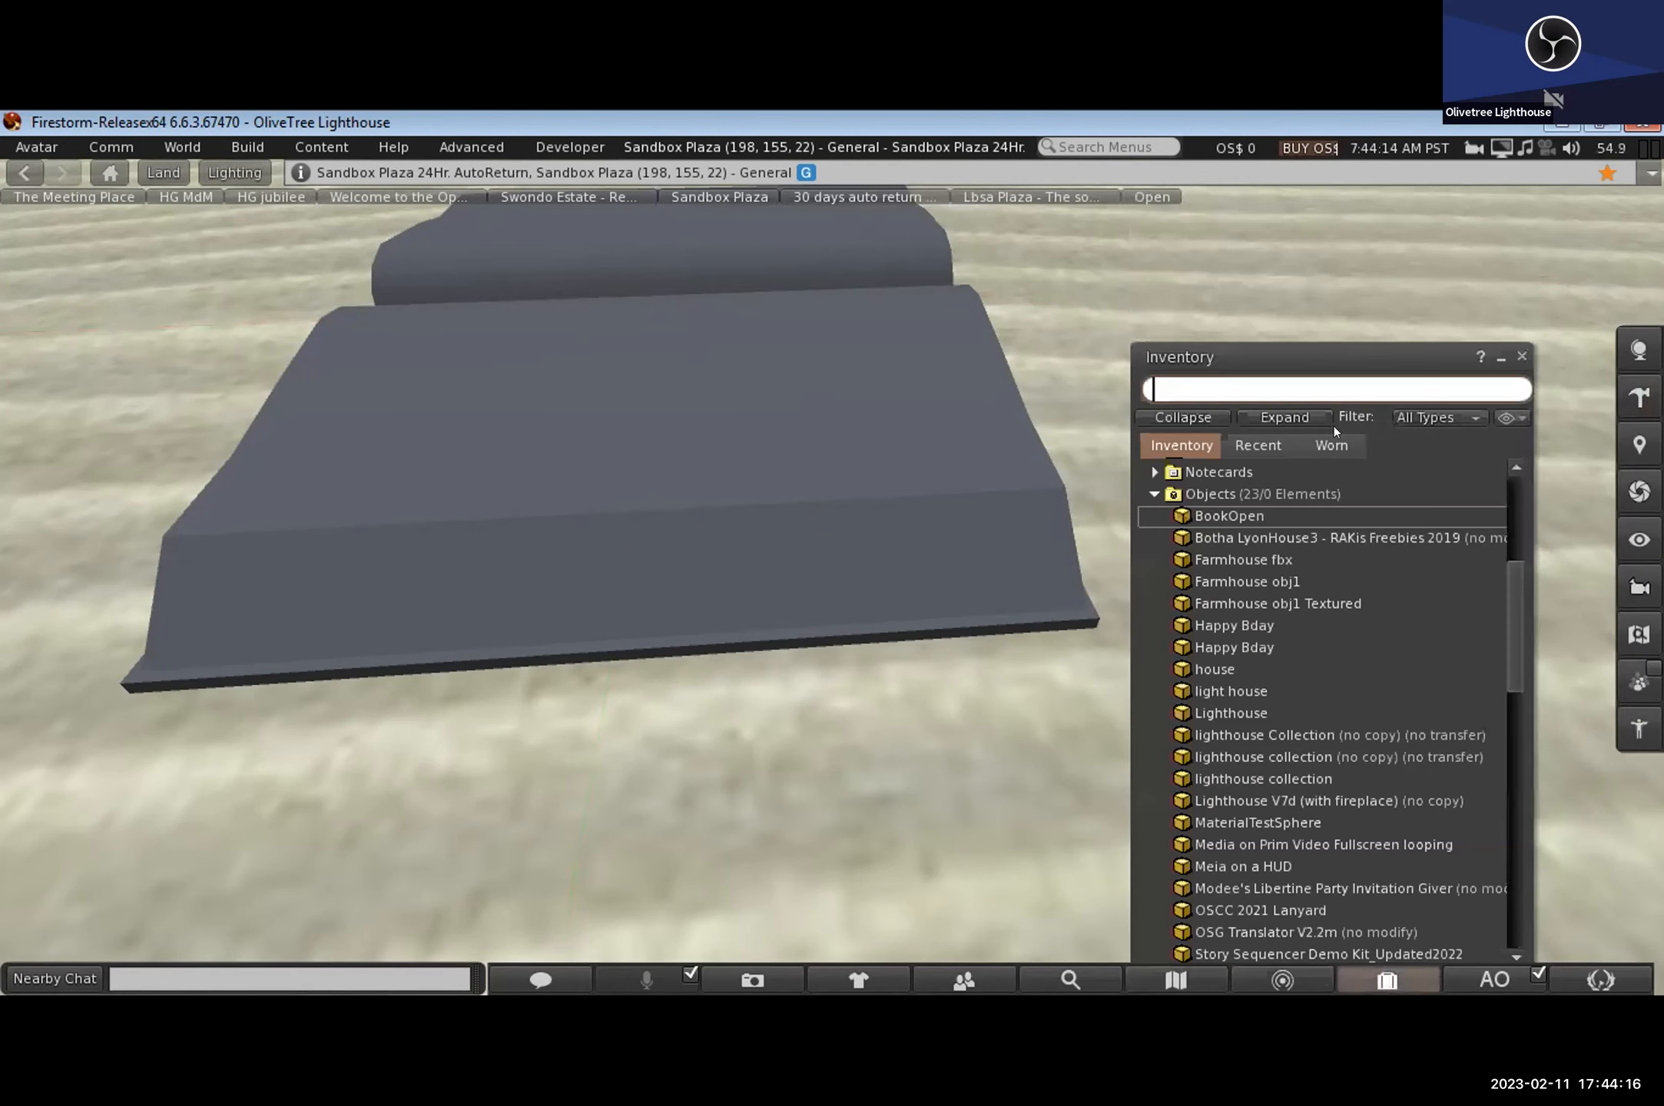
pyautogui.moveTo(1368, 346); pyautogui.dragTo(1484, 197)
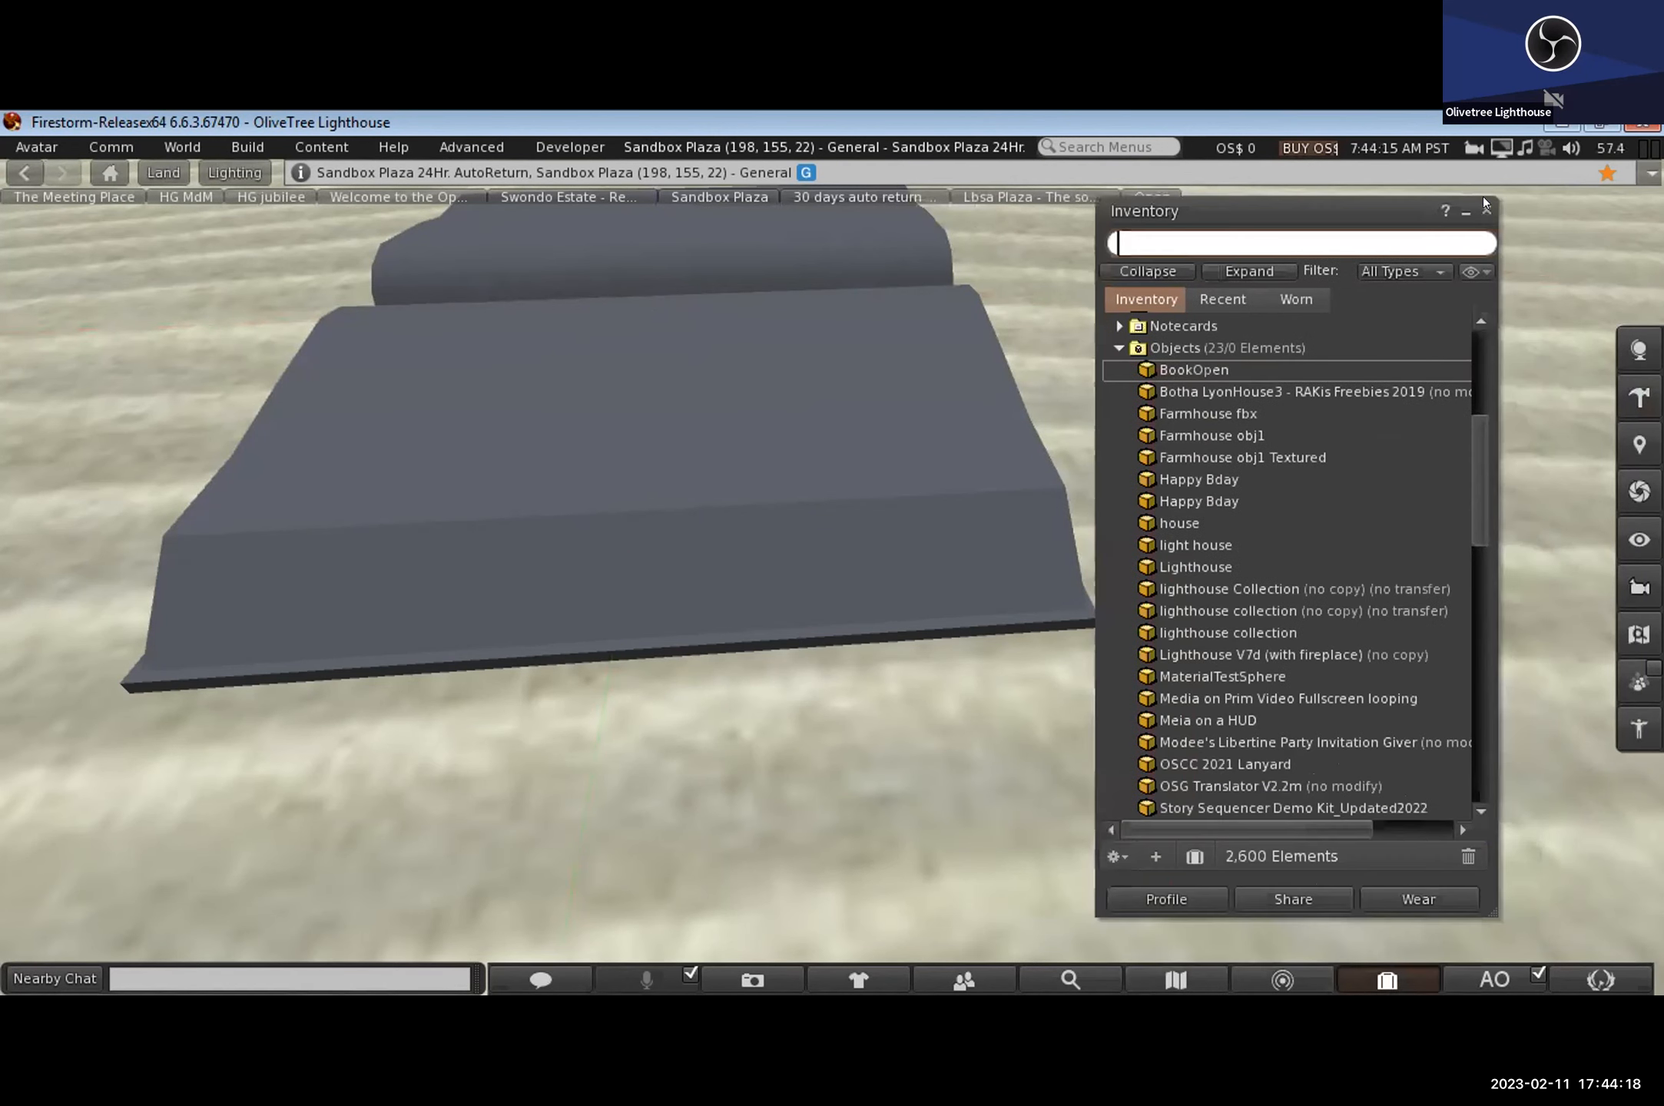
pyautogui.click(1375, 969)
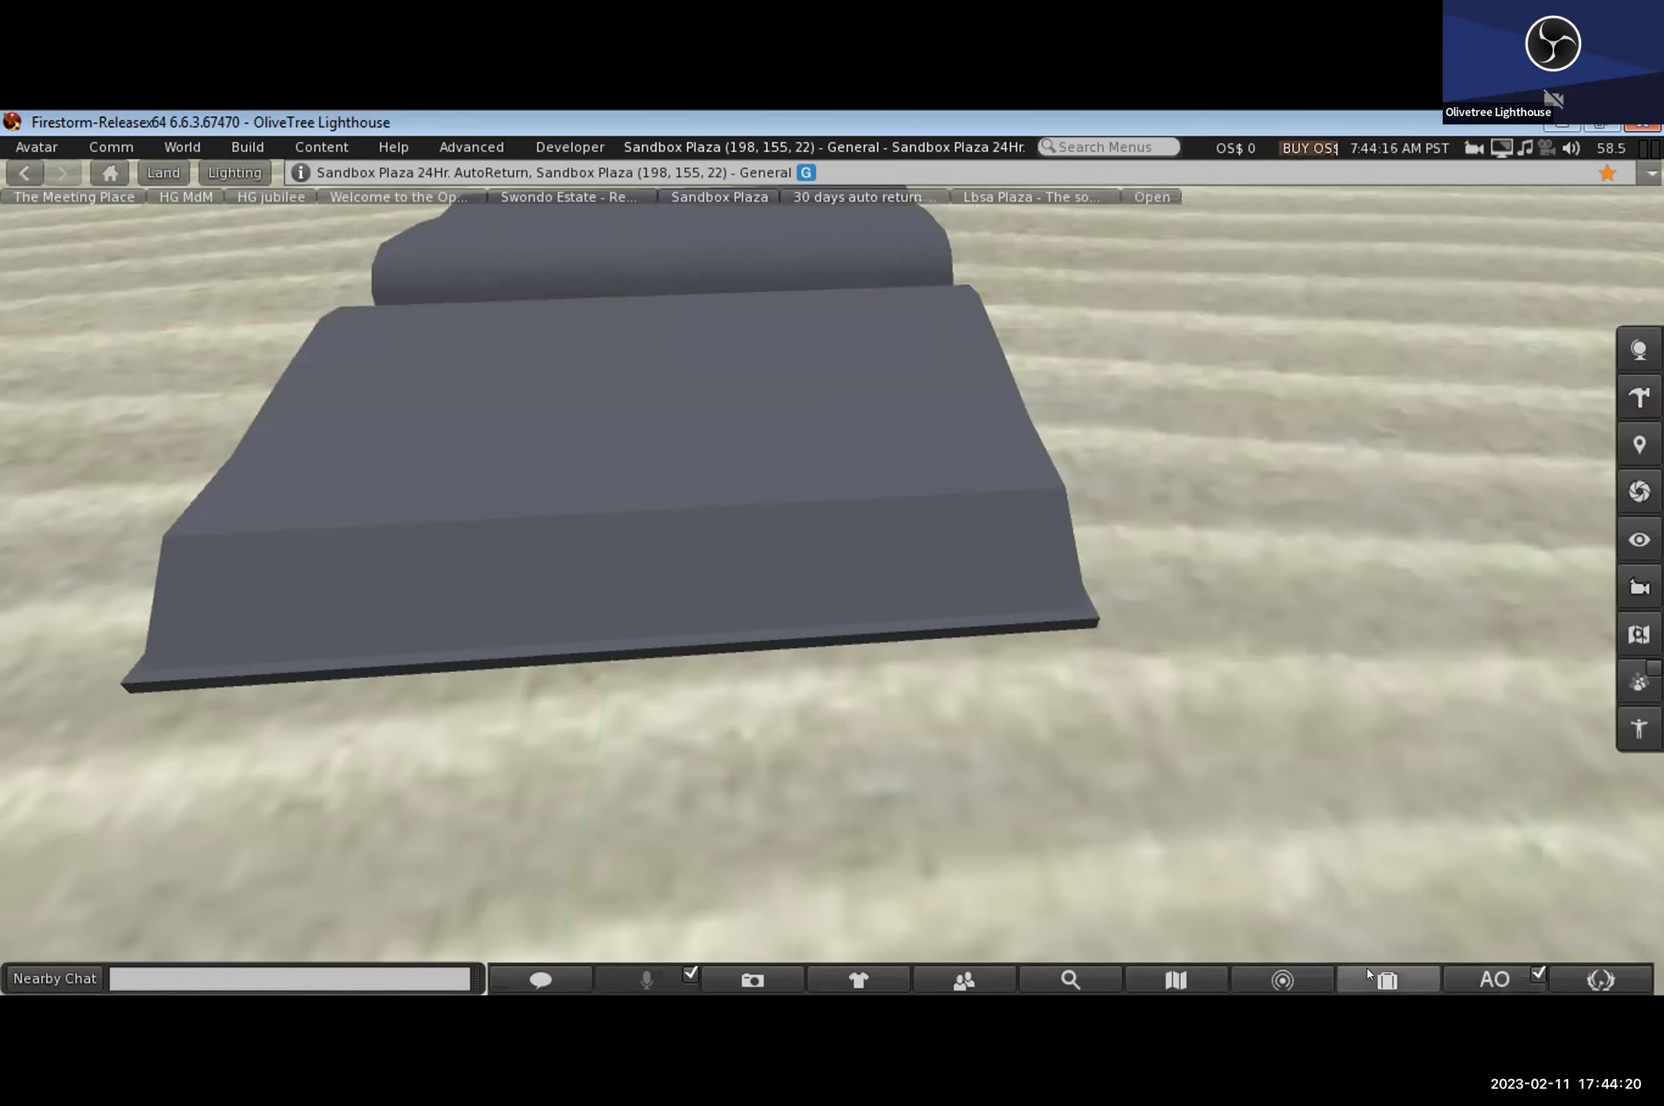
# Step: Start an image upload from the Inventory's + > Upload > Image menu
pyautogui.click(1366, 969)
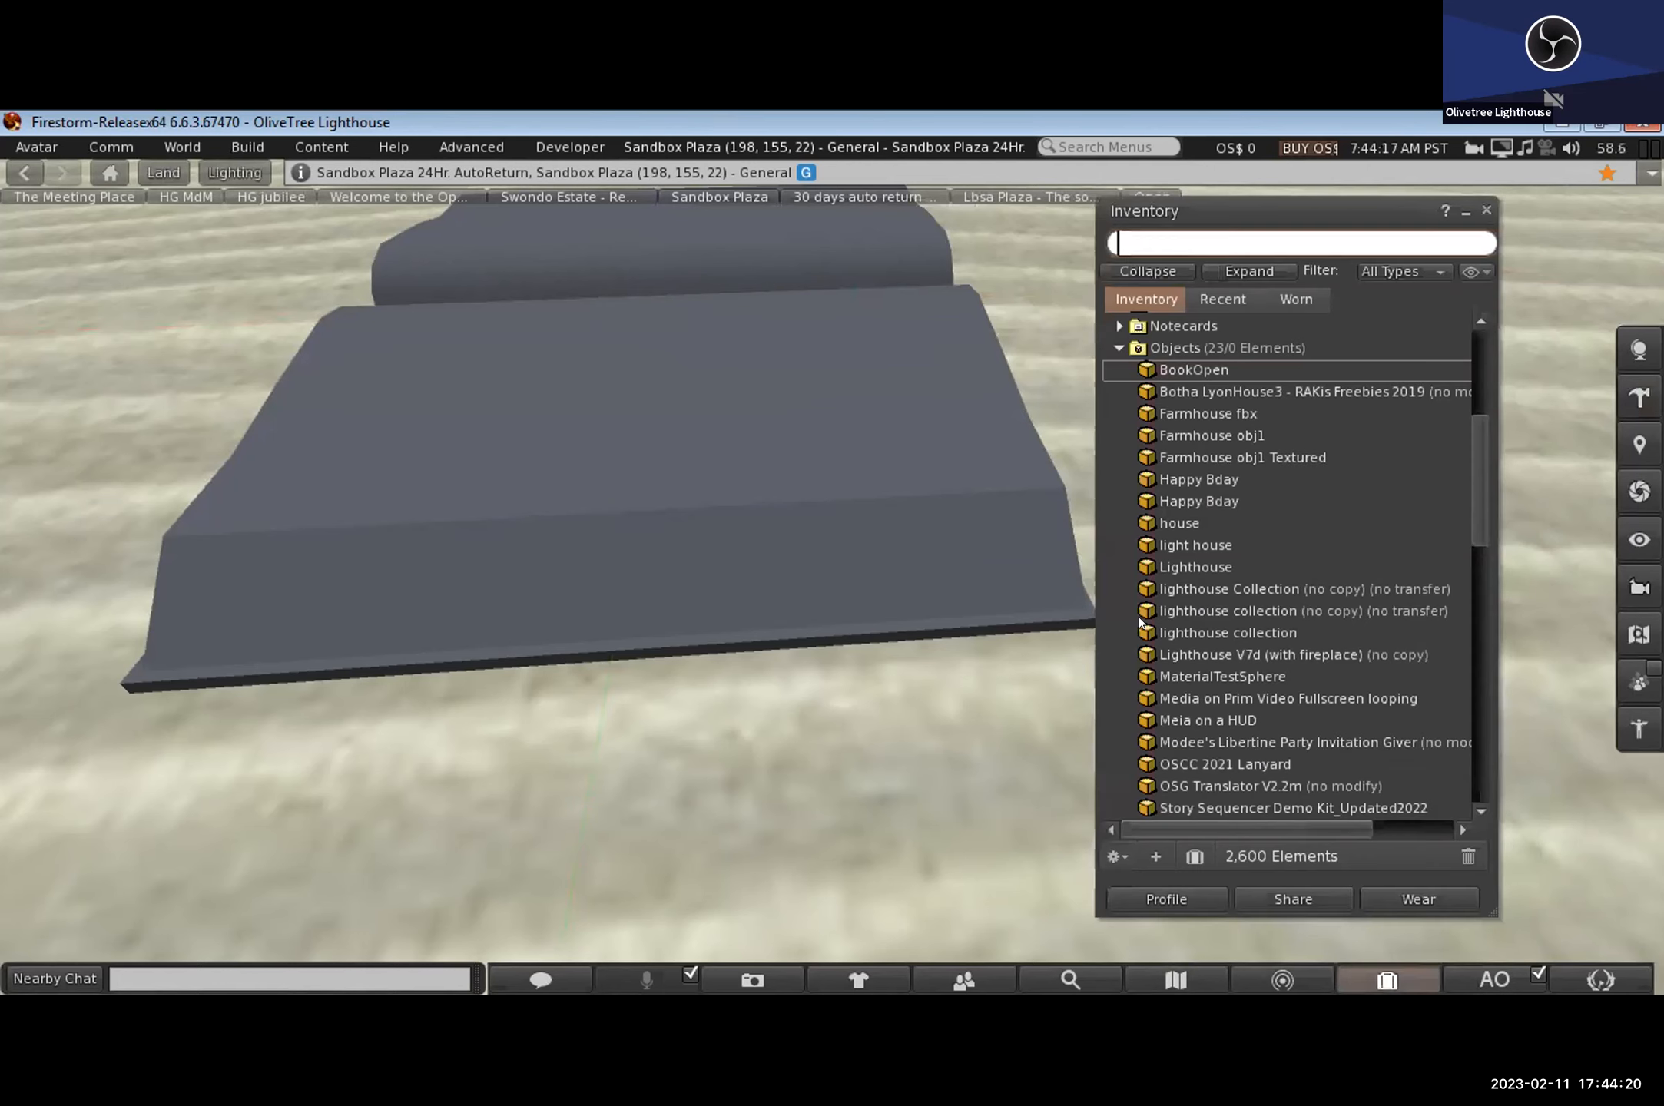
pyautogui.click(1155, 857)
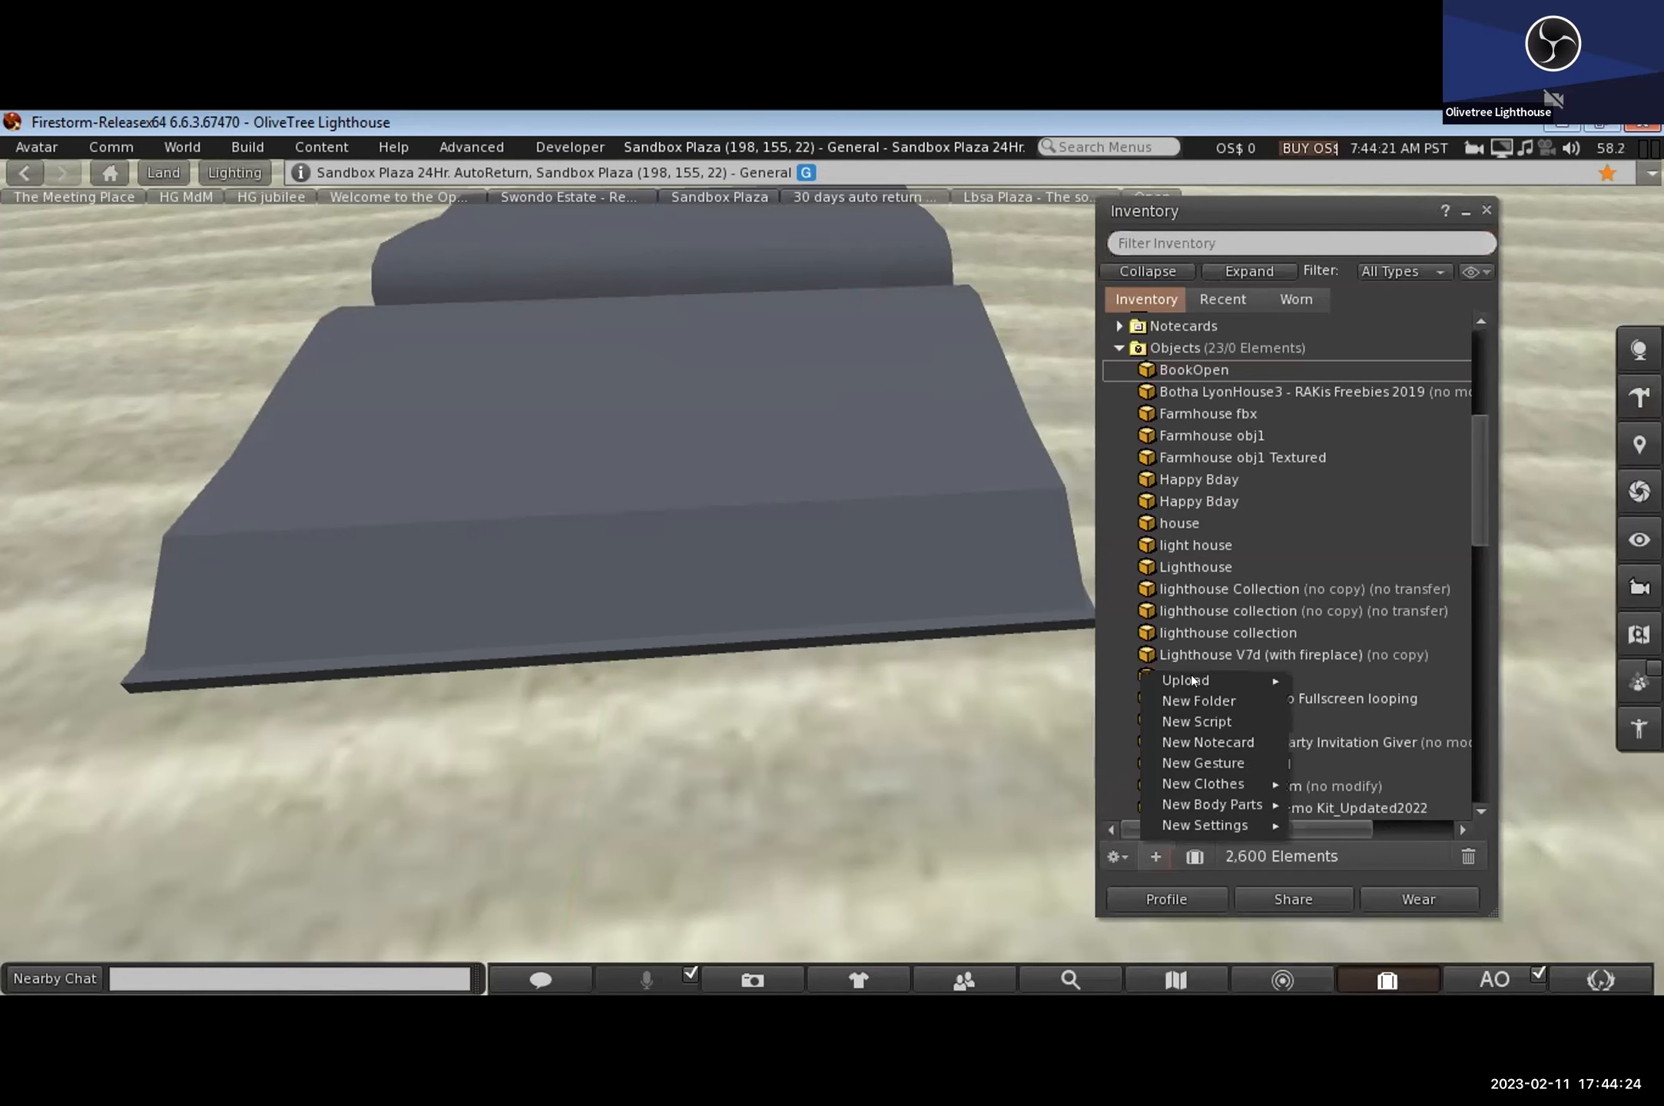
pyautogui.moveTo(1192, 681)
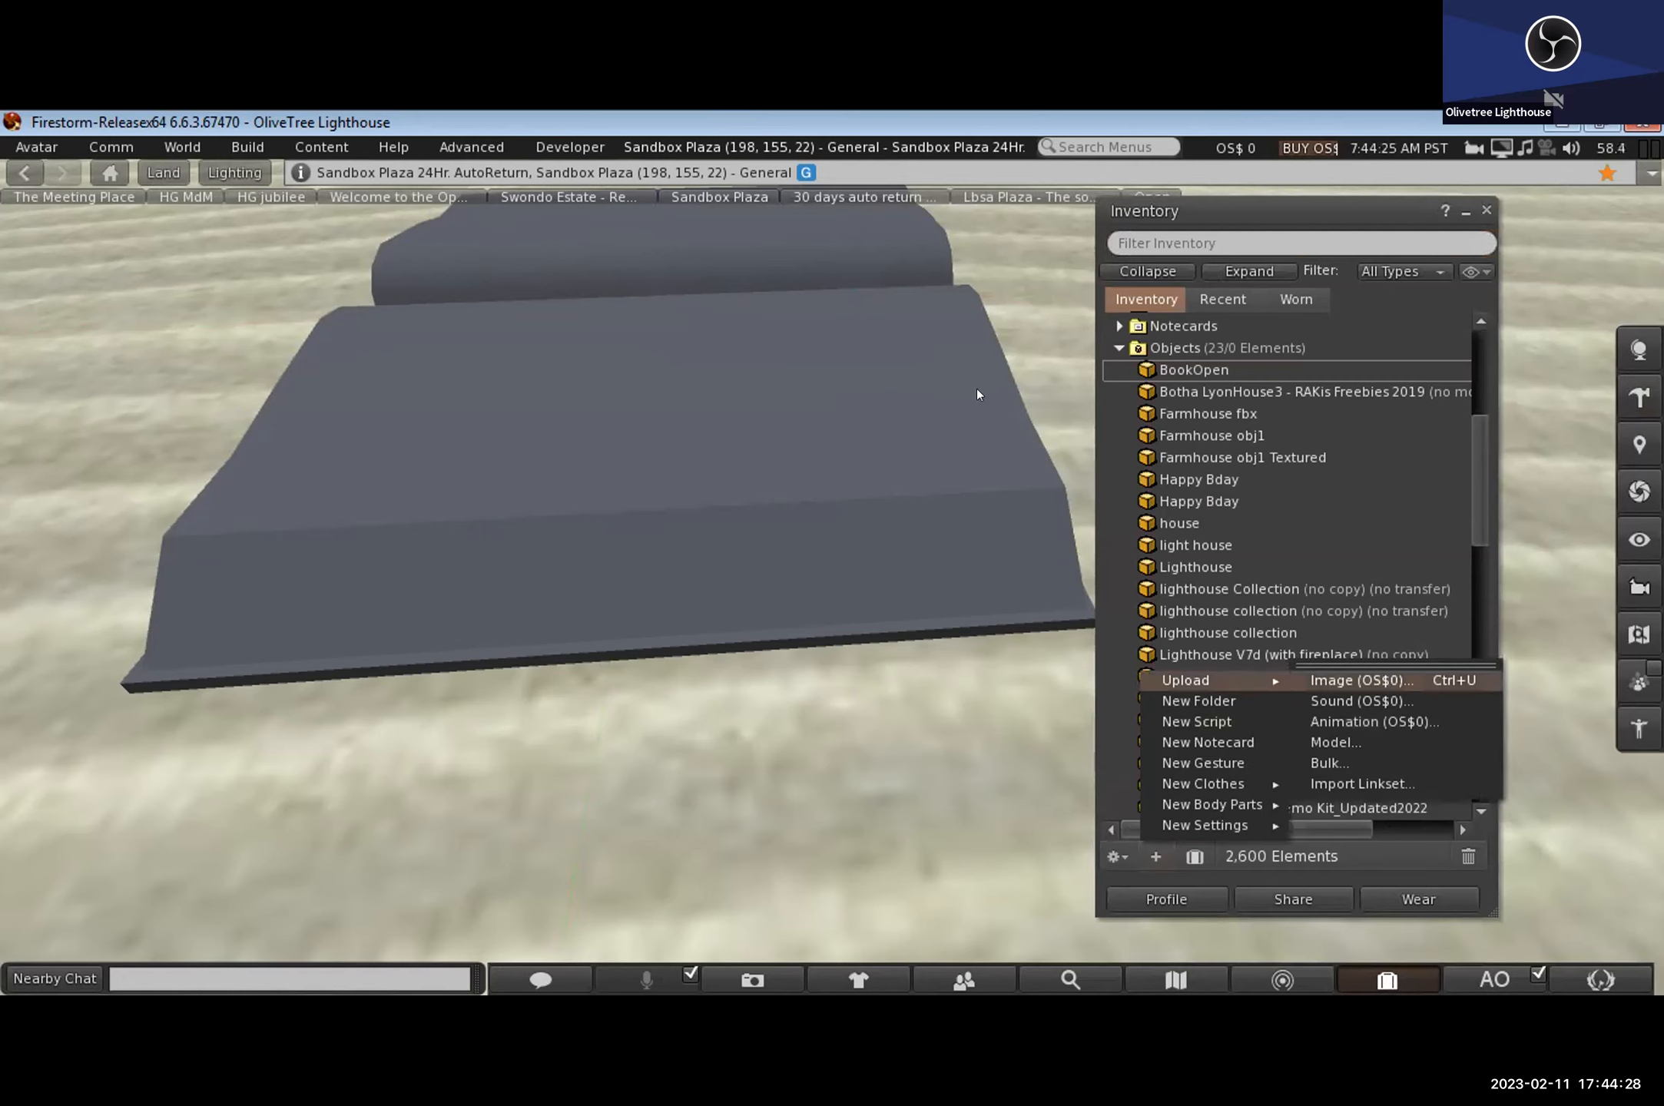
pyautogui.press('Return')
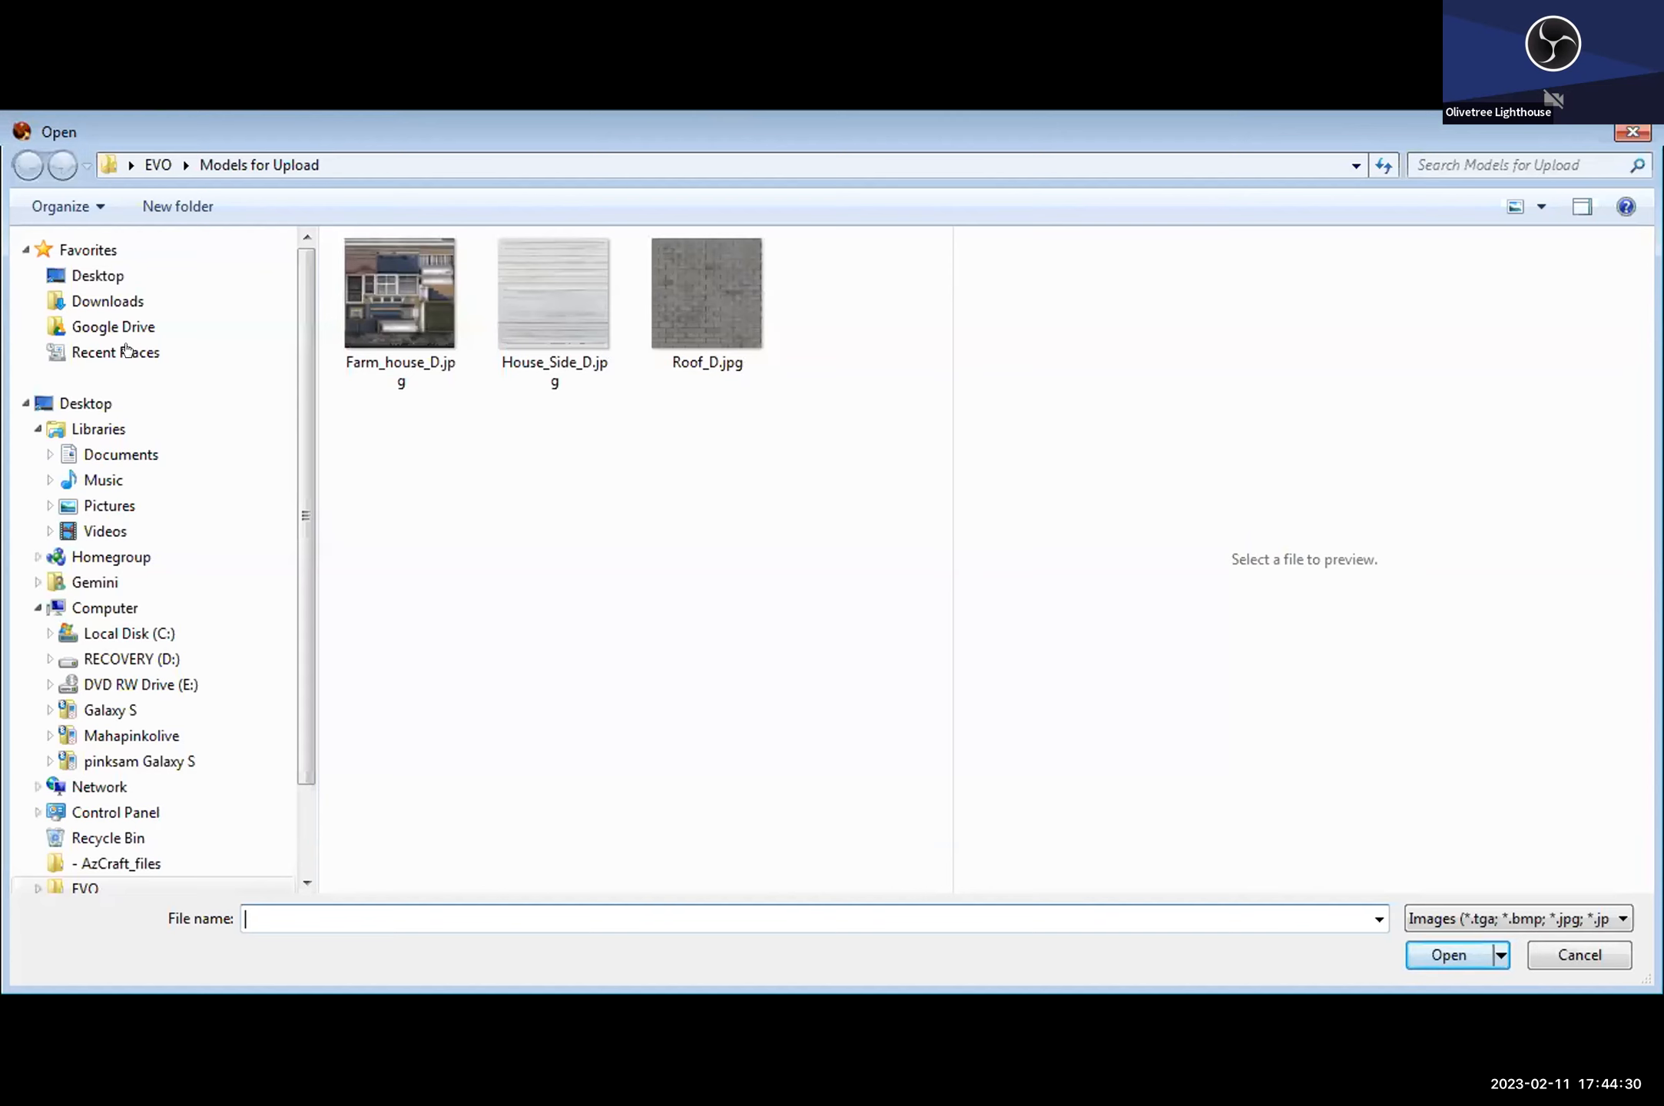
# Step: Browse to Desktop > Files Misc > EVO > DownloadedMesh > BookOld
pyautogui.click(109, 275)
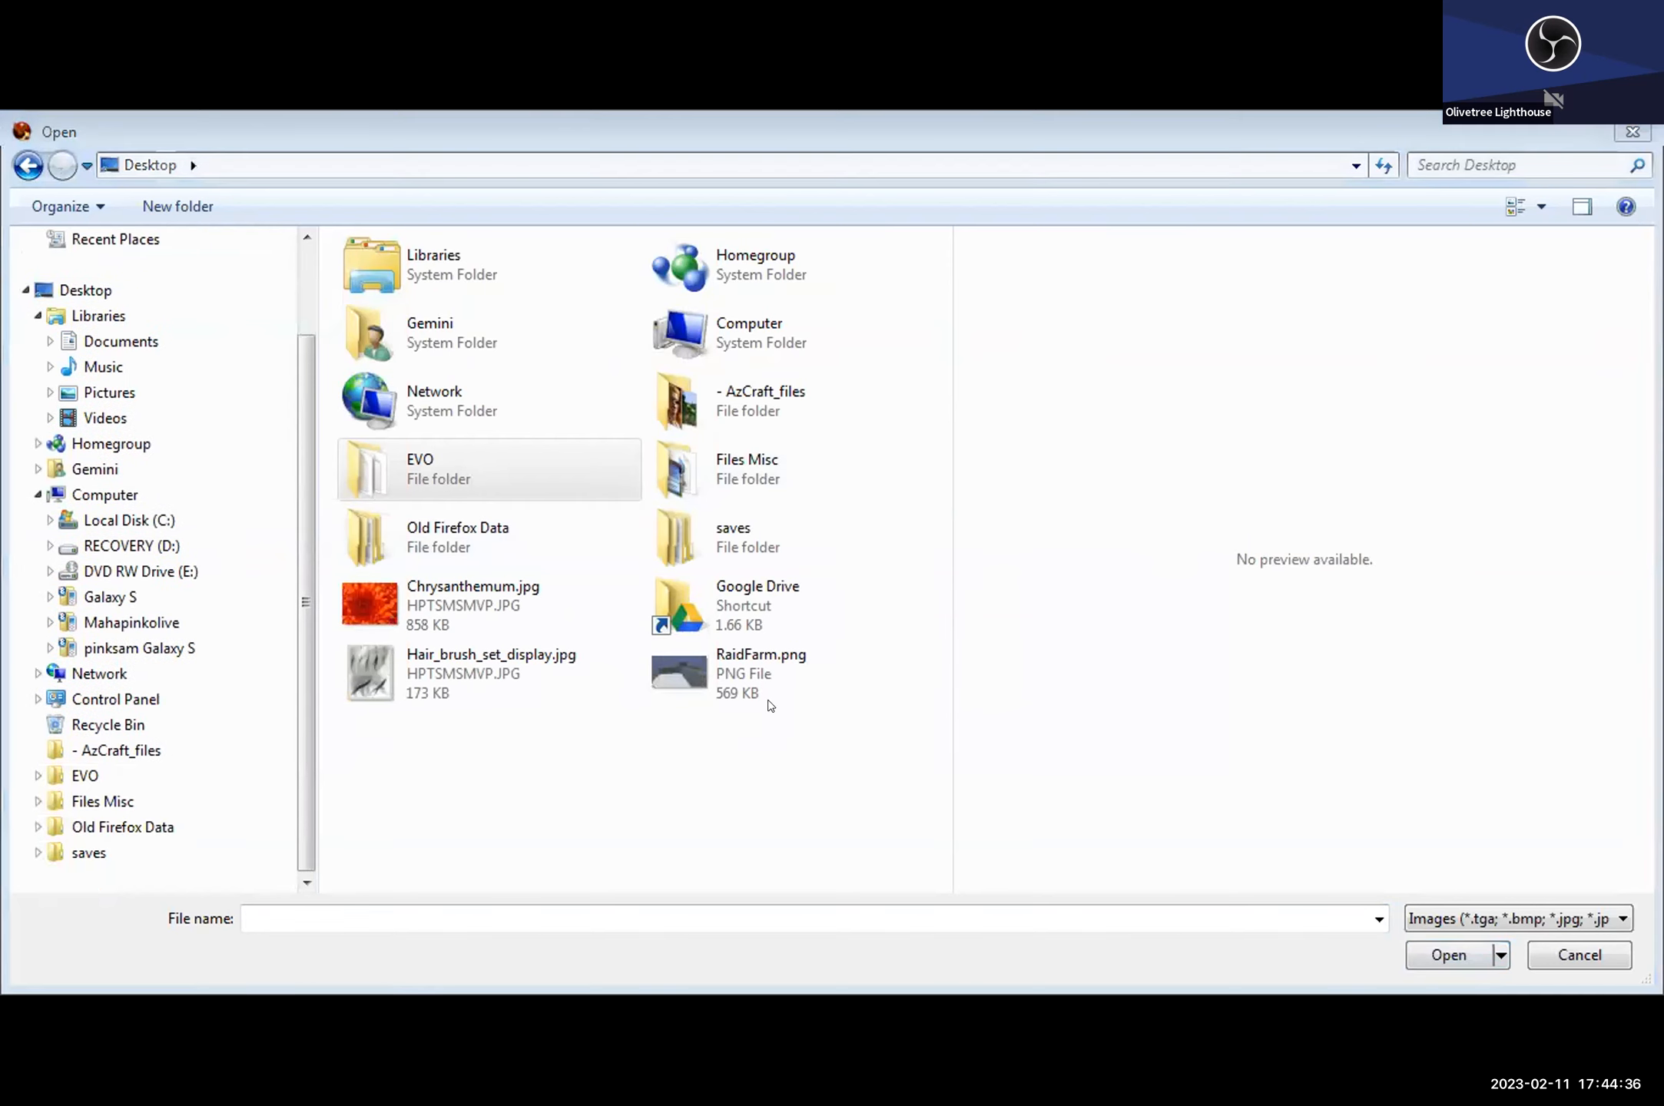
pyautogui.click(766, 474)
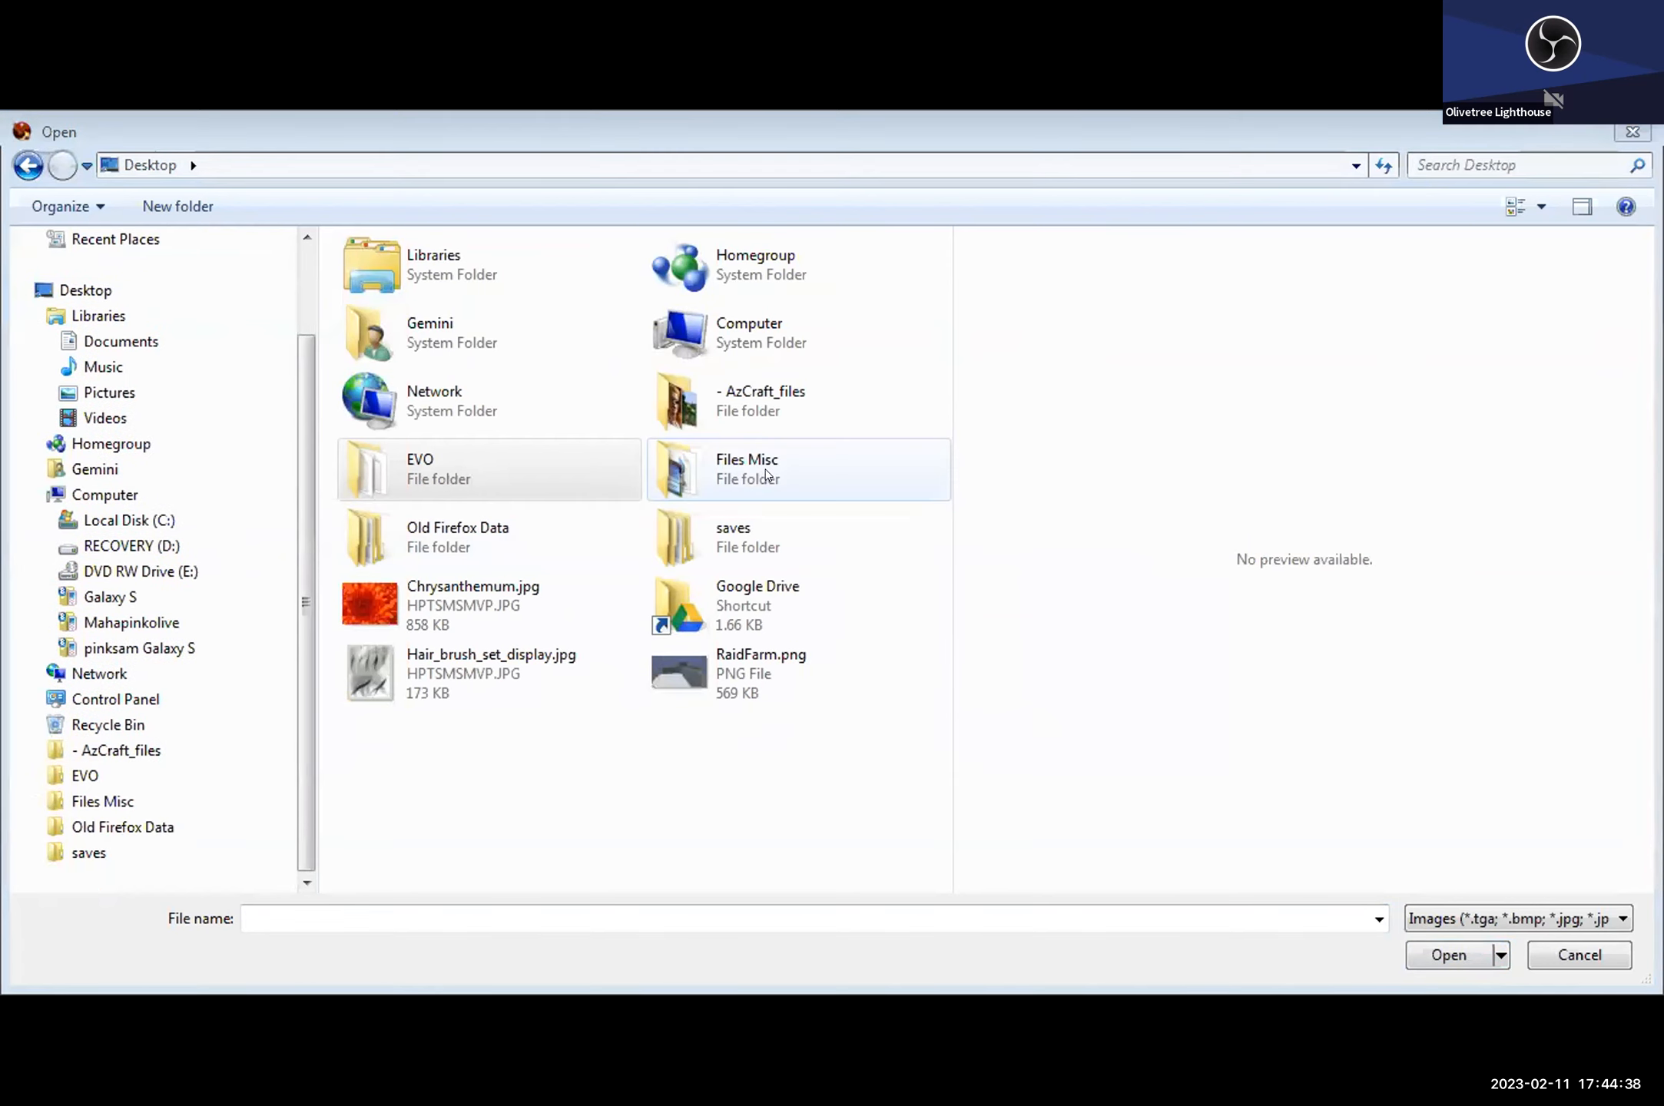
pyautogui.doubleClick(434, 480)
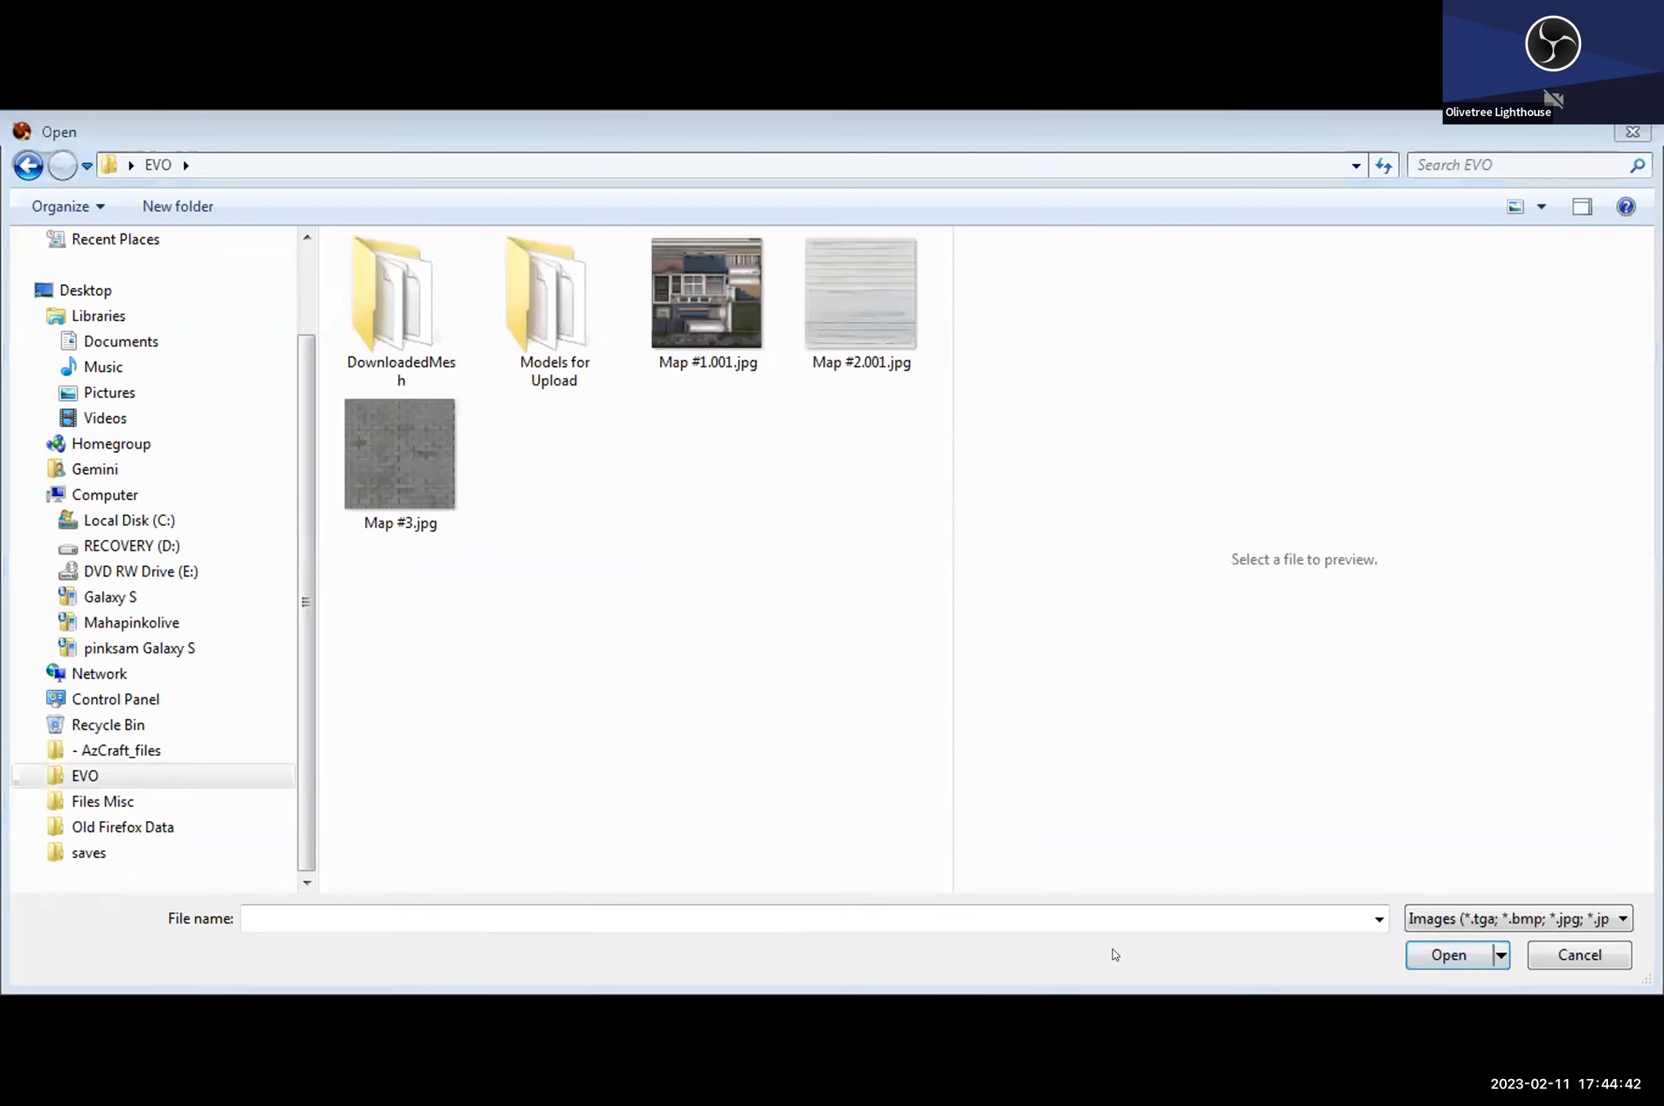
pyautogui.click(374, 298)
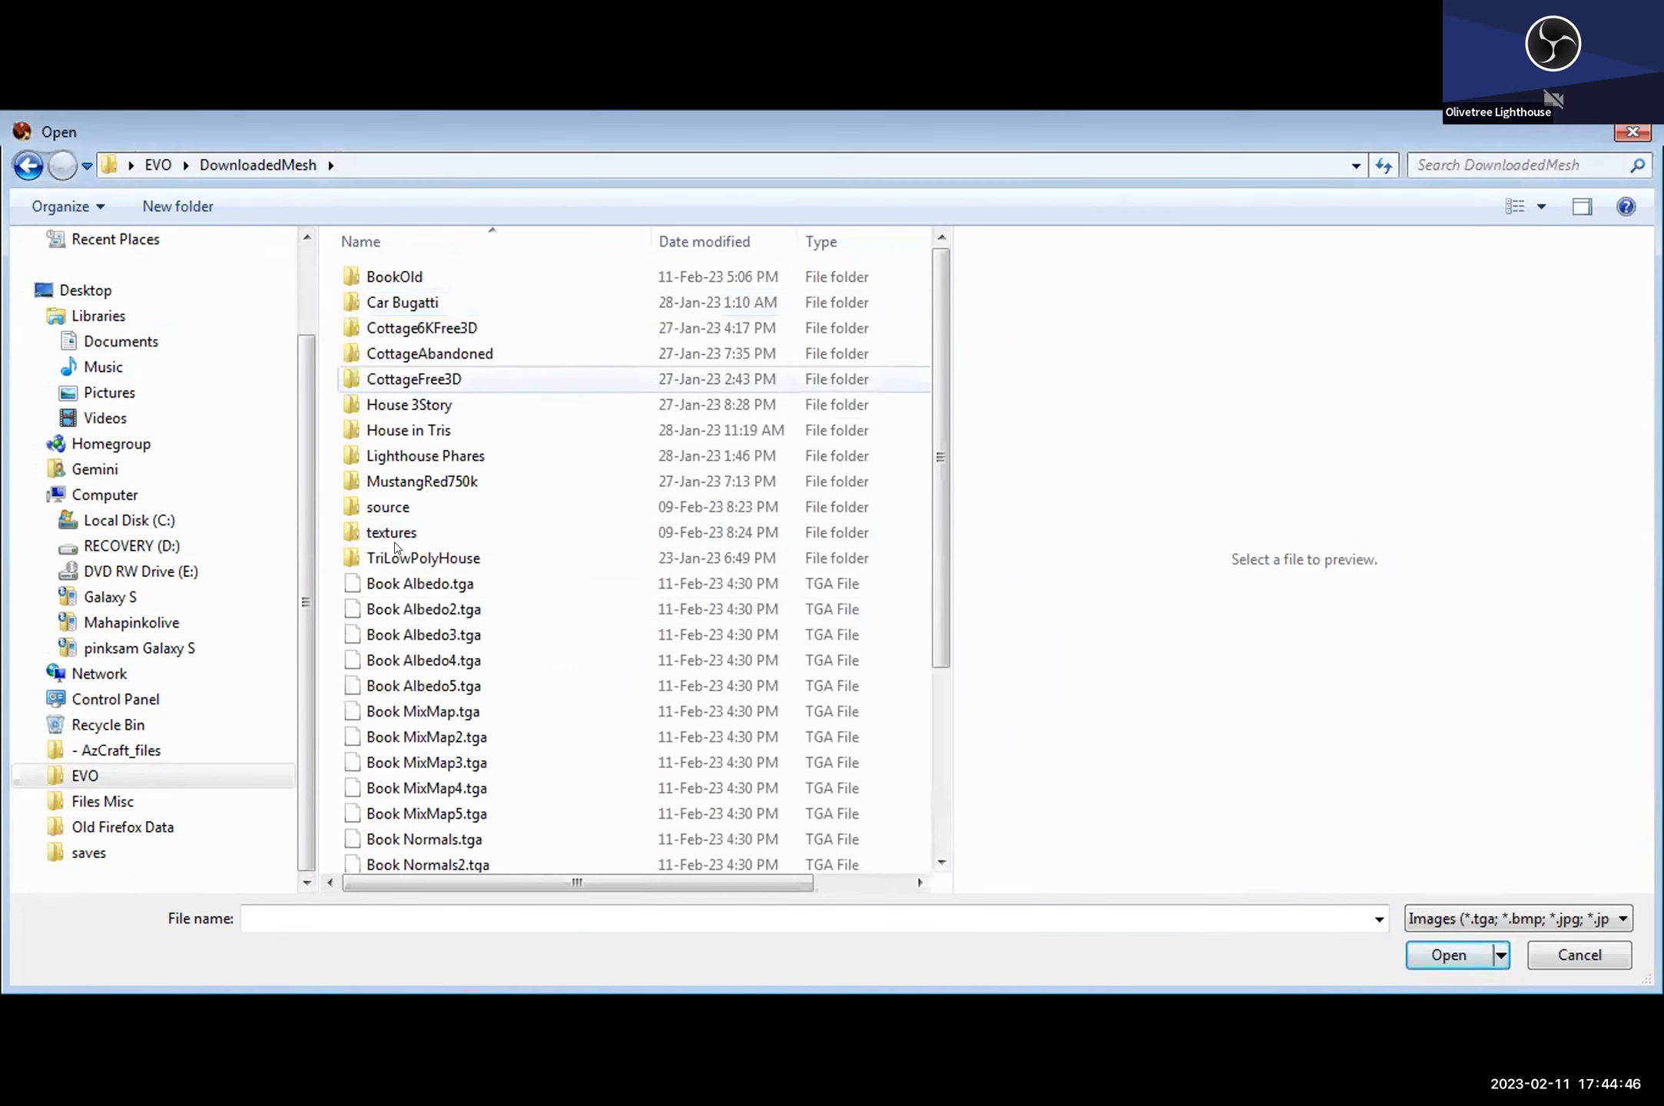
pyautogui.doubleClick(399, 278)
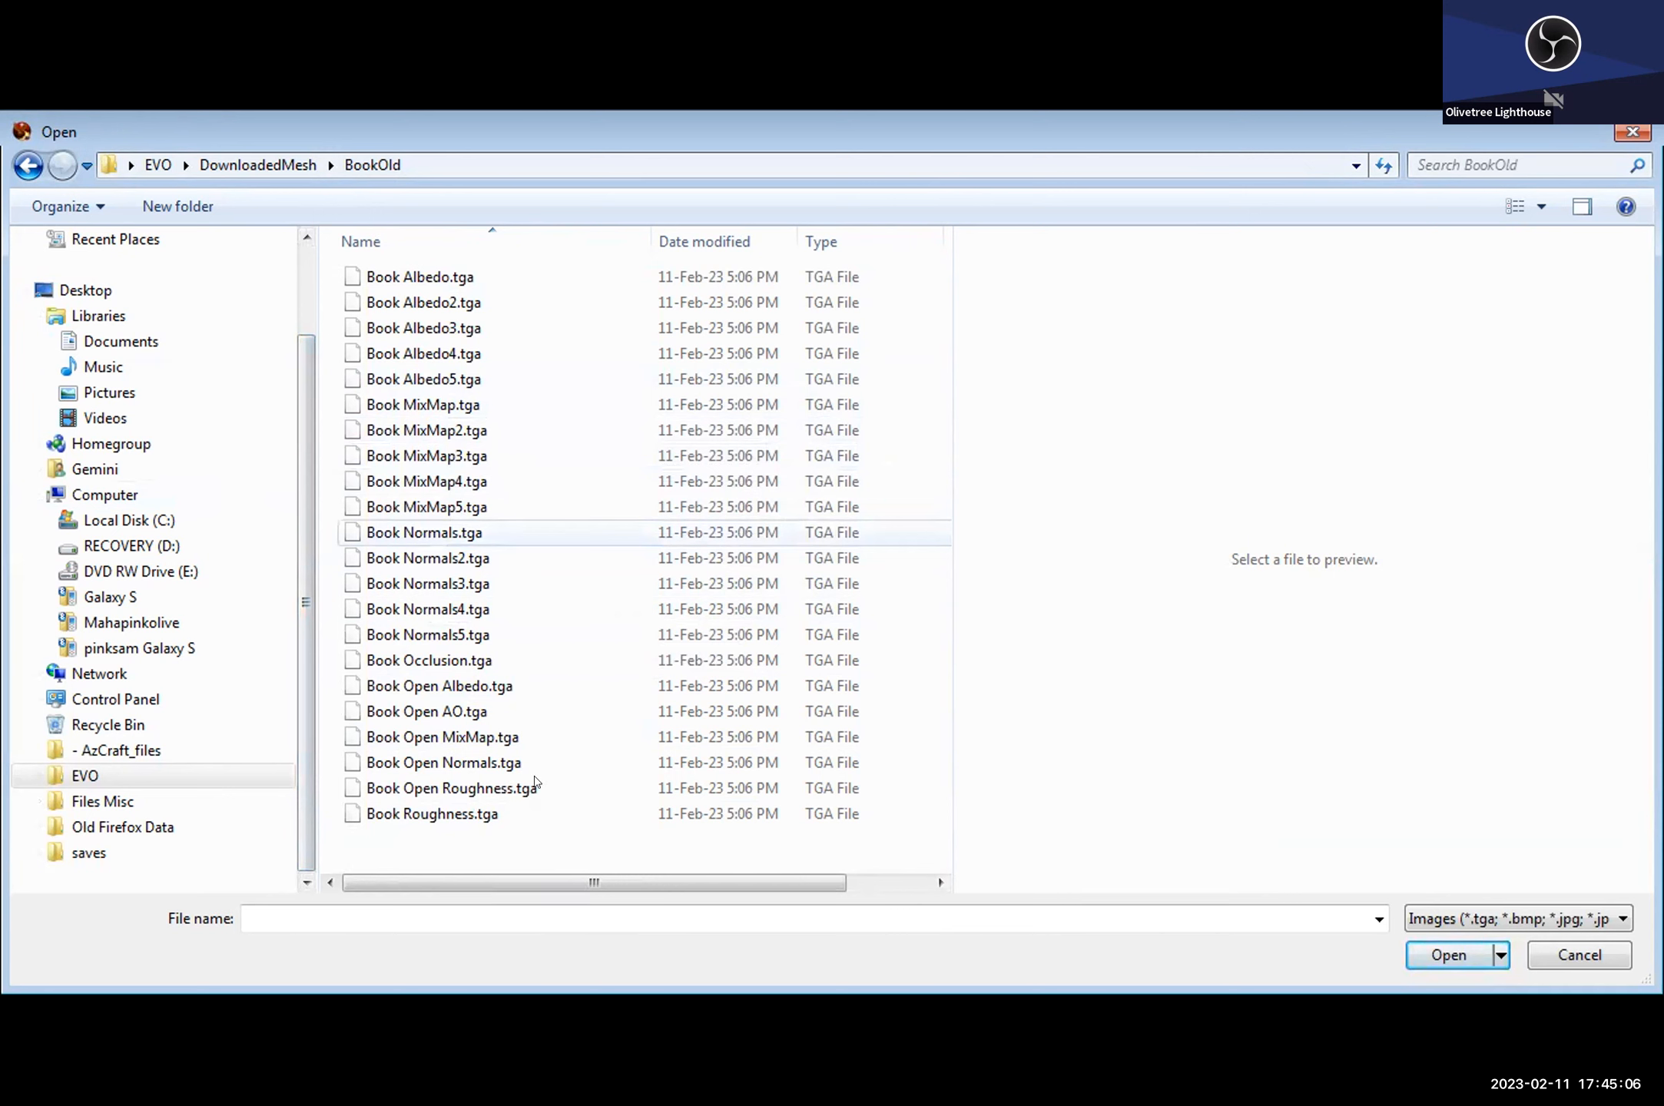
# Step: Choose Book Open Roughness.tga and load it into the image upload preview
pyautogui.click(431, 384)
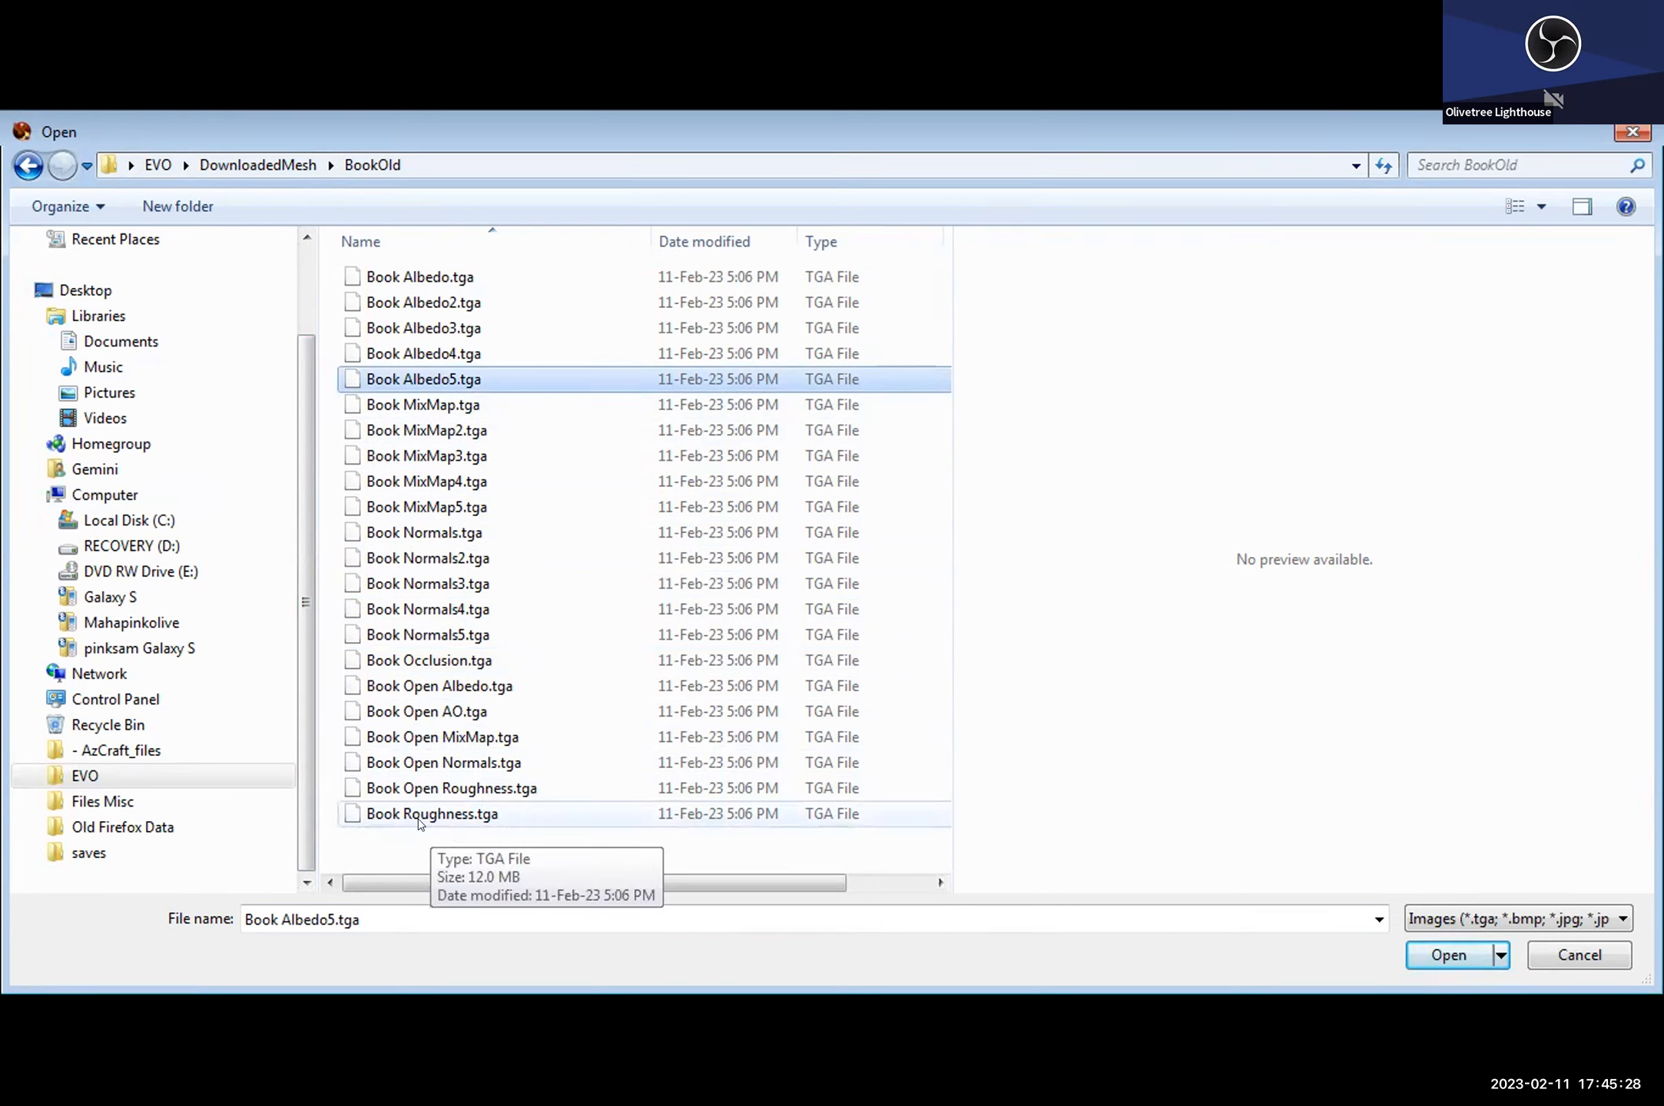
pyautogui.click(399, 686)
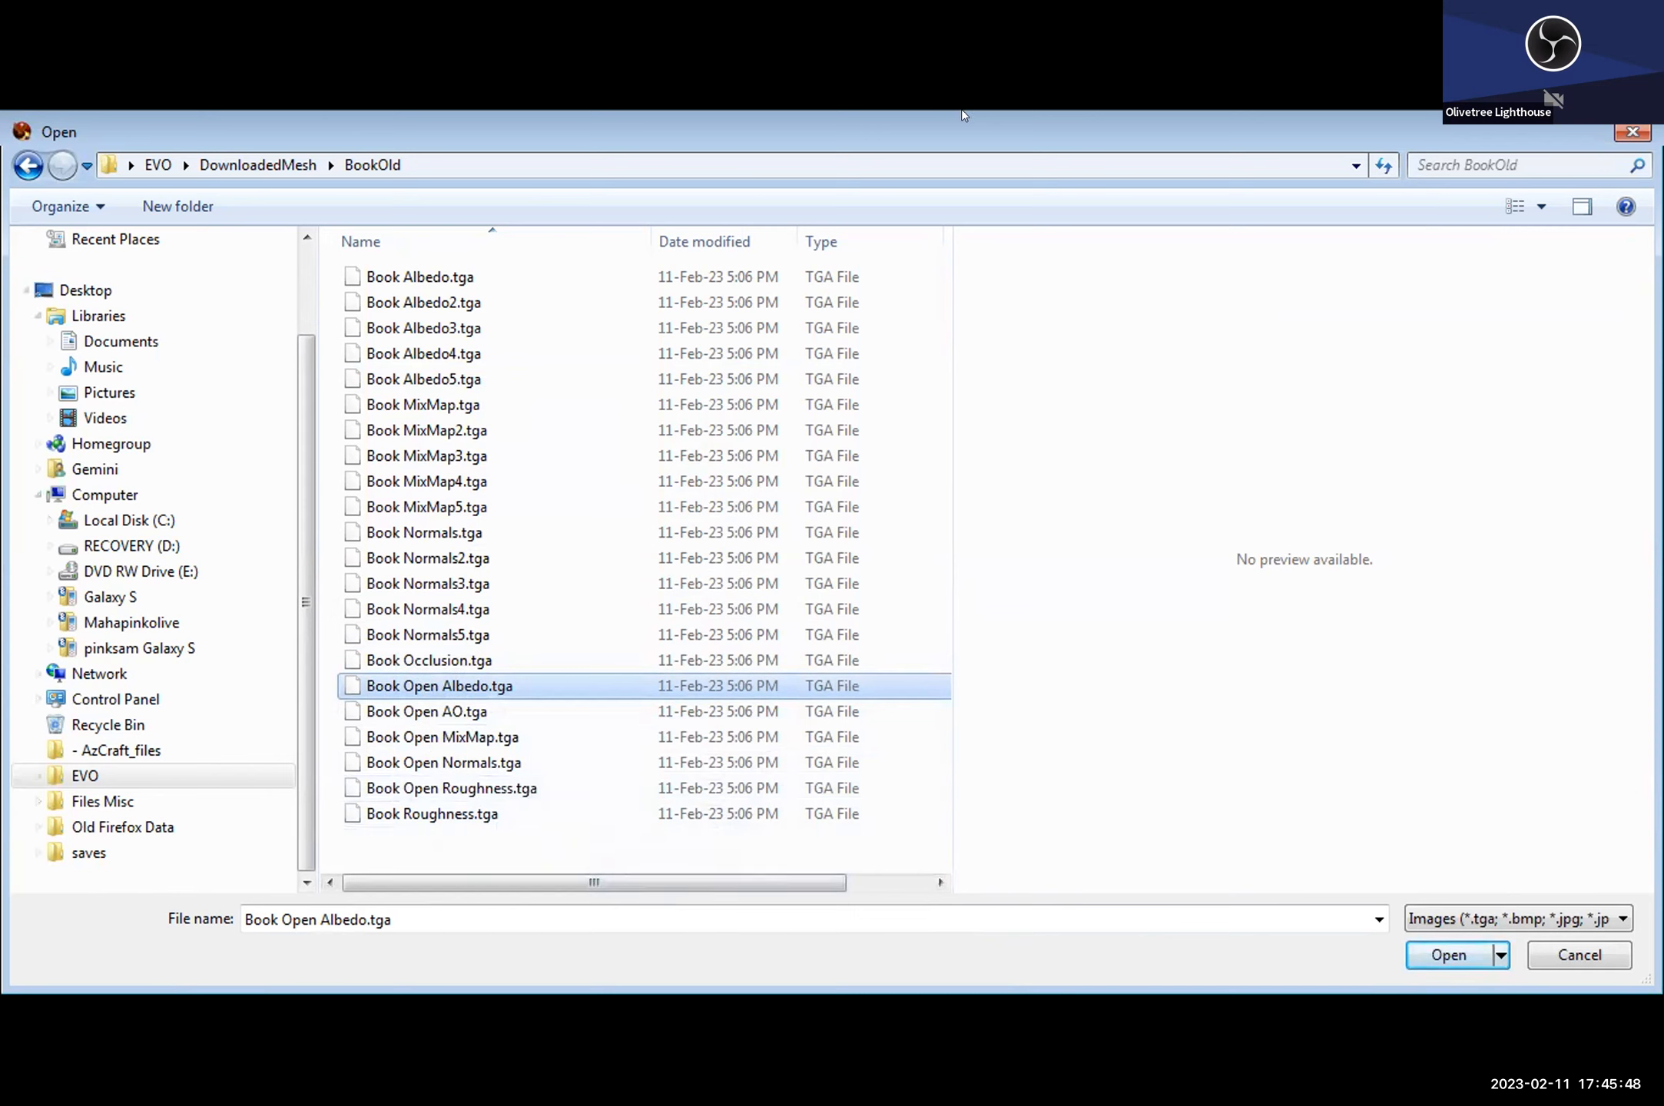
pyautogui.hscroll(1, 694, 590)
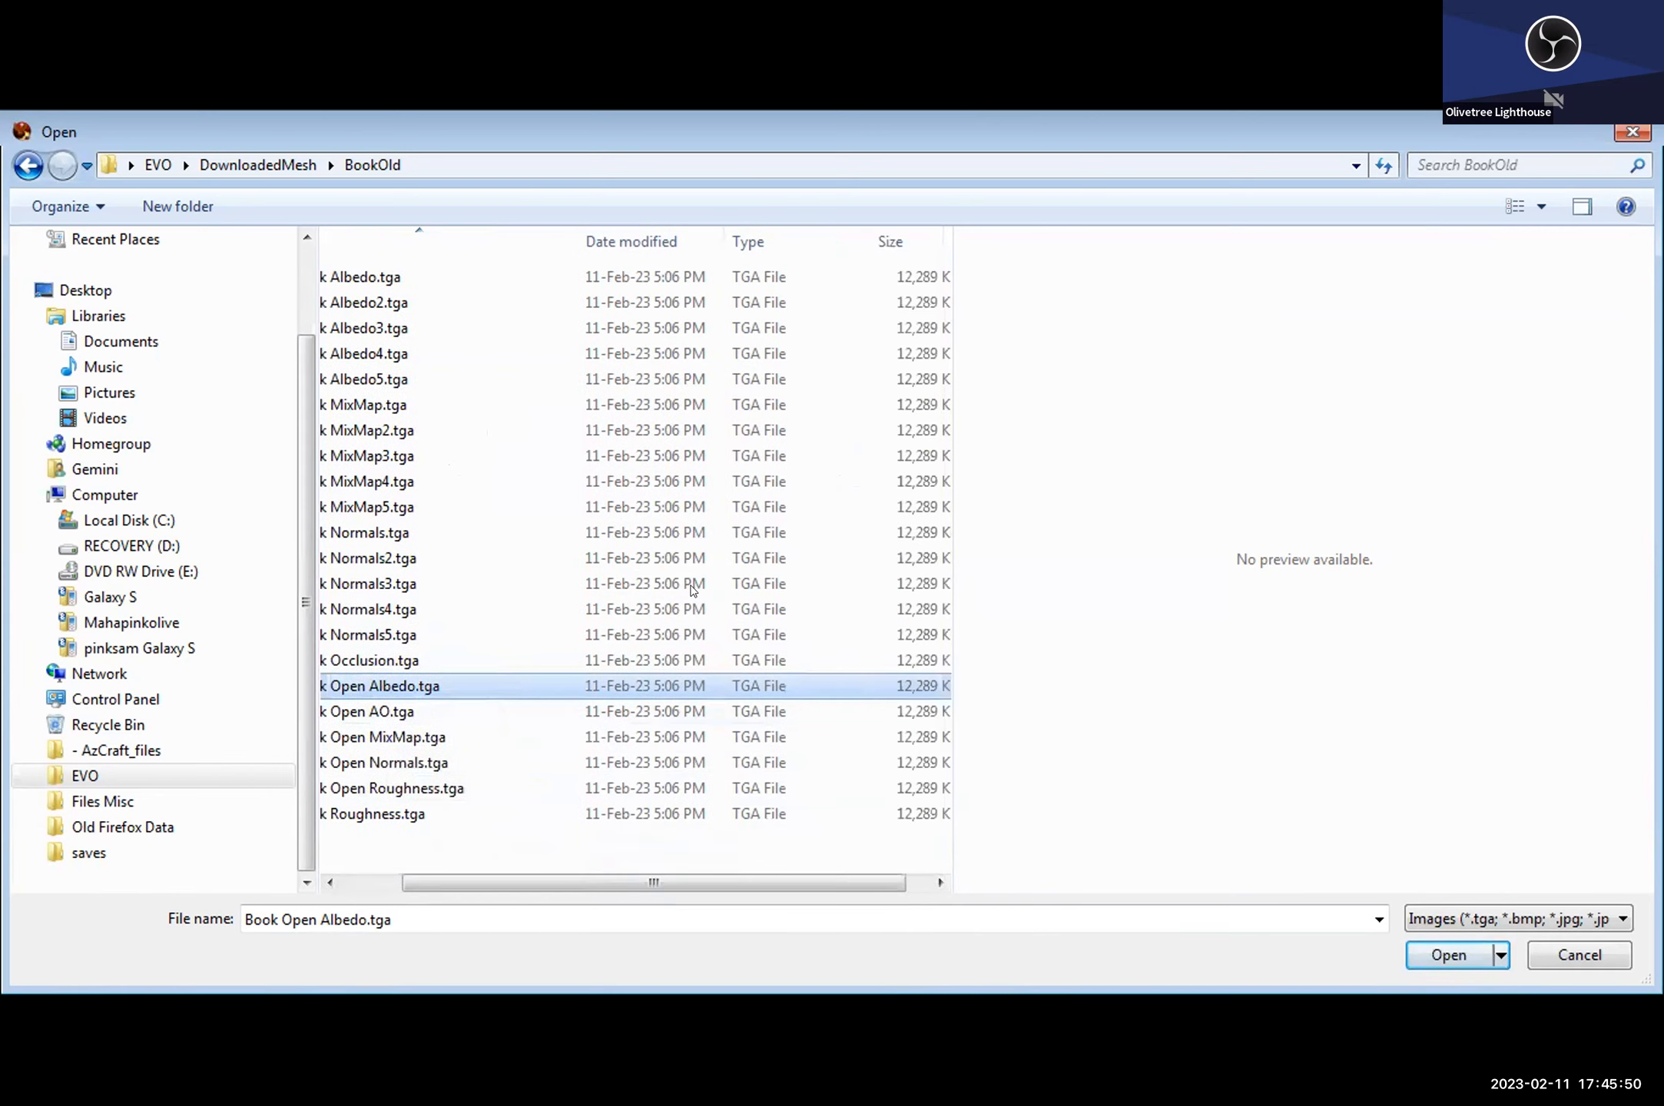
pyautogui.hscroll(-1, 694, 590)
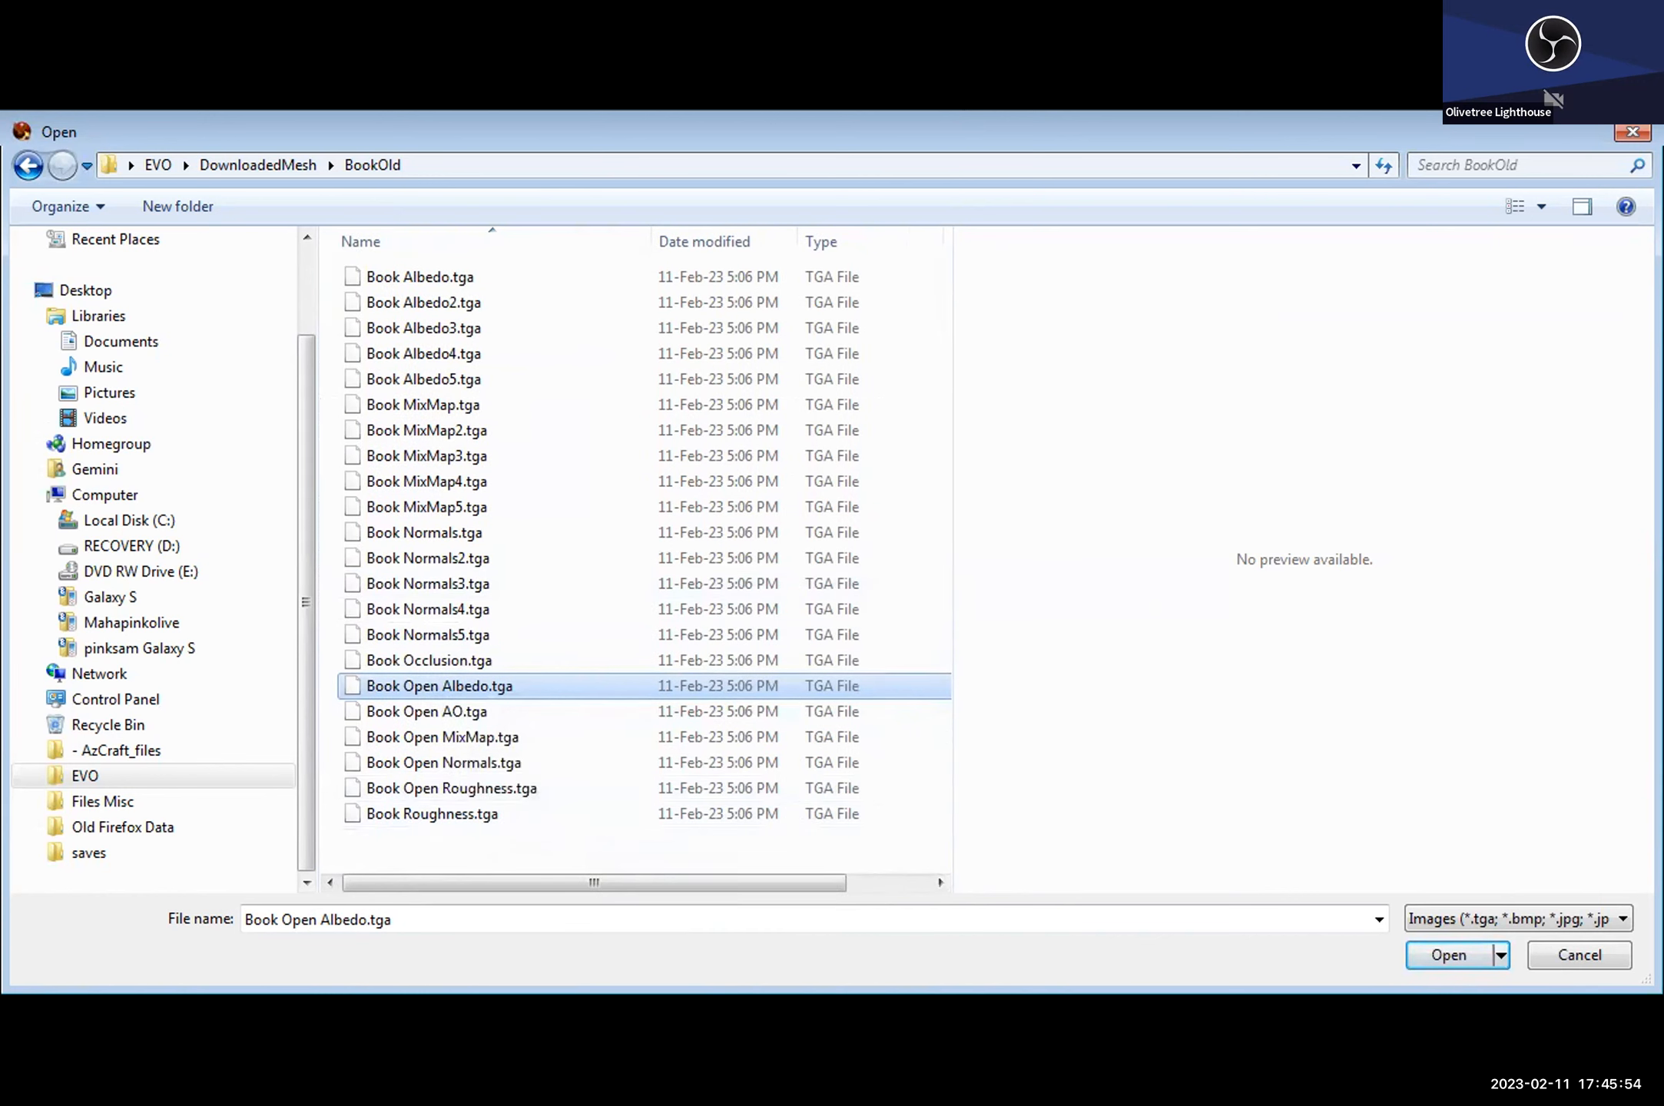
pyautogui.click(1433, 957)
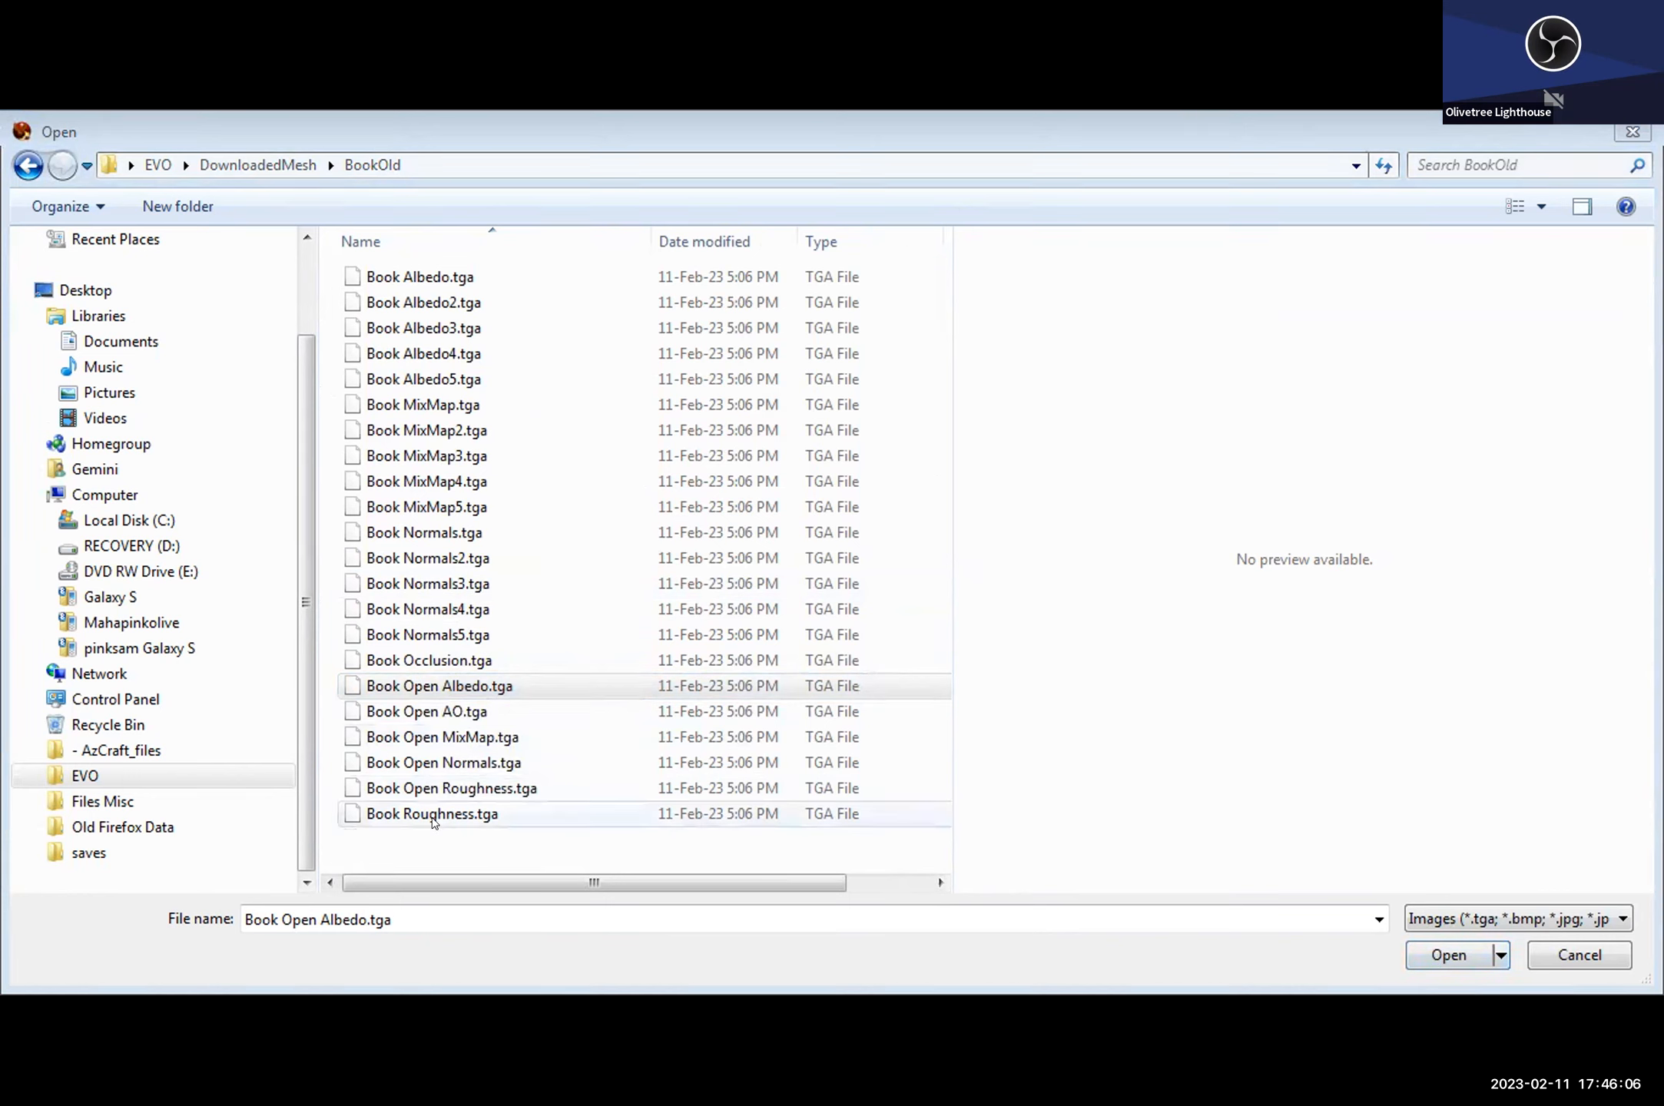
pyautogui.click(434, 788)
pyautogui.click(1434, 955)
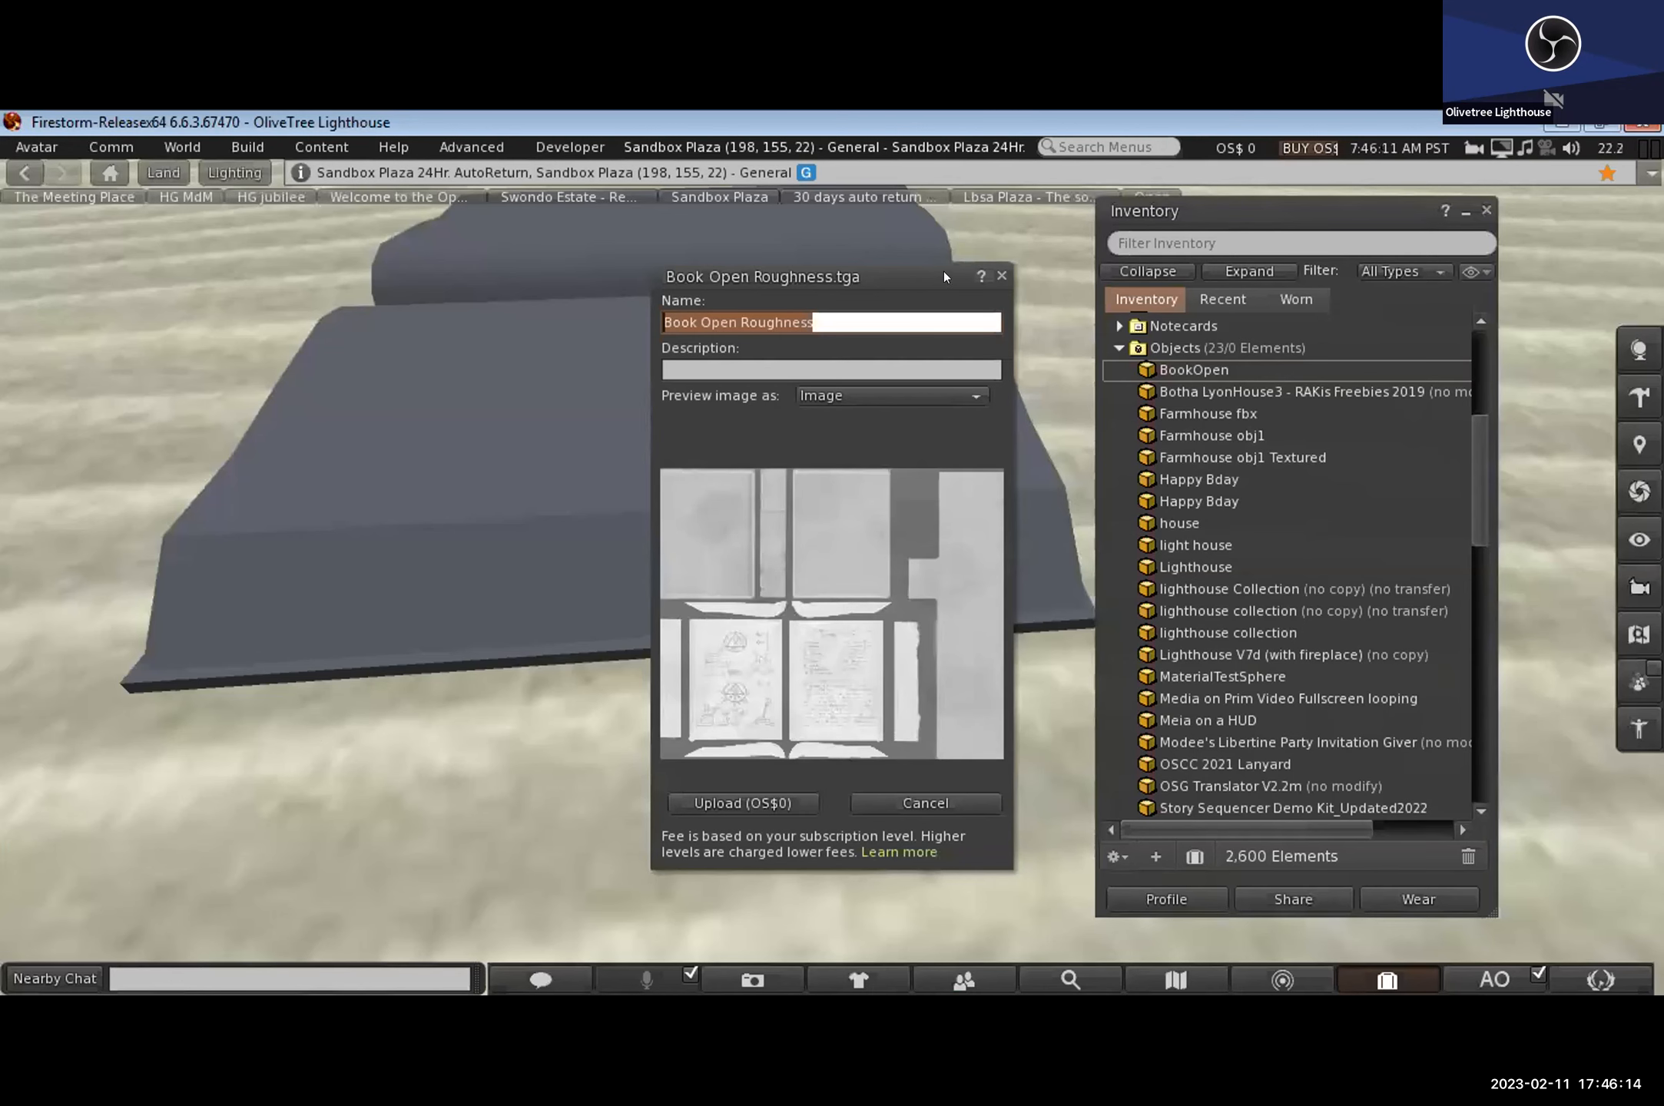
pyautogui.moveTo(944, 272); pyautogui.dragTo(860, 303)
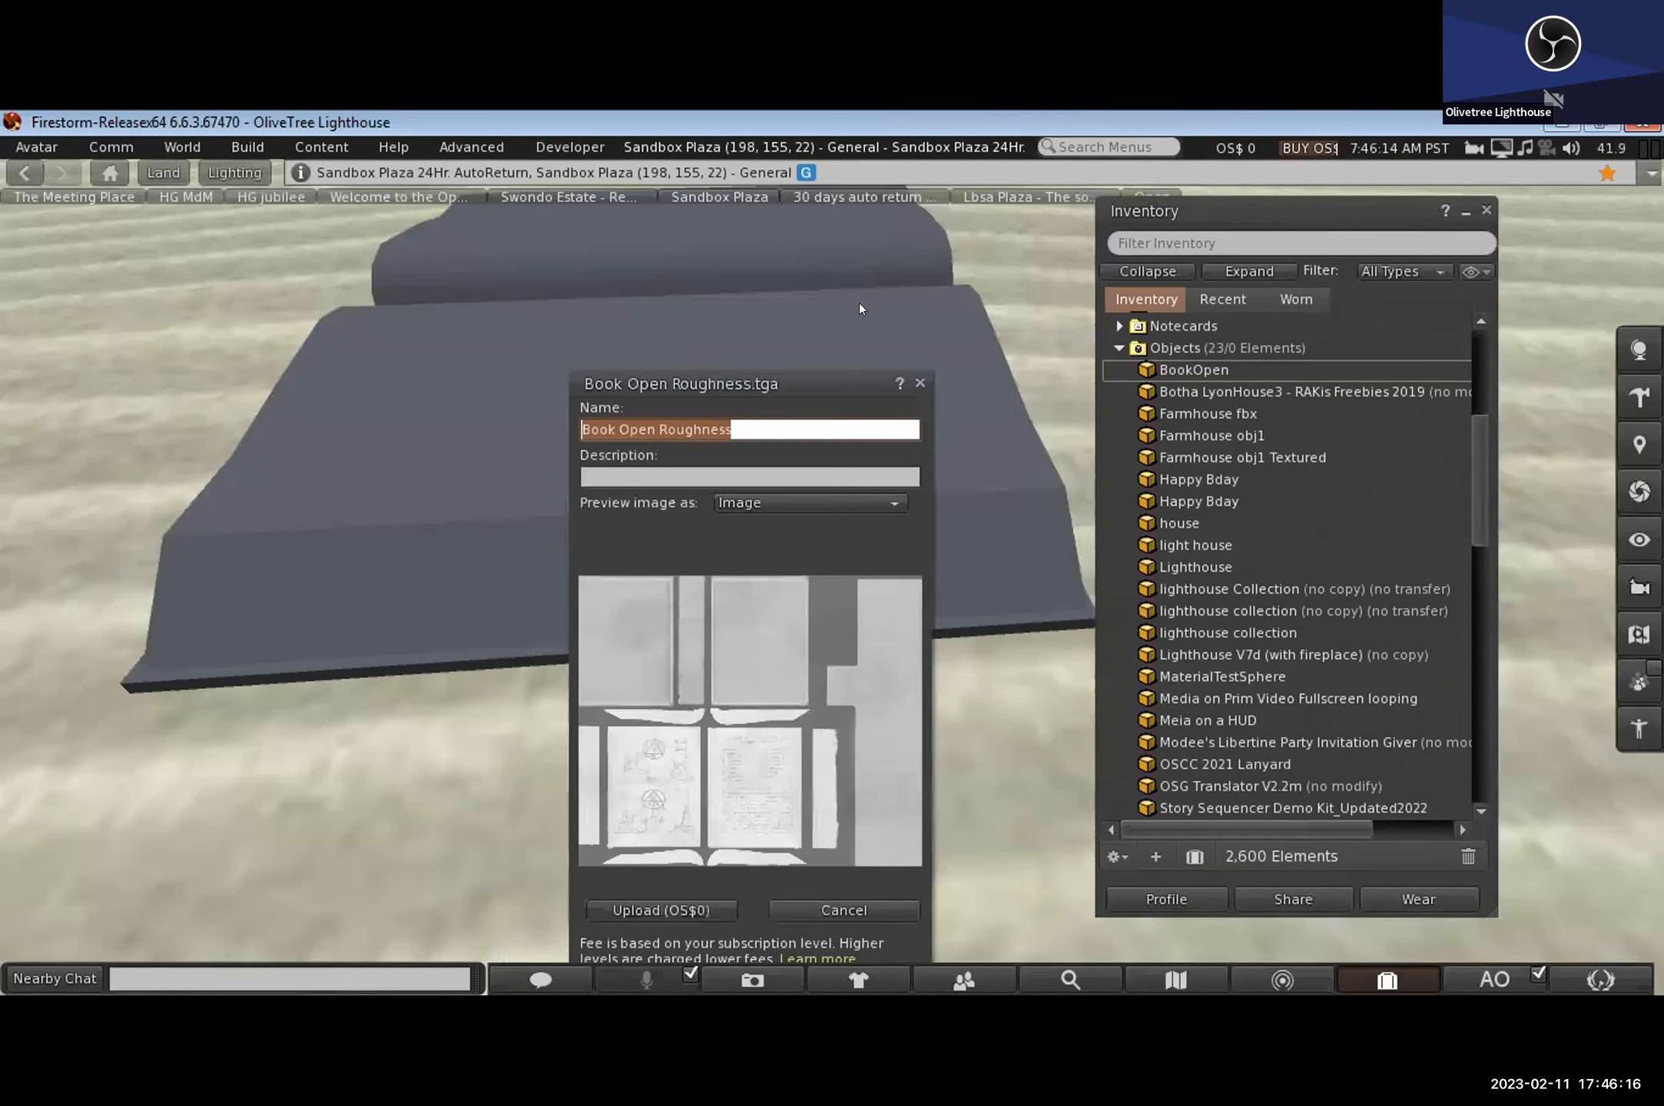
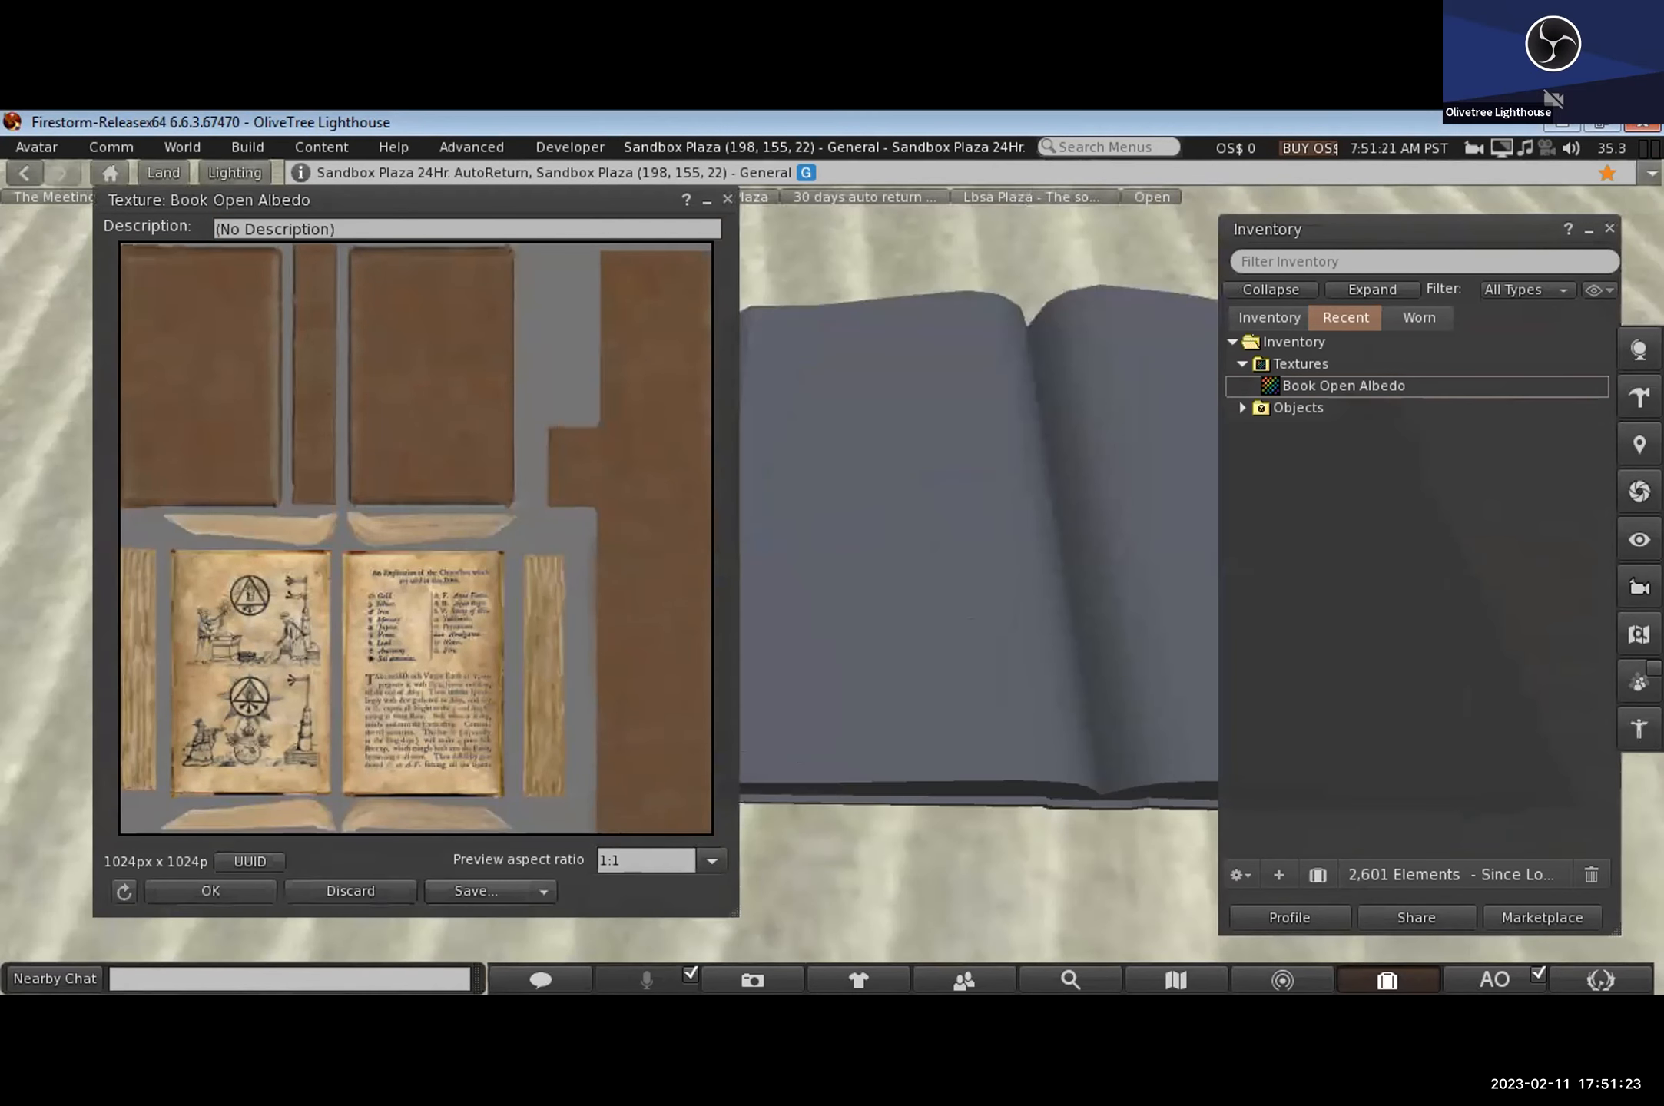
# Step: Reset the camera to view the BookOpen mesh on the sandbox sand
pyautogui.press('Escape')
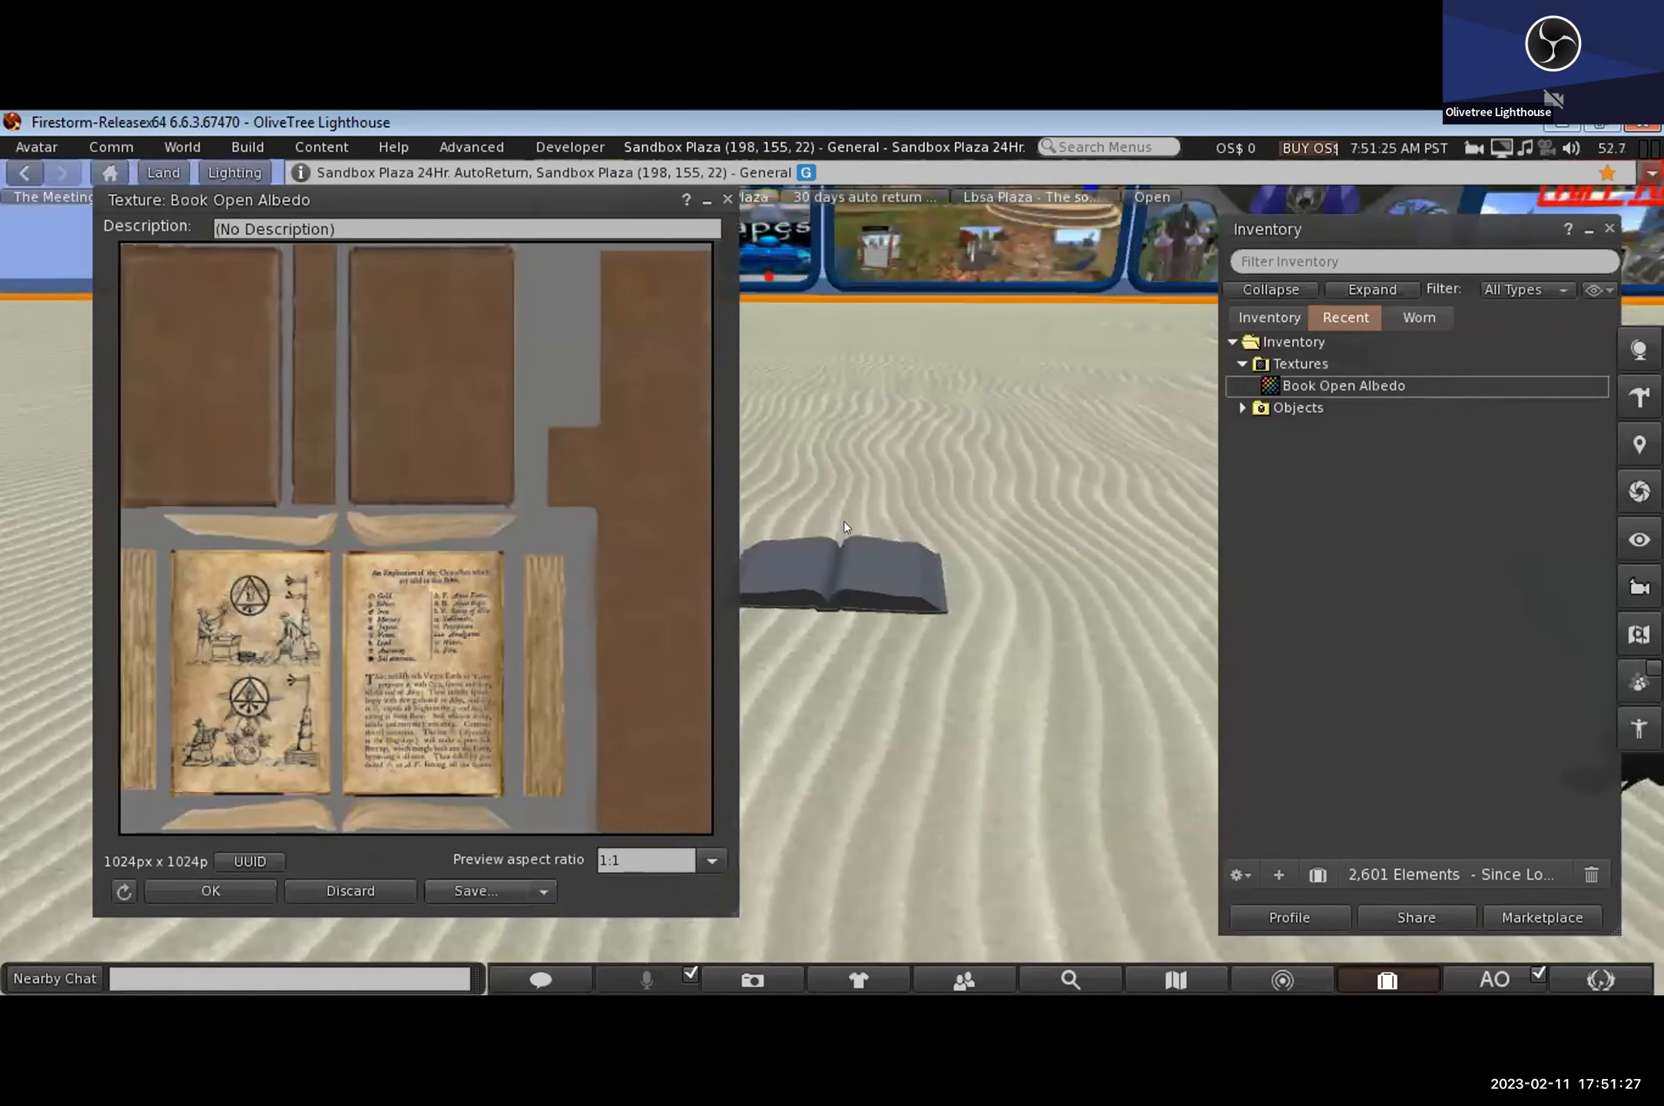
# Step: Open the grey book for editing with Ctrl+3, cancelling an accidental Return along the way
pyautogui.rightClick(844, 553)
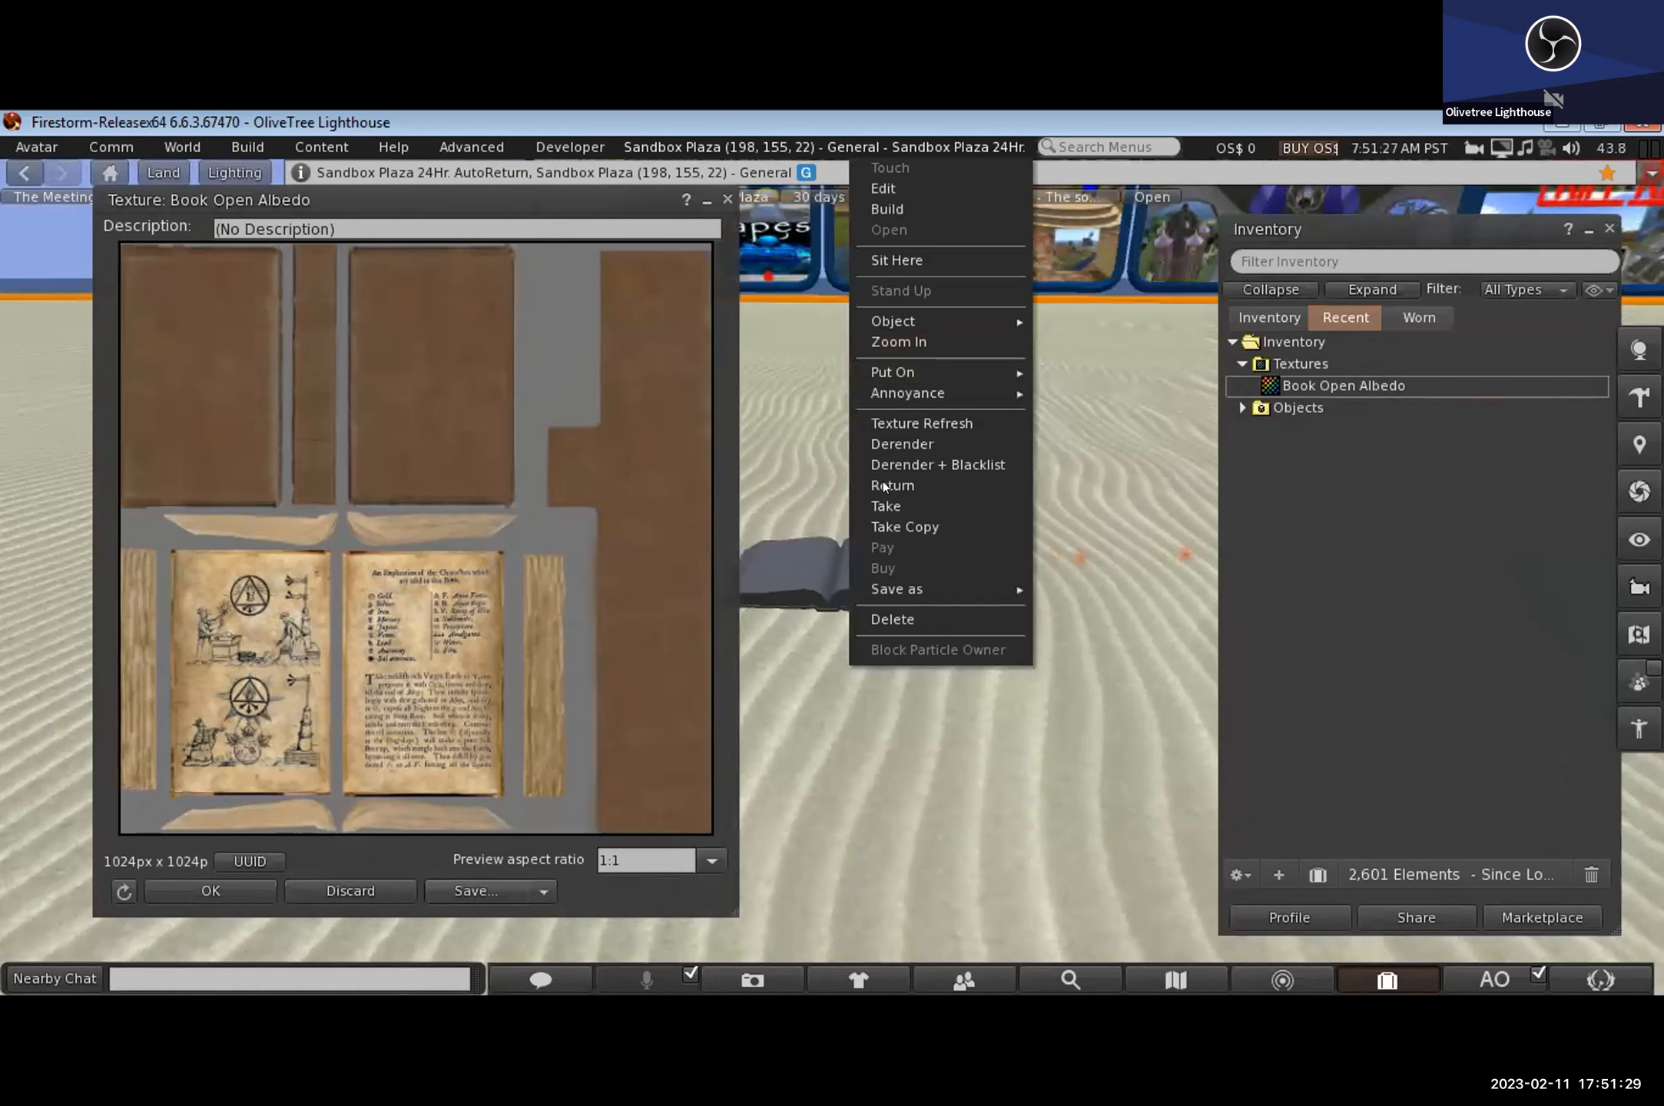
pyautogui.press('Escape')
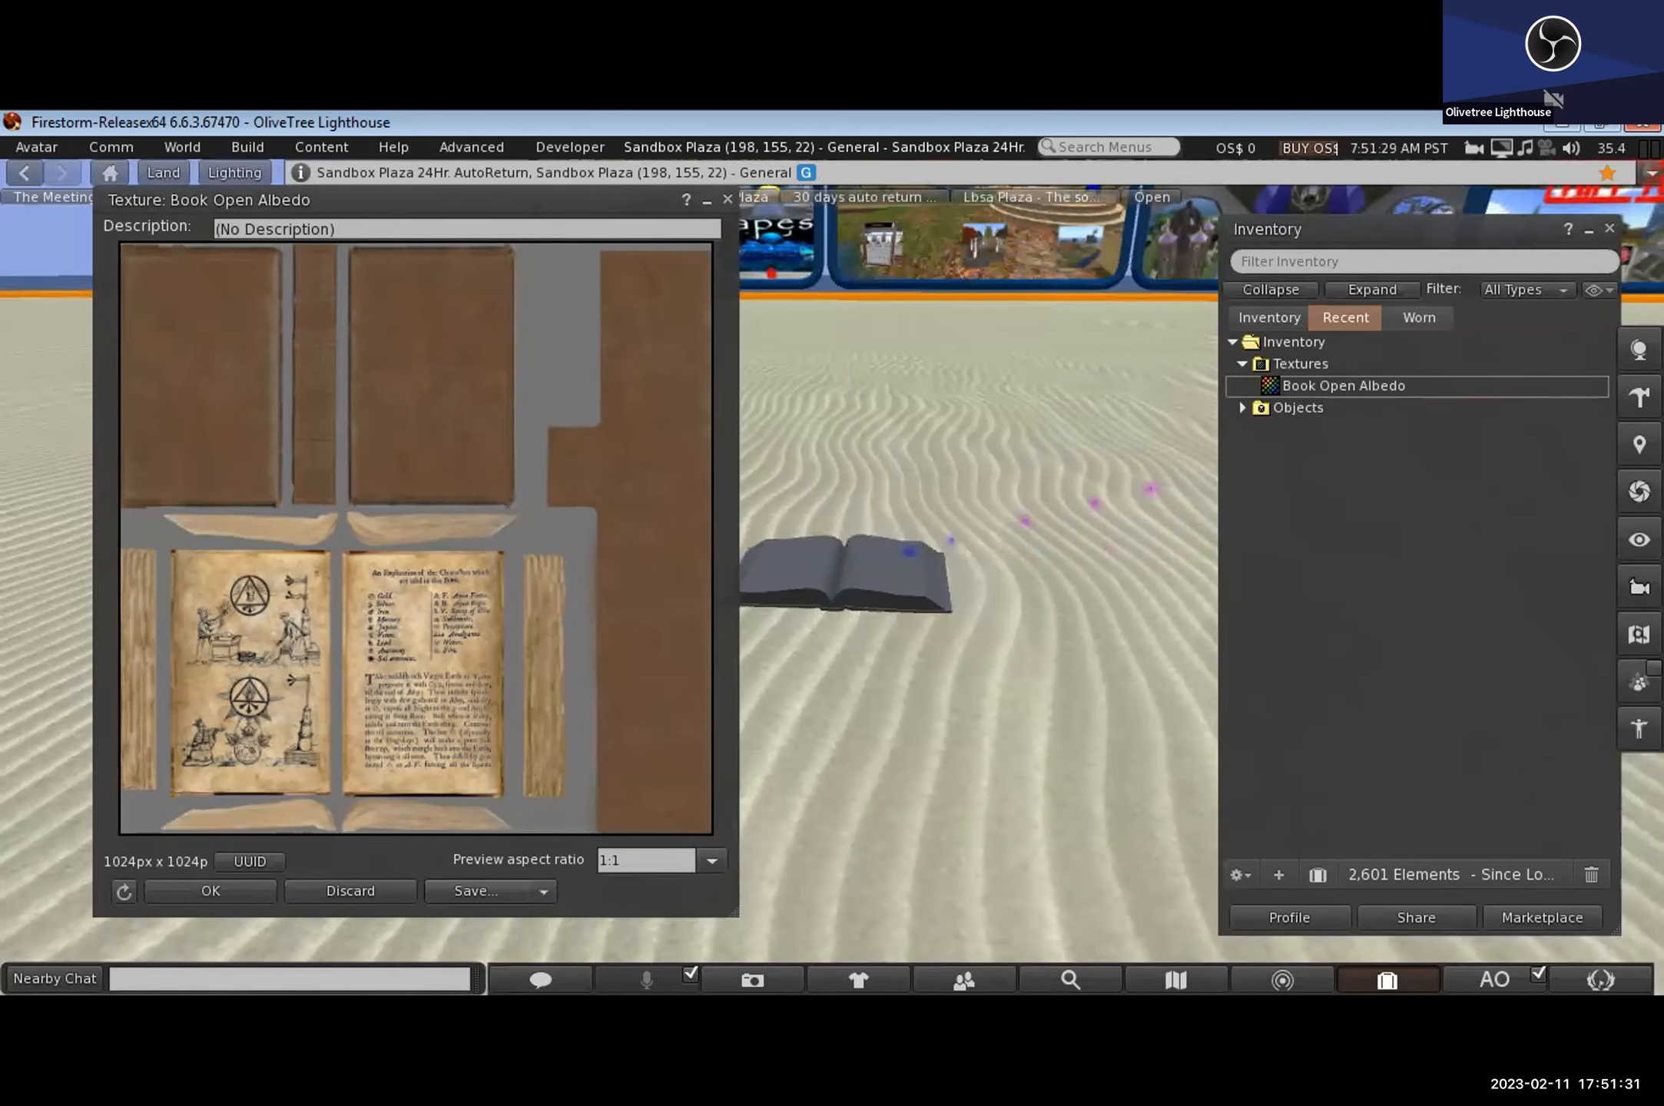
pyautogui.rightClick(843, 566)
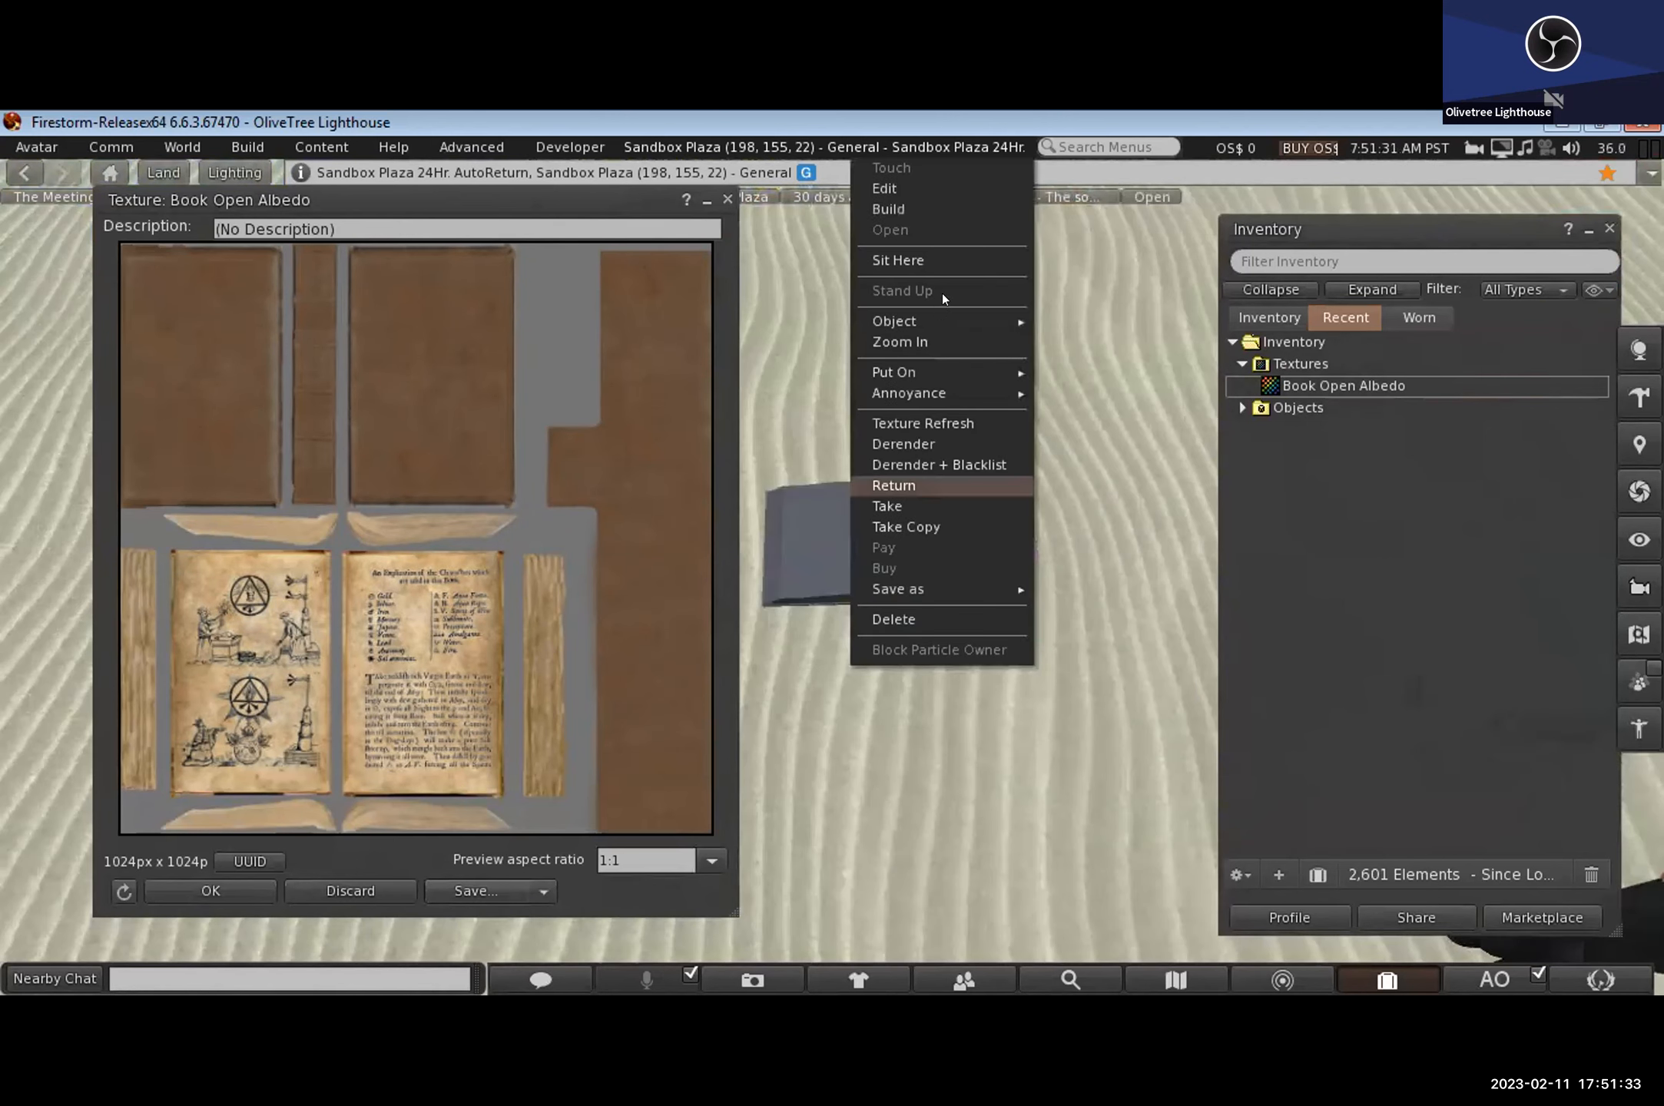
pyautogui.click(897, 485)
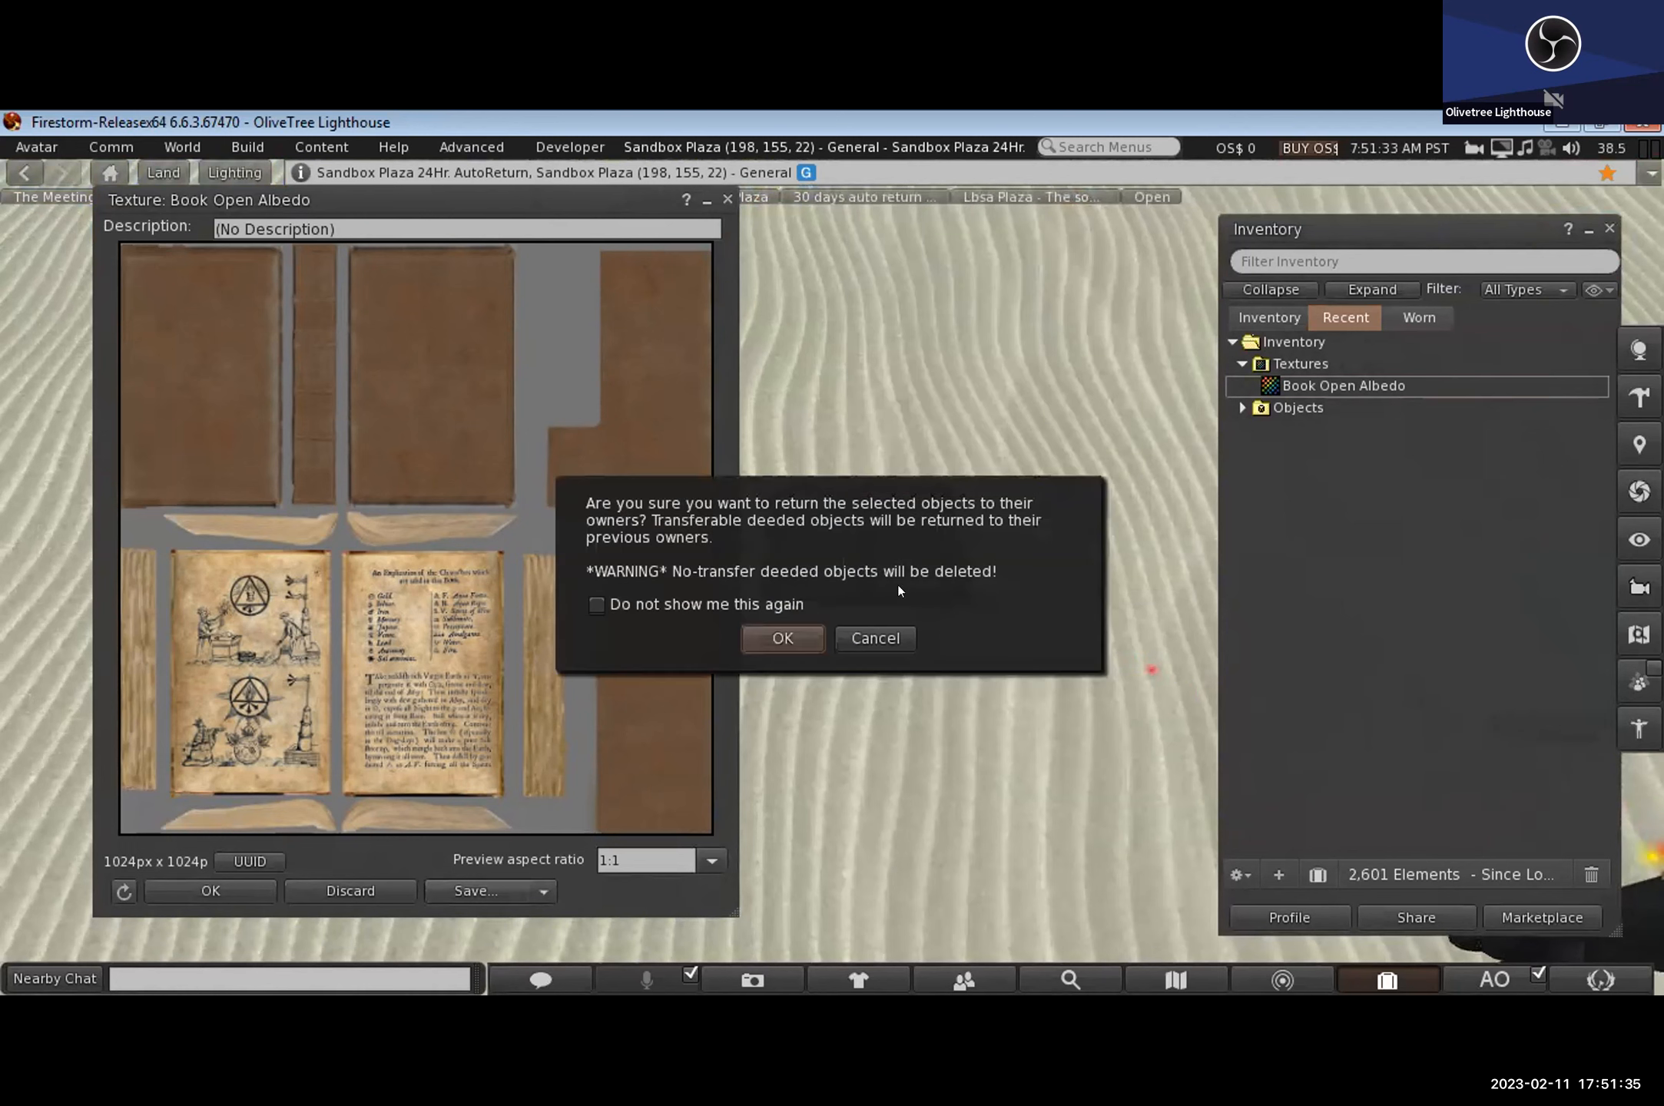
pyautogui.click(880, 638)
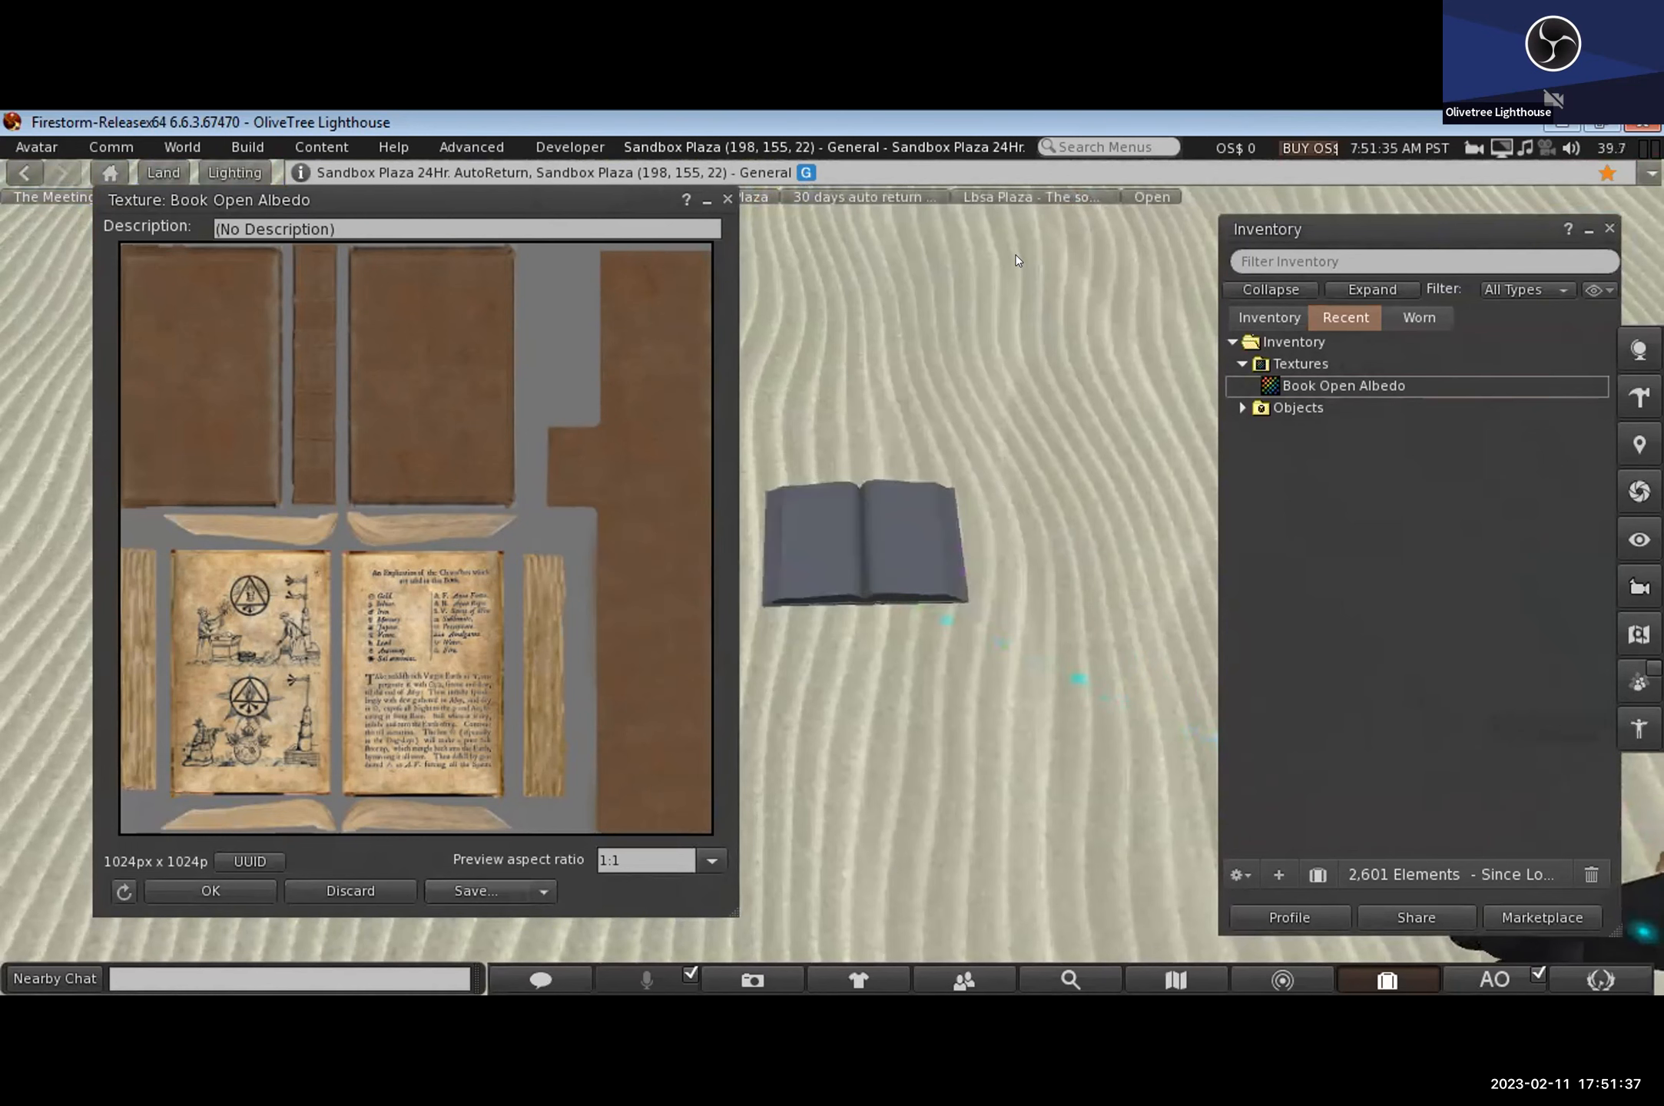
pyautogui.rightClick(838, 541)
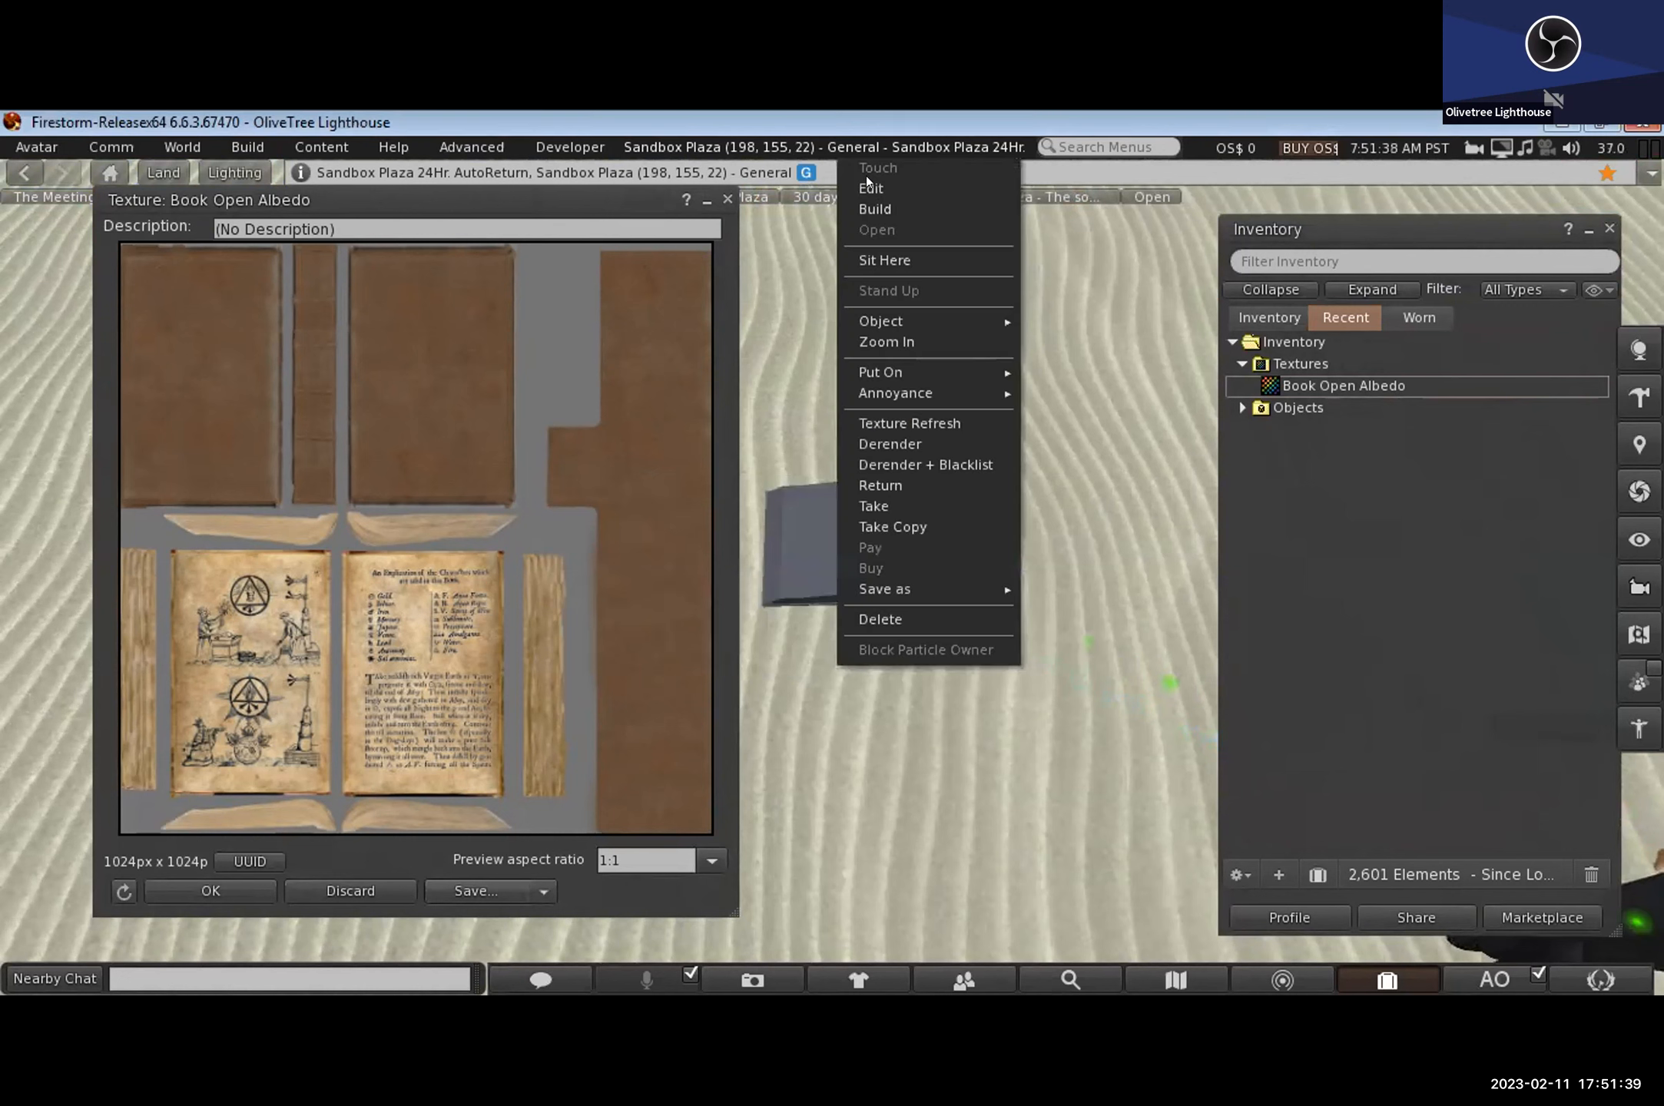
pyautogui.hotkey('ctrl', '3')
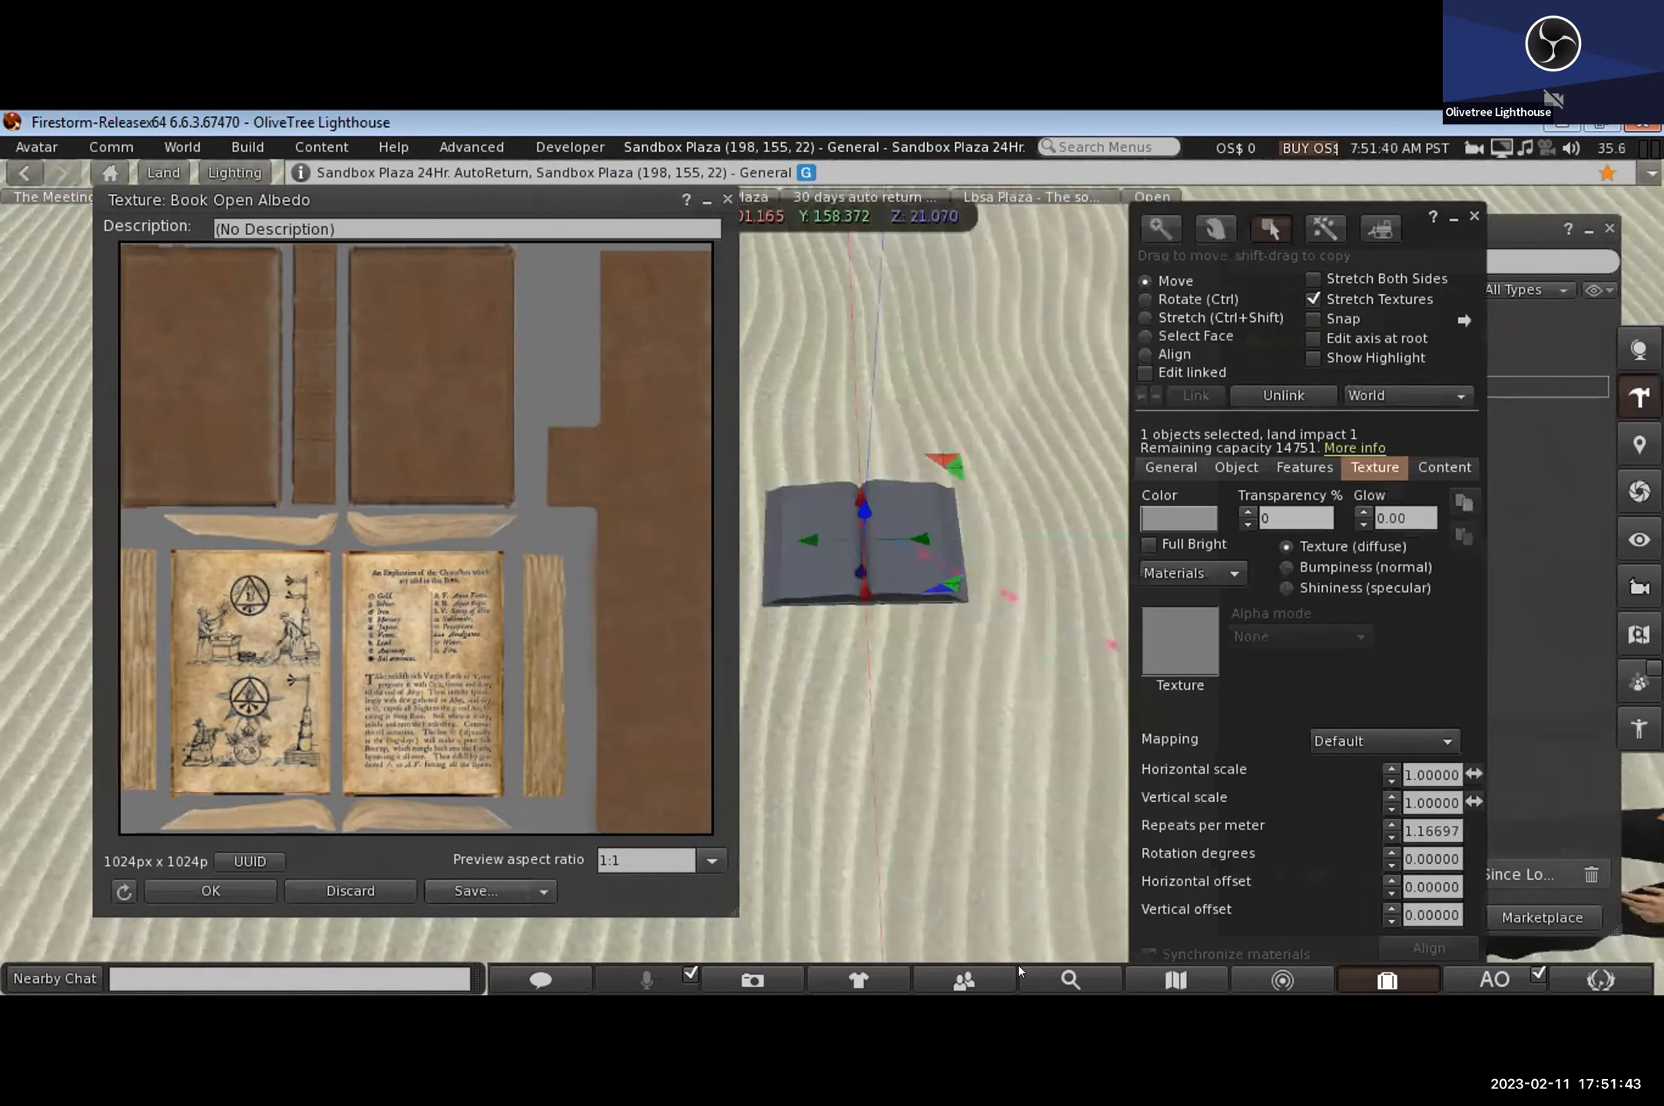
pyautogui.click(939, 522)
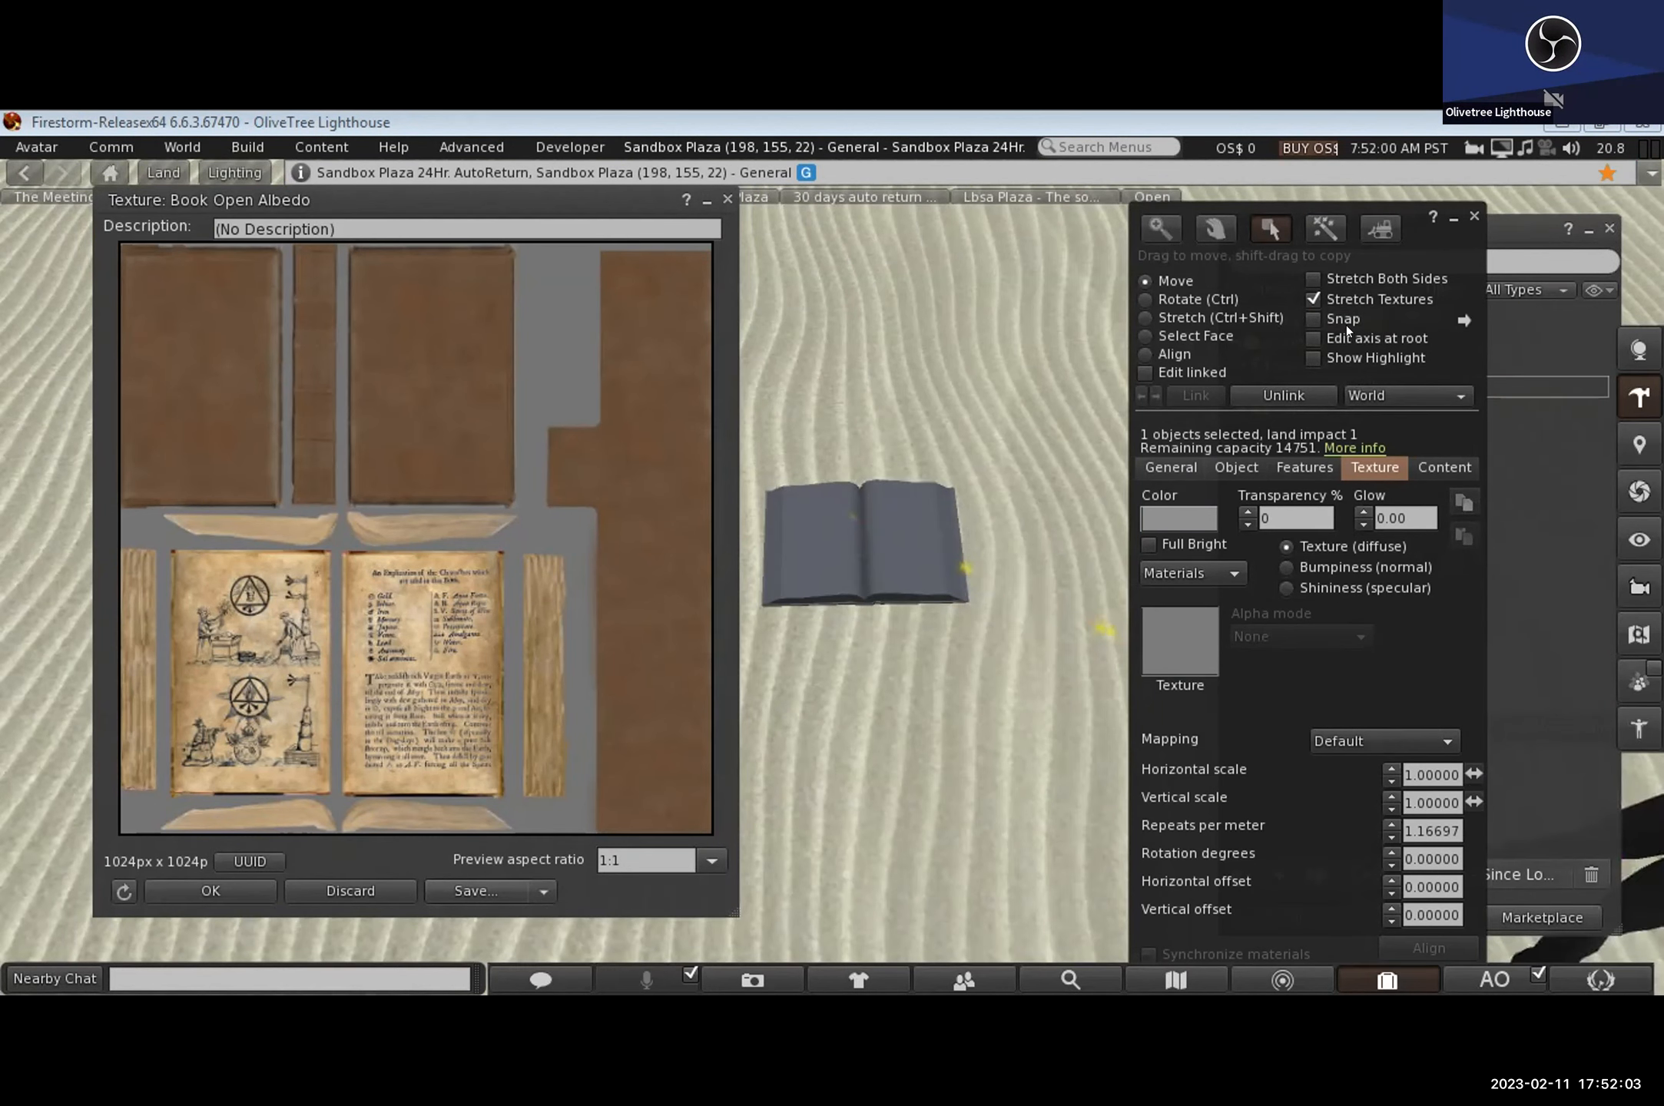
pyautogui.moveTo(1346, 326); pyautogui.dragTo(843, 285)
pyautogui.click(1271, 390)
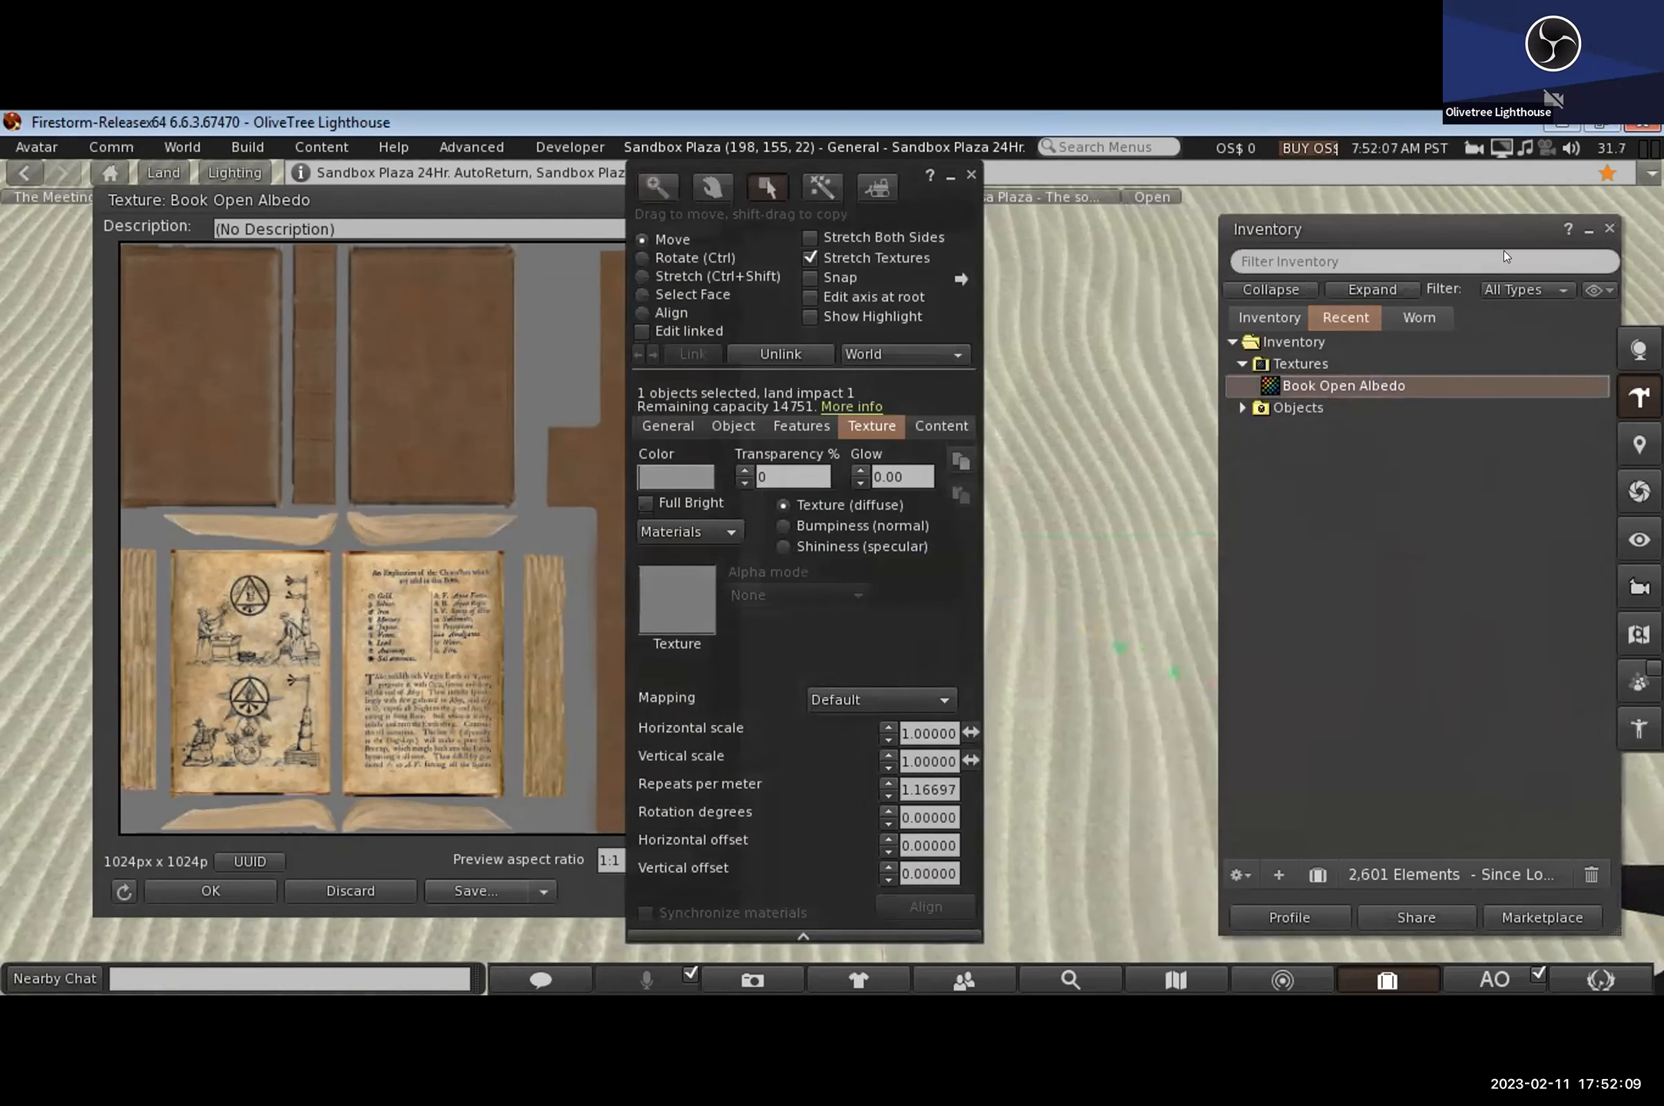
pyautogui.moveTo(959, 209); pyautogui.dragTo(1390, 261)
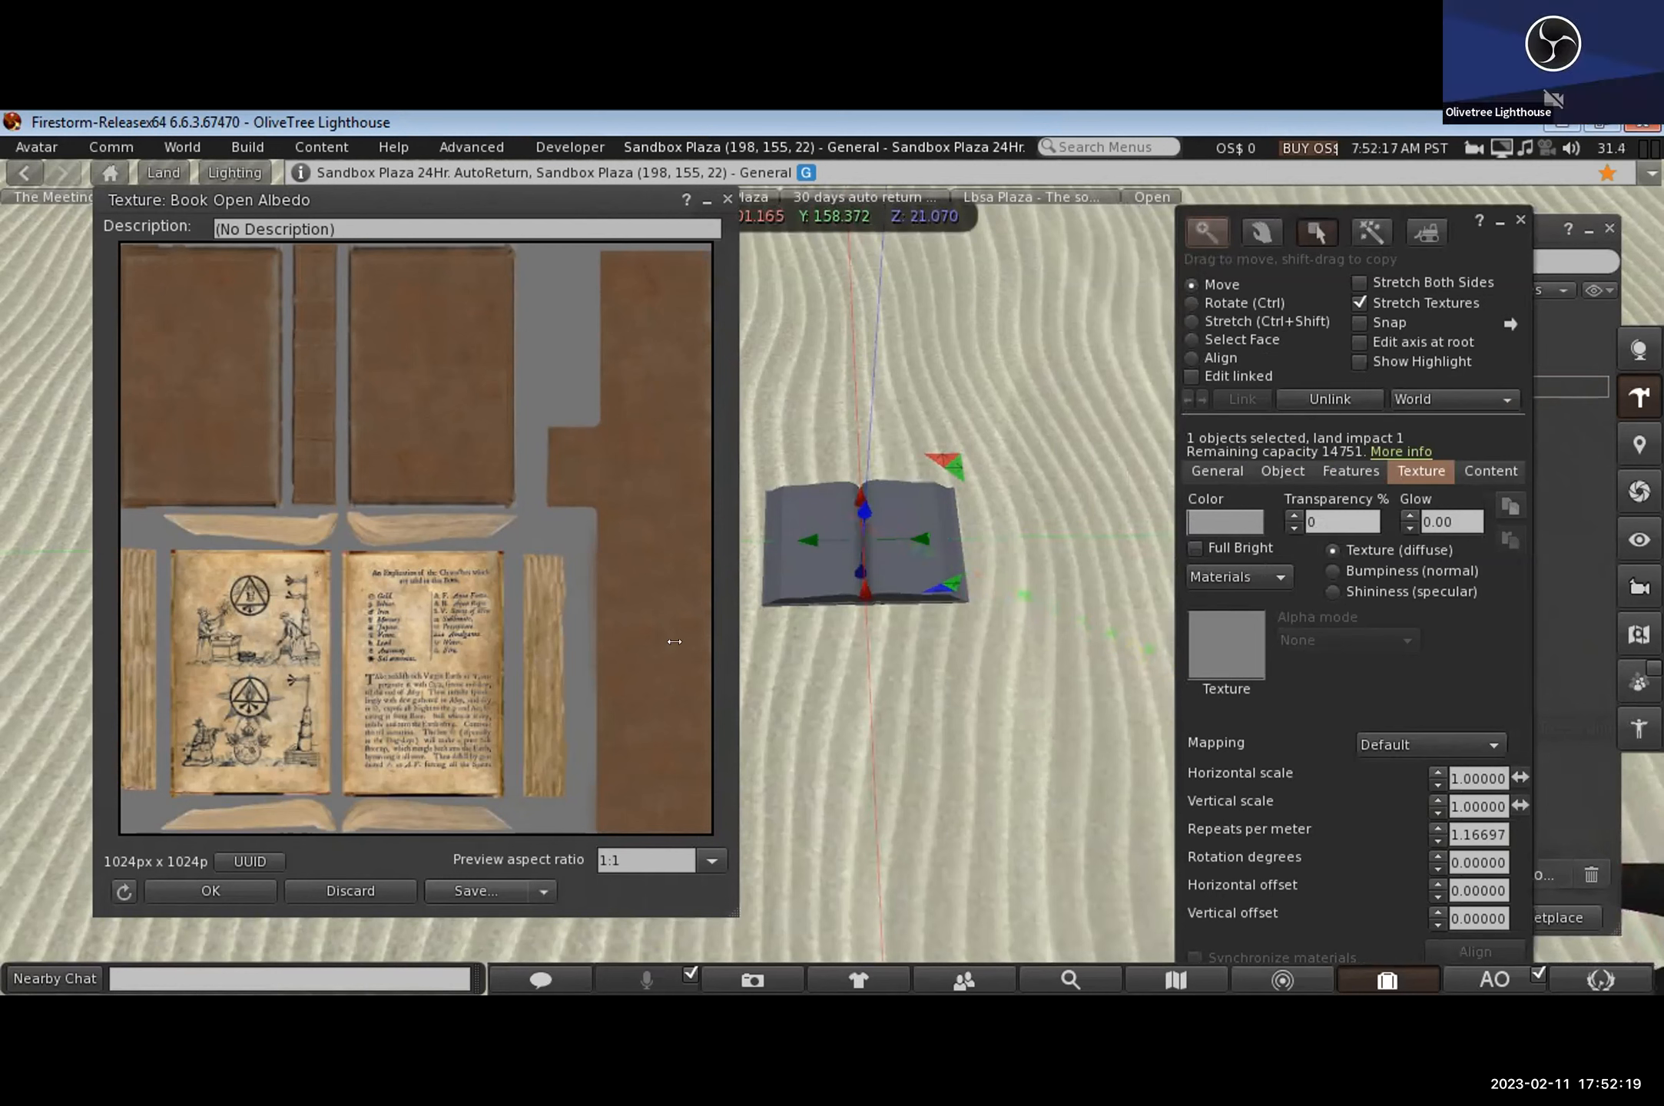
pyautogui.scroll(4, 823, 522)
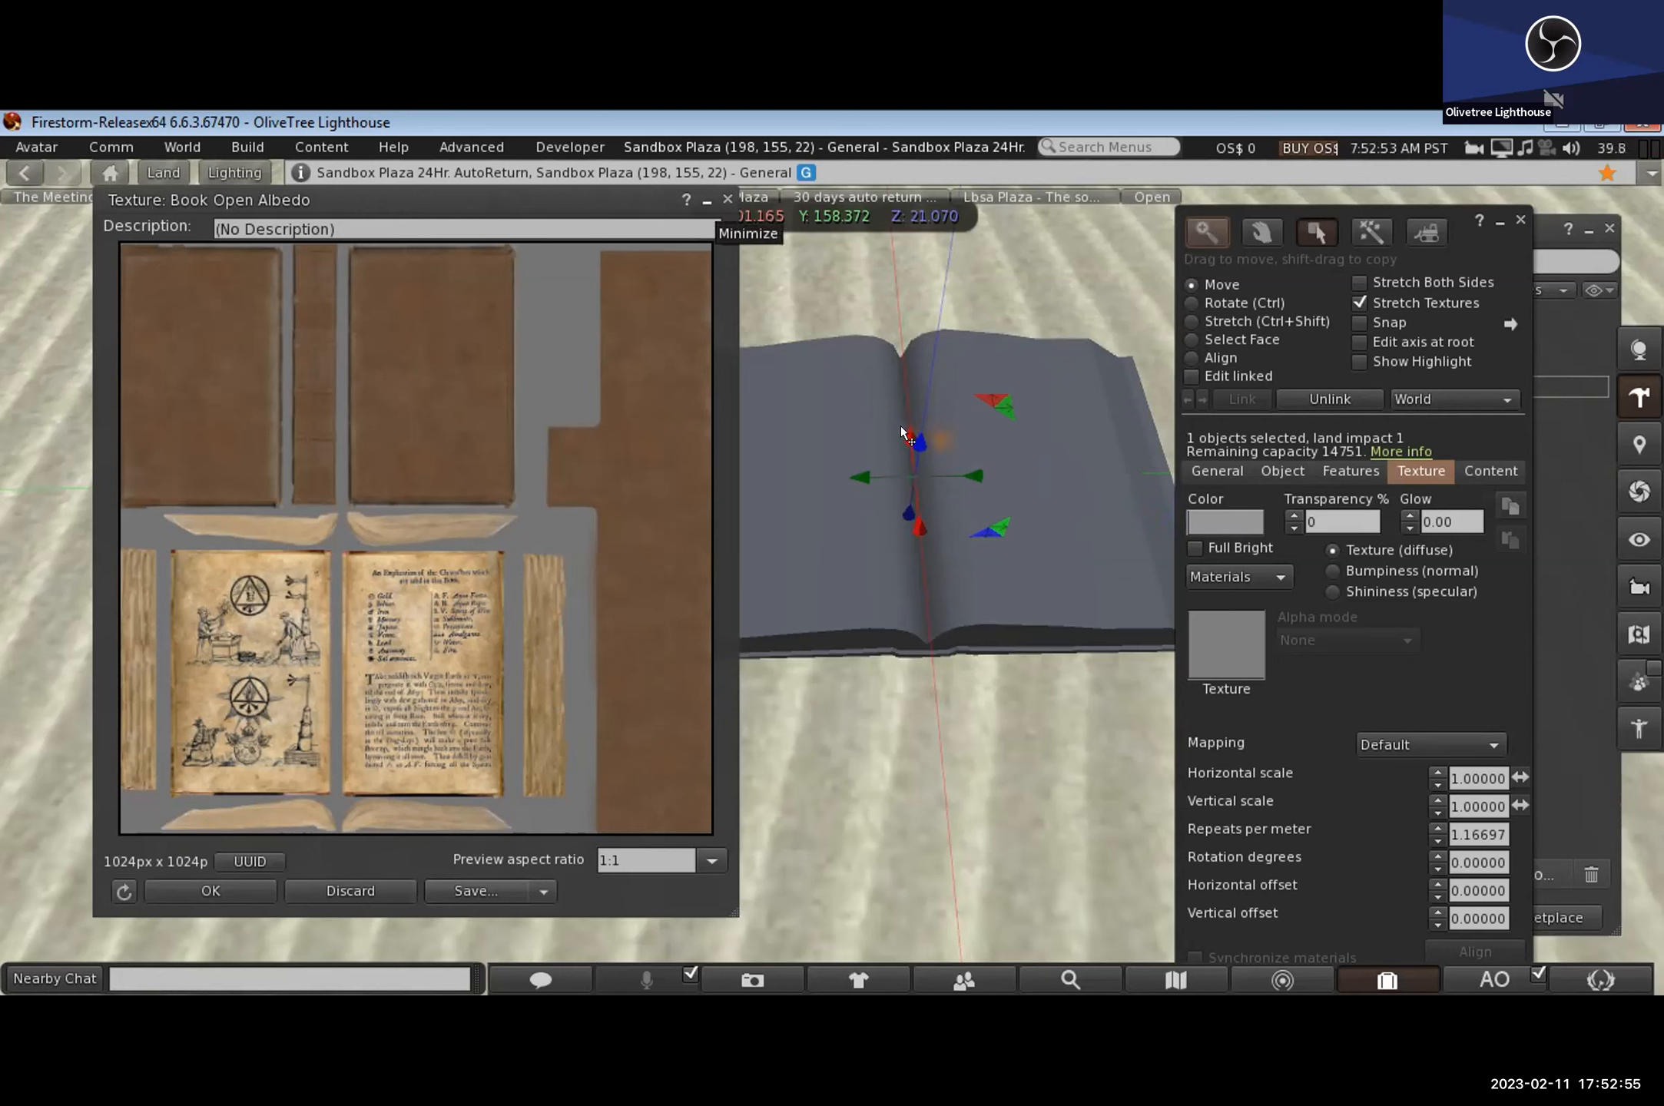
# Step: Minimize the texture preview and reopen the book for editing in Select Face mode
pyautogui.click(707, 201)
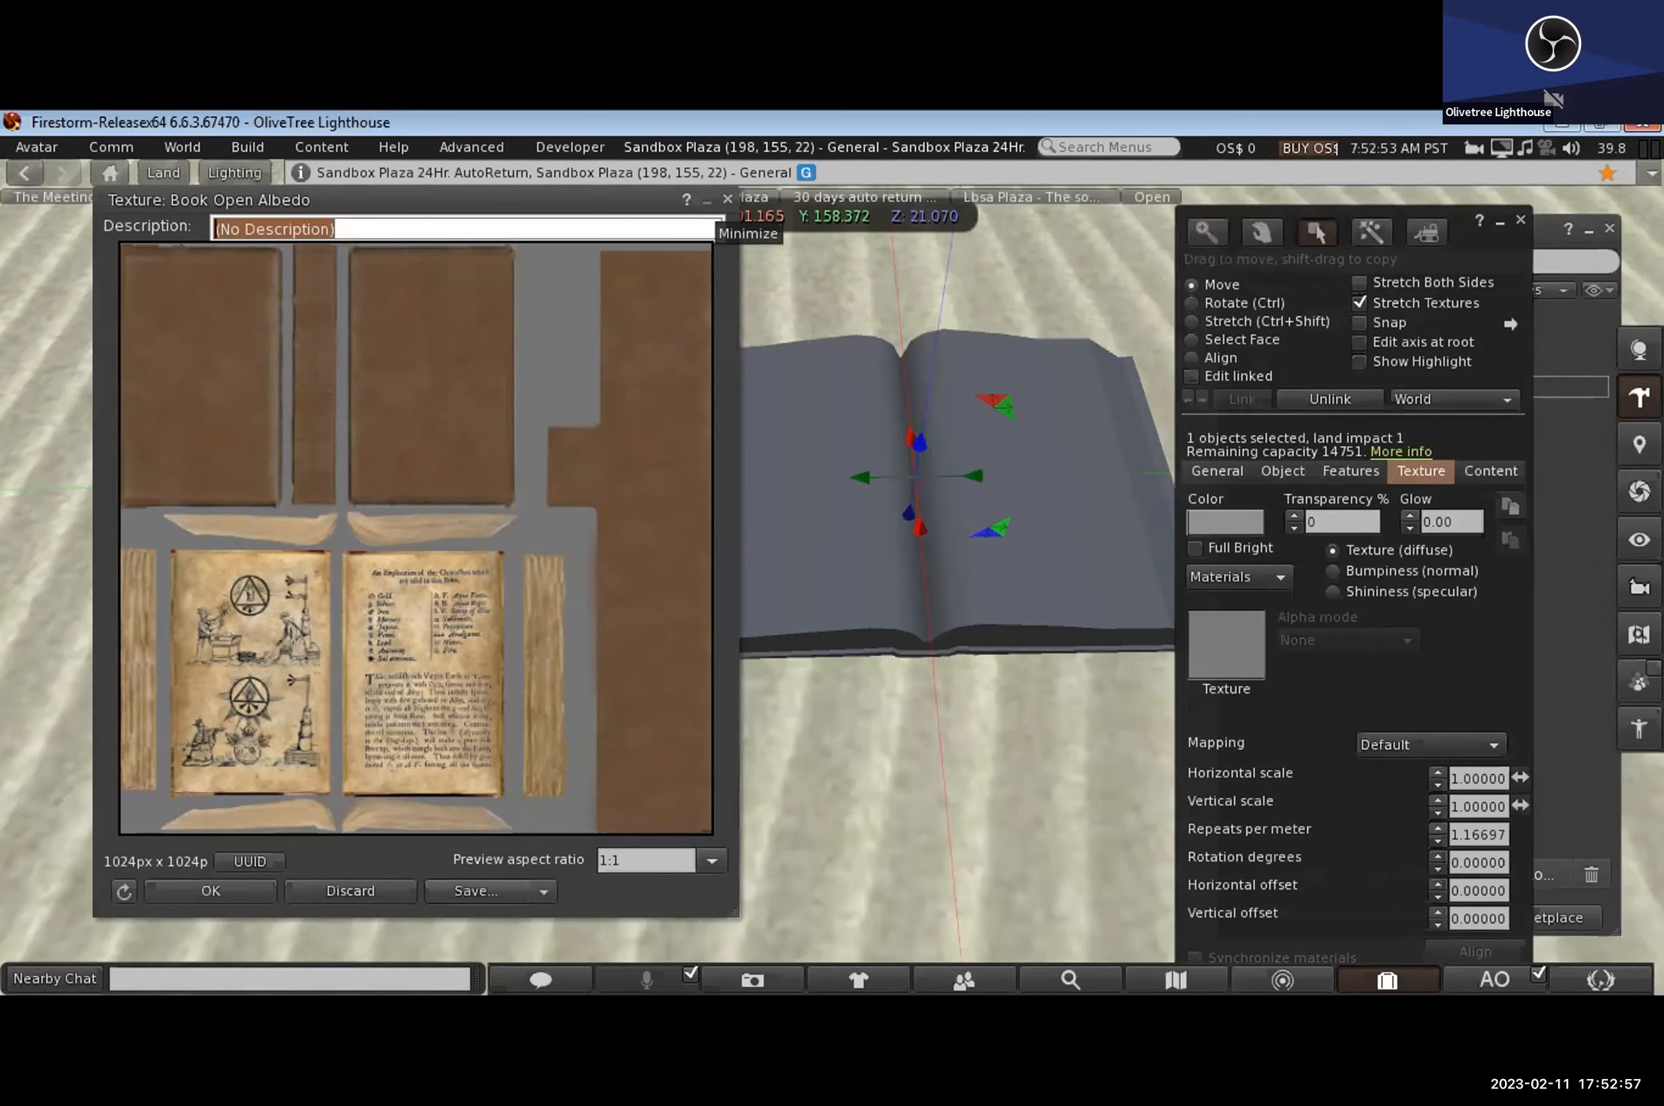
pyautogui.hotkey('ctrl', 'alt')
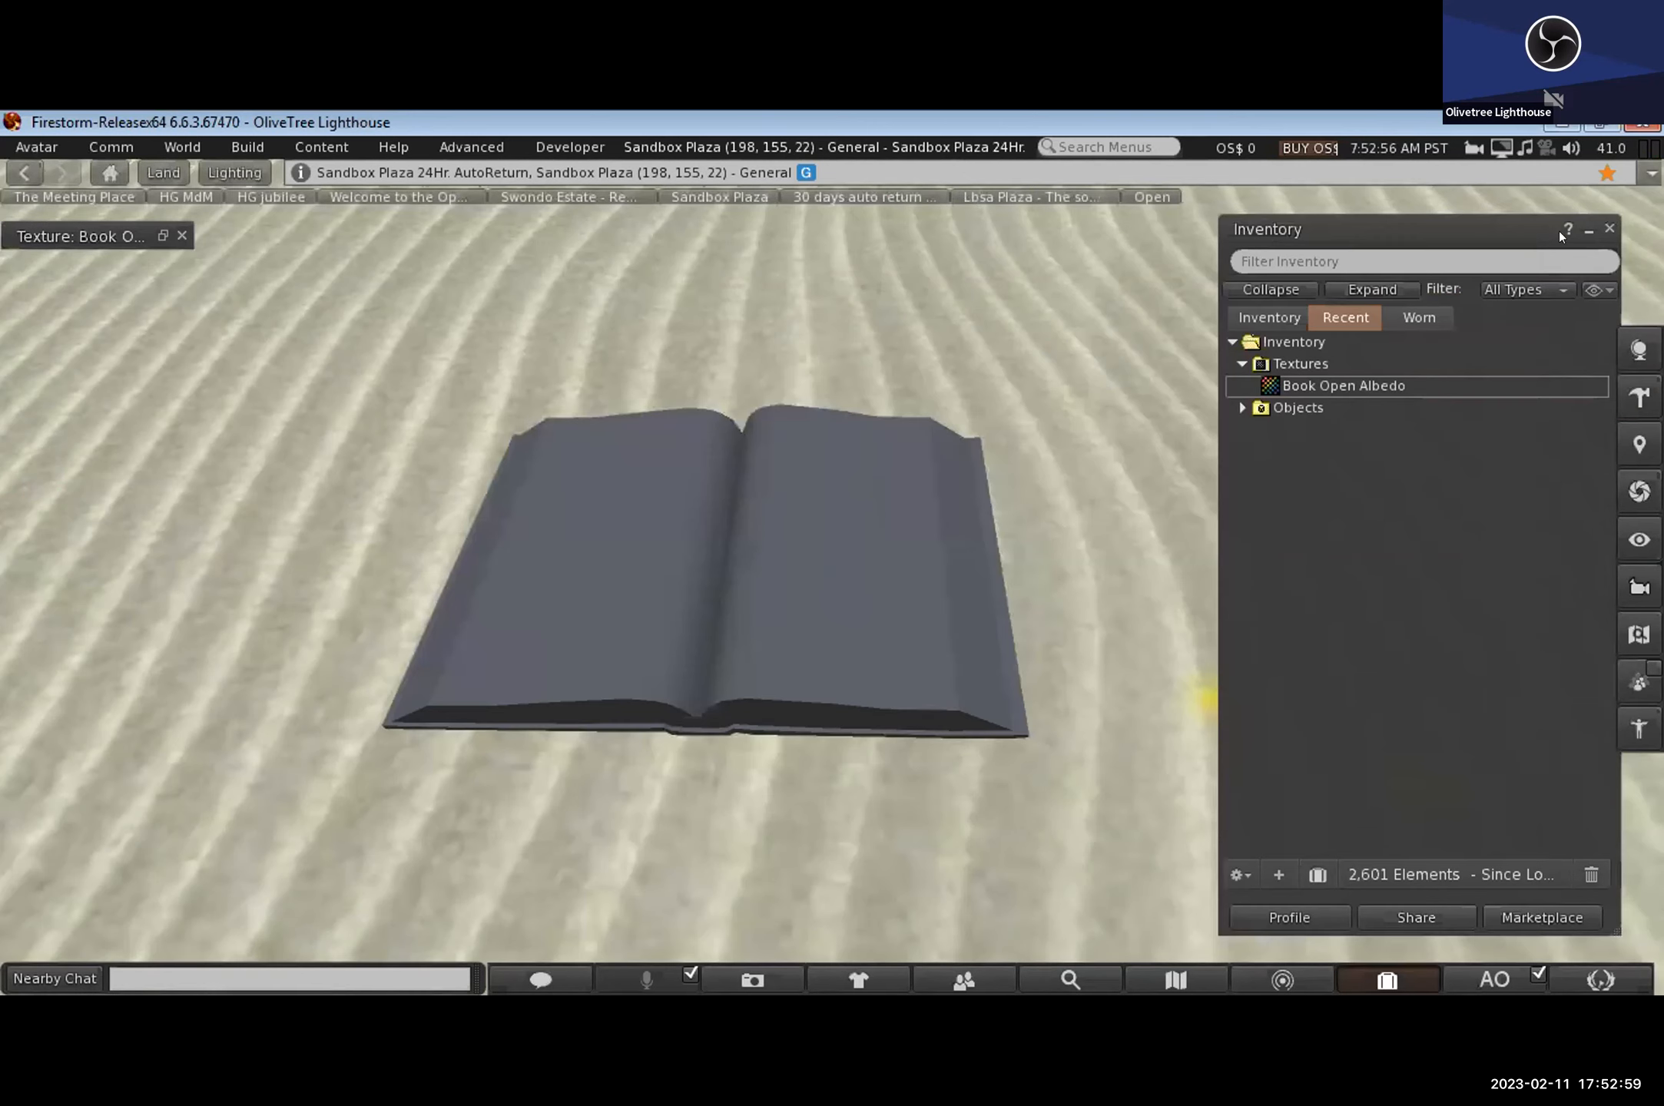
pyautogui.scroll(3, 704, 640)
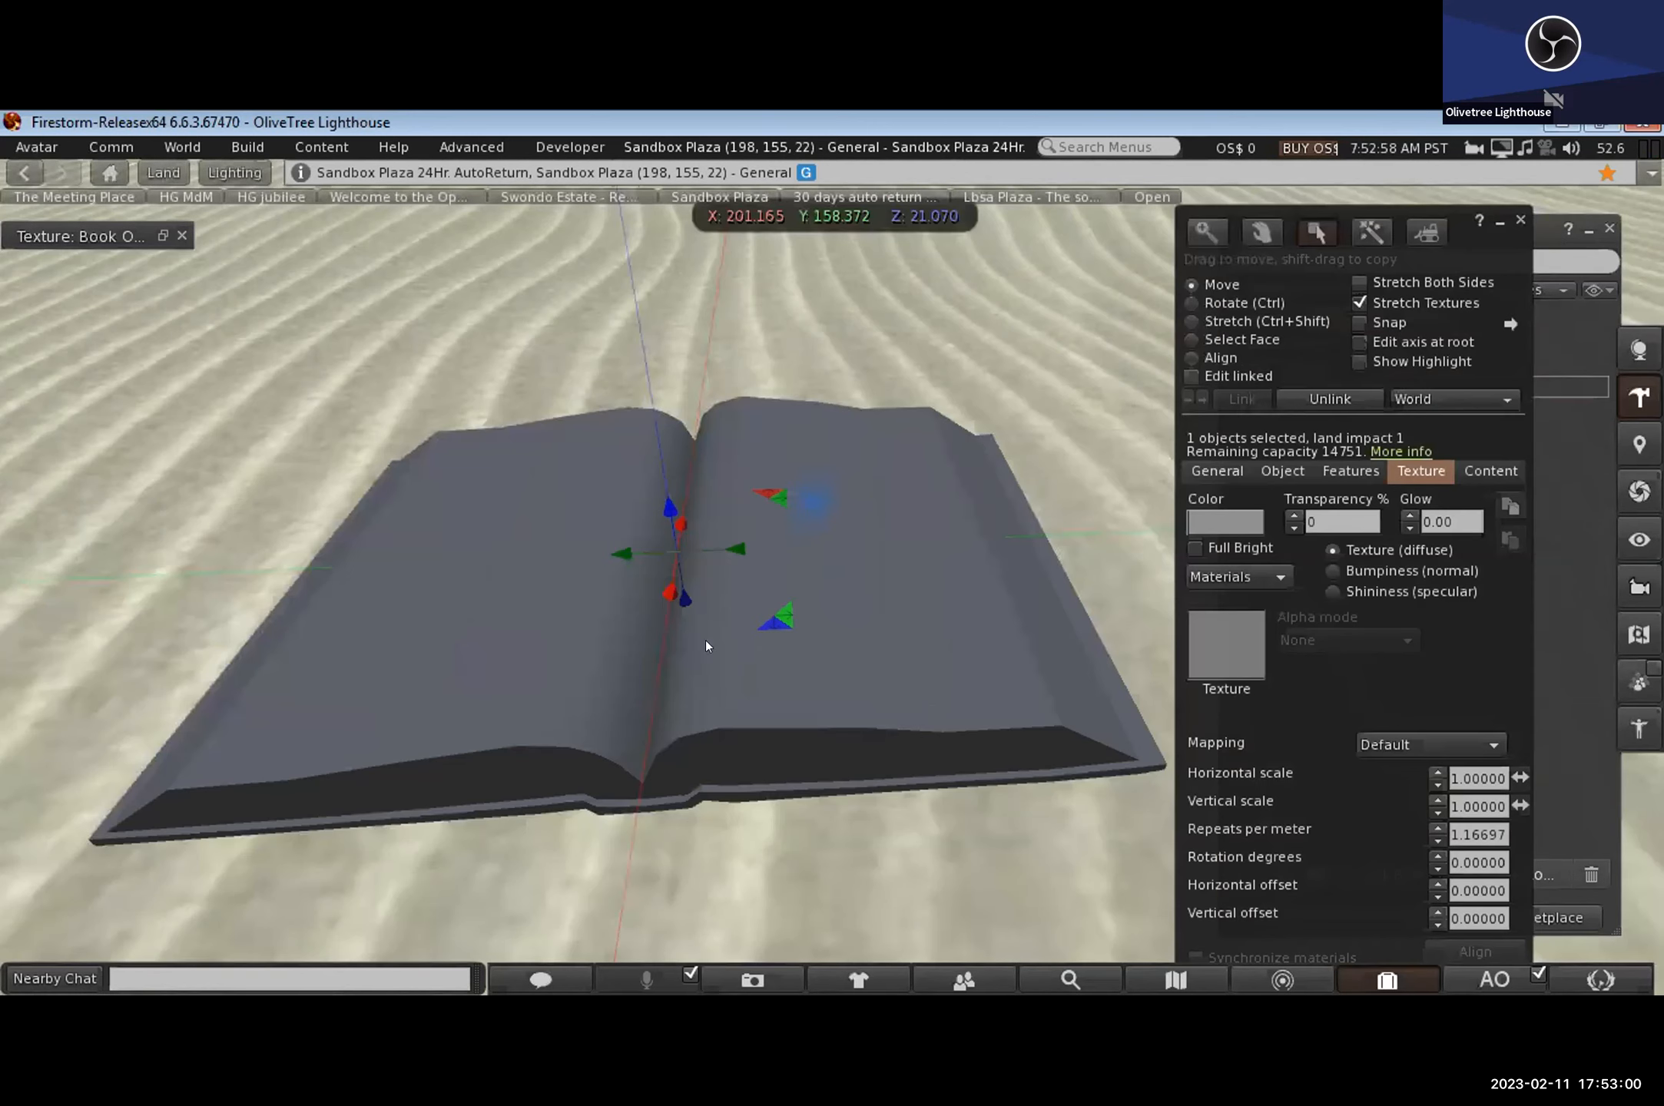
pyautogui.rightClick(665, 593)
pyautogui.rightClick(496, 660)
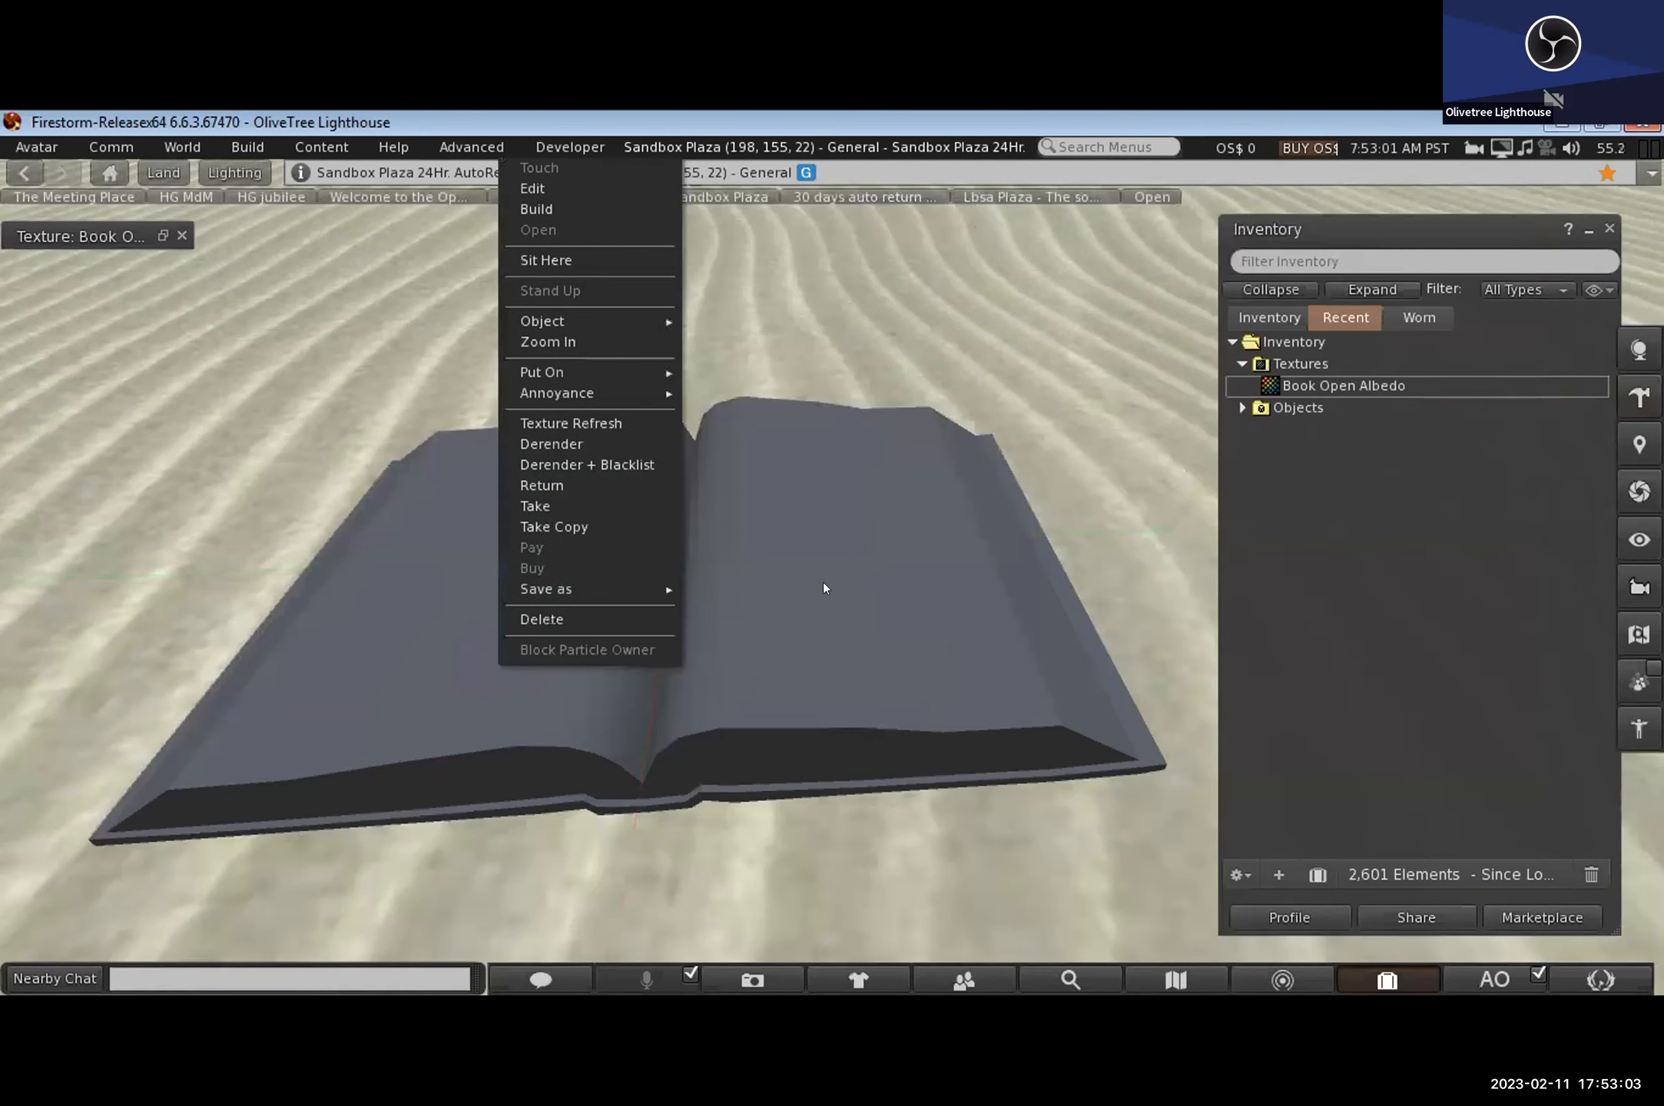
pyautogui.click(517, 188)
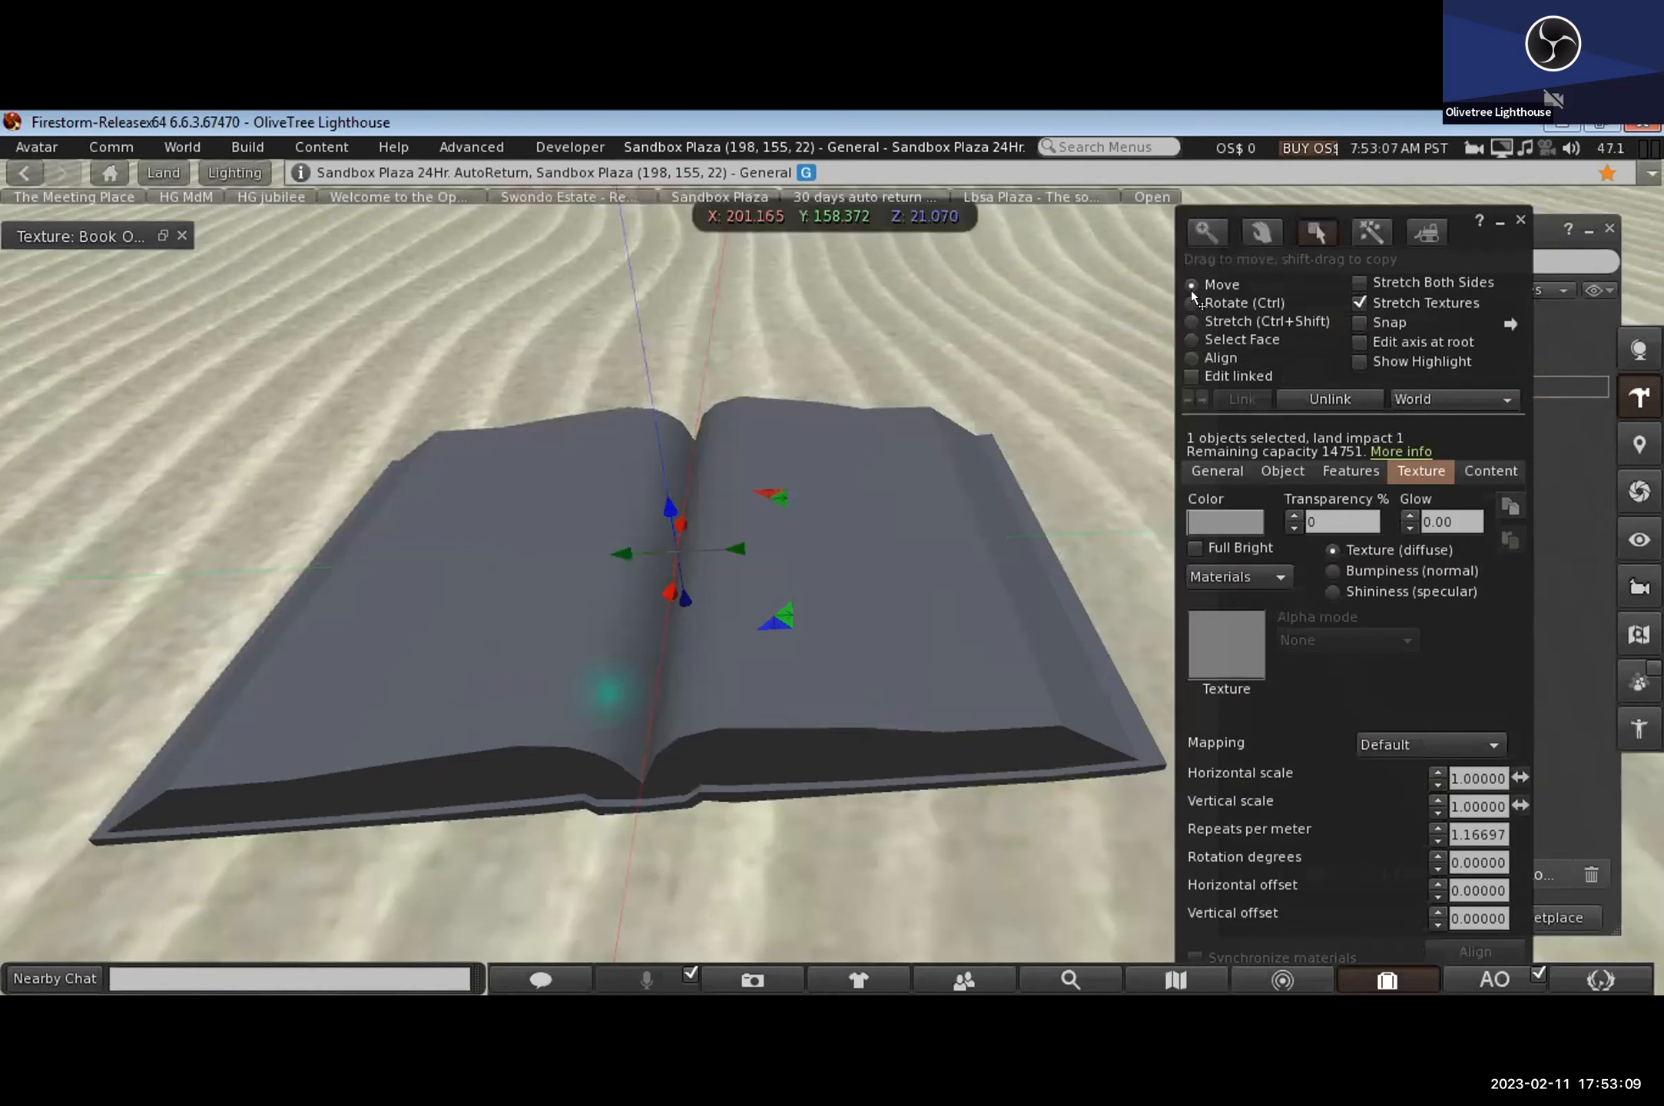
pyautogui.moveTo(1325, 272); pyautogui.dragTo(1221, 236)
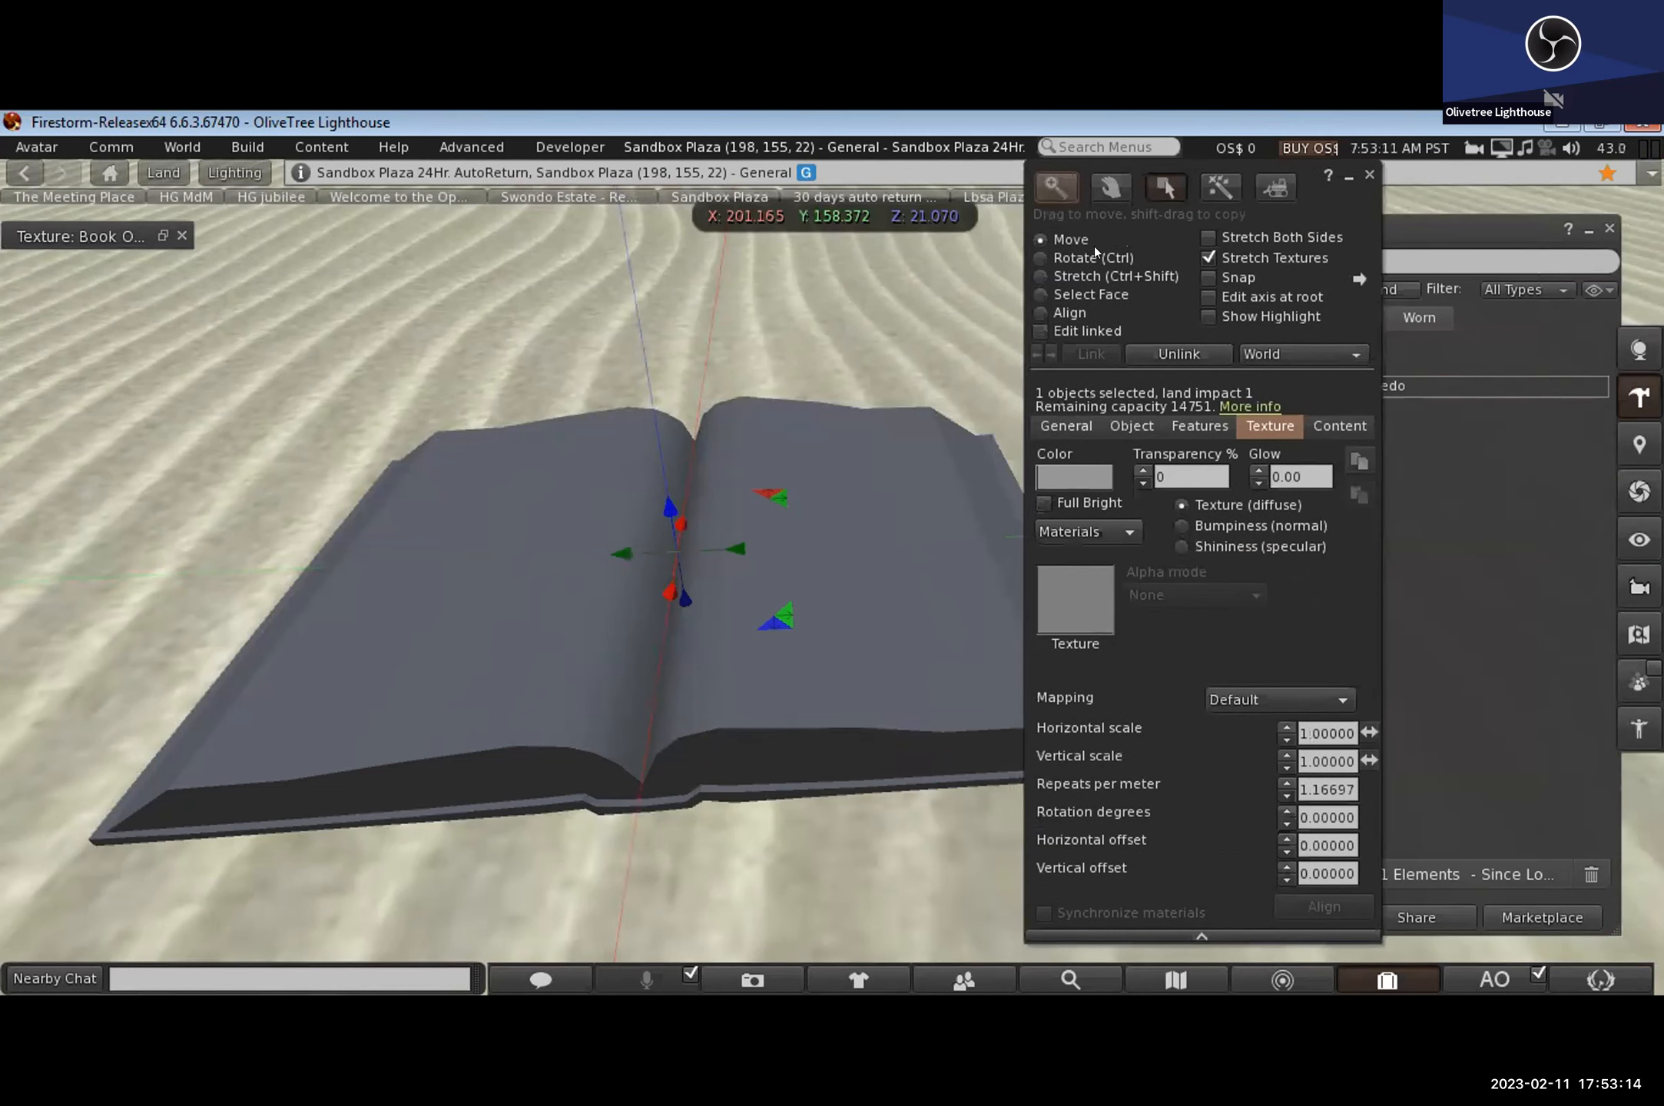
pyautogui.click(1040, 295)
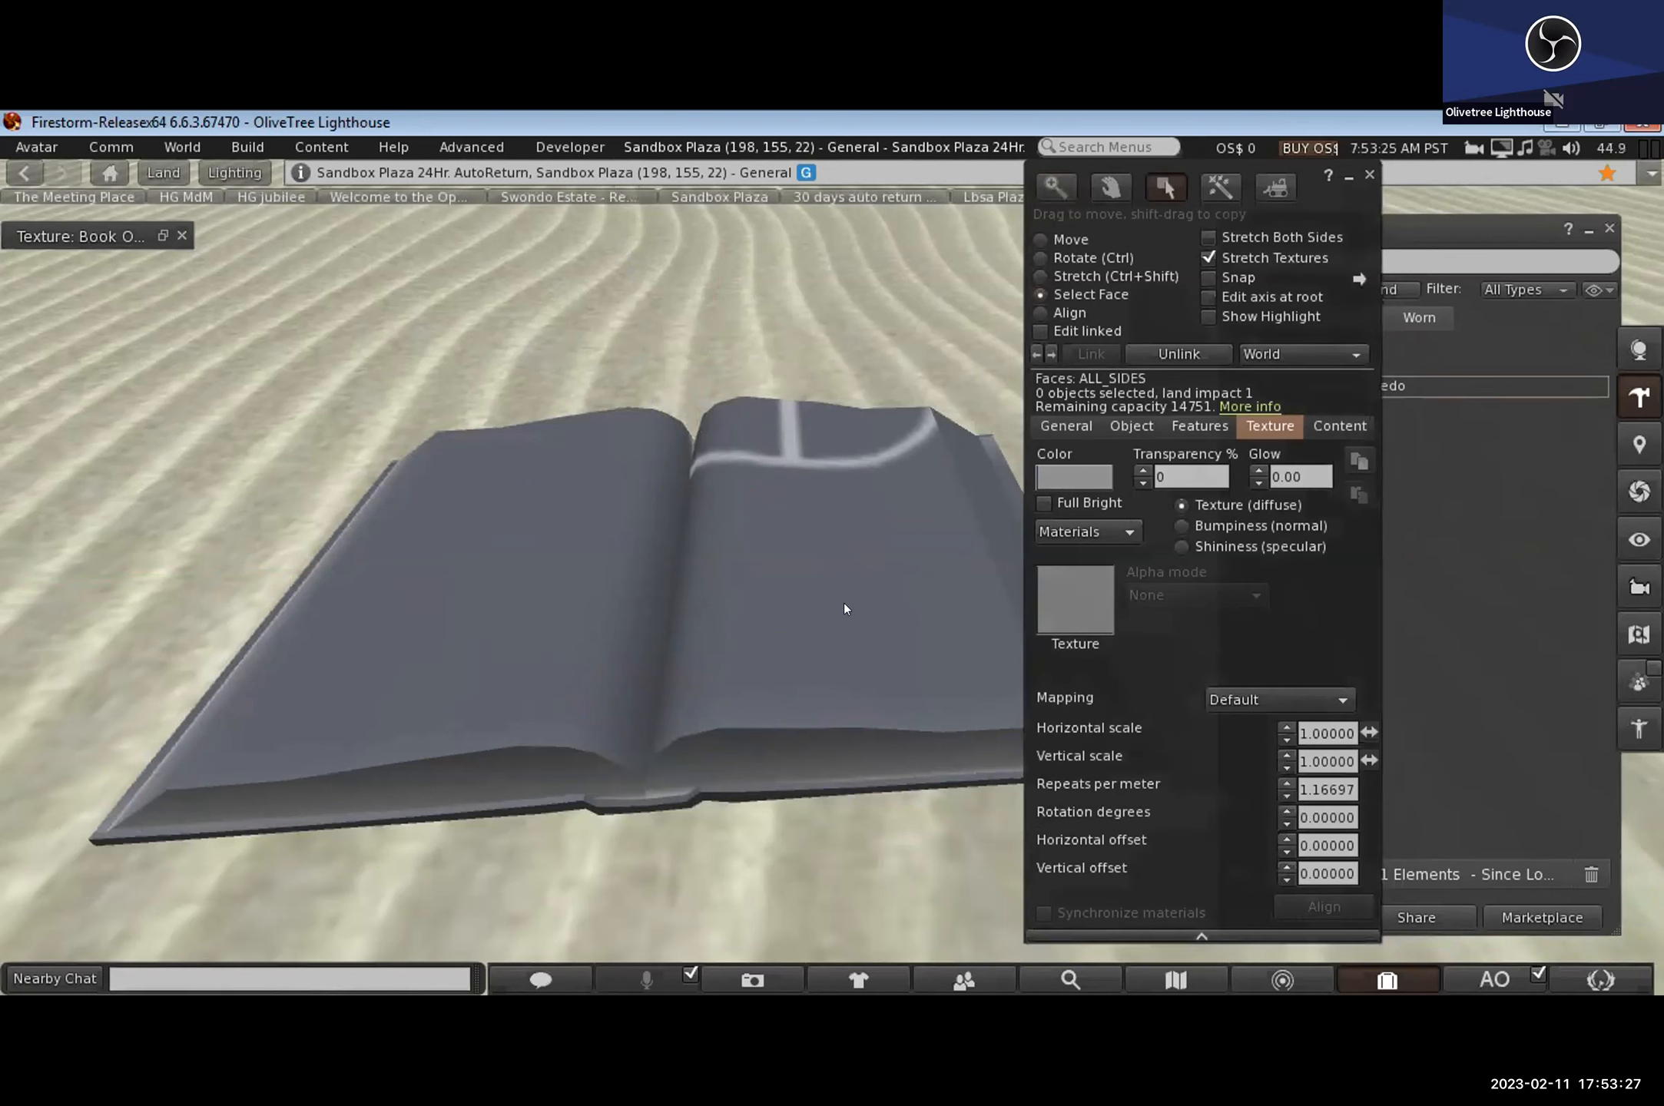
pyautogui.keyDown('alt'); pyautogui.moveTo(832, 576); pyautogui.dragTo(833, 653); pyautogui.keyUp('alt')
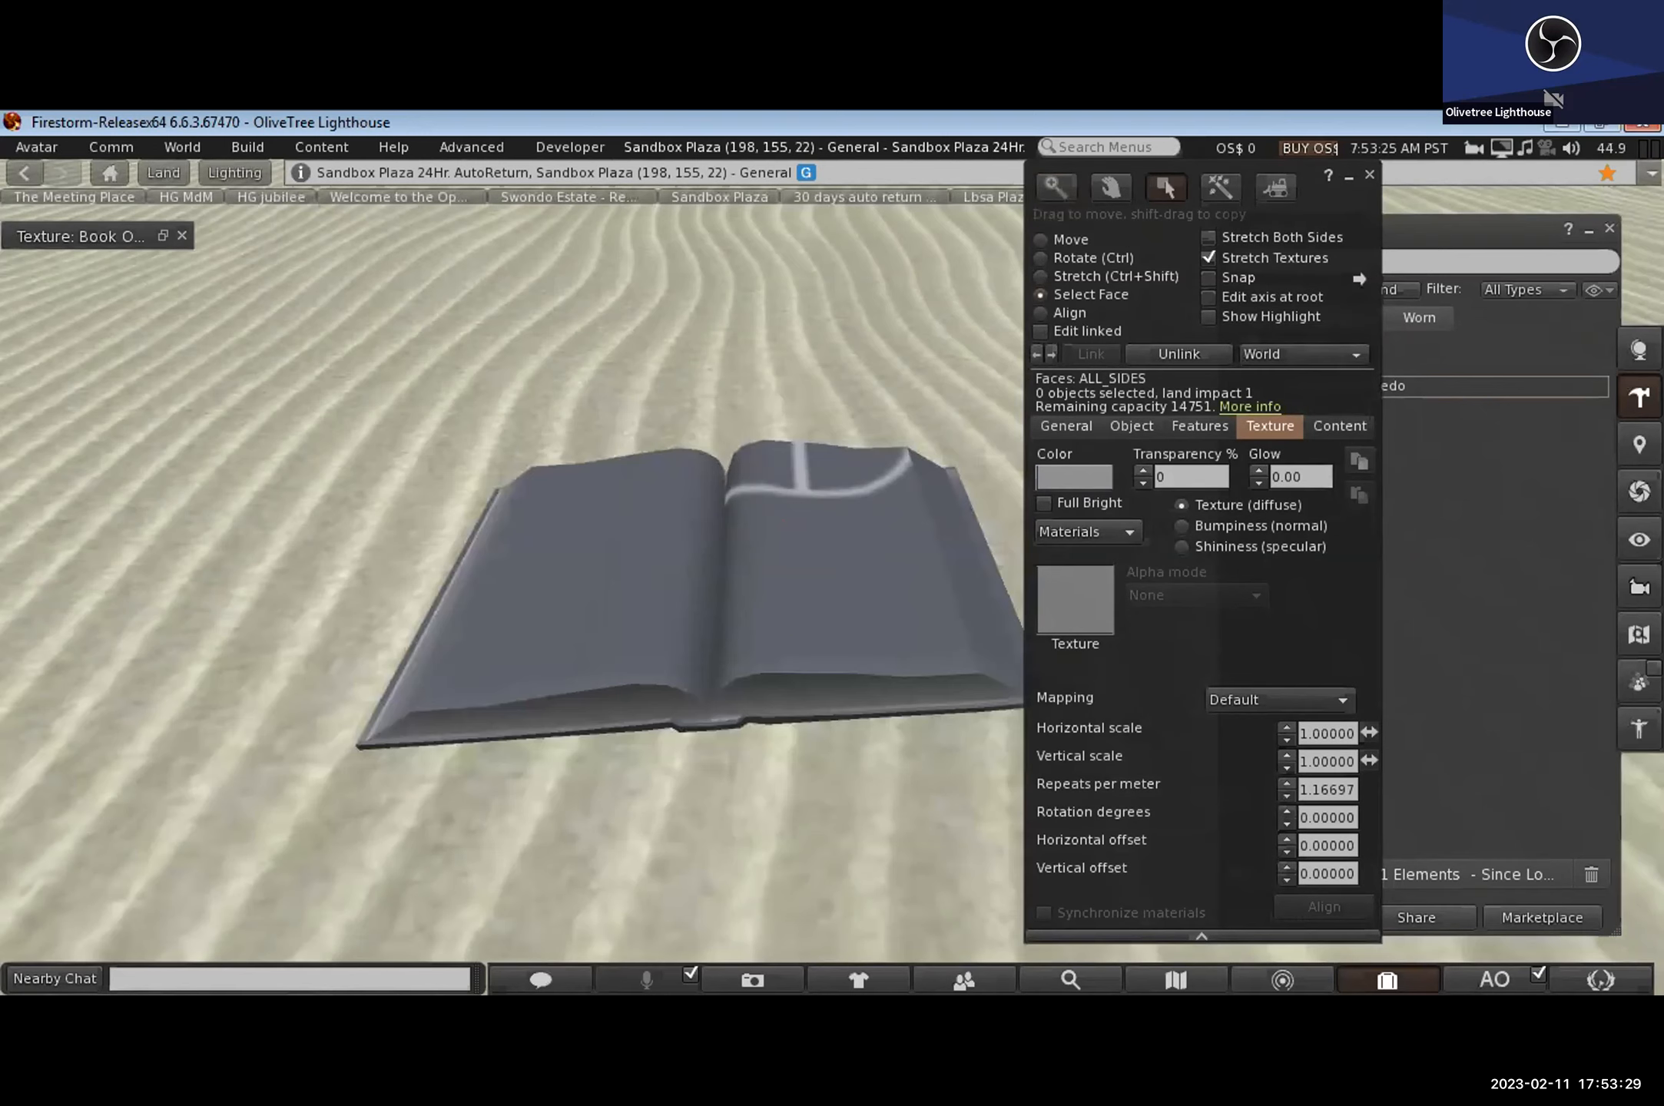
pyautogui.press('Escape')
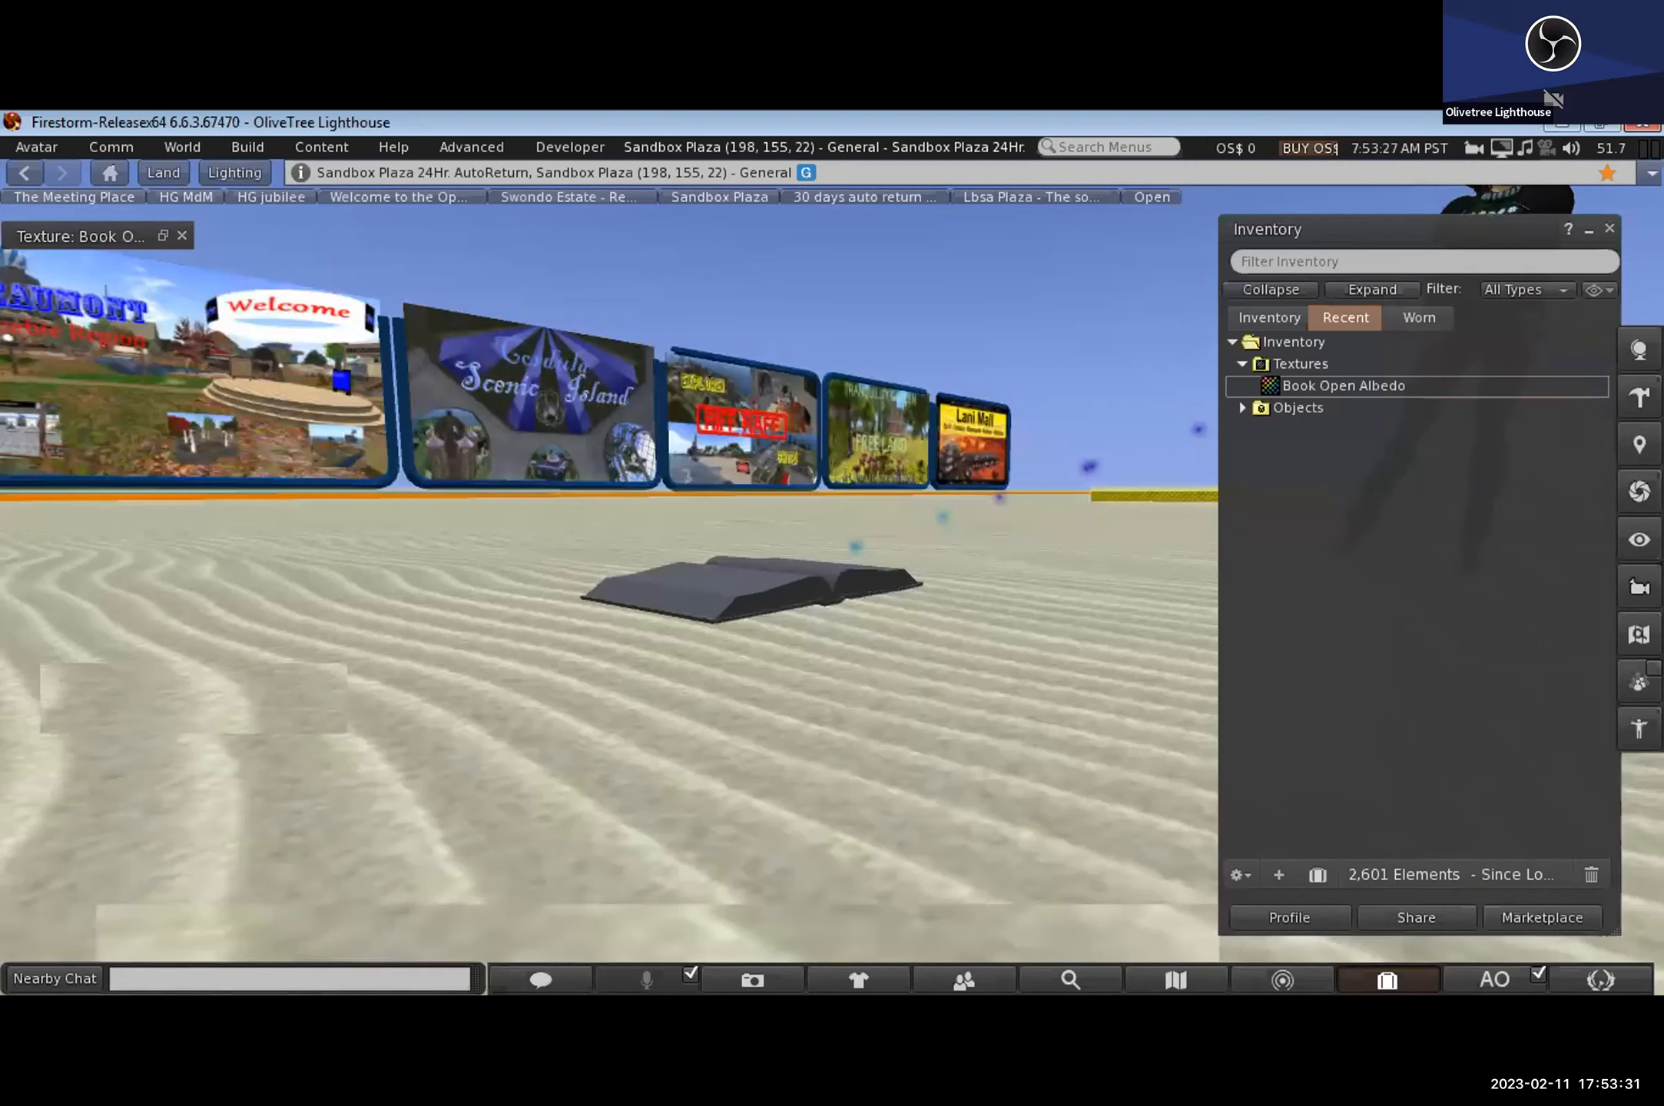
# Step: Raise the book slightly above the sand and switch the edit tool to Rotate
pyautogui.keyDown('alt'); pyautogui.moveTo(1369, 170); pyautogui.dragTo(1138, 231); pyautogui.keyUp('alt')
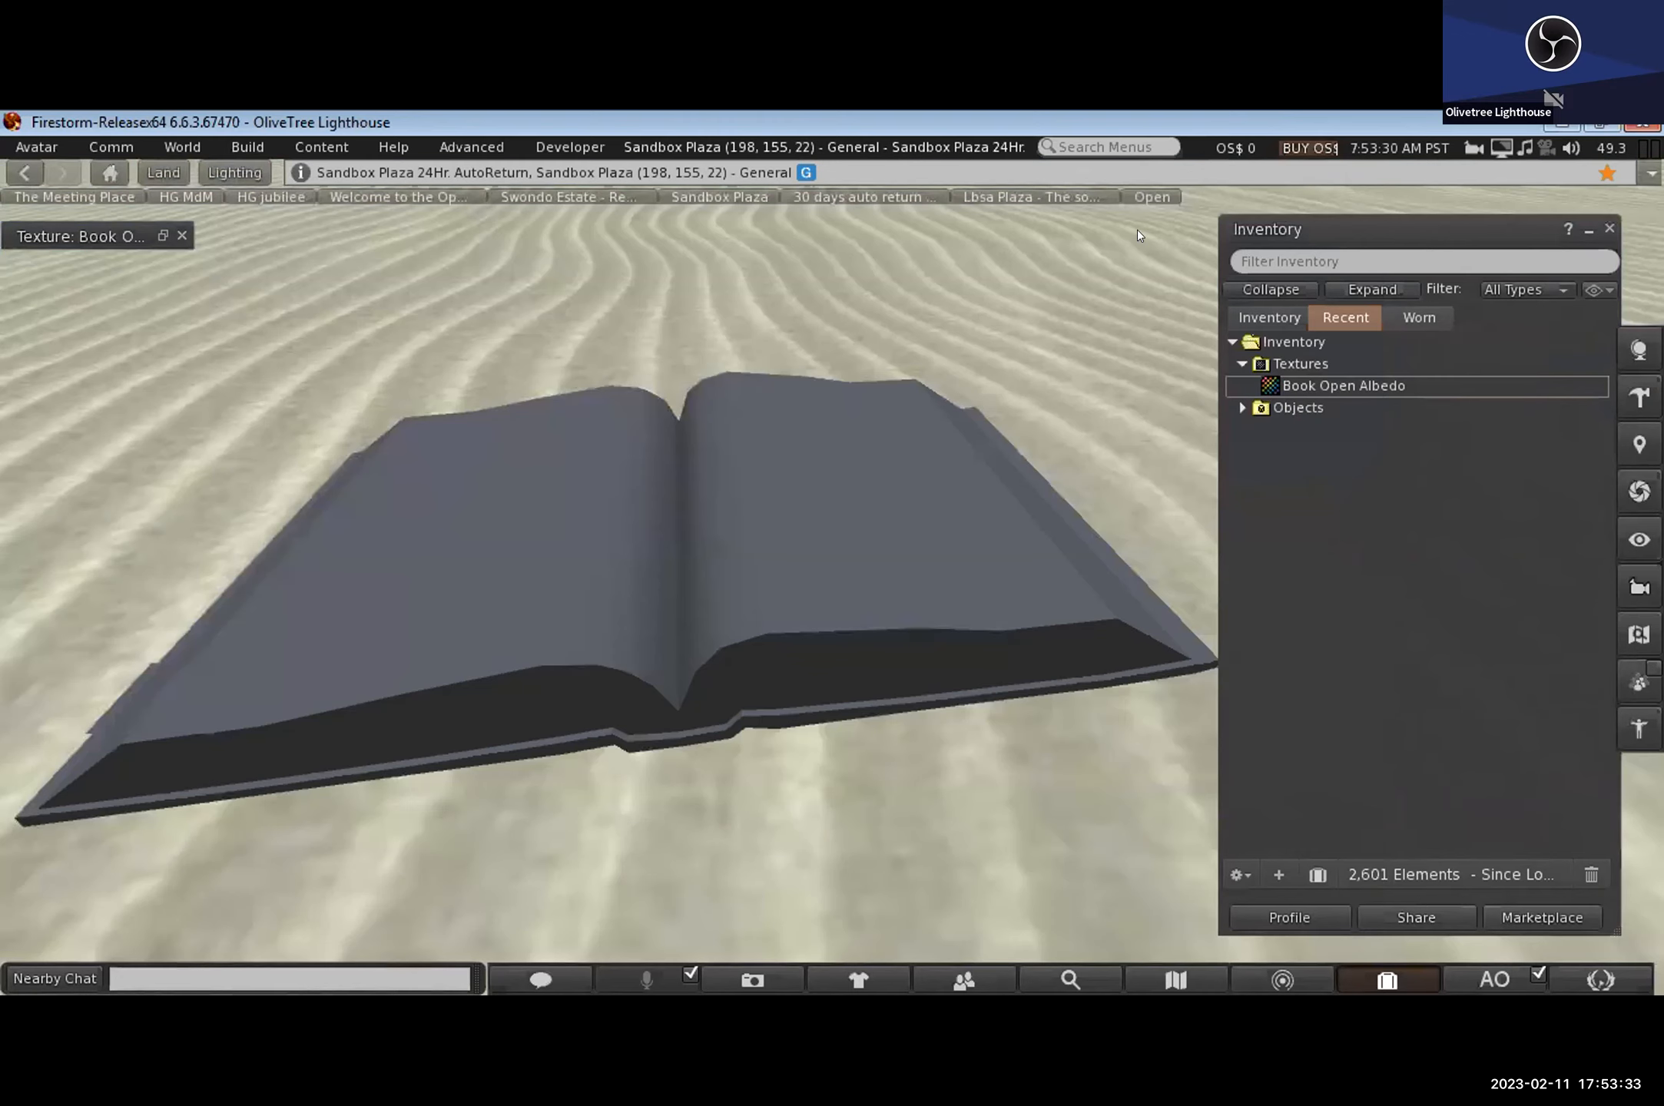
pyautogui.click(1036, 243)
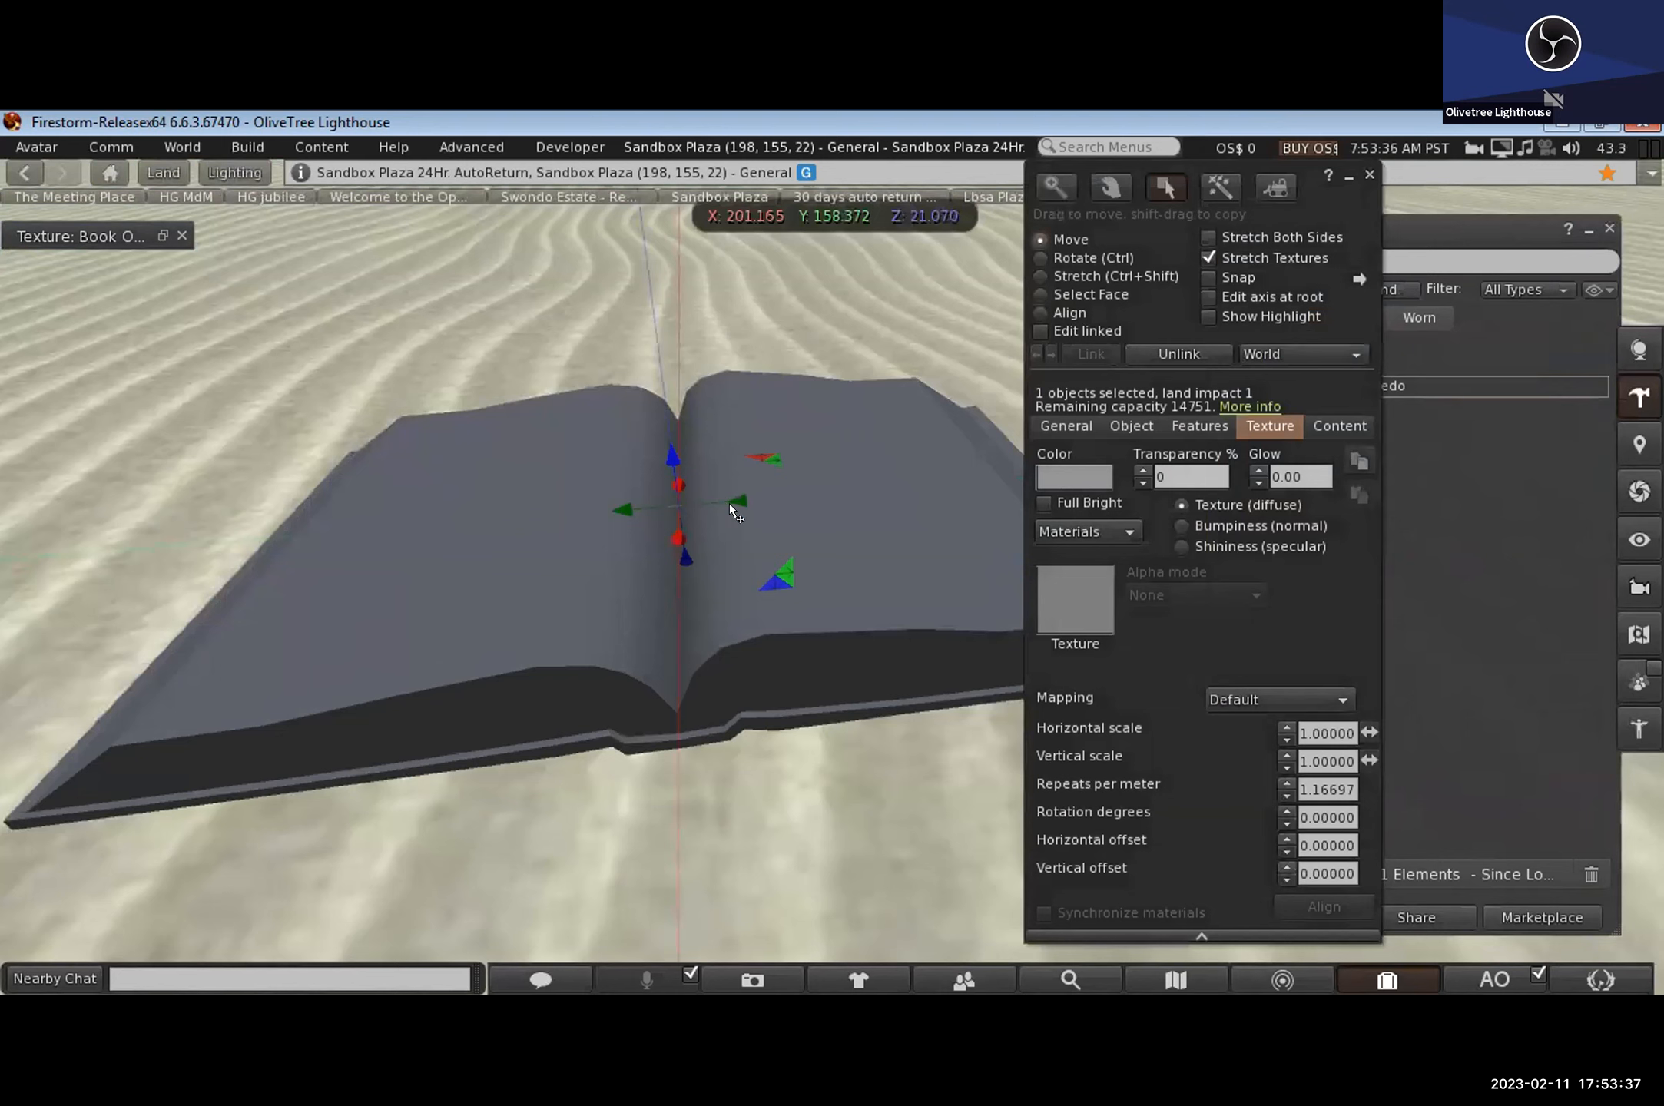
pyautogui.scroll(-4, 729, 482)
pyautogui.moveTo(728, 470); pyautogui.dragTo(727, 266)
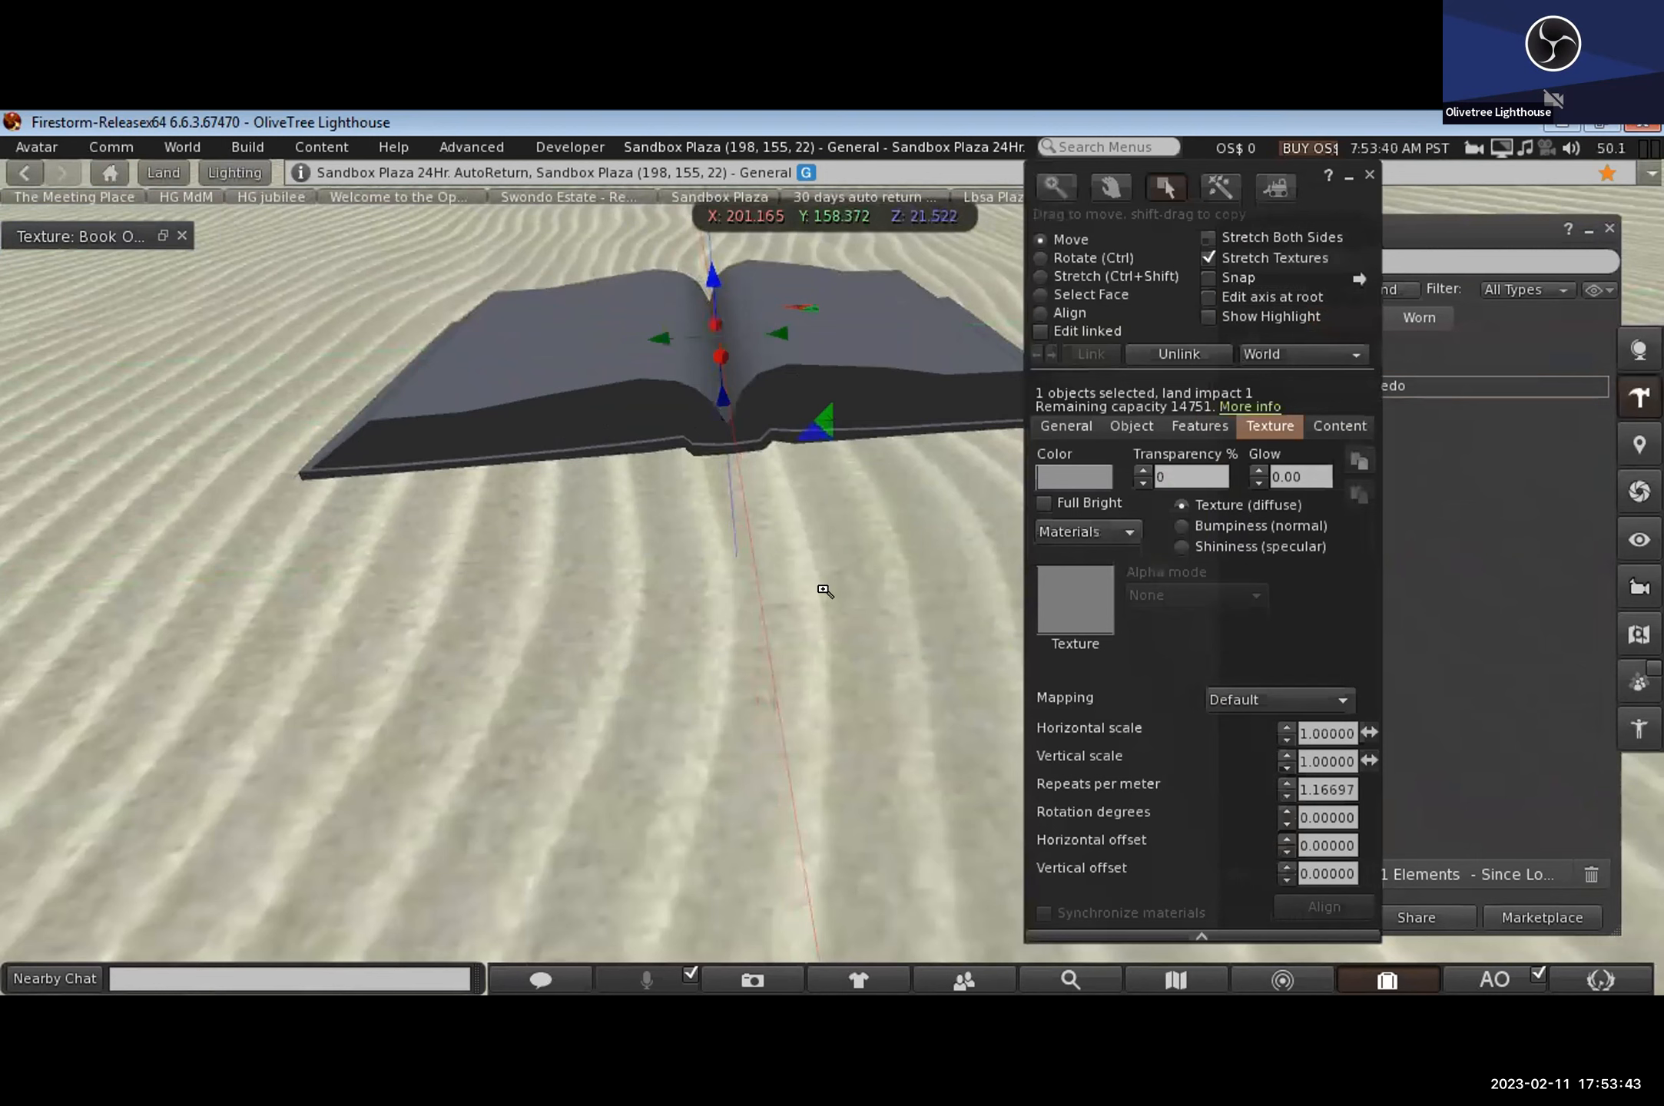
pyautogui.scroll(-3, 815, 633)
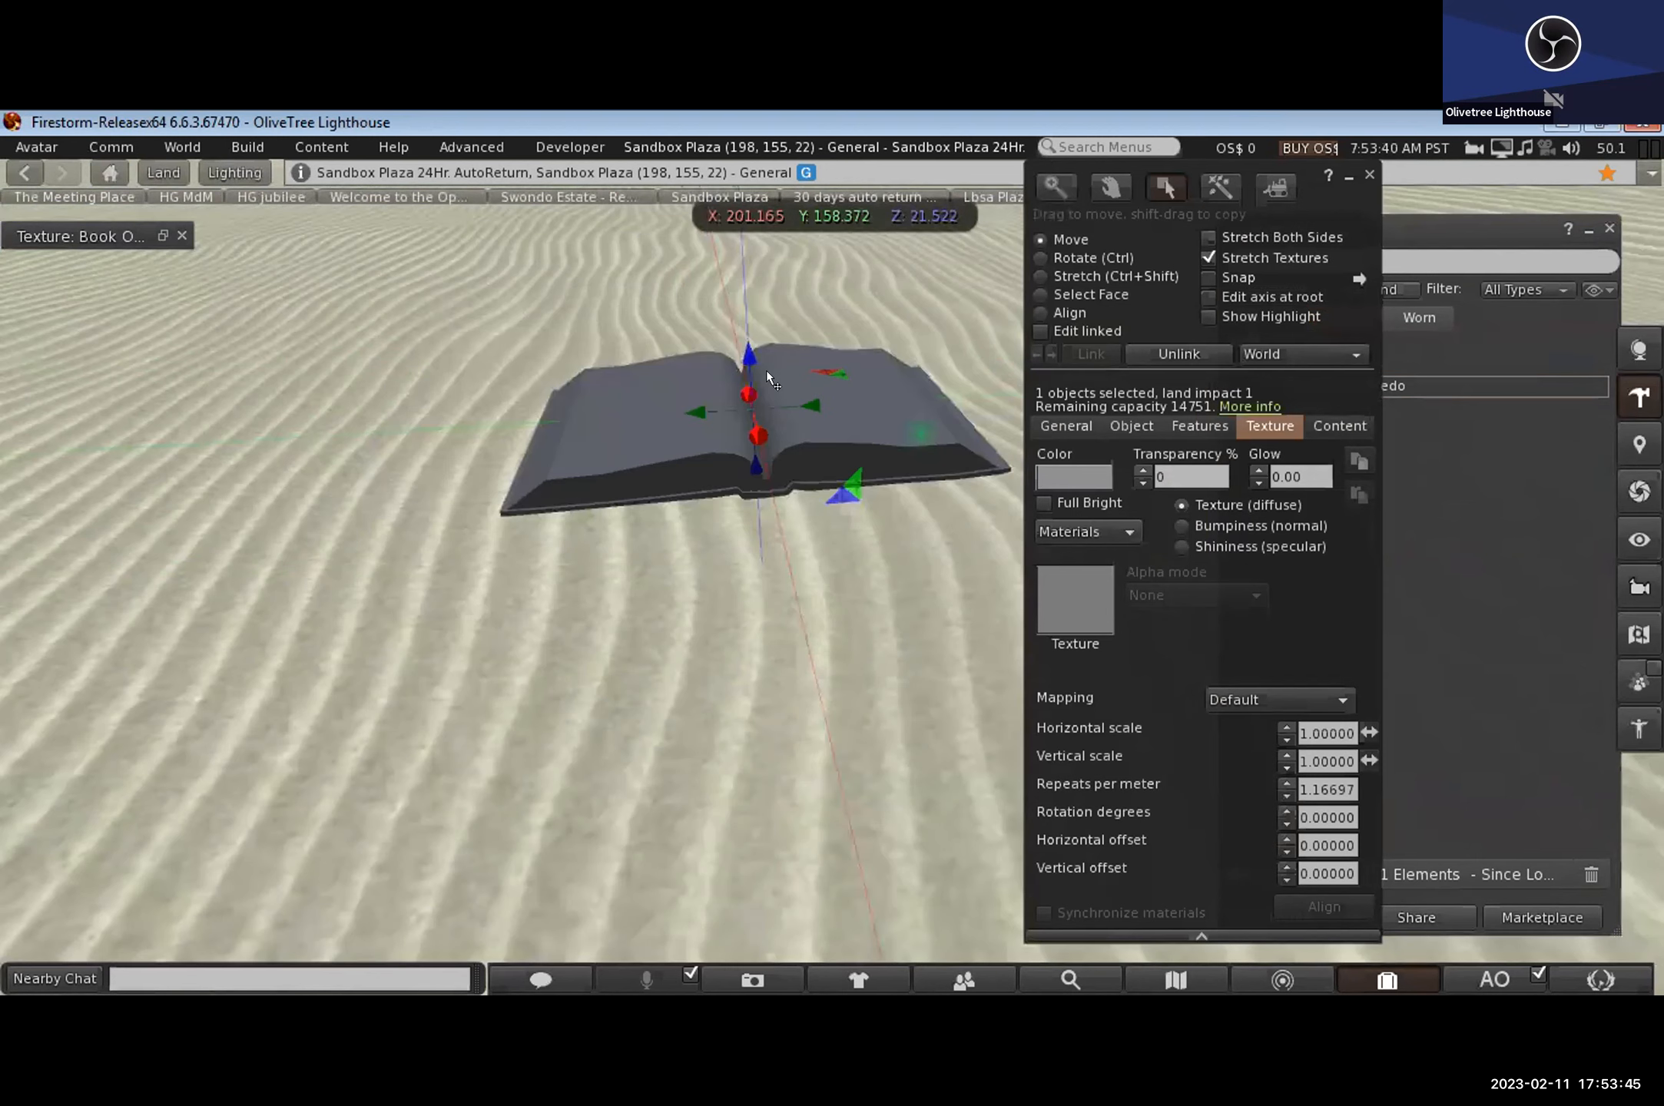
pyautogui.keyDown('alt'); pyautogui.moveTo(766, 371); pyautogui.dragTo(746, 524); pyautogui.keyUp('alt')
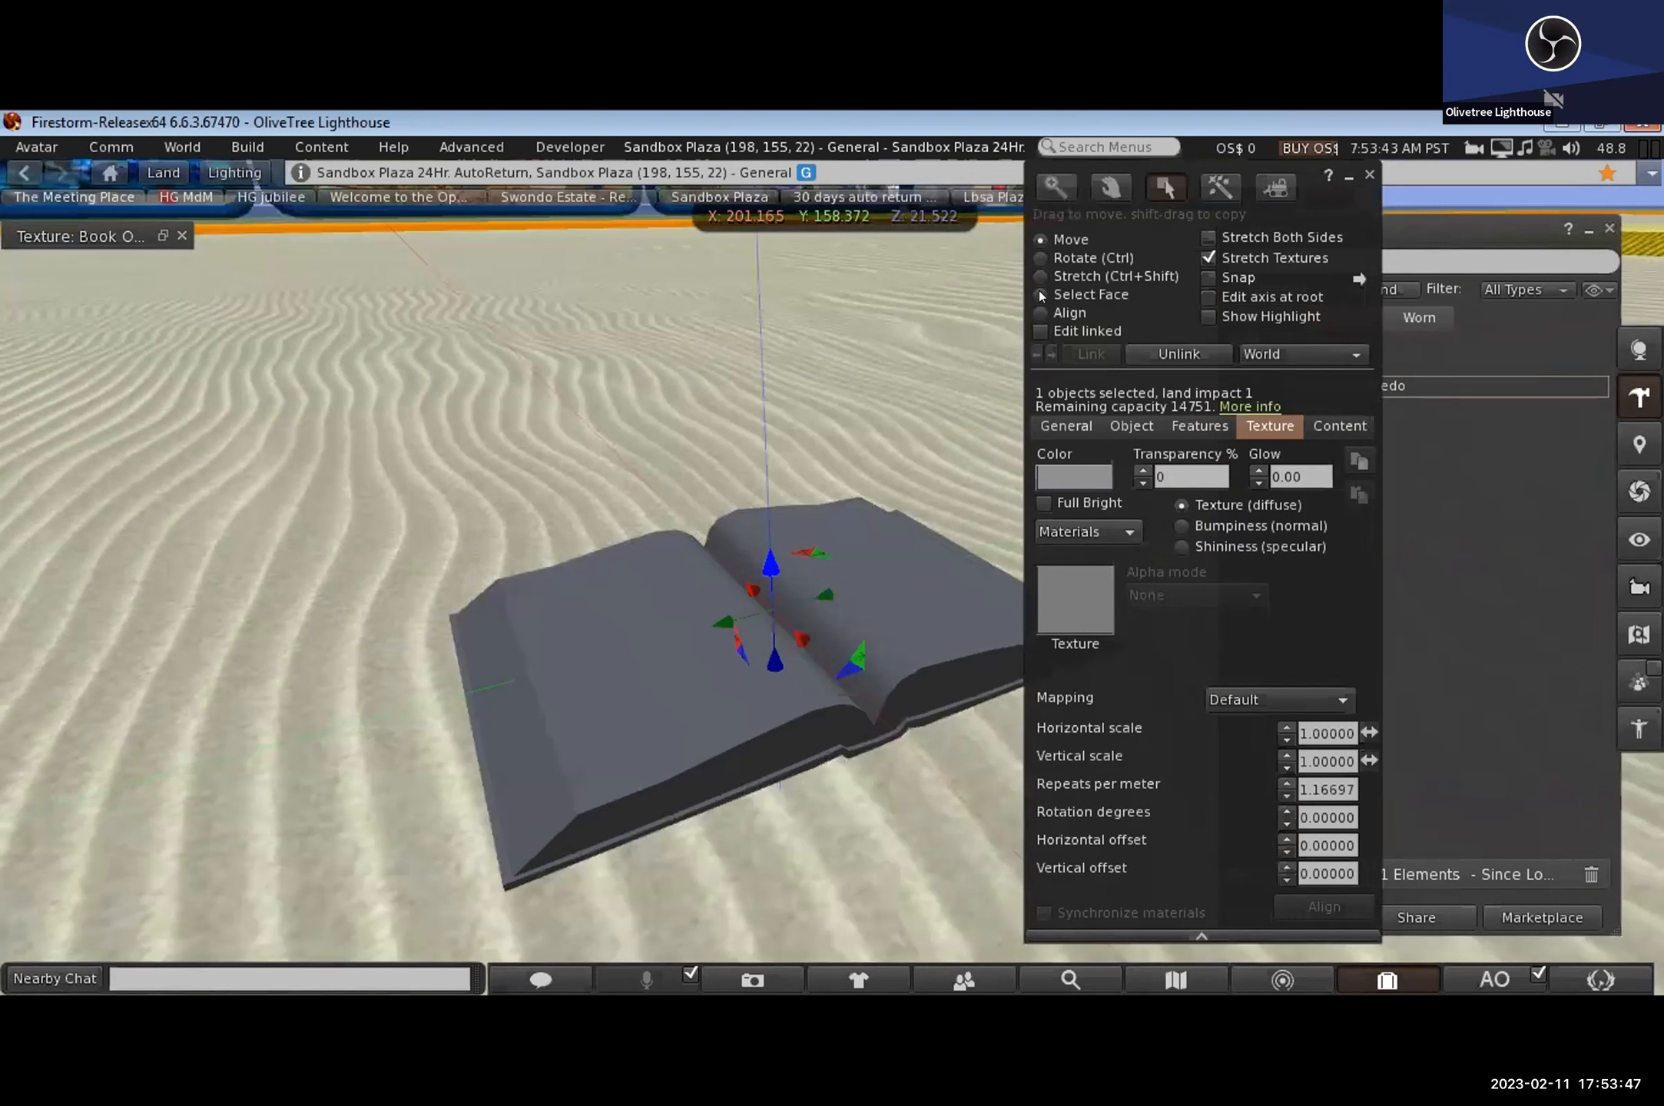
pyautogui.click(1039, 258)
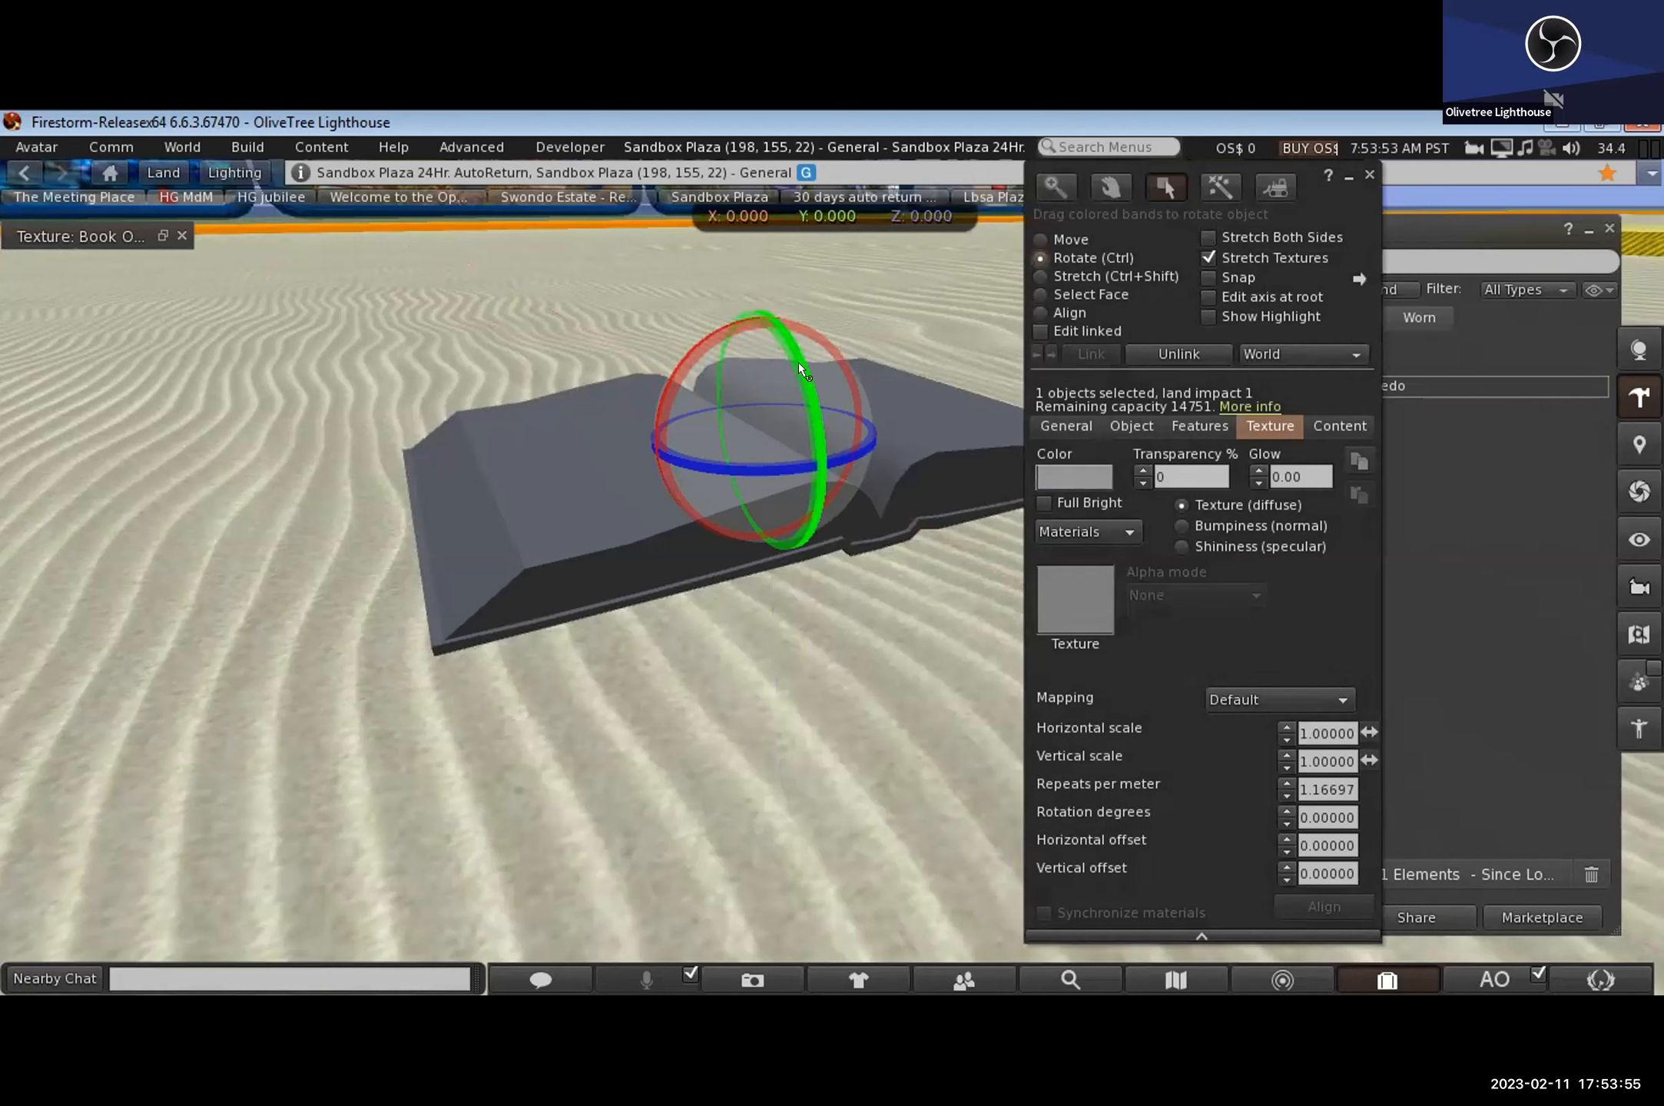
# Step: Rotate the book upright to X 180, Y 275, Z 180 so its pages face the viewer
pyautogui.moveTo(787, 349); pyautogui.dragTo(799, 392)
pyautogui.moveTo(825, 467); pyautogui.dragTo(876, 485)
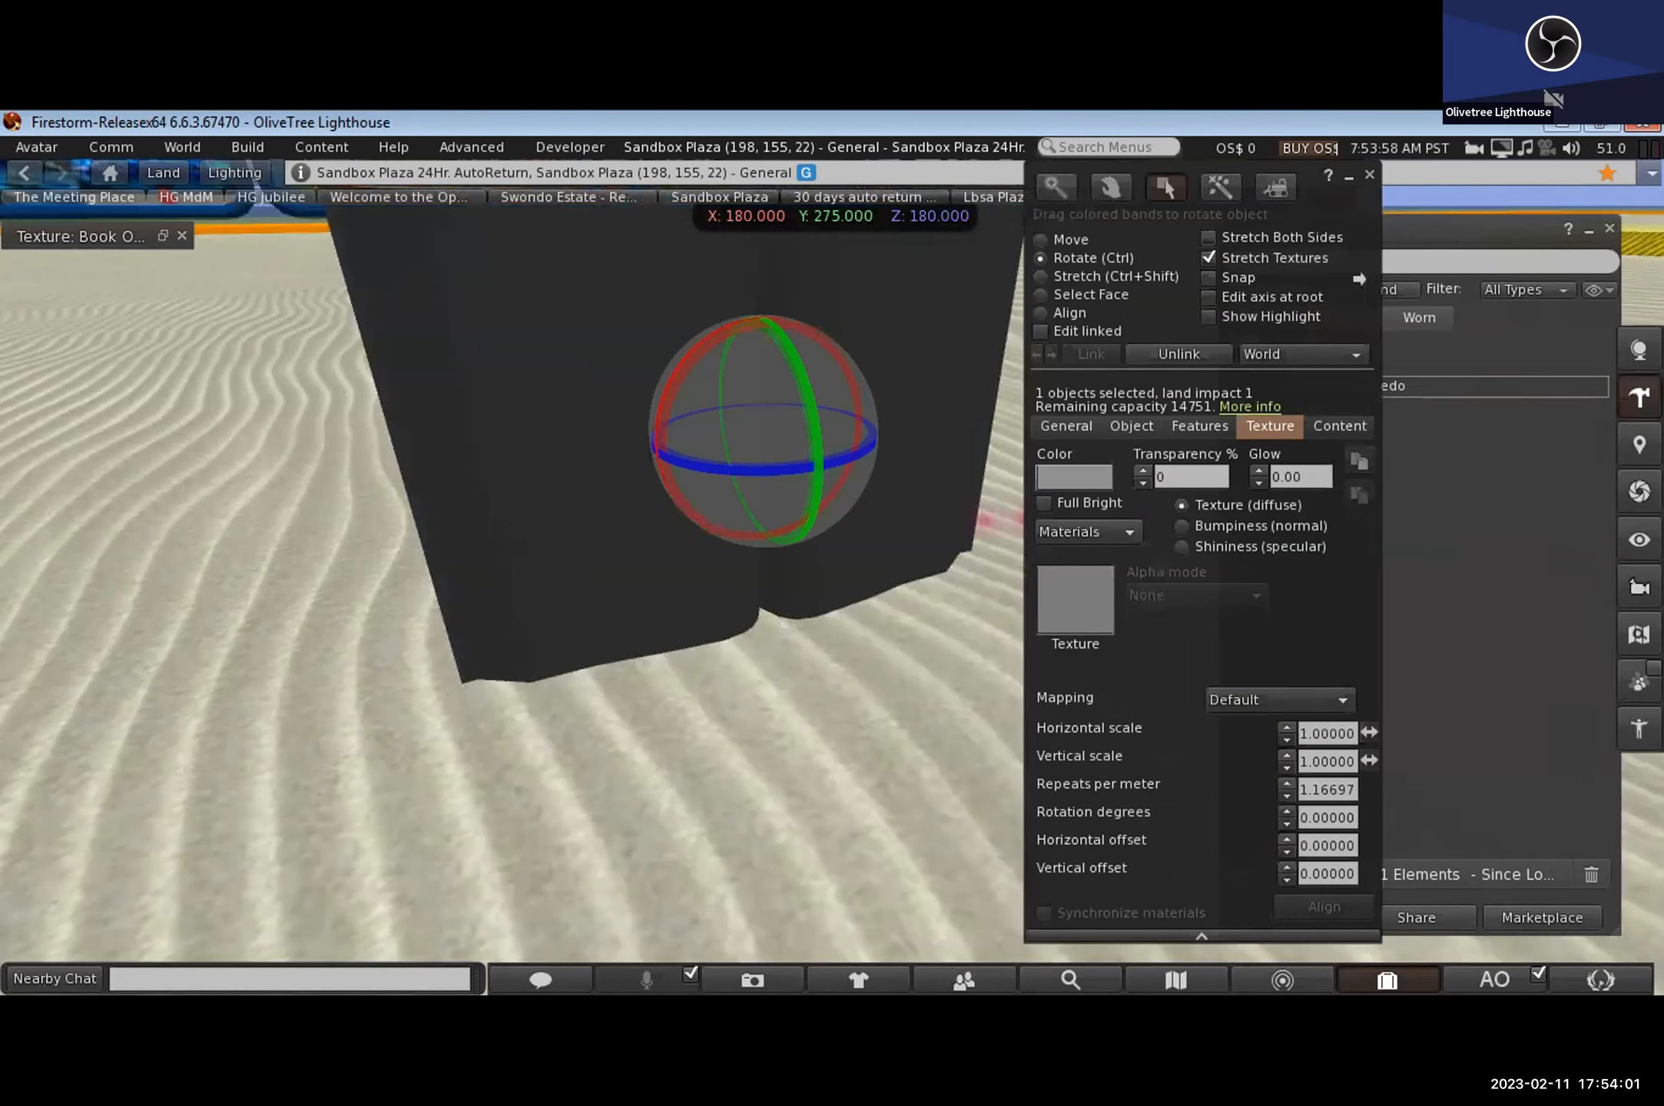
pyautogui.press('Escape')
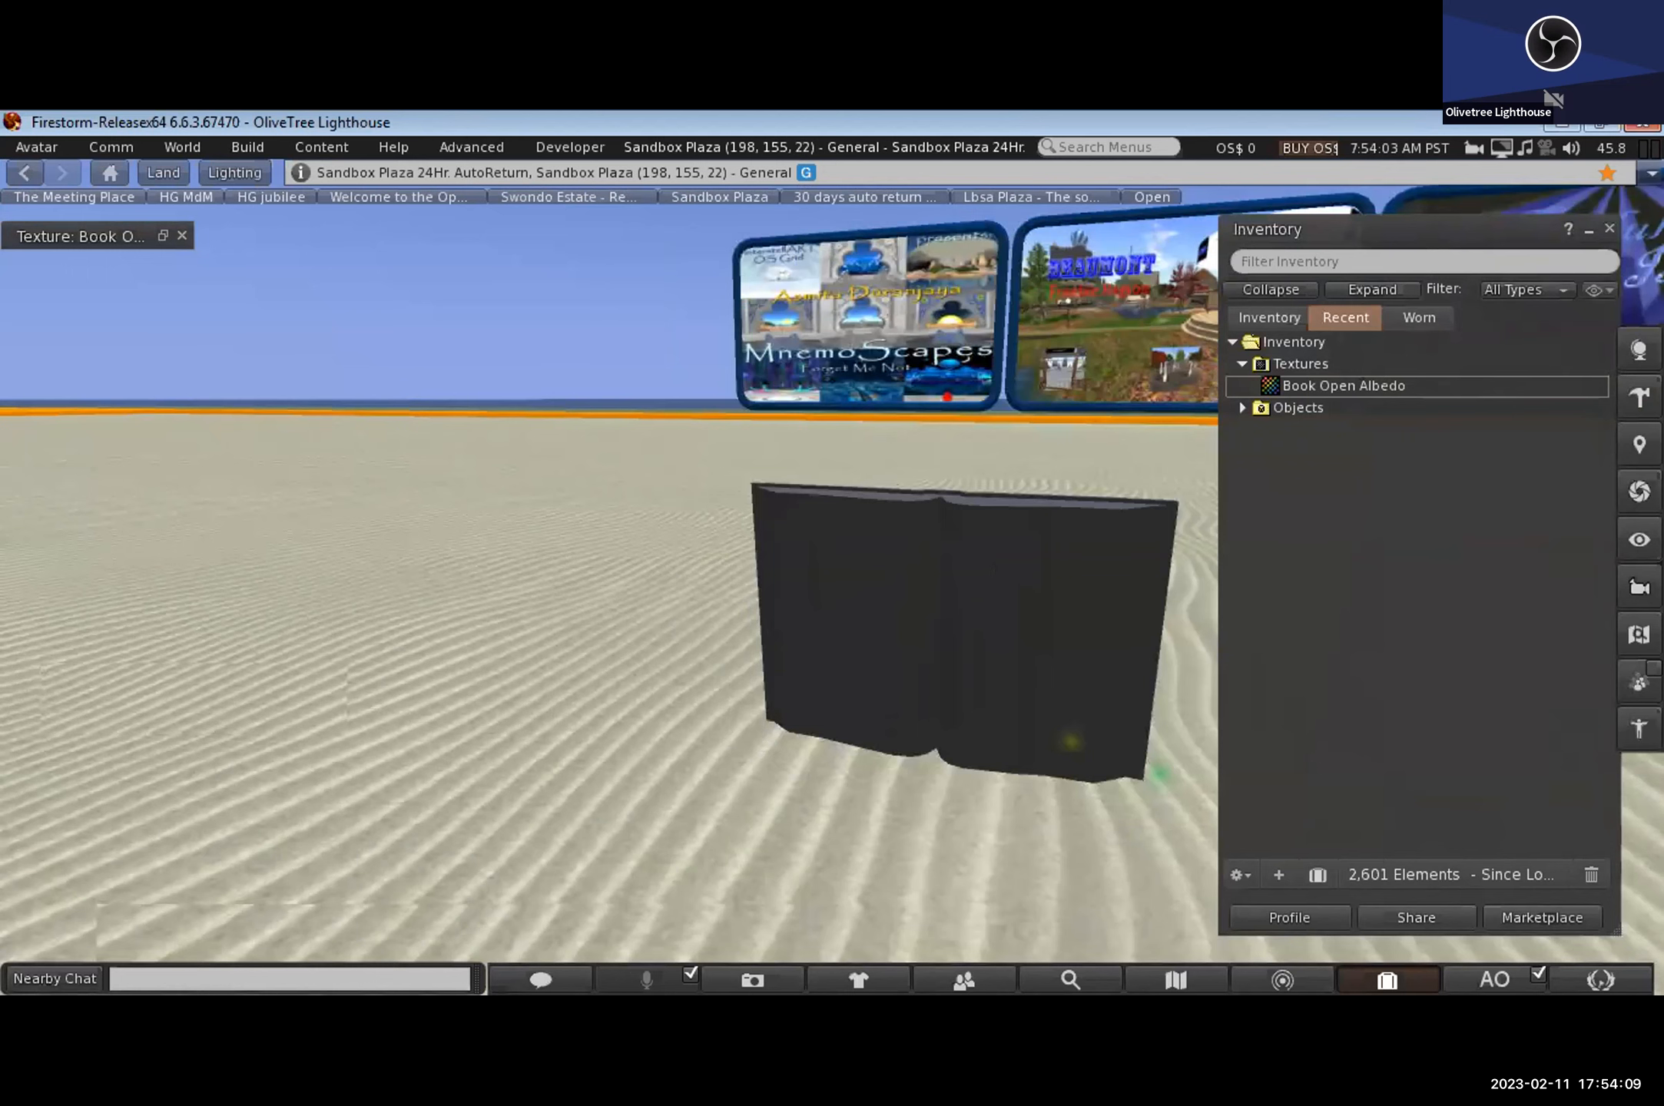
# Step: Reopen the upright book for editing in Select Face mode
pyautogui.keyDown('alt'); pyautogui.moveTo(1035, 597); pyautogui.dragTo(1397, 198); pyautogui.keyUp('alt')
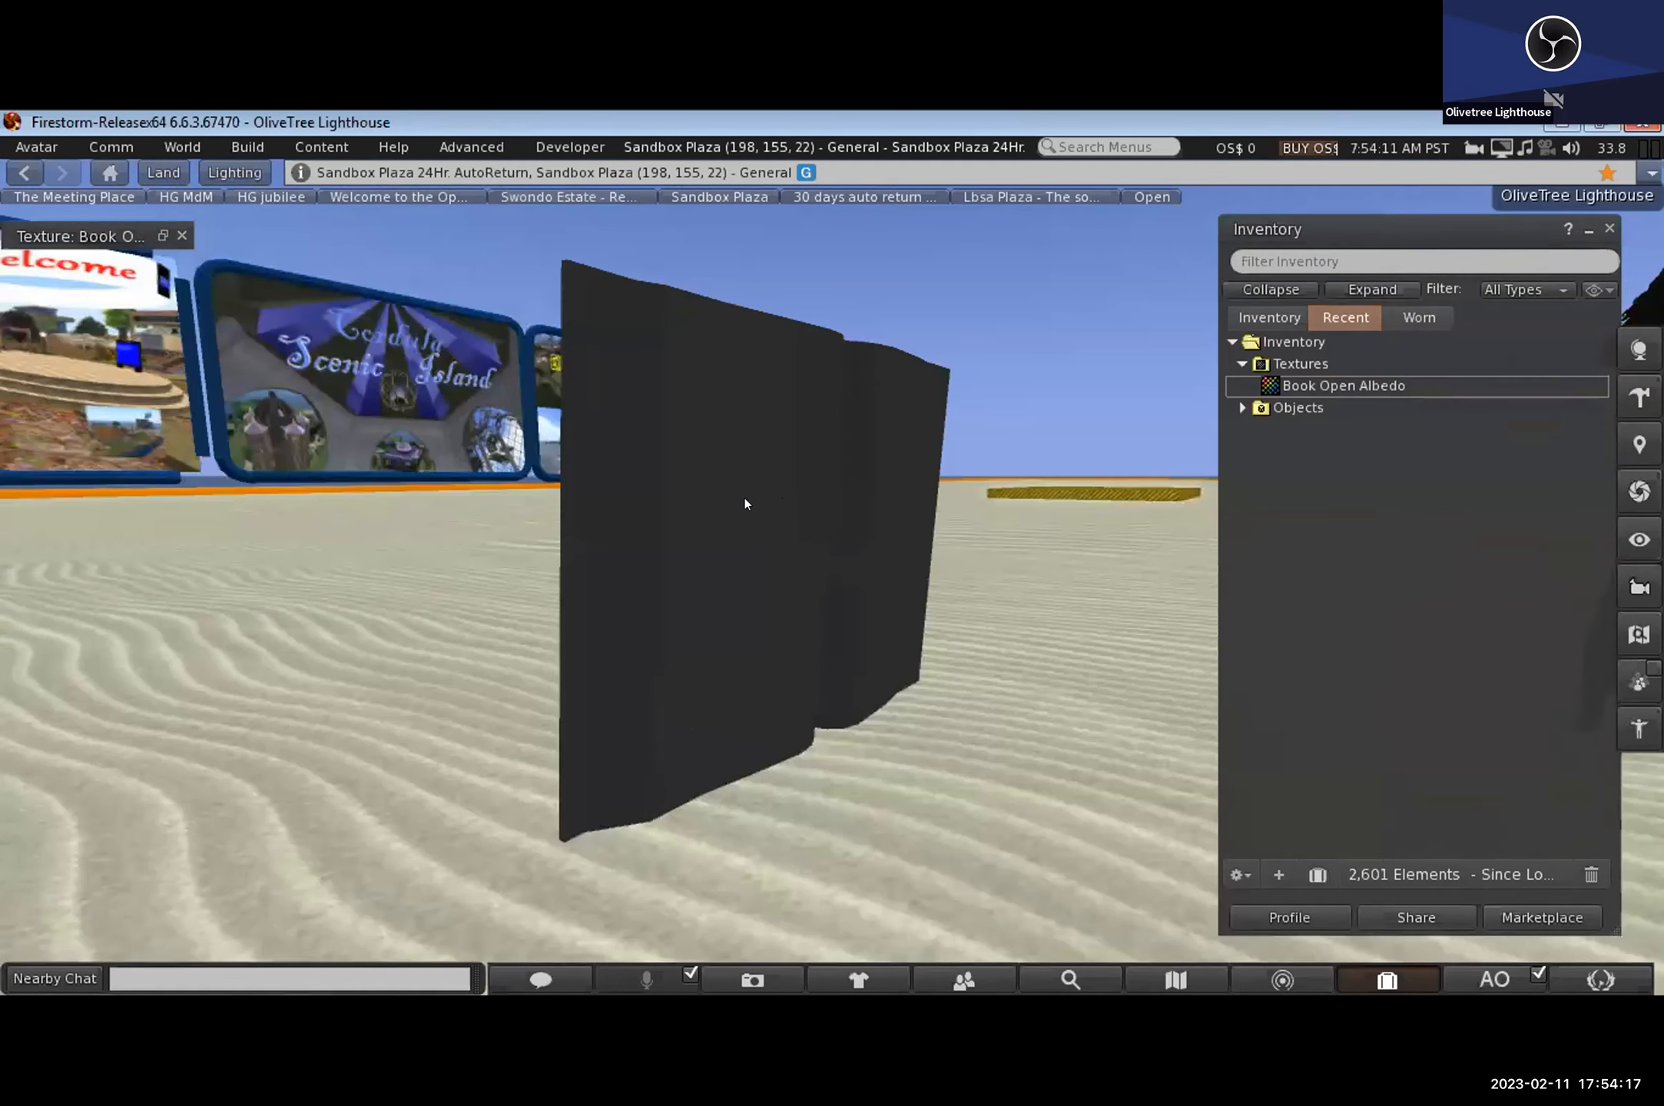
pyautogui.rightClick(745, 498)
pyautogui.click(791, 348)
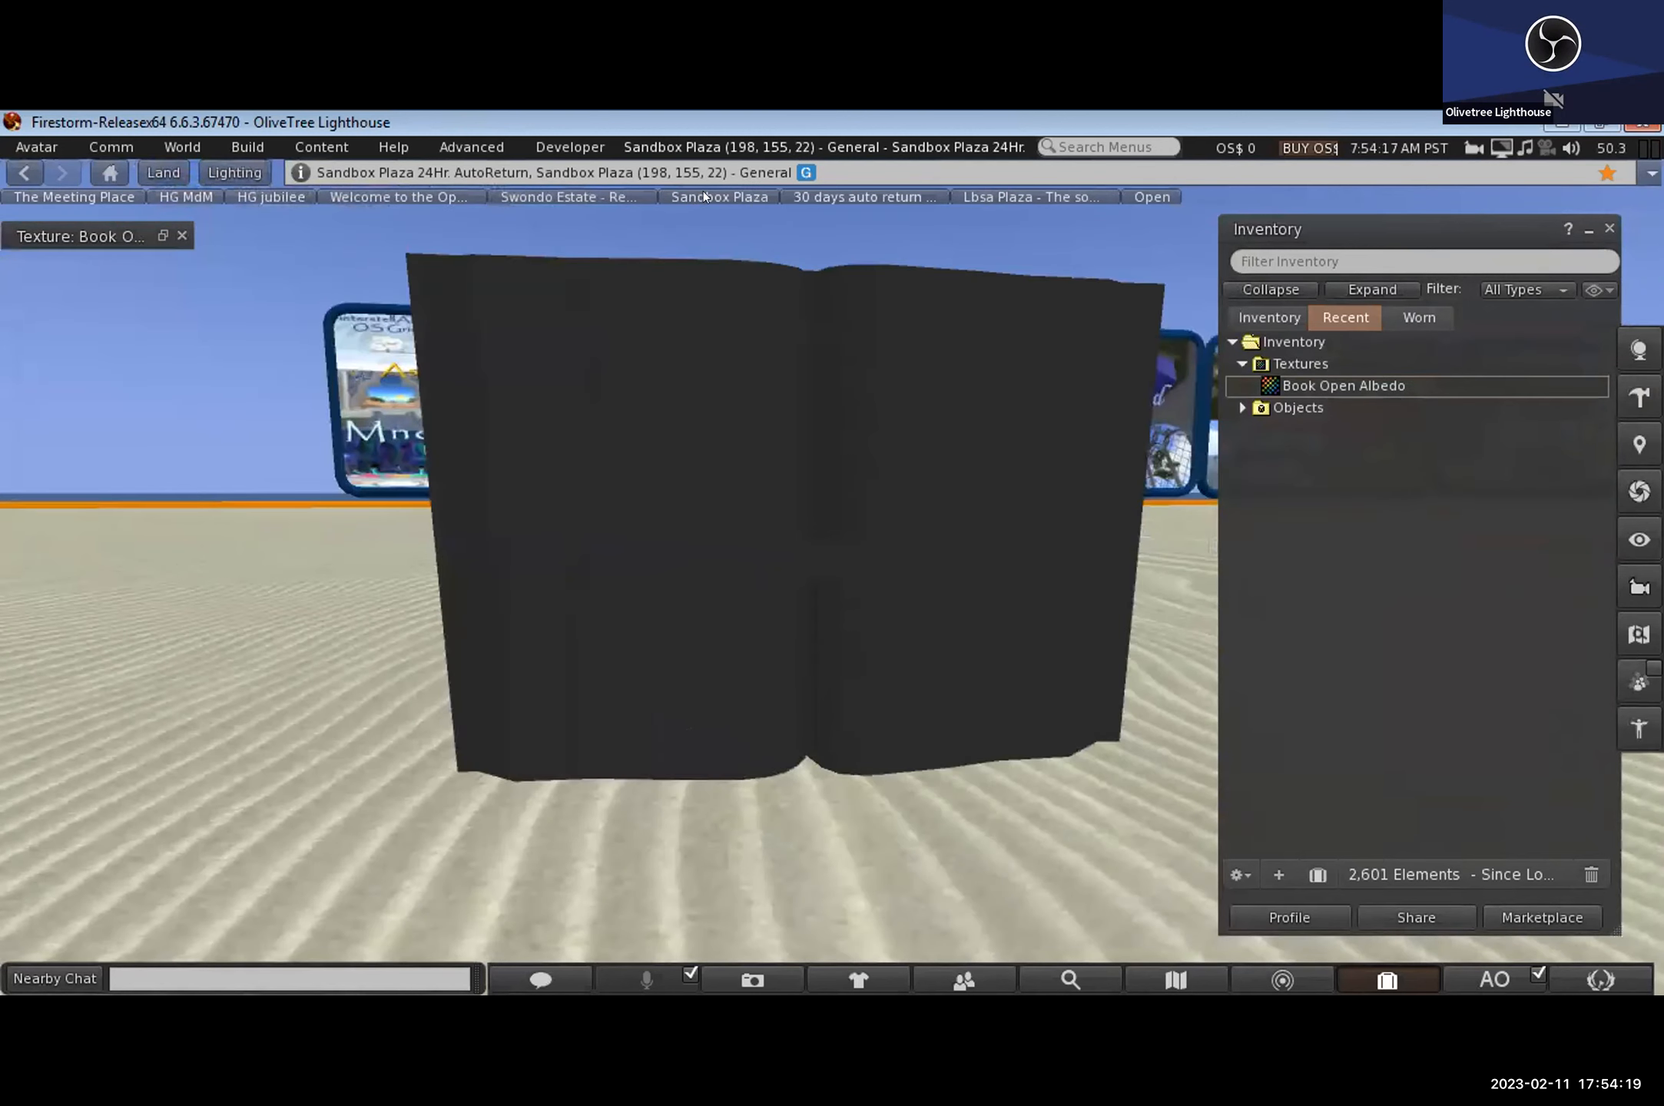
pyautogui.rightClick(704, 261)
pyautogui.hotkey('ctrl', '3')
pyautogui.click(1040, 296)
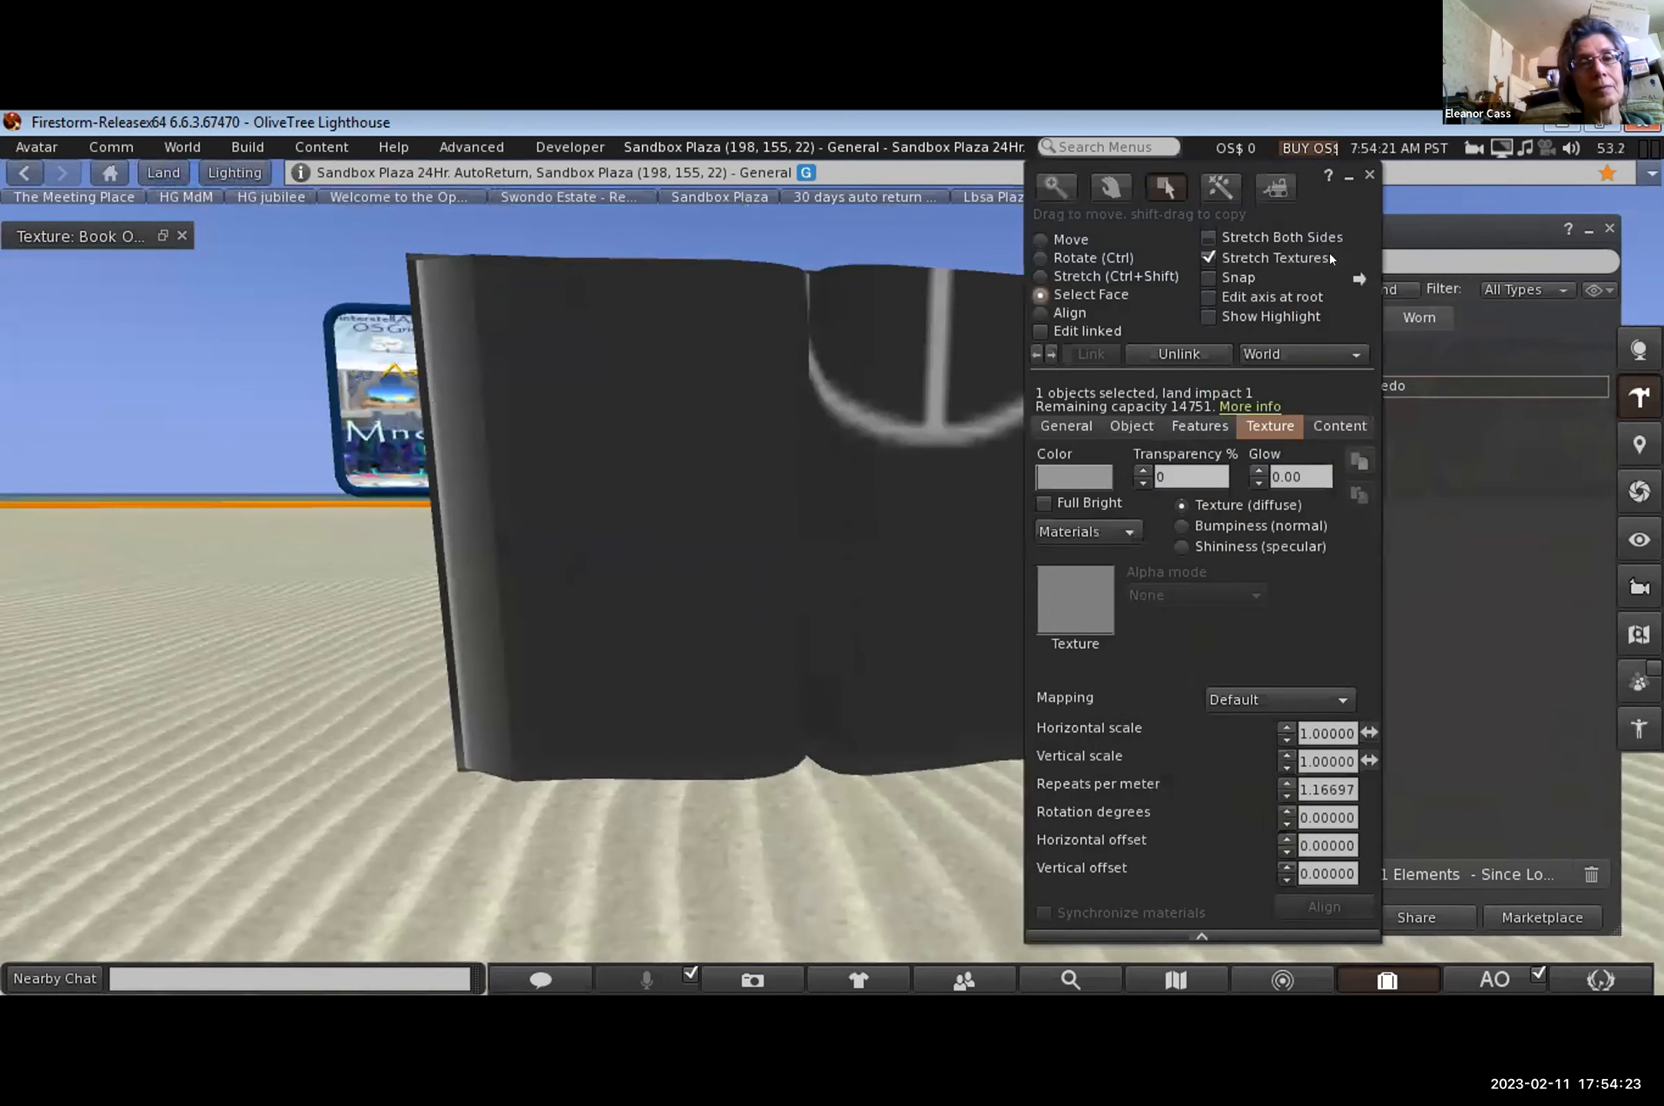
# Step: Slide the Build floater right to uncover the book and orbit around the upright book
pyautogui.moveTo(1096, 877); pyautogui.dragTo(1283, 877)
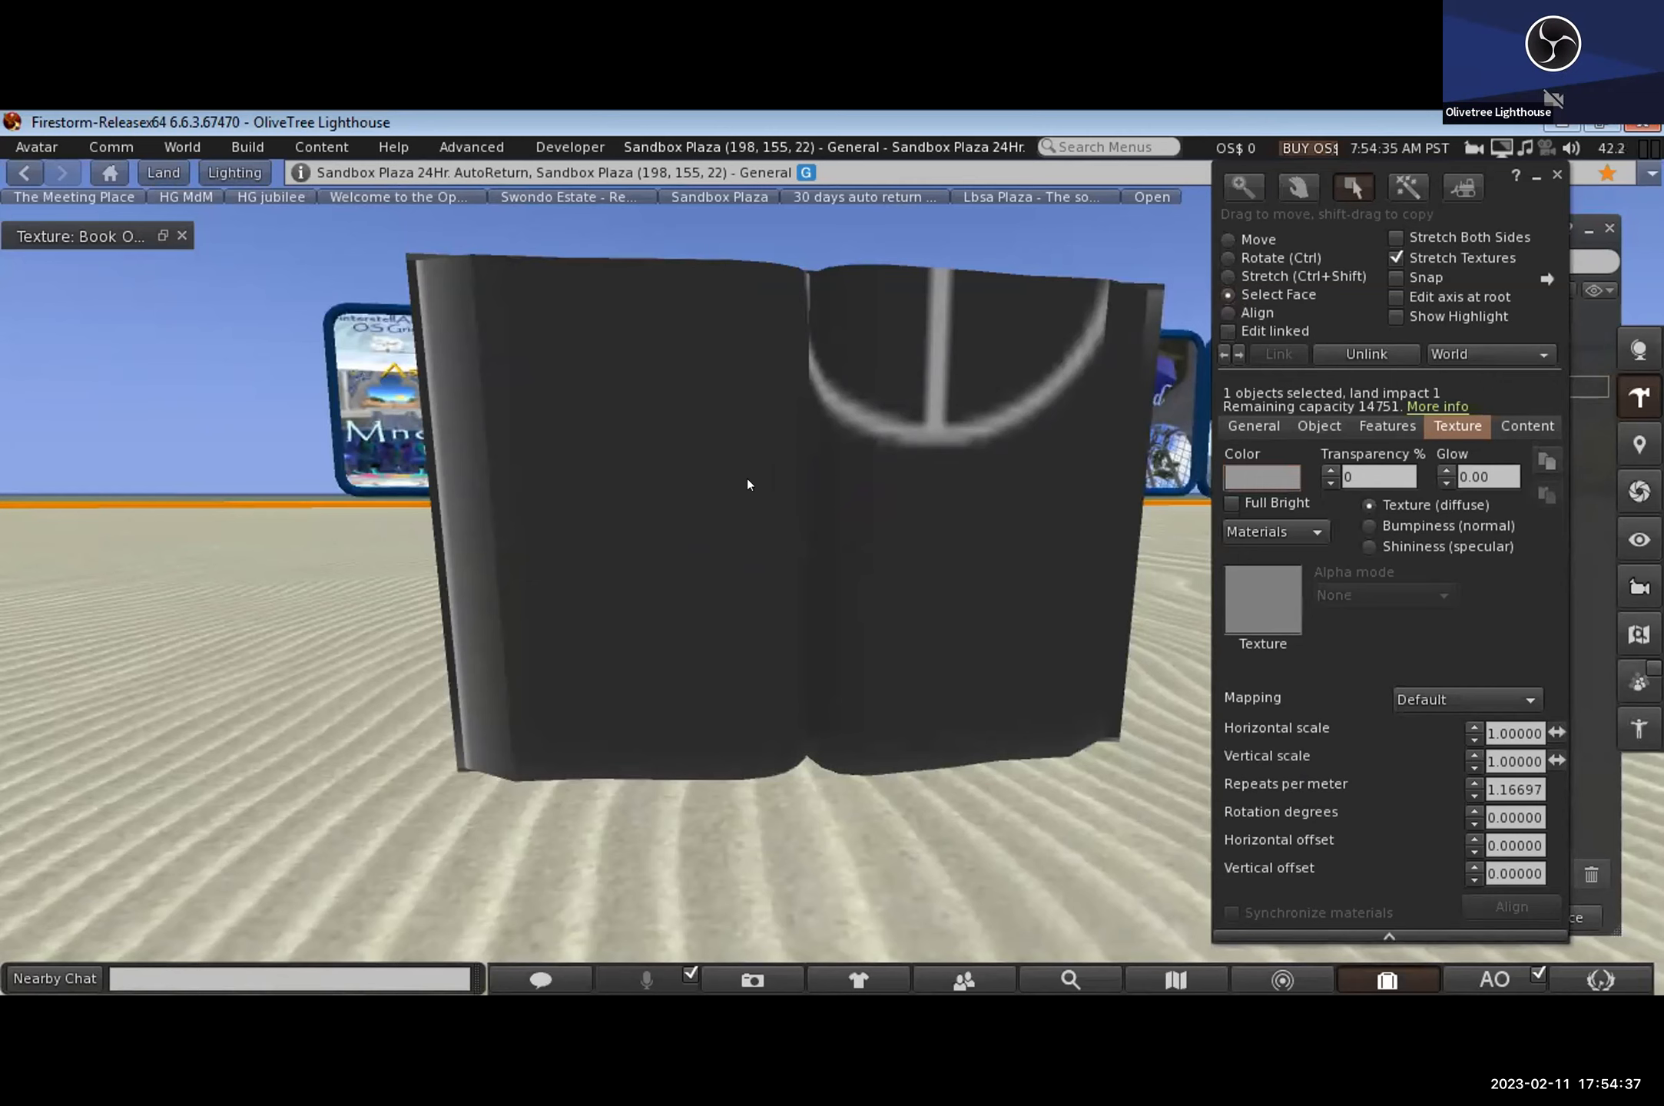
pyautogui.click(798, 487)
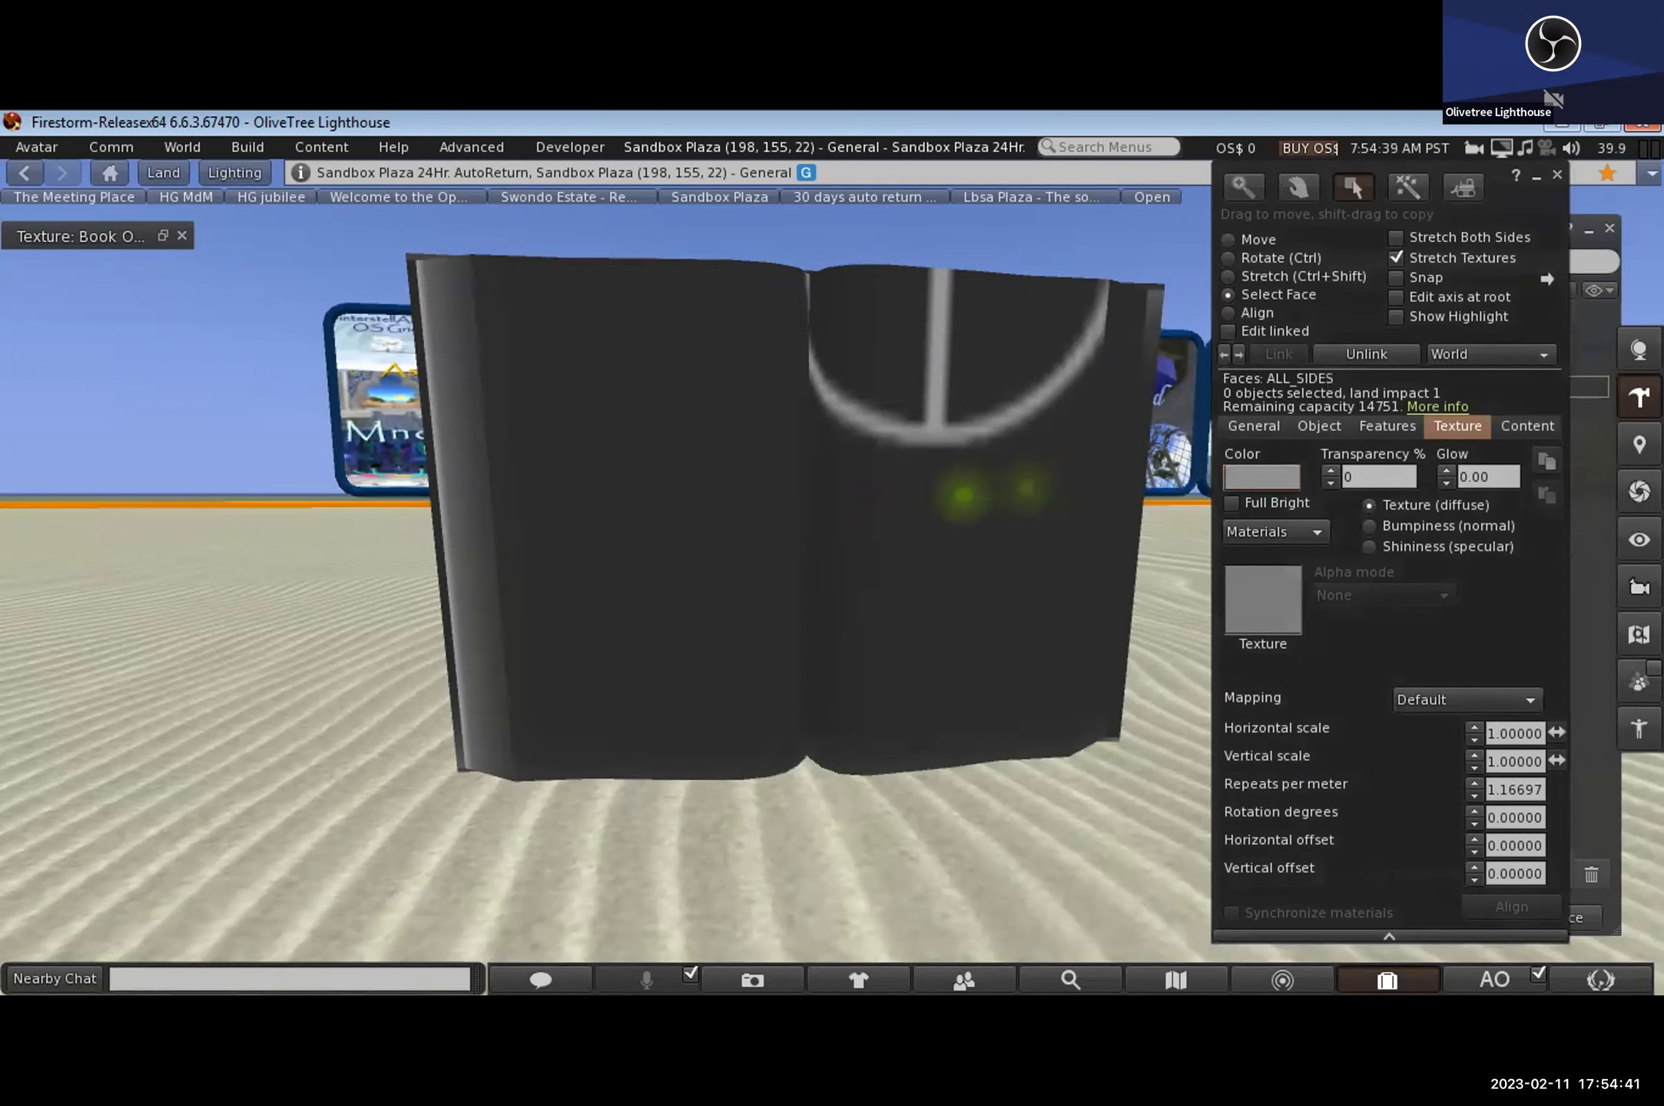
pyautogui.hotkey('ctrl', 'alt')
pyautogui.keyDown('ctrl'); pyautogui.keyDown('alt'); pyautogui.moveTo(803, 491); pyautogui.dragTo(914, 503); pyautogui.keyUp('alt'); pyautogui.keyUp('ctrl')
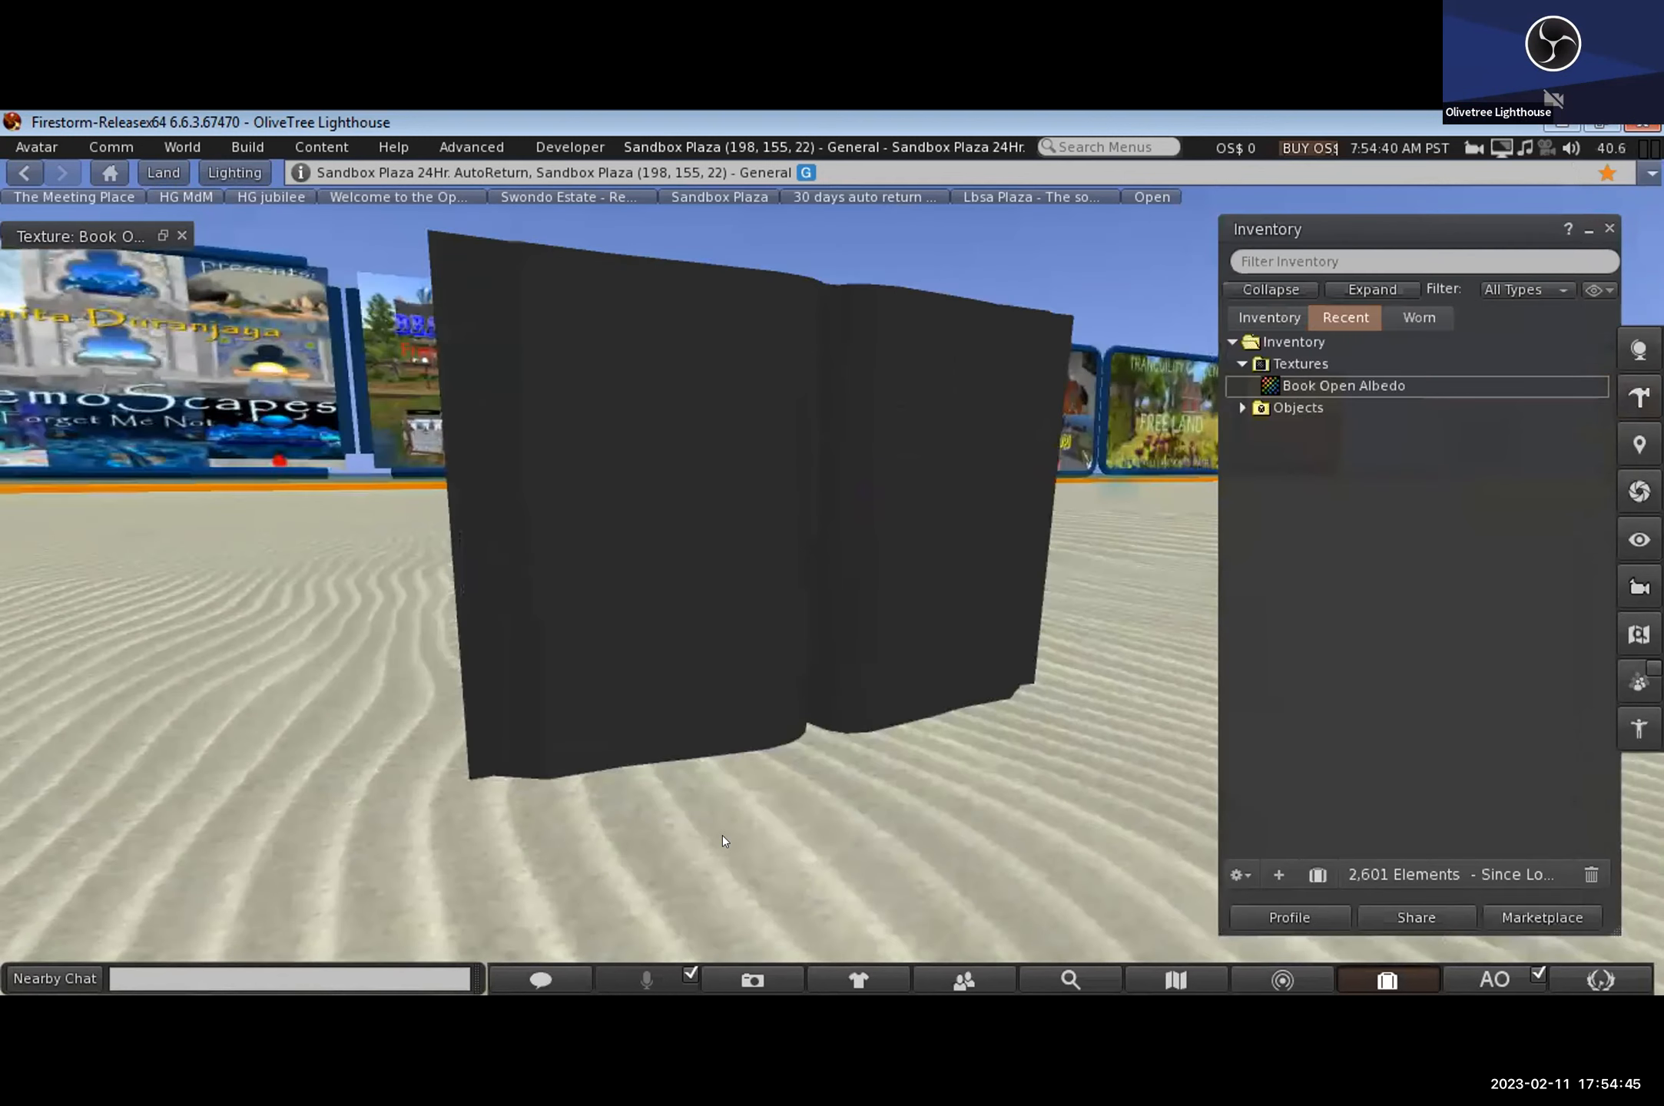
pyautogui.press('Escape')
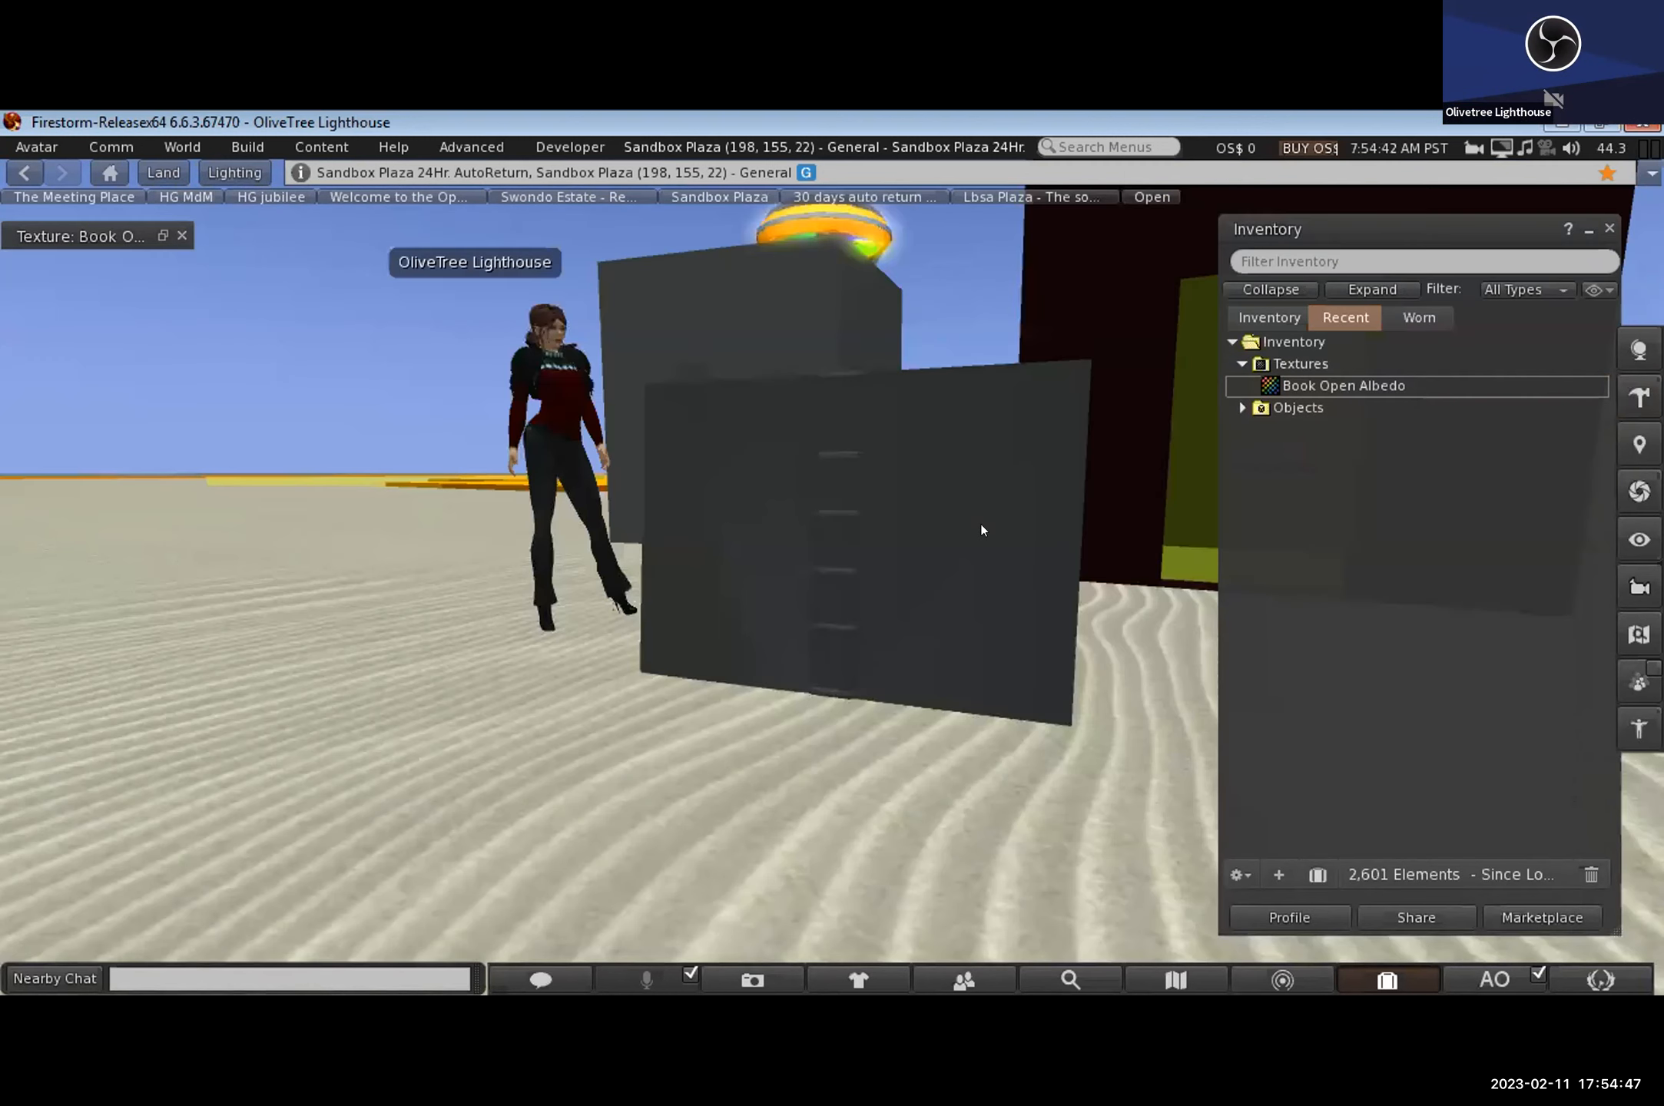
pyautogui.keyDown('alt'); pyautogui.moveTo(845, 571); pyautogui.dragTo(815, 499); pyautogui.keyUp('alt')
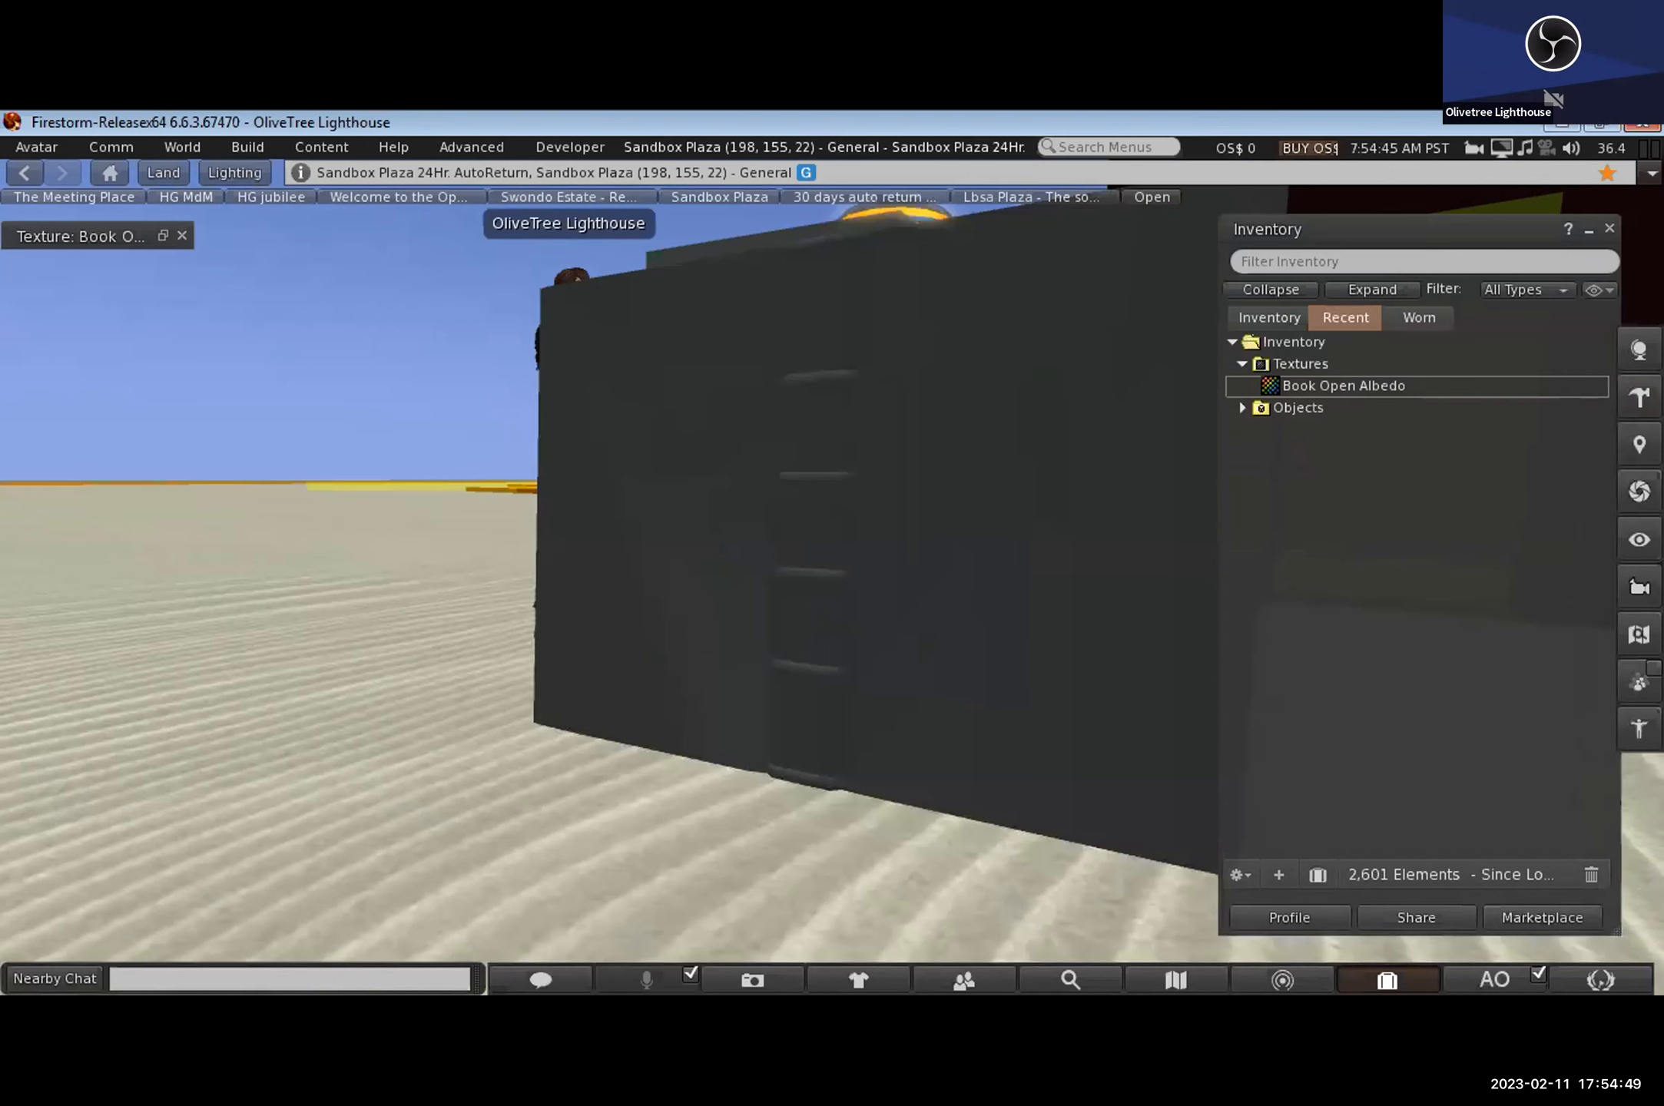
pyautogui.keyDown('ctrl'); pyautogui.keyDown('alt'); pyautogui.moveTo(692, 509); pyautogui.dragTo(877, 819); pyautogui.keyUp('alt'); pyautogui.keyUp('ctrl')
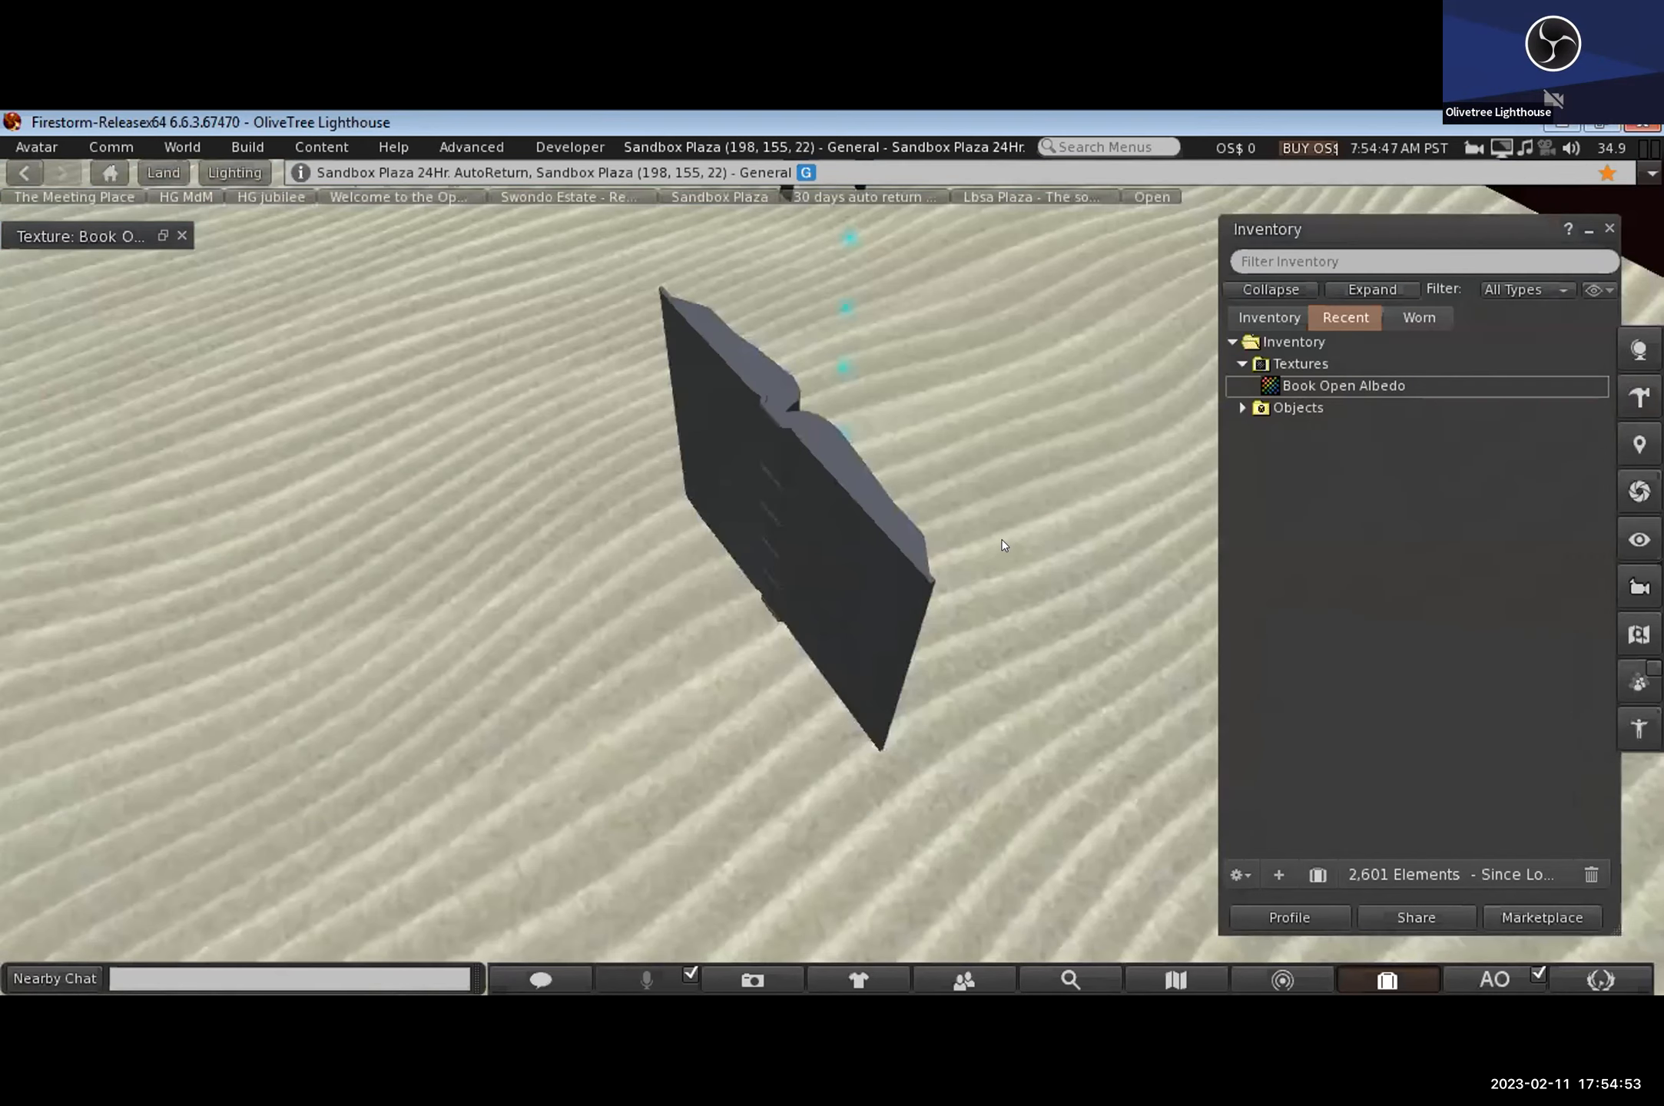
pyautogui.rightClick(895, 507)
pyautogui.click(816, 465)
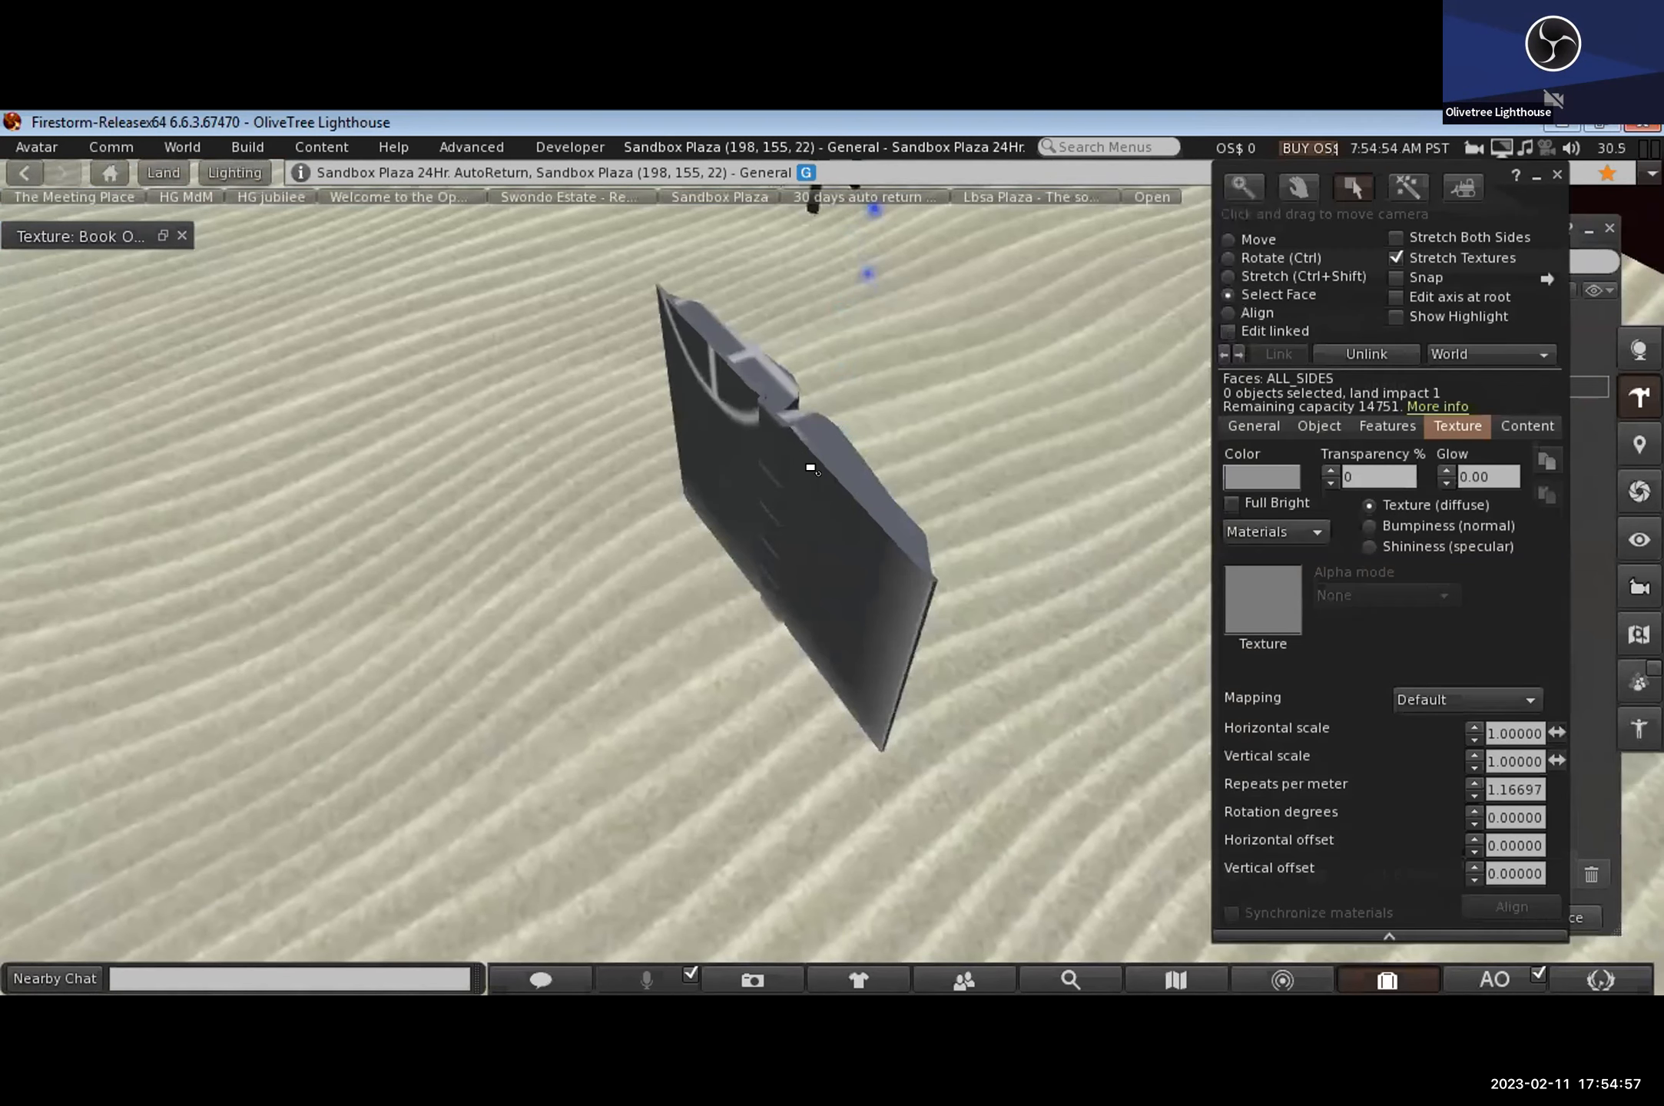
pyautogui.hotkey('ctrl', 'alt')
pyautogui.press('alt')
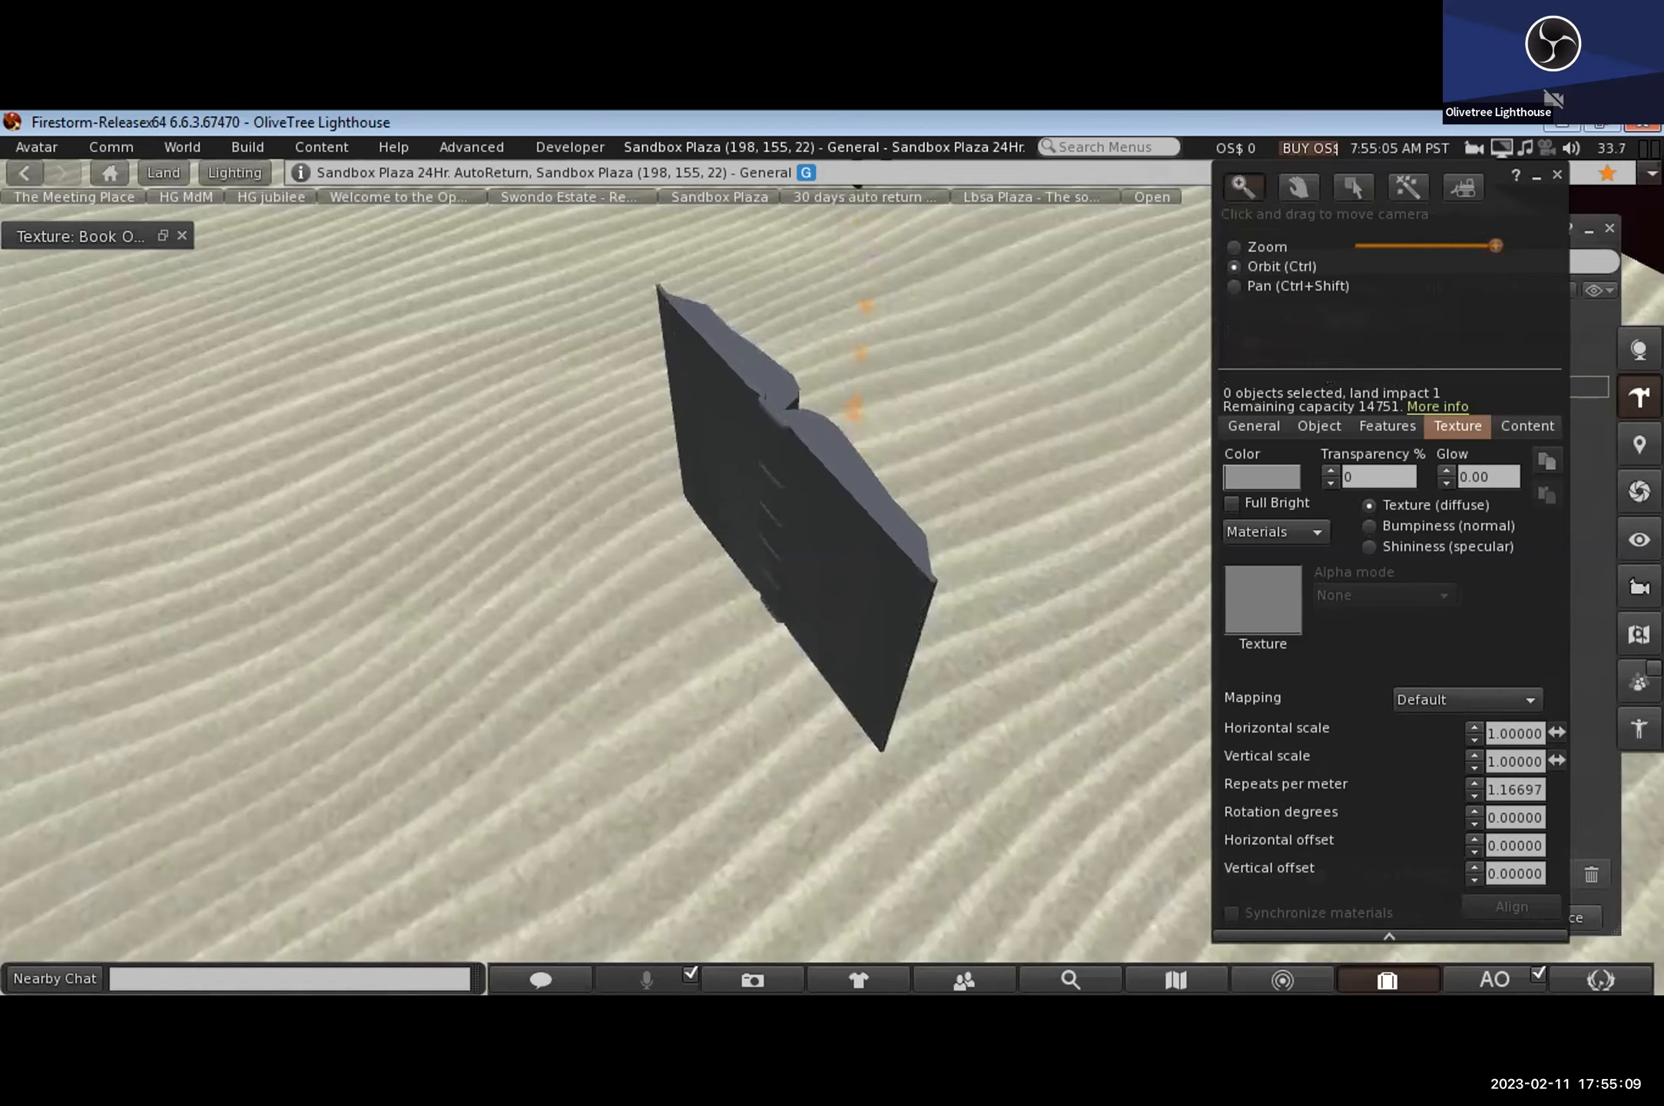
pyautogui.press('Escape')
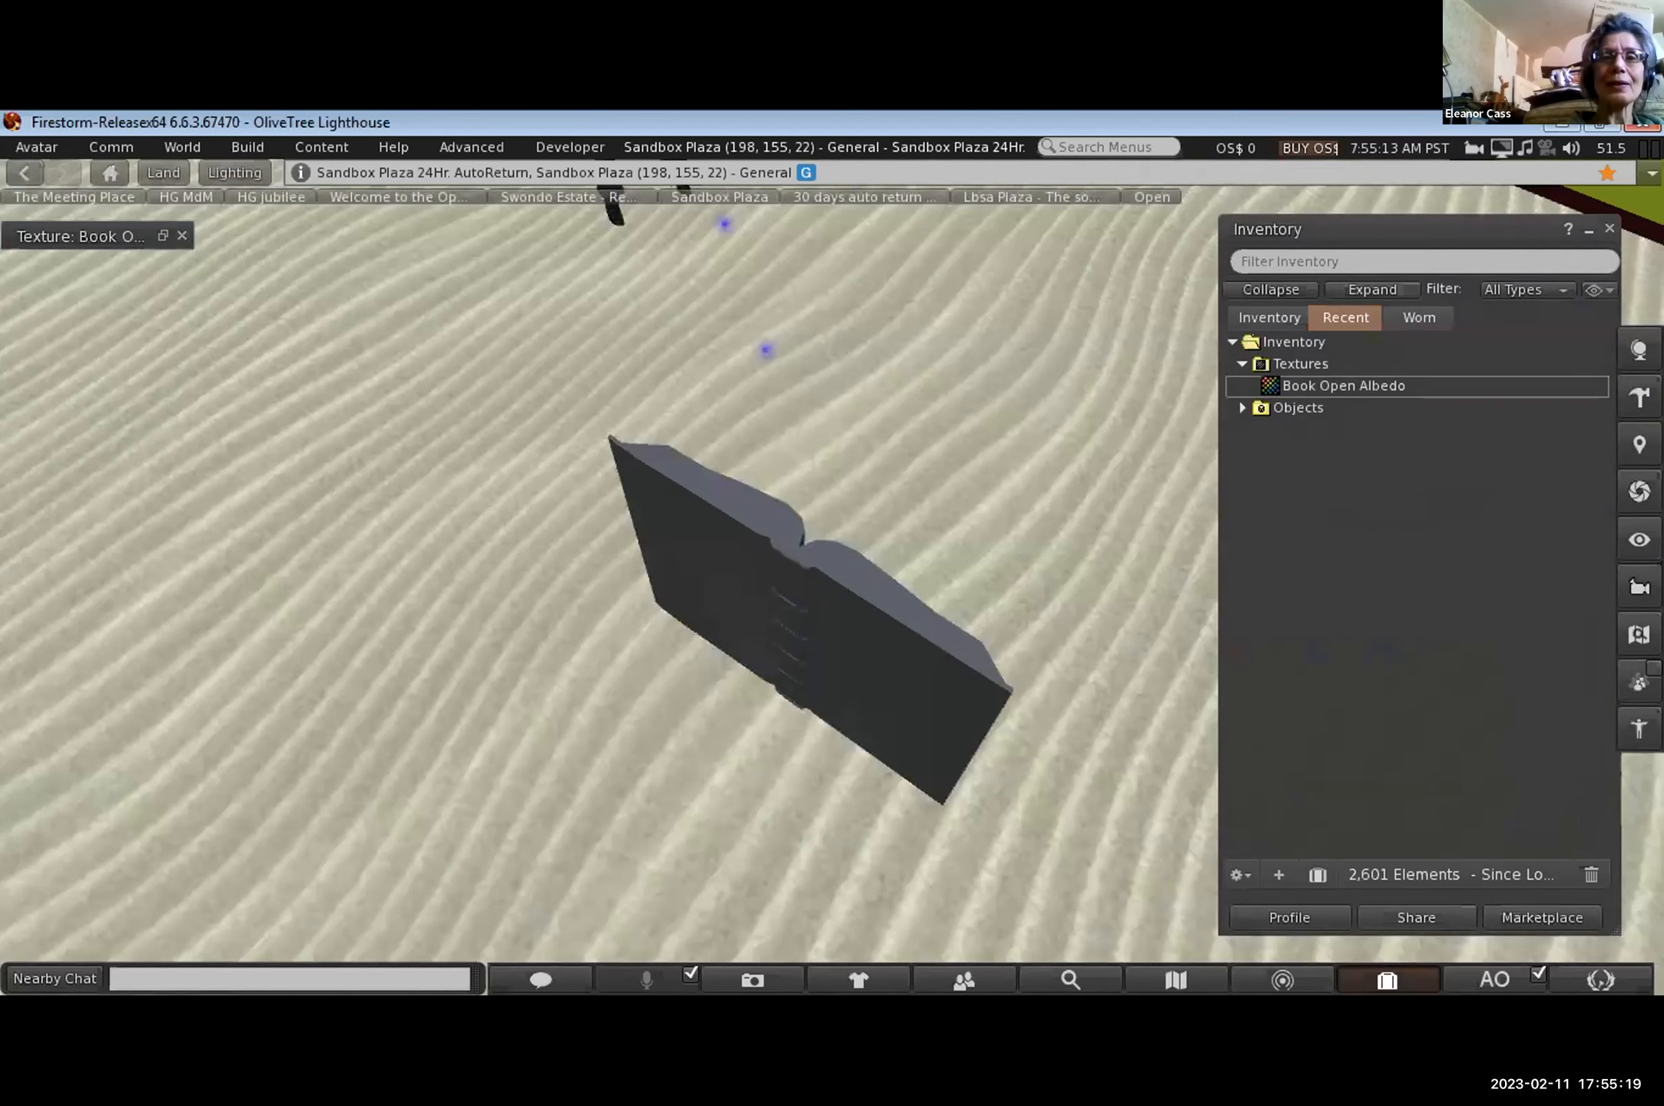
pyautogui.press('Escape')
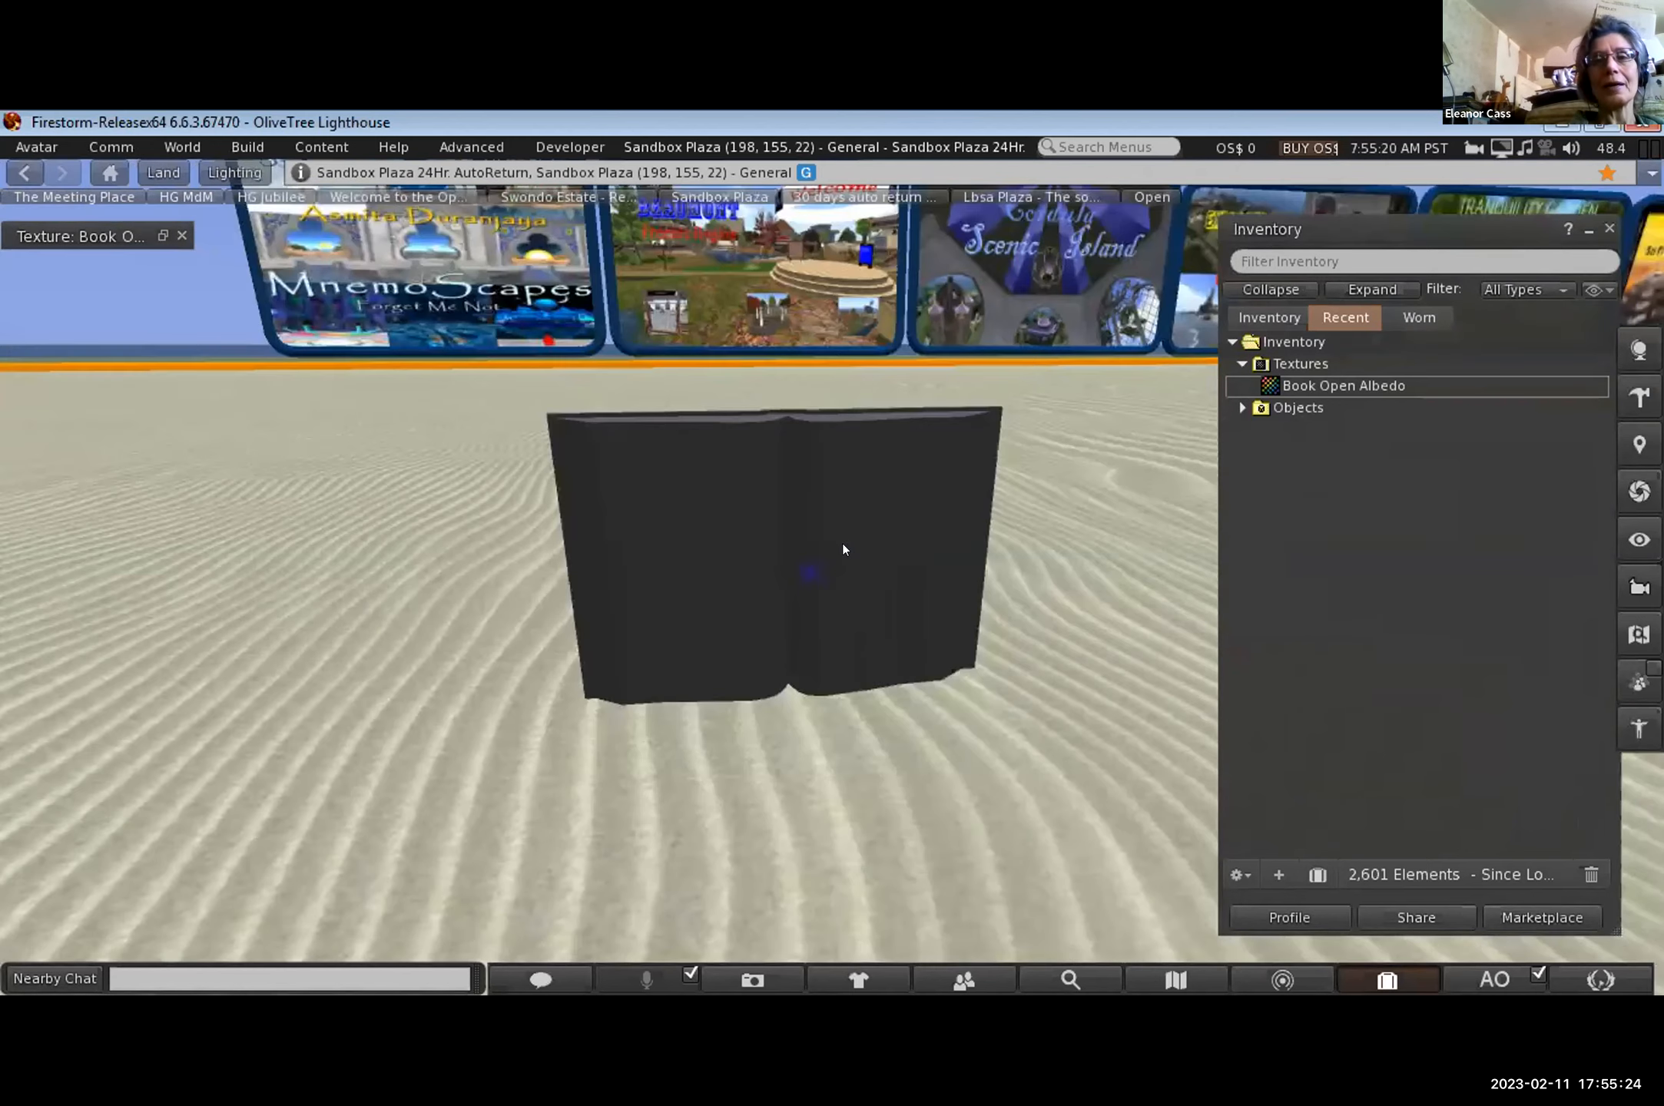
# Step: Orbit the camera to side-on and upward views of the upright book
pyautogui.keyDown('alt'); pyautogui.click(843, 543); pyautogui.keyUp('alt')
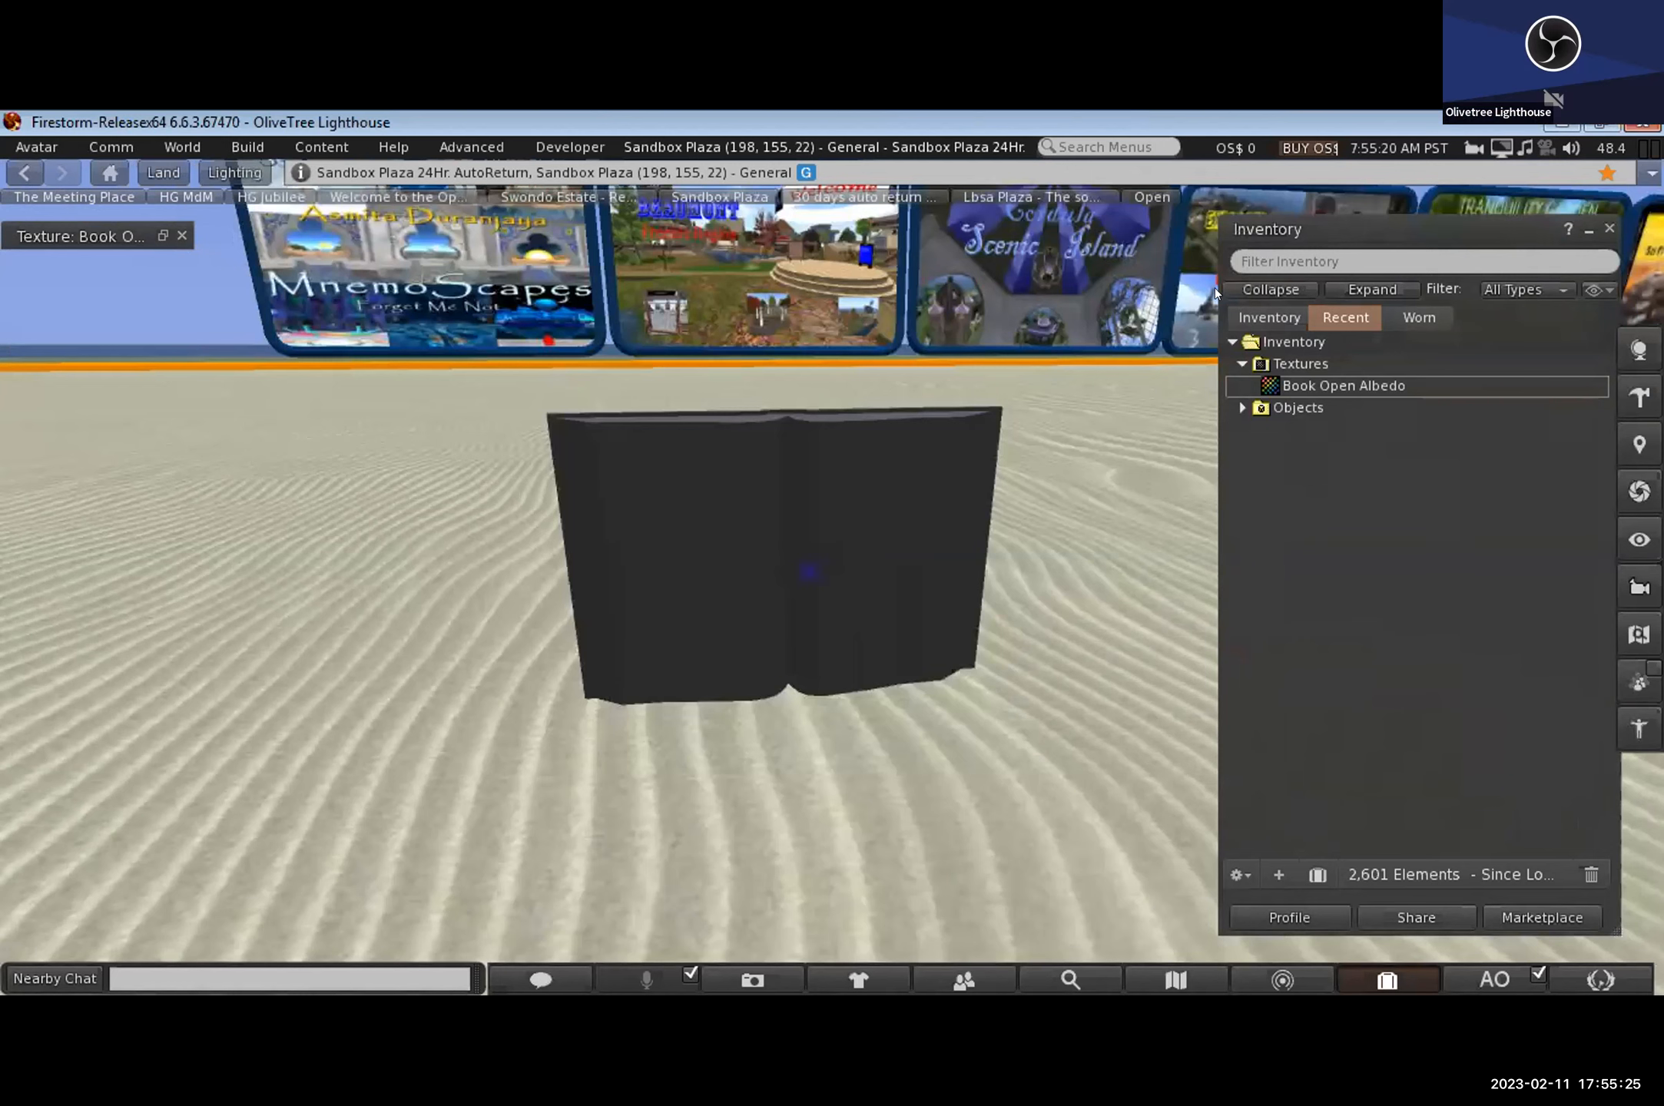
pyautogui.hotkey('ctrl', '3')
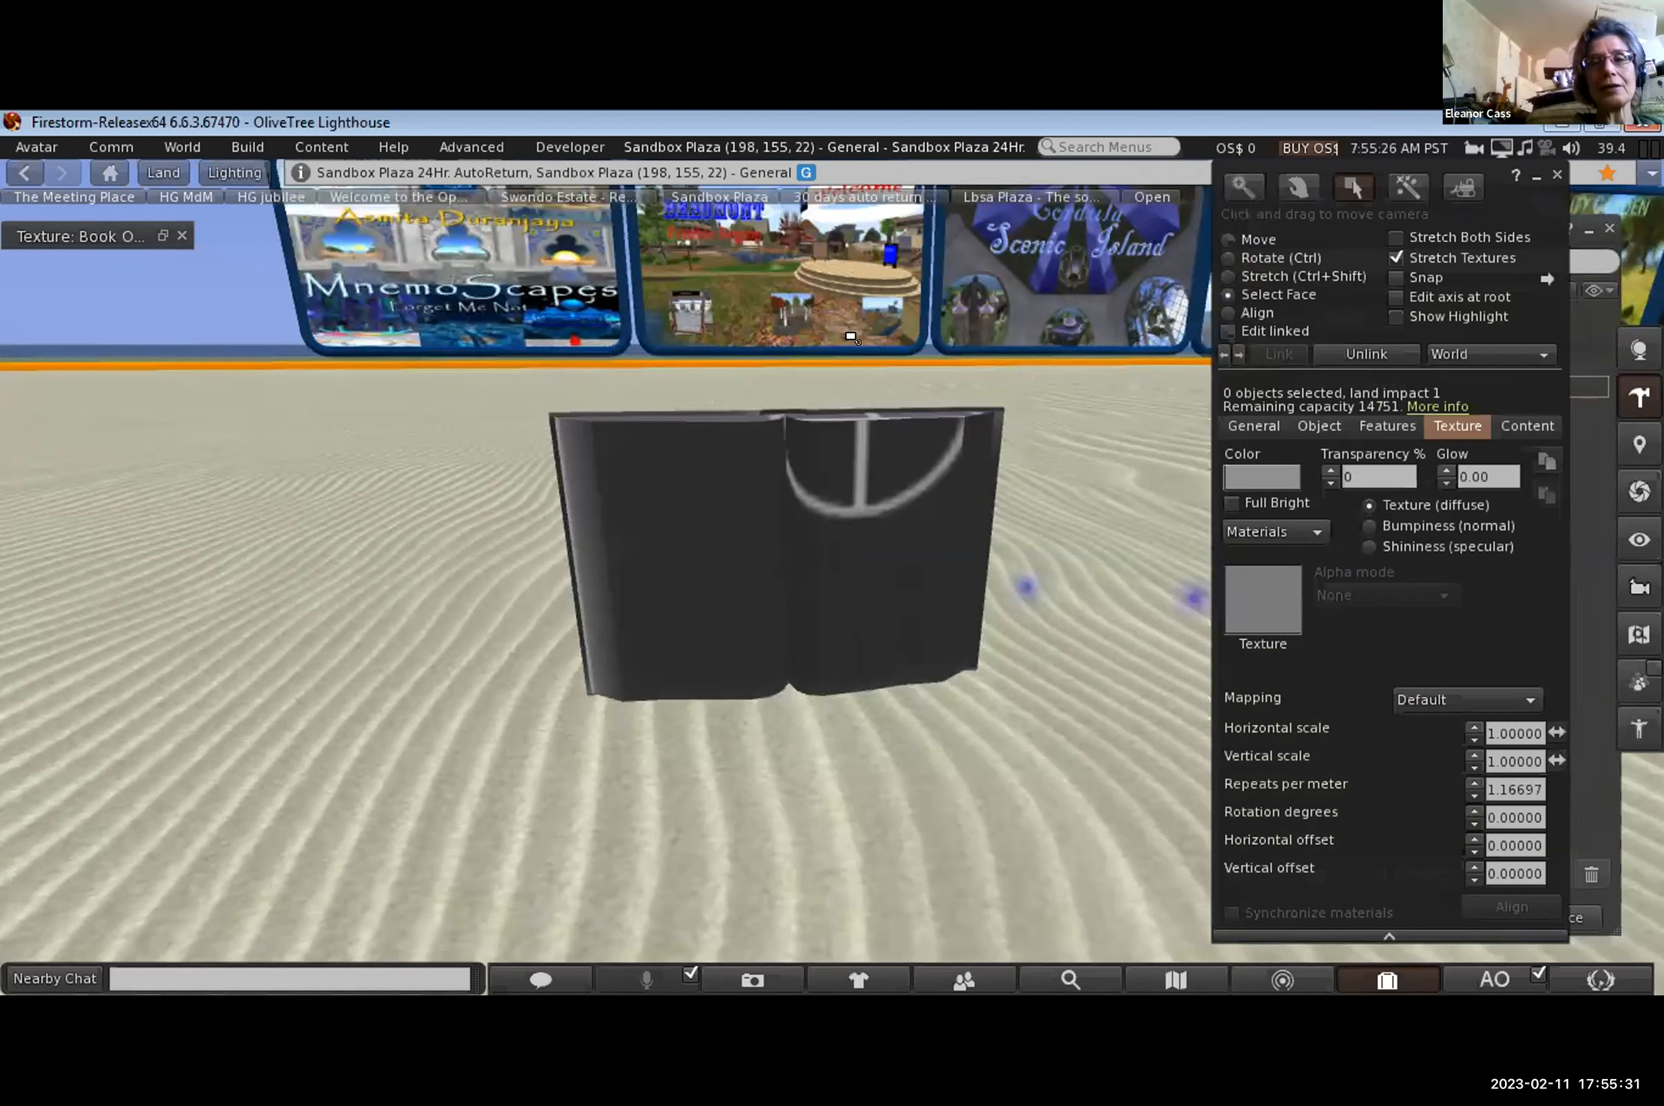
pyautogui.hotkey('ctrl', 'alt')
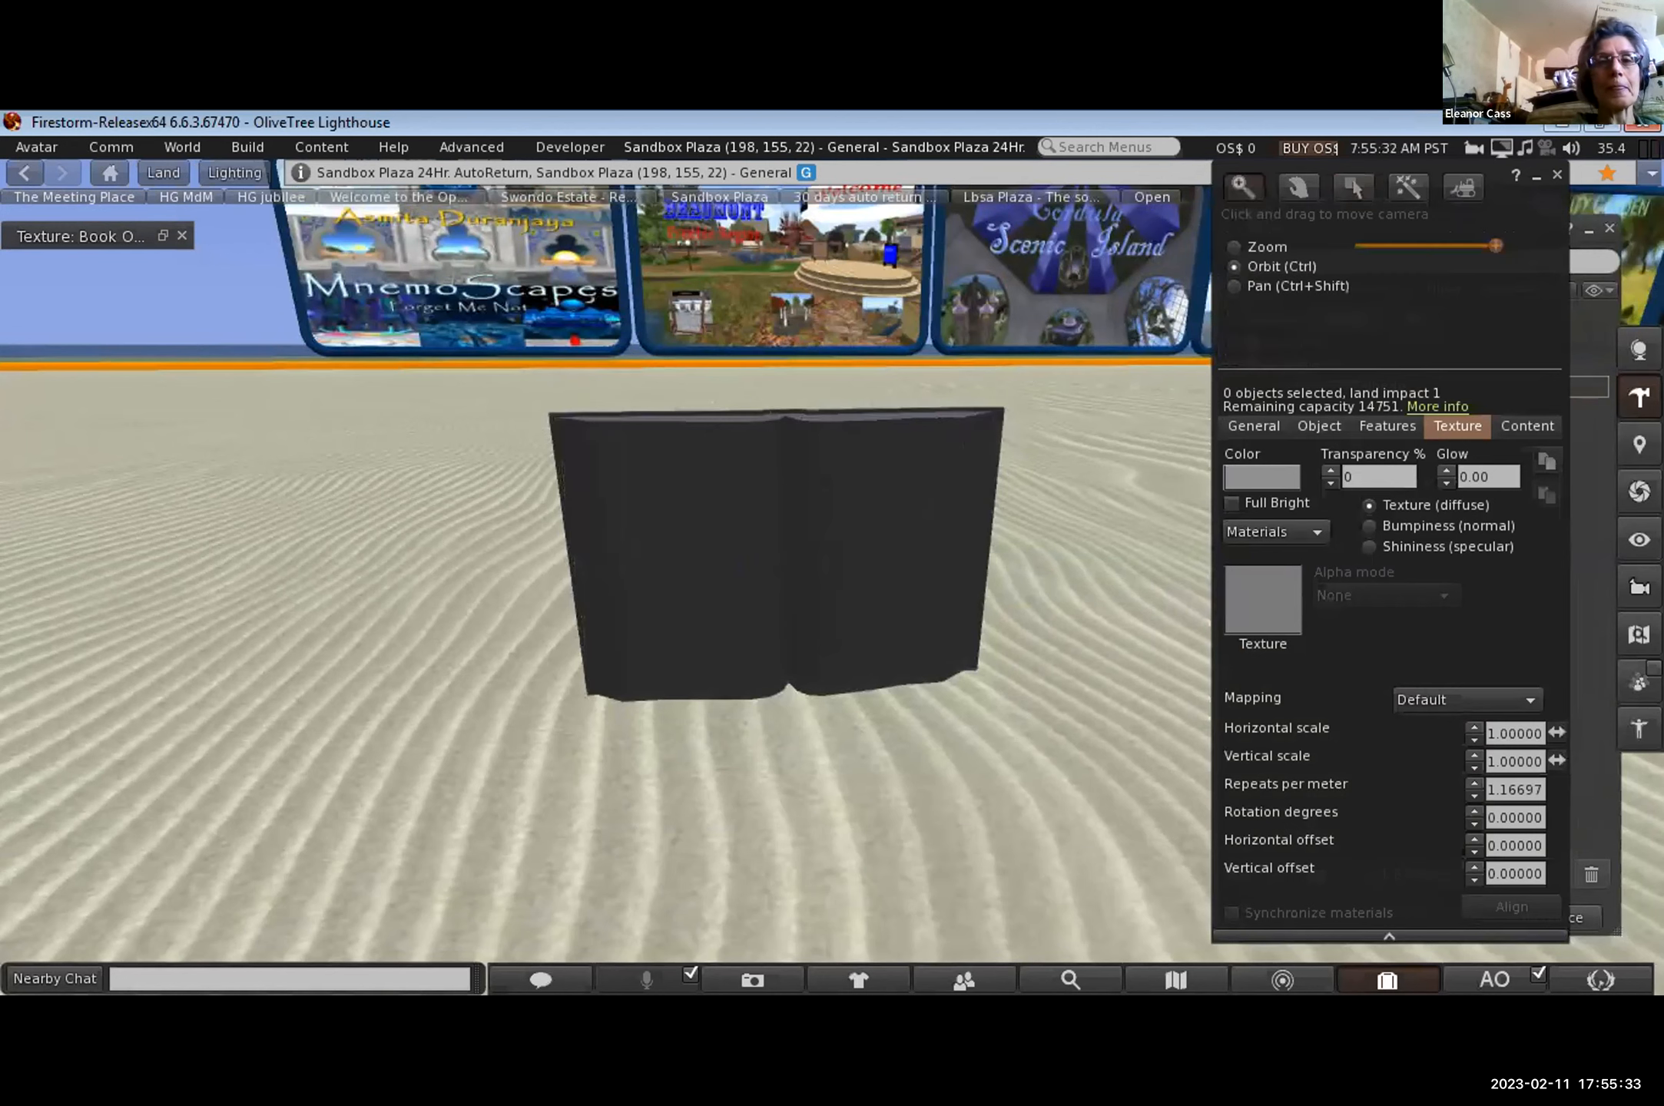
pyautogui.hotkey('ctrl', 'b')
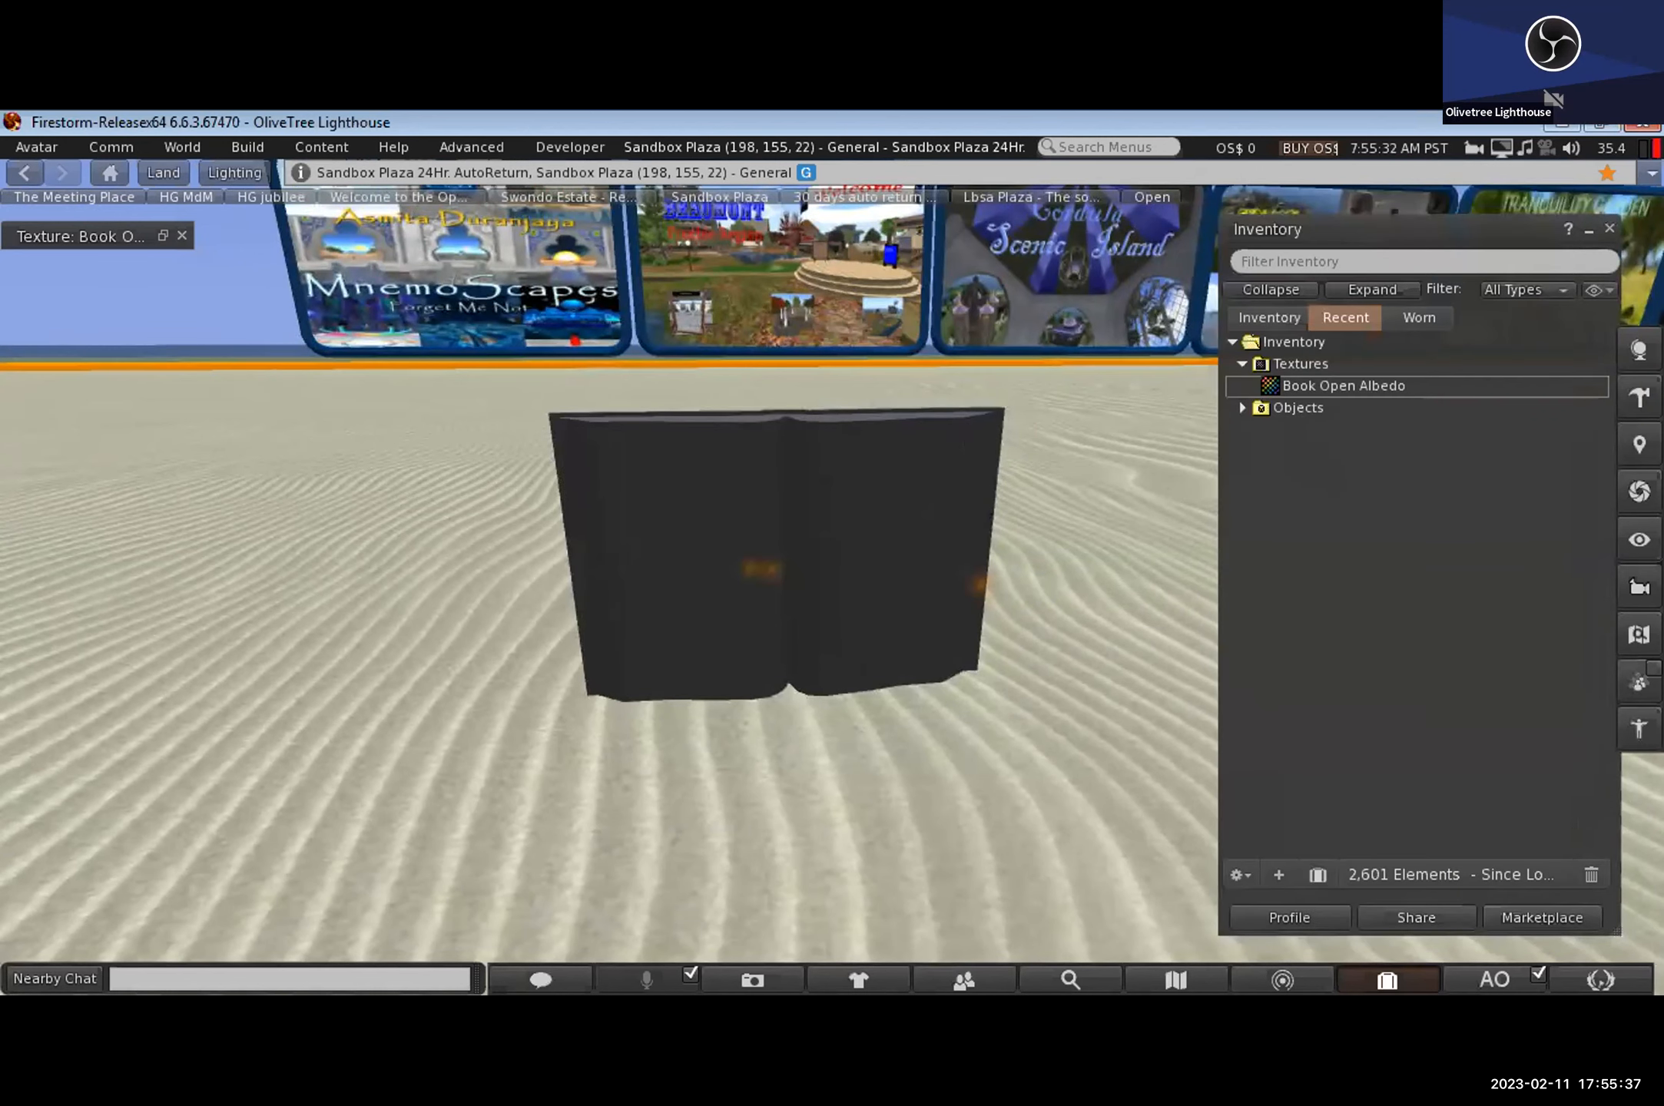
pyautogui.keyDown('alt'); pyautogui.moveTo(785, 554); pyautogui.dragTo(1107, 555); pyautogui.keyUp('alt')
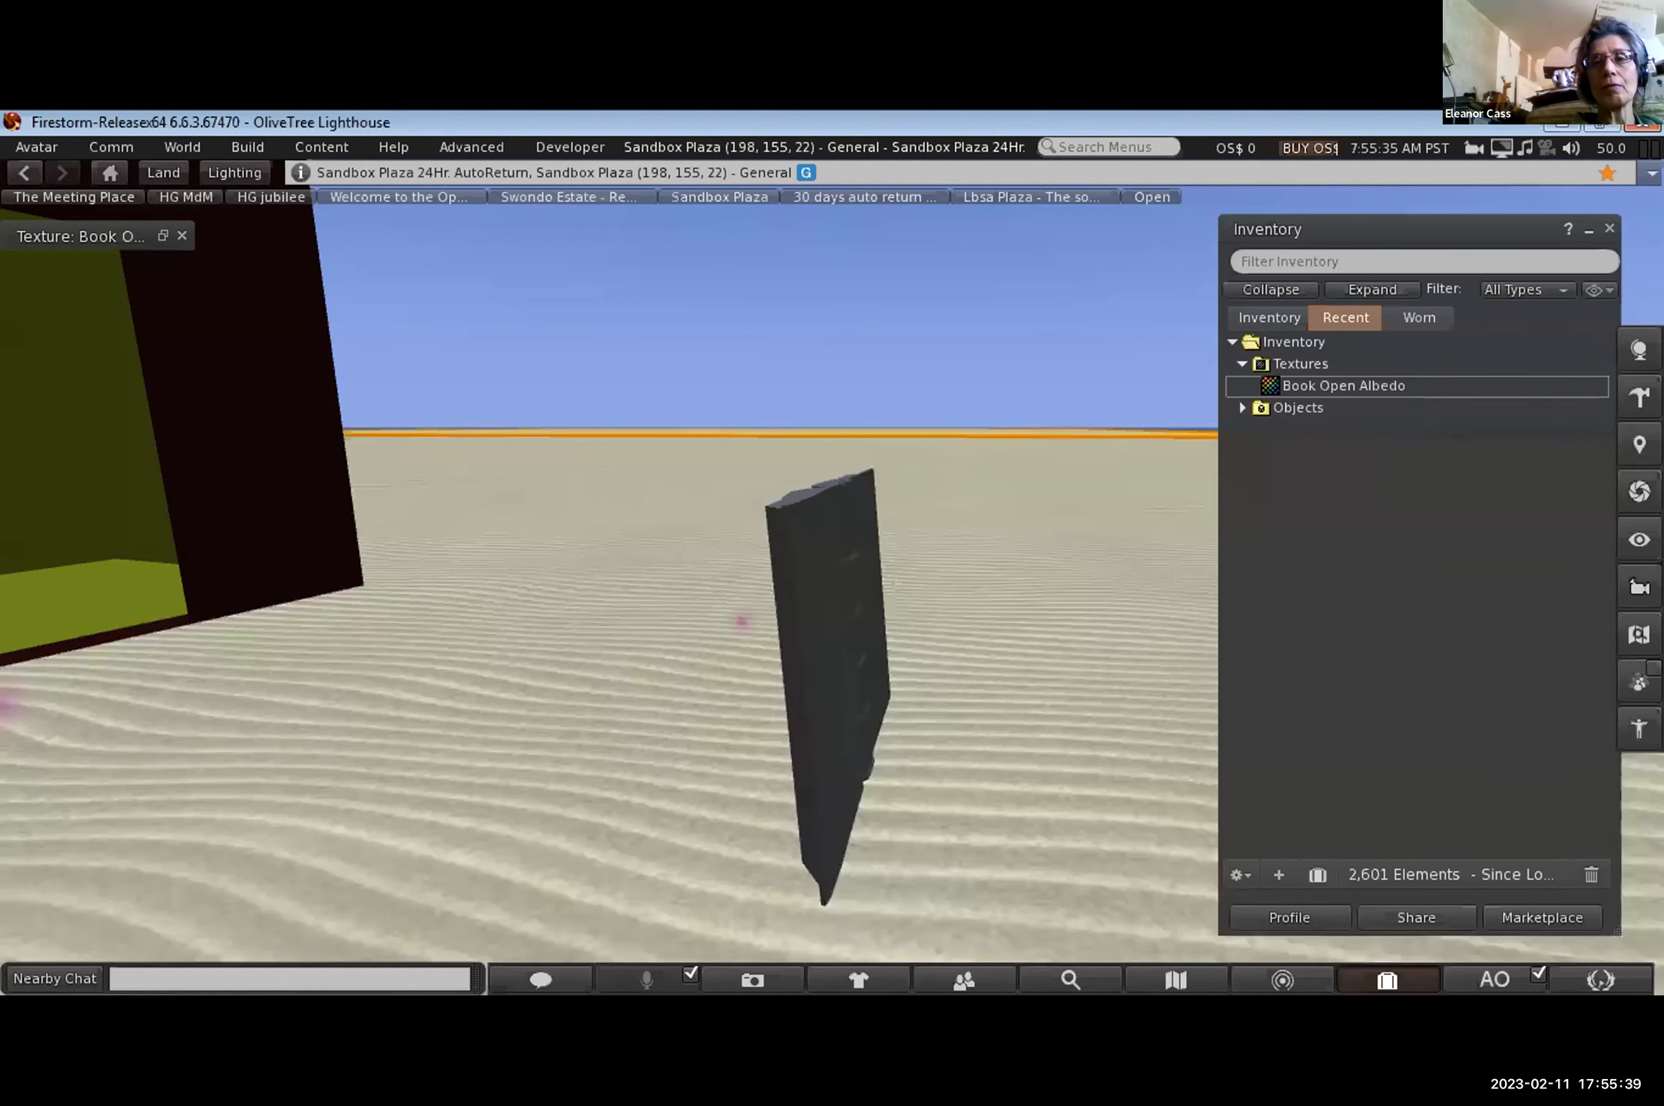
pyautogui.press('Escape')
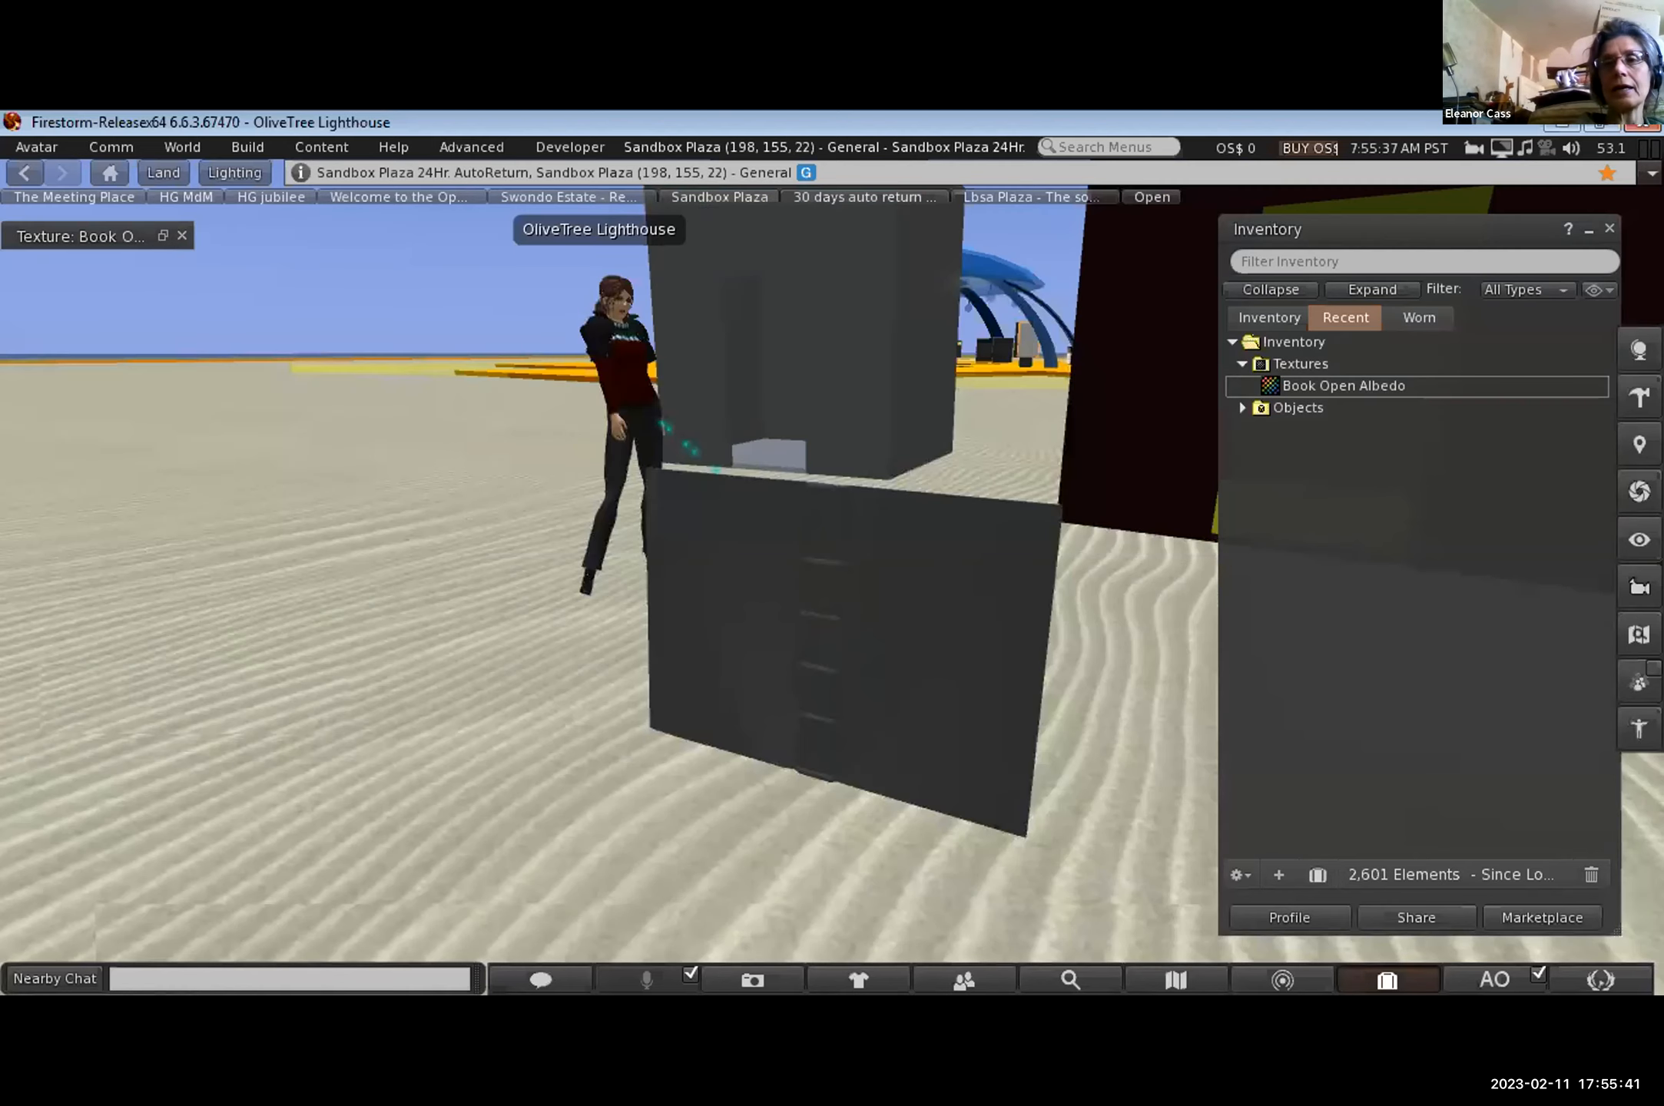
pyautogui.keyDown('ctrl'); pyautogui.keyDown('alt'); pyautogui.moveTo(819, 591); pyautogui.dragTo(1153, 583); pyautogui.keyUp('alt'); pyautogui.keyUp('ctrl')
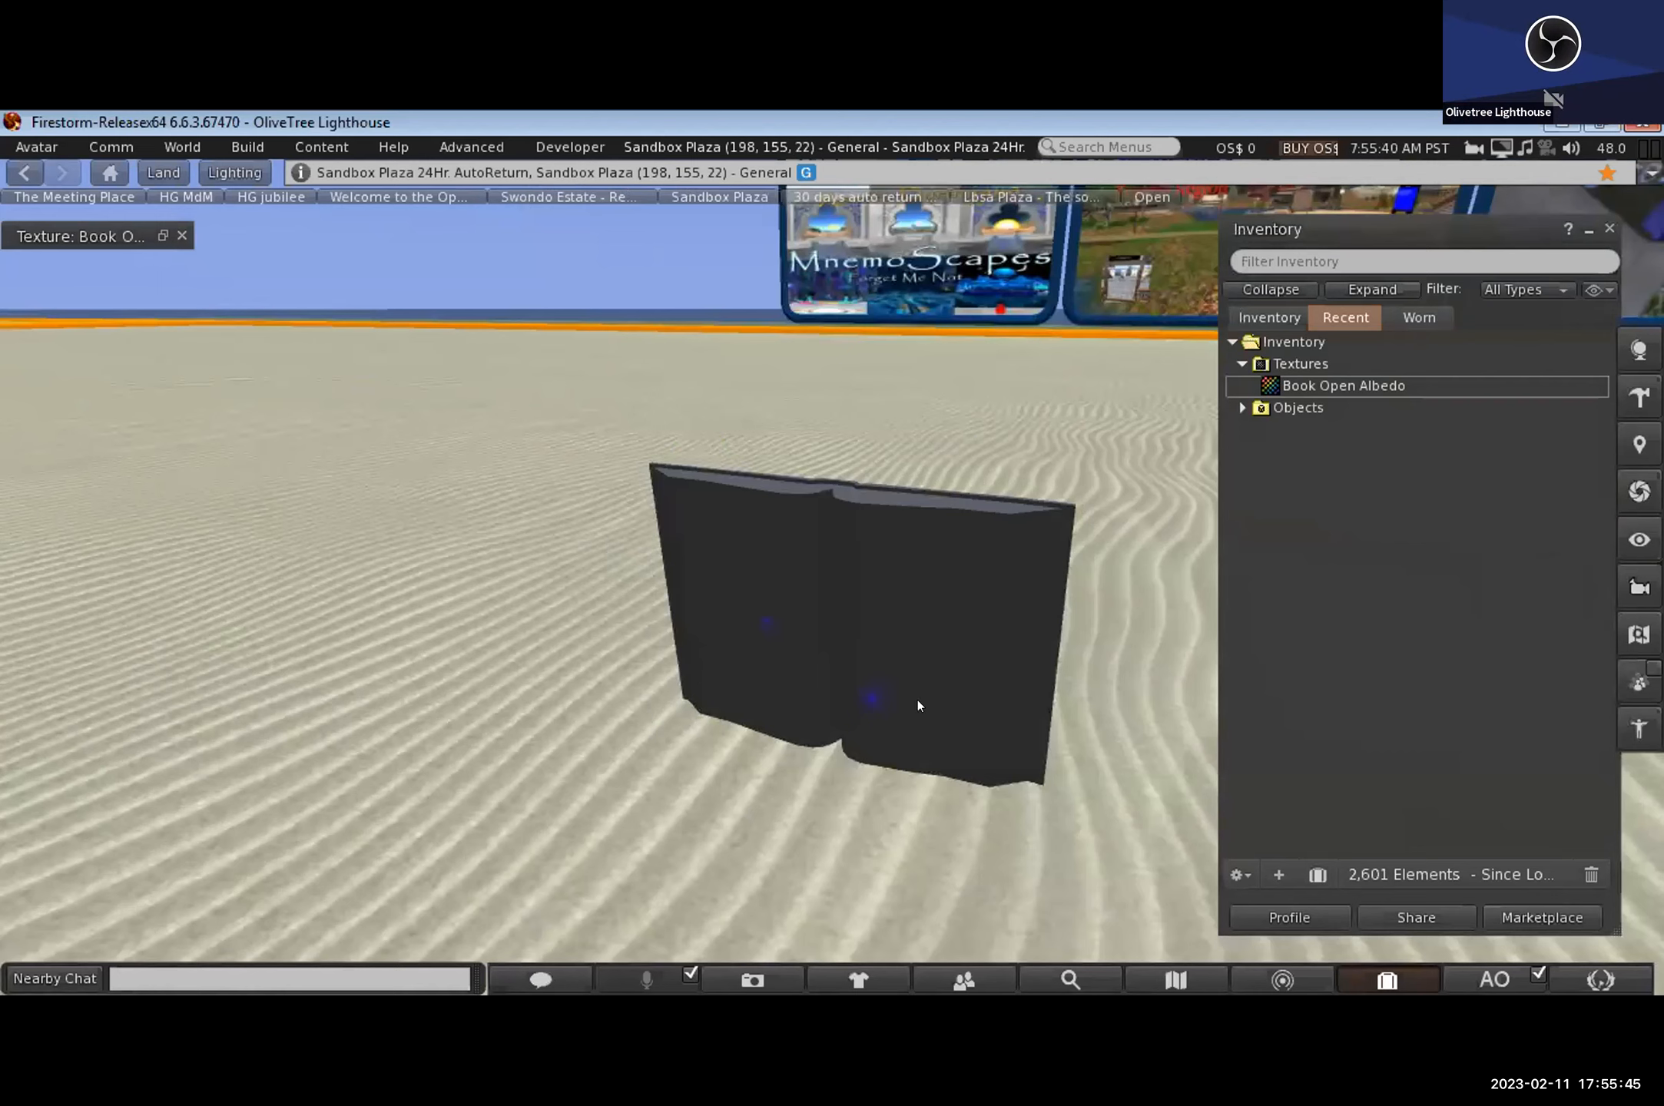
pyautogui.press('Escape')
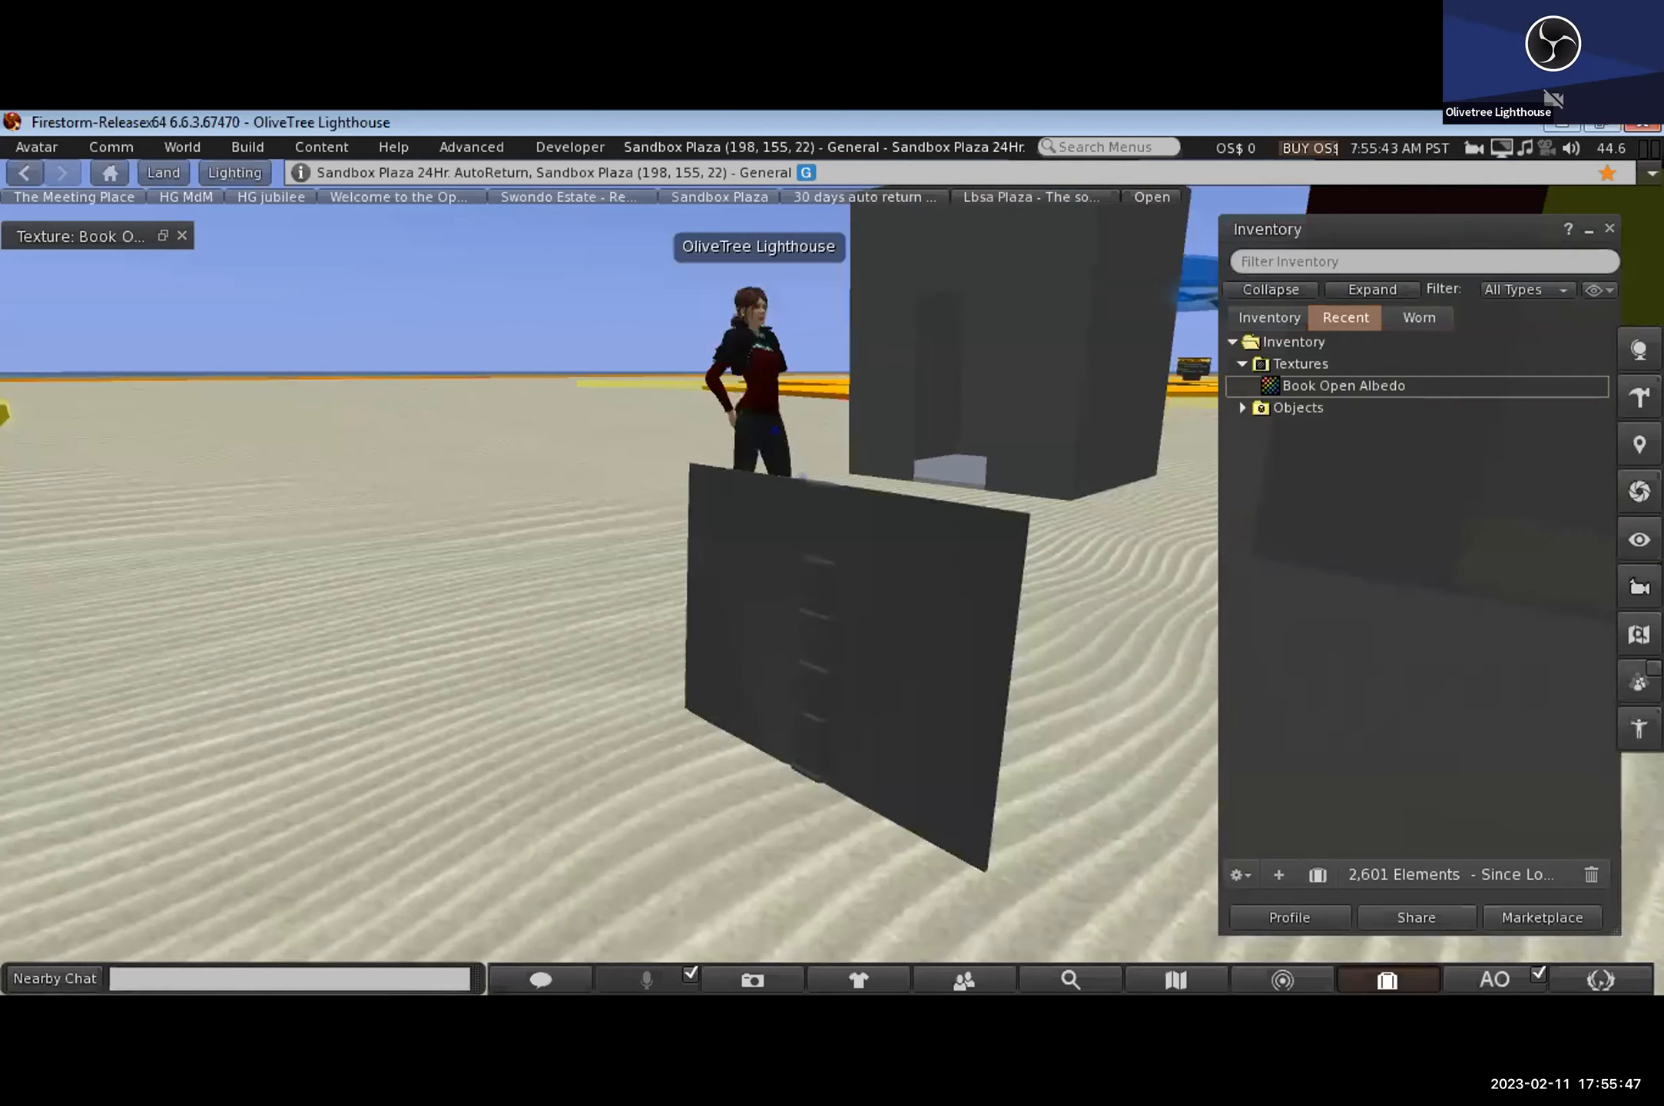
# Step: Face the book head-on, open its texture editing settings, and orbit to its other side
pyautogui.keyDown('alt'); pyautogui.click(787, 500); pyautogui.keyUp('alt')
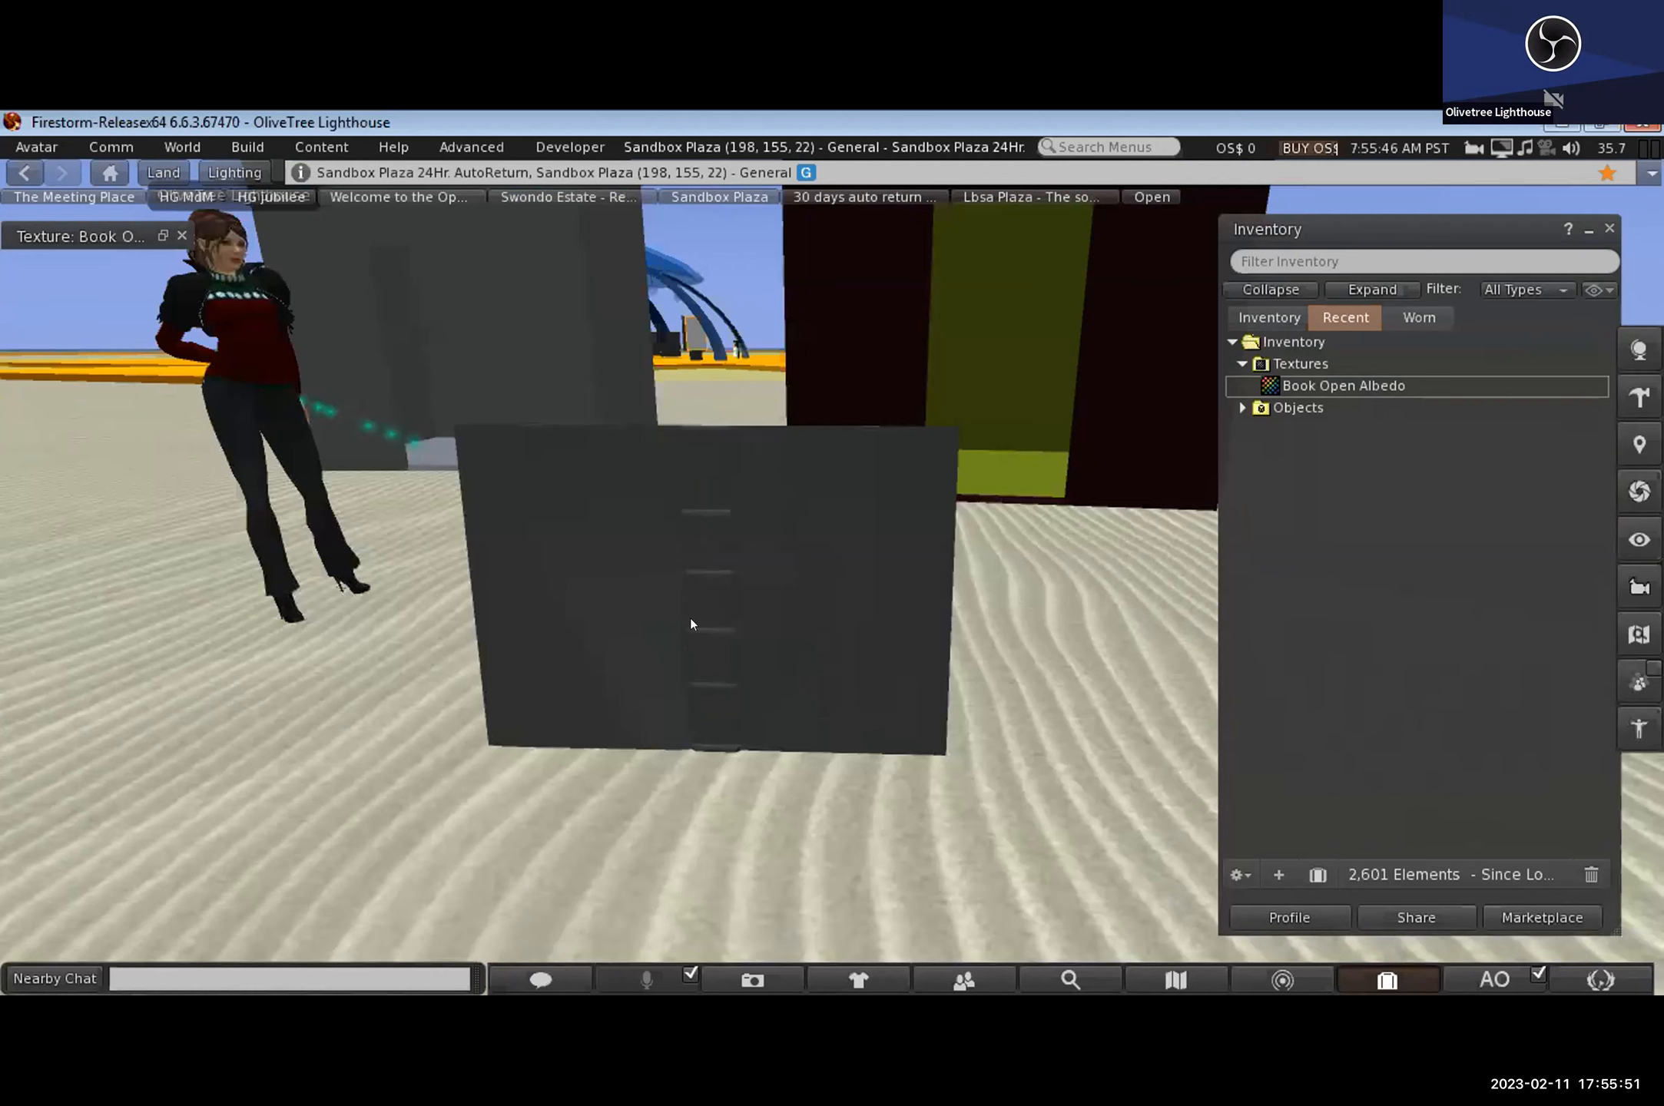
pyautogui.rightClick(746, 547)
pyautogui.click(784, 557)
pyautogui.keyDown('ctrl'); pyautogui.keyDown('alt'); pyautogui.click(743, 545); pyautogui.keyUp('alt'); pyautogui.keyUp('ctrl')
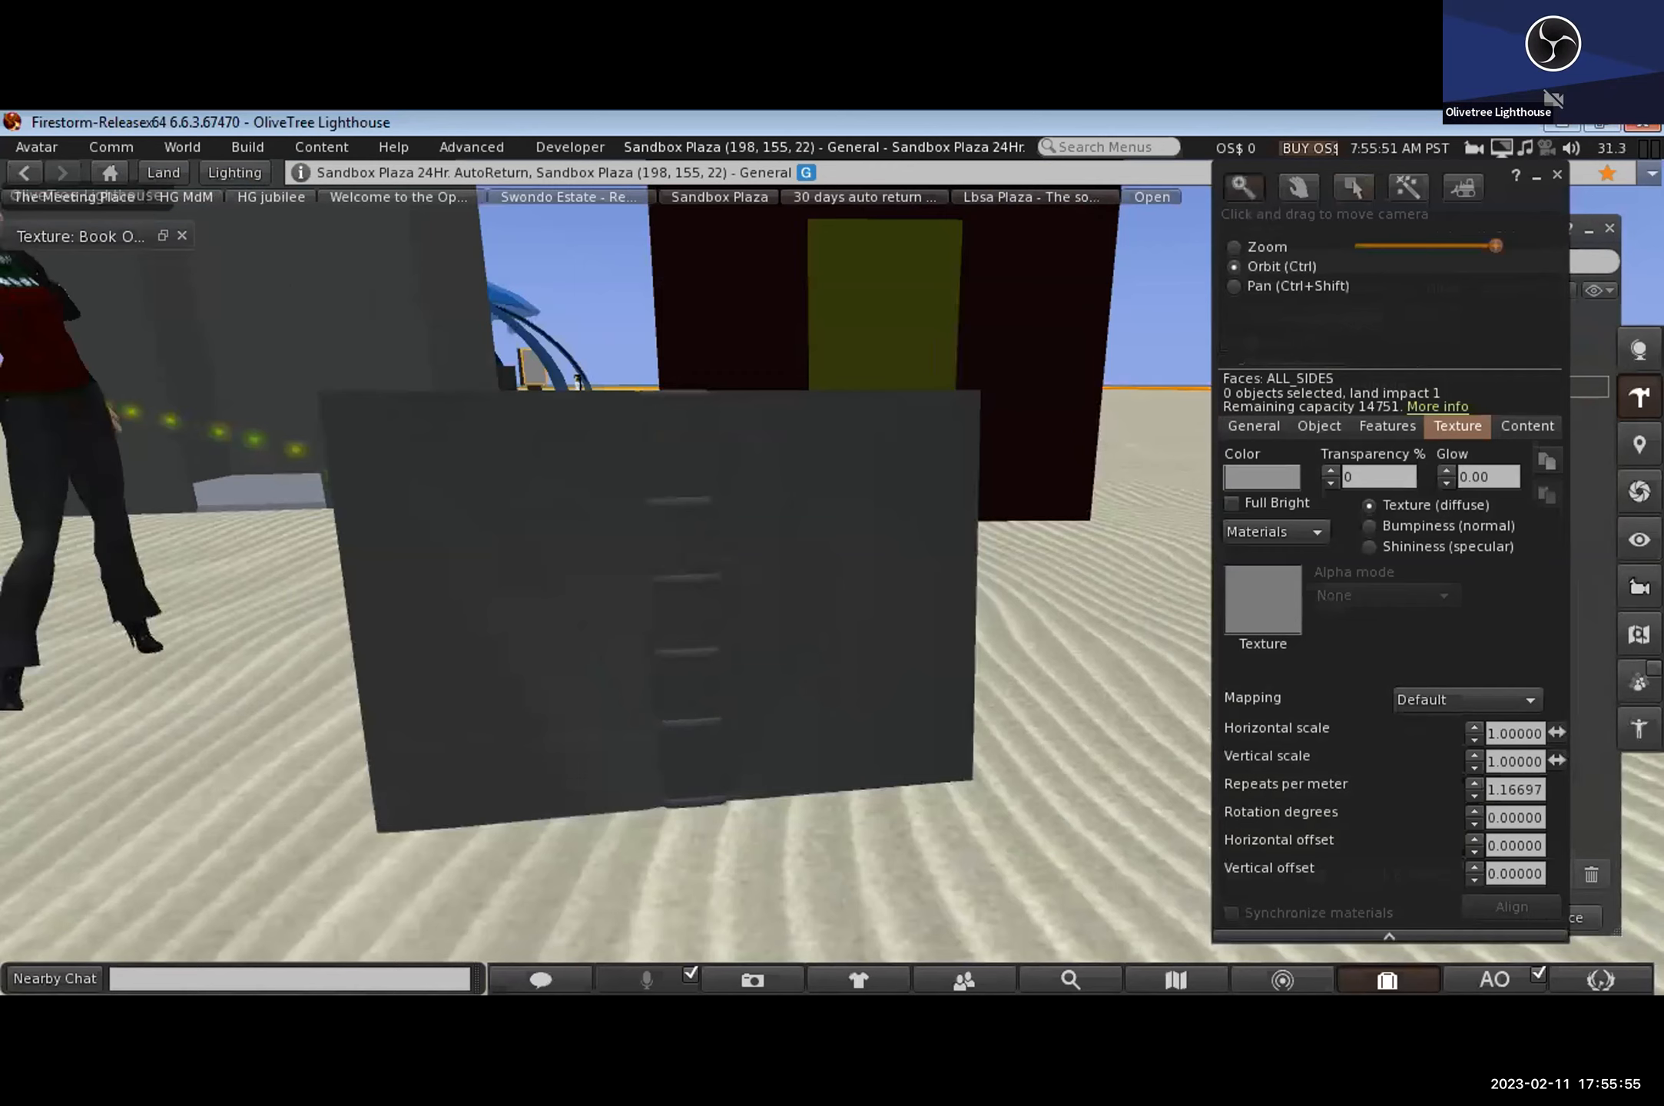
pyautogui.press('Escape')
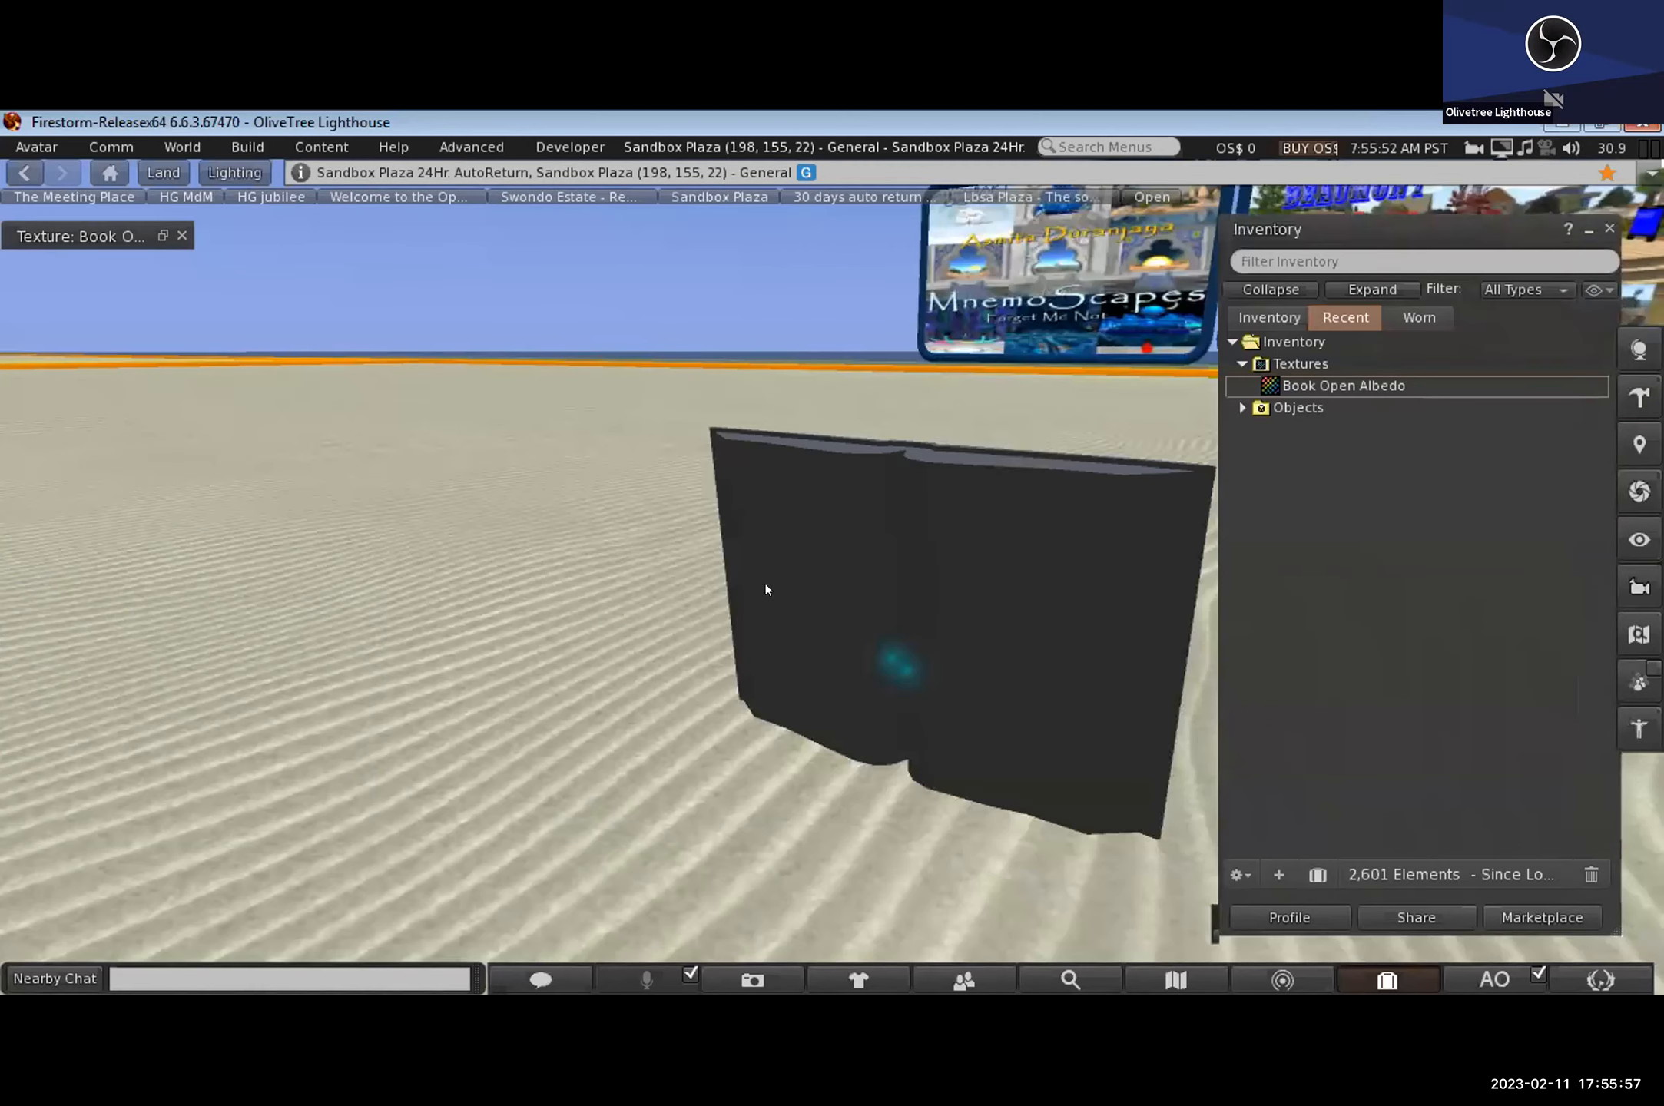
pyautogui.press('Escape')
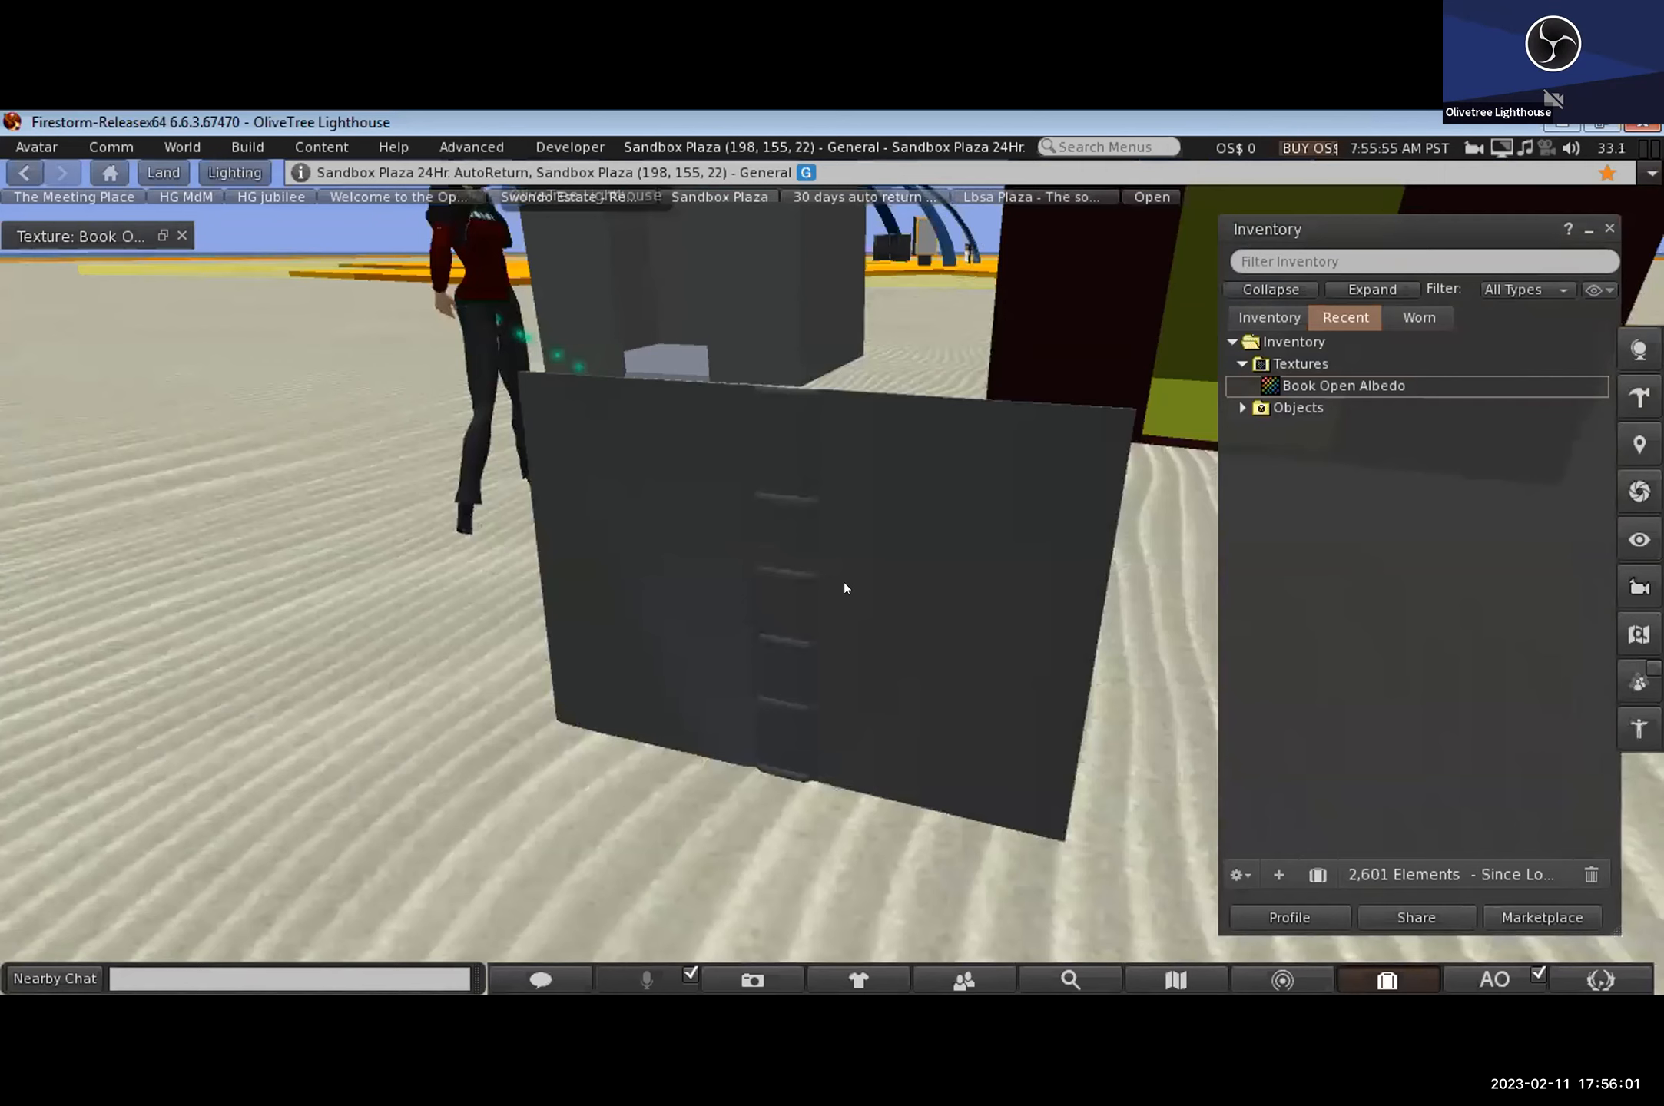
pyautogui.keyDown('alt'); pyautogui.moveTo(837, 583); pyautogui.dragTo(844, 582); pyautogui.keyUp('alt')
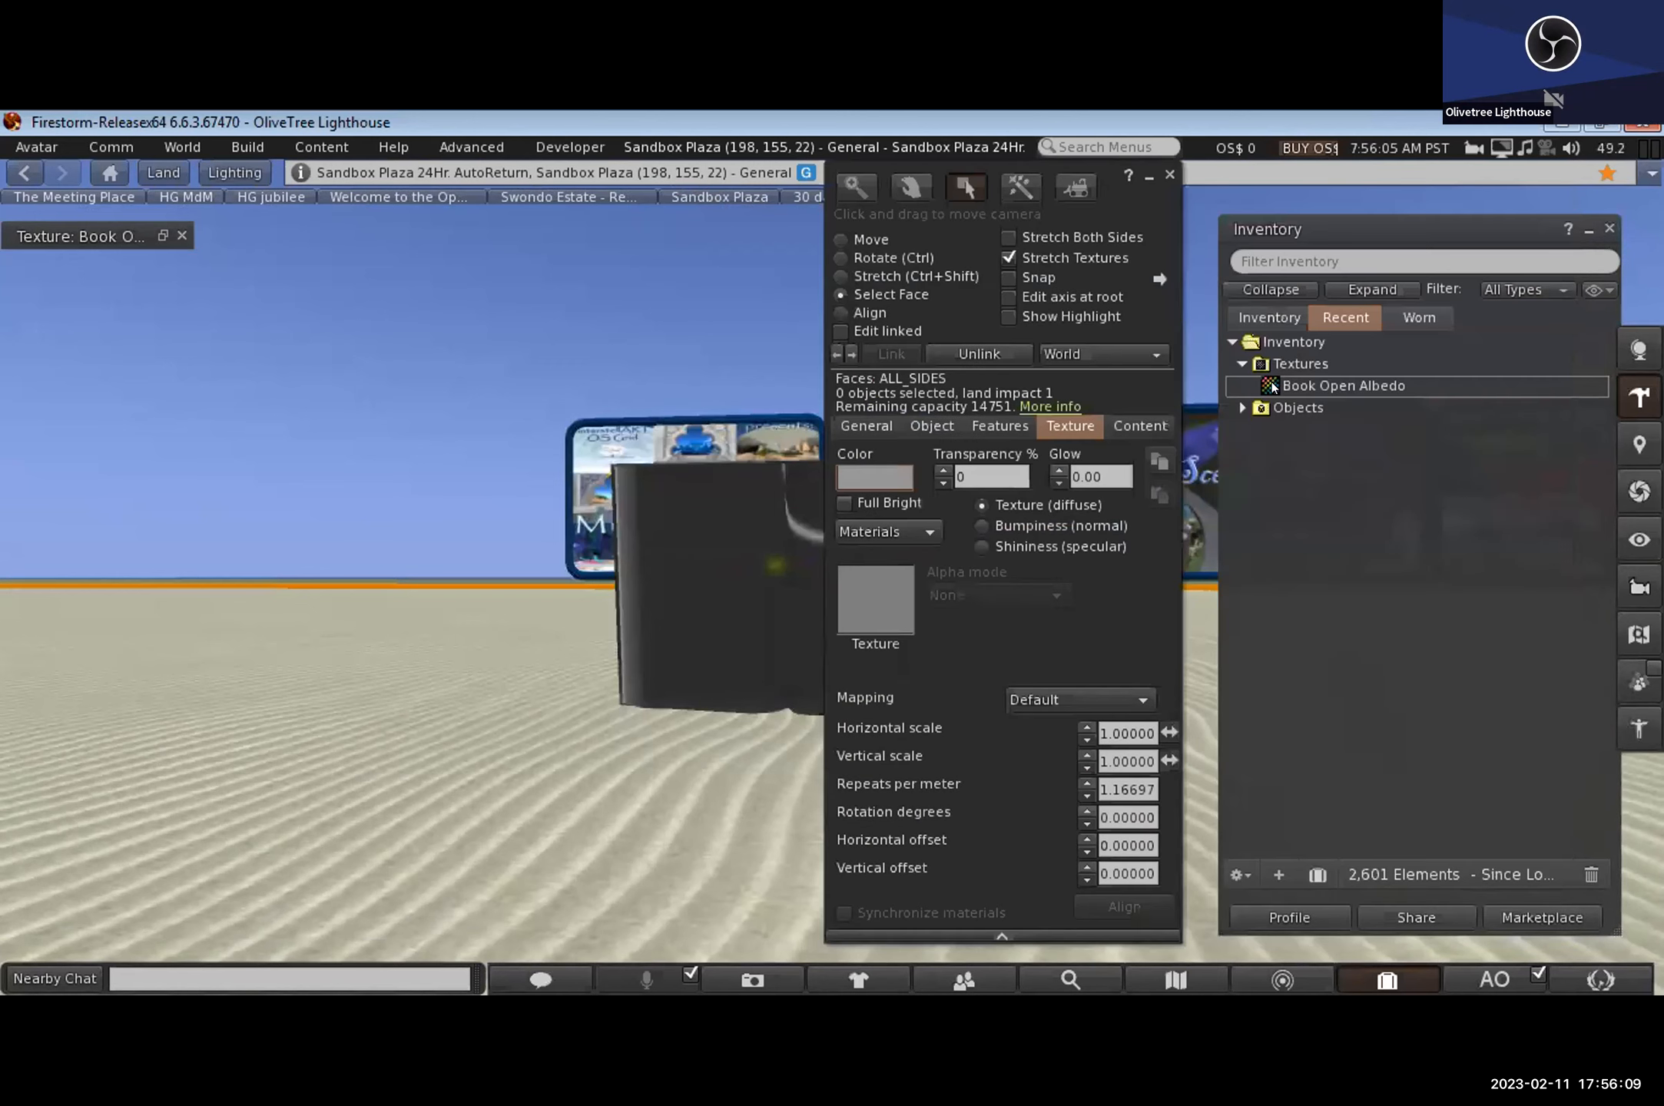
# Step: Drag Book Open Albedo from Inventory onto the book's texture swatch and close the Edit floater
pyautogui.click(1264, 388)
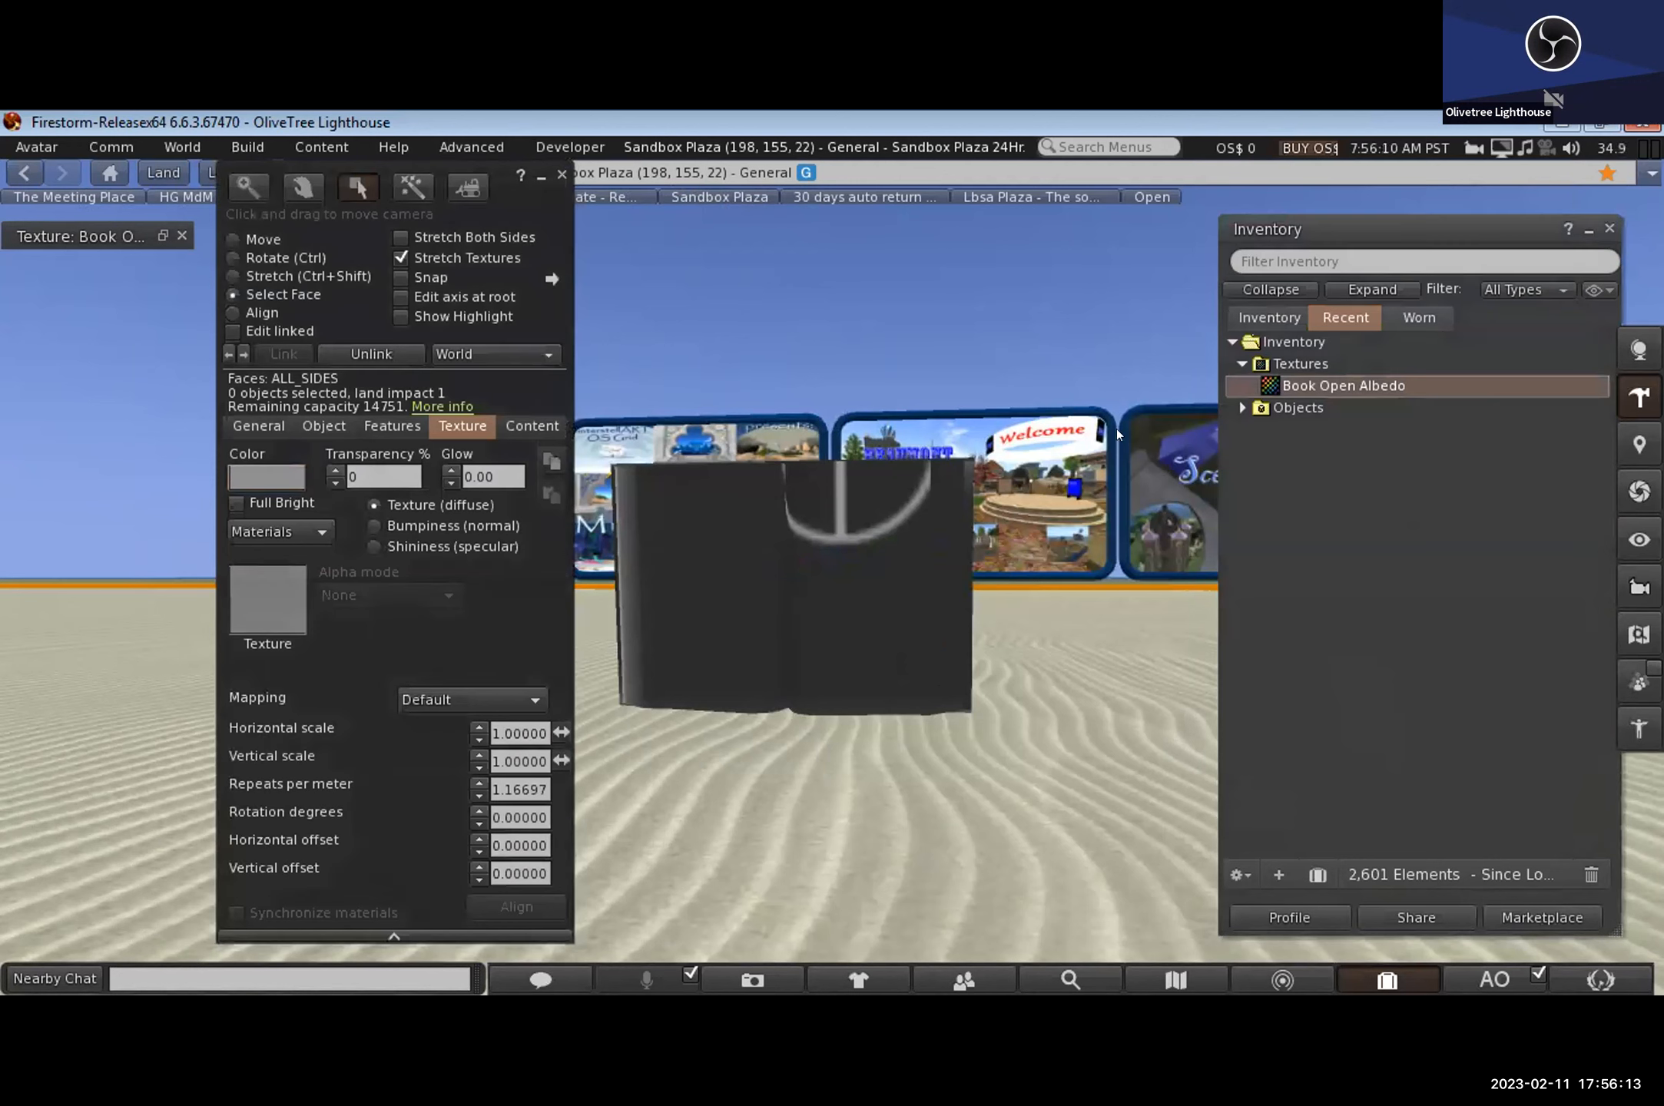
pyautogui.moveTo(1272, 385); pyautogui.dragTo(550, 215)
pyautogui.moveTo(1000, 211); pyautogui.dragTo(1126, 215)
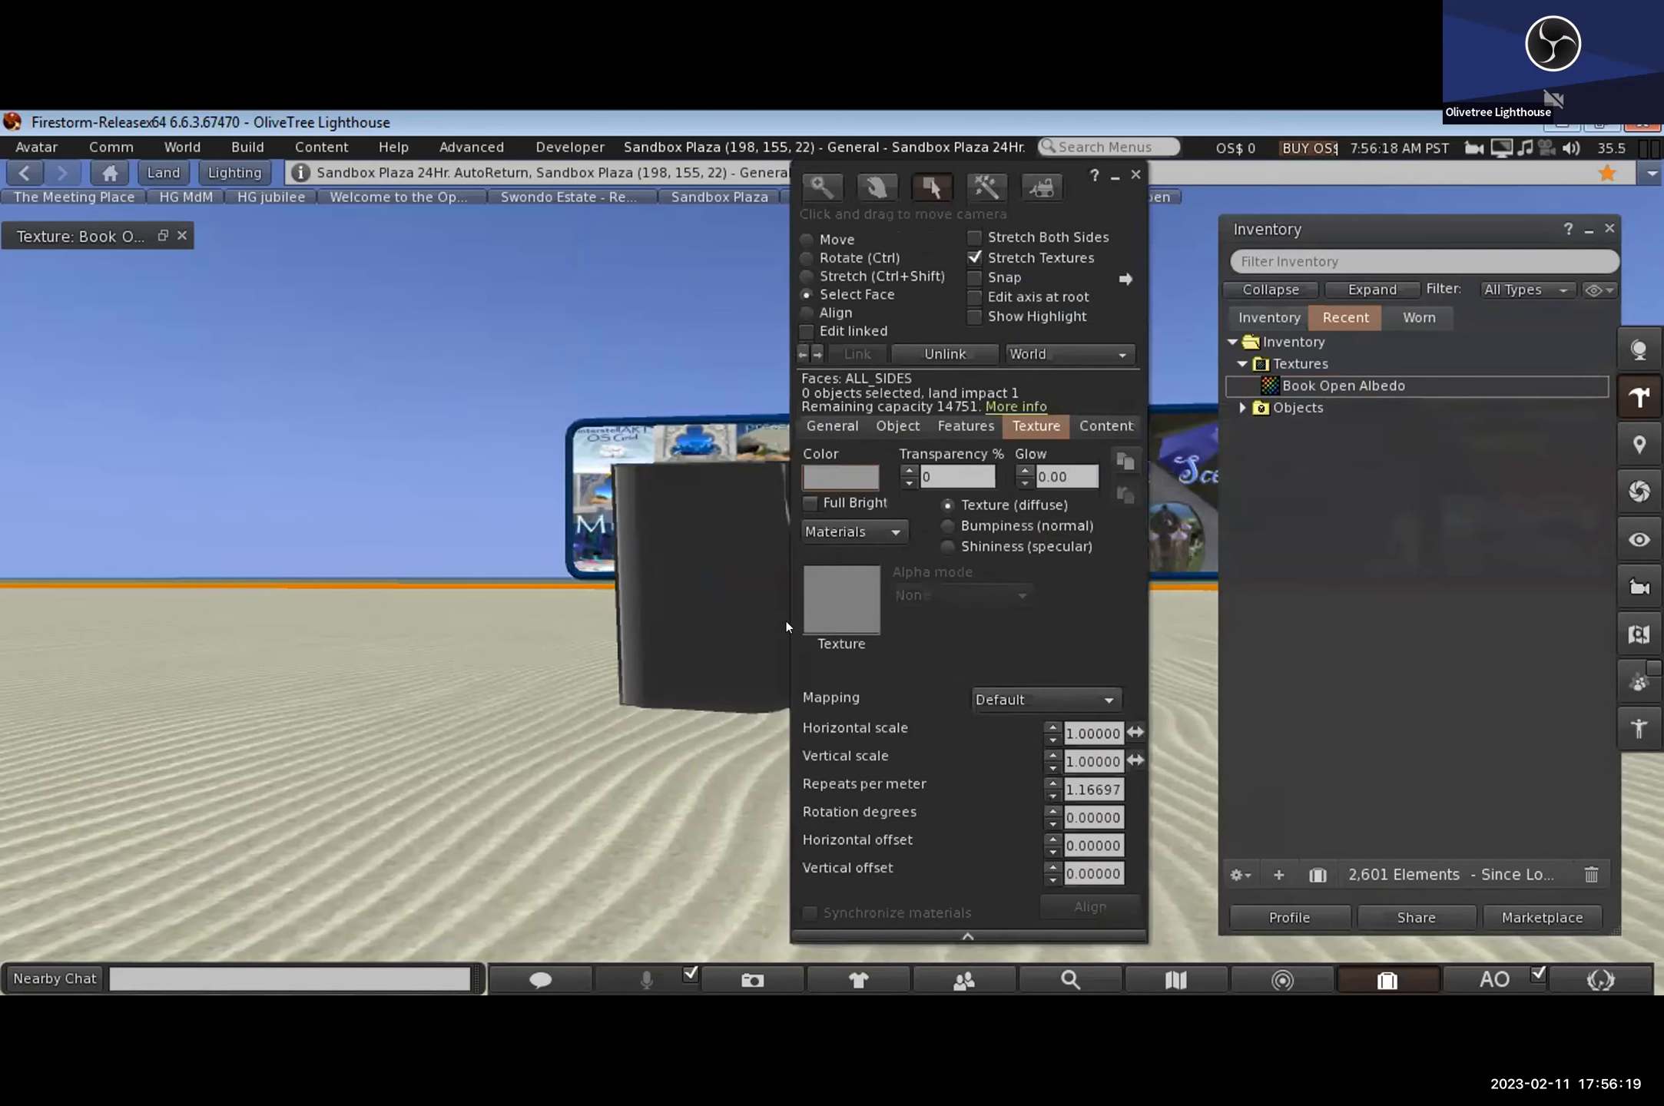
pyautogui.moveTo(1267, 384); pyautogui.dragTo(844, 612)
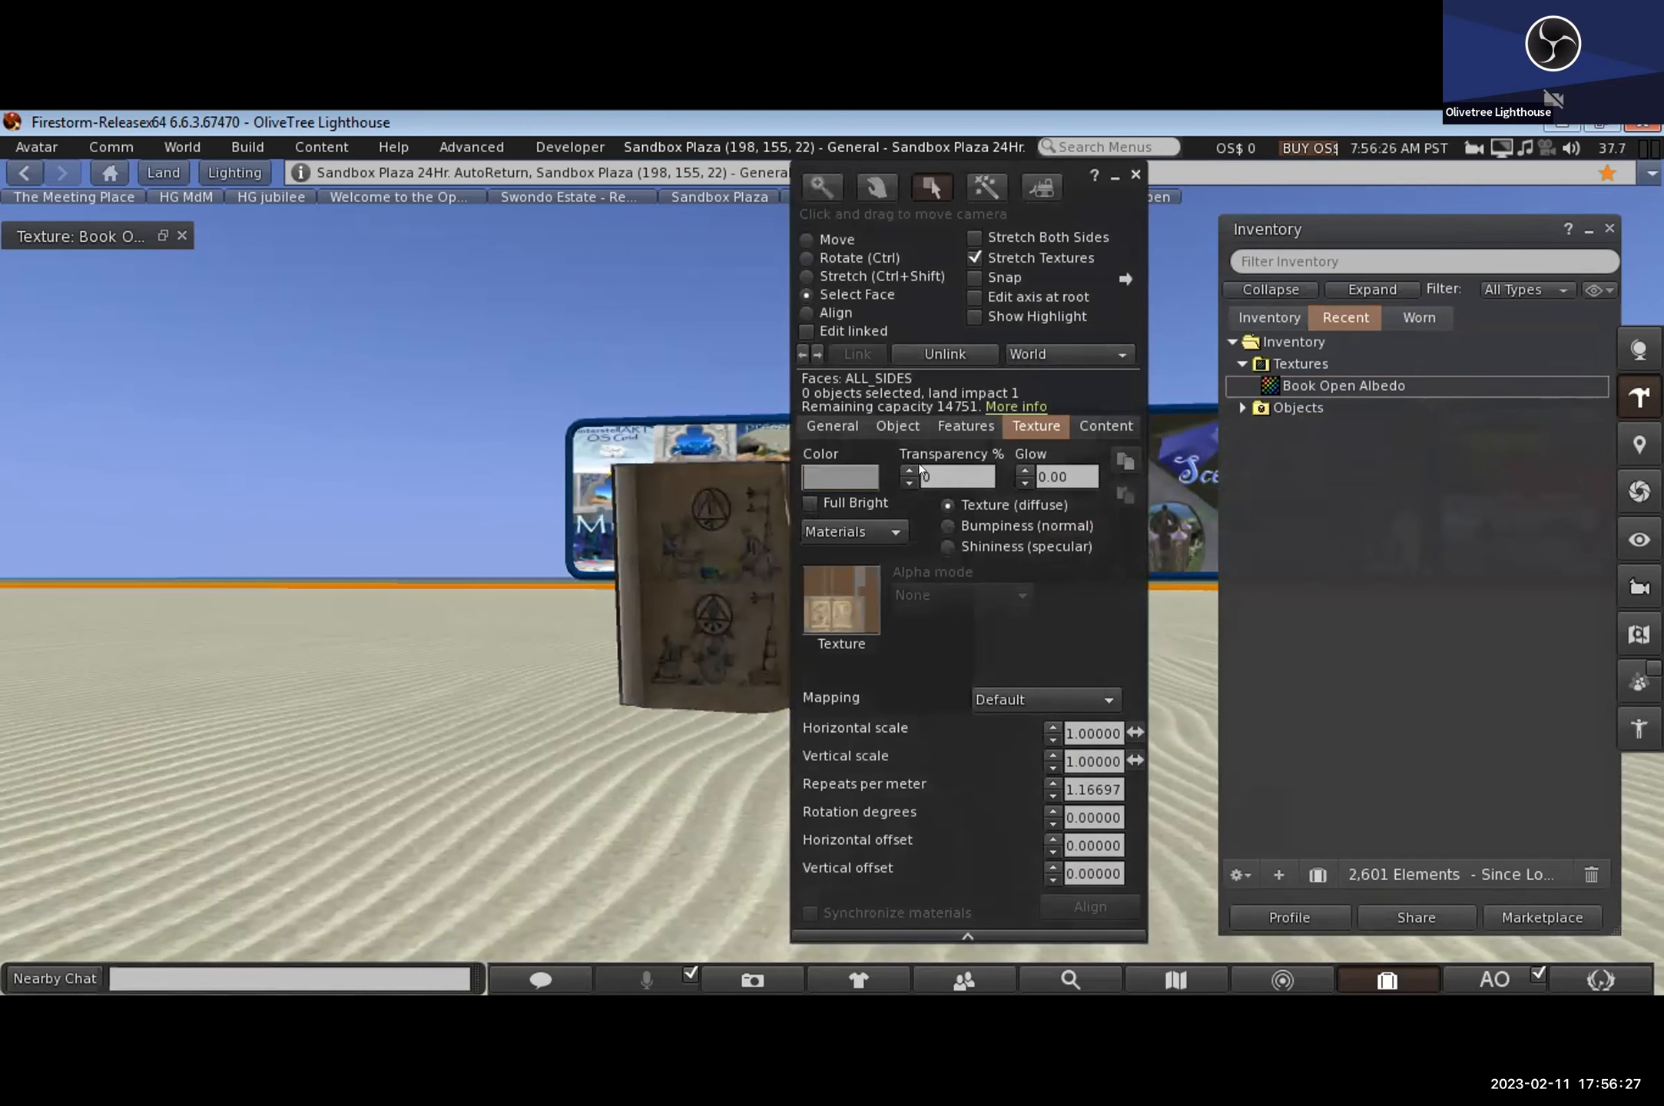
pyautogui.click(1136, 174)
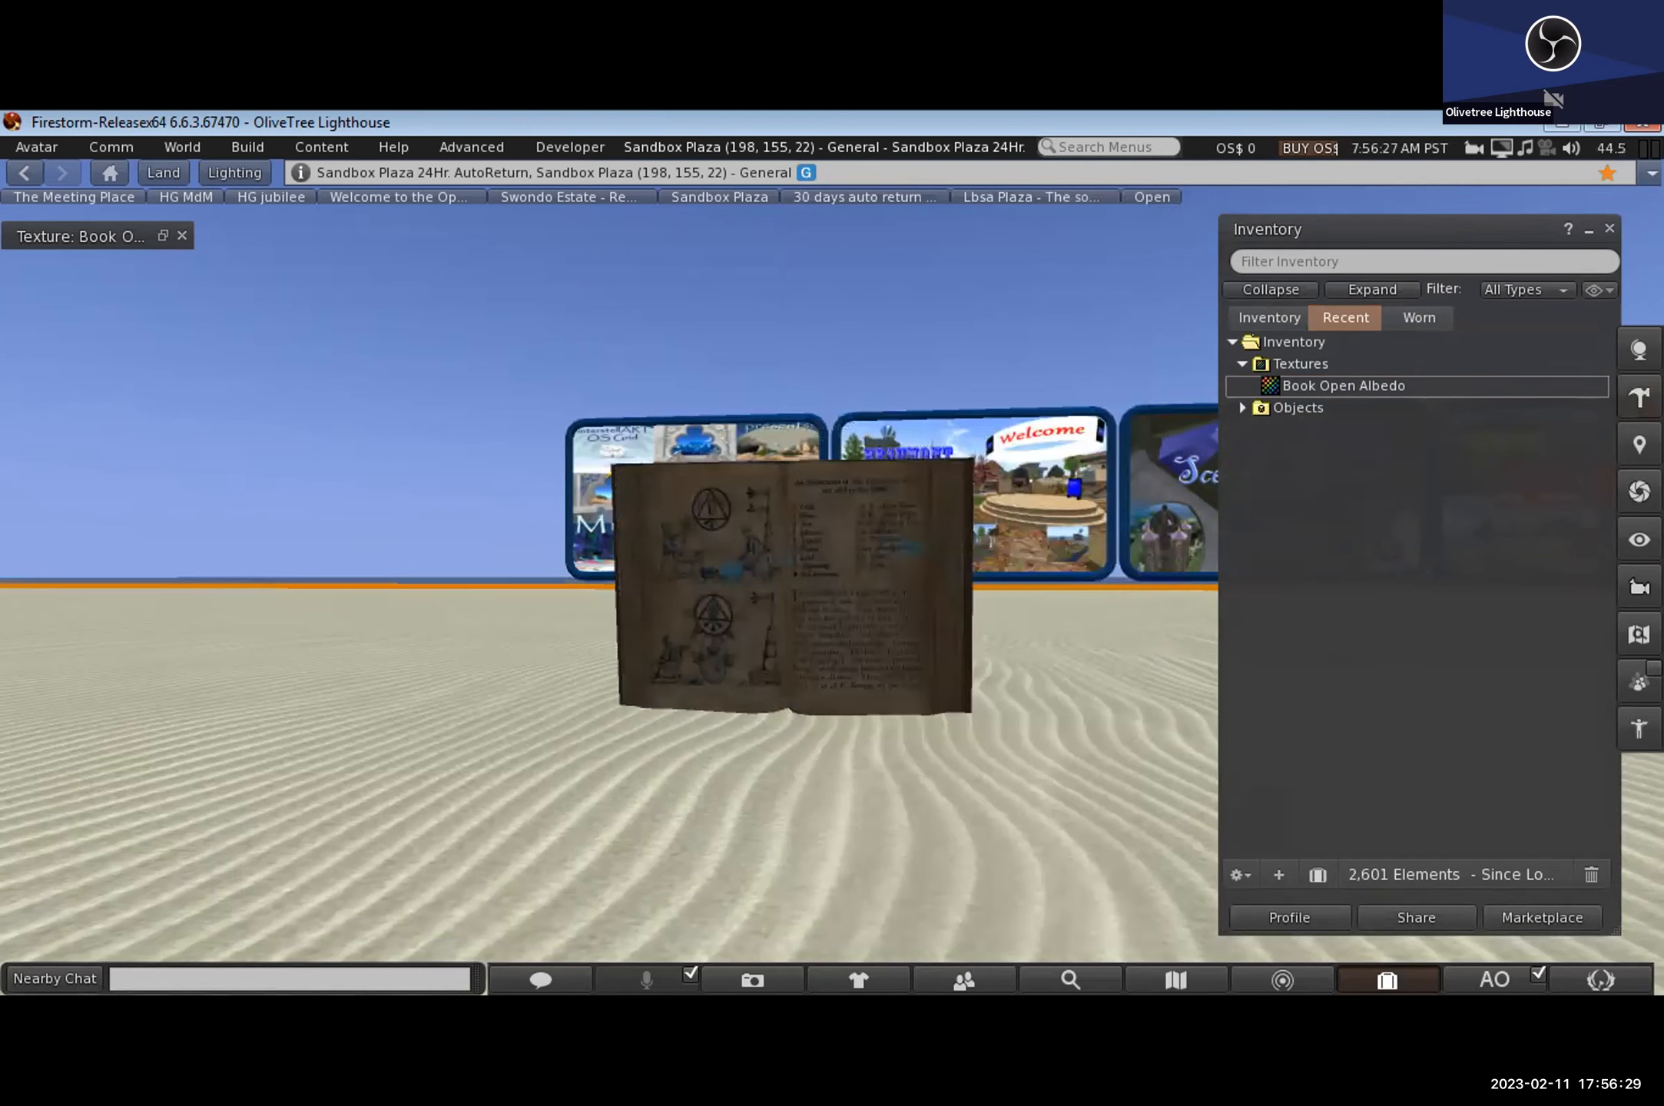
# Step: Orbit around the textured book to inspect its pages and dark back, then close the Inventory
pyautogui.keyDown('alt'); pyautogui.click(814, 596); pyautogui.keyUp('alt')
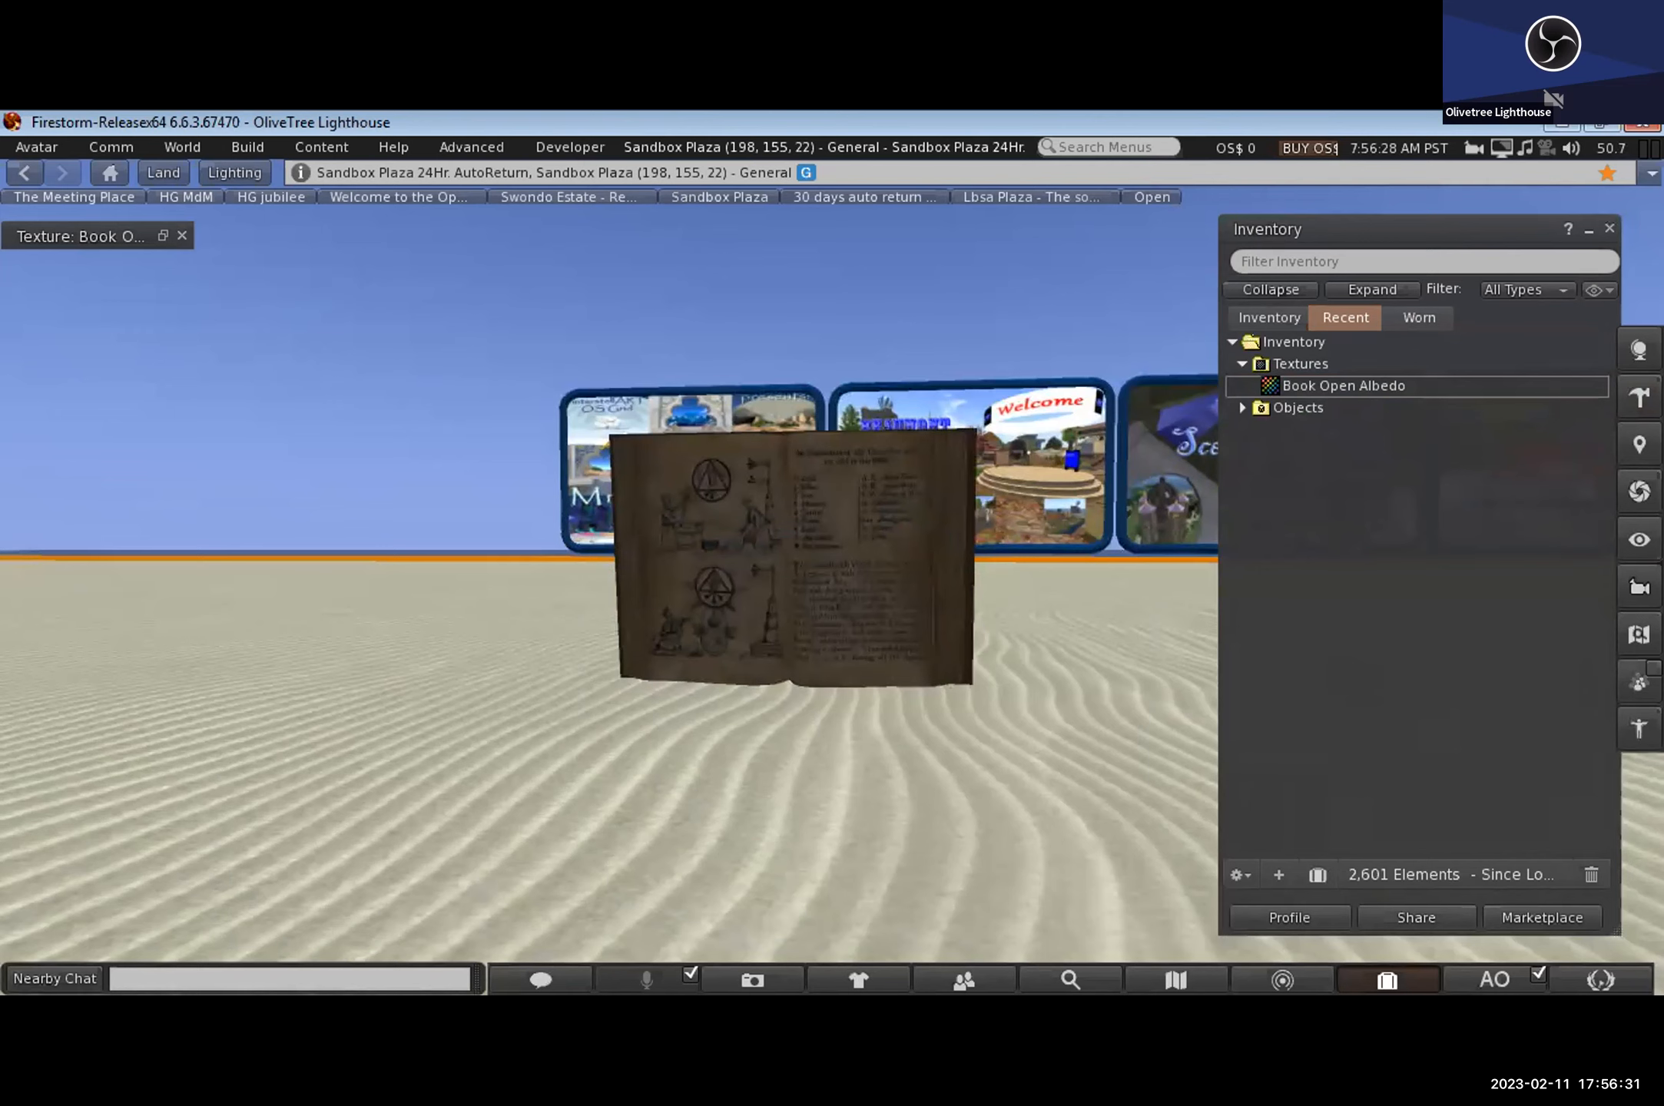
pyautogui.keyDown('ctrl'); pyautogui.keyDown('alt'); pyautogui.moveTo(814, 567); pyautogui.dragTo(1367, 630); pyautogui.keyUp('alt'); pyautogui.keyUp('ctrl')
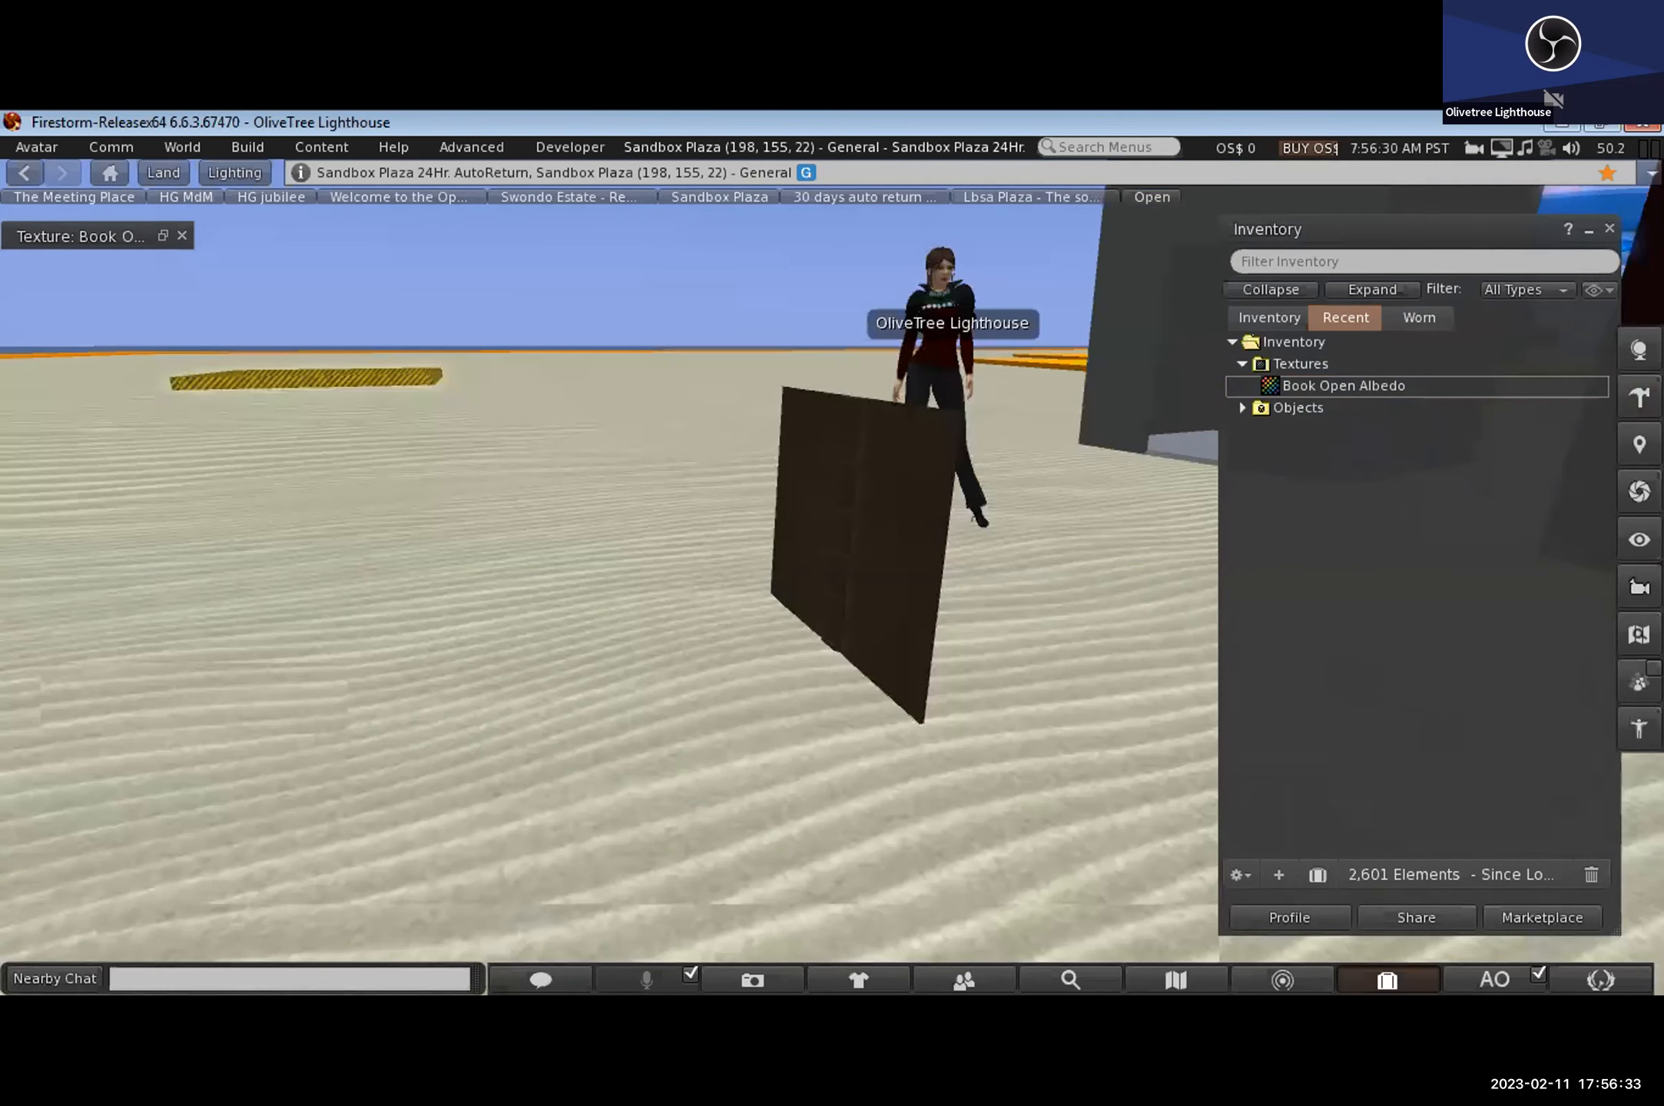
pyautogui.keyDown('ctrl'); pyautogui.keyDown('alt'); pyautogui.moveTo(845, 567); pyautogui.dragTo(1115, 530); pyautogui.keyUp('alt'); pyautogui.keyUp('ctrl')
pyautogui.keyDown('ctrl'); pyautogui.keyDown('alt'); pyautogui.moveTo(892, 538); pyautogui.dragTo(1306, 500); pyautogui.keyUp('alt'); pyautogui.keyUp('ctrl')
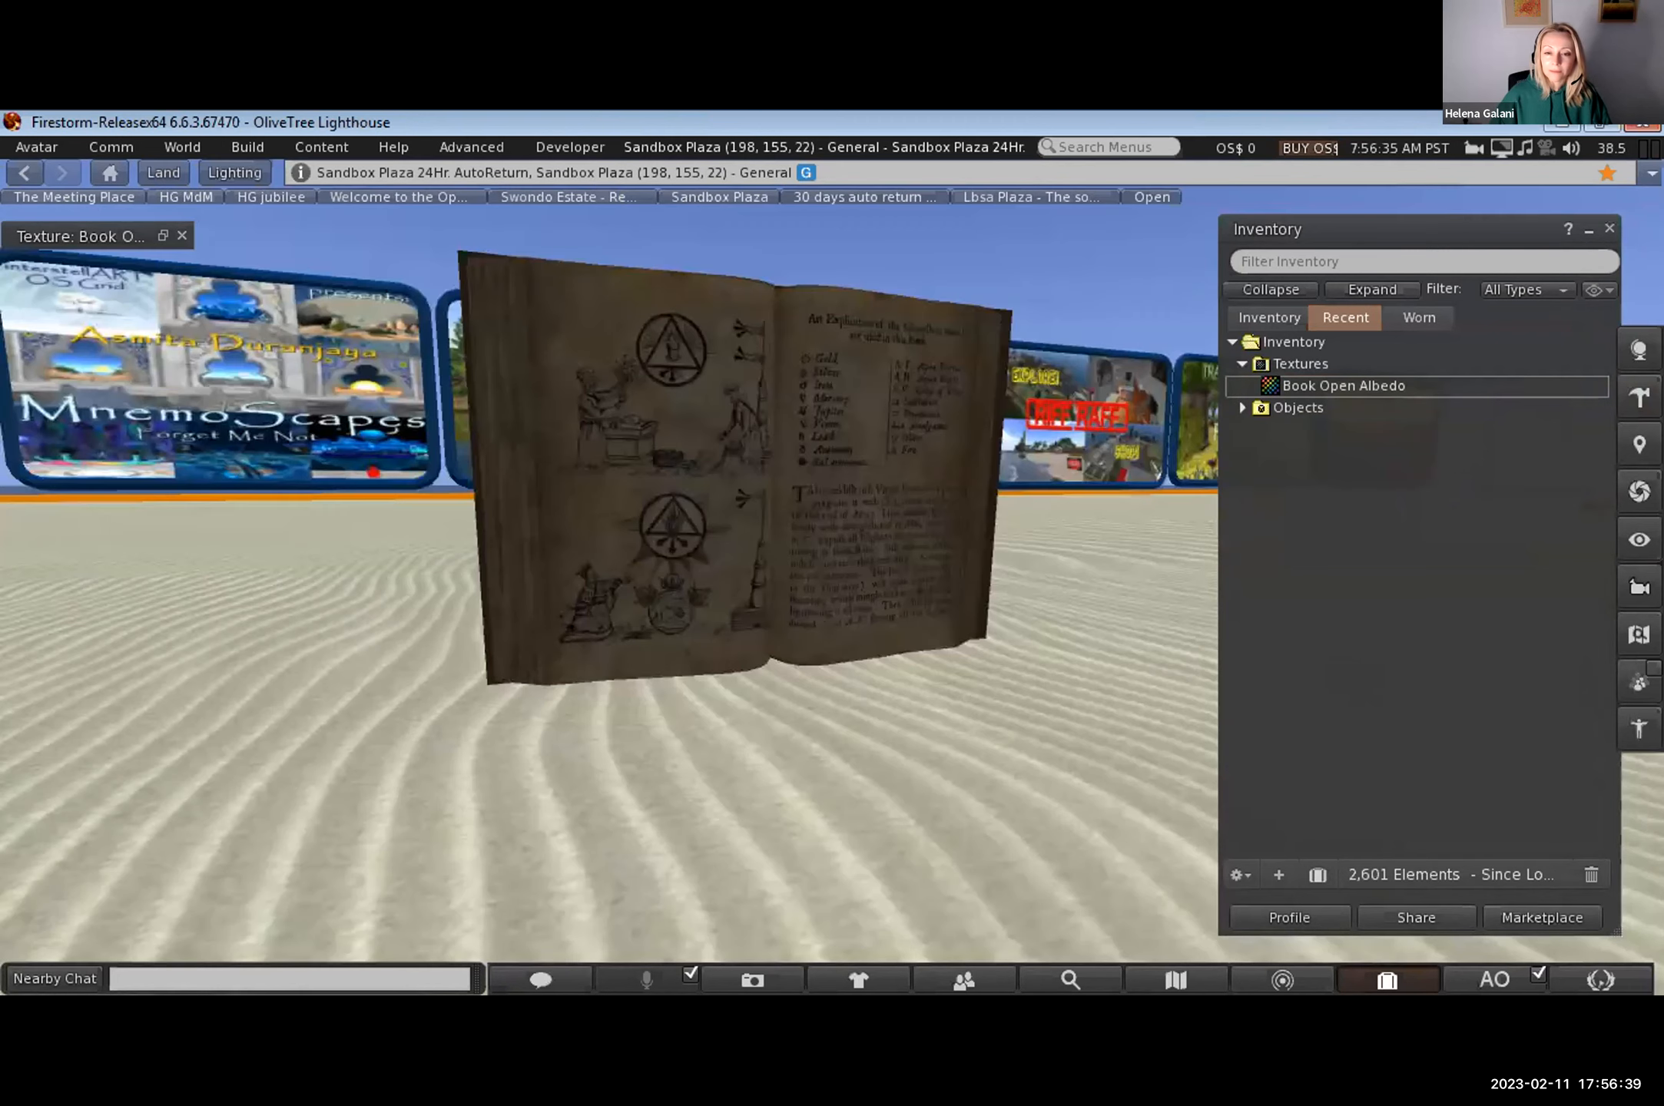
pyautogui.keyDown('alt'); pyautogui.moveTo(769, 492); pyautogui.dragTo(1076, 476); pyautogui.keyUp('alt')
pyautogui.keyDown('ctrl'); pyautogui.keyDown('alt'); pyautogui.moveTo(892, 499); pyautogui.dragTo(584, 569); pyautogui.keyUp('alt'); pyautogui.keyUp('ctrl')
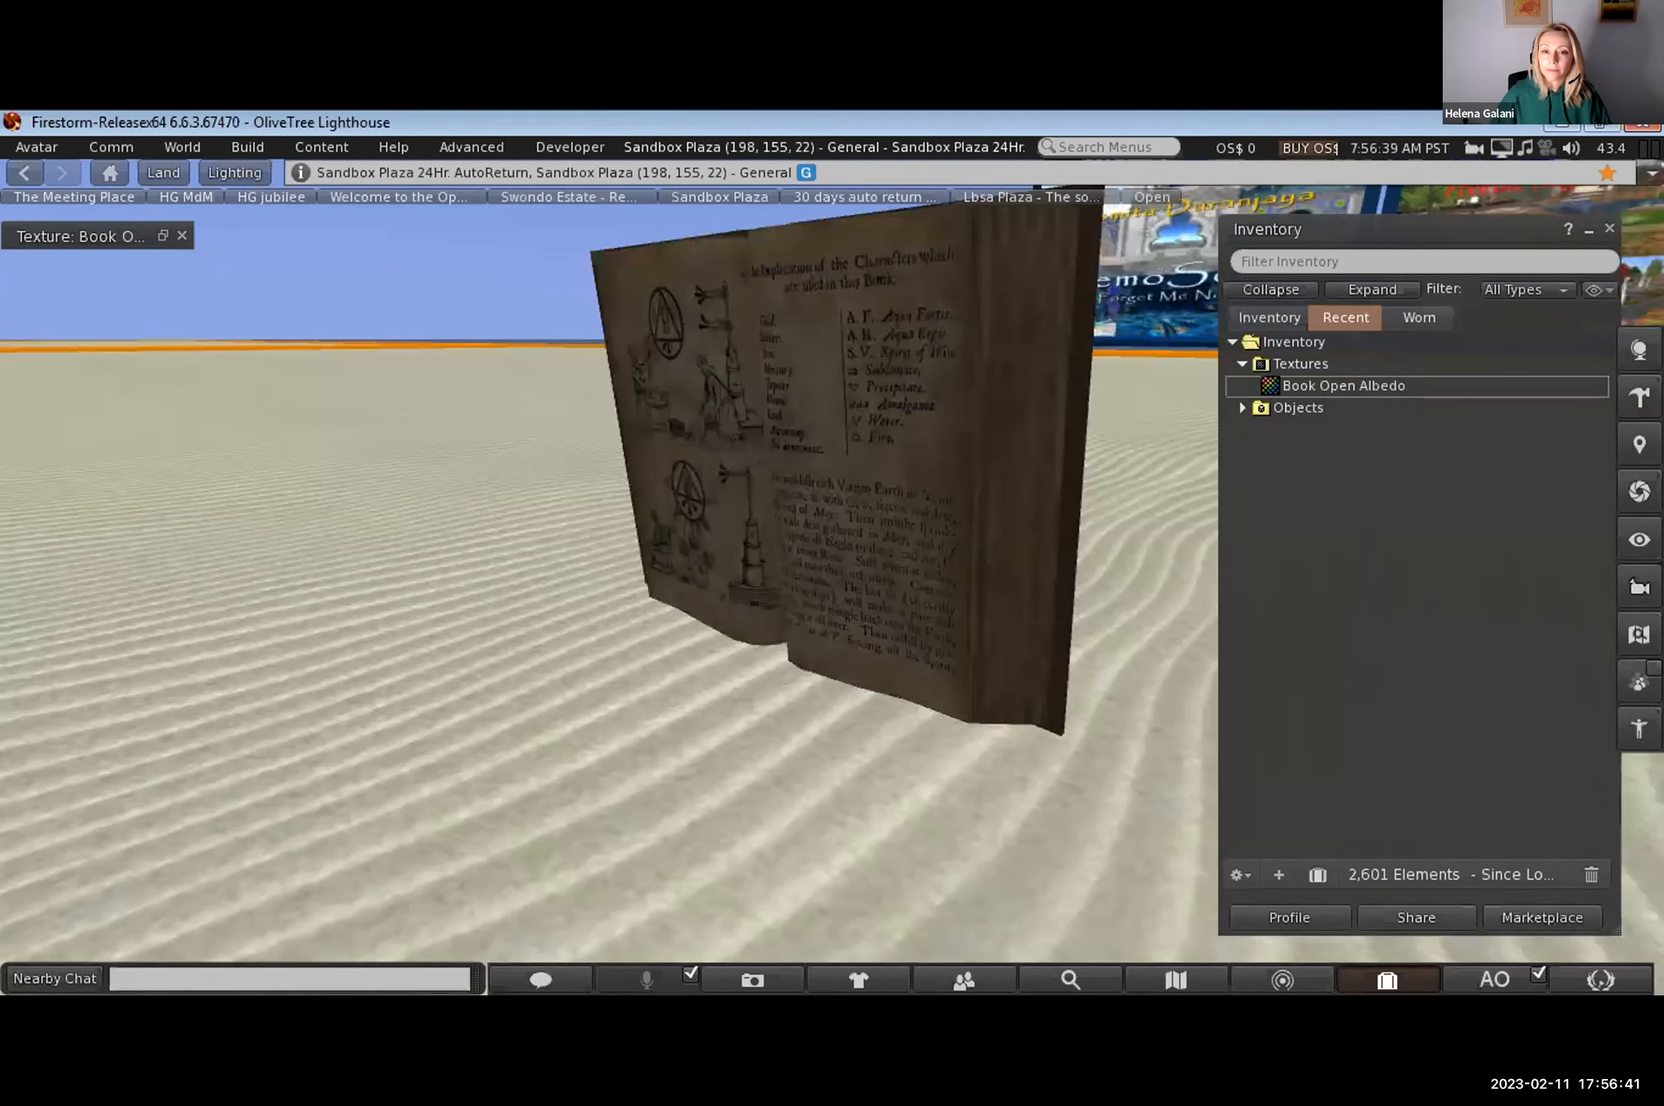
pyautogui.press('Escape')
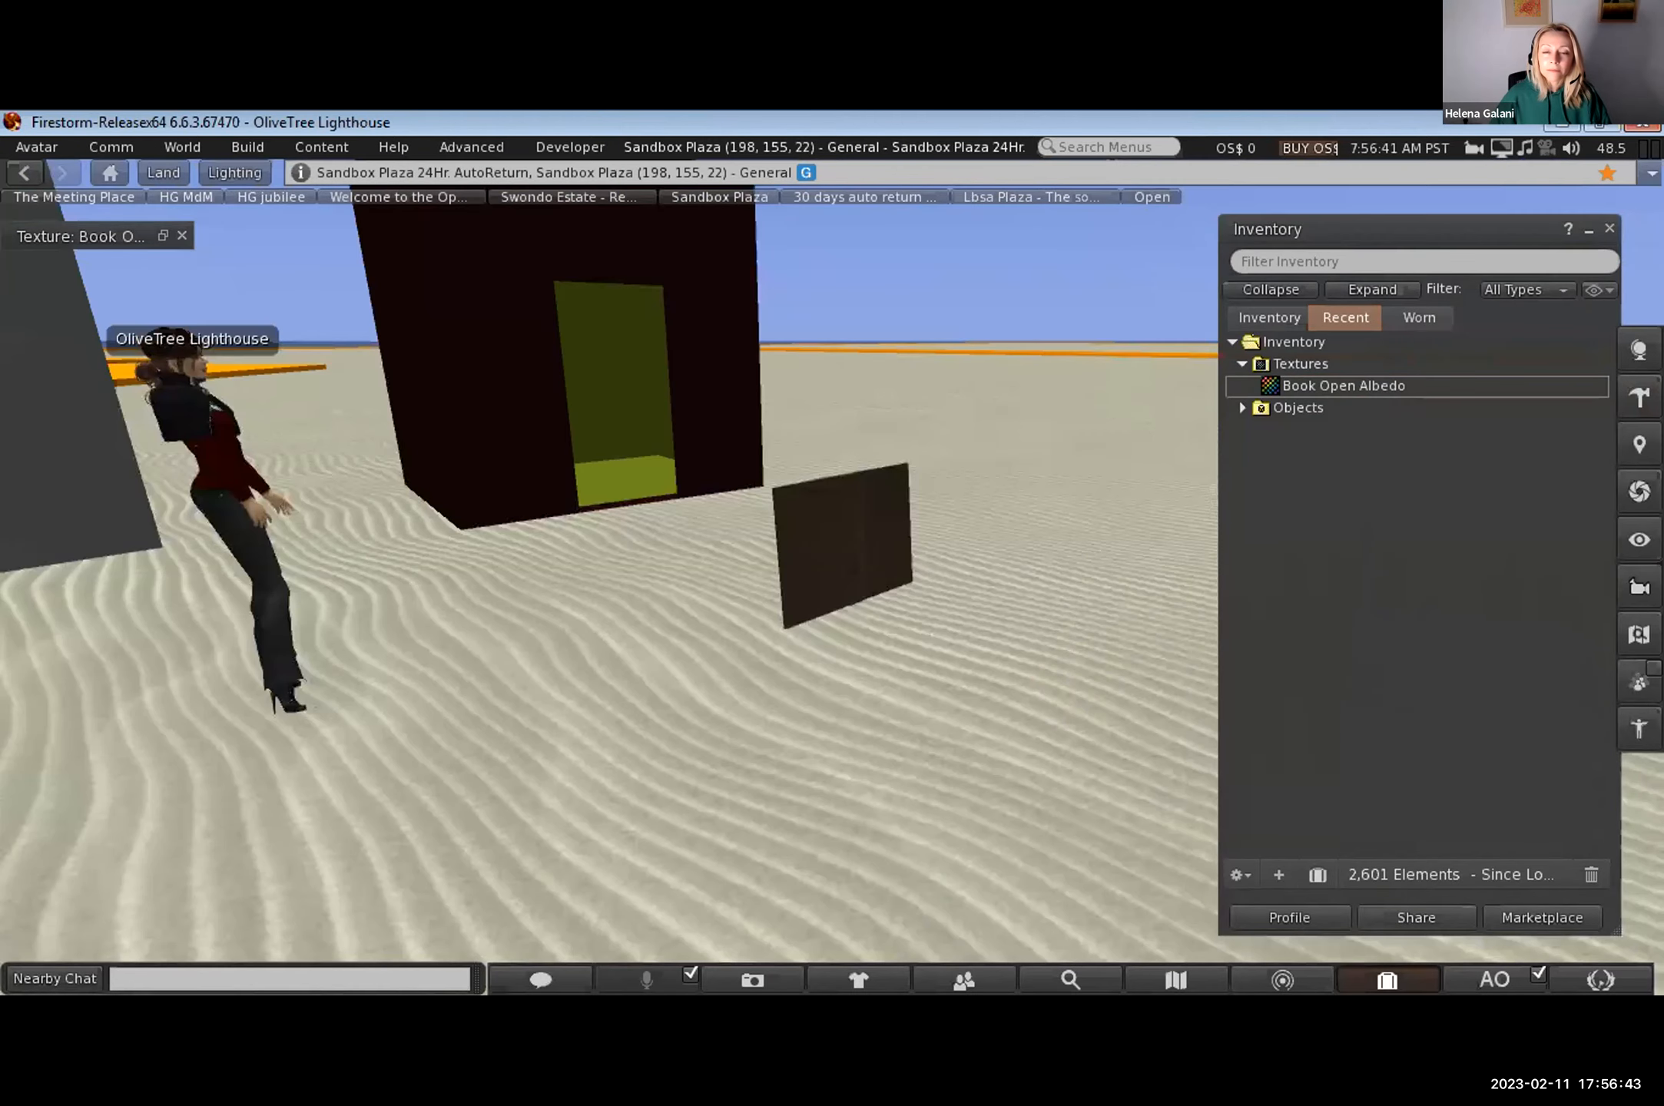
pyautogui.keyDown('alt'); pyautogui.moveTo(845, 584); pyautogui.dragTo(884, 492); pyautogui.keyUp('alt')
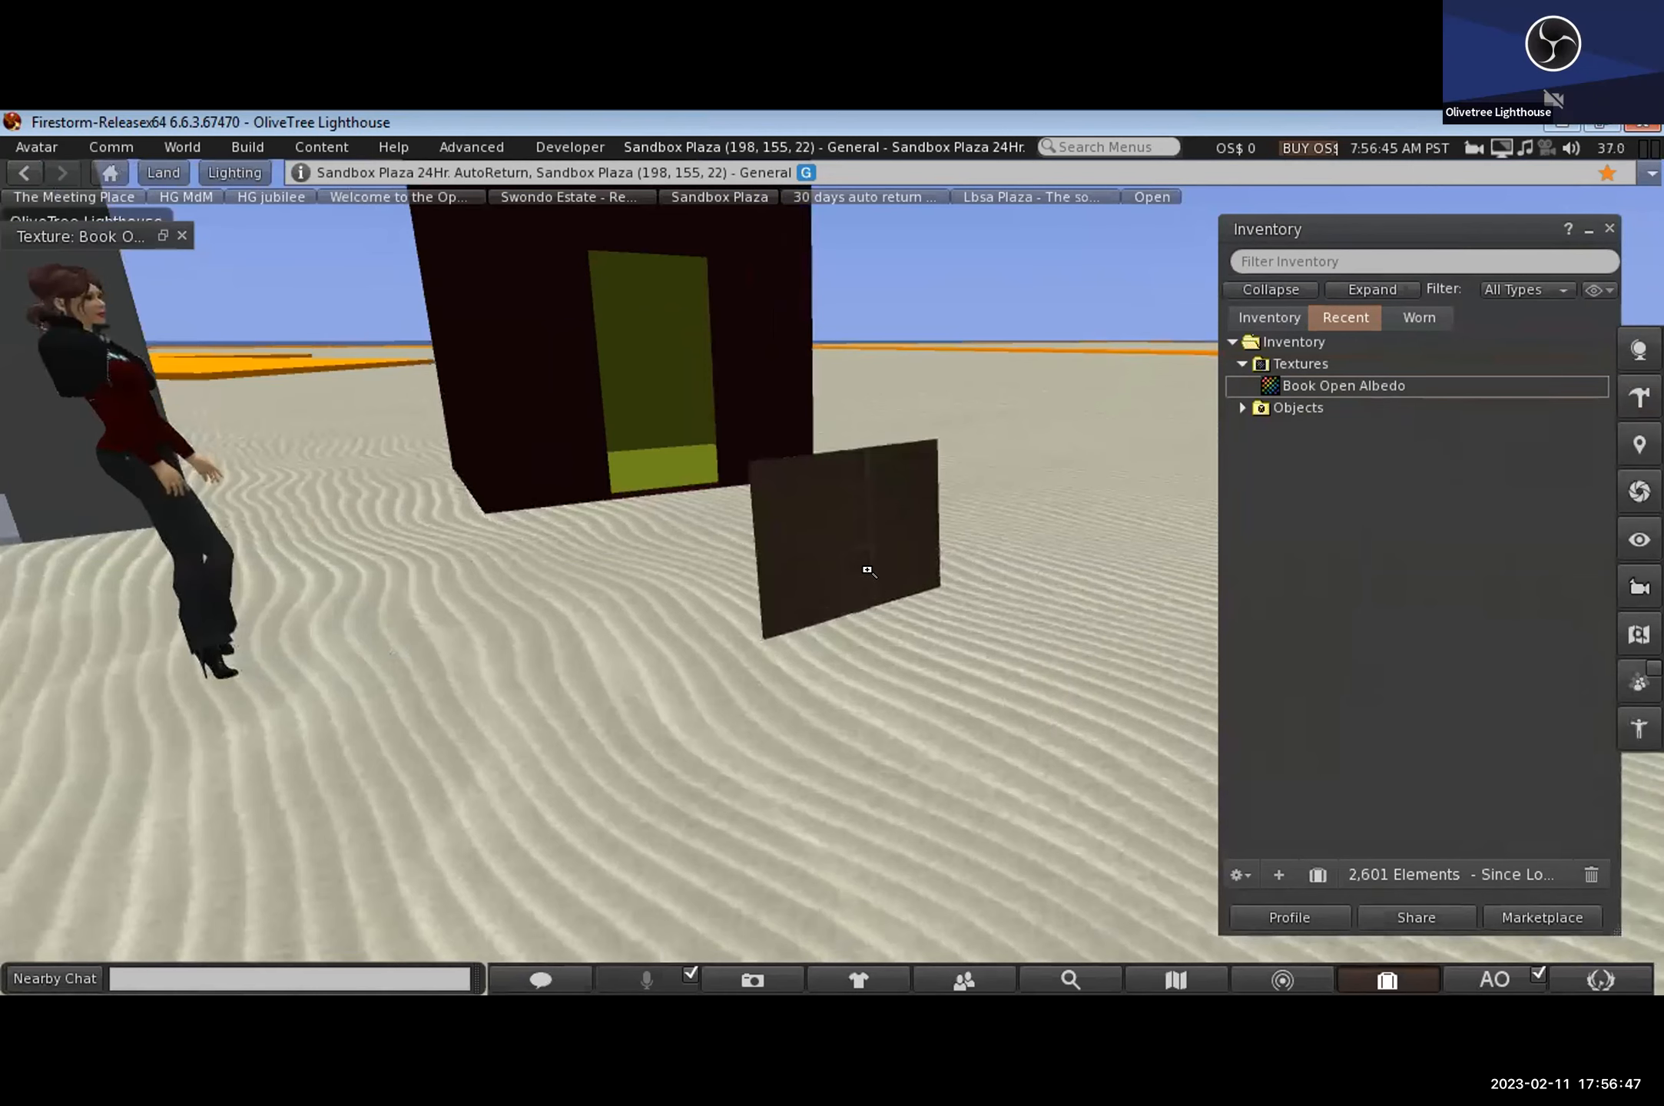
pyautogui.keyDown('alt'); pyautogui.moveTo(852, 538); pyautogui.dragTo(722, 531); pyautogui.keyUp('alt')
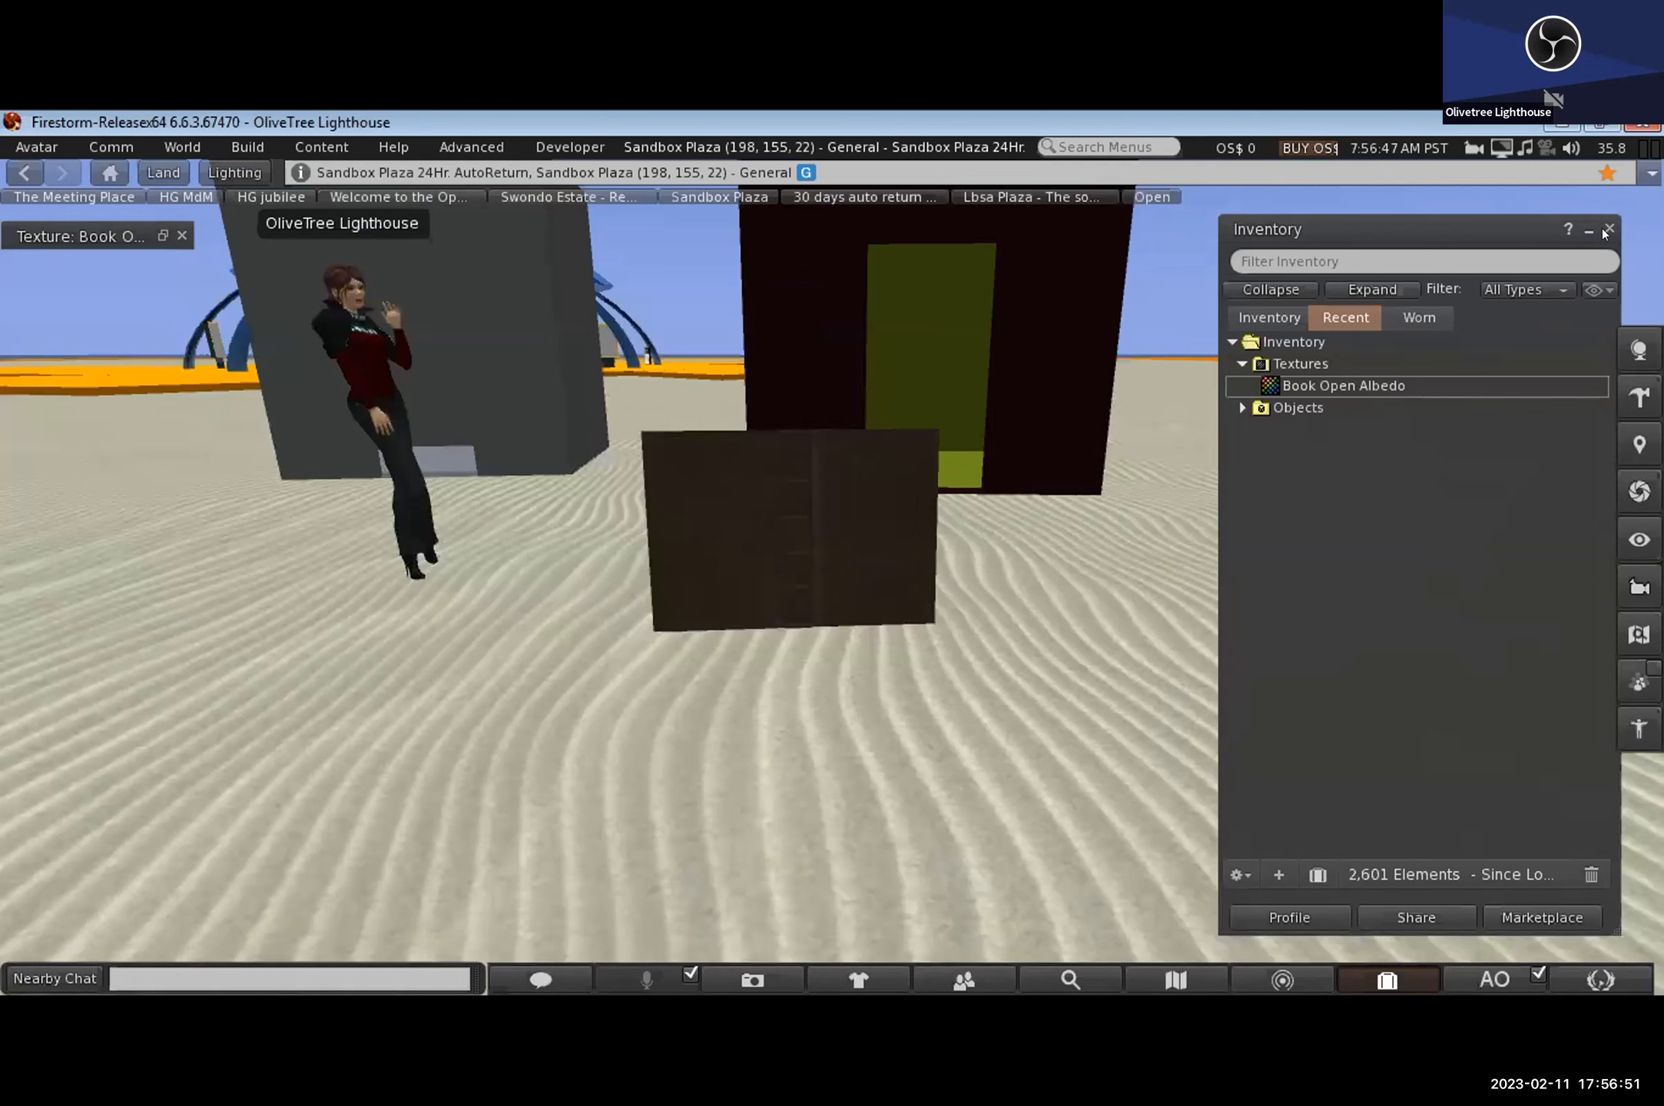
pyautogui.click(1606, 228)
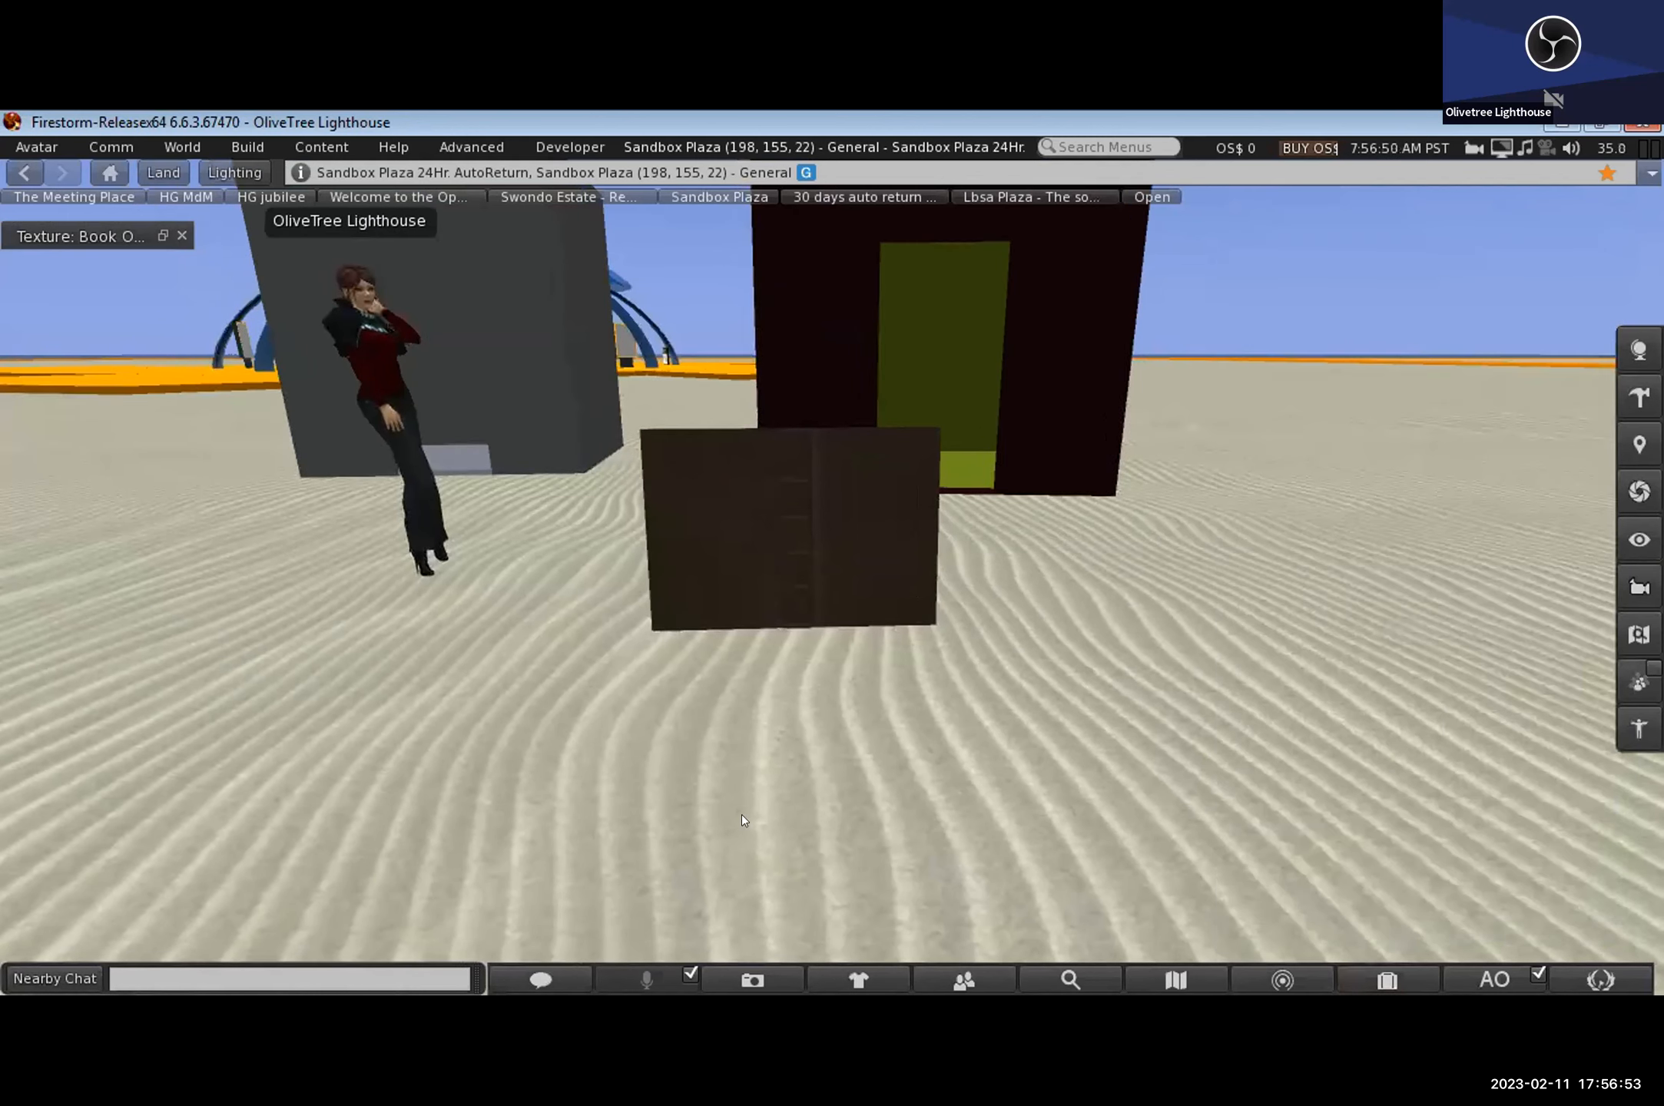
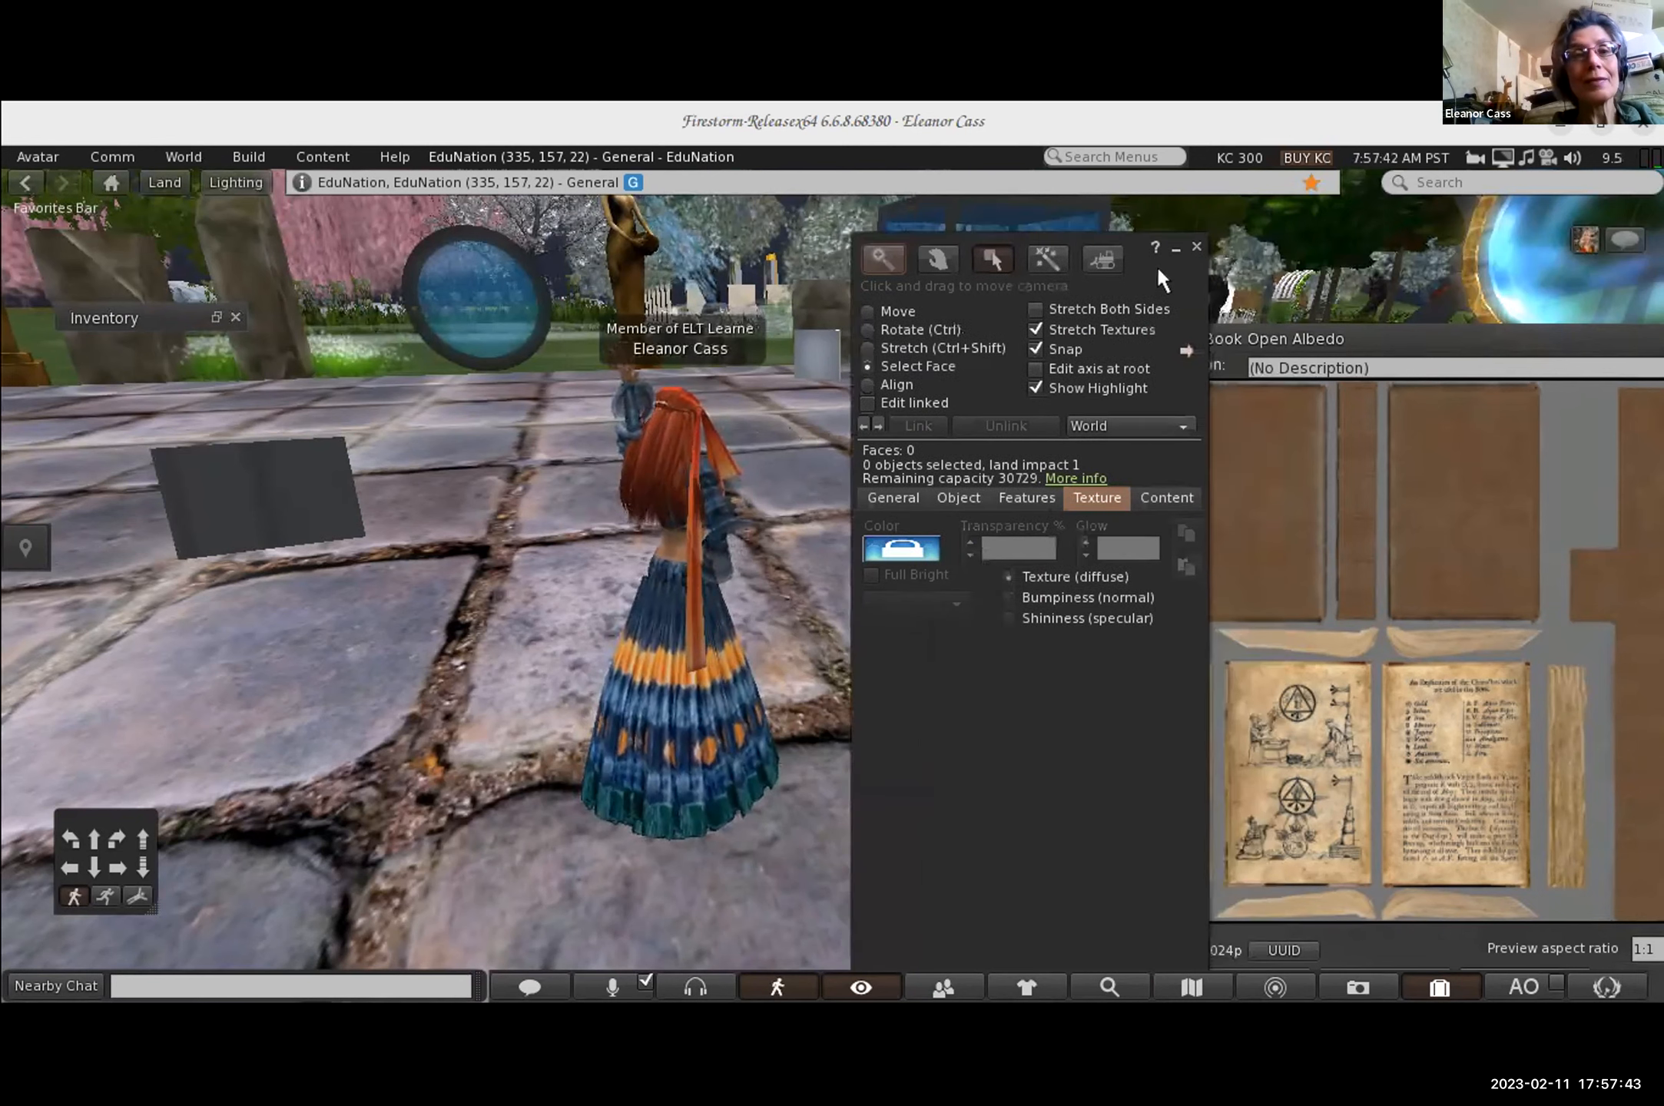
# Step: Close the Build floater and the Texture: Book Open Albedo preview, leaving the grey book in-world
pyautogui.click(246, 498)
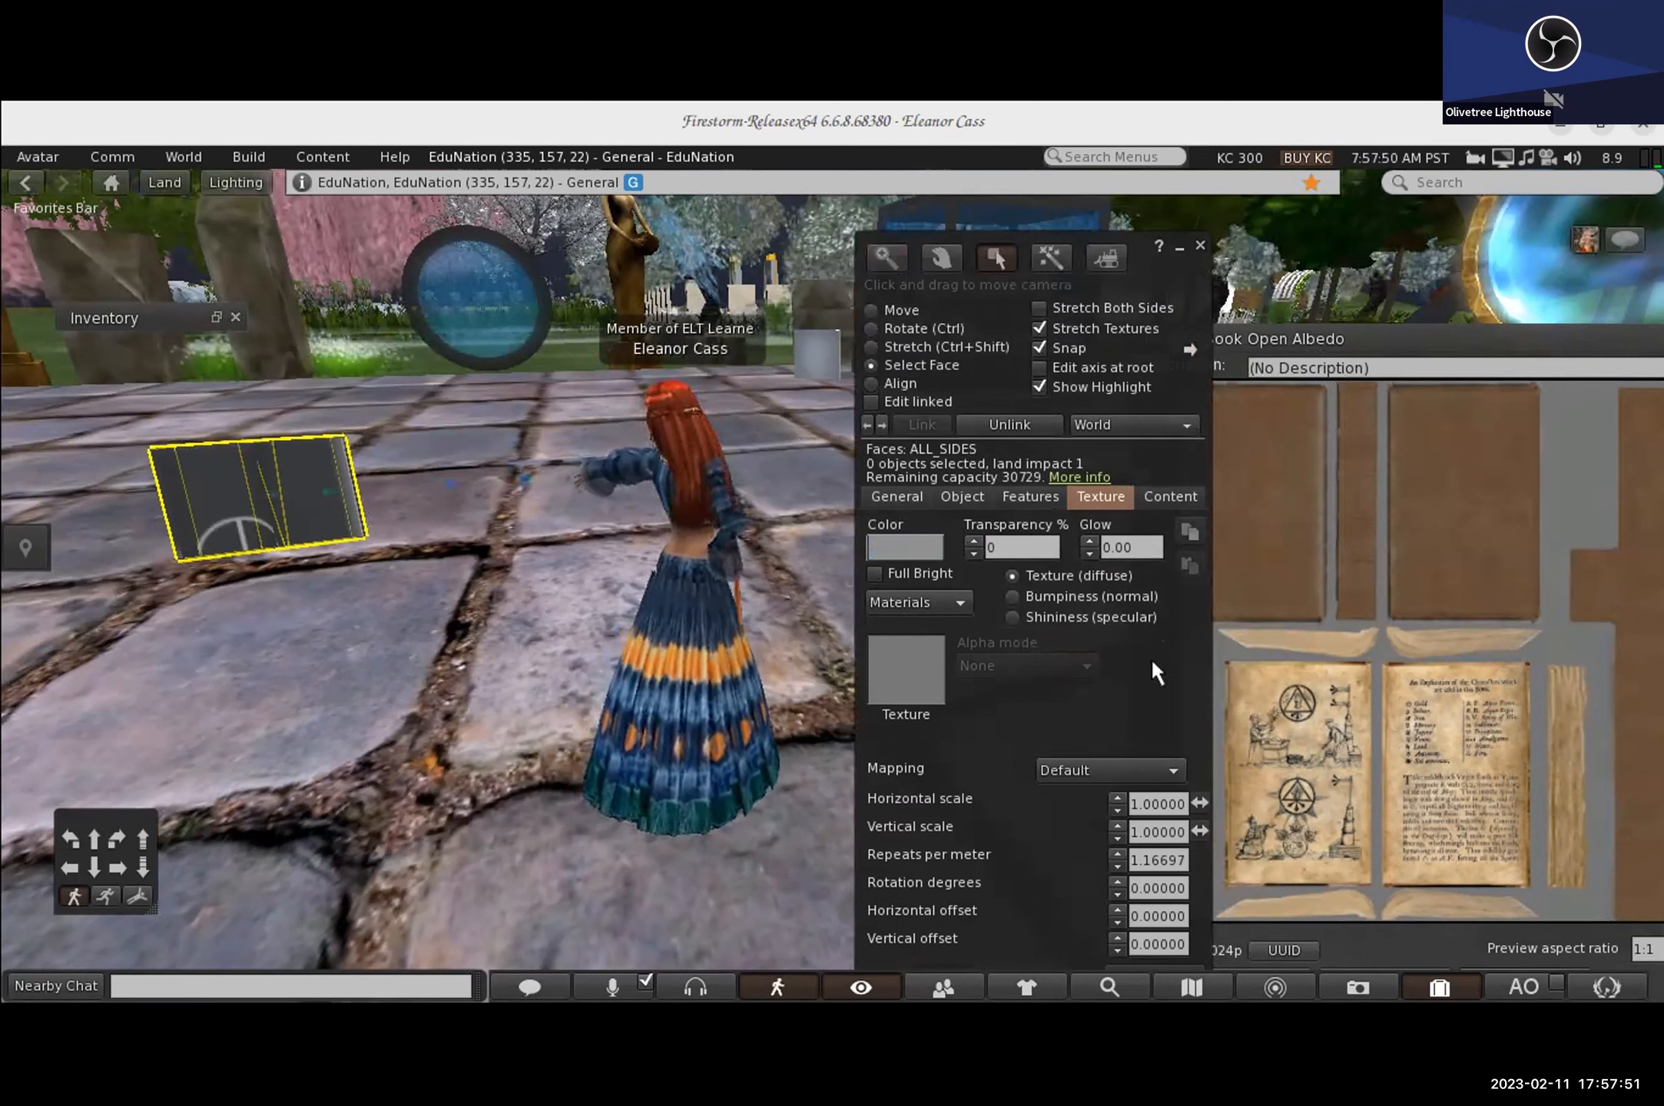
pyautogui.click(1200, 245)
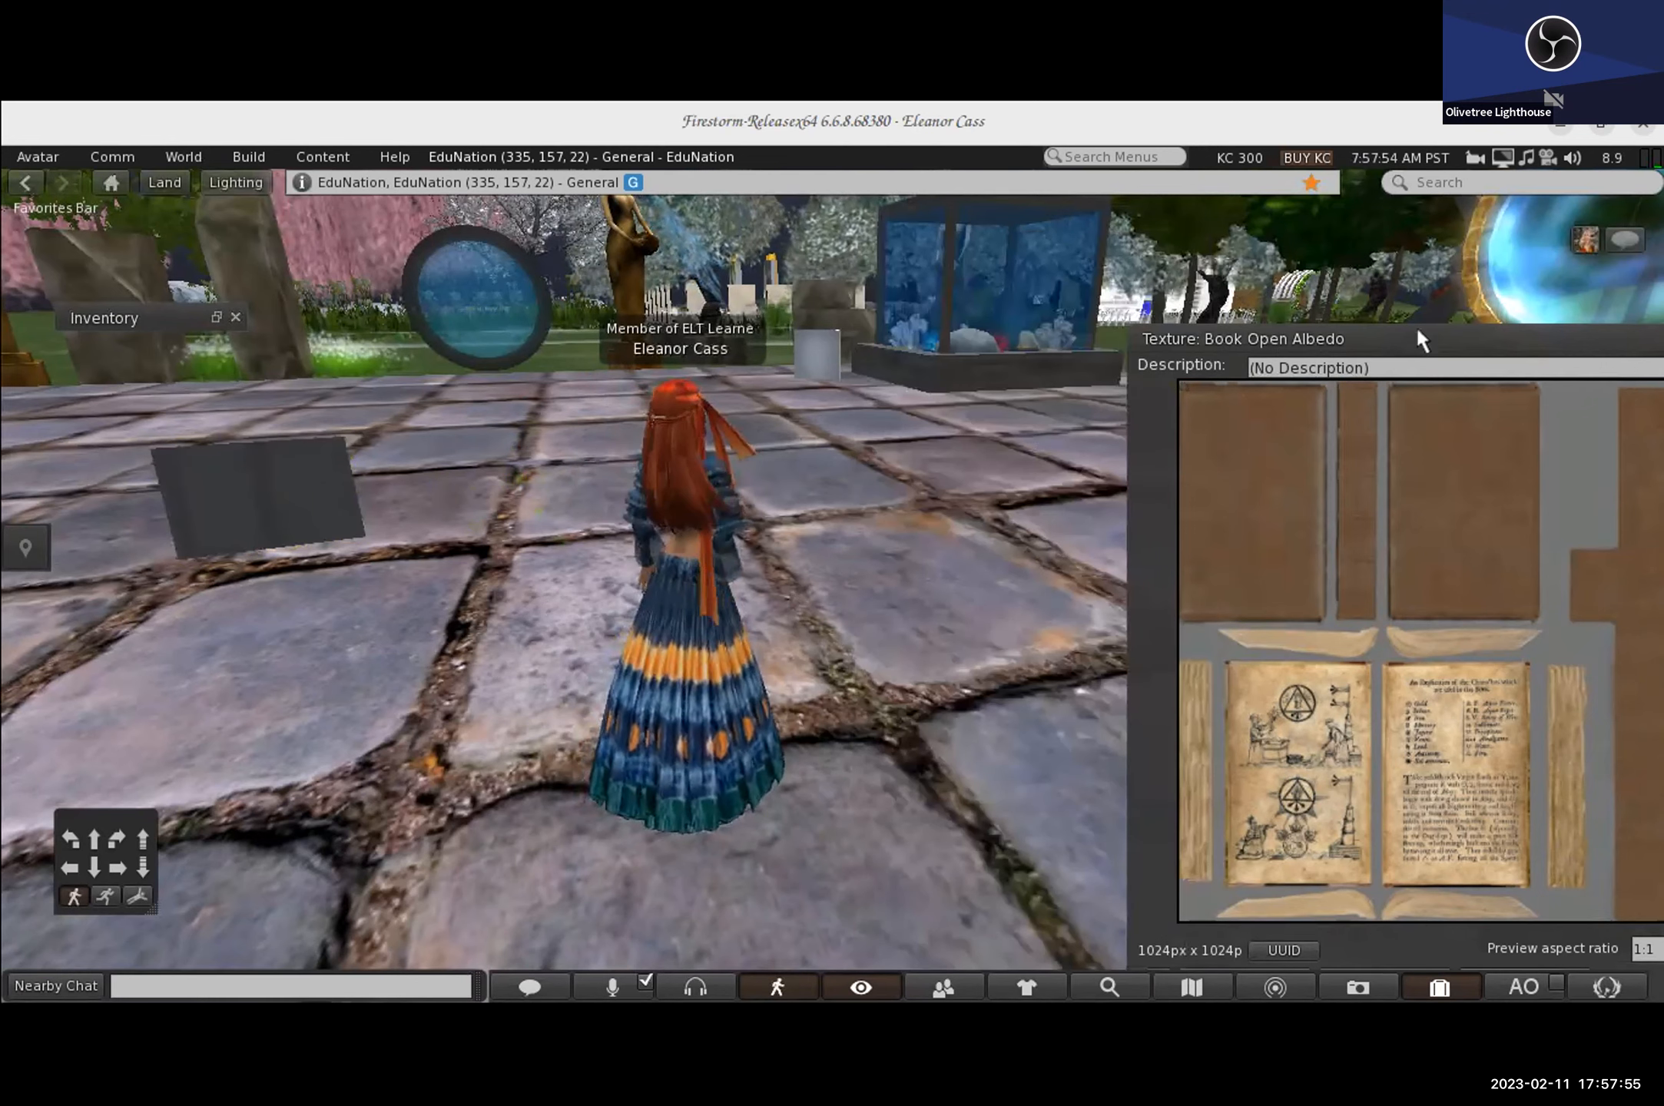
pyautogui.moveTo(1419, 333); pyautogui.dragTo(1216, 272)
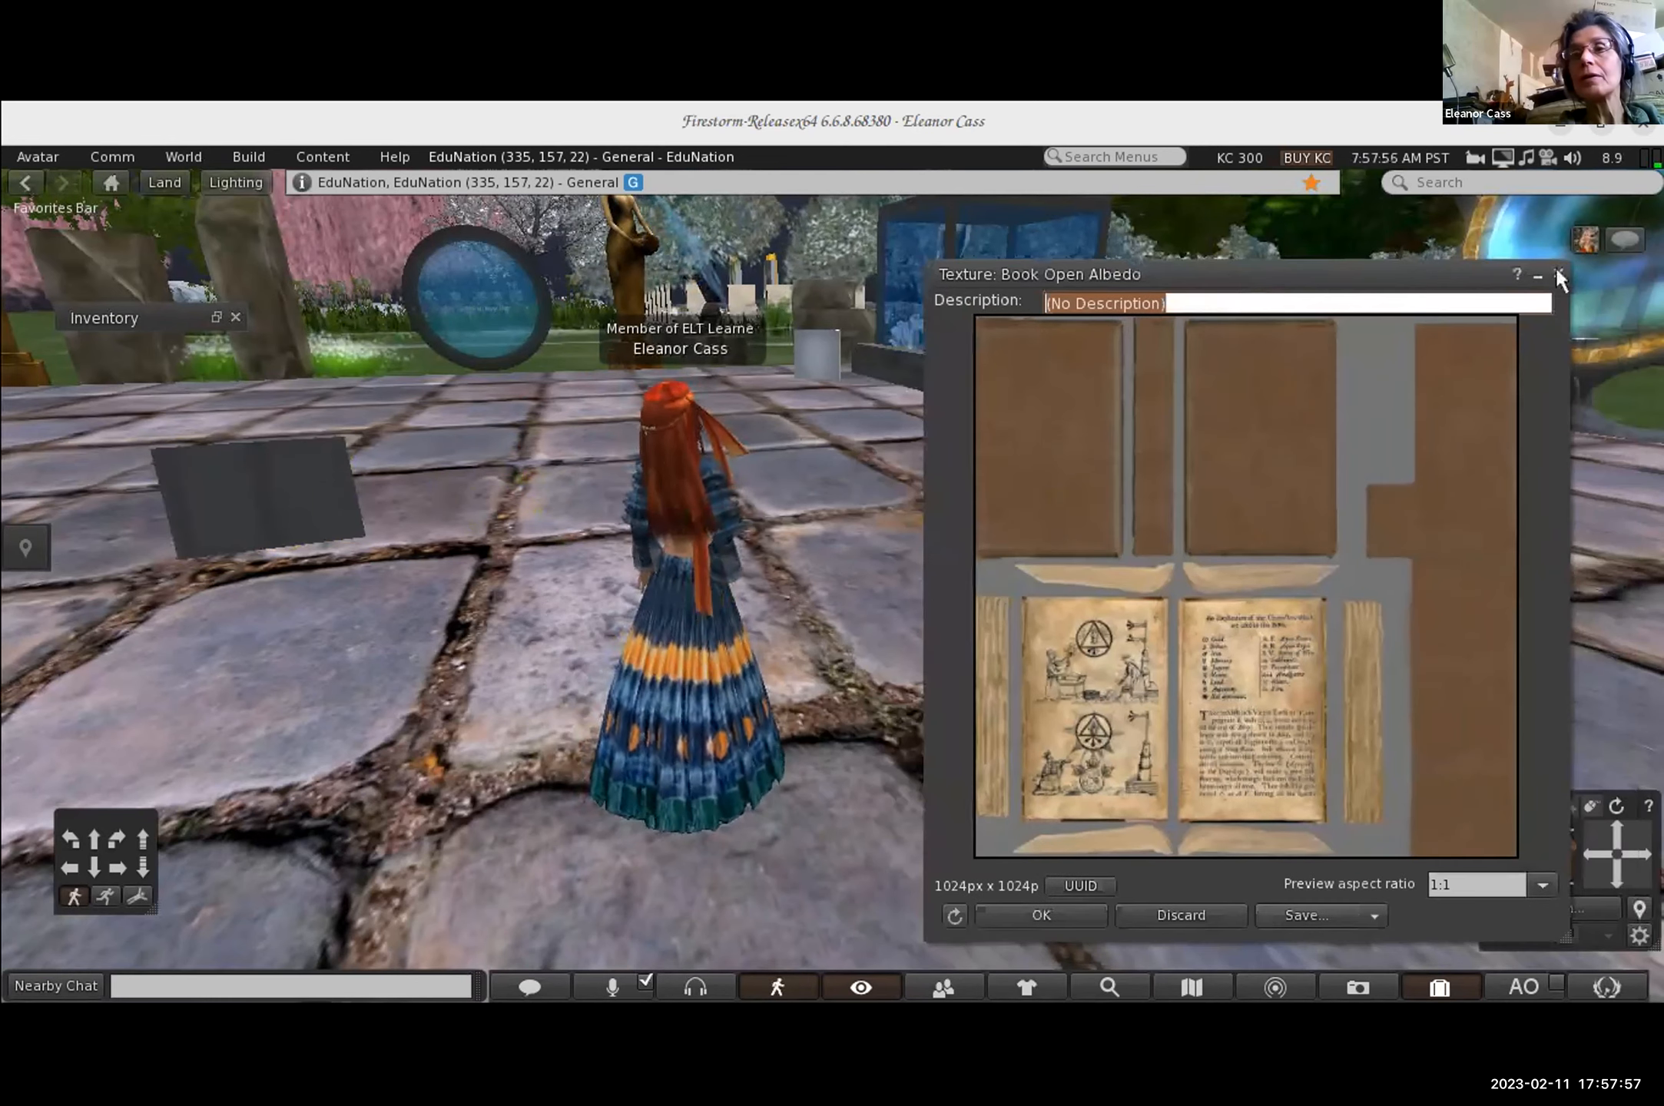
pyautogui.click(1567, 279)
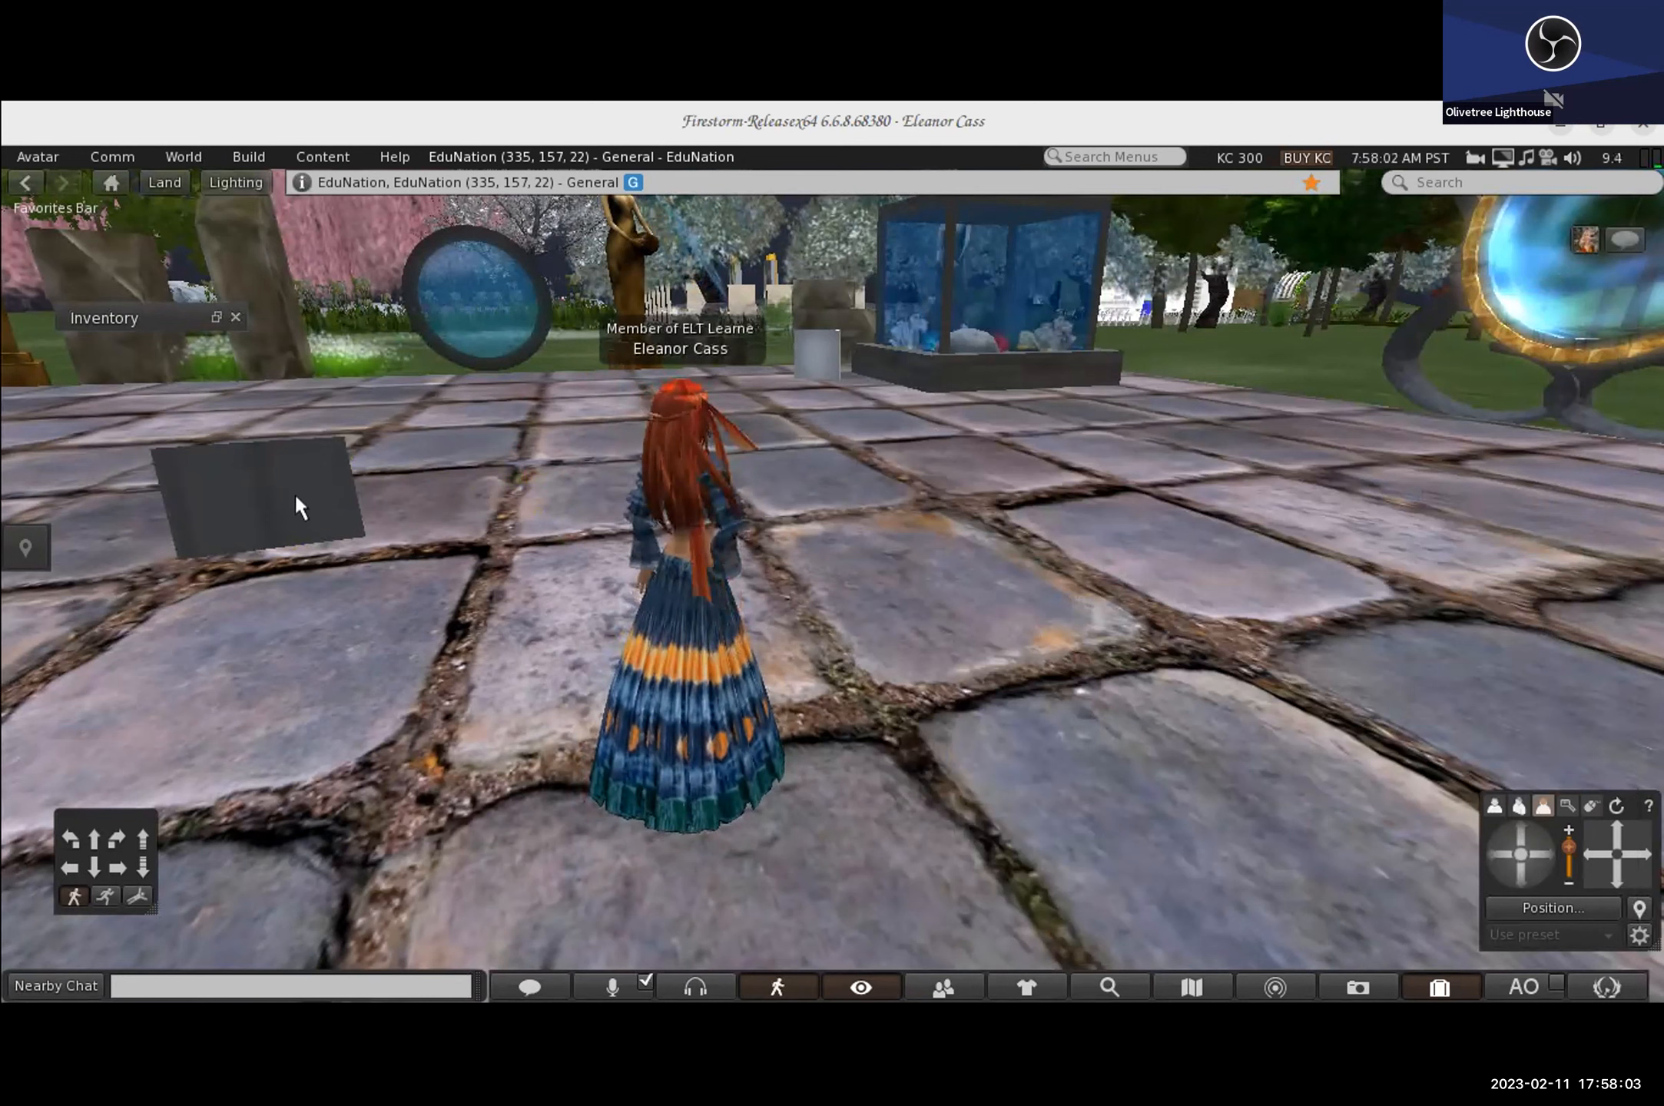
# Step: Restore the Inventory and open the book in the Edit floater beside it
pyautogui.click(216, 318)
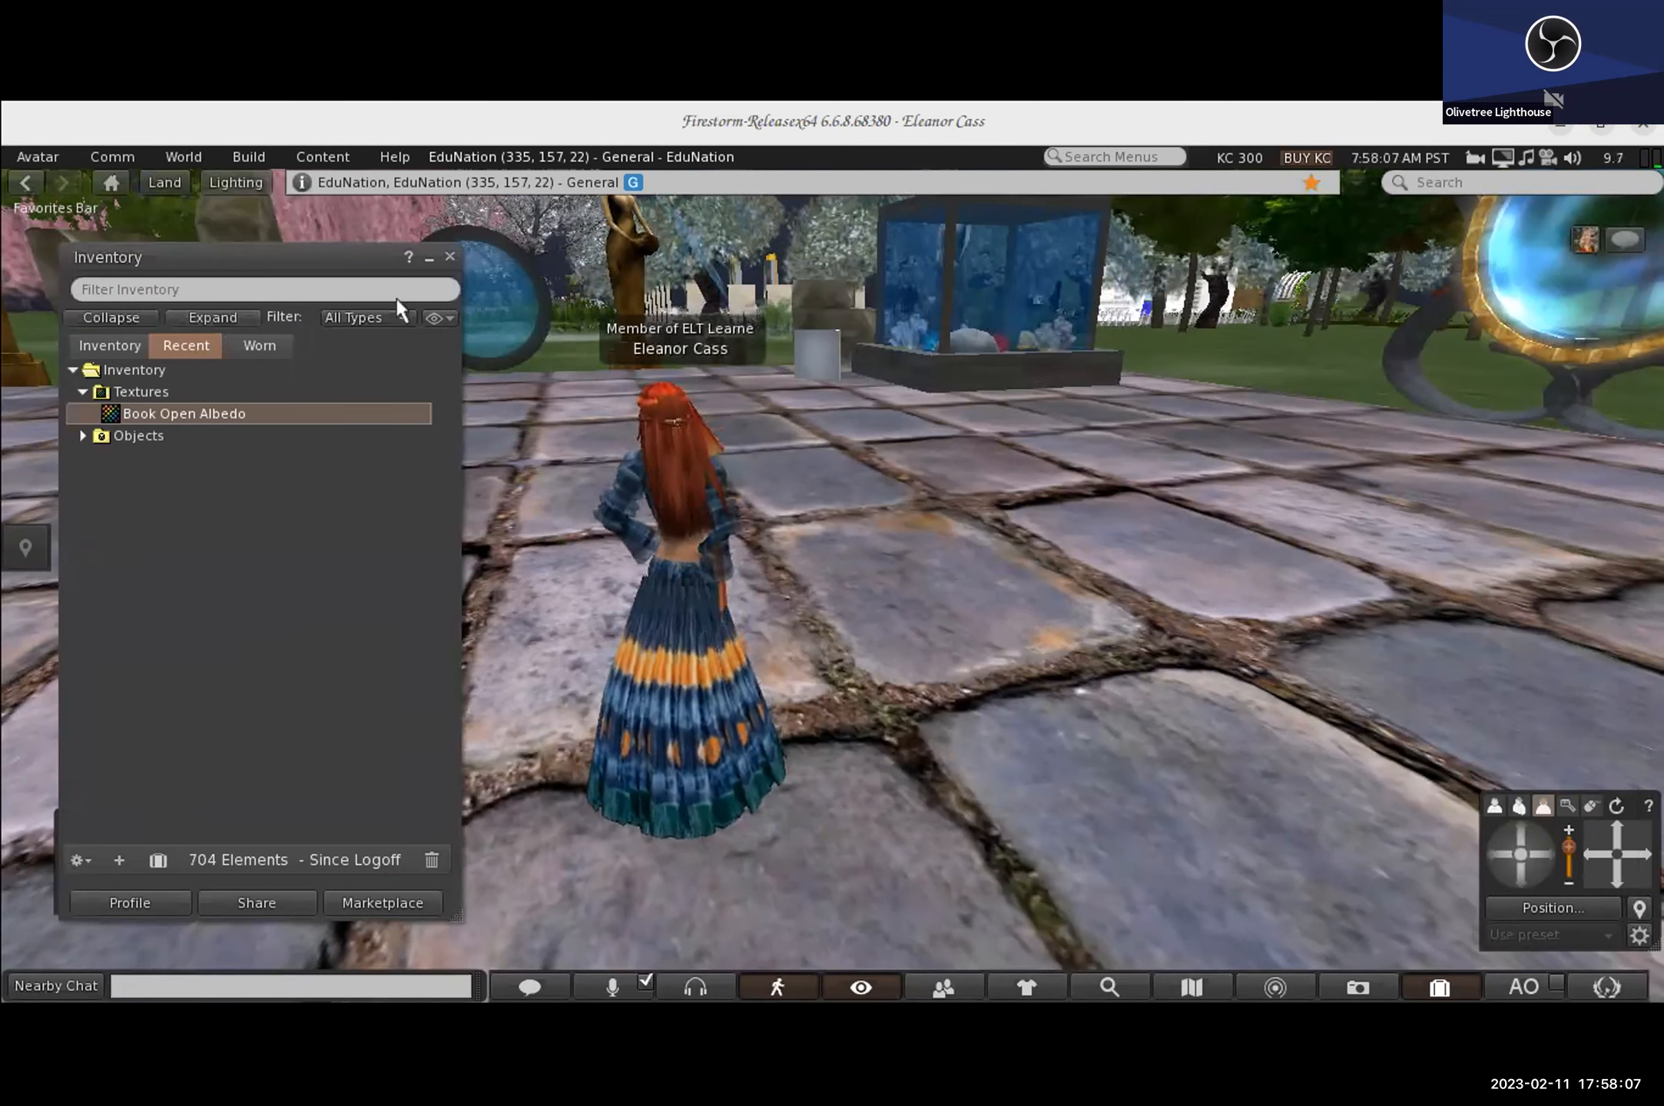
pyautogui.moveTo(338, 254); pyautogui.dragTo(1190, 252)
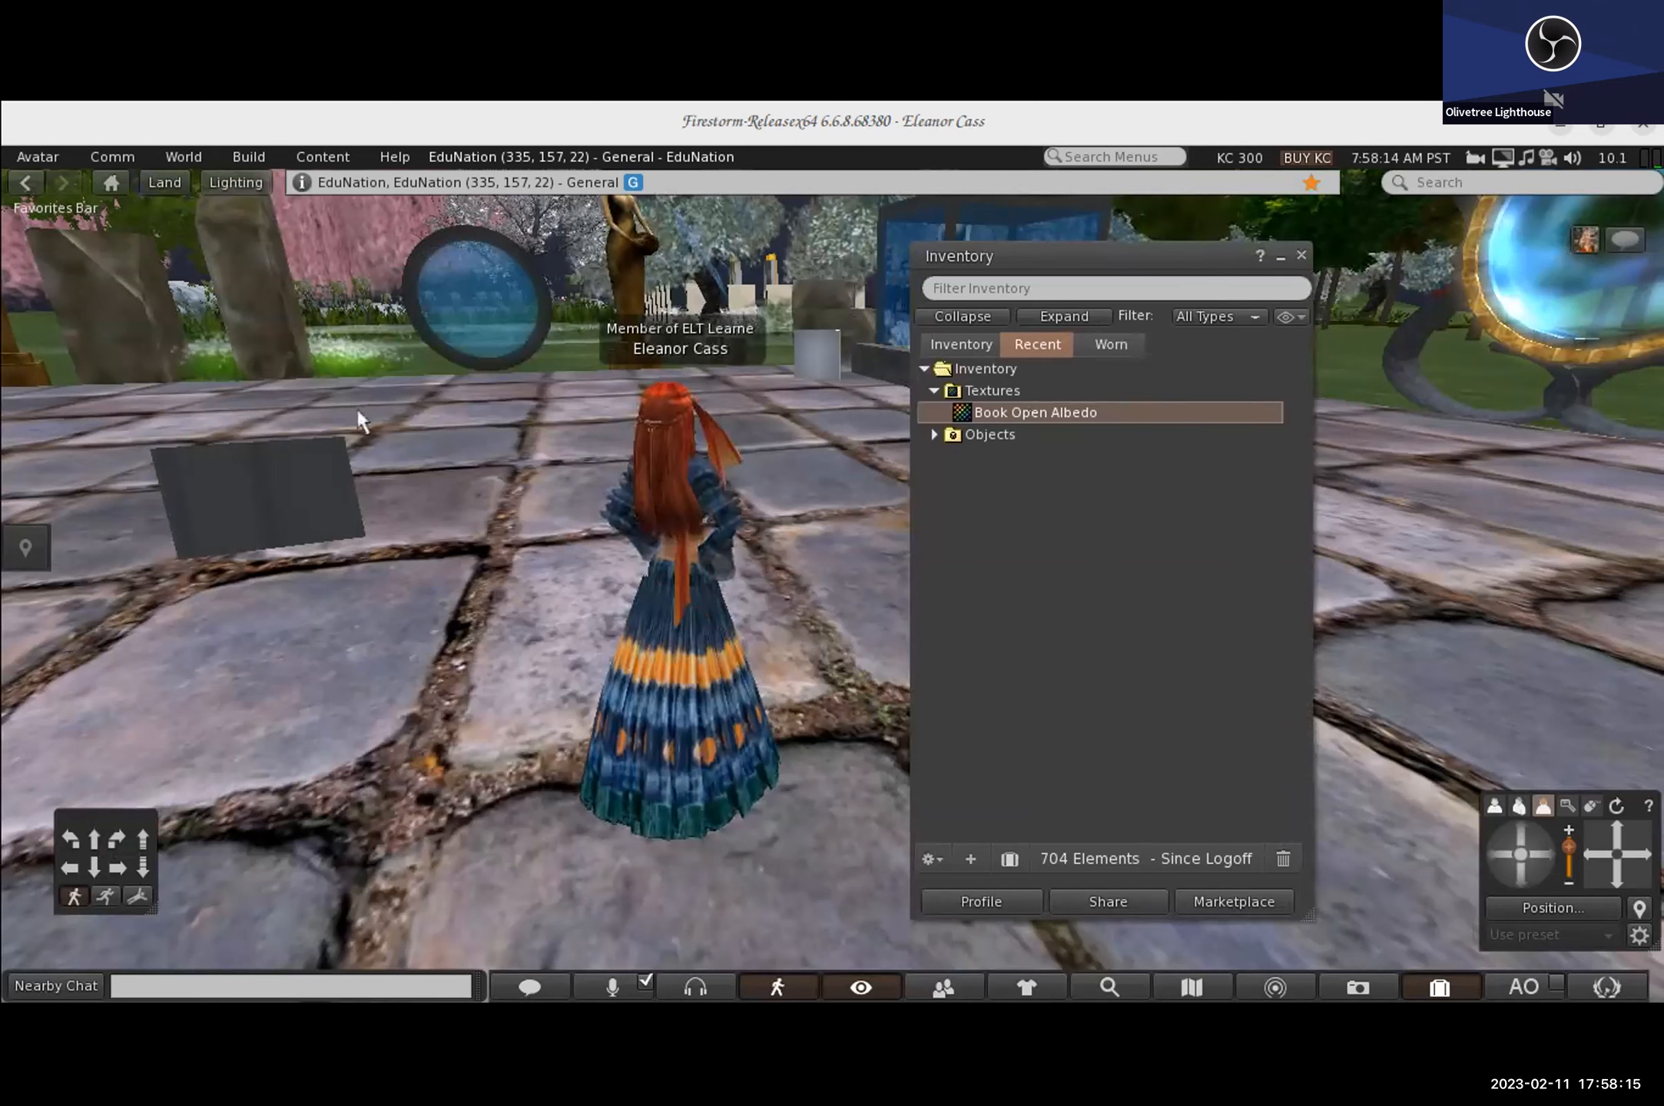
pyautogui.rightClick(297, 477)
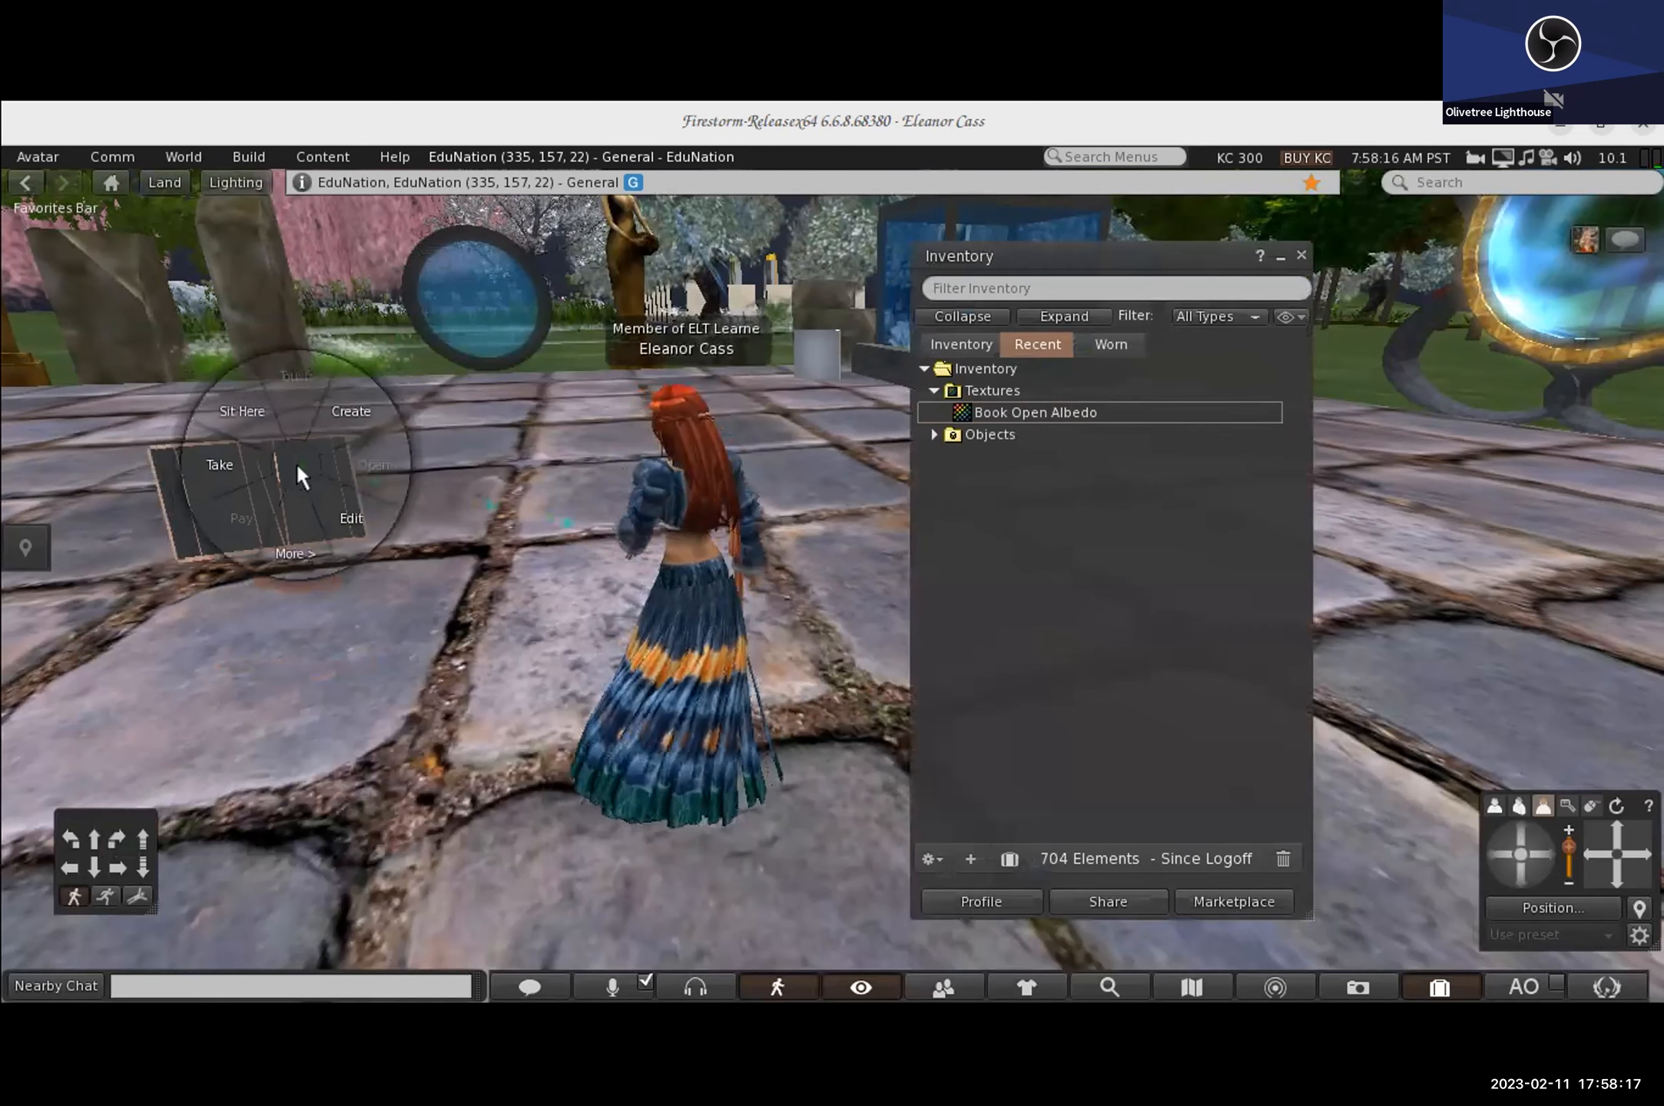
pyautogui.click(343, 516)
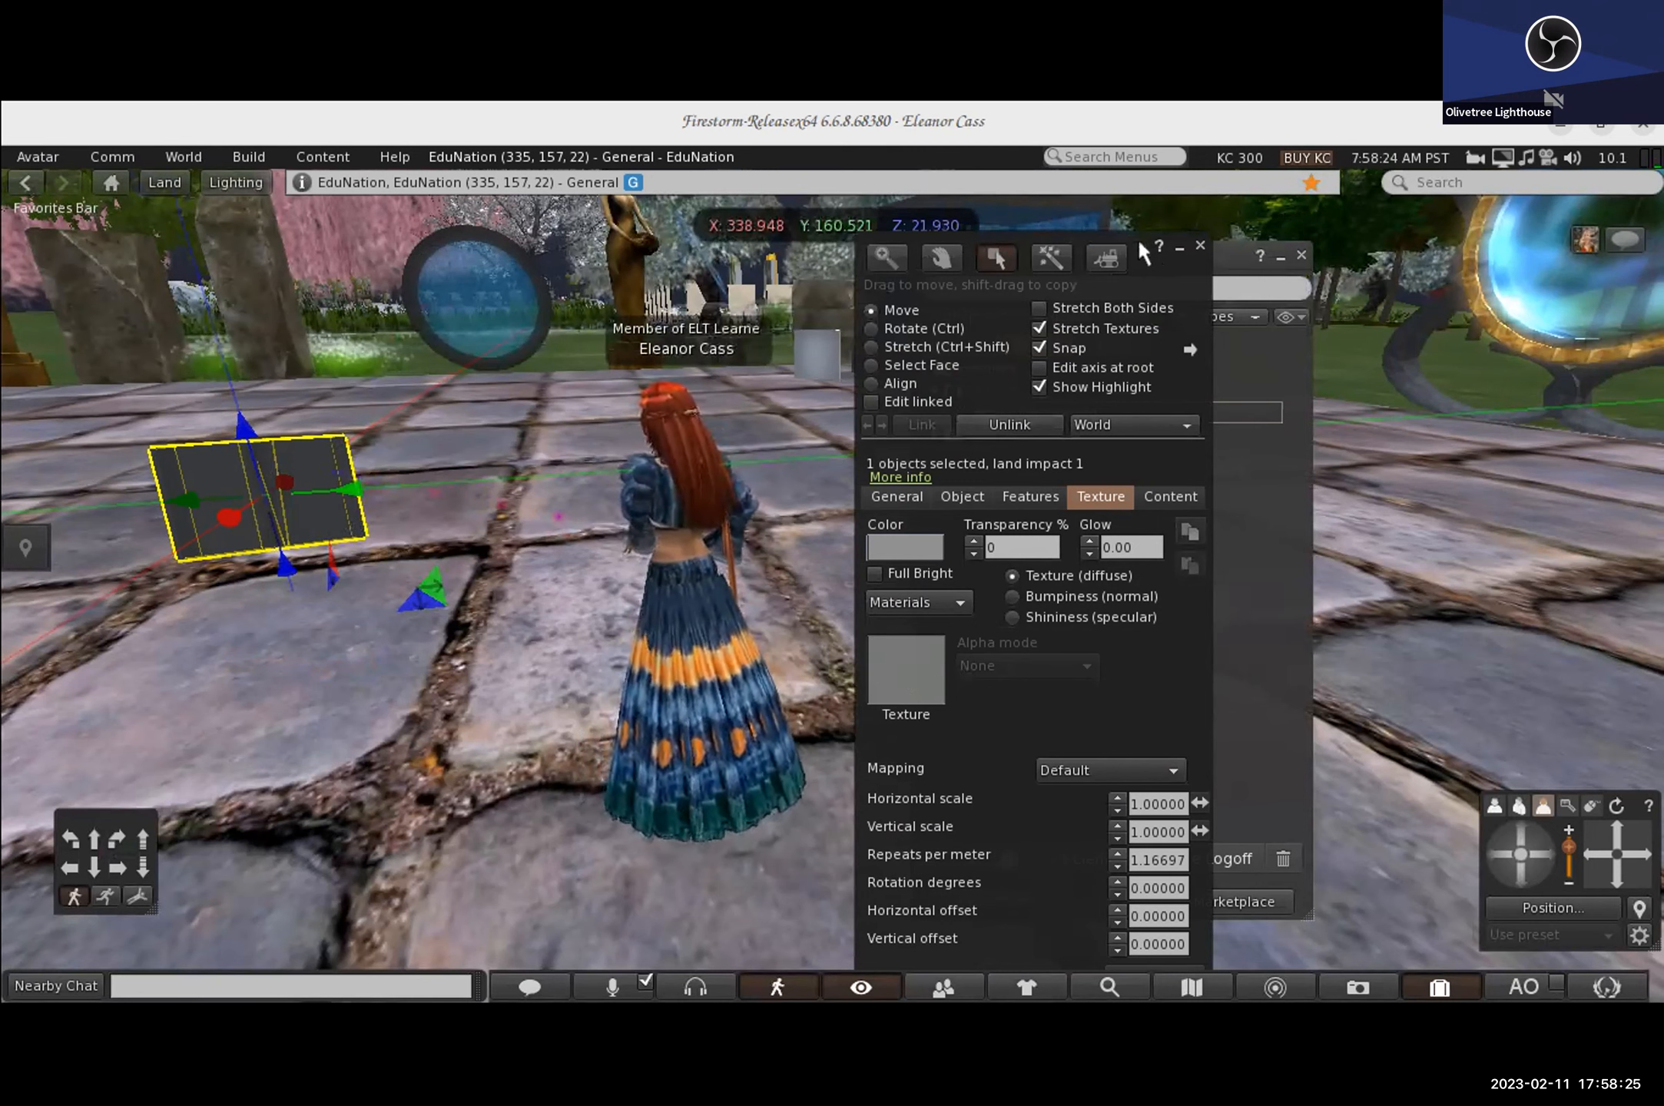
pyautogui.moveTo(1139, 235); pyautogui.dragTo(1335, 213)
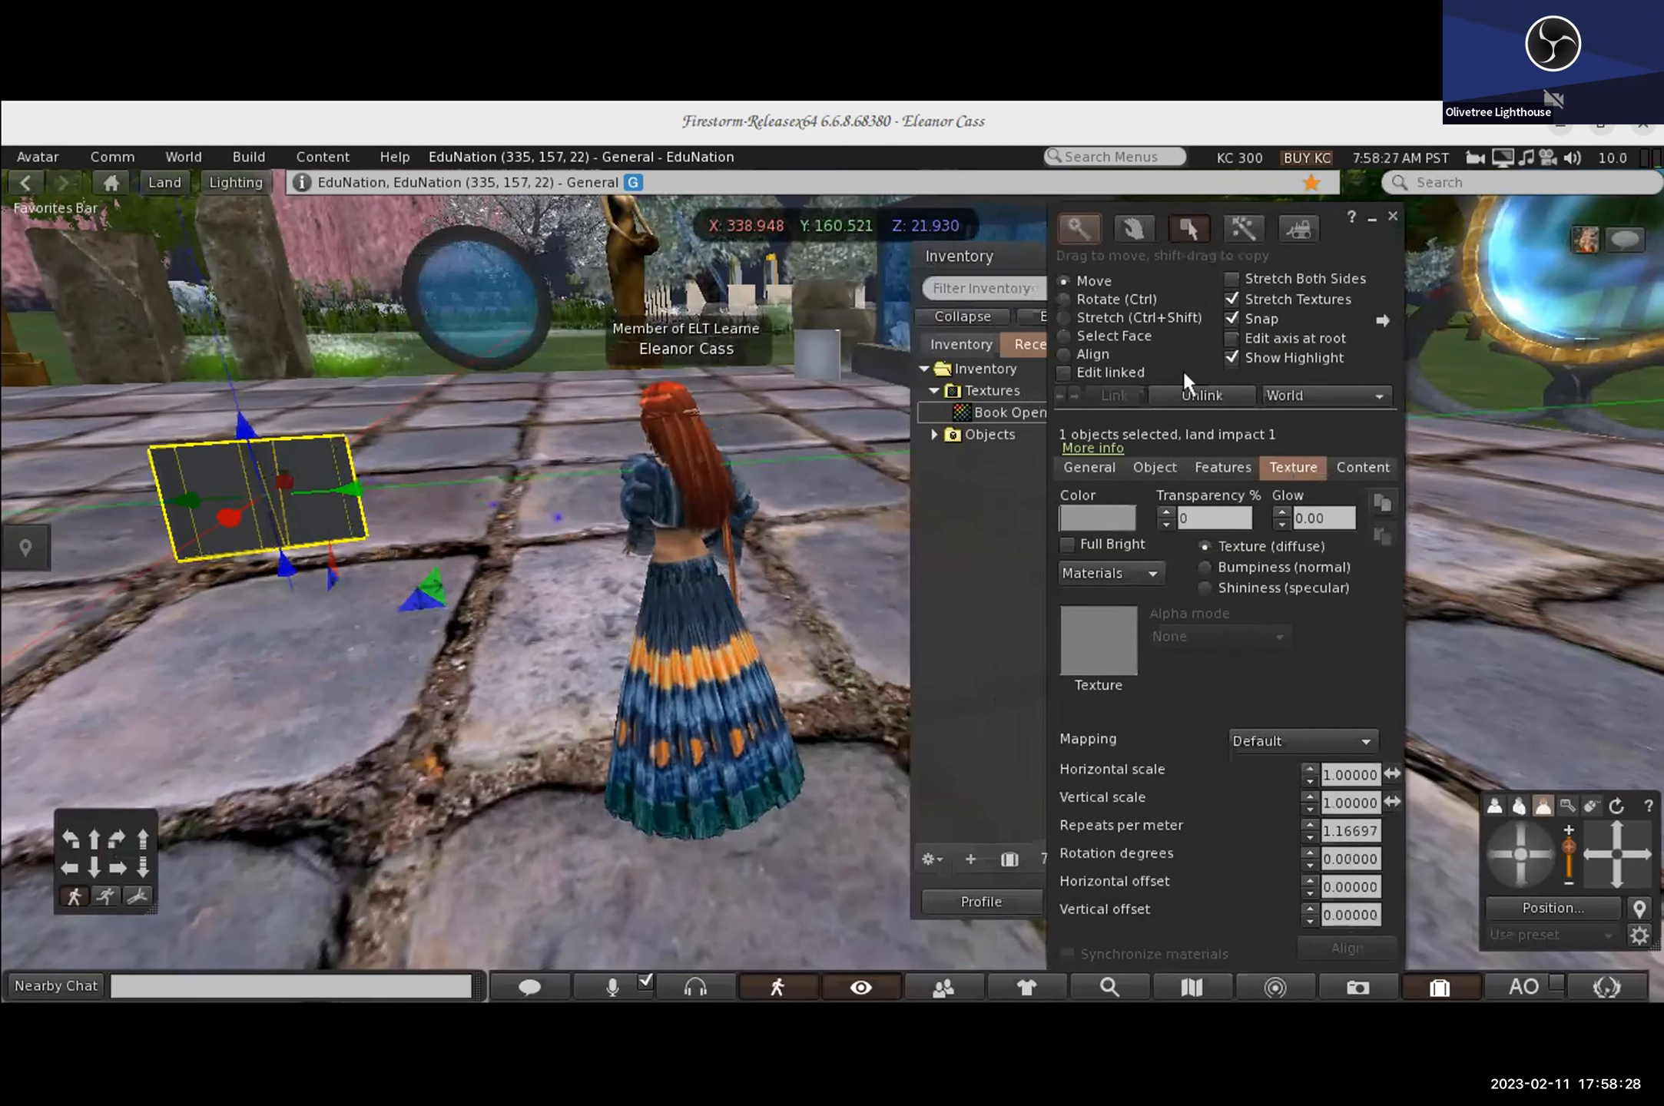
# Step: Drag Book Open Albedo onto the book's Texture swatch, then close the editor and Inventory
pyautogui.click(1105, 648)
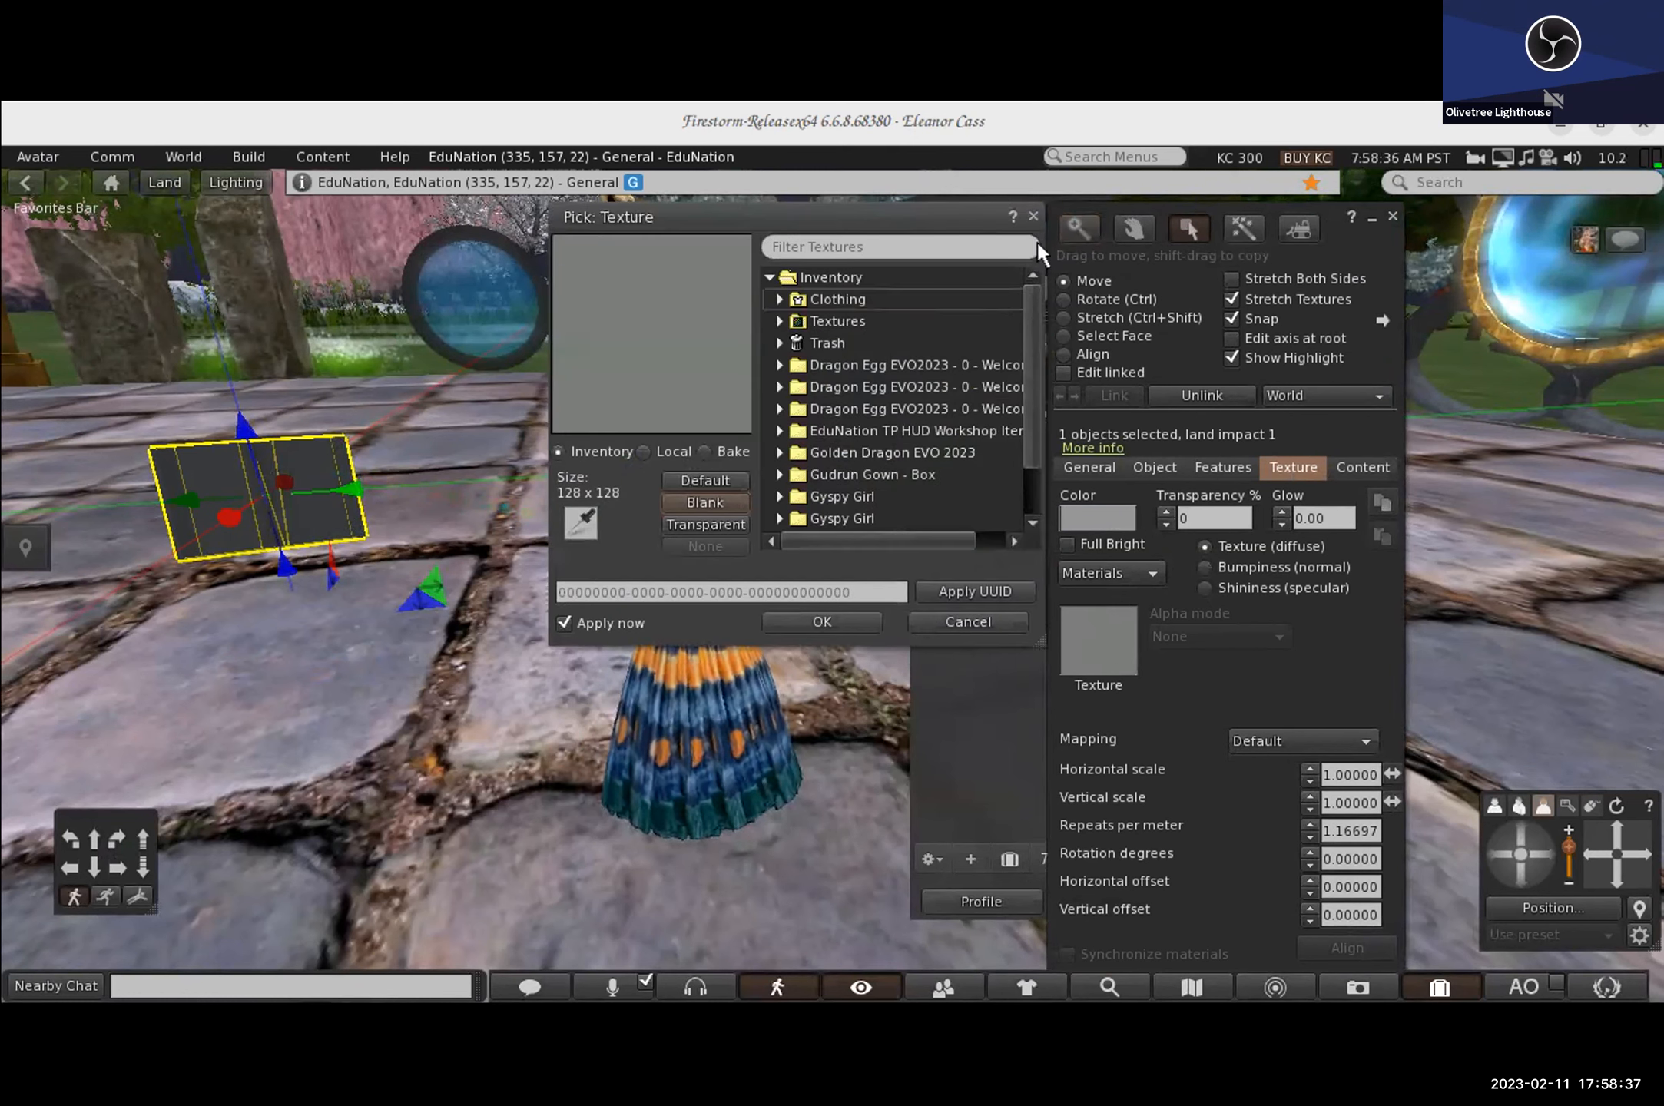
pyautogui.click(1034, 217)
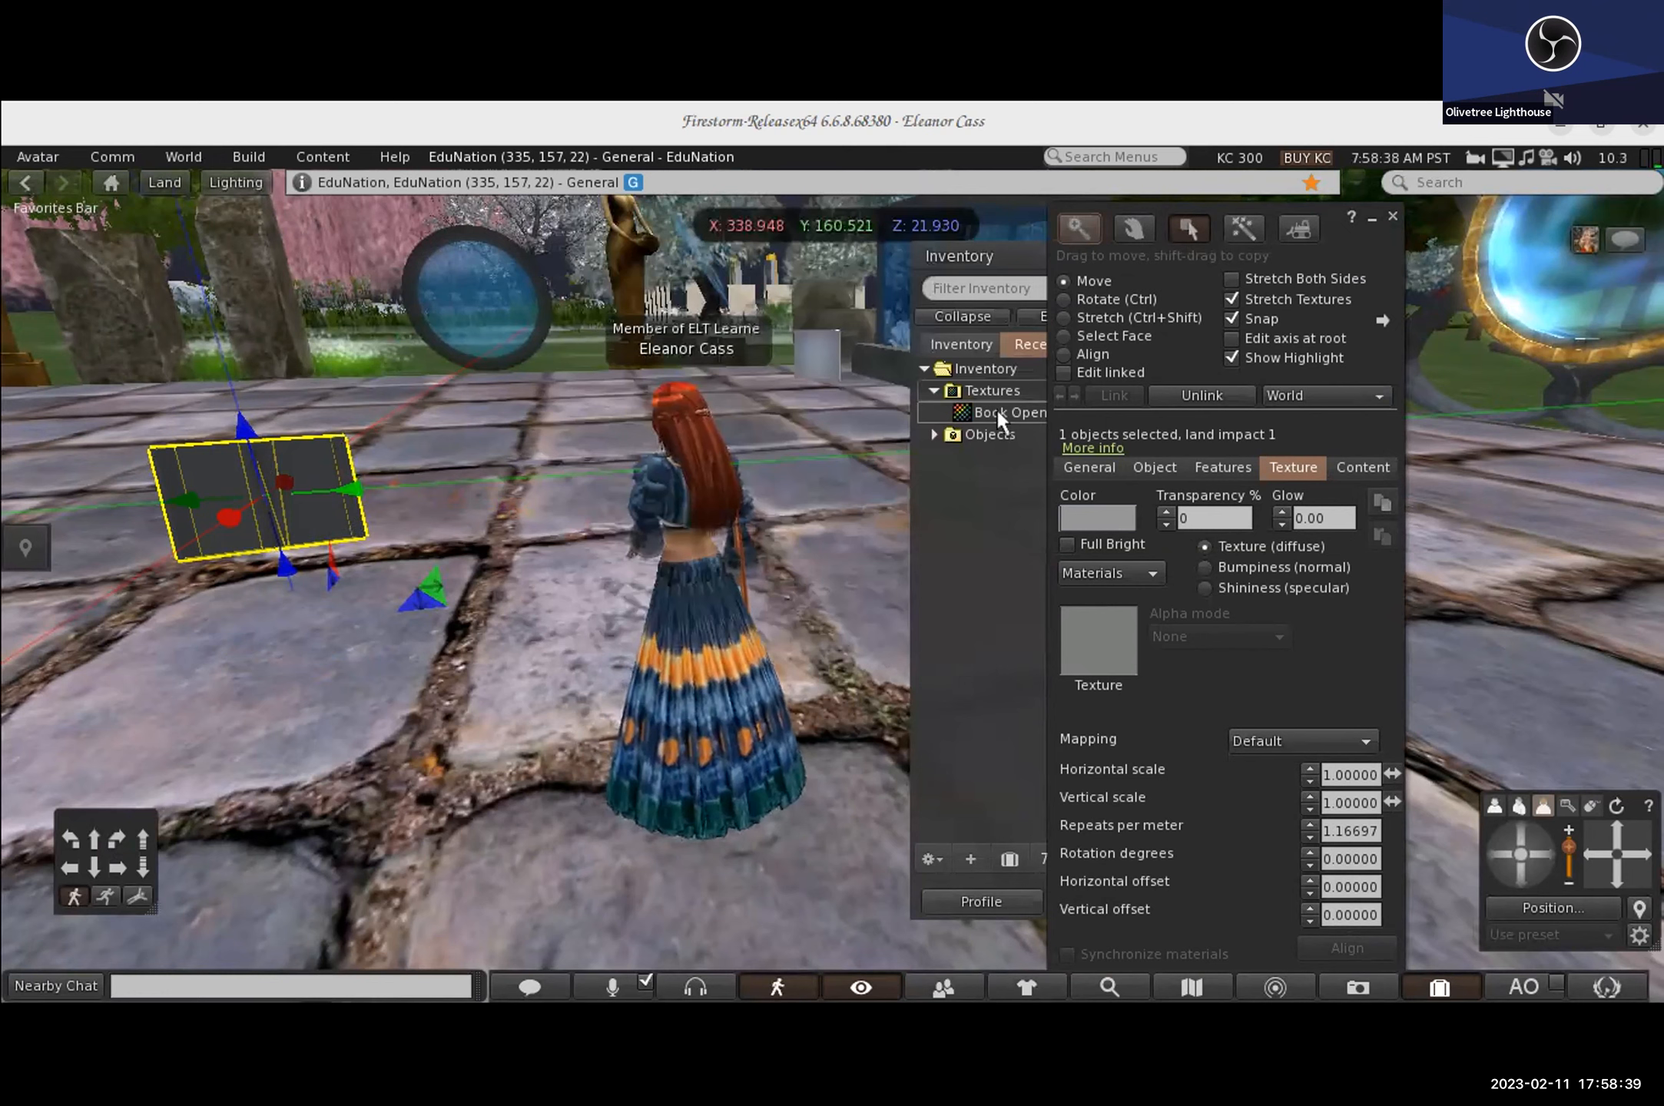
pyautogui.moveTo(999, 408); pyautogui.dragTo(558, 279)
pyautogui.moveTo(901, 480); pyautogui.dragTo(1104, 634)
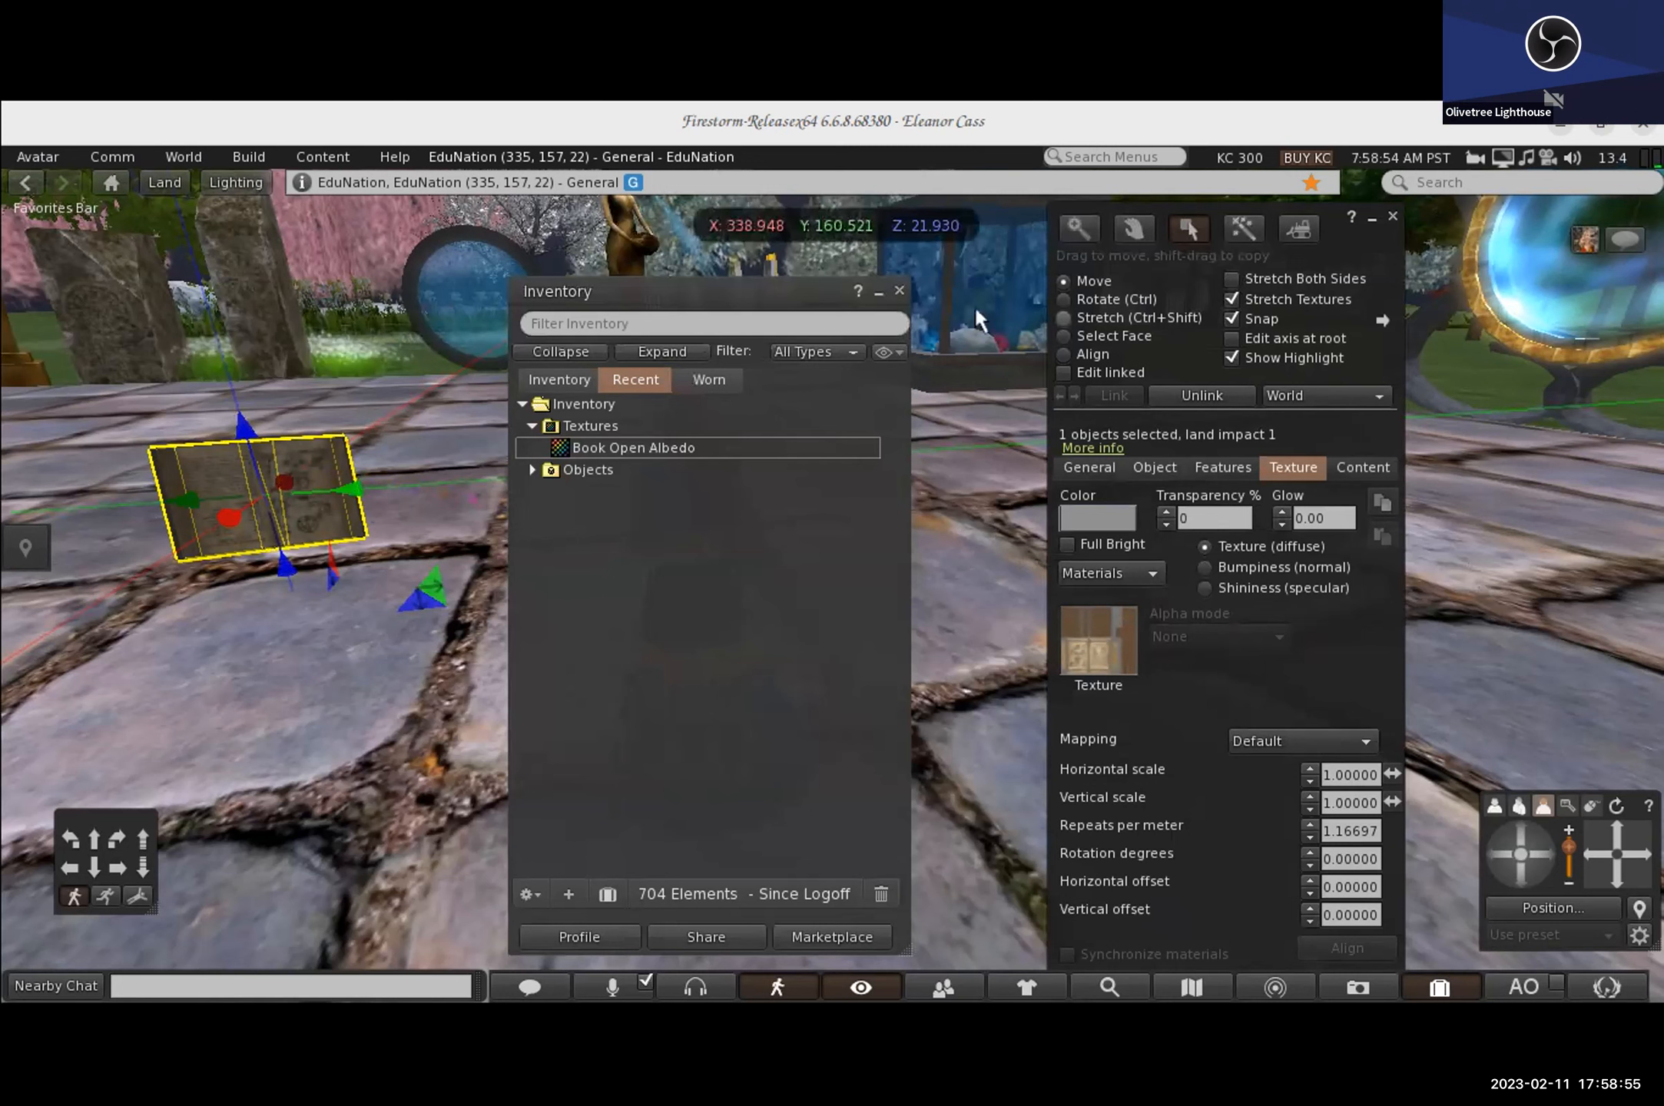
pyautogui.click(1392, 215)
pyautogui.click(900, 290)
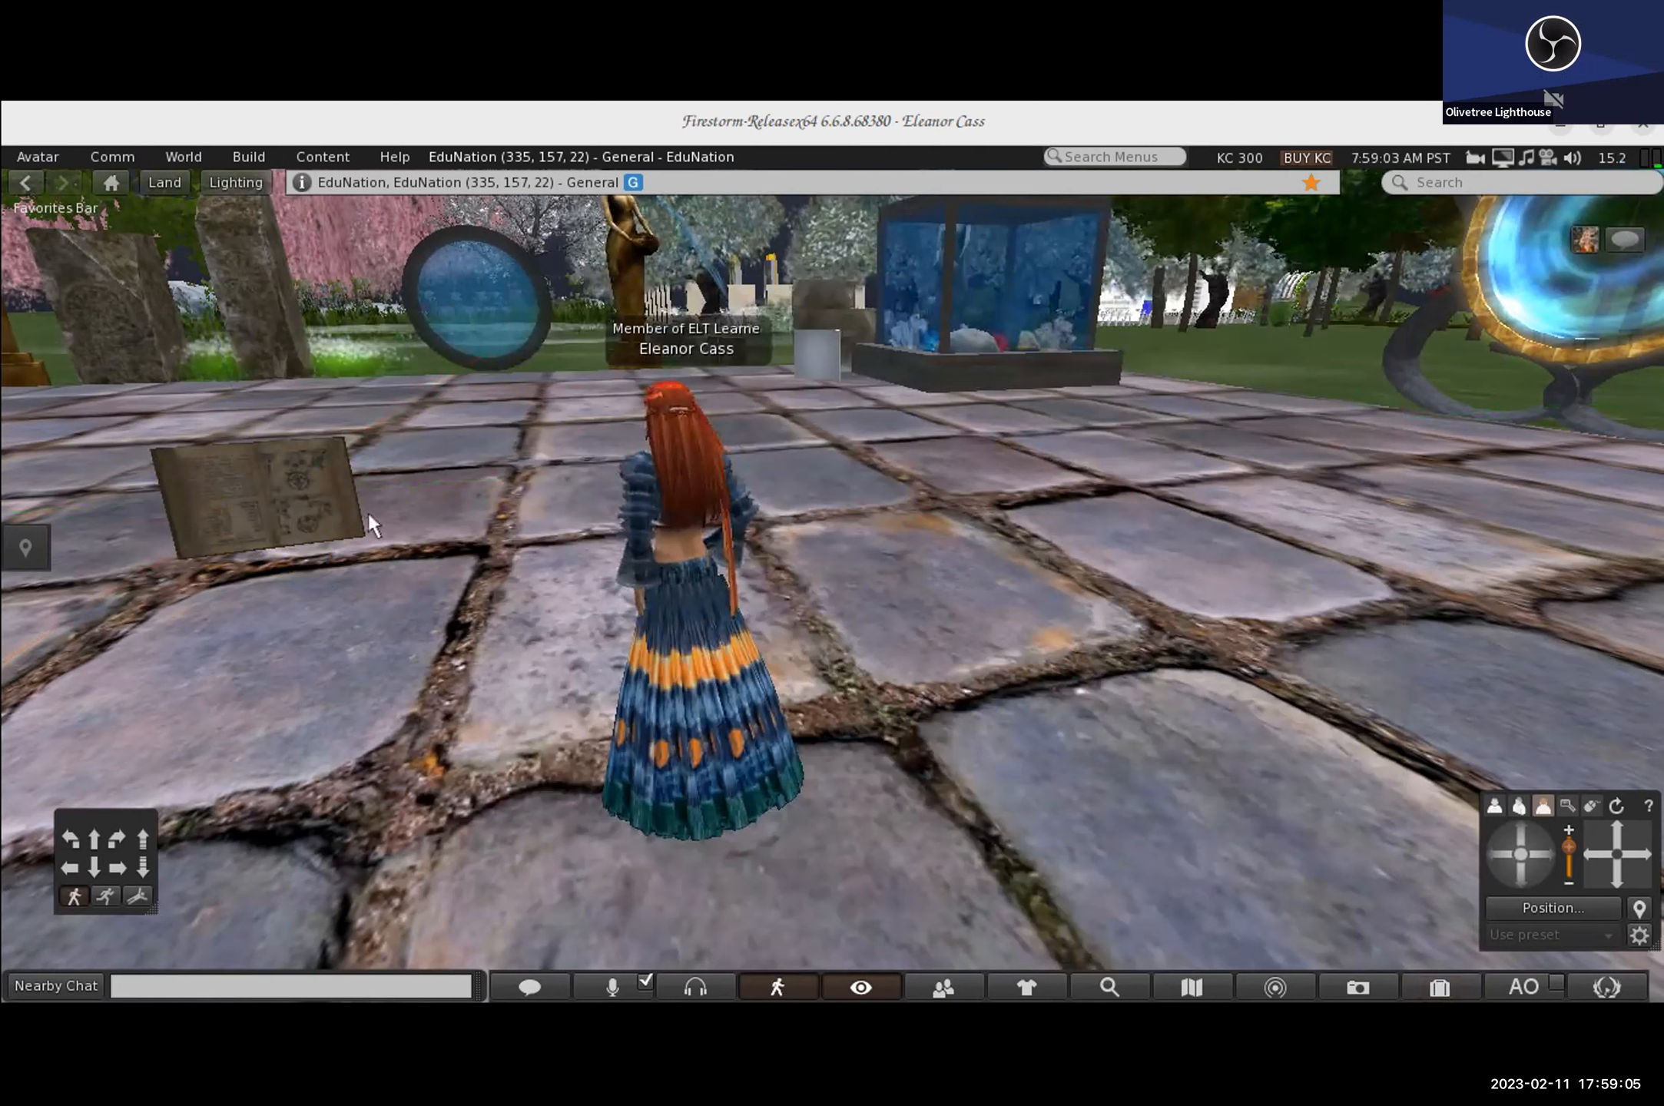
# Step: Take a copy of the textured book into inventory via More > Take Copy, then edit it
pyautogui.rightClick(290, 475)
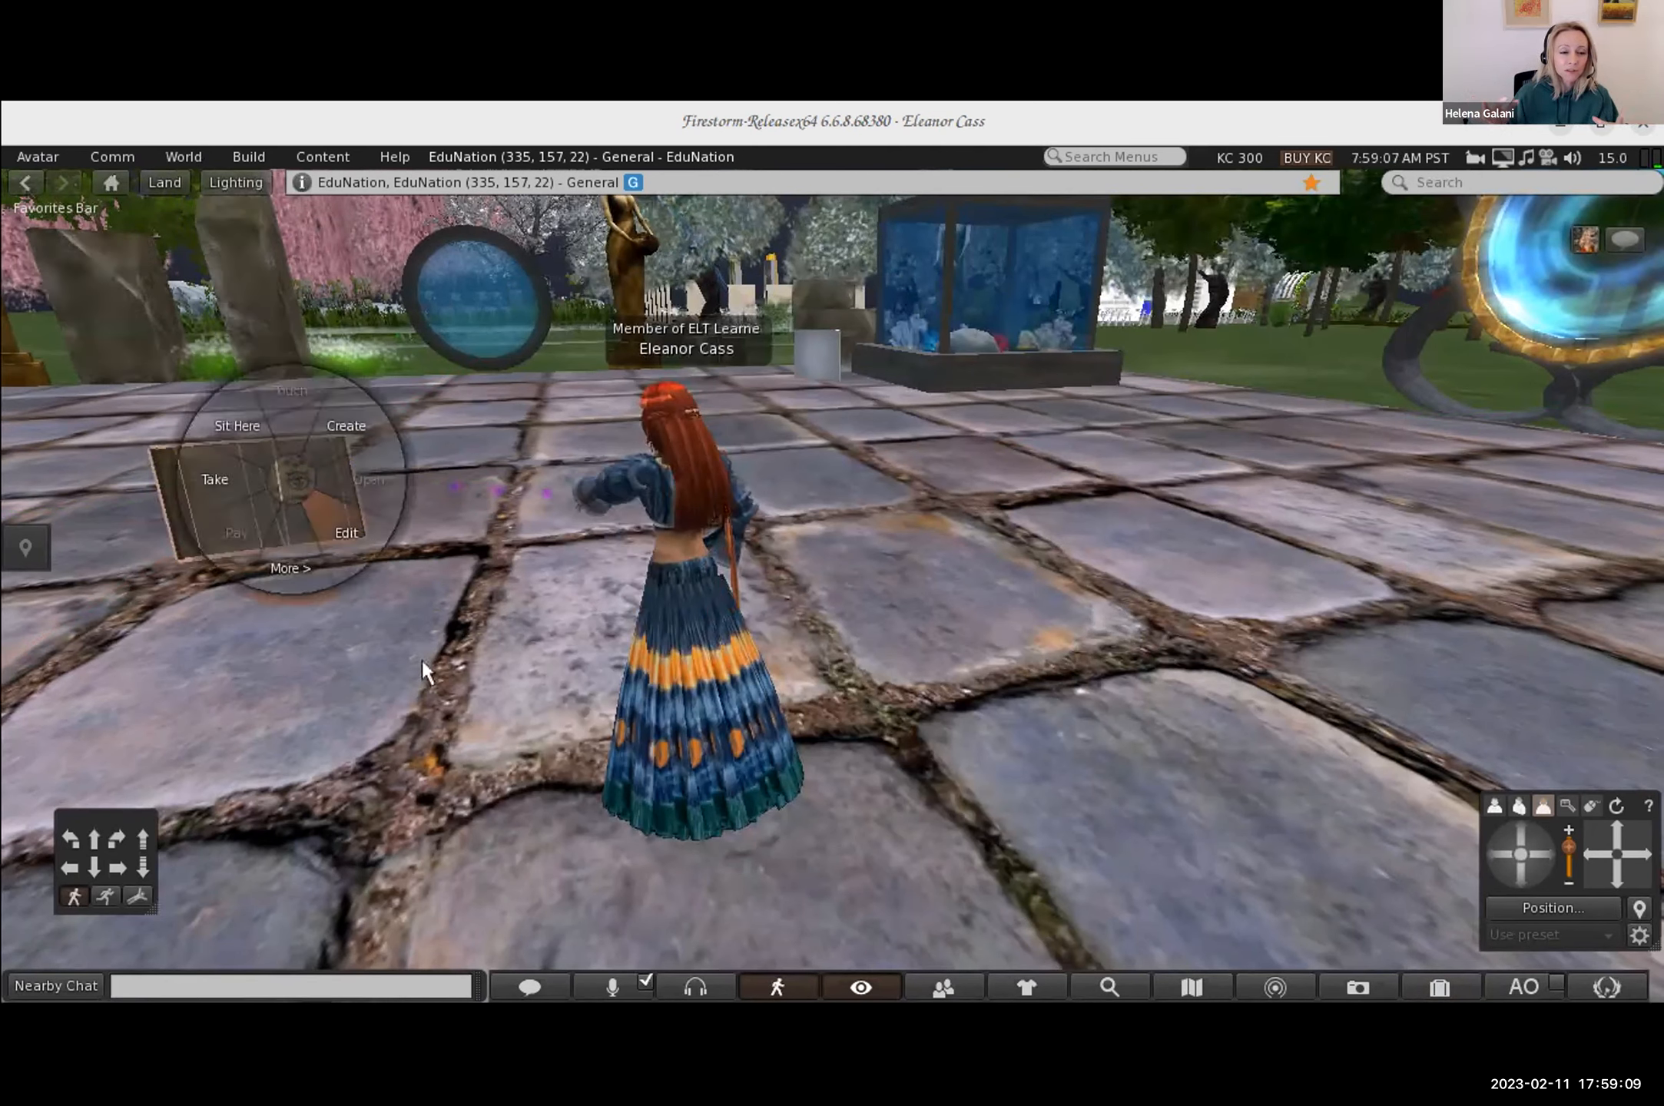
pyautogui.click(293, 484)
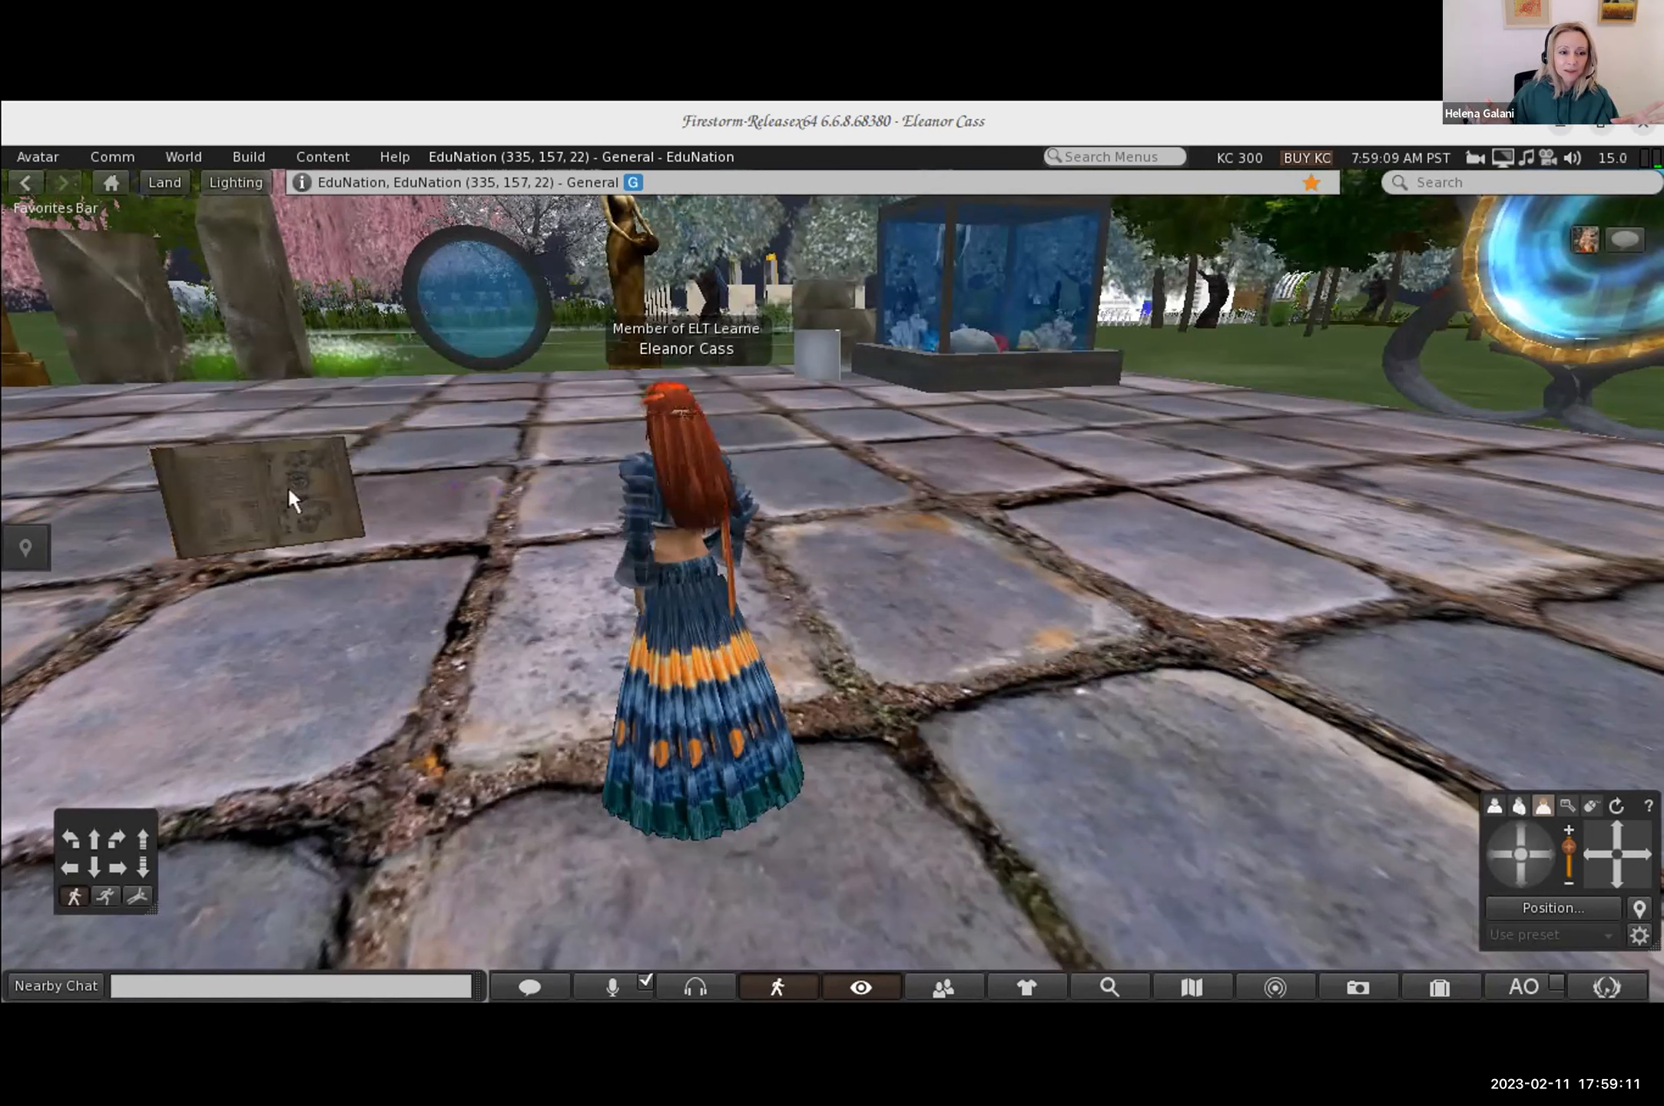
pyautogui.rightClick(288, 485)
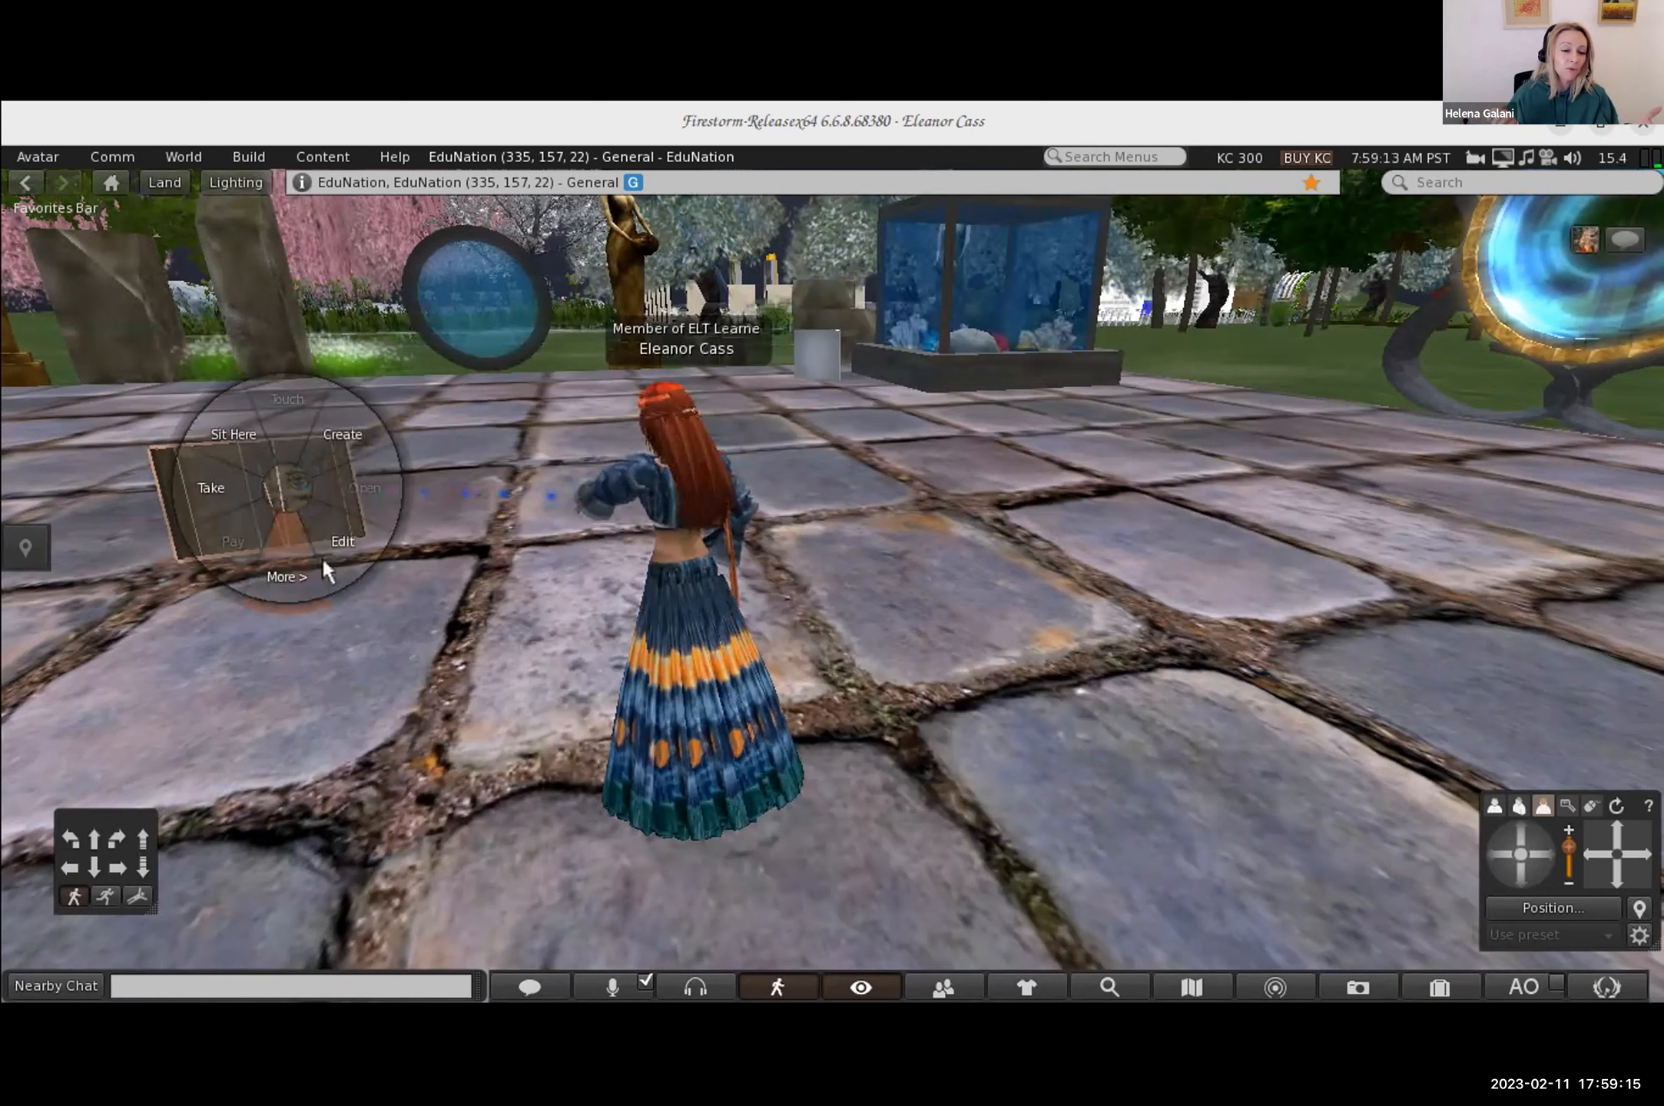
pyautogui.click(378, 654)
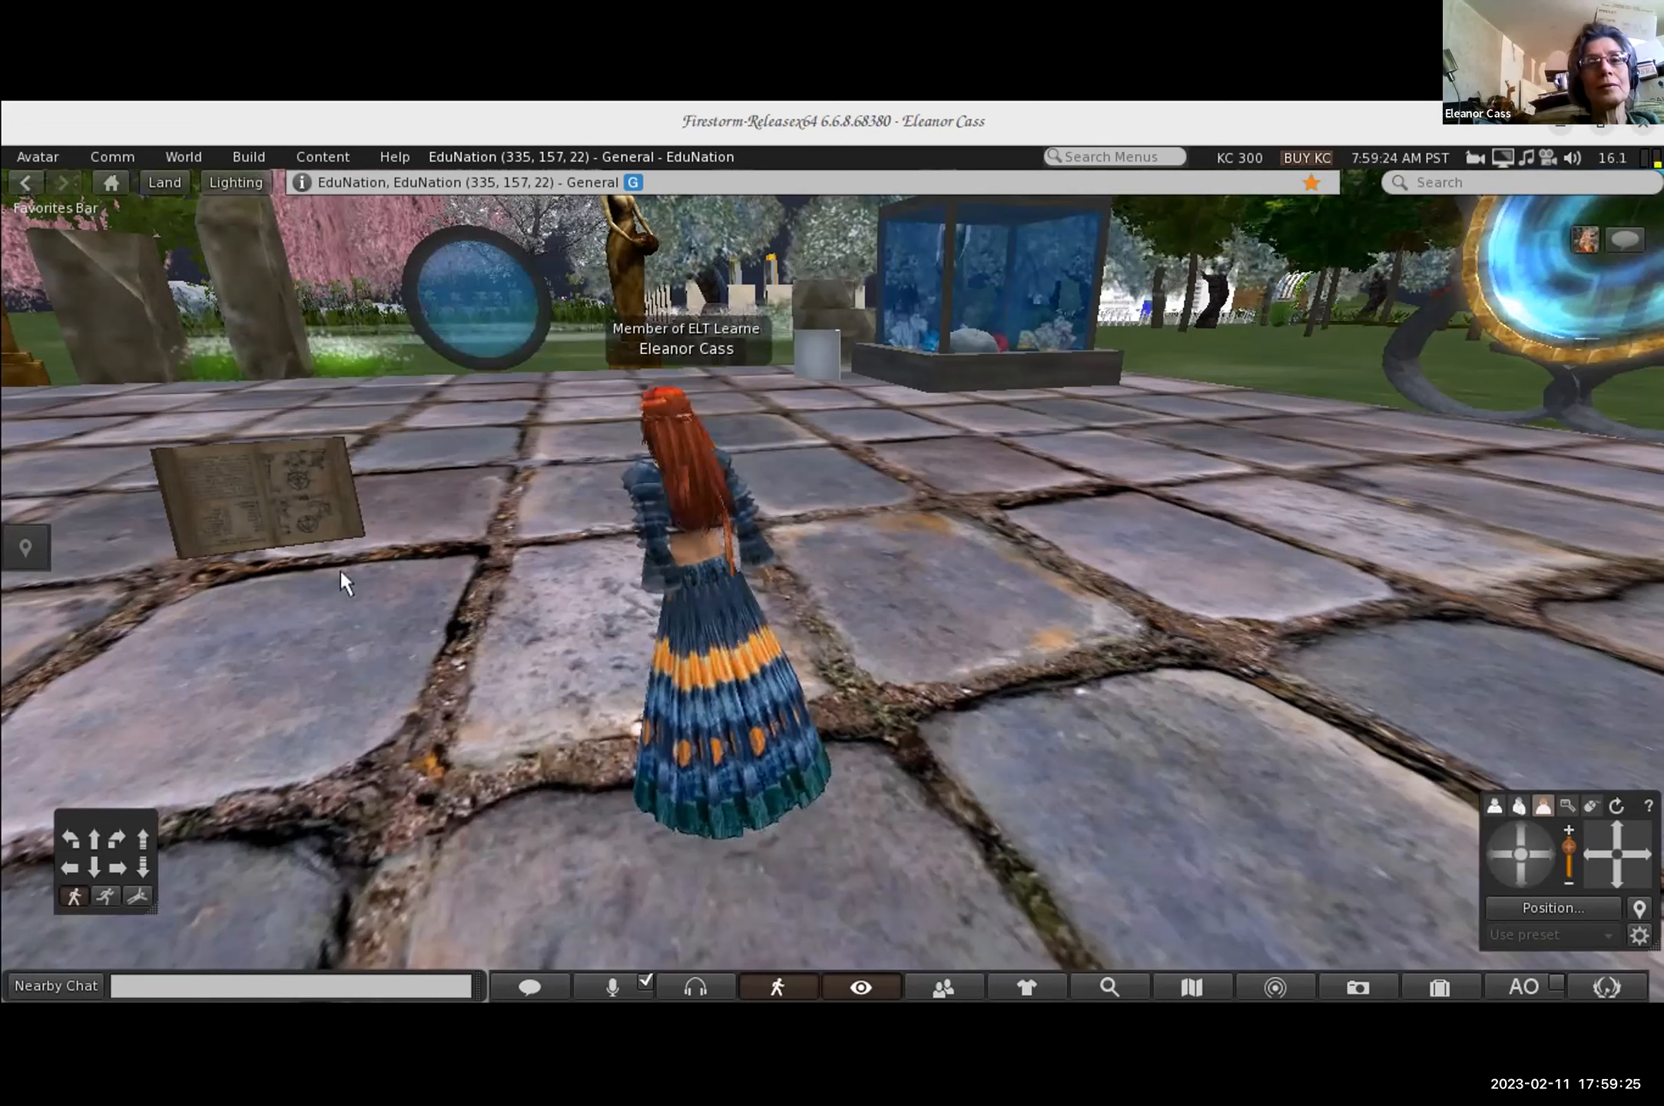
pyautogui.rightClick(289, 517)
pyautogui.click(296, 610)
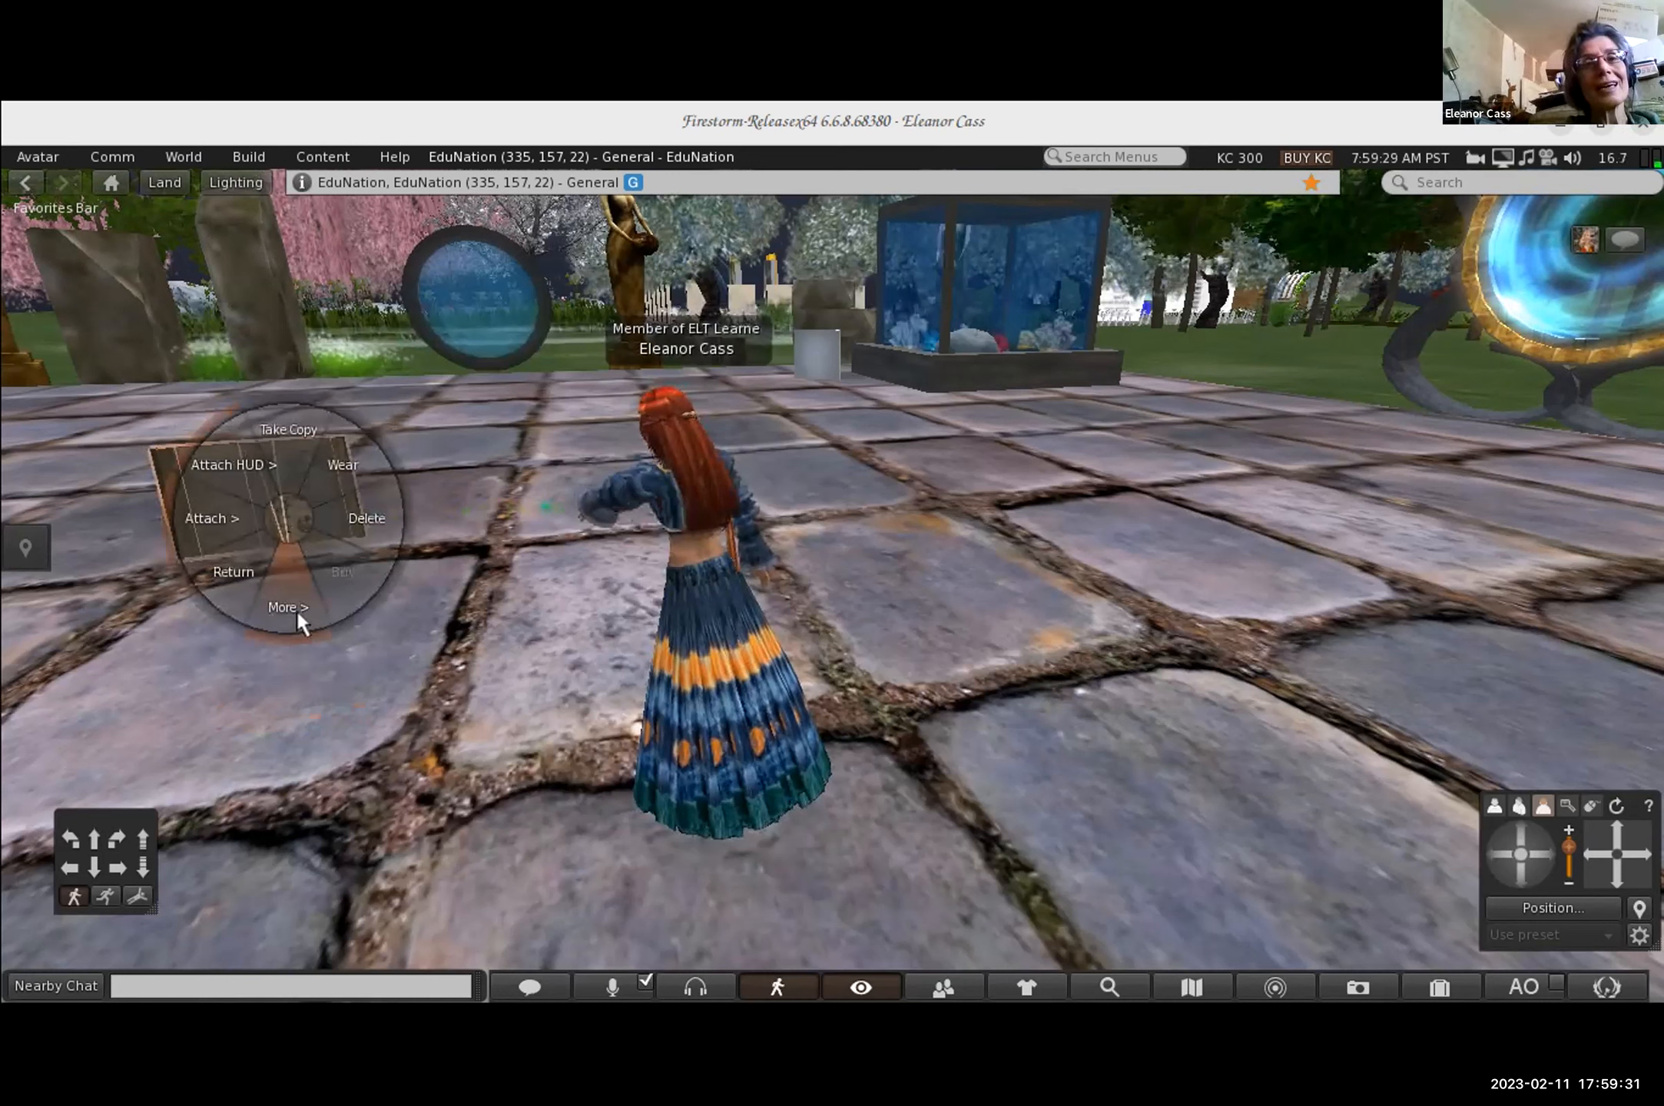
pyautogui.click(291, 432)
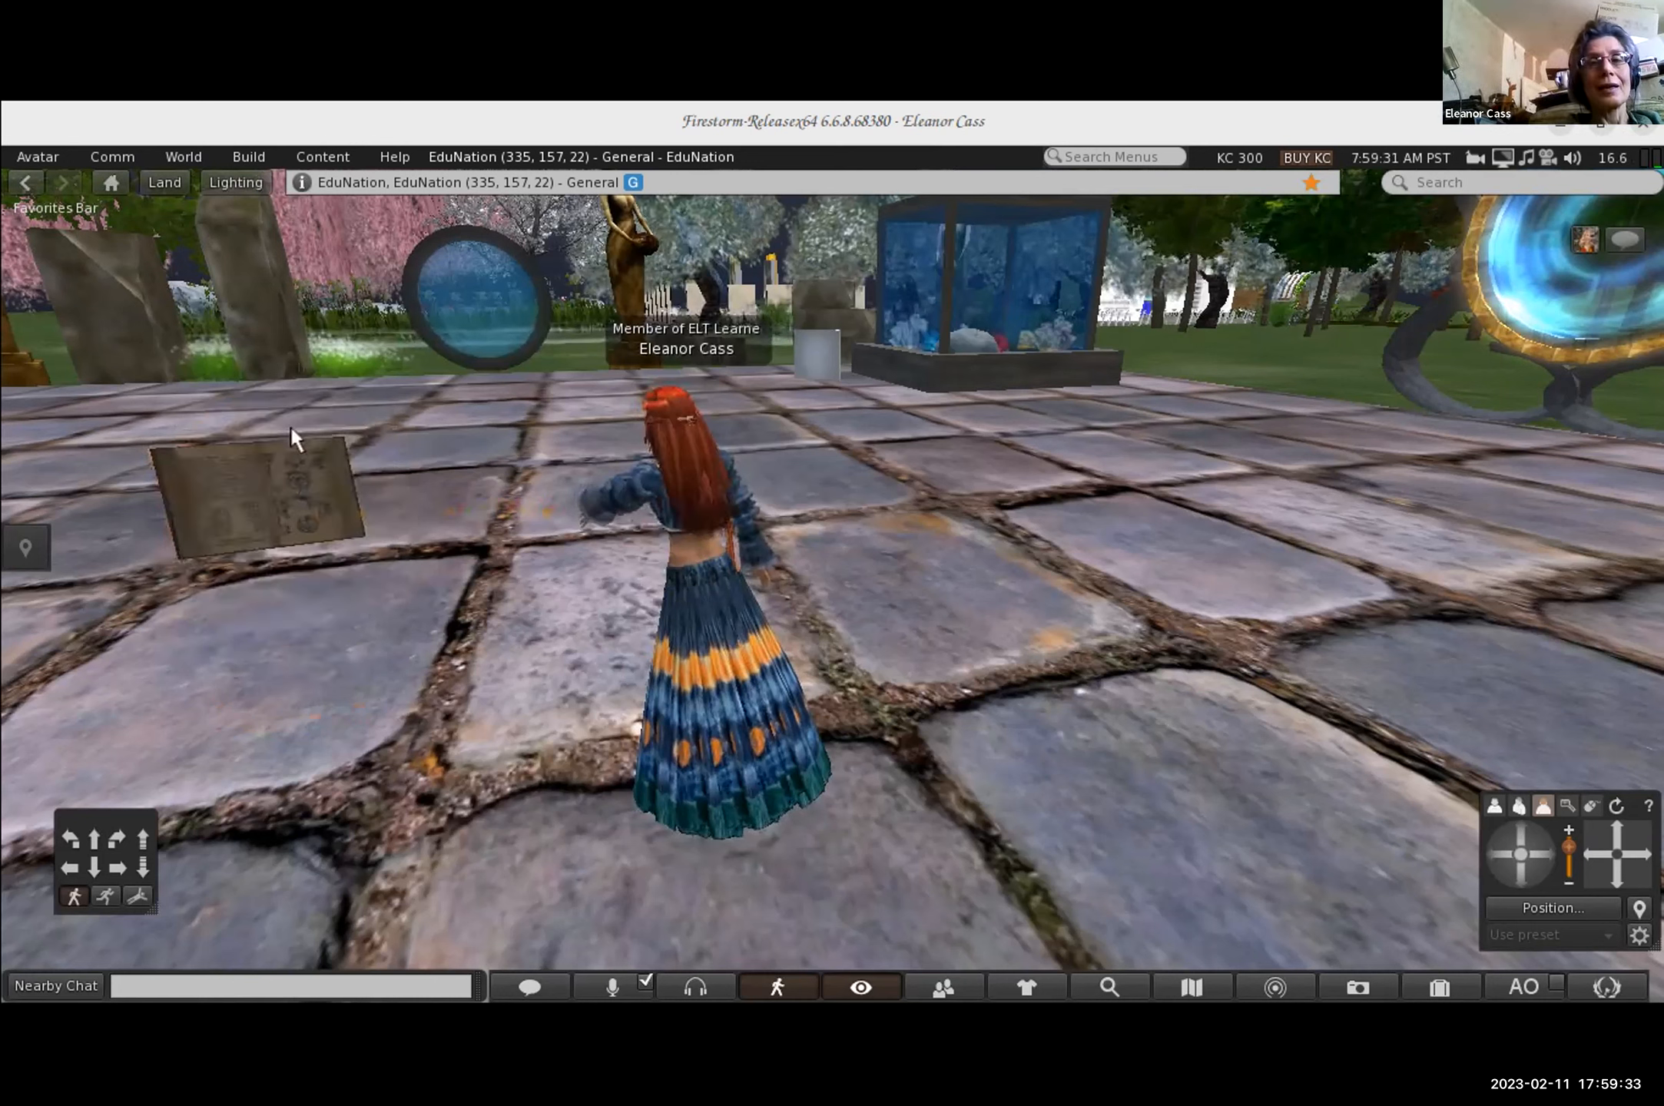
pyautogui.rightClick(306, 490)
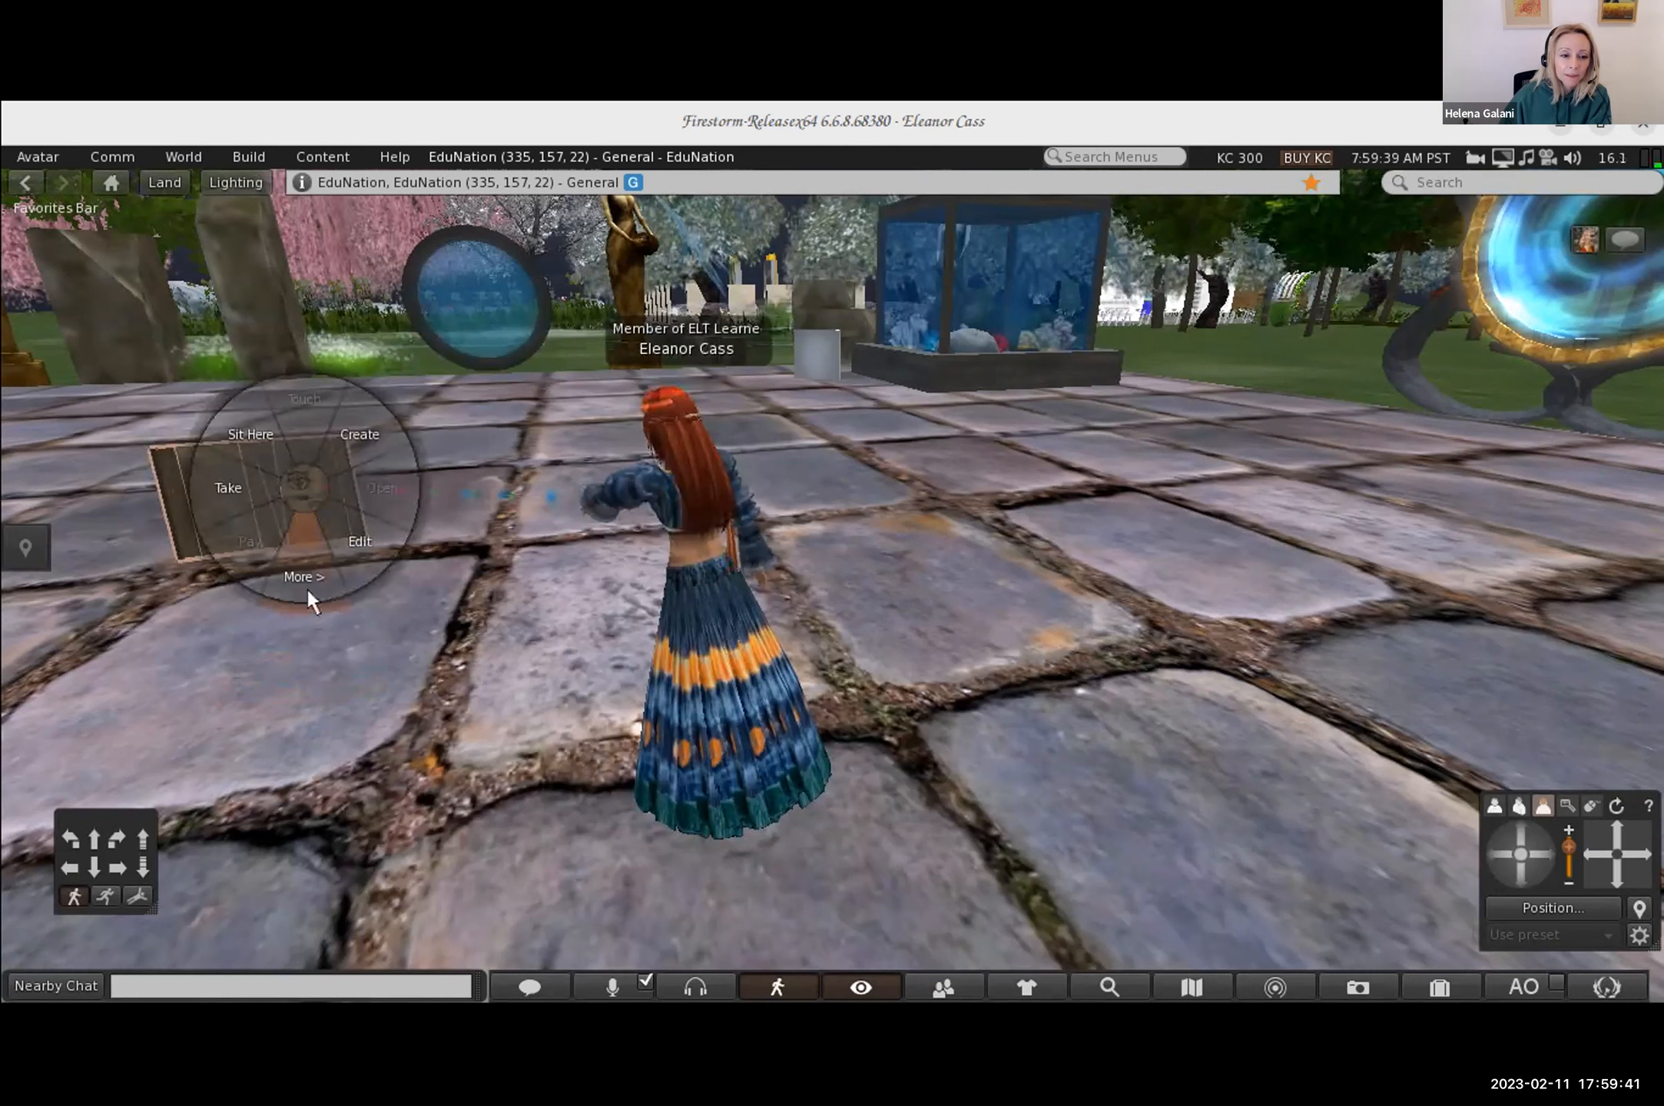
pyautogui.click(392, 543)
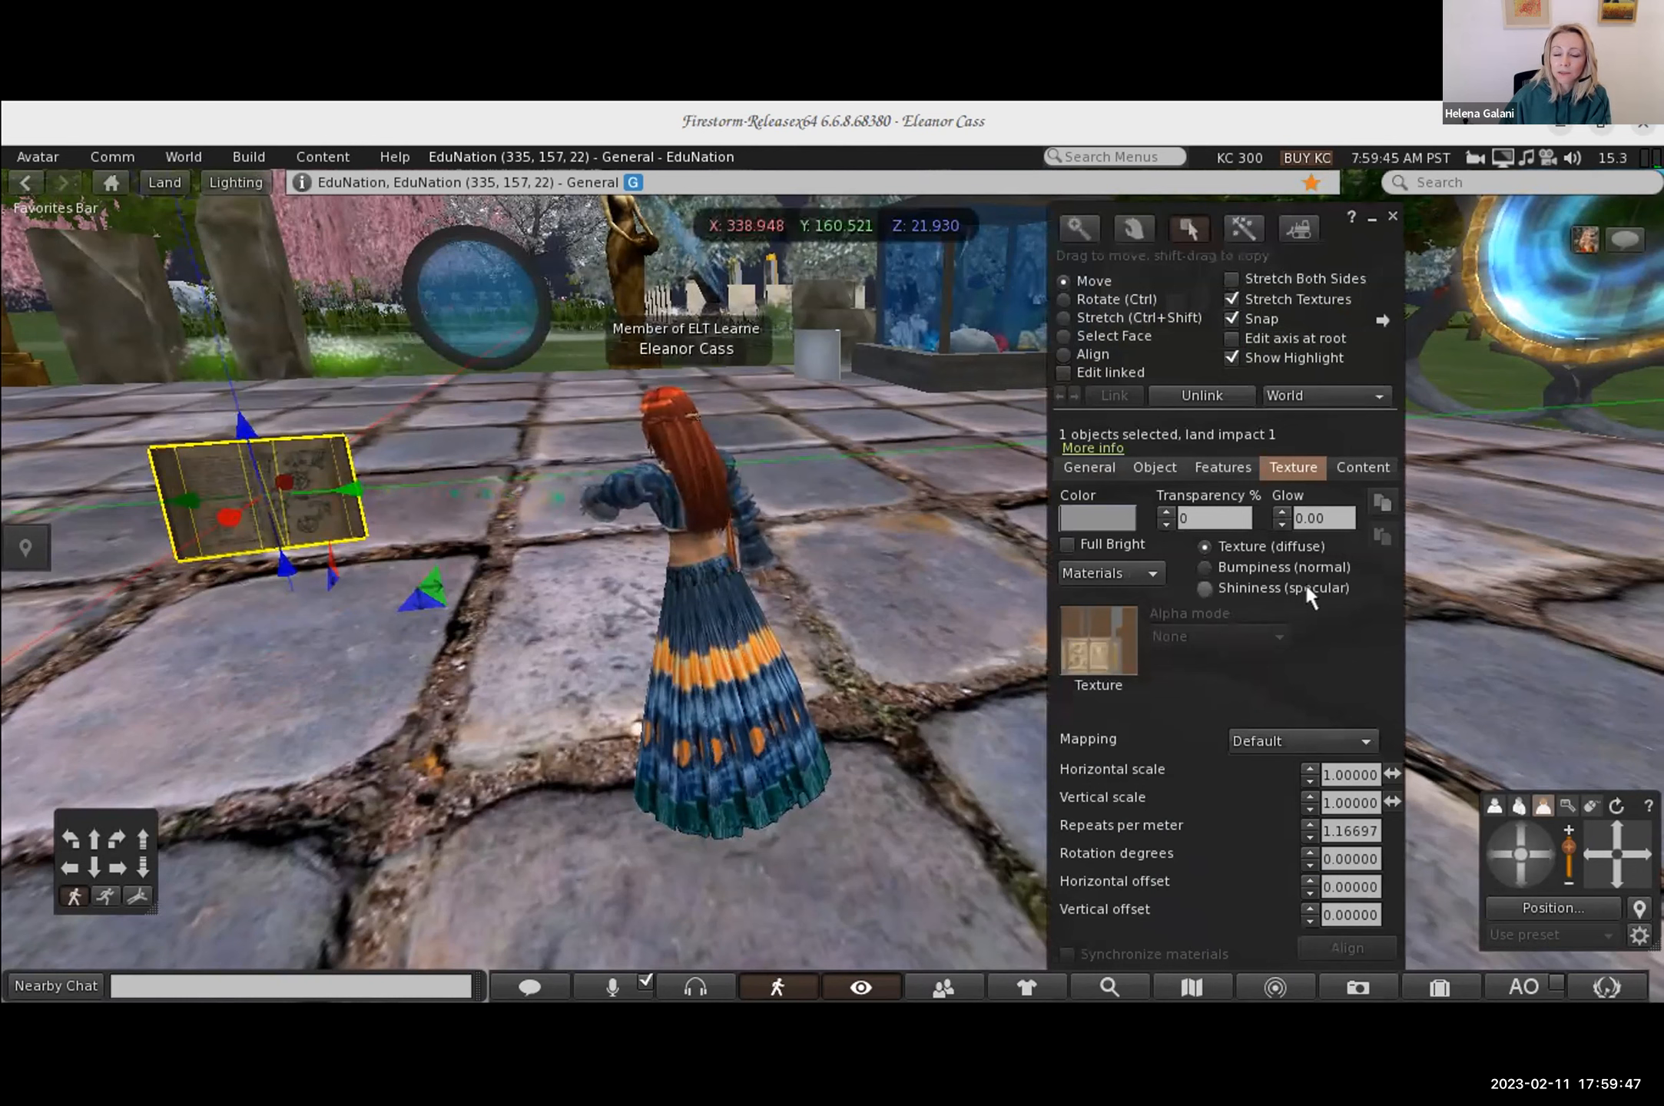
# Step: Rename the book object to 'My old book' on the General tab and close the editor
pyautogui.click(1101, 470)
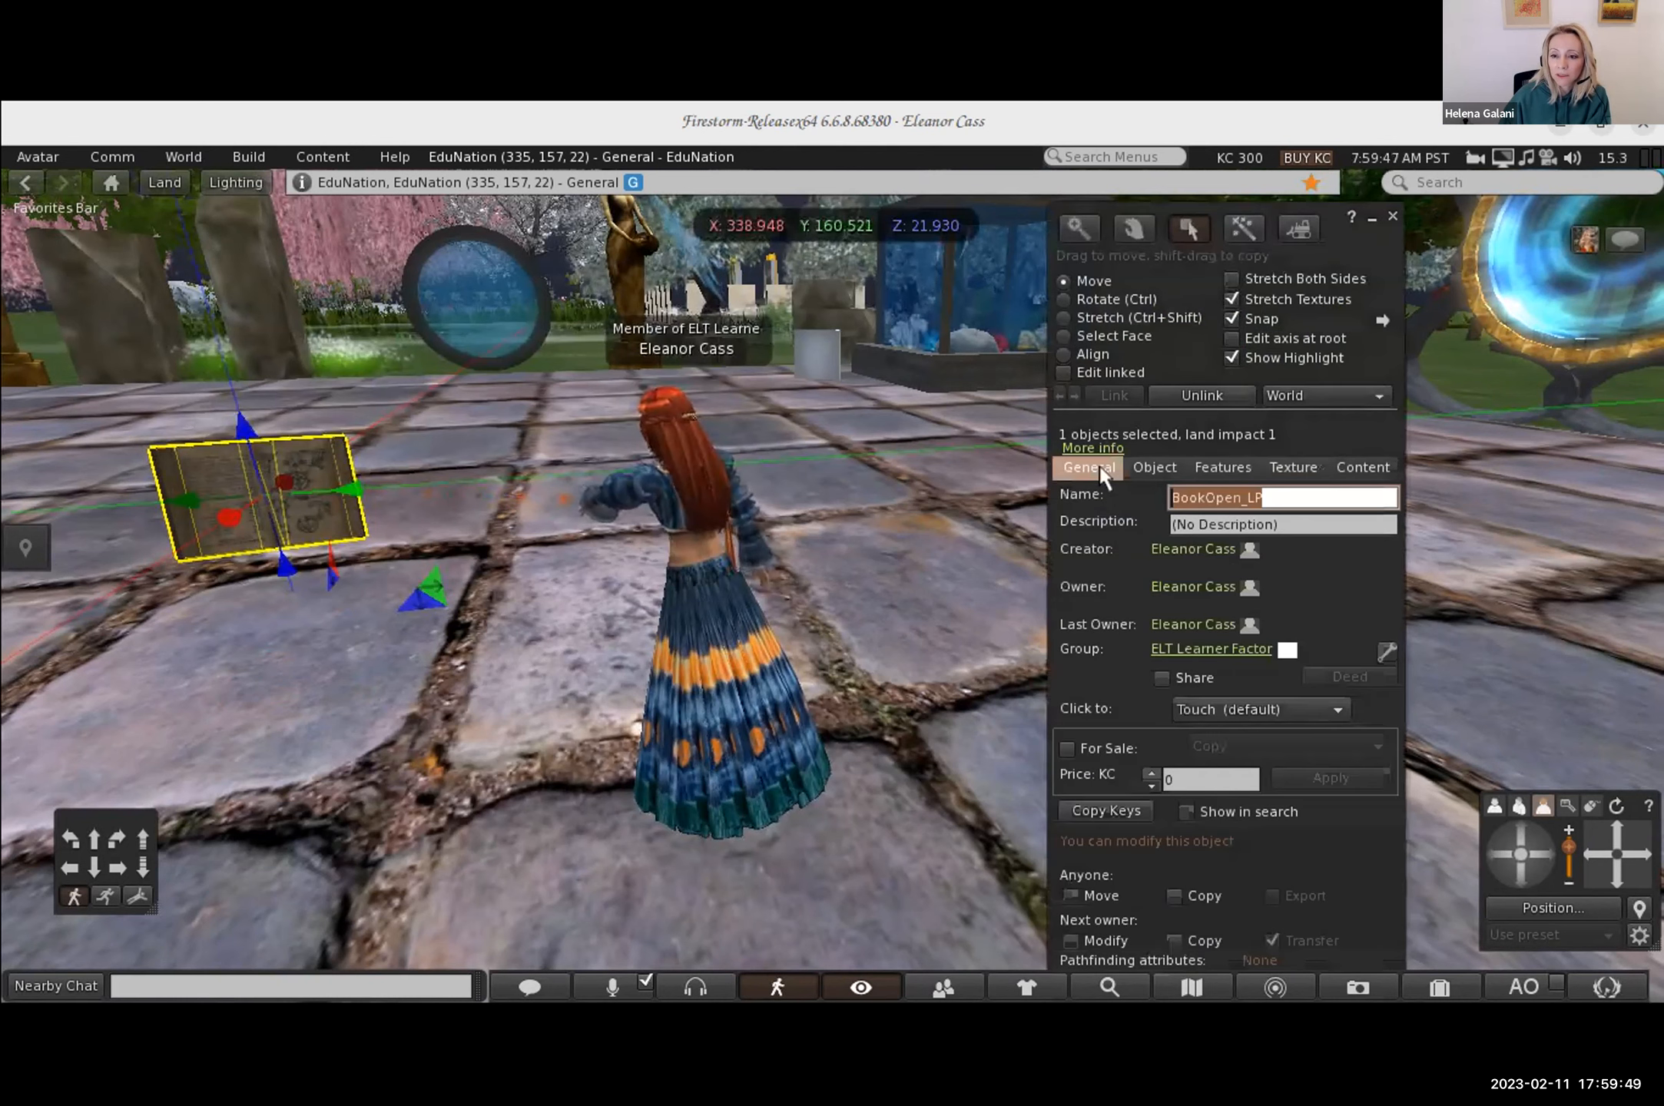
pyautogui.click(1284, 495)
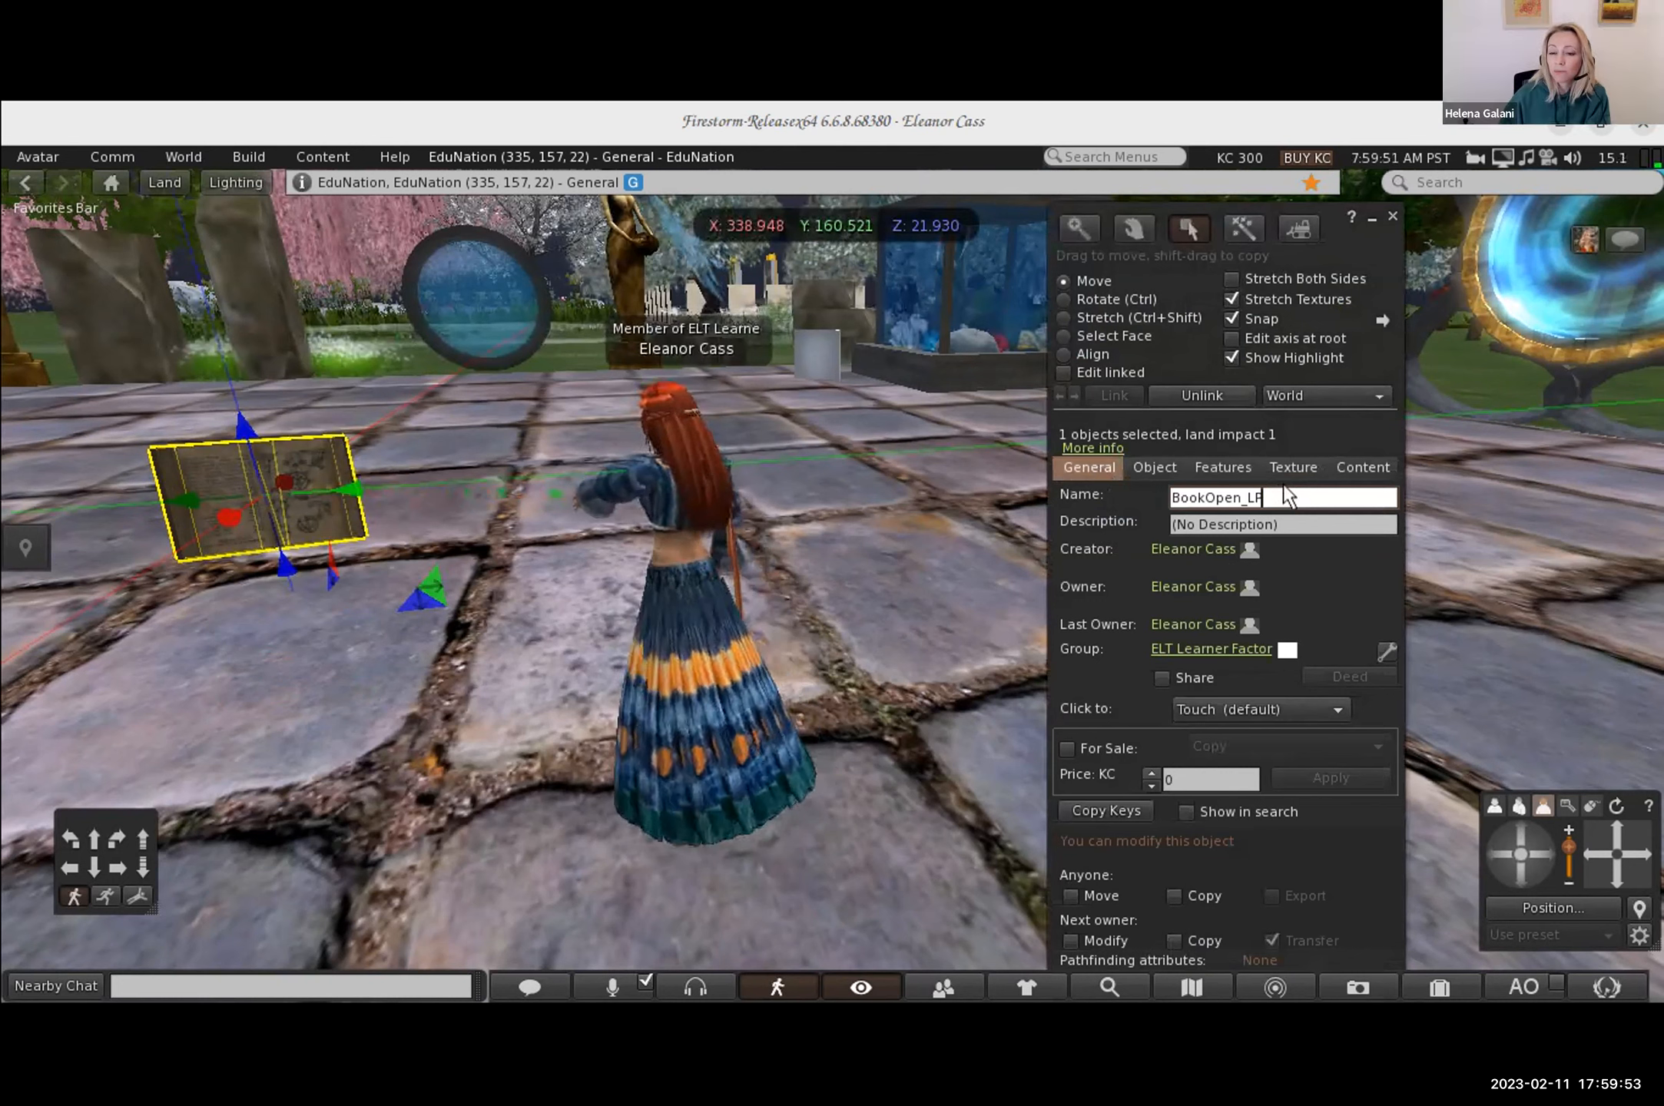
pyautogui.press('BackSpace')
pyautogui.press('BackSpace')
pyautogui.press('BackSpace')
pyautogui.press('BackSpace')
pyautogui.press('BackSpace')
pyautogui.press('BackSpace')
pyautogui.press('BackSpace')
pyautogui.press('BackSpace')
pyautogui.press('BackSpace')
pyautogui.press('BackSpace')
pyautogui.press('BackSpace')
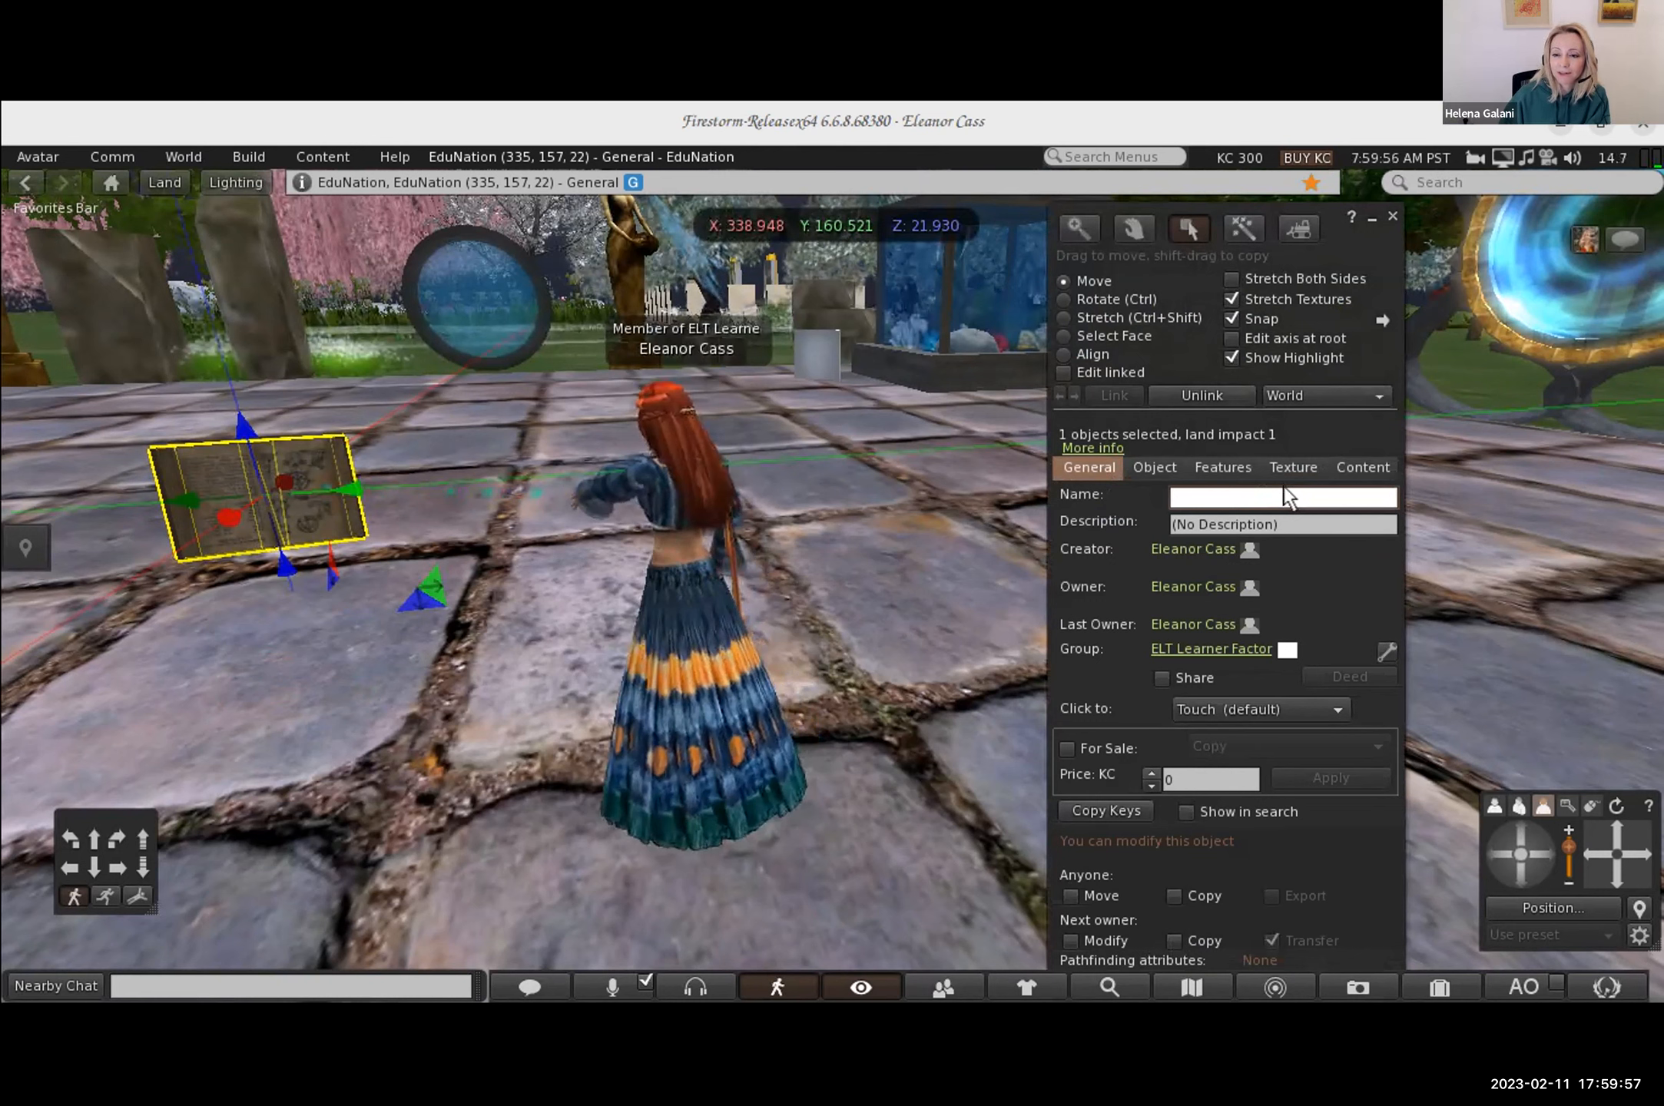
pyautogui.write('My old book')
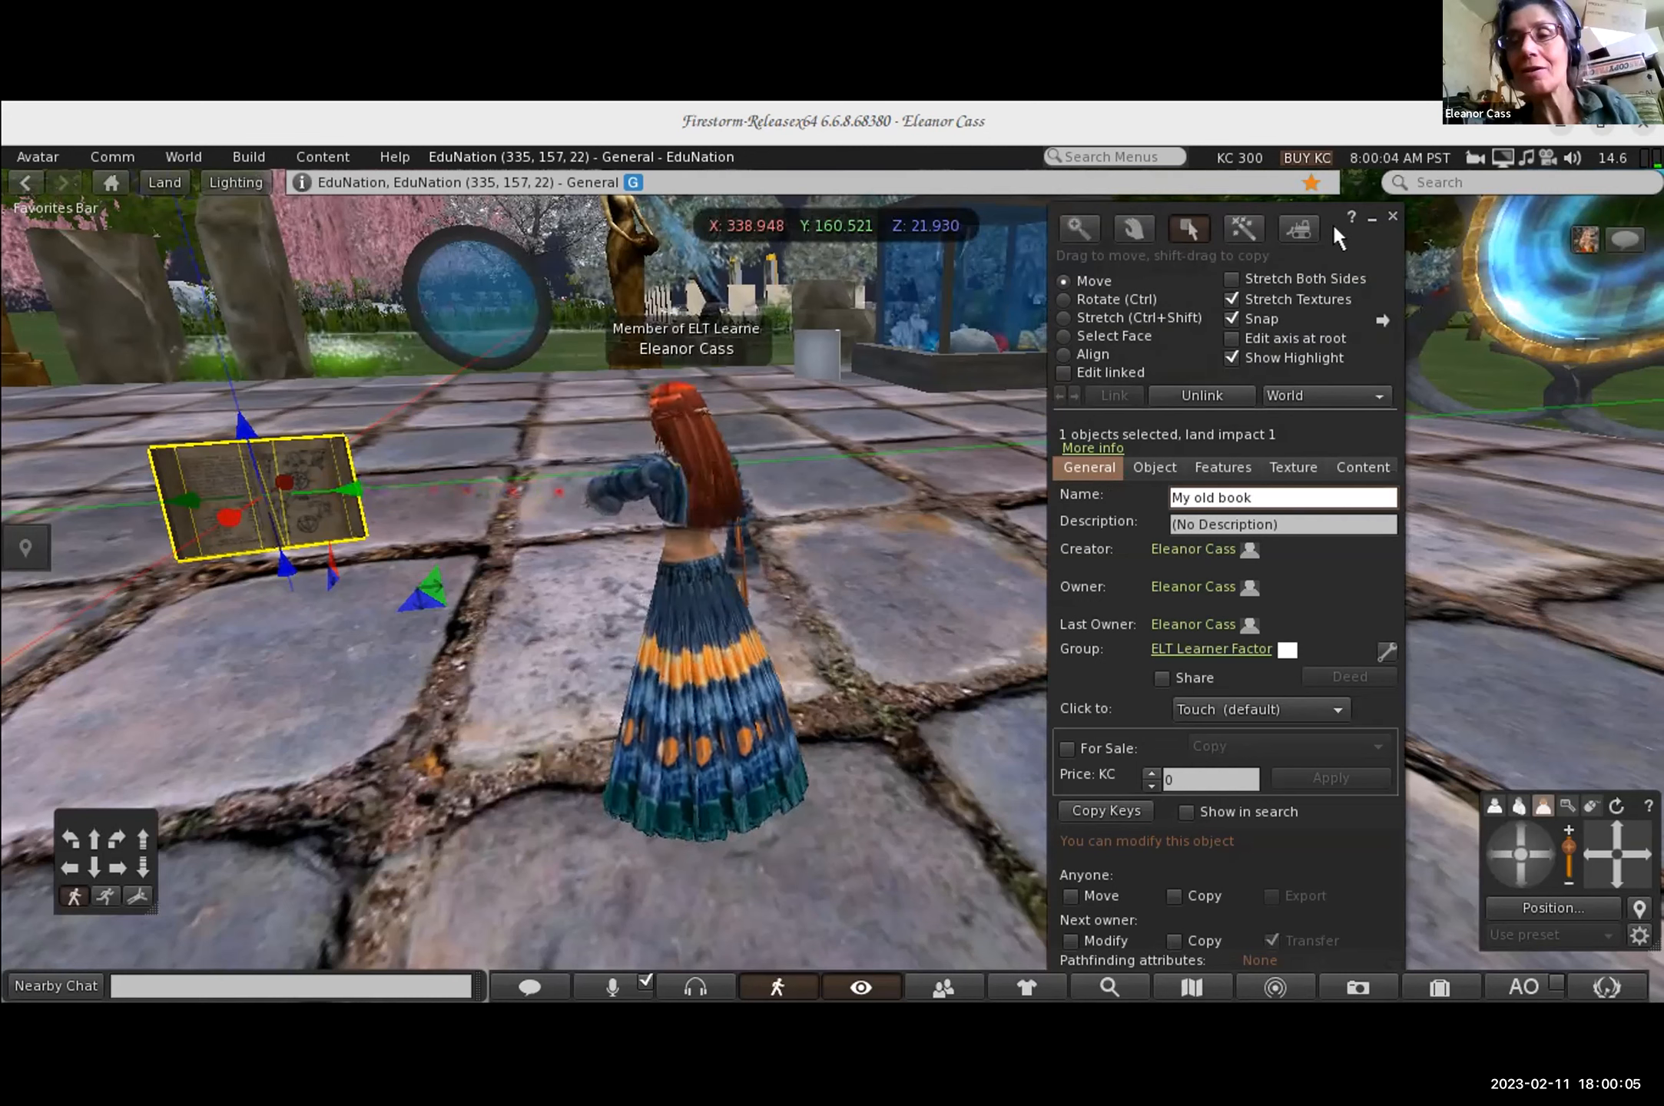
pyautogui.moveTo(1332, 222); pyautogui.dragTo(1297, 184)
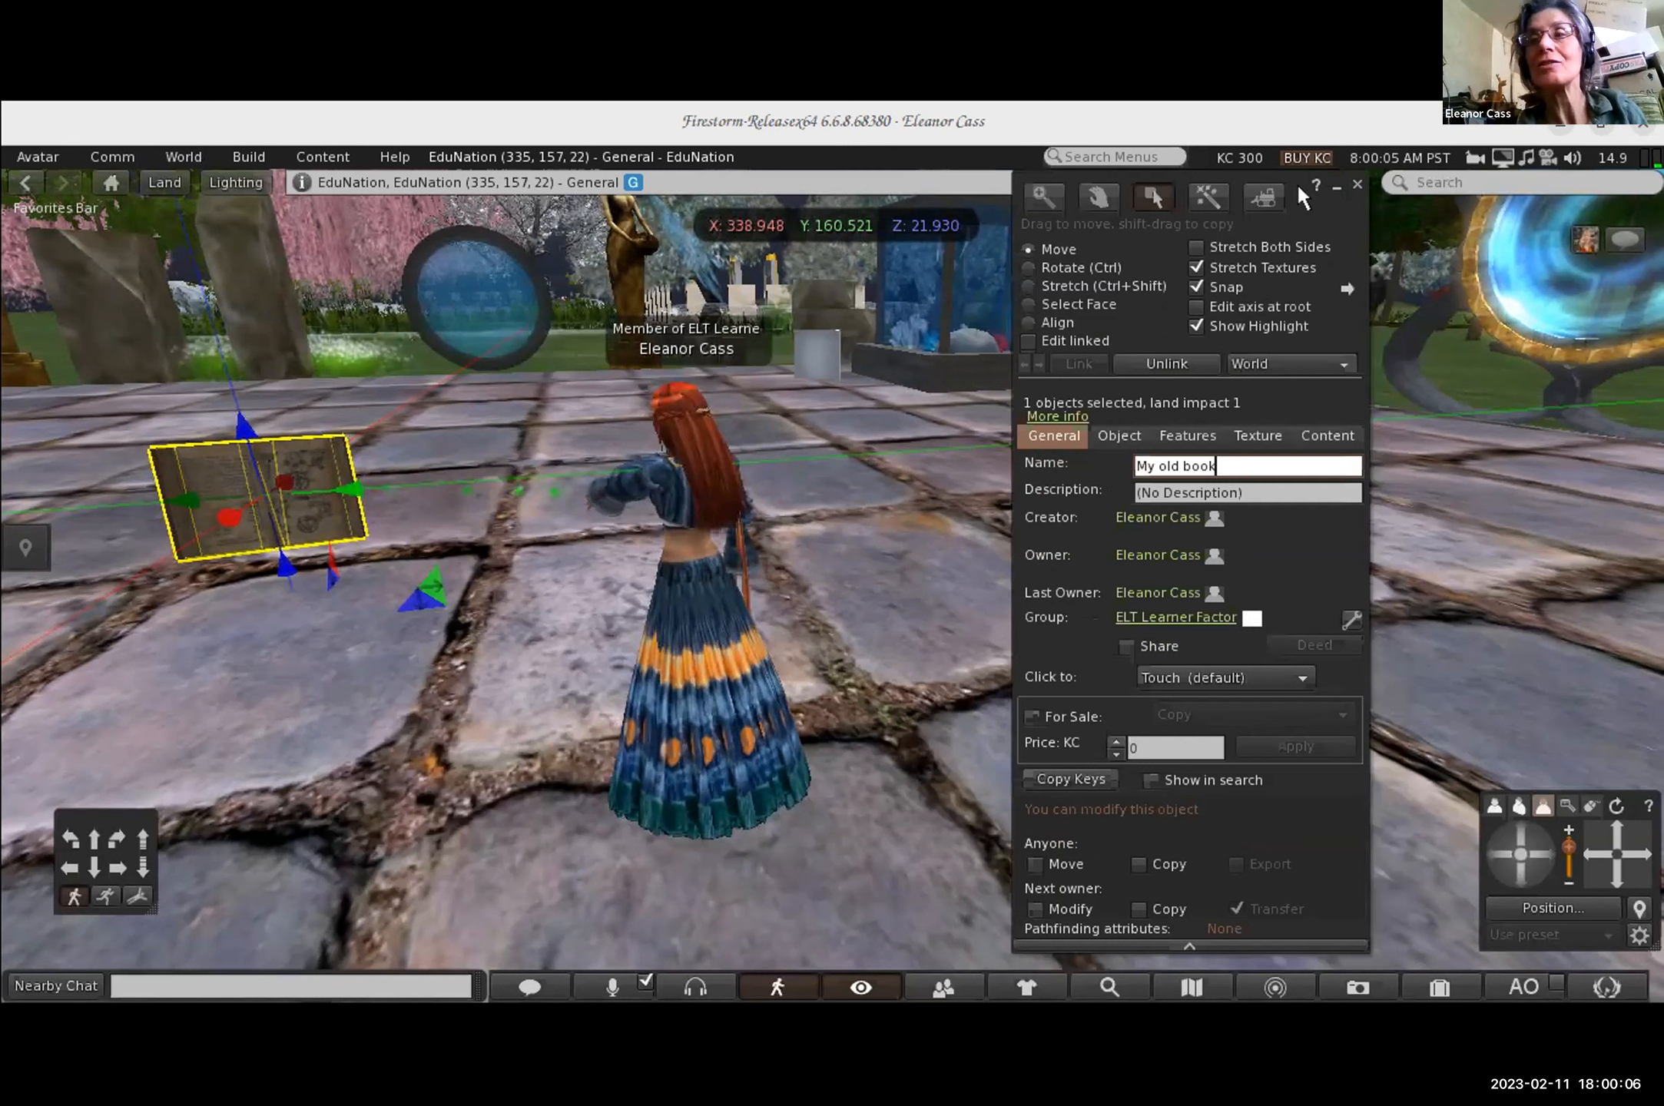
pyautogui.click(1354, 186)
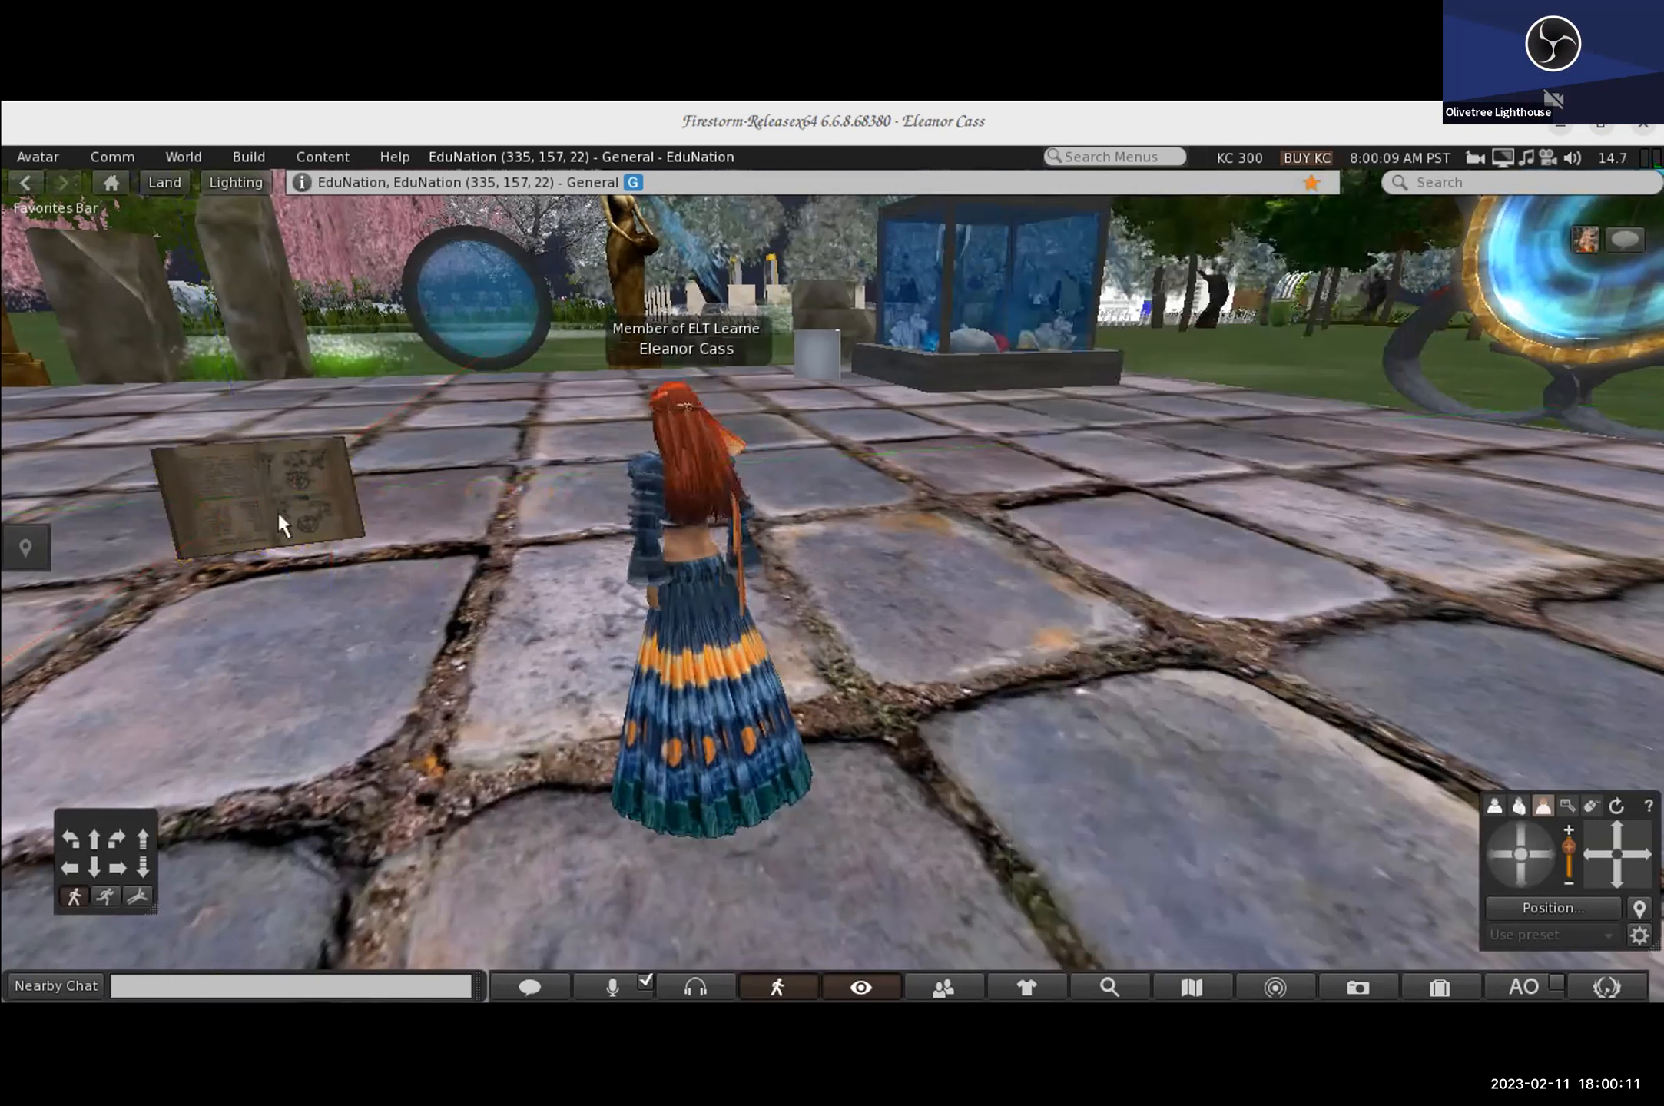
# Step: Reopen 'My old book' in the Build tools through its right-click Edit option
pyautogui.rightClick(279, 490)
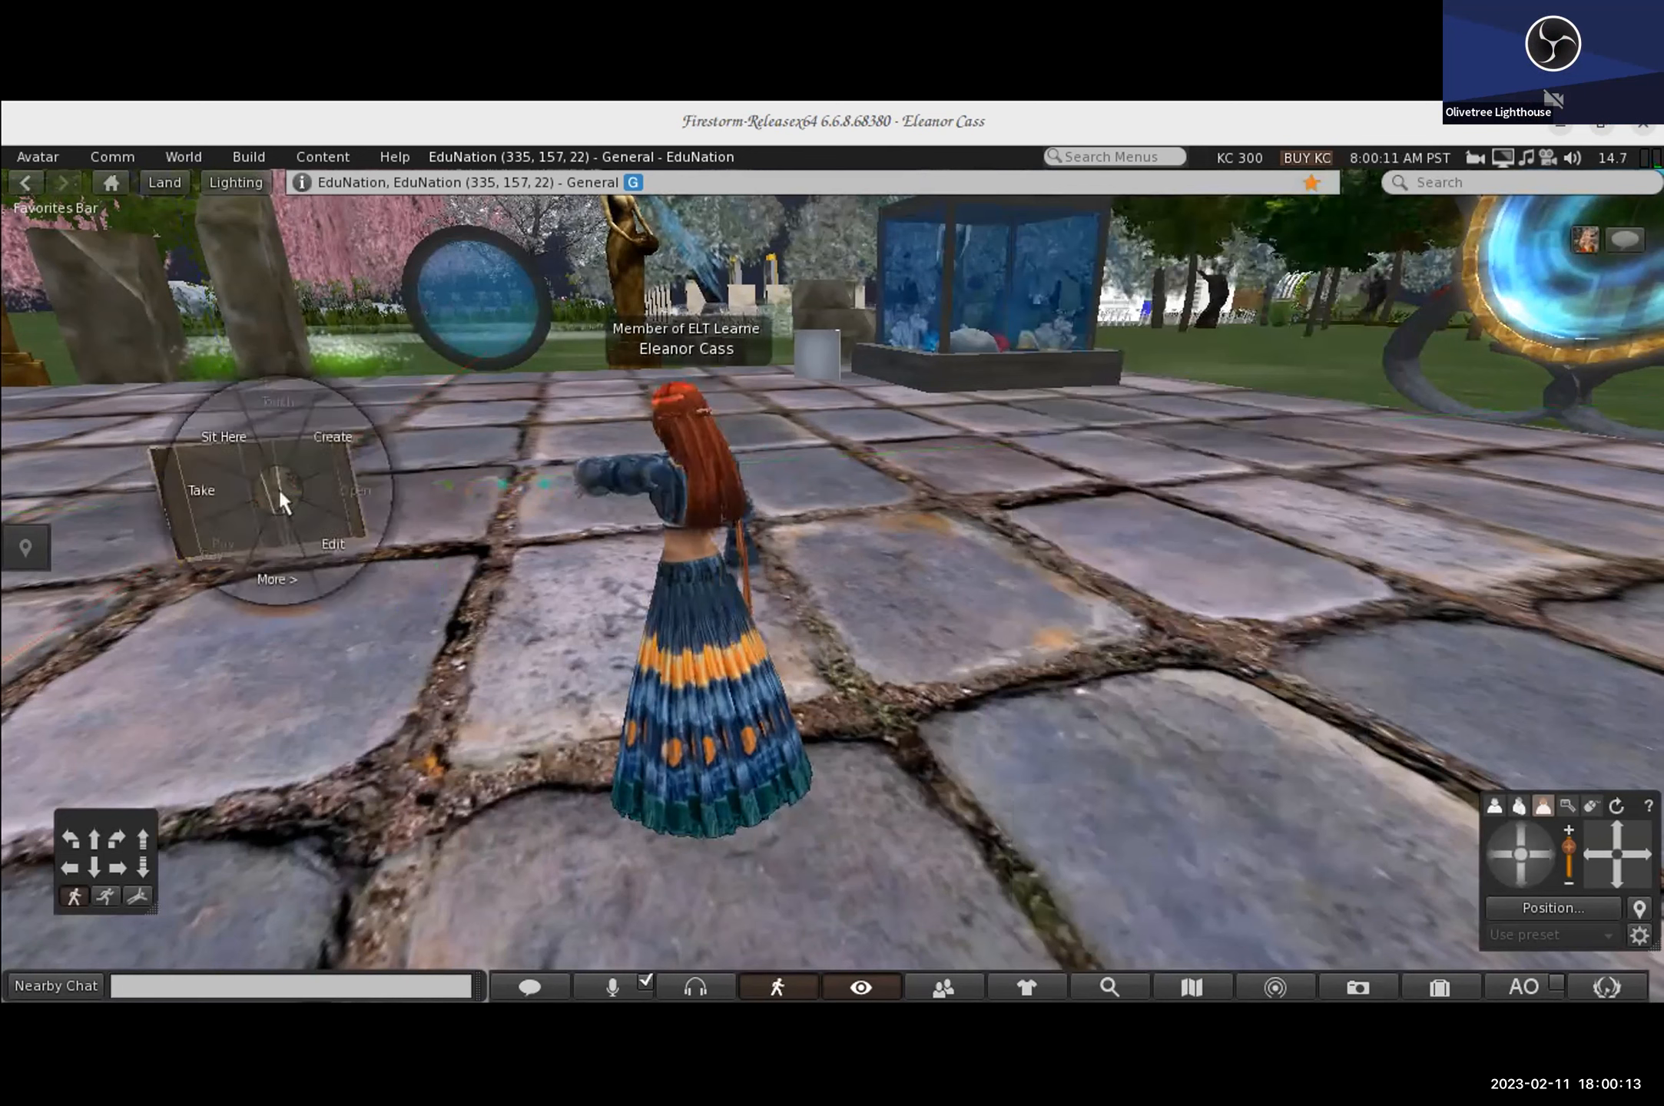
pyautogui.click(275, 578)
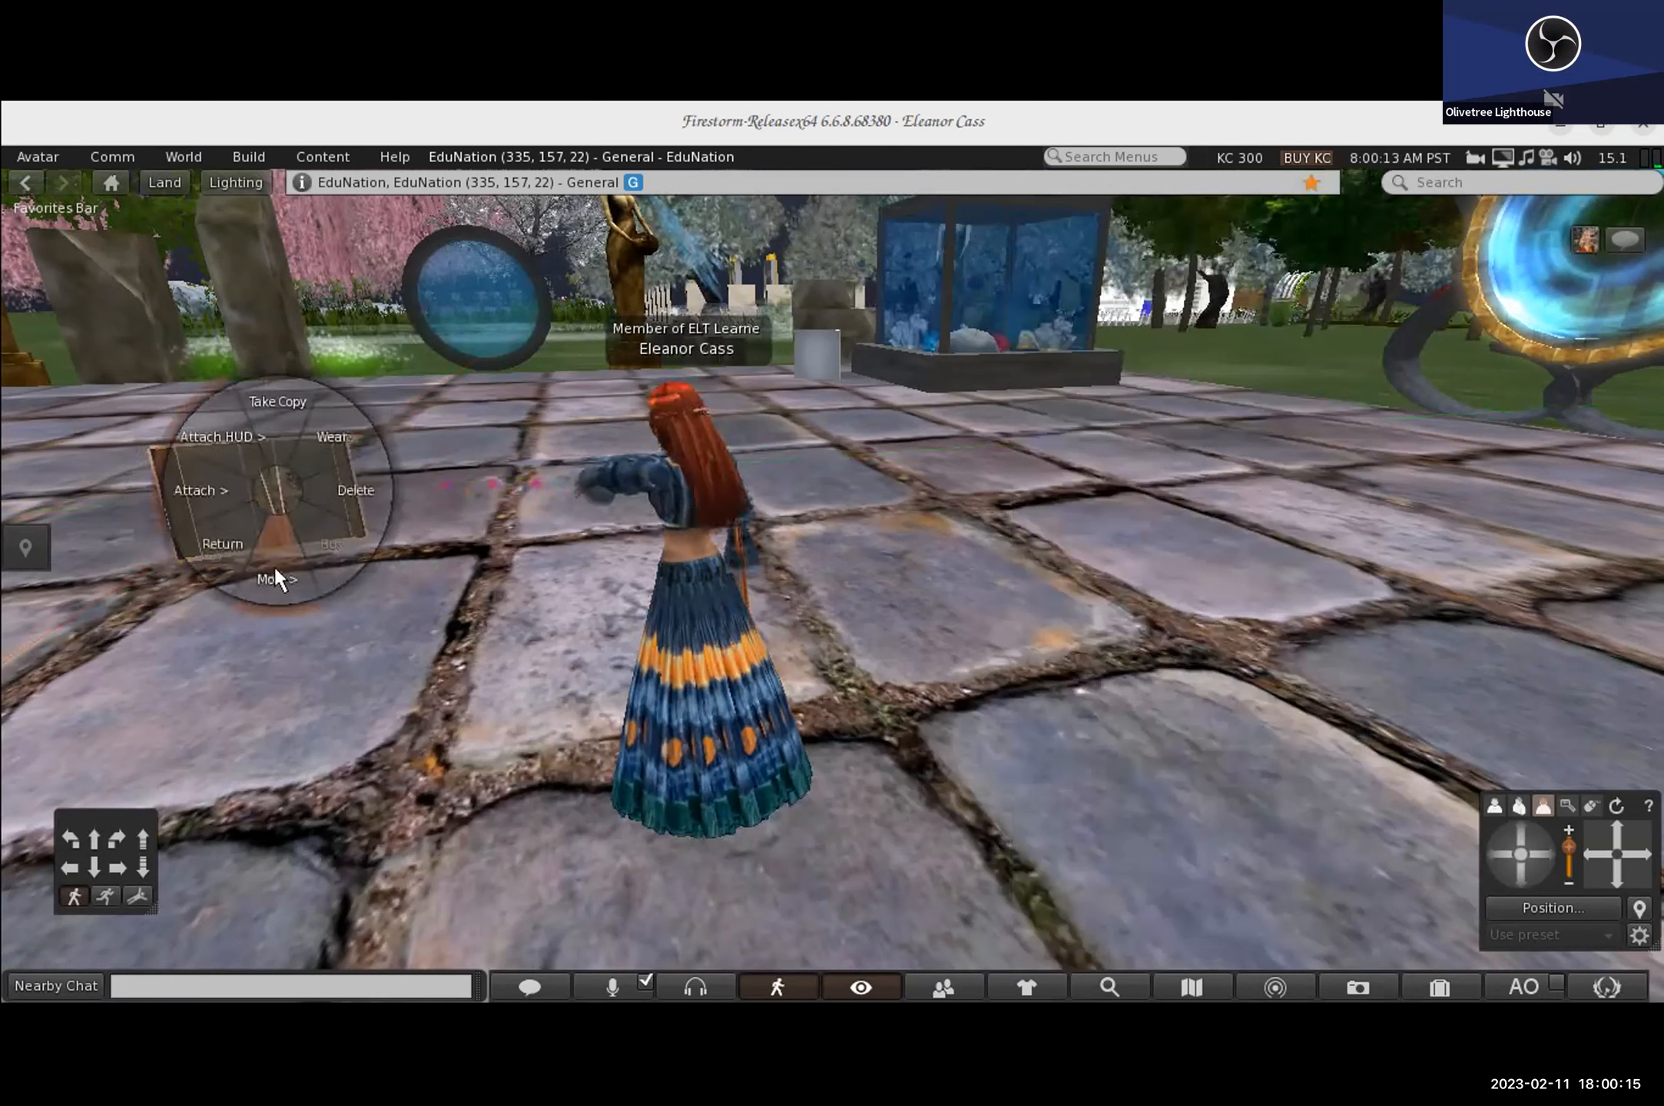
pyautogui.click(284, 427)
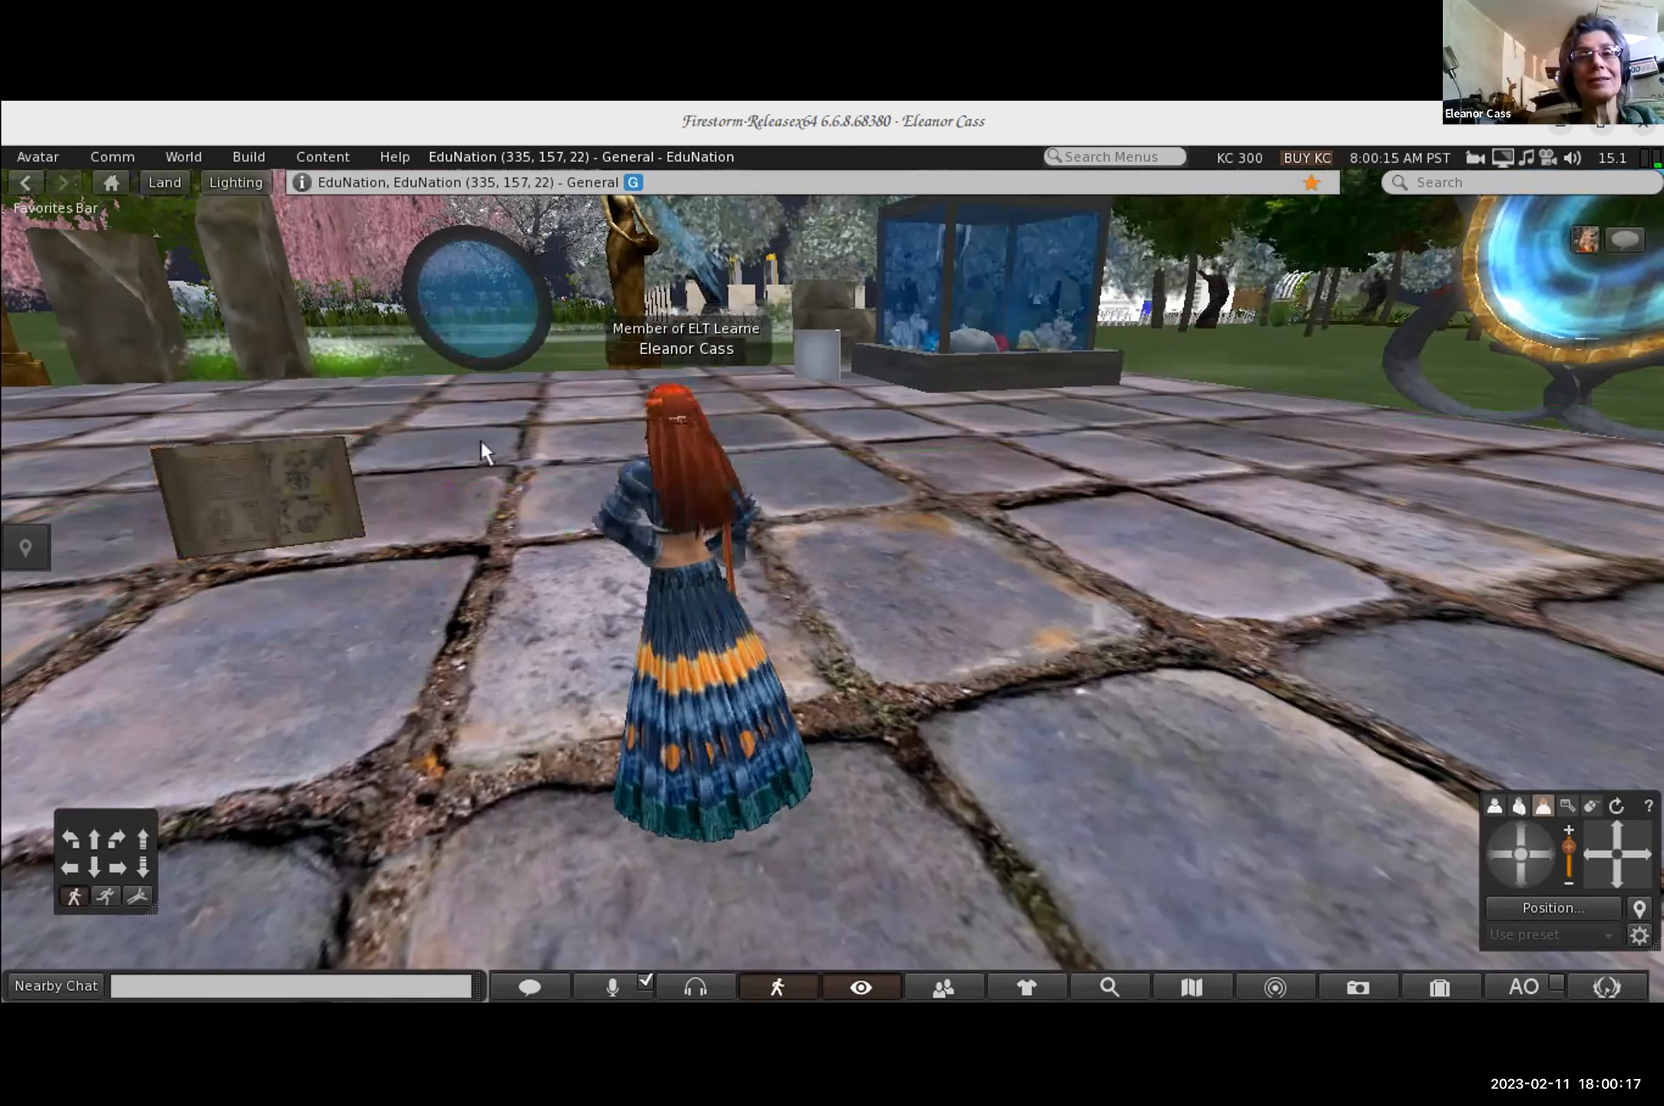
pyautogui.rightClick(296, 493)
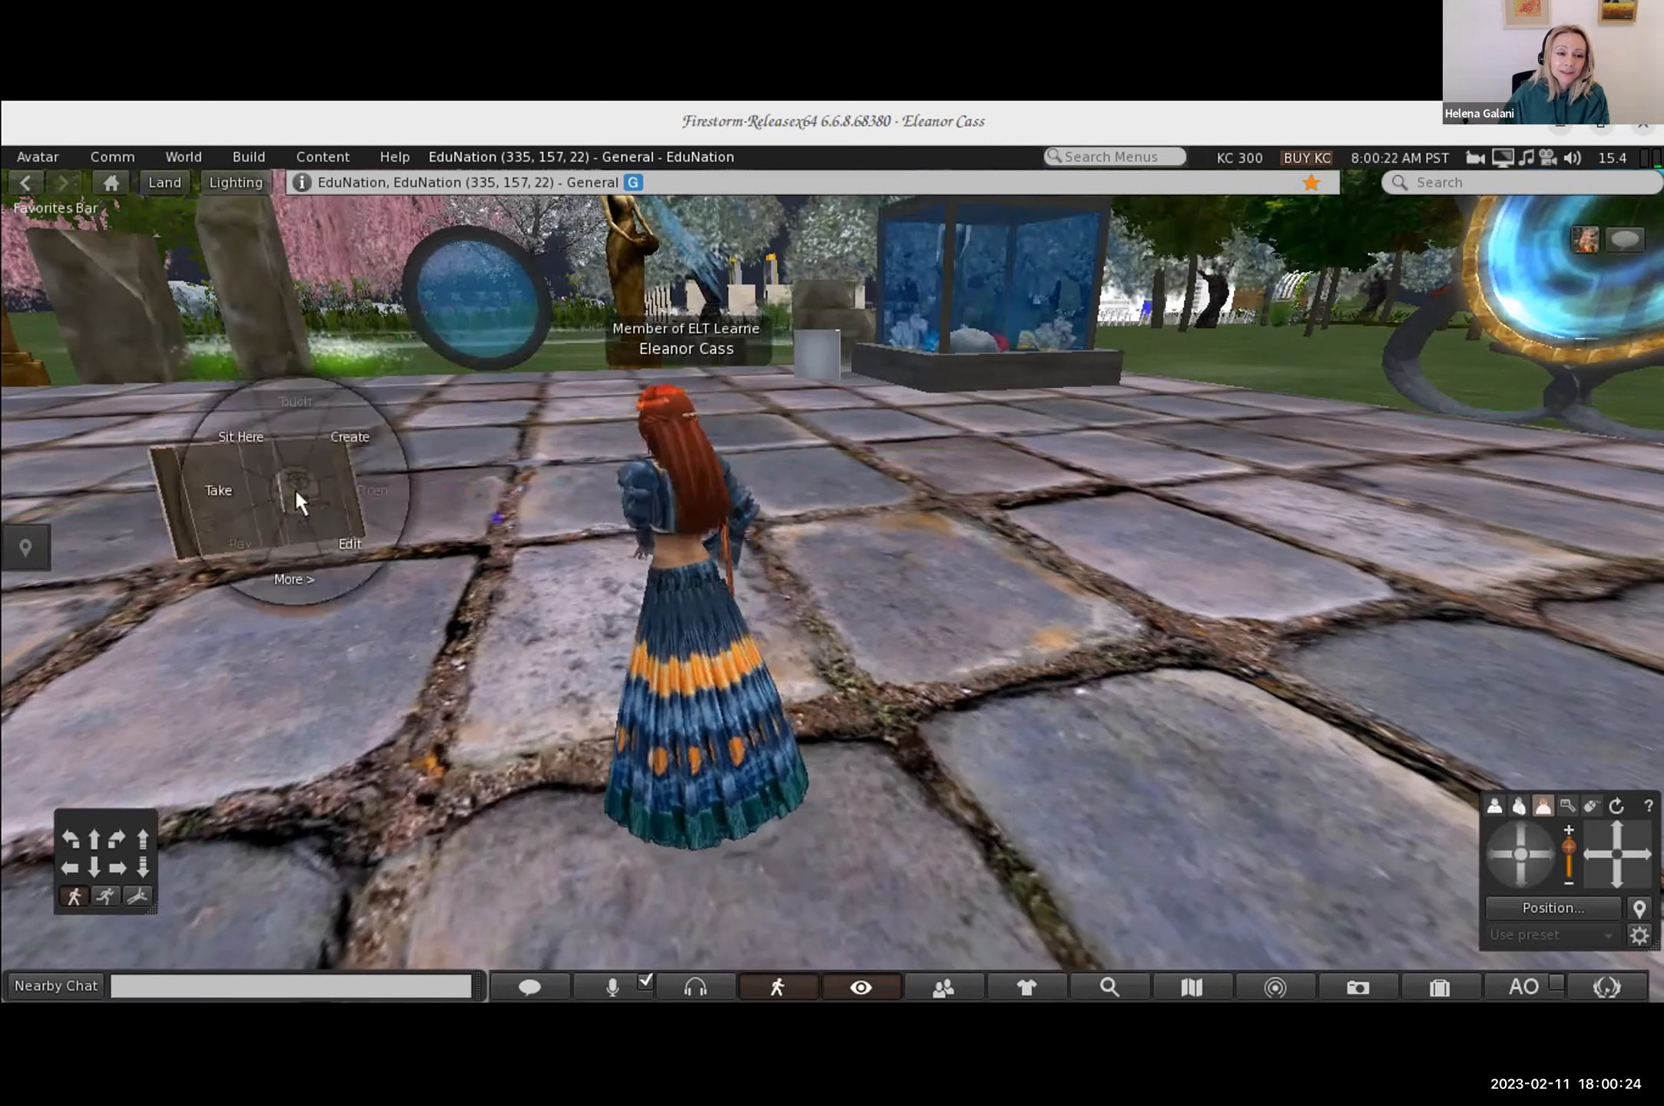
pyautogui.click(347, 542)
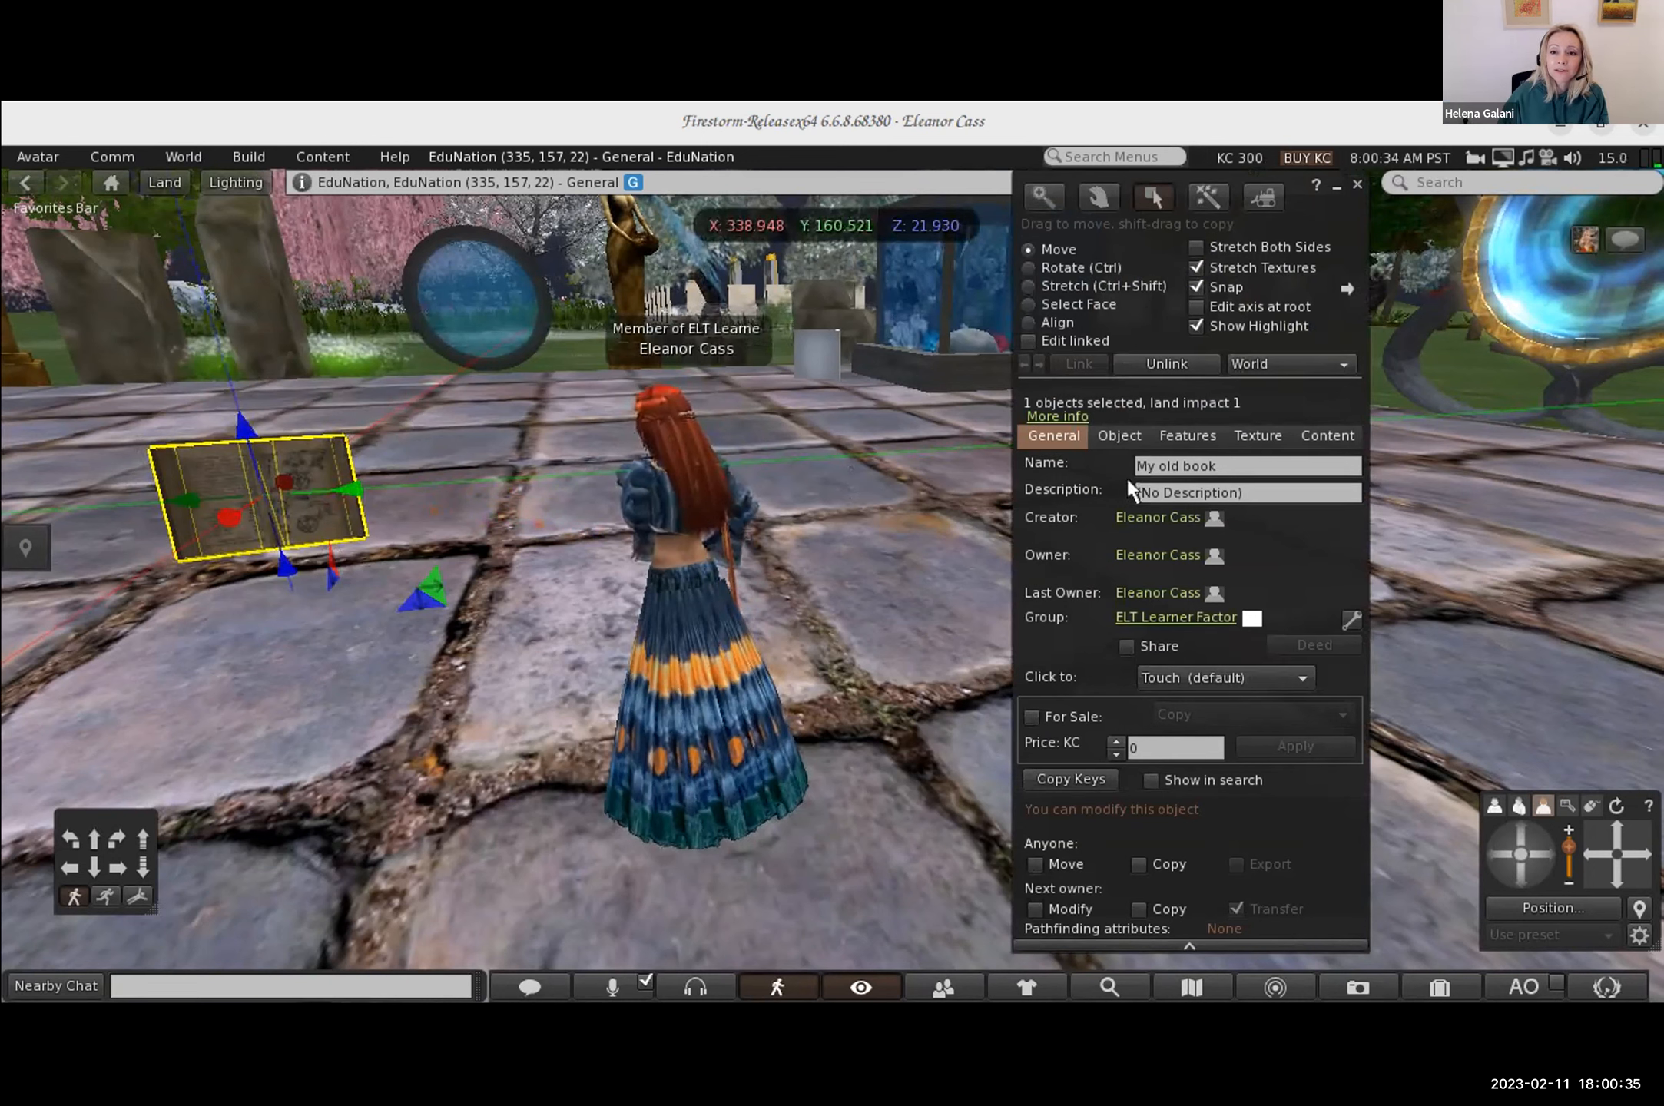
# Step: Stretch the book taller and much wider into a large board of about 2.925 × 10.5 m
pyautogui.click(1033, 283)
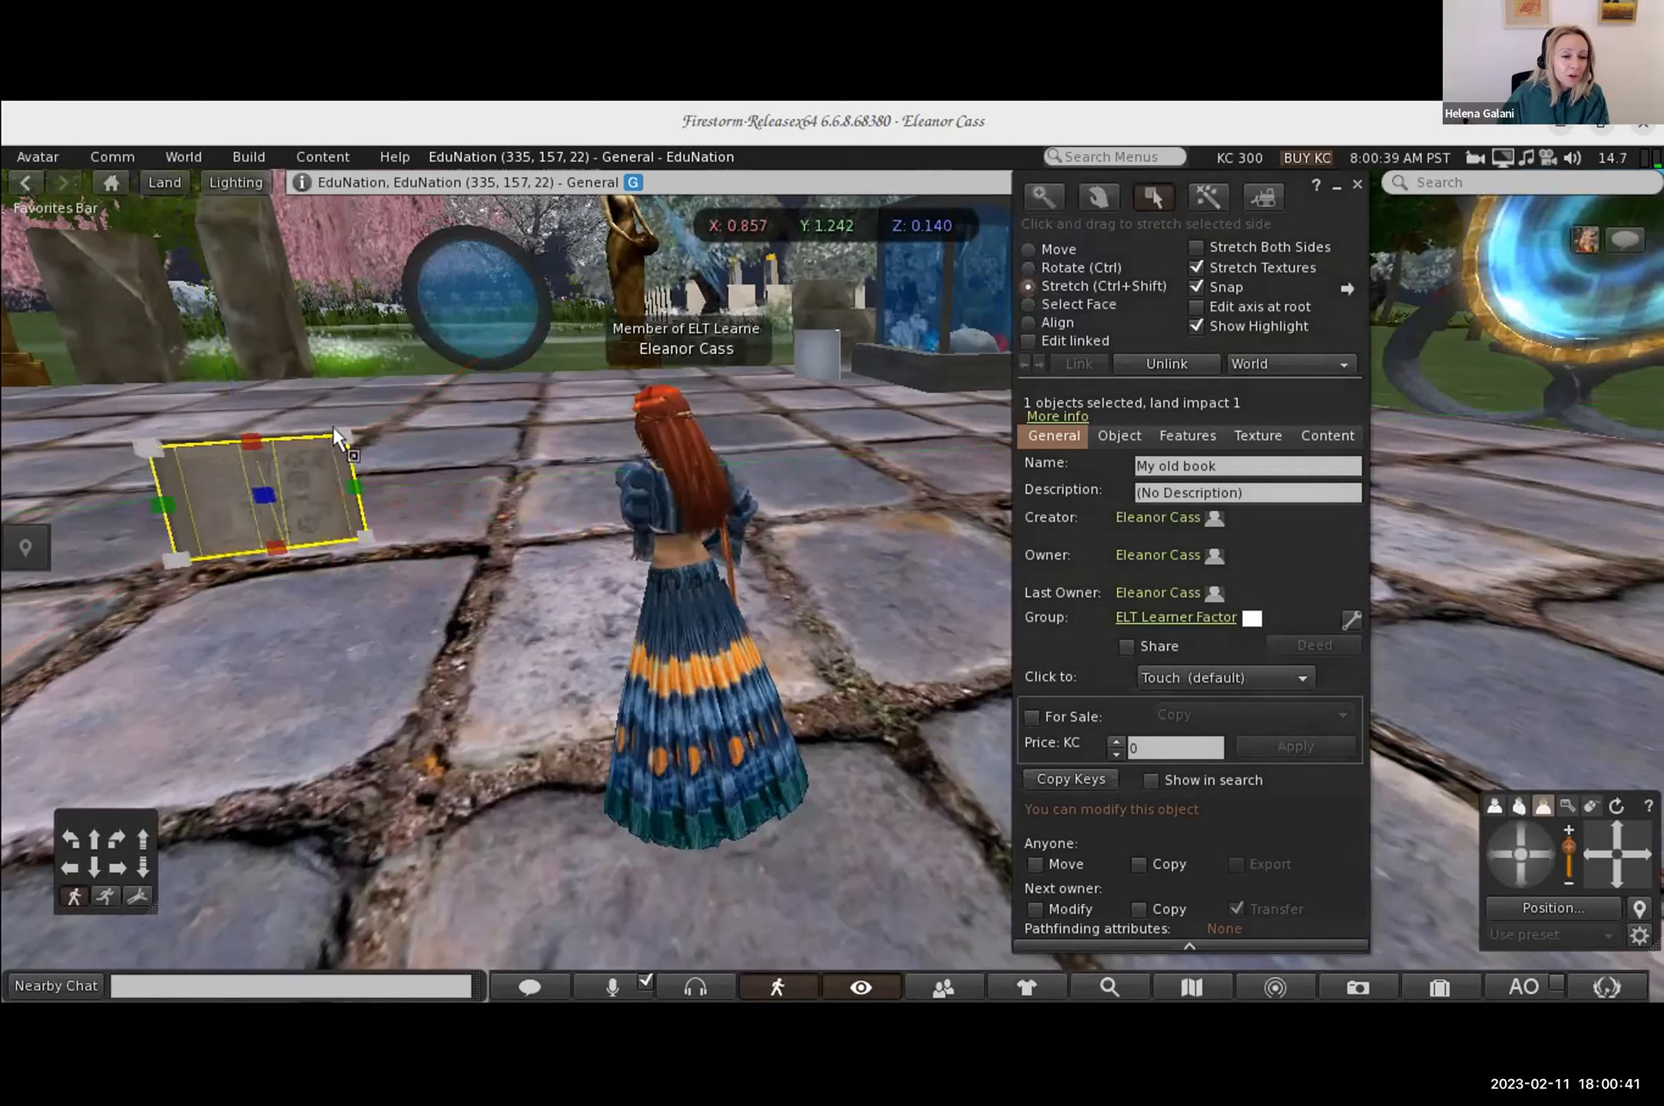
pyautogui.moveTo(333, 428); pyautogui.dragTo(447, 348)
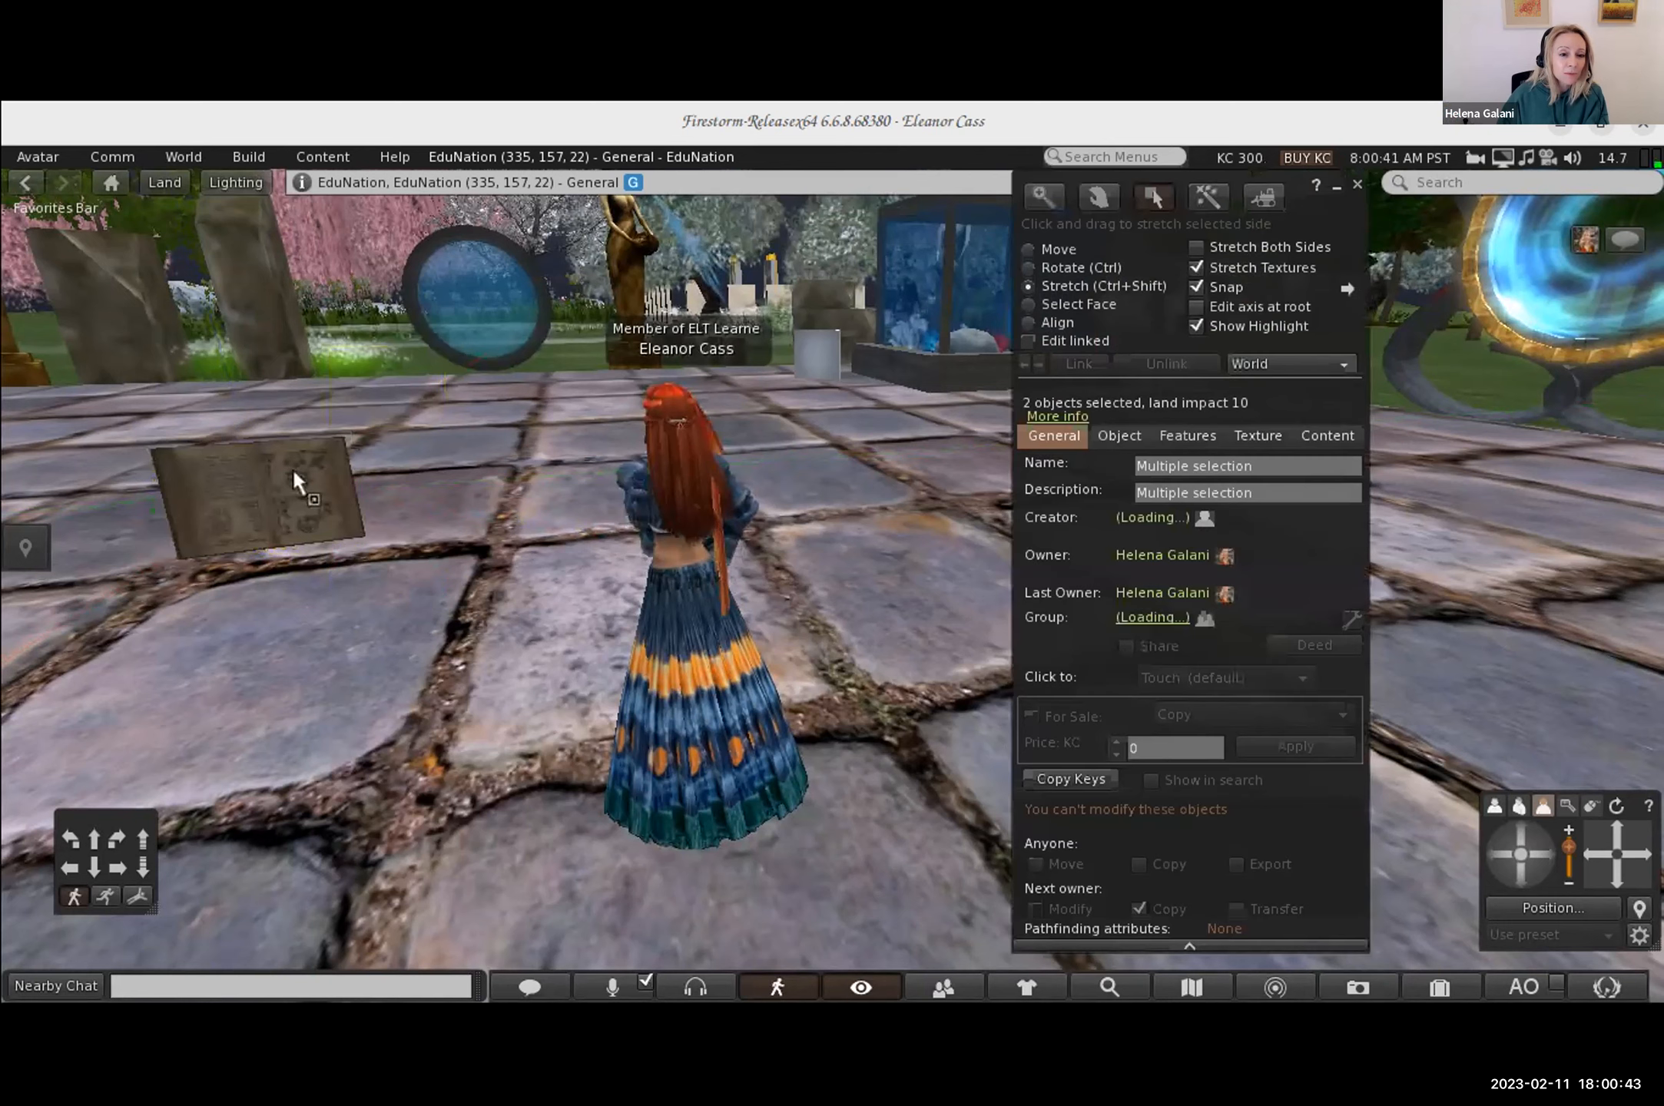
pyautogui.click(293, 466)
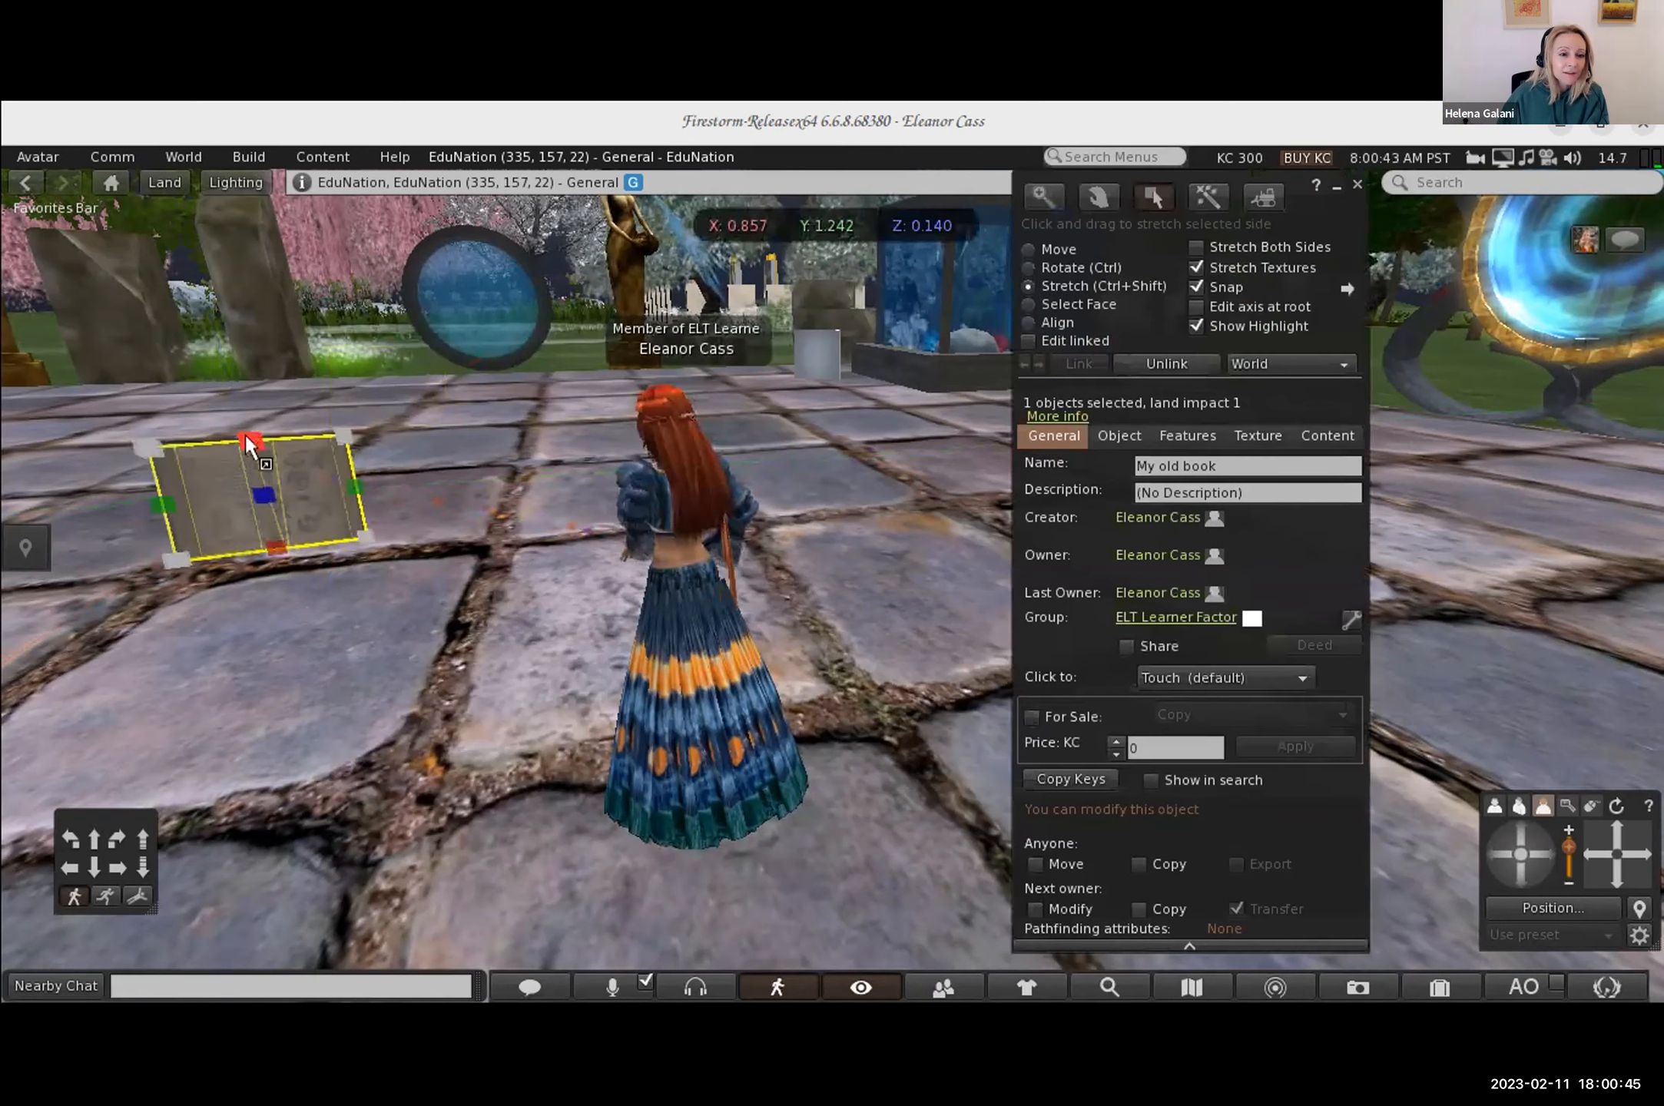
pyautogui.moveTo(247, 444); pyautogui.dragTo(193, 167)
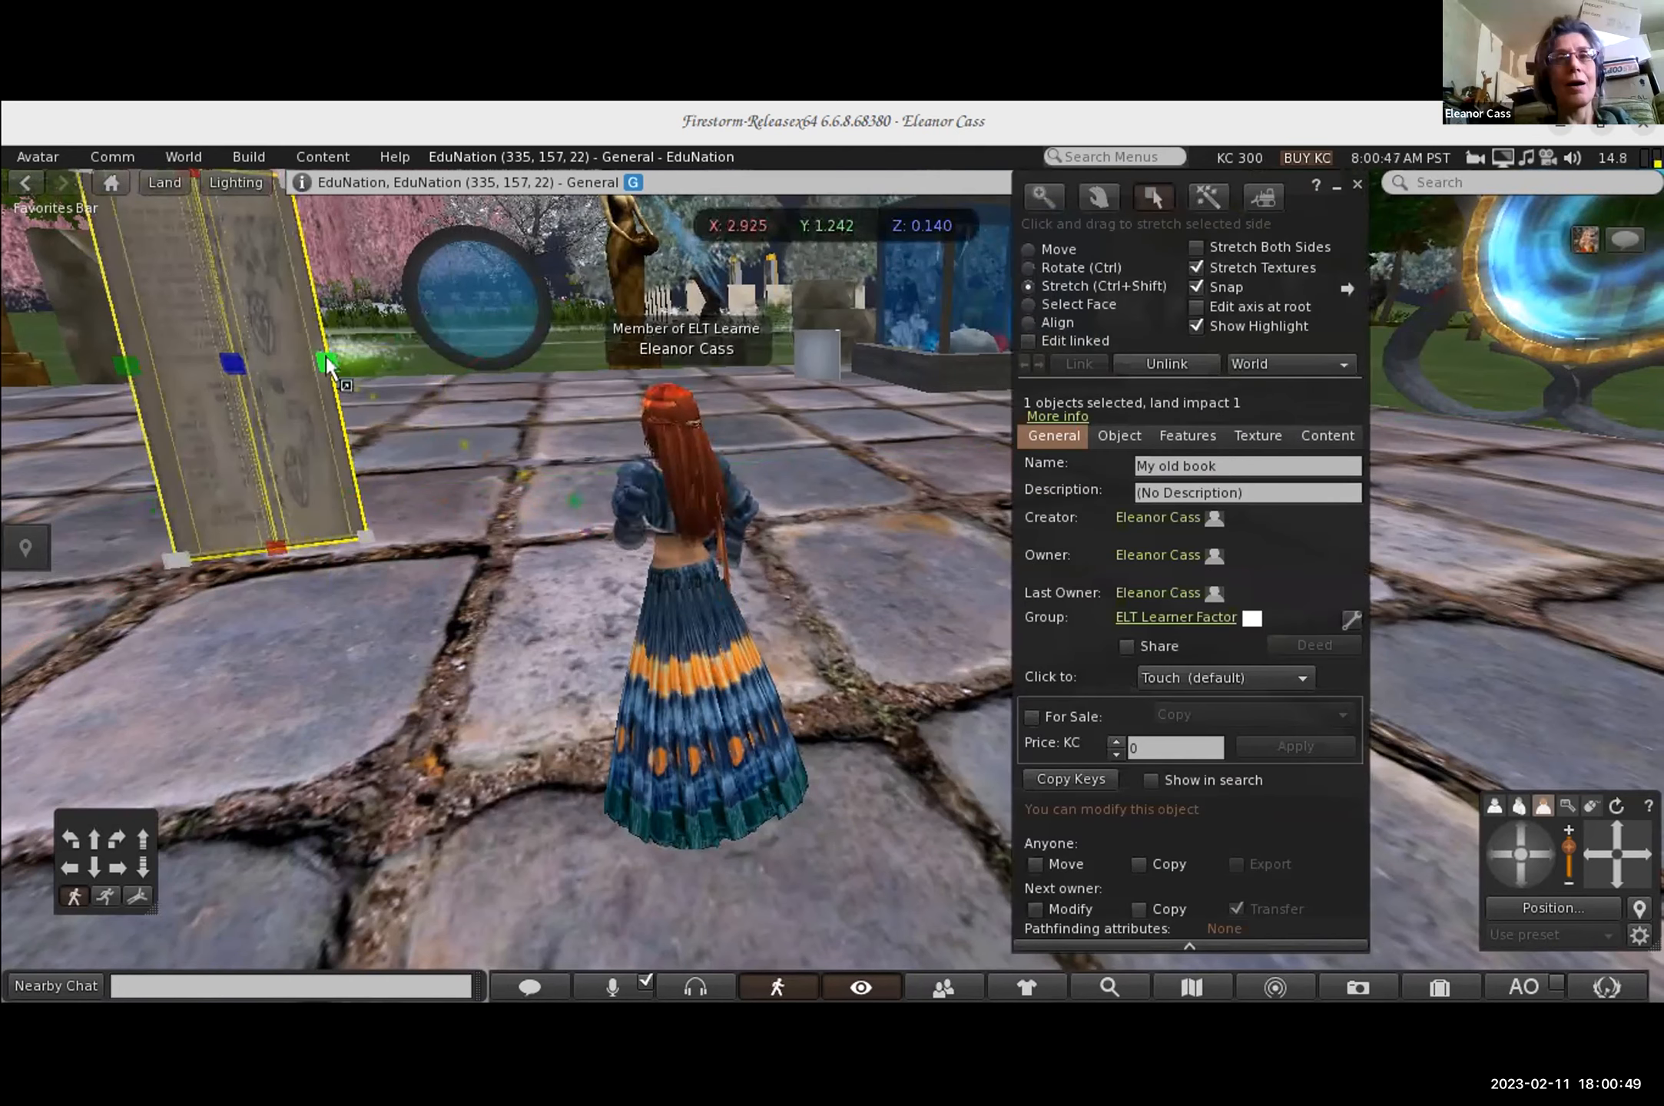
pyautogui.moveTo(326, 363); pyautogui.dragTo(1079, 270)
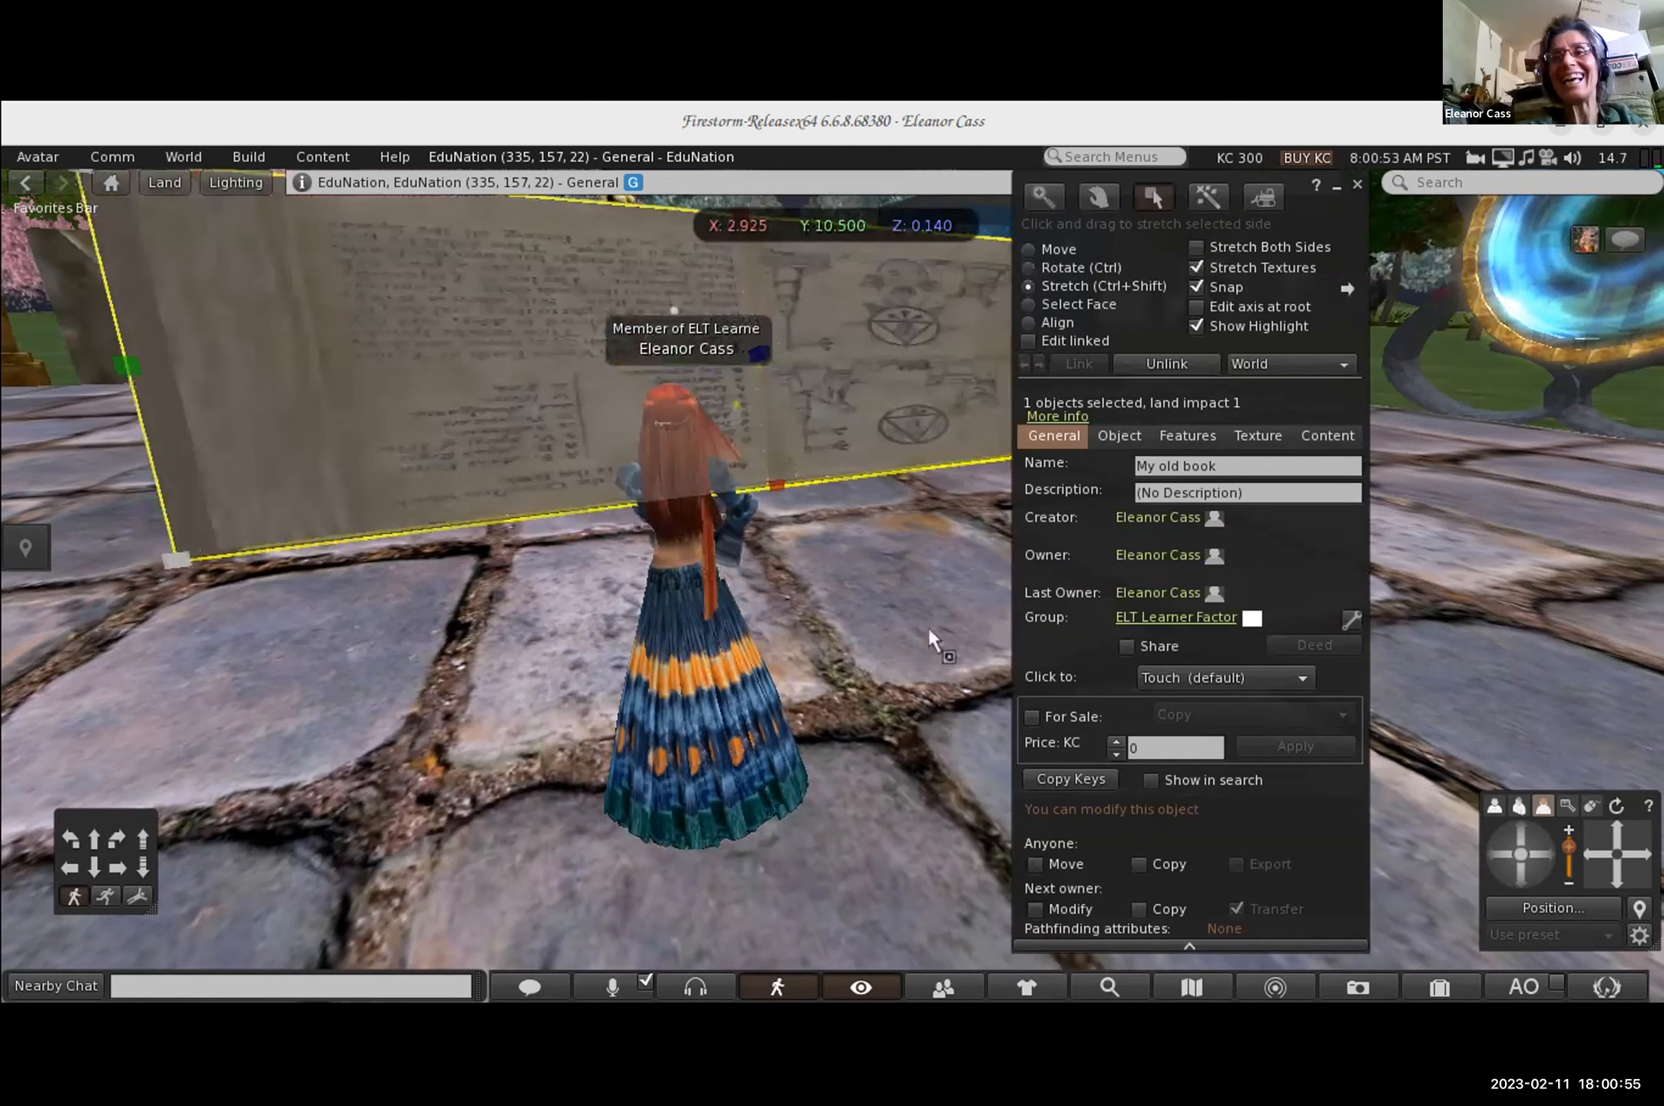
# Step: Rotate the board with the rotation rings so it stands upright
pyautogui.click(1029, 268)
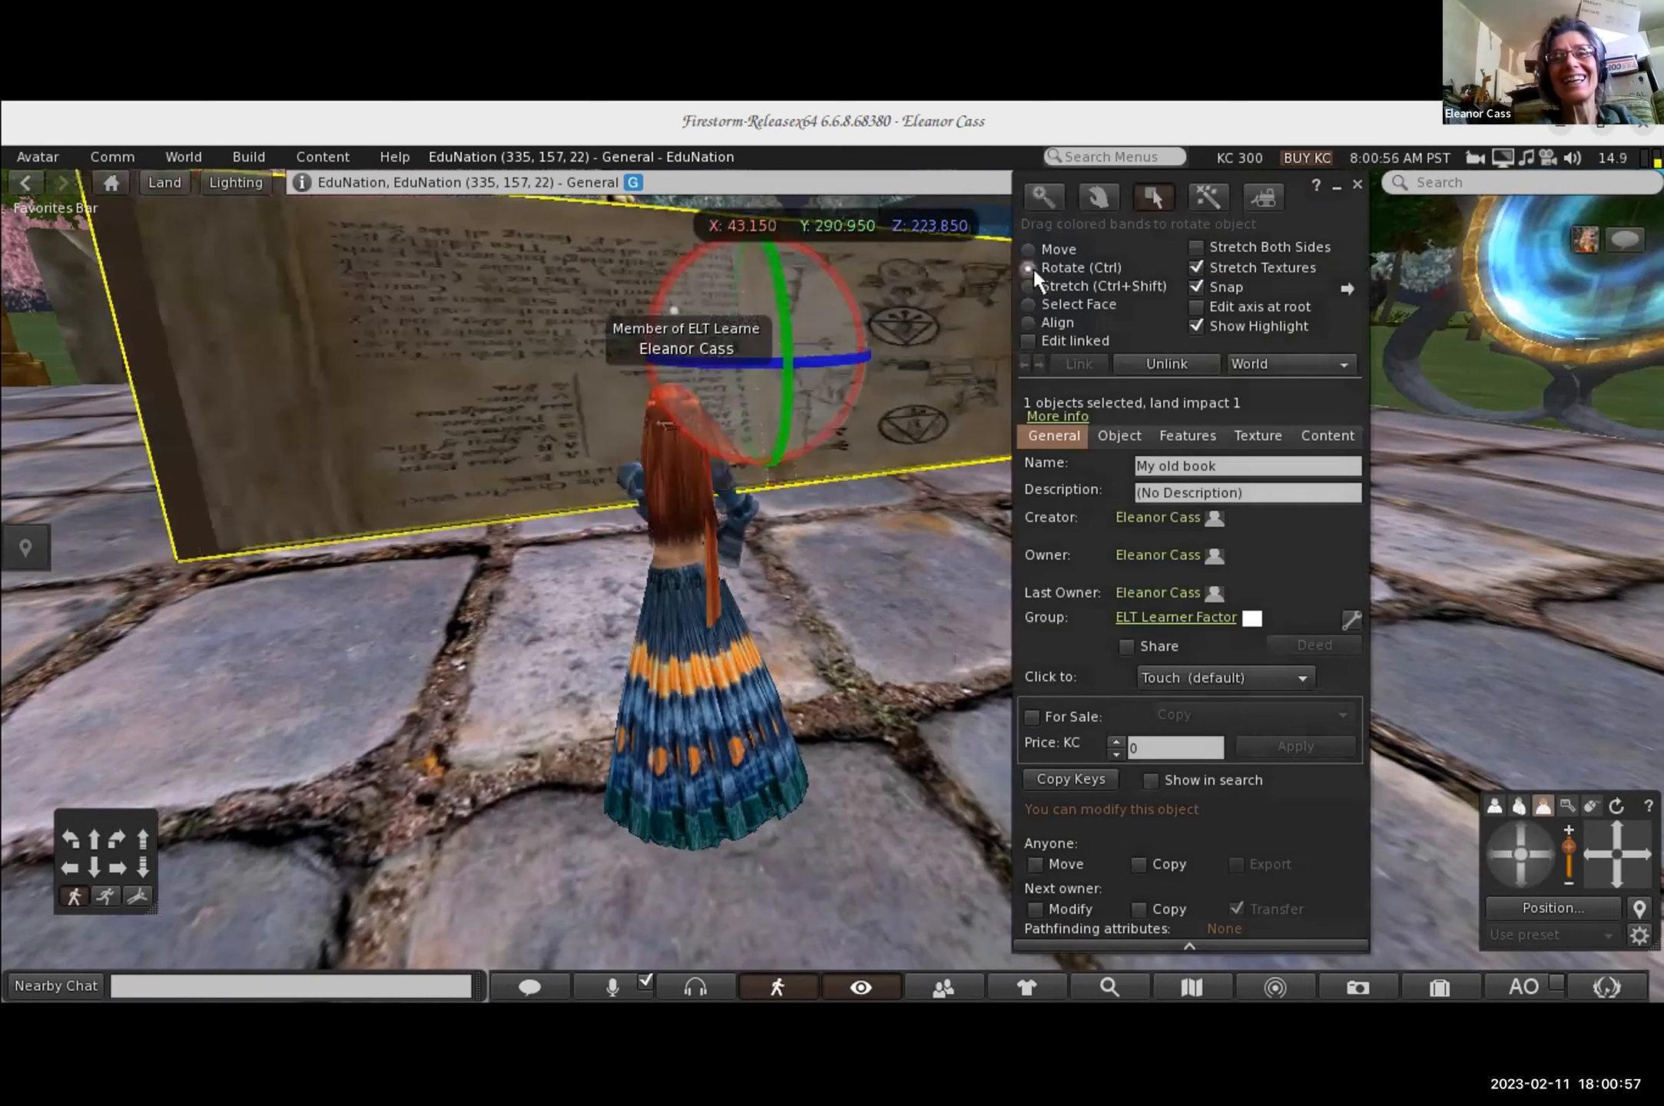
pyautogui.moveTo(817, 359); pyautogui.dragTo(780, 425)
pyautogui.moveTo(780, 424); pyautogui.dragTo(771, 428)
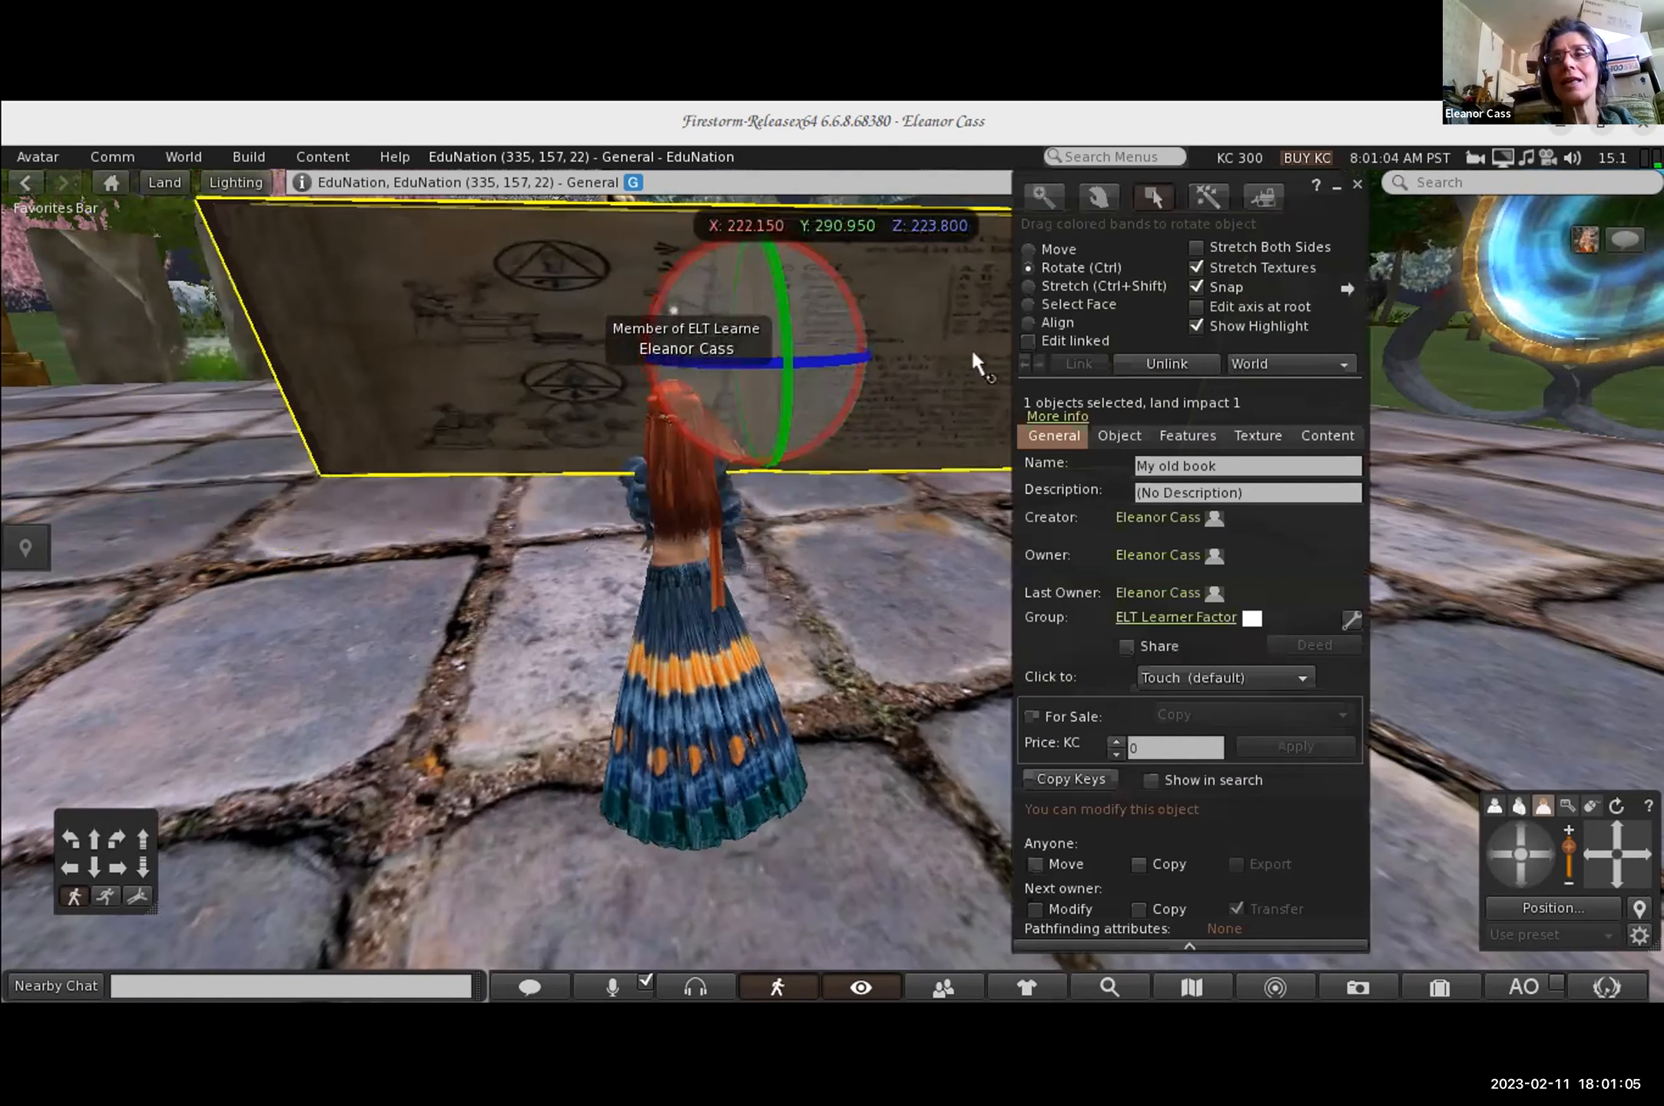
pyautogui.click(1028, 285)
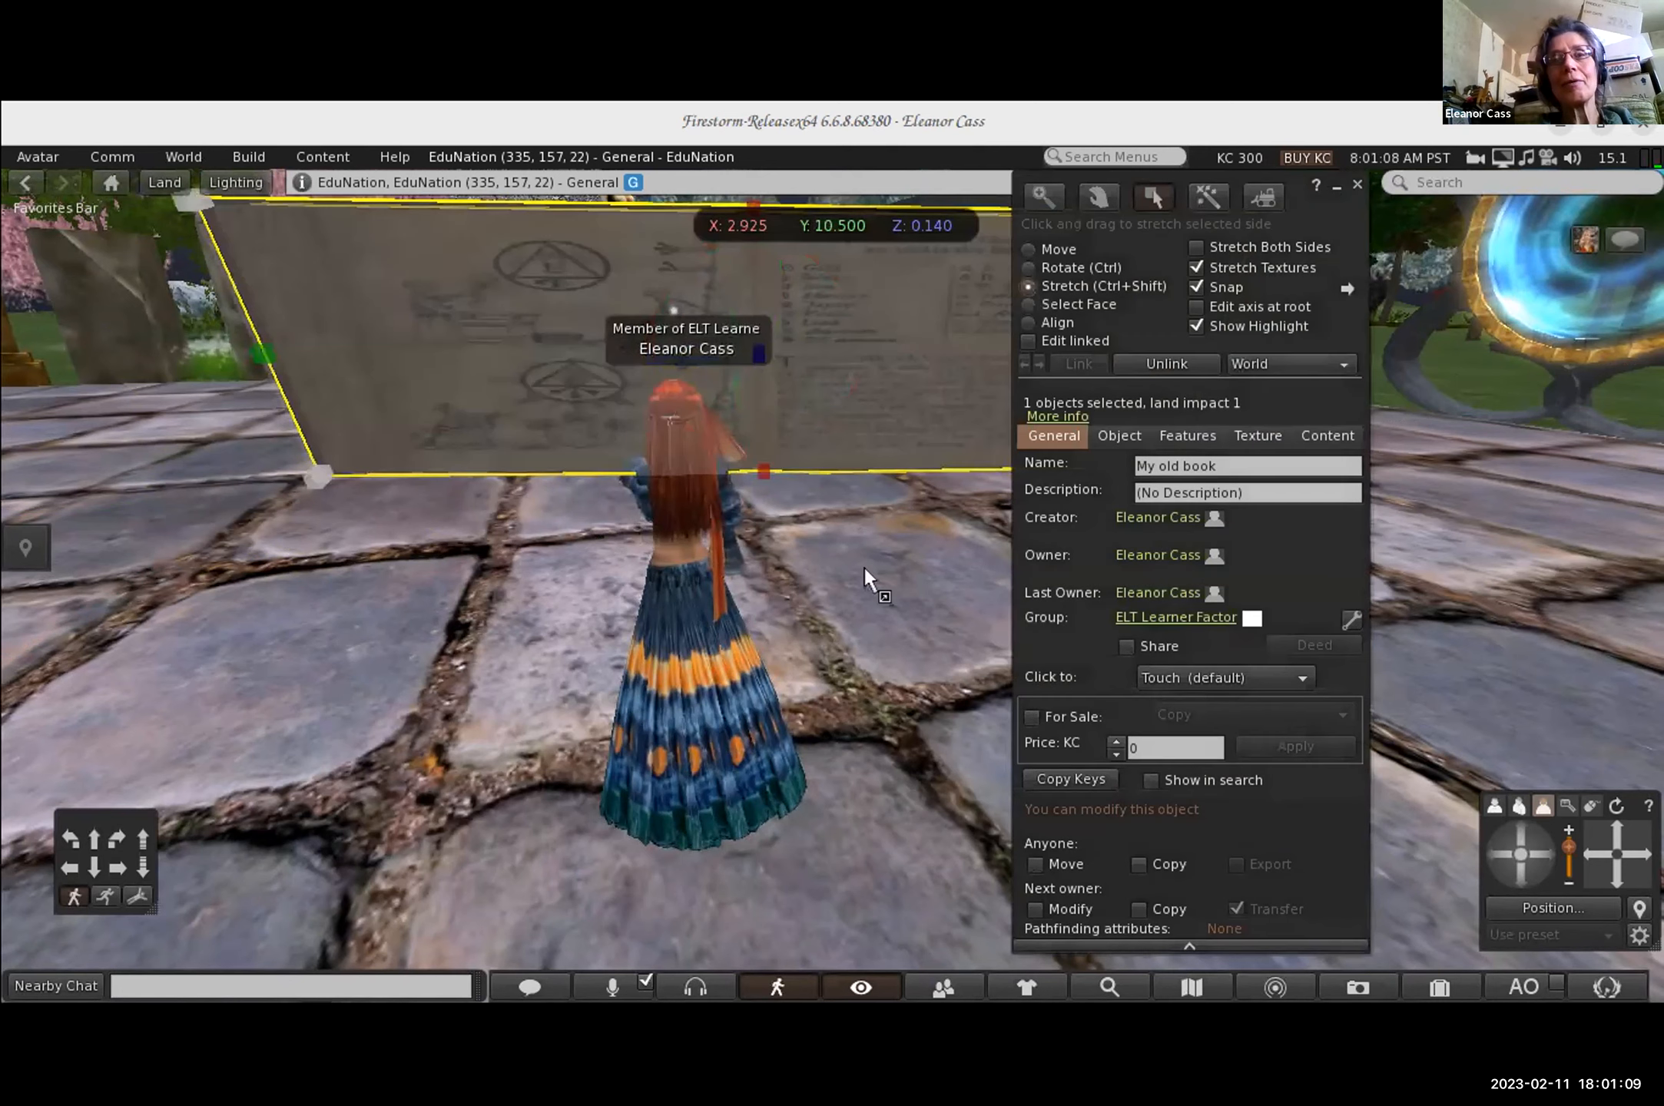
pyautogui.click(915, 502)
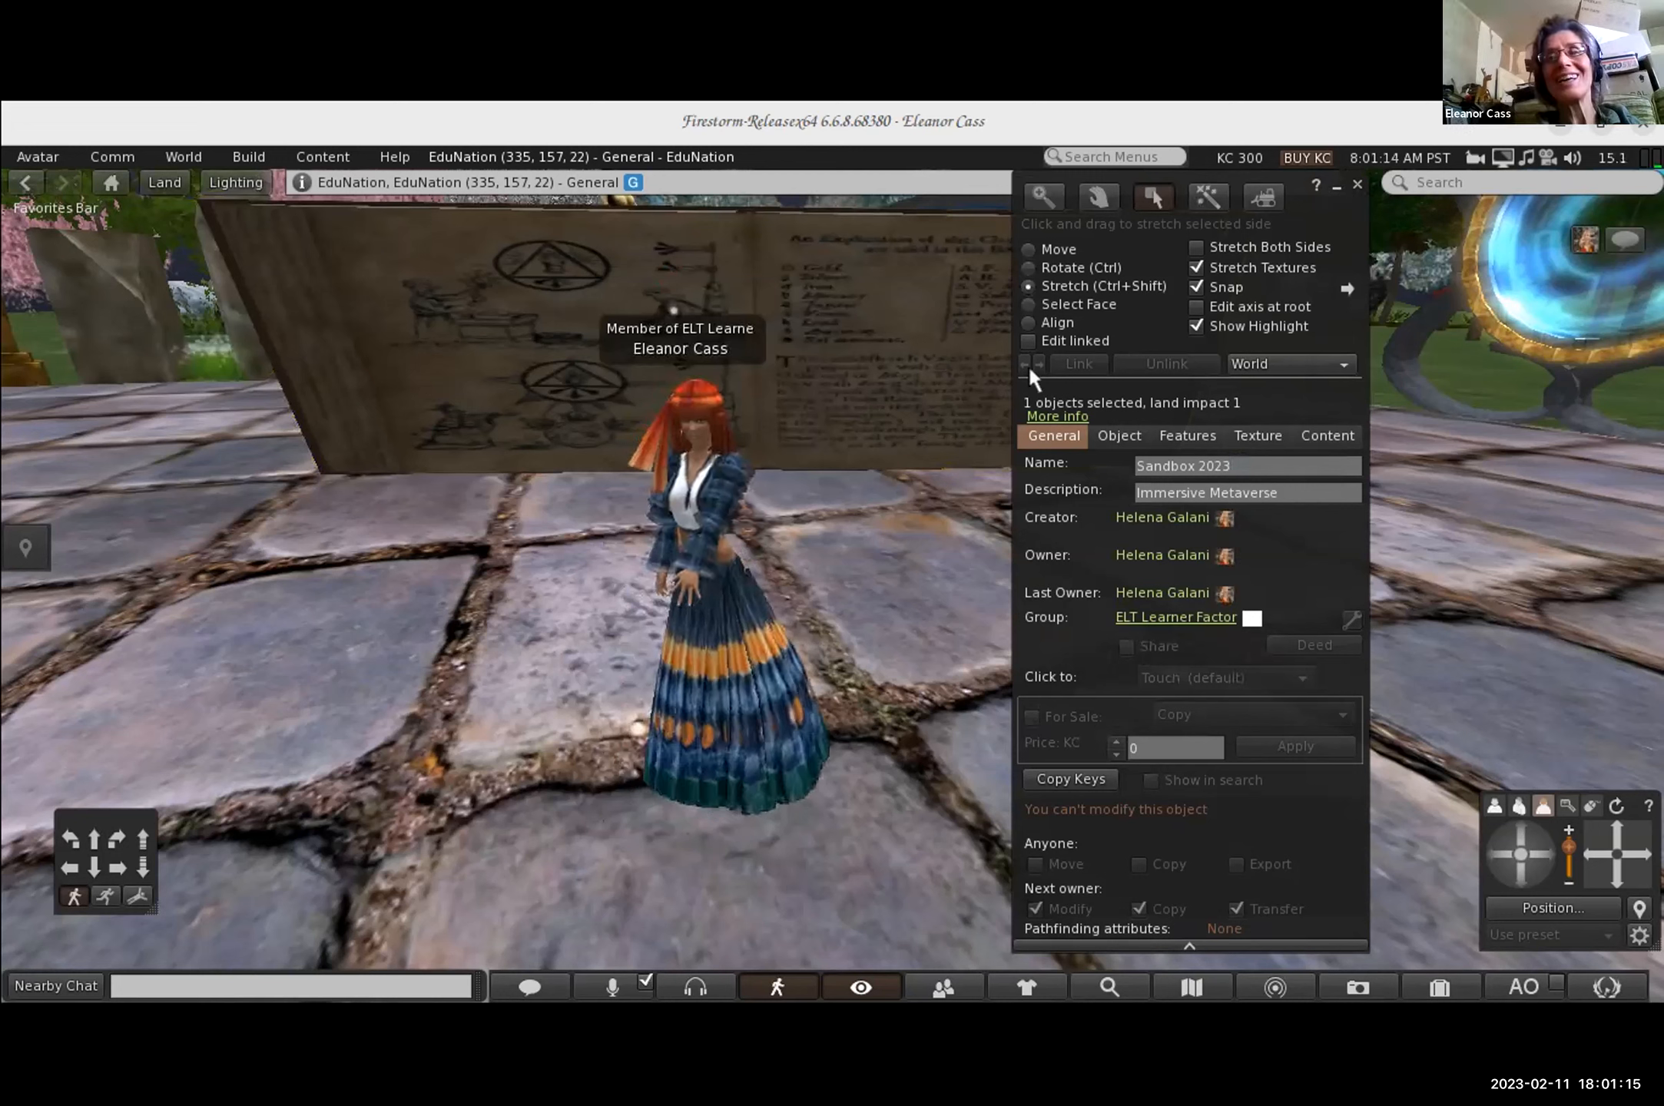
# Step: Reselect the board and show its Object tab values, size 2.925 × 10.5 × 0.140 m
pyautogui.click(860, 317)
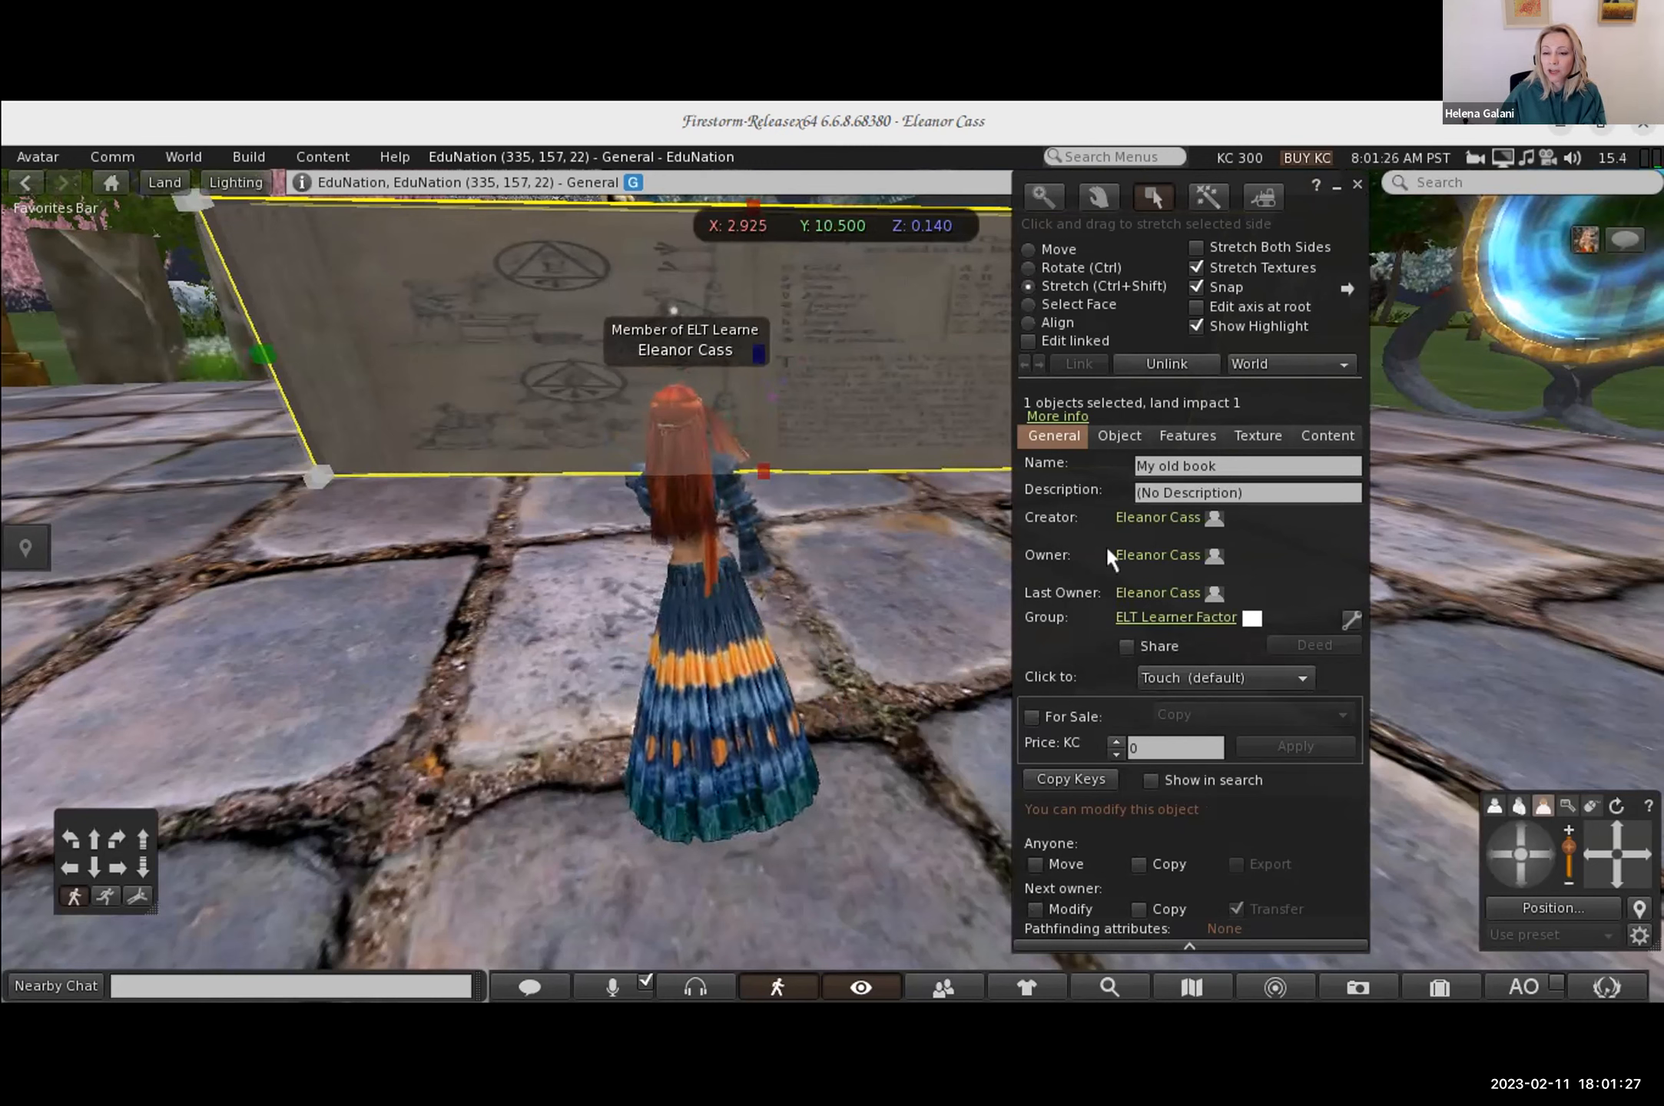
pyautogui.click(1119, 436)
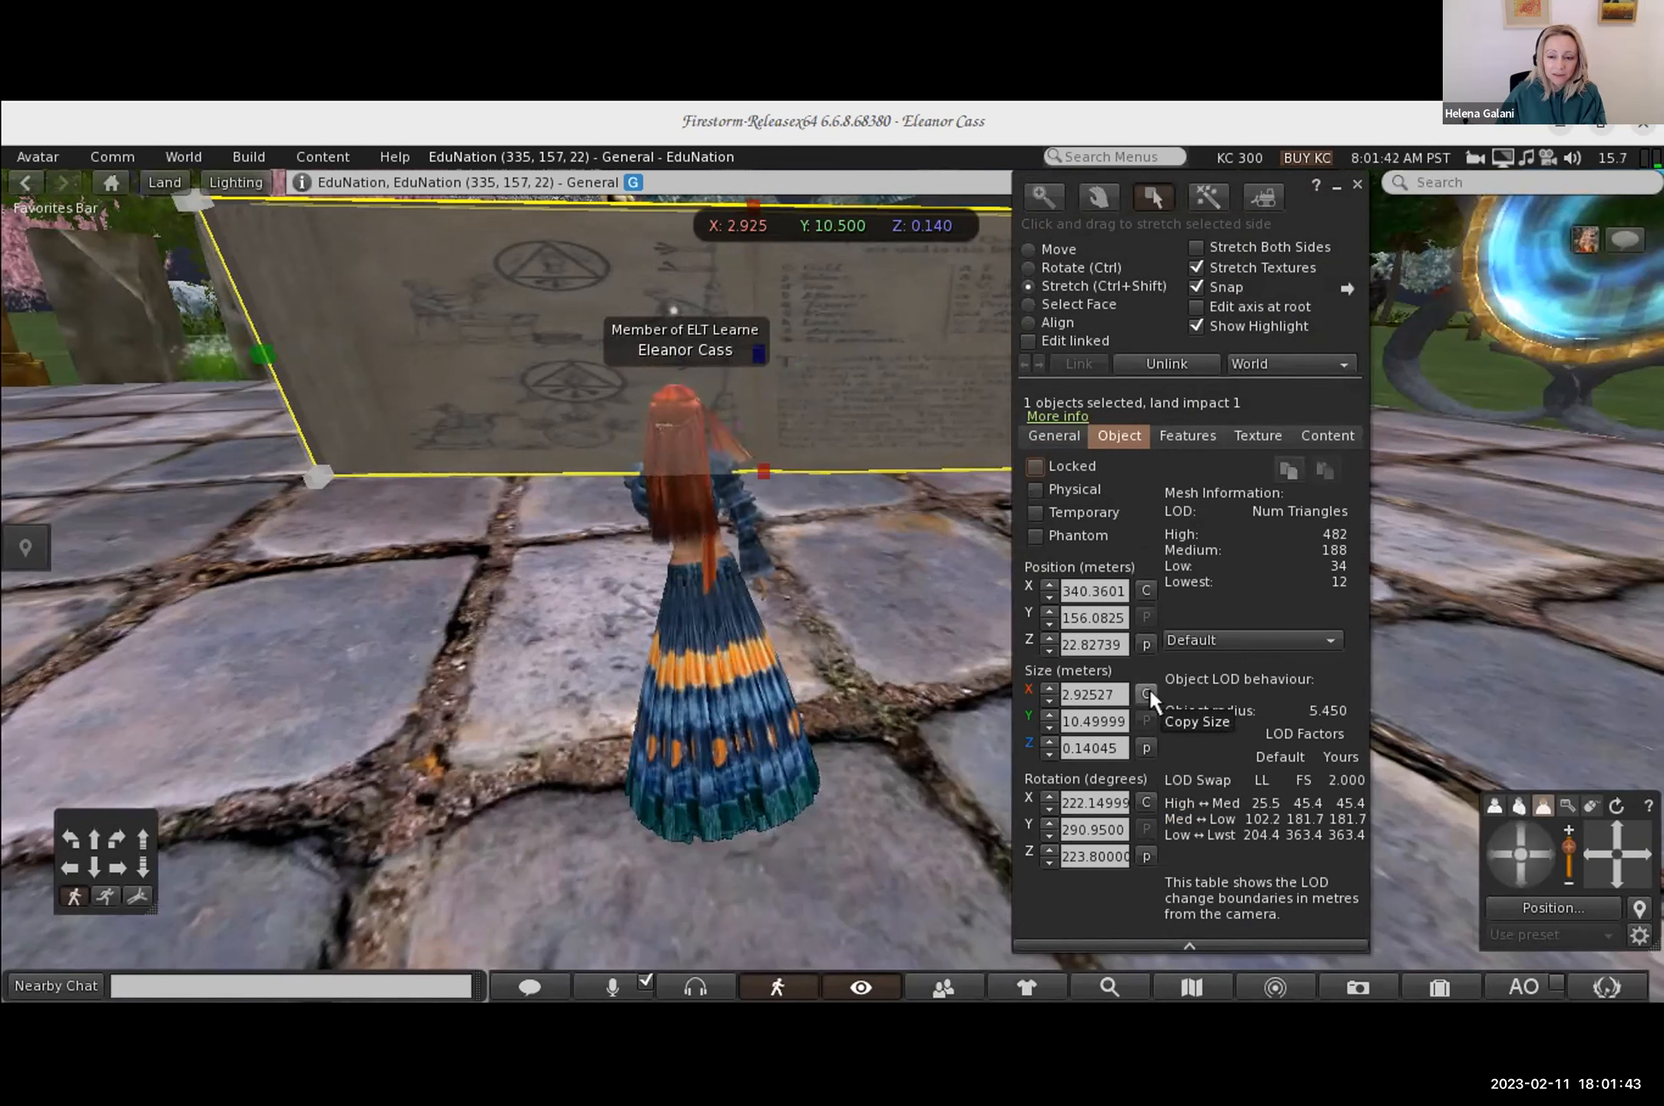
# Step: Nudge the board's Size X up from 2.925 to about 3.045 m, then deselect it
pyautogui.click(1050, 688)
pyautogui.click(1050, 688)
pyautogui.click(1051, 688)
pyautogui.click(1050, 689)
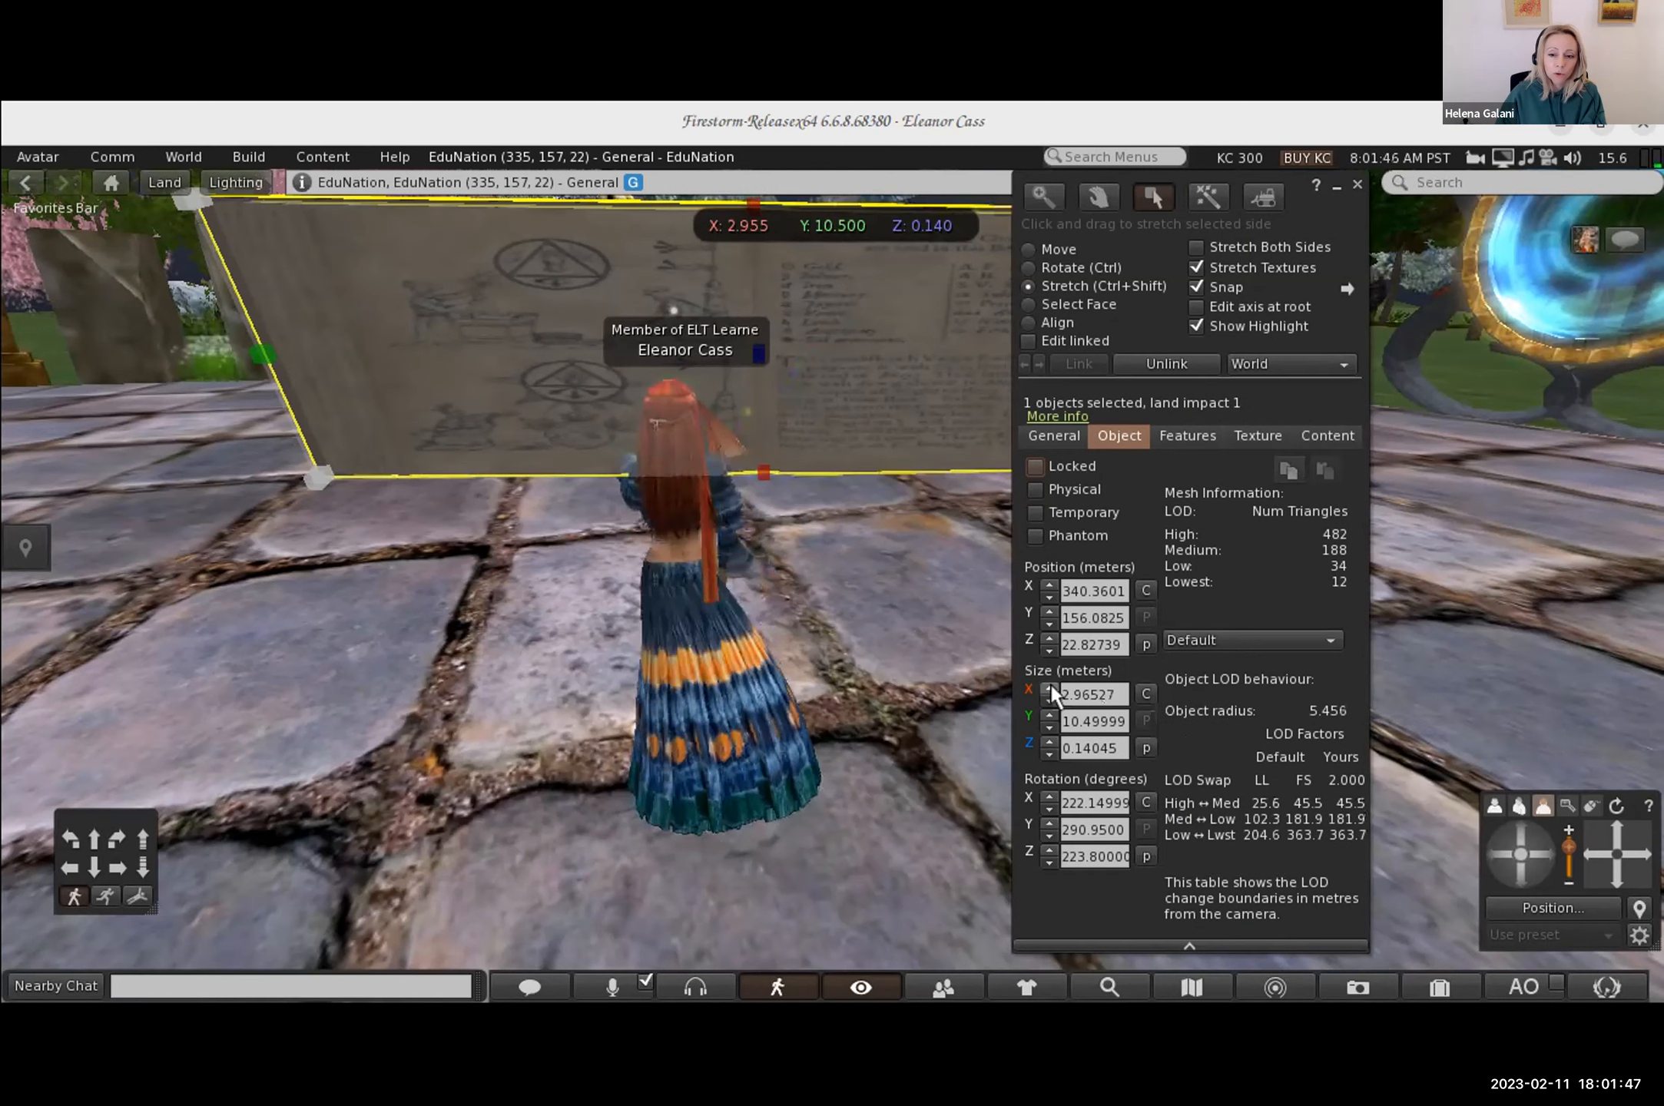
pyautogui.click(1050, 688)
pyautogui.click(1051, 688)
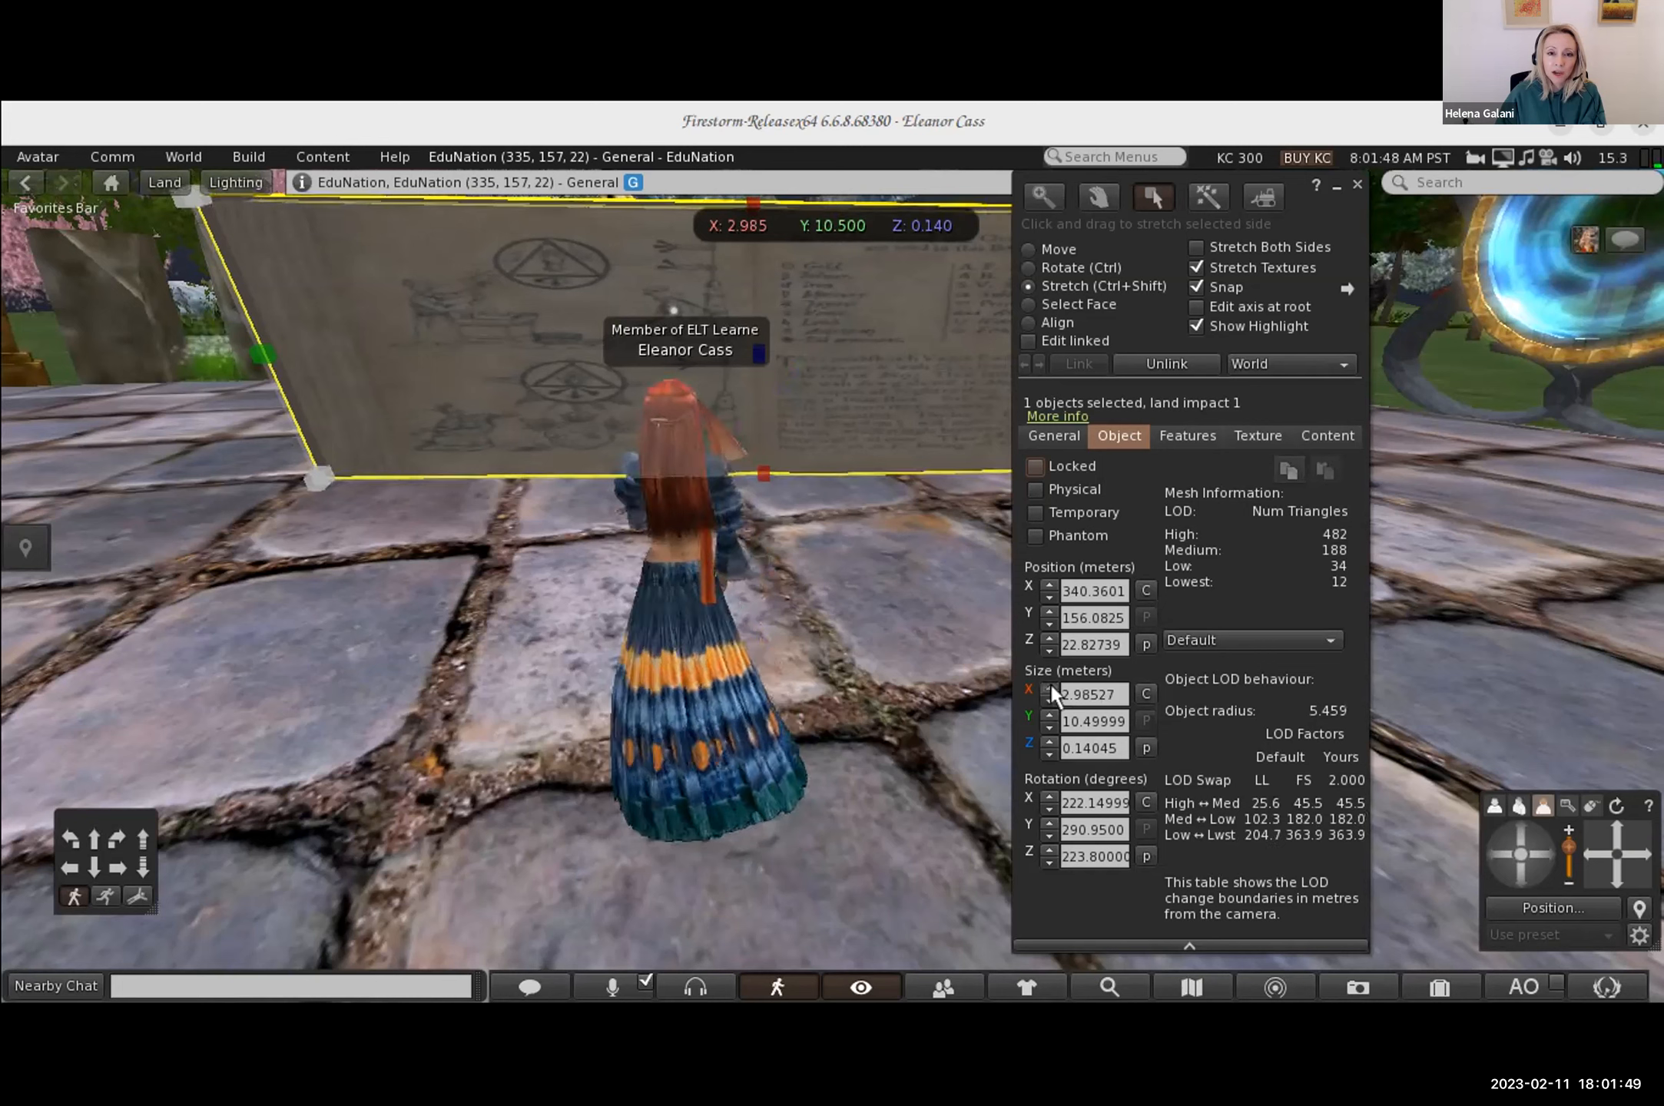
pyautogui.click(1050, 688)
pyautogui.click(1050, 689)
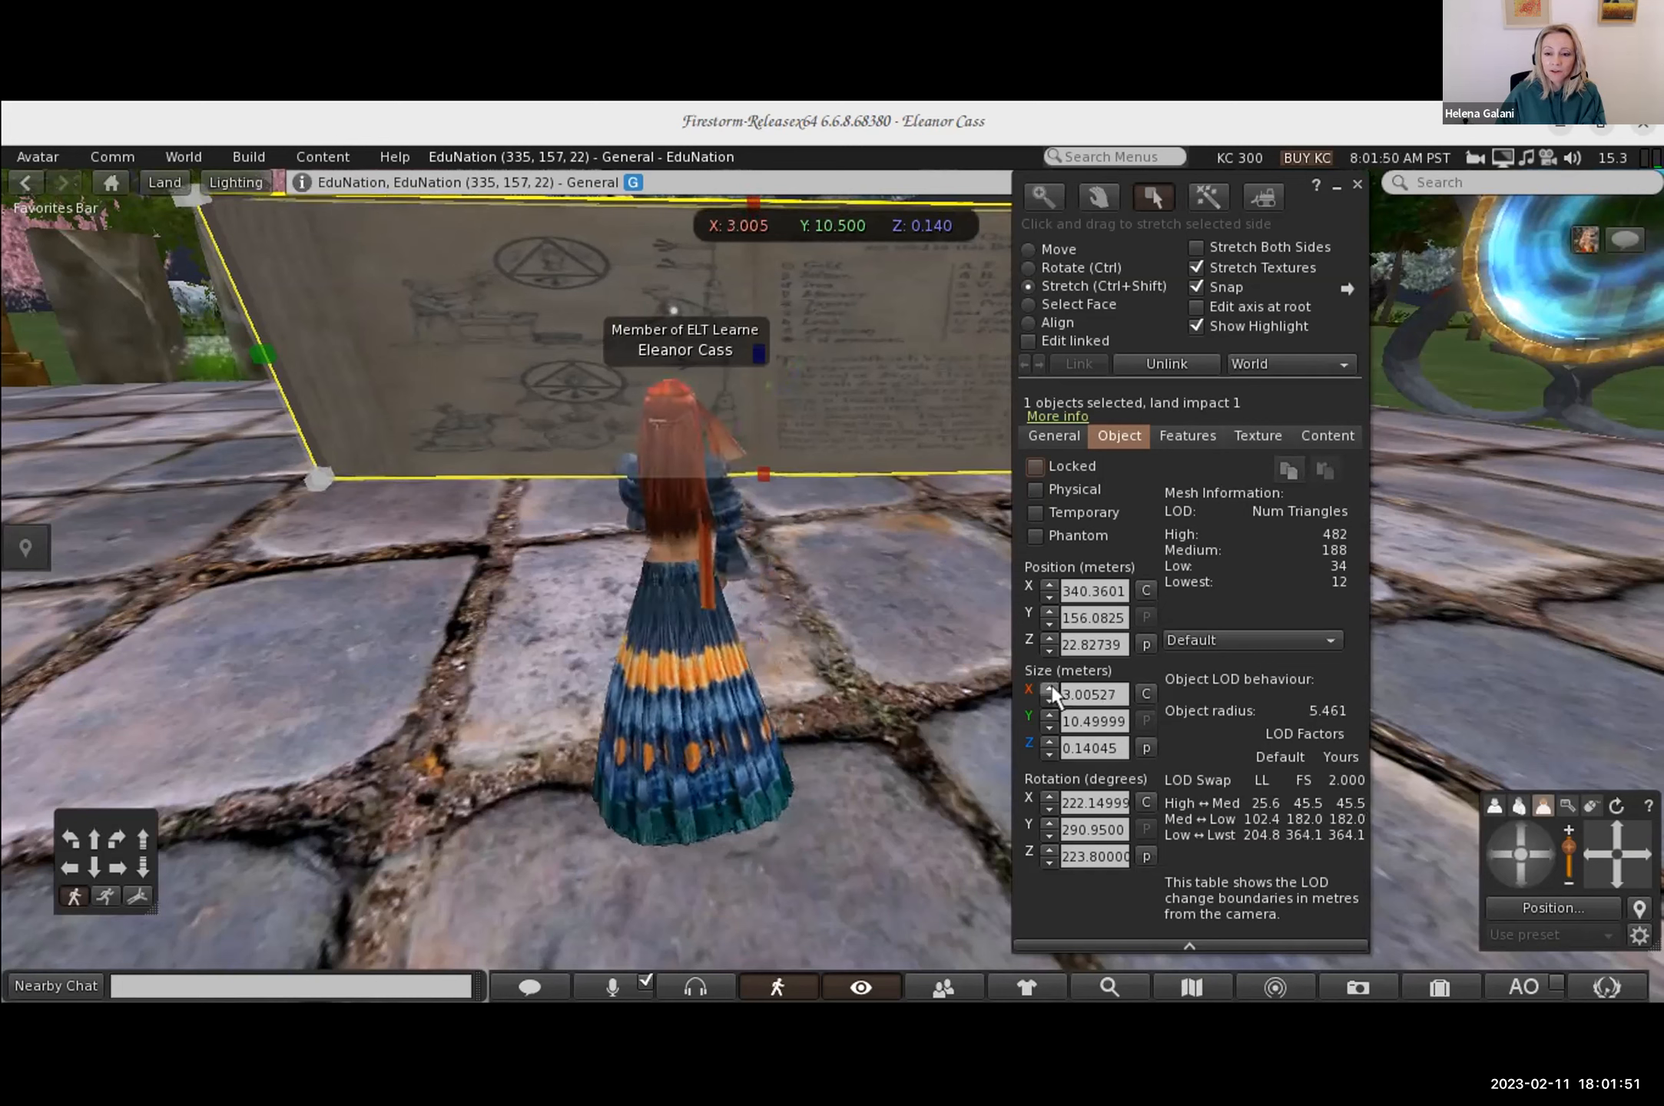
pyautogui.click(1050, 689)
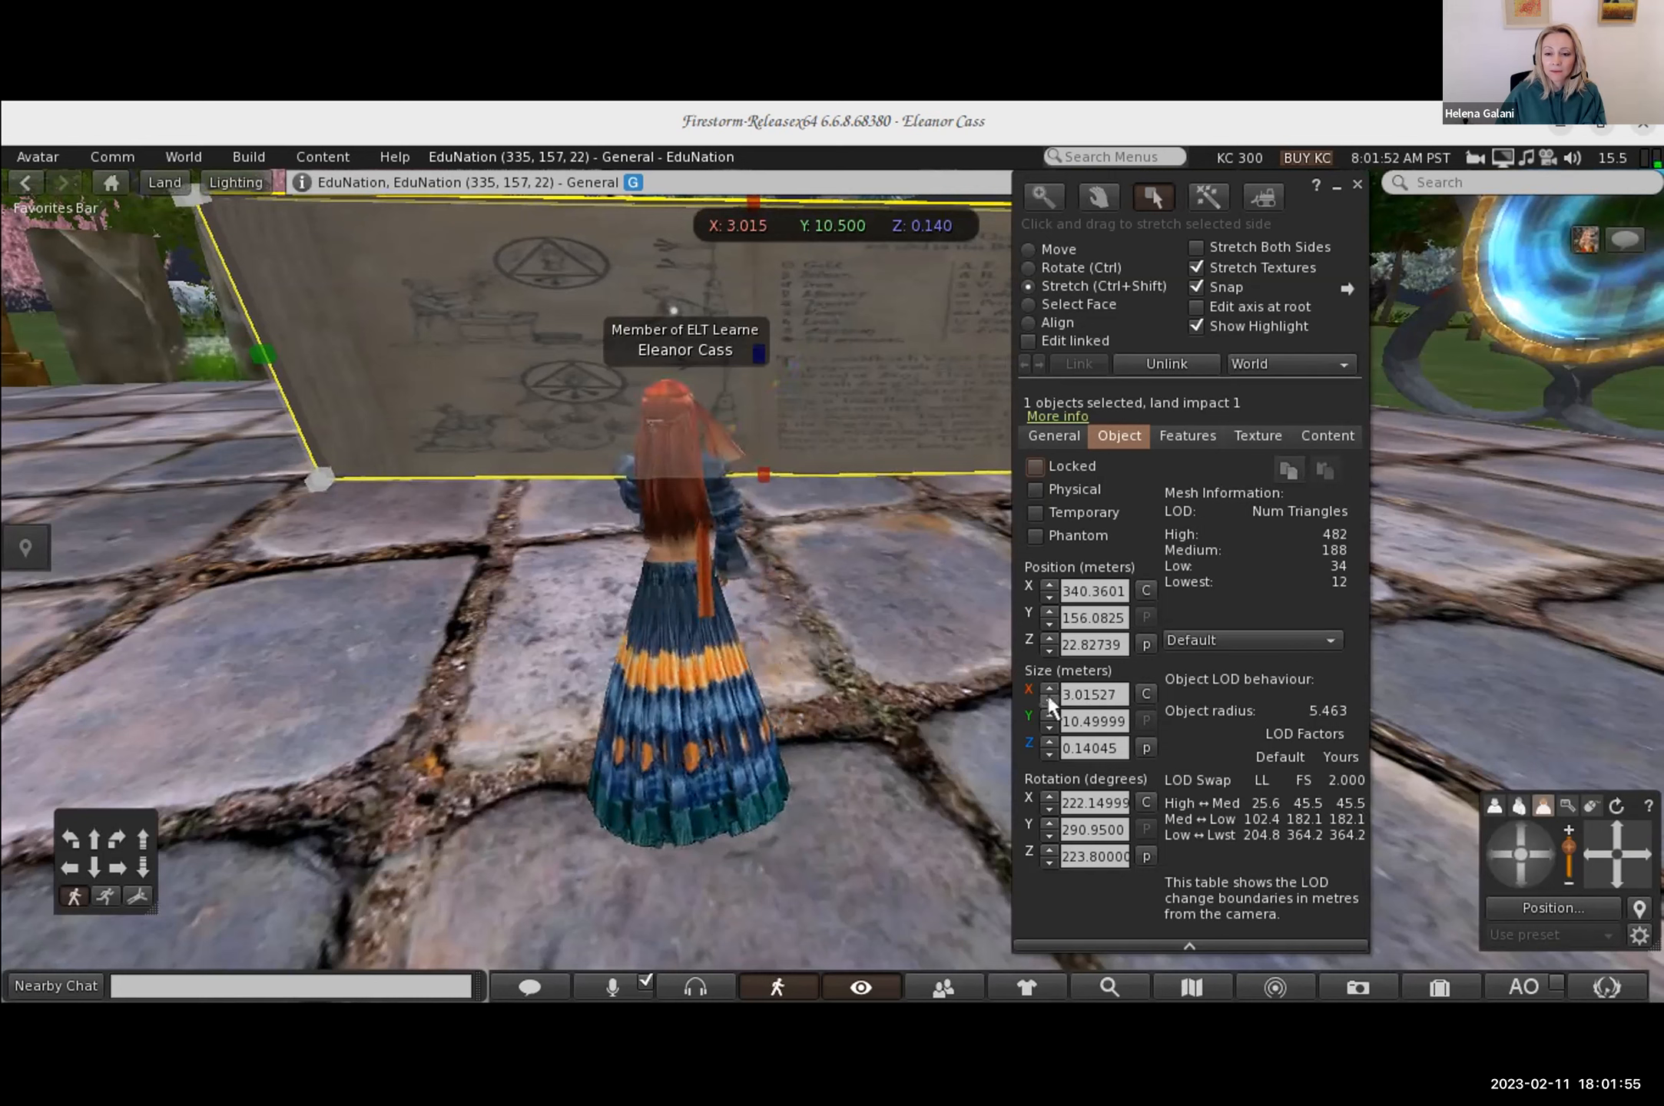
pyautogui.click(1049, 688)
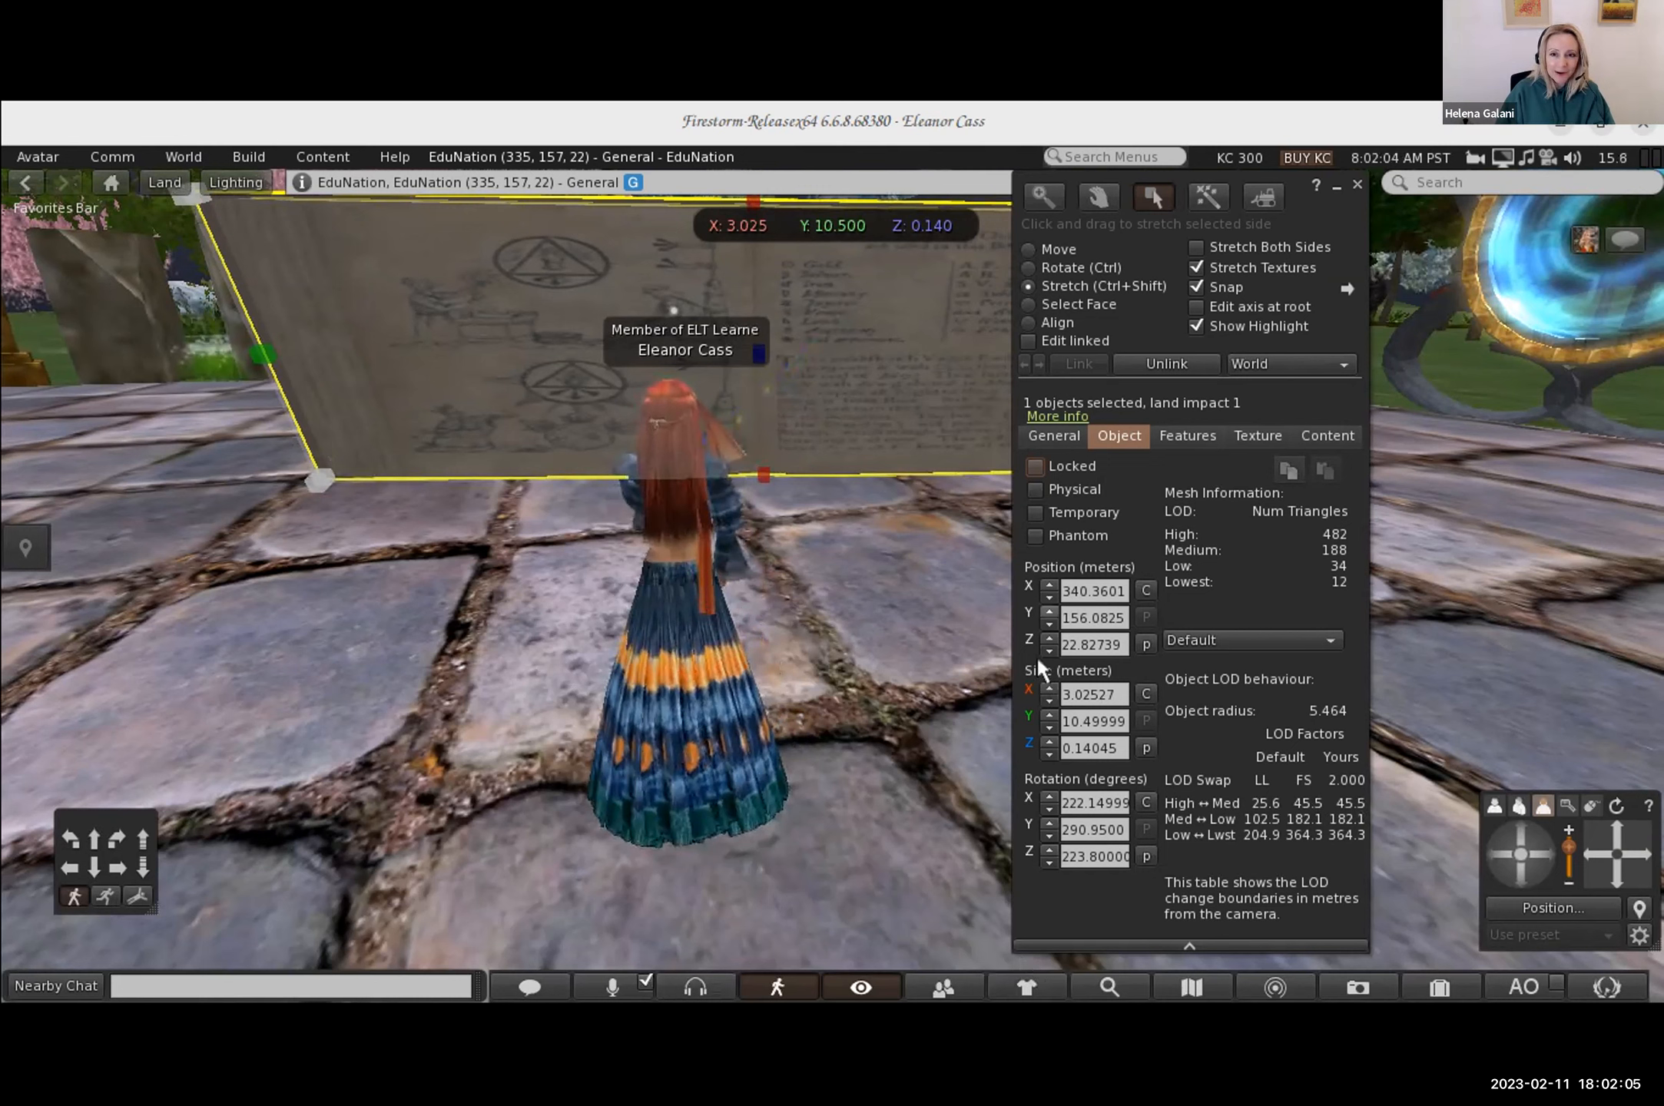
pyautogui.click(1050, 690)
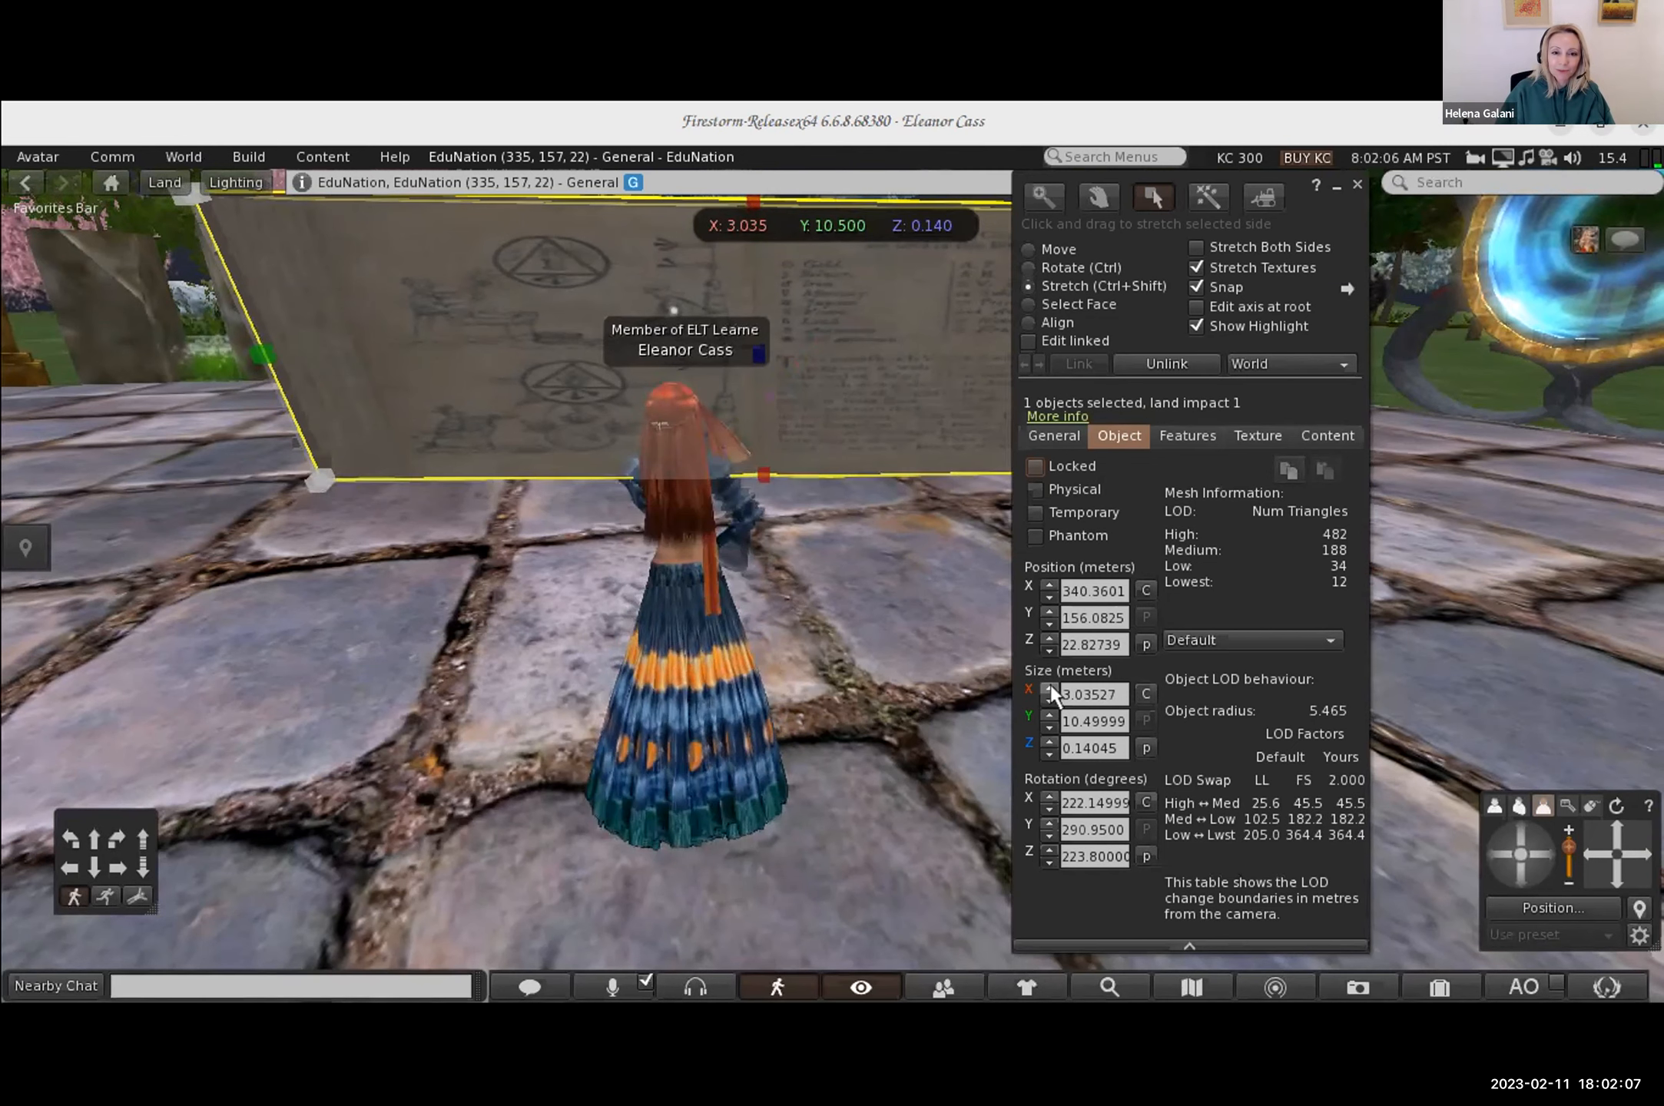
pyautogui.click(1050, 690)
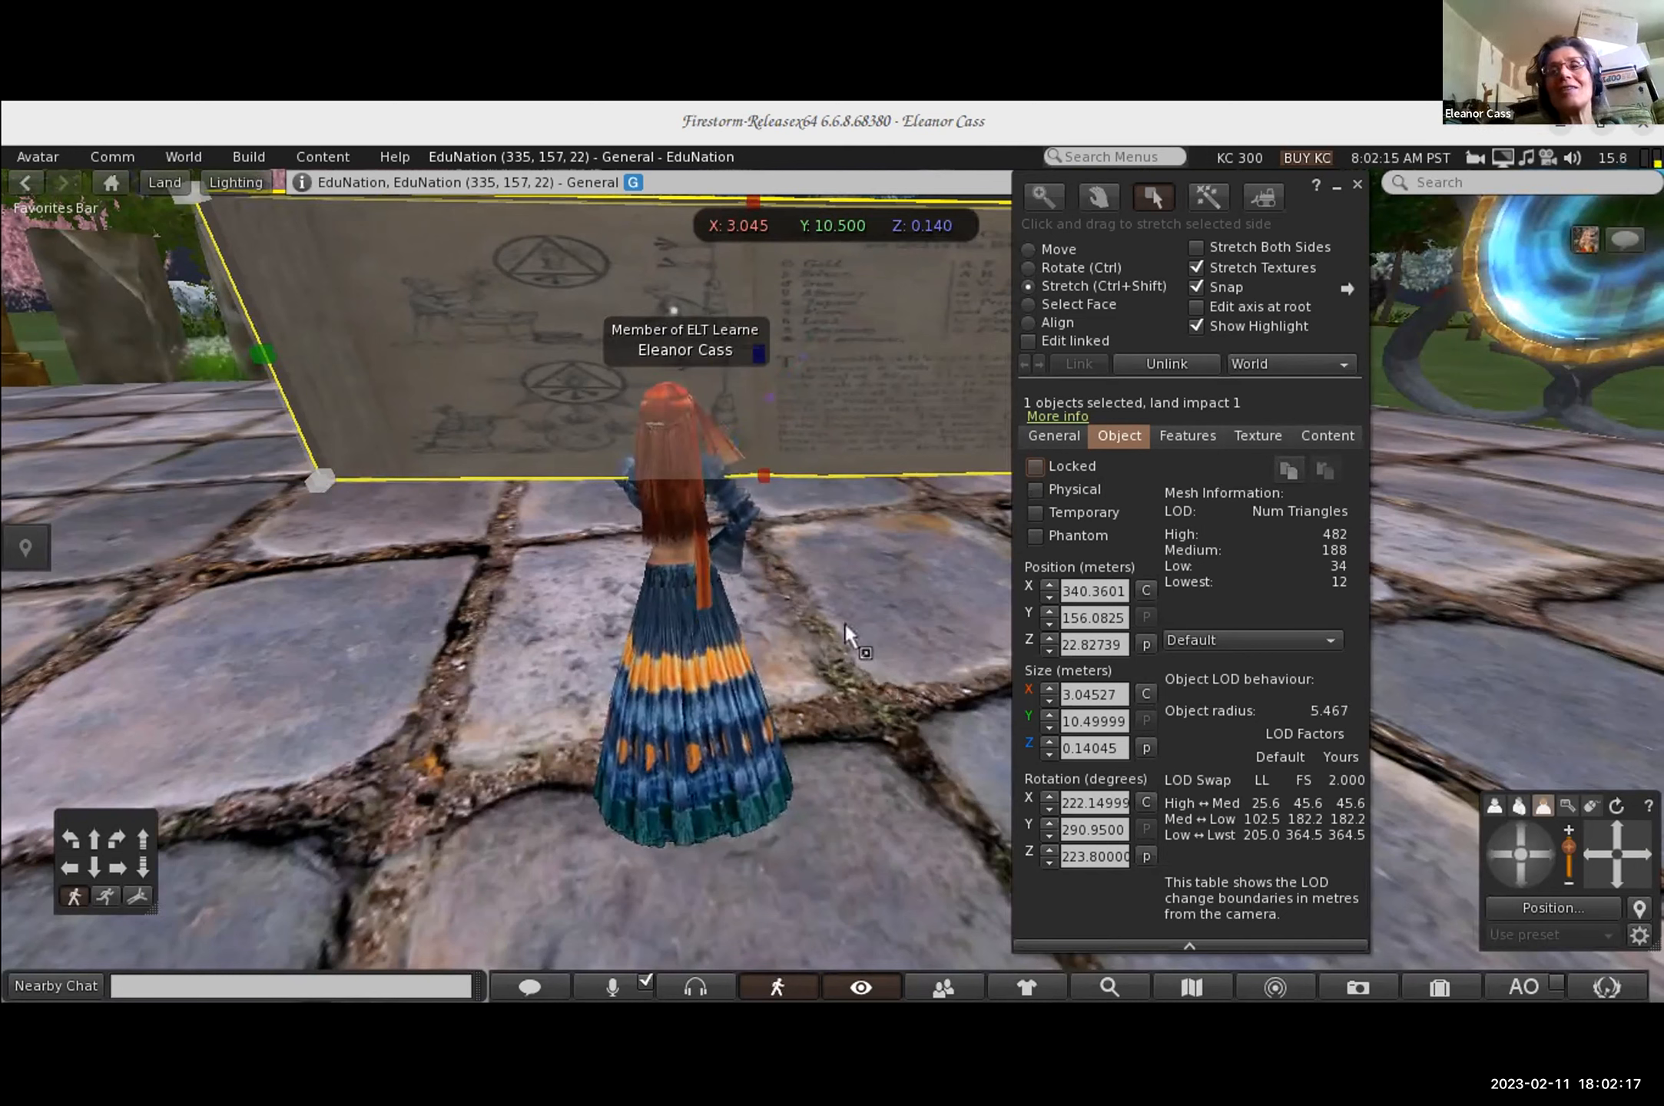
pyautogui.click(780, 555)
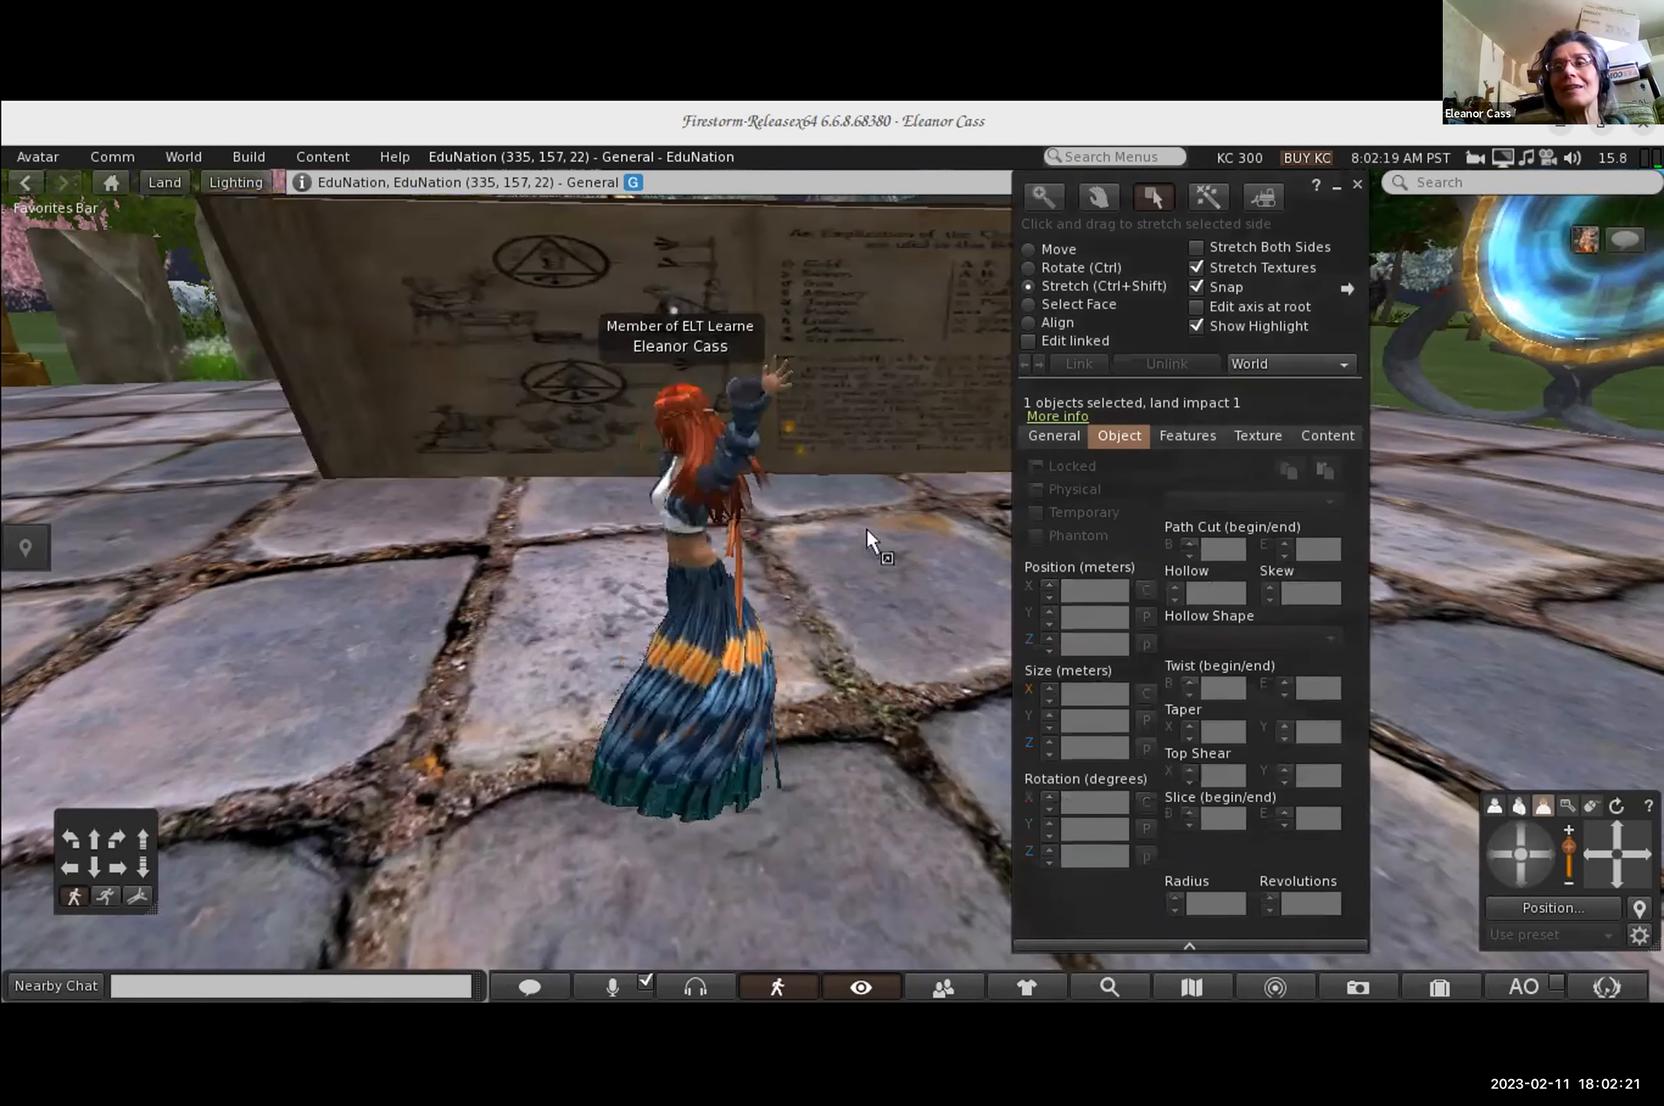
# Step: Reopen the board for editing, showing position 340.36, 156.08, 22.83 and rotation 222.1°, 290.95°, 223.8°
pyautogui.click(1338, 187)
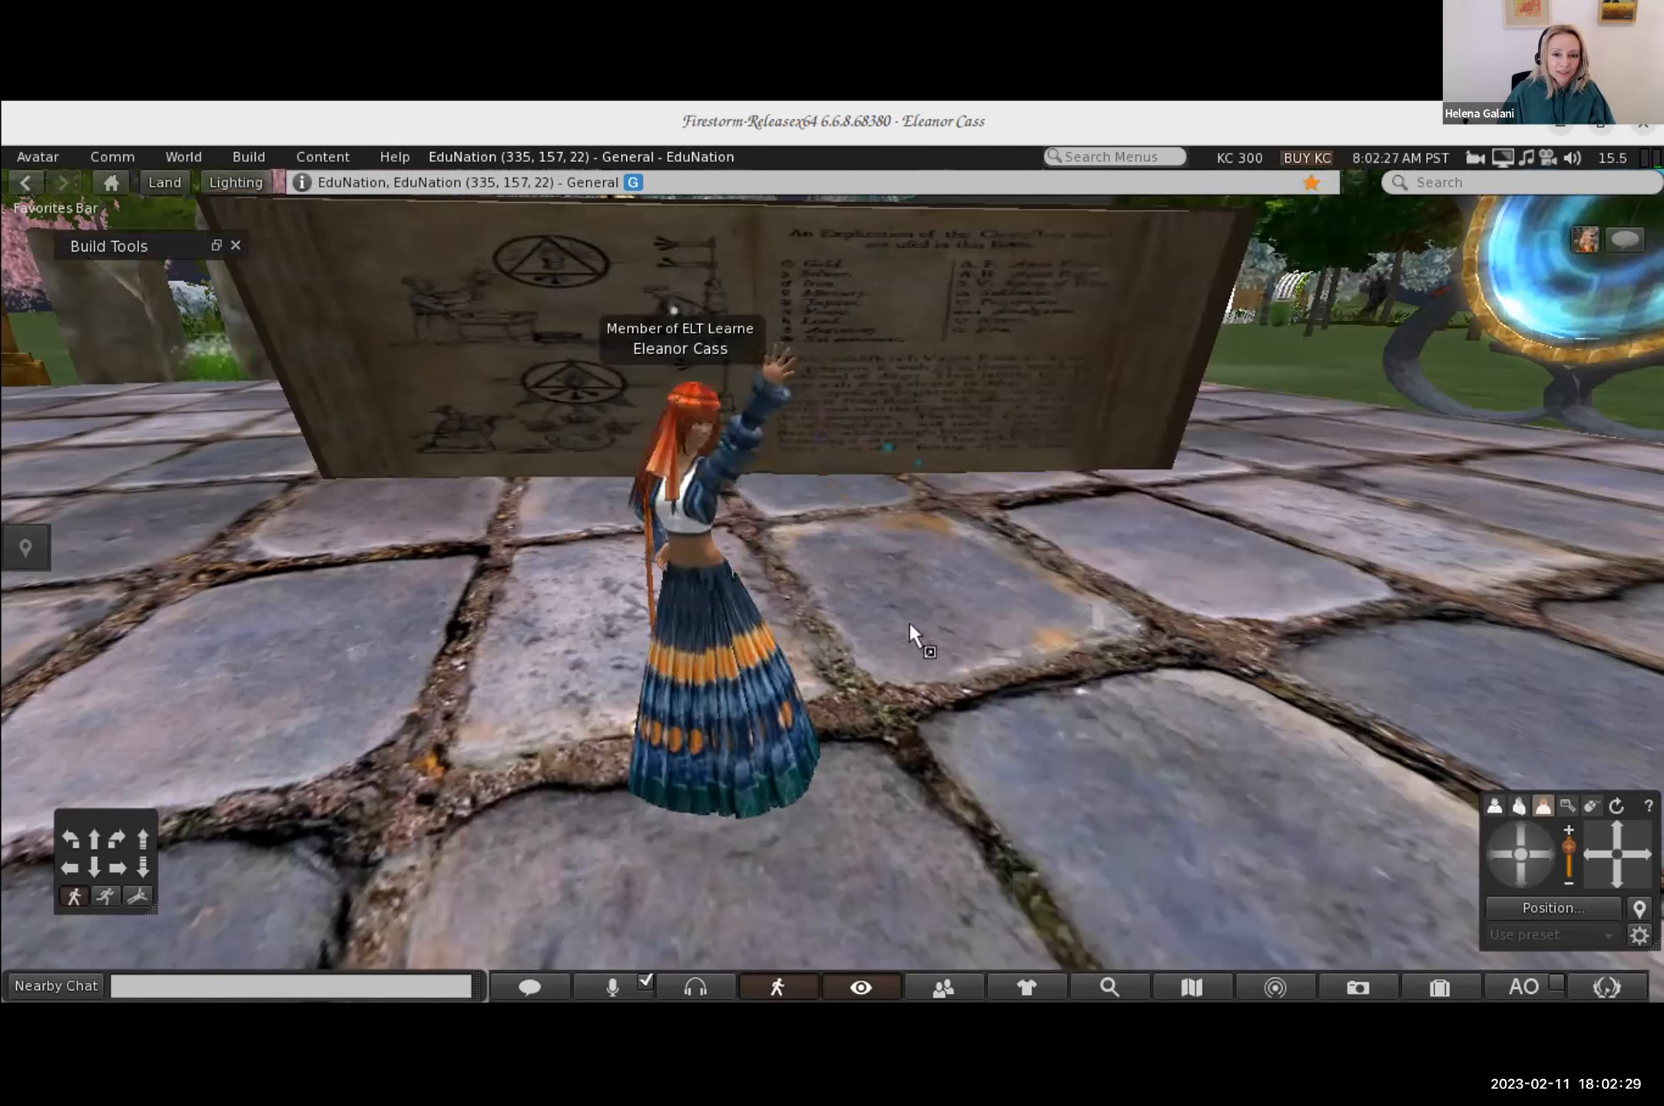
pyautogui.click(923, 332)
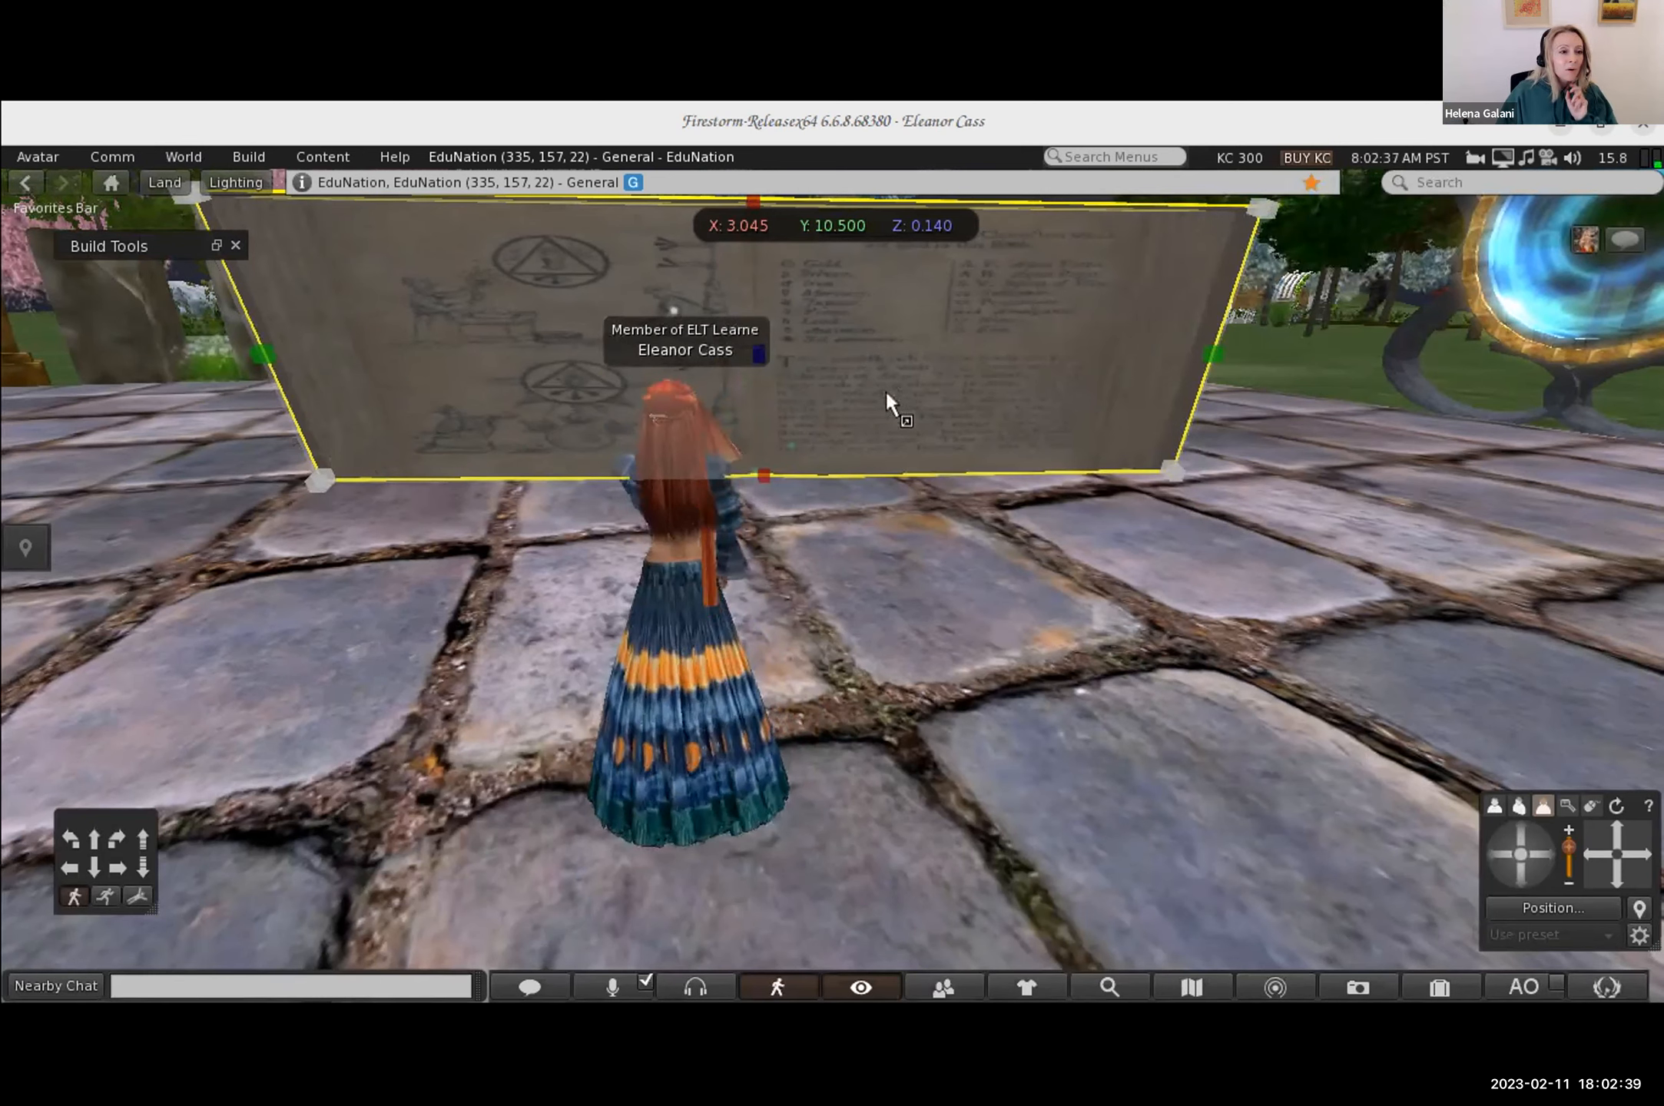
pyautogui.click(891, 535)
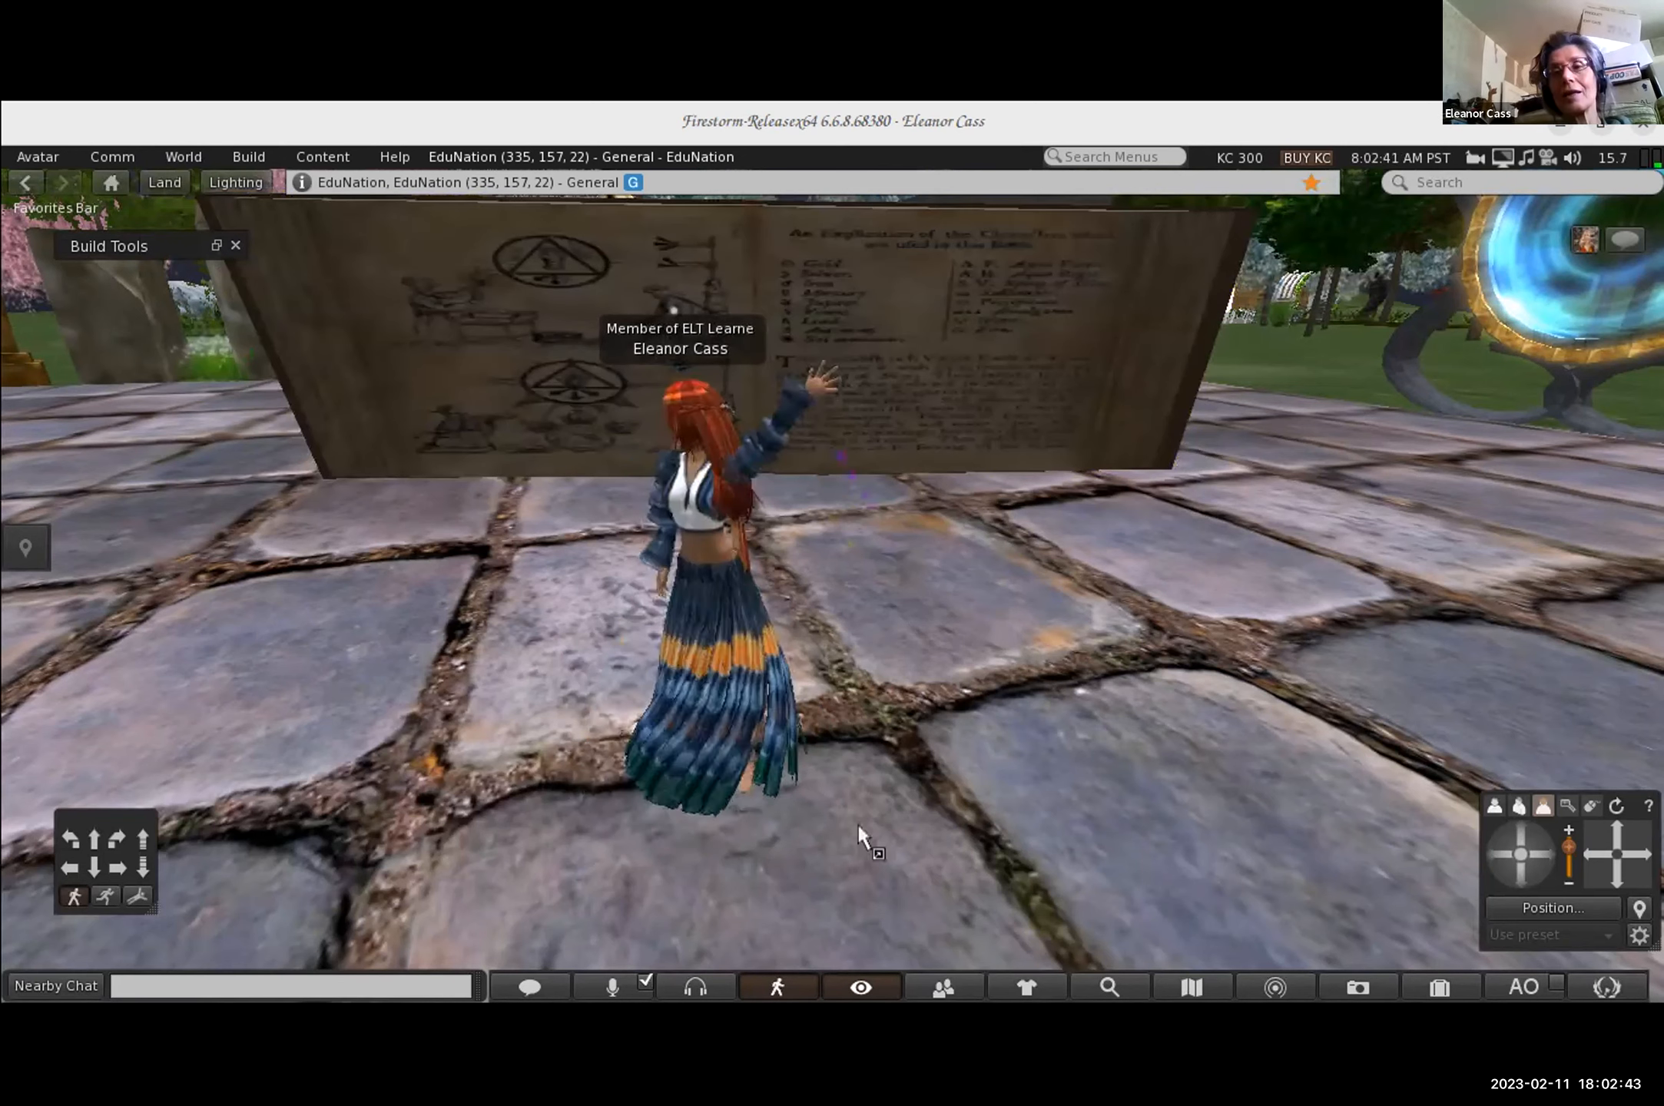
pyautogui.rightClick(961, 636)
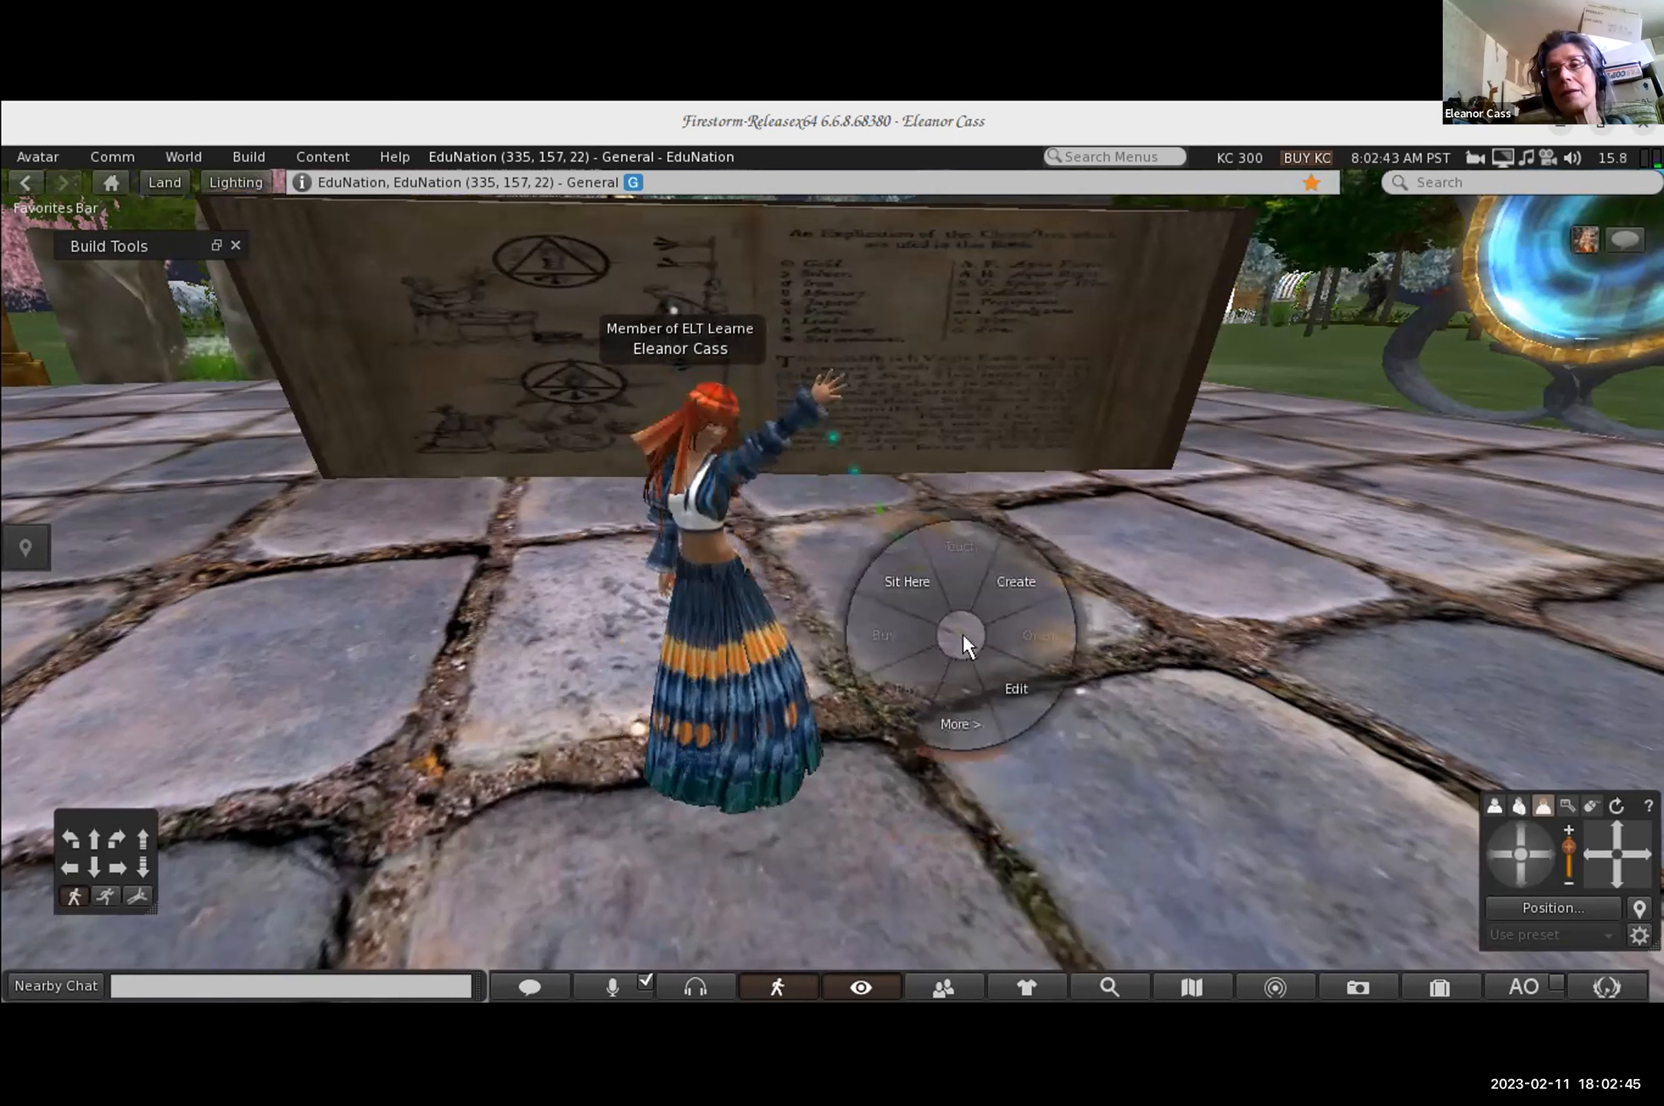
pyautogui.click(969, 722)
pyautogui.click(905, 841)
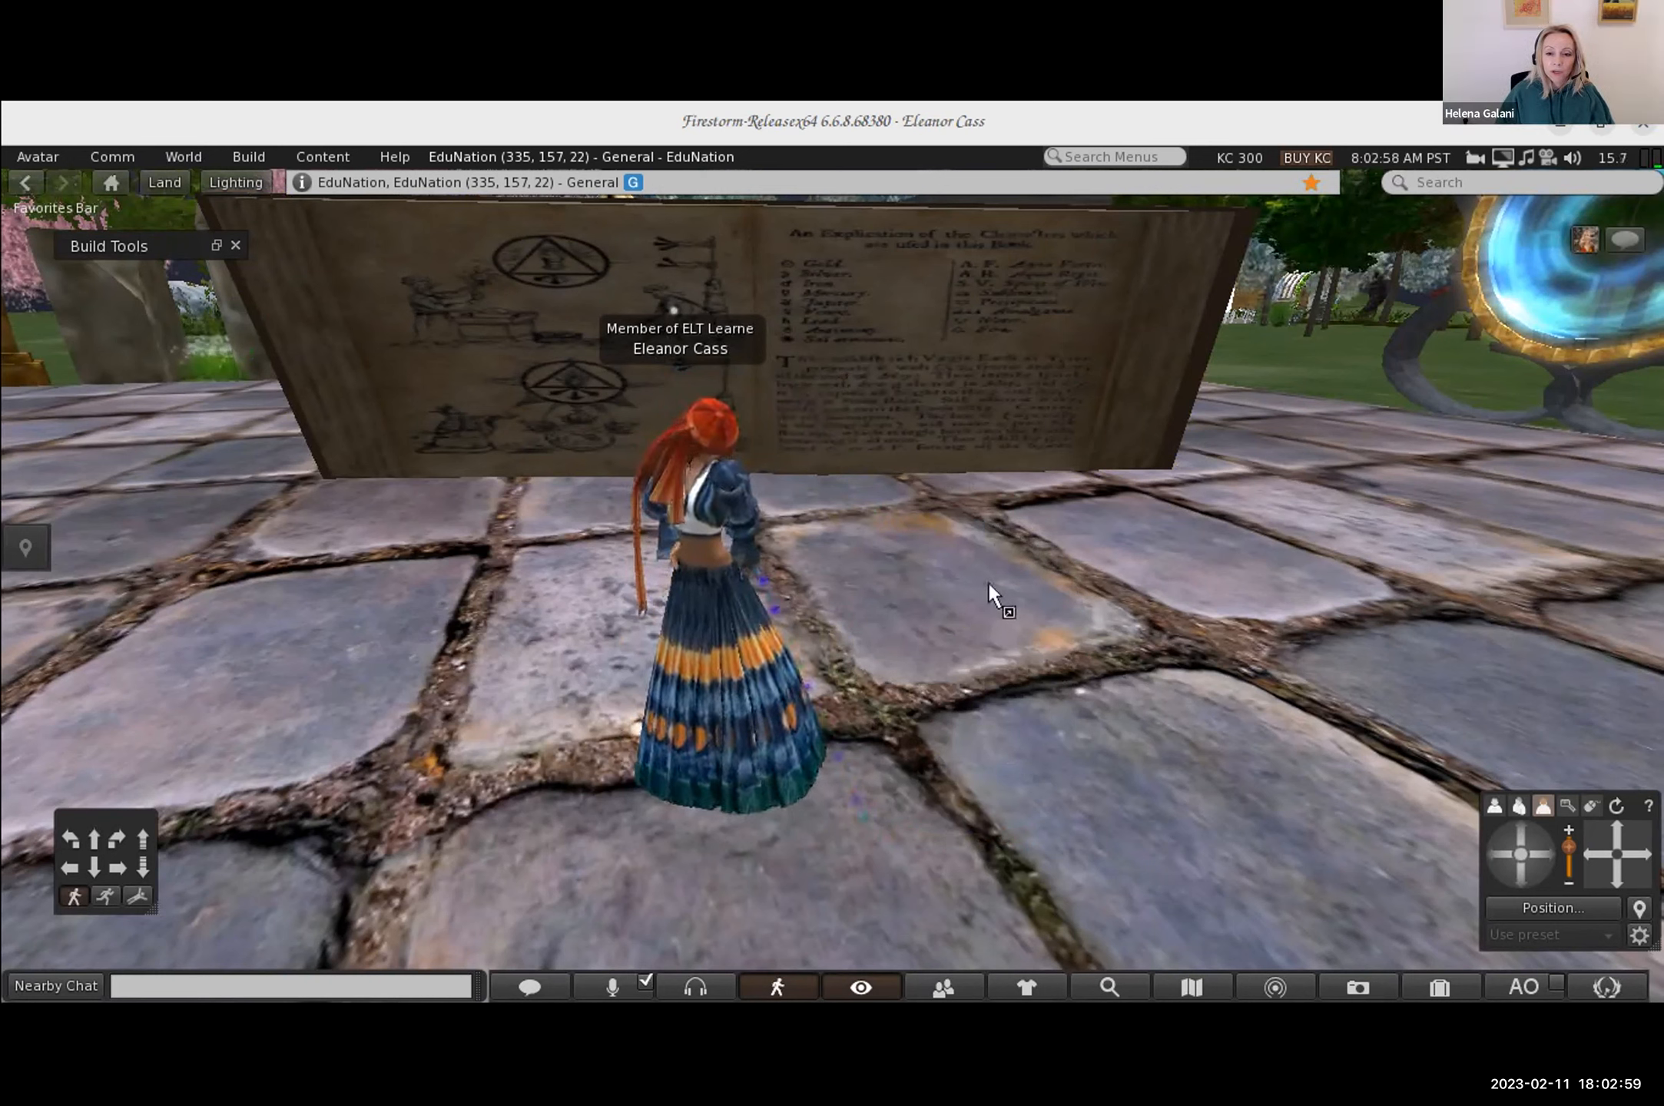
pyautogui.click(215, 246)
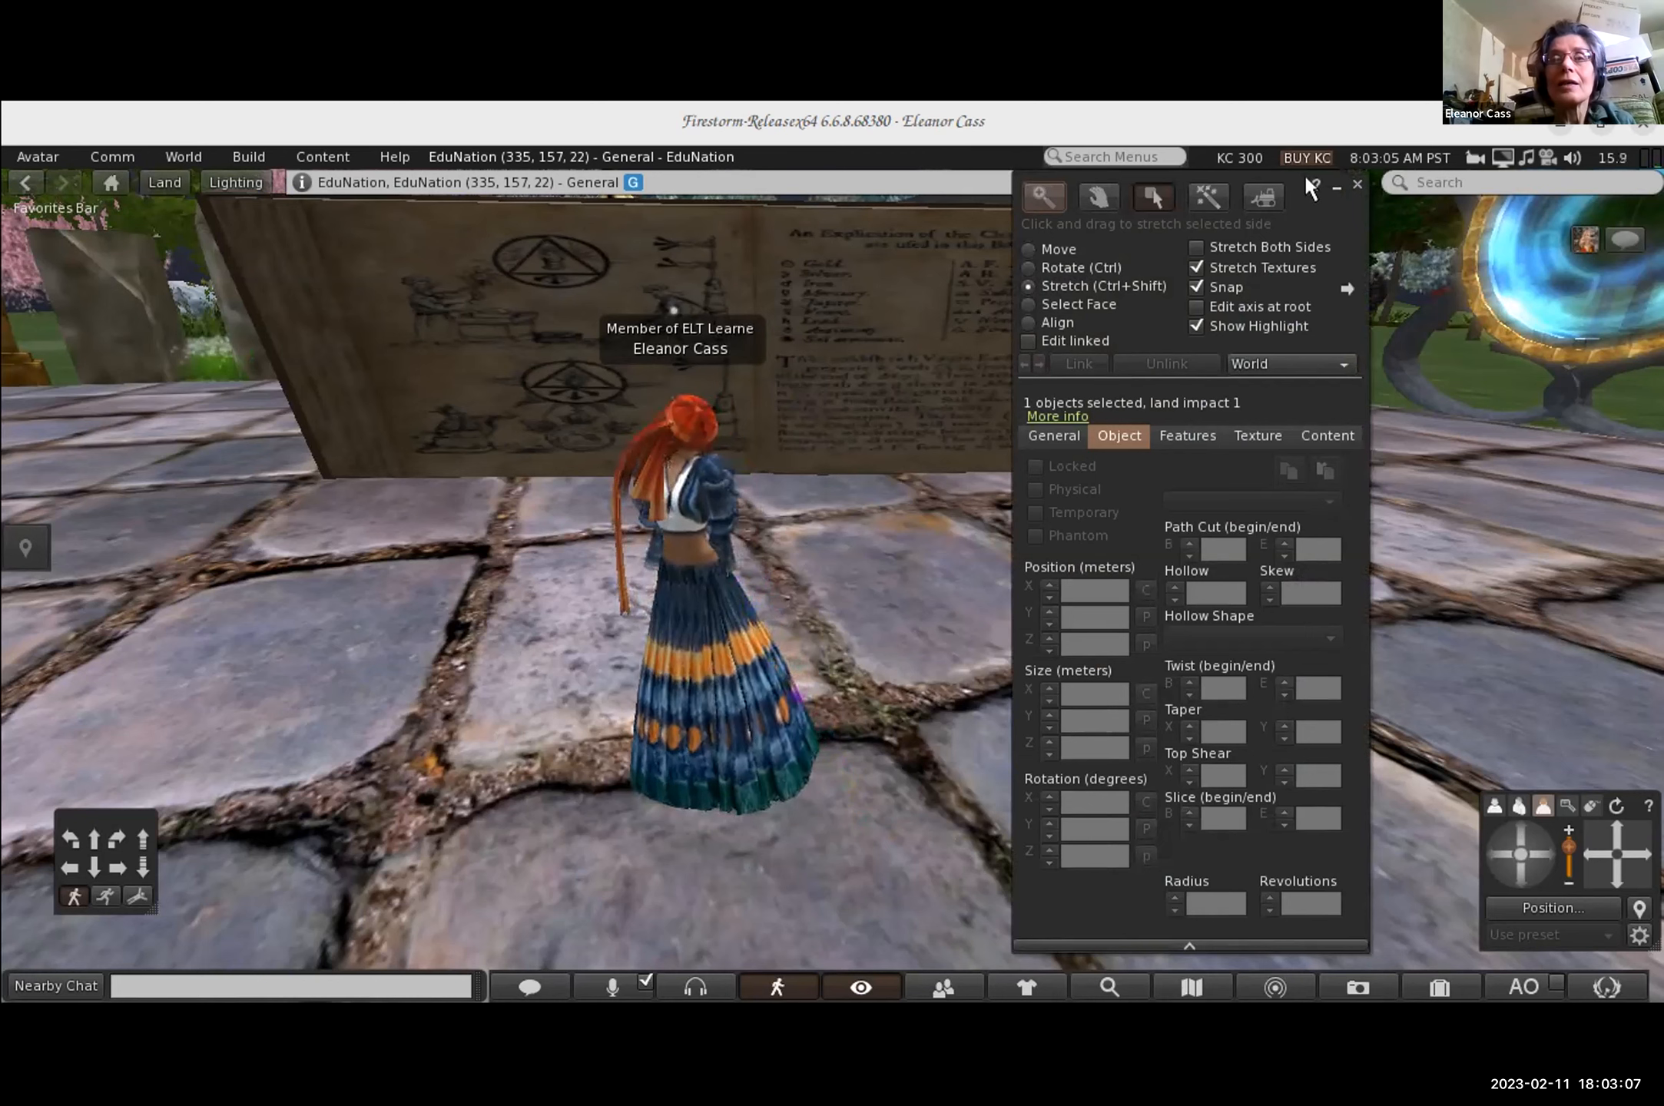
pyautogui.hotkey('ctrl', 'b')
pyautogui.rightClick(927, 312)
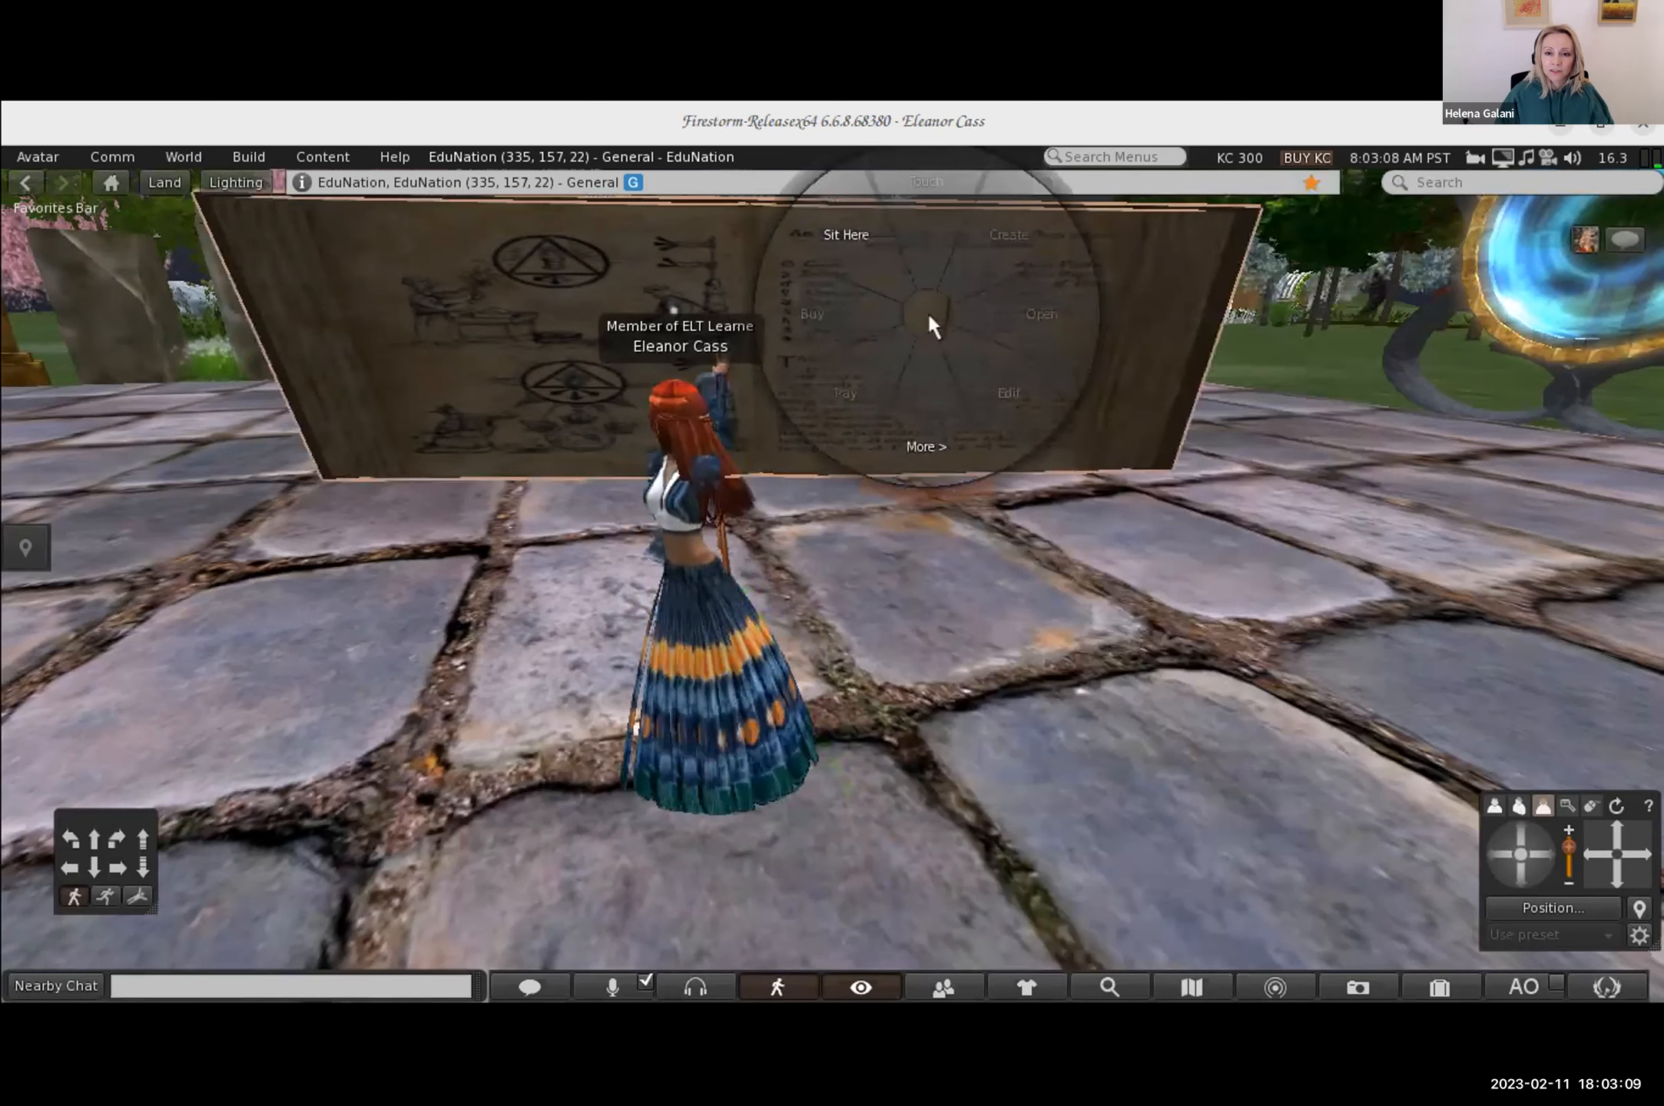
pyautogui.click(972, 366)
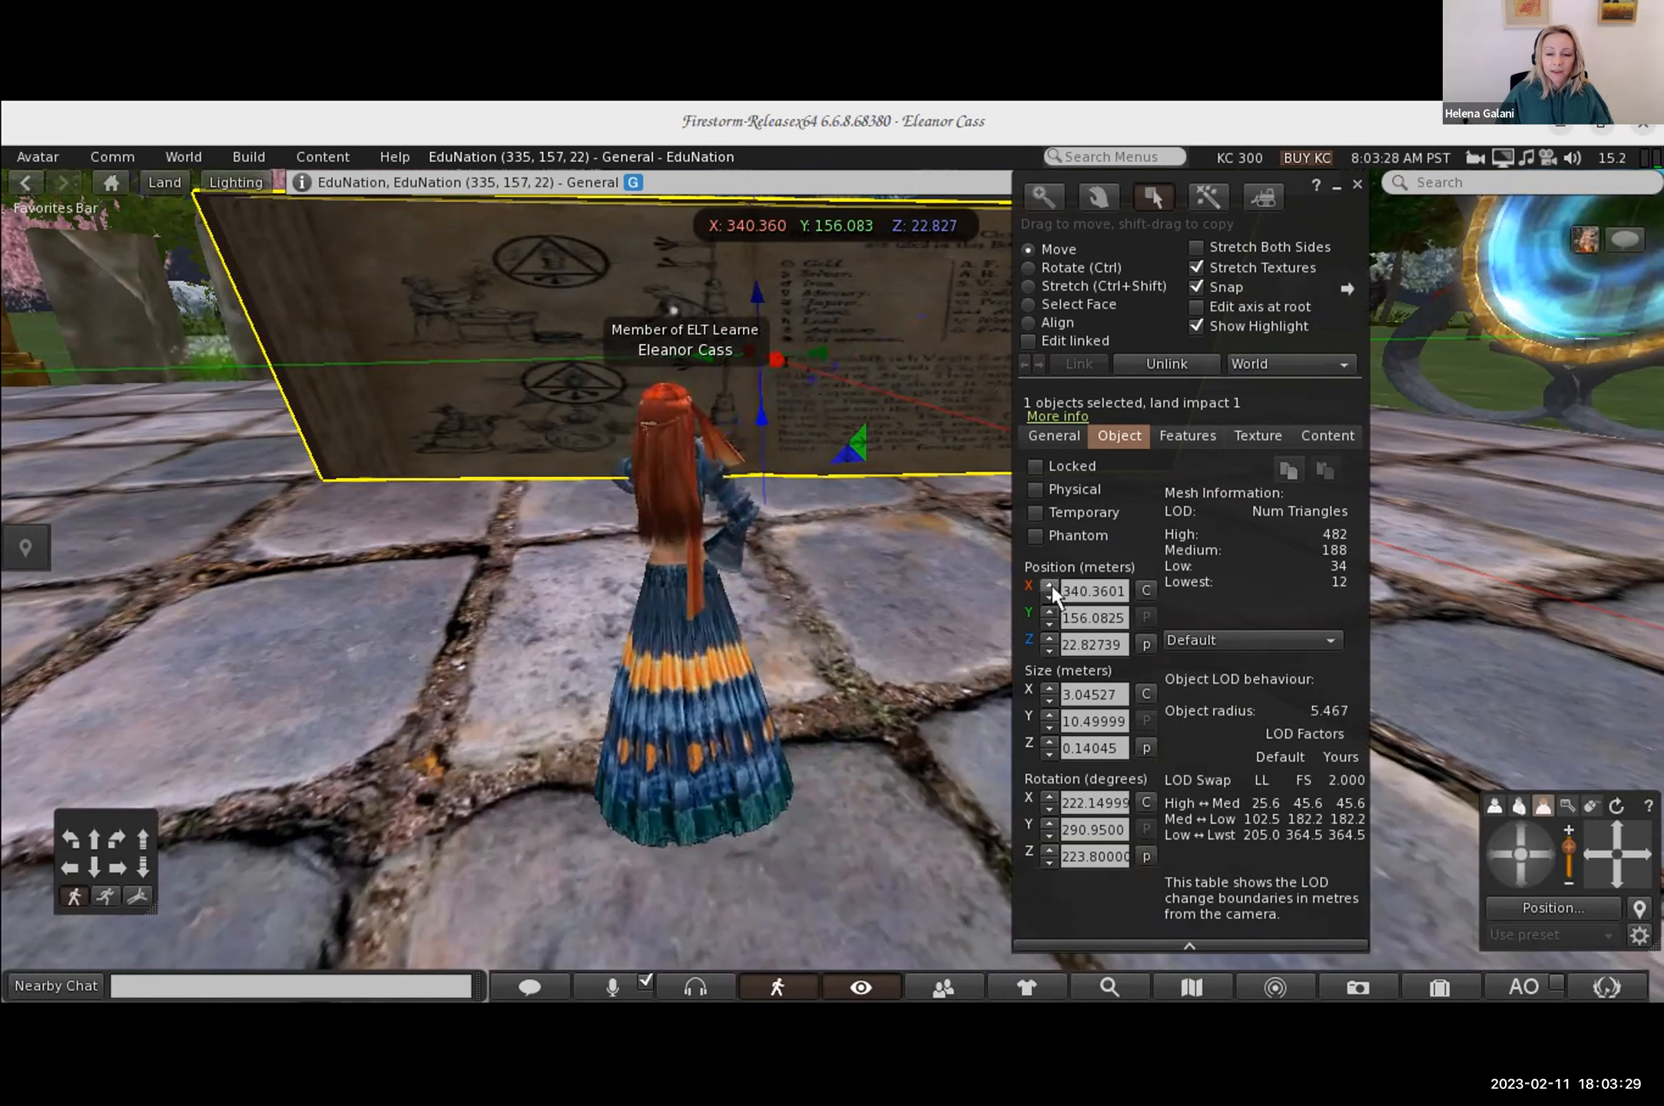
# Step: Set the board's size to 5.07527 m on X and 8.49999 m on Y
pyautogui.click(1049, 689)
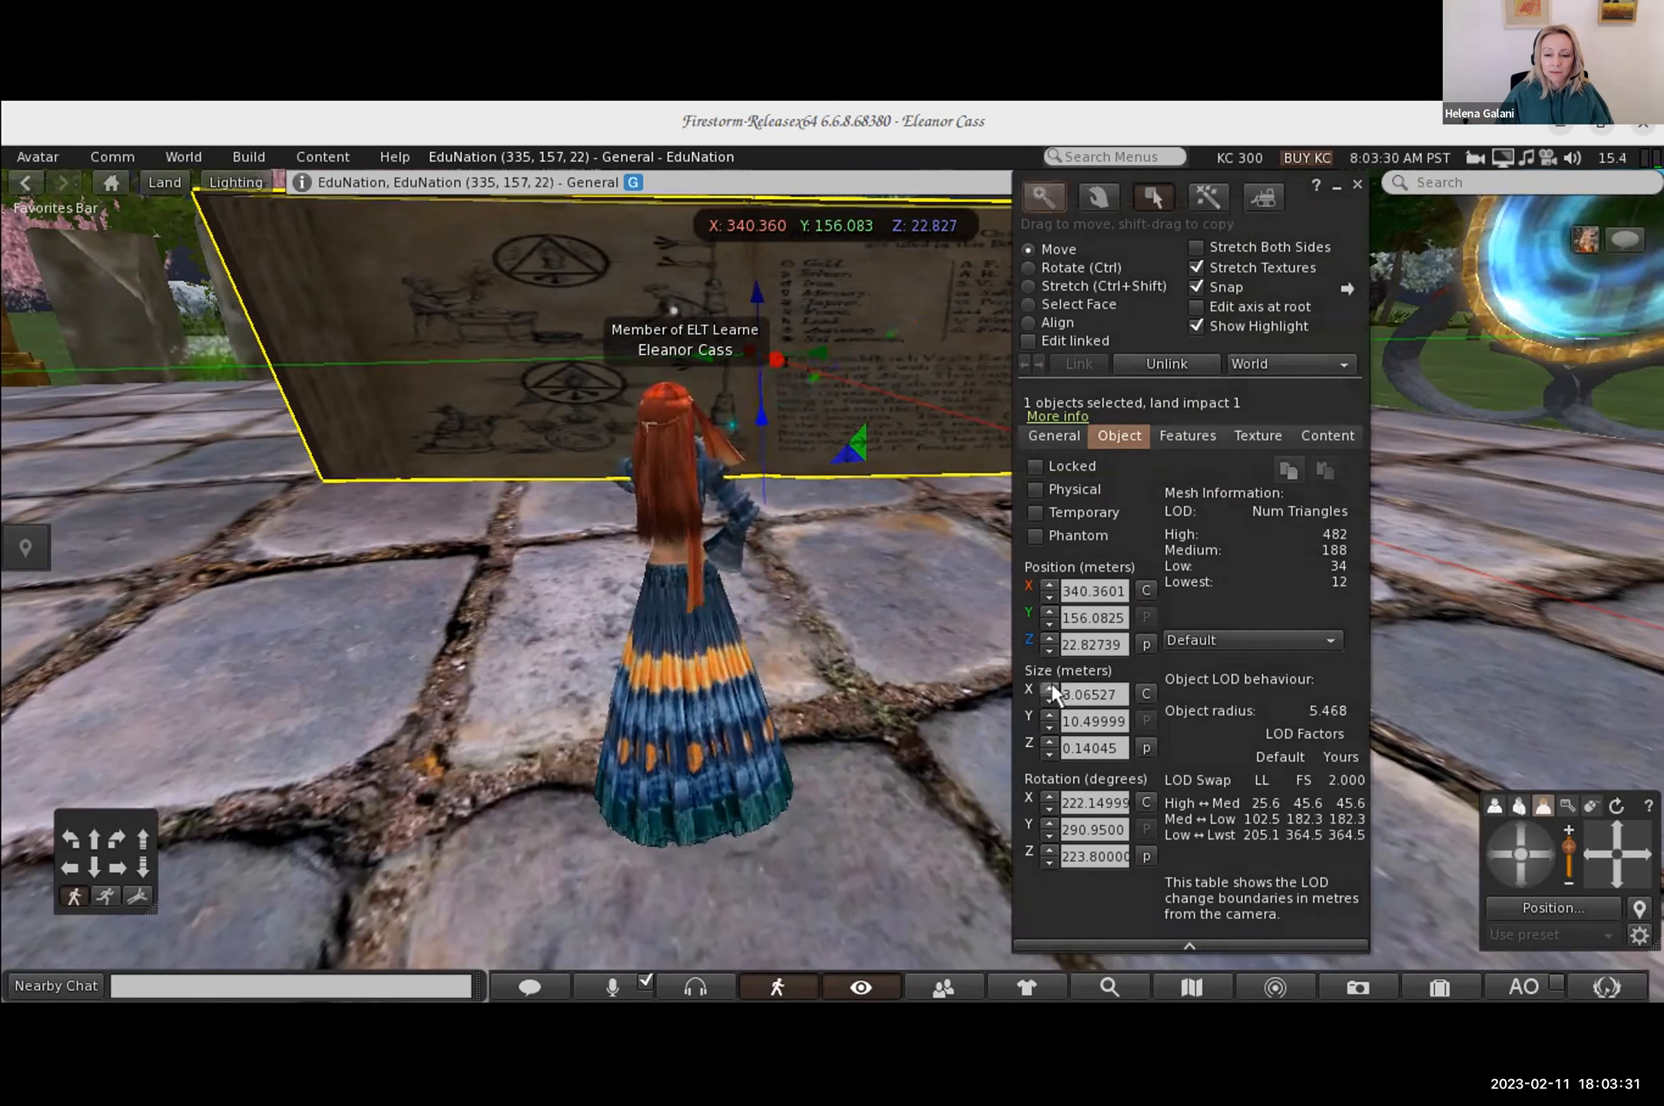
pyautogui.click(1050, 688)
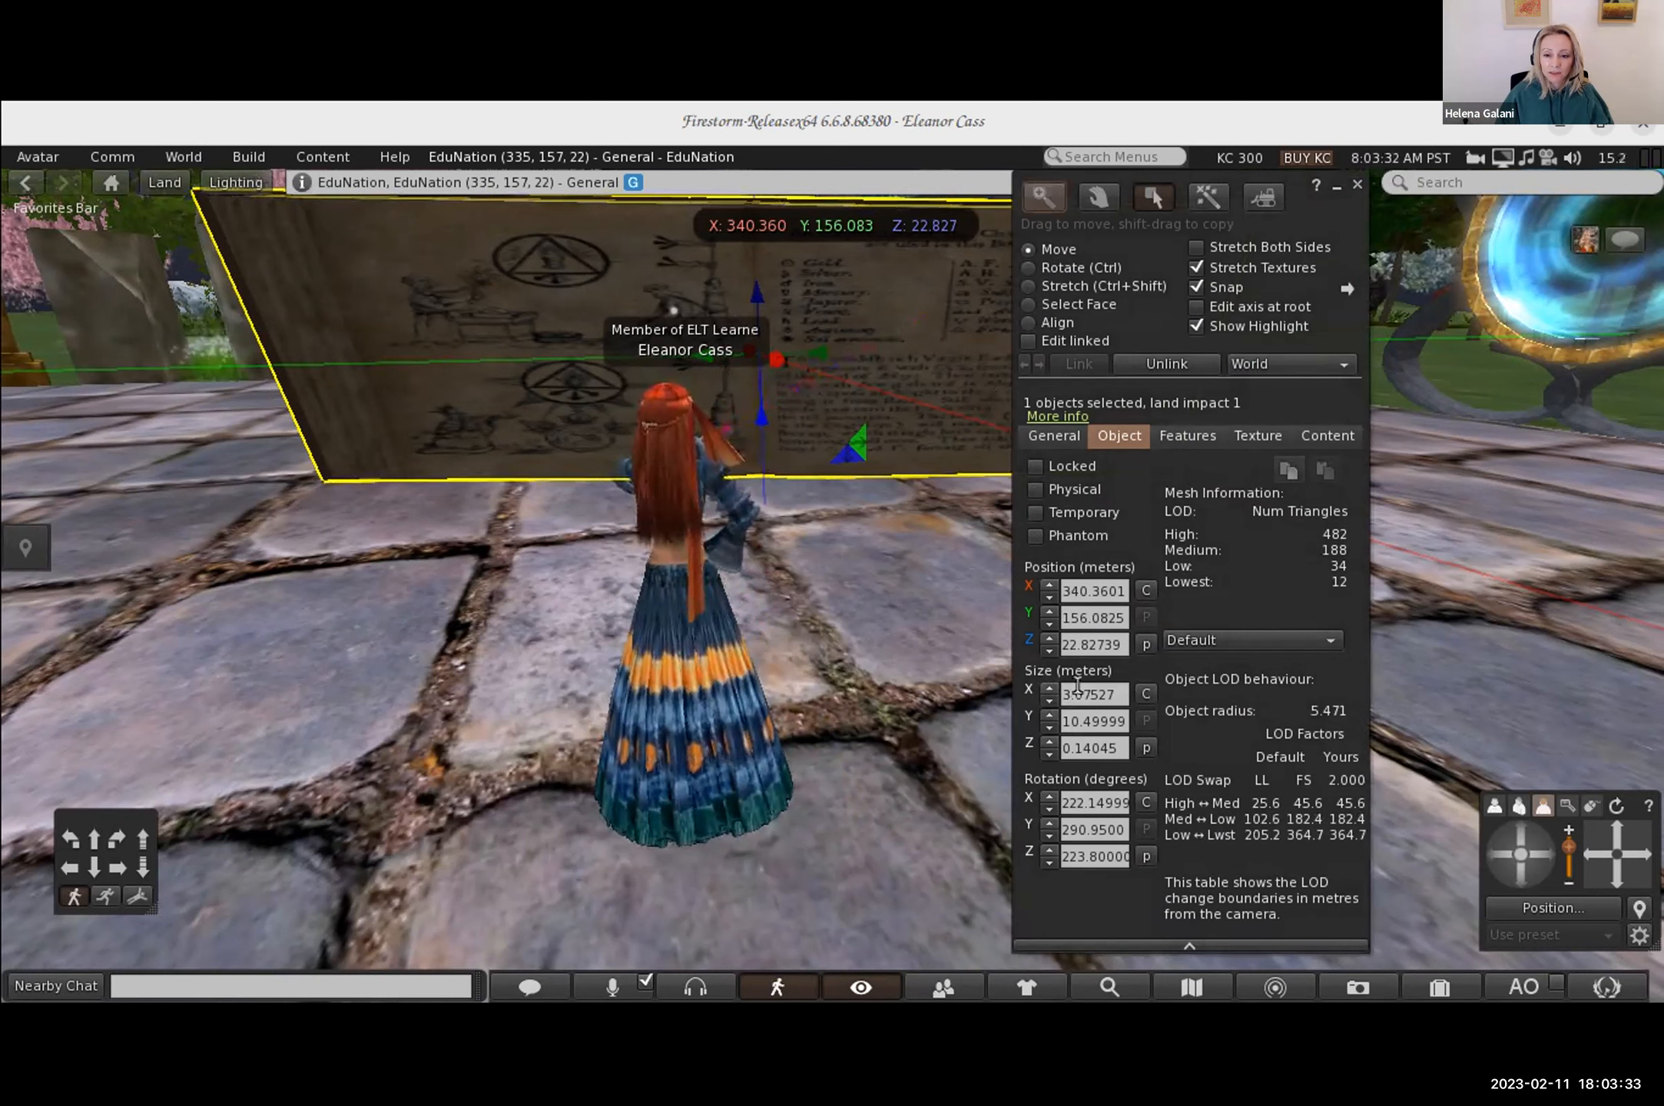
pyautogui.click(1073, 694)
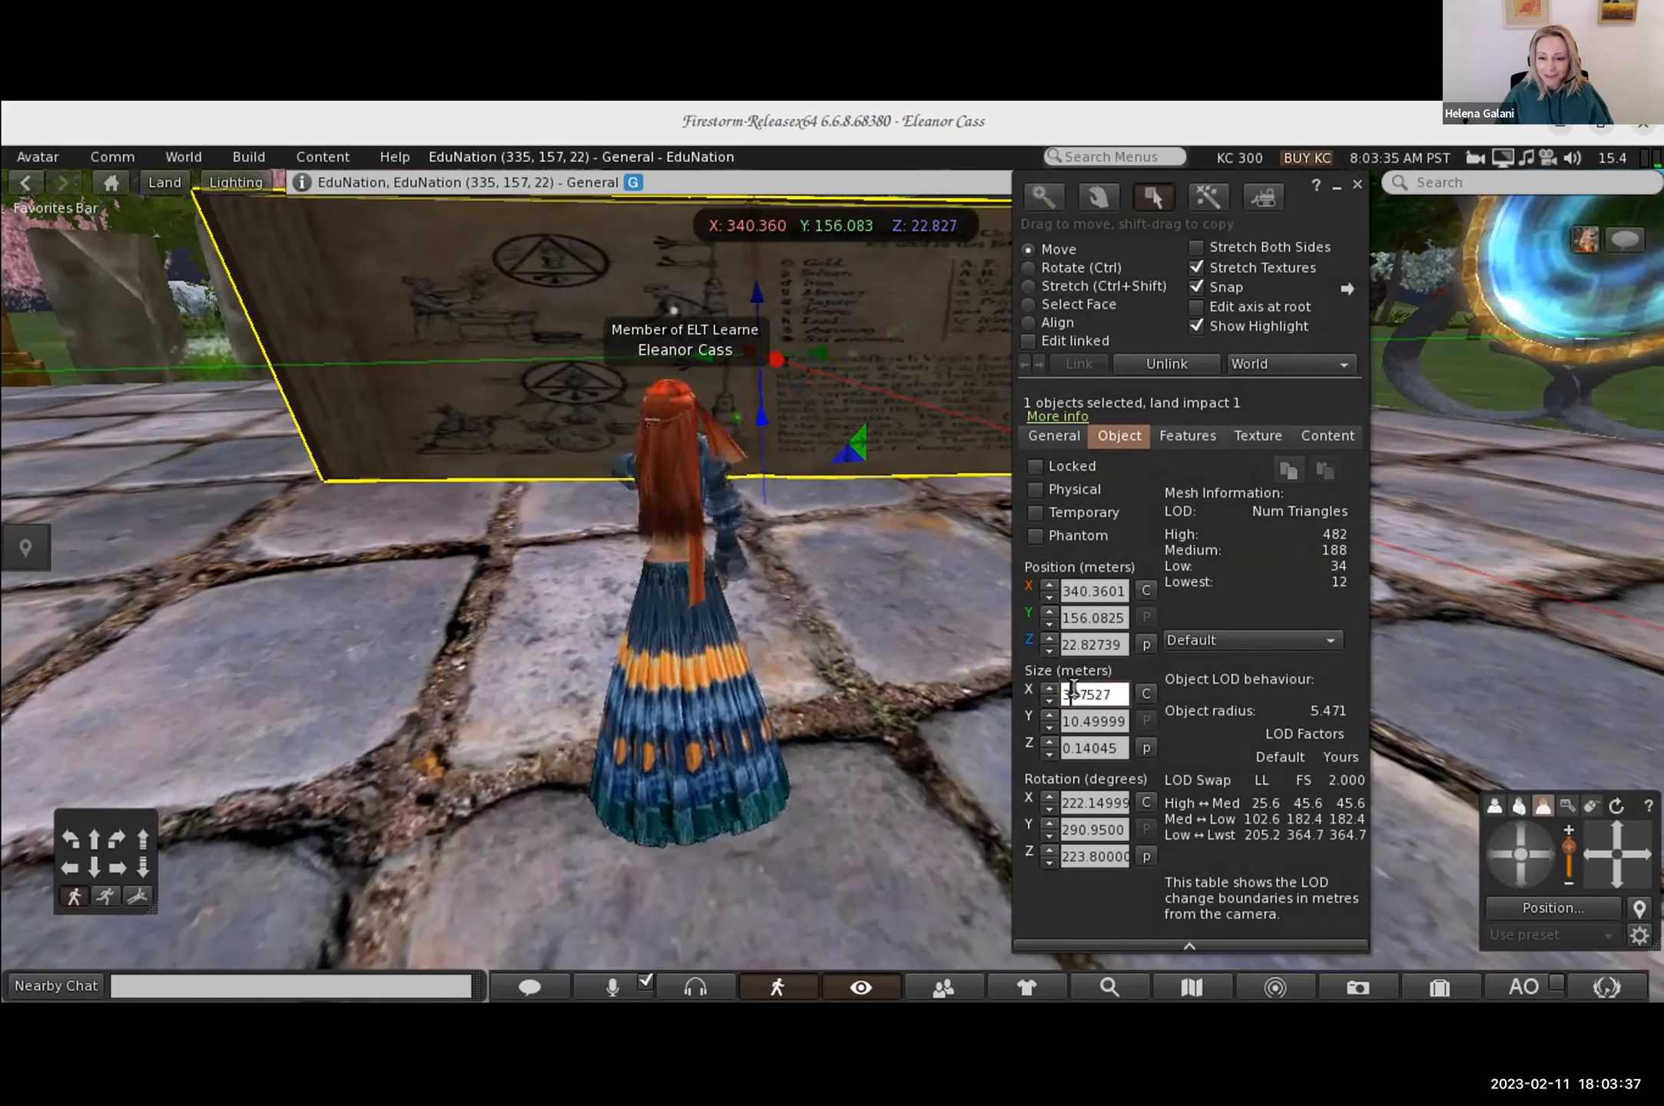
pyautogui.press('BackSpace')
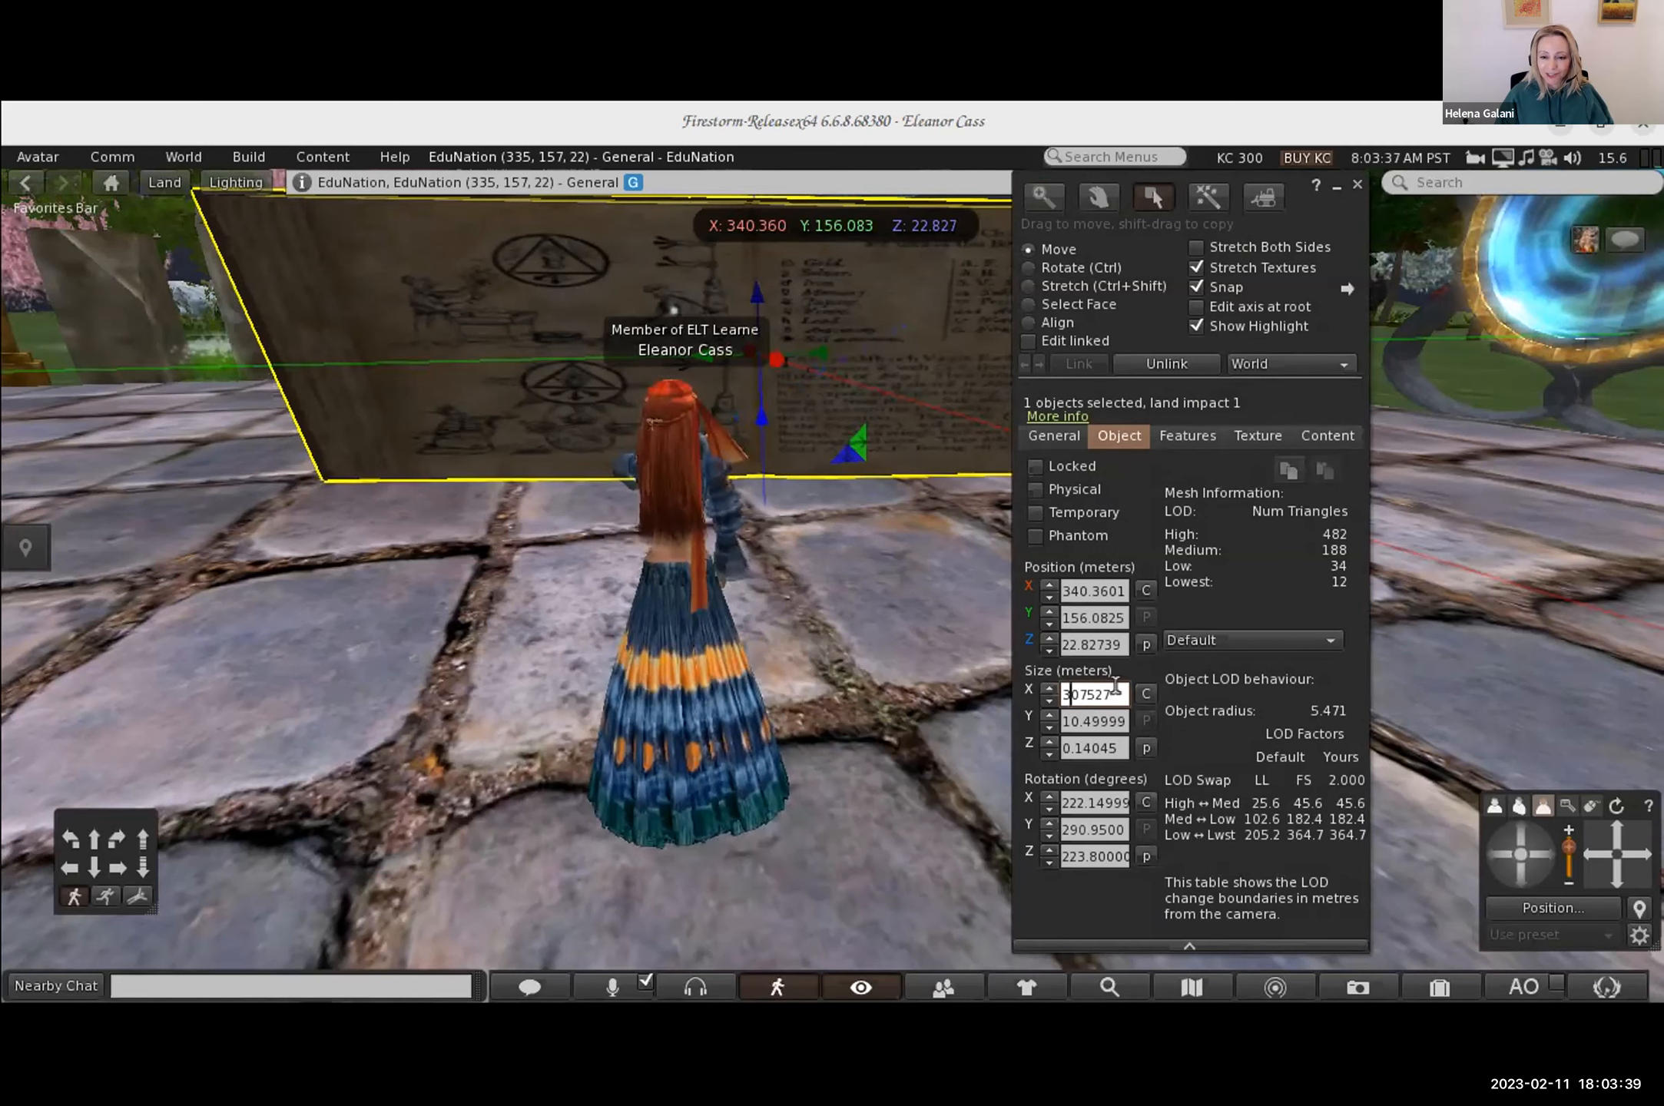
pyautogui.press('BackSpace')
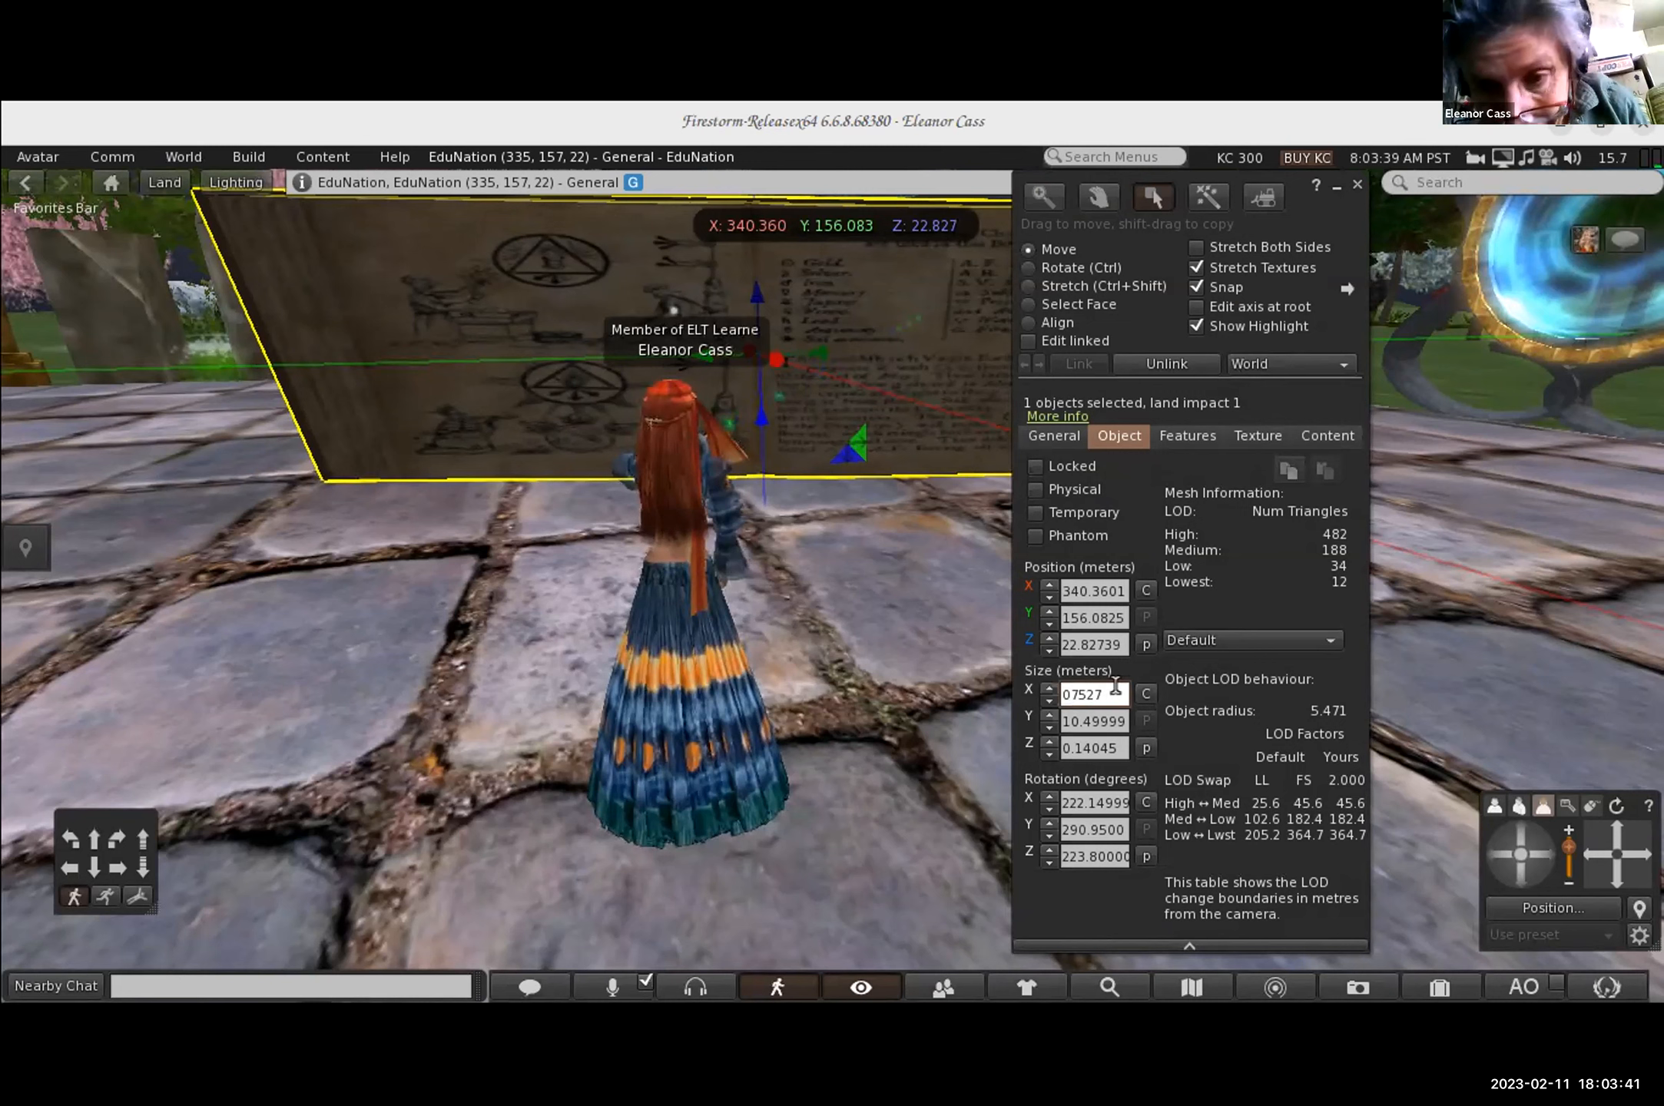
pyautogui.write('5.')
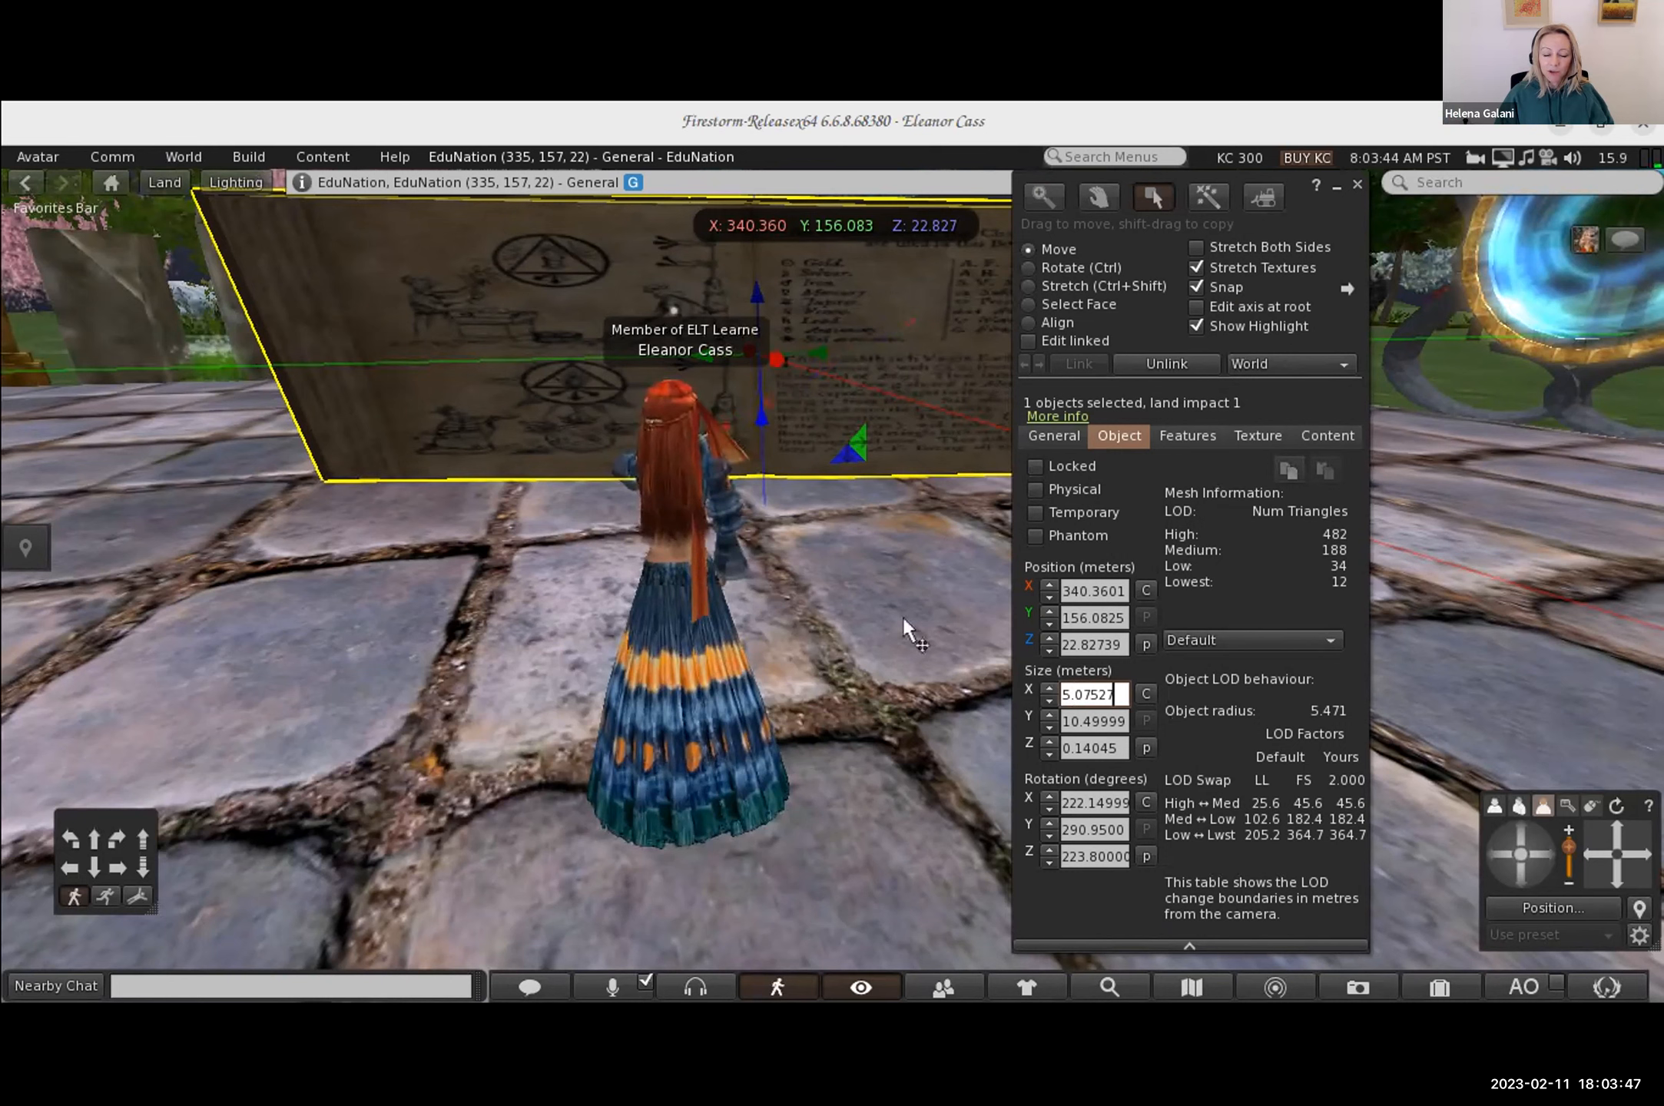
pyautogui.click(1079, 721)
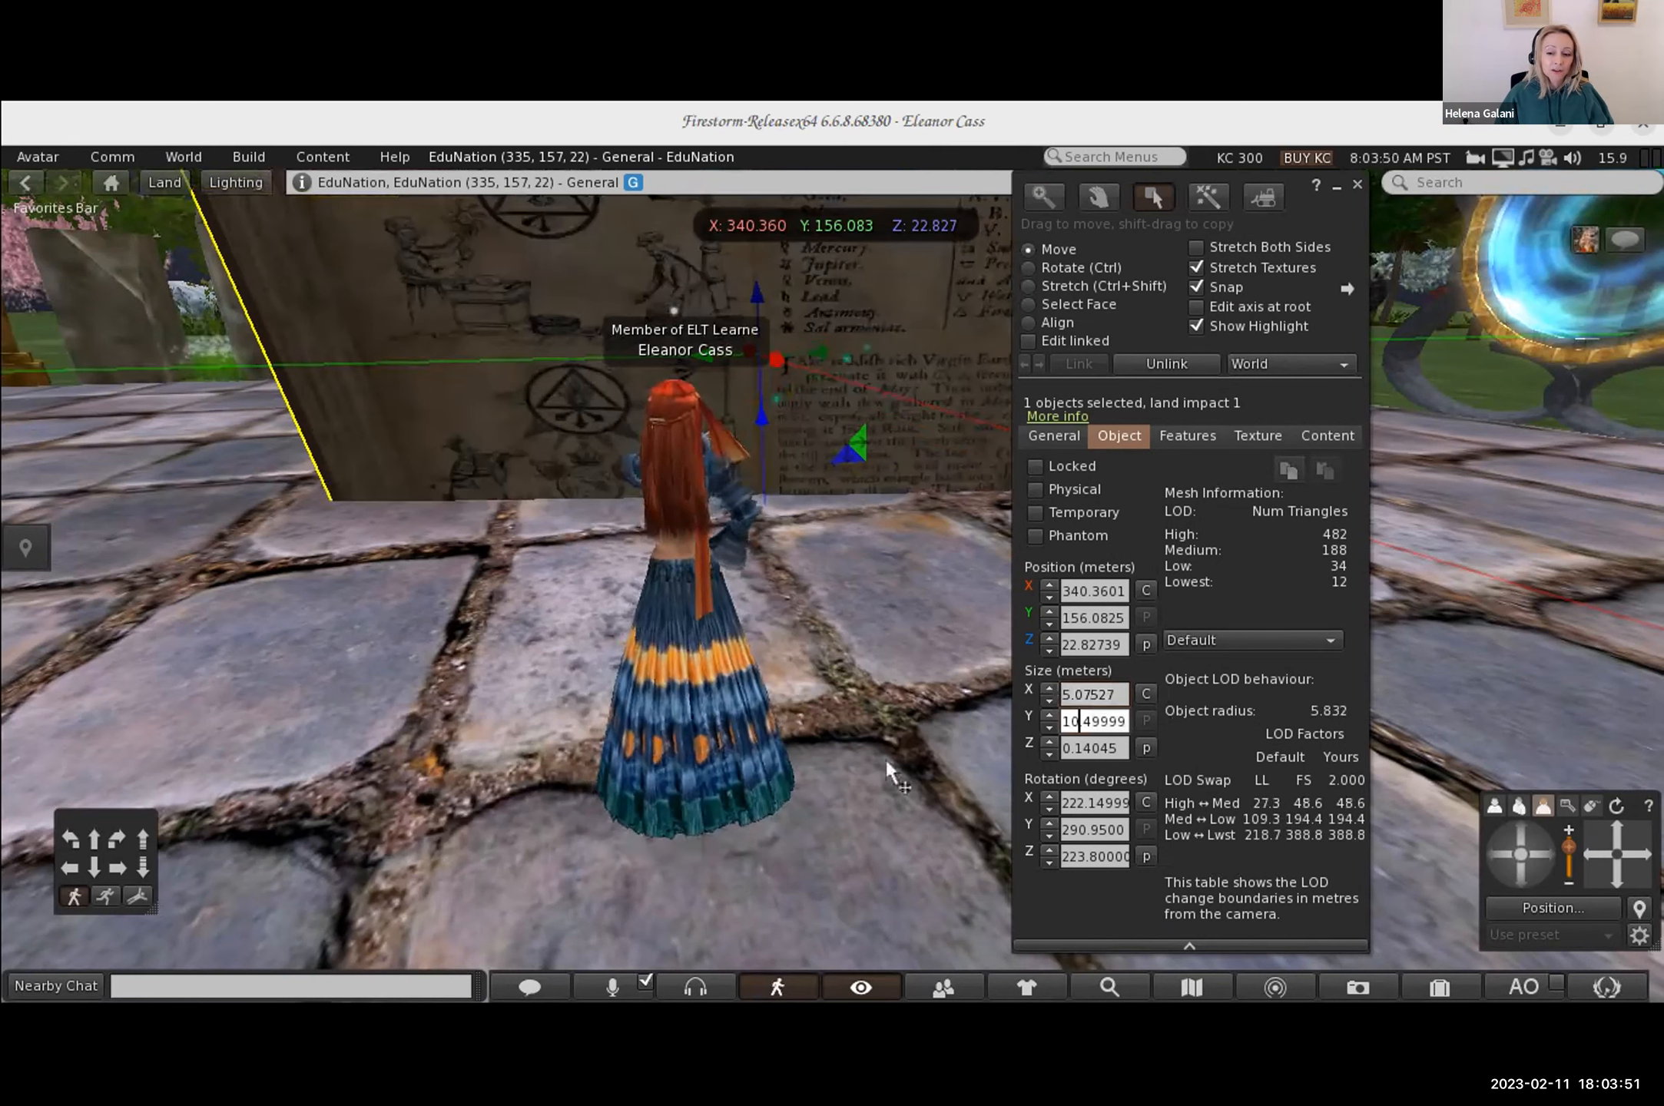
pyautogui.press('BackSpace')
pyautogui.press('BackSpace')
pyautogui.press('BackSpace')
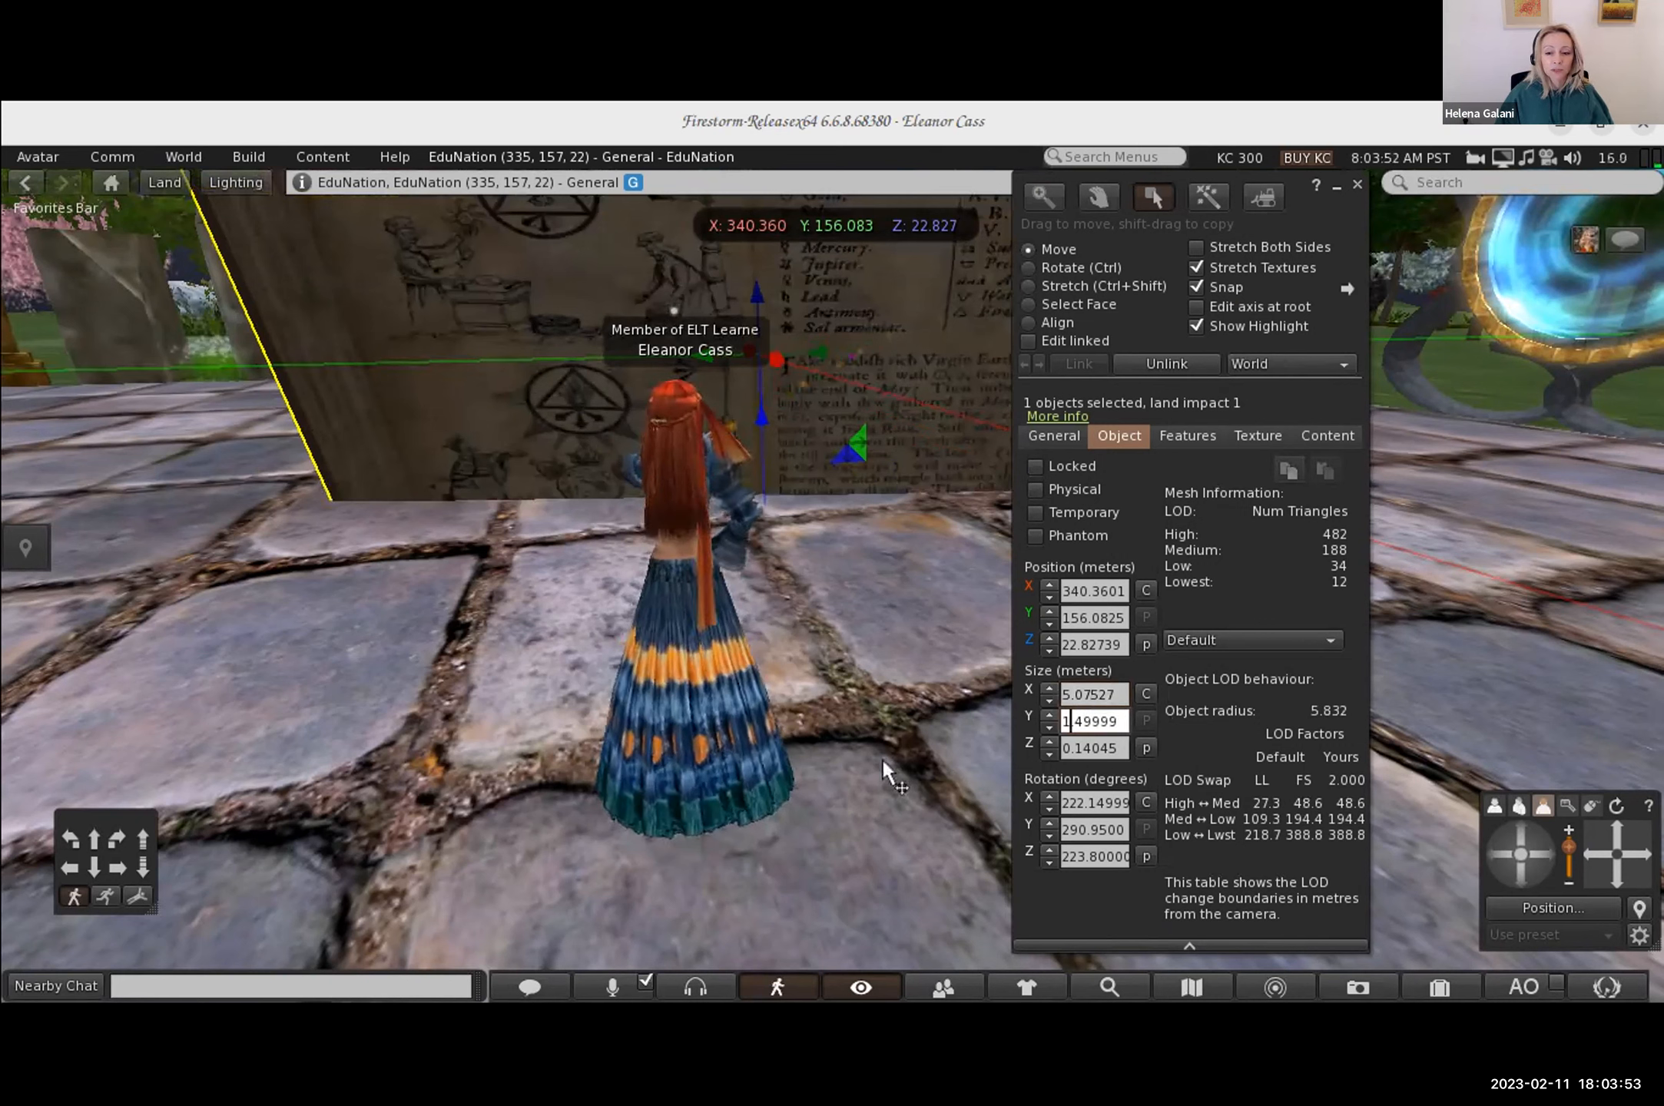
pyautogui.write('8.')
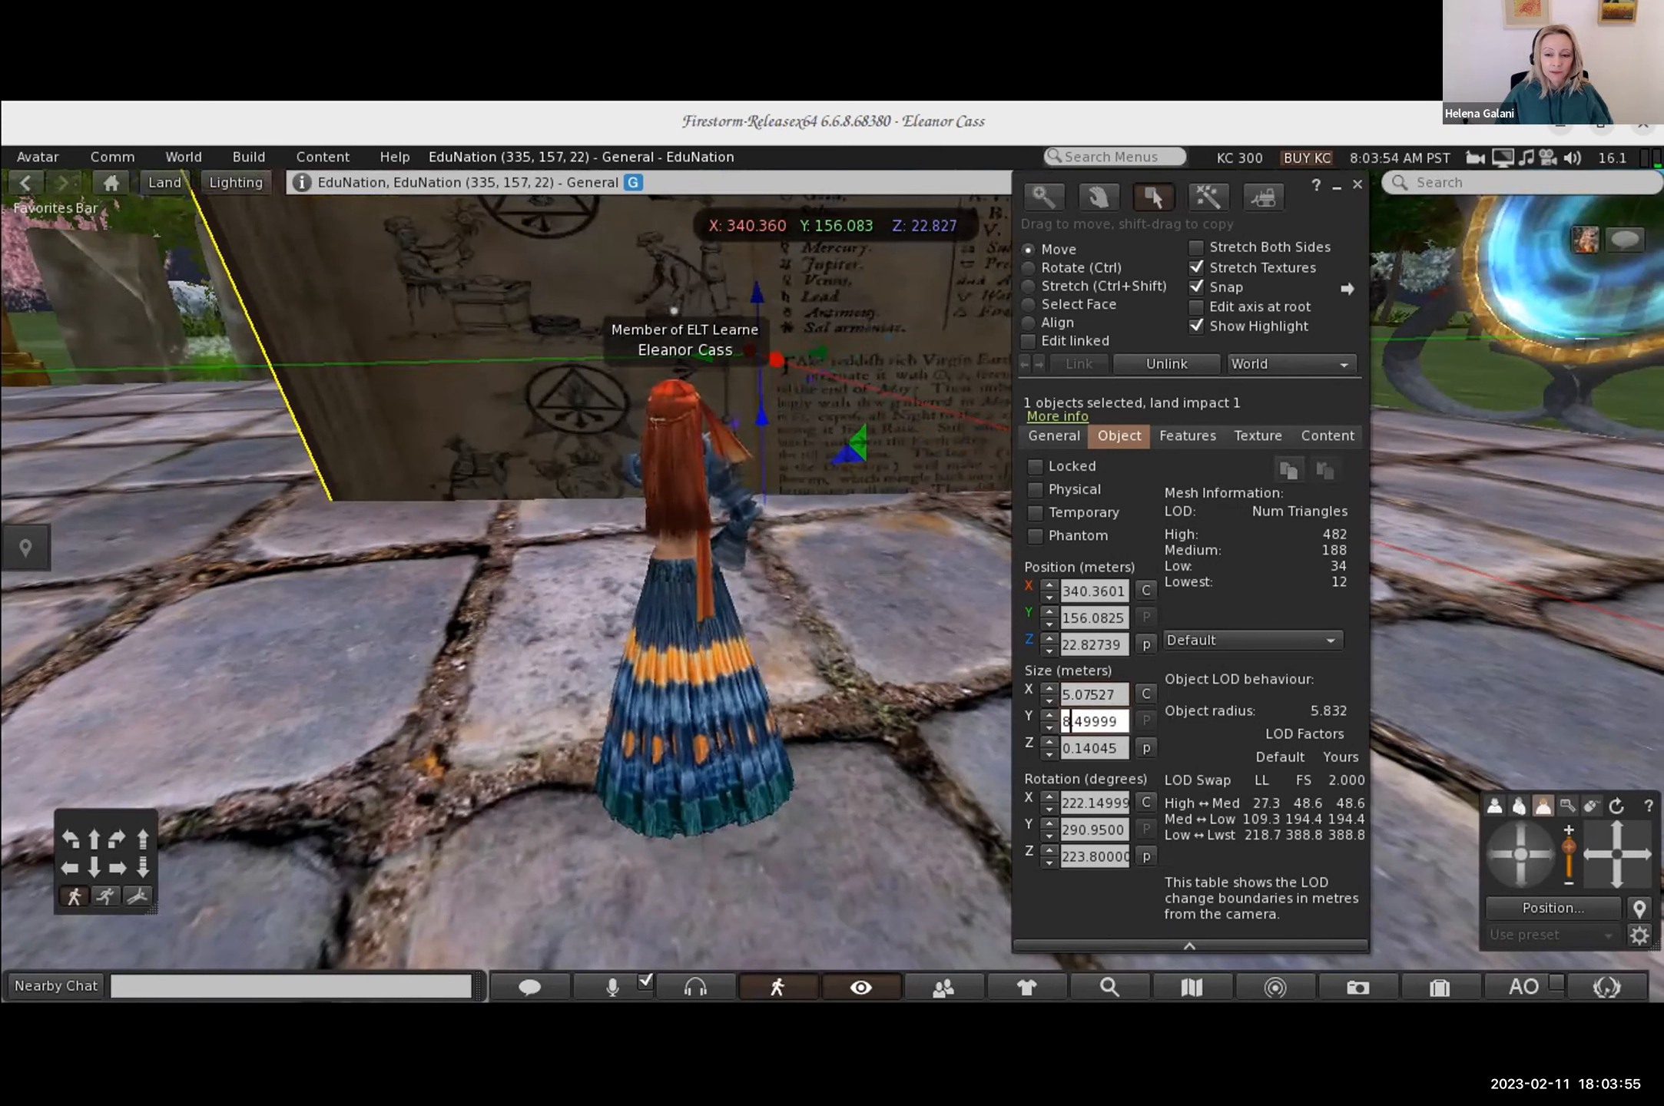
pyautogui.click(1124, 720)
pyautogui.click(935, 675)
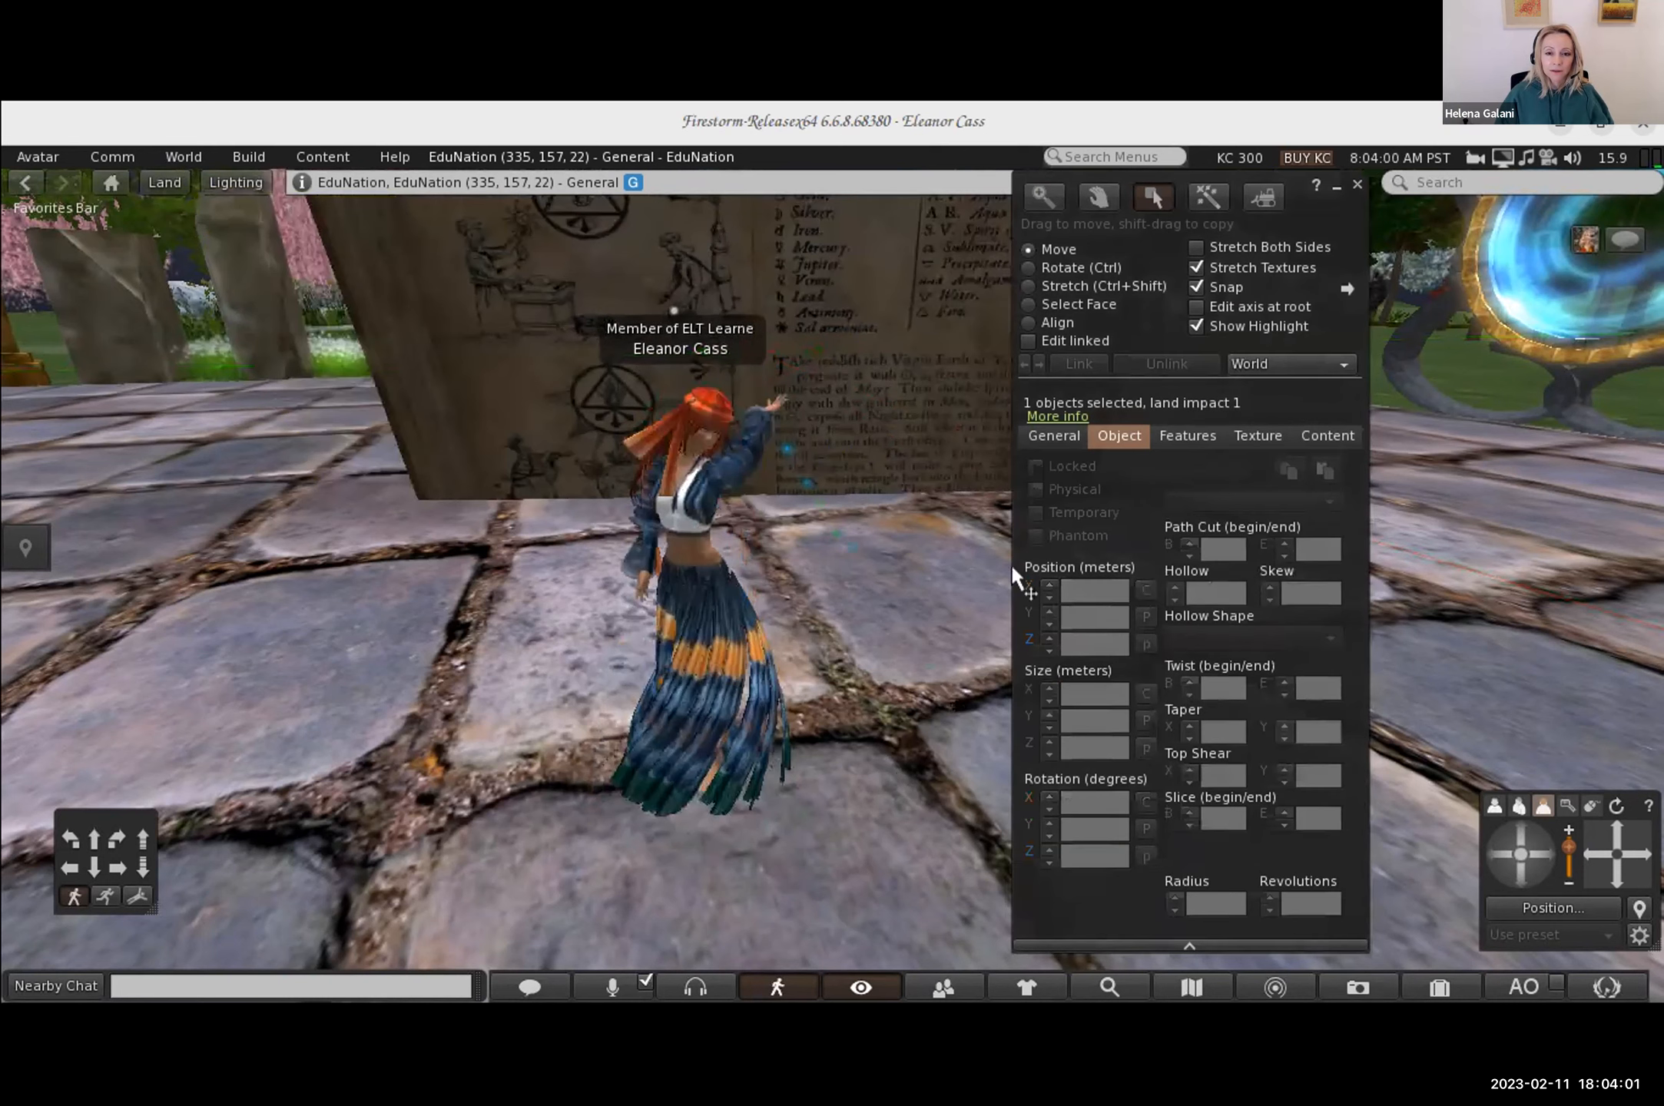
# Step: Select the My old book board, drag its blue Z arrow up to about 24.23 m, then deselect
pyautogui.click(1060, 431)
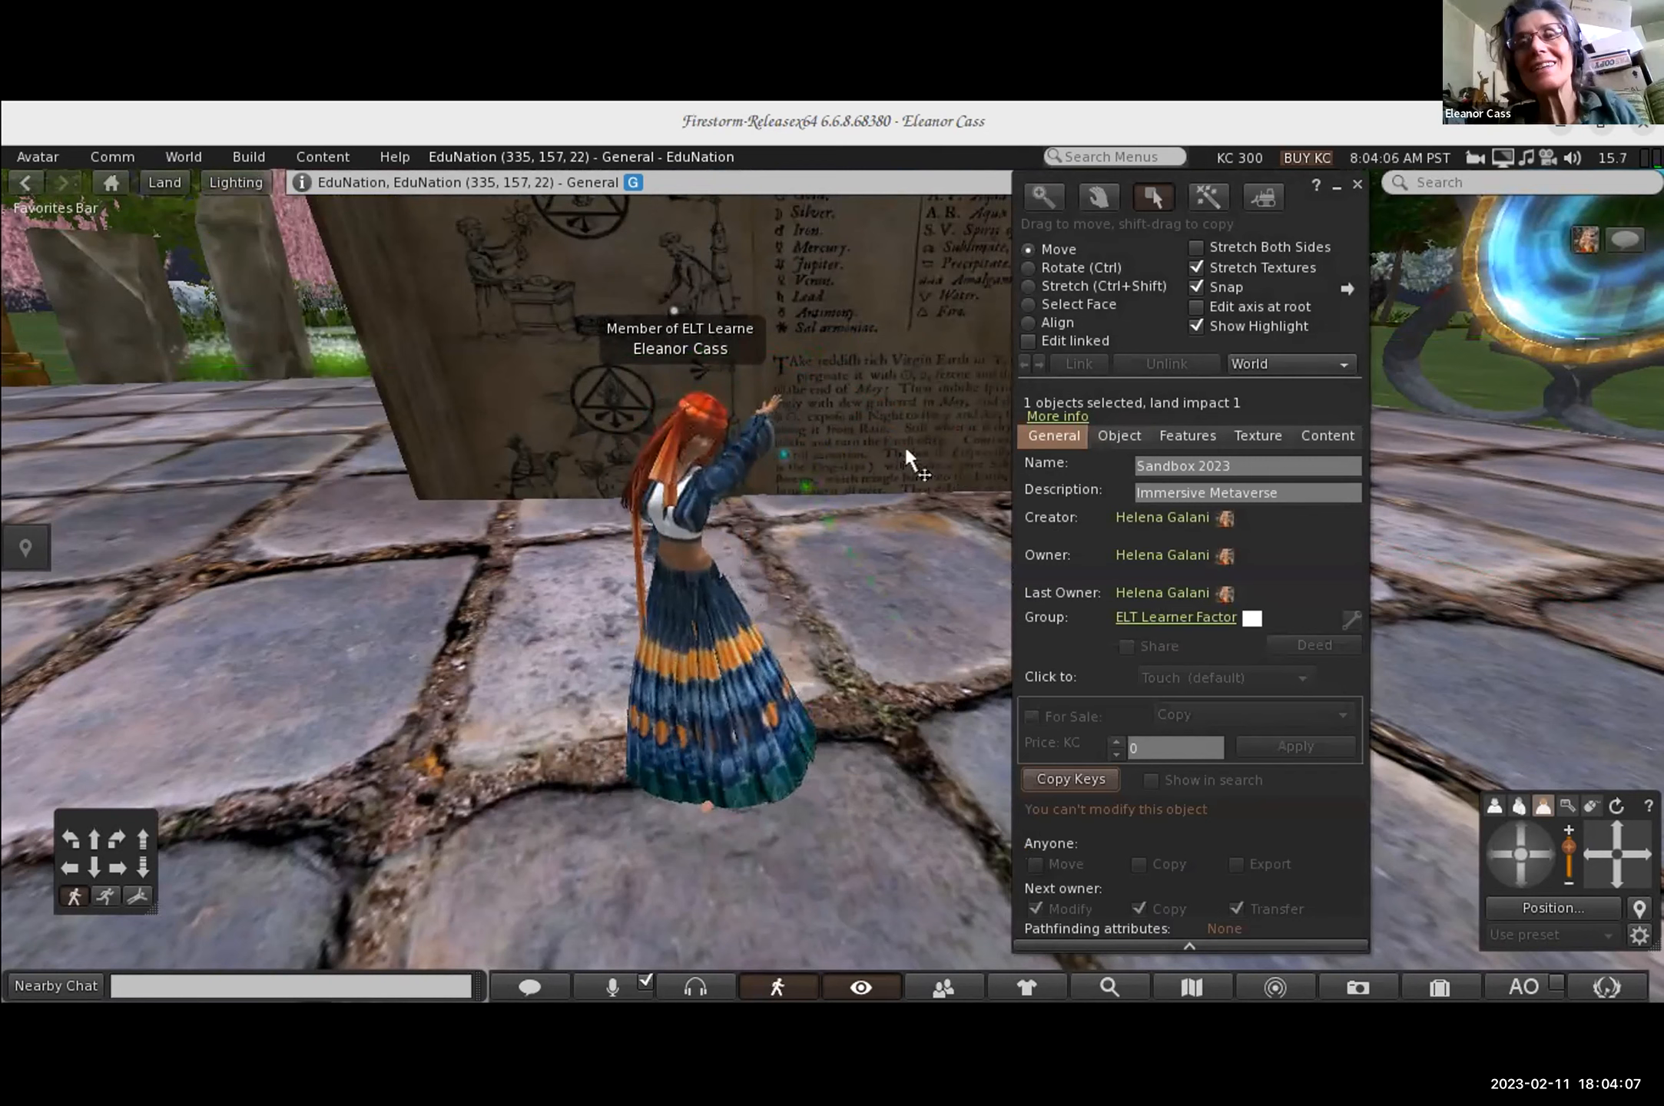
pyautogui.click(939, 269)
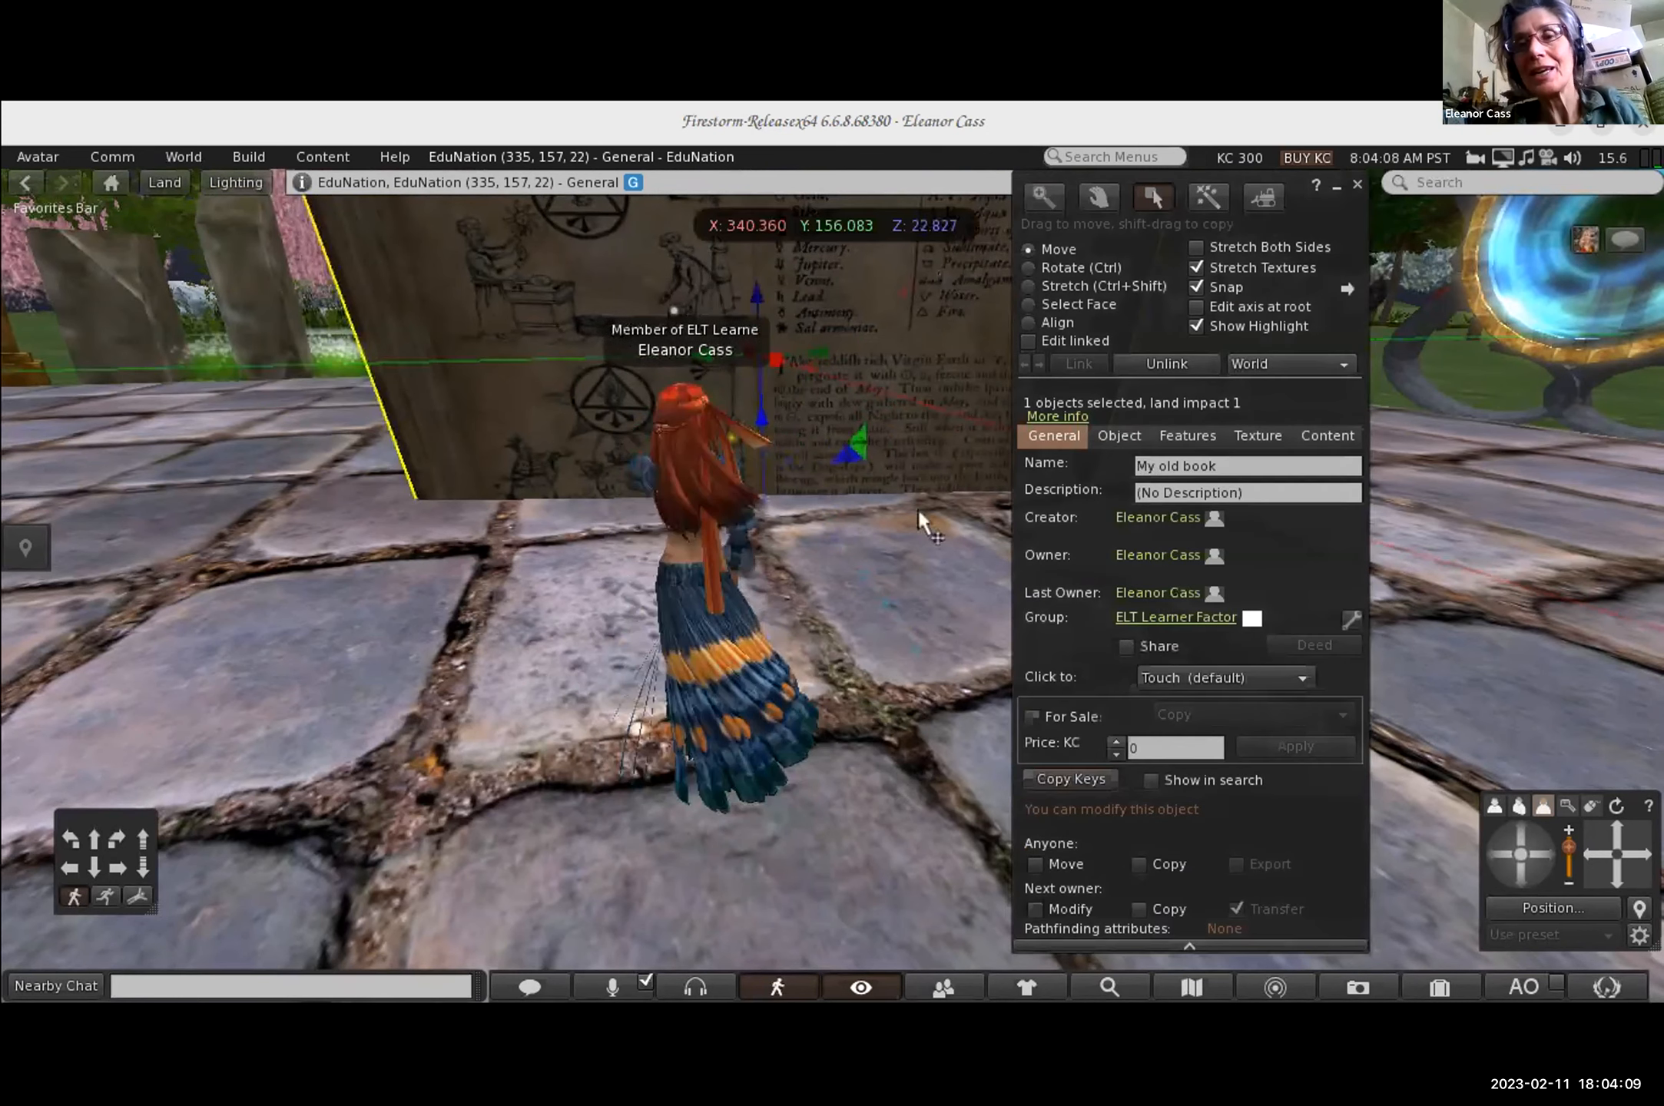
pyautogui.click(1127, 443)
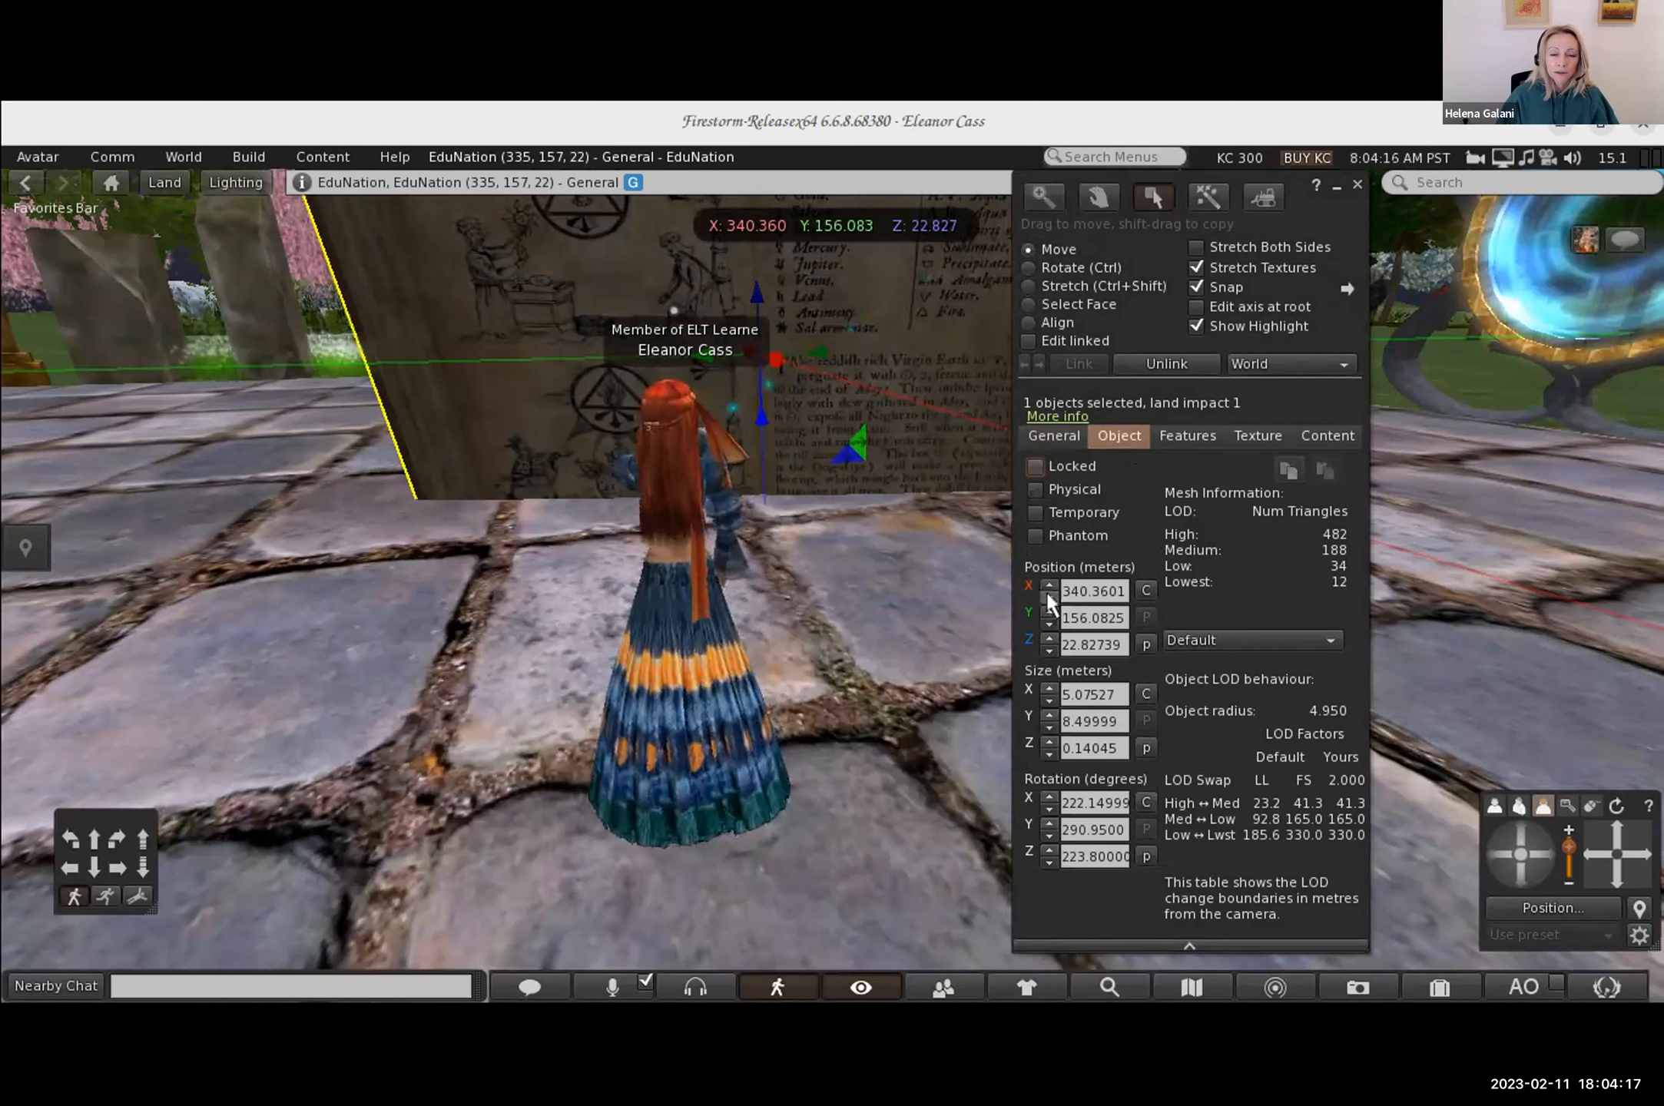
pyautogui.click(920, 476)
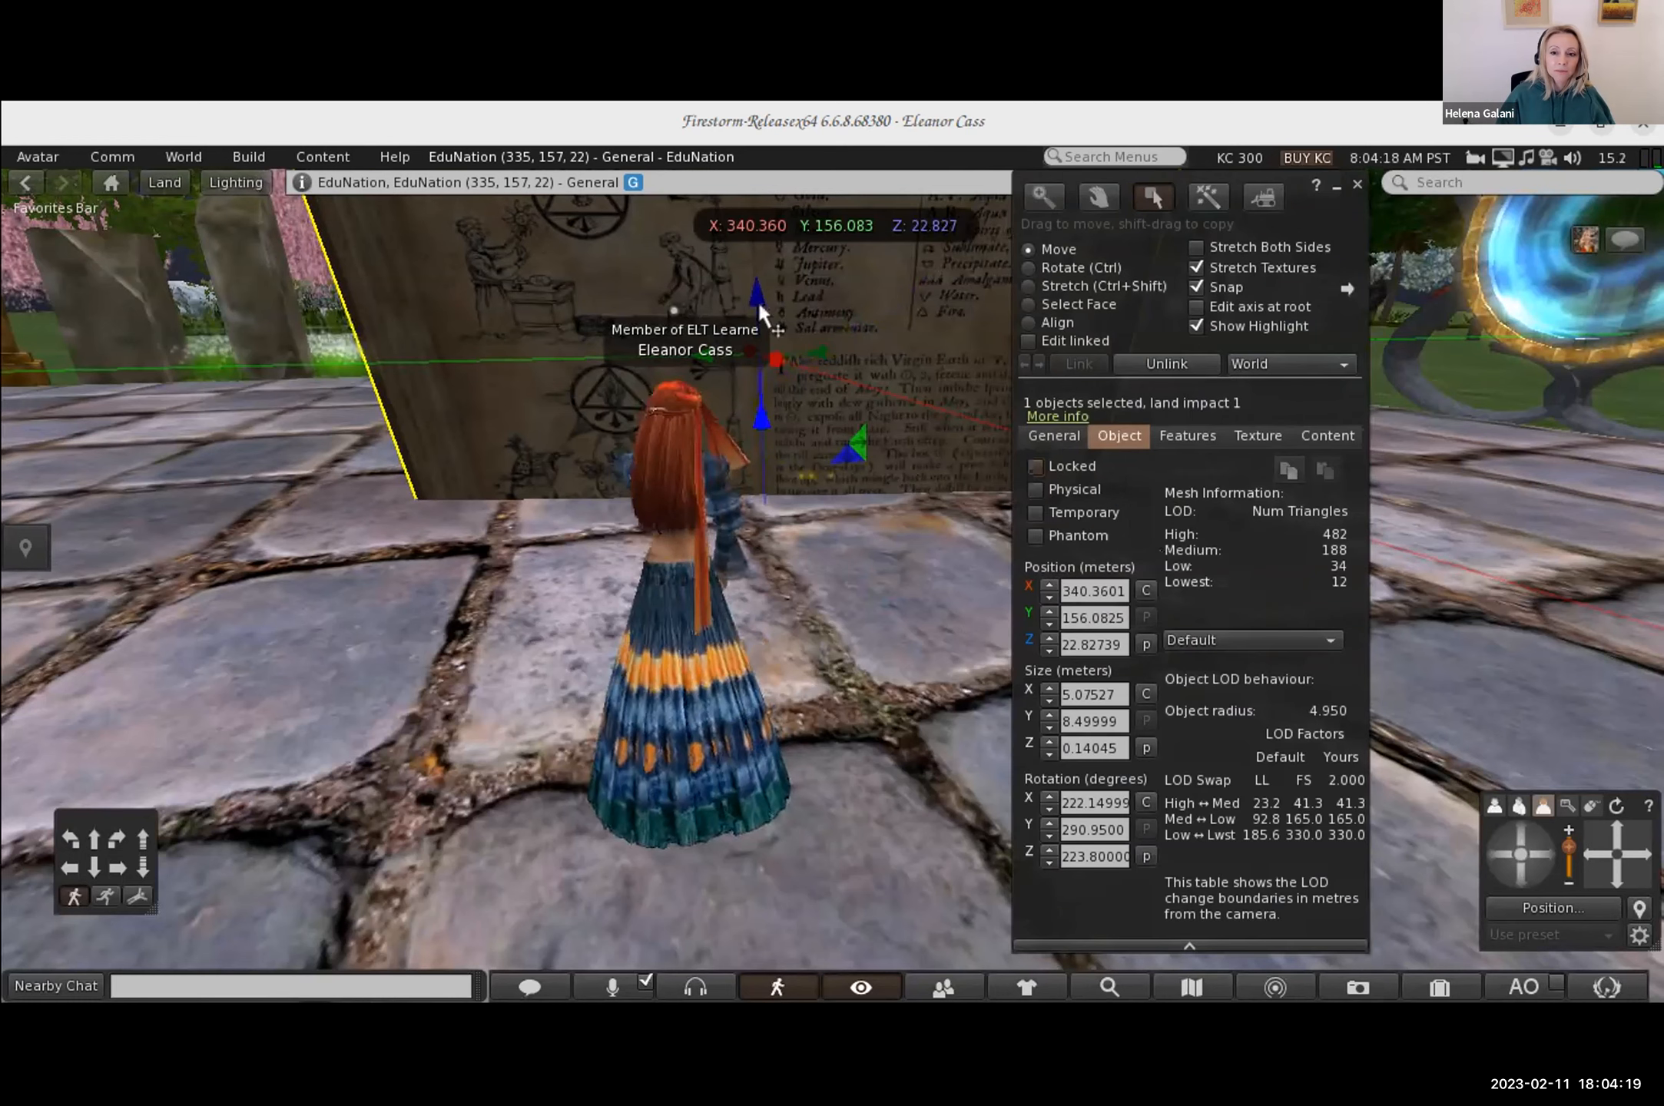
pyautogui.moveTo(758, 301); pyautogui.dragTo(755, 189)
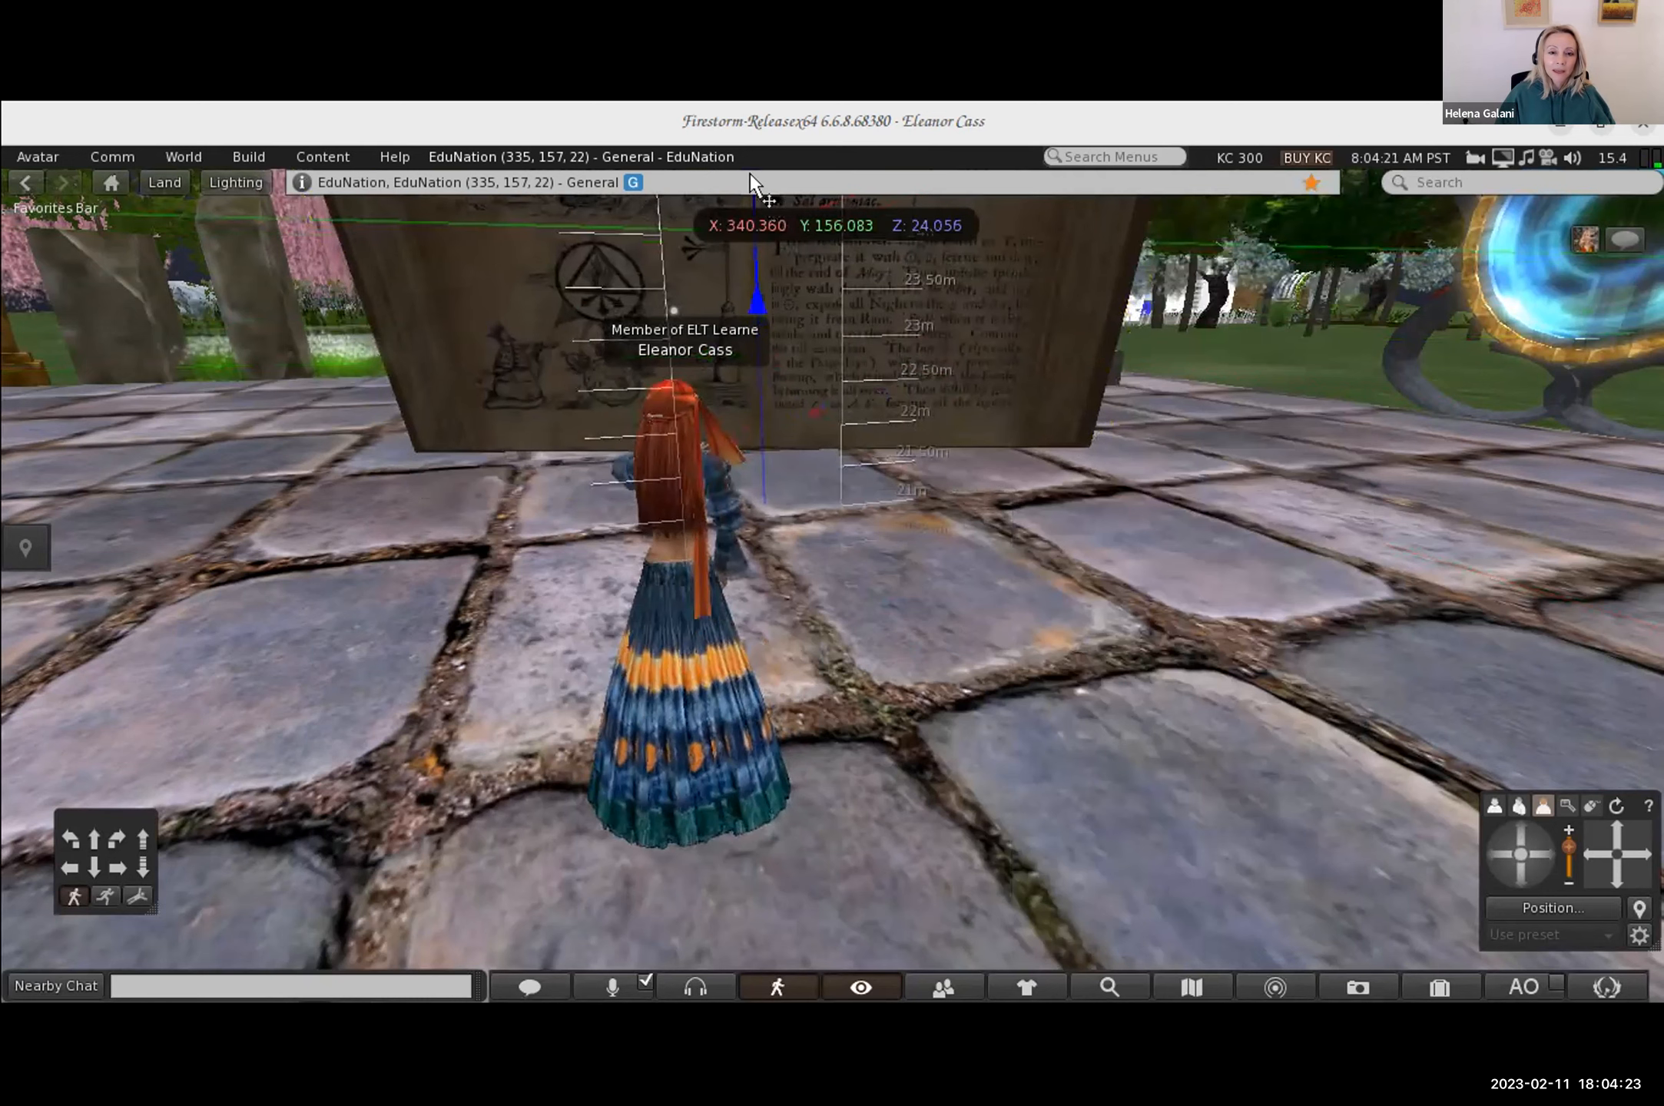
pyautogui.moveTo(750, 184); pyautogui.dragTo(753, 178)
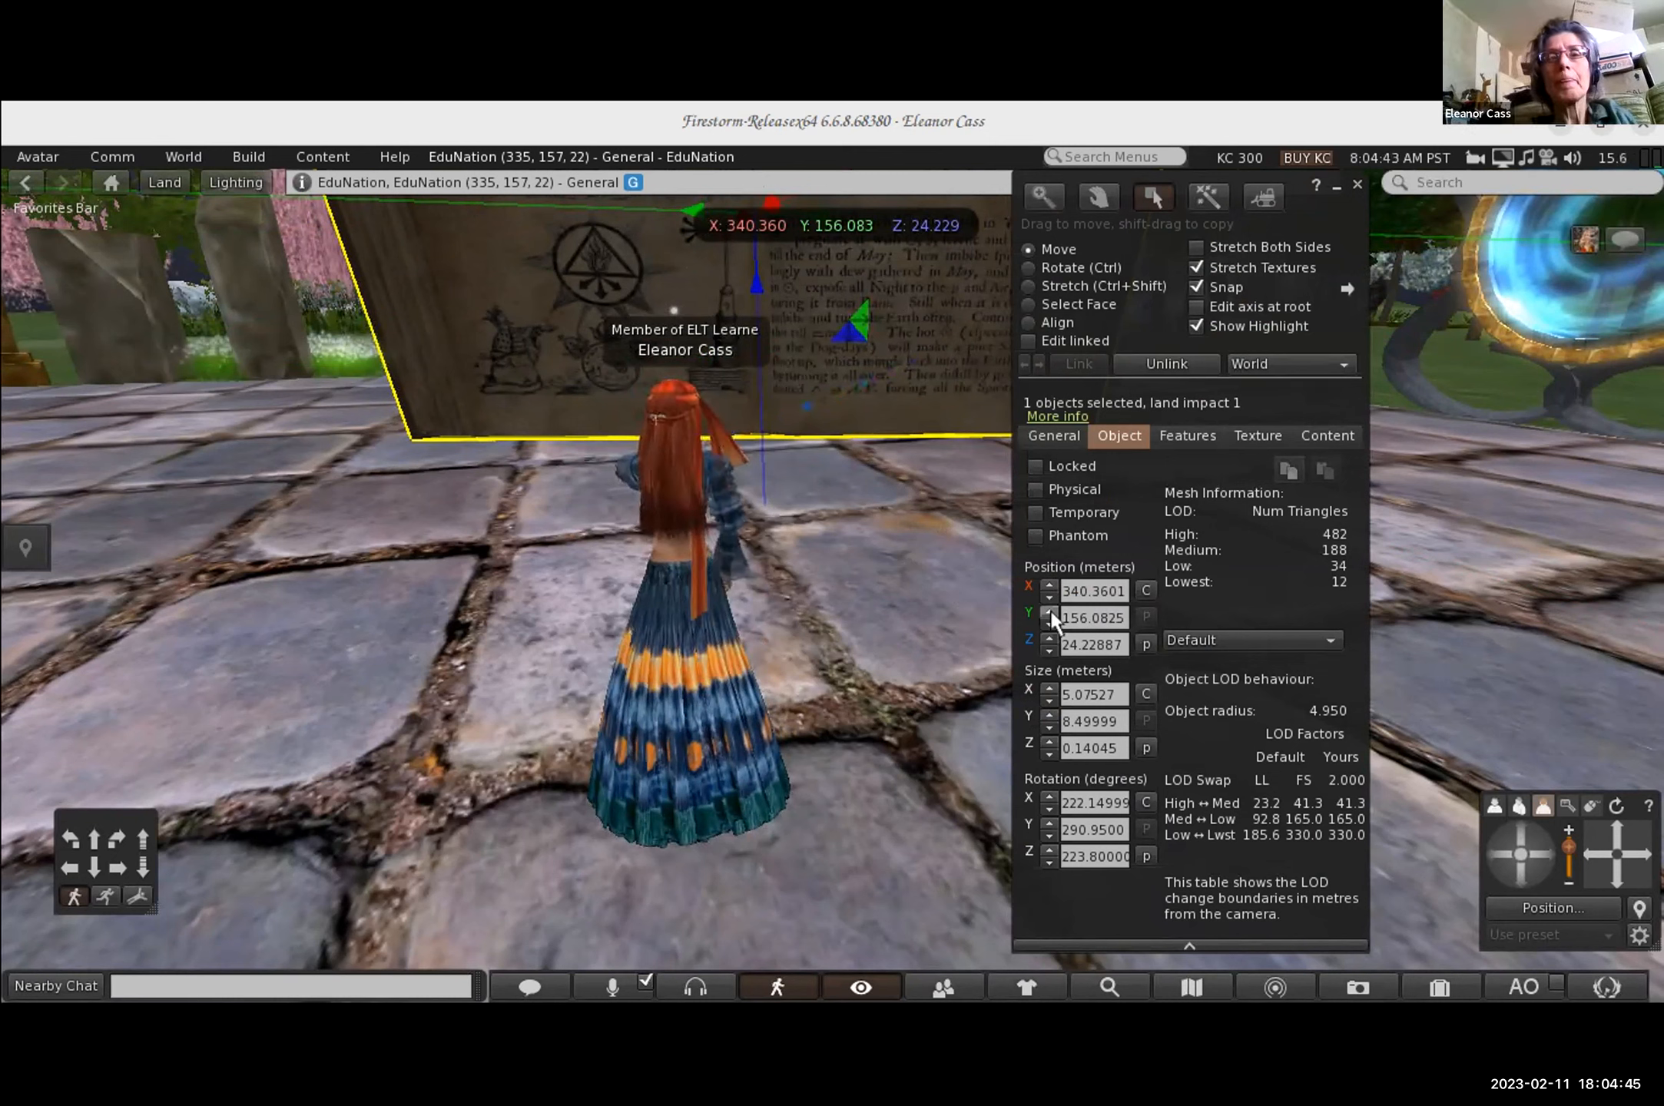
pyautogui.click(834, 565)
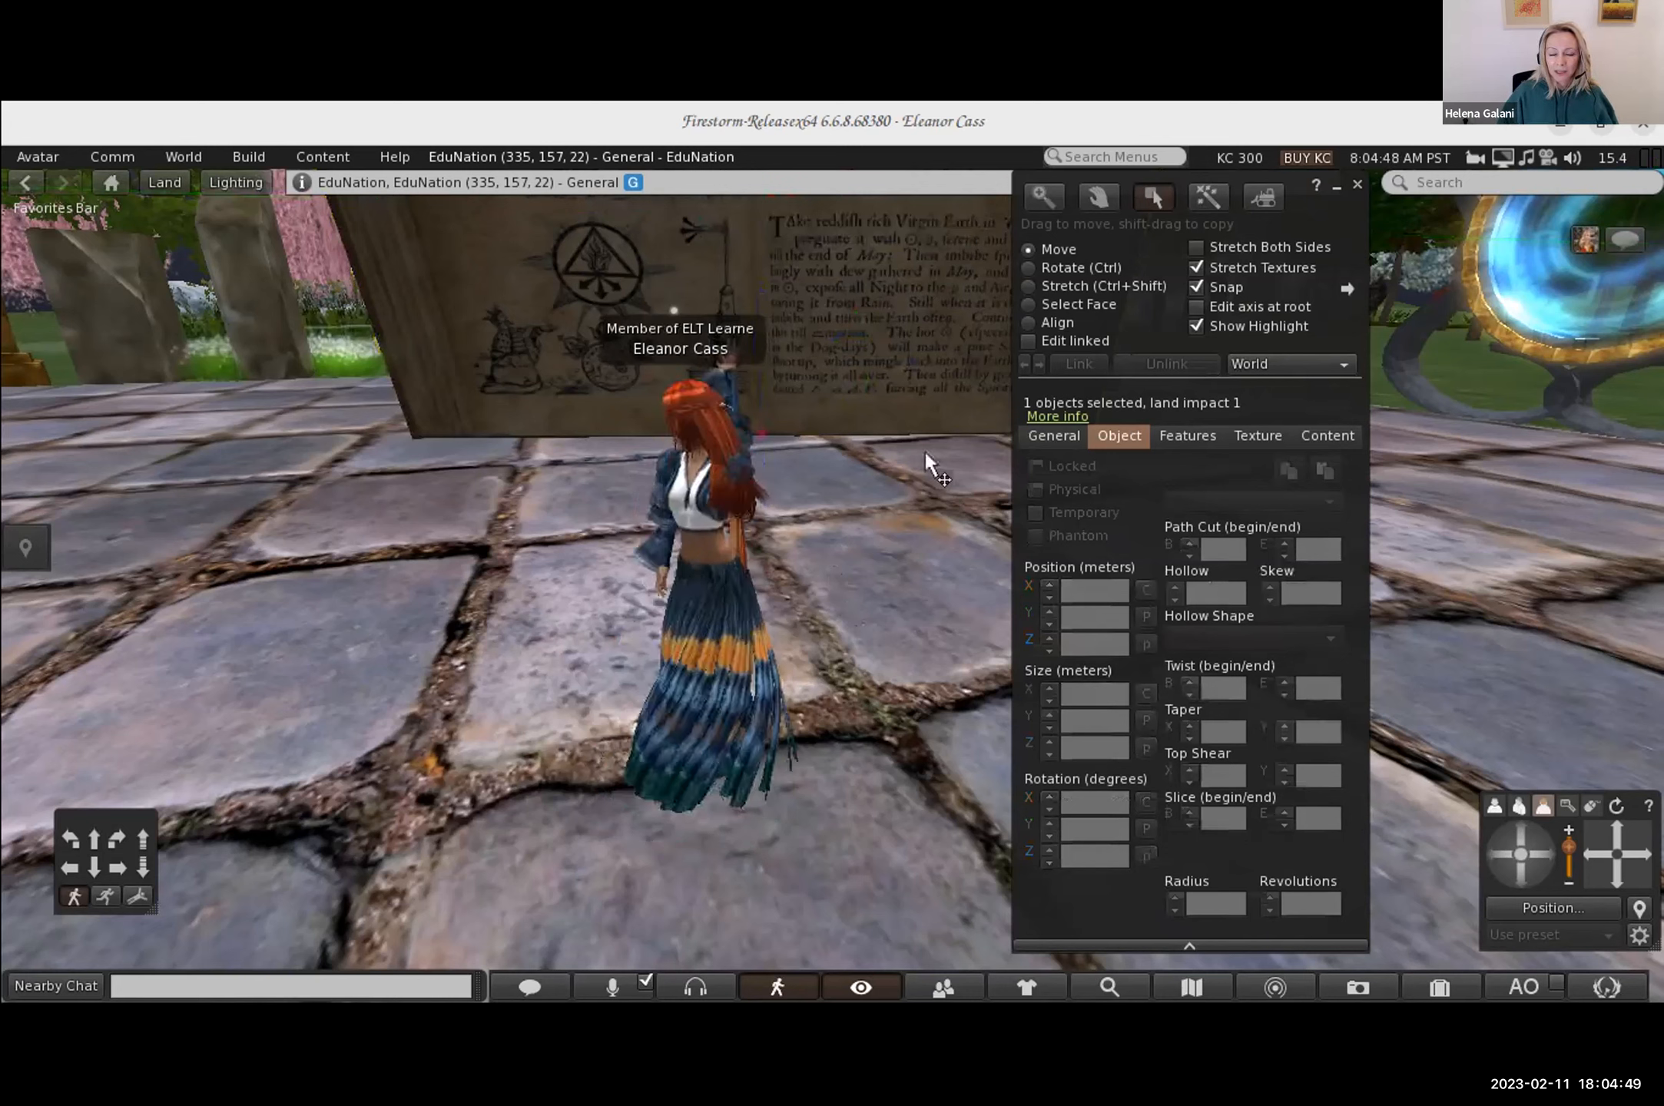
# Step: Close the build tools and walk the avatar backward away from the board, turning left
pyautogui.click(1354, 183)
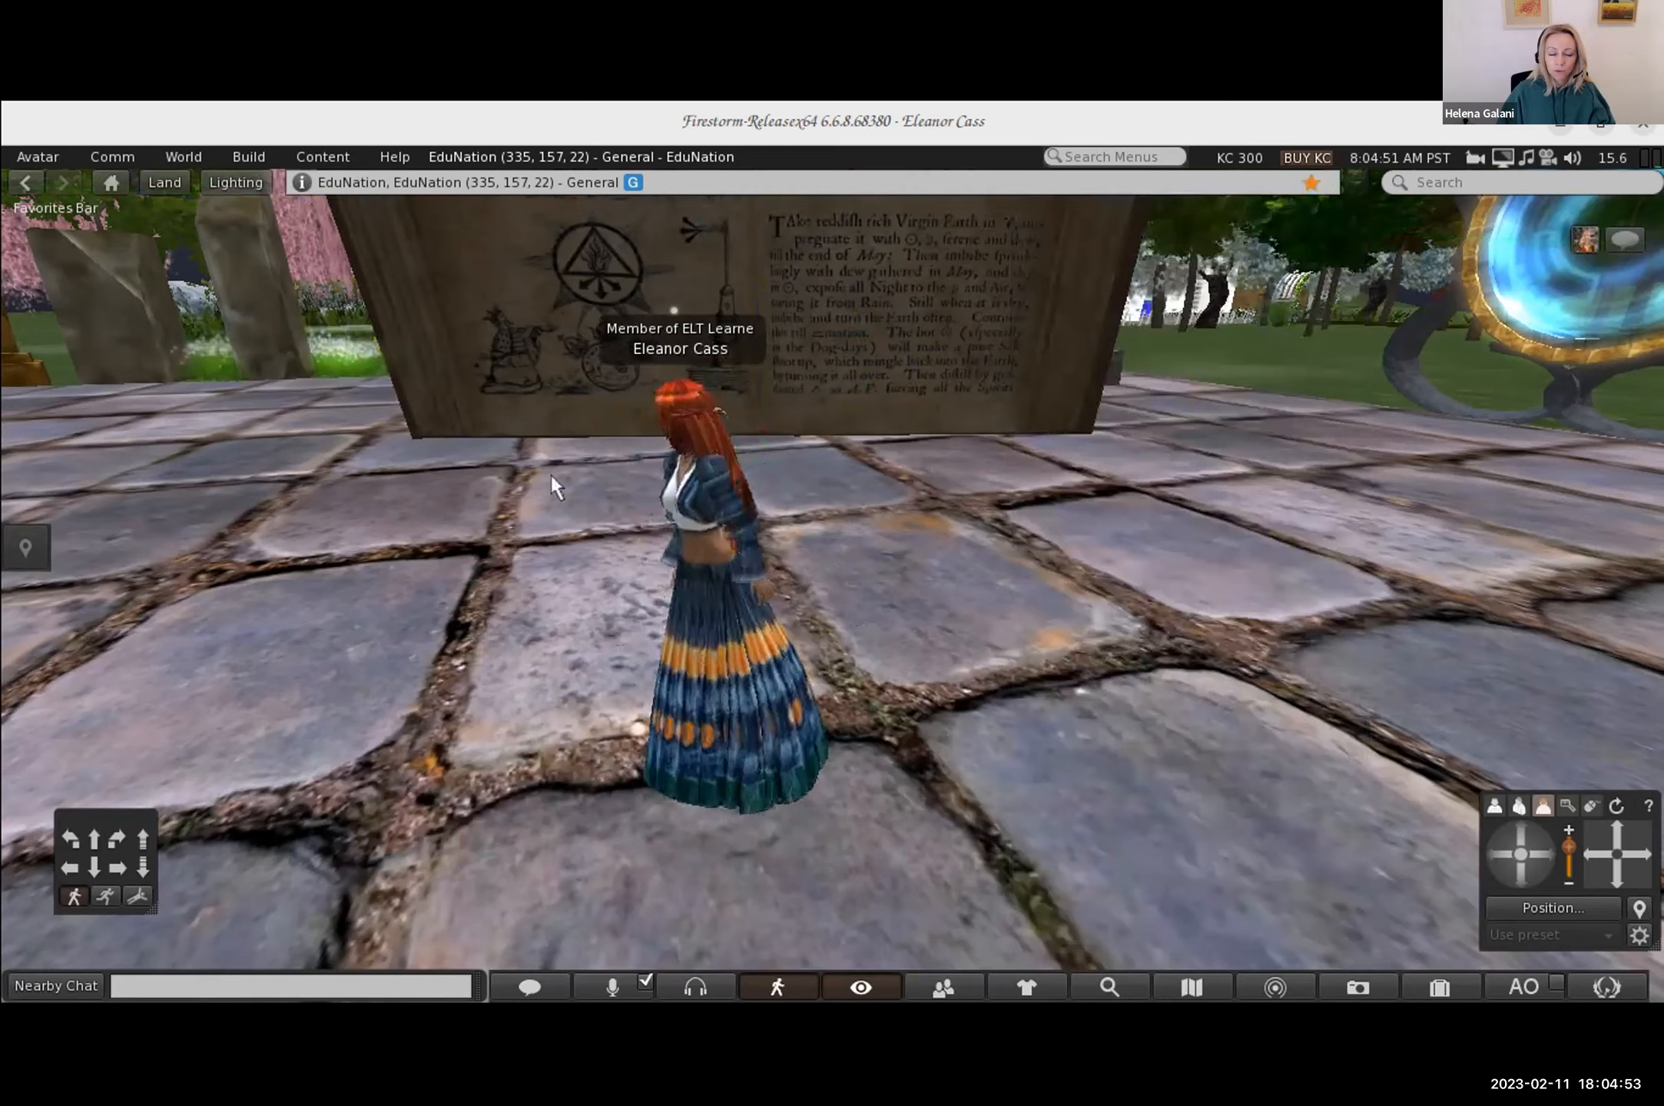
pyautogui.press('Up')
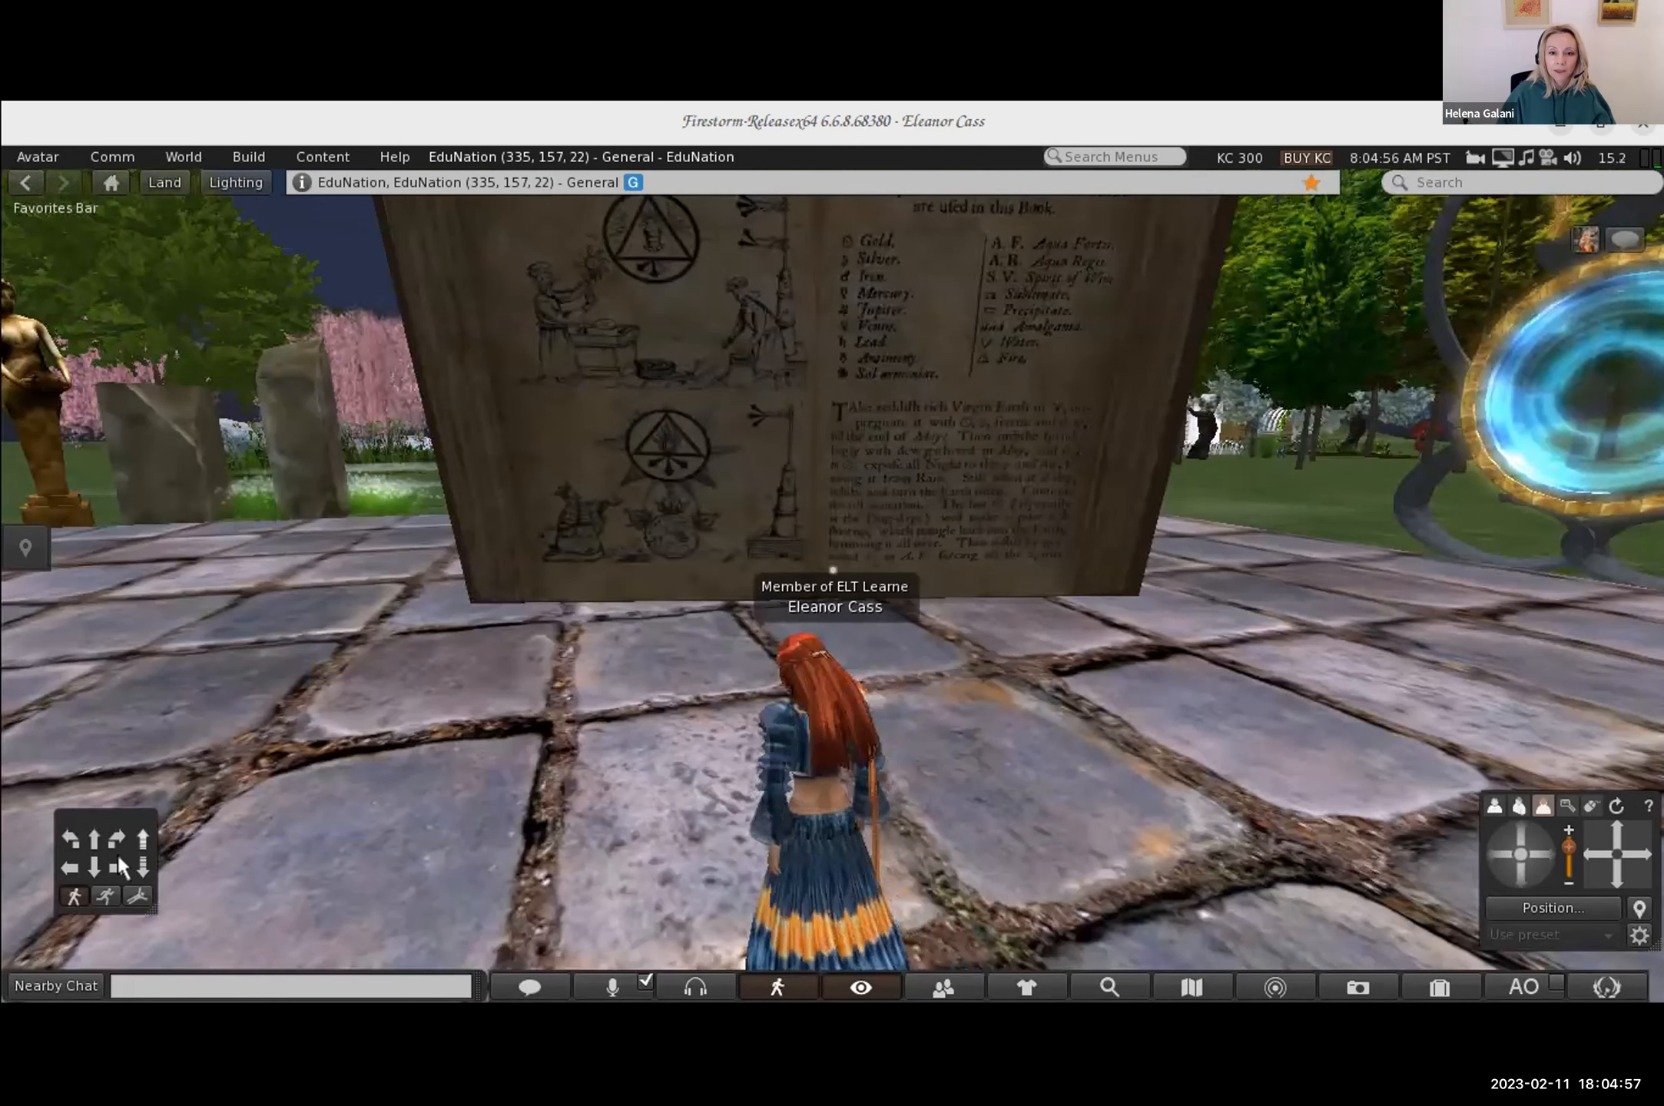
pyautogui.click(96, 867)
pyautogui.moveTo(96, 864); pyautogui.dragTo(95, 864)
pyautogui.click(71, 868)
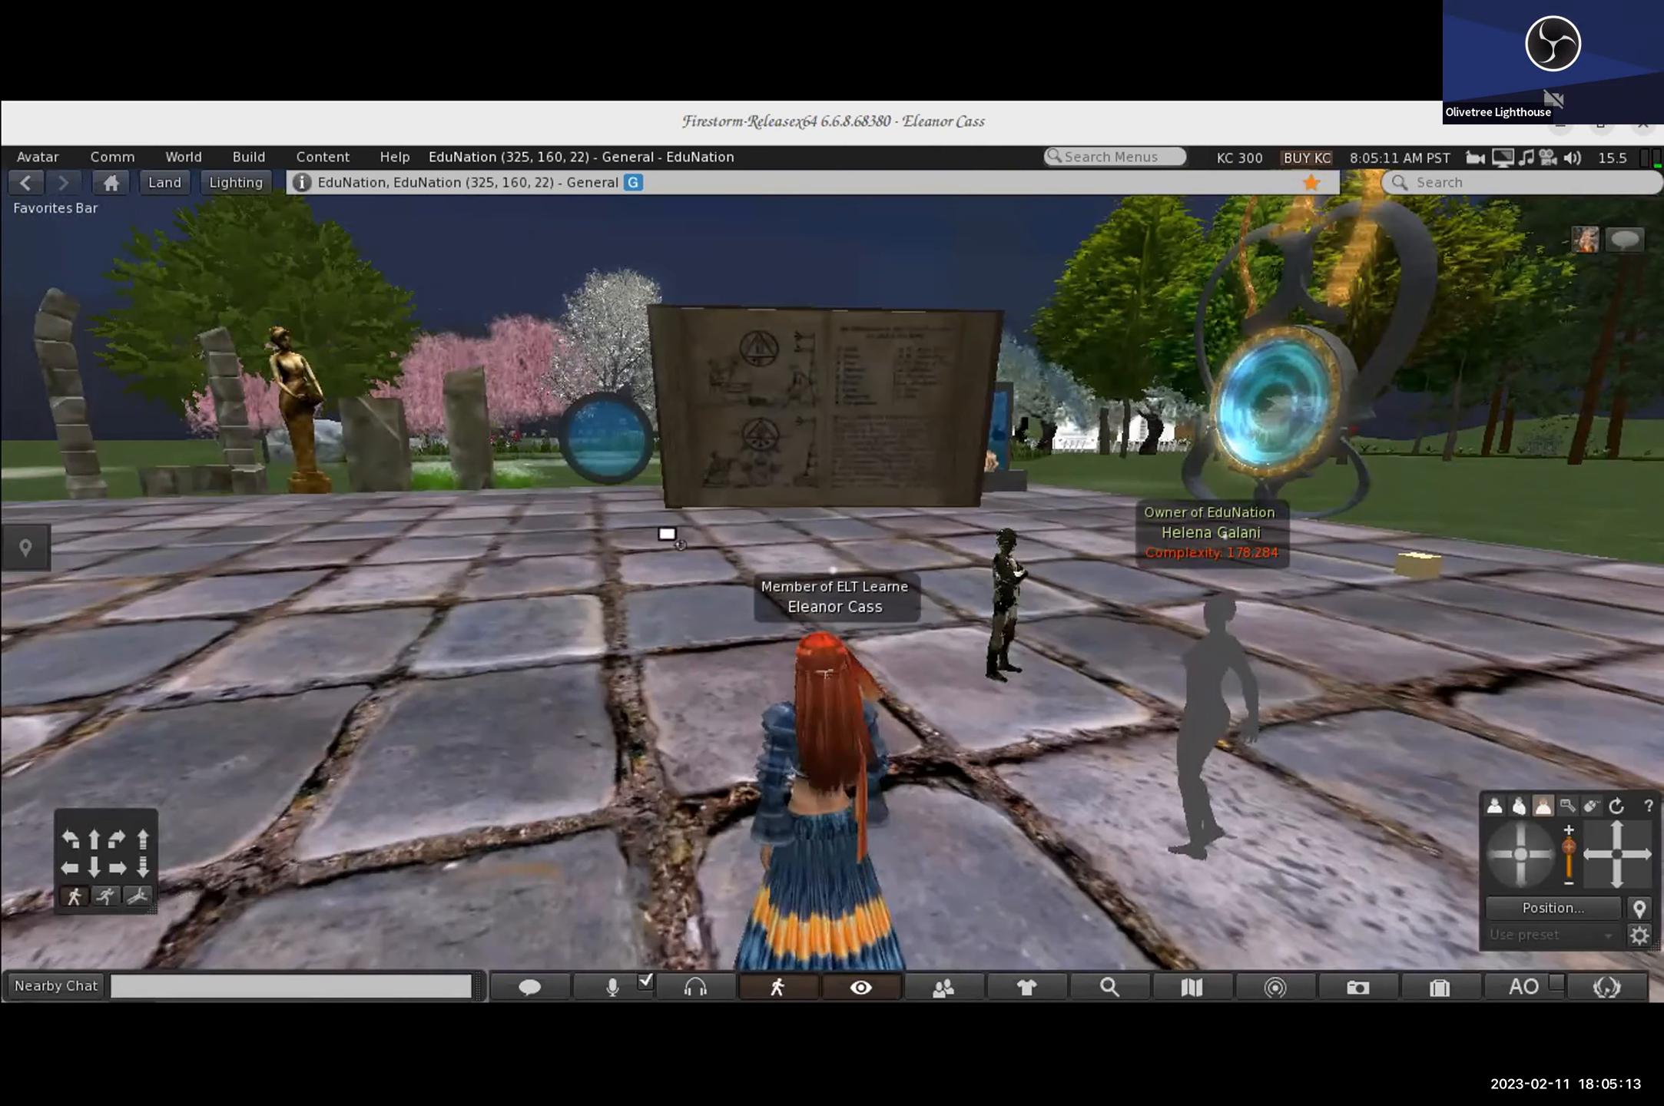
# Step: Pan across the plaza, reset the camera with Esc, and walk forward up to the book board
pyautogui.keyDown('ctrl'); pyautogui.keyDown('alt'); pyautogui.keyDown('shift'); pyautogui.moveTo(667, 534); pyautogui.dragTo(838, 585); pyautogui.keyUp('shift'); pyautogui.keyUp('alt'); pyautogui.keyUp('ctrl')
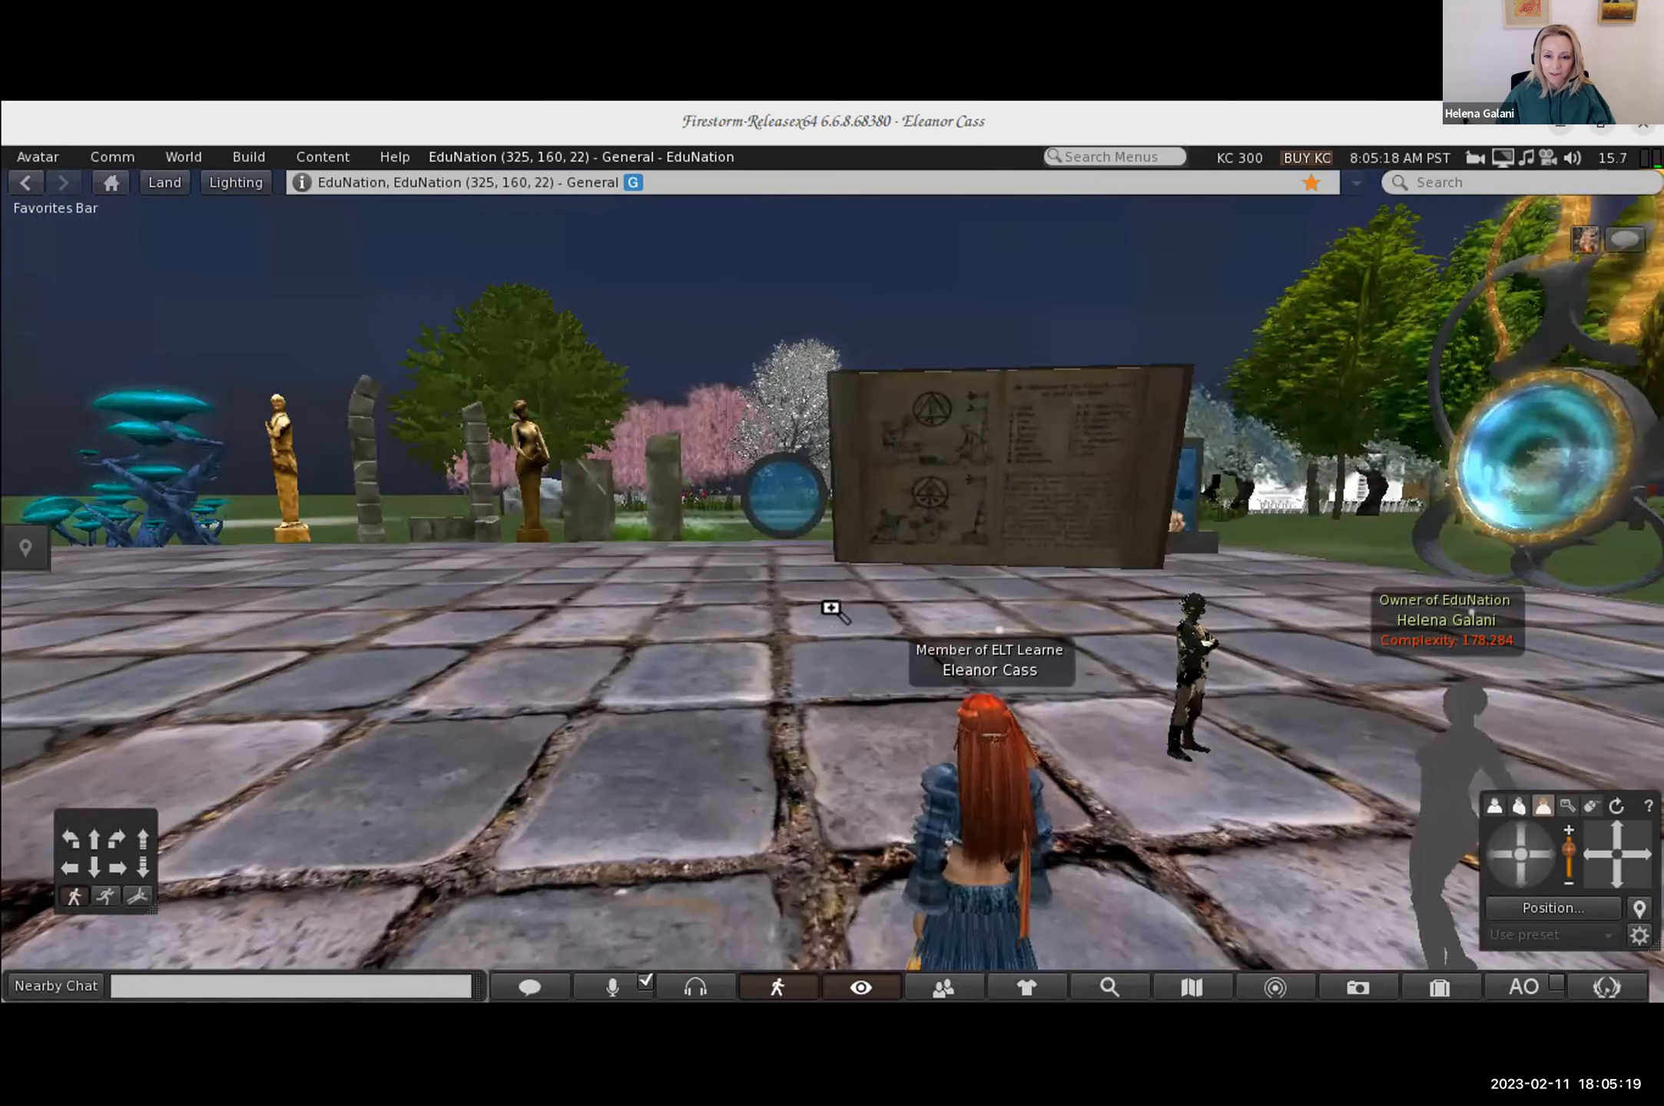
pyautogui.press('Escape')
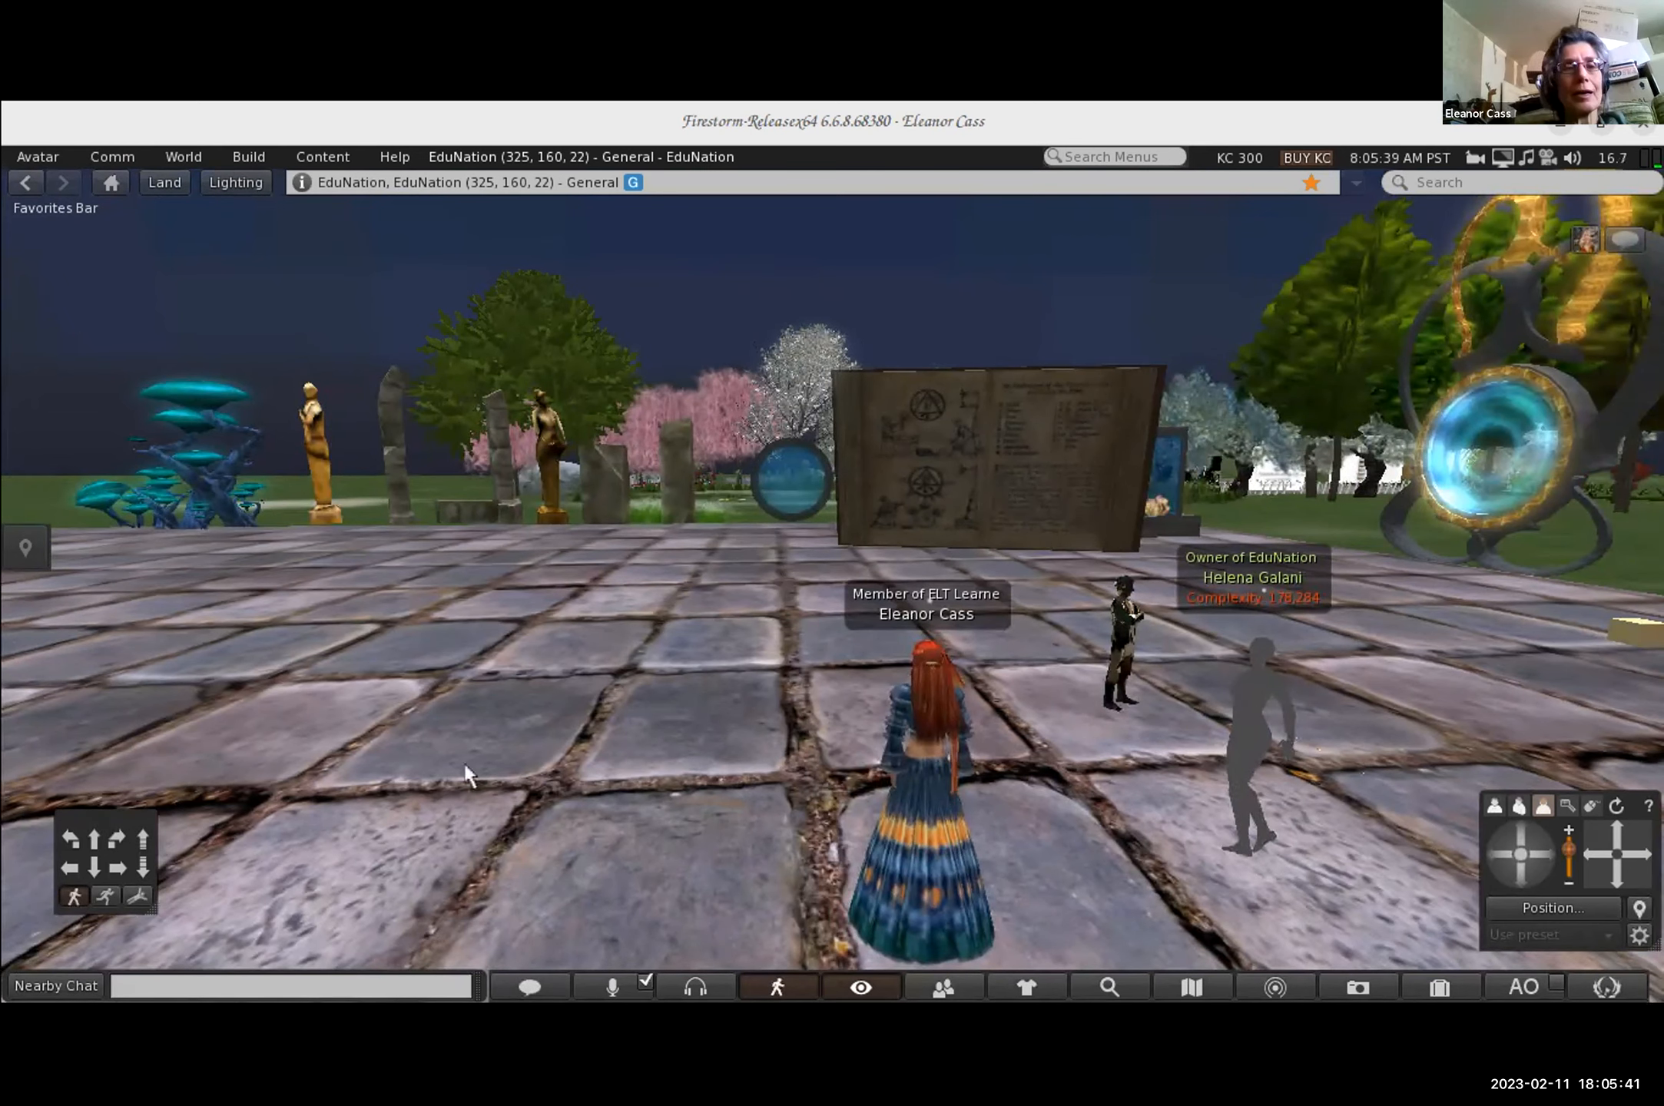
pyautogui.click(95, 839)
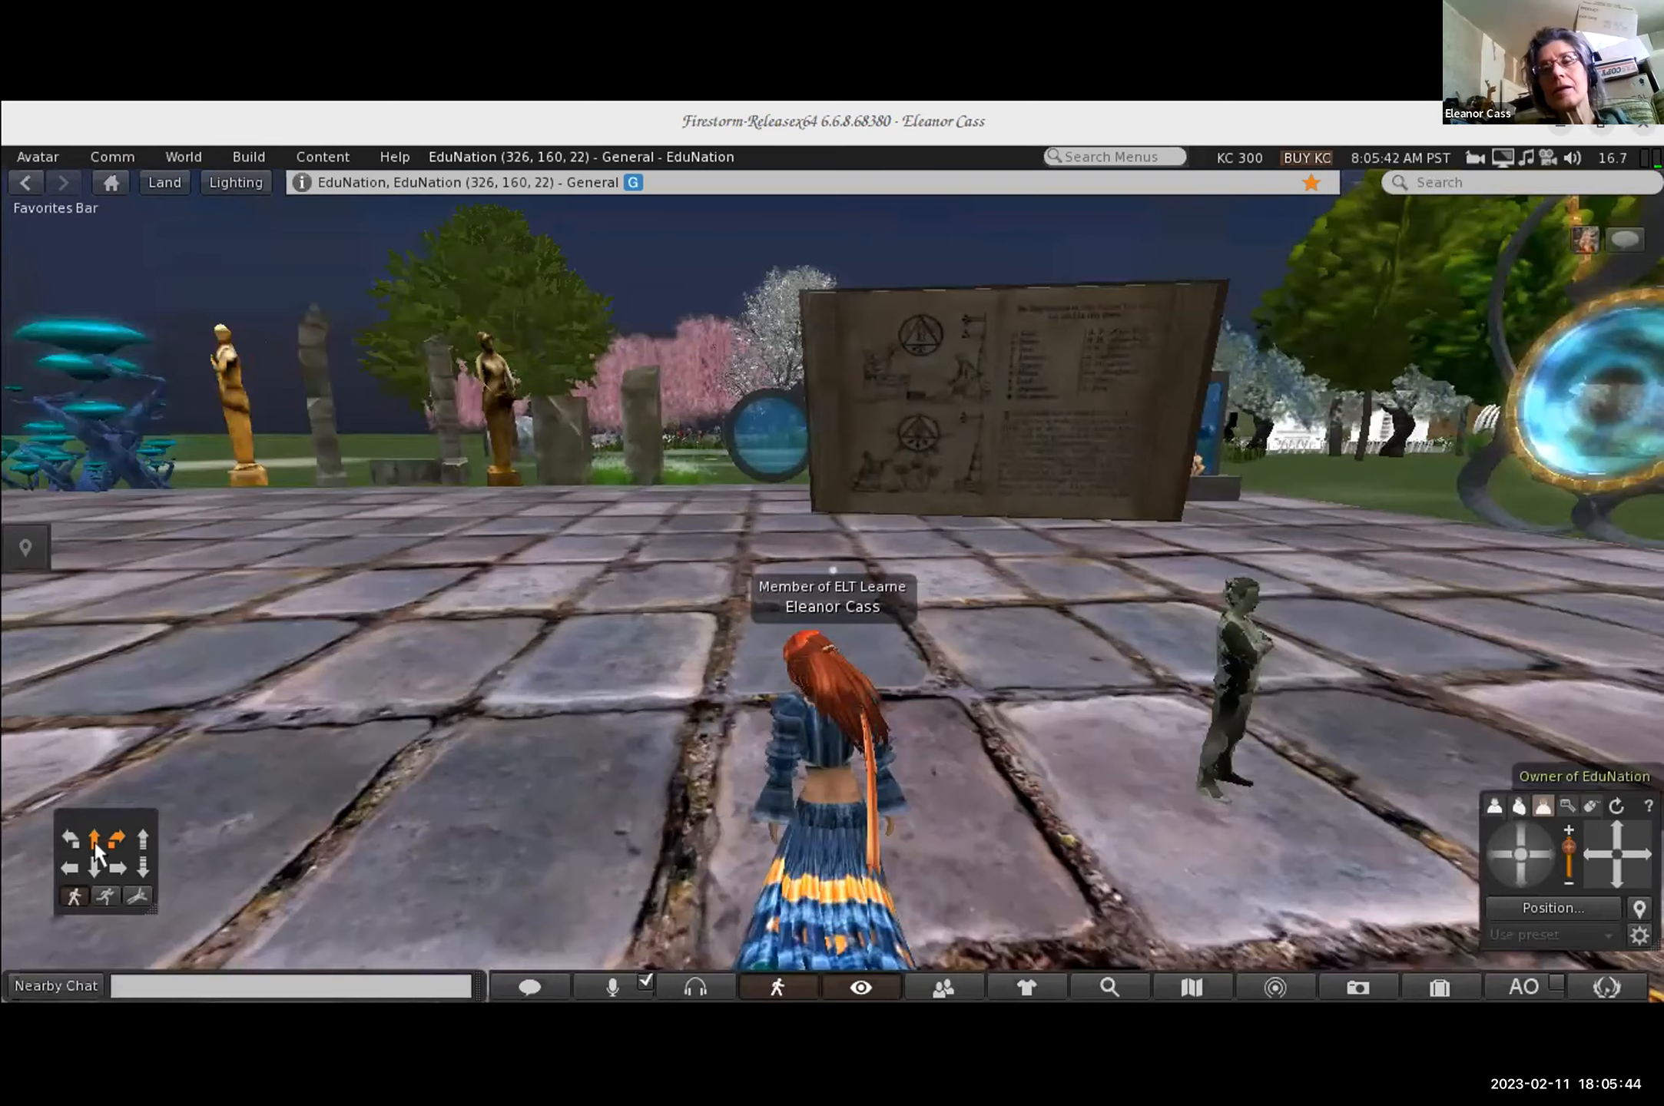
pyautogui.moveTo(94, 843); pyautogui.dragTo(90, 835)
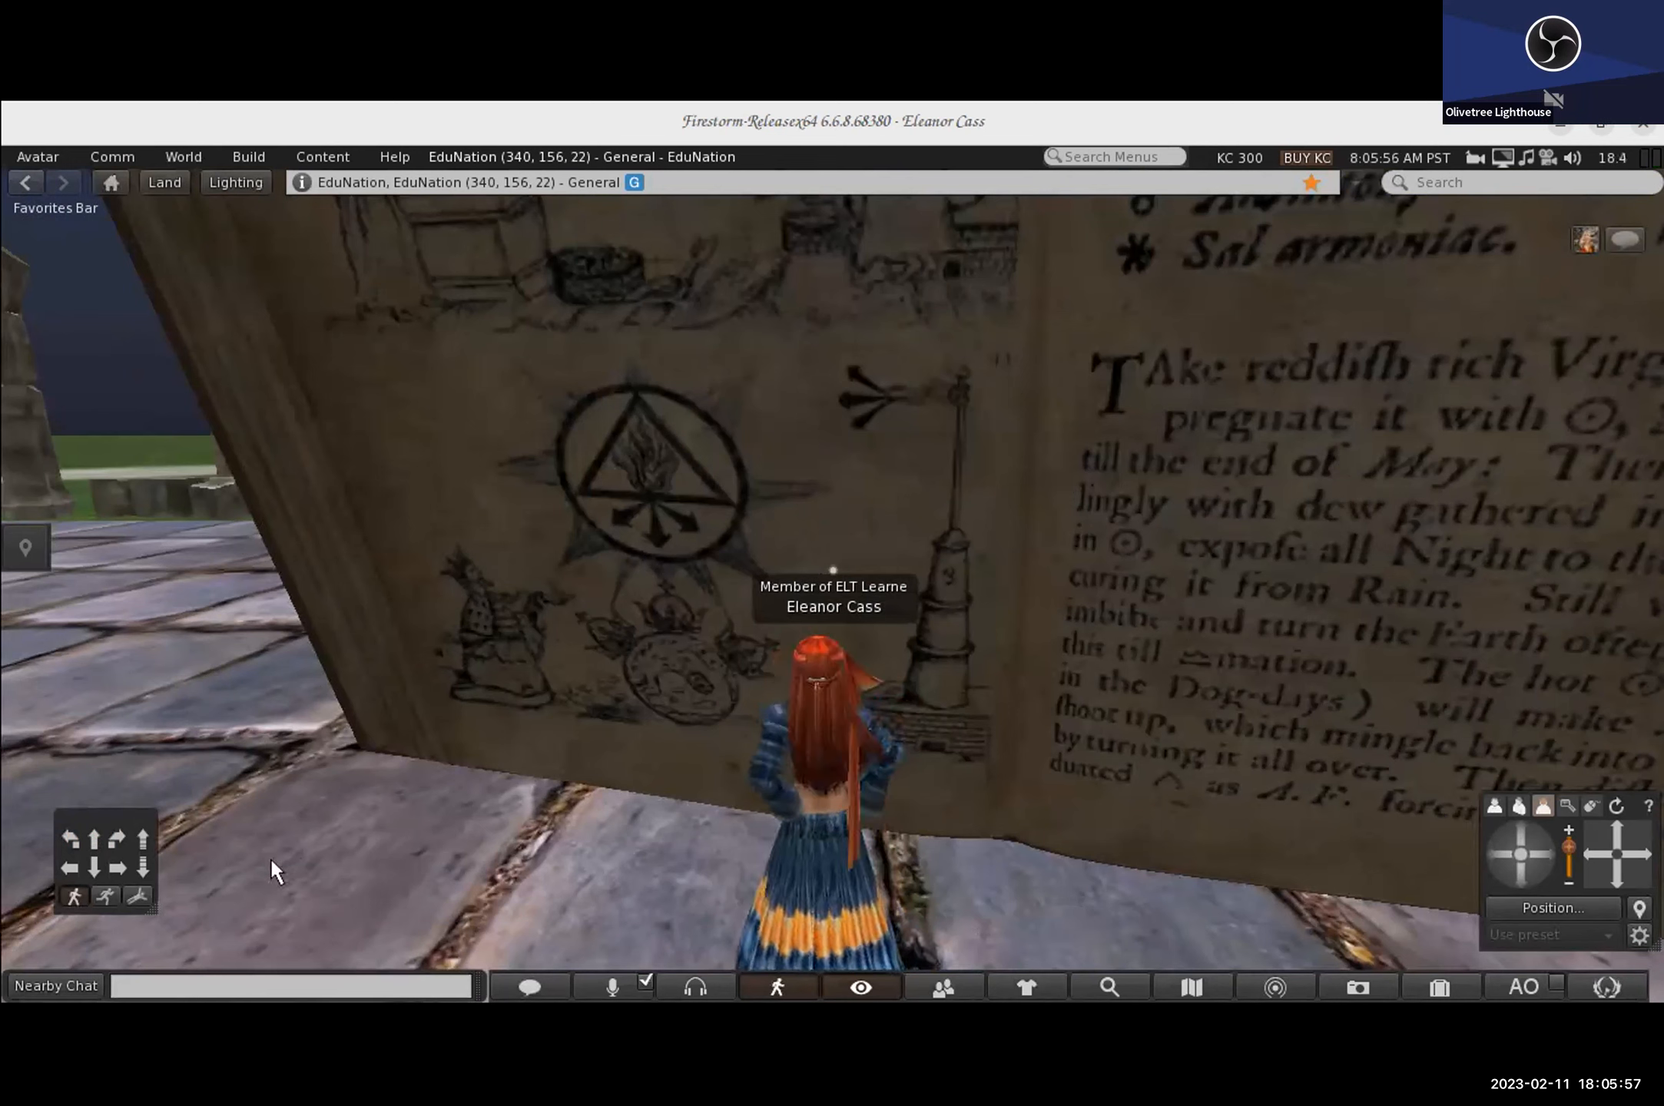
# Step: Sit briefly on the ground, stand up, then sit the avatar on the brown panel
pyautogui.rightClick(274, 871)
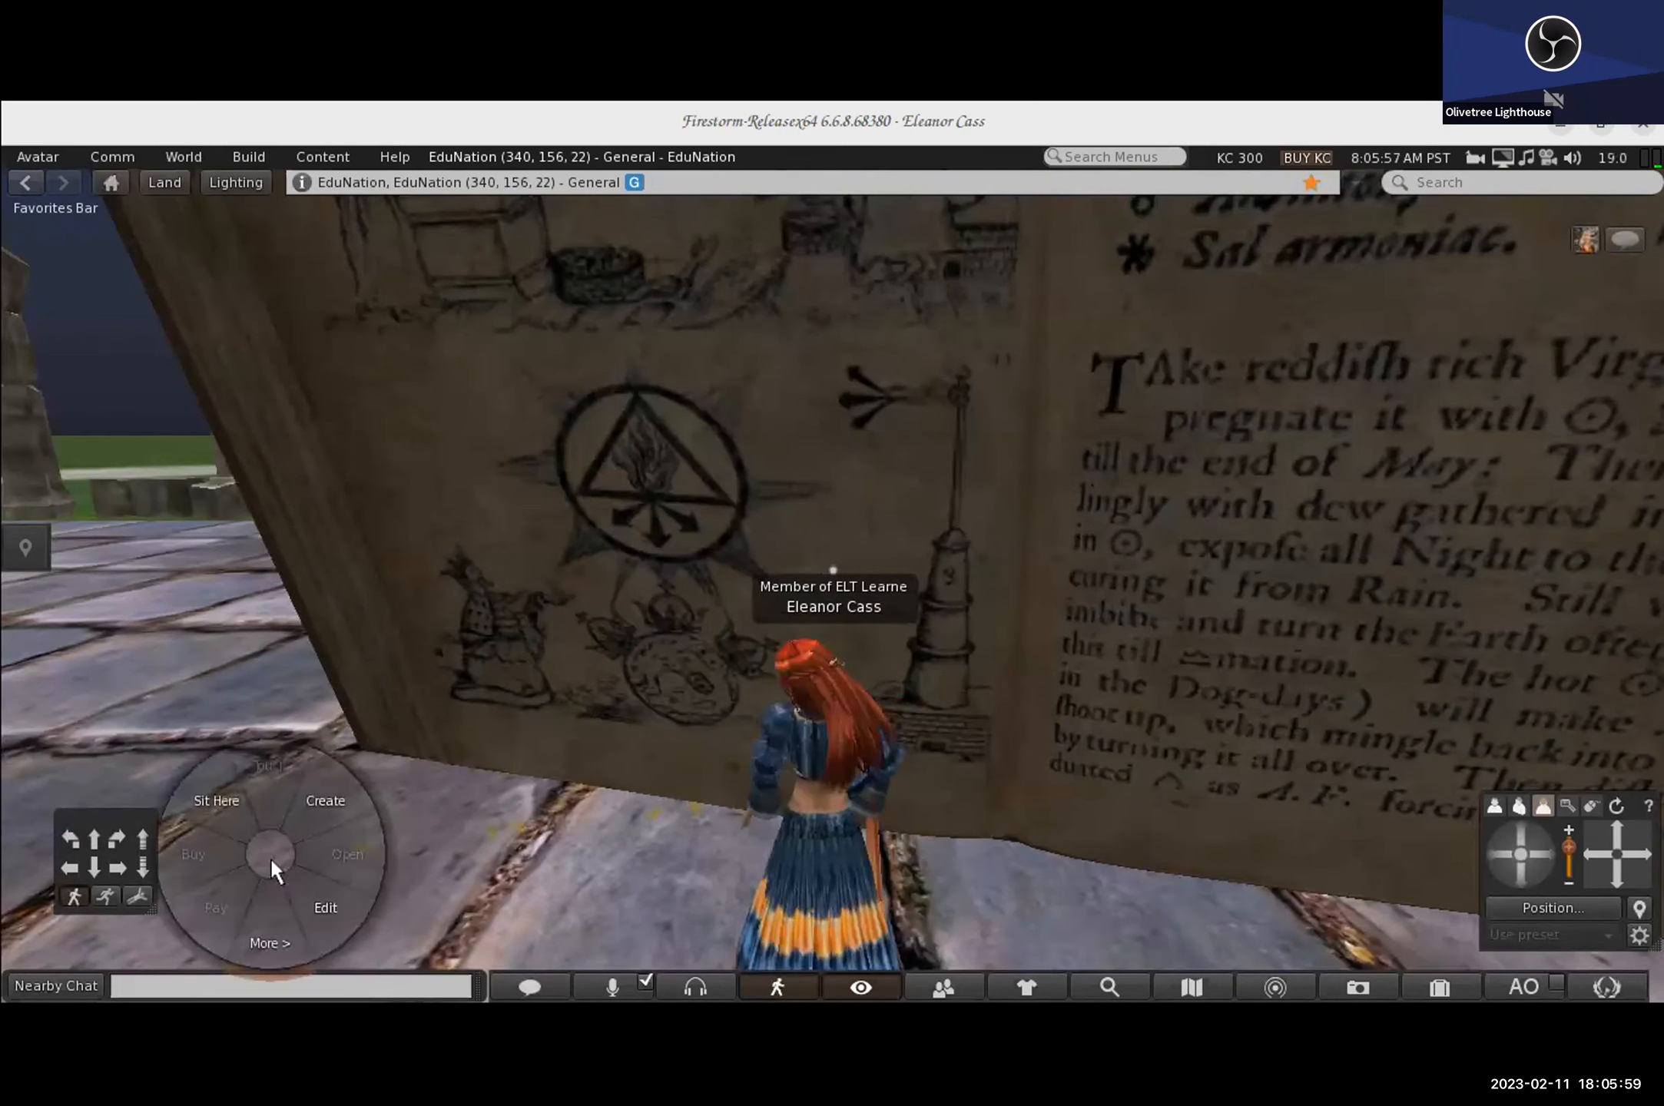
pyautogui.click(218, 801)
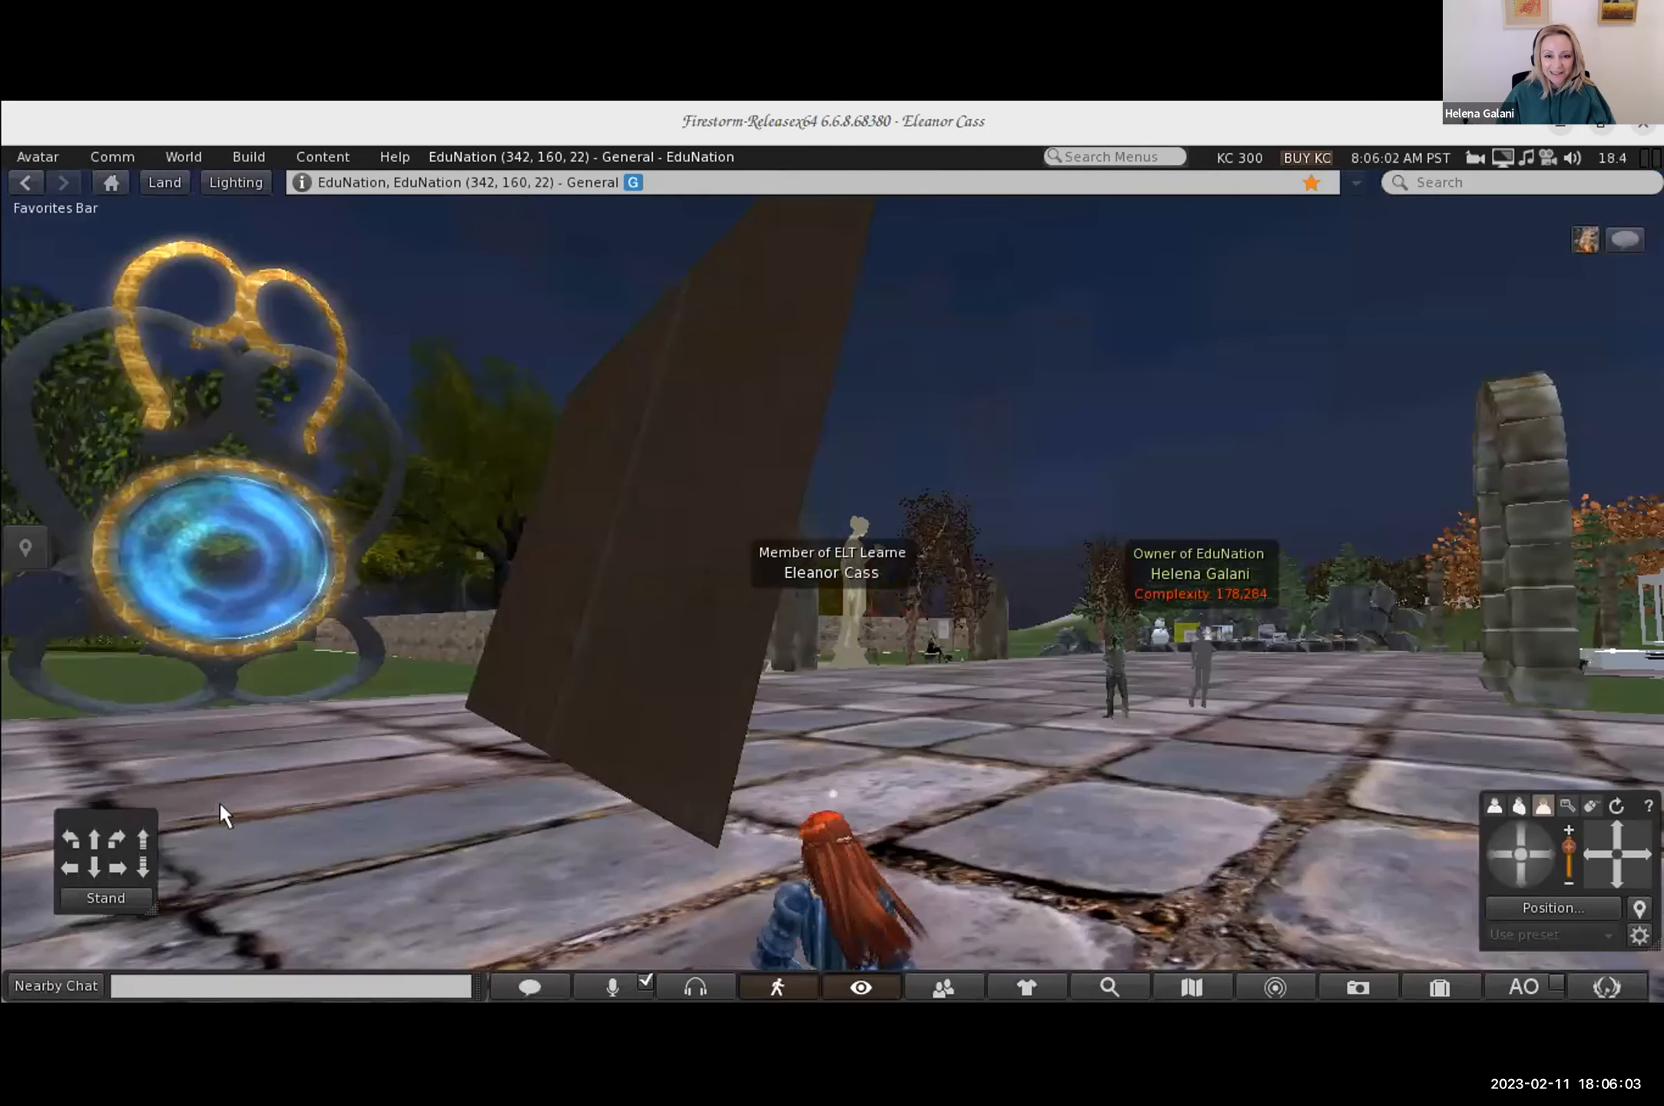
pyautogui.click(112, 892)
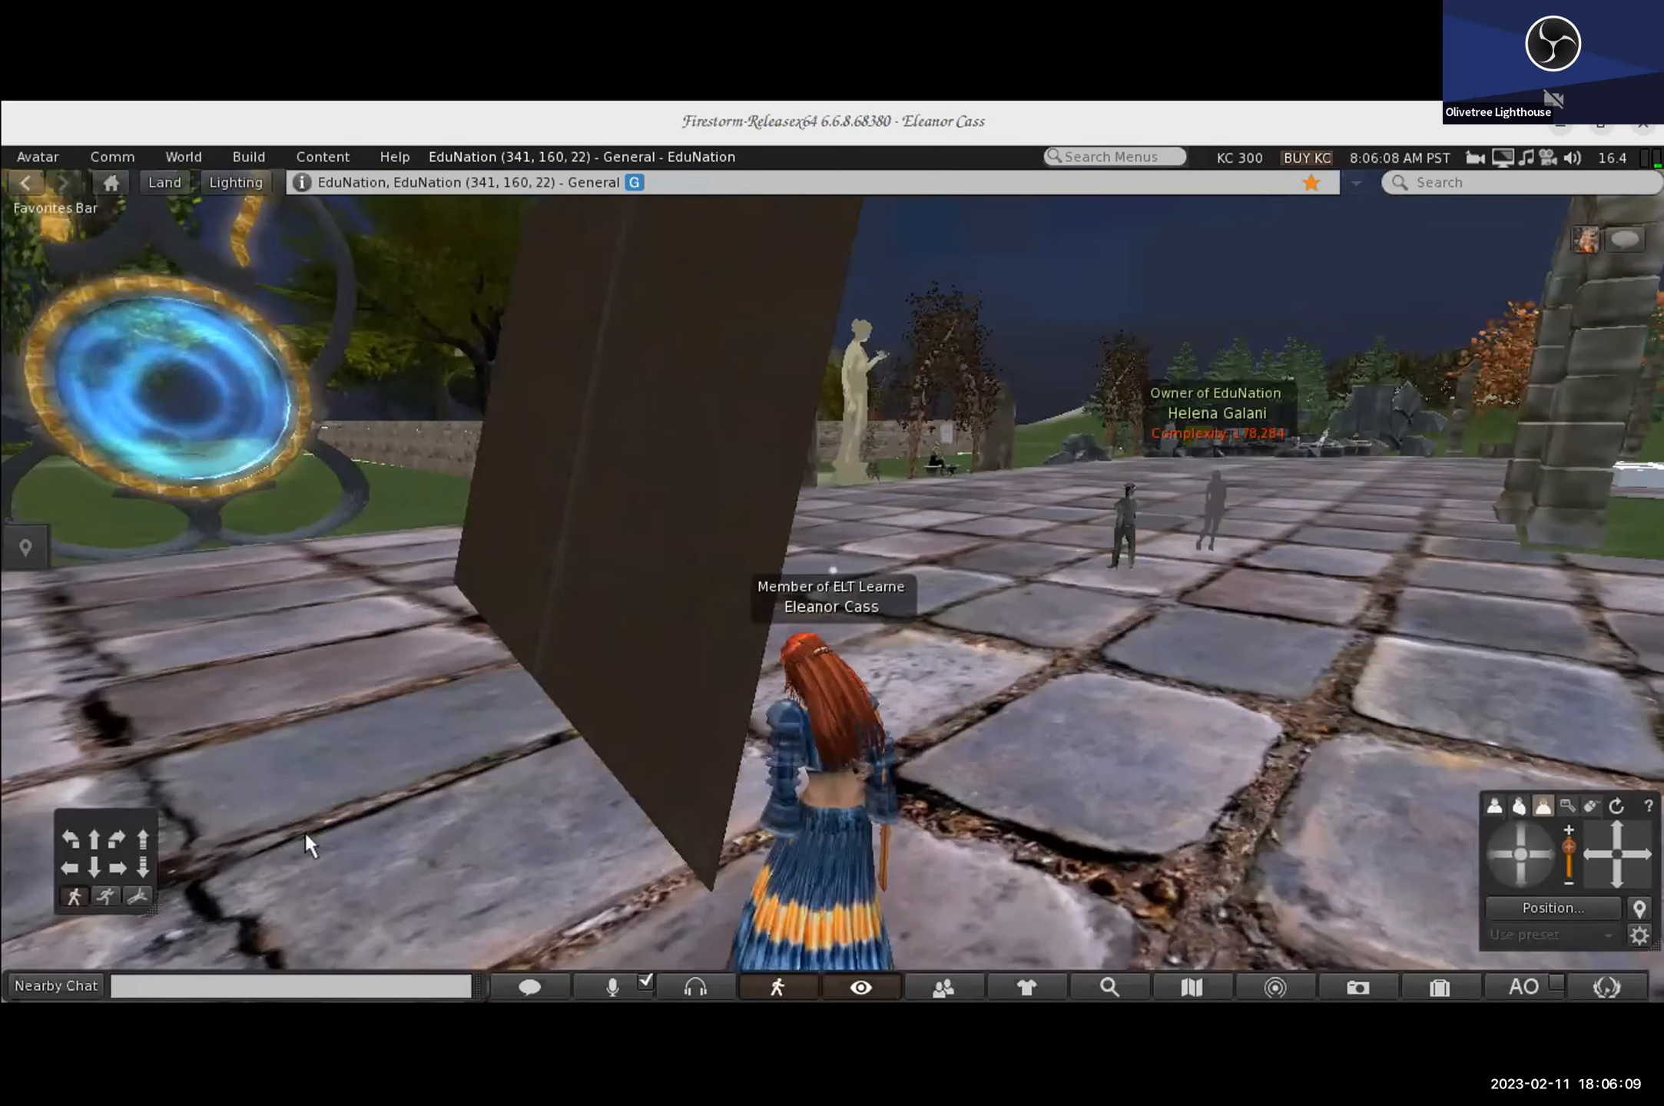
pyautogui.rightClick(640, 550)
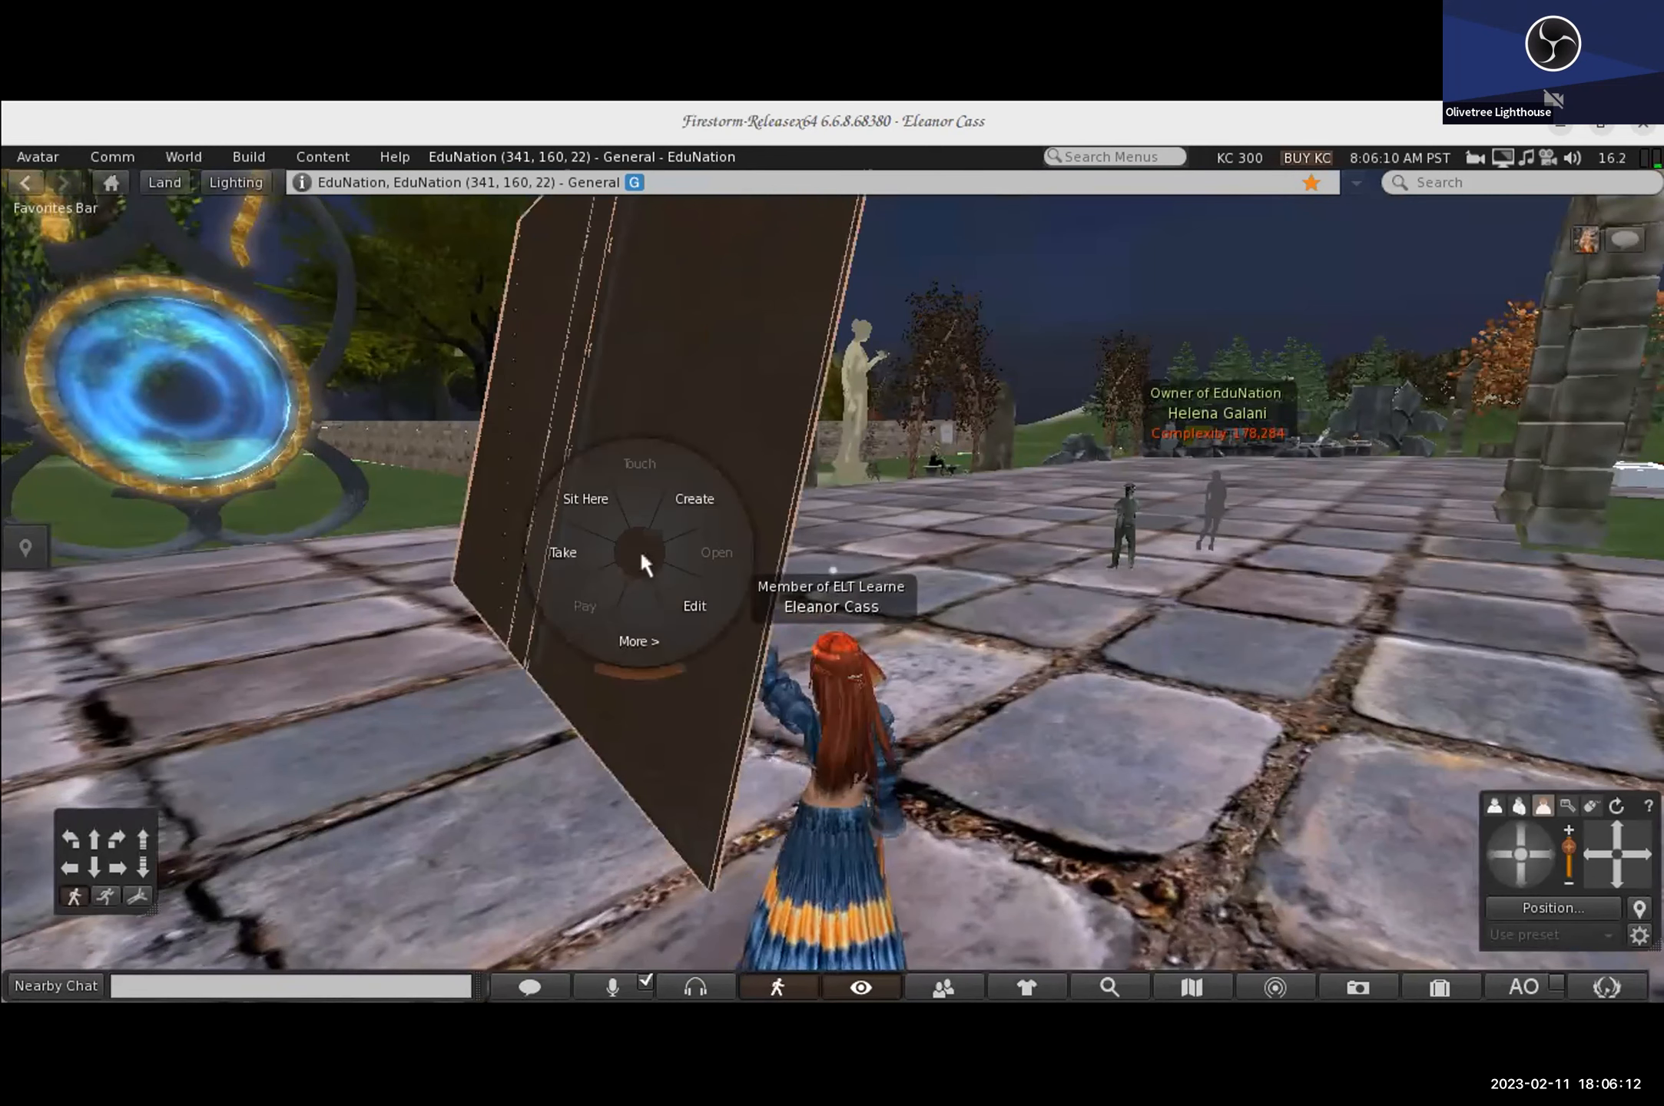
pyautogui.click(588, 517)
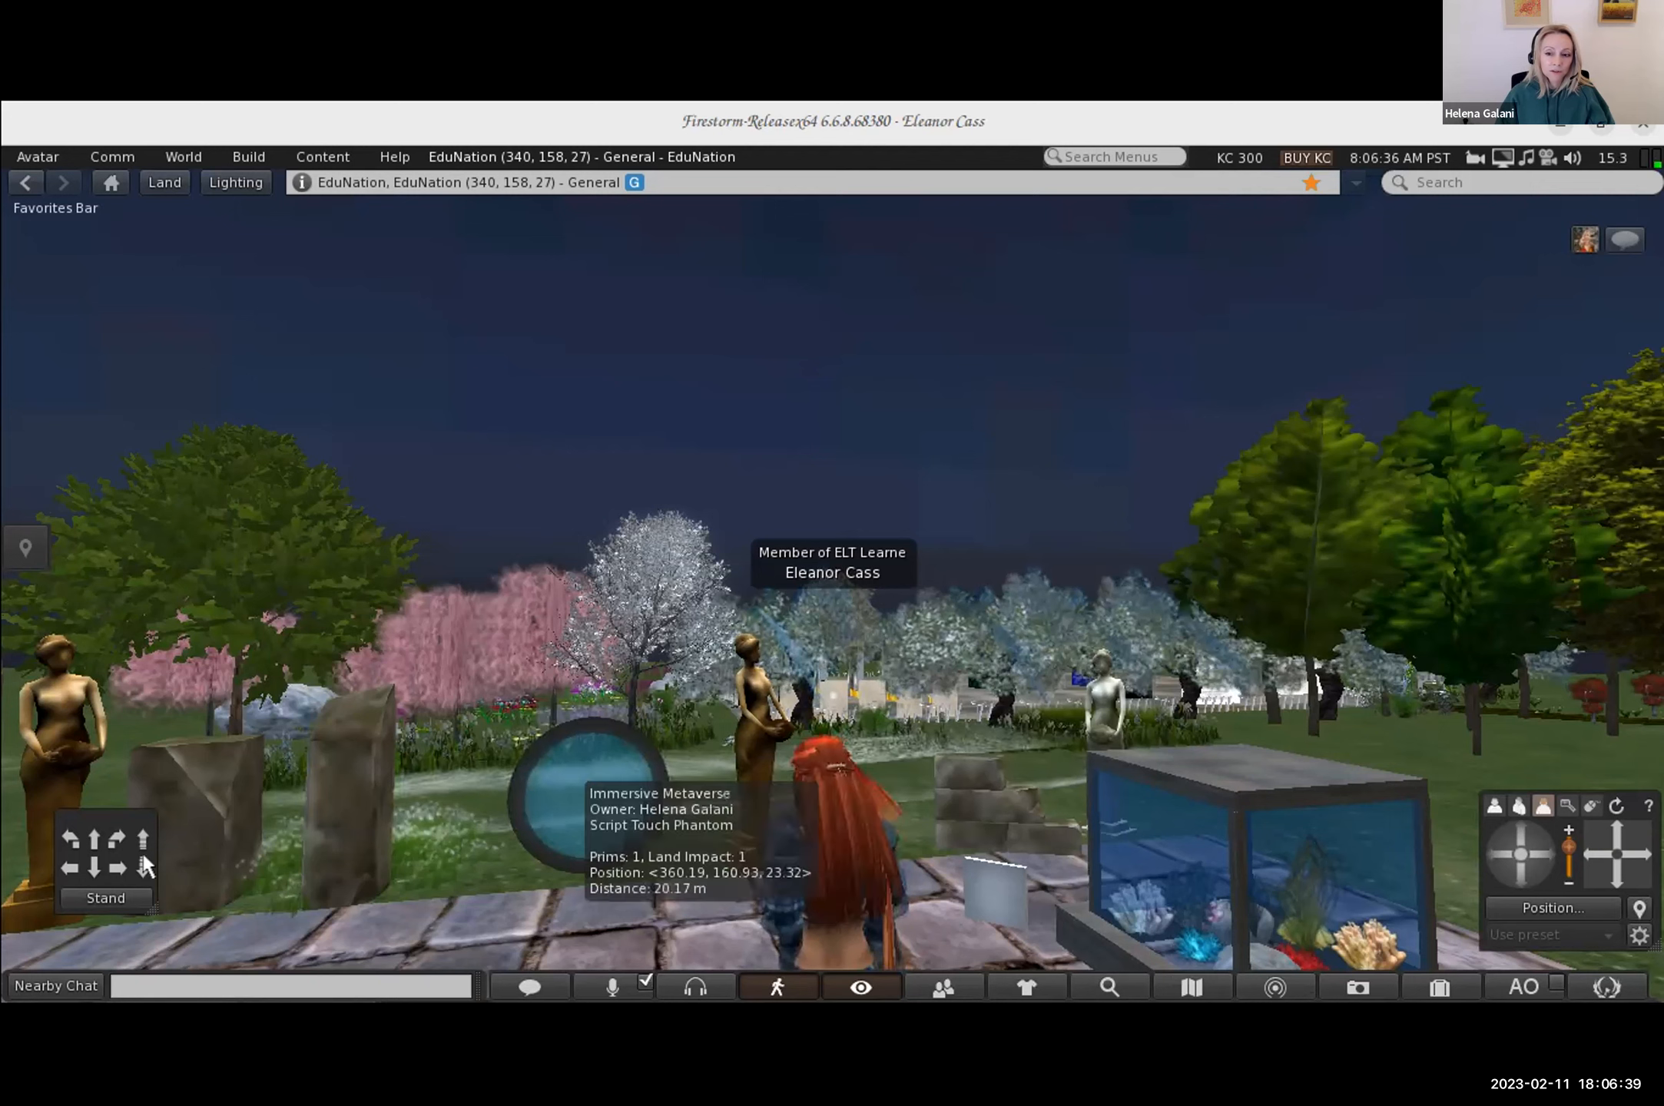
# Step: Check the Nearby people list, stand the avatar up, restore Camera Controls and close the list
pyautogui.click(872, 996)
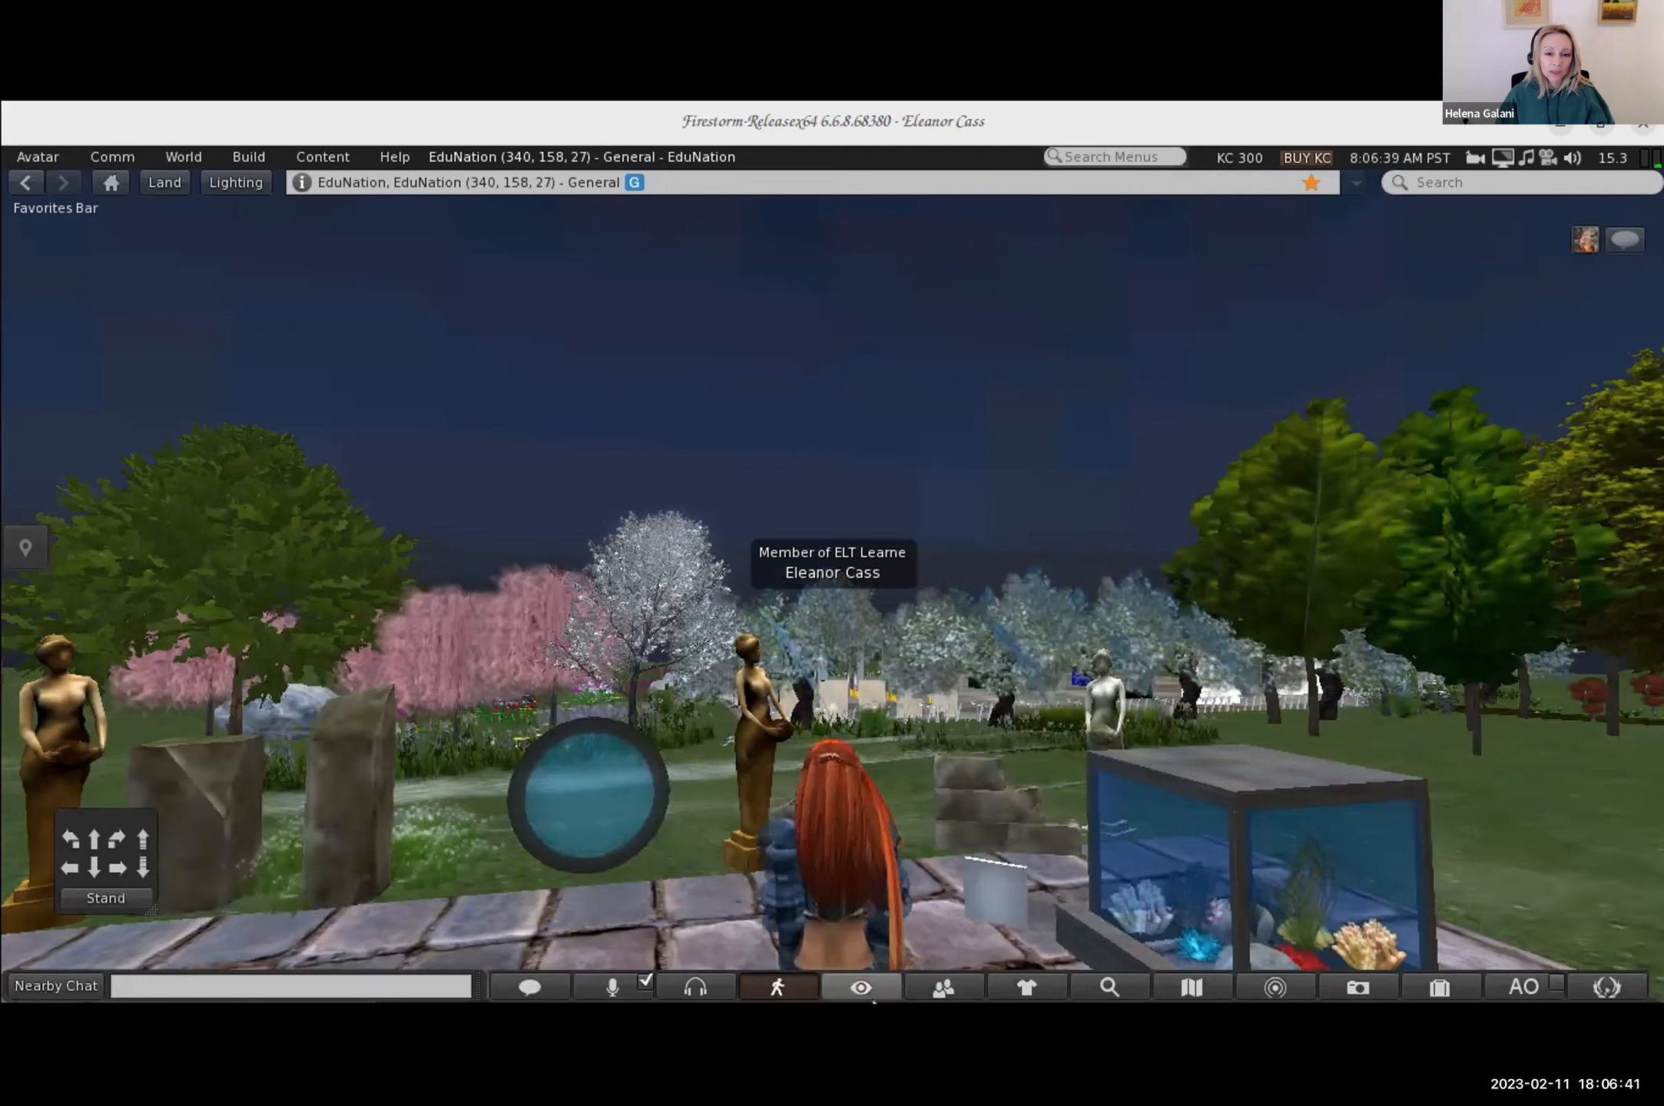
pyautogui.click(974, 994)
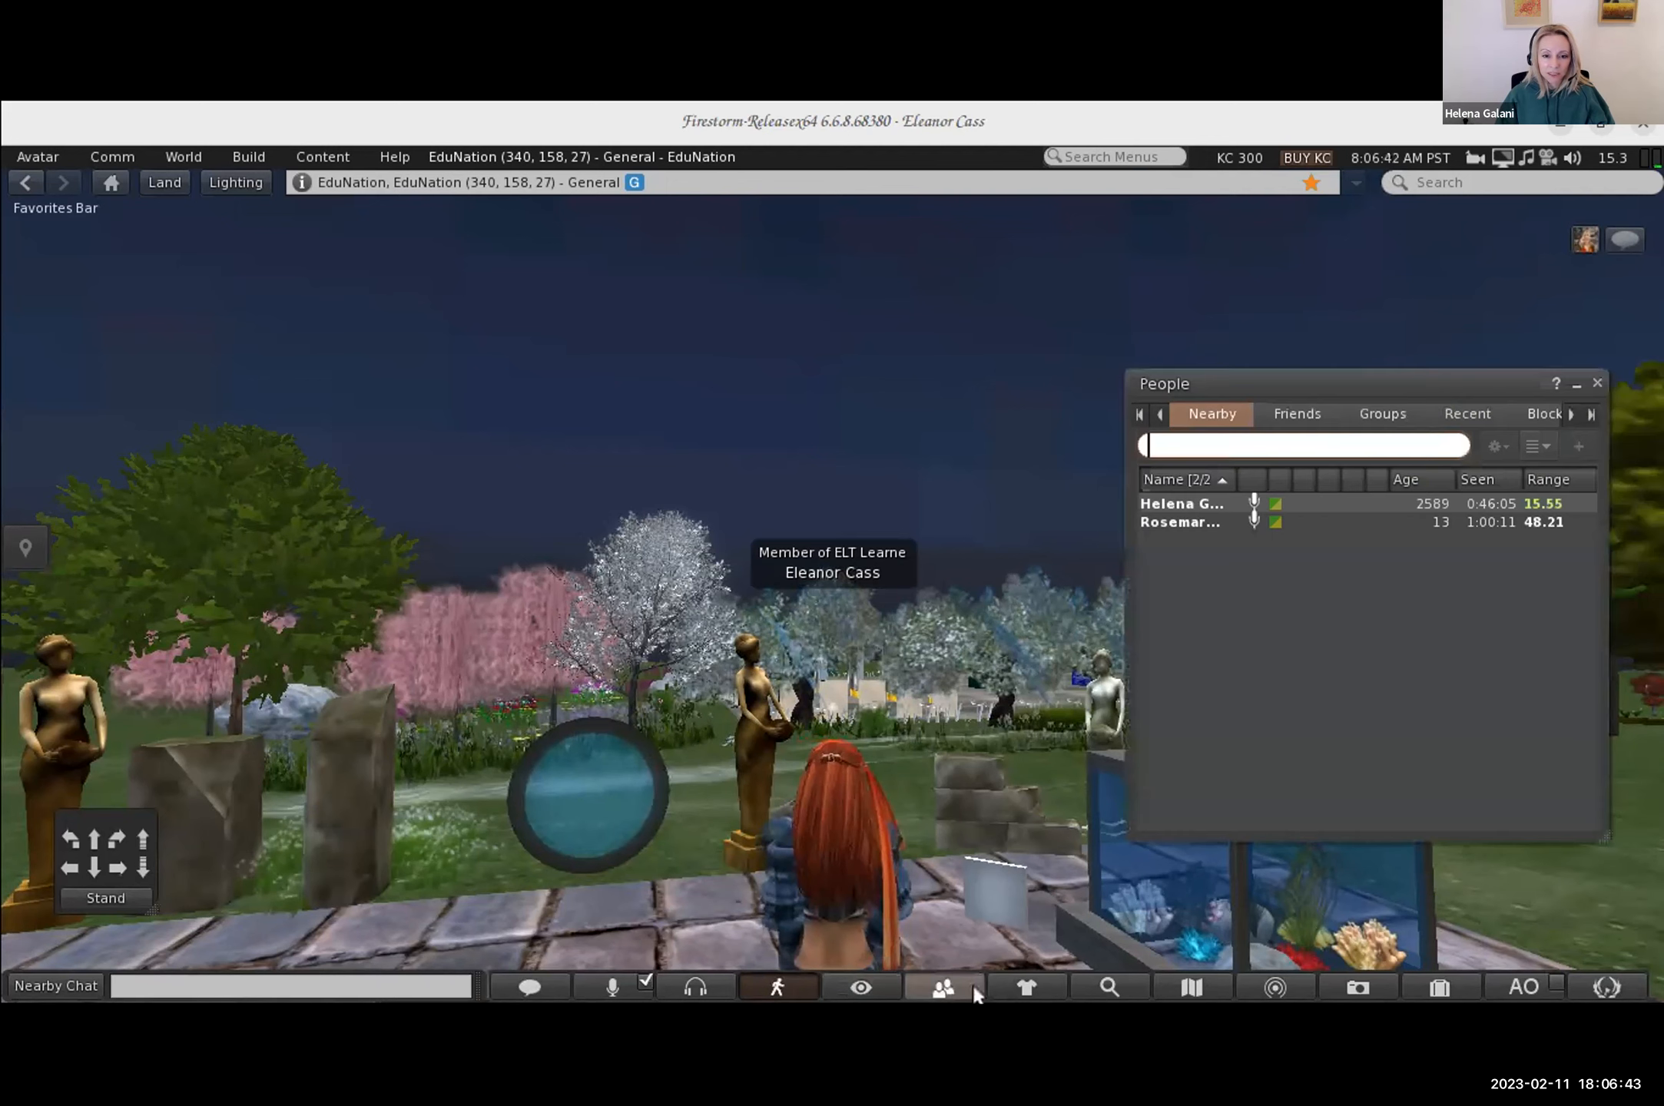
pyautogui.click(782, 446)
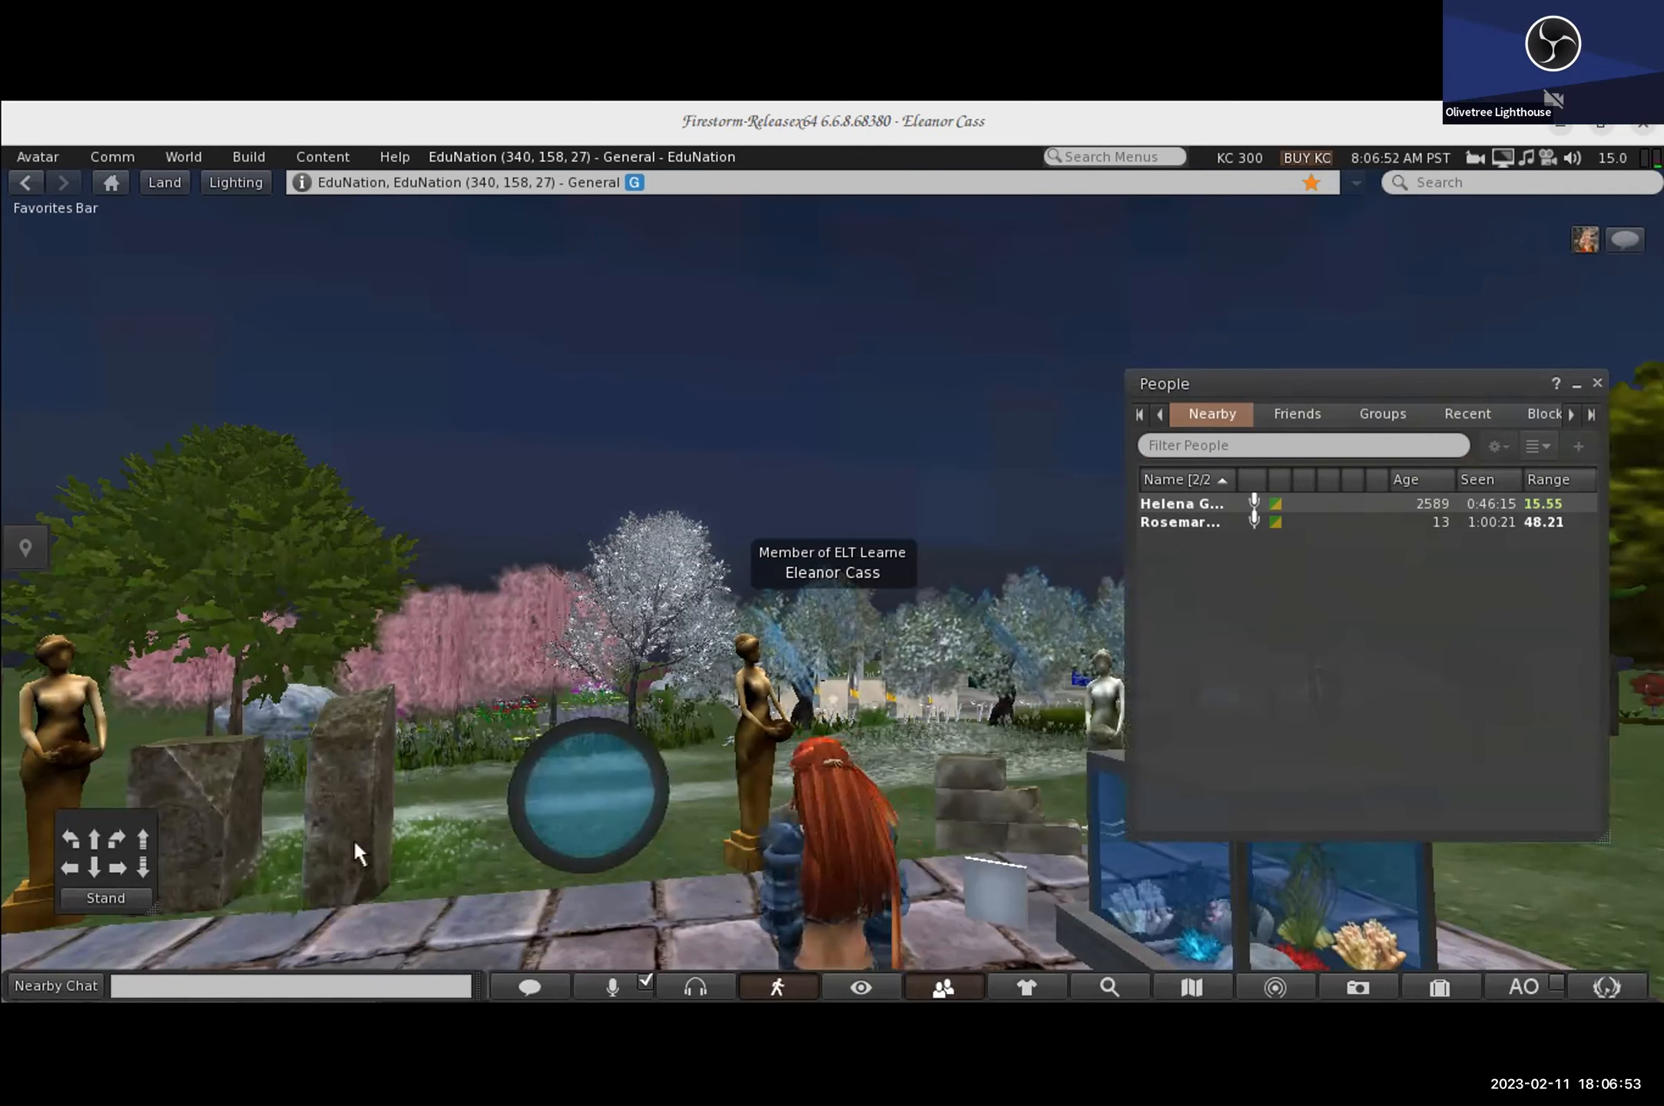
pyautogui.click(116, 893)
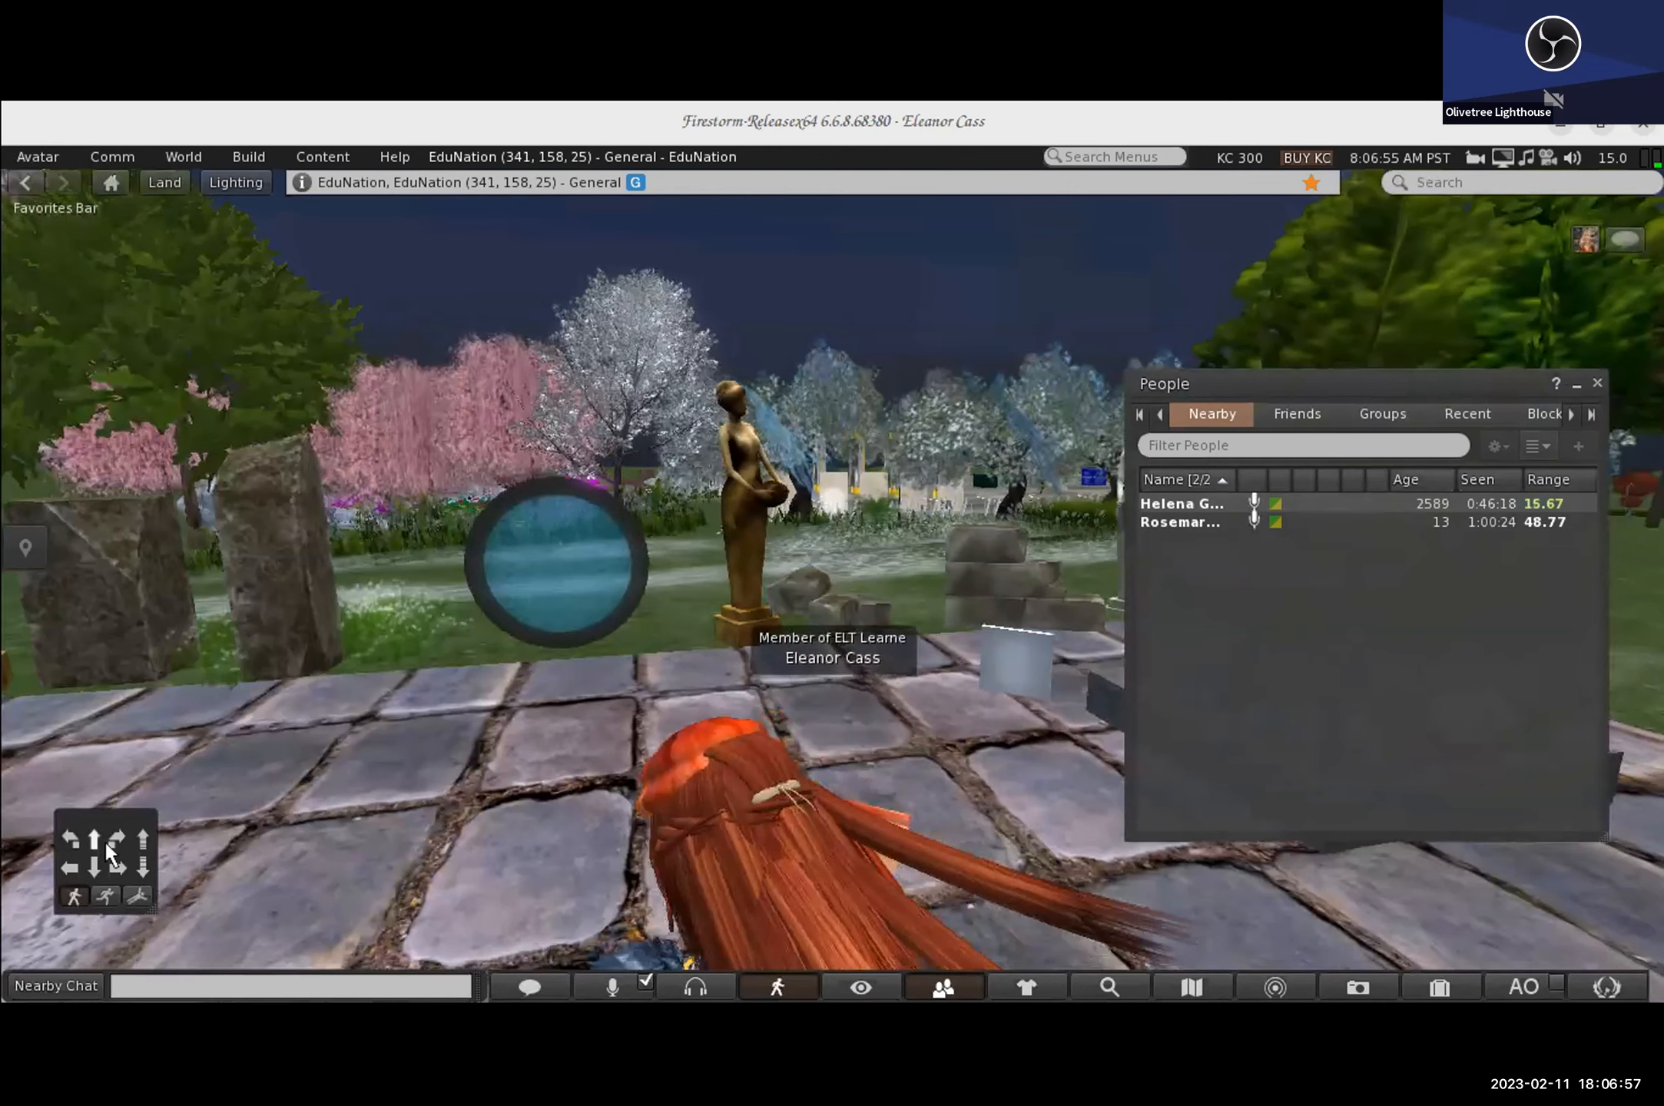
pyautogui.click(859, 988)
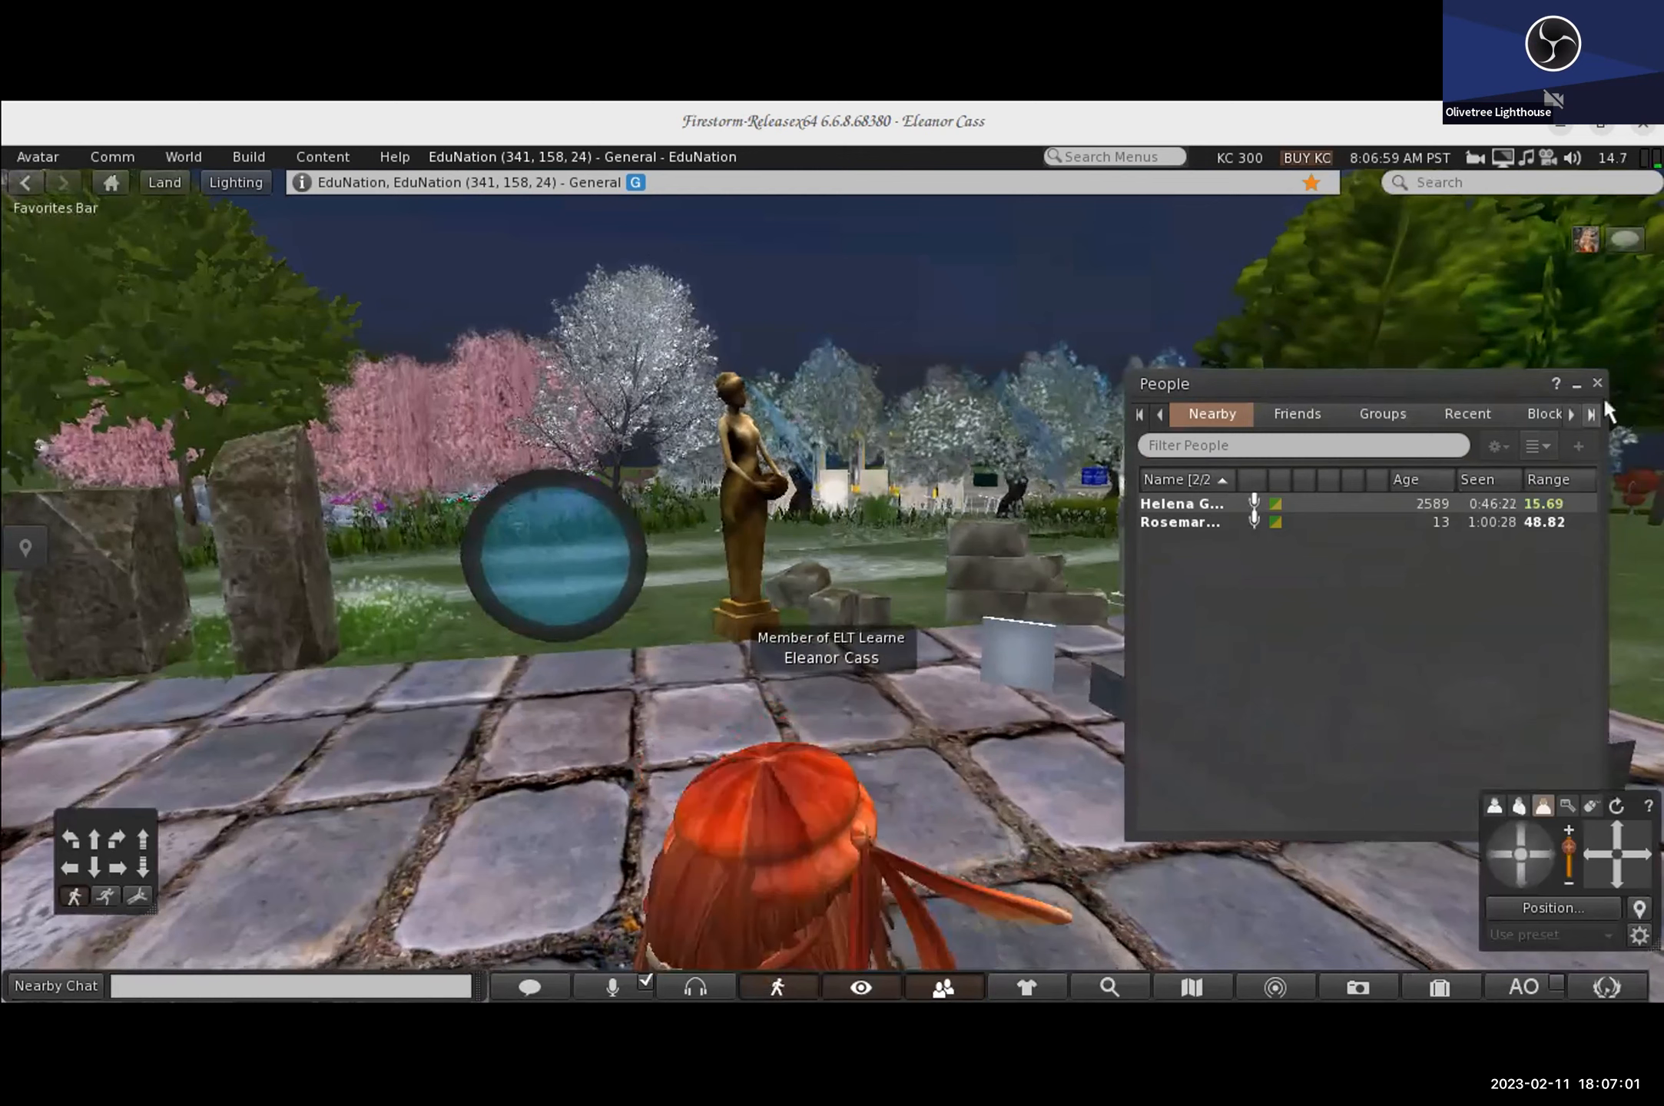
pyautogui.click(1599, 383)
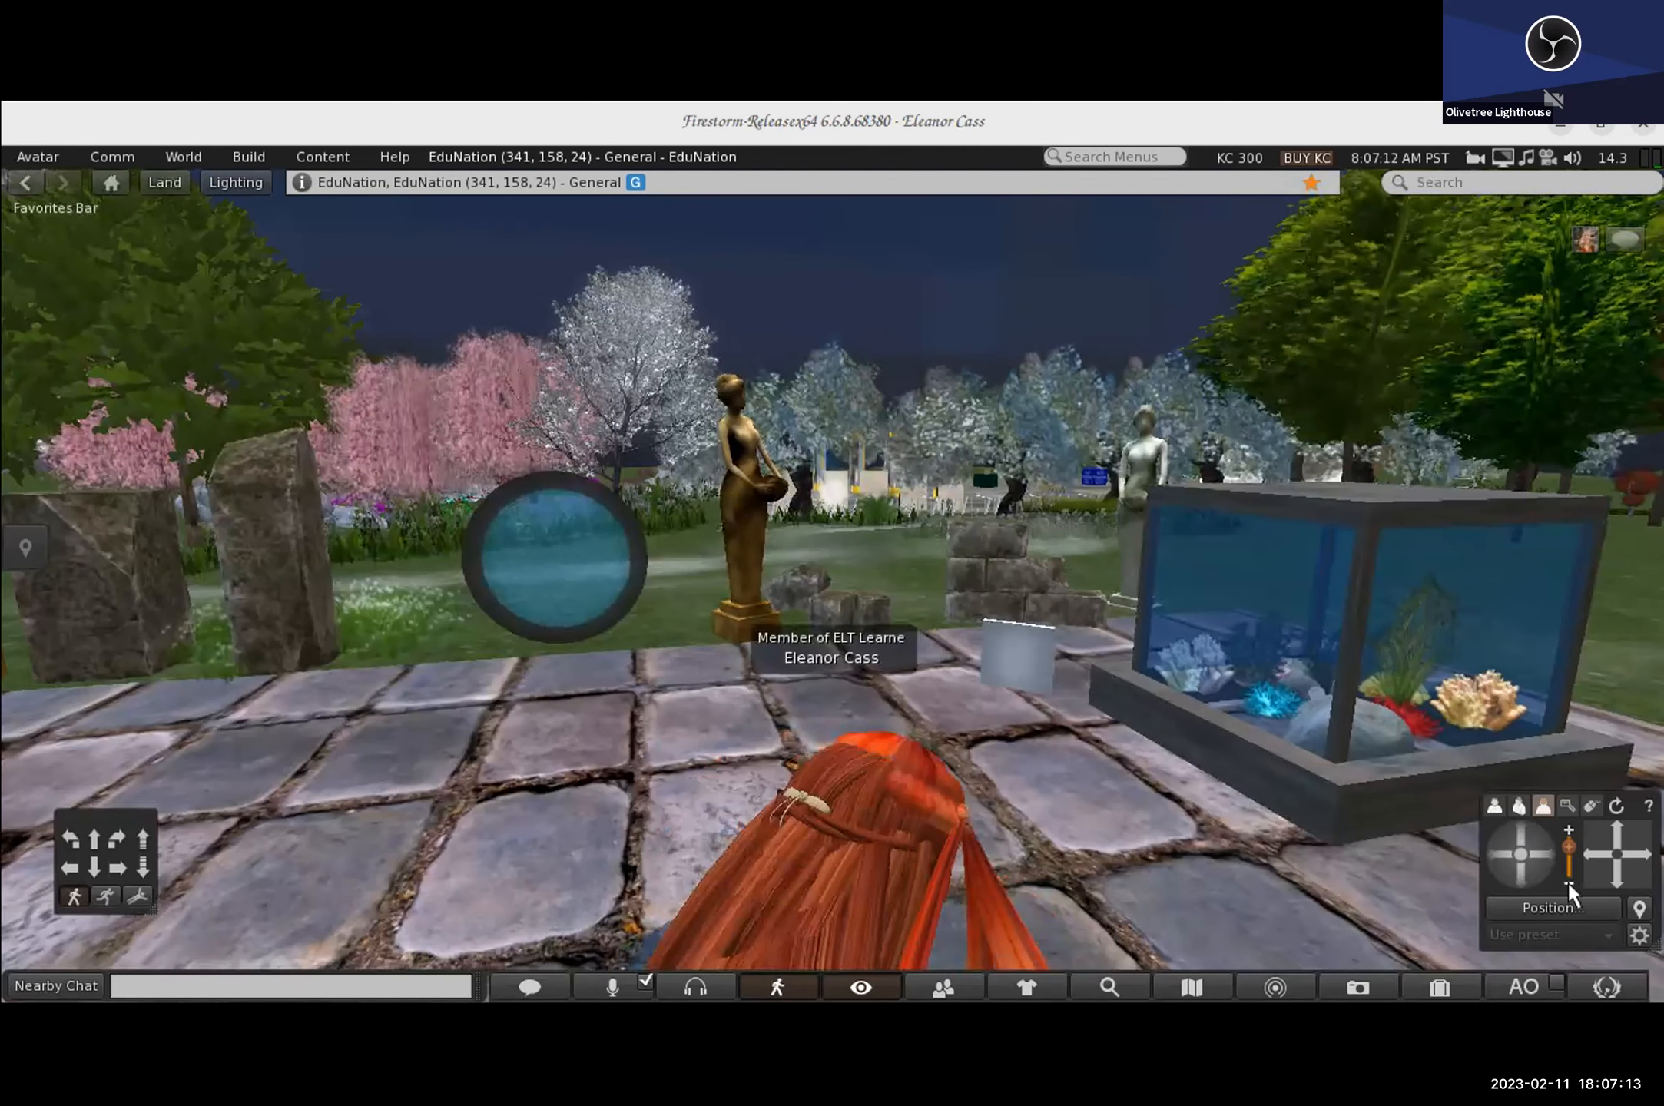
# Step: Zoom in and out on the book's pages and orbit the camera around the garden
pyautogui.click(1569, 883)
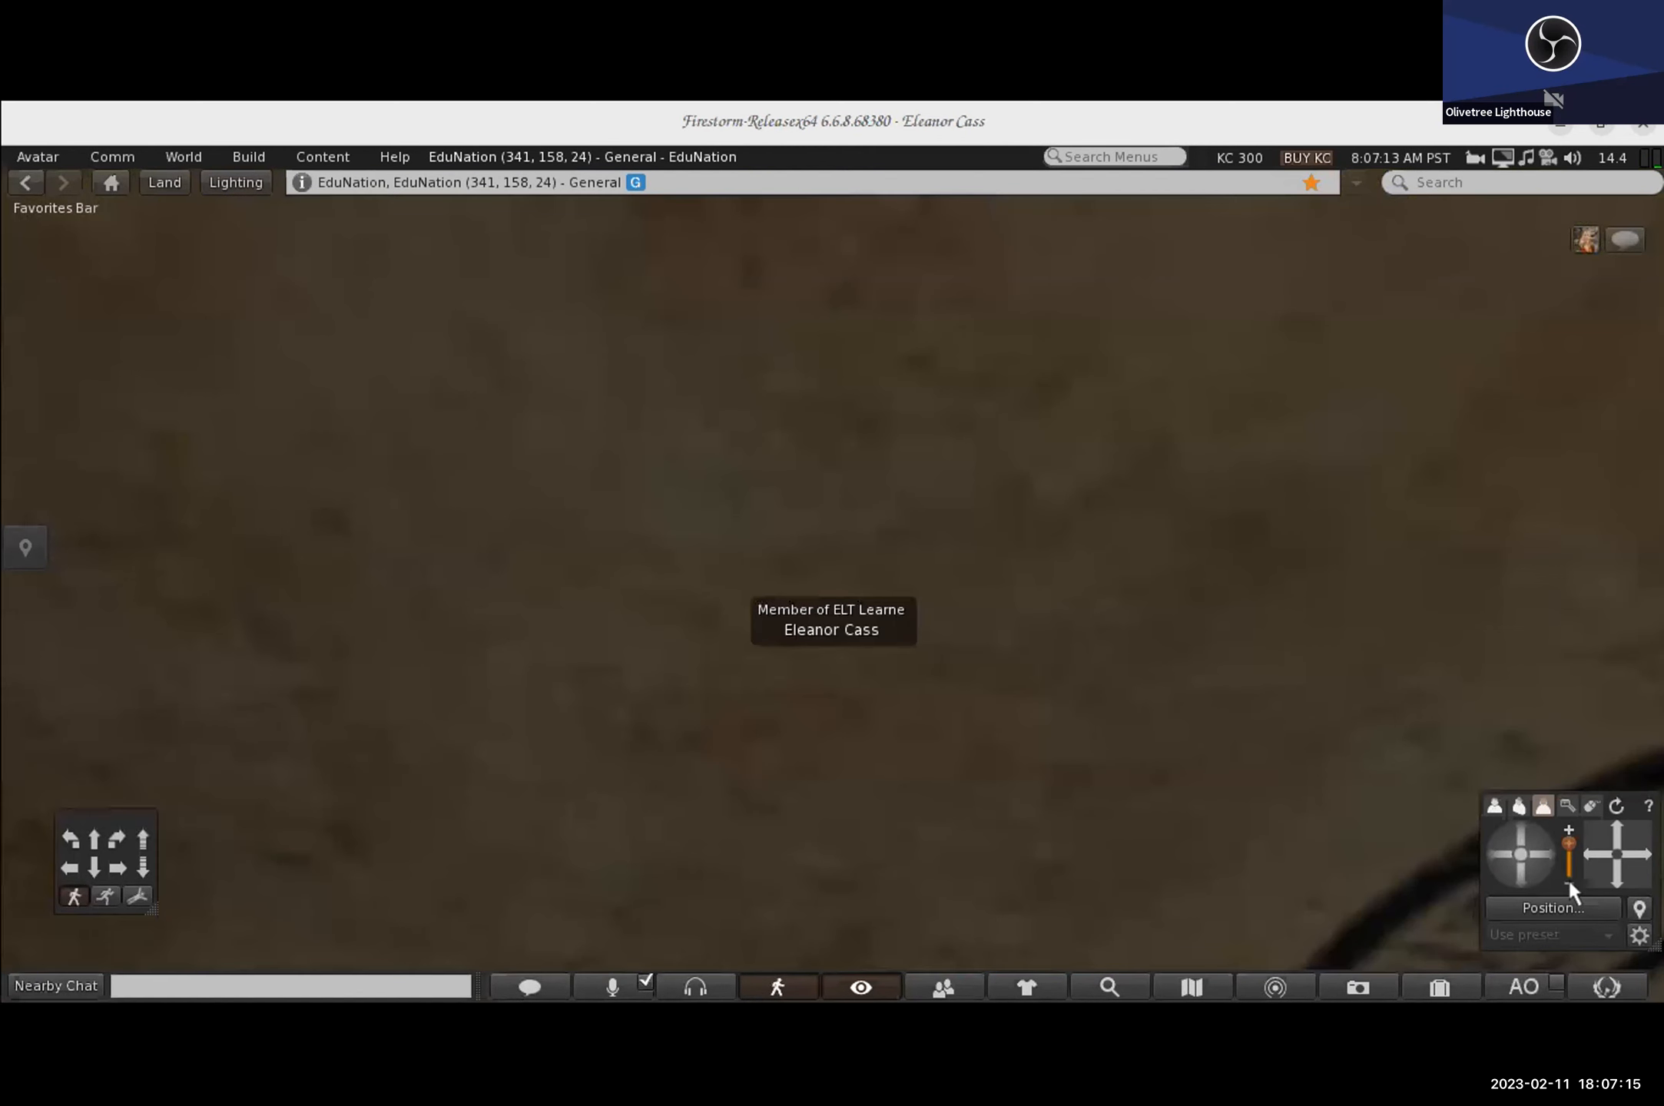
pyautogui.click(1569, 877)
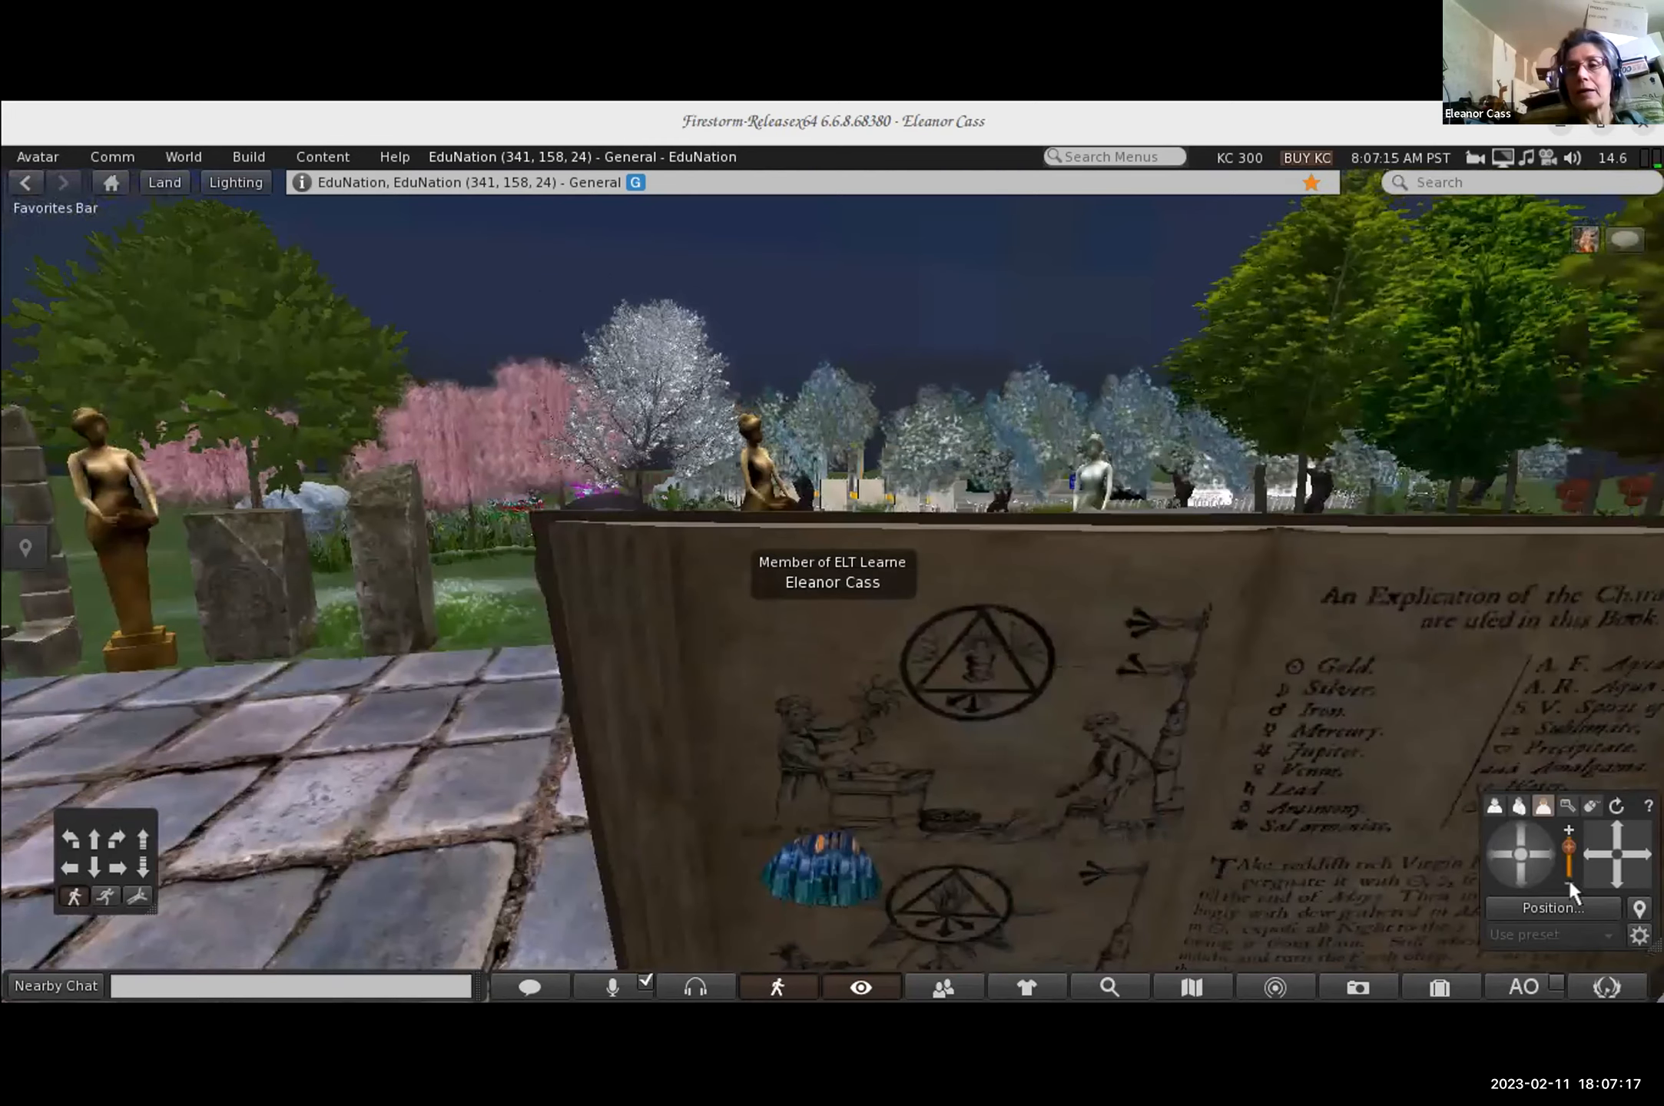
pyautogui.click(1568, 878)
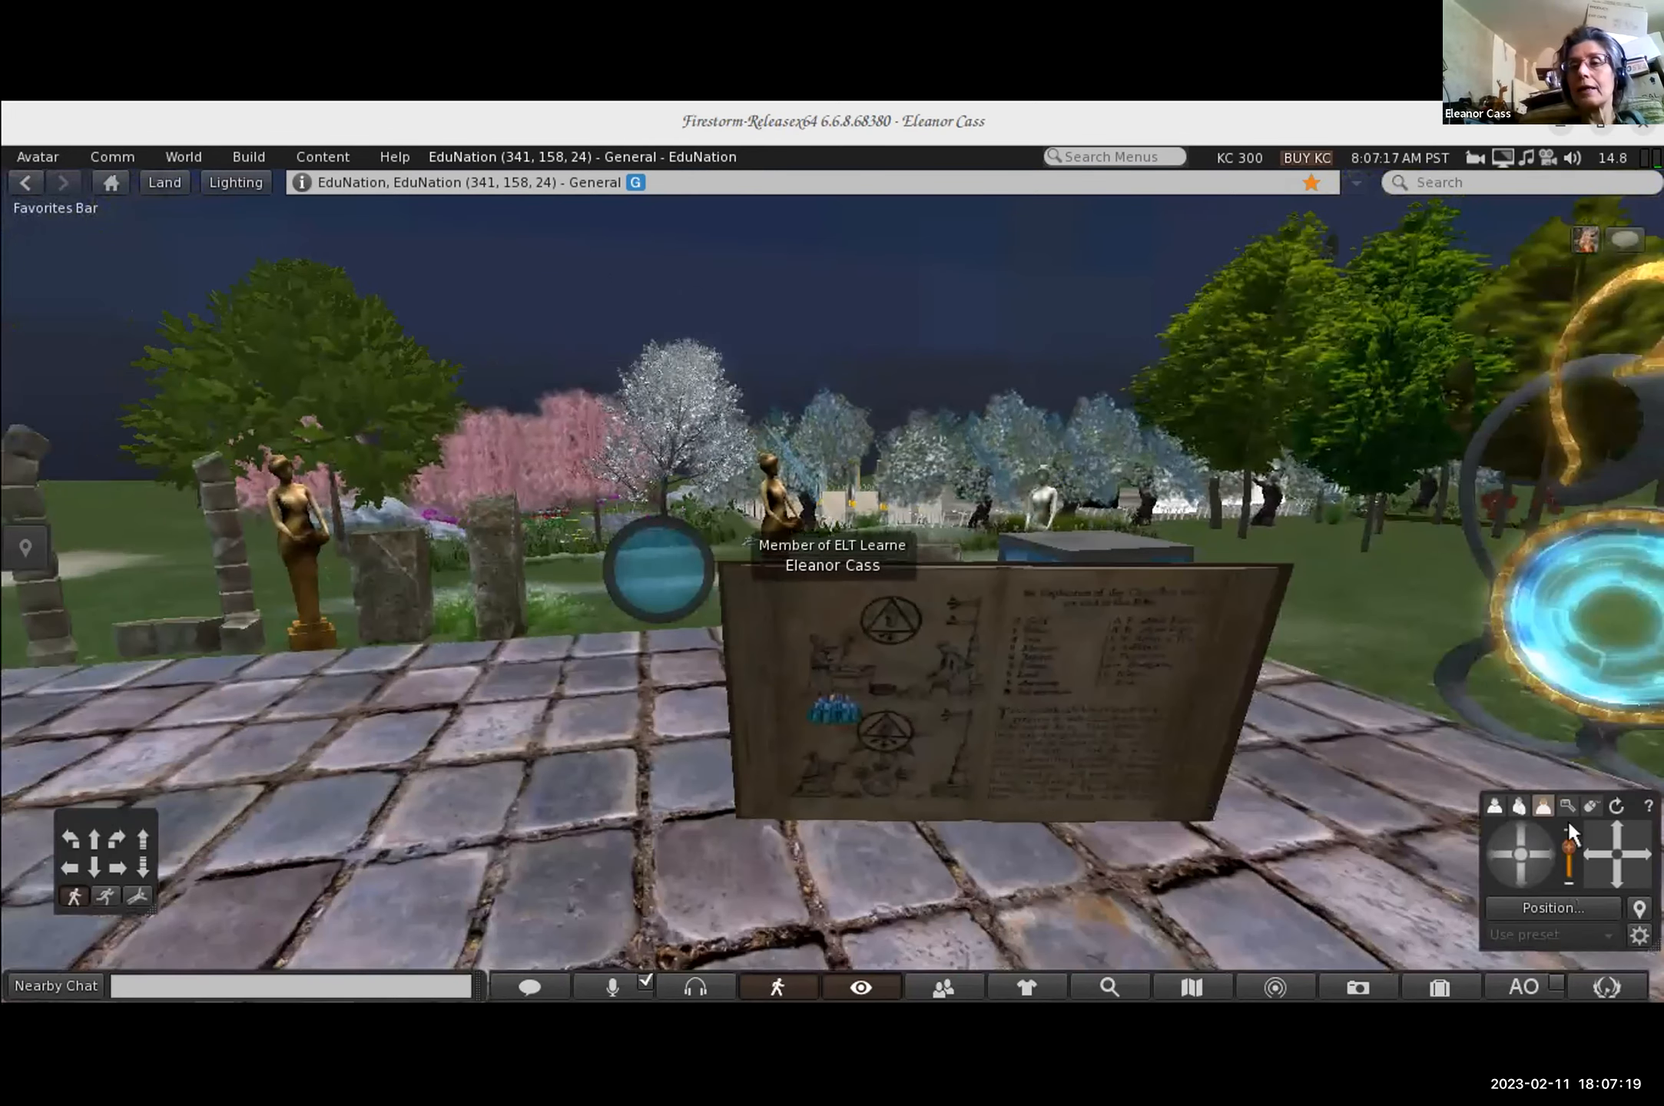
pyautogui.click(1568, 819)
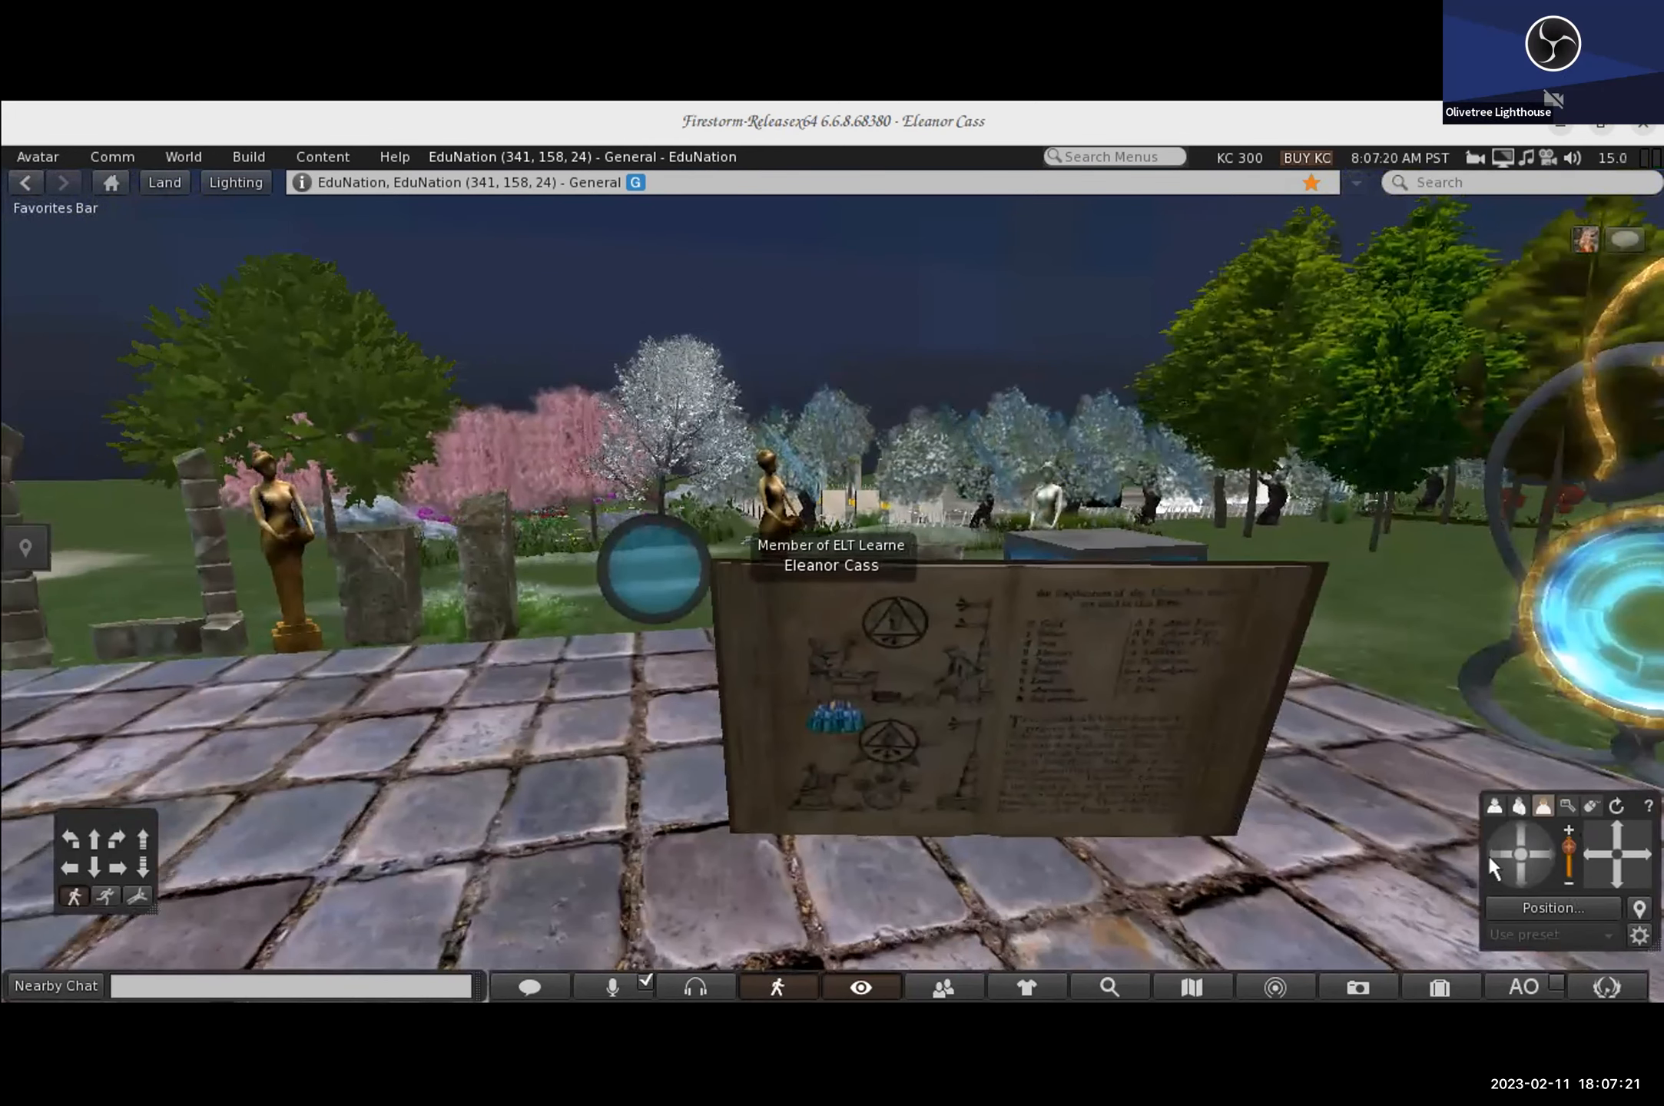
pyautogui.click(1489, 853)
pyautogui.moveTo(1489, 851); pyautogui.dragTo(1489, 851)
pyautogui.click(1489, 851)
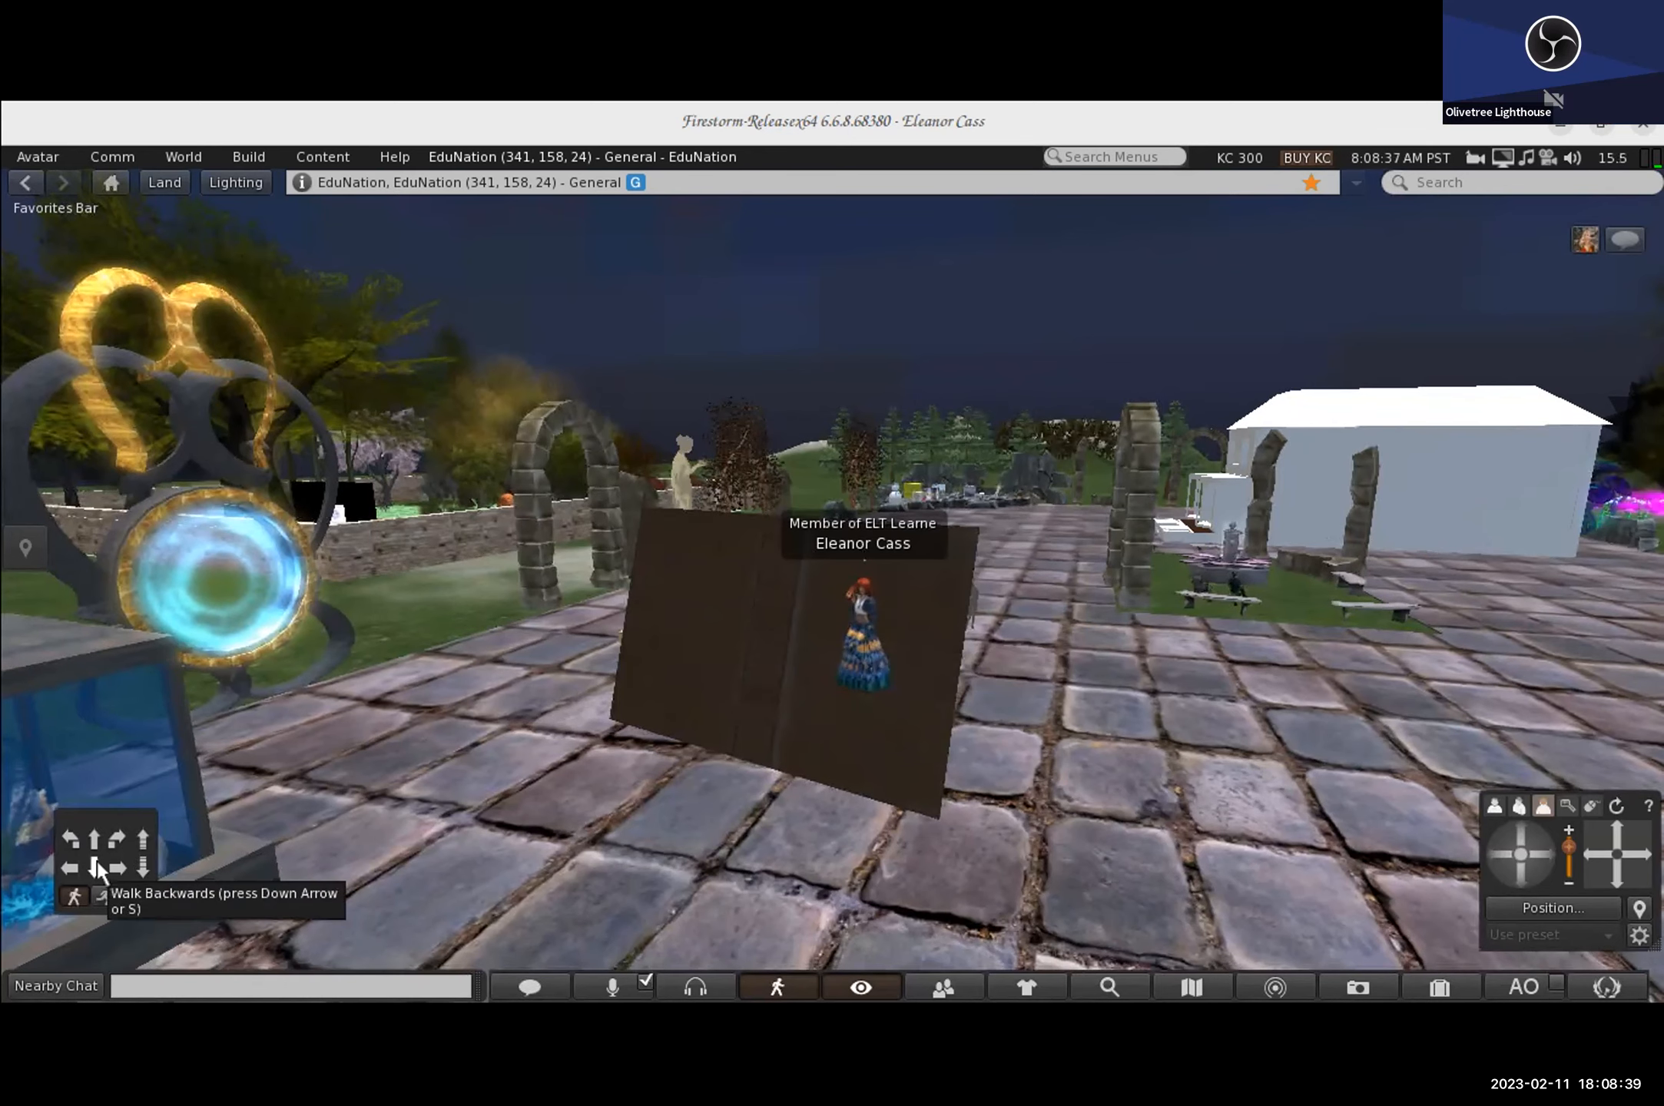
# Step: Walk the avatar backwards behind the brown panel
pyautogui.click(97, 864)
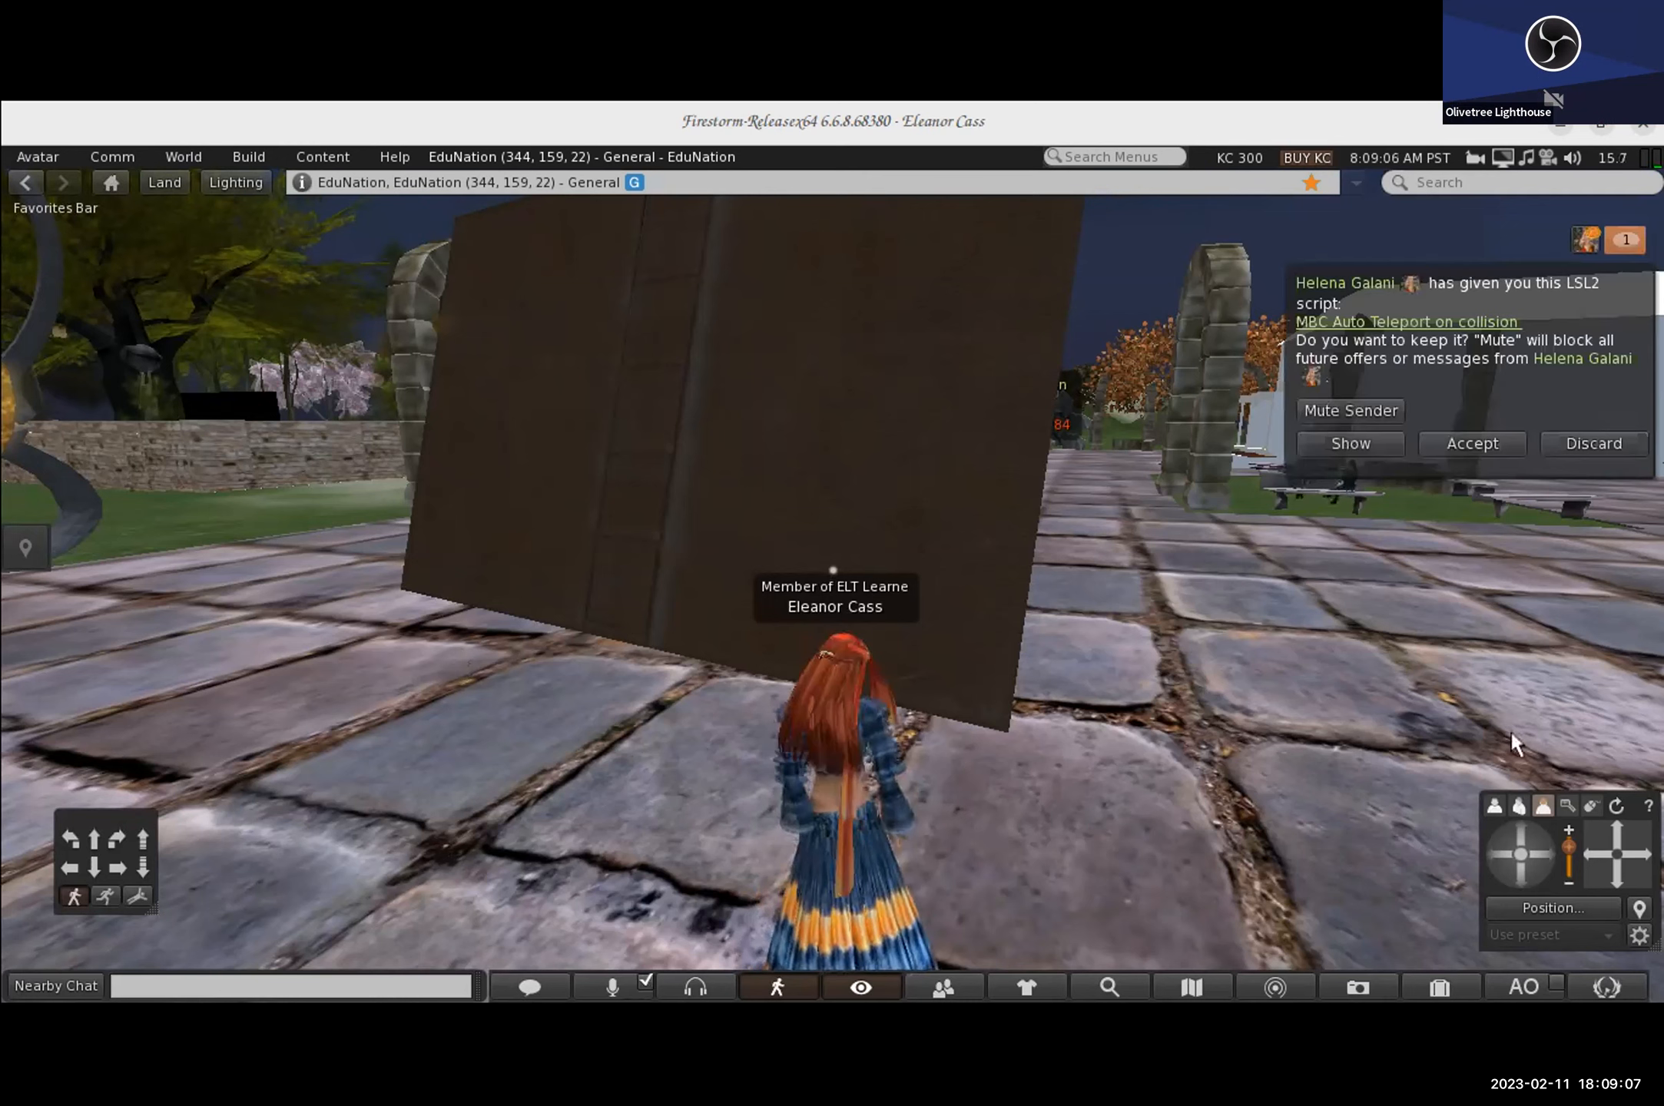
# Step: Accept both offers of the MBC Auto Teleport on collision script
pyautogui.click(1459, 441)
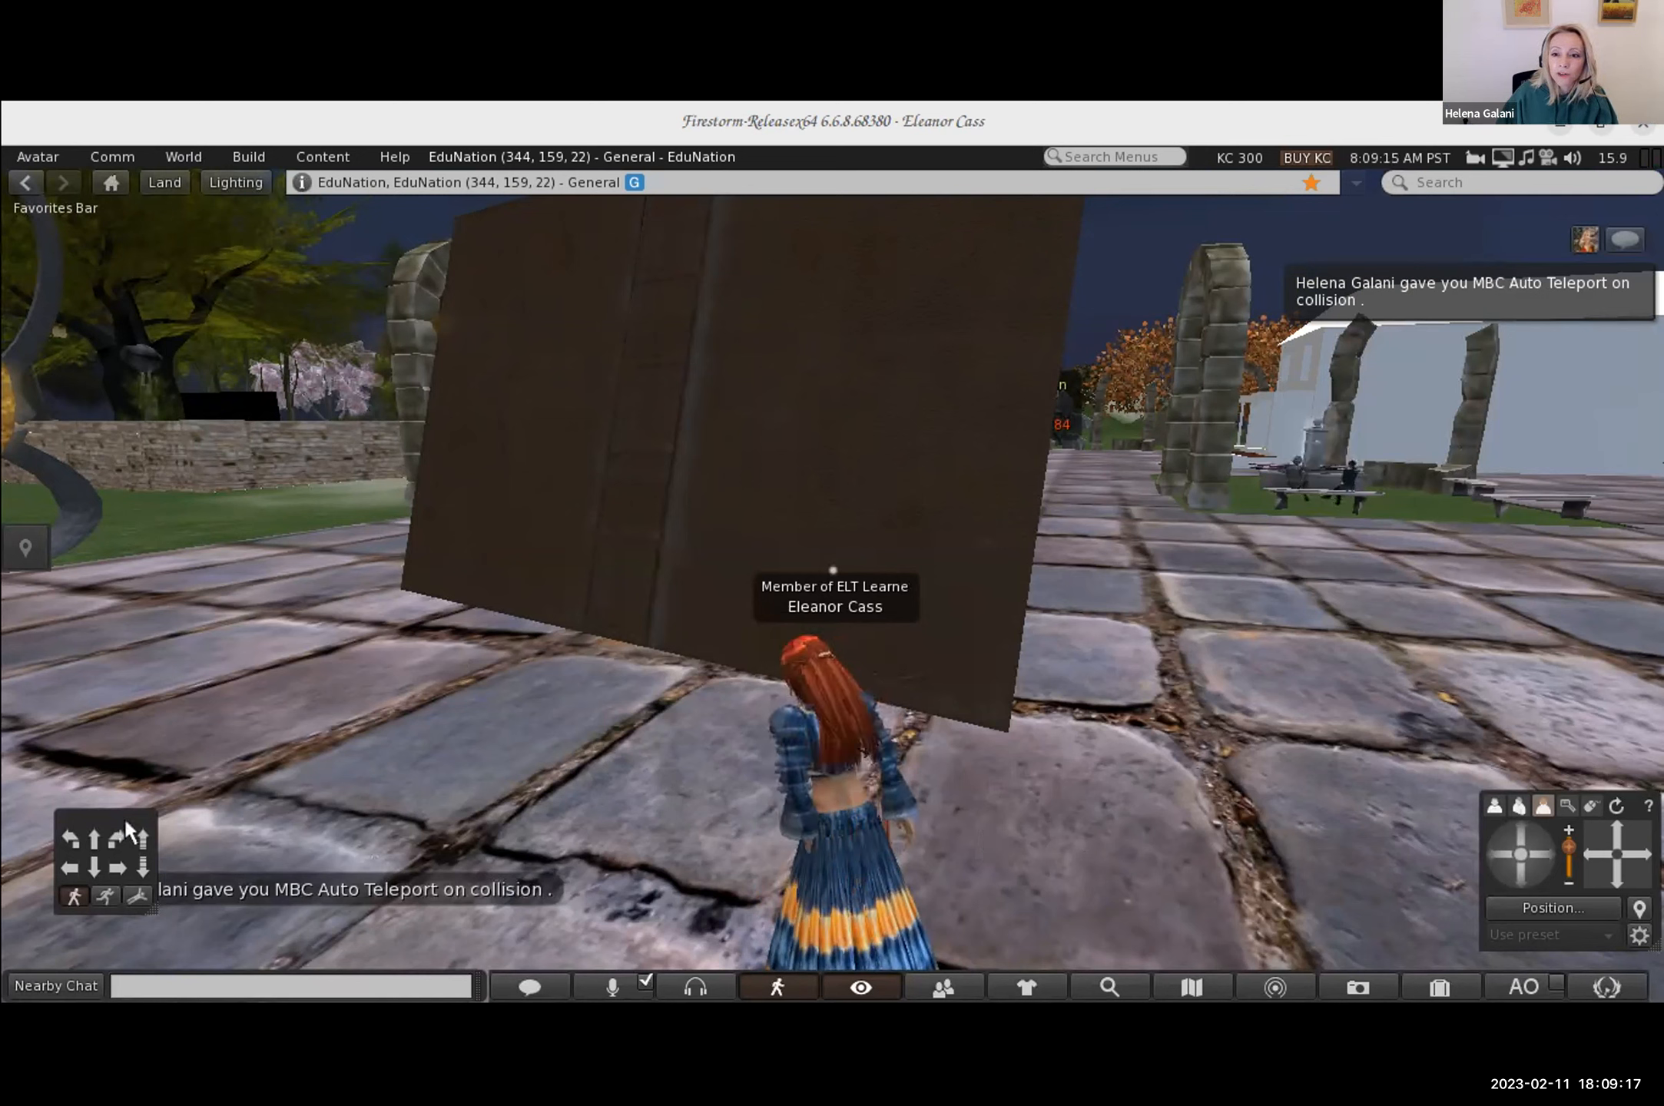
pyautogui.moveTo(124, 817); pyautogui.dragTo(124, 658)
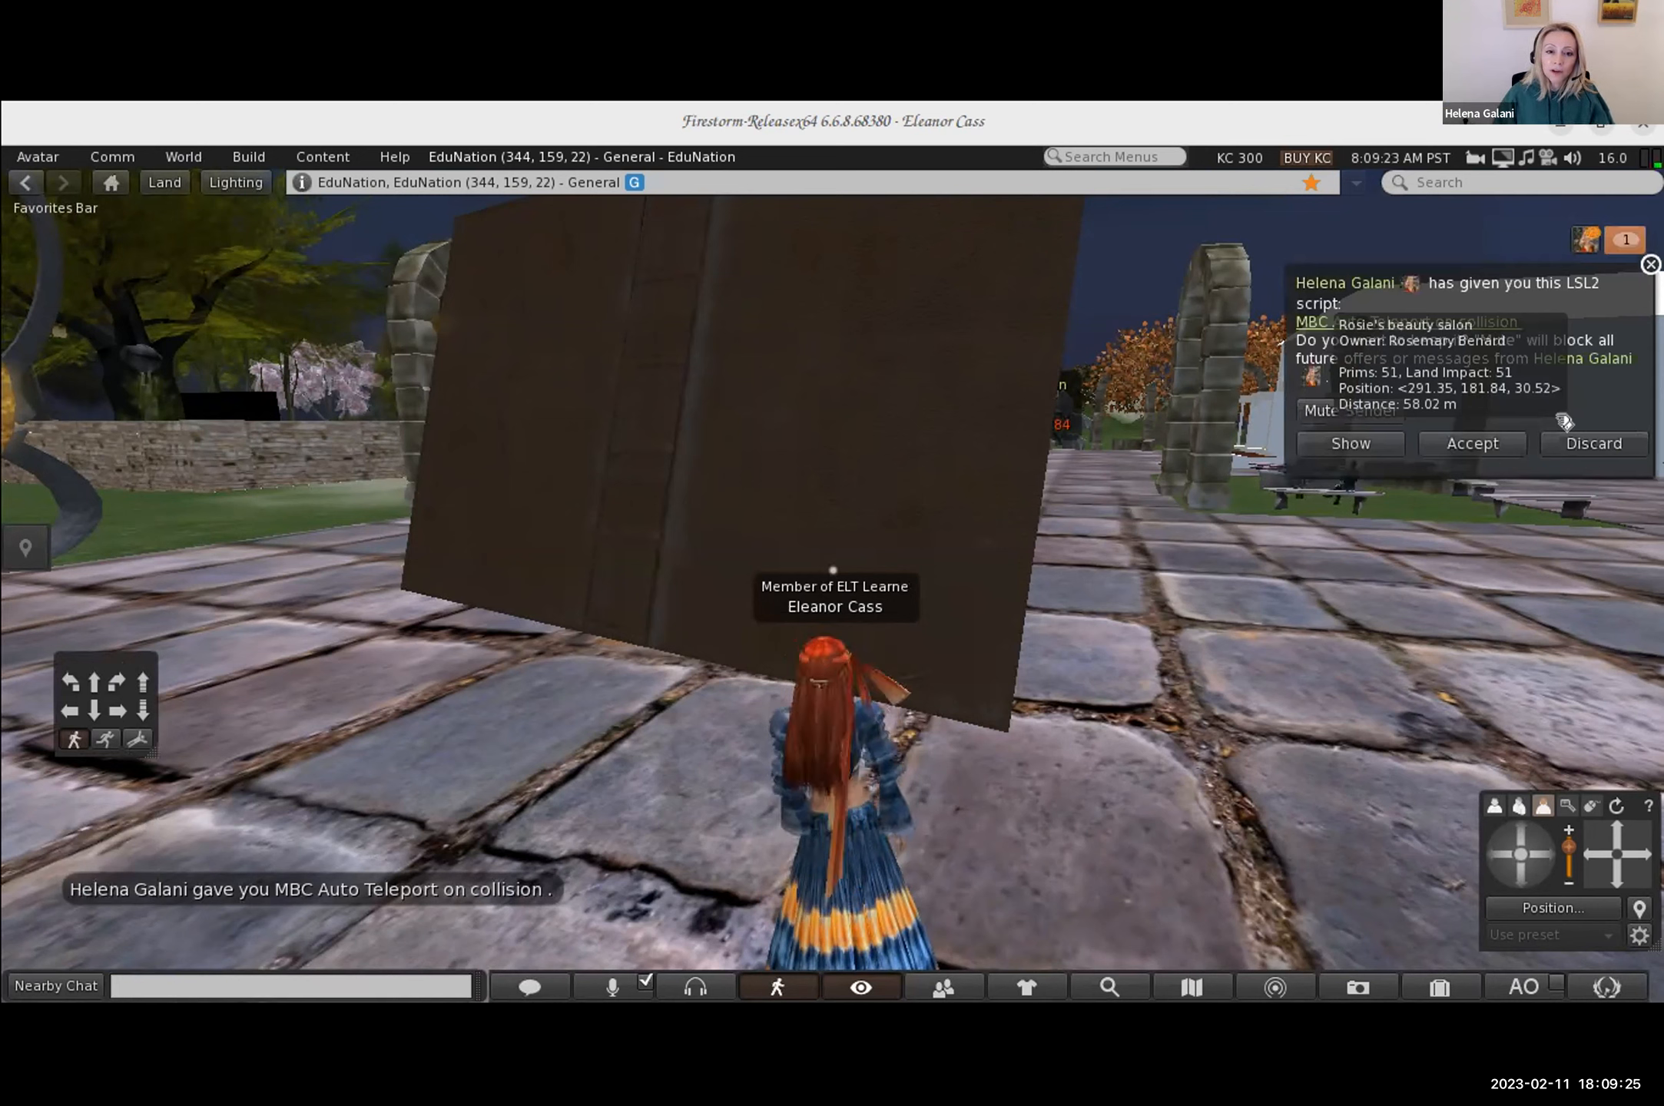
pyautogui.click(1503, 442)
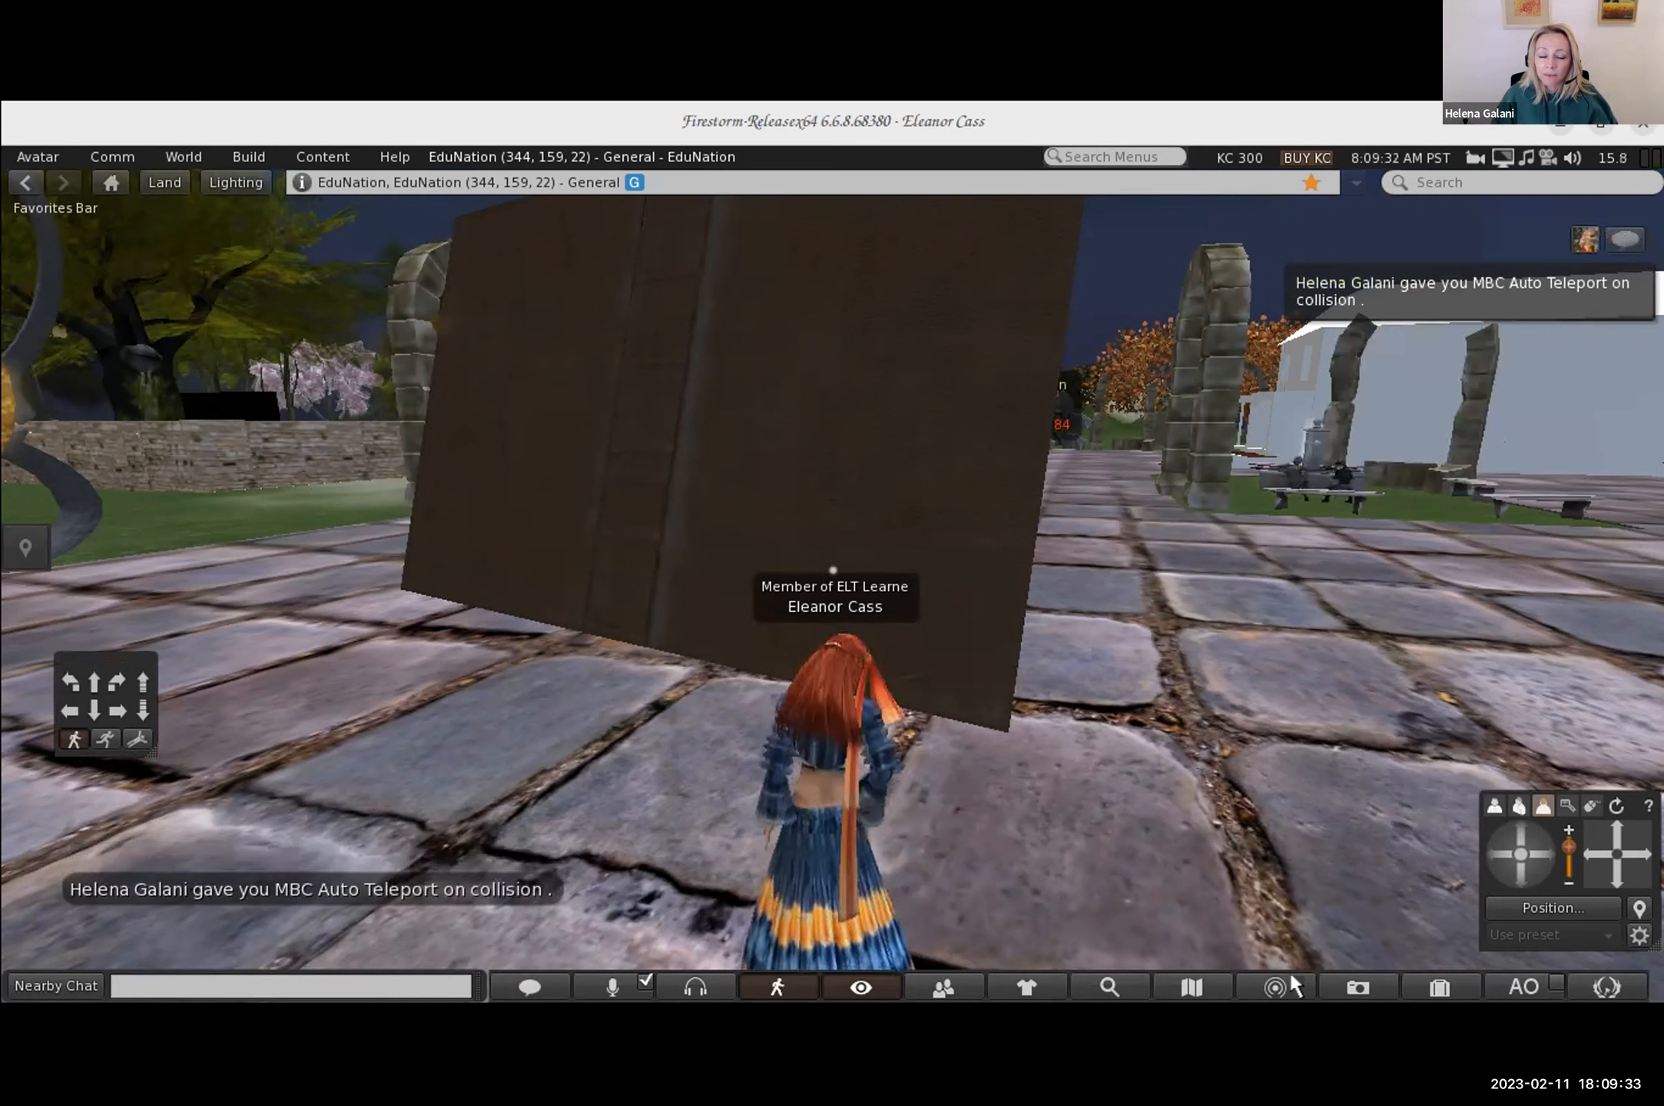
# Step: Find the MBC Auto Teleport script under Inventory Recent > Scripts and accept the Wilde Giant's bedroom landmark
pyautogui.click(1440, 990)
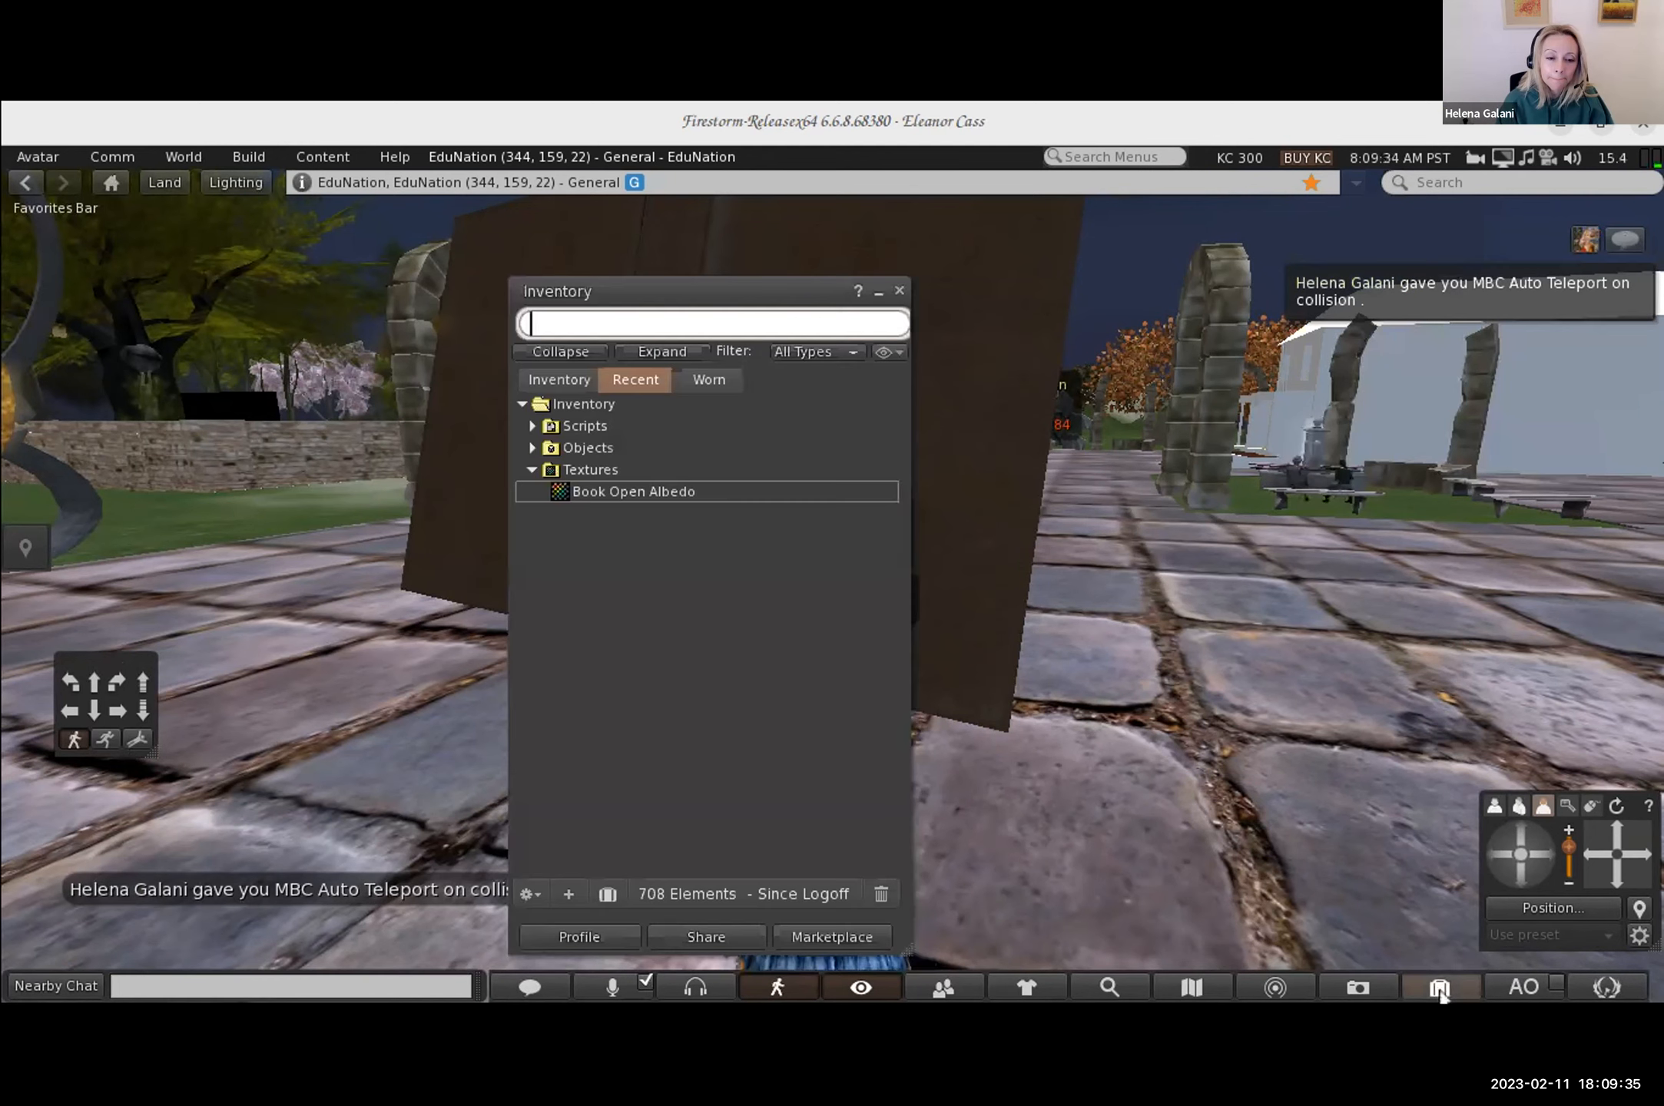
pyautogui.click(550, 381)
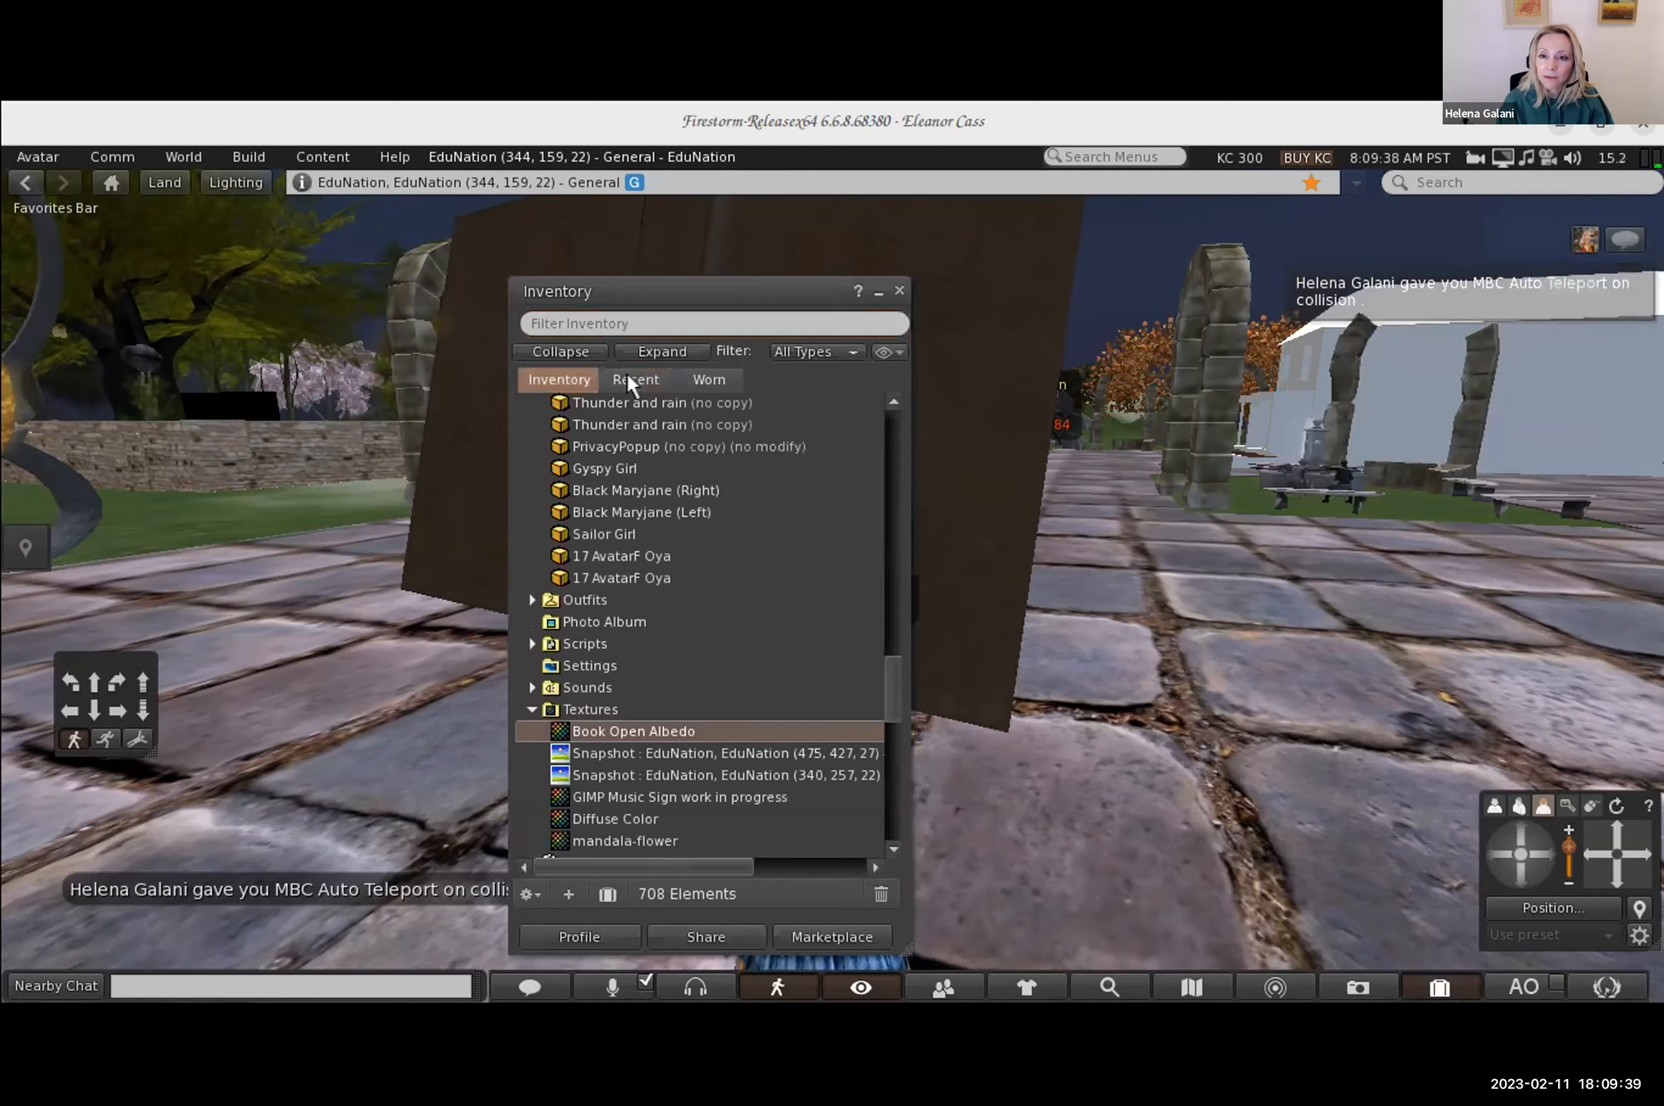
pyautogui.click(628, 377)
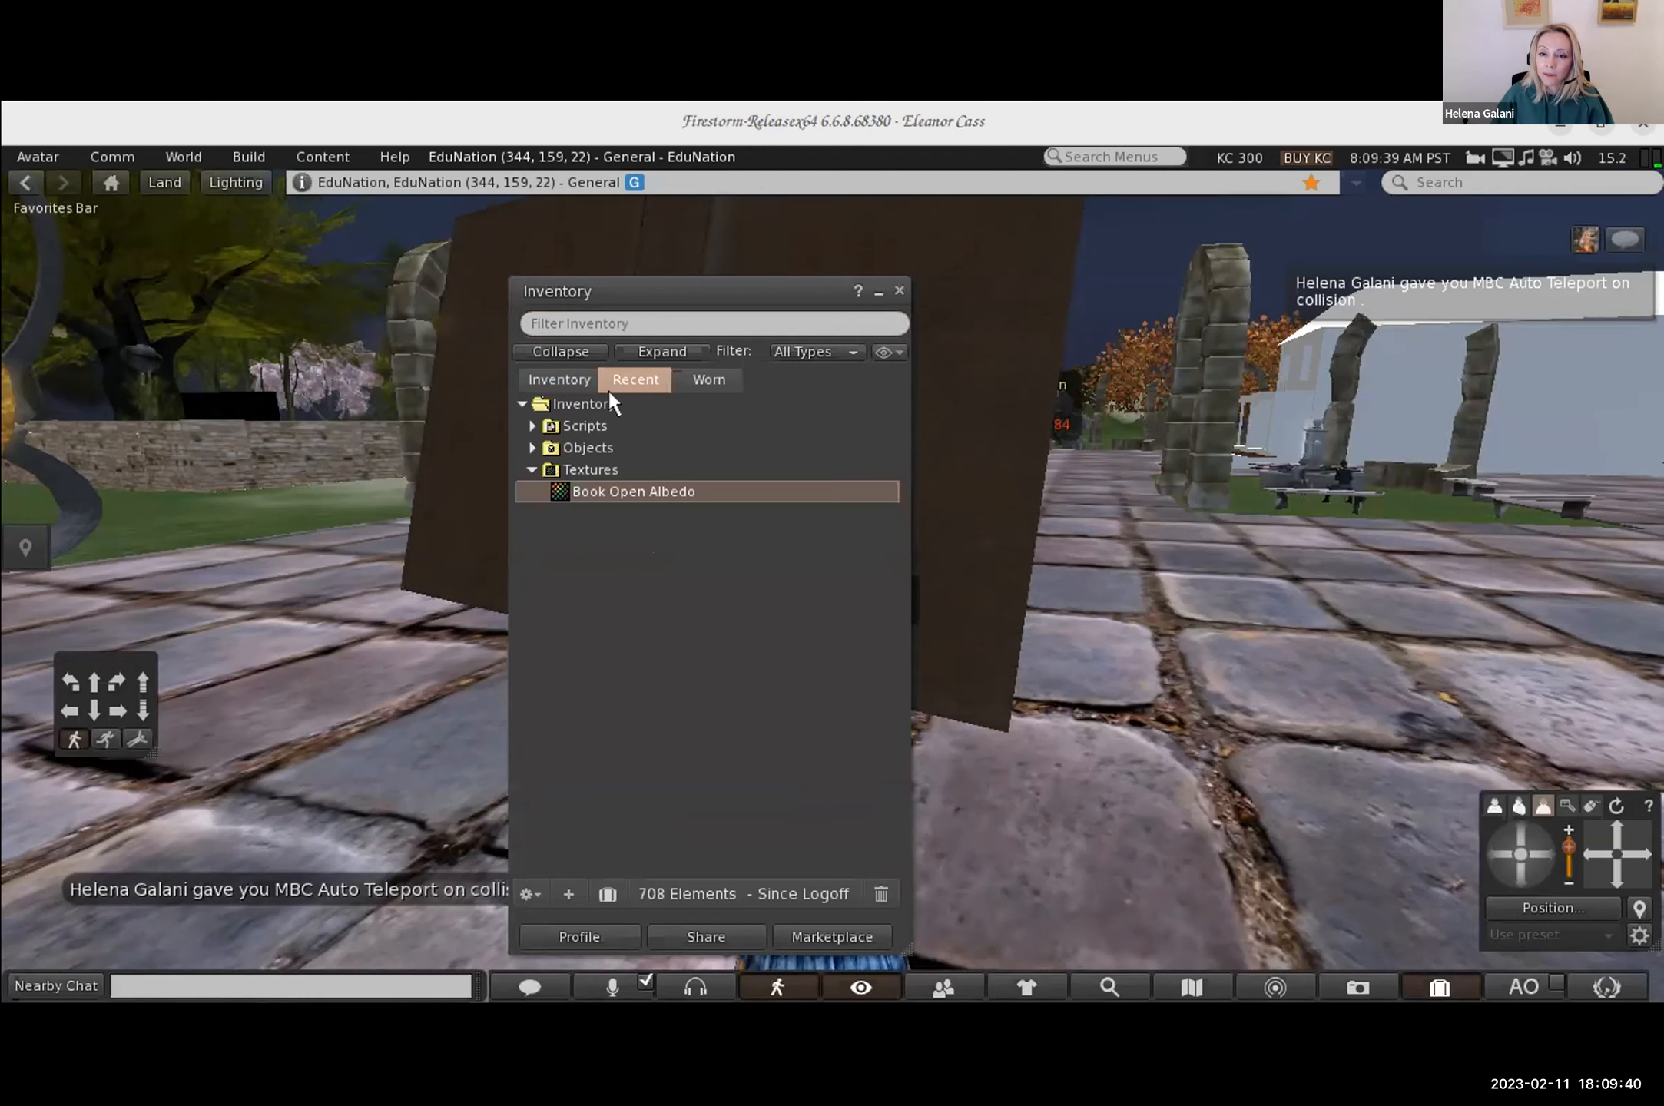
pyautogui.click(531, 426)
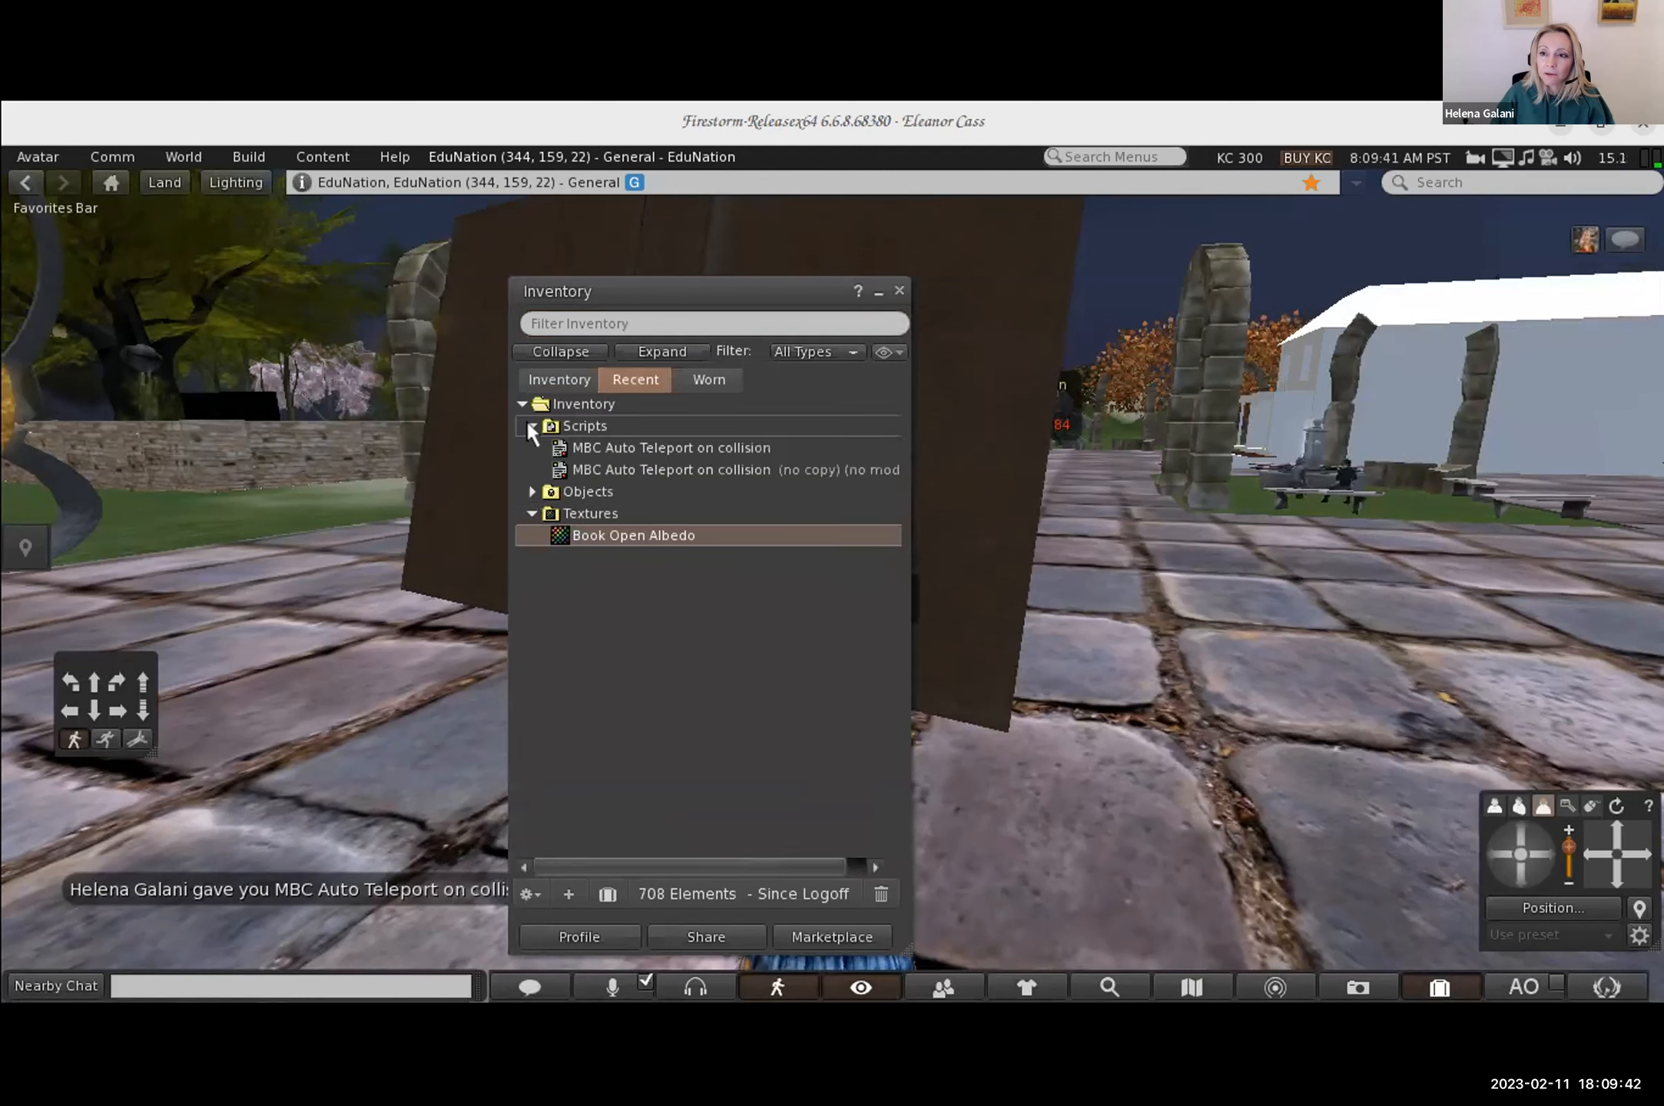
pyautogui.click(699, 447)
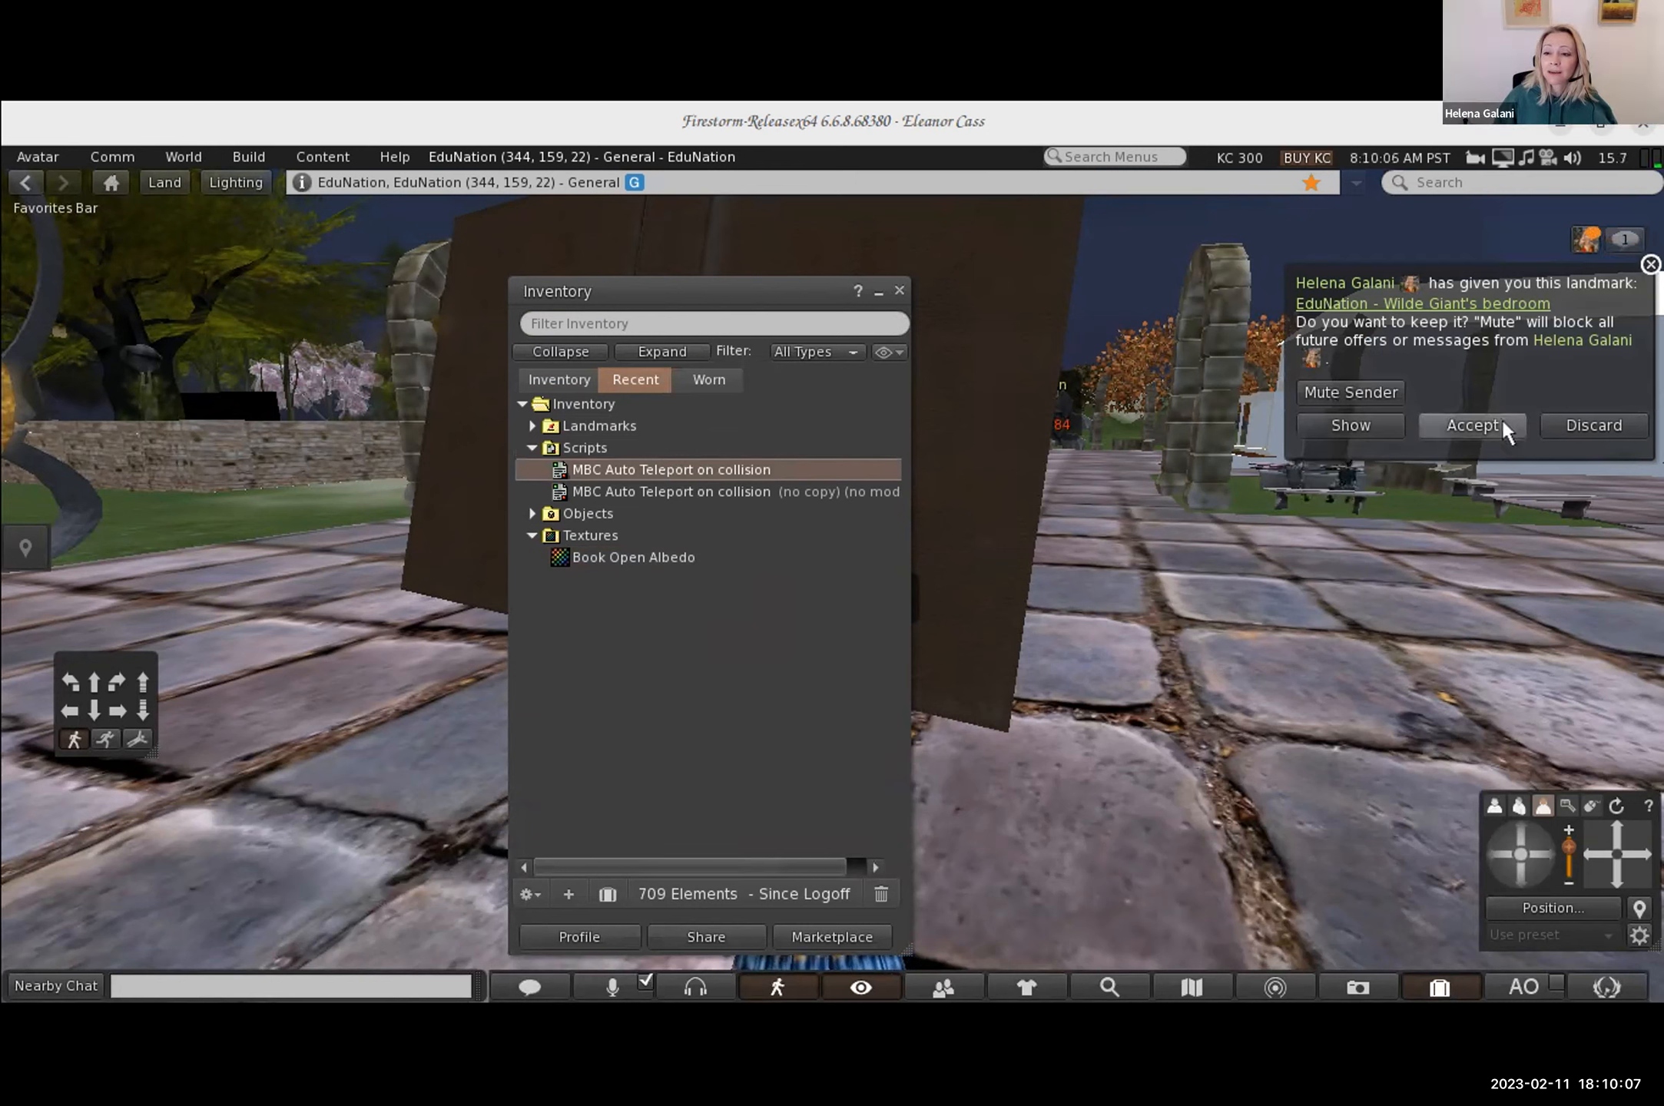
pyautogui.click(1472, 426)
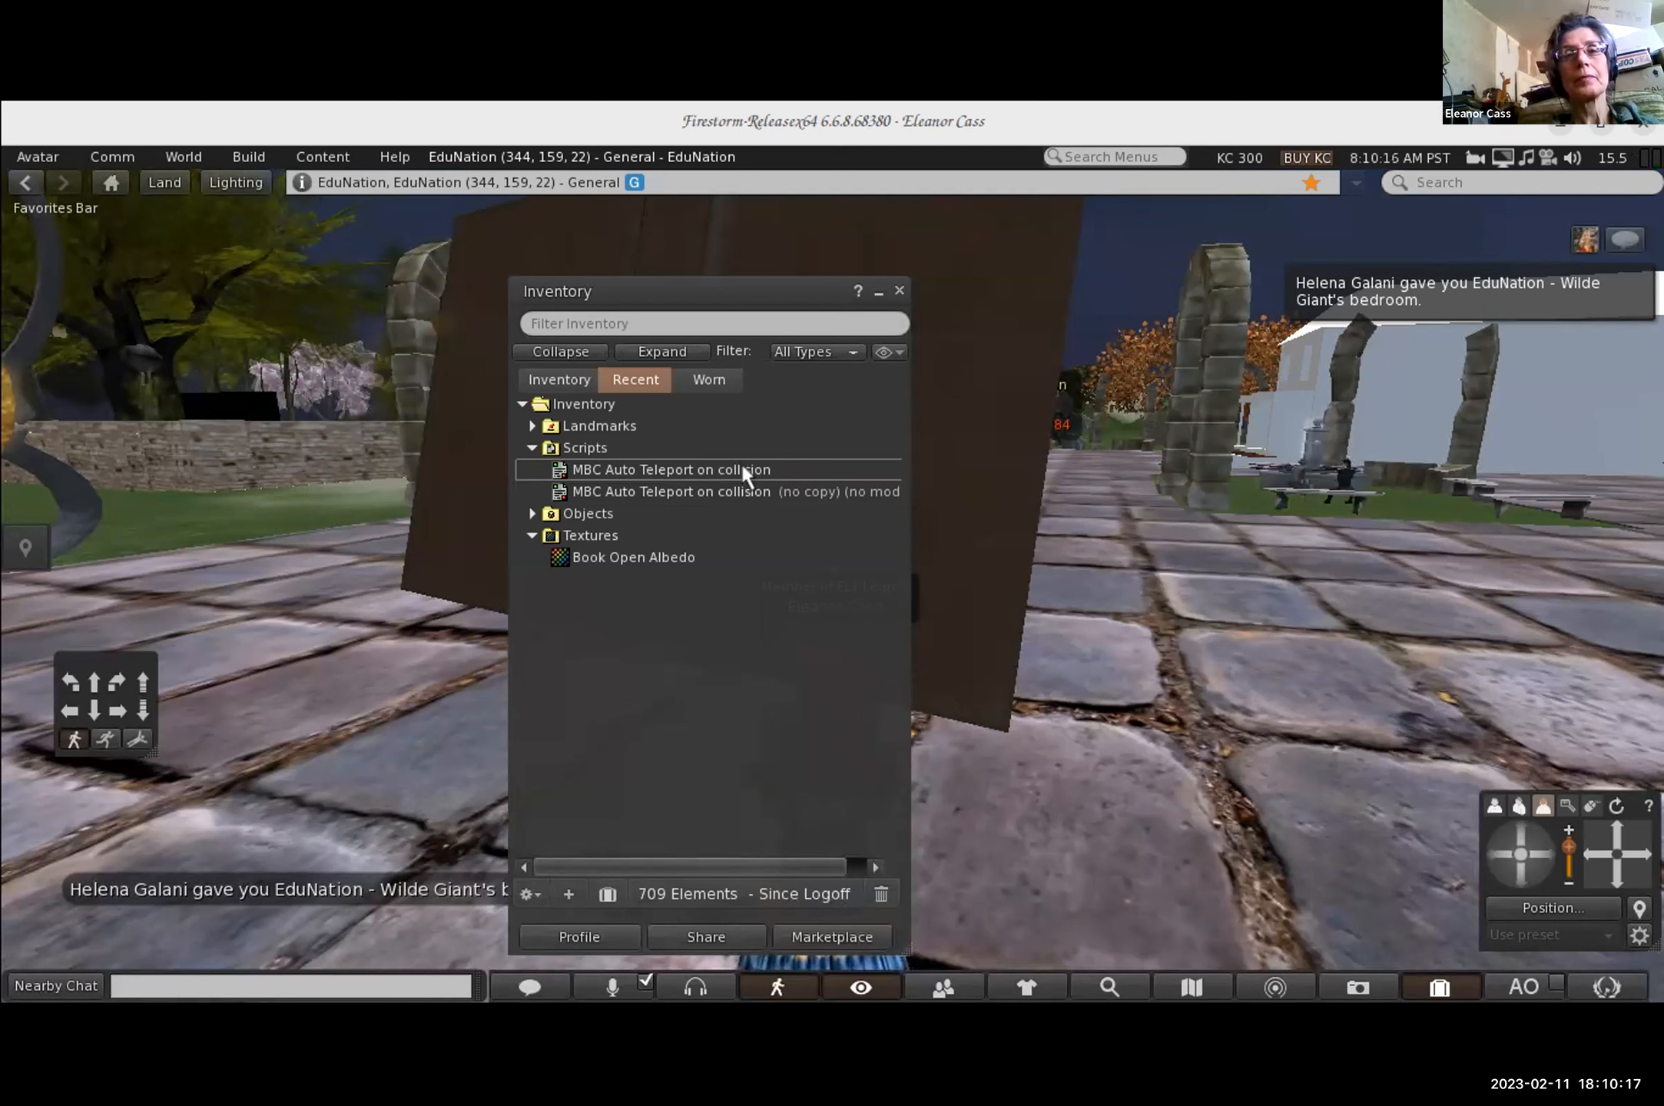
# Step: Edit the brown wall and drag the MBC Auto Teleport on collision script into its Contents
pyautogui.rightClick(957, 388)
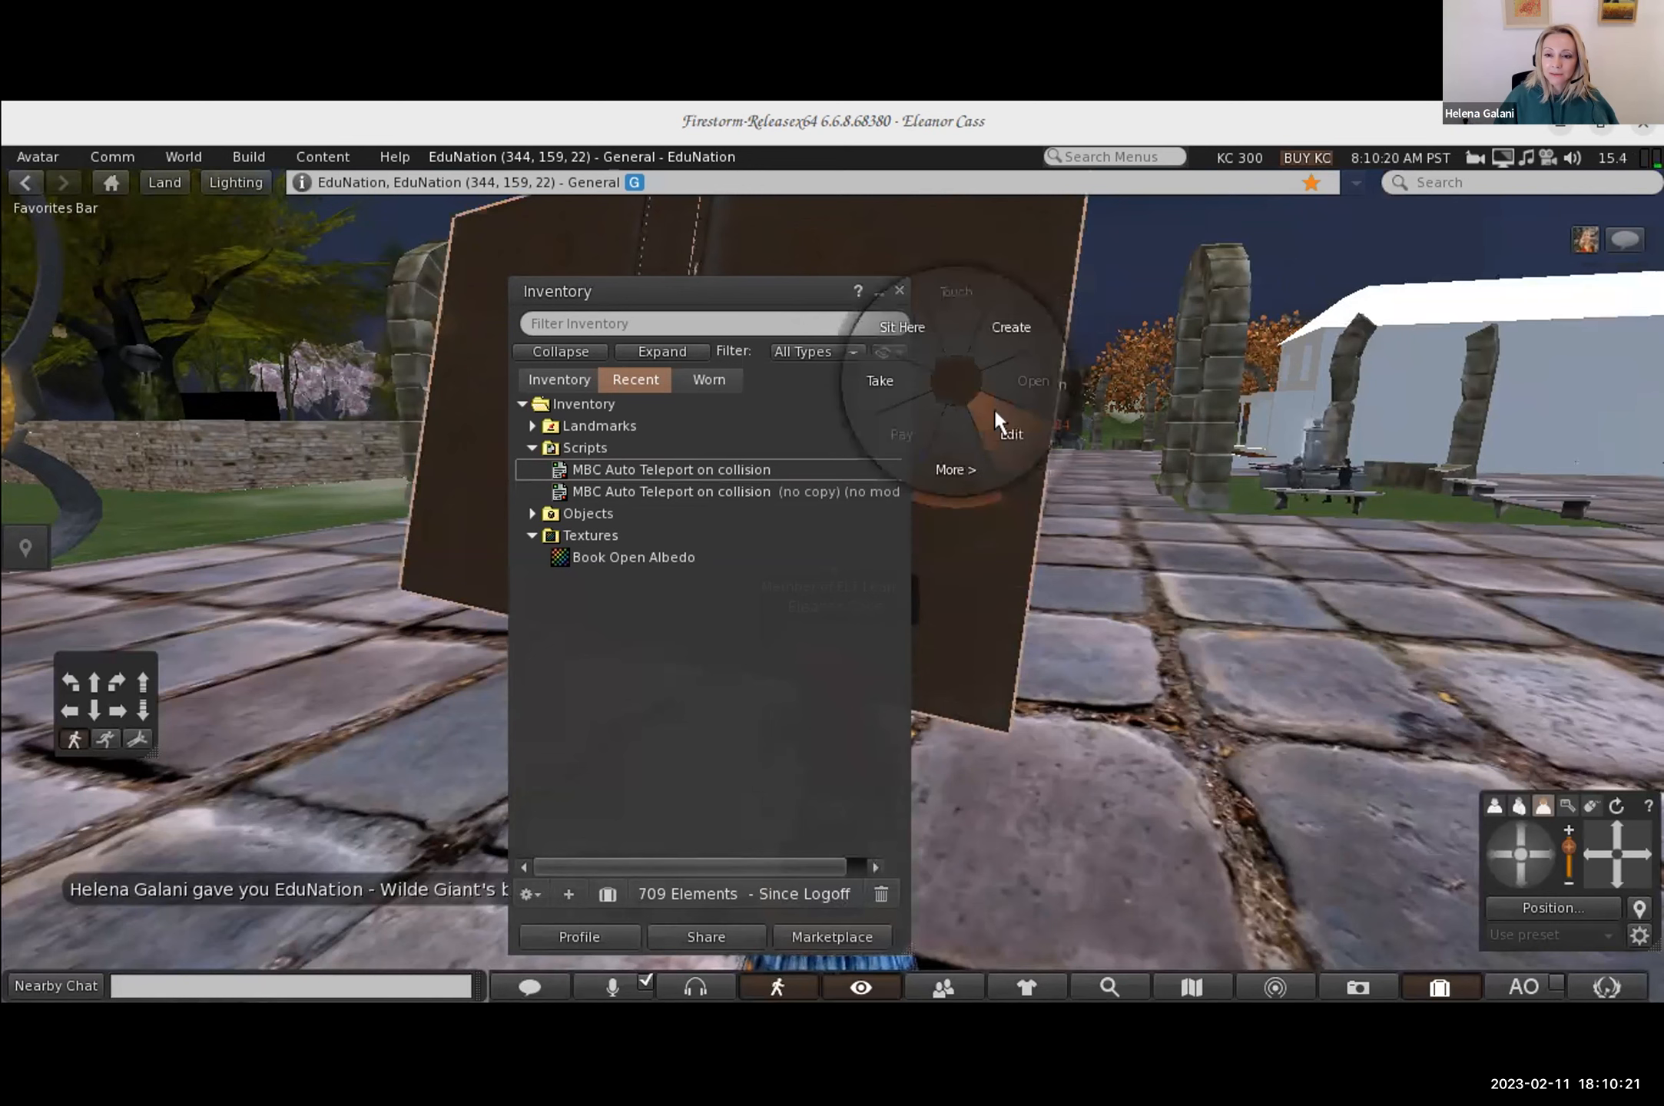
pyautogui.click(994, 407)
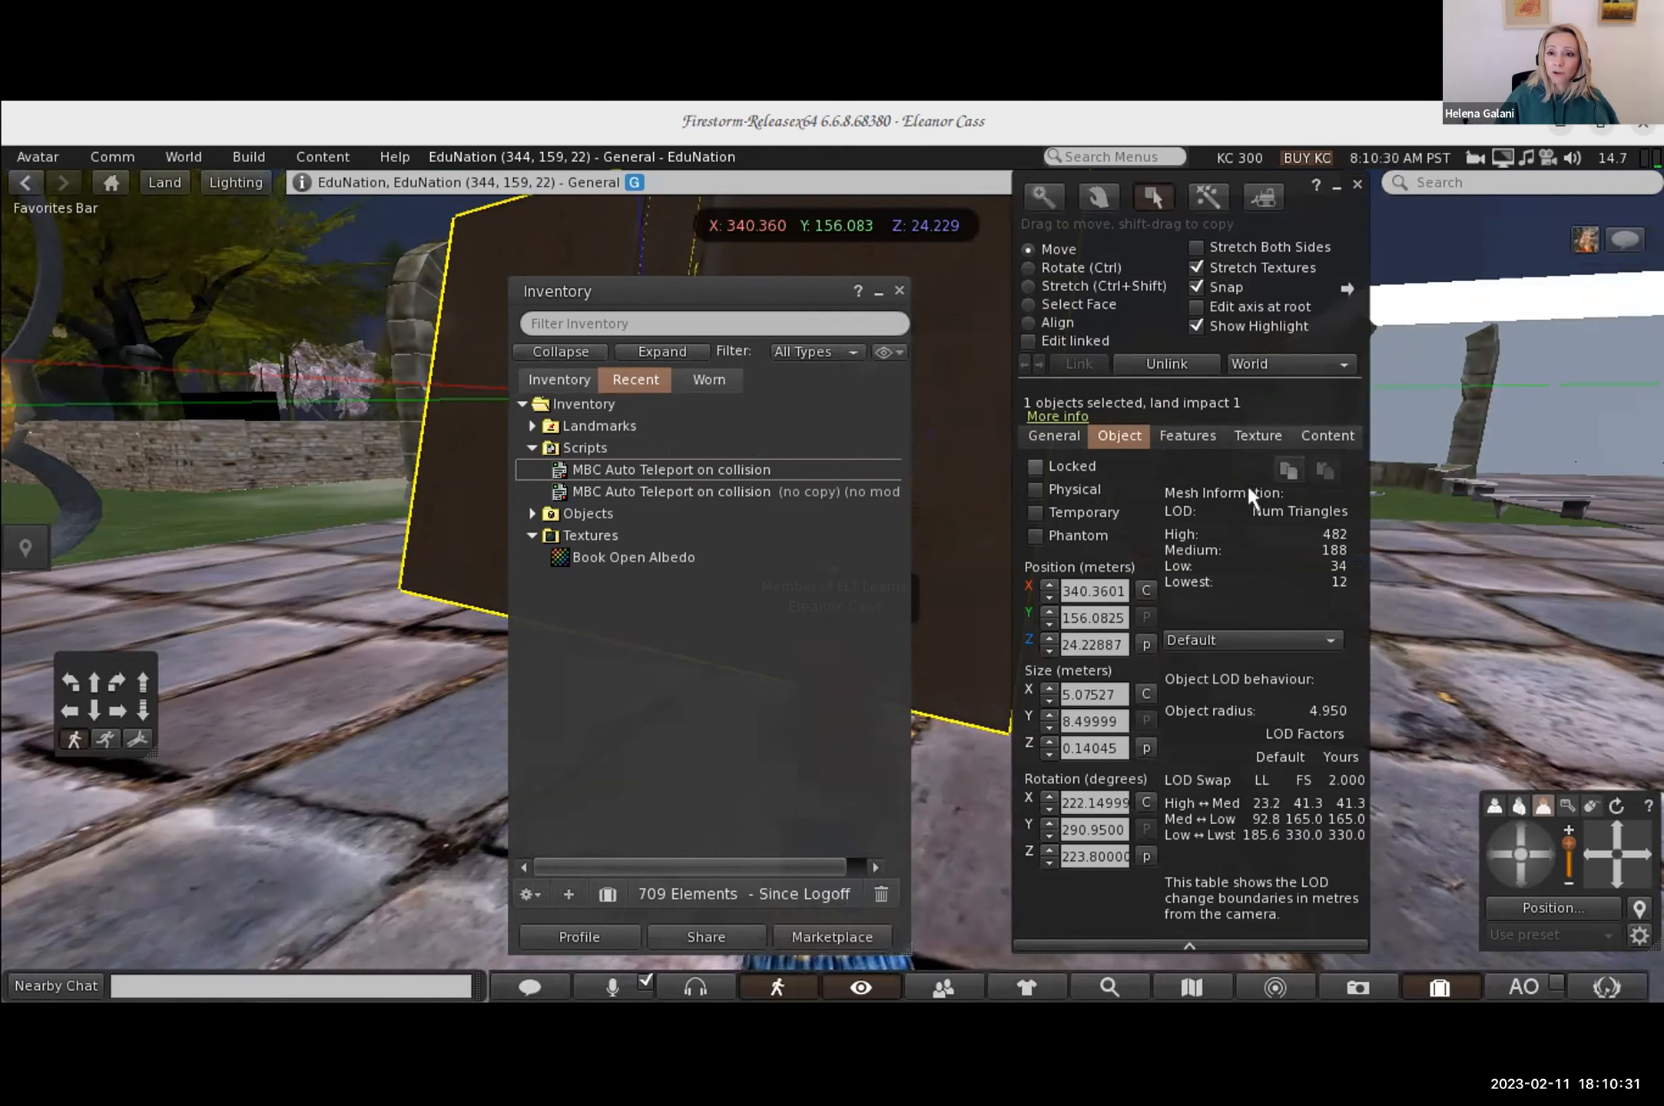
pyautogui.click(1311, 435)
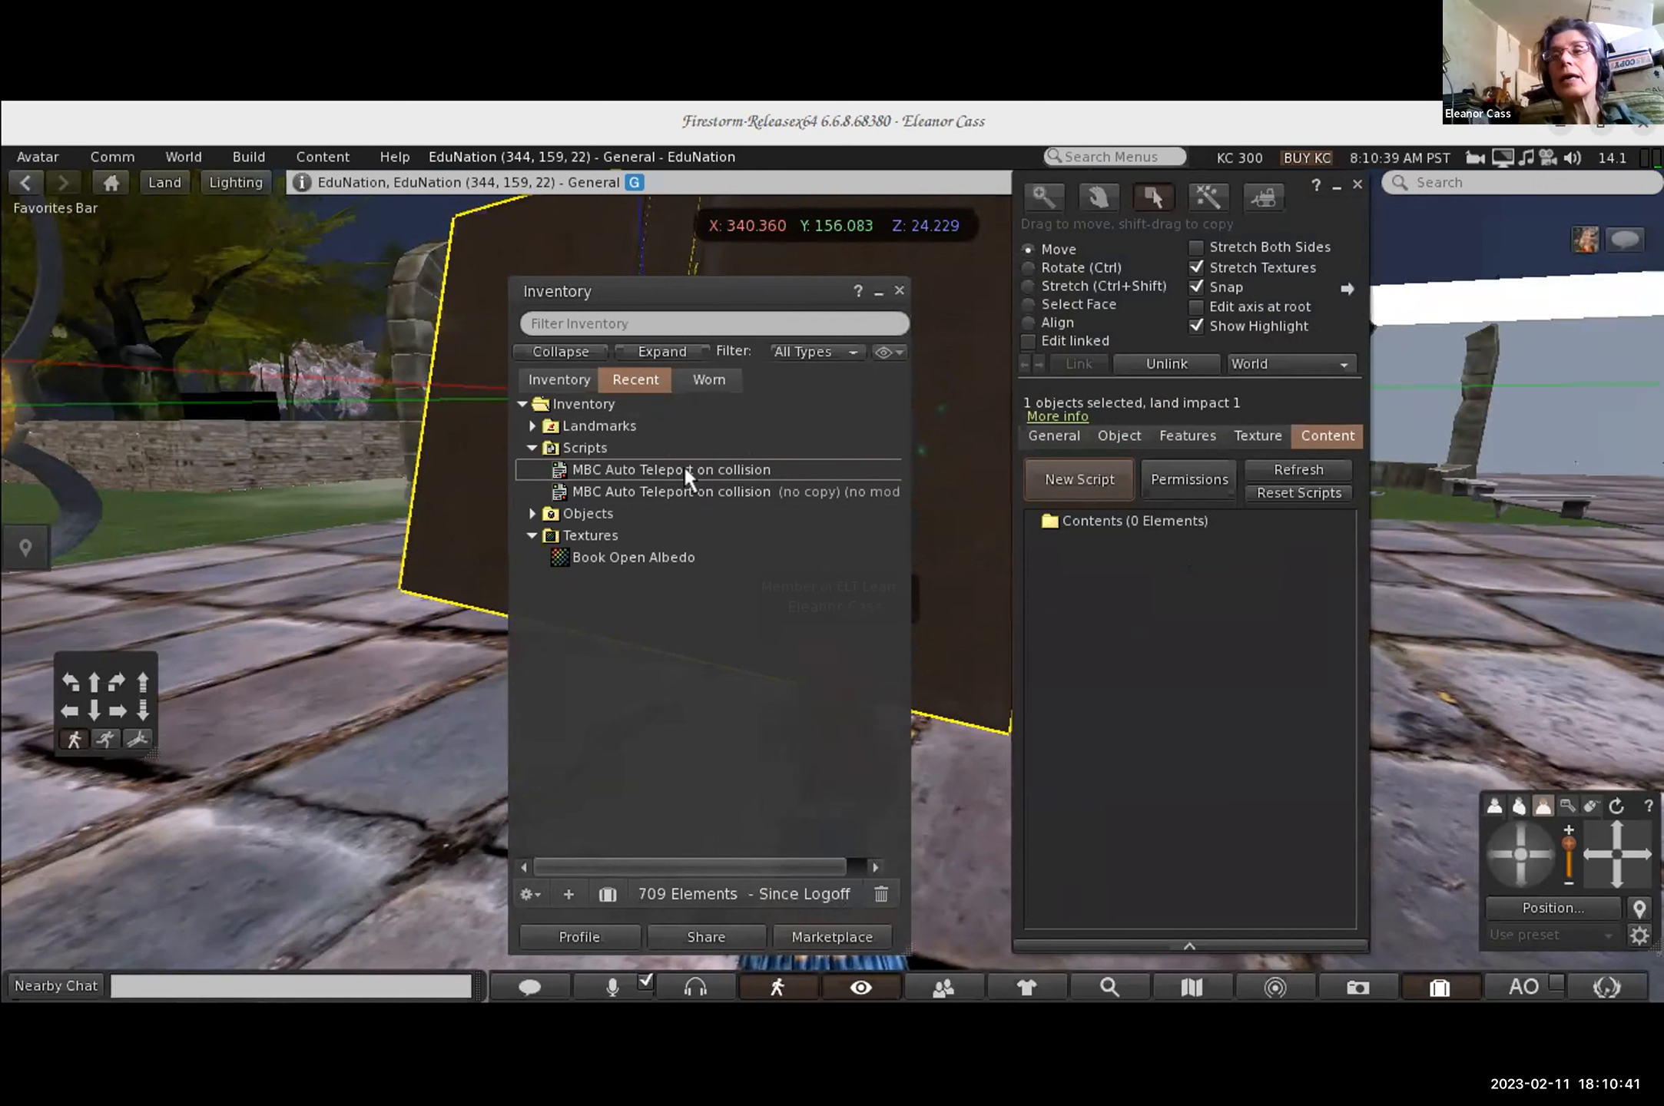
pyautogui.moveTo(1295, 199); pyautogui.dragTo(1190, 222)
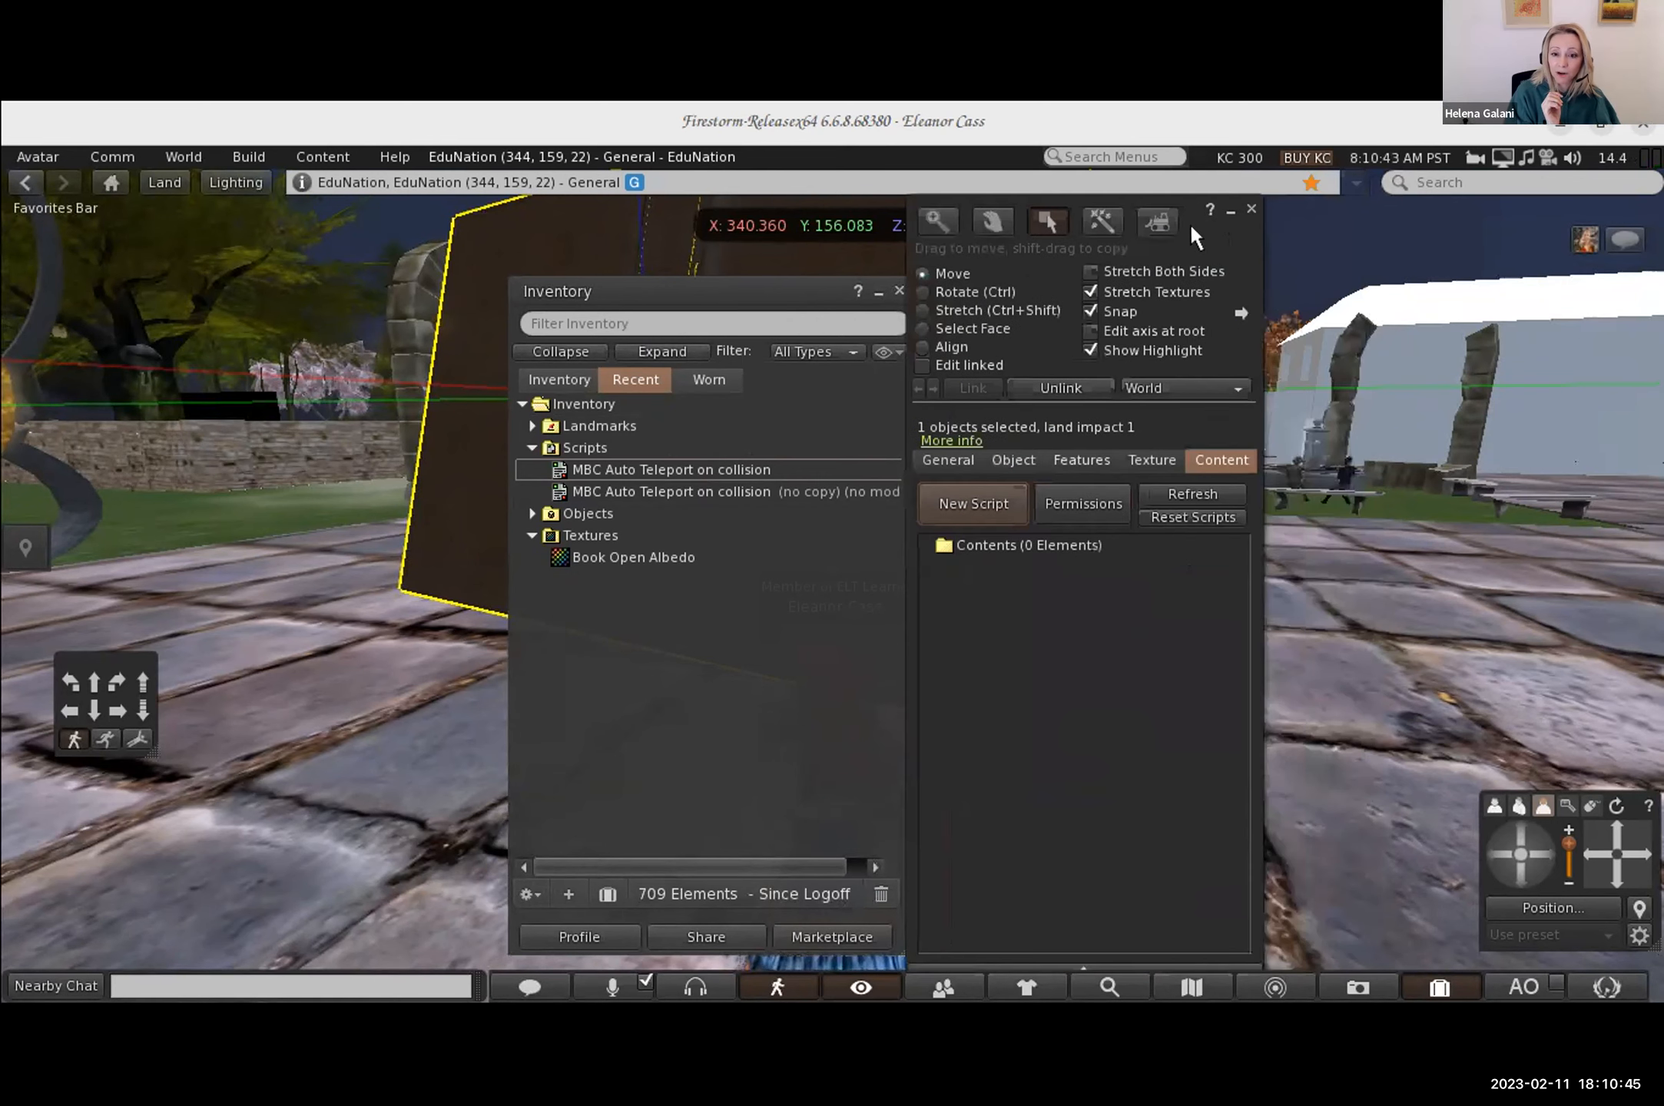
pyautogui.click(708, 467)
pyautogui.moveTo(708, 464); pyautogui.dragTo(1047, 539)
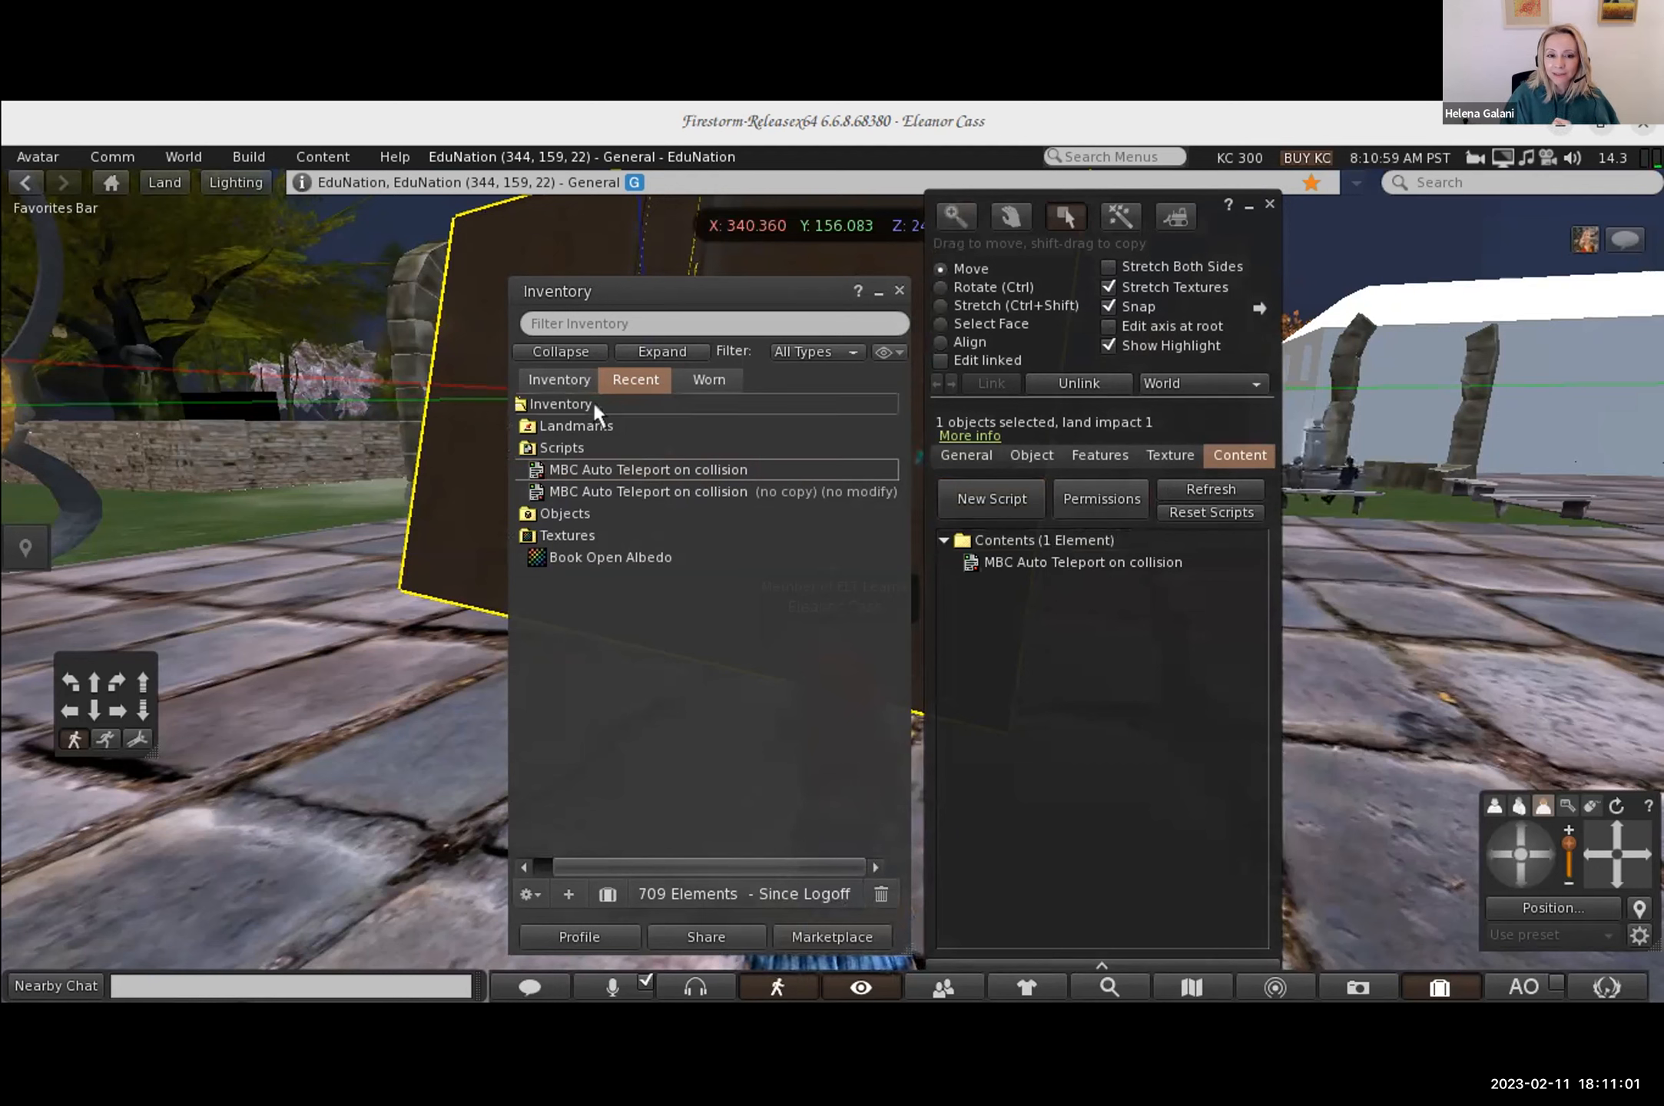
# Step: Drag the Wilde Giant's bedroom landmark into the panel's contents and open the content Permissions
pyautogui.doubleClick(591, 424)
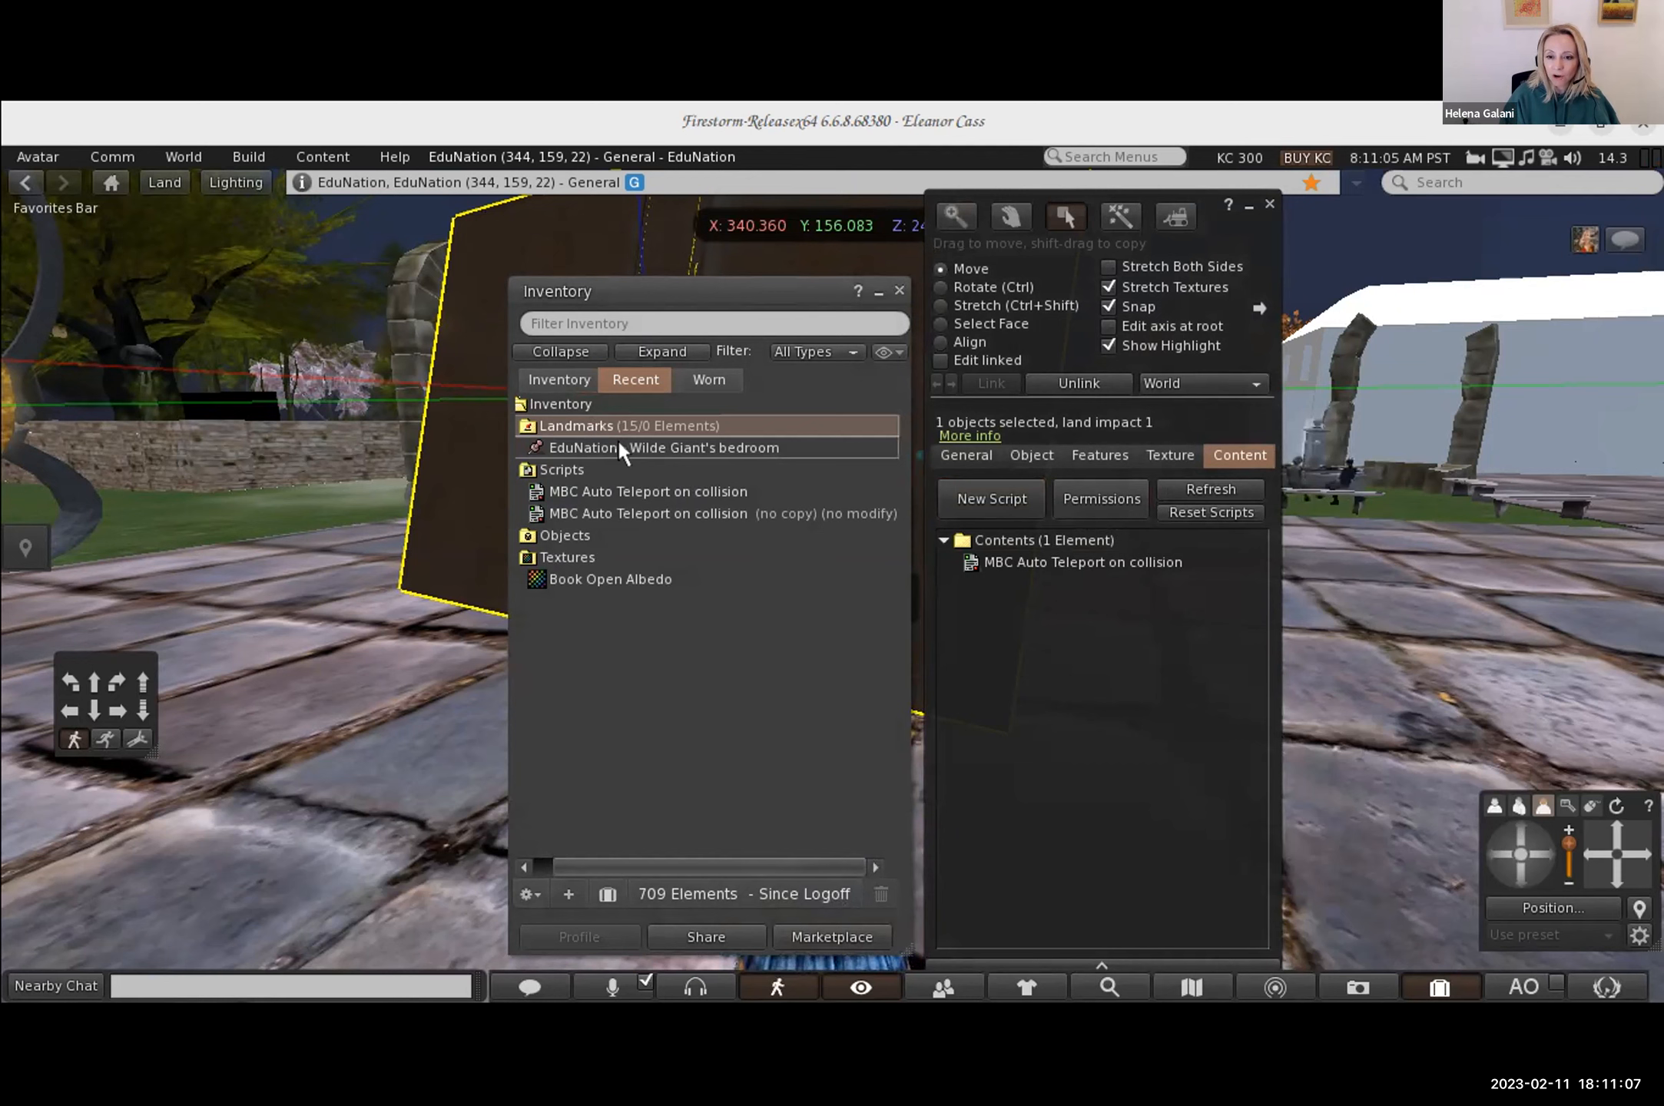
pyautogui.moveTo(619, 445); pyautogui.dragTo(1019, 557)
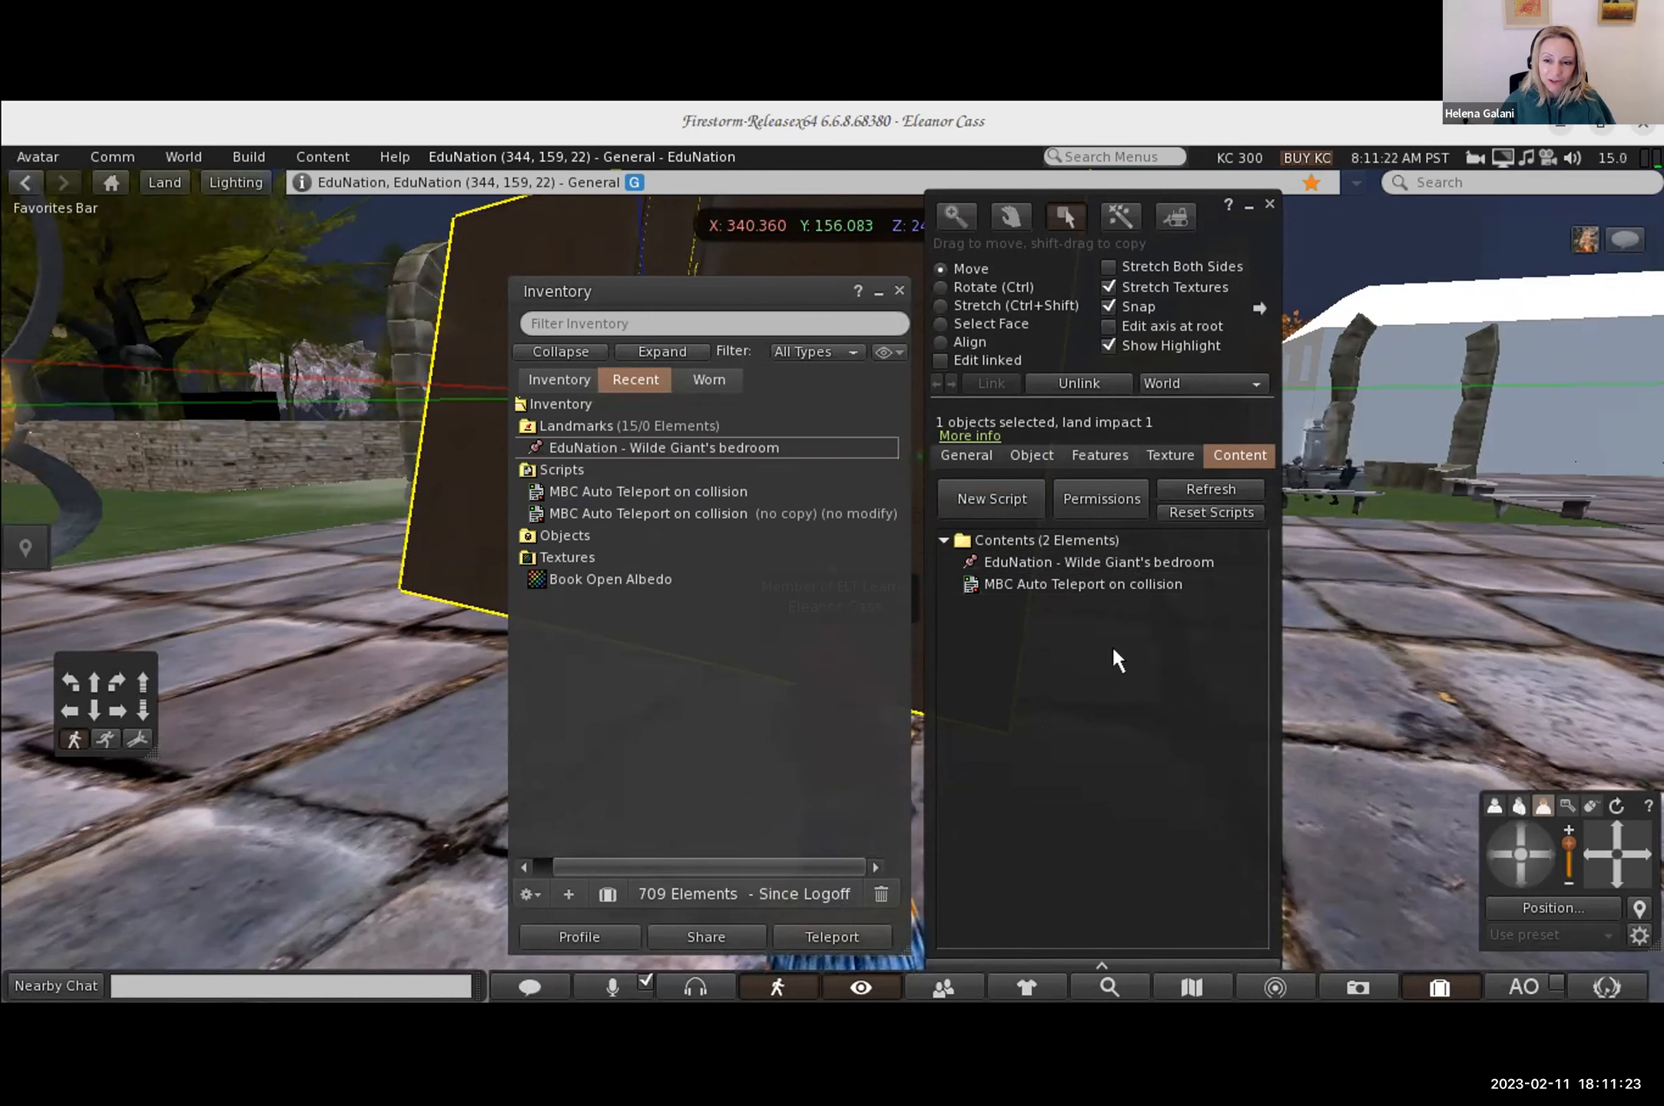
pyautogui.click(1097, 509)
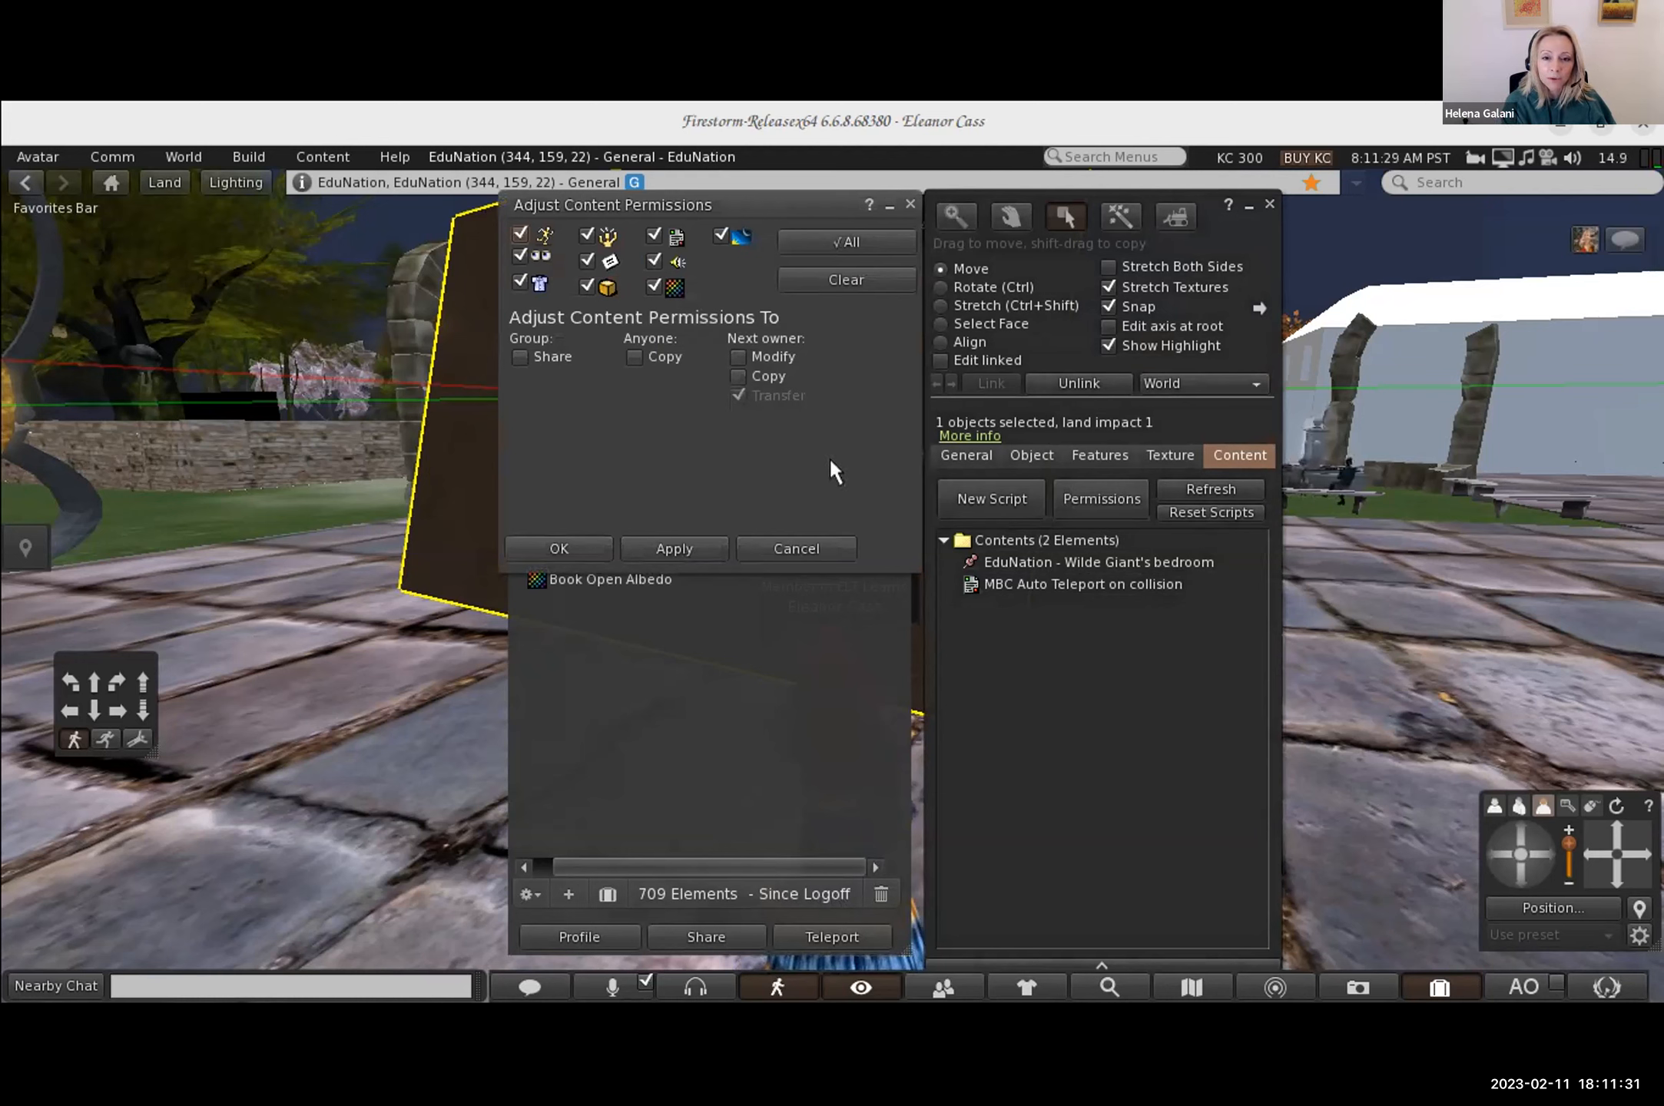
# Step: Give the box contents group share, anyone copy, and next-owner modify and copy rights, then apply
pyautogui.click(521, 356)
pyautogui.click(635, 358)
pyautogui.click(739, 358)
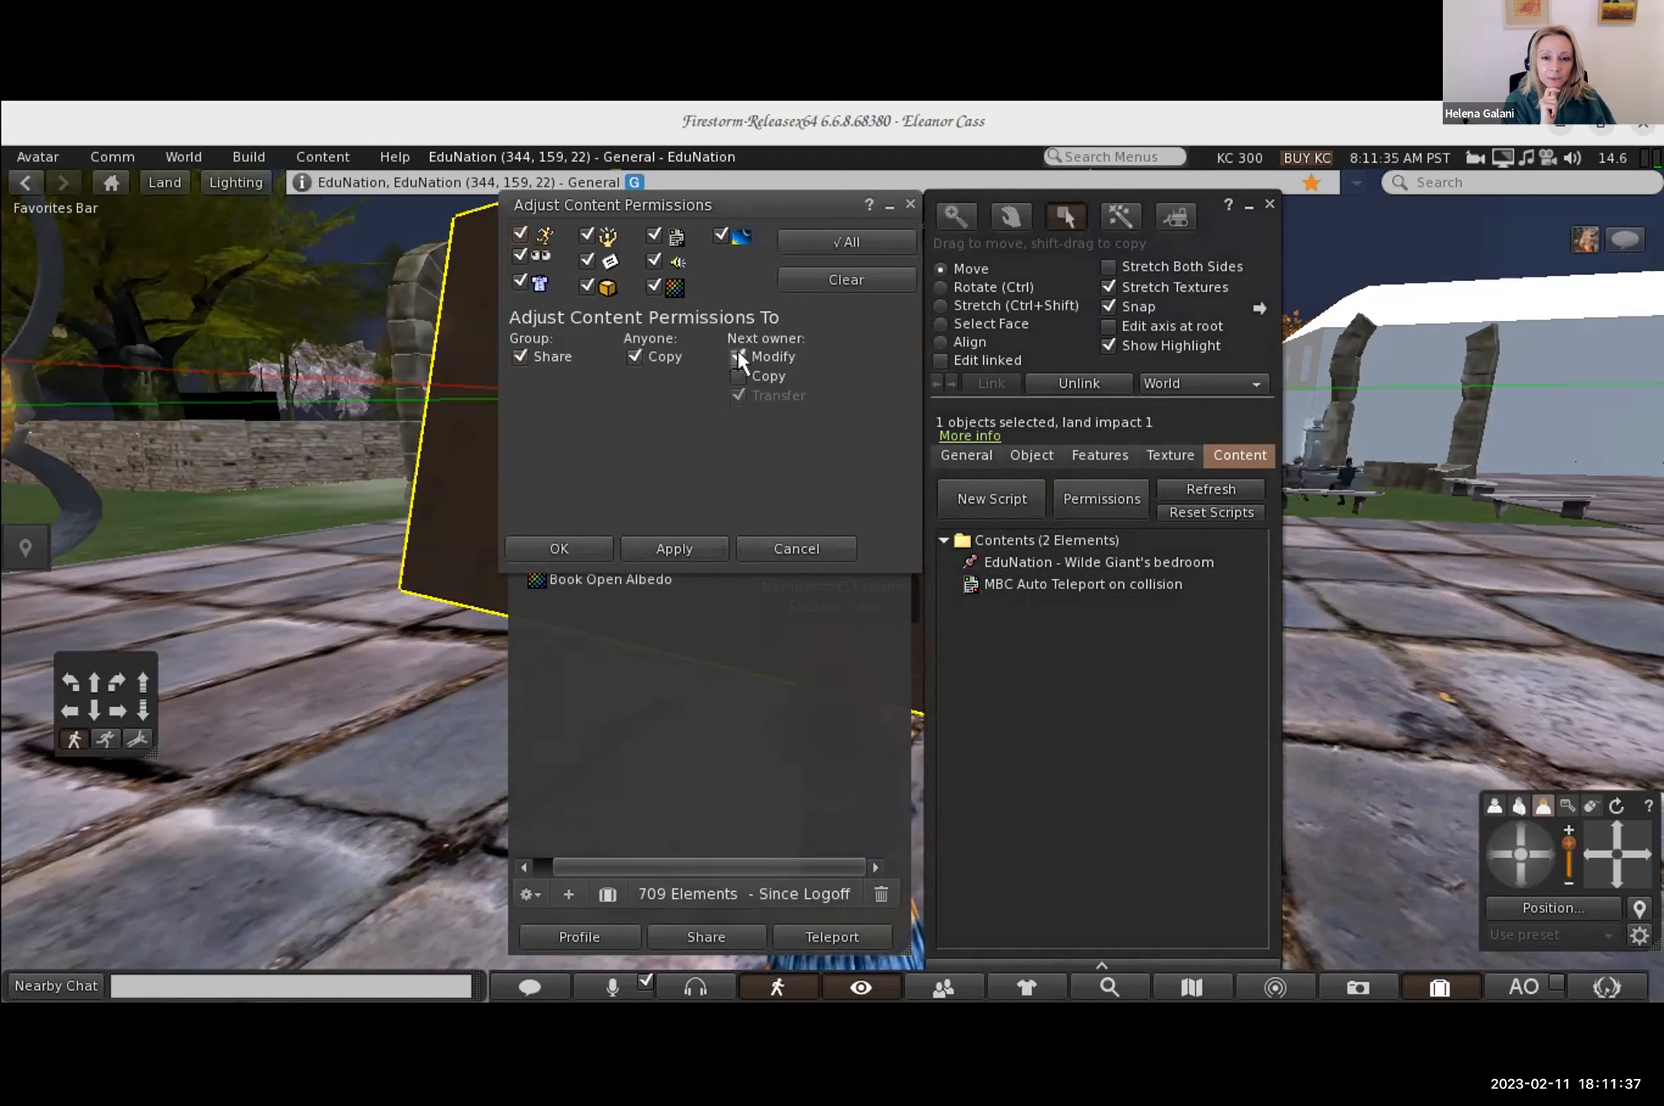
pyautogui.click(739, 377)
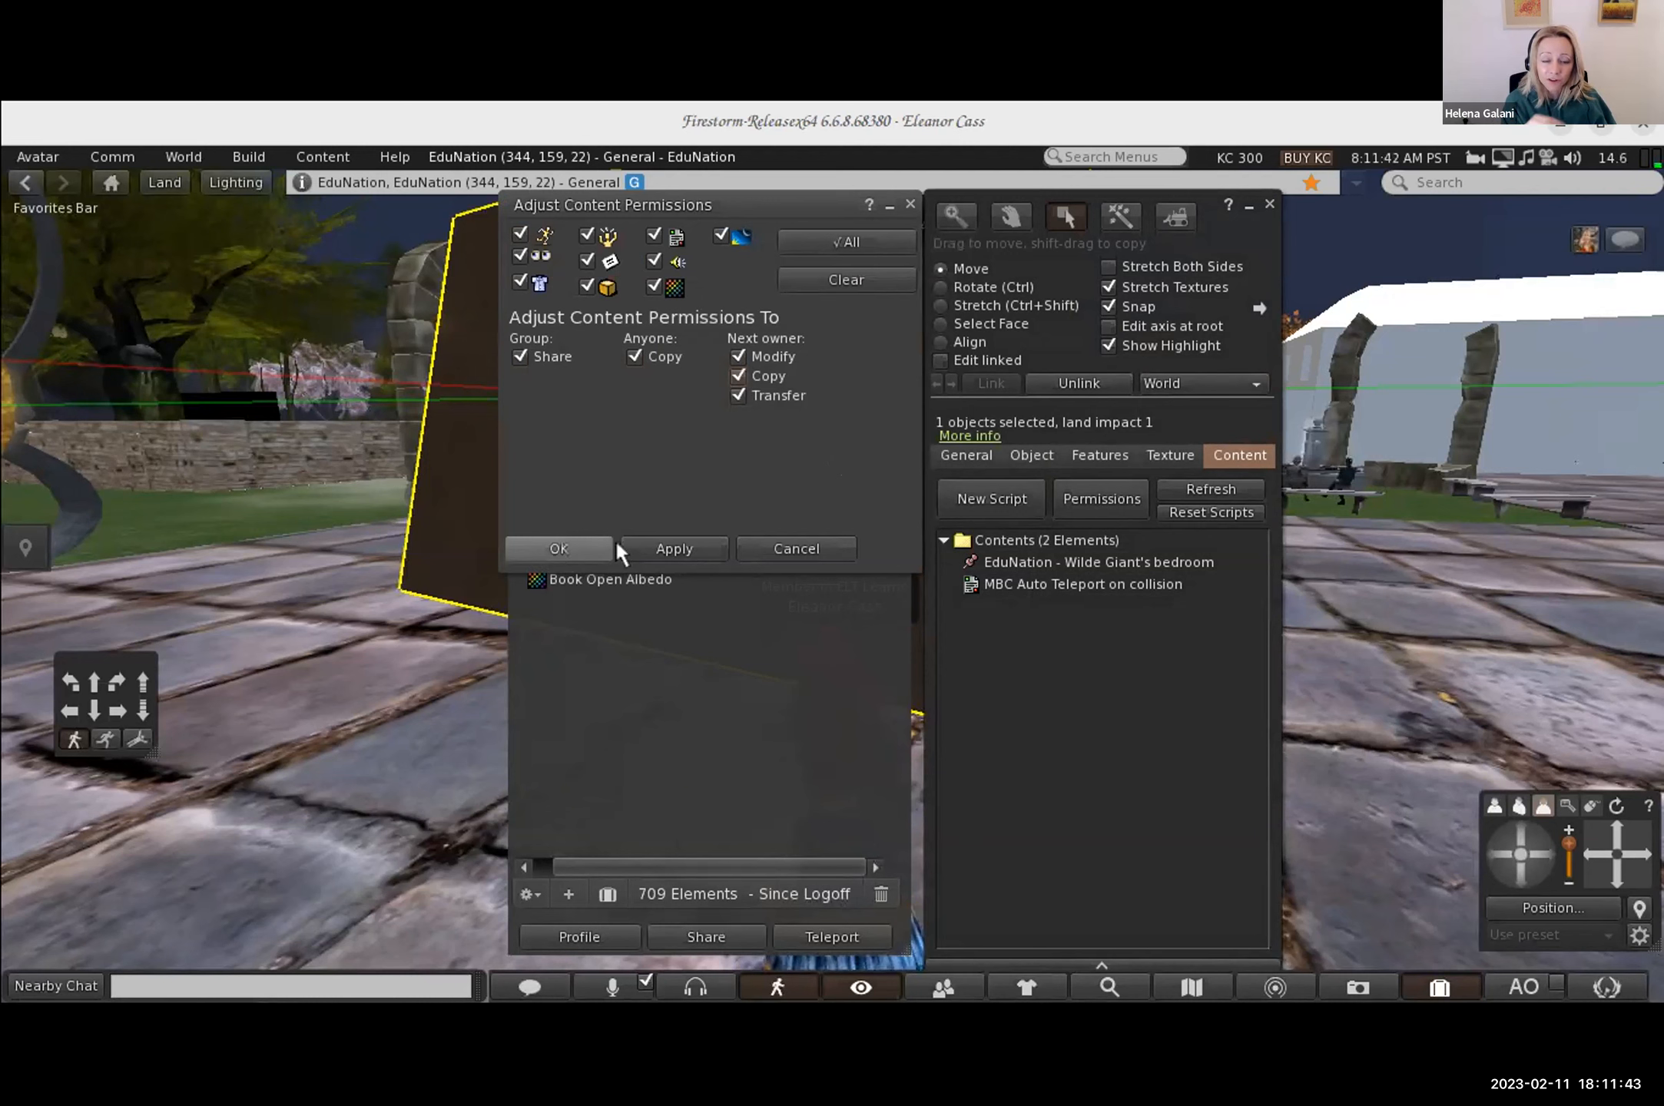
pyautogui.click(647, 547)
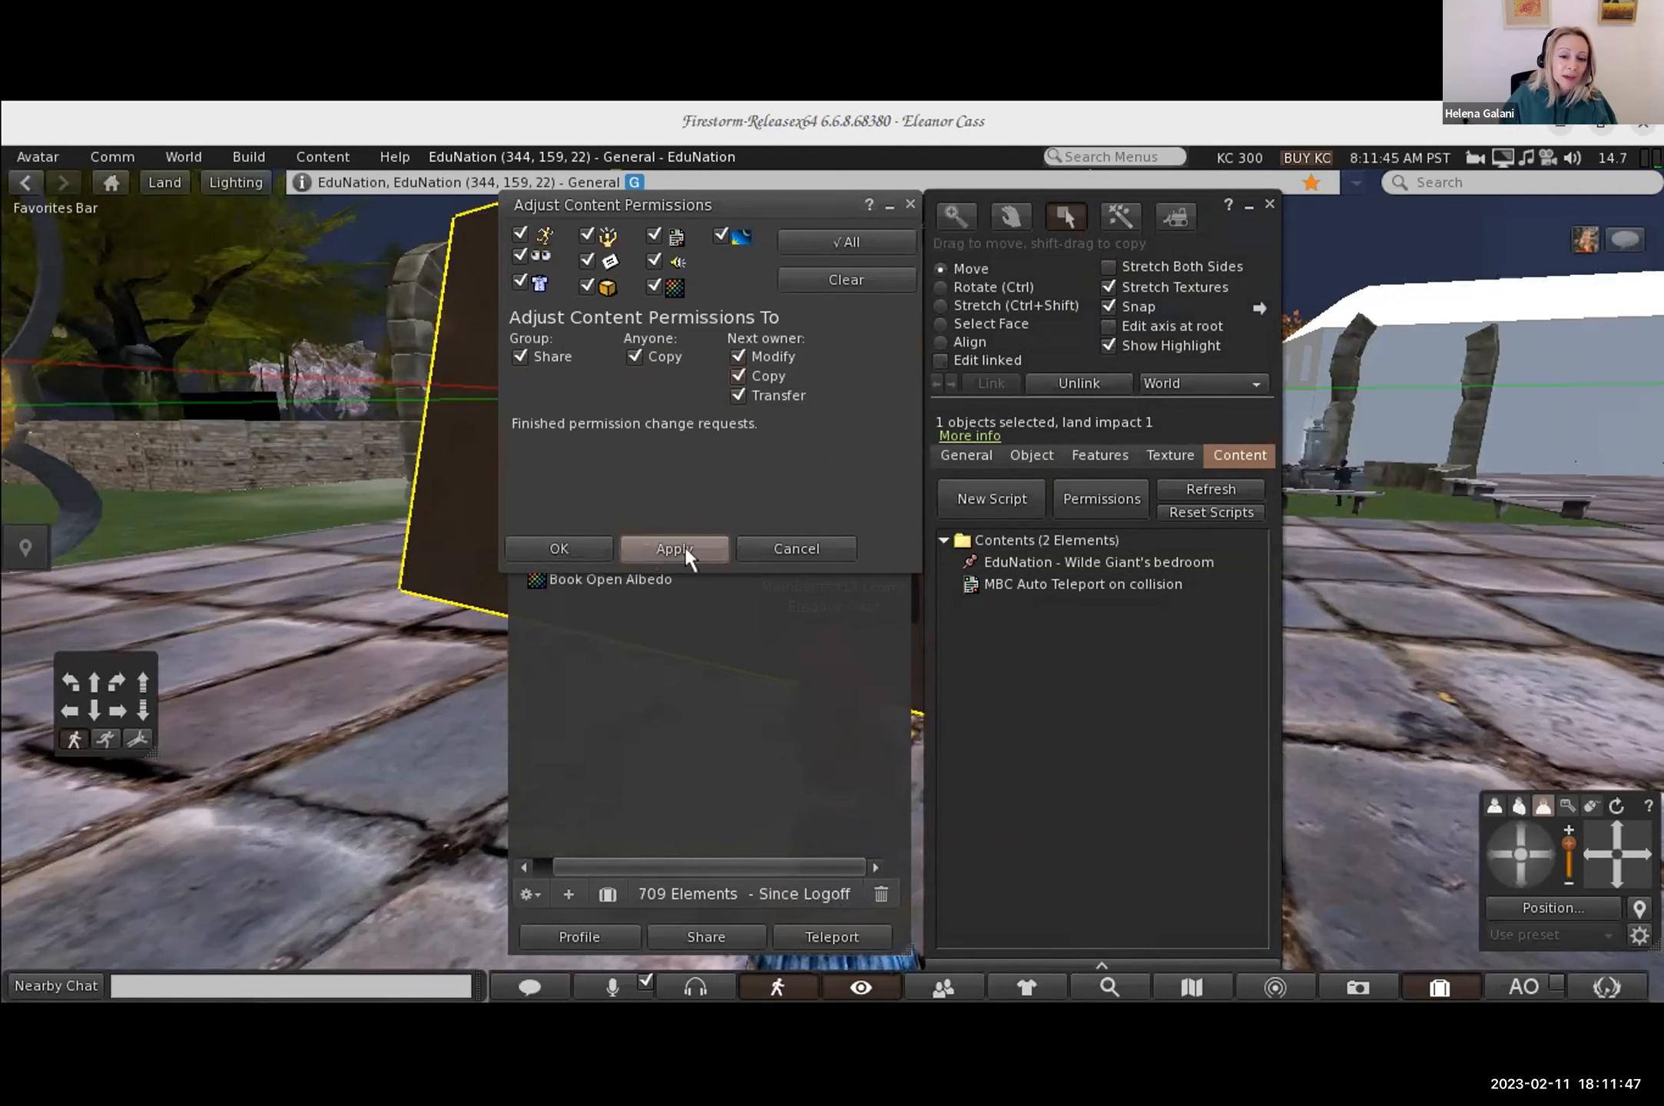
pyautogui.click(577, 547)
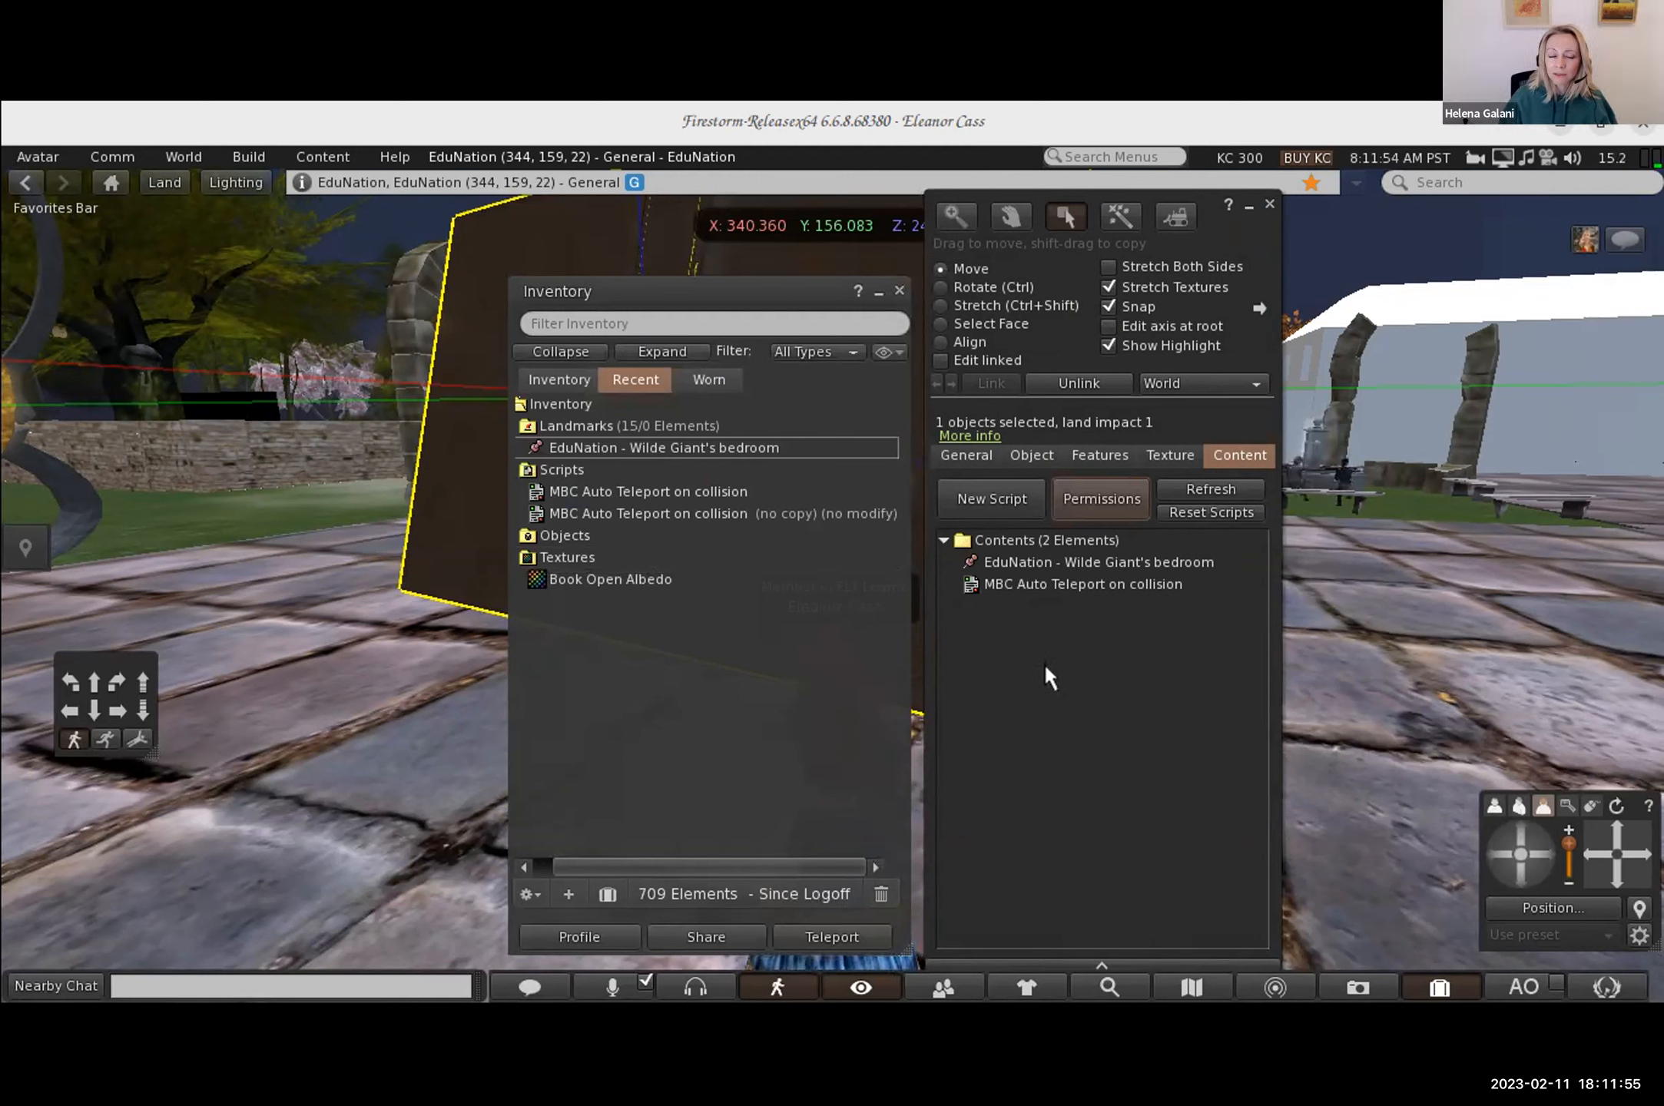
# Step: Close the inventory and the object editor, releasing the box
pyautogui.click(901, 296)
pyautogui.click(901, 293)
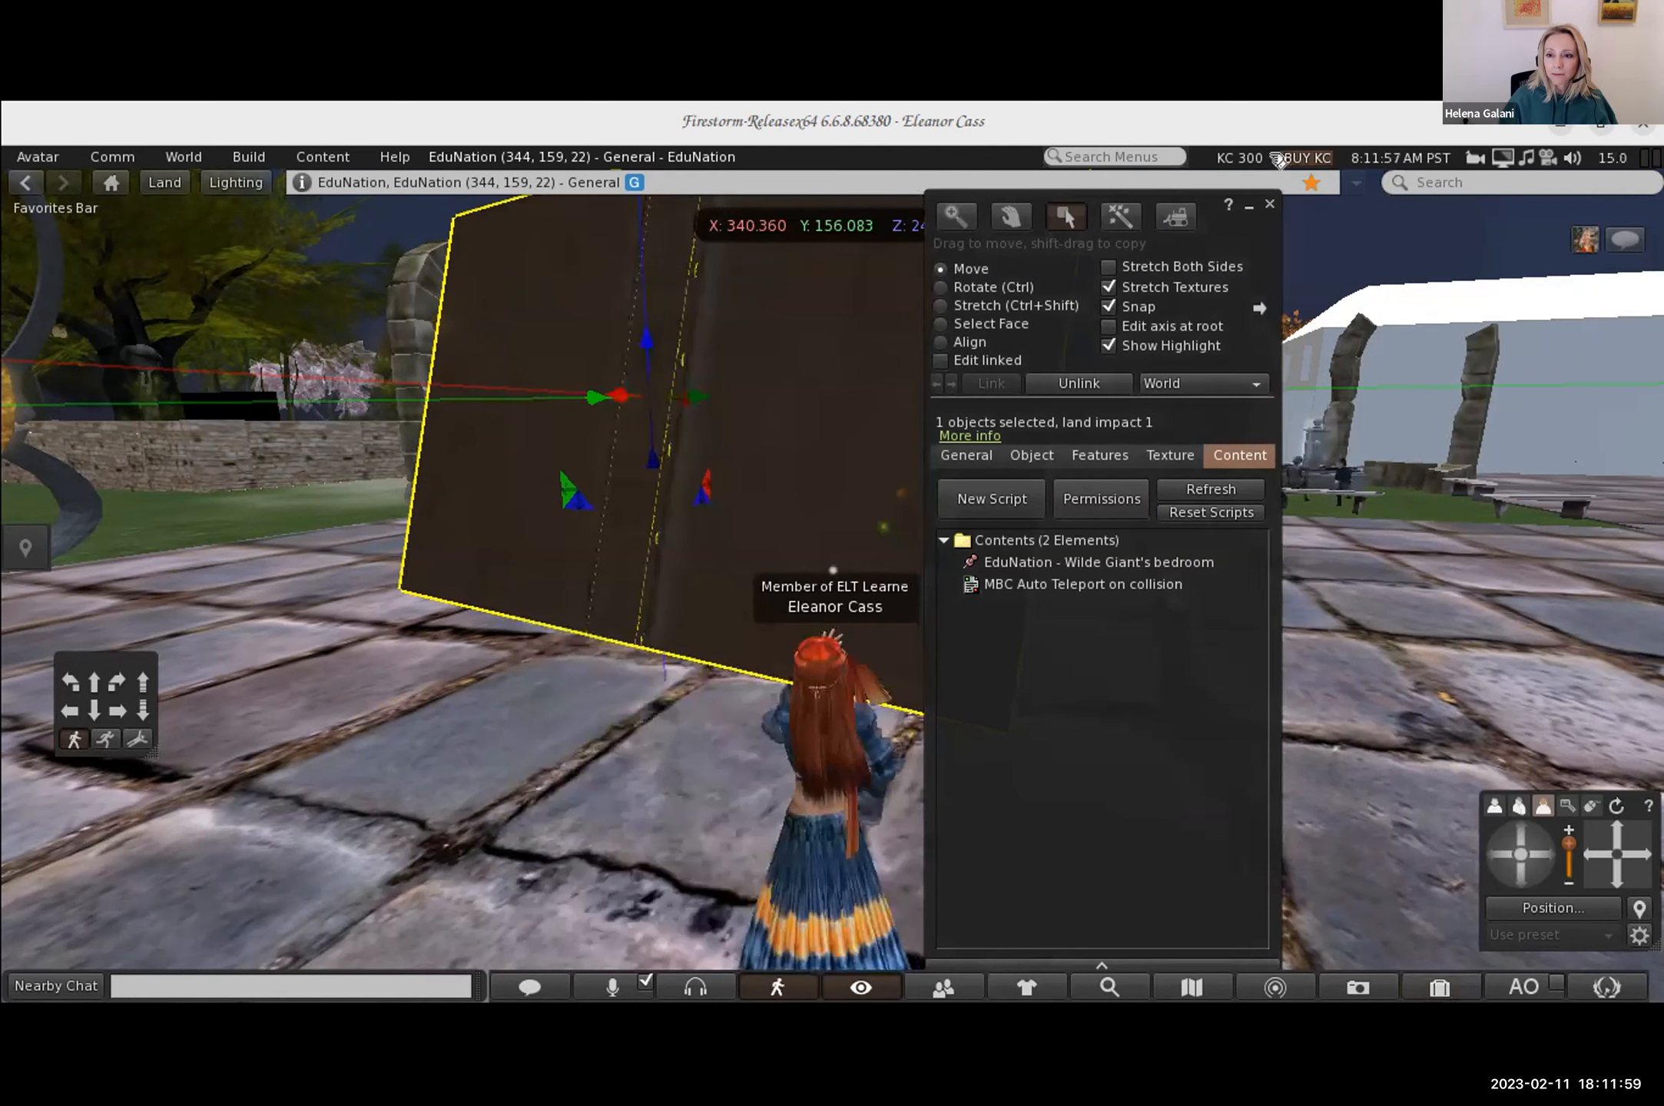
pyautogui.click(1271, 204)
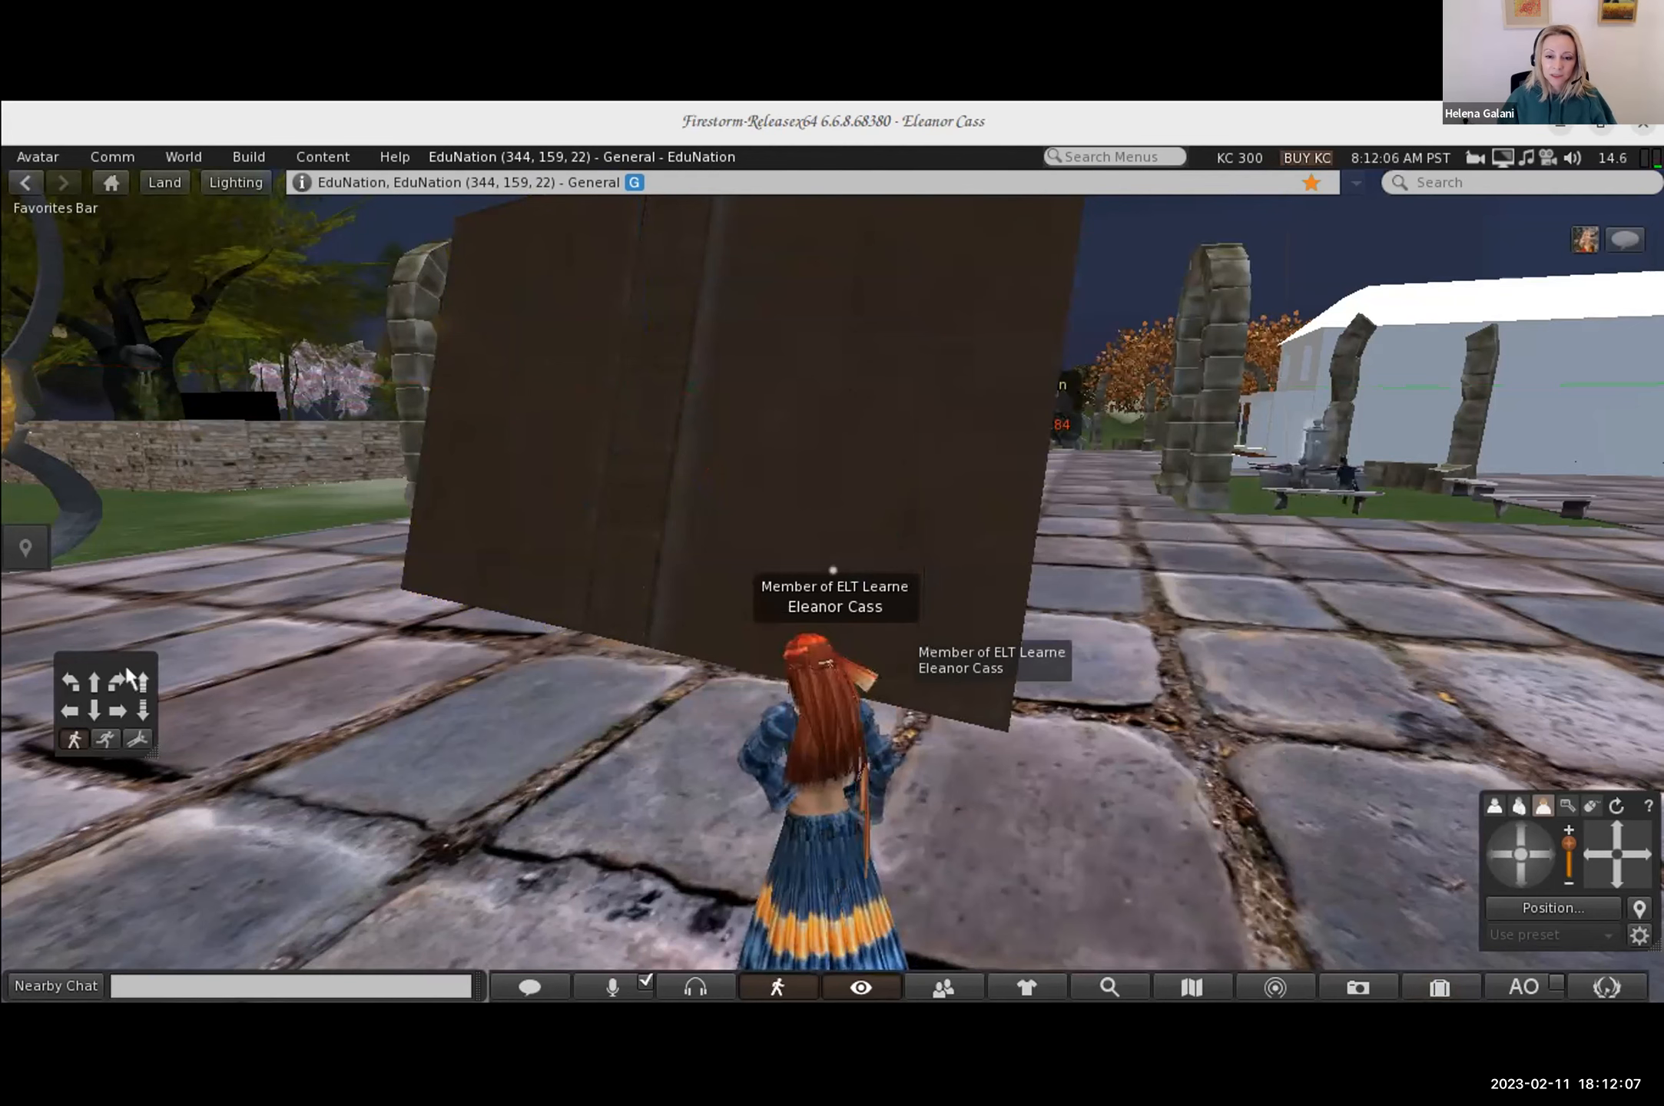
# Step: Walk the avatar forward past the box and turn toward the plaza and statue
pyautogui.click(95, 684)
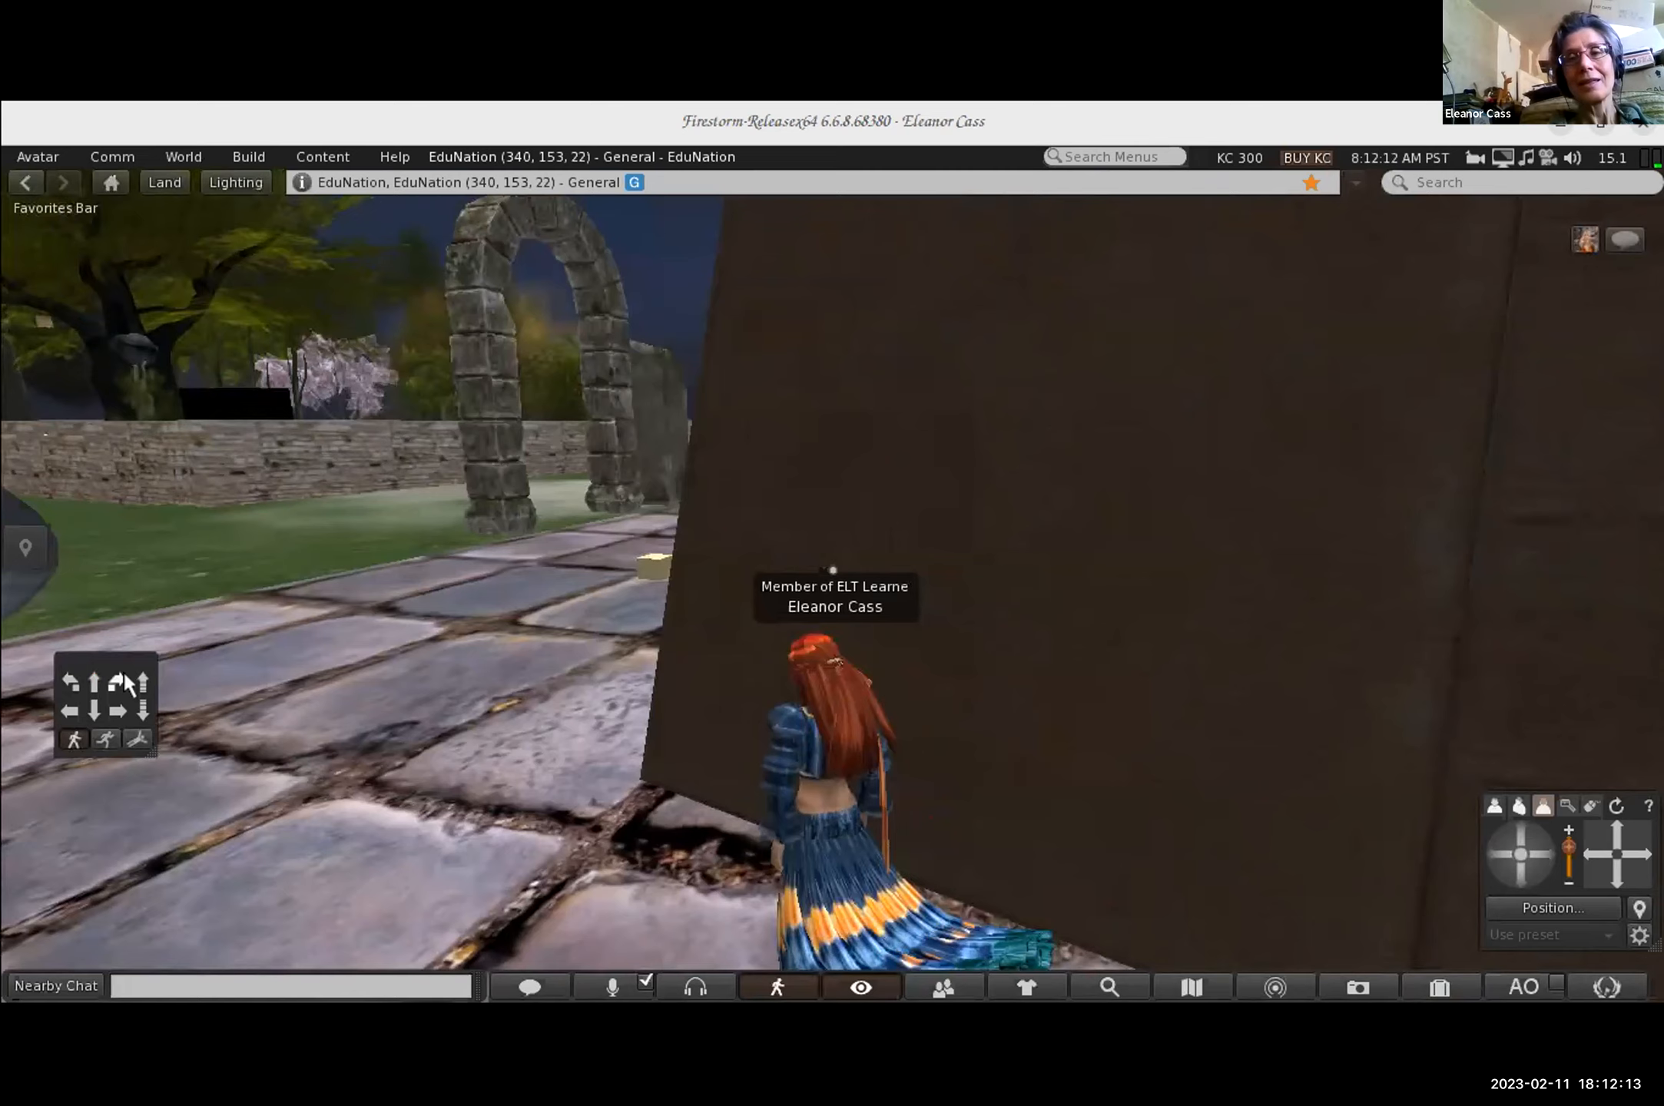
pyautogui.click(127, 680)
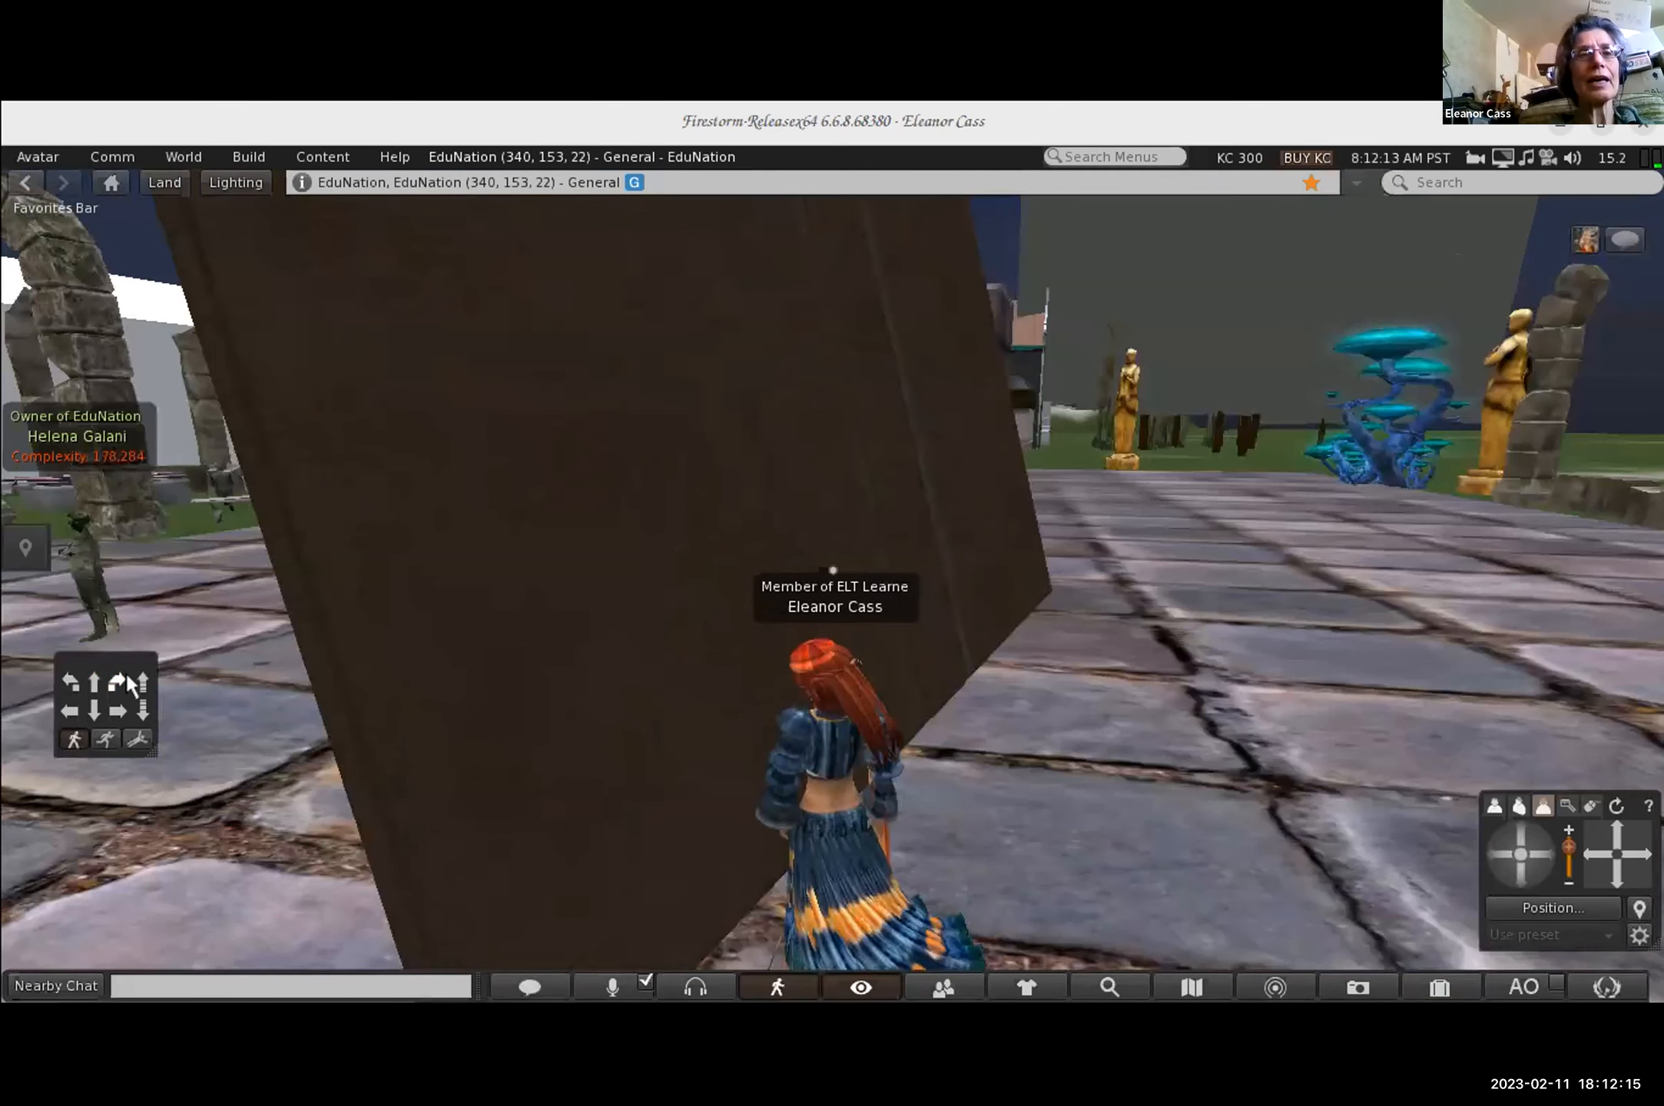
pyautogui.click(94, 681)
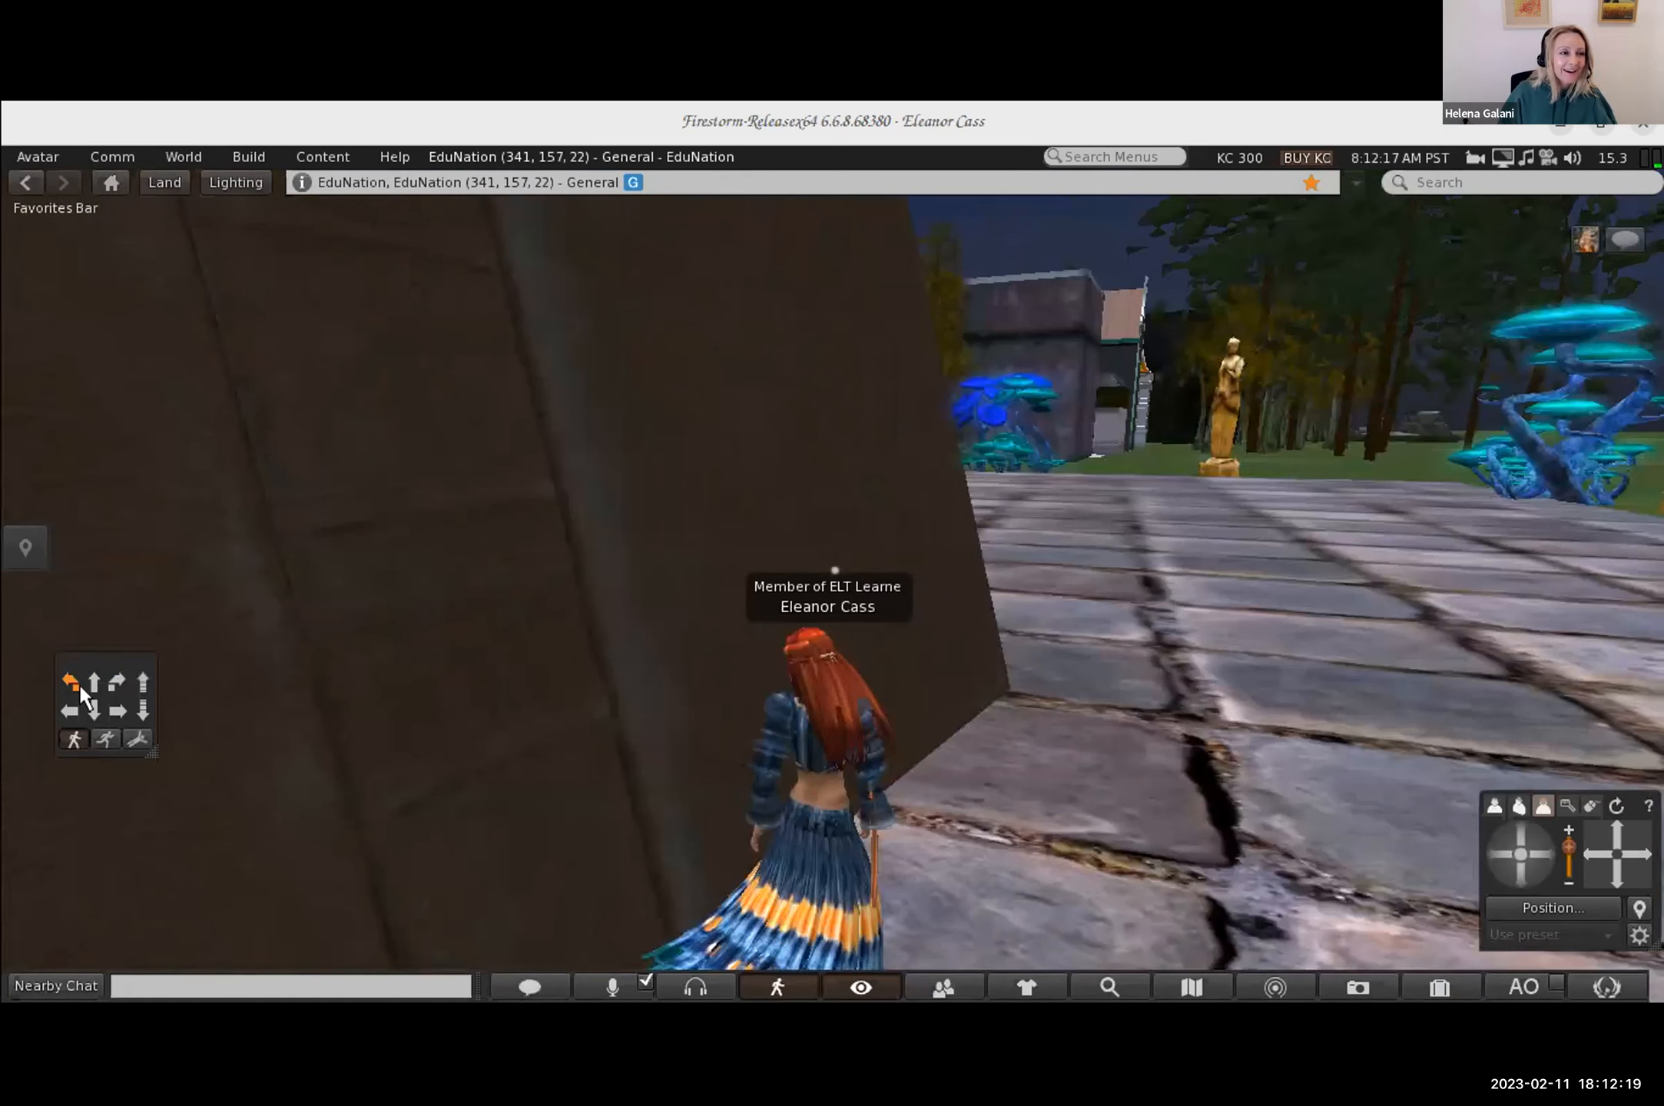
pyautogui.click(77, 683)
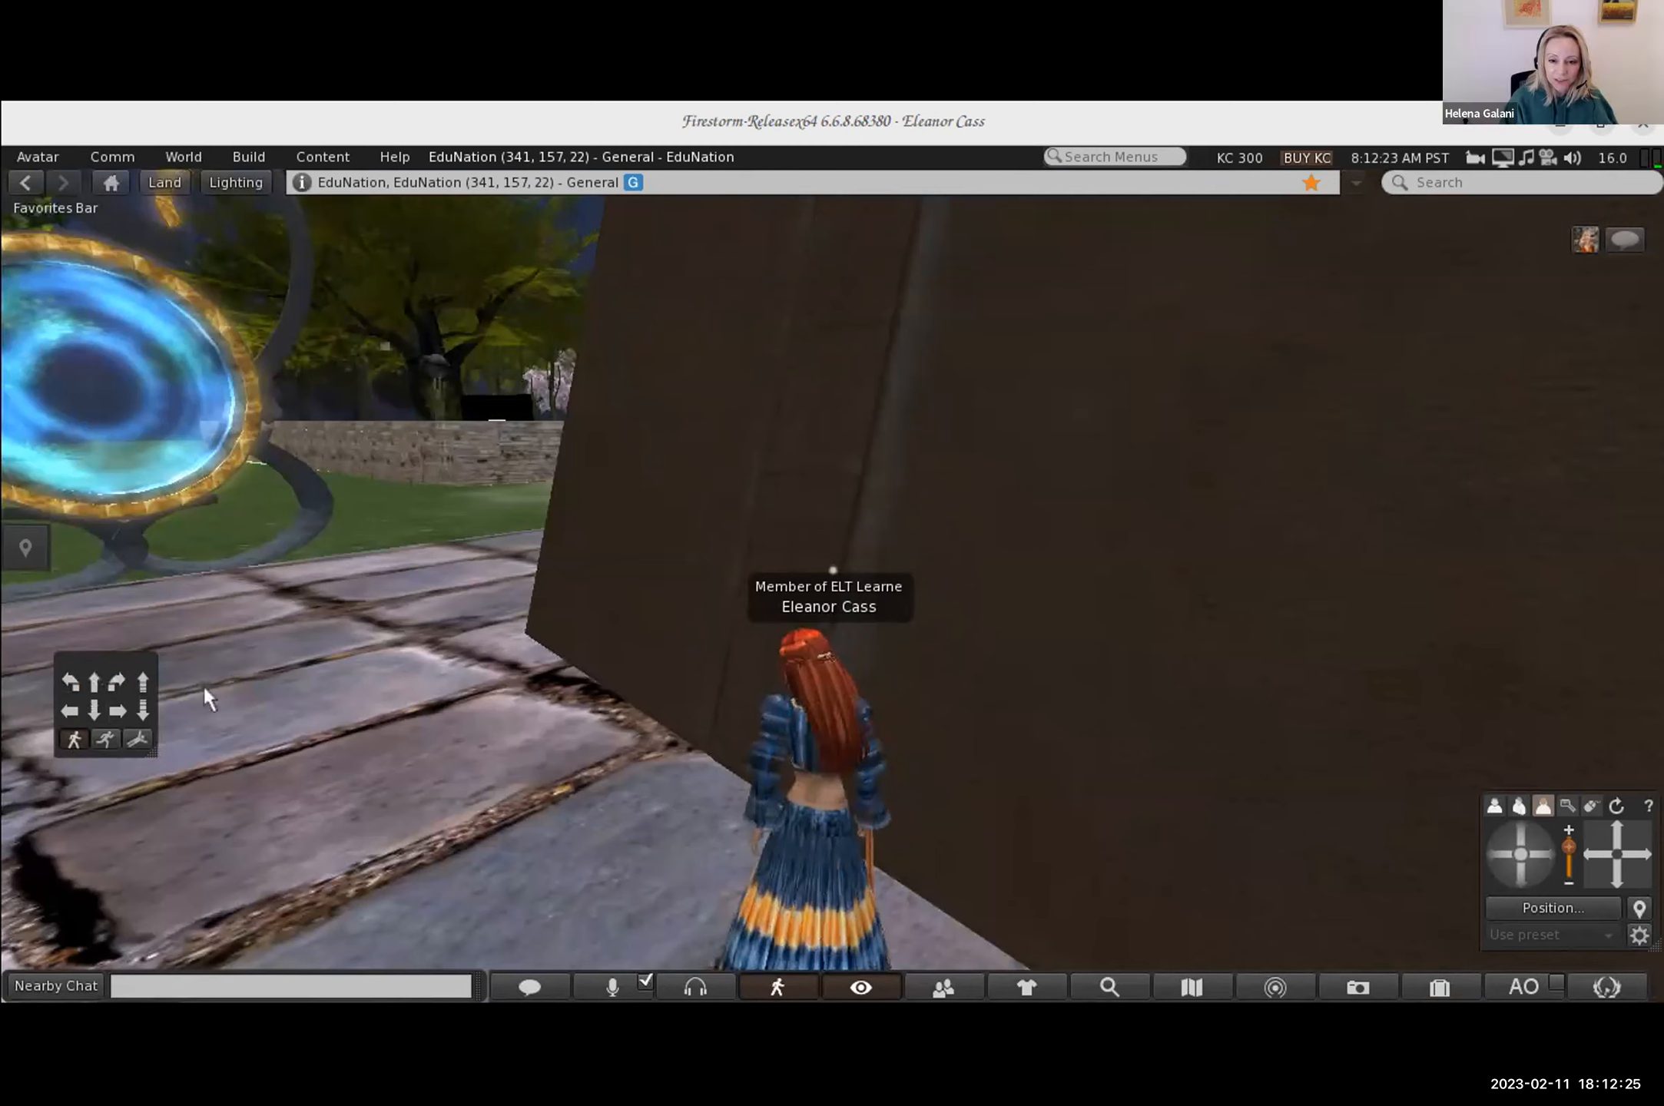
pyautogui.click(80, 684)
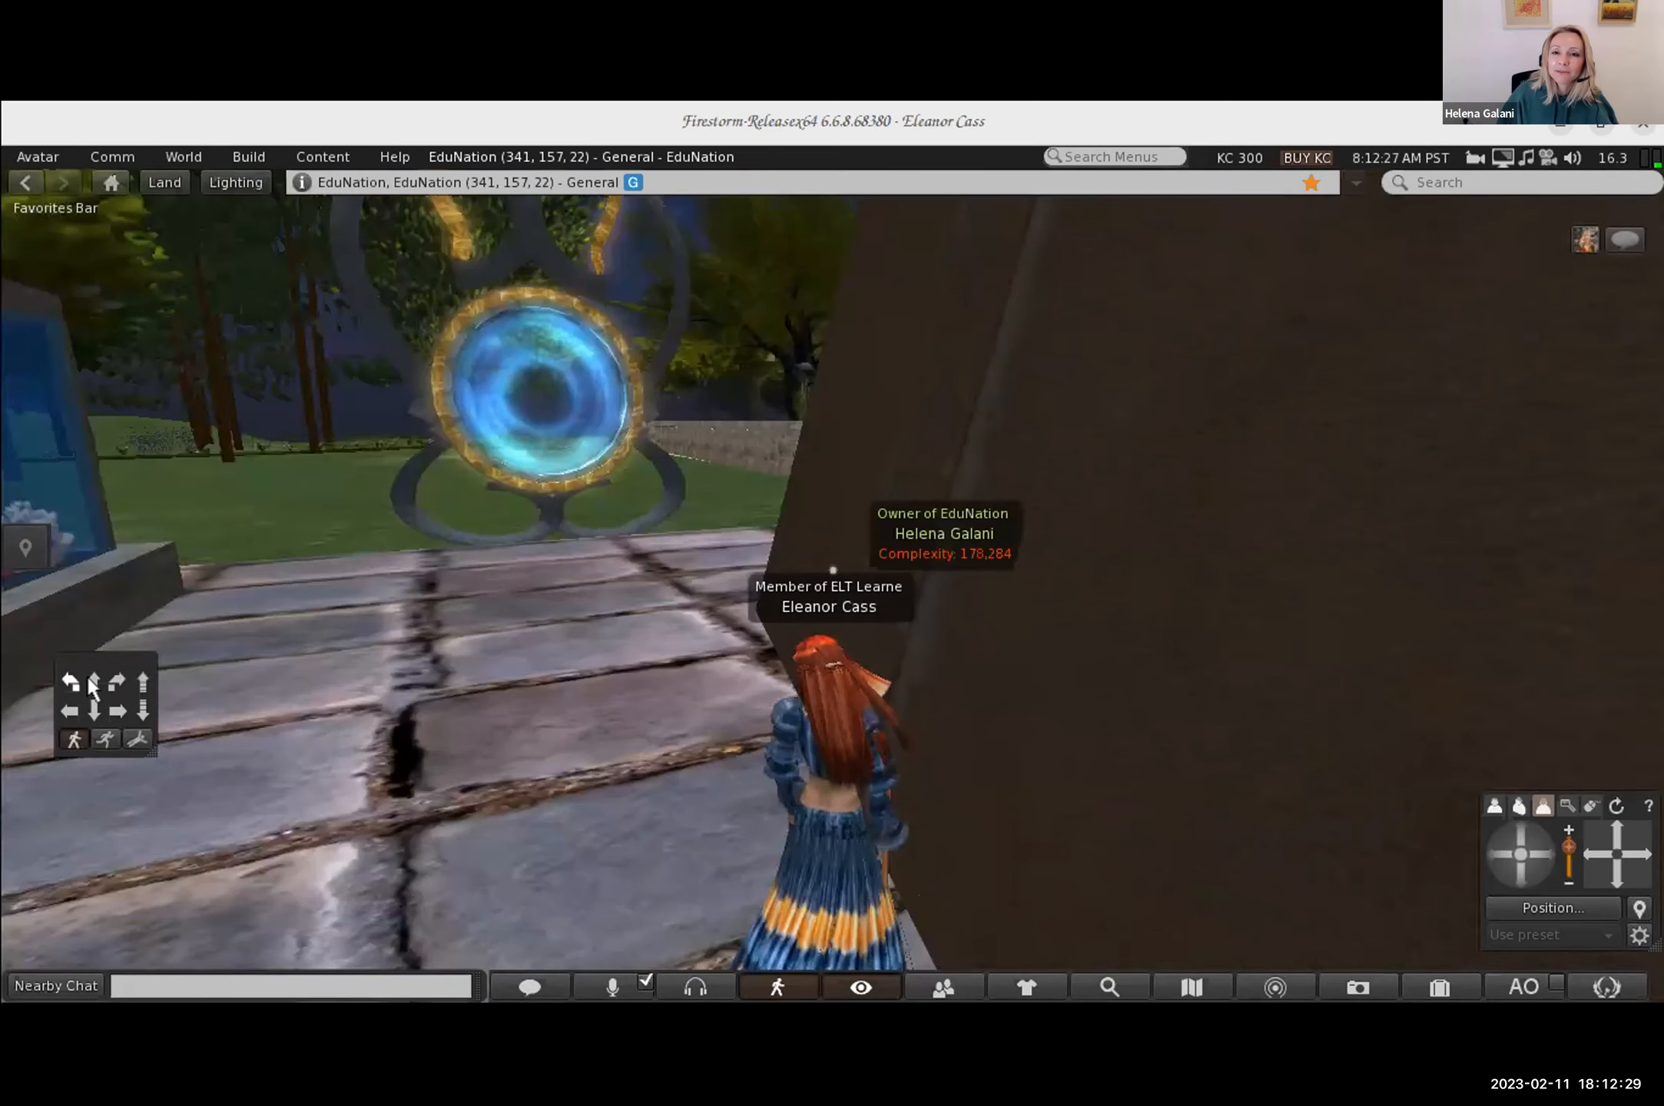
pyautogui.click(113, 686)
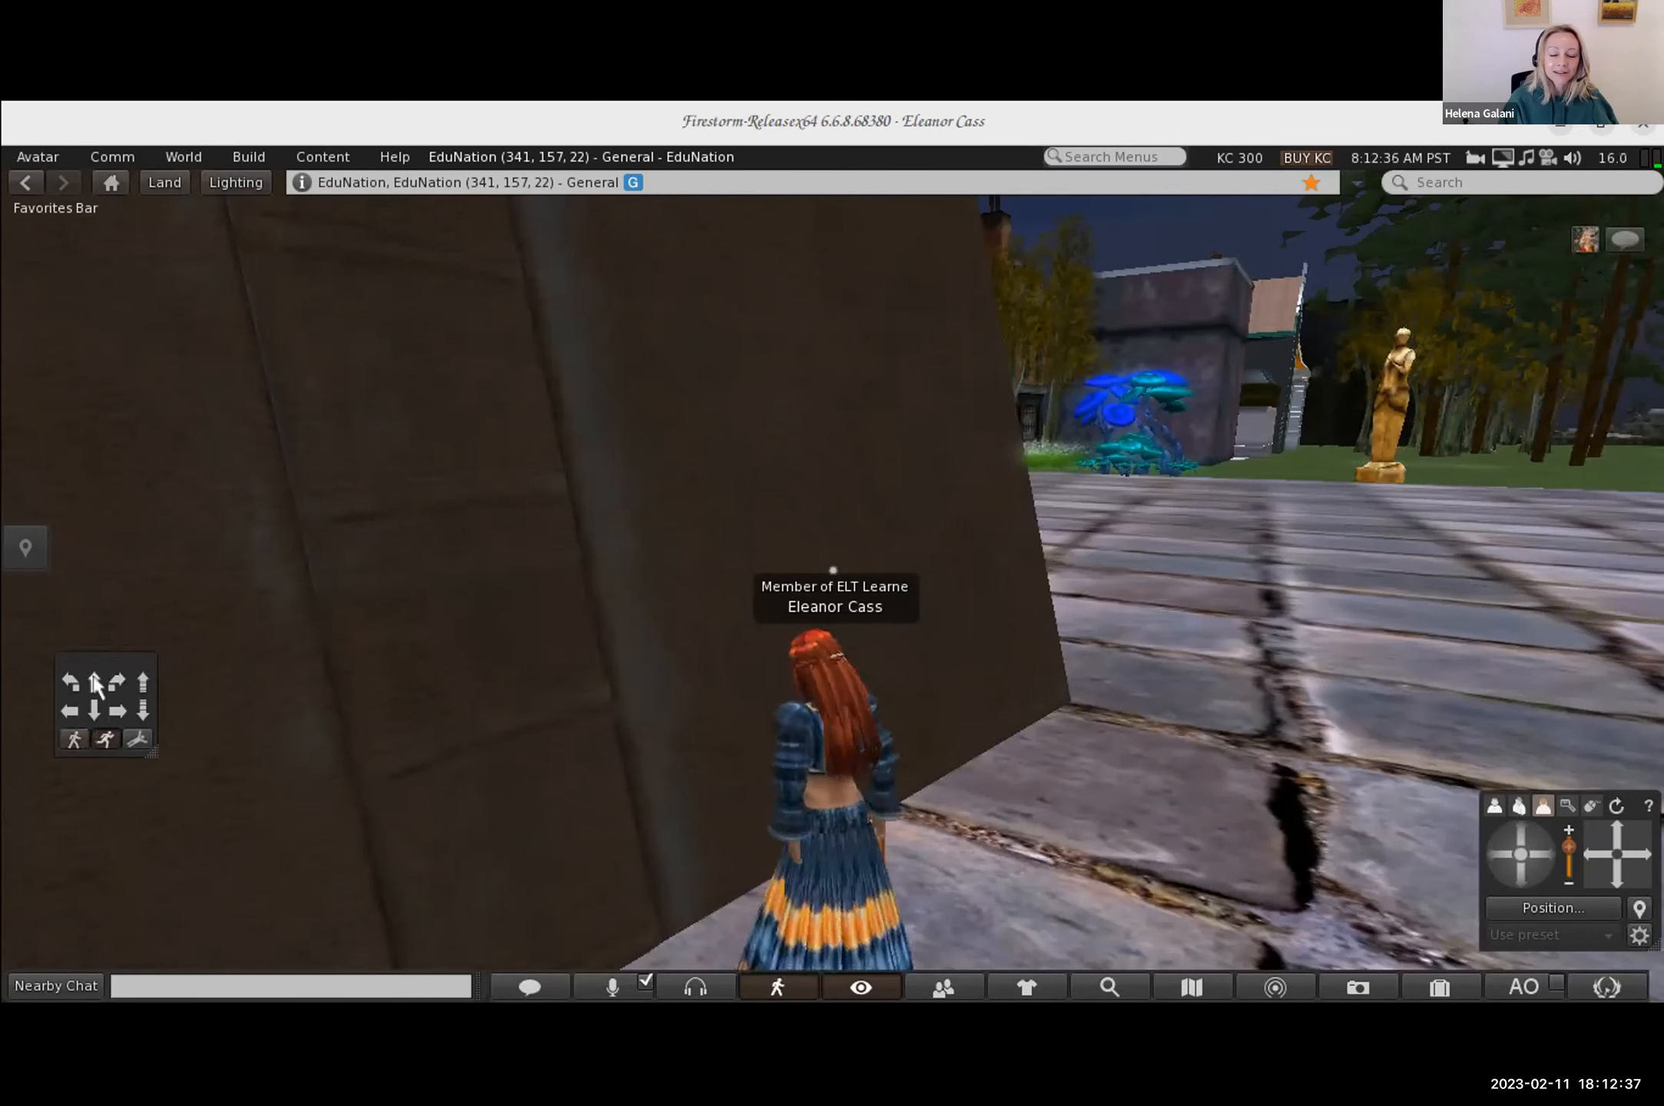
# Step: Walk across the plaza and keep turning left past the white building until the signboard shows
pyautogui.press('Left')
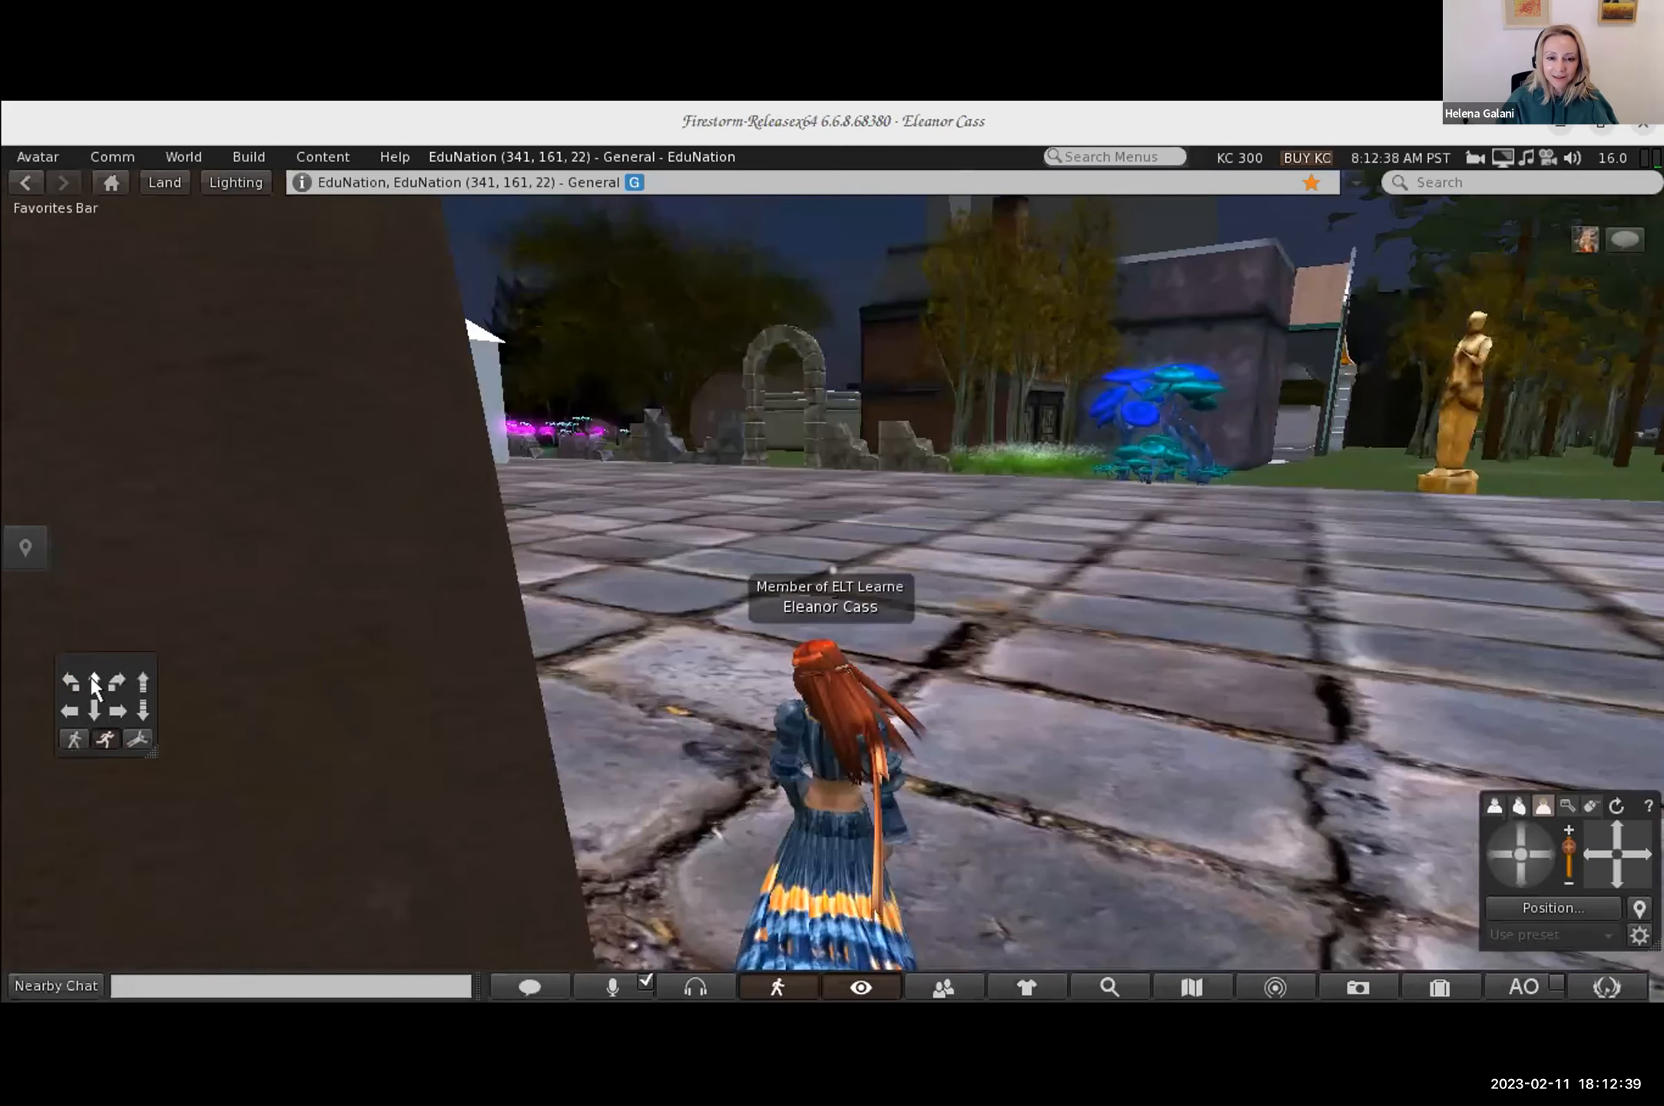
pyautogui.click(95, 683)
pyautogui.click(81, 679)
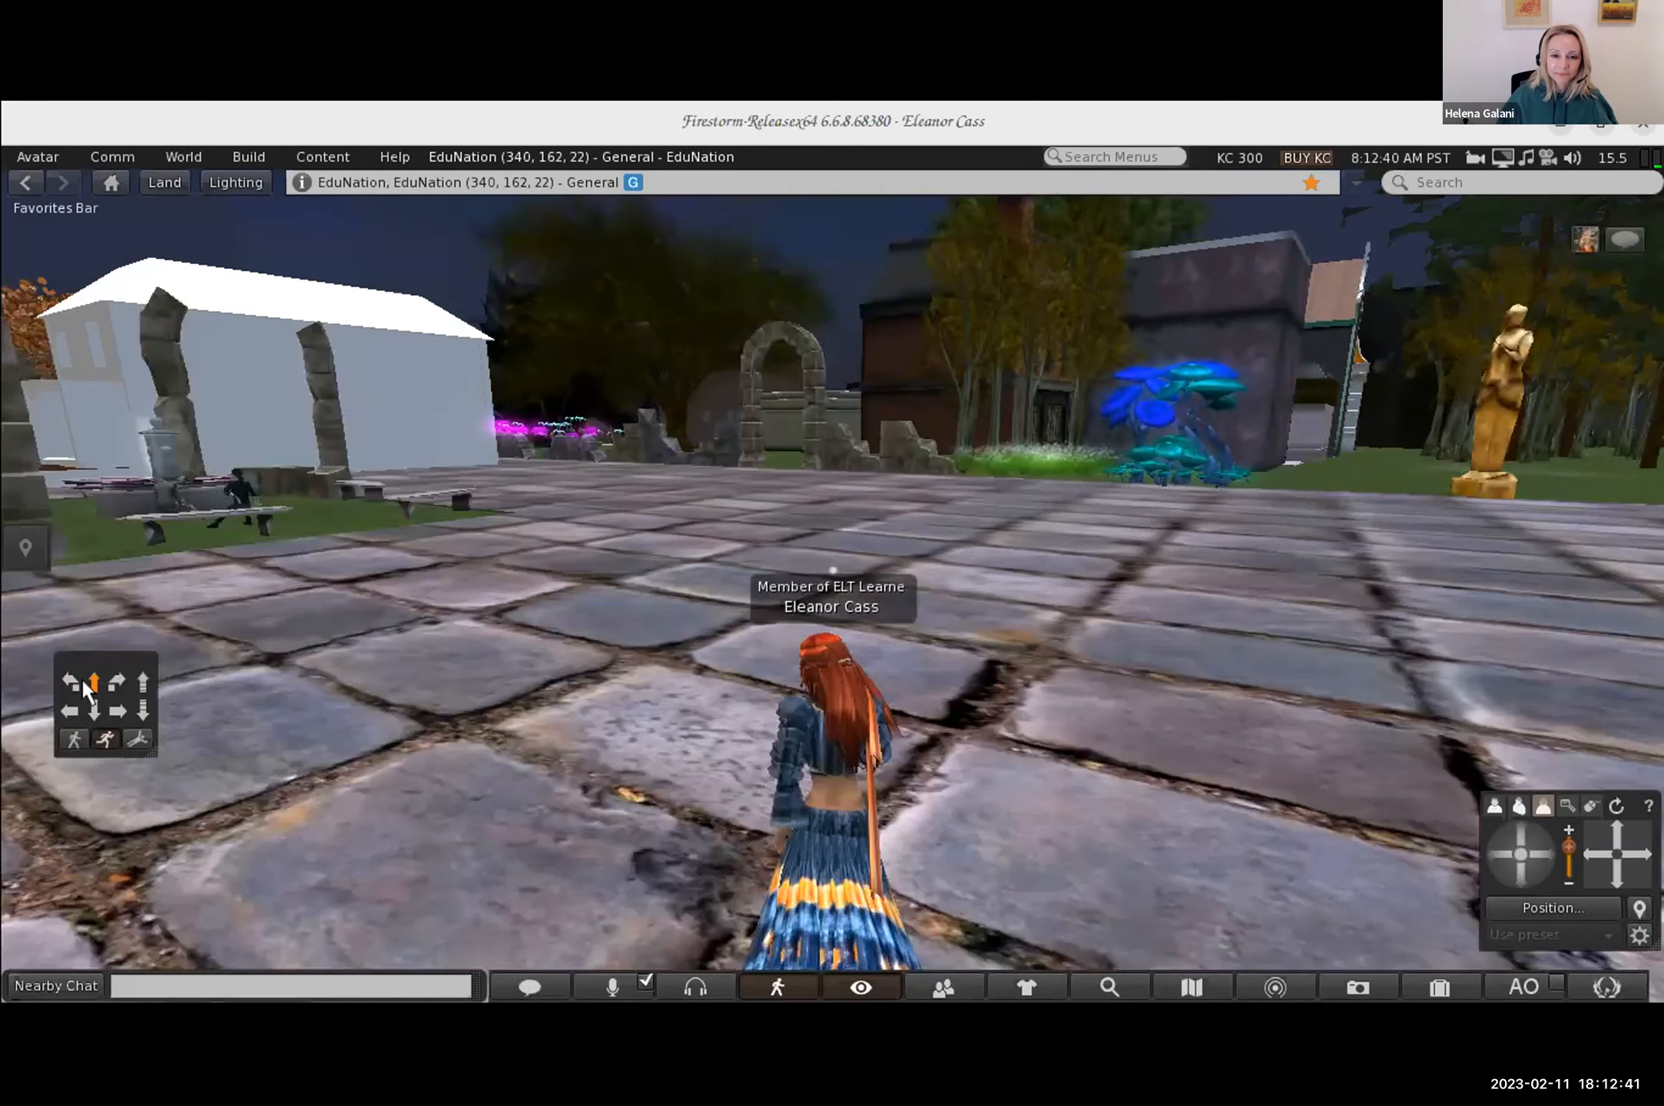
pyautogui.click(81, 680)
pyautogui.click(77, 682)
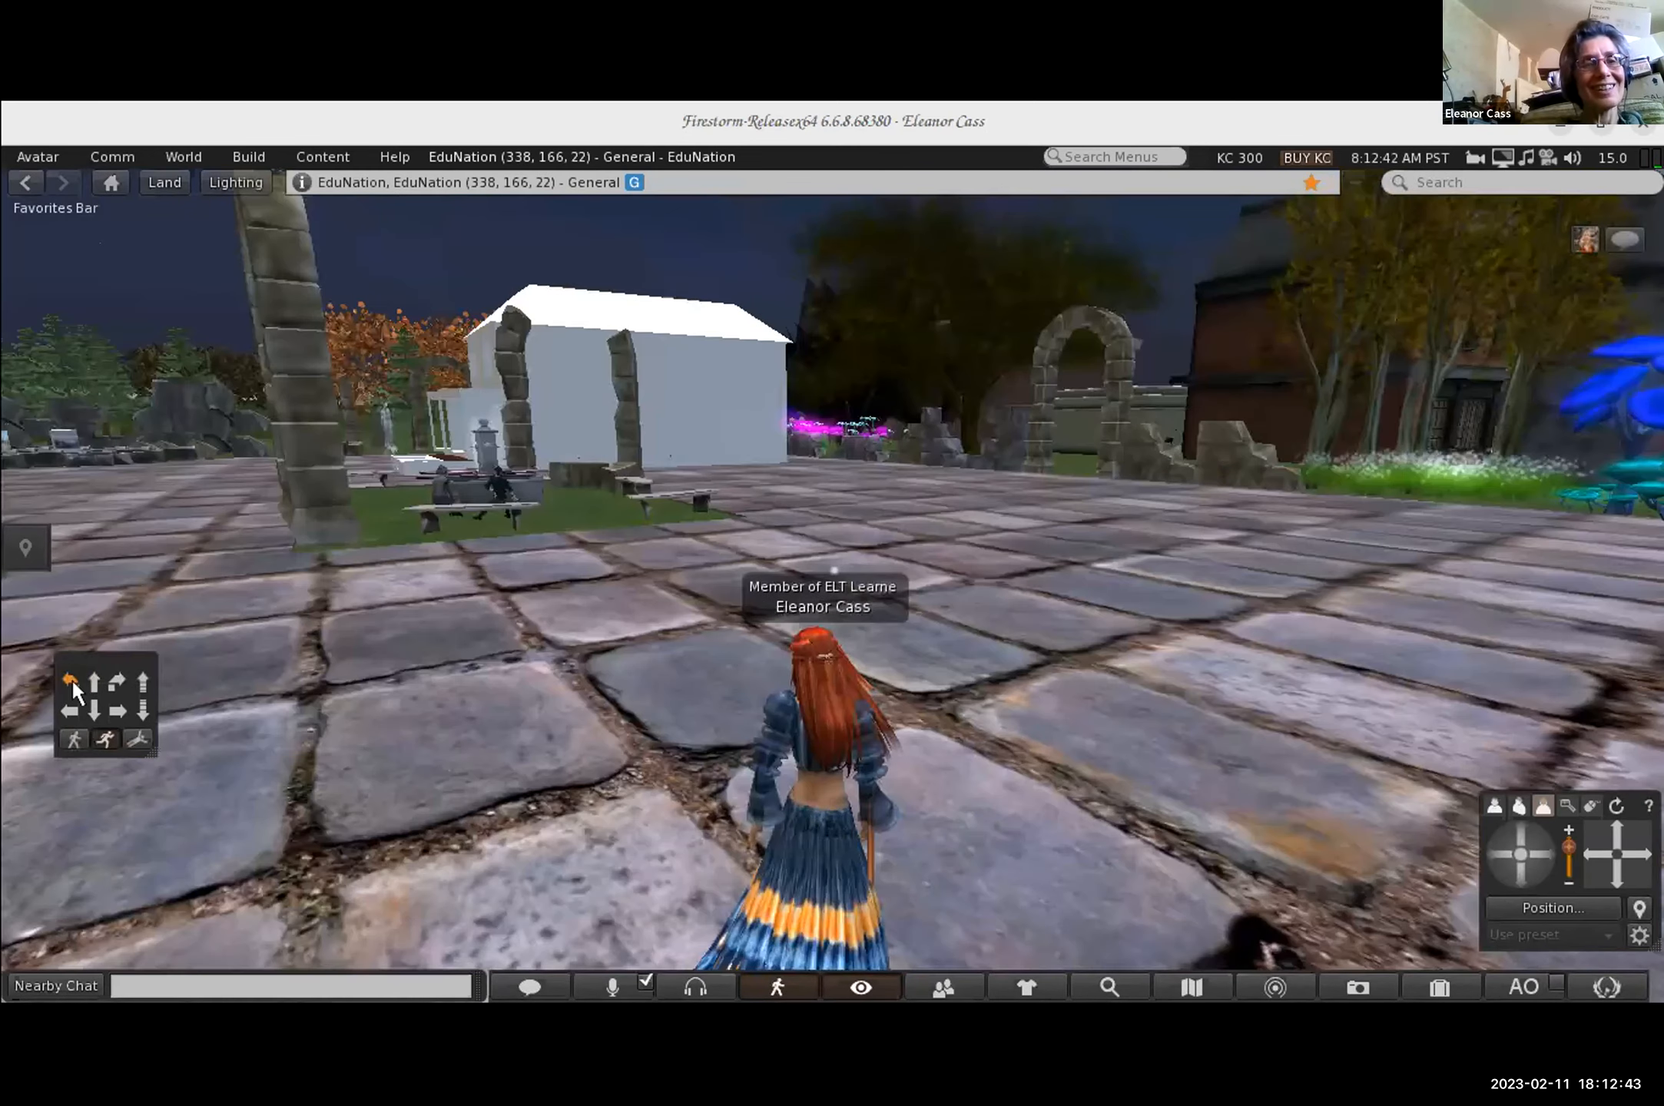
pyautogui.click(73, 683)
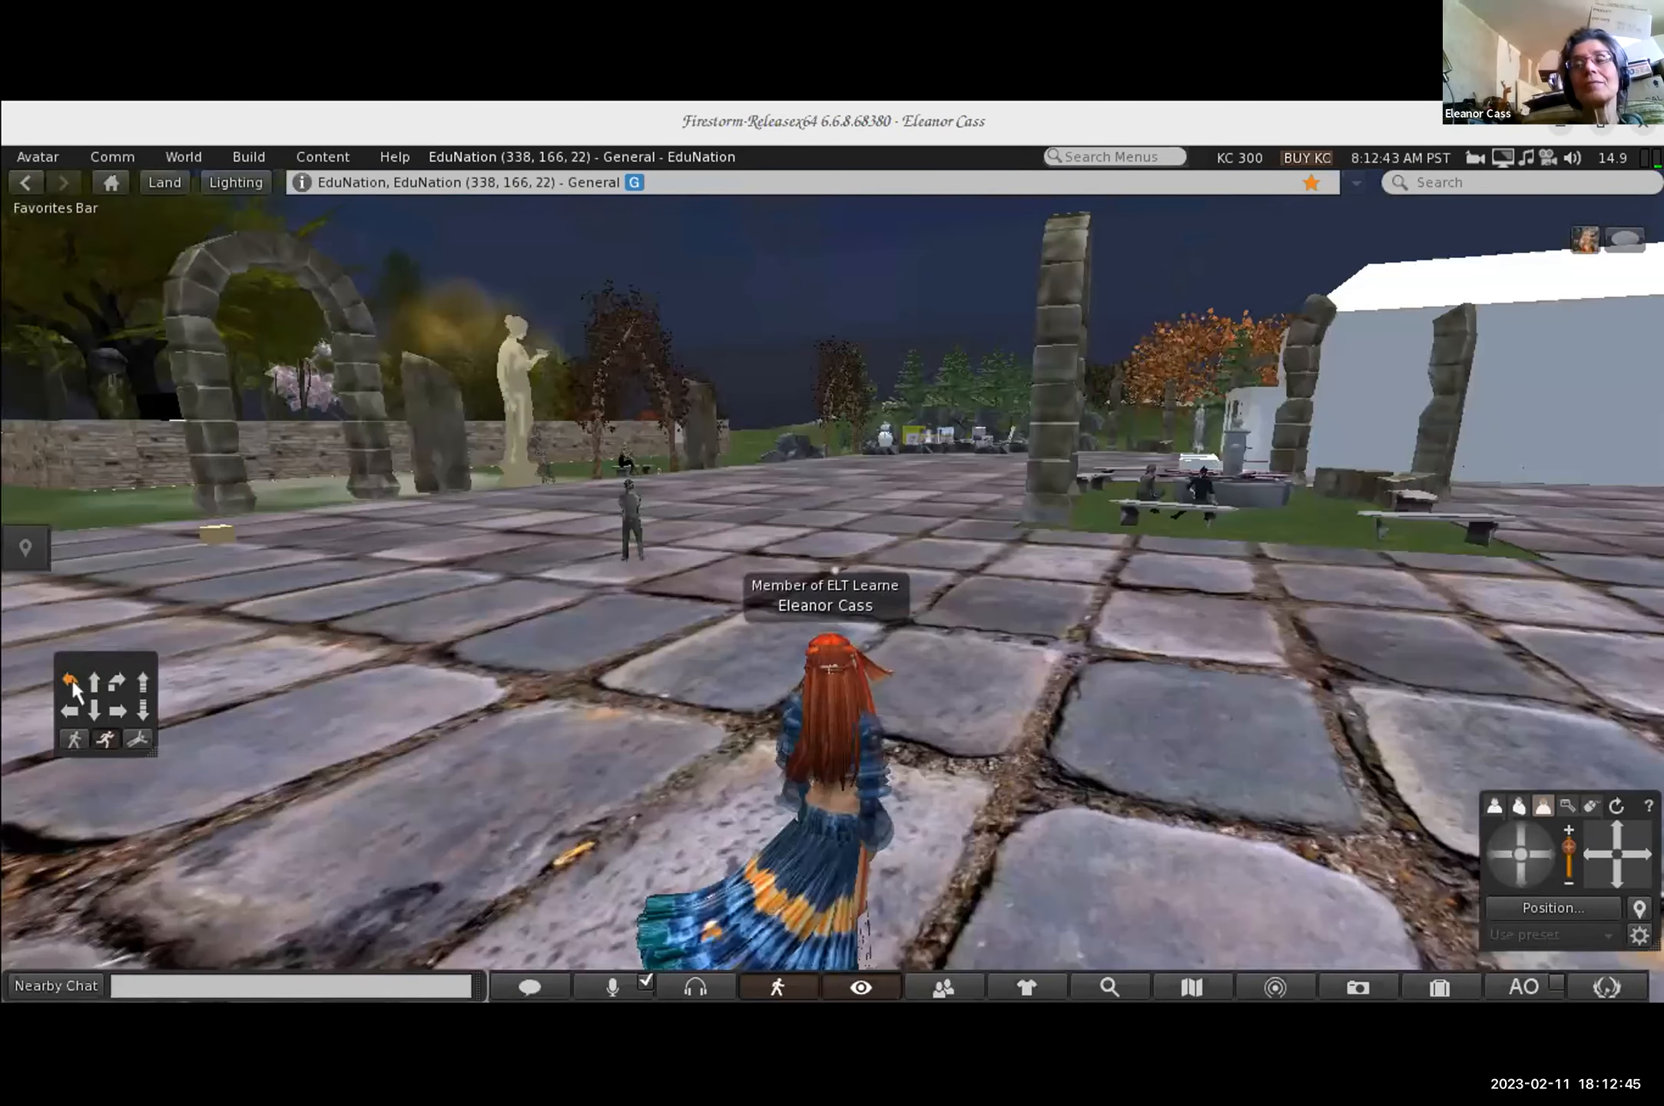
pyautogui.click(73, 682)
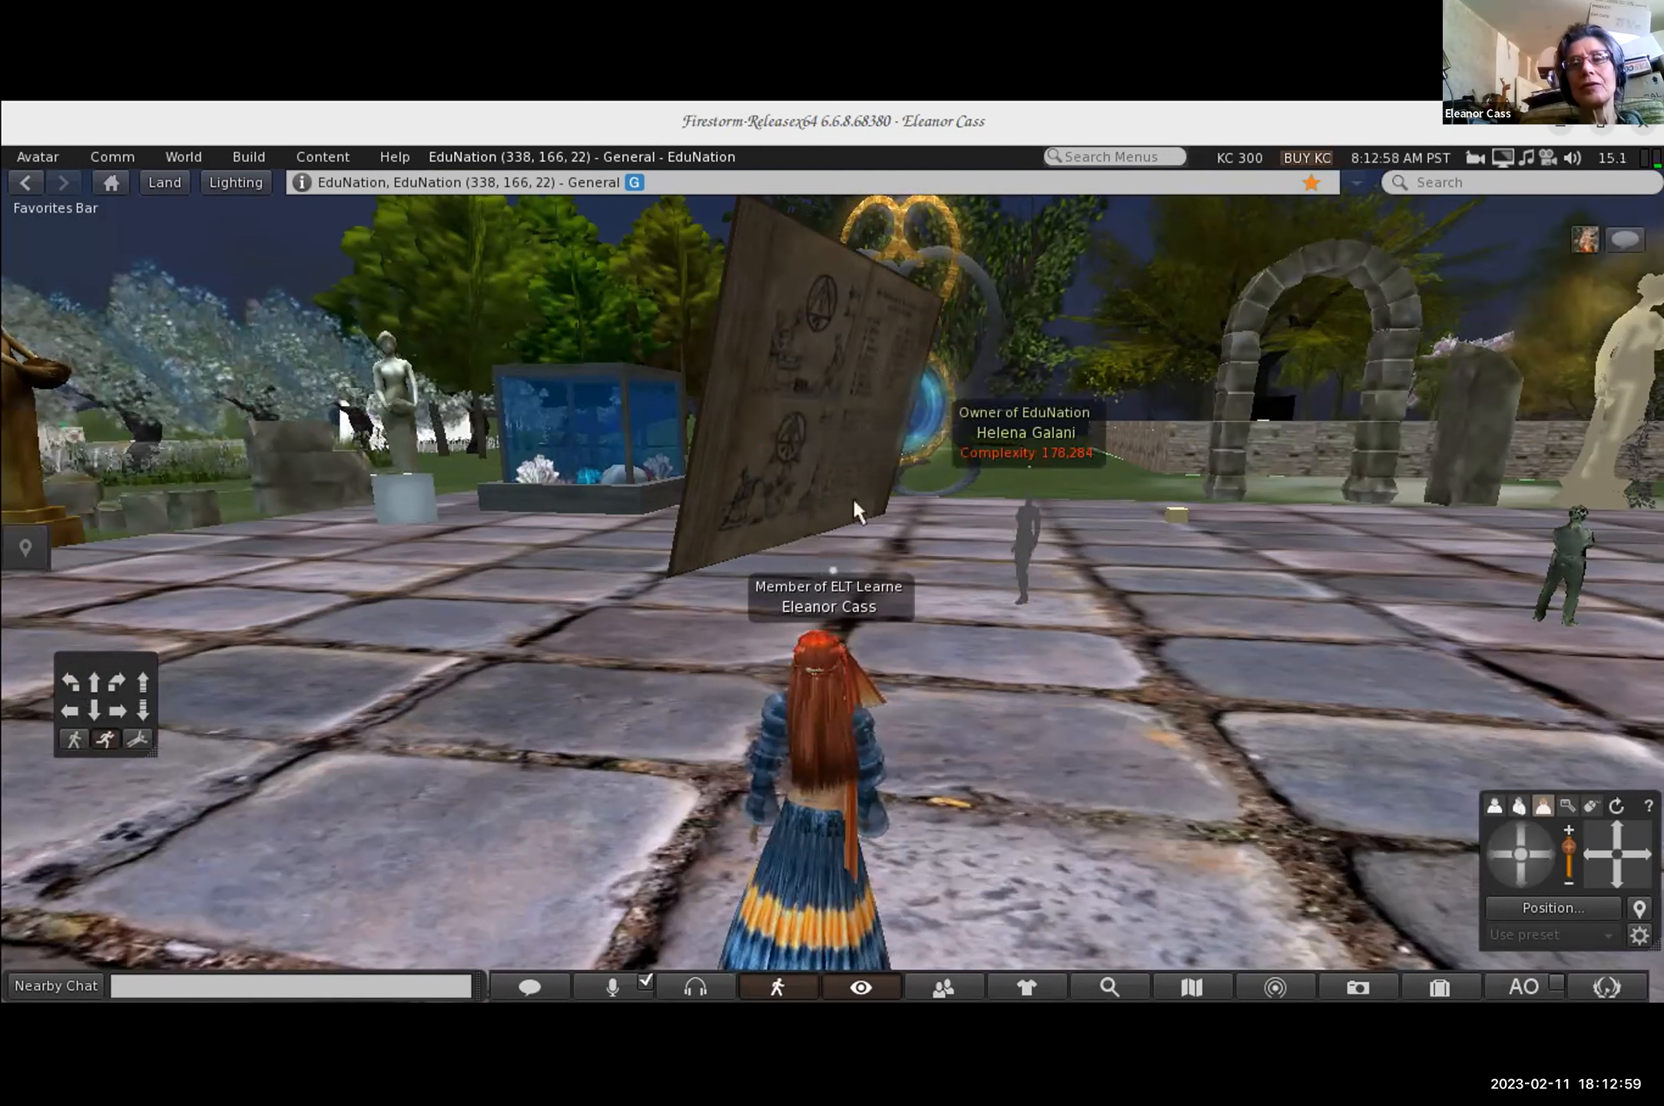
# Step: Edit the signboard, apply full permissions to its landmark and teleport script contents, then close the editor
pyautogui.rightClick(812, 466)
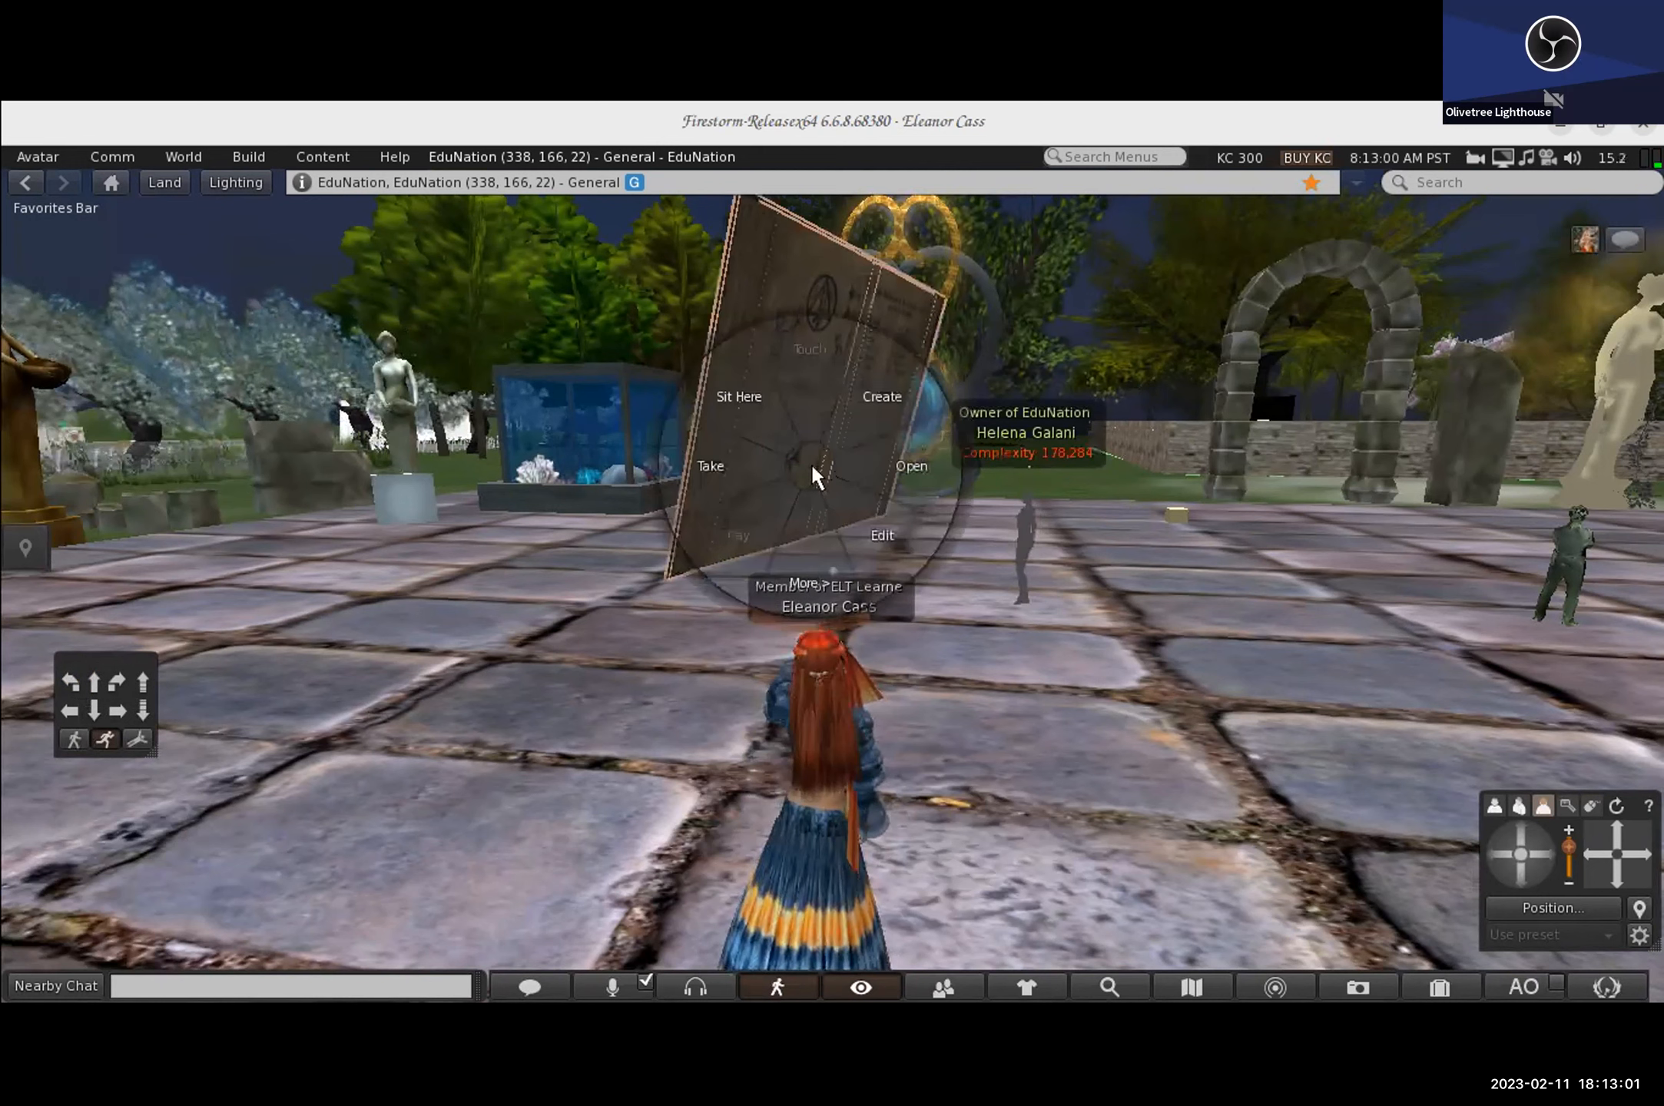
pyautogui.click(866, 520)
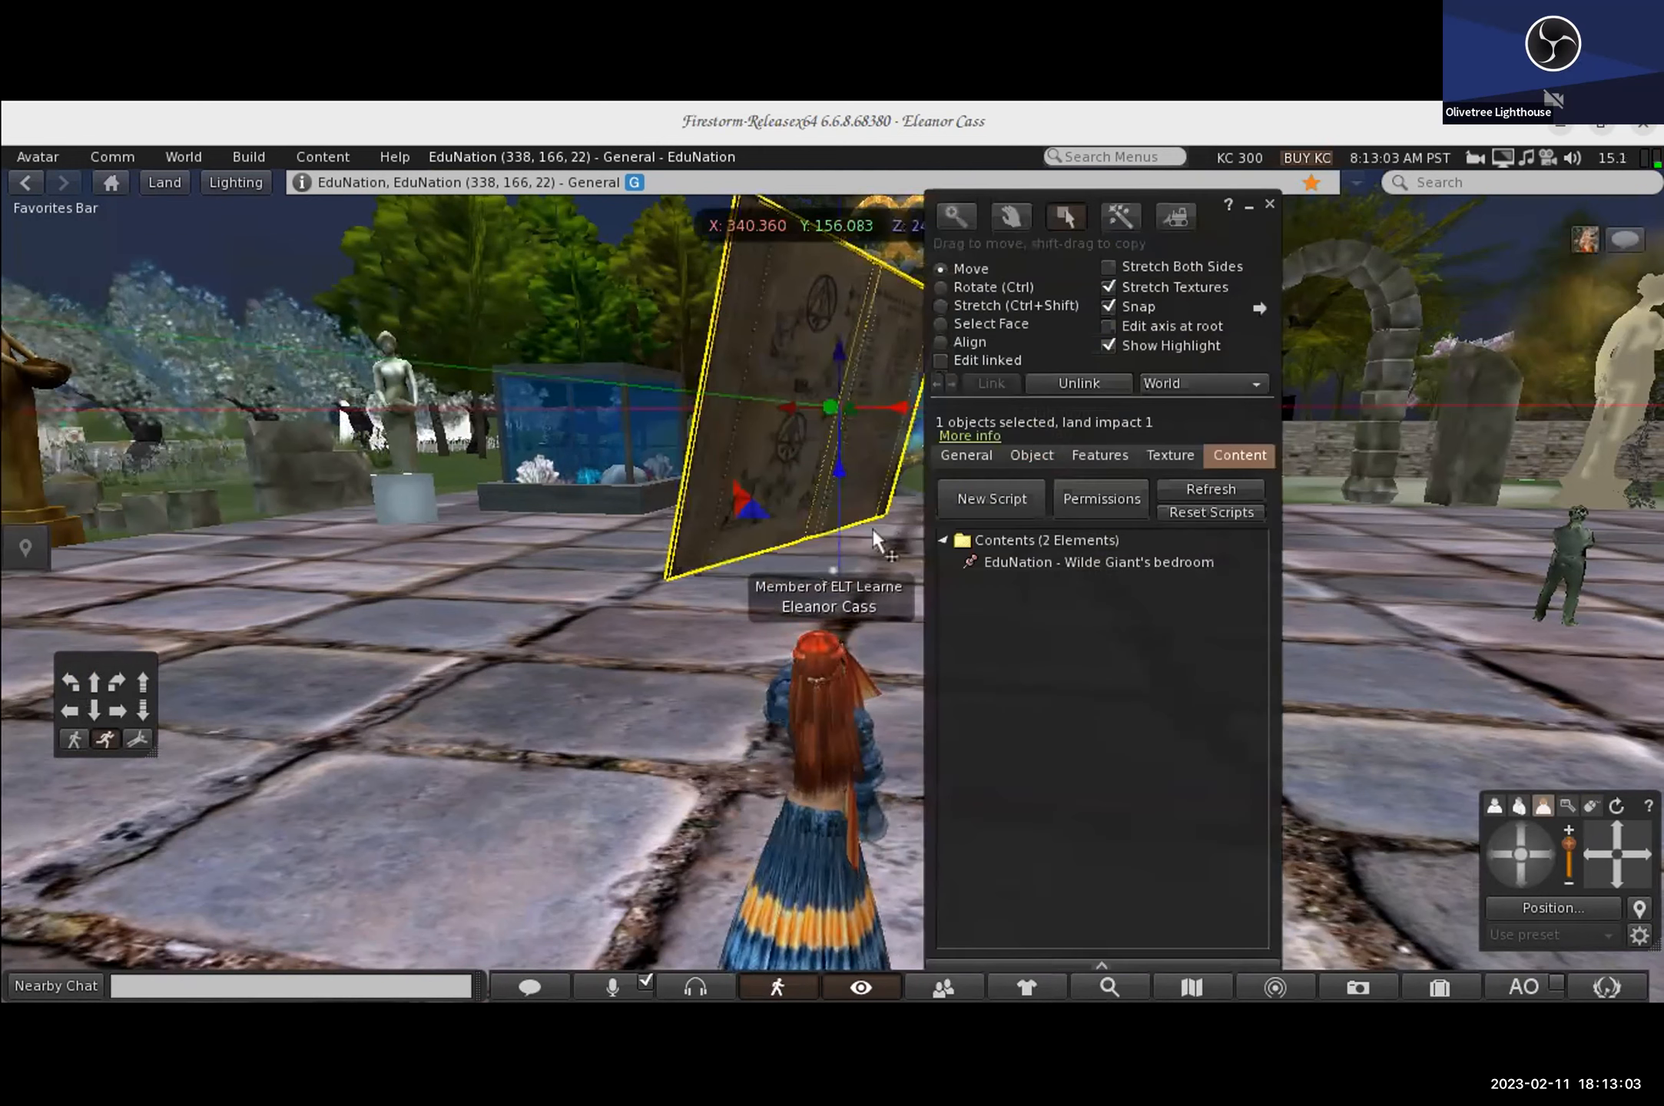
pyautogui.click(1118, 499)
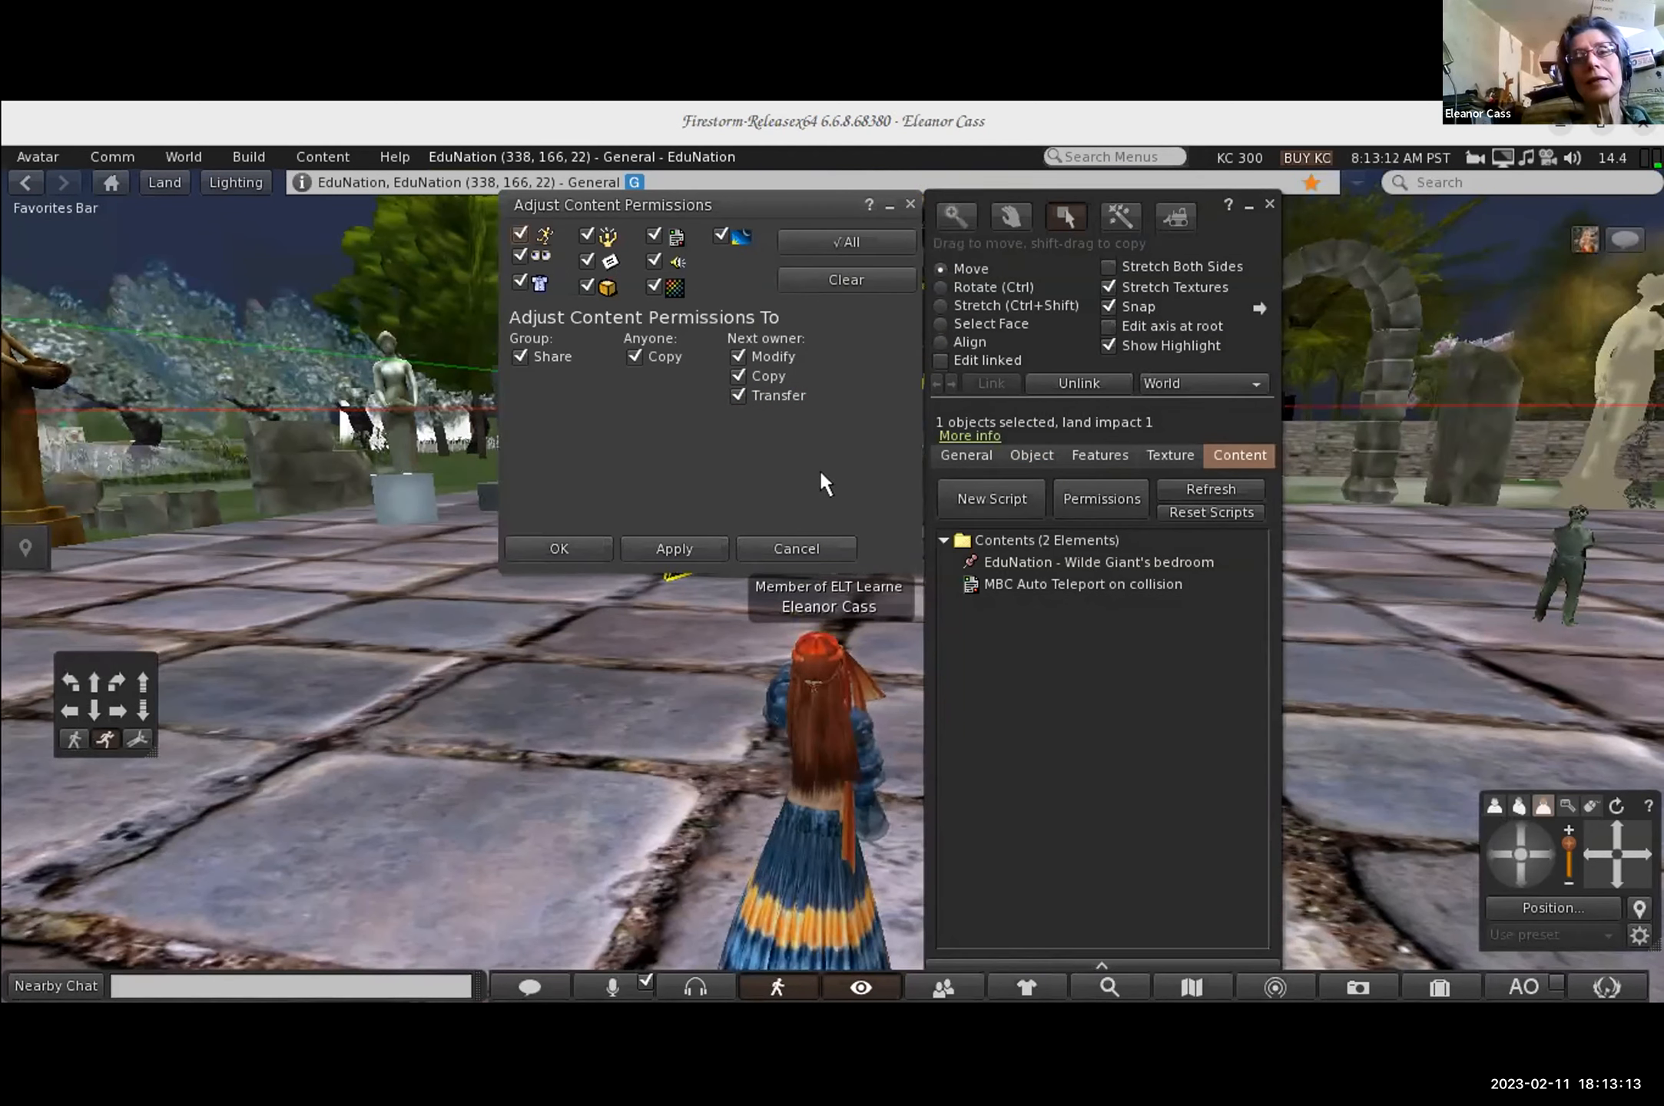
pyautogui.click(690, 547)
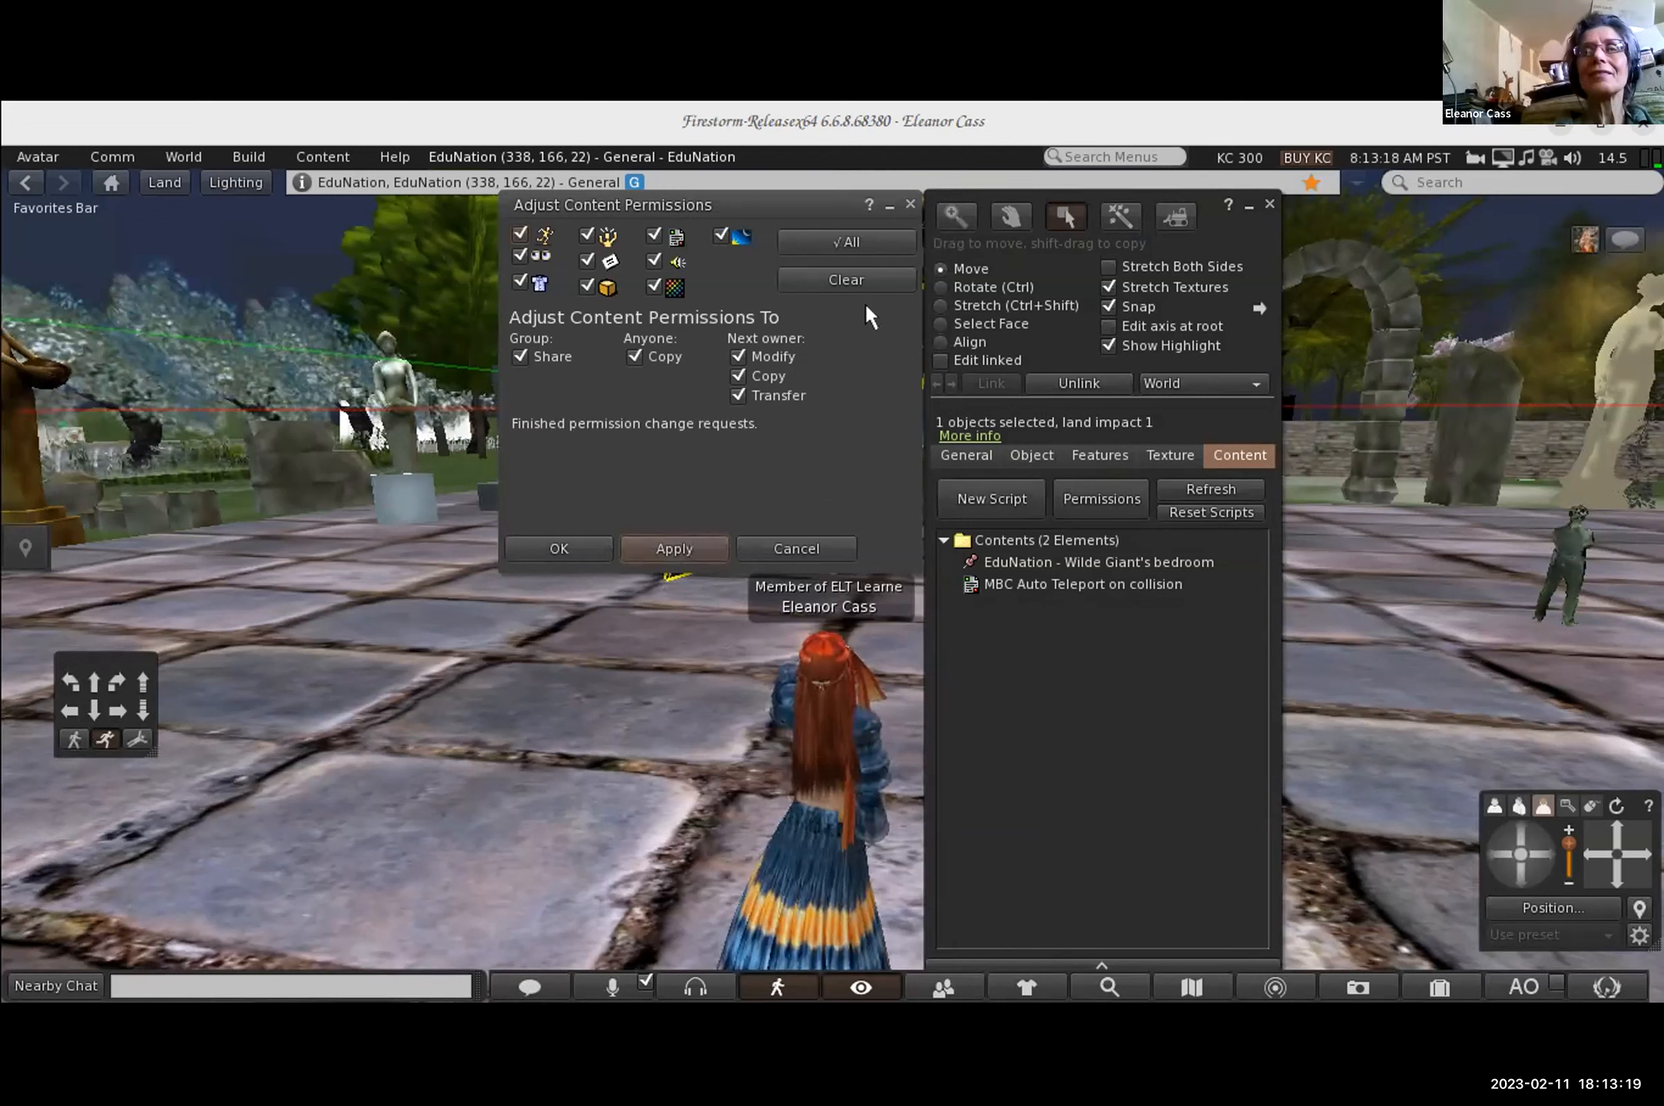
pyautogui.click(910, 206)
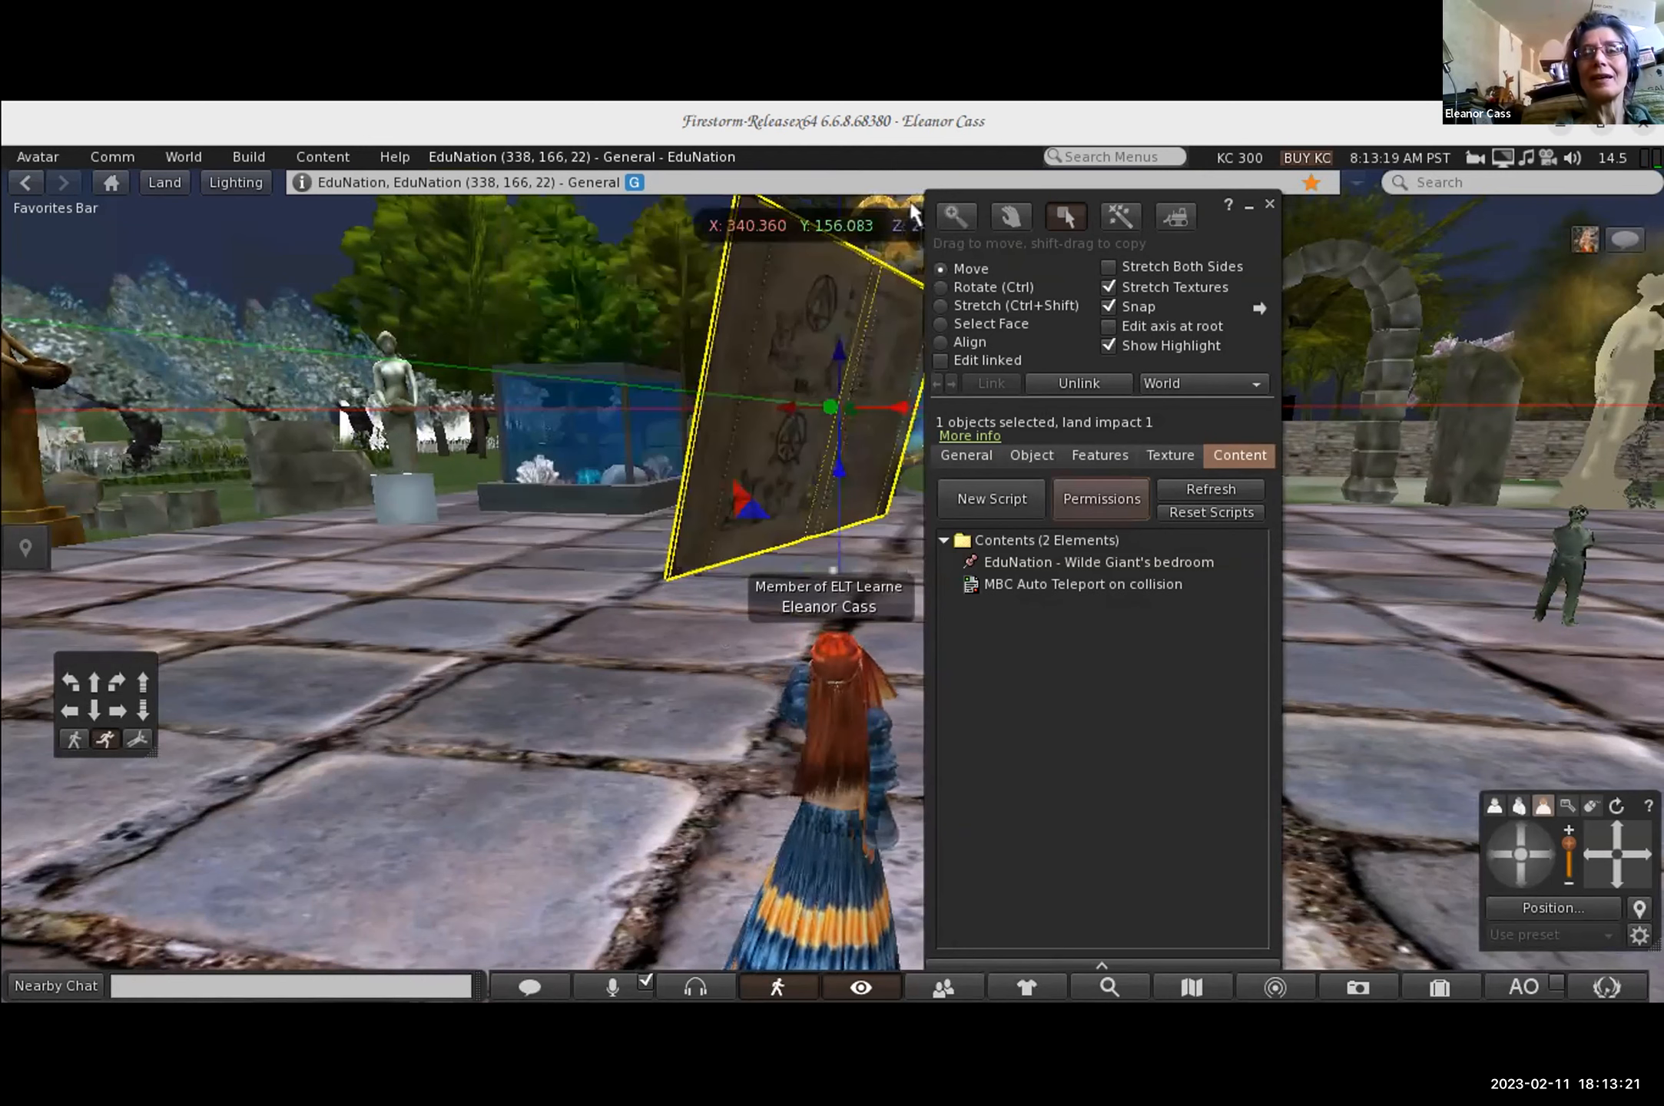
pyautogui.click(682, 657)
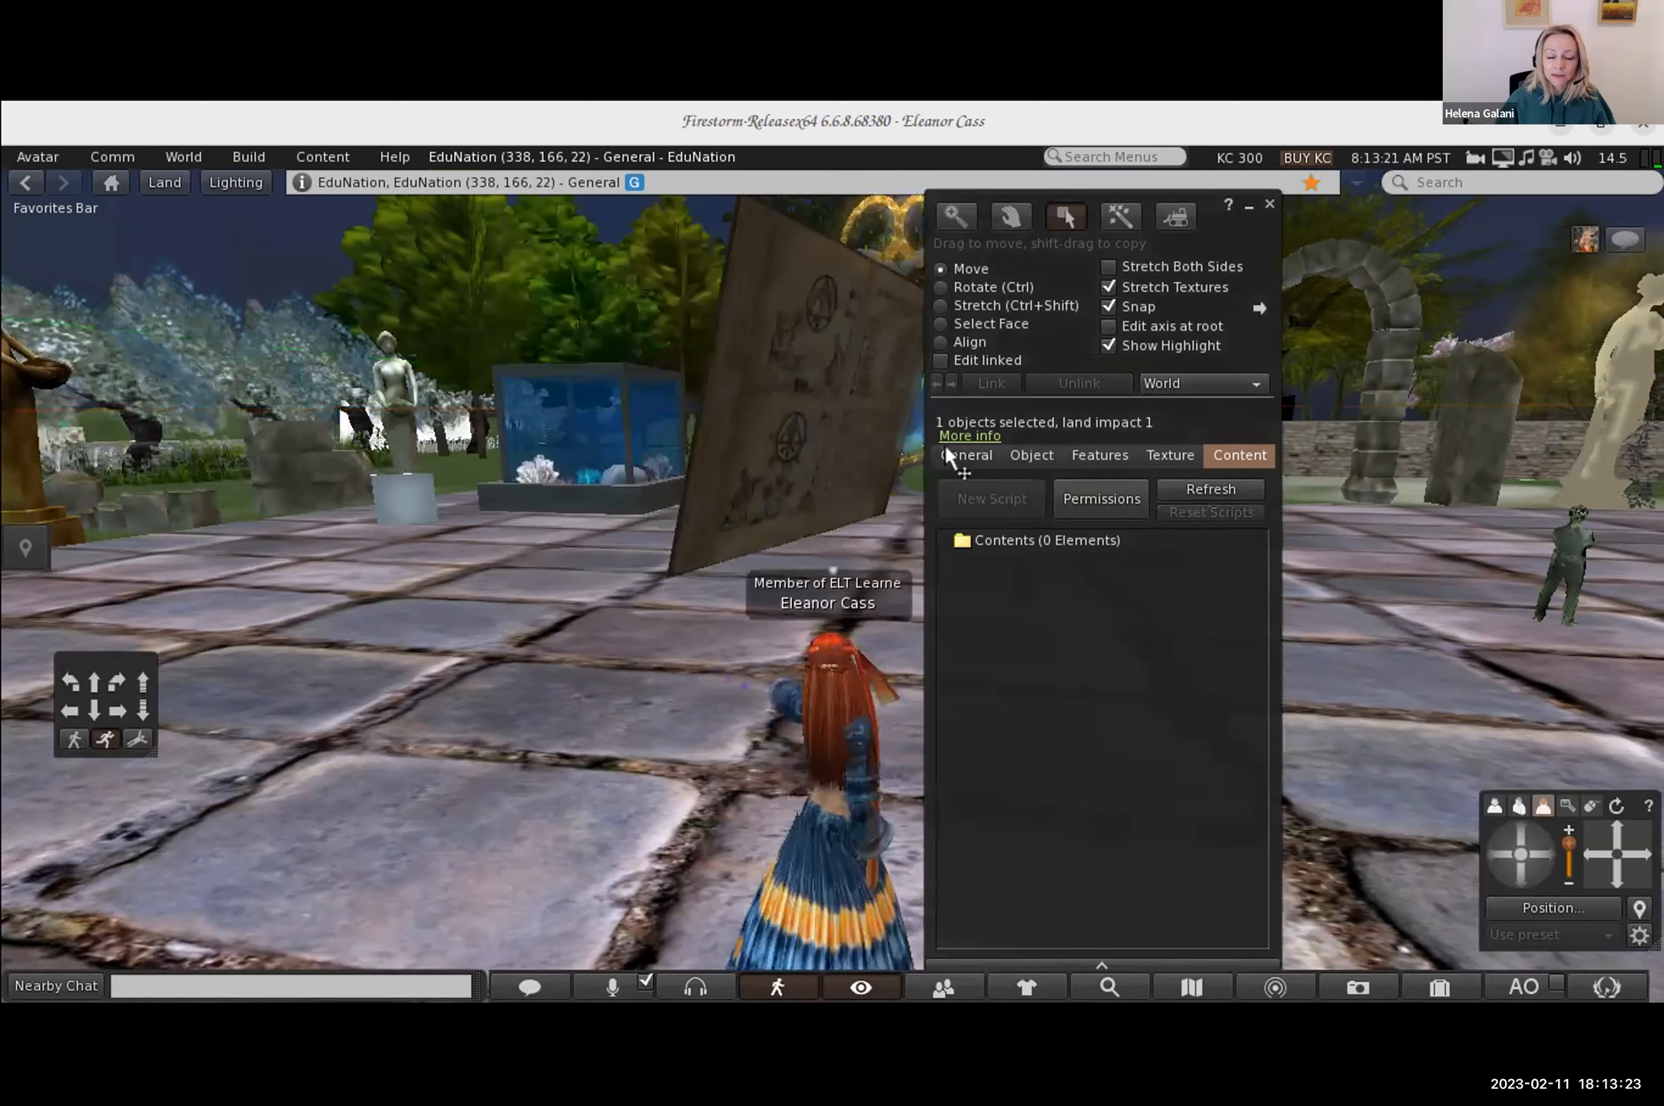
pyautogui.click(1269, 206)
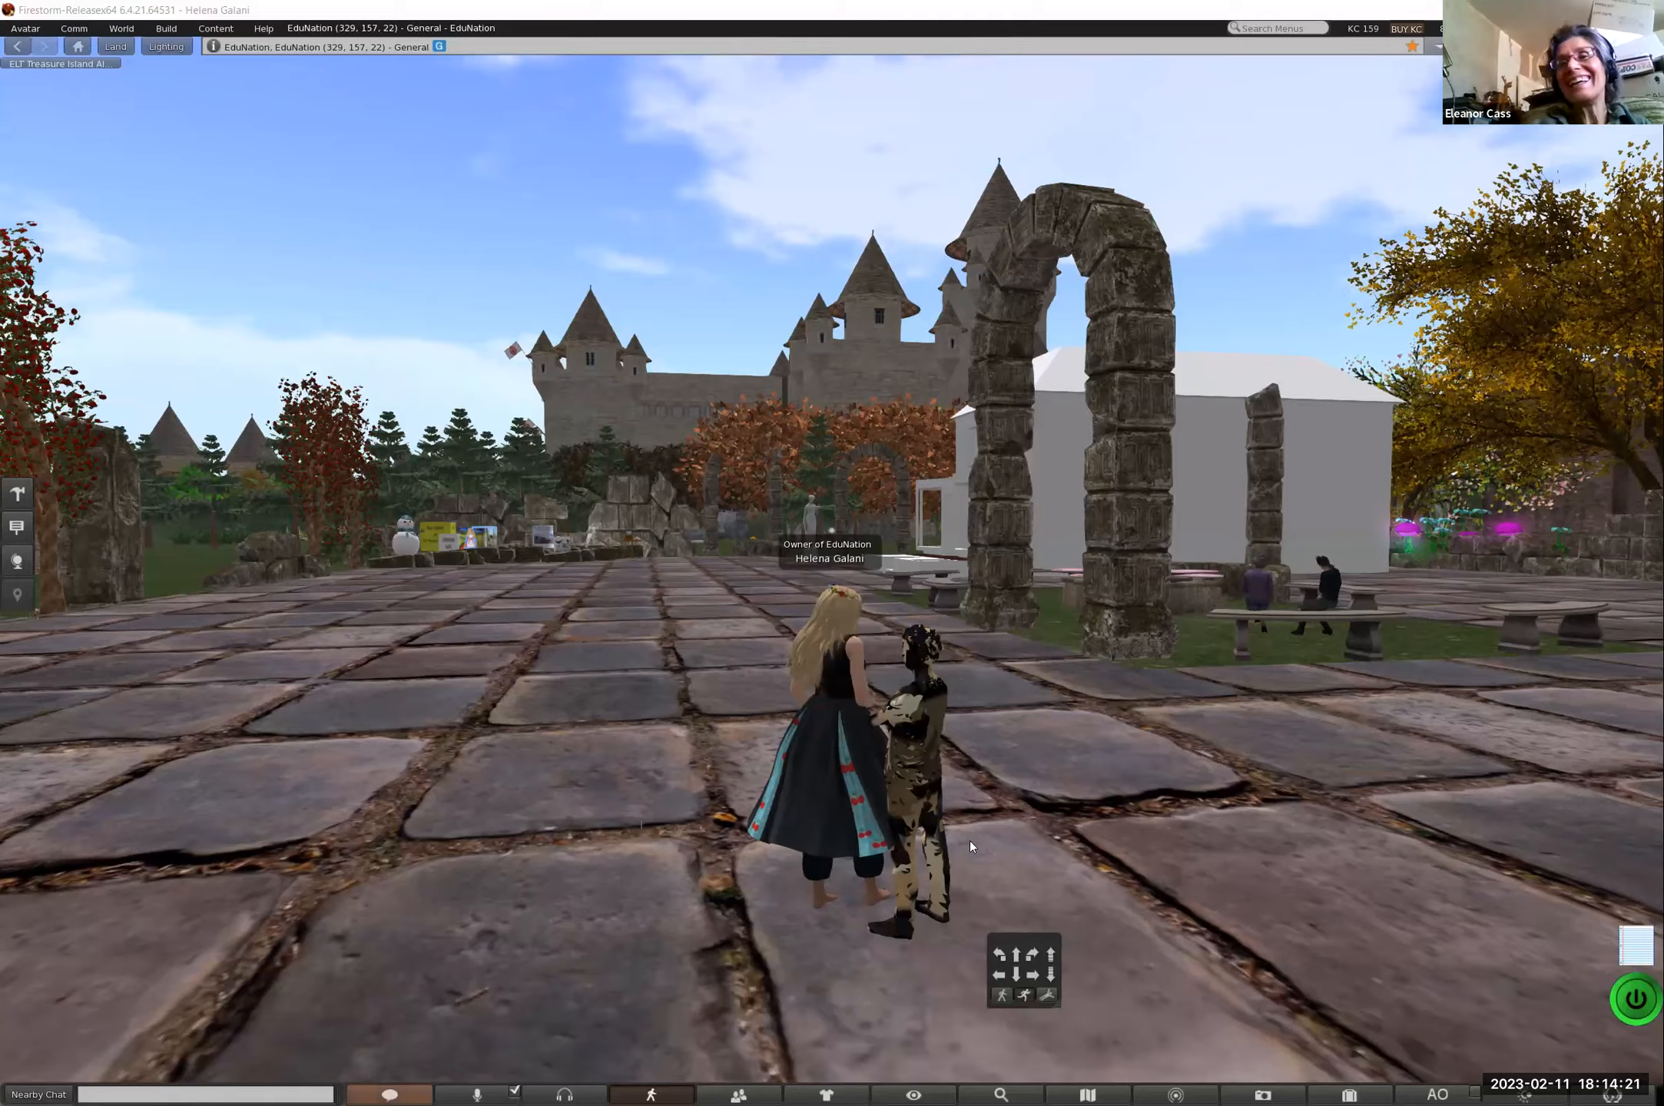
# Step: Turn right to face the man statue and open its texture settings with Ctrl+3
pyautogui.press('Right')
pyautogui.press('Right')
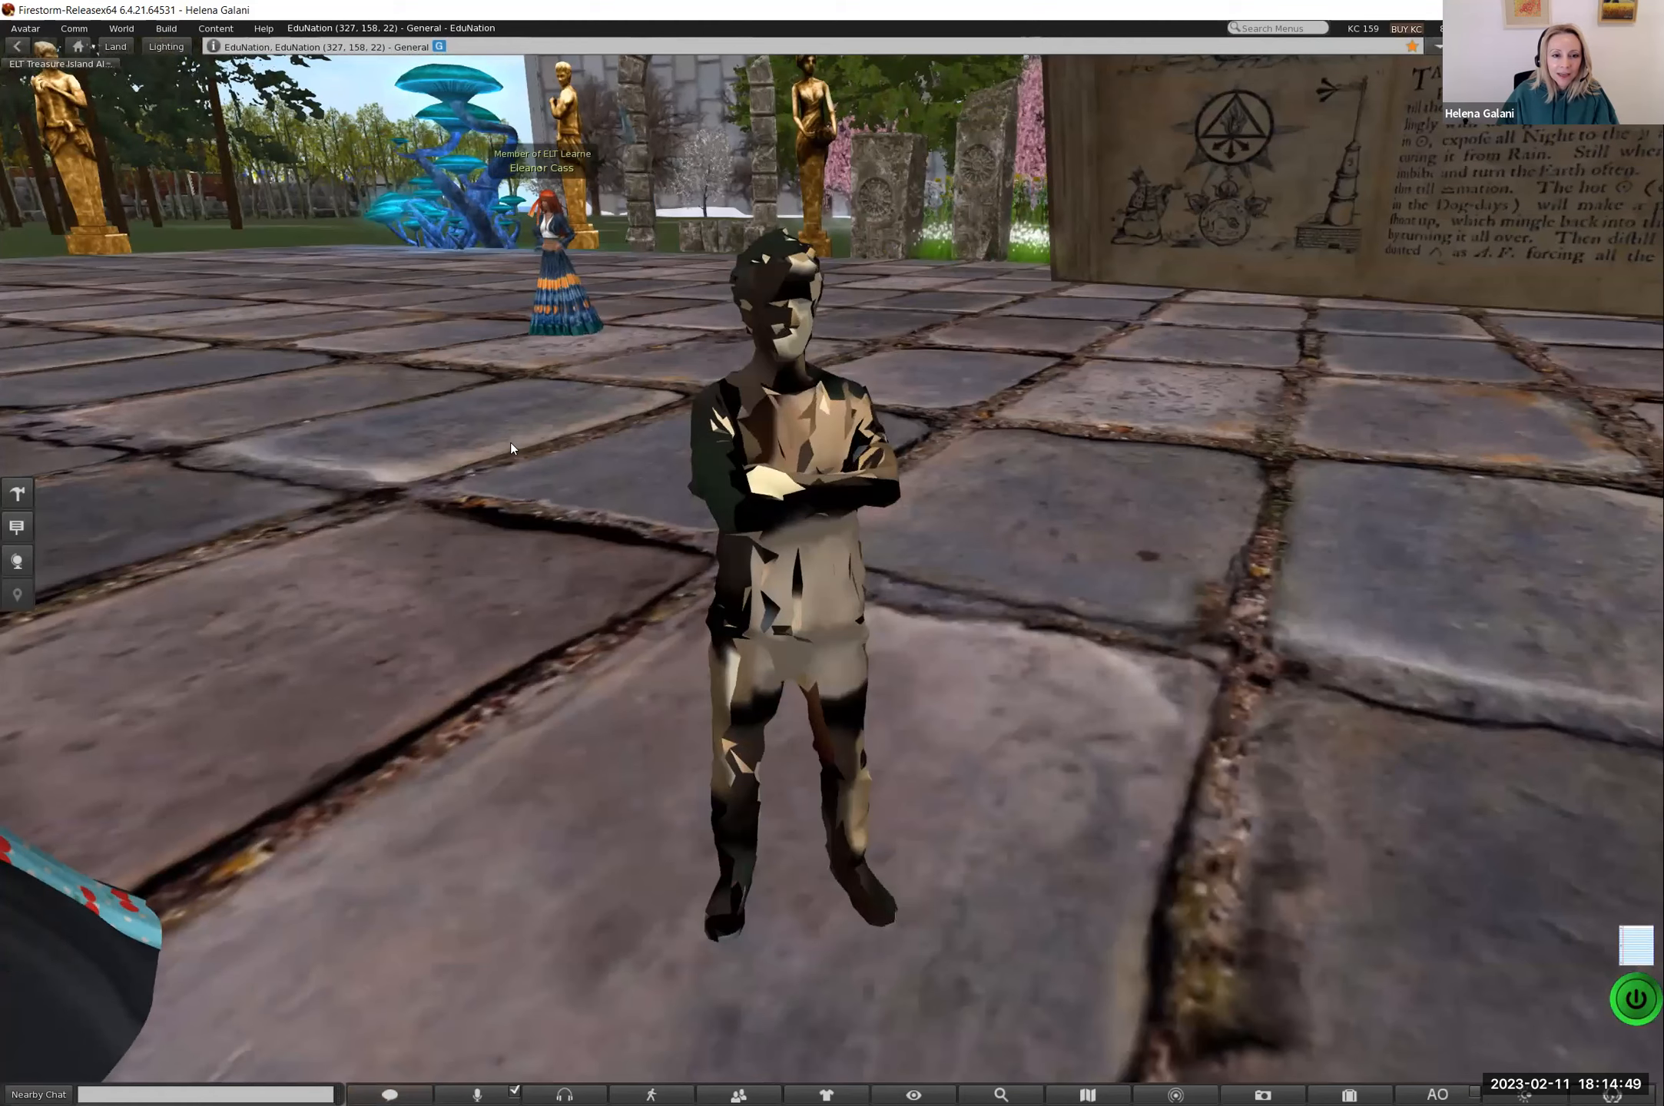
pyautogui.hotkey('ctrl', '3')
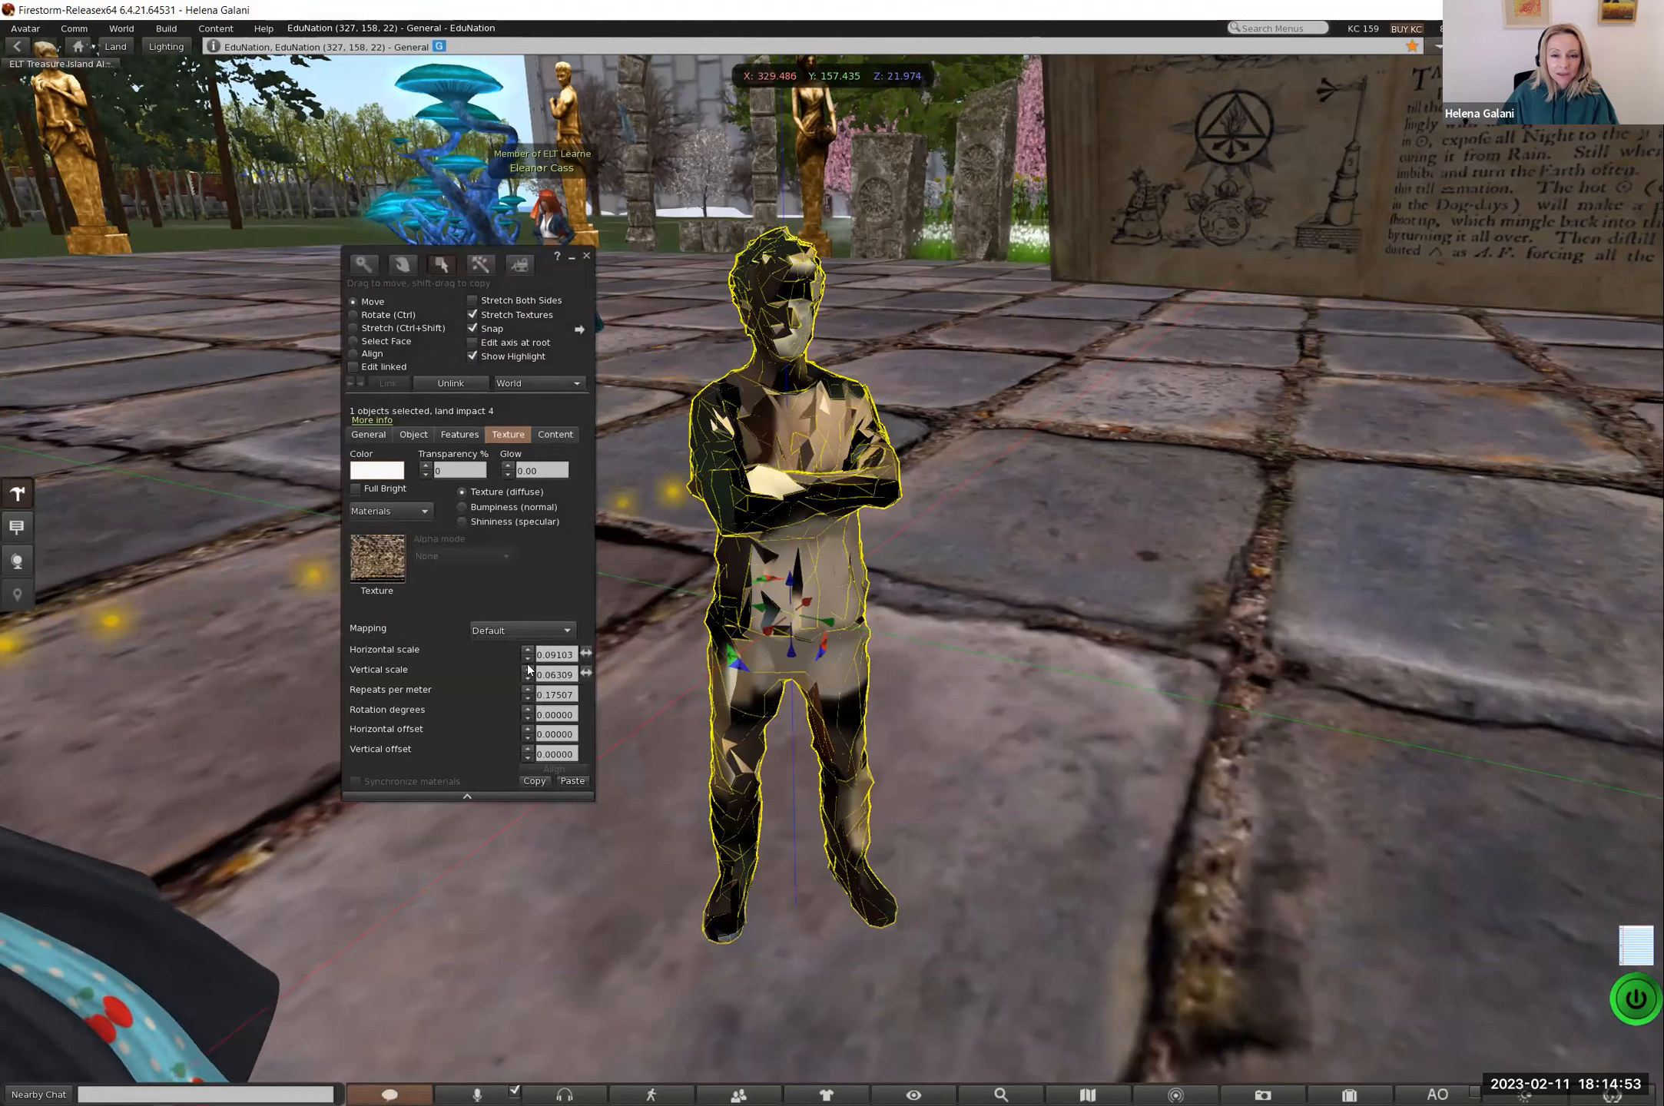
# Step: Enable Select Face on the mesh man and open the Pick: Texture list of 3D man Tom textures
pyautogui.moveTo(528, 660); pyautogui.dragTo(528, 661)
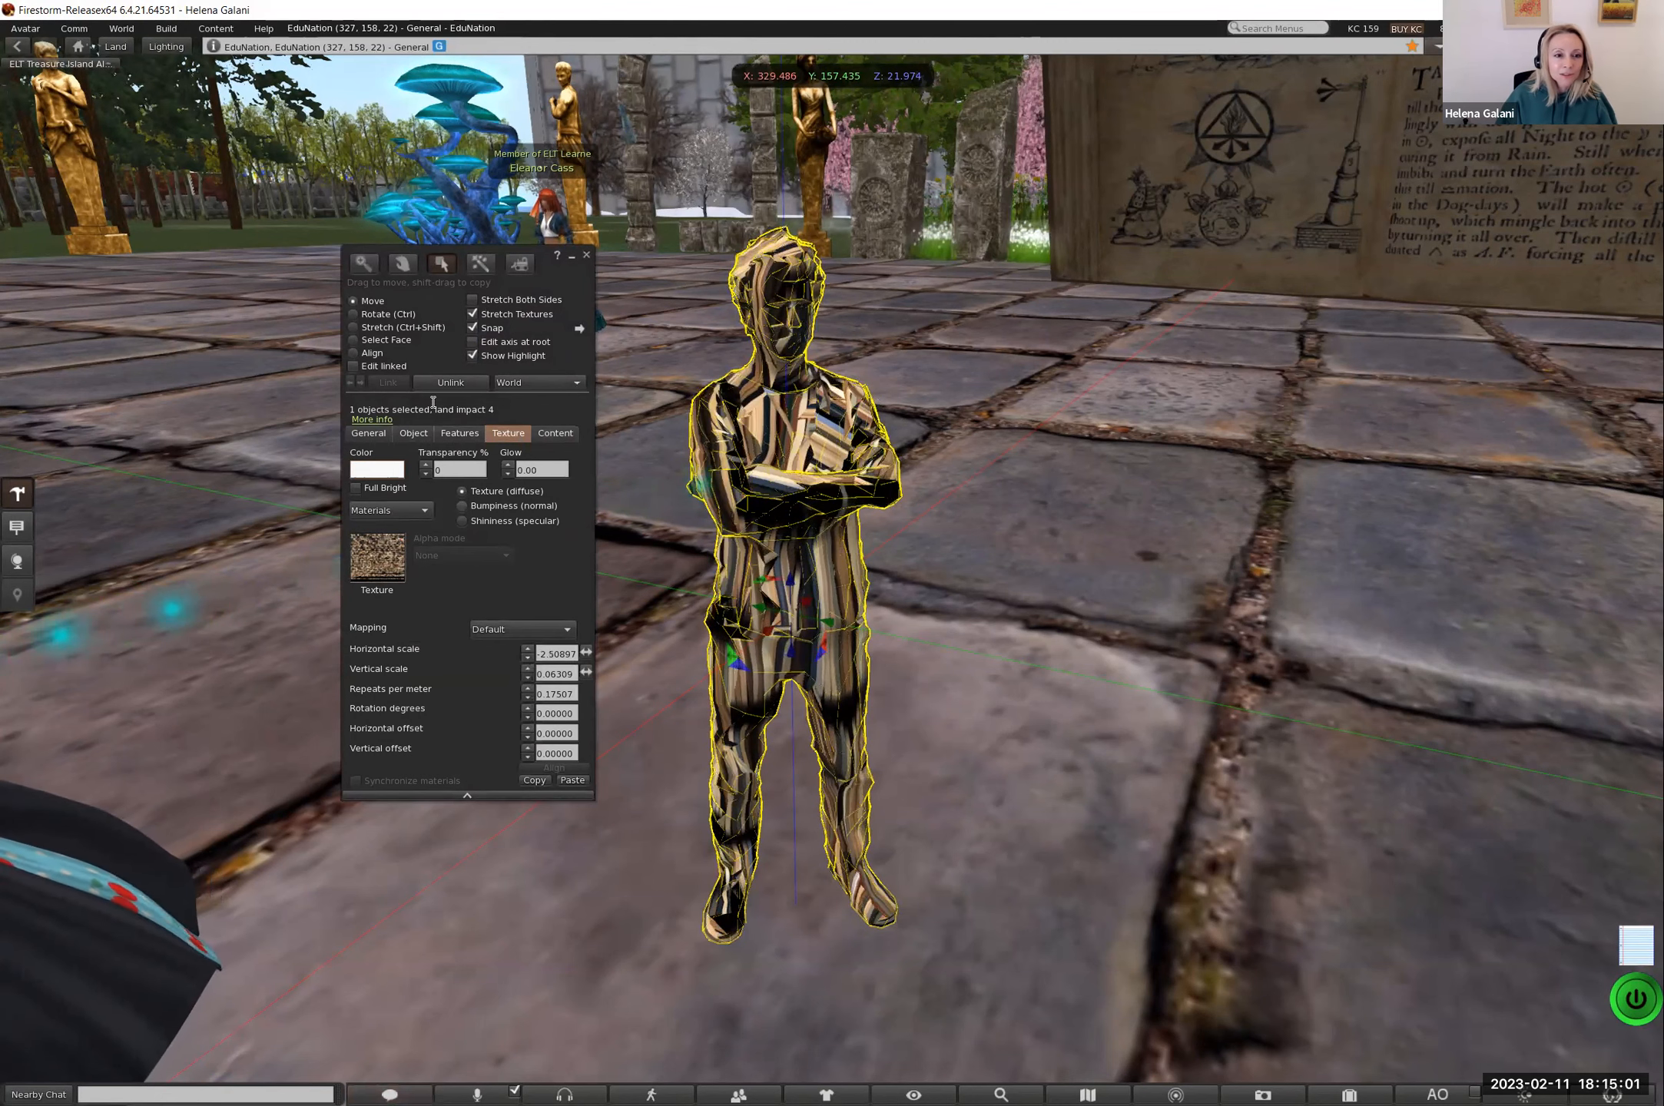
pyautogui.click(390, 341)
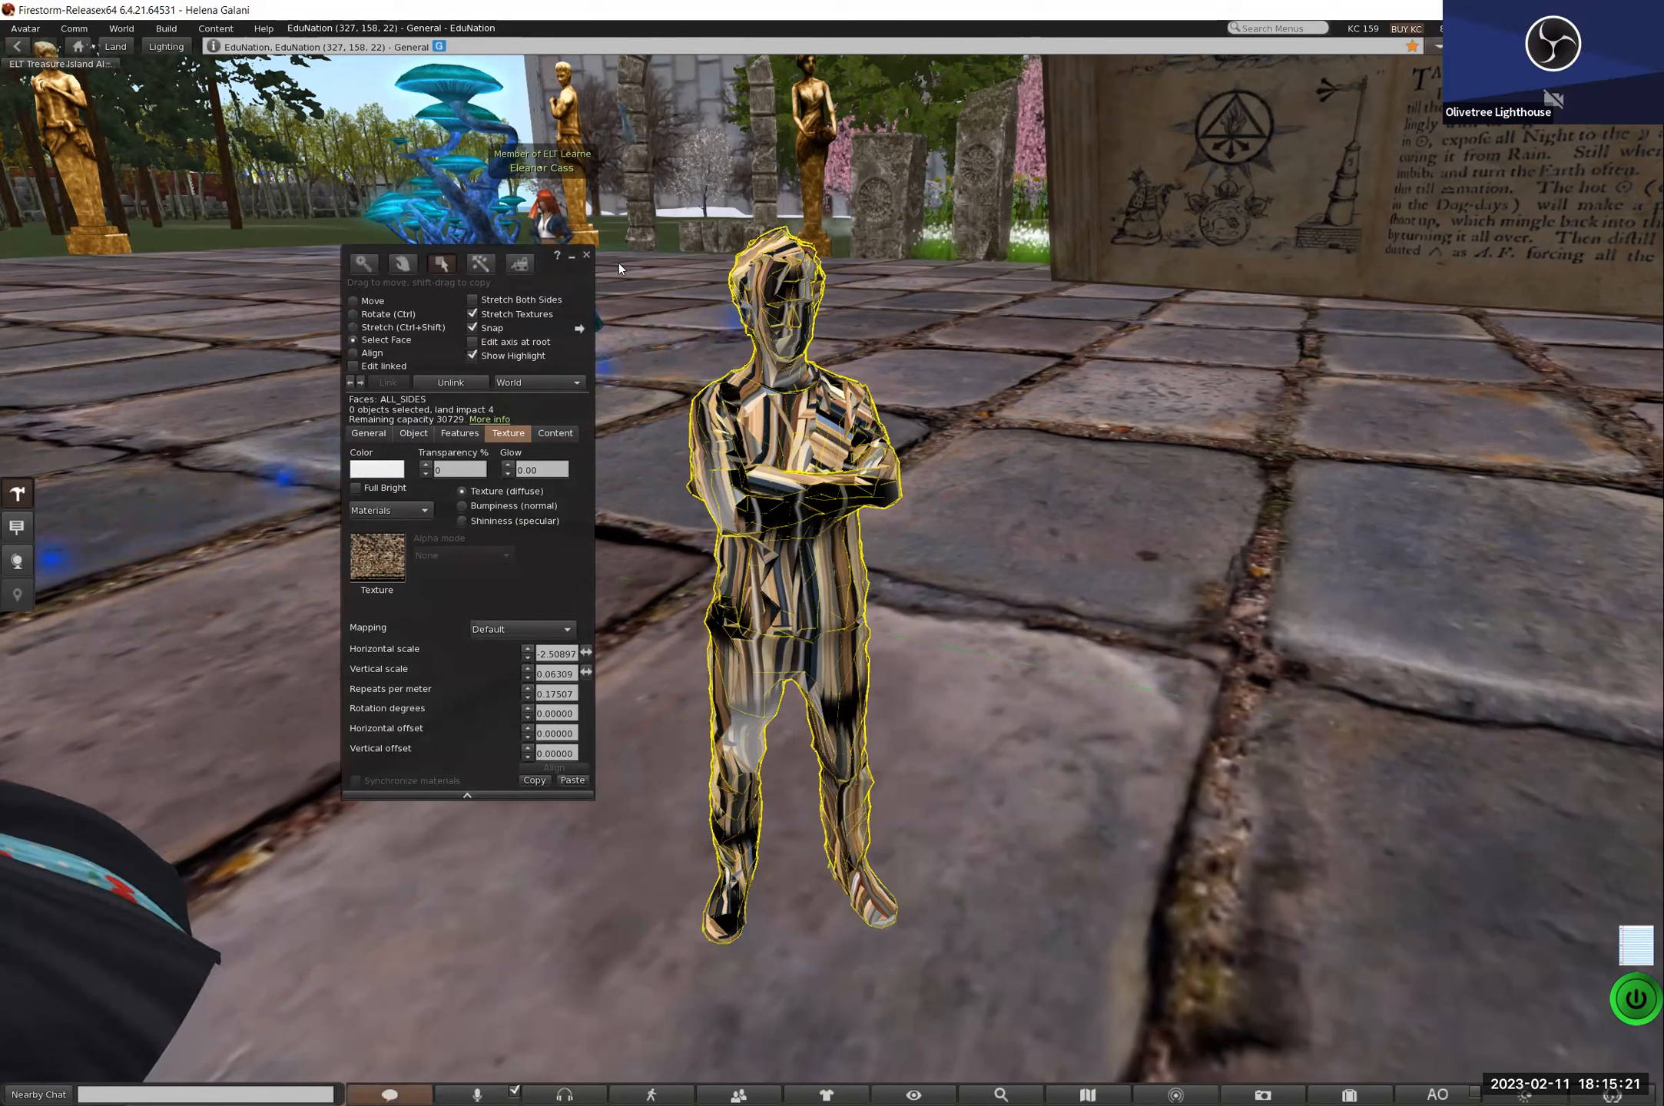
pyautogui.moveTo(576, 278); pyautogui.dragTo(646, 282)
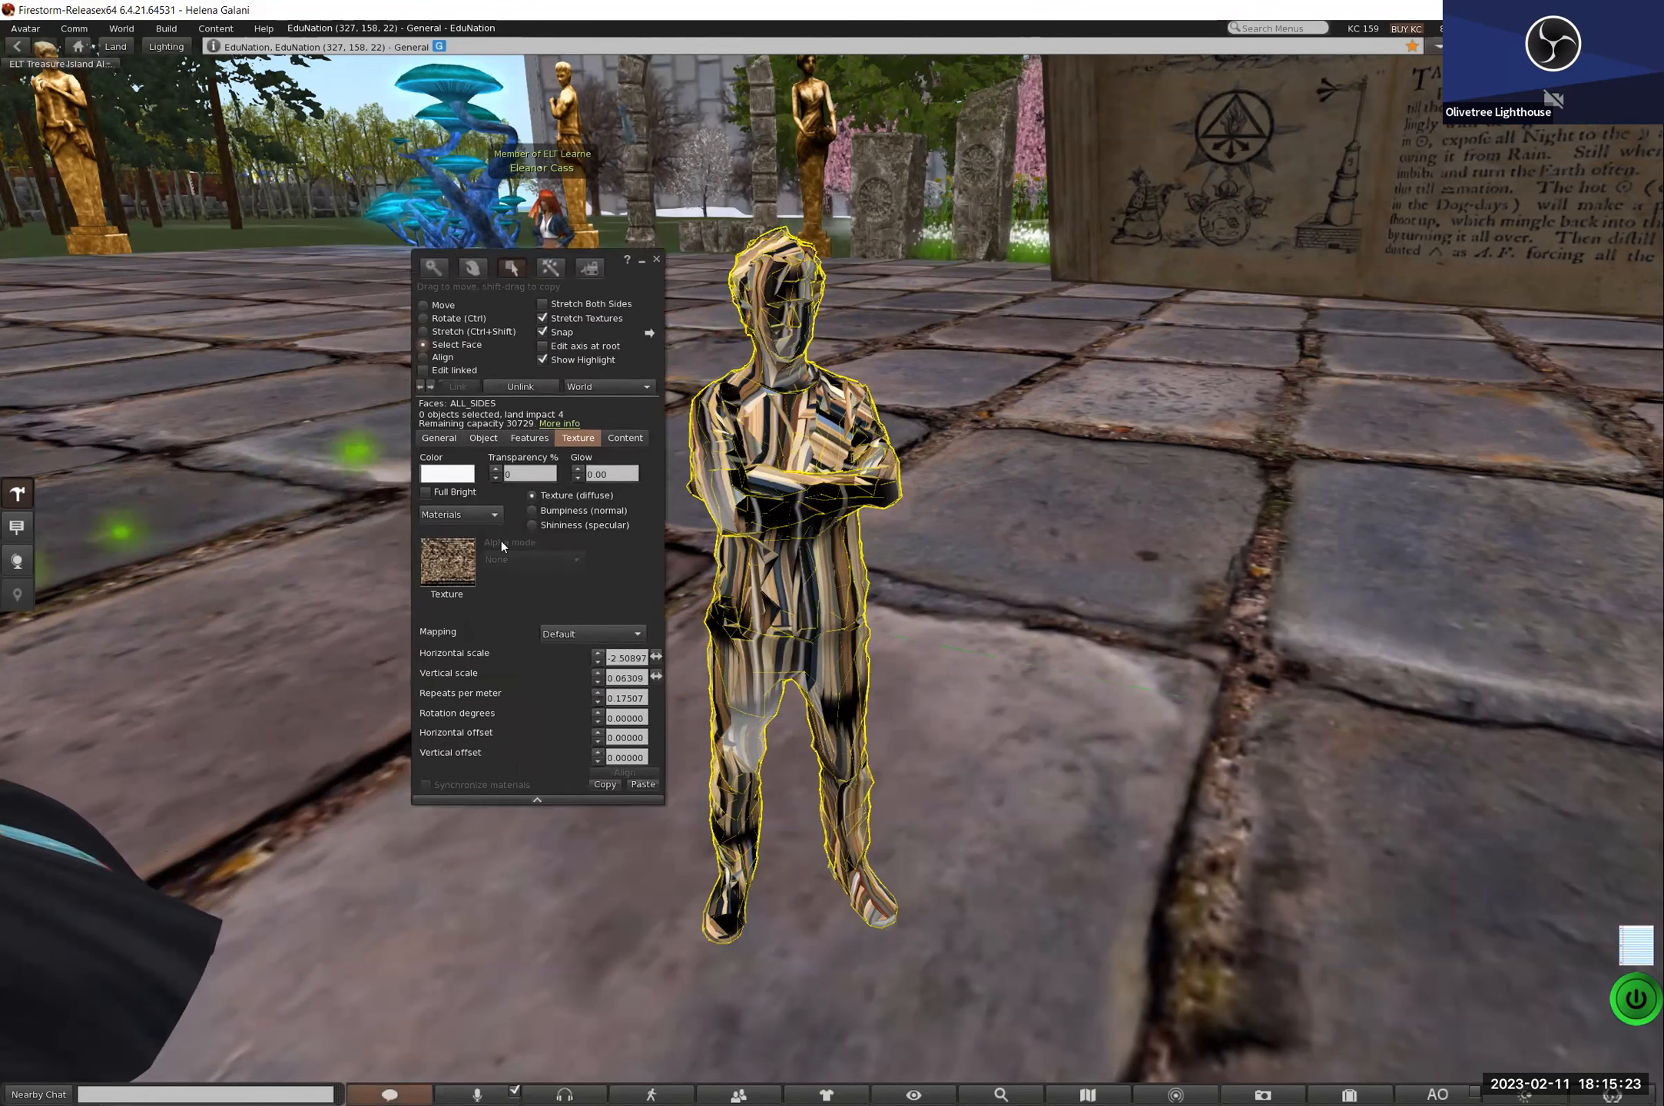
pyautogui.click(448, 567)
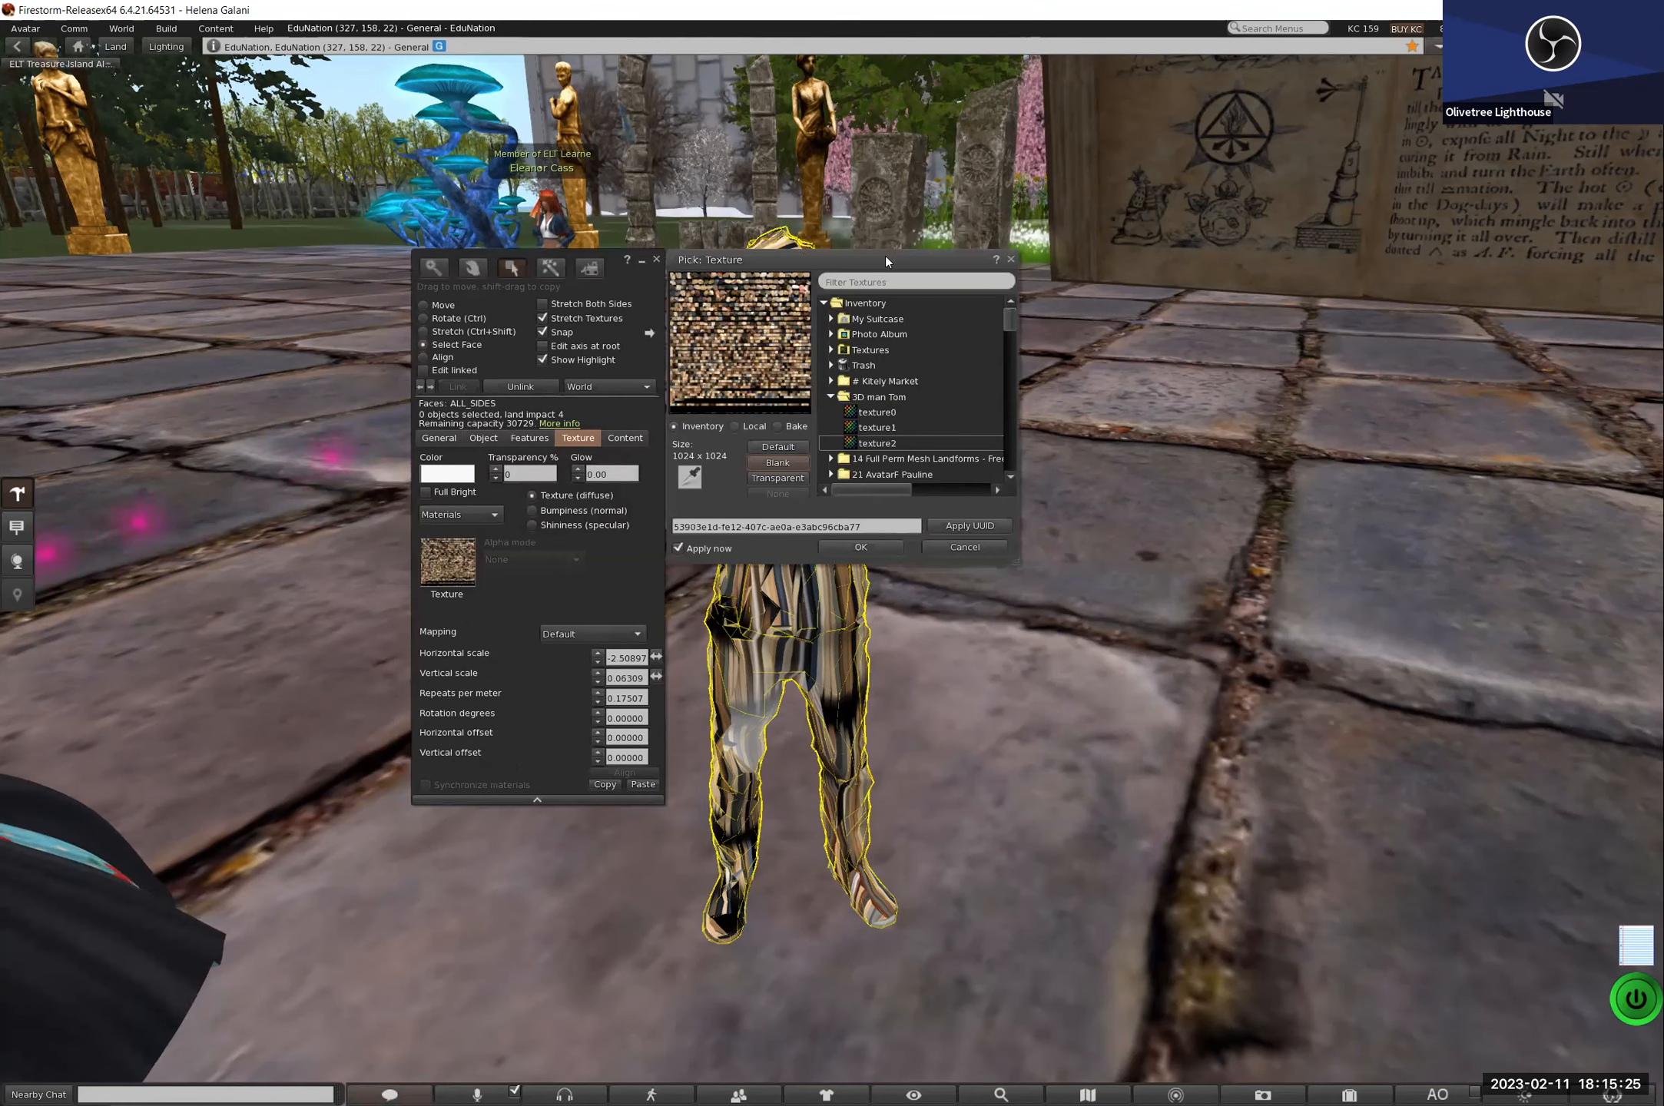
# Step: Apply texture1 to the mesh man with horizontal scale, vertical scale and repeats per meter set to 1
pyautogui.moveTo(857, 266); pyautogui.dragTo(239, 234)
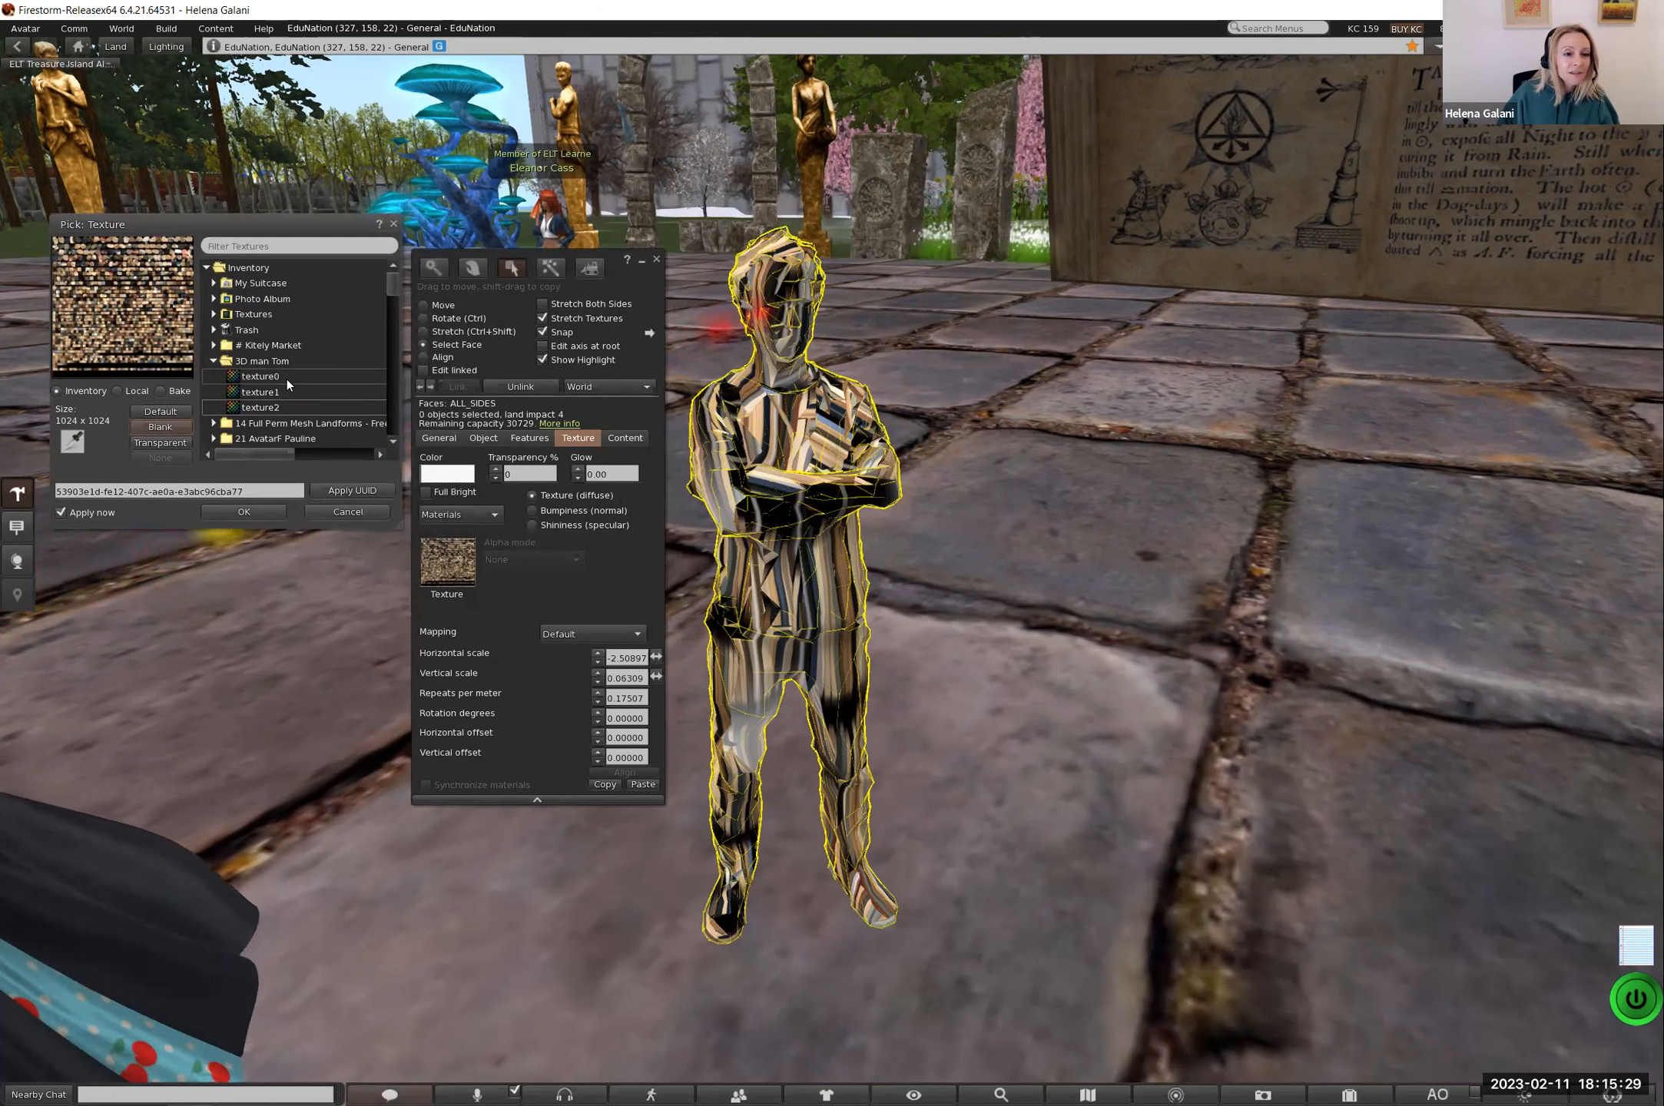
pyautogui.click(286, 378)
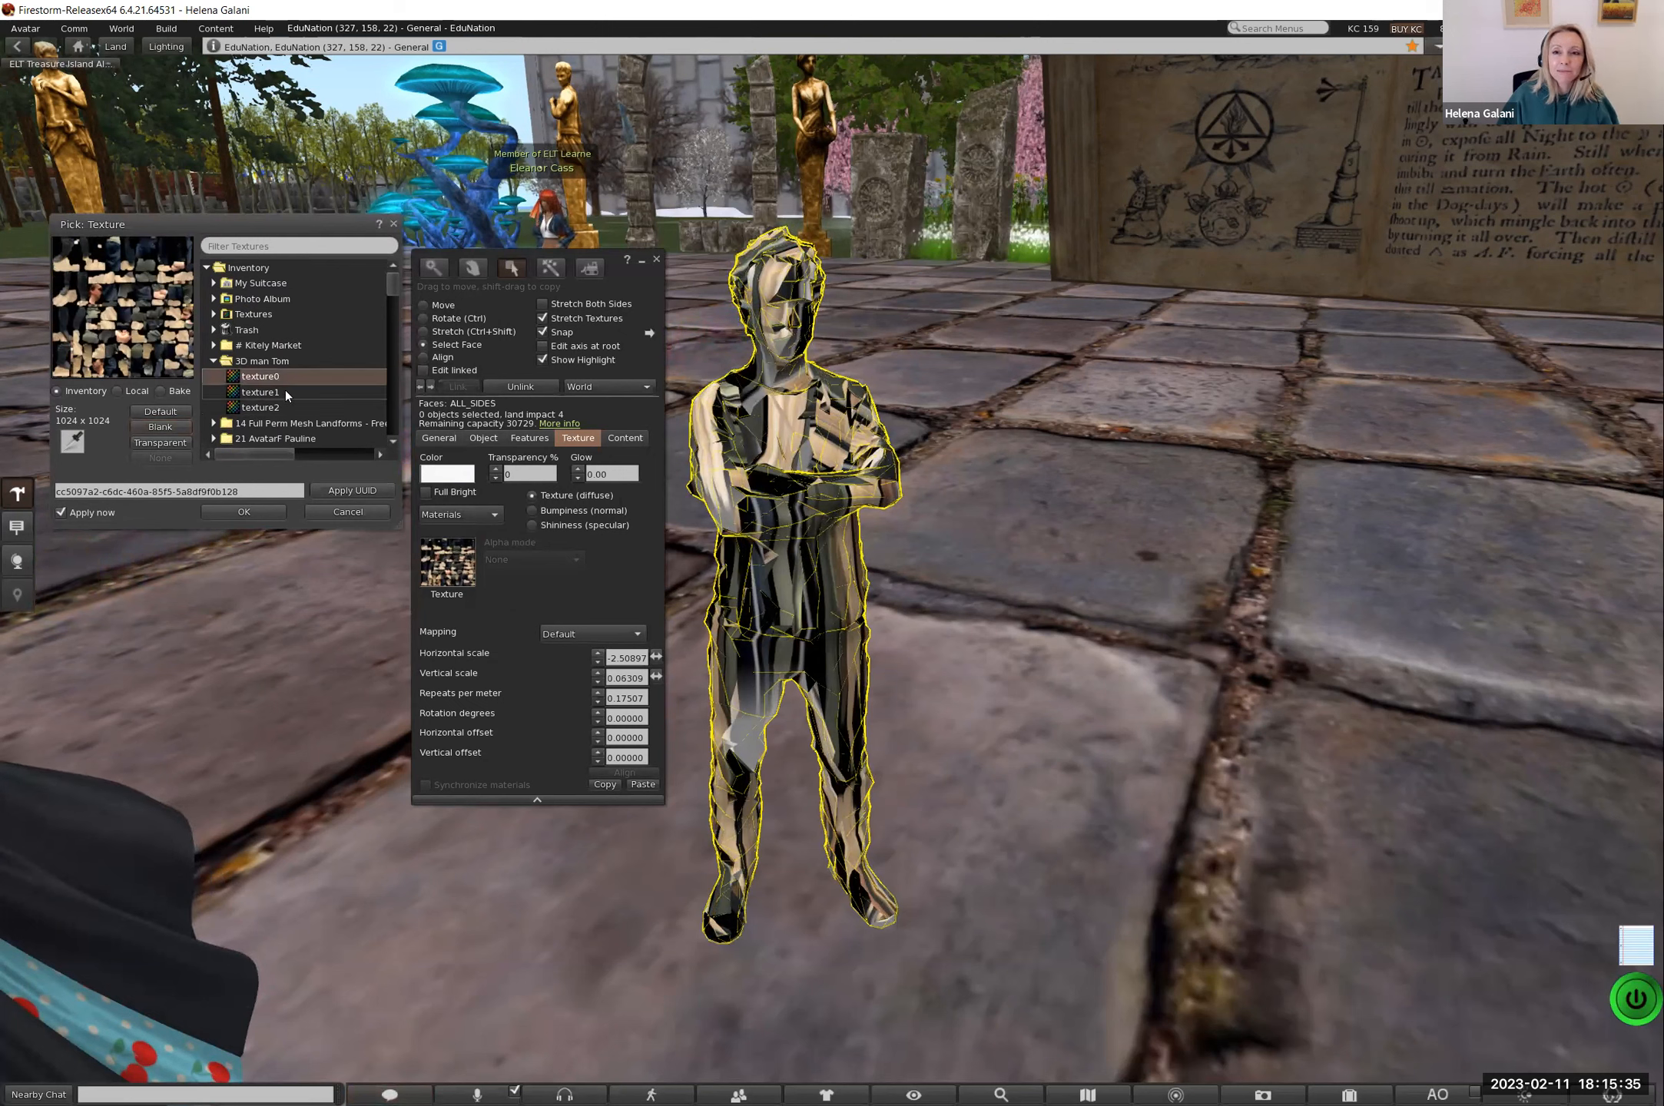
pyautogui.click(285, 390)
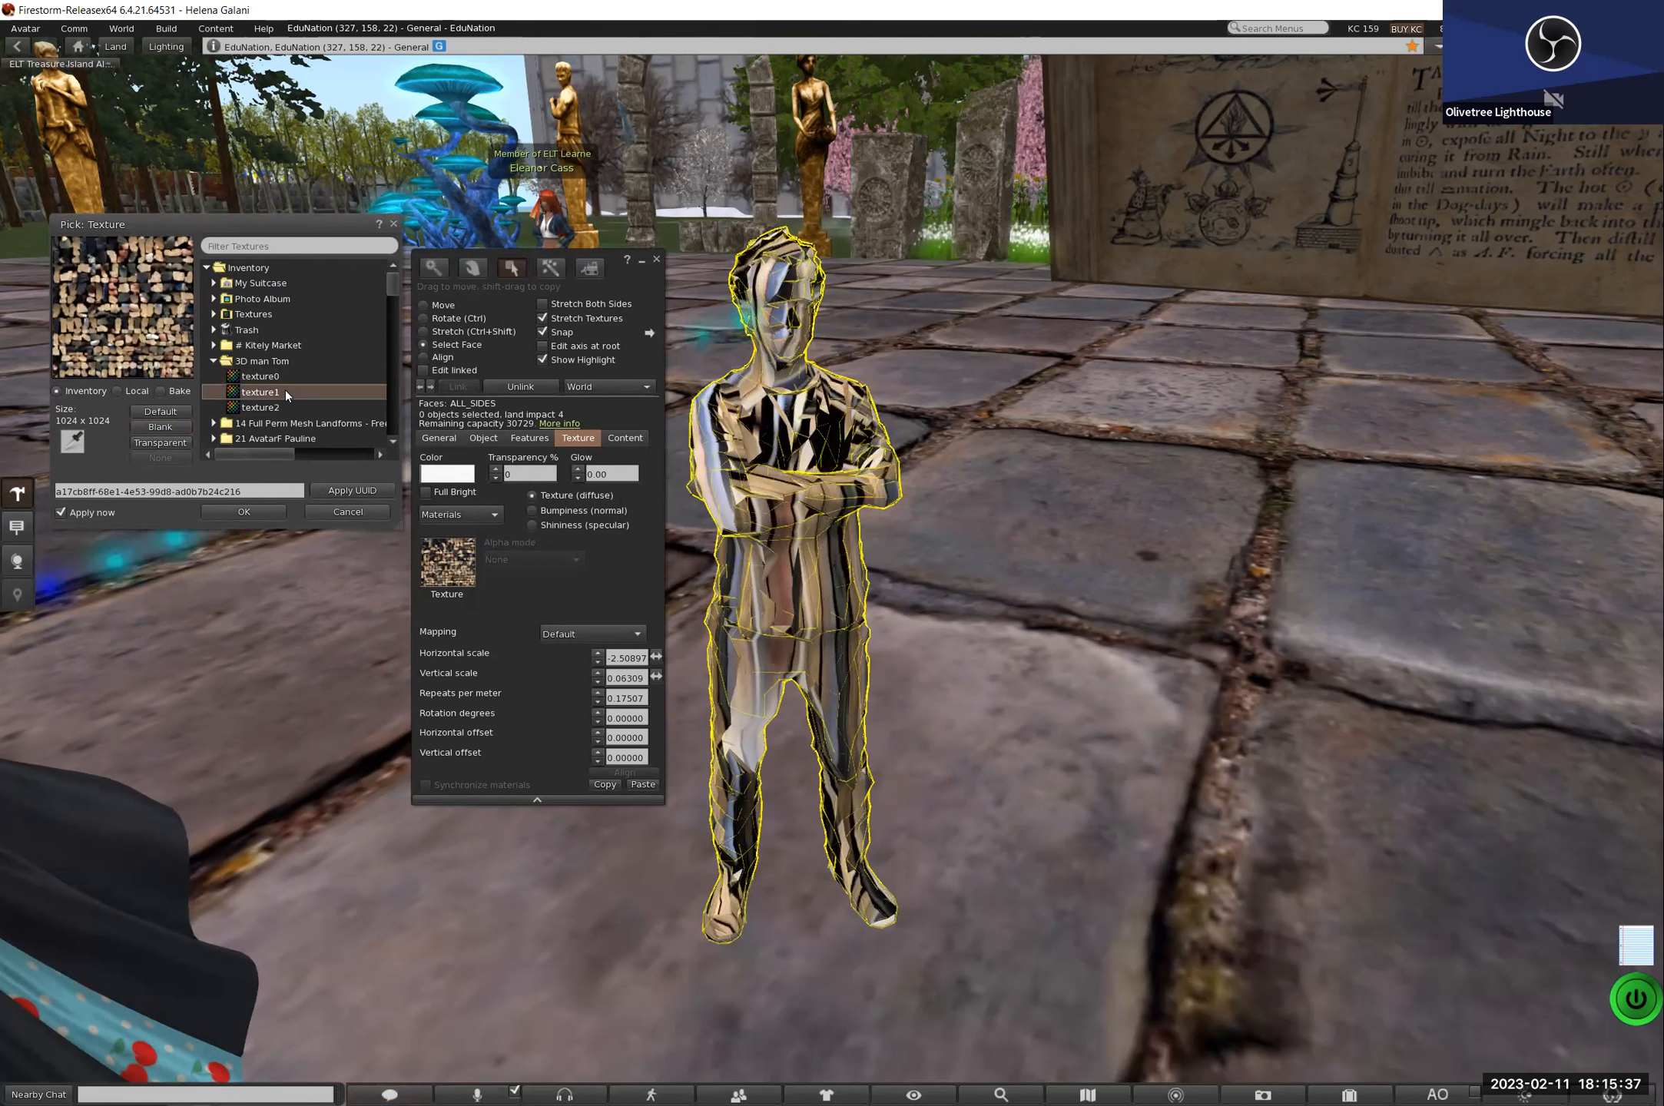
pyautogui.click(609, 654)
pyautogui.write('1')
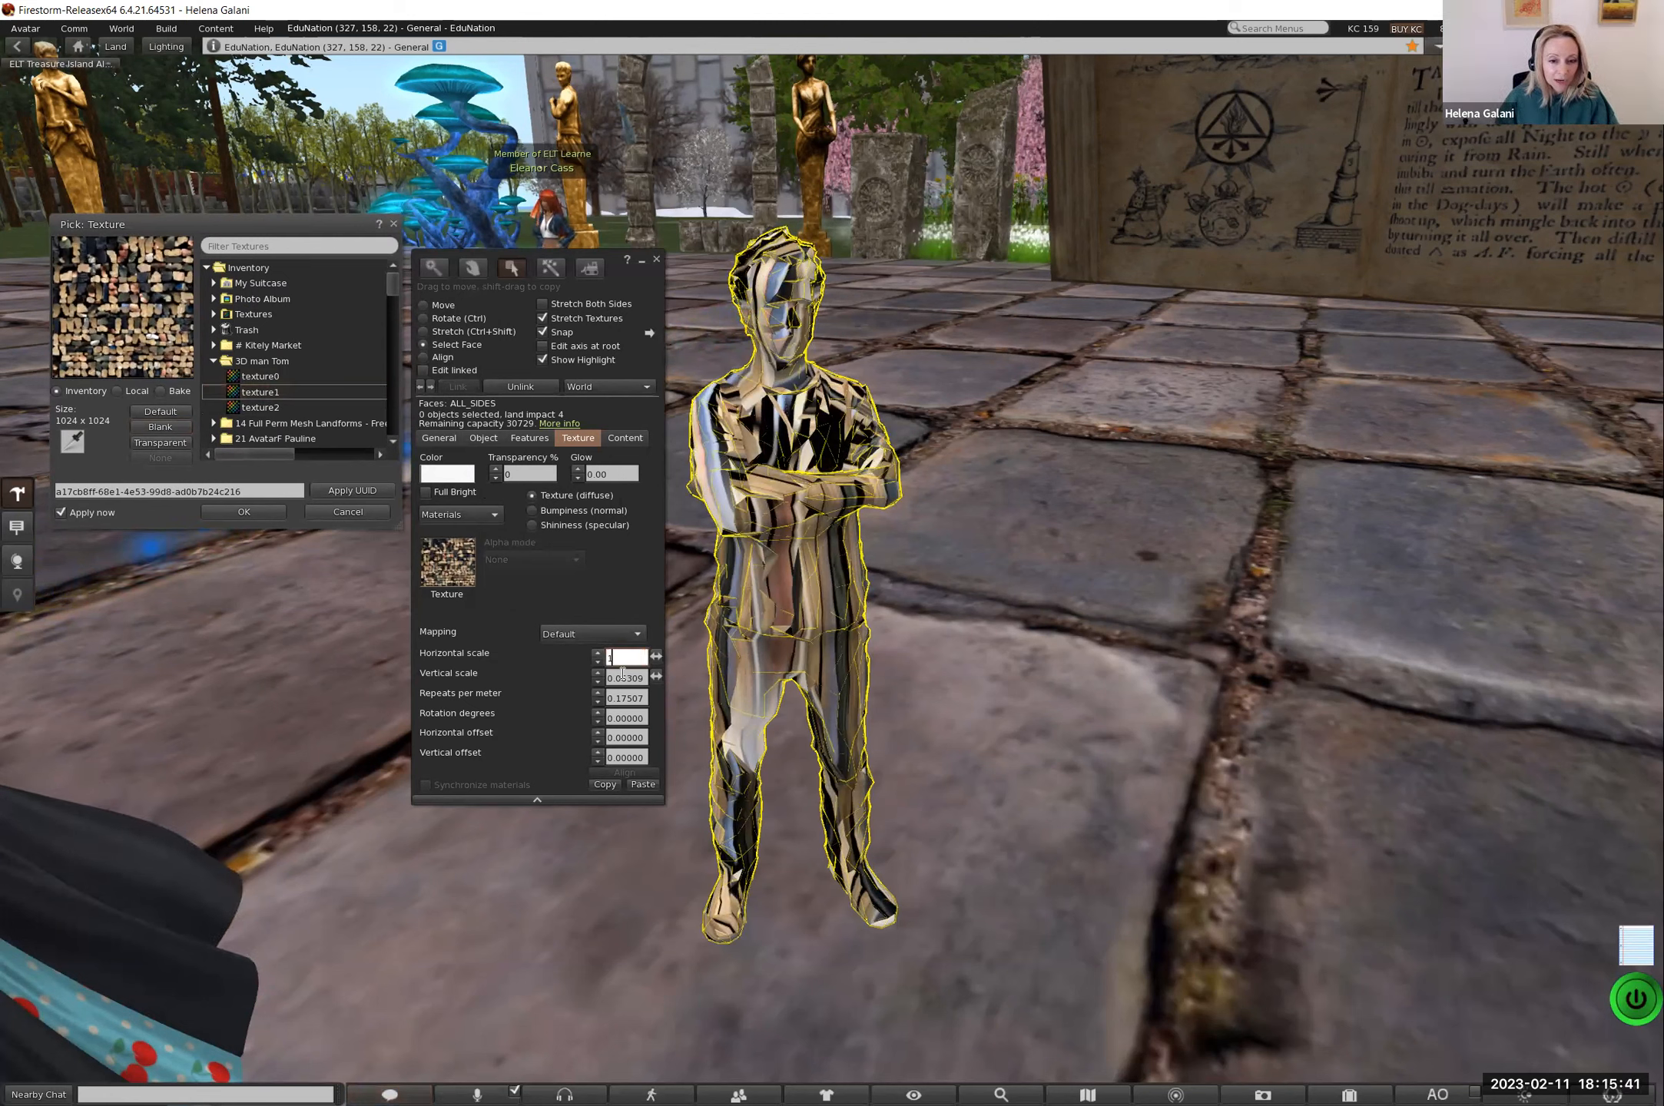
pyautogui.click(623, 676)
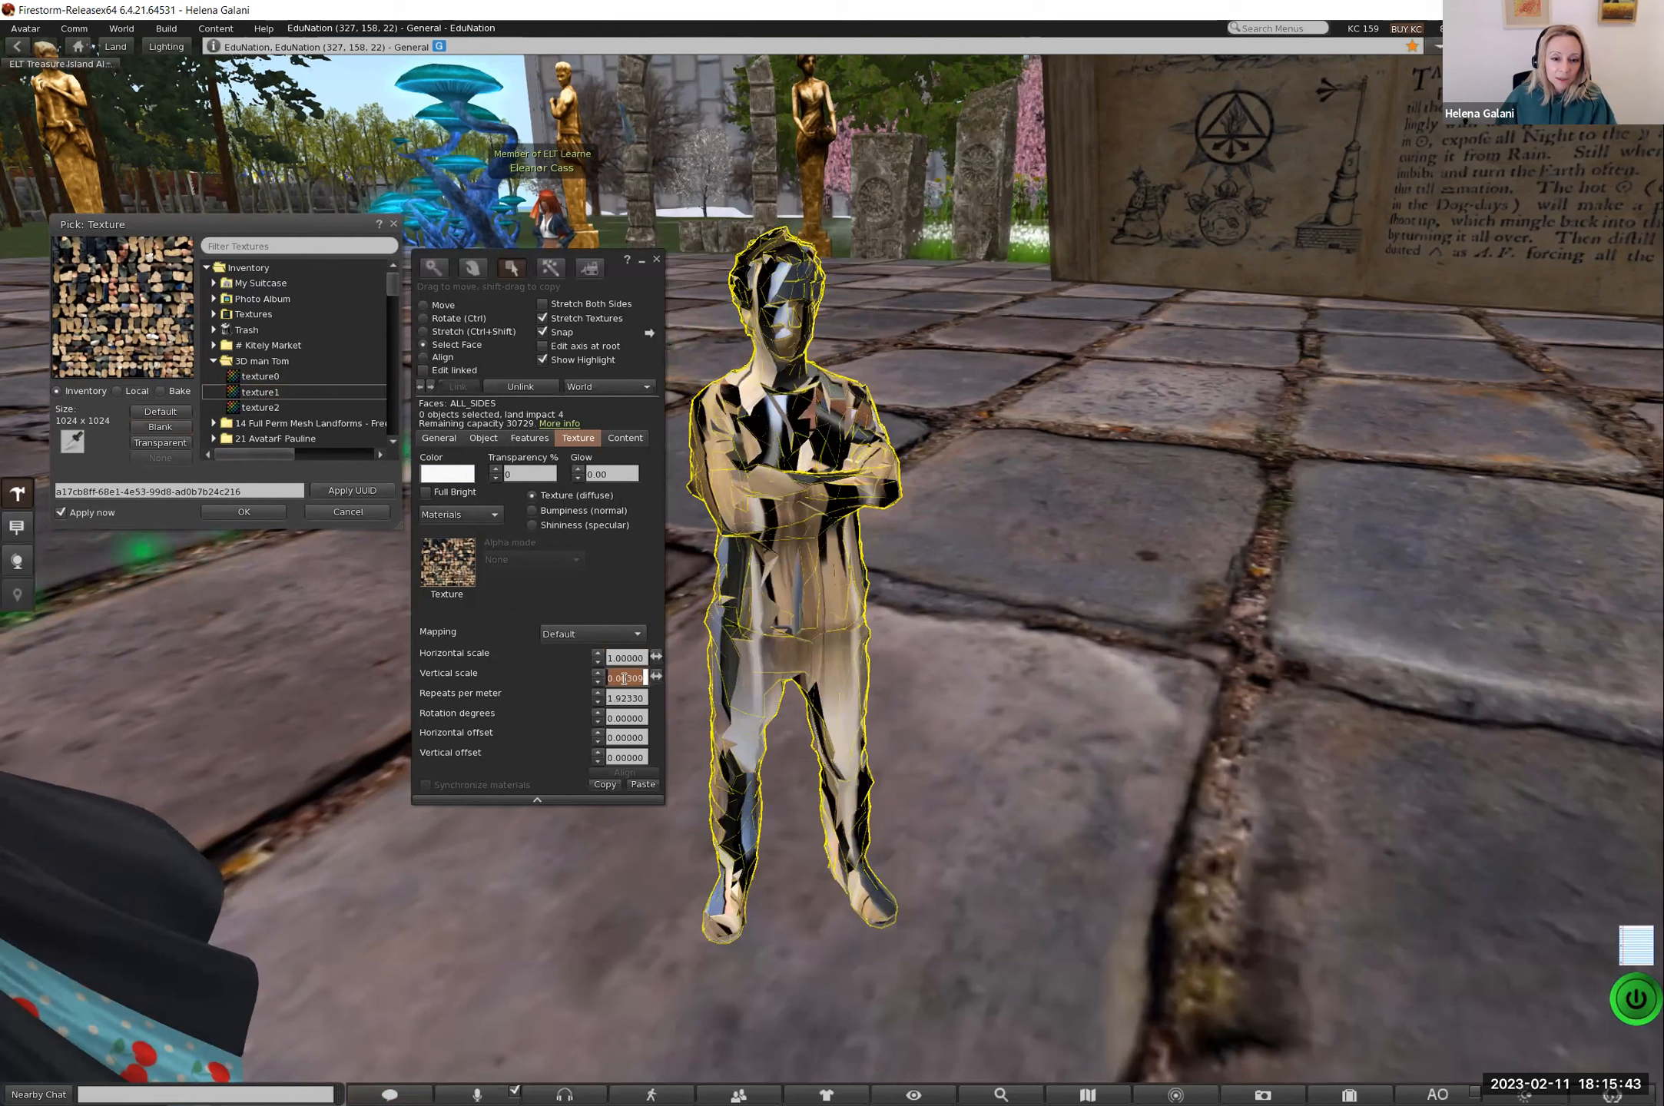
pyautogui.click(638, 699)
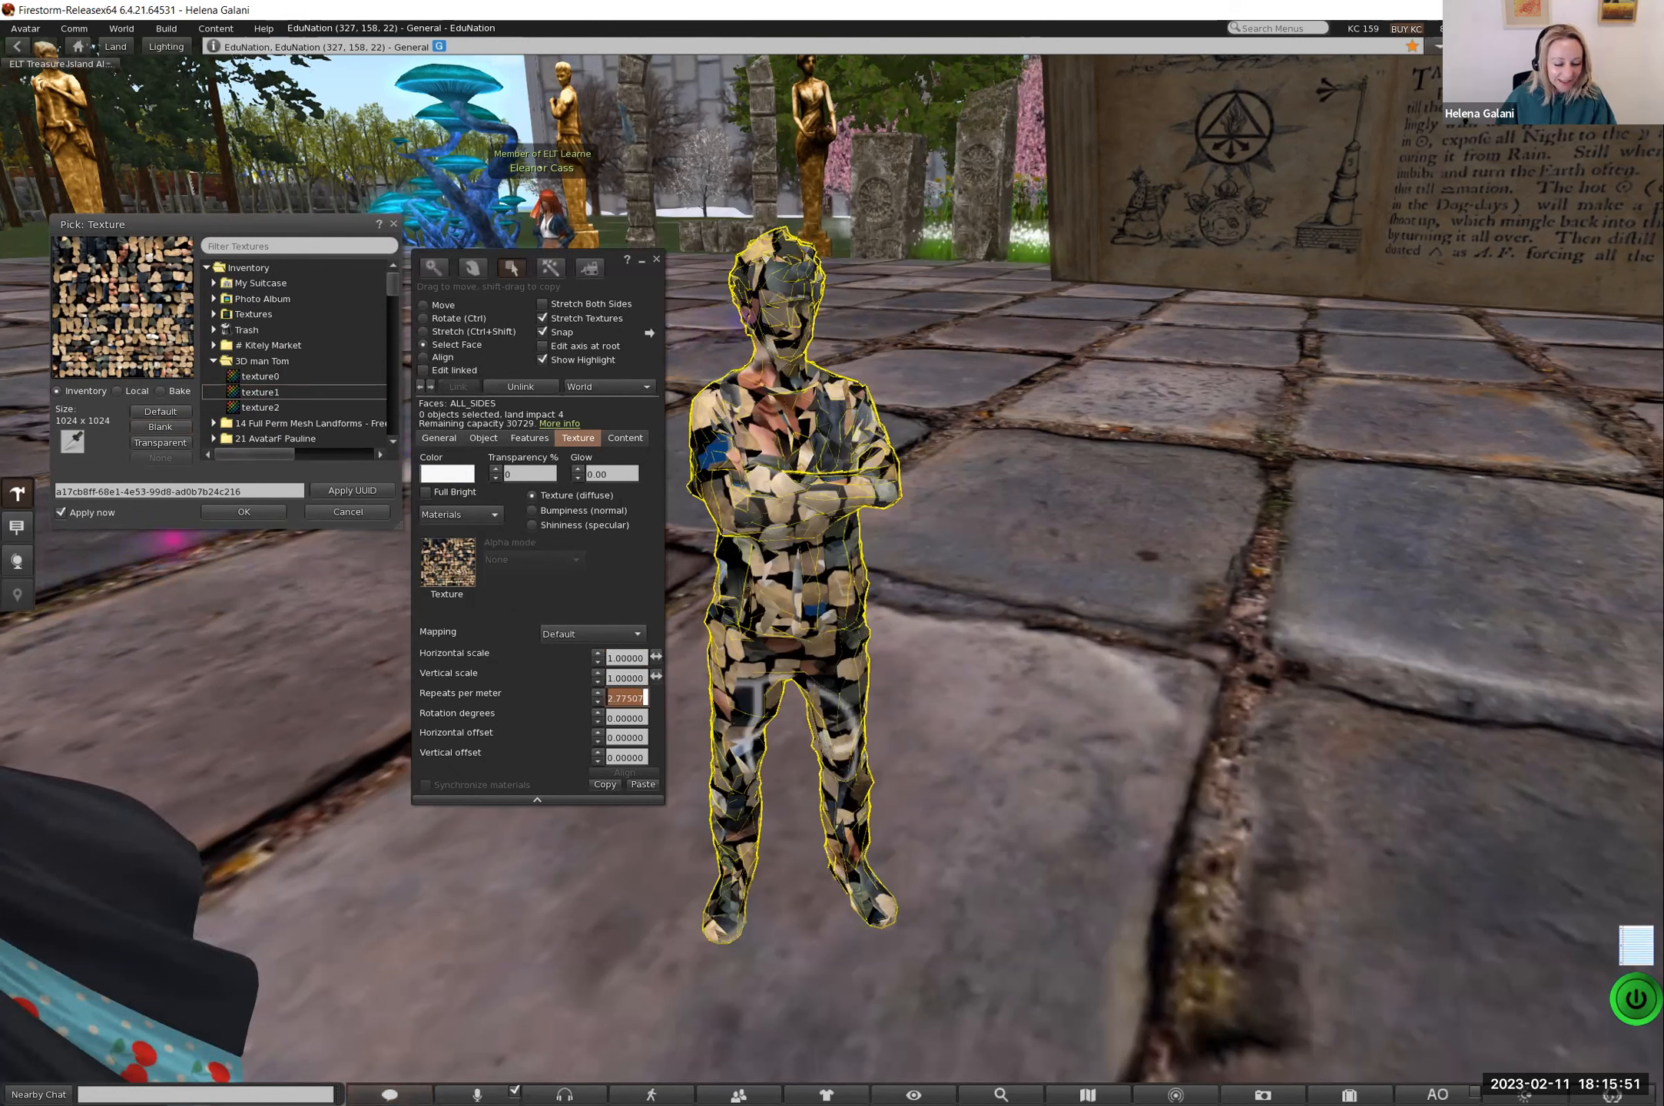
pyautogui.click(638, 719)
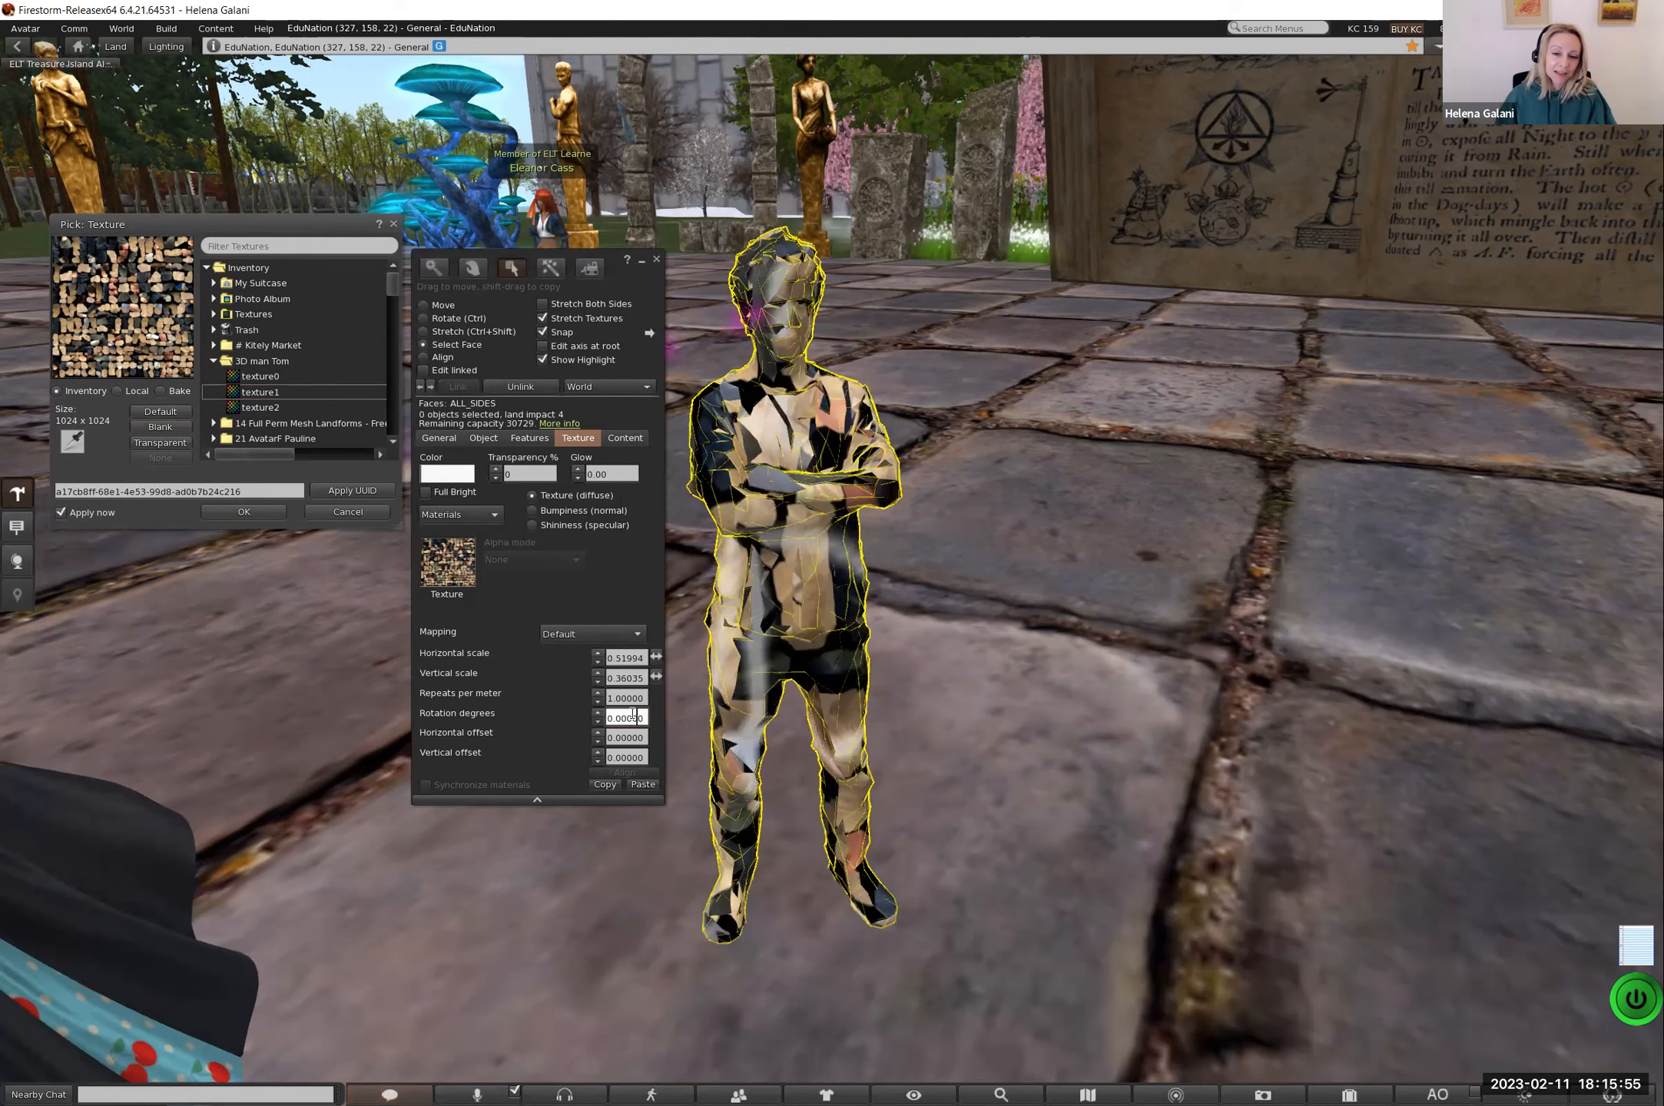
# Step: Orbit around the retextured man to check it, then flip the texture by negating its scale
pyautogui.press('Escape')
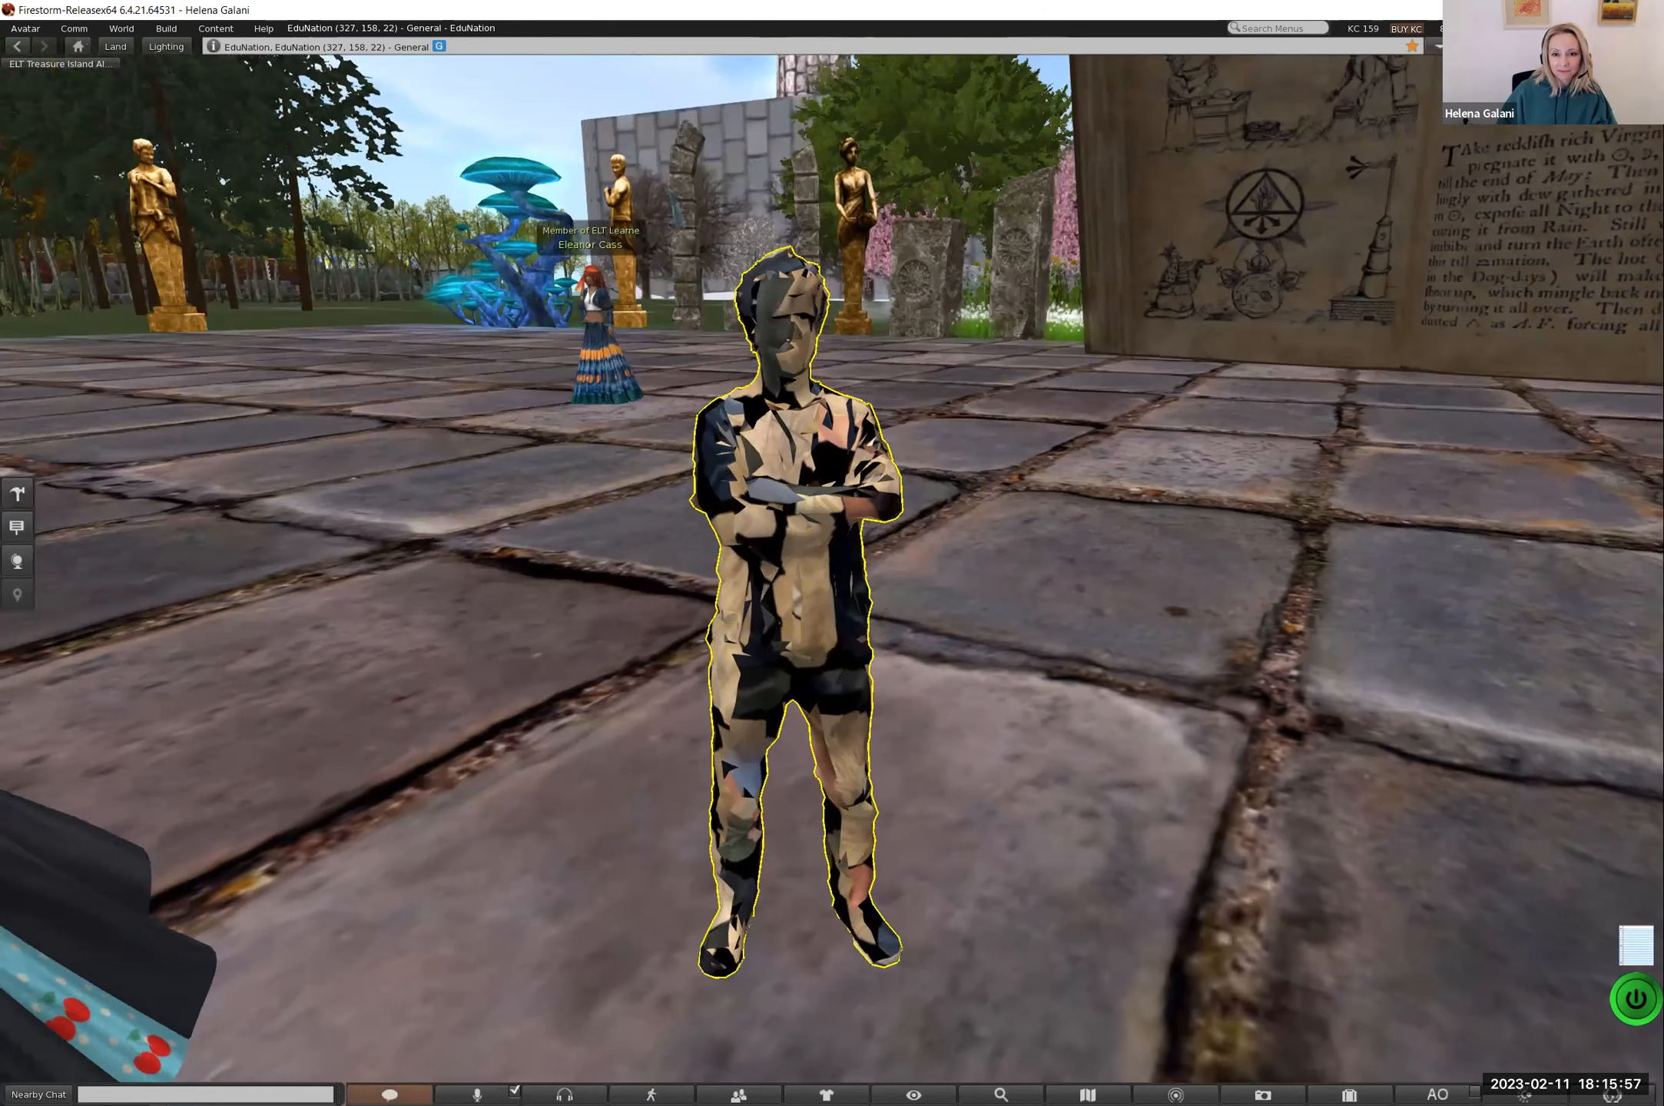
pyautogui.keyDown('ctrl'); pyautogui.keyDown('alt'); pyautogui.moveTo(799, 569); pyautogui.dragTo(462, 352); pyautogui.keyUp('alt'); pyautogui.keyUp('ctrl')
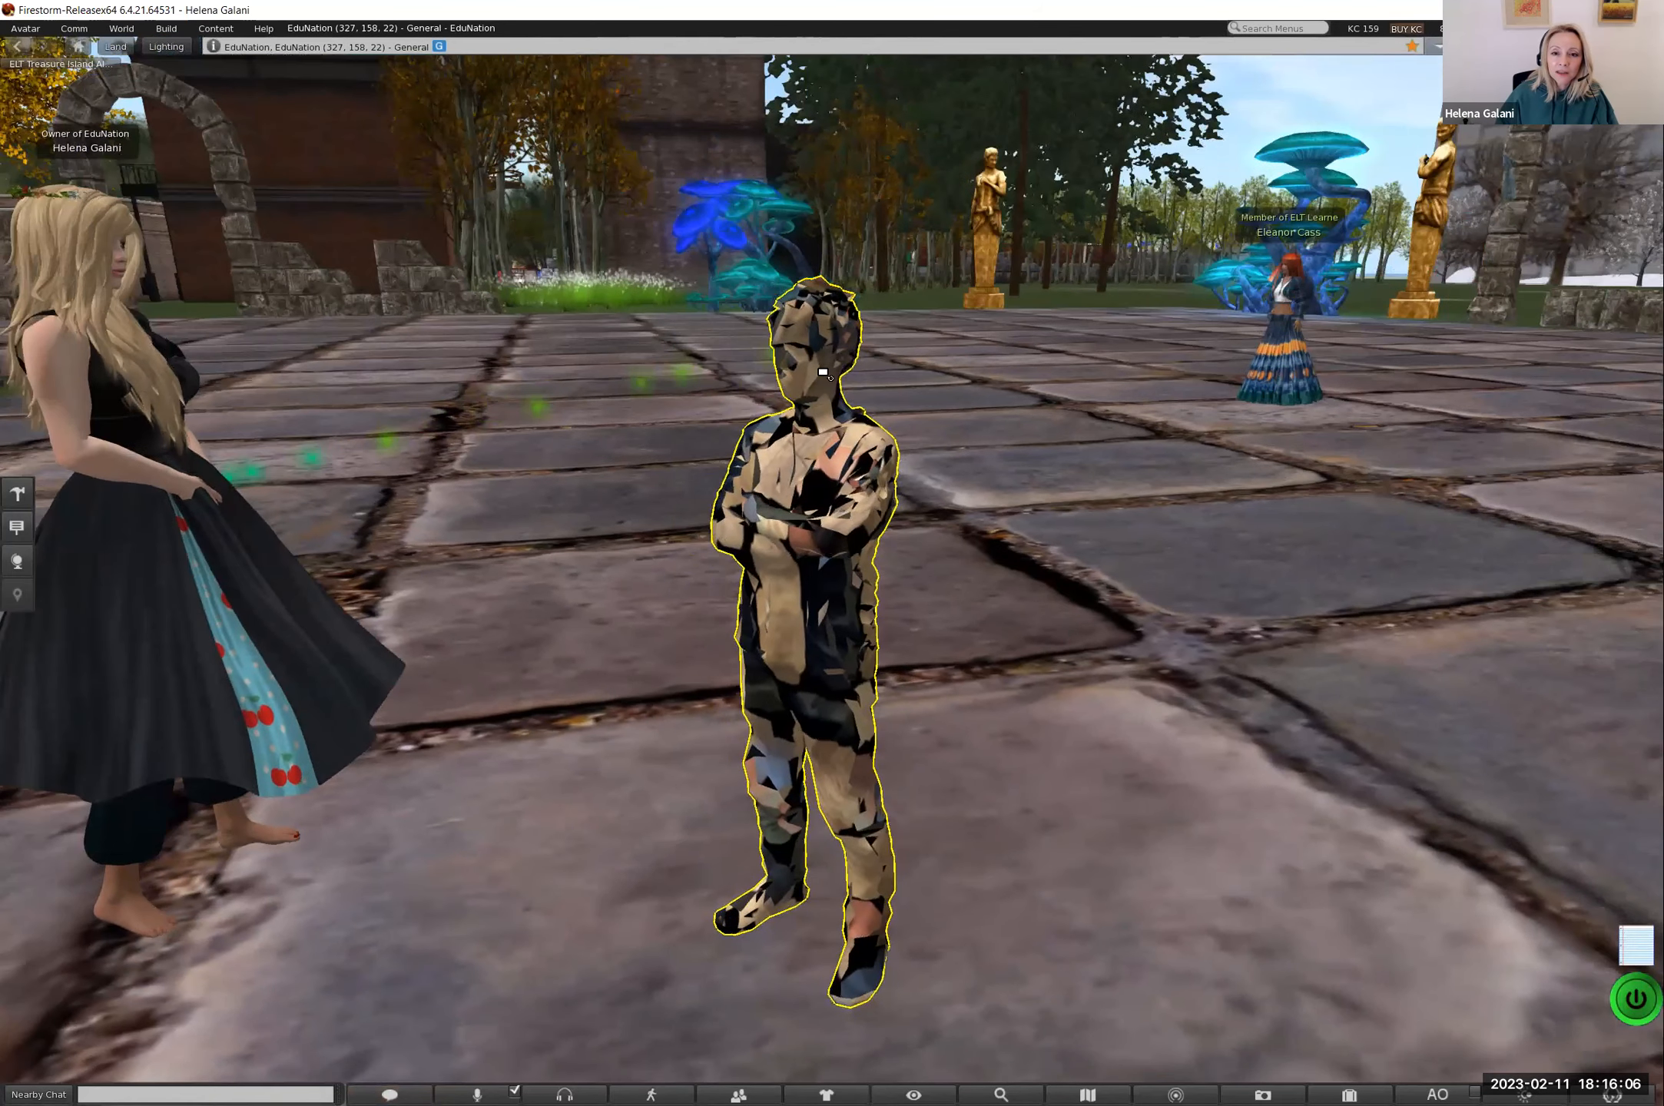
pyautogui.keyDown('ctrl'); pyautogui.keyDown('alt'); pyautogui.moveTo(824, 374); pyautogui.dragTo(938, 376); pyautogui.keyUp('alt'); pyautogui.keyUp('ctrl')
pyautogui.keyDown('ctrl'); pyautogui.keyDown('alt'); pyautogui.moveTo(833, 571); pyautogui.dragTo(833, 572); pyautogui.keyUp('alt'); pyautogui.keyUp('ctrl')
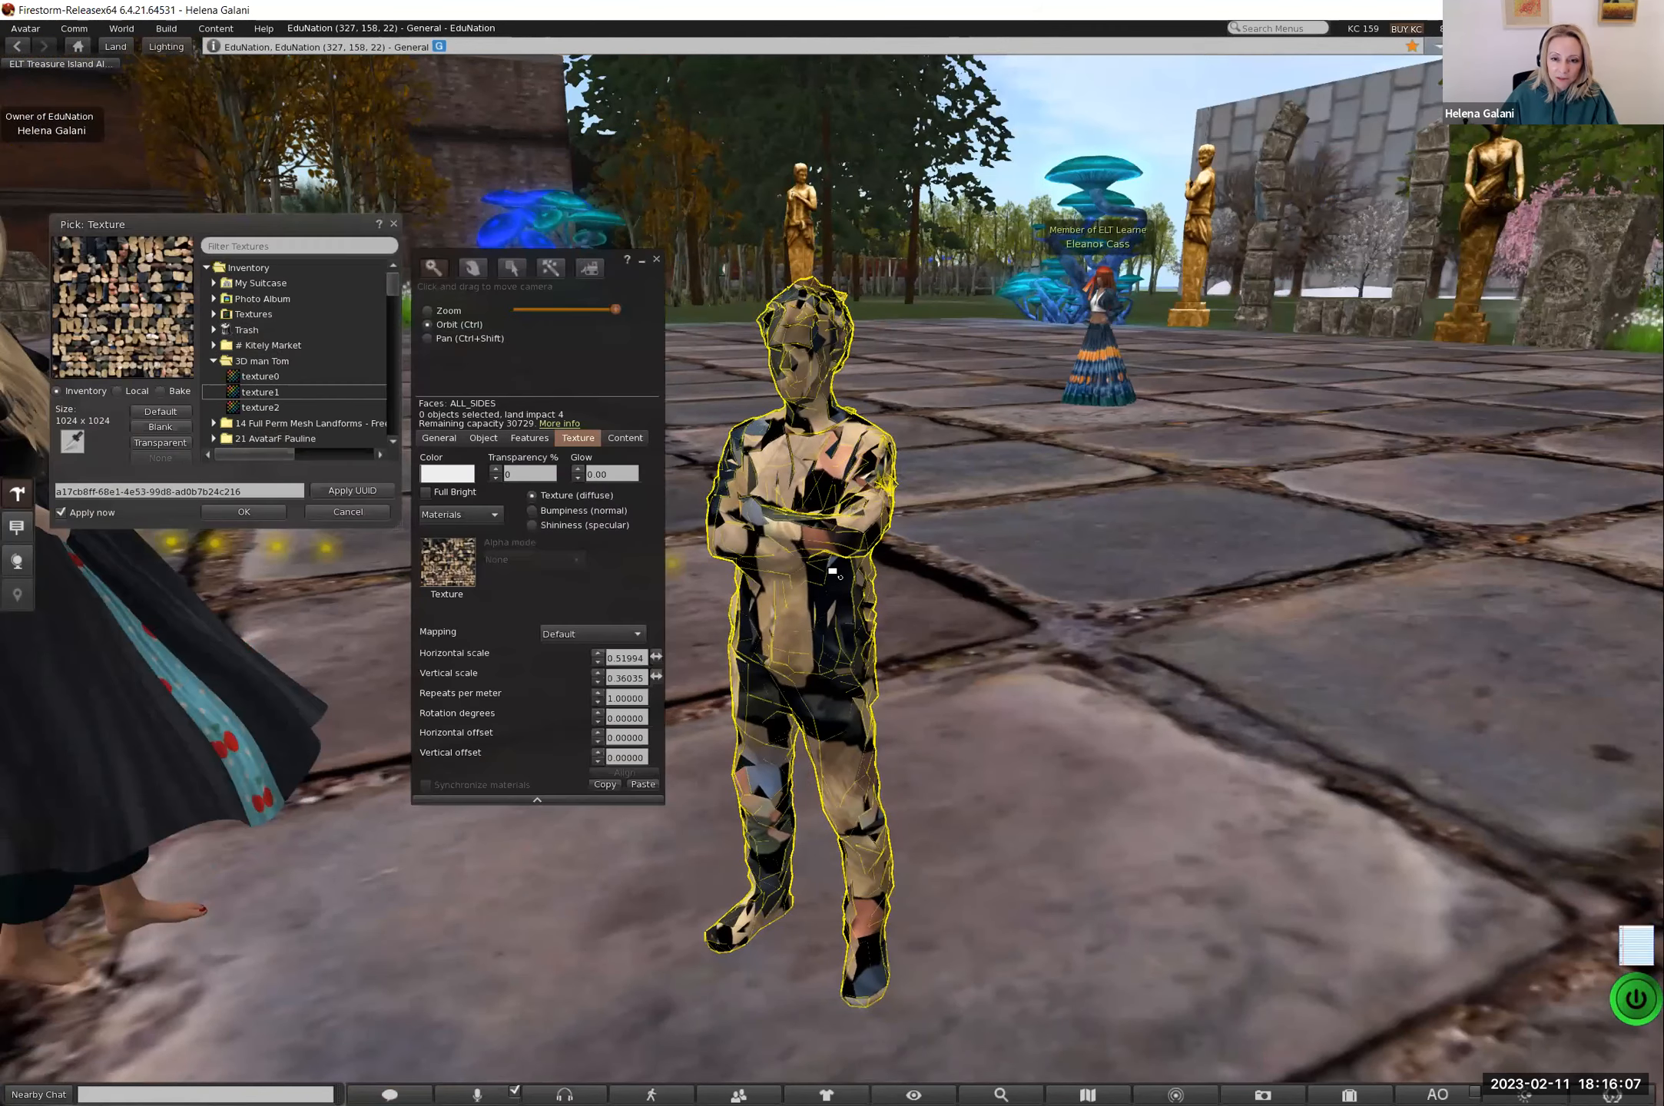
pyautogui.keyDown('ctrl'); pyautogui.keyDown('alt'); pyautogui.moveTo(847, 505); pyautogui.dragTo(851, 504); pyautogui.keyUp('alt'); pyautogui.keyUp('ctrl')
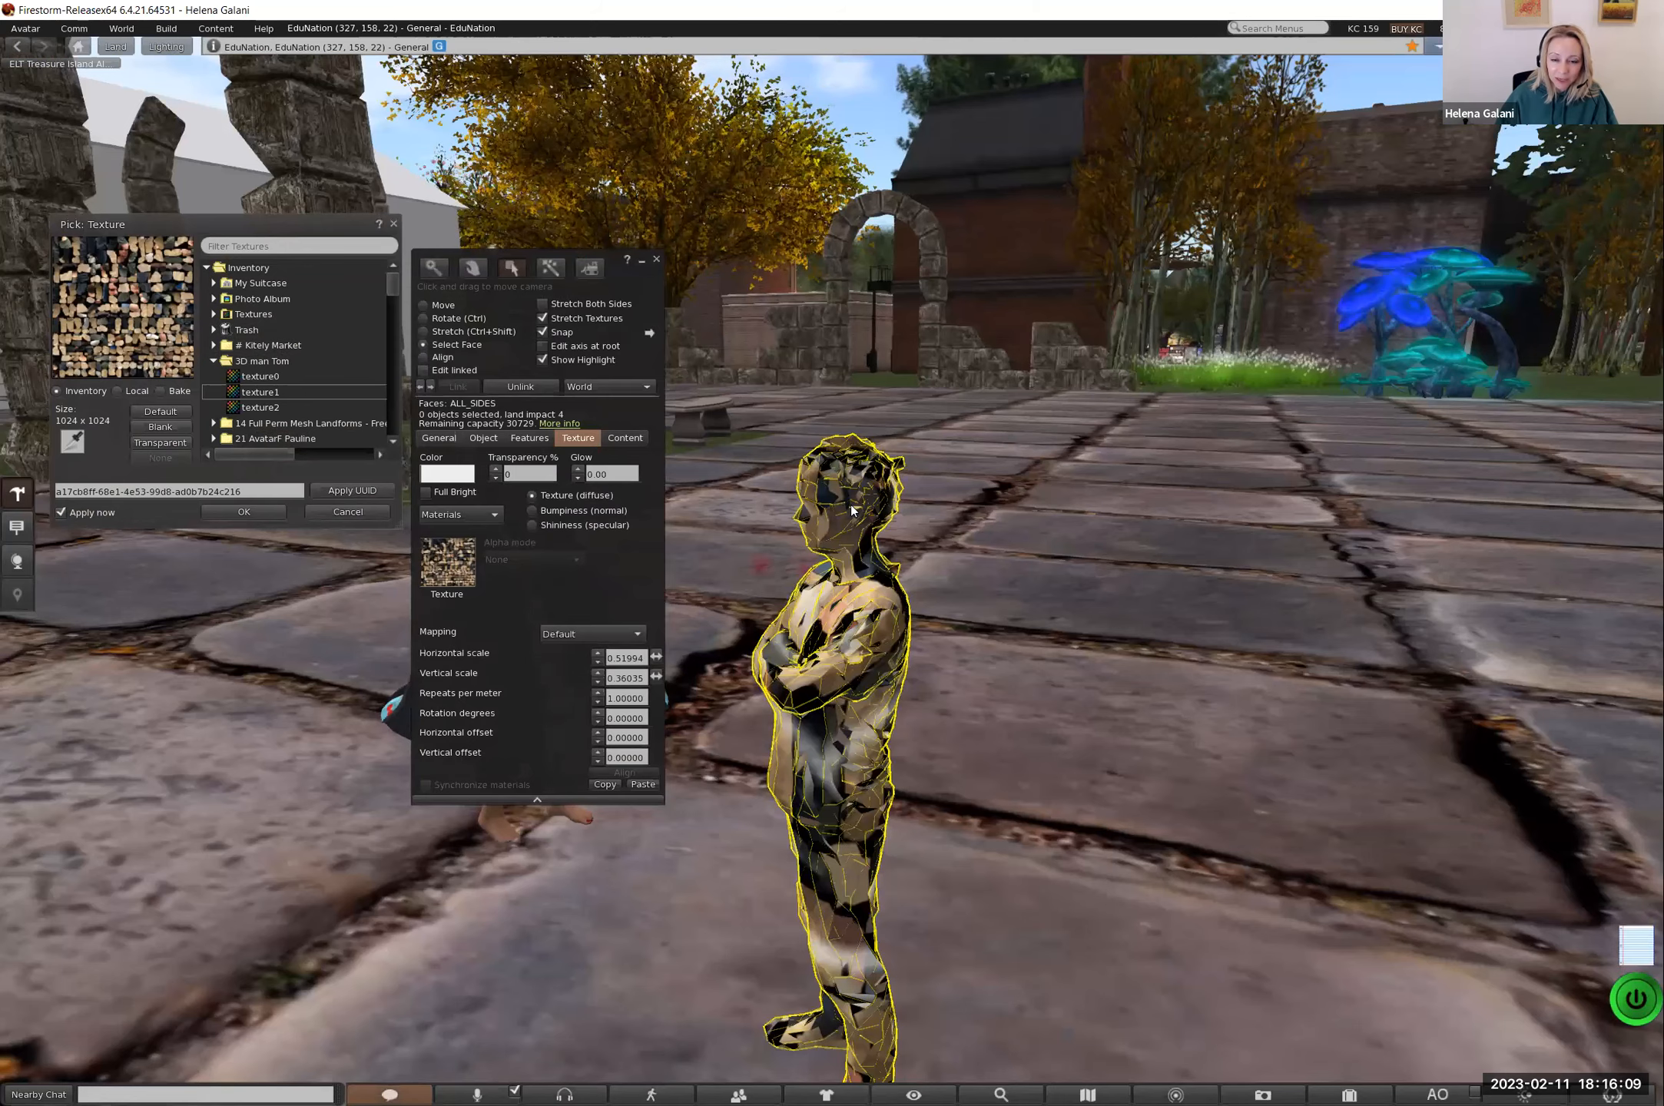
pyautogui.scroll(3, 841, 471)
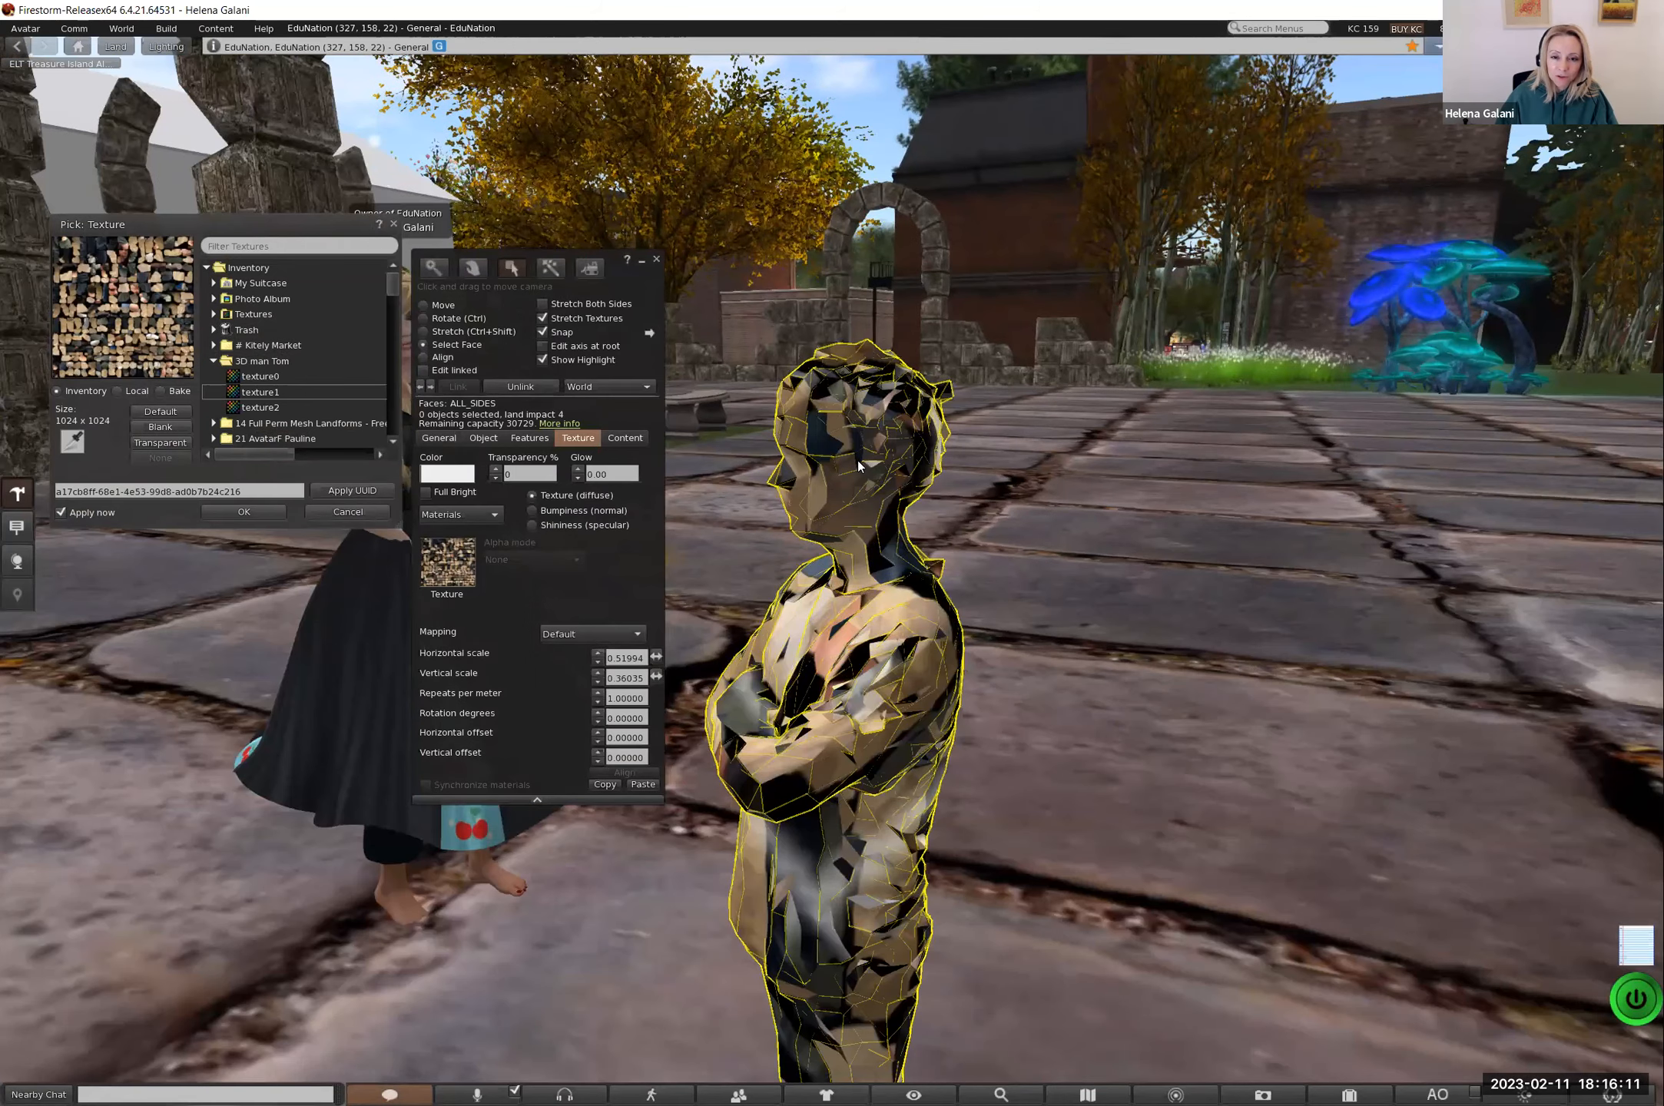
pyautogui.scroll(2, 858, 460)
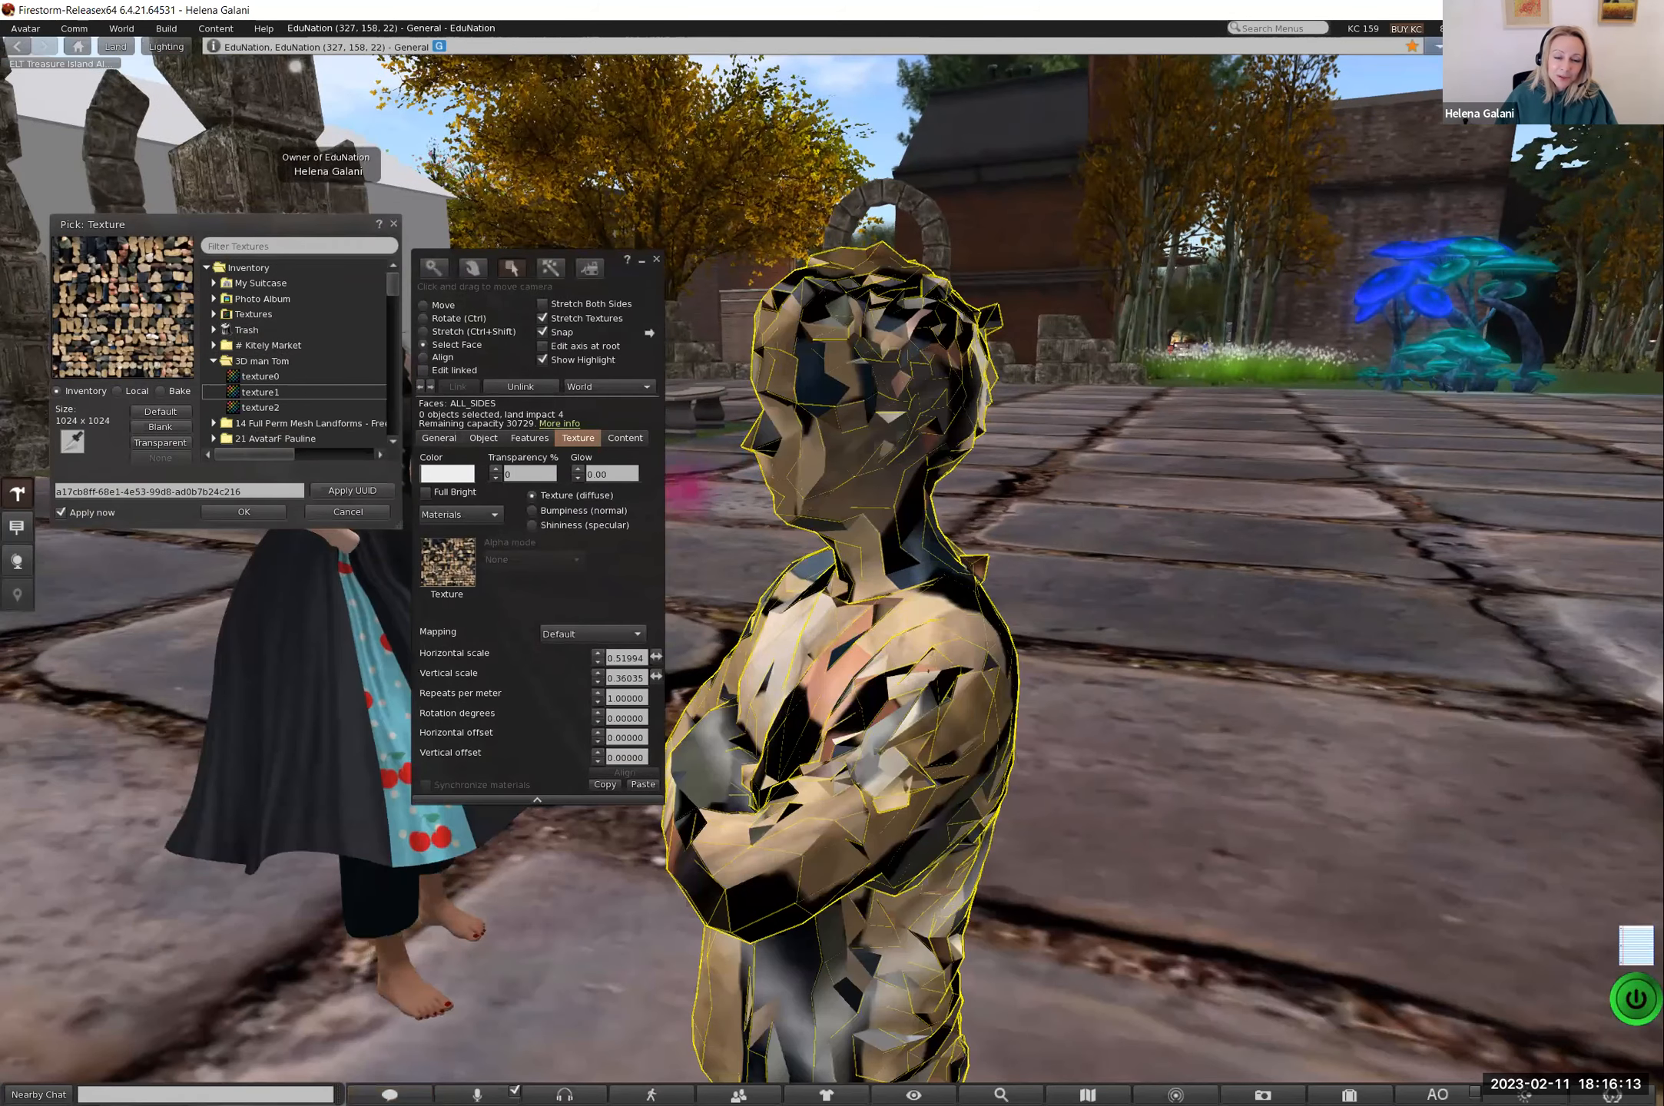
pyautogui.press('Escape')
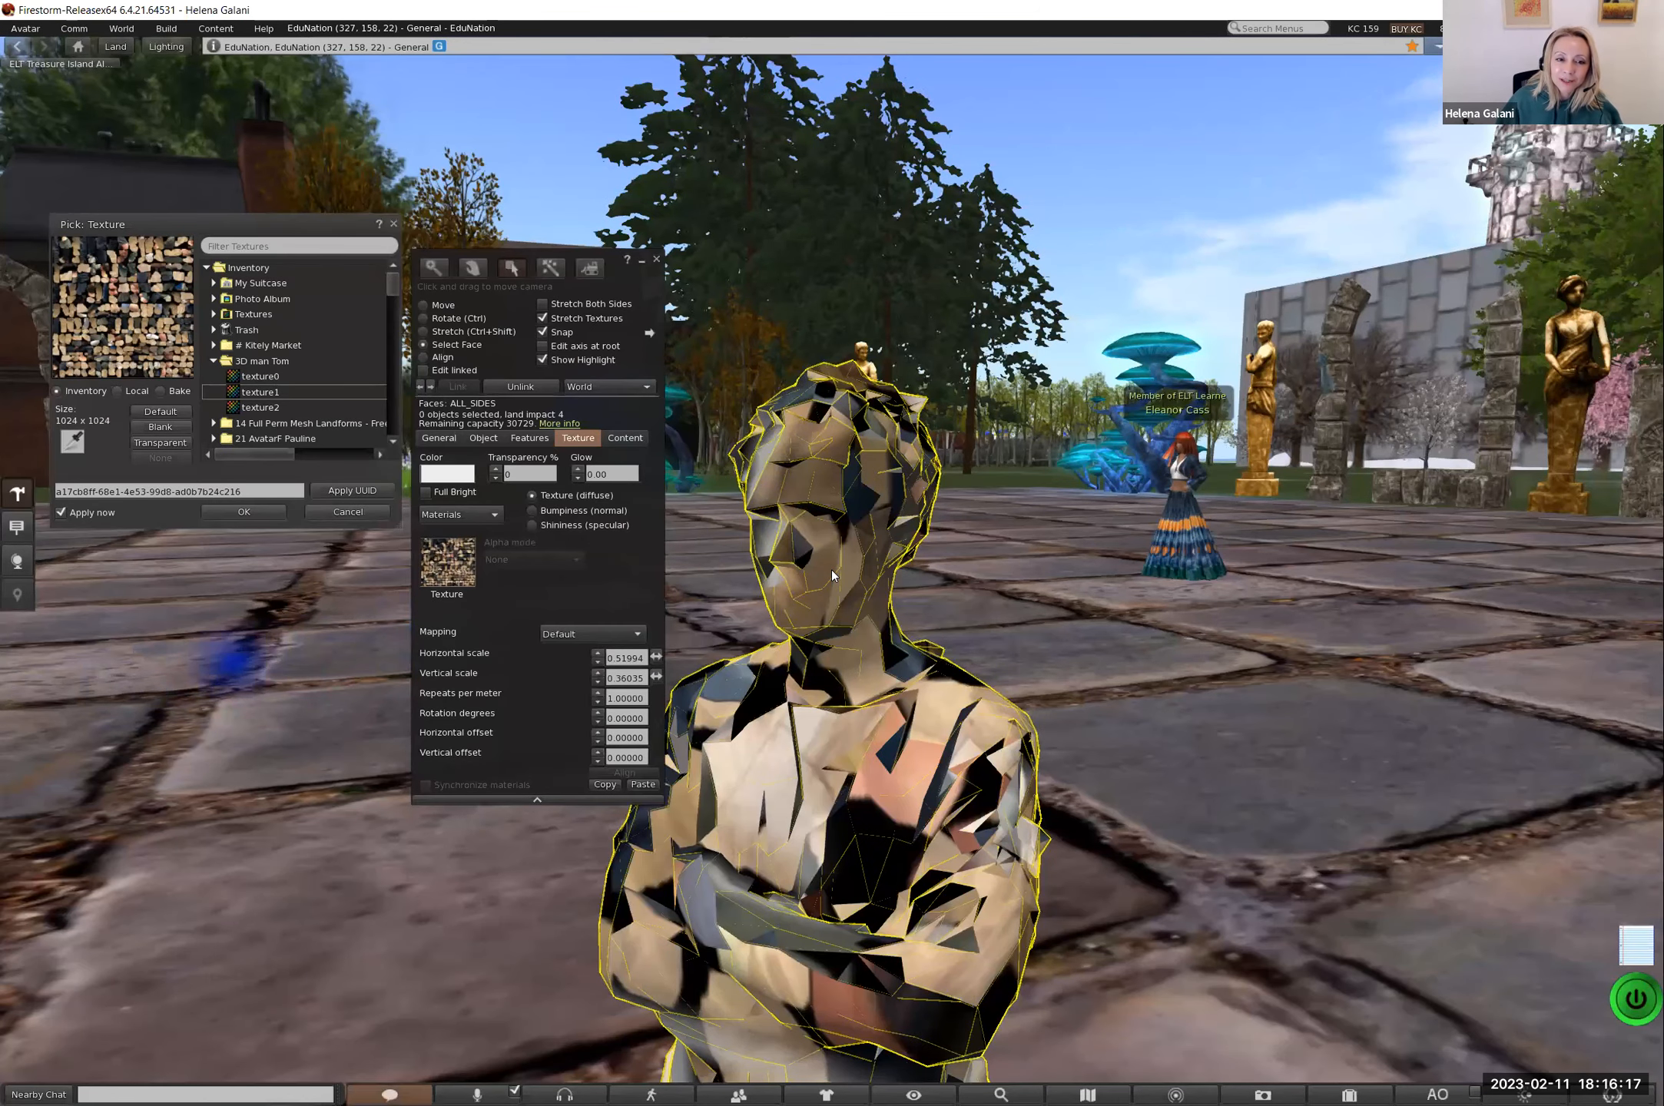
pyautogui.scroll(-3, 842, 607)
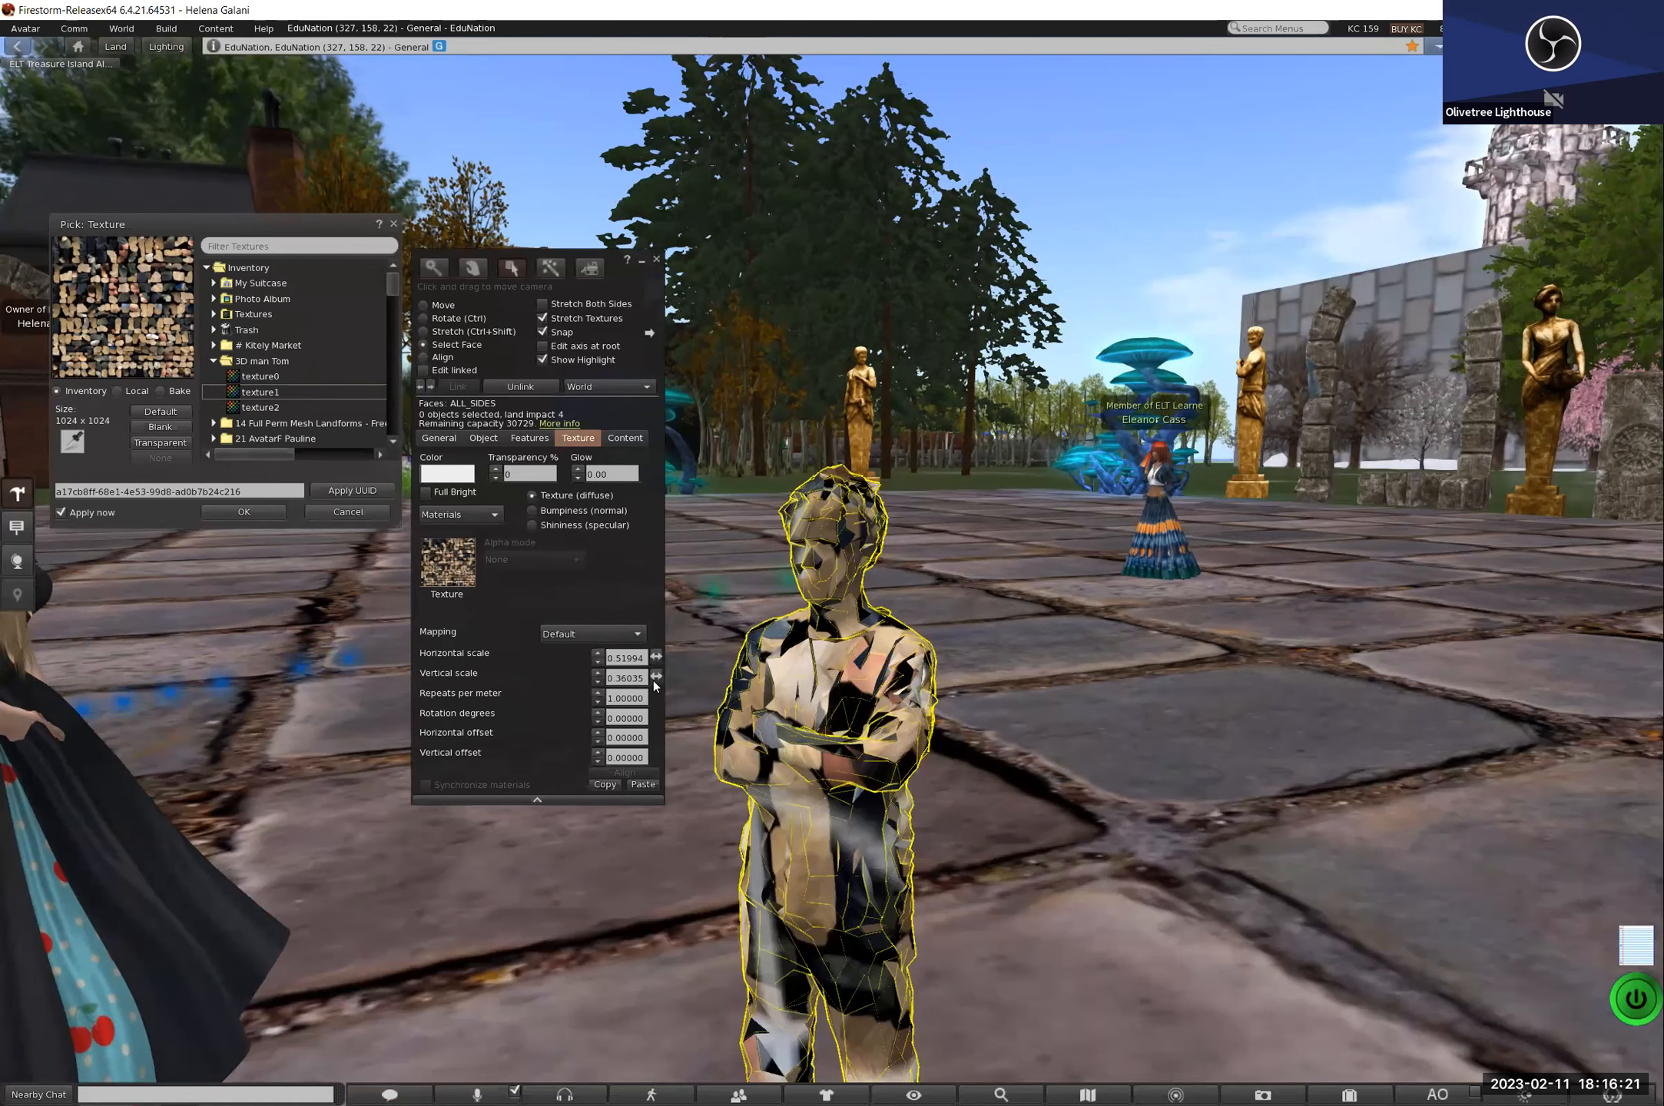
pyautogui.click(656, 678)
pyautogui.click(656, 659)
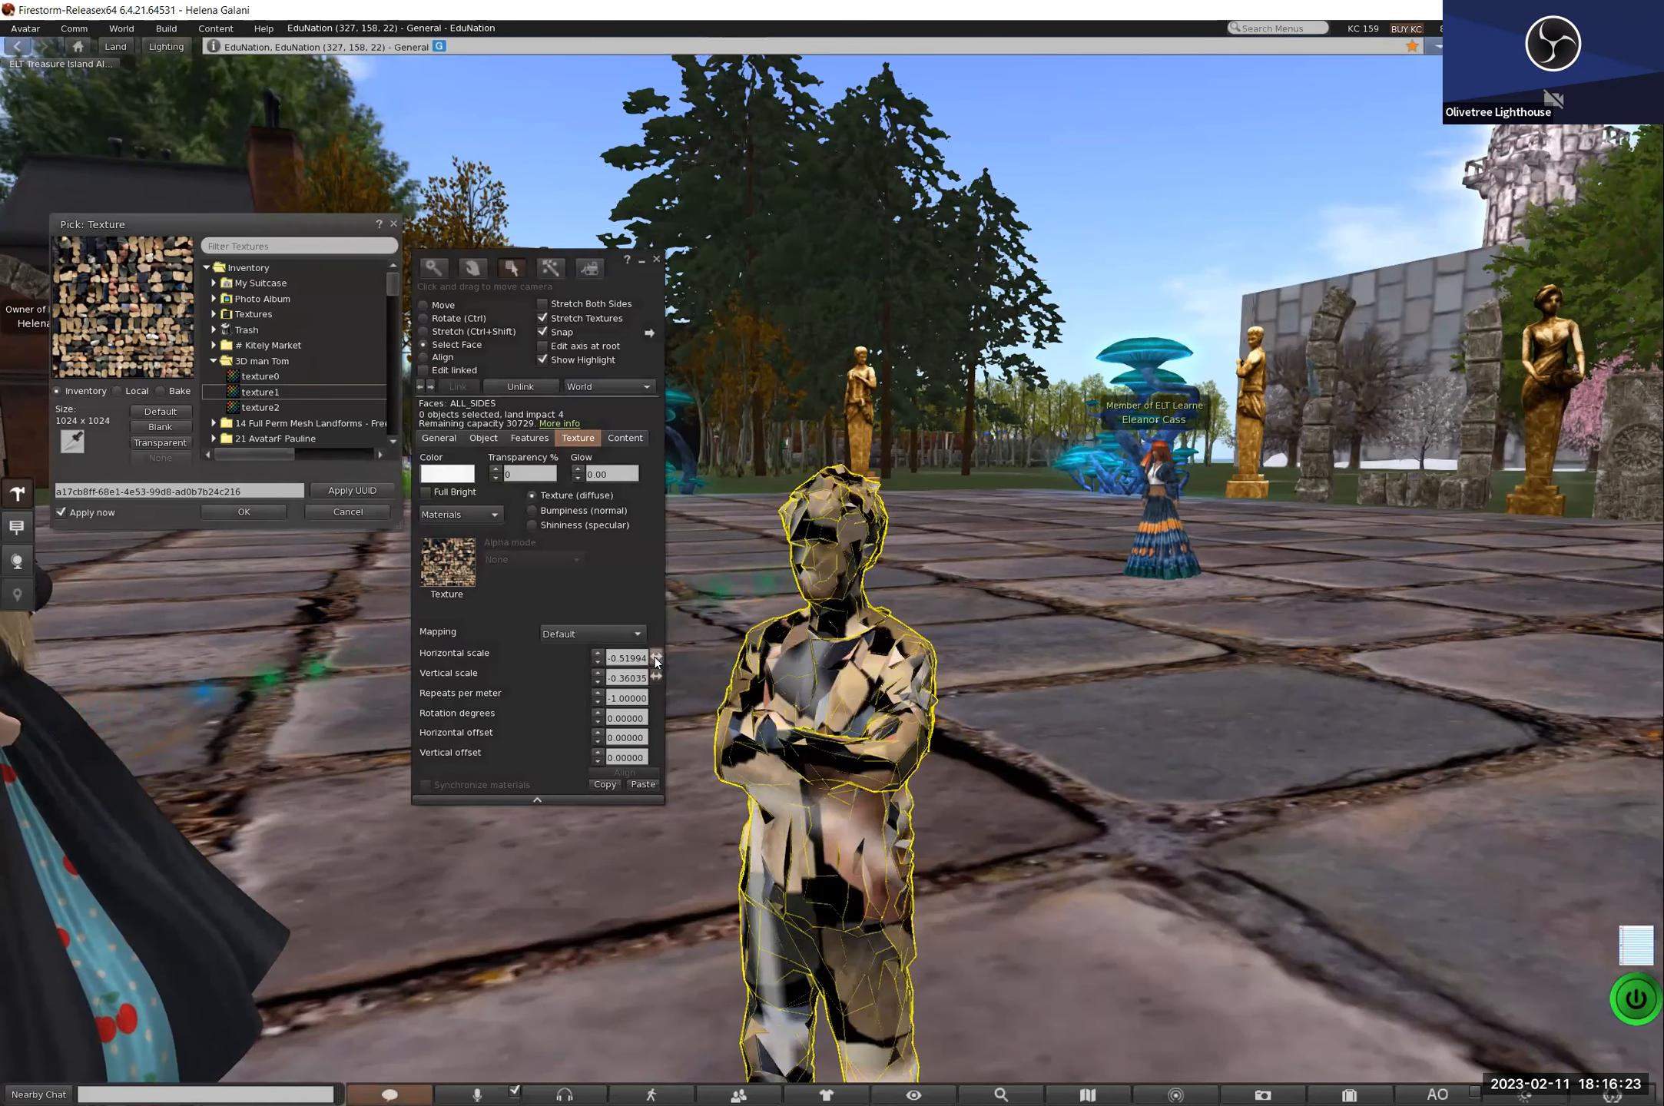
# Step: Preview texture1, texture2 and texture0 full size, then close the picker, editor and previews
pyautogui.doubleClick(294, 391)
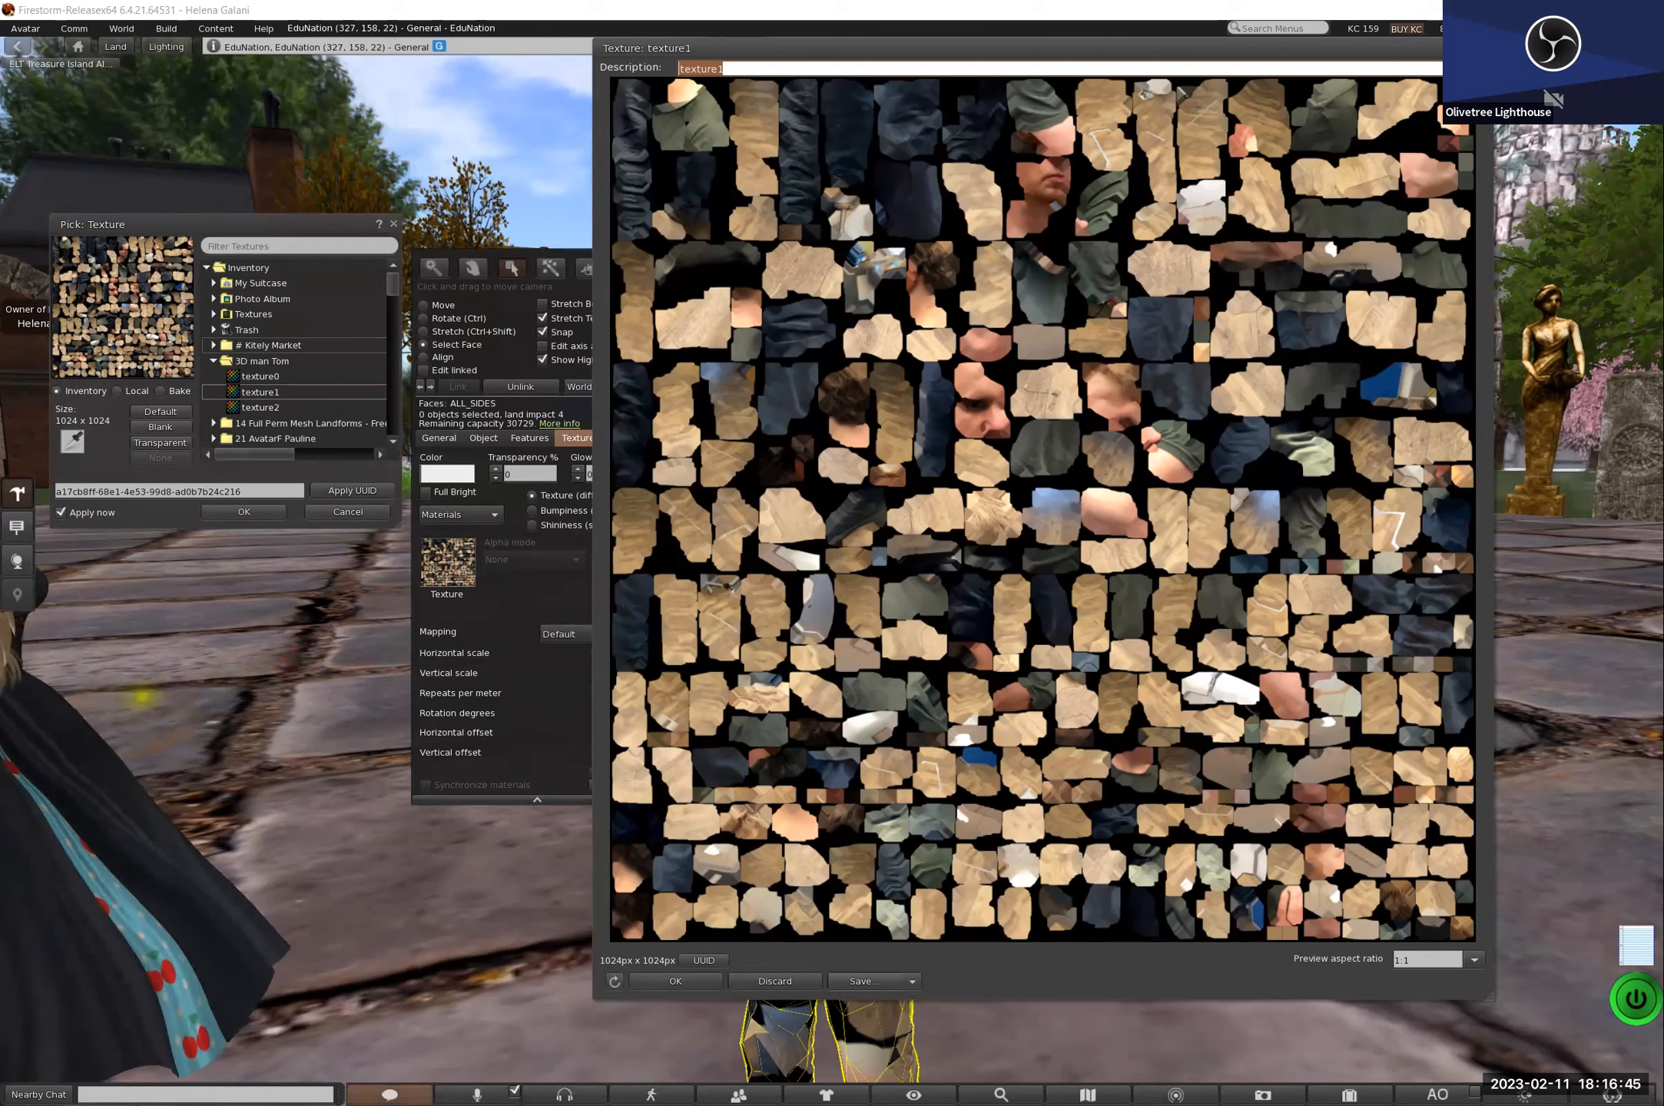
pyautogui.click(282, 407)
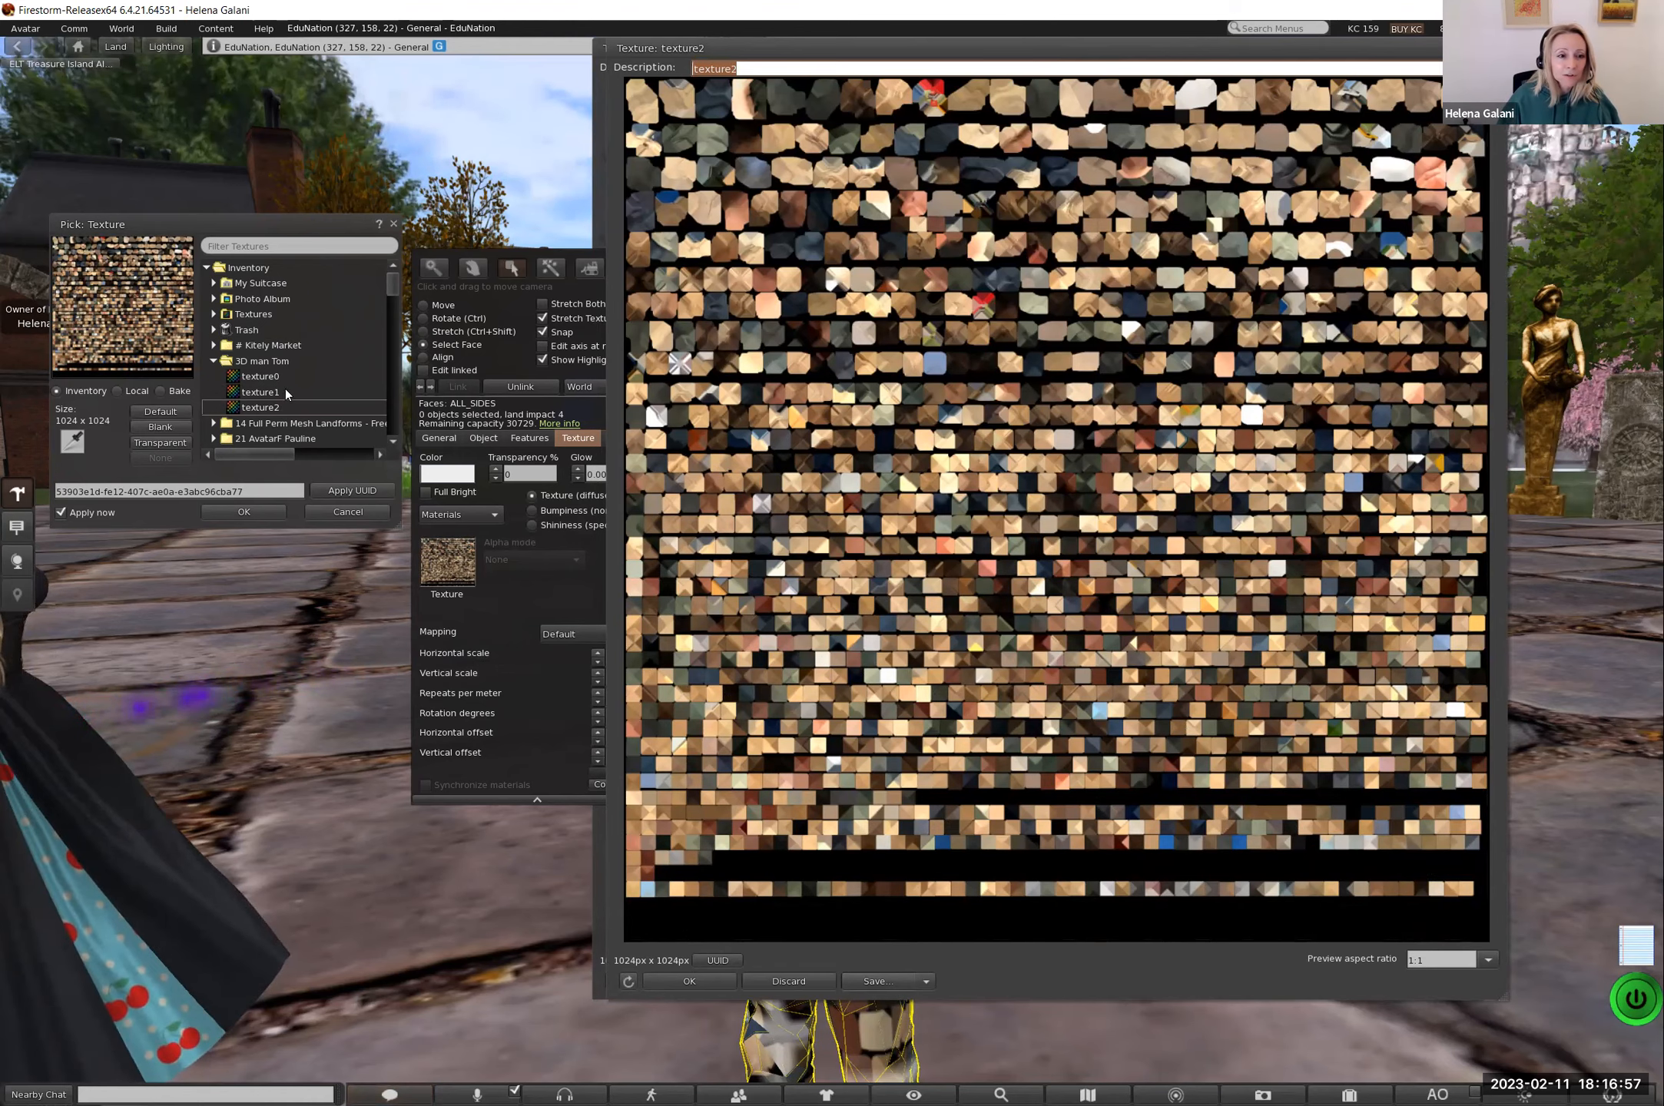
pyautogui.click(280, 376)
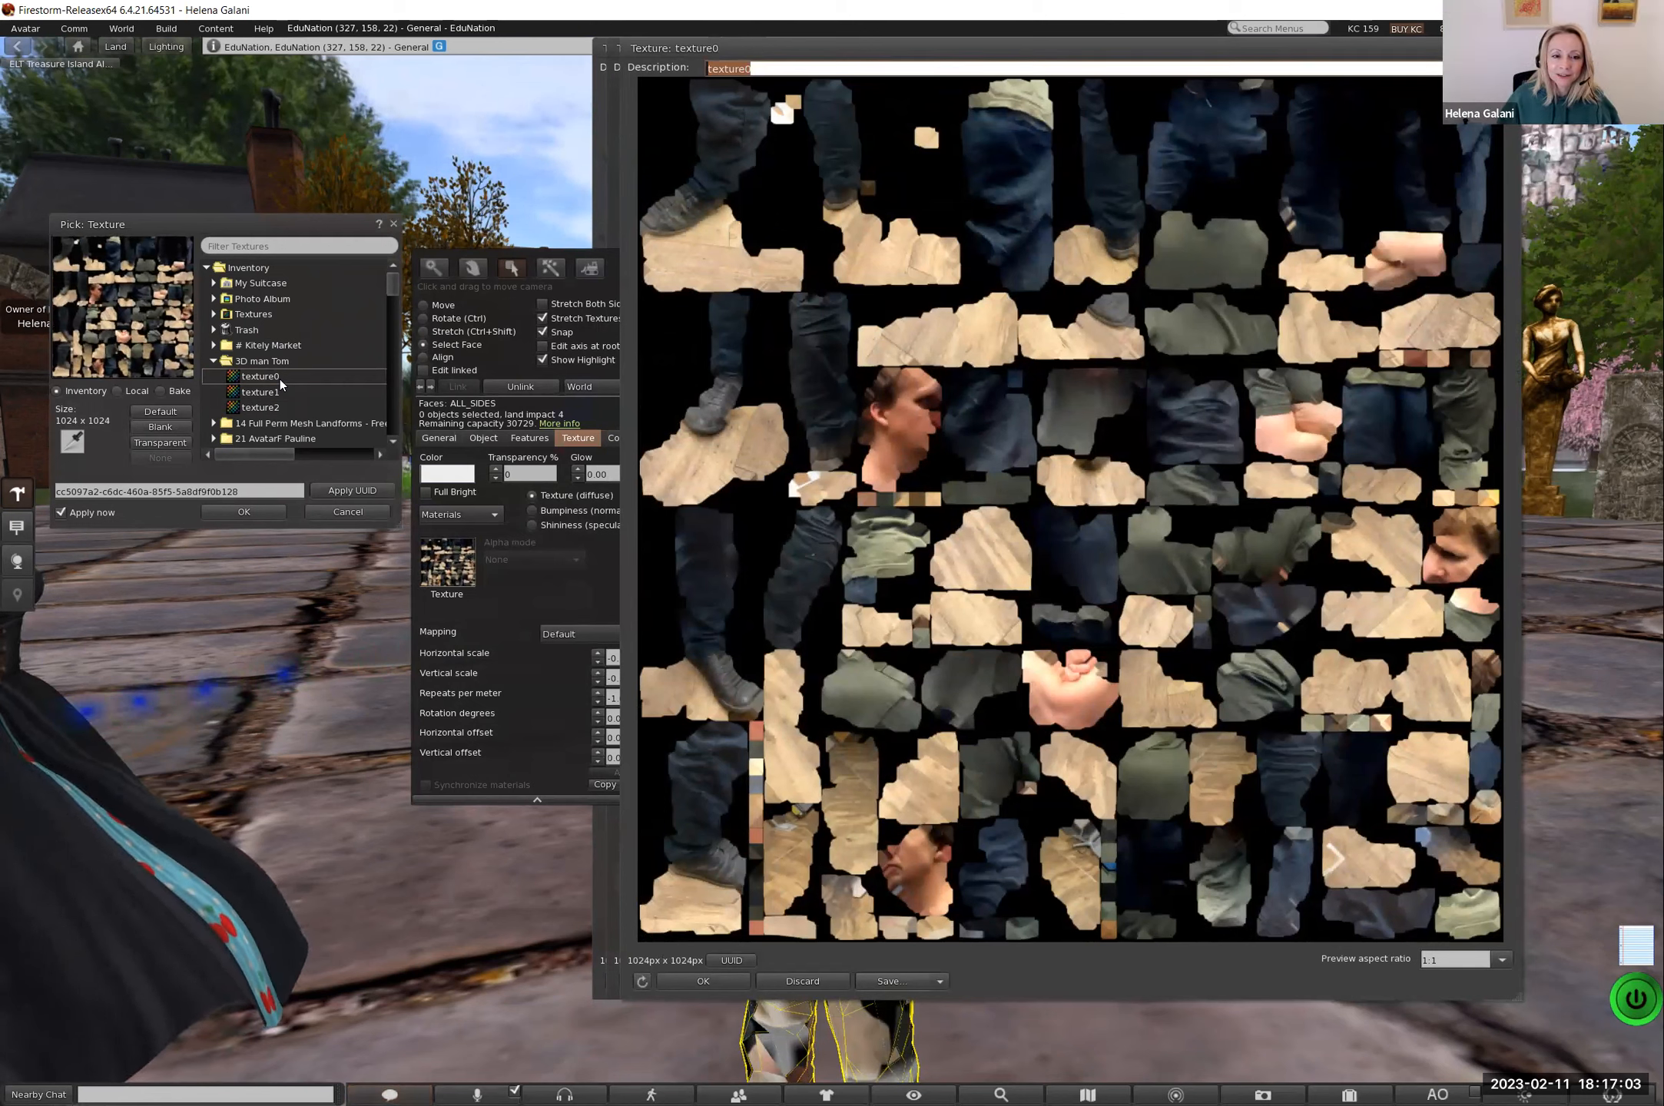
pyautogui.click(494, 605)
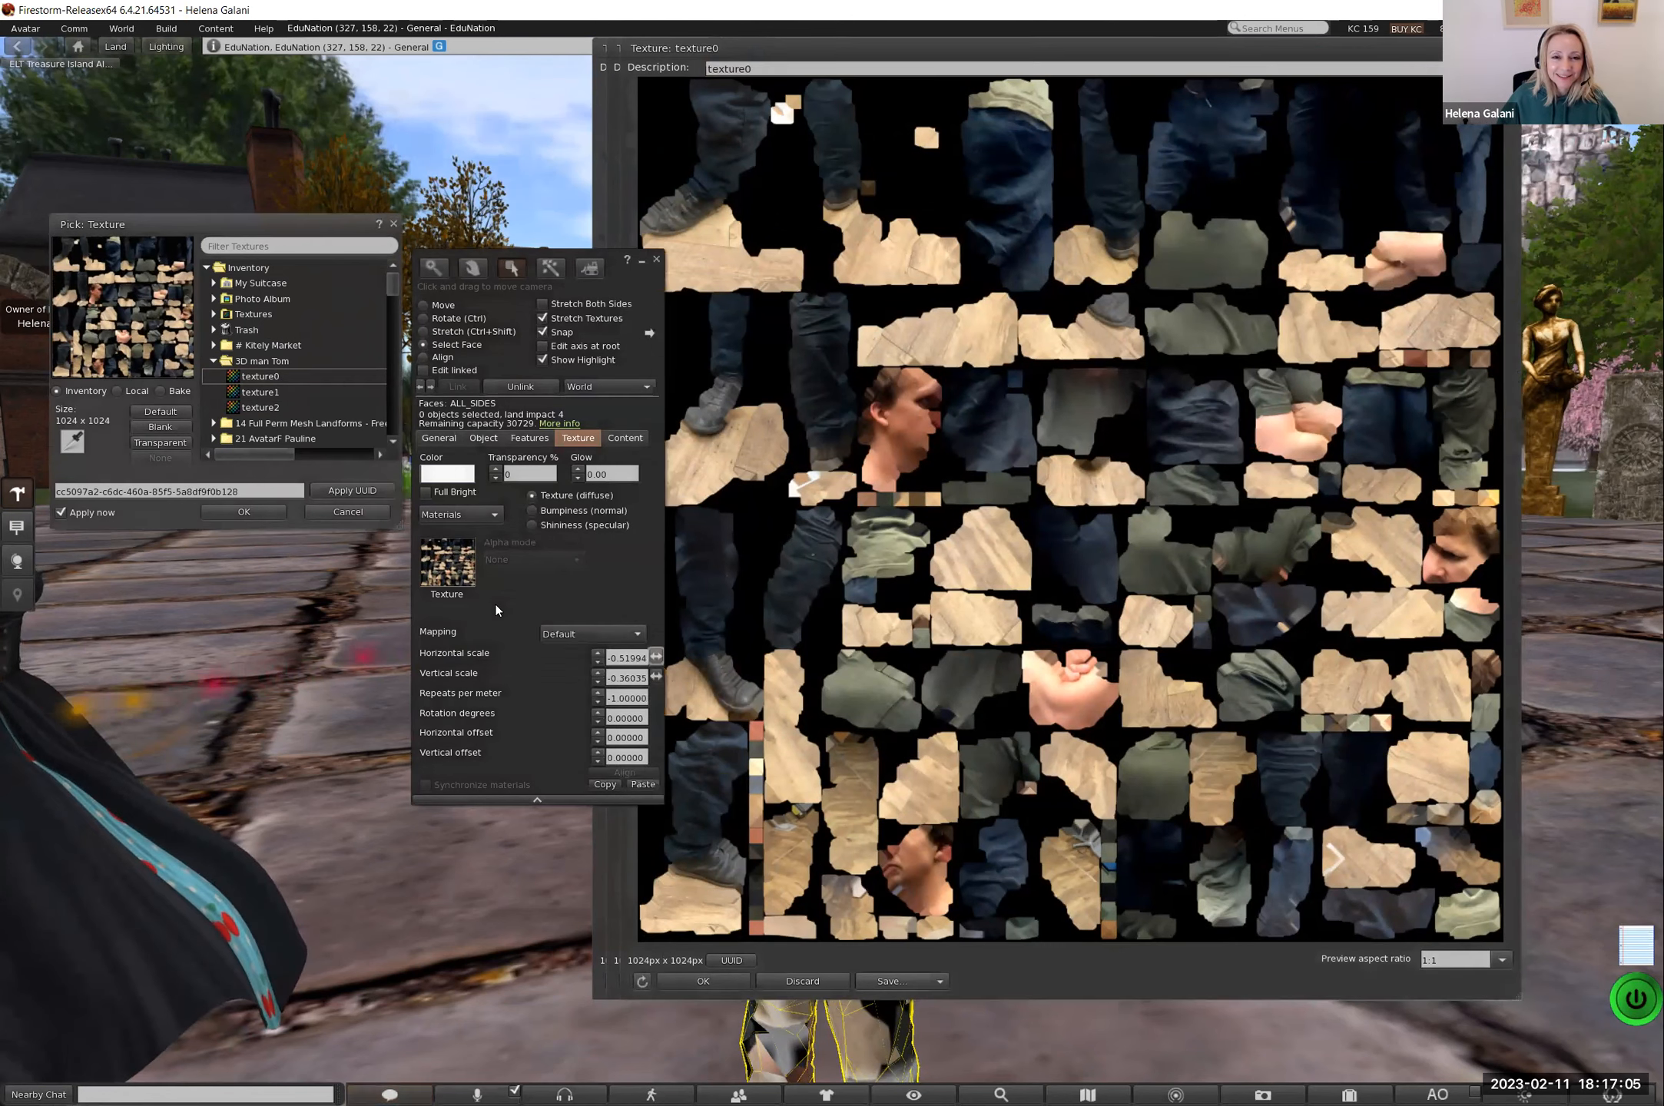
pyautogui.click(654, 261)
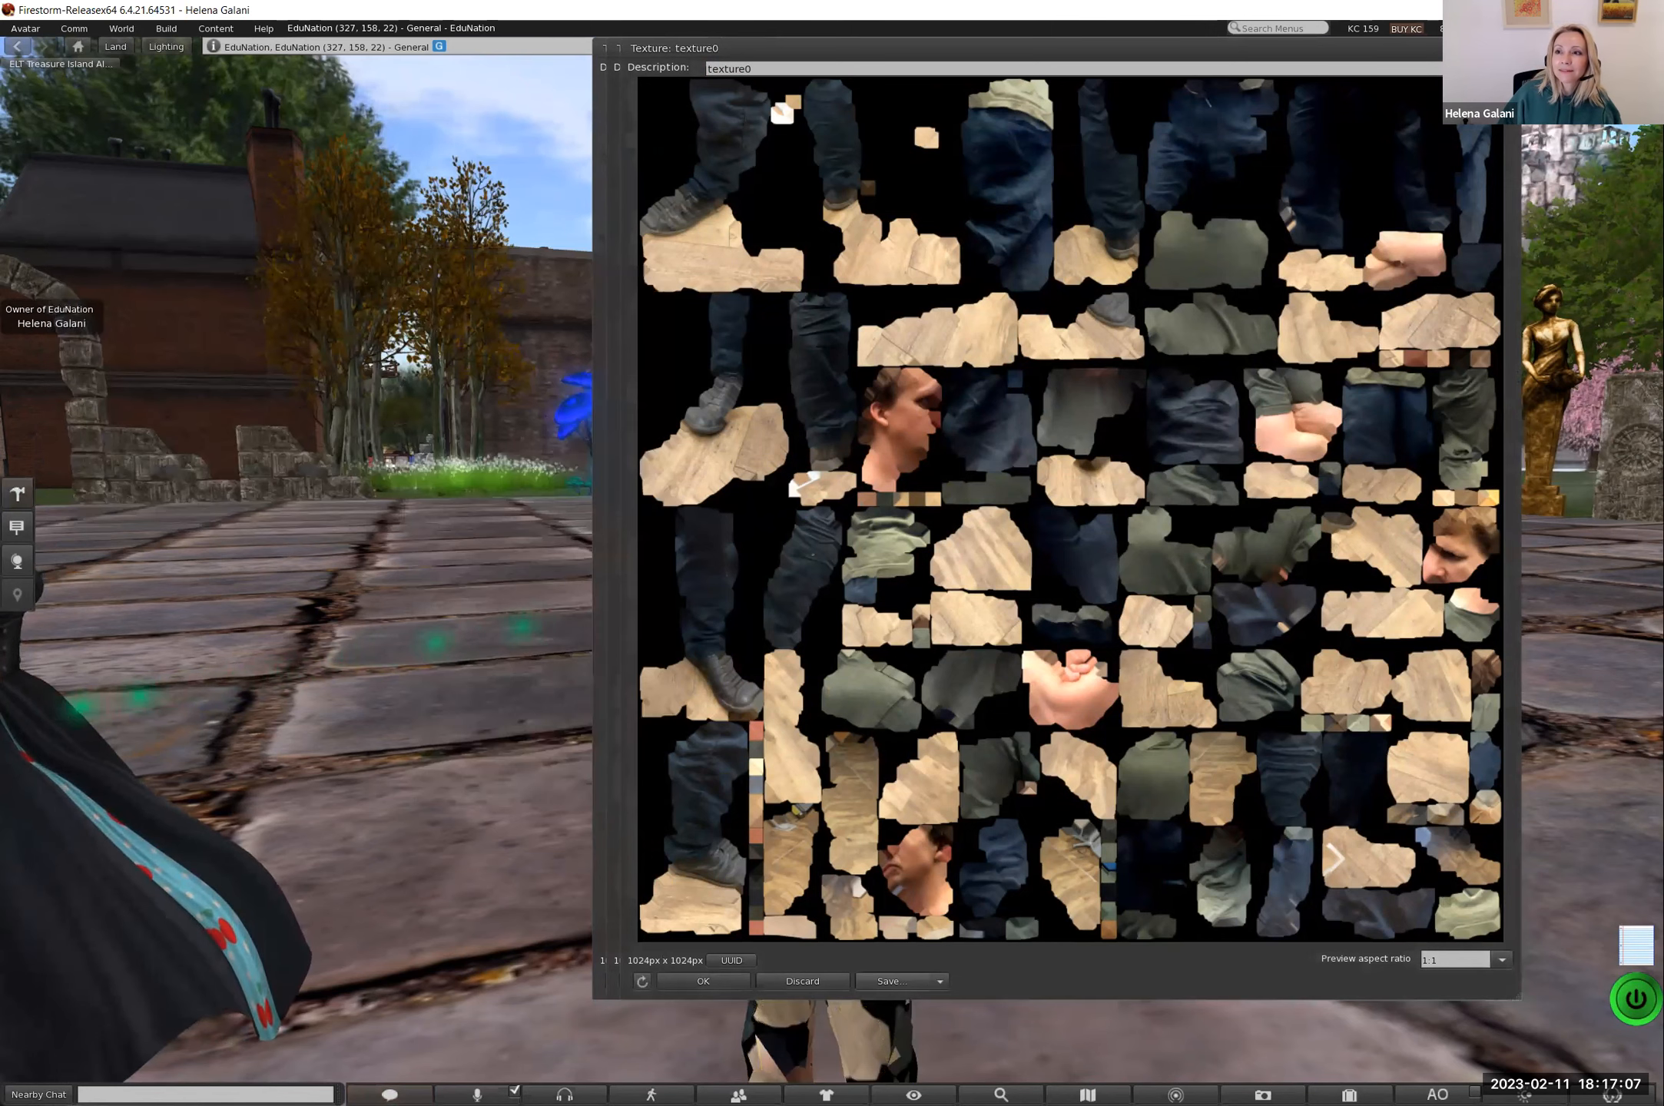
pyautogui.click(1511, 49)
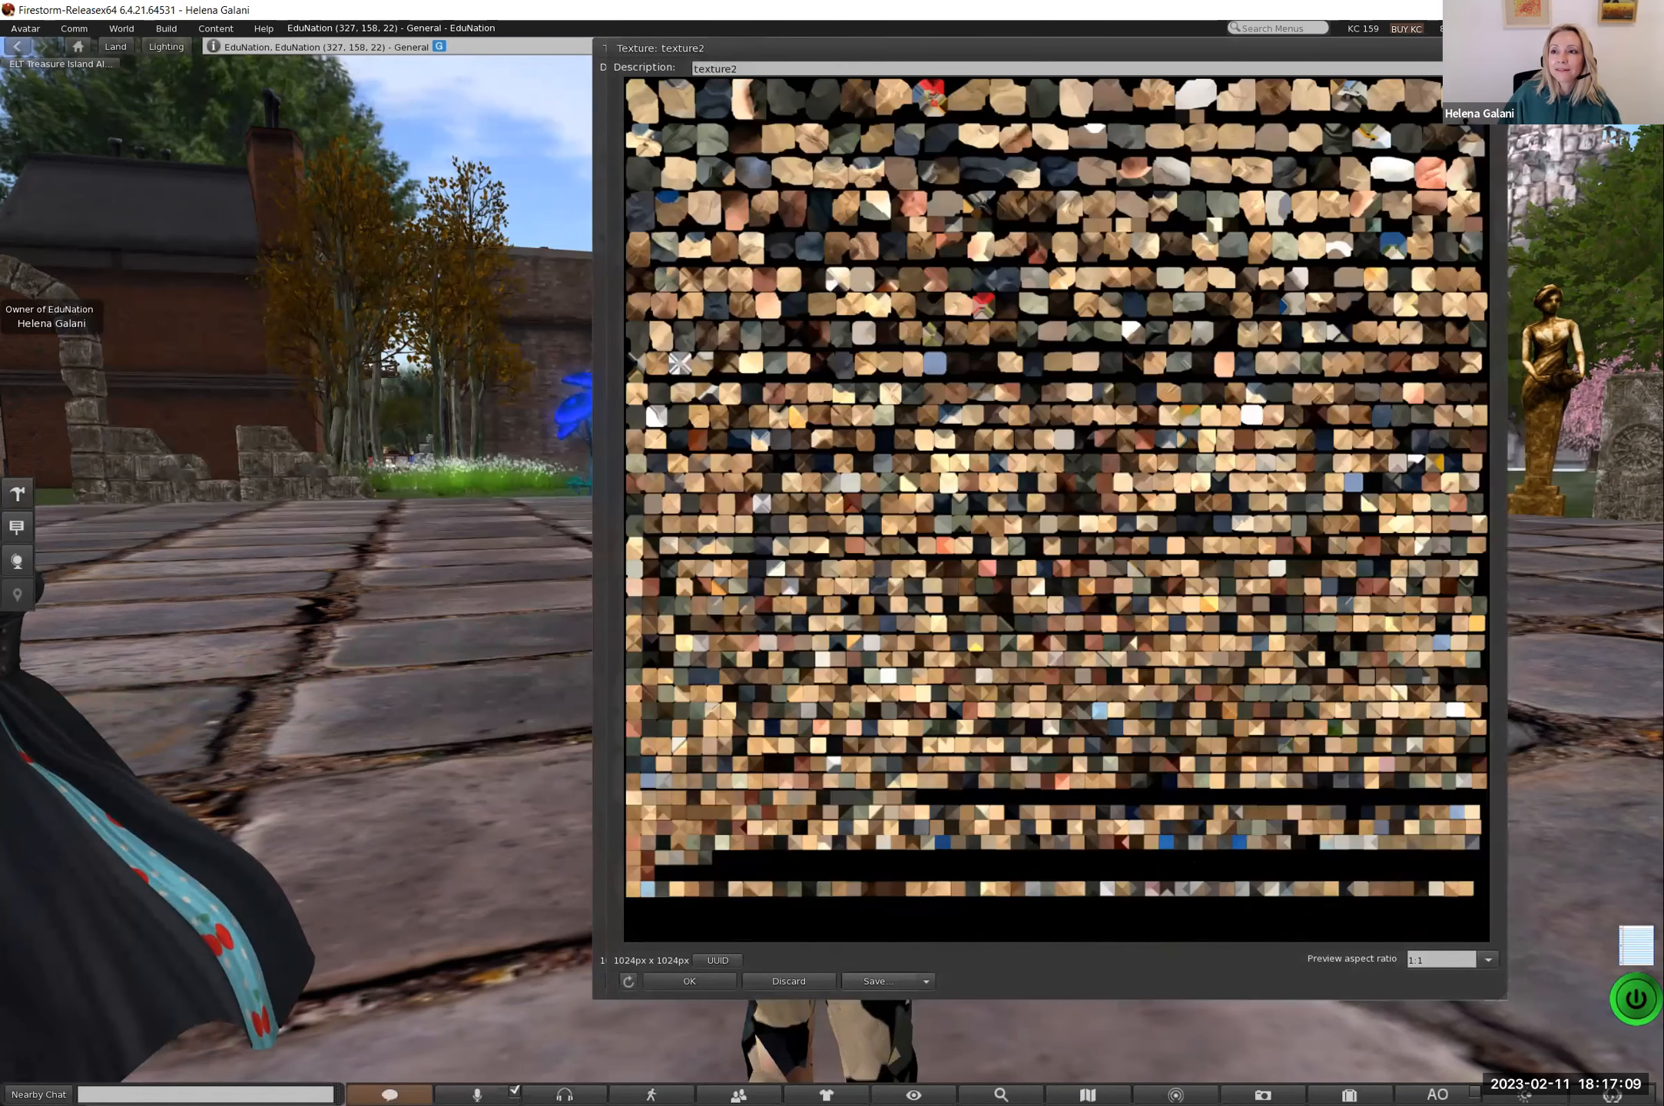
pyautogui.click(1498, 48)
pyautogui.click(1485, 48)
# Step: Orbit the camera around the camouflage-textured man from several sides, then swing out over the plaza
pyautogui.scroll(-3, 860, 660)
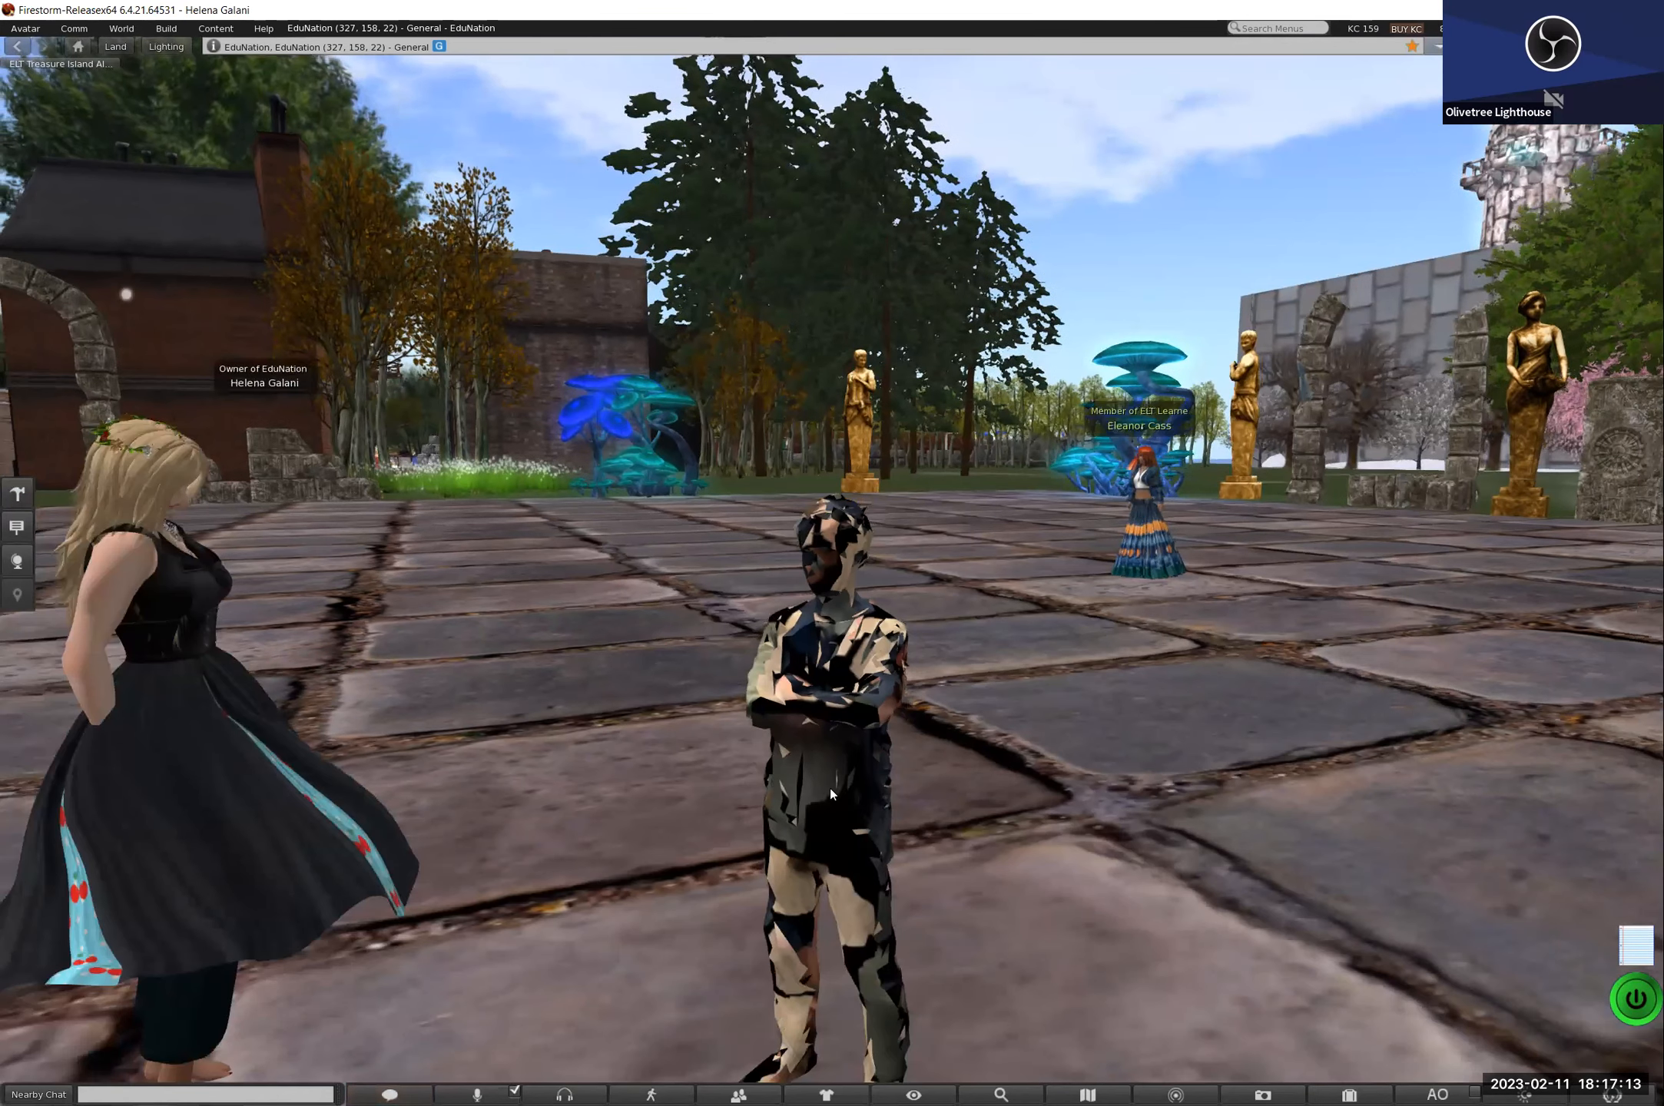
pyautogui.keyDown('alt'); pyautogui.click(837, 652); pyautogui.keyUp('alt')
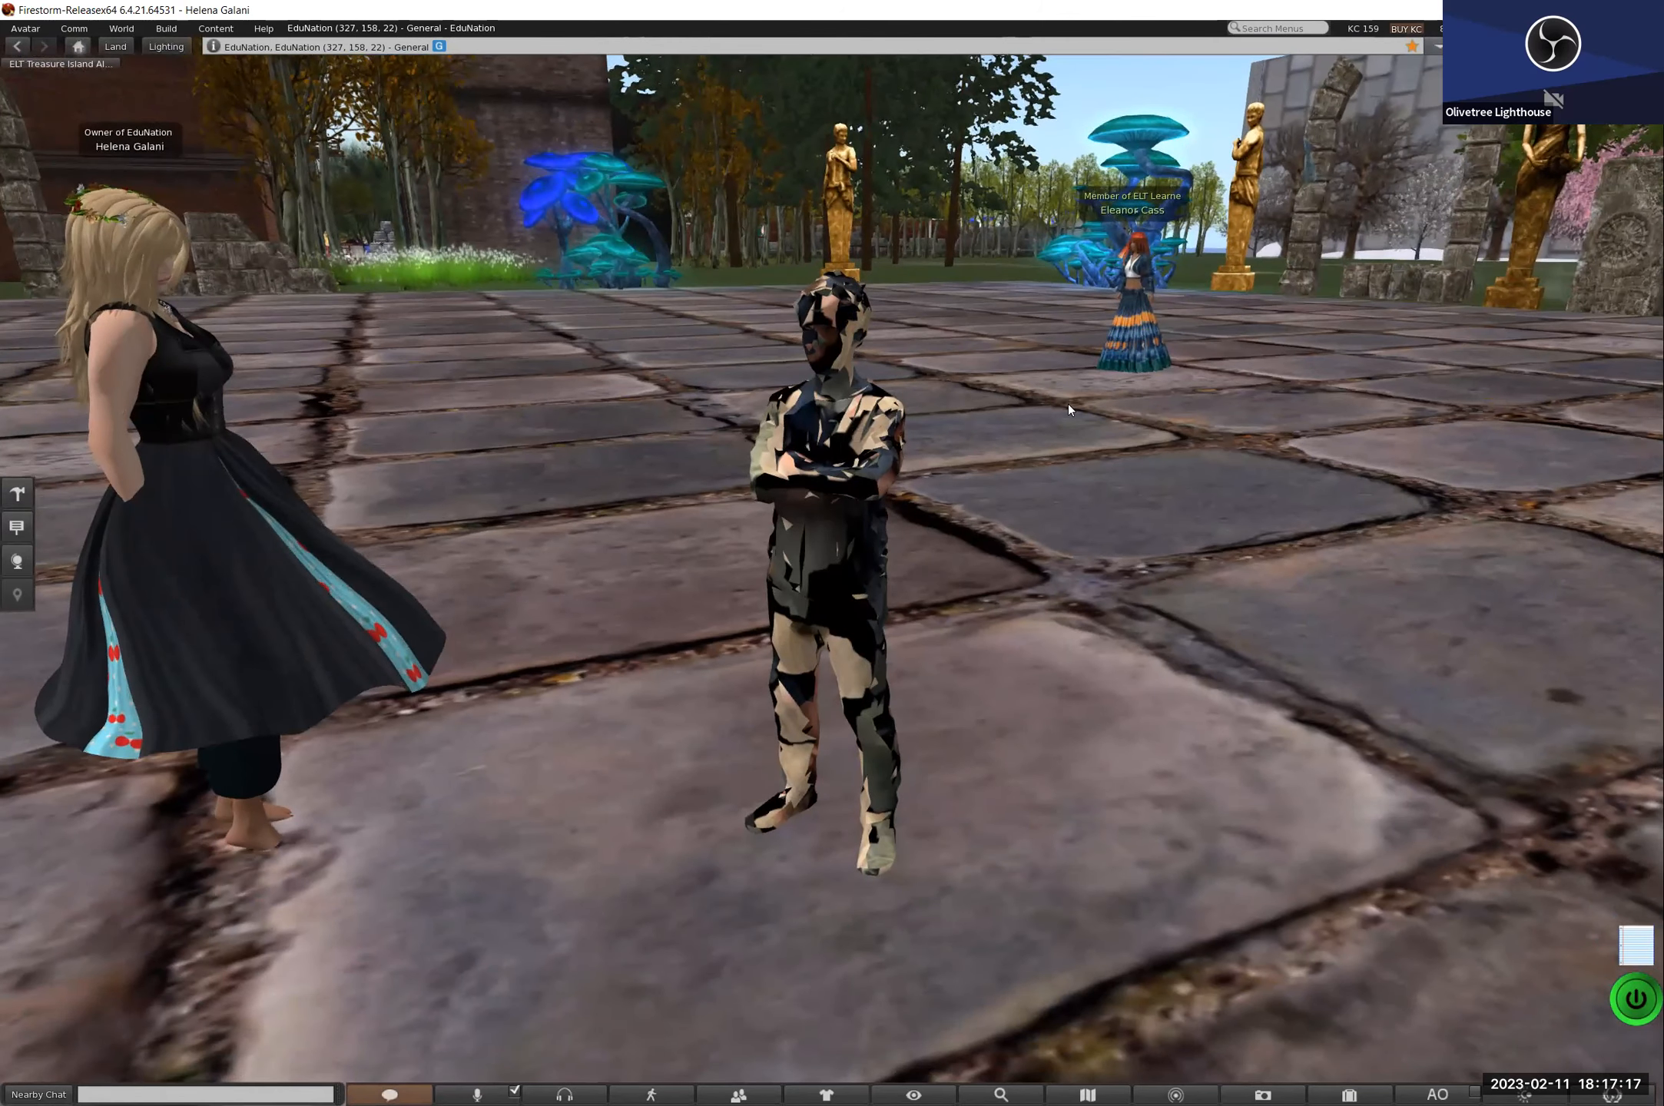
pyautogui.keyDown('alt'); pyautogui.click(1066, 411); pyautogui.keyUp('alt')
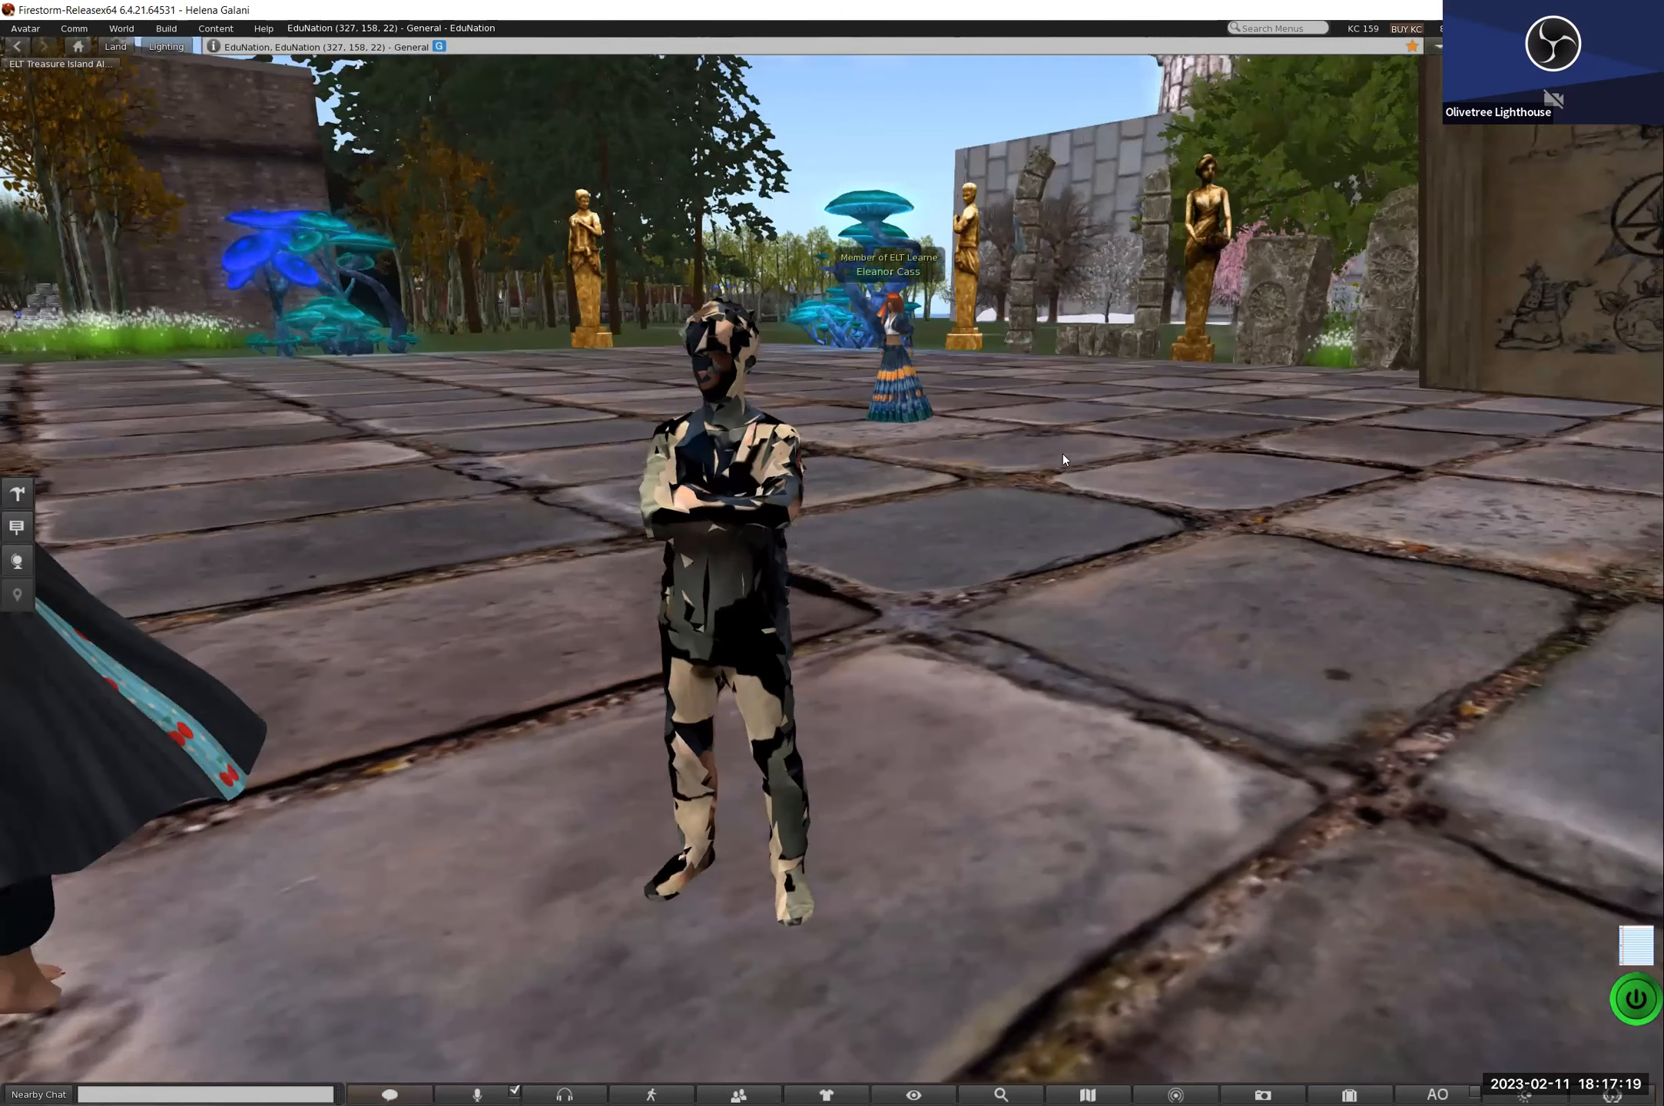
pyautogui.keyDown('alt'); pyautogui.moveTo(1062, 454); pyautogui.dragTo(1144, 454); pyautogui.keyUp('alt')
pyautogui.keyDown('alt'); pyautogui.click(1034, 489); pyautogui.keyUp('alt')
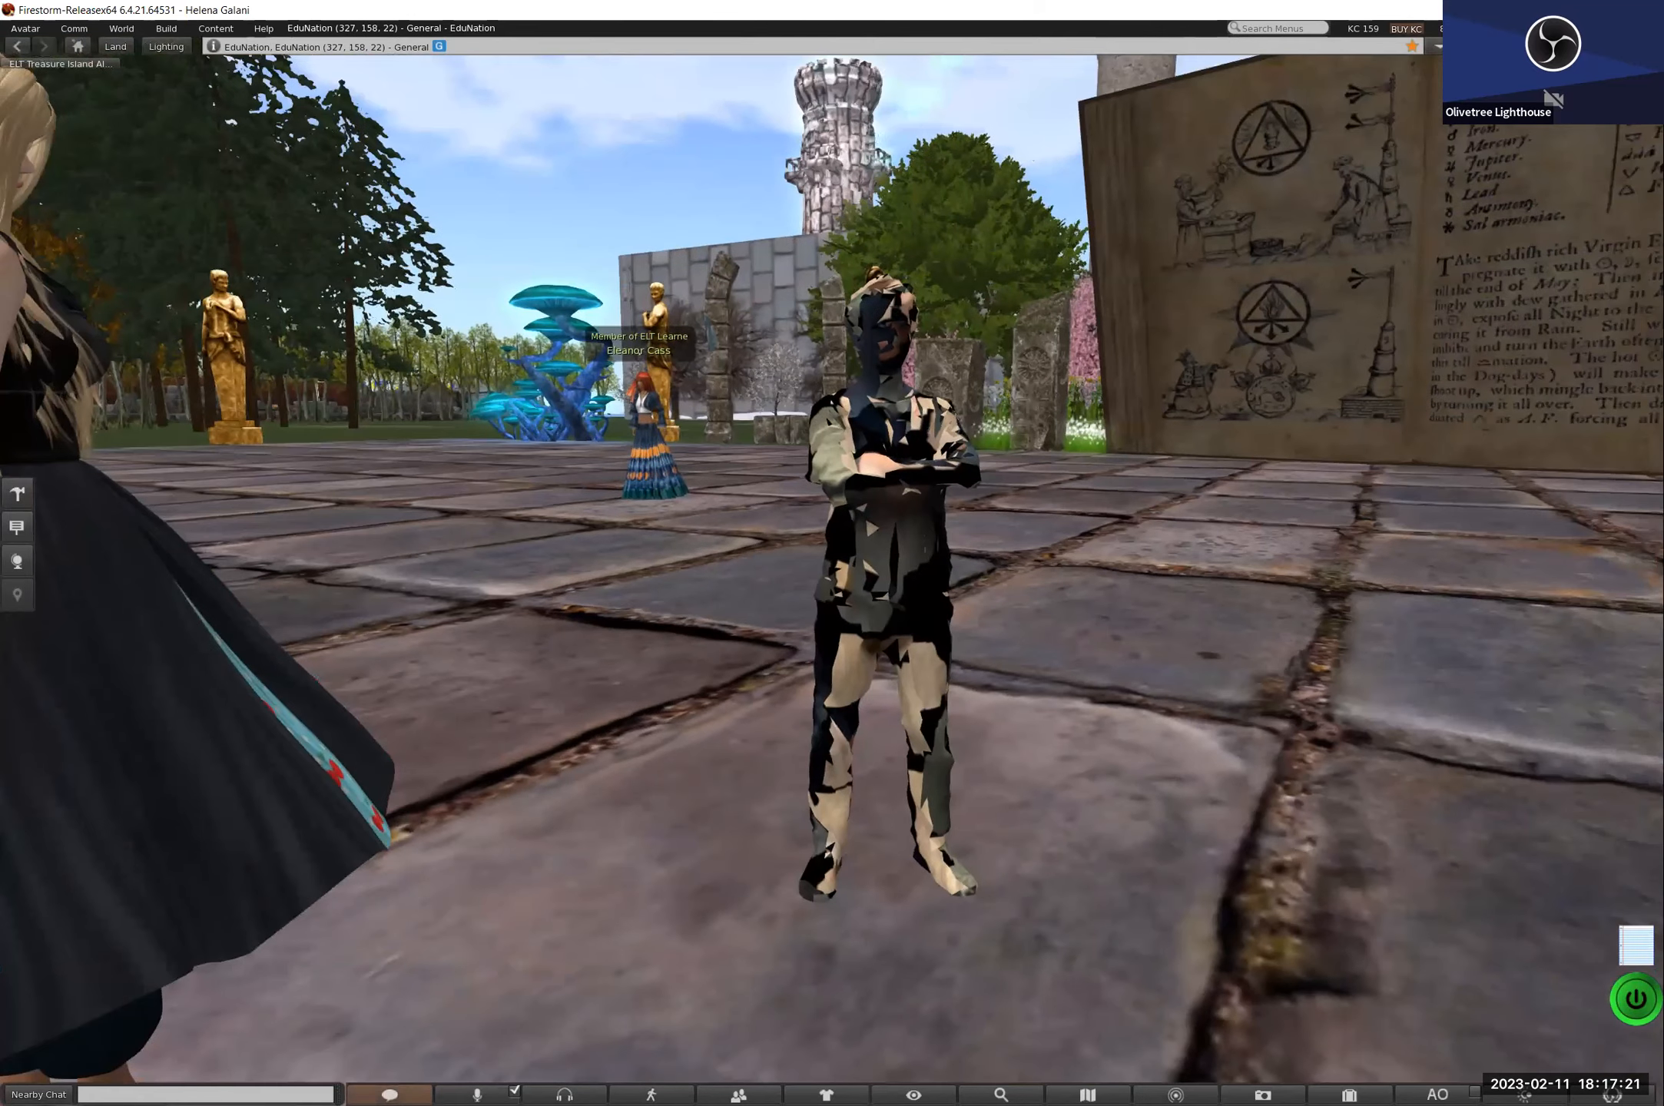
pyautogui.keyDown('alt'); pyautogui.moveTo(771, 563); pyautogui.dragTo(569, 538); pyautogui.keyUp('alt')
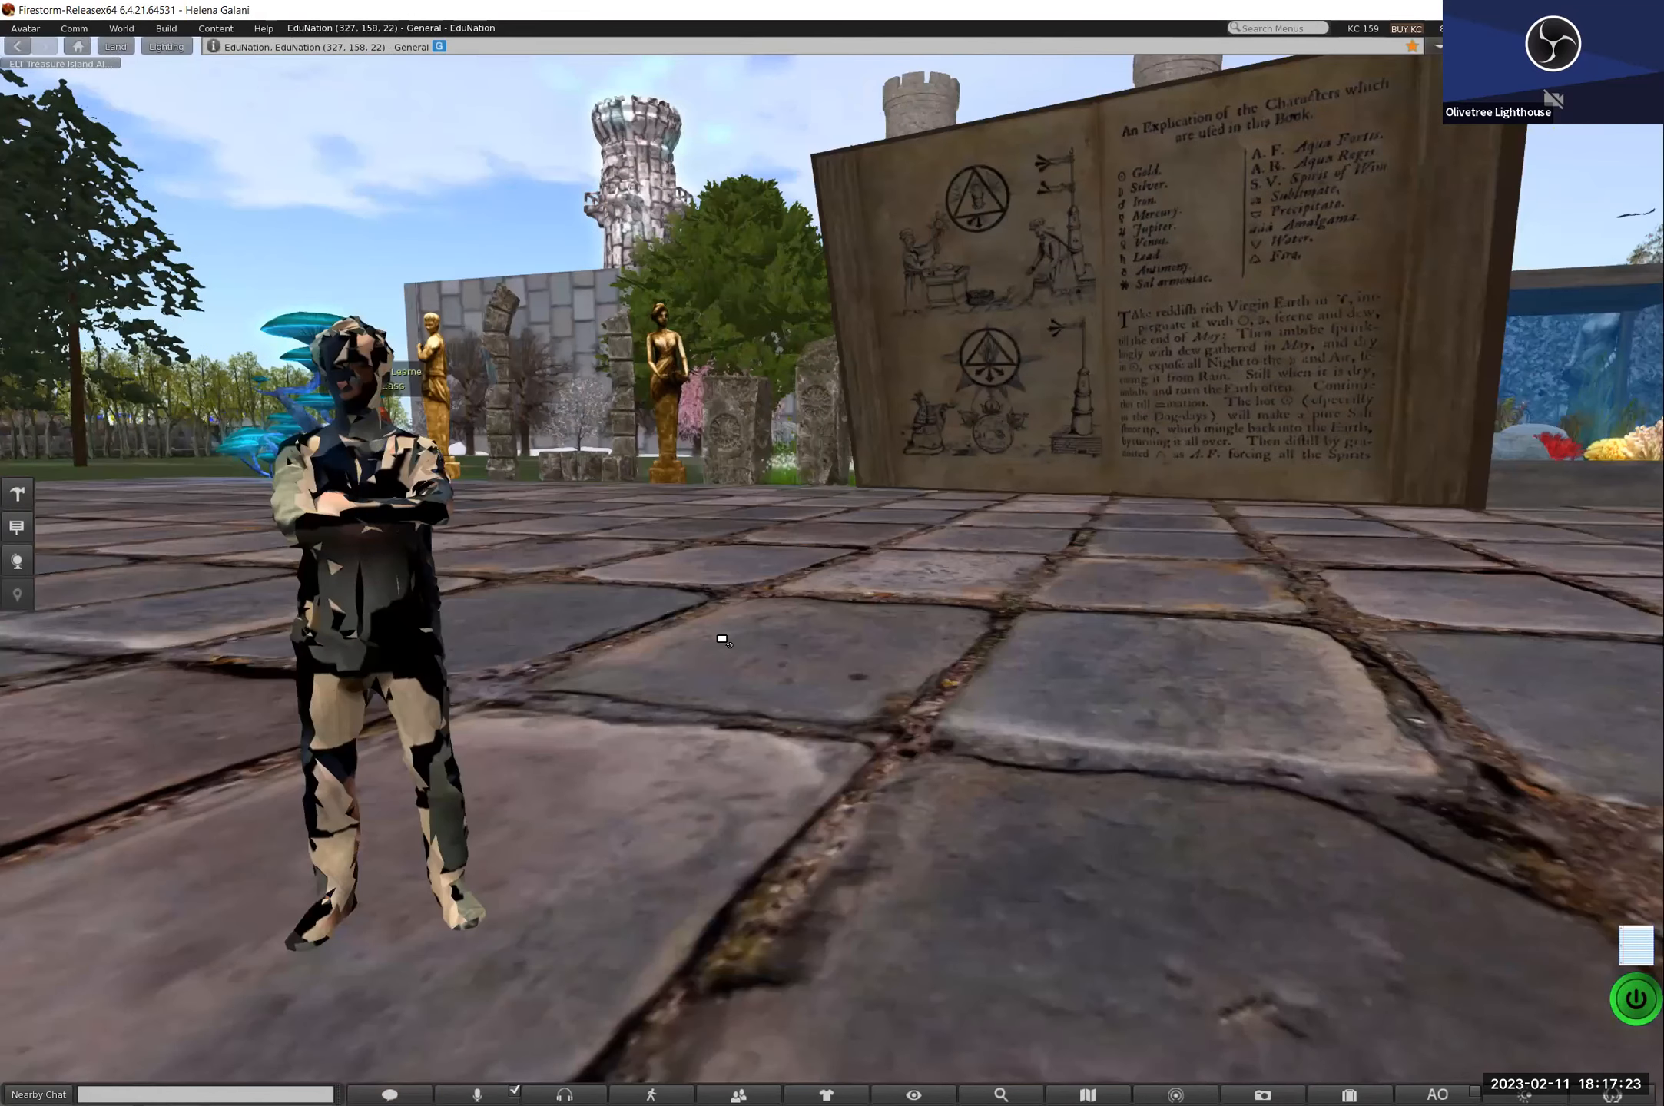
pyautogui.keyDown('alt'); pyautogui.moveTo(833, 572); pyautogui.dragTo(840, 572); pyautogui.keyUp('alt')
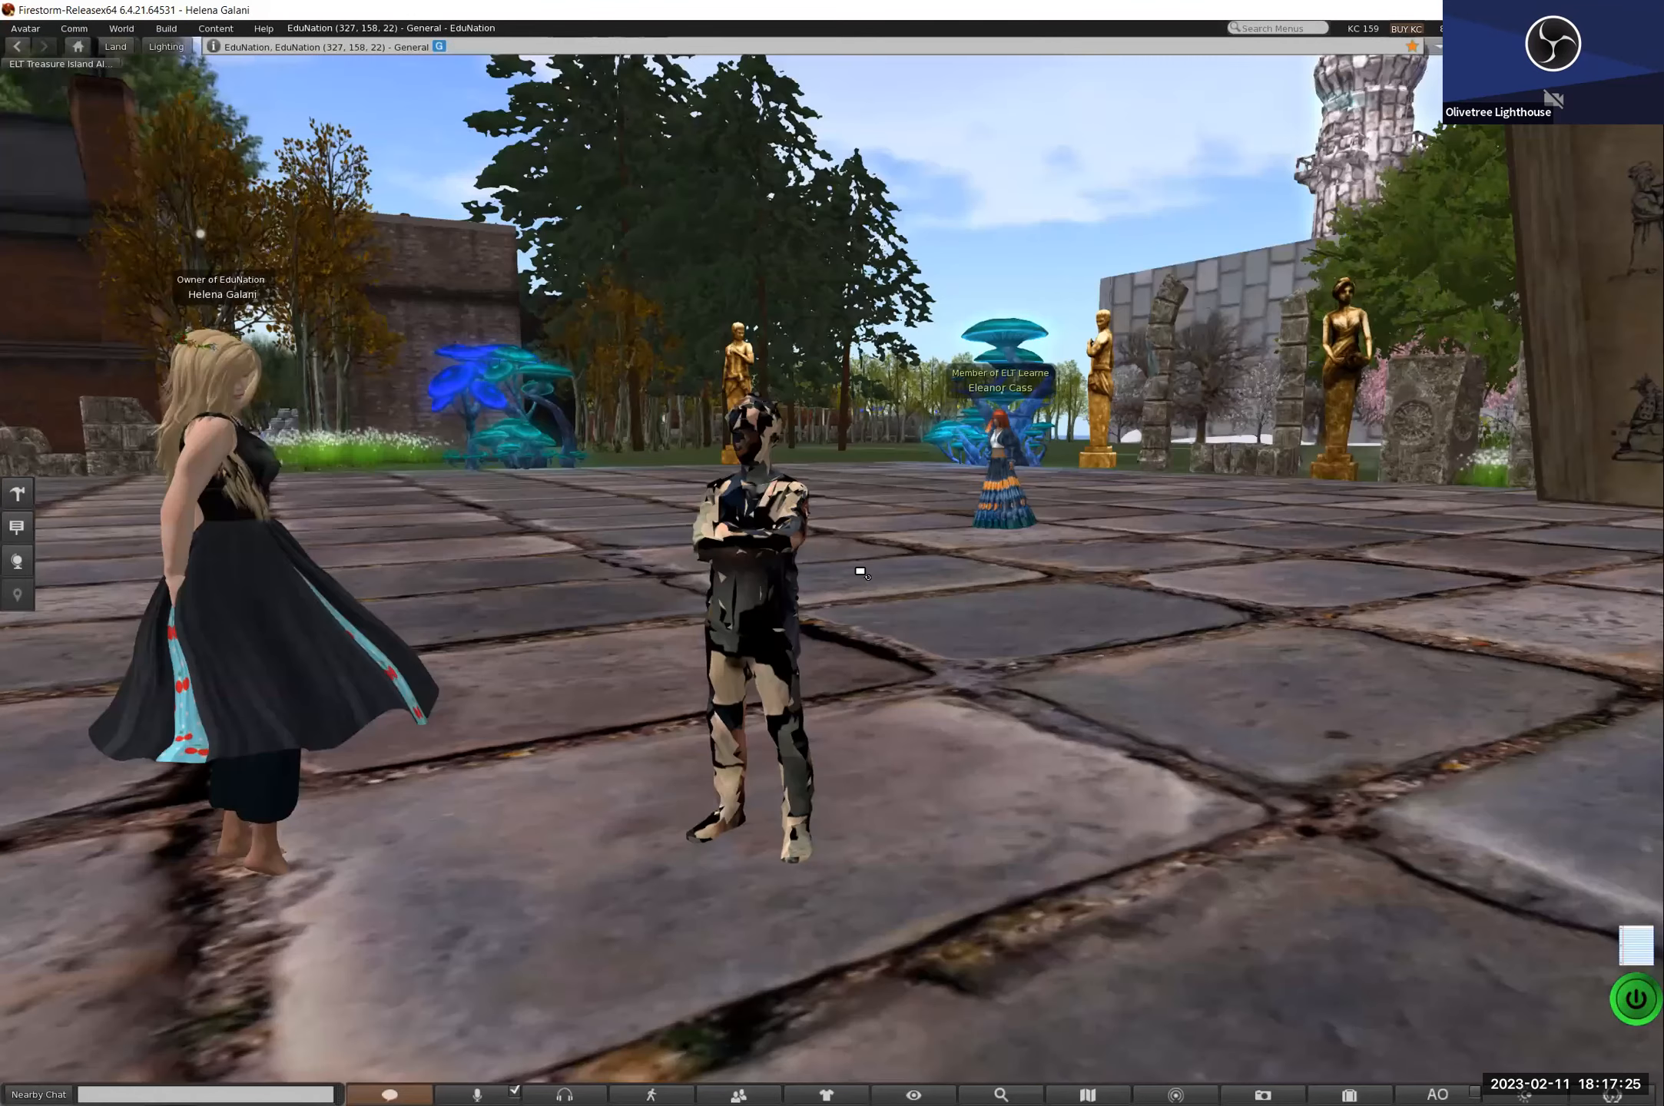
pyautogui.keyDown('alt'); pyautogui.click(573, 626); pyautogui.keyUp('alt')
pyautogui.keyDown('alt'); pyautogui.click(970, 513); pyautogui.keyUp('alt')
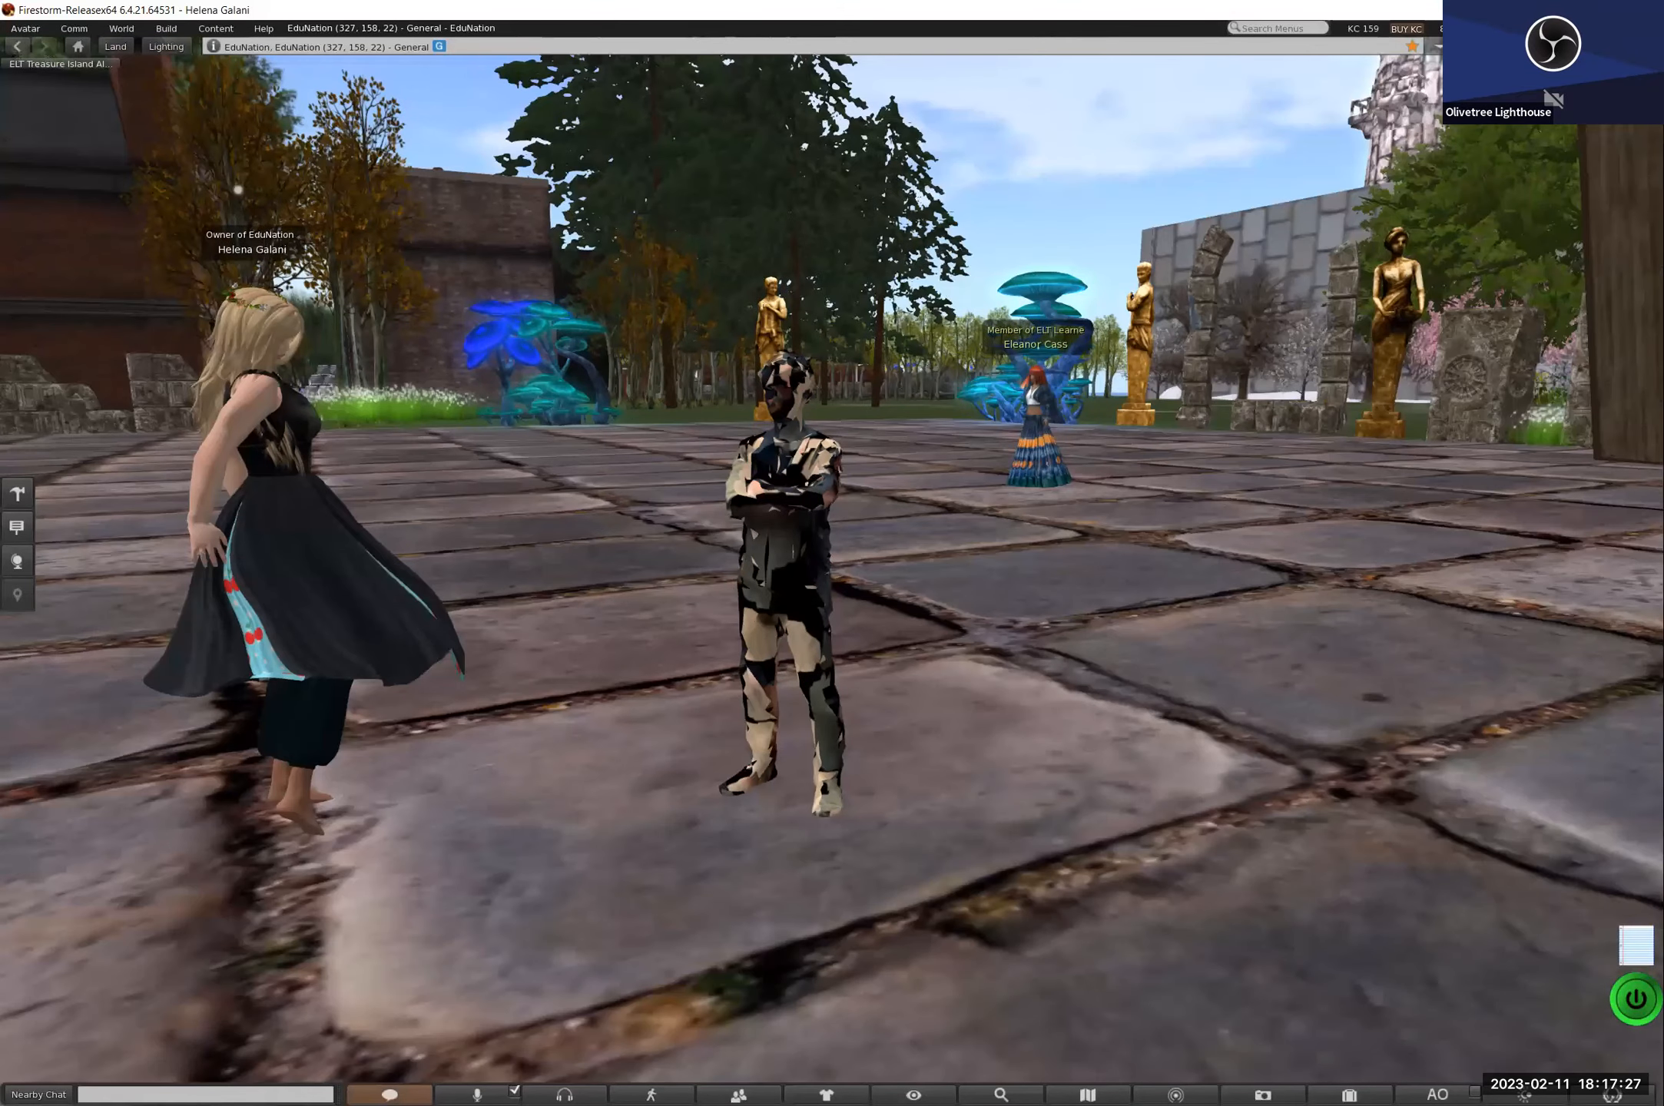
pyautogui.keyDown('alt'); pyautogui.moveTo(833, 570); pyautogui.dragTo(853, 570); pyautogui.keyUp('alt')
pyautogui.keyDown('alt'); pyautogui.moveTo(807, 507); pyautogui.dragTo(858, 569); pyautogui.keyUp('alt')
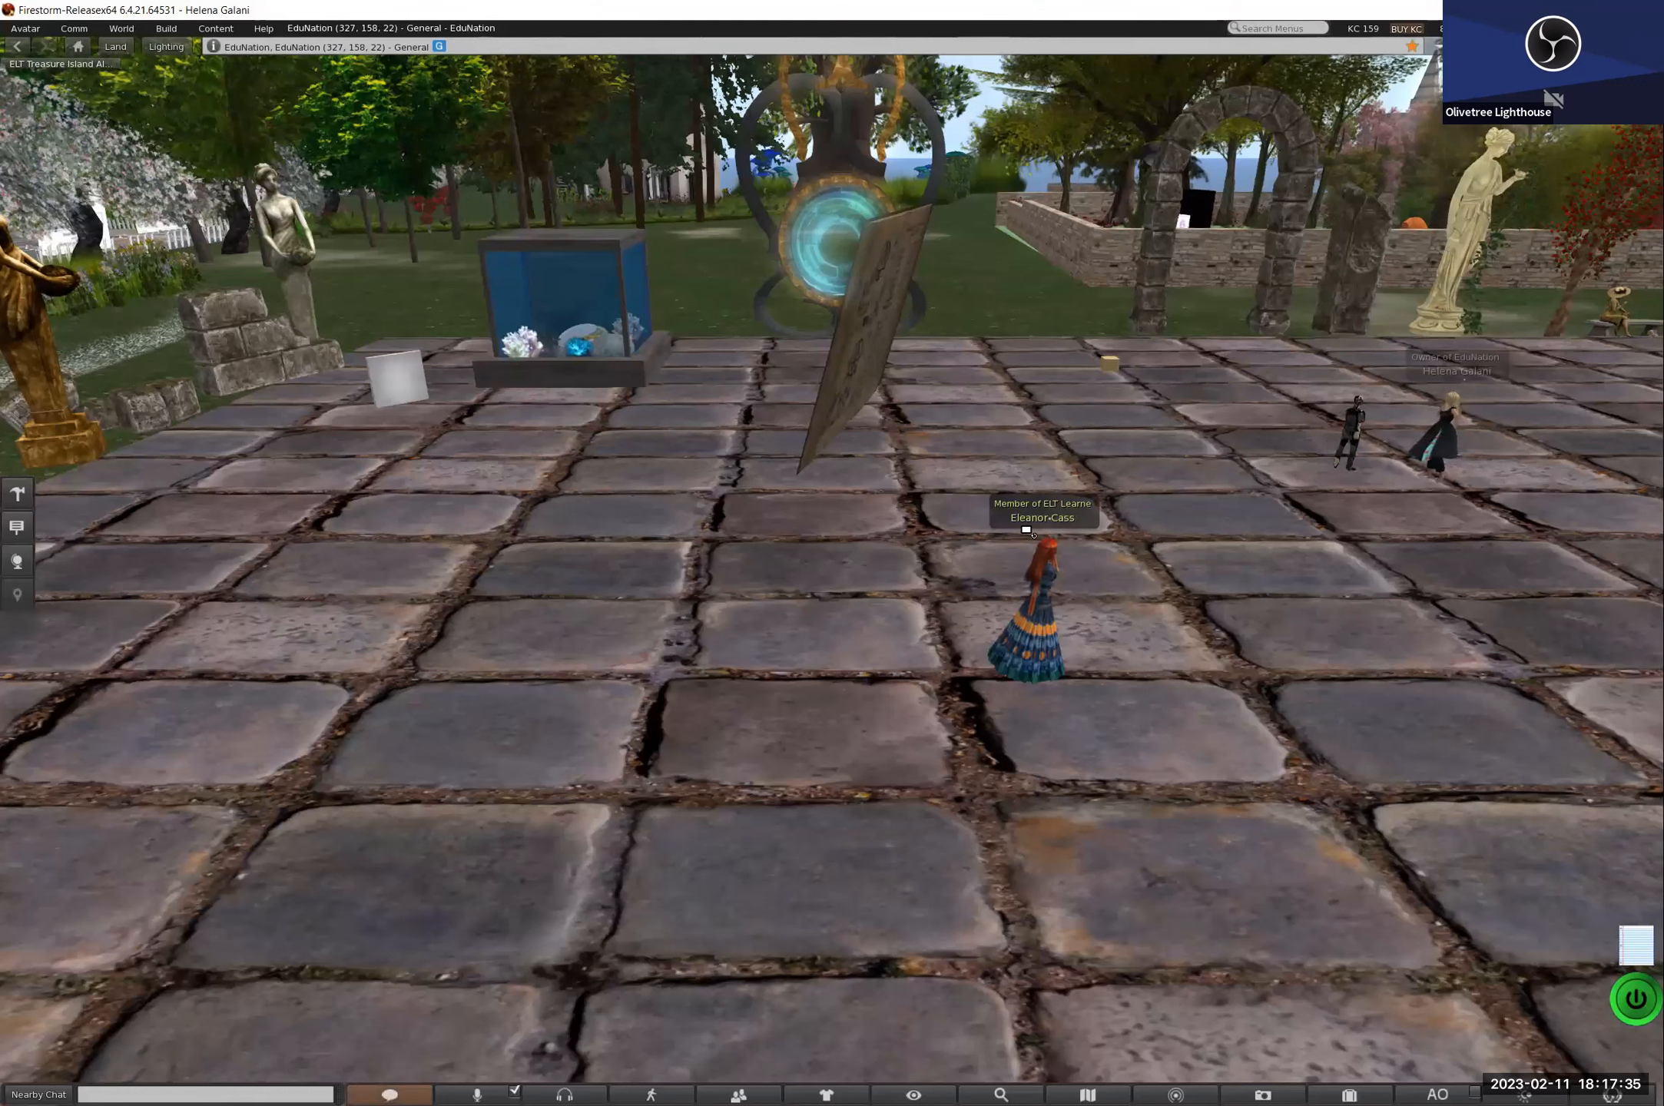
pyautogui.keyDown('alt'); pyautogui.moveTo(712, 663); pyautogui.dragTo(833, 570); pyautogui.keyUp('alt')
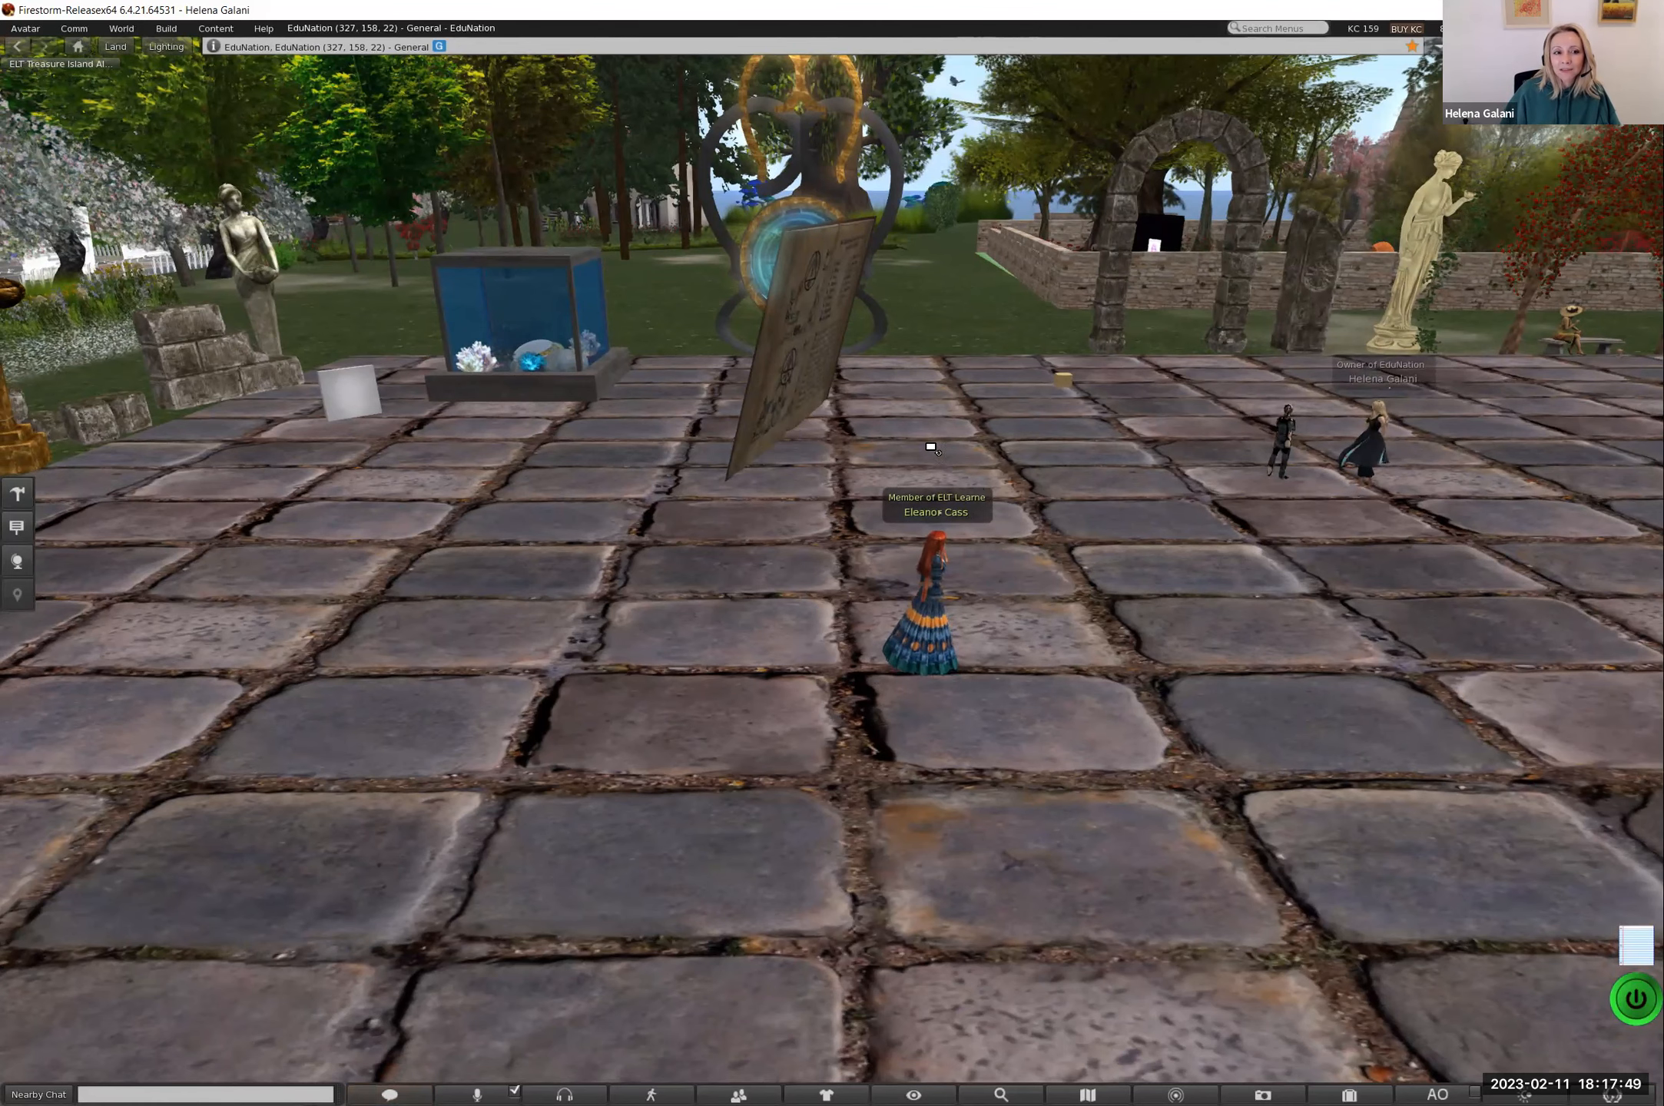
# Step: Zoom and orbit the camera over the plaza toward the corner by the snowman
pyautogui.scroll(-3, 931, 523)
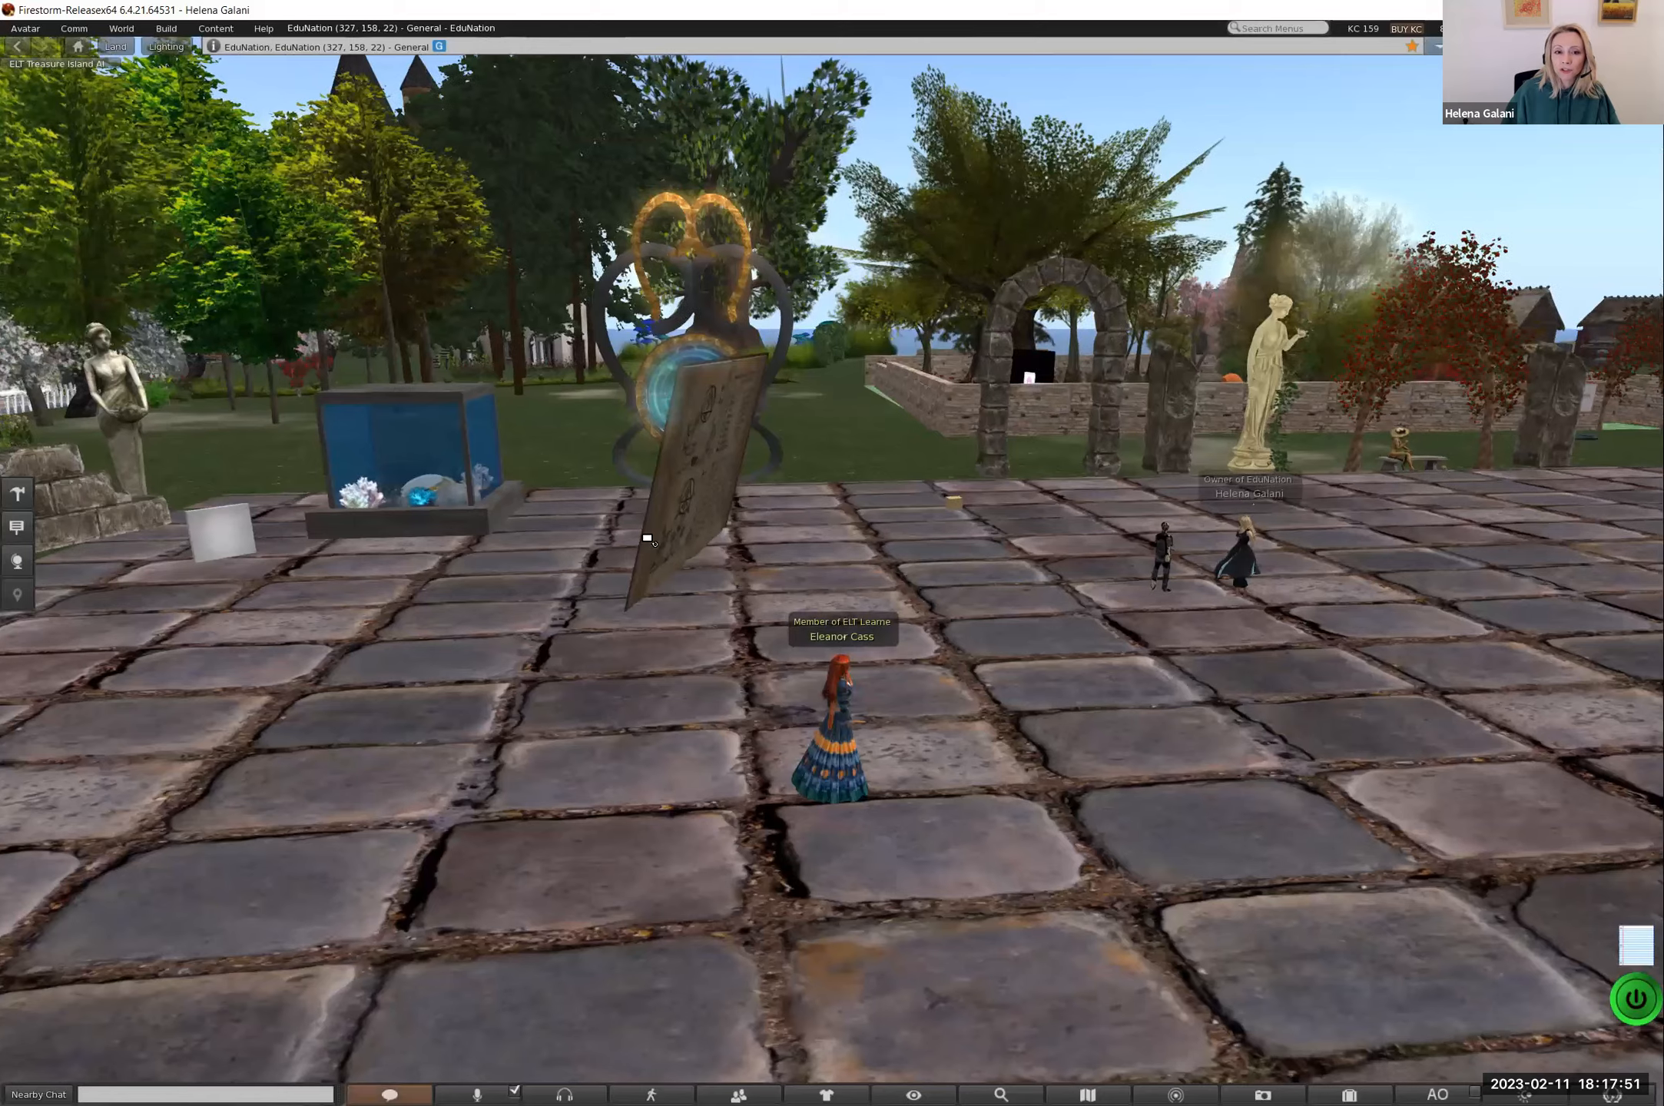
pyautogui.keyDown('alt'); pyautogui.moveTo(969, 416); pyautogui.dragTo(987, 421); pyautogui.keyUp('alt')
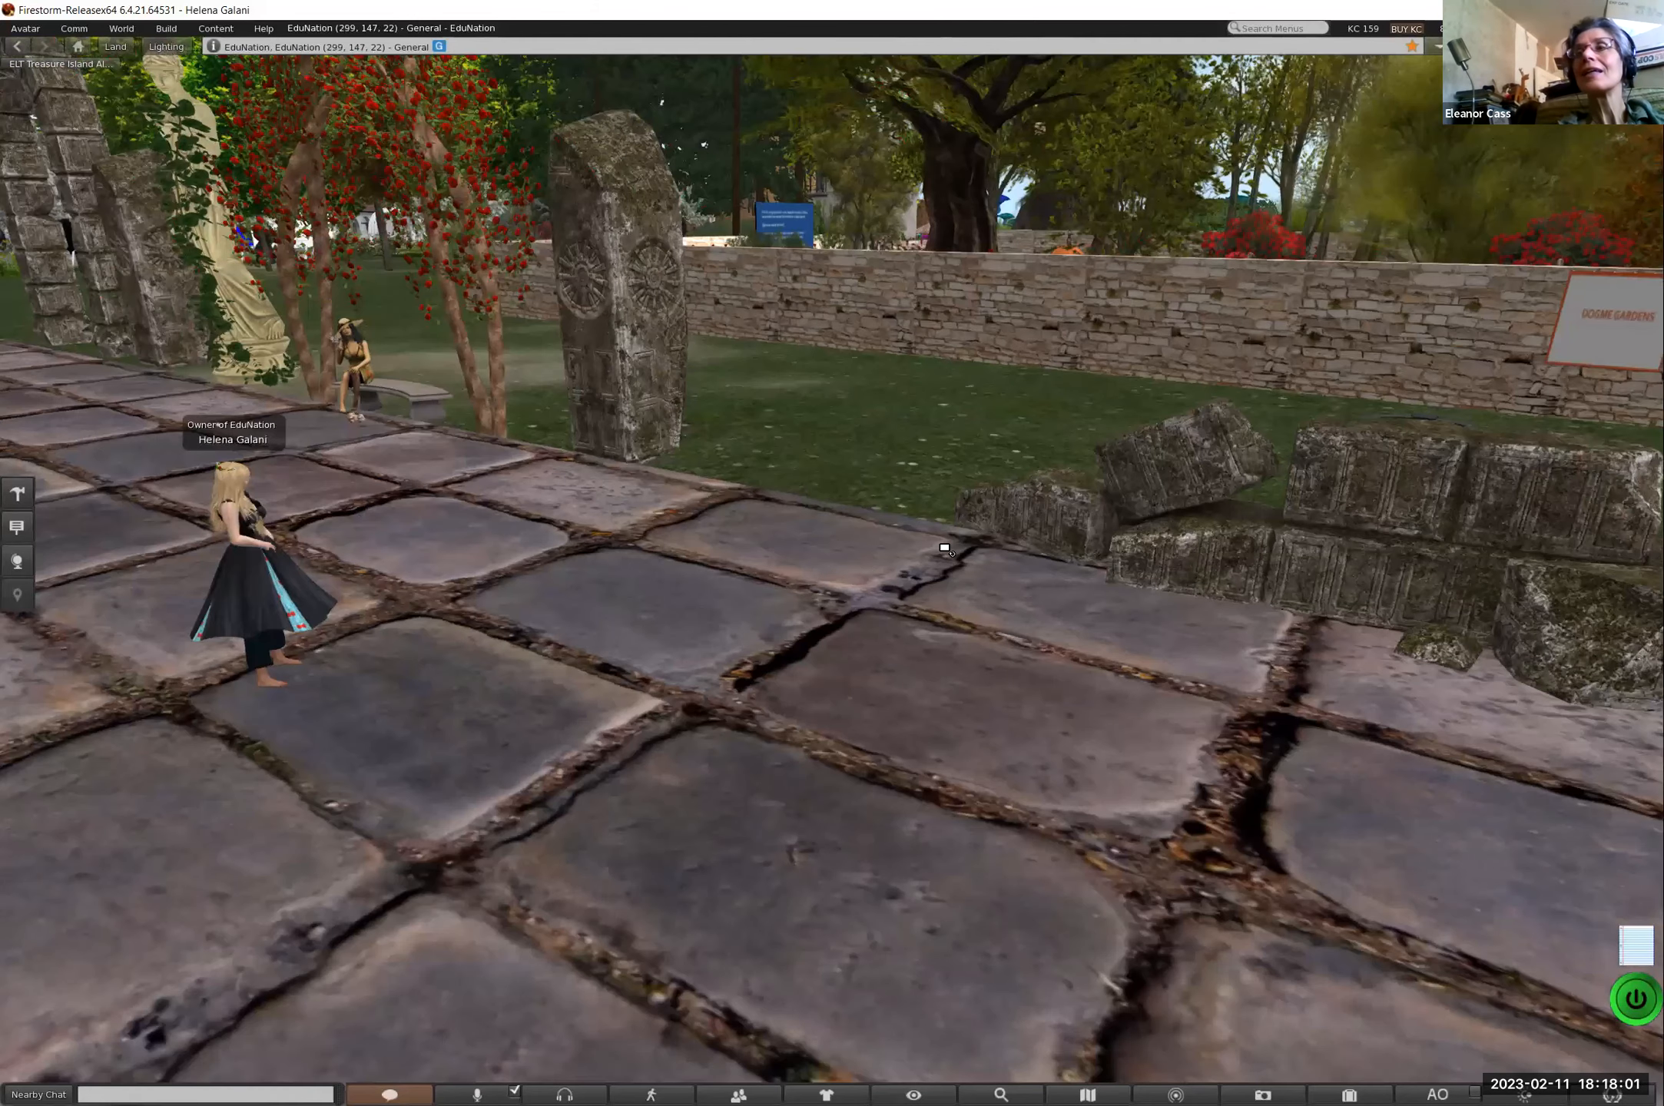
pyautogui.keyDown('alt'); pyautogui.moveTo(945, 547); pyautogui.dragTo(945, 539); pyautogui.keyUp('alt')
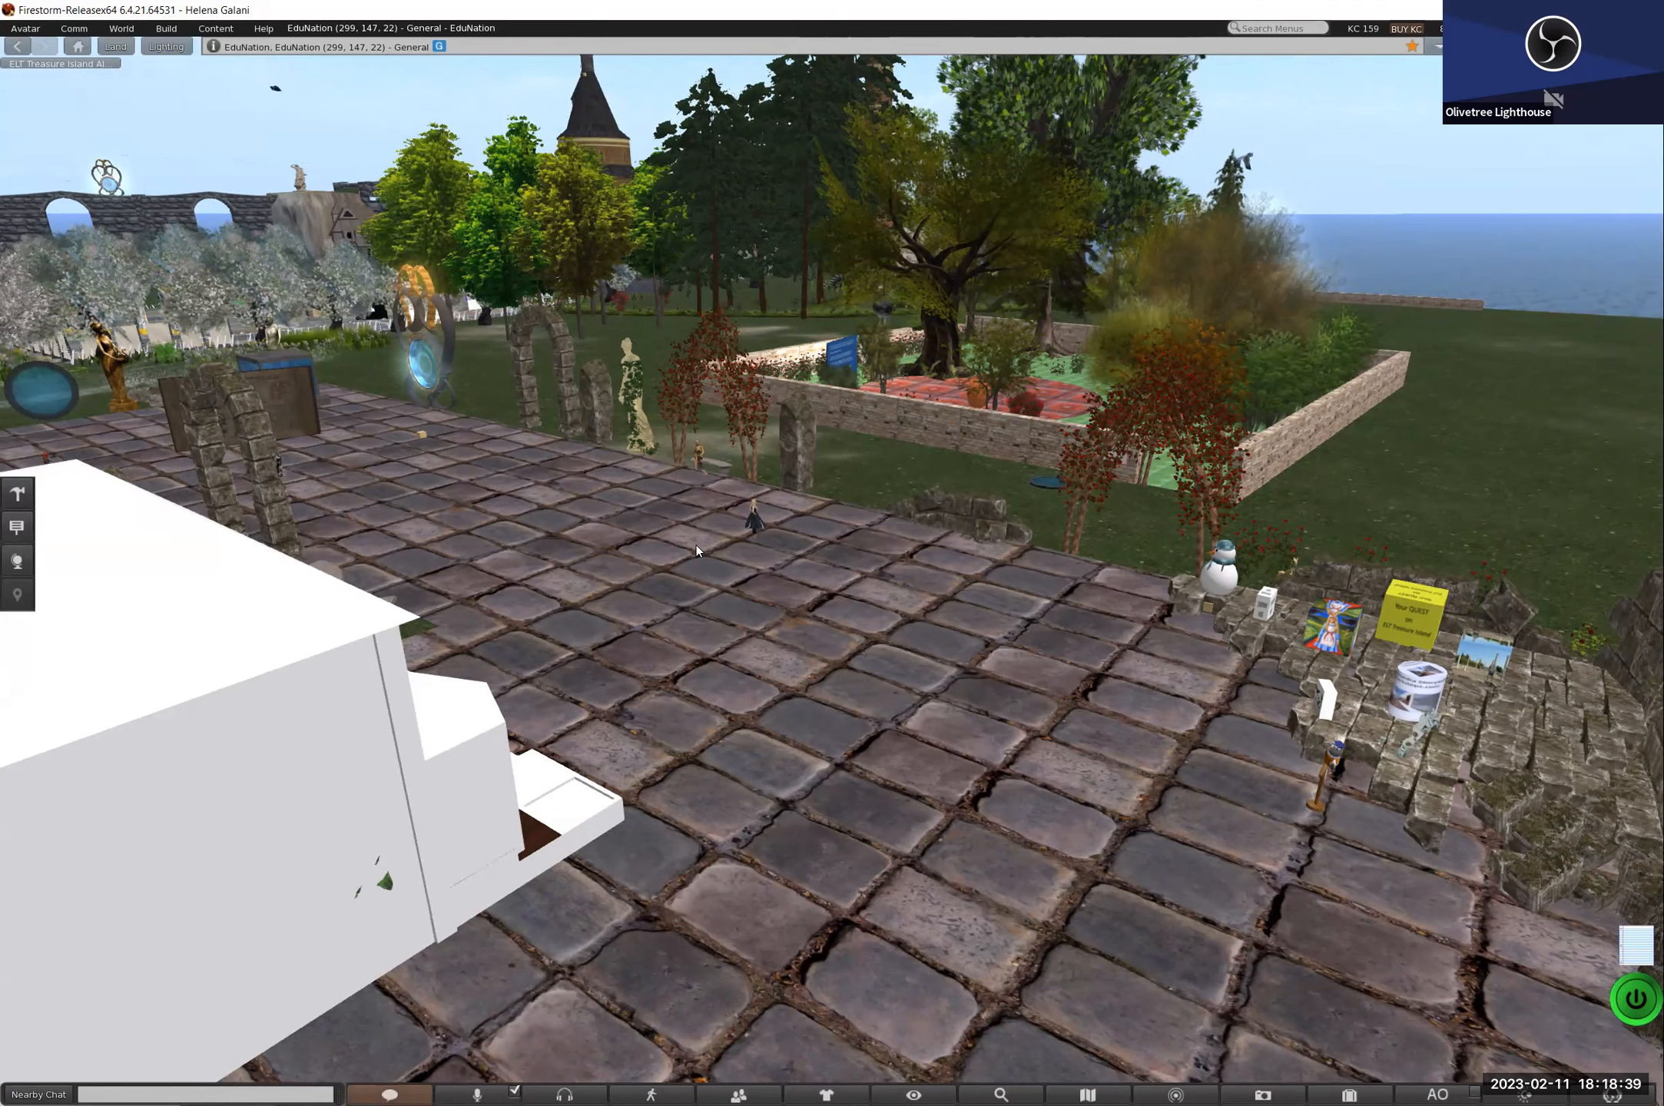
pyautogui.scroll(1, 637, 547)
pyautogui.moveTo(885, 568); pyautogui.dragTo(830, 570)
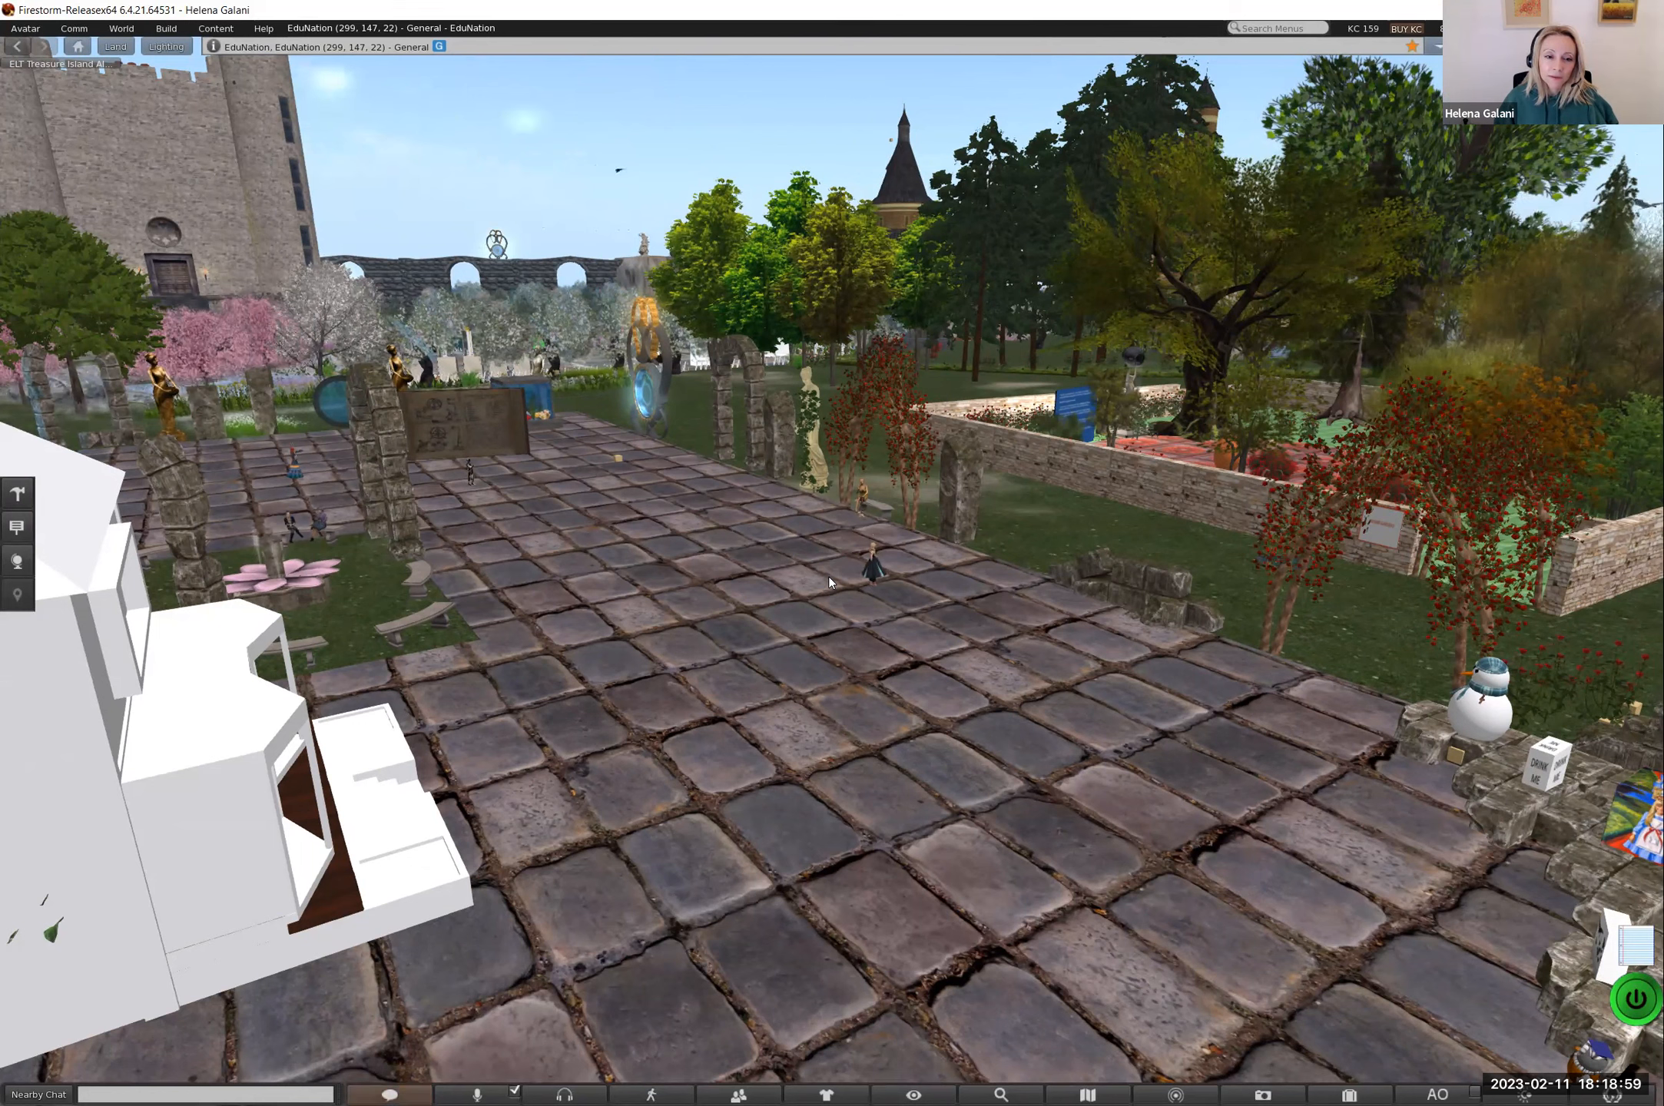
# Step: Open a plaza object in the editor and close the editing panel again
pyautogui.rightClick(468, 468)
pyautogui.click(510, 503)
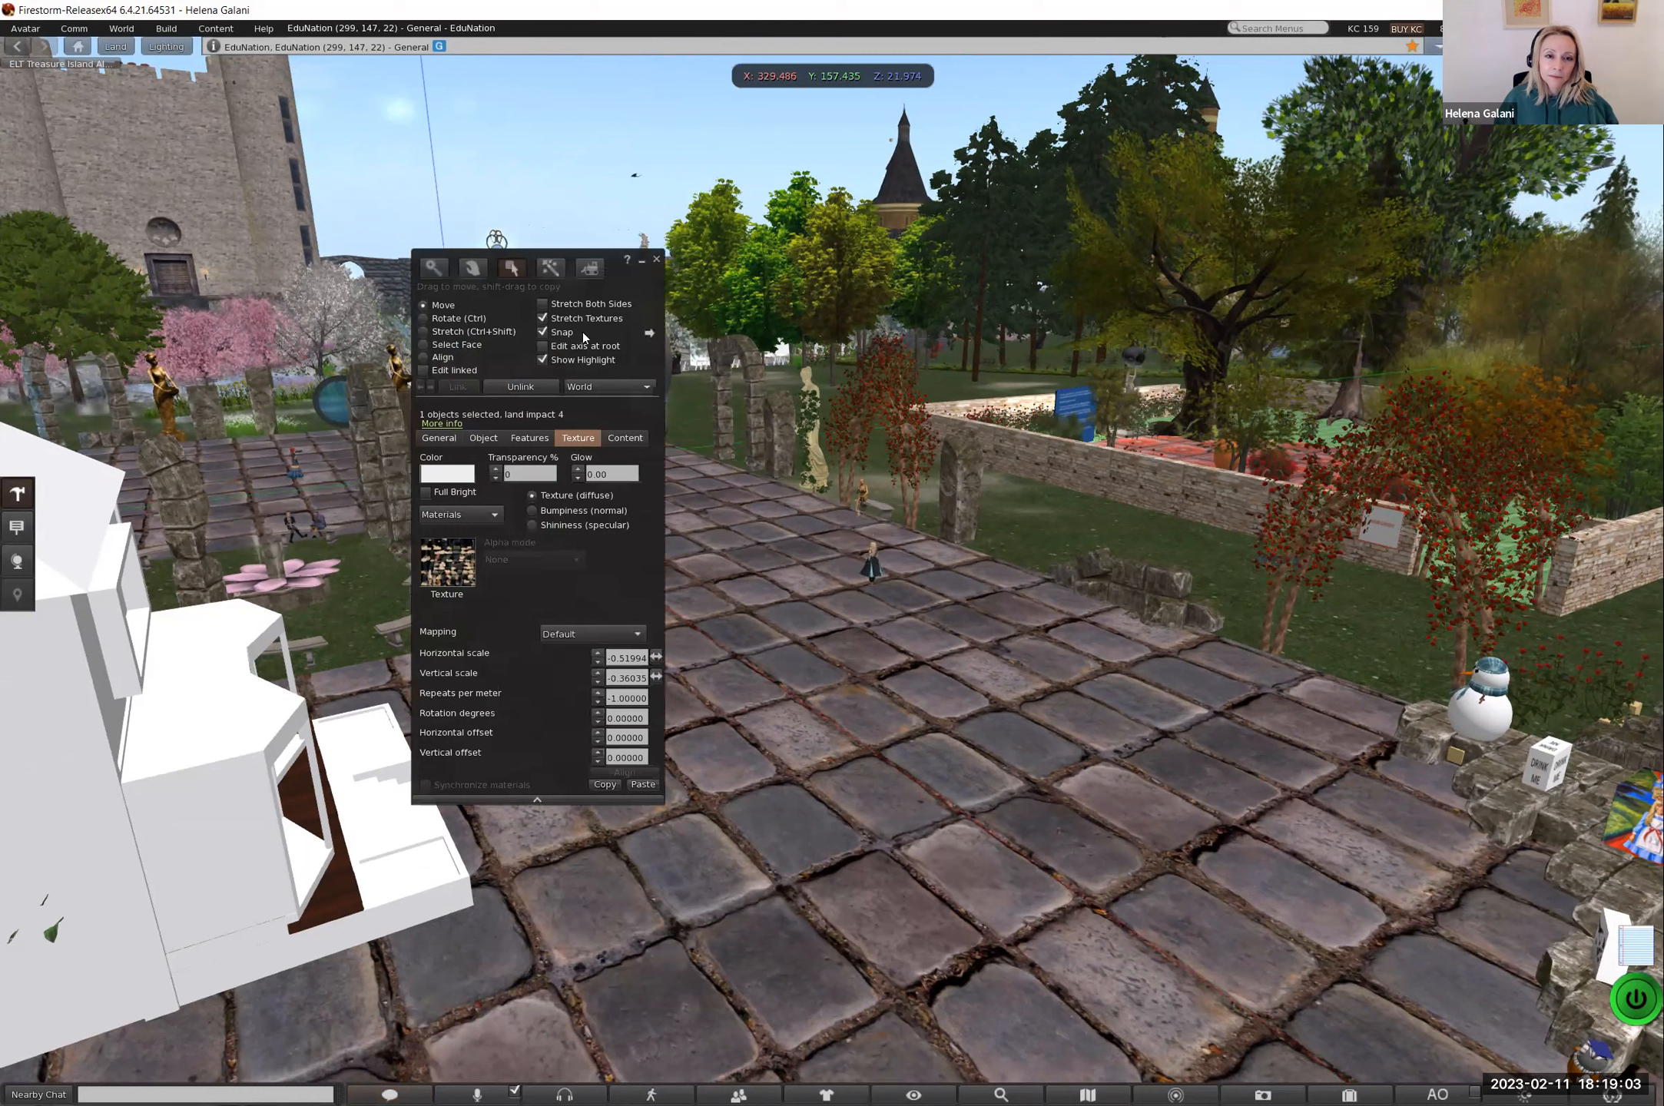
pyautogui.click(657, 258)
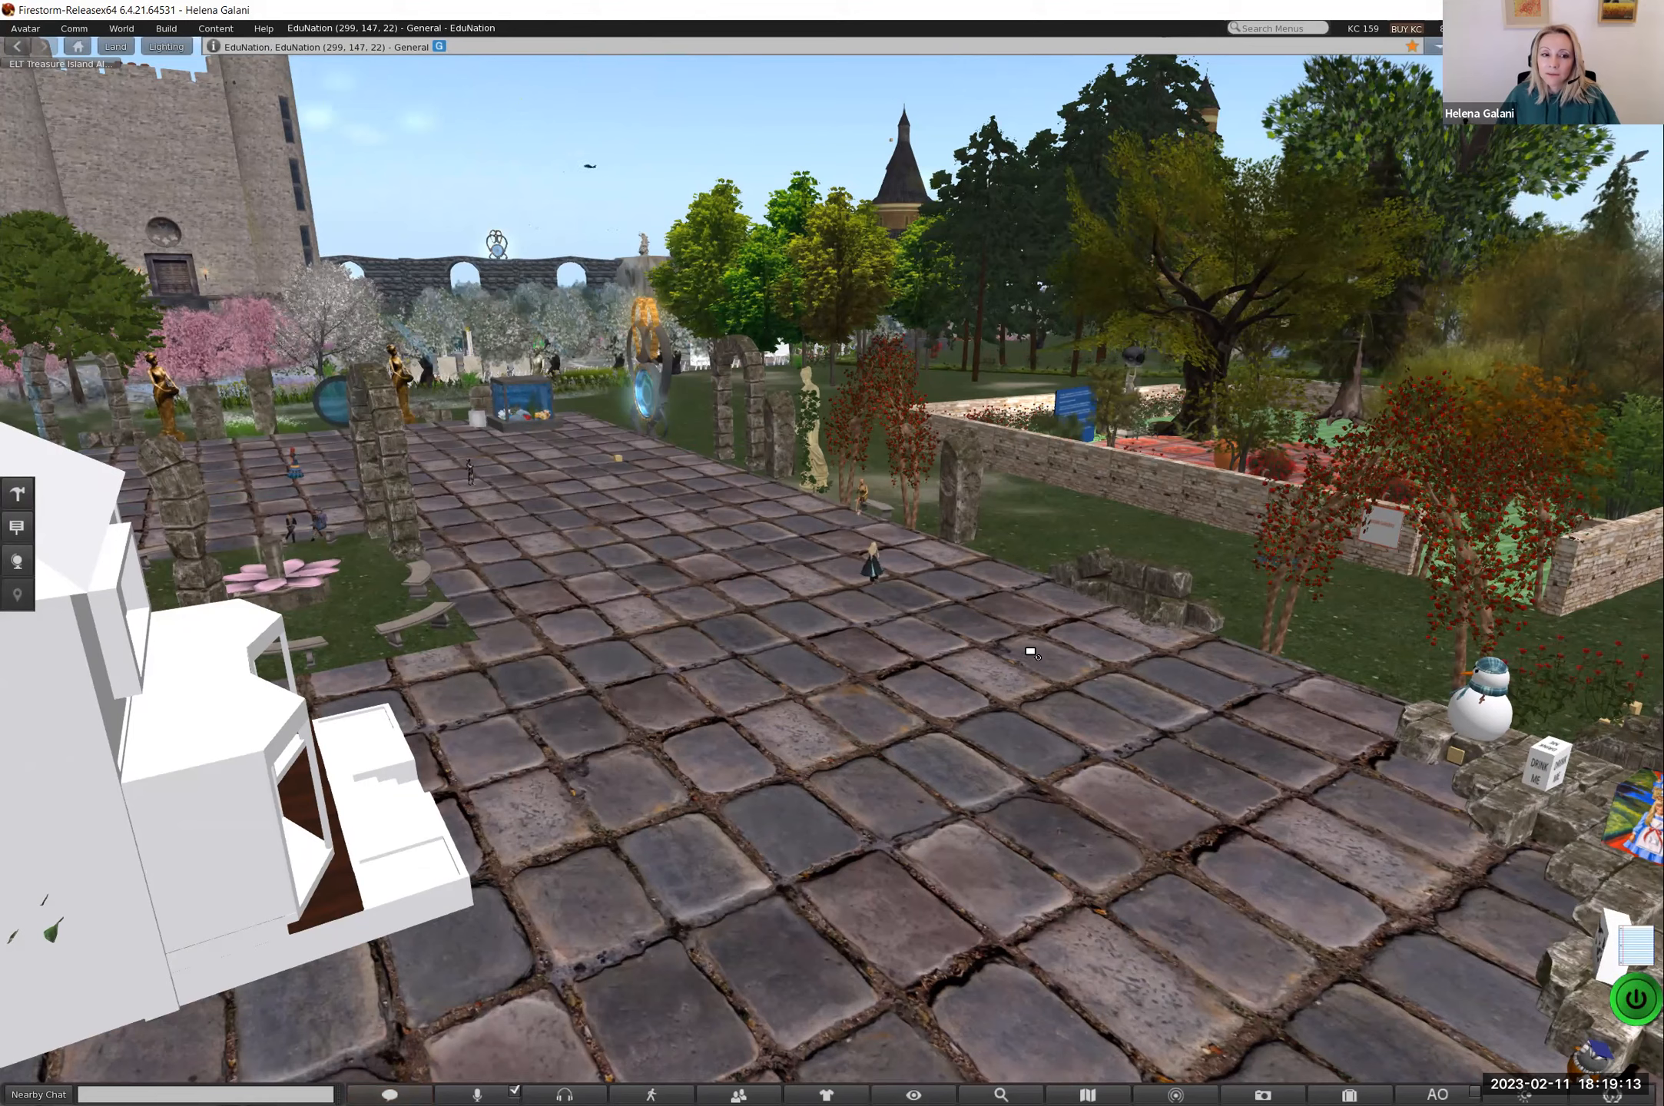
# Step: Walk forward three steps with the Up arrow, bearing slightly right, toward the snowman and quest box
pyautogui.press('Up')
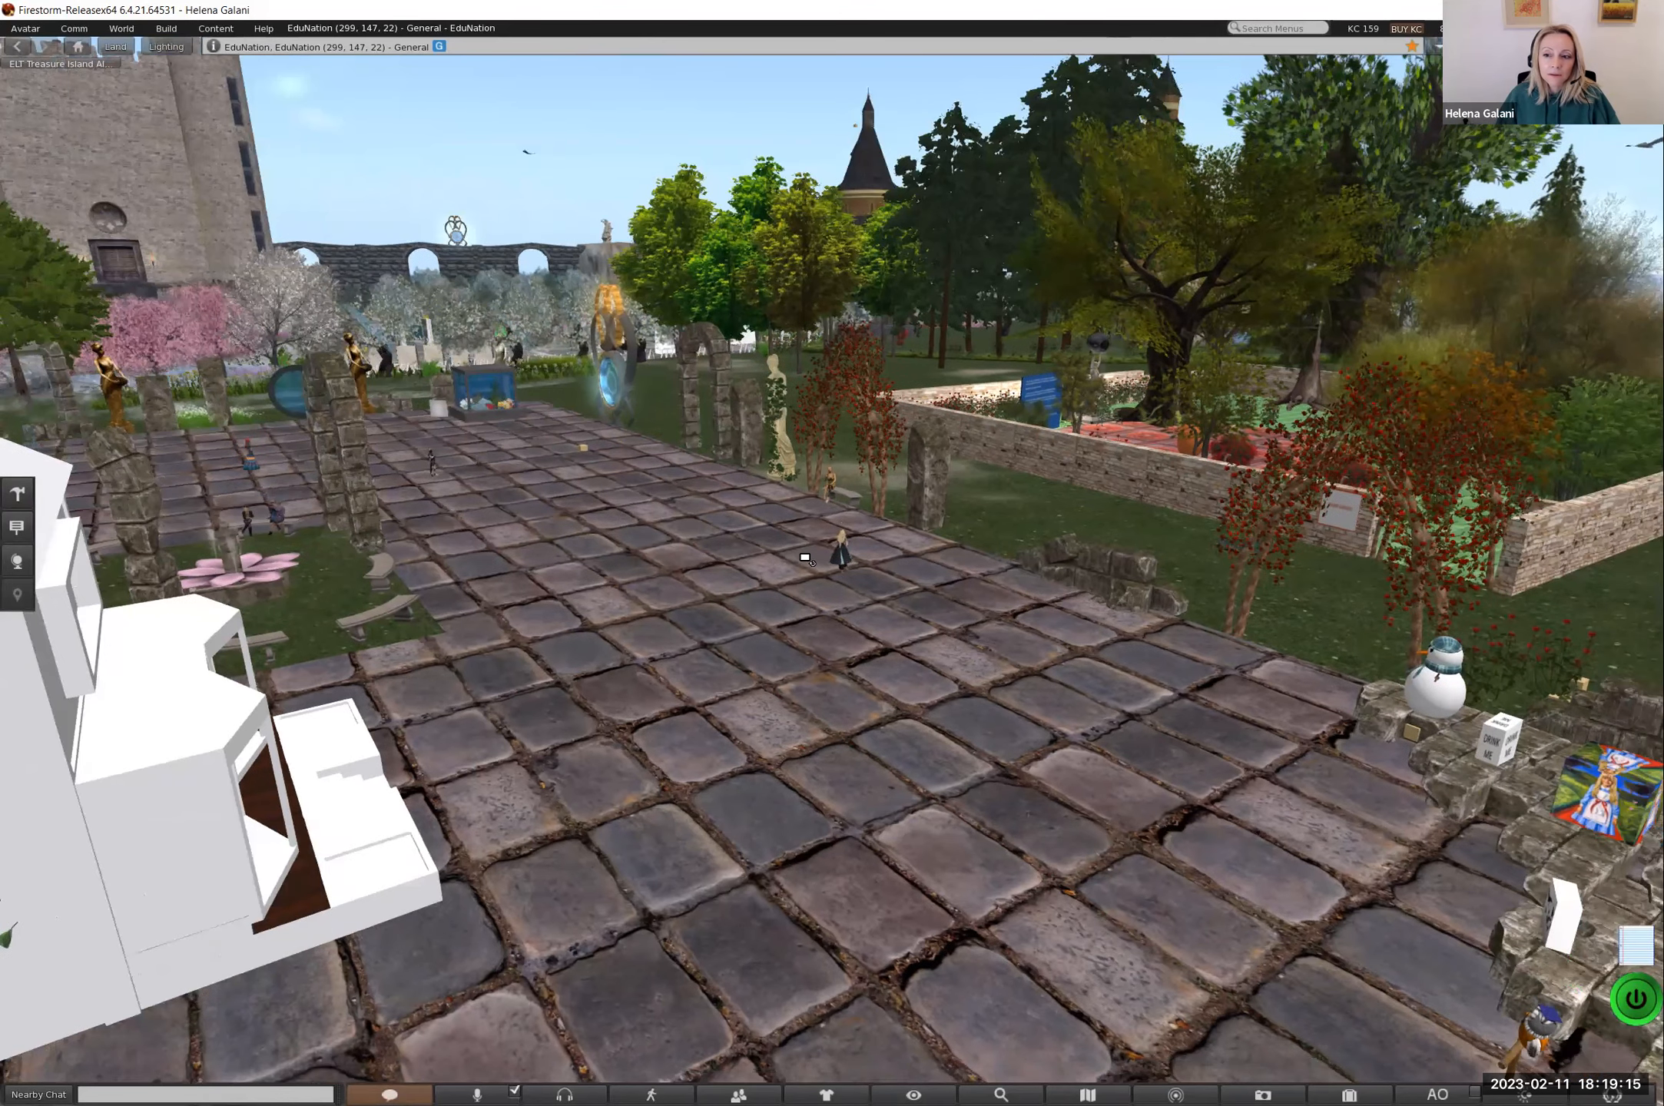
pyautogui.press('Up')
pyautogui.press('Up')
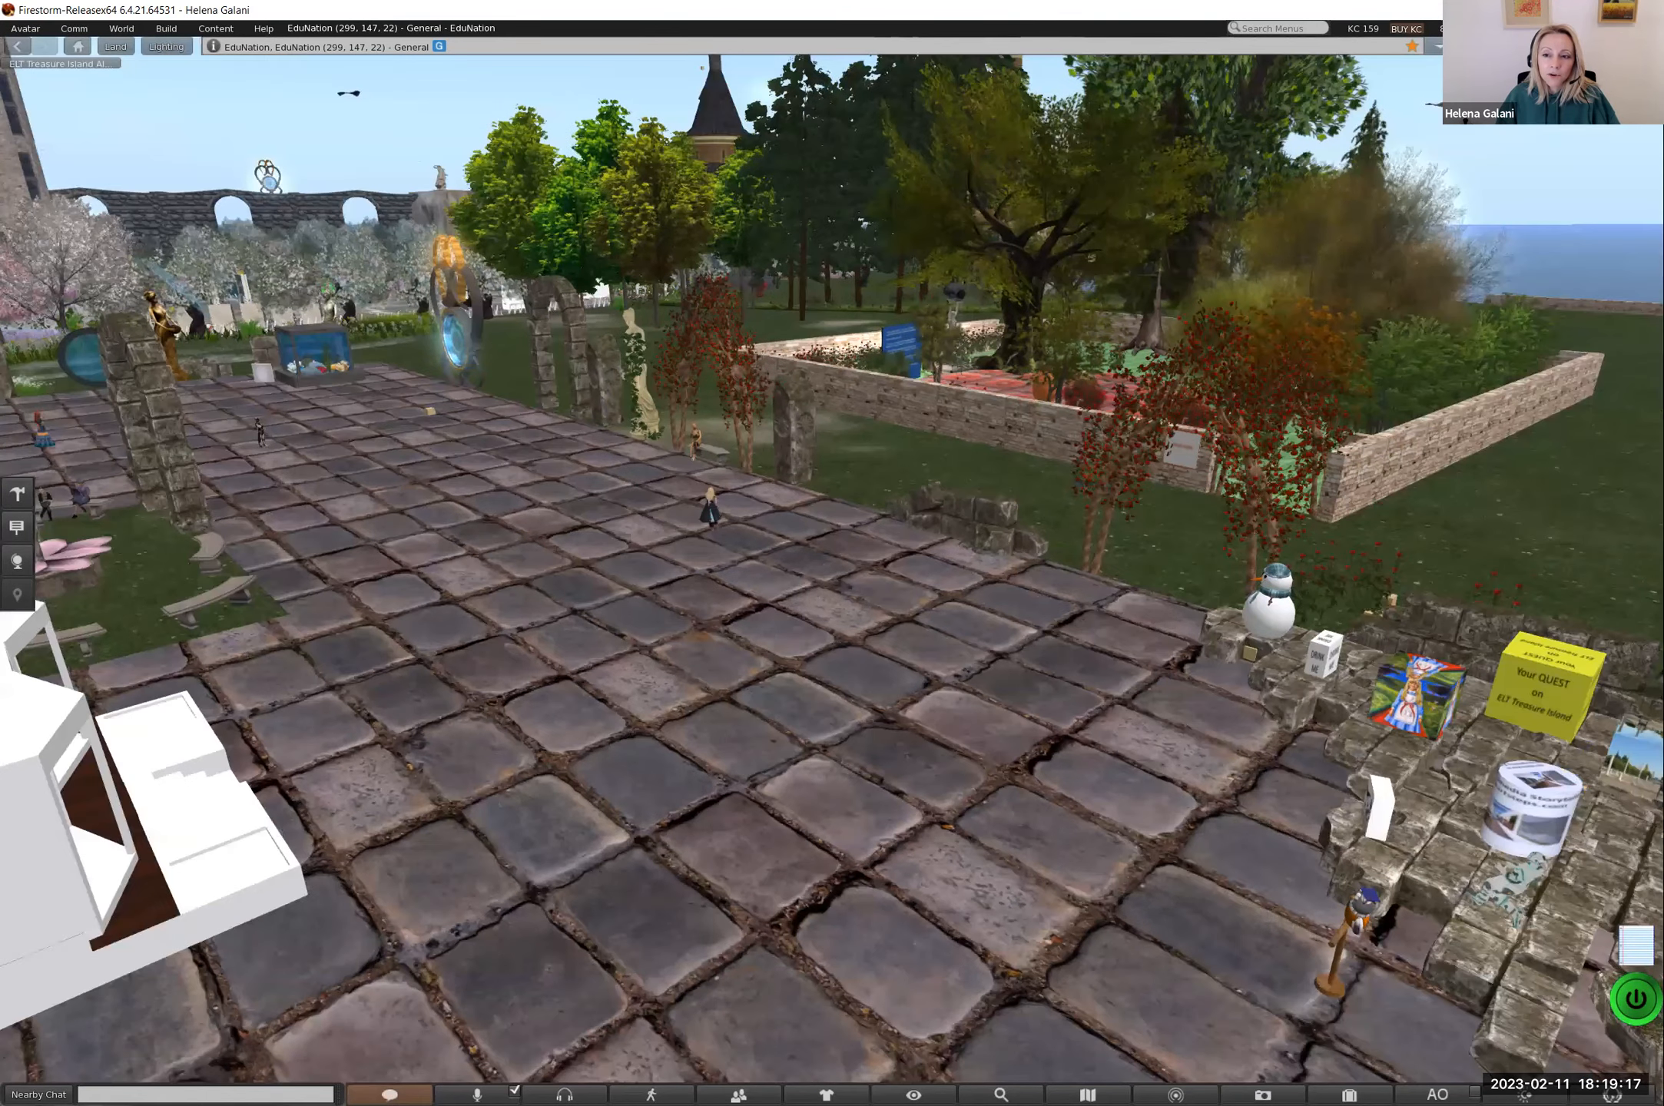
pyautogui.press('Up')
pyautogui.scroll(3, 832, 570)
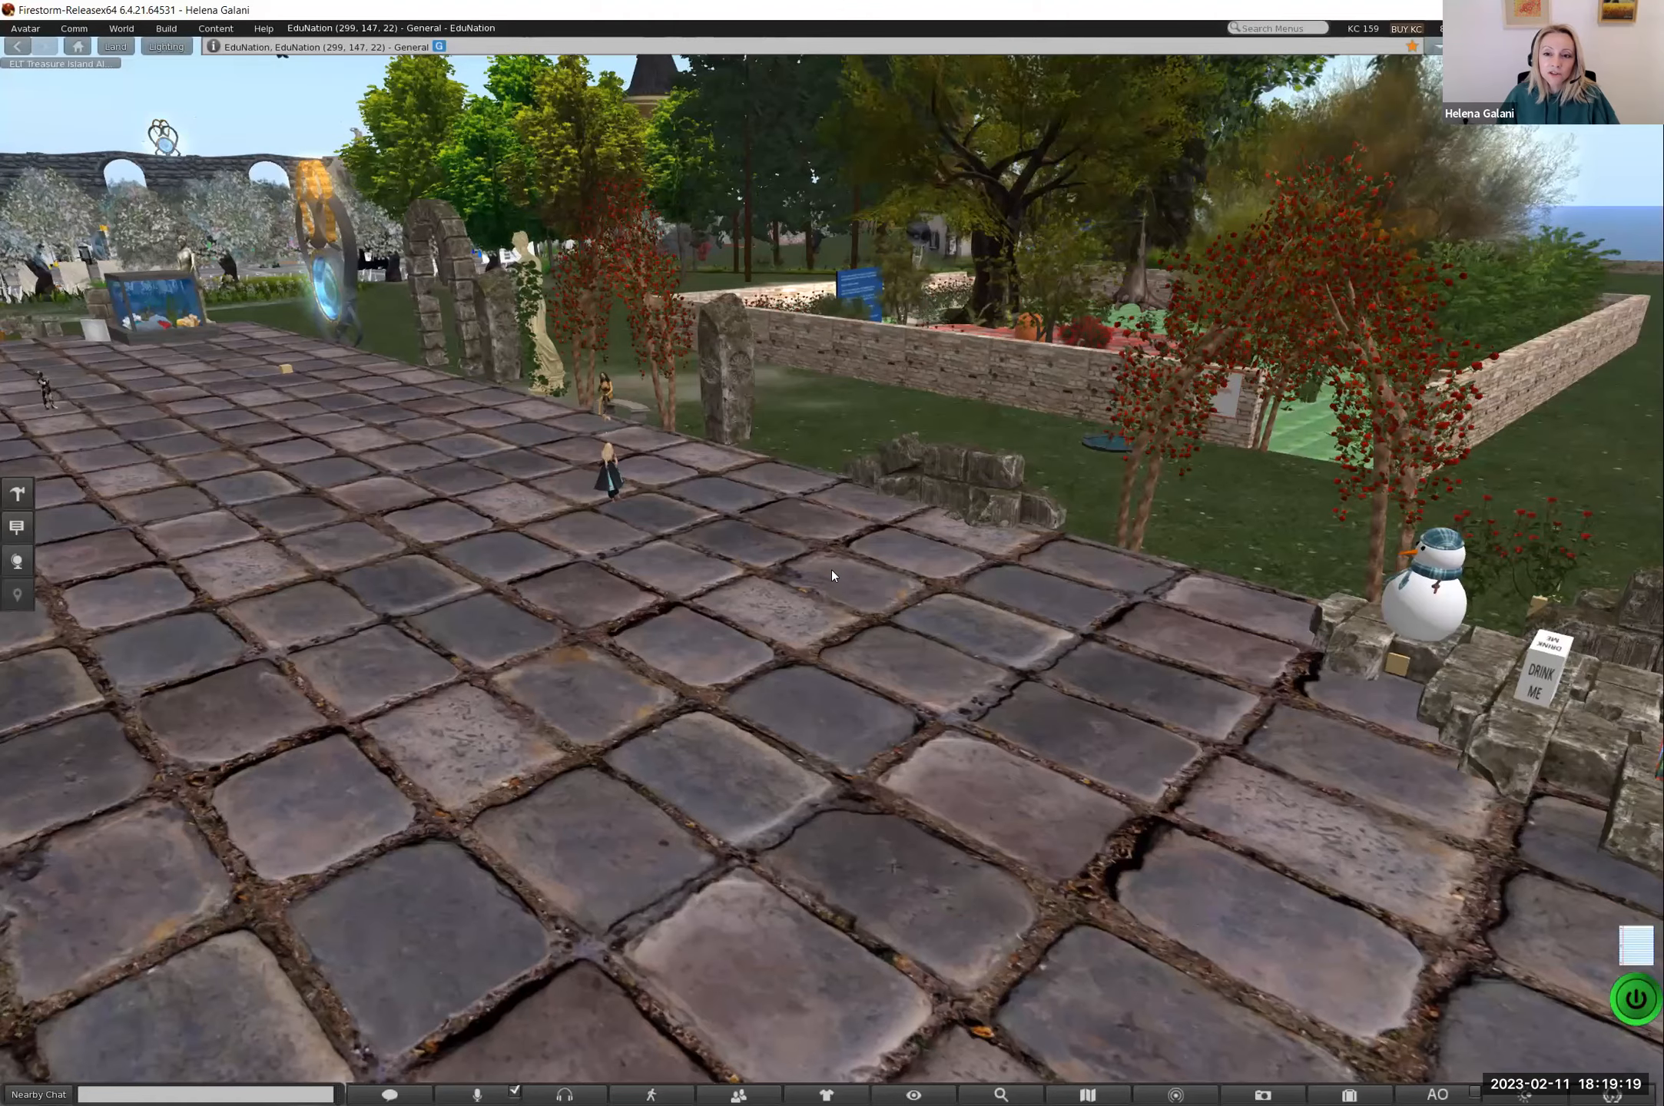
pyautogui.scroll(-5, 832, 570)
pyautogui.scroll(-2, 831, 570)
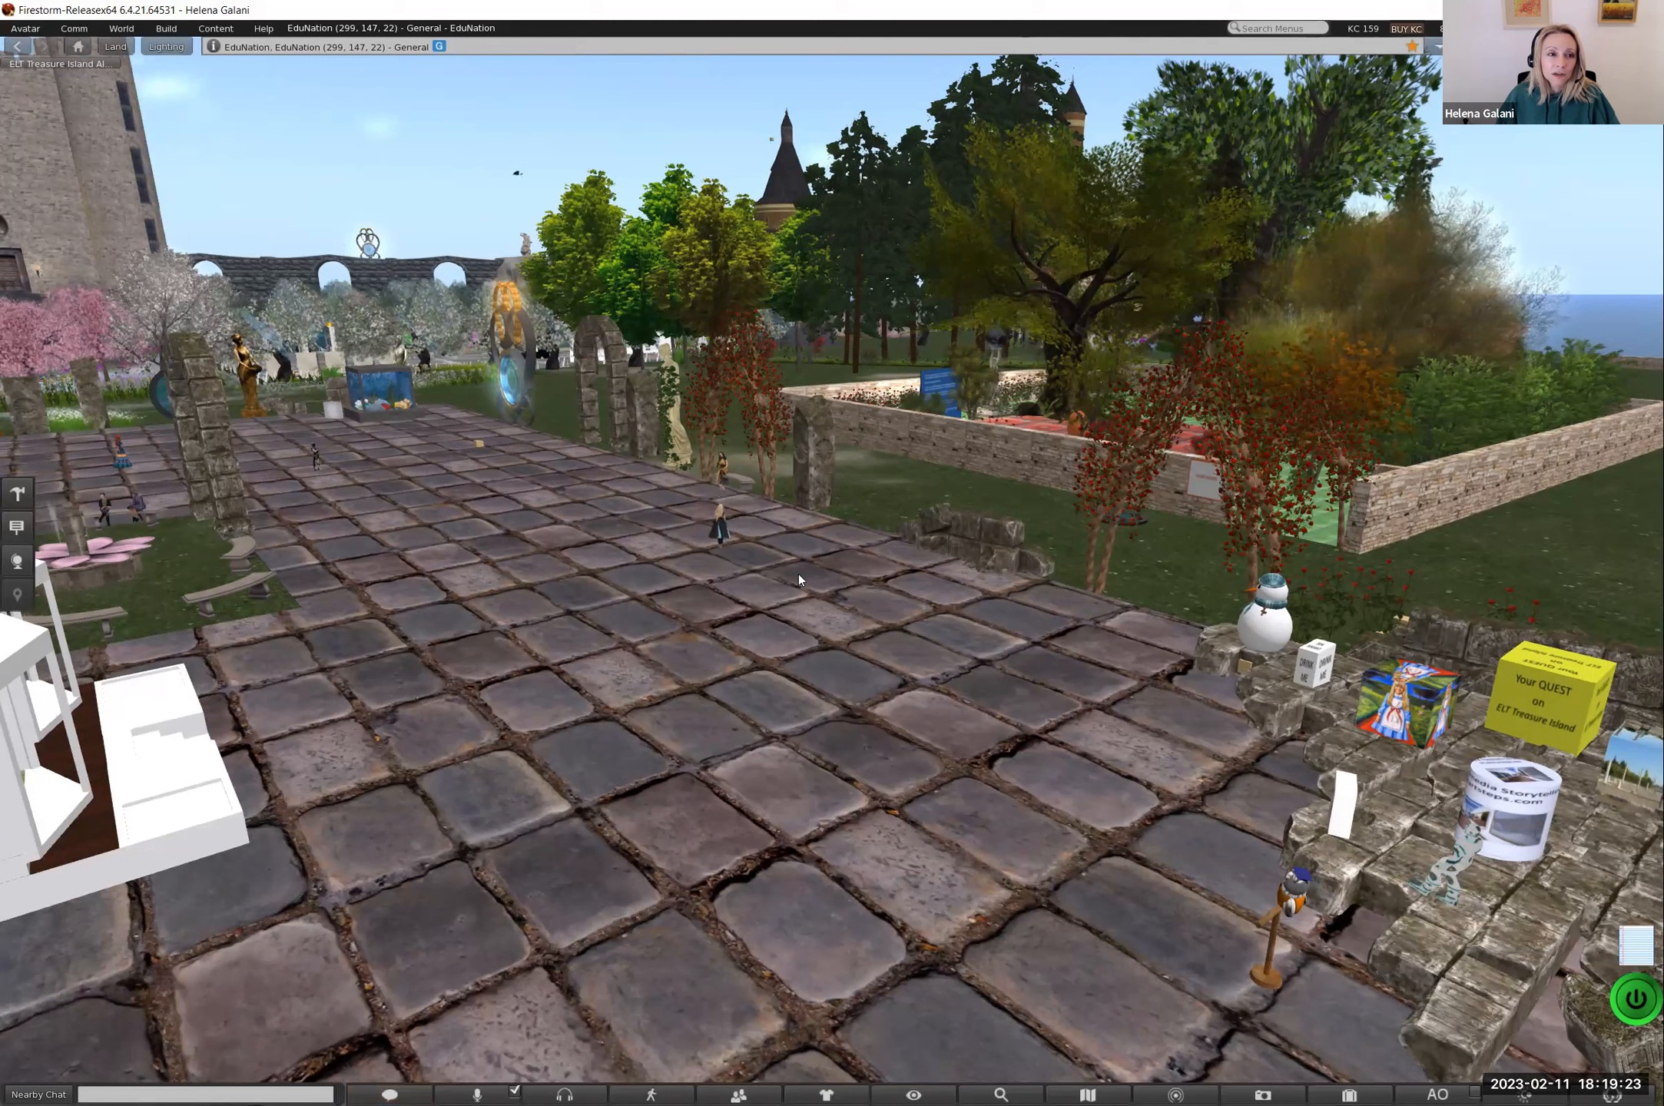
# Step: From the Friends list, offer the friend a teleport reading 'Join me in EduNation', then close Contacts
pyautogui.click(80, 30)
pyautogui.click(97, 73)
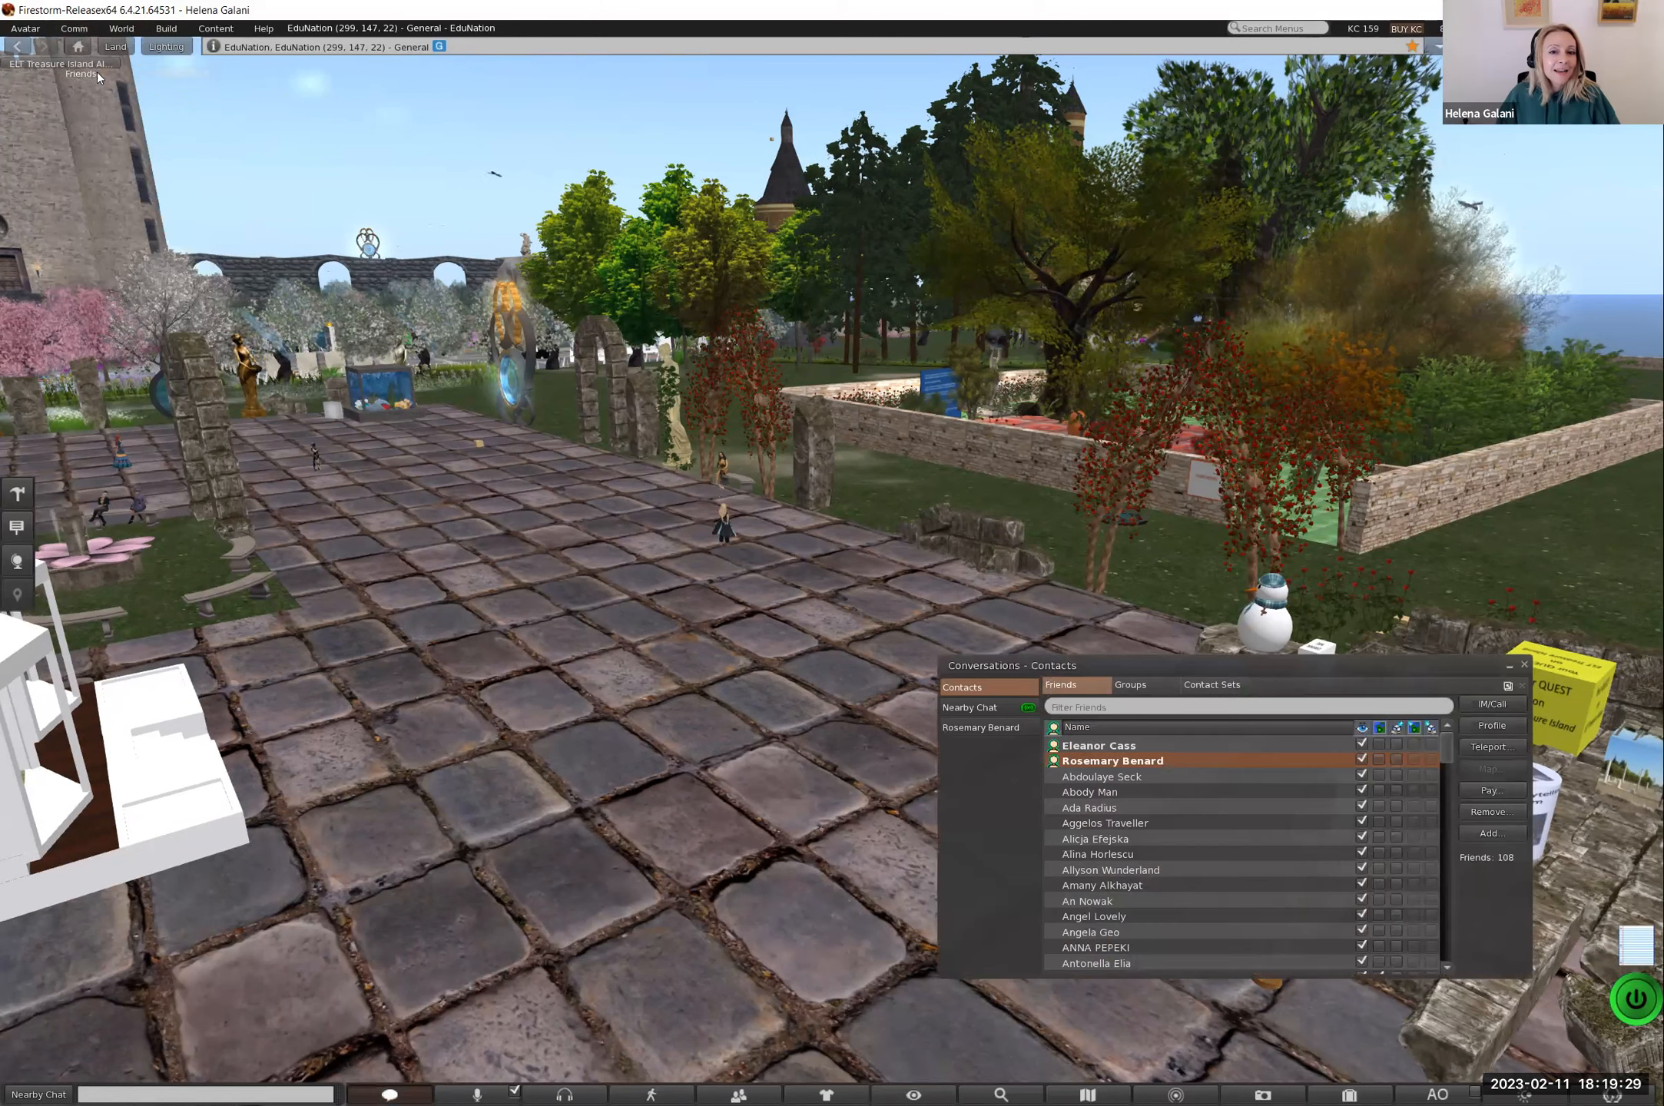
pyautogui.click(1115, 749)
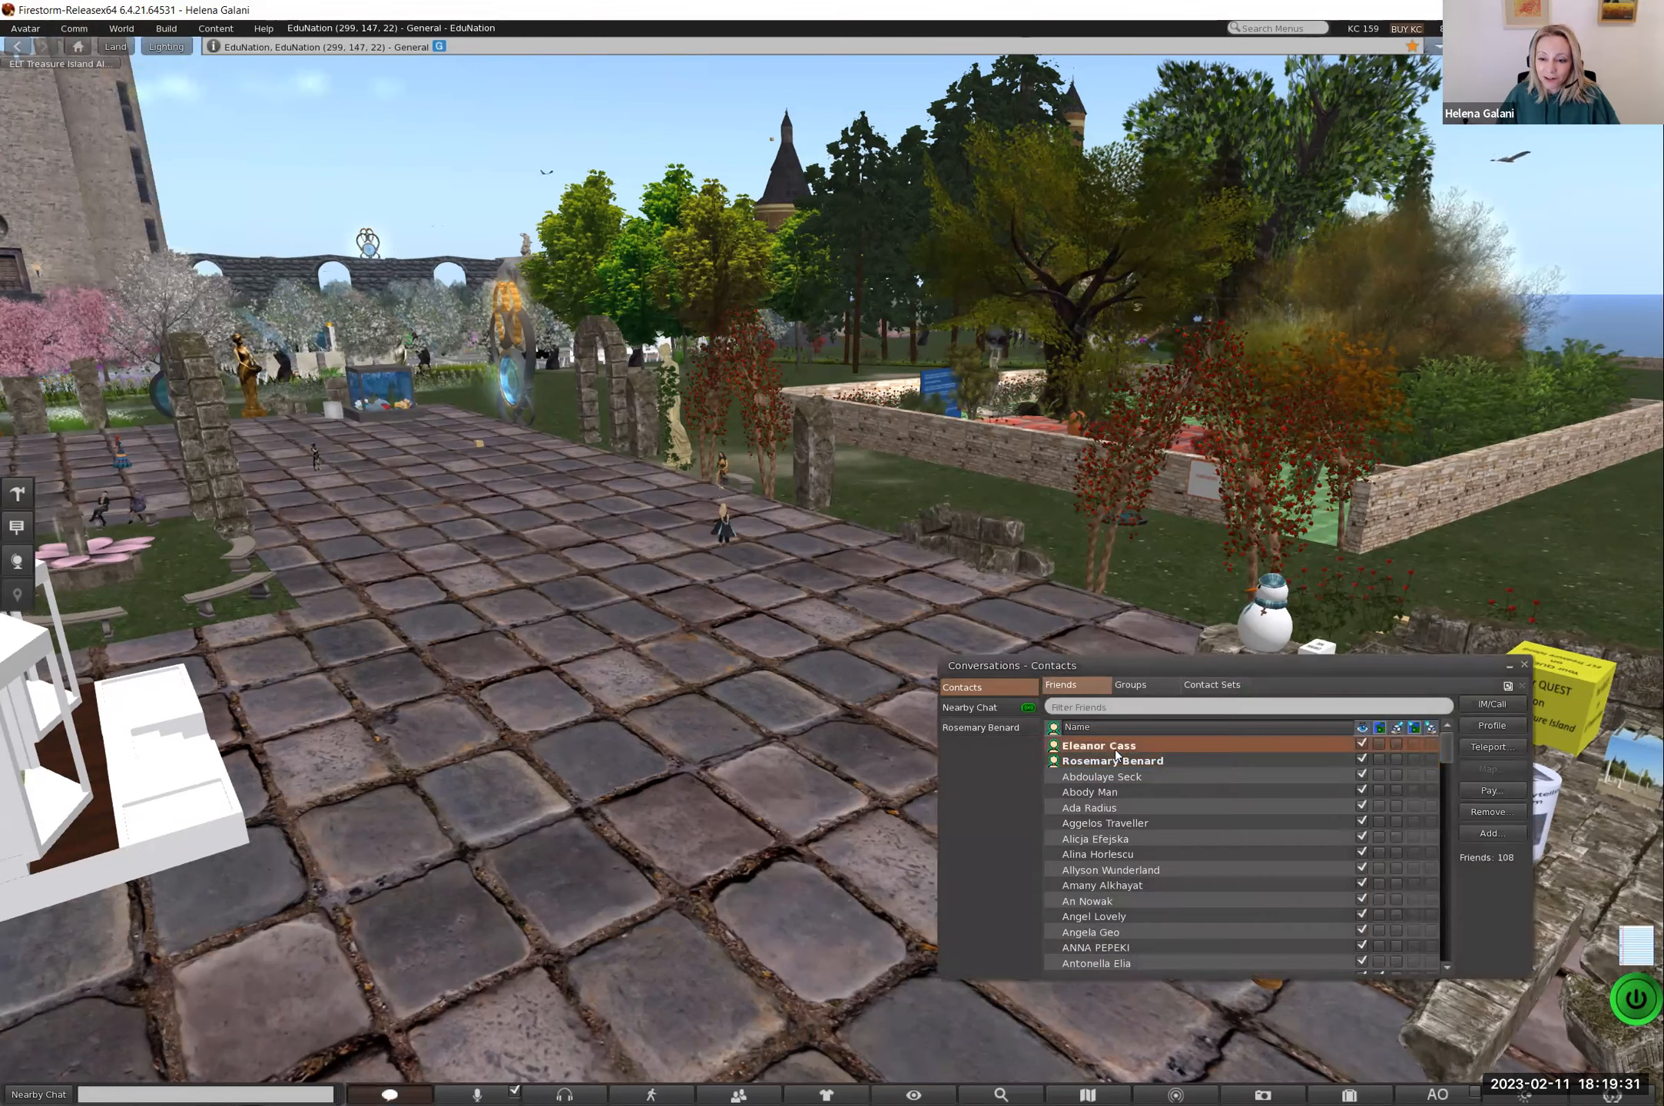
pyautogui.rightClick(1114, 749)
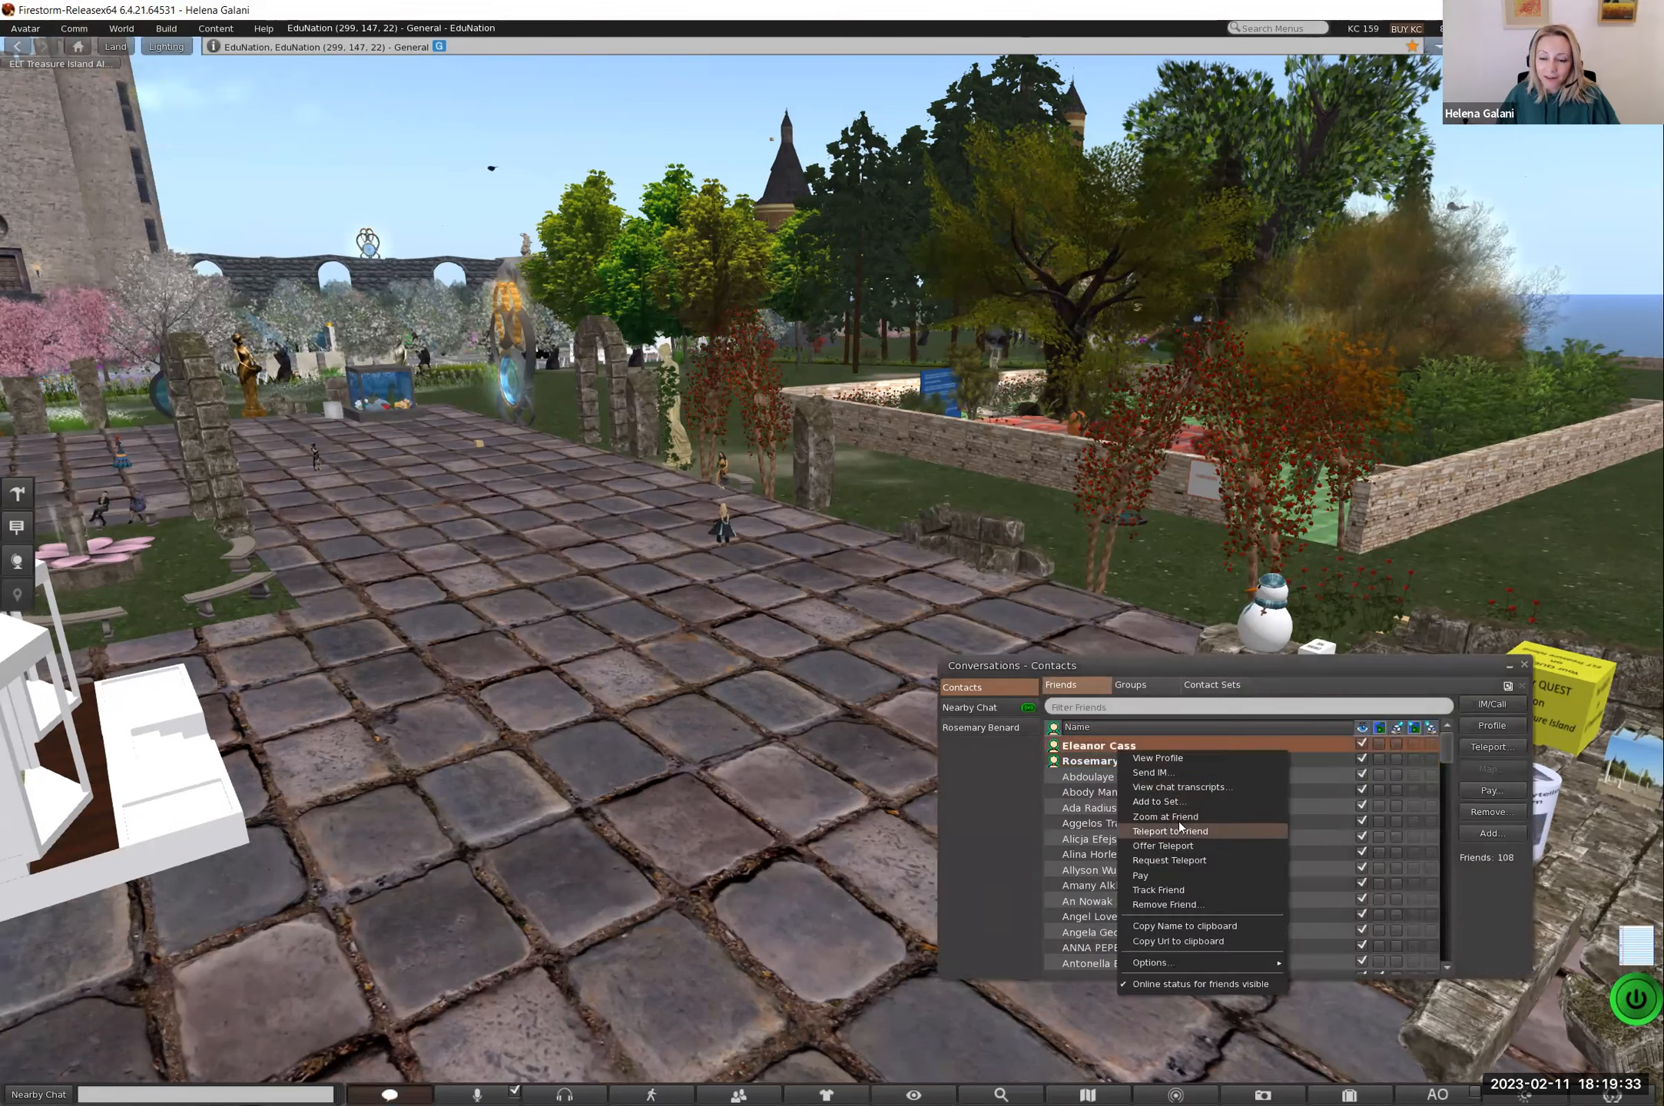
pyautogui.click(1182, 844)
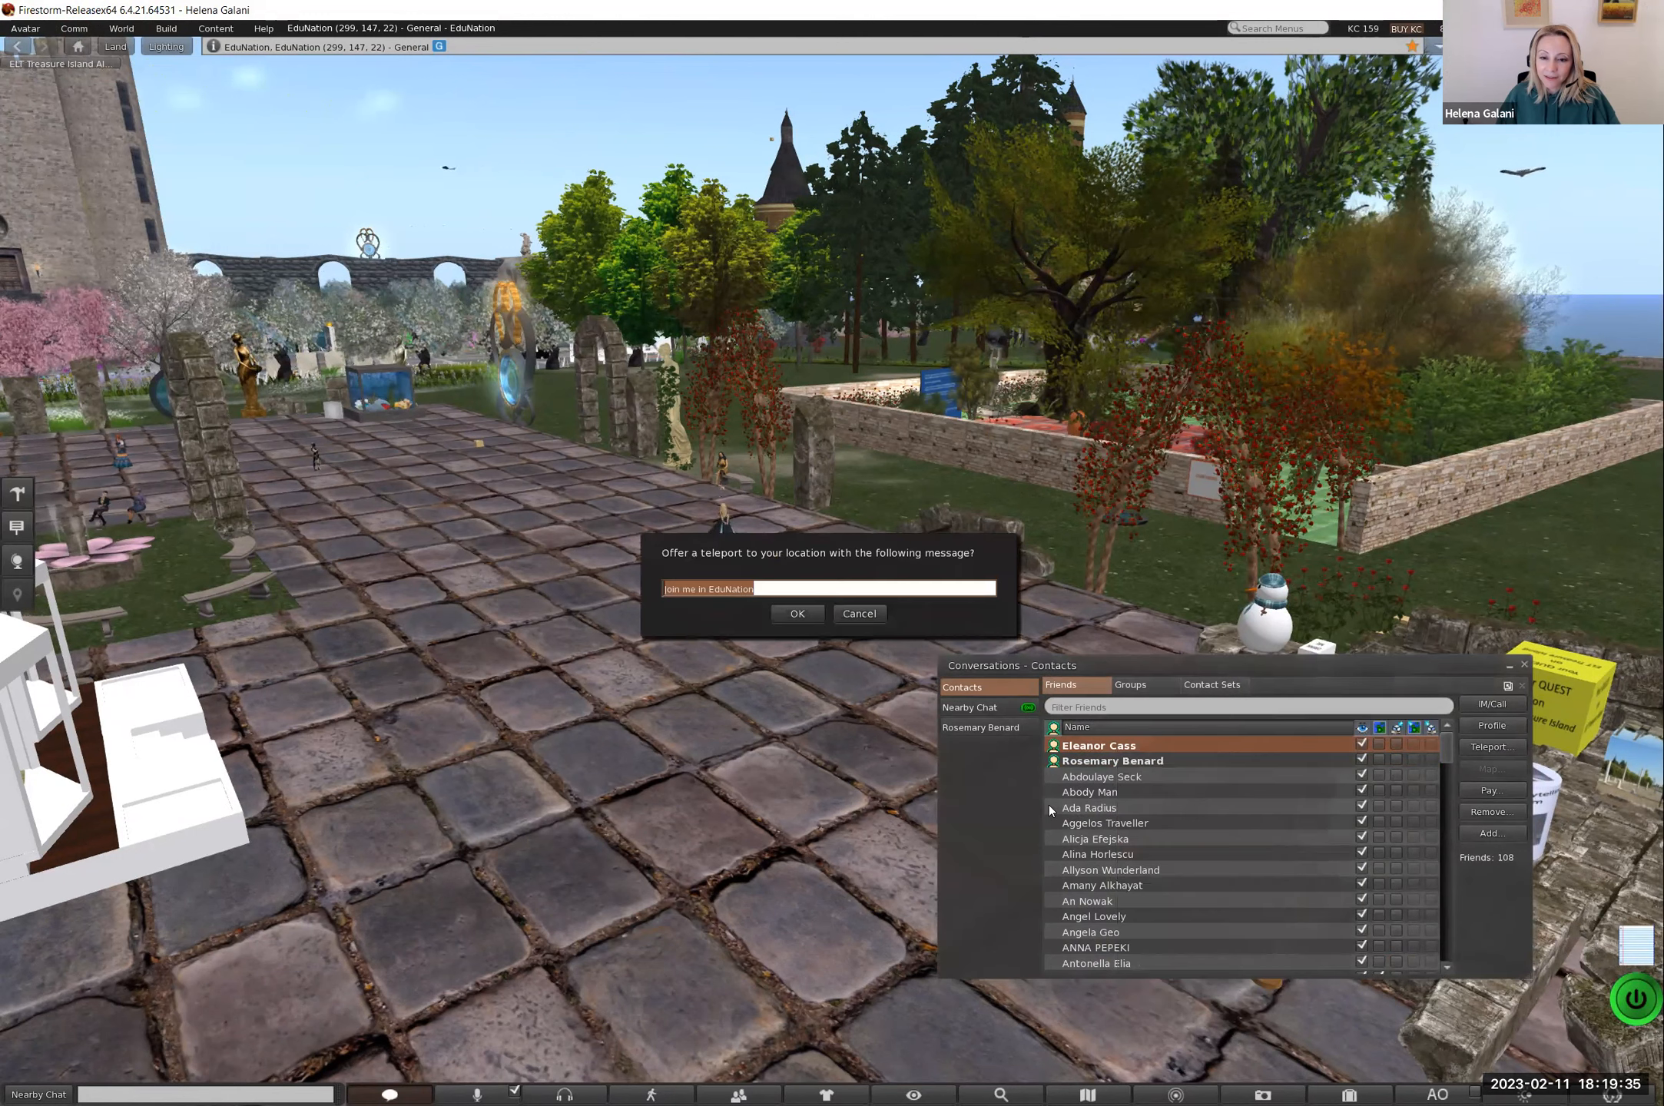
pyautogui.click(787, 618)
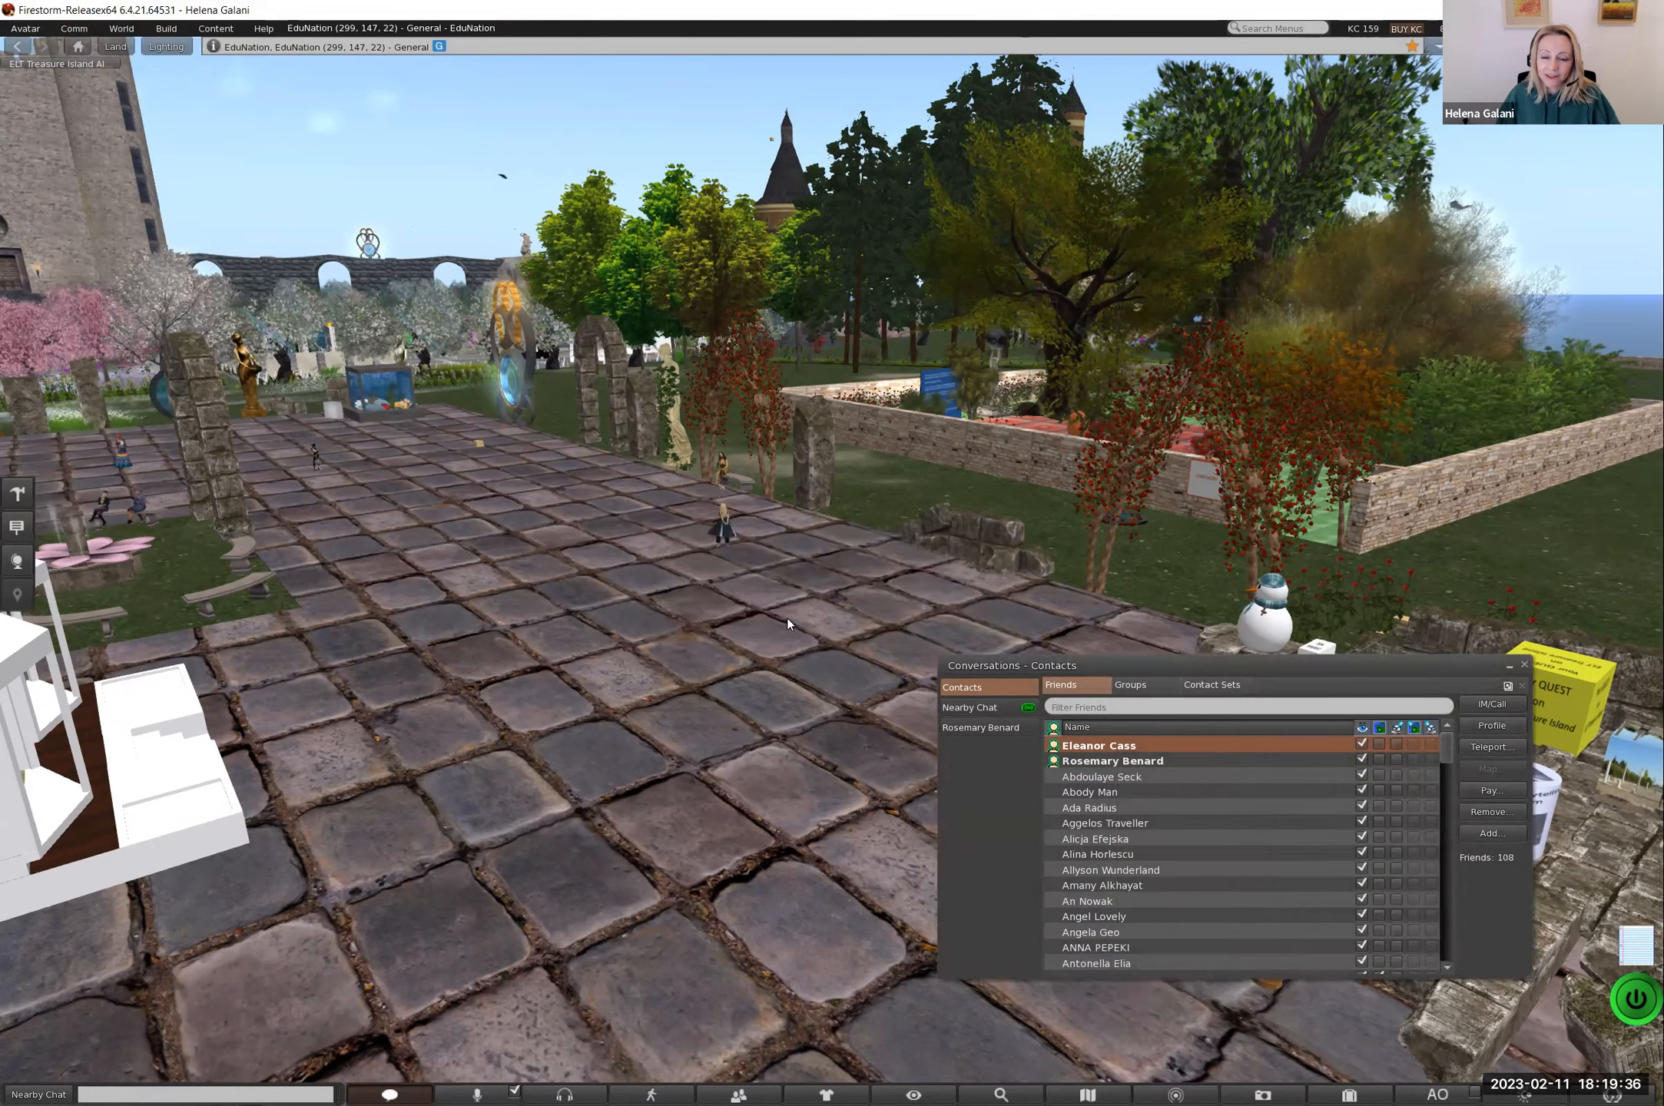
pyautogui.click(1525, 666)
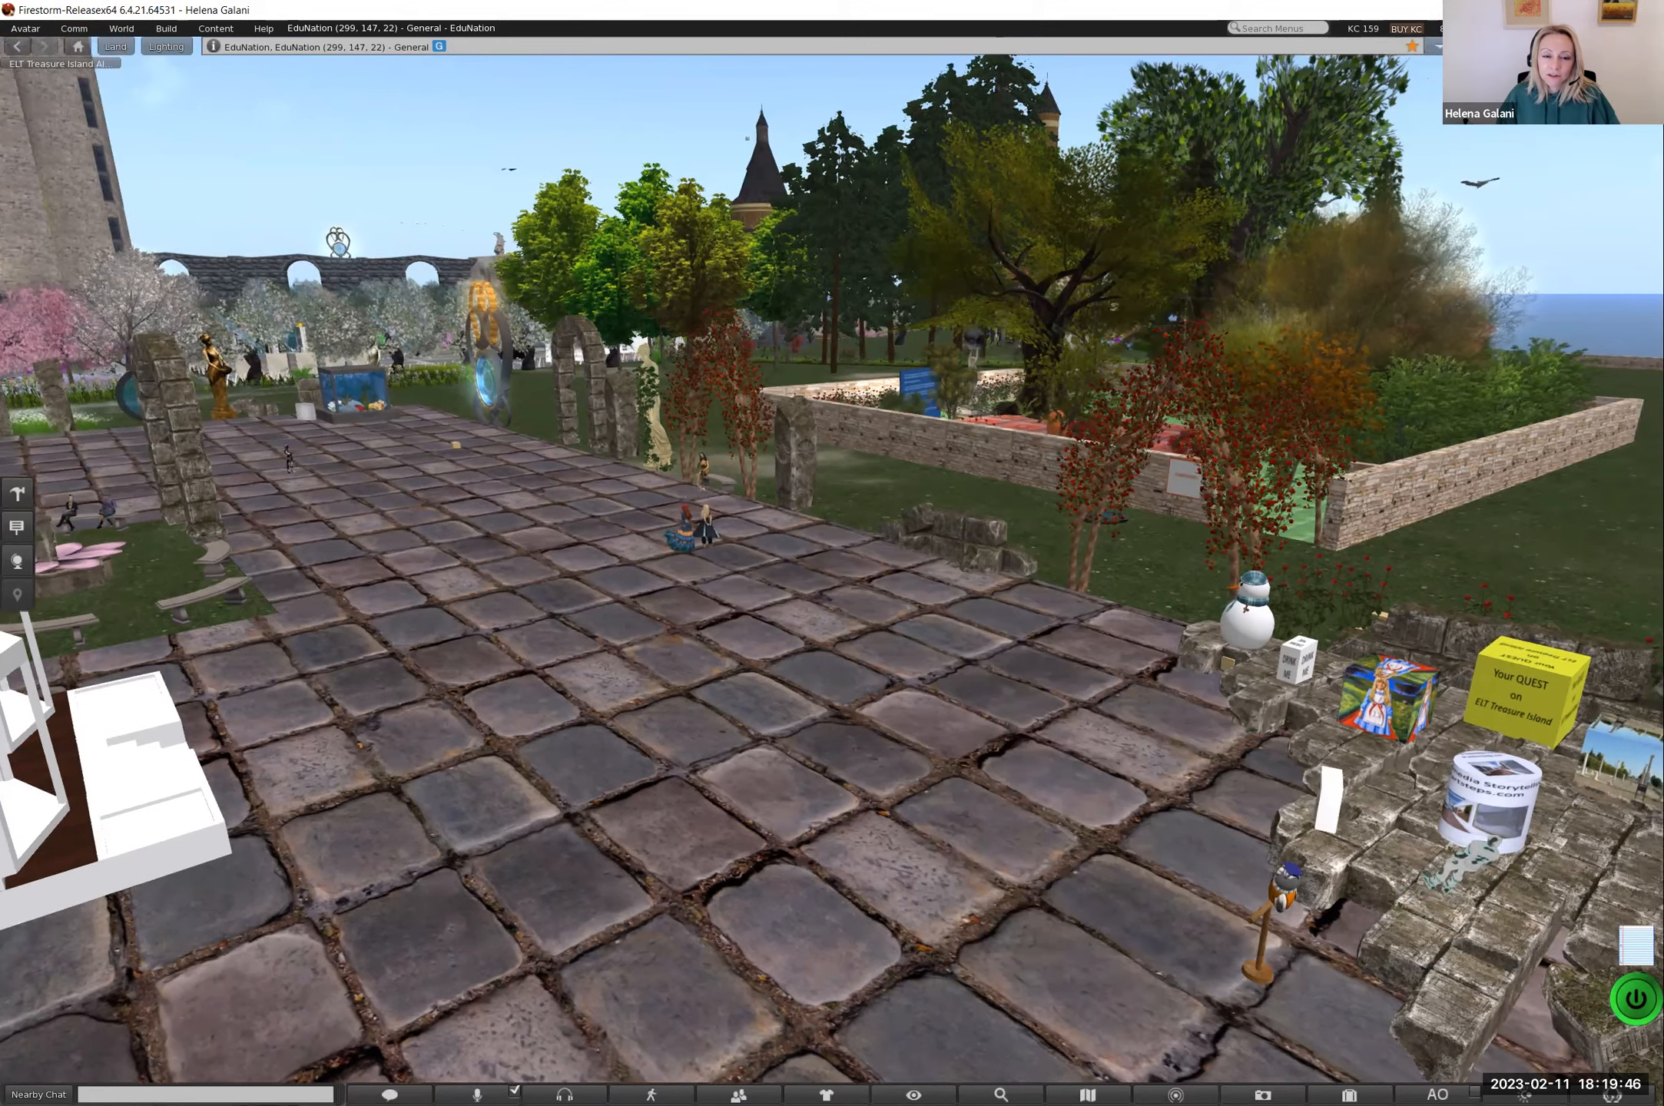
# Step: Orbit and zoom in on the friend beside the builder's avatar, then zoom back out over the garden
pyautogui.keyDown('alt'); pyautogui.moveTo(799, 575); pyautogui.dragTo(820, 576); pyautogui.keyUp('alt')
pyautogui.keyDown('alt'); pyautogui.moveTo(707, 548); pyautogui.dragTo(845, 571); pyautogui.keyUp('alt')
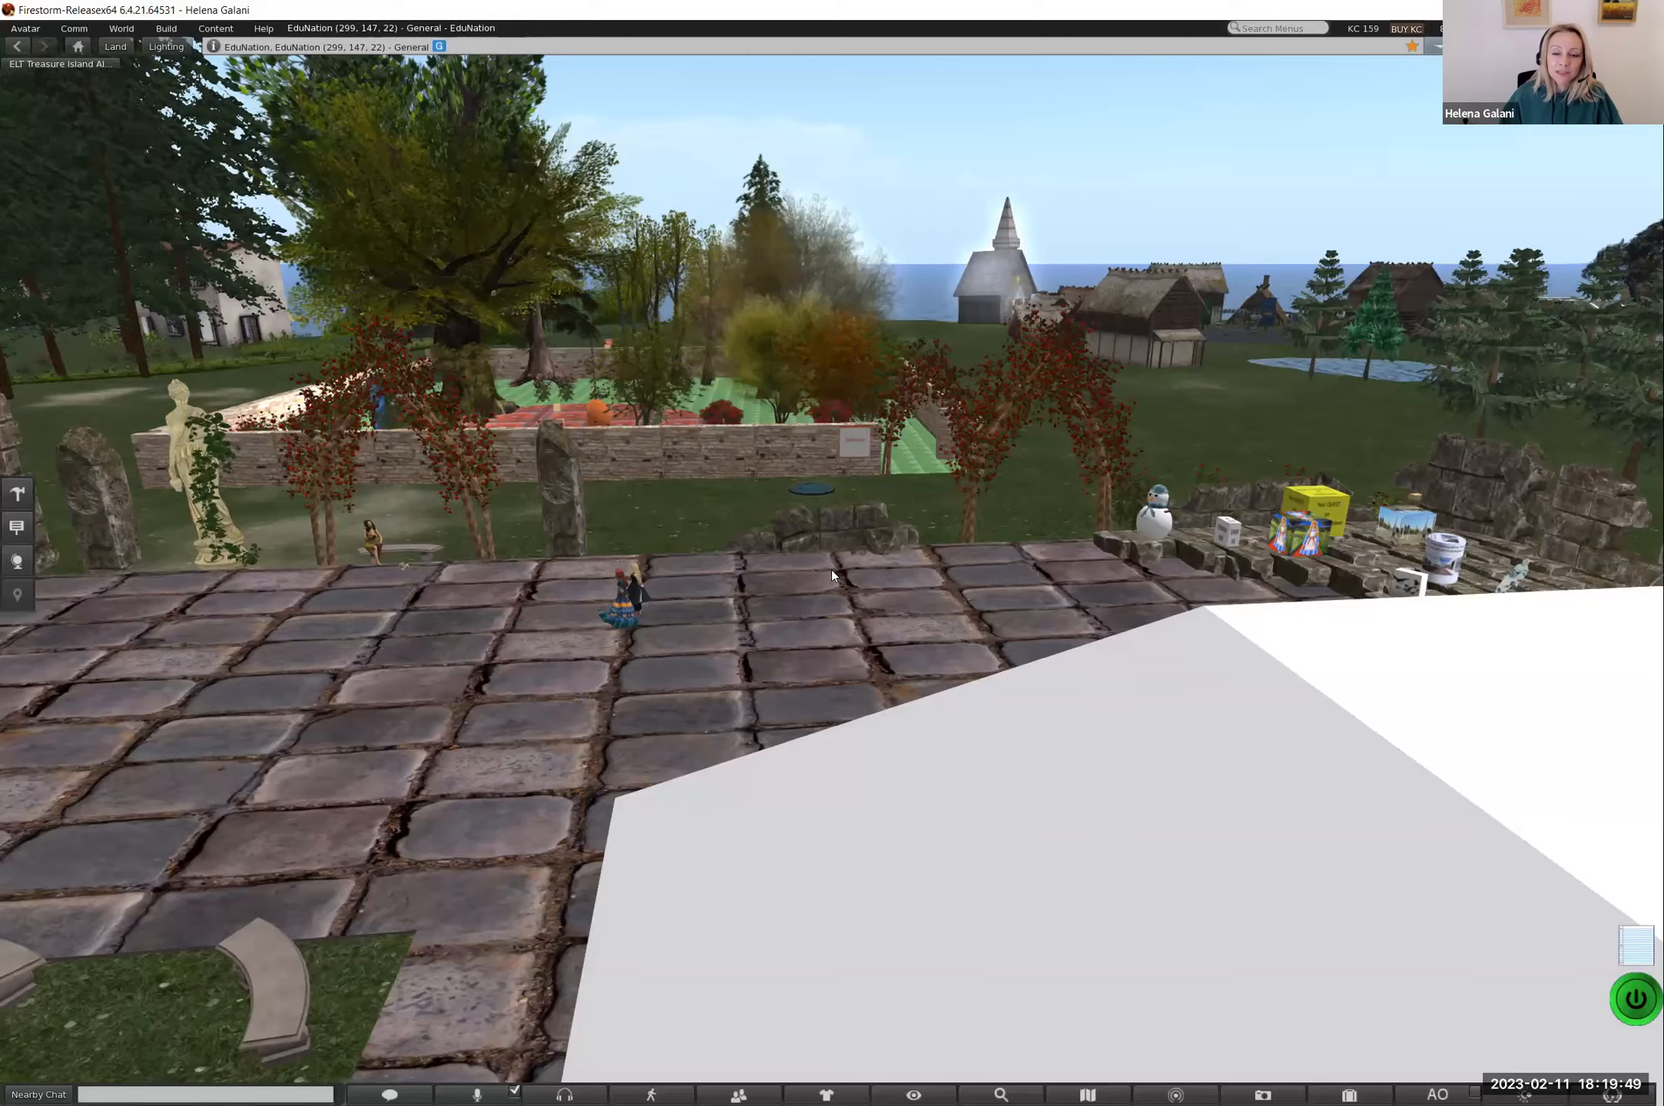
pyautogui.scroll(3, 832, 570)
pyautogui.scroll(3, 831, 570)
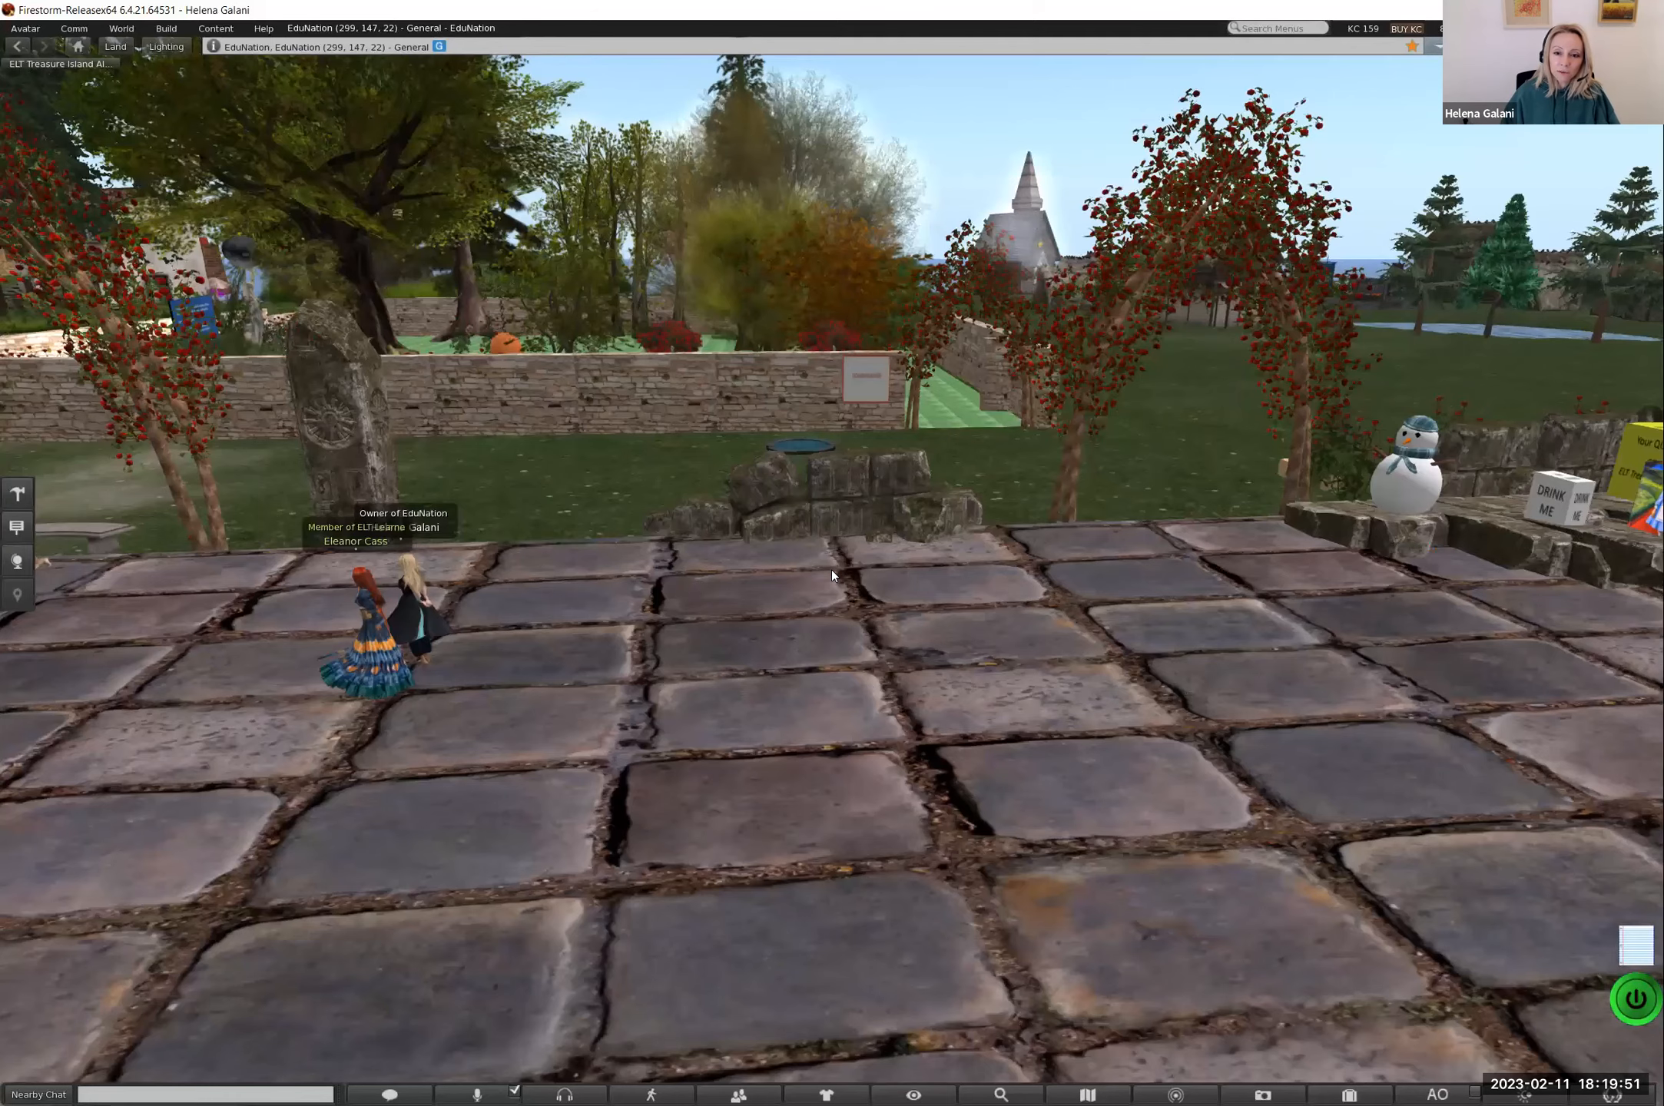
pyautogui.keyDown('ctrl'); pyautogui.keyDown('alt'); pyautogui.moveTo(832, 571); pyautogui.dragTo(840, 574); pyautogui.keyUp('alt'); pyautogui.keyUp('ctrl')
pyautogui.scroll(3, 831, 569)
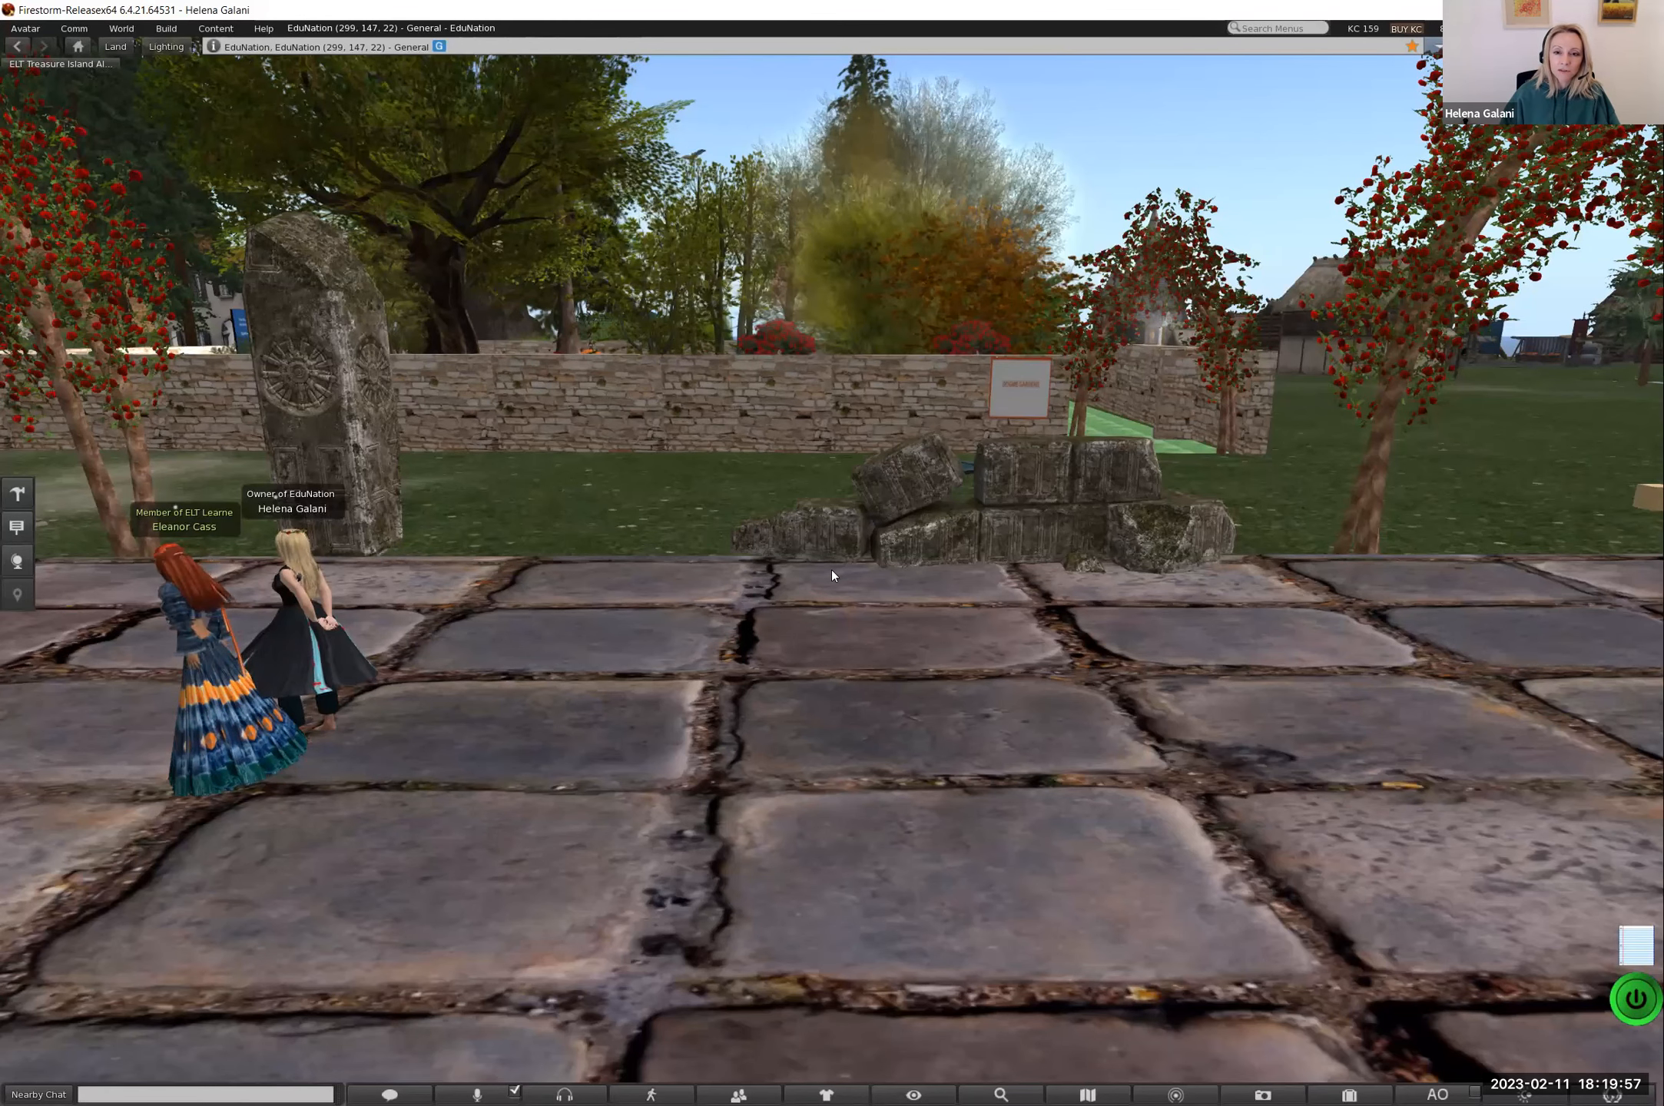
pyautogui.scroll(-2, 824, 574)
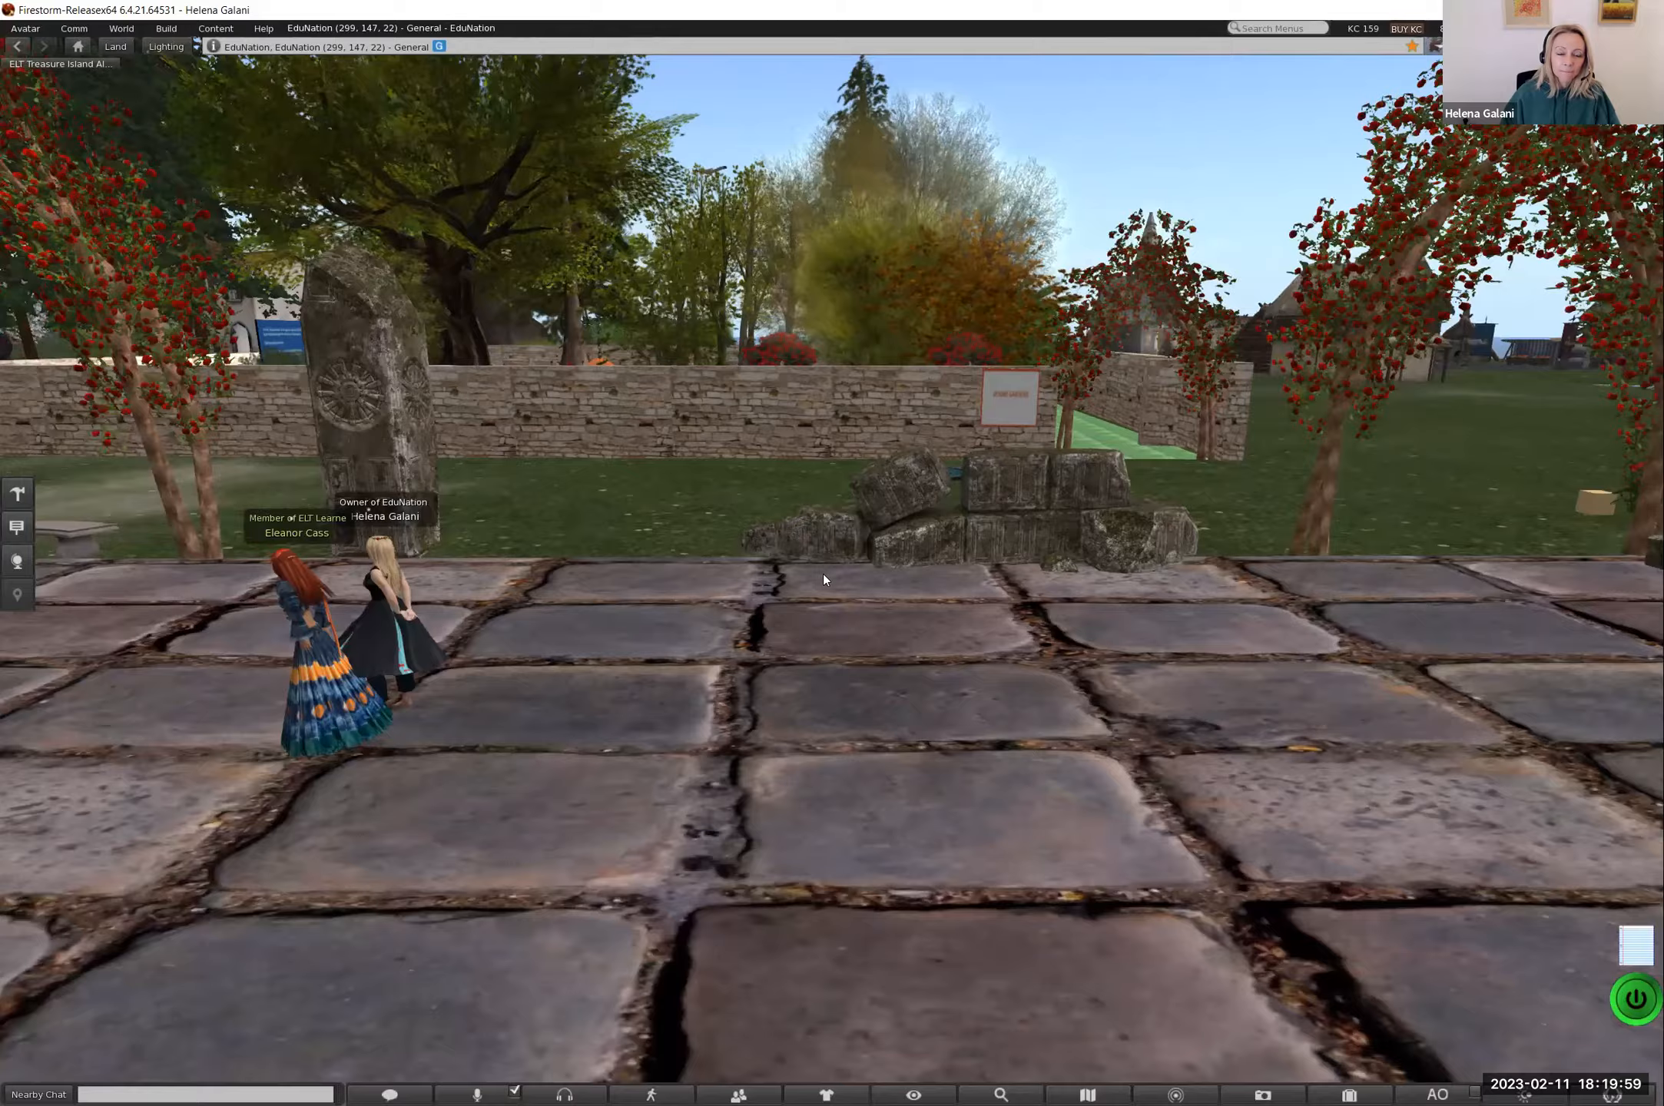
pyautogui.scroll(-2, 823, 573)
pyautogui.scroll(-2, 823, 573)
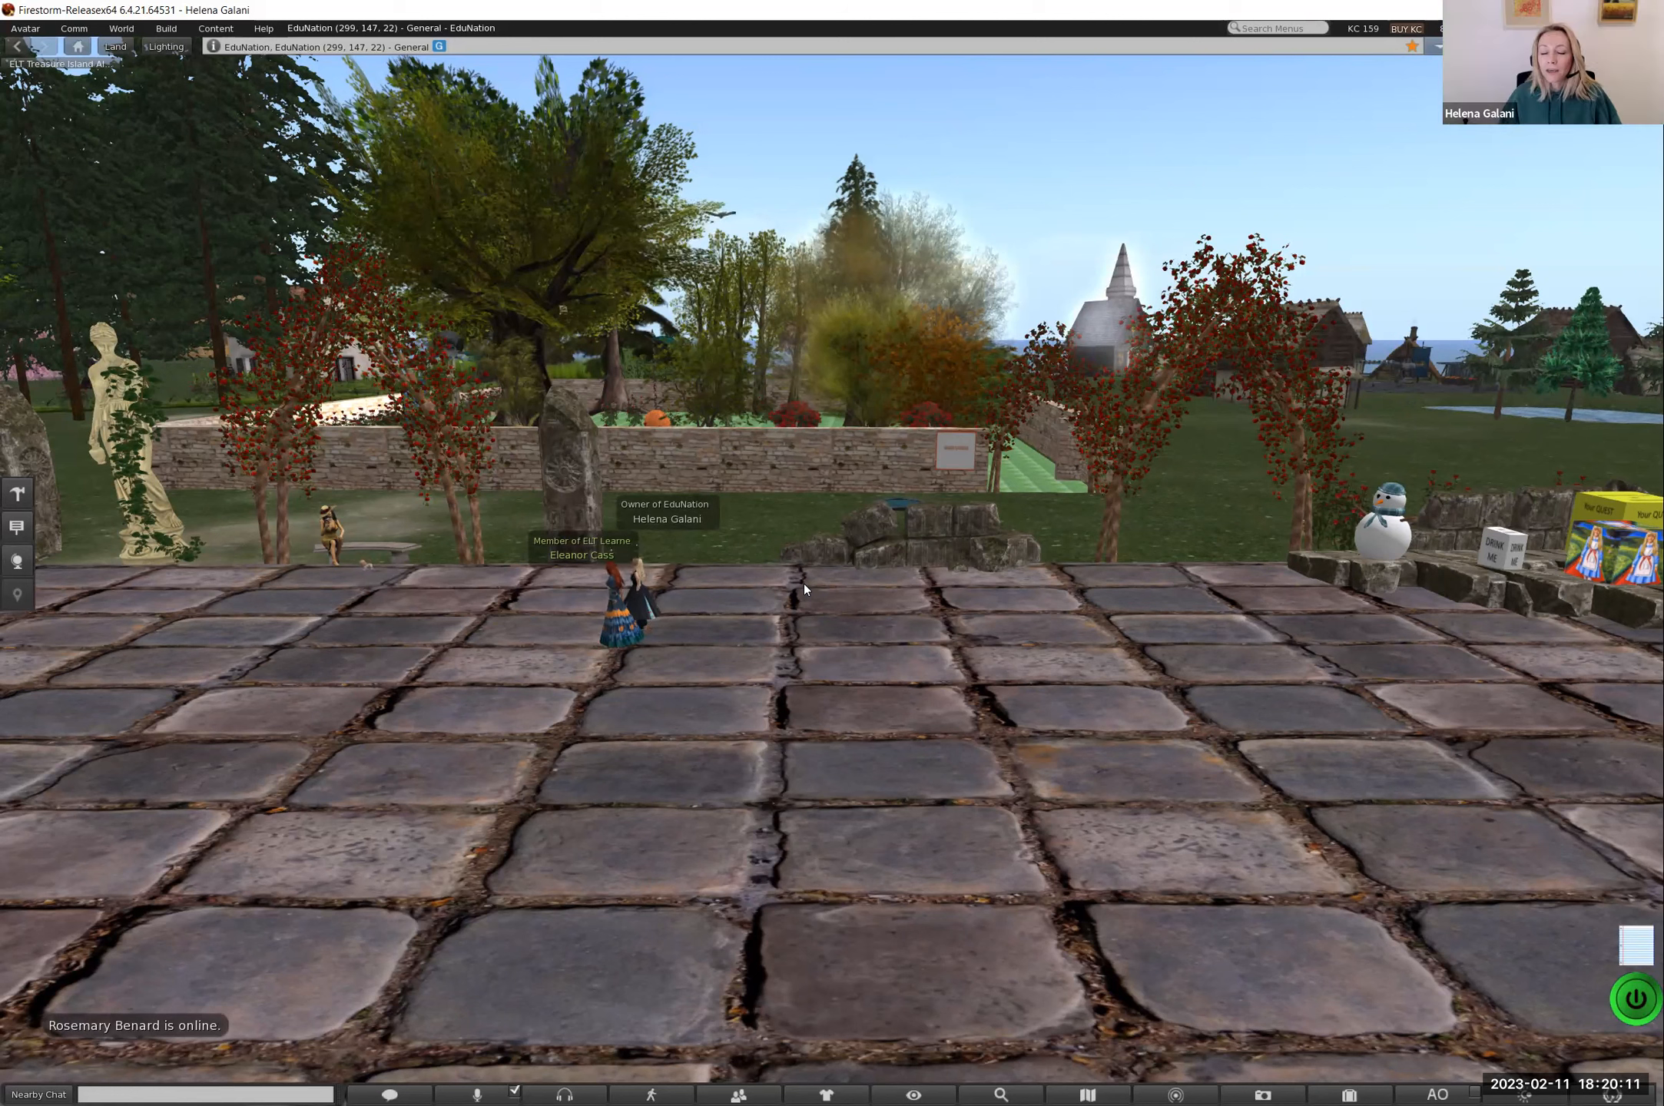
# Step: Open the inventory at the lower left on the Recent tab, showing the 3D man Tom folder and Circle
pyautogui.click(1338, 1089)
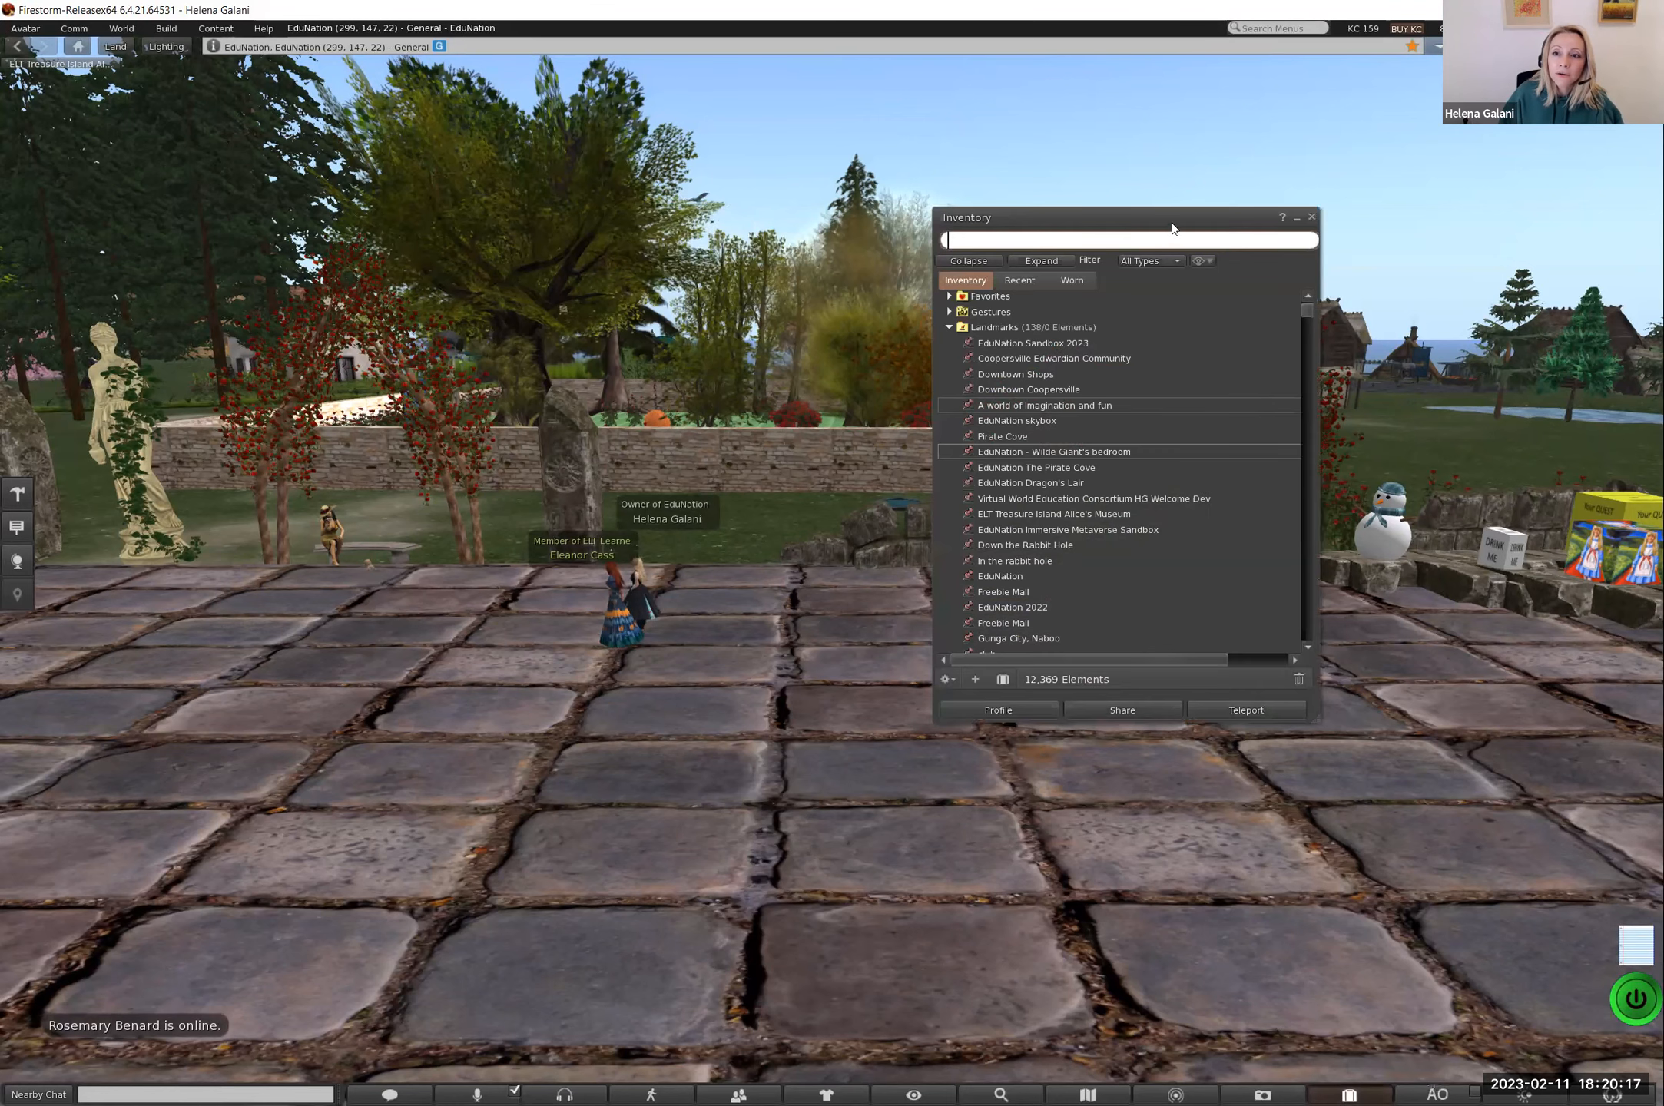
pyautogui.moveTo(1166, 223); pyautogui.dragTo(282, 548)
pyautogui.click(129, 568)
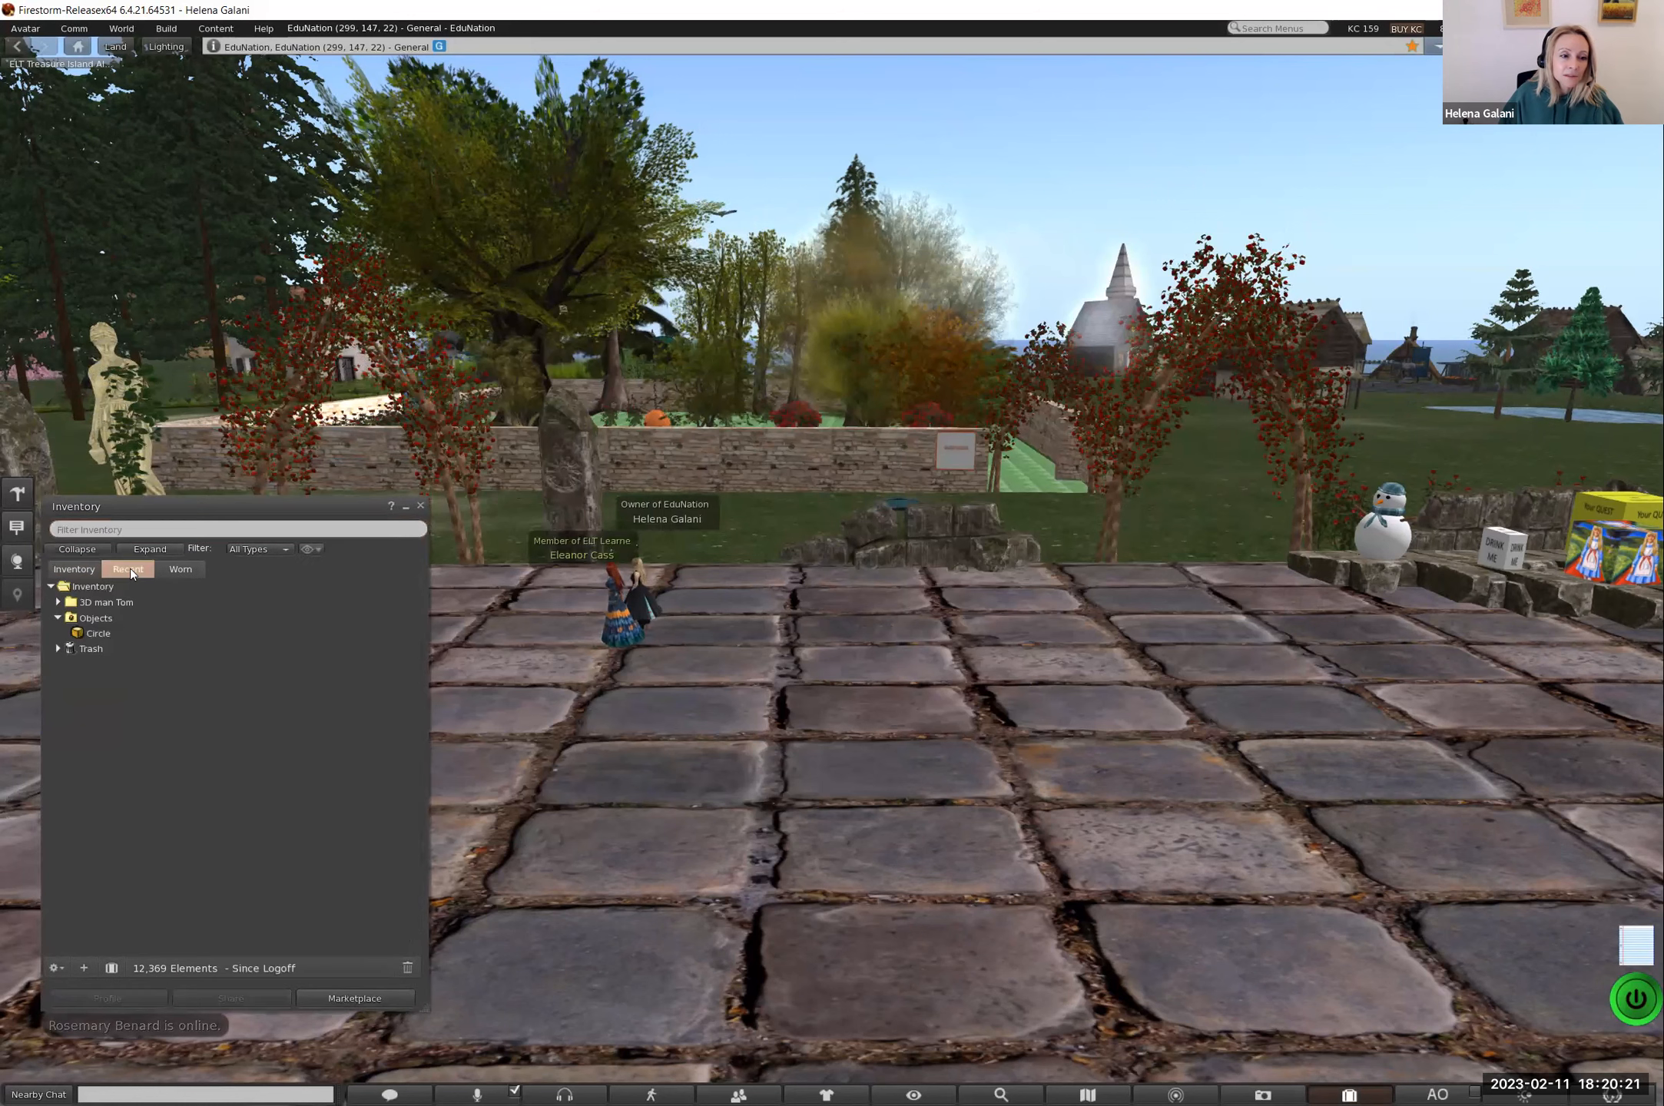
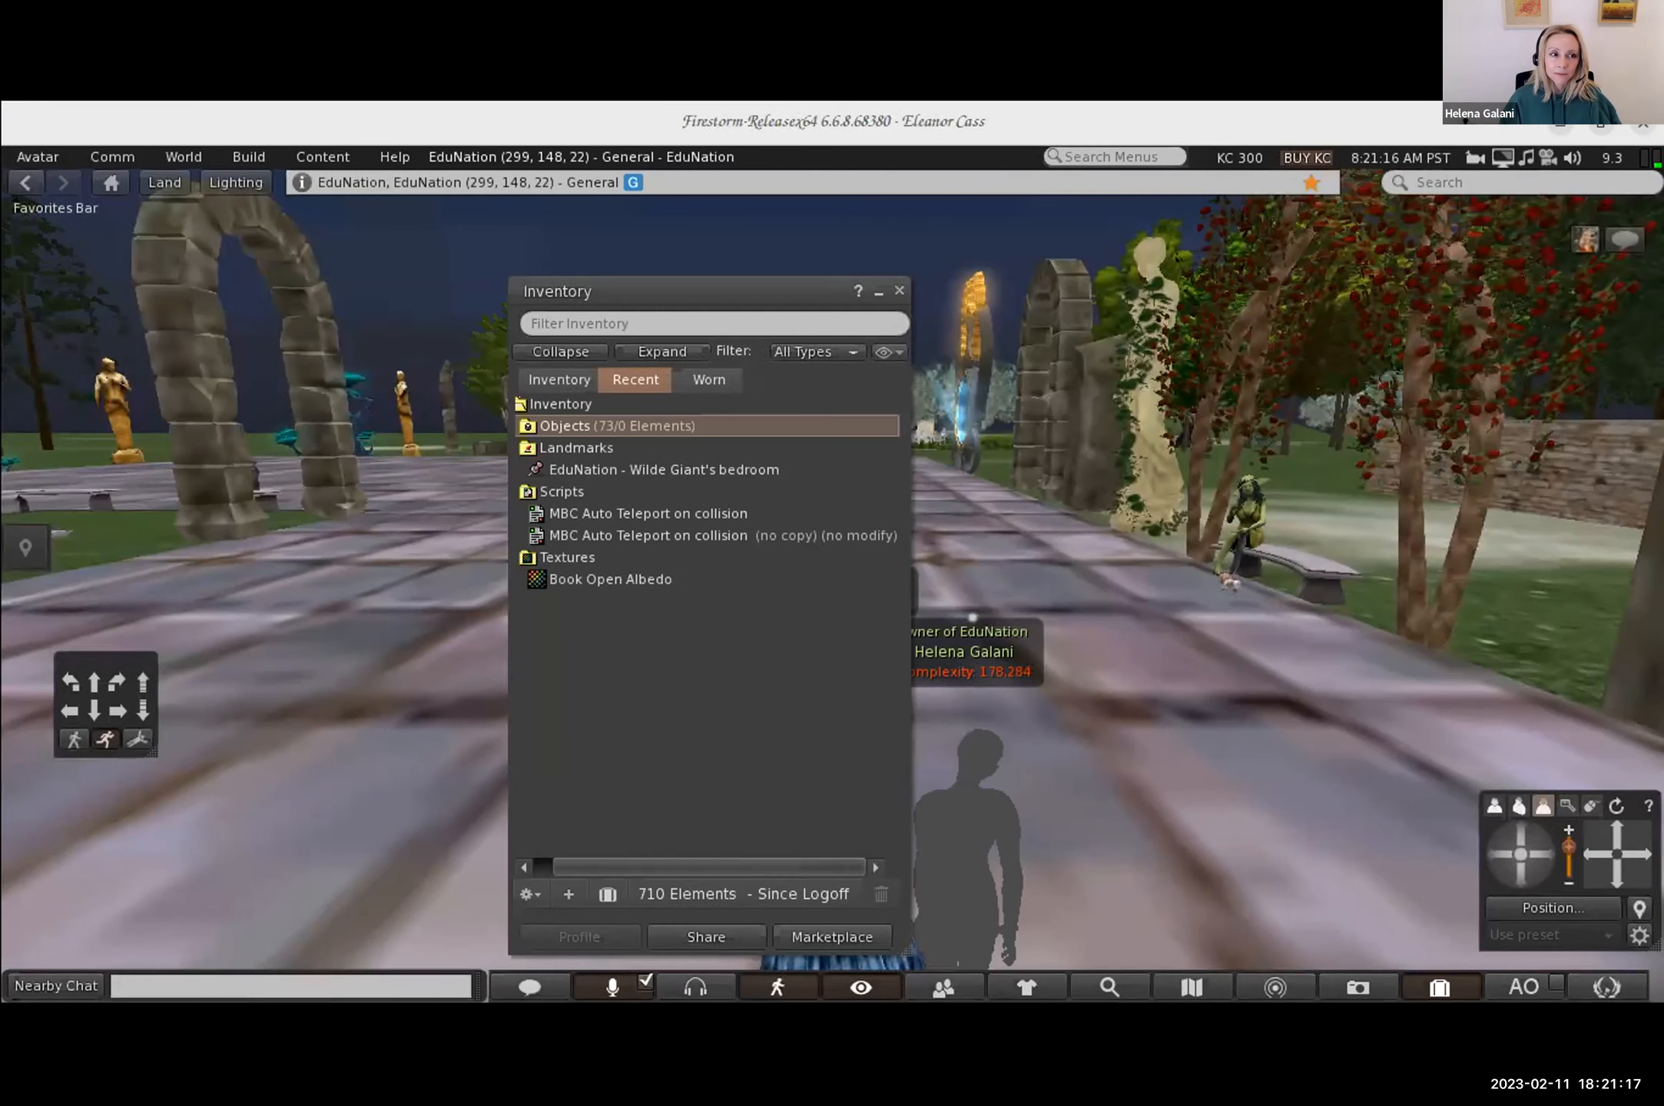
# Step: Drag My old book from the Recent Objects folder onto the plaza in front of the avatars
pyautogui.moveTo(779, 289); pyautogui.dragTo(468, 238)
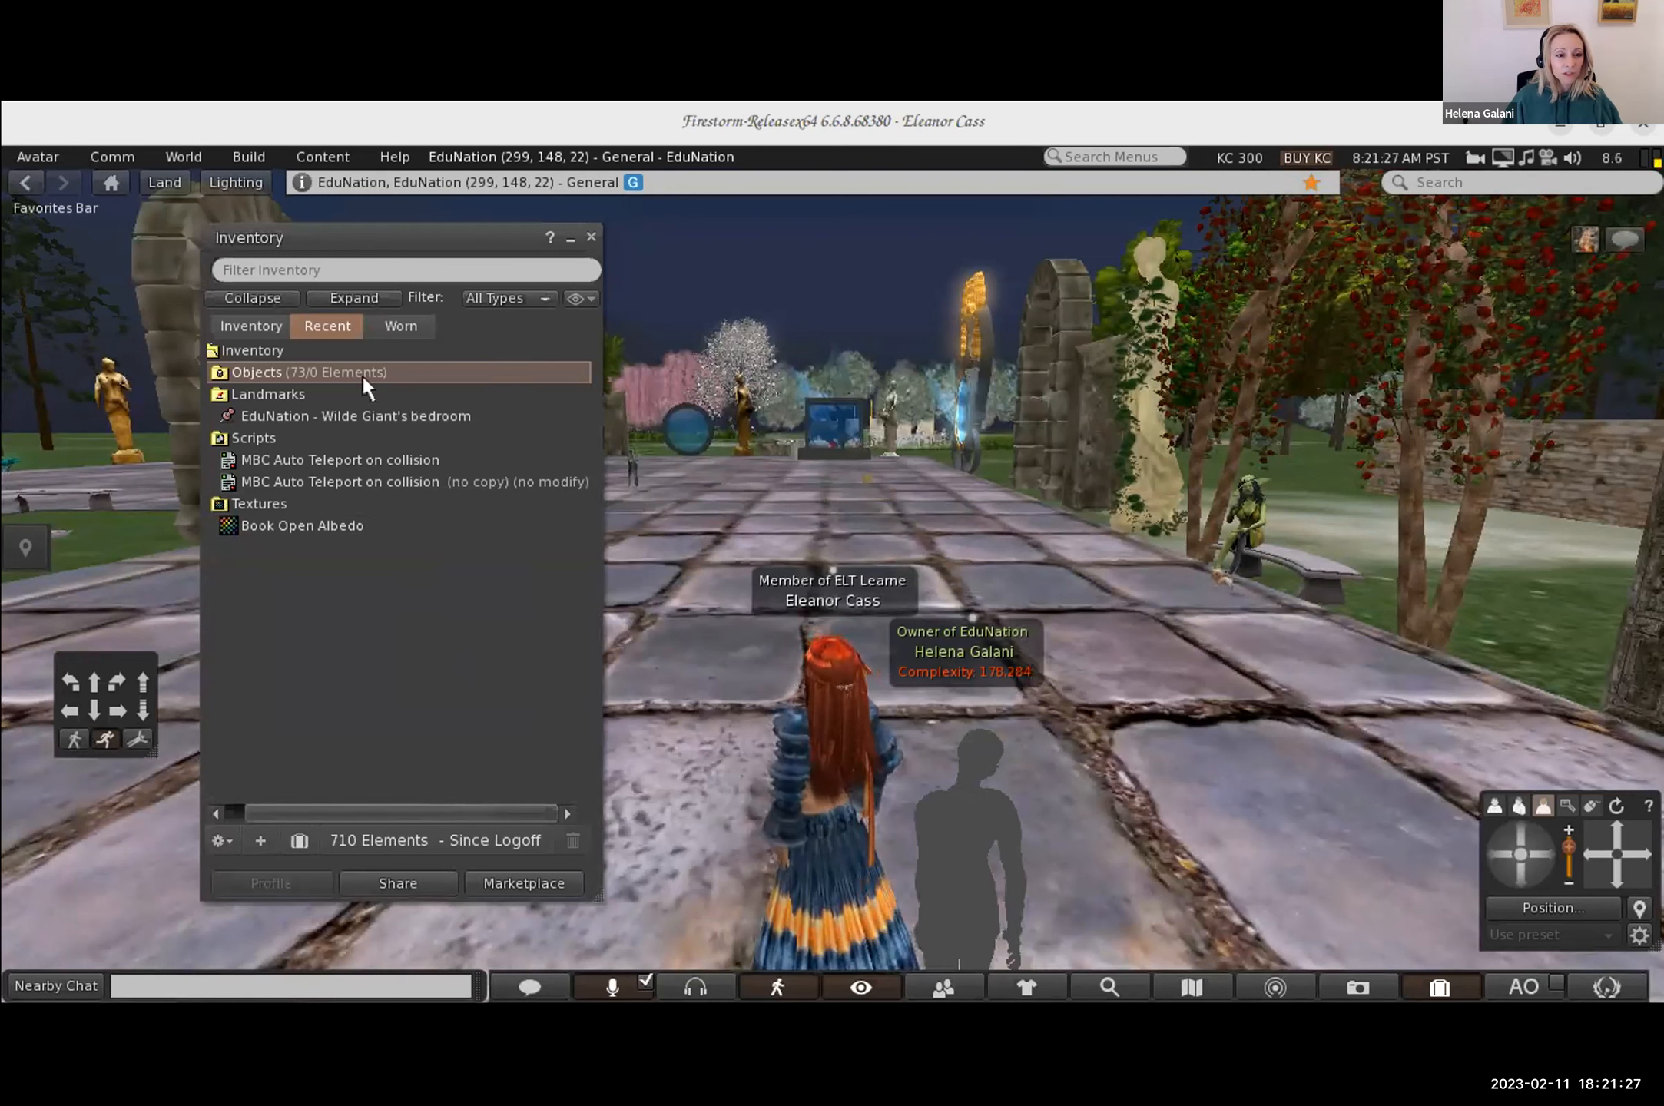
pyautogui.doubleClick(243, 369)
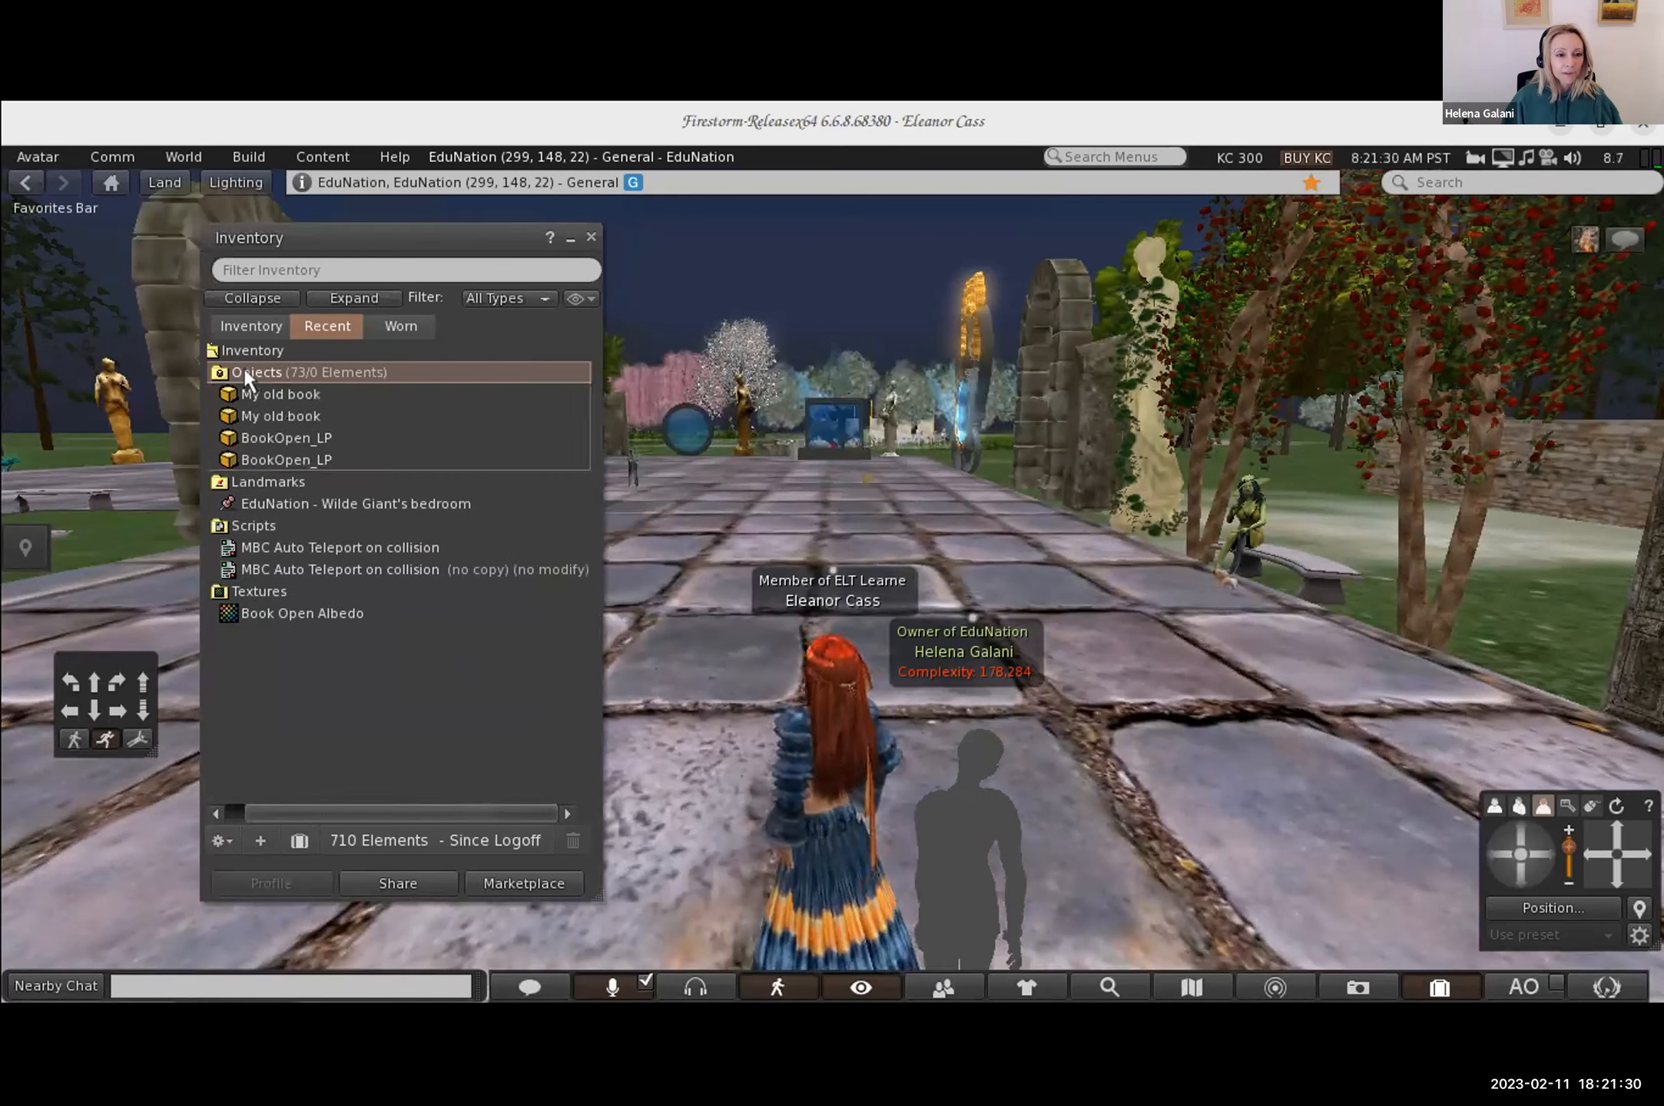
pyautogui.click(329, 395)
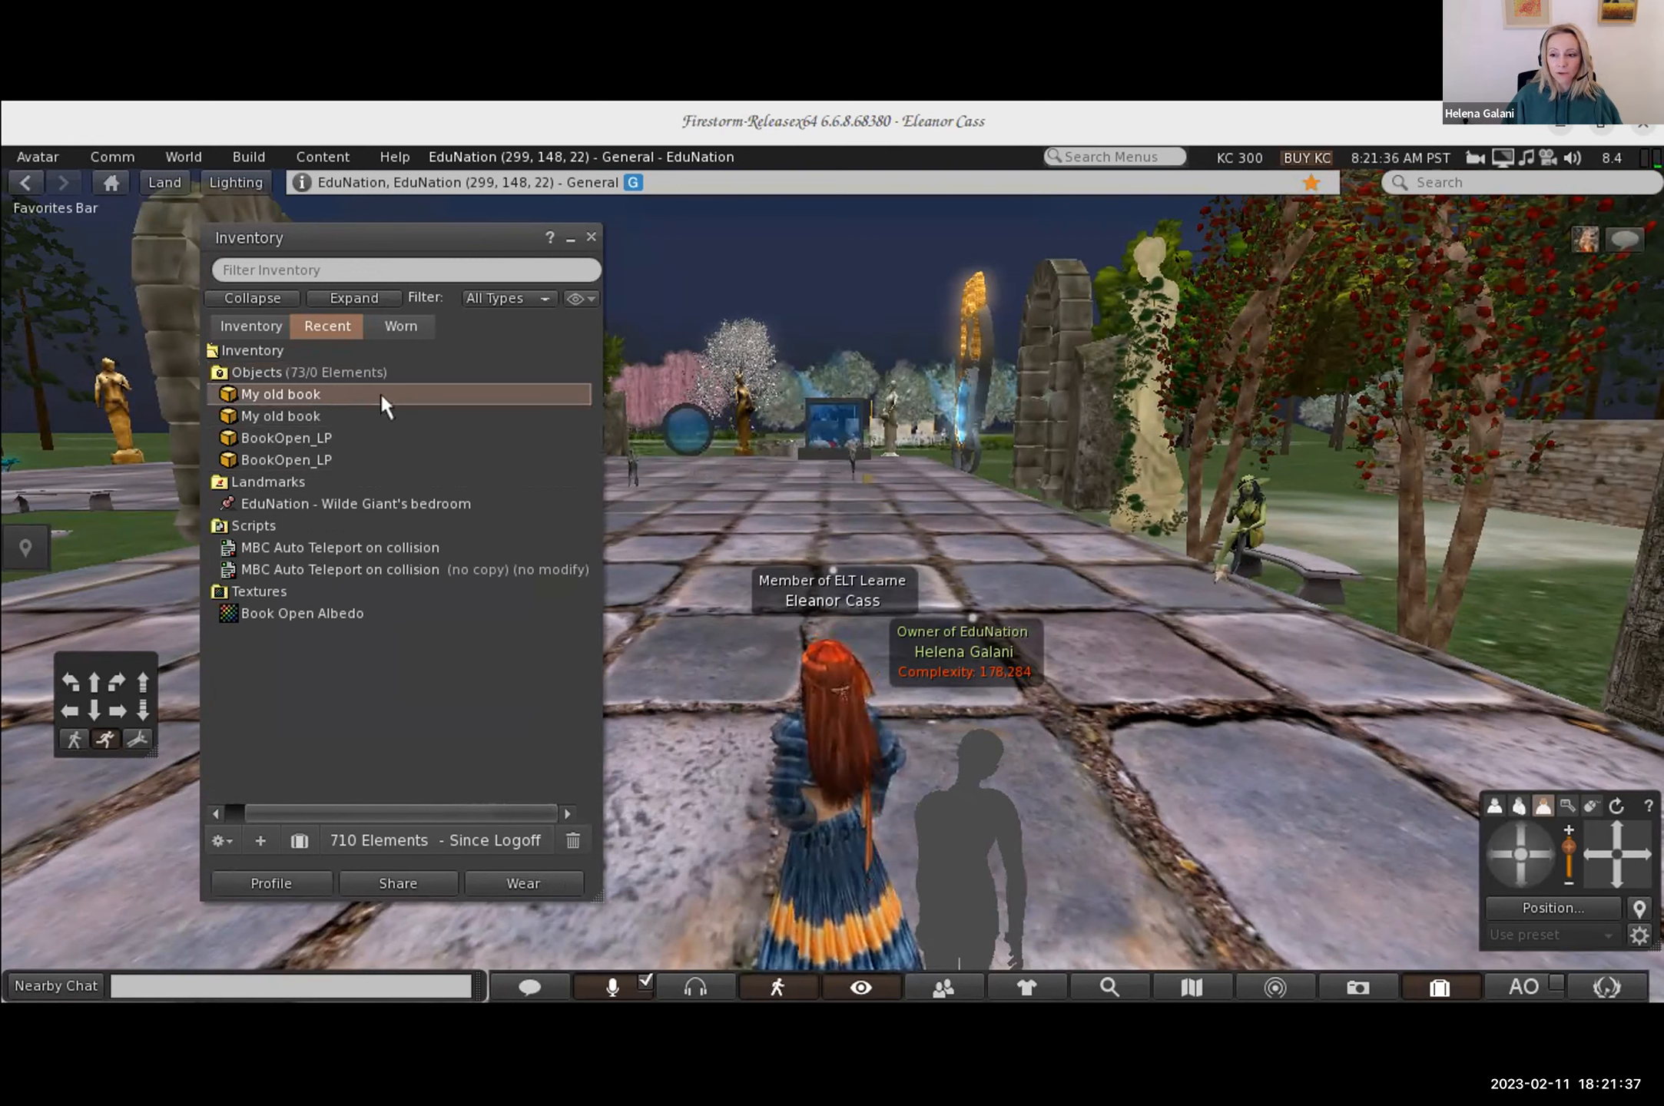
pyautogui.moveTo(383, 391); pyautogui.dragTo(923, 547)
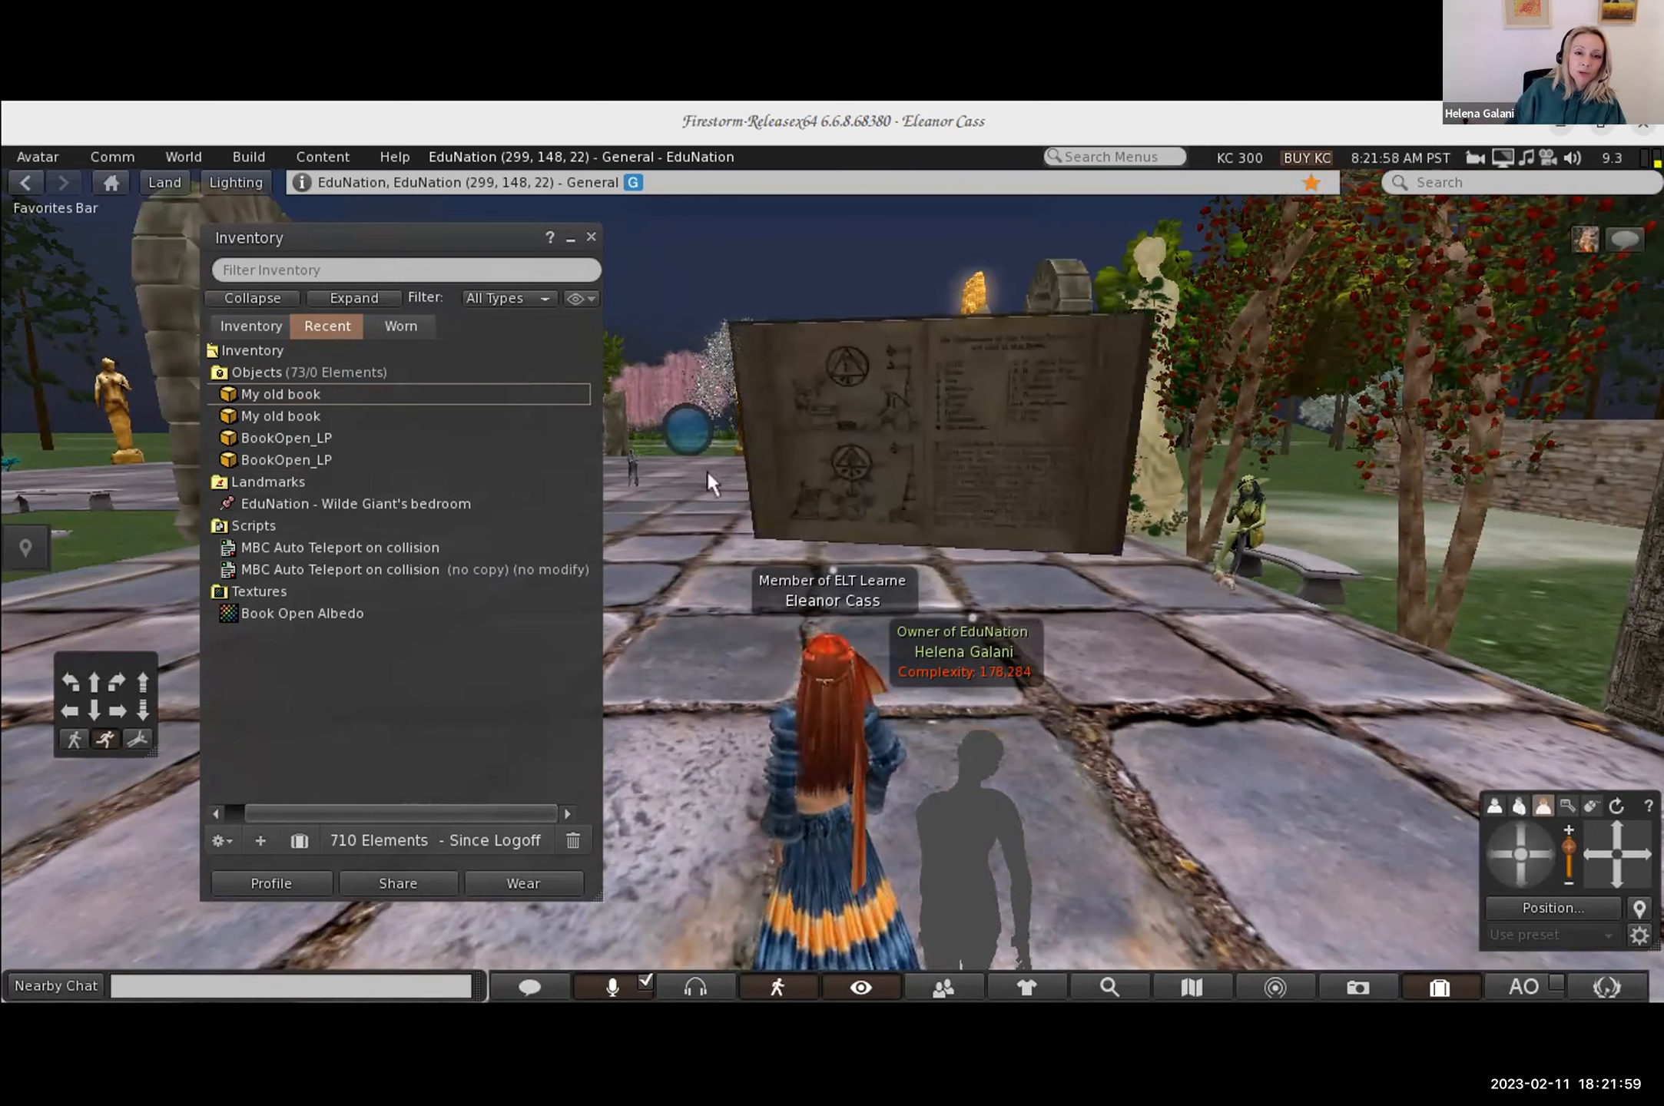
# Step: Close the inventory, turn the view right and start editing the book from its pie menu
pyautogui.click(591, 237)
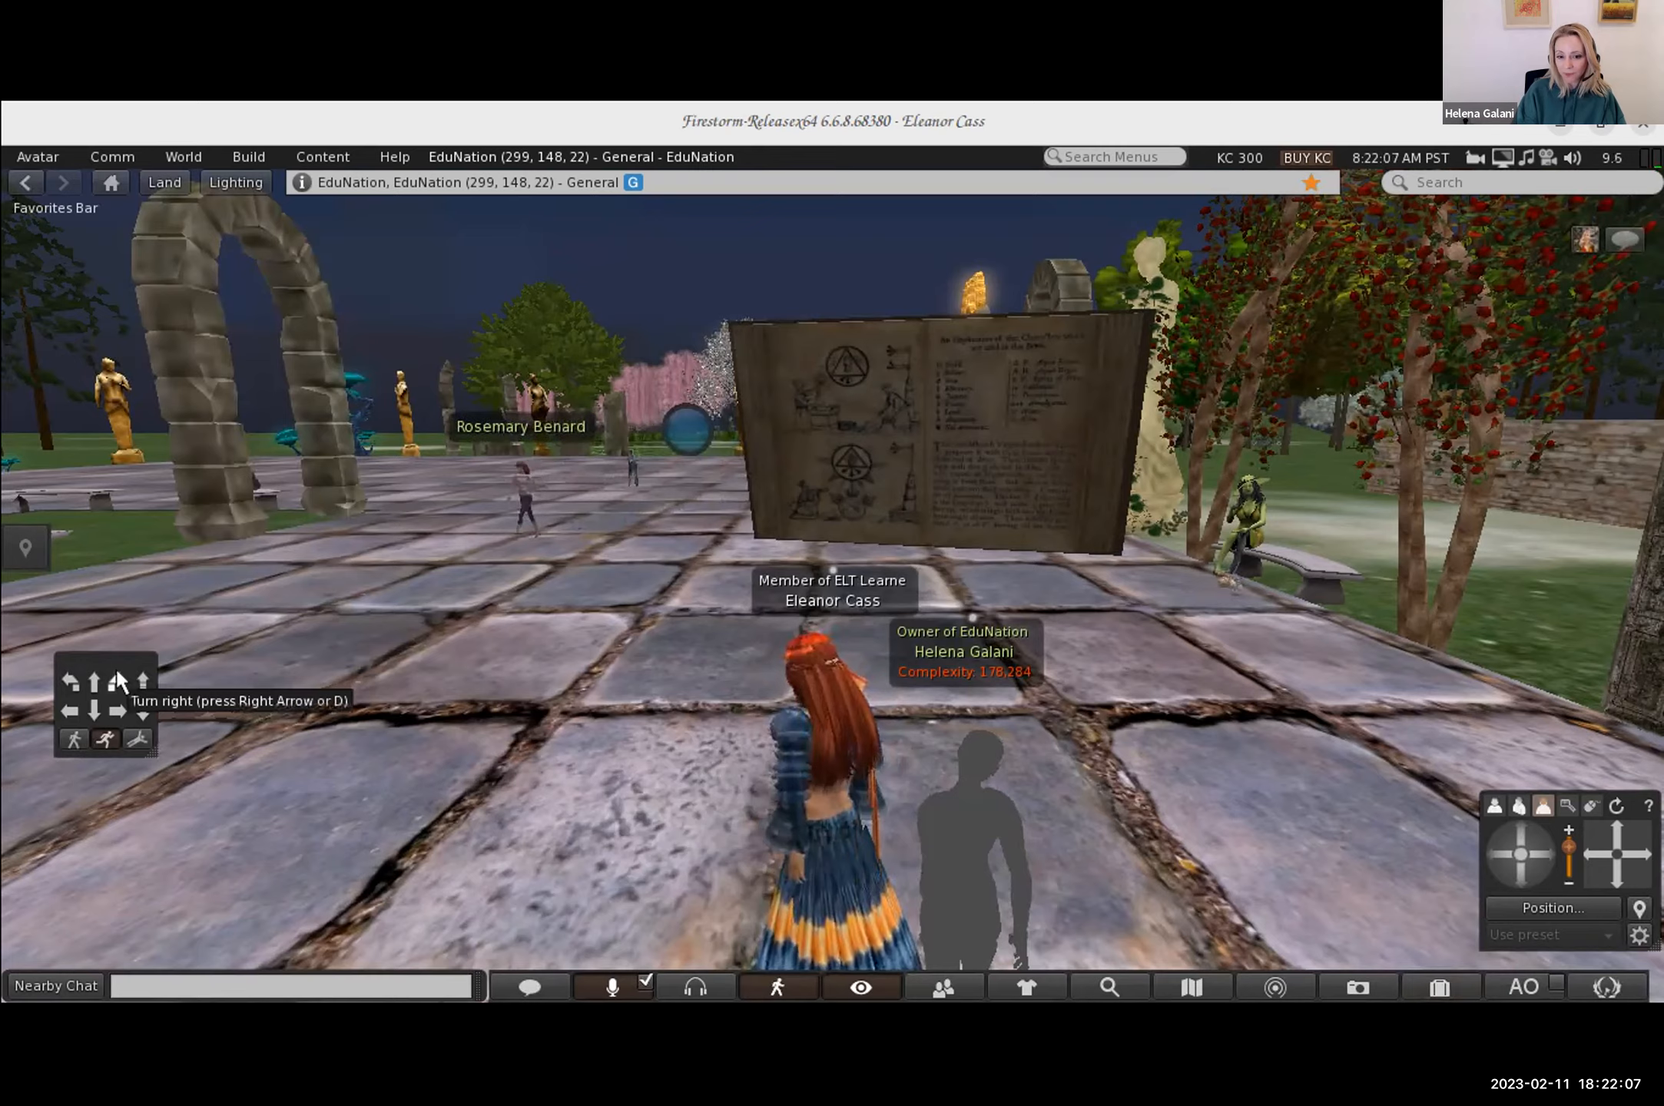
pyautogui.moveTo(117, 681); pyautogui.dragTo(75, 676)
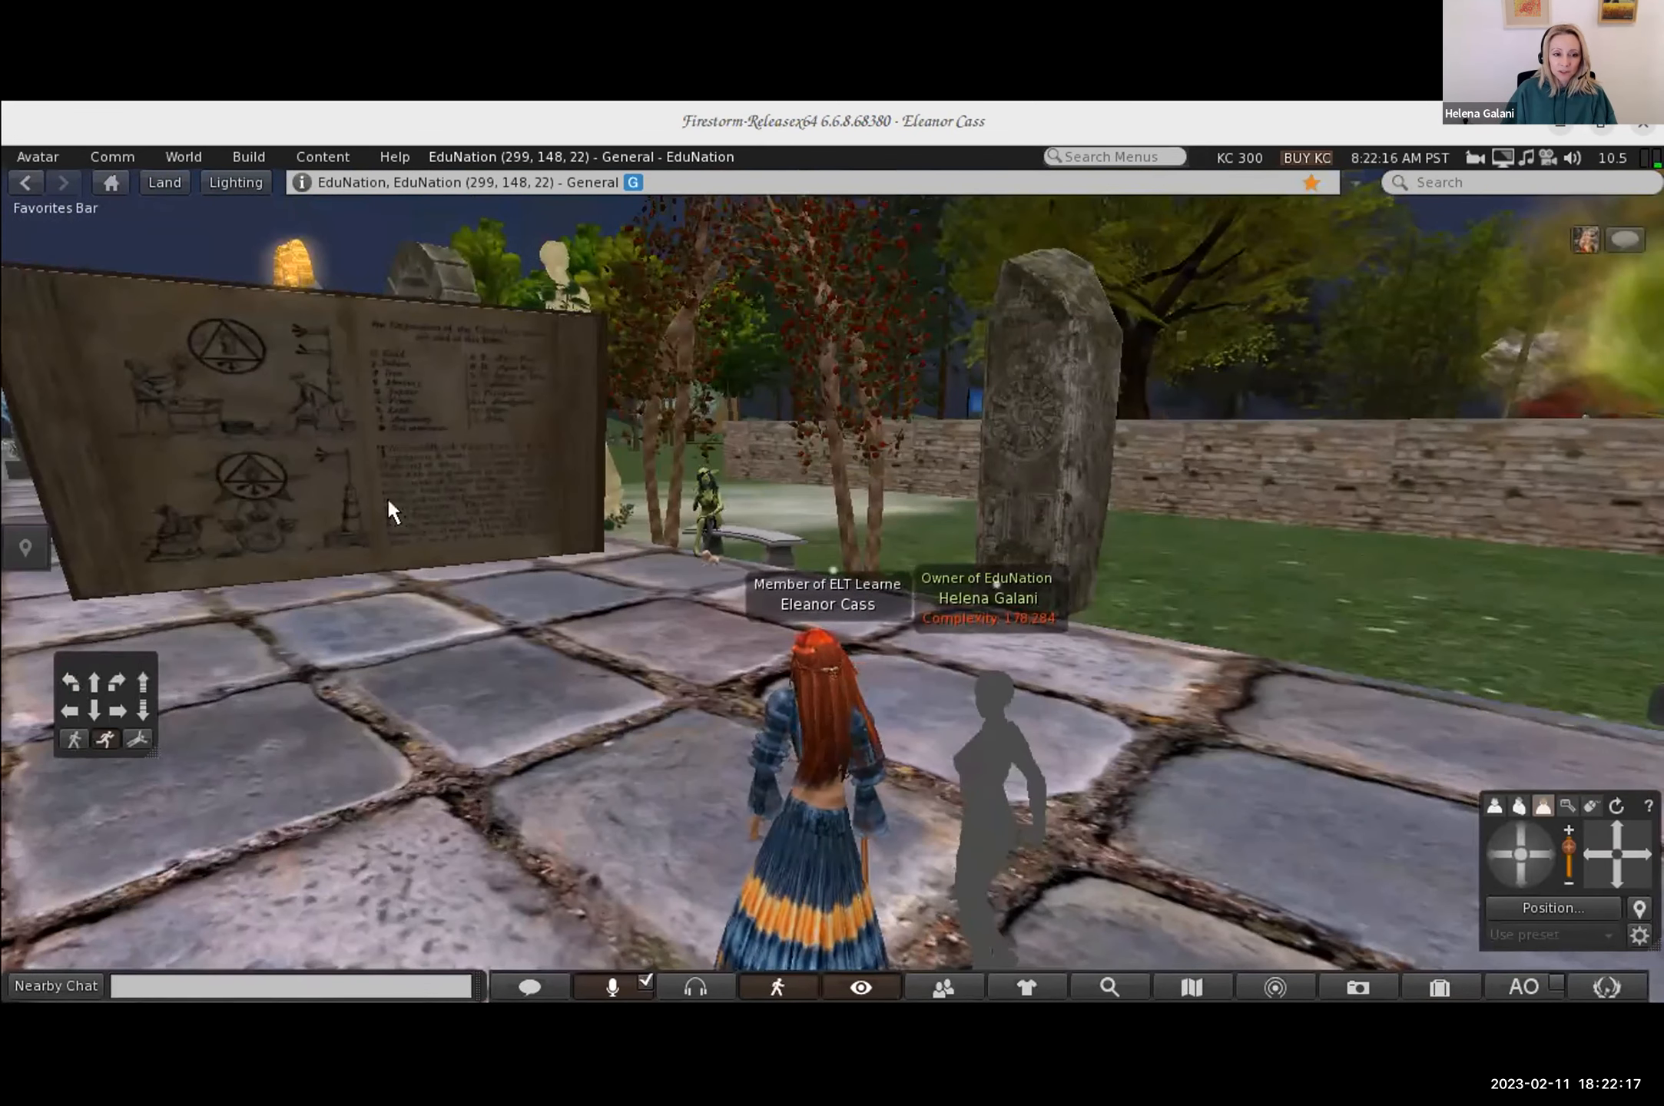
pyautogui.rightClick(388, 501)
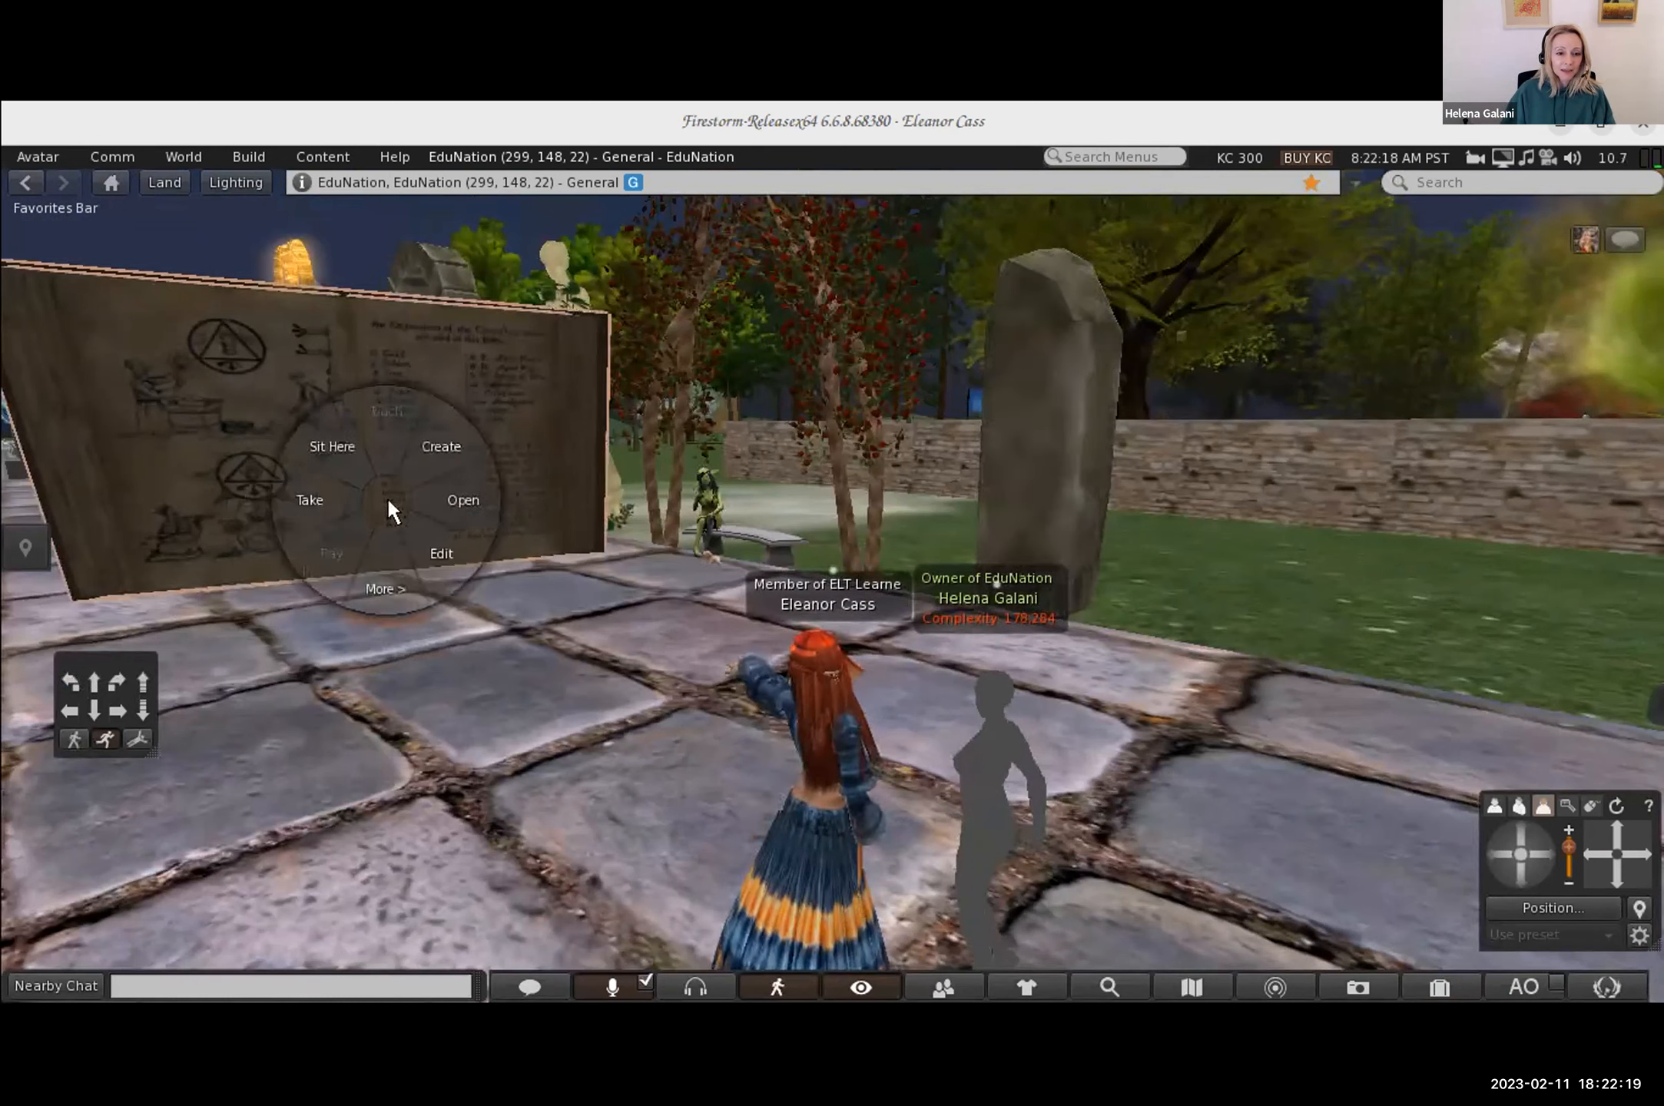
pyautogui.click(435, 558)
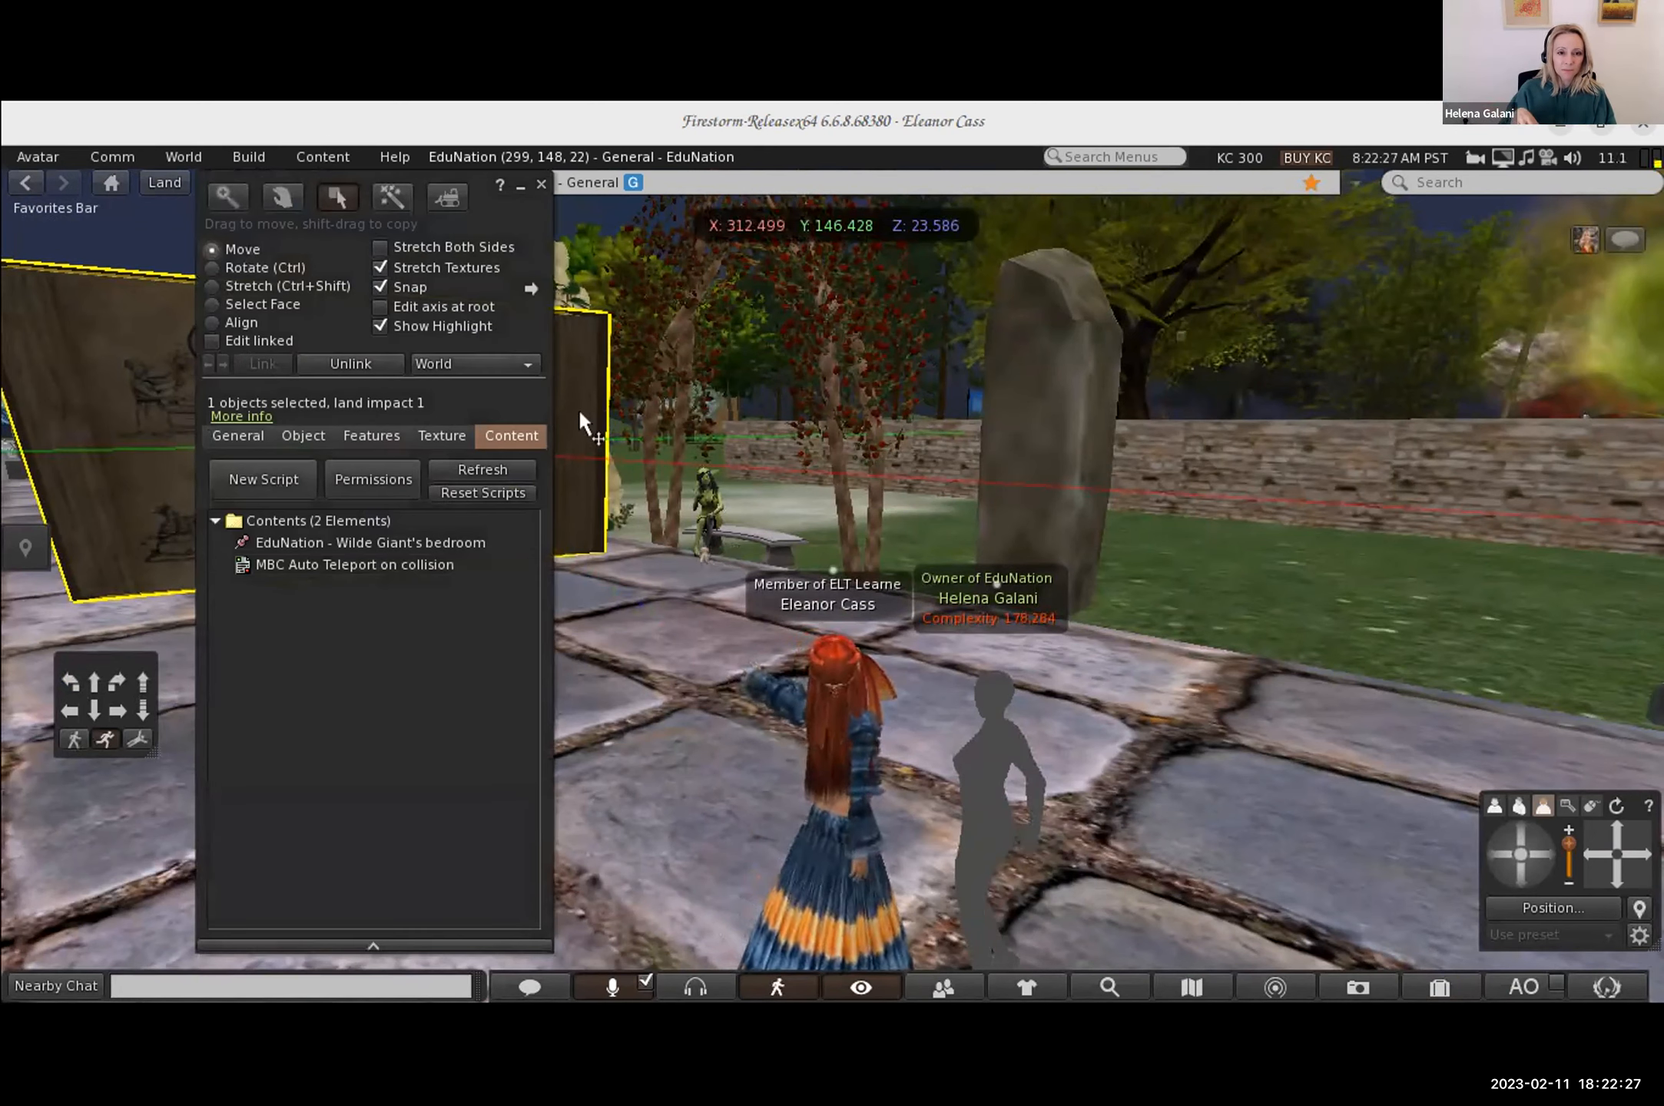
# Step: Reopen the book in Edit to view its Content: a landmark and a teleport-on-collision script
pyautogui.press('Escape')
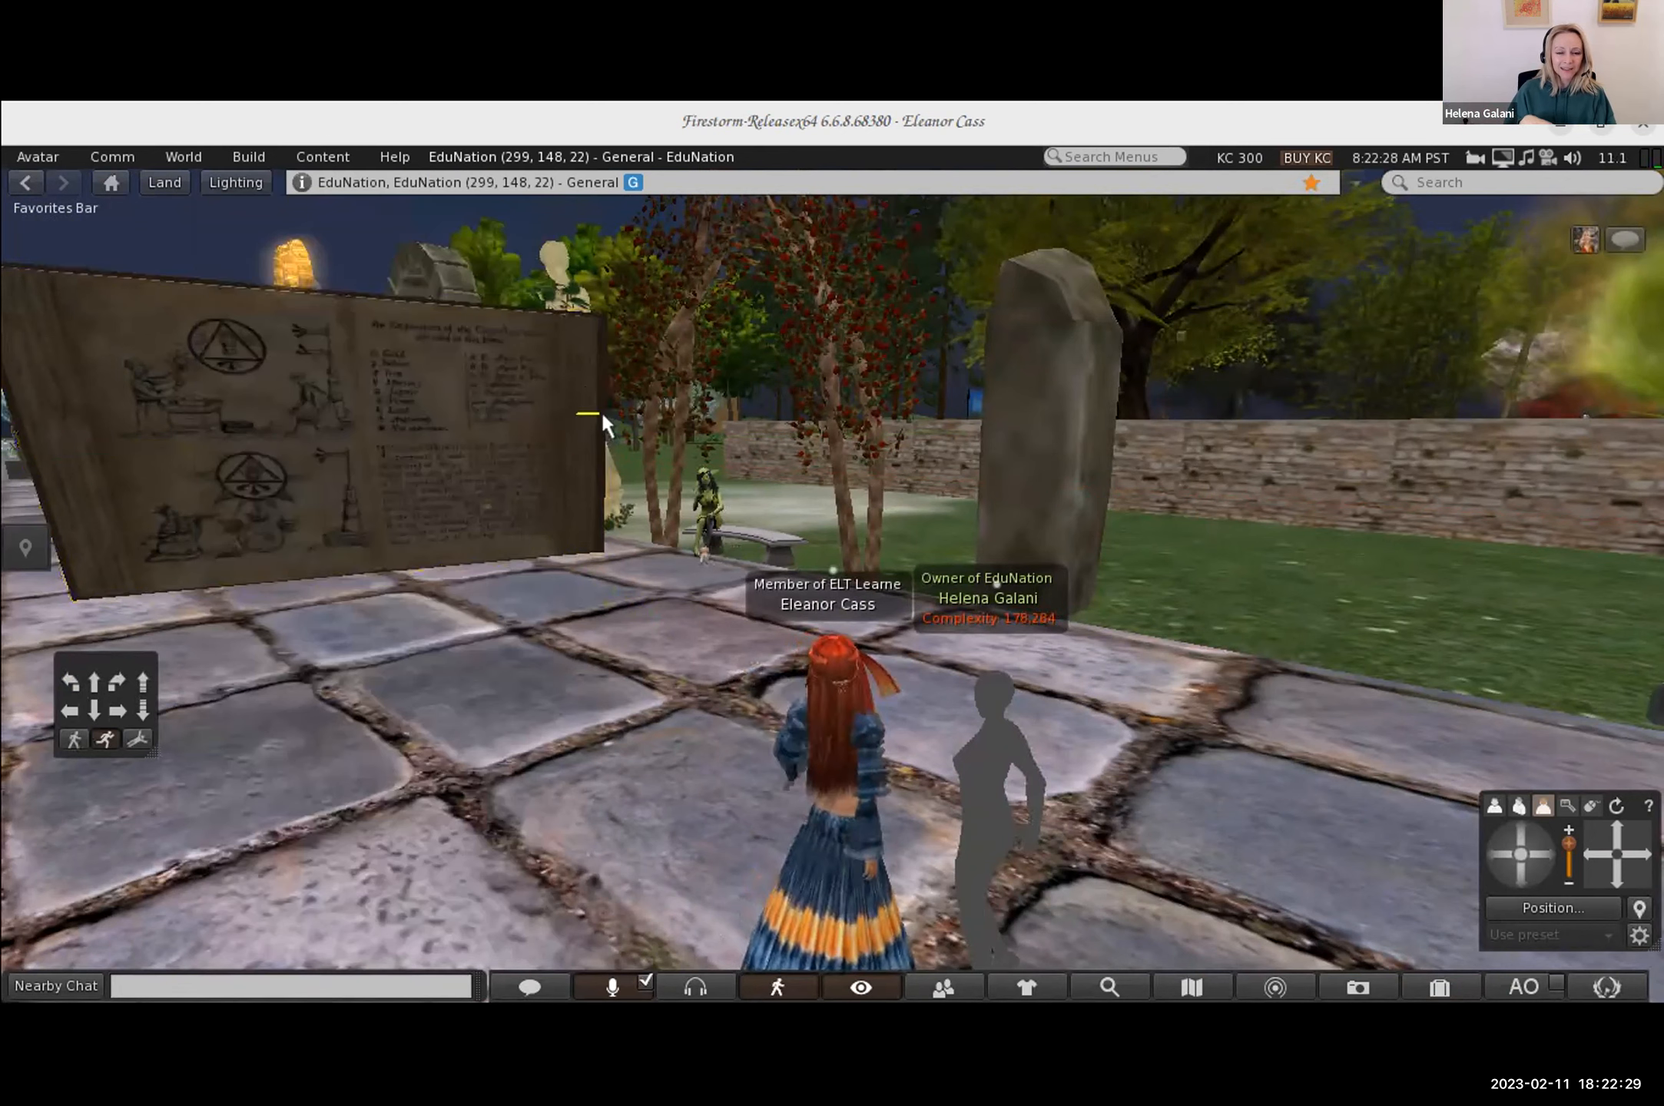
pyautogui.hotkey('ctrl', 'b')
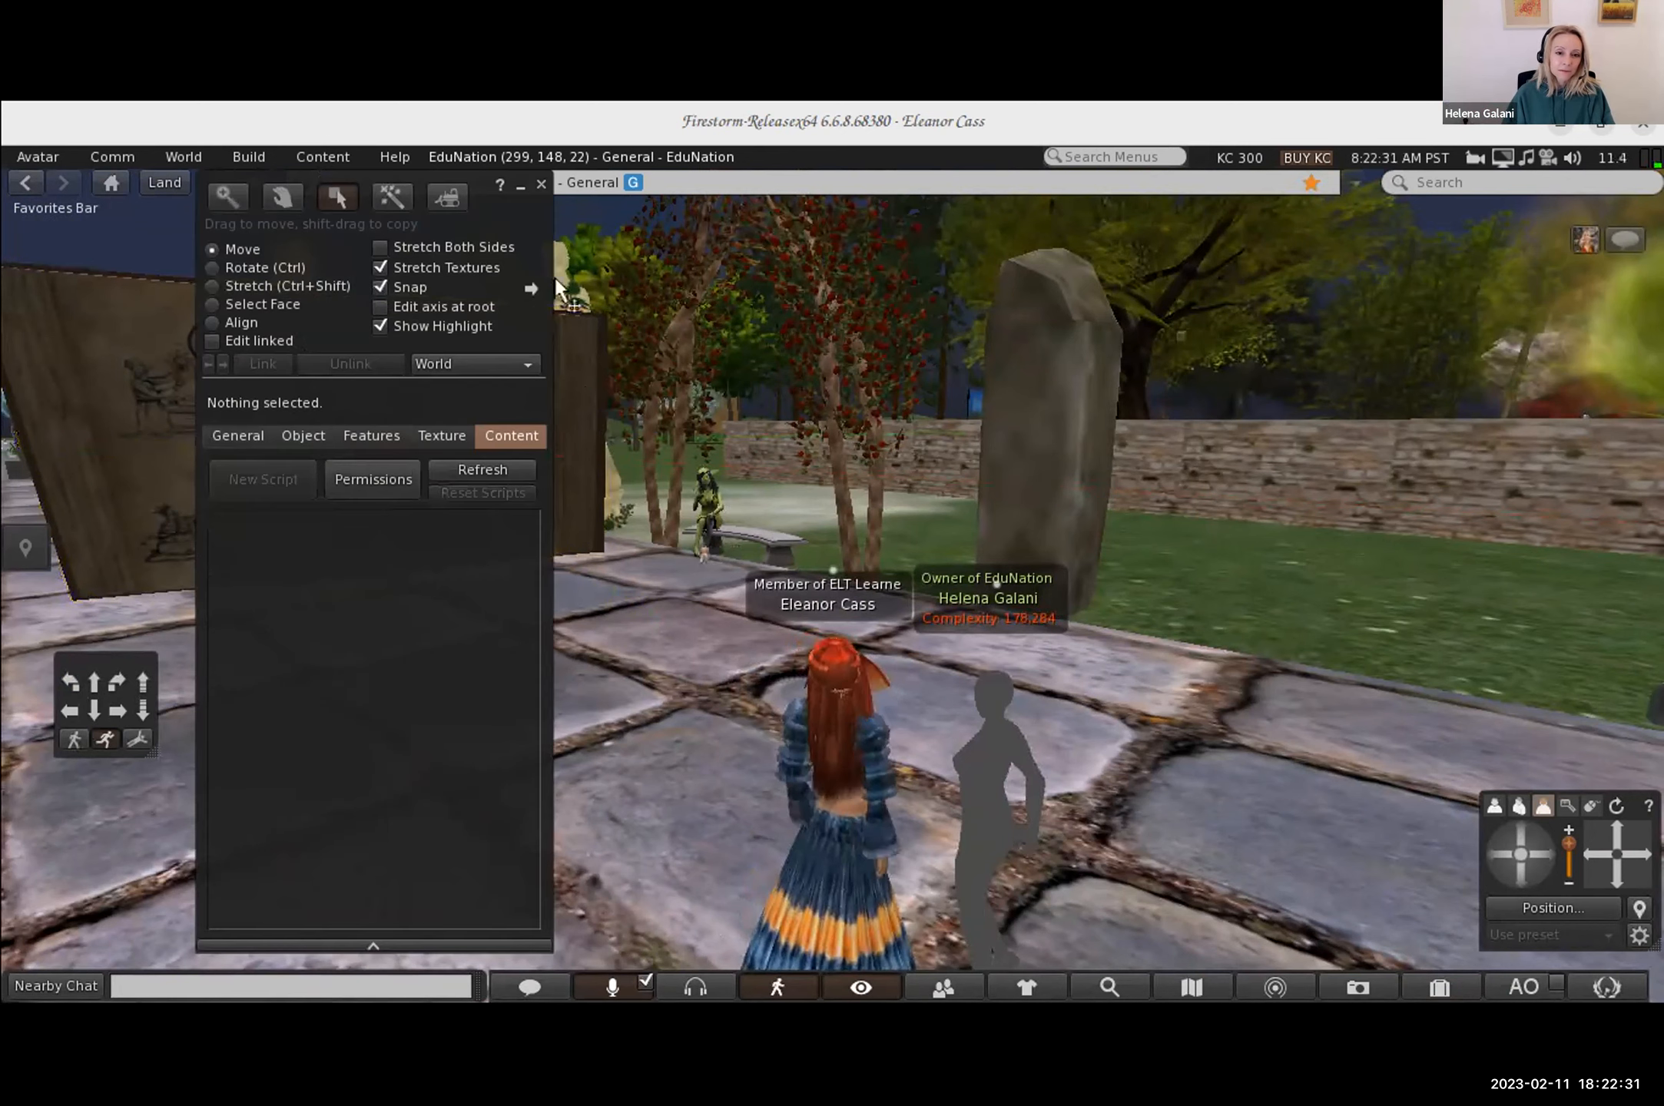
pyautogui.click(541, 184)
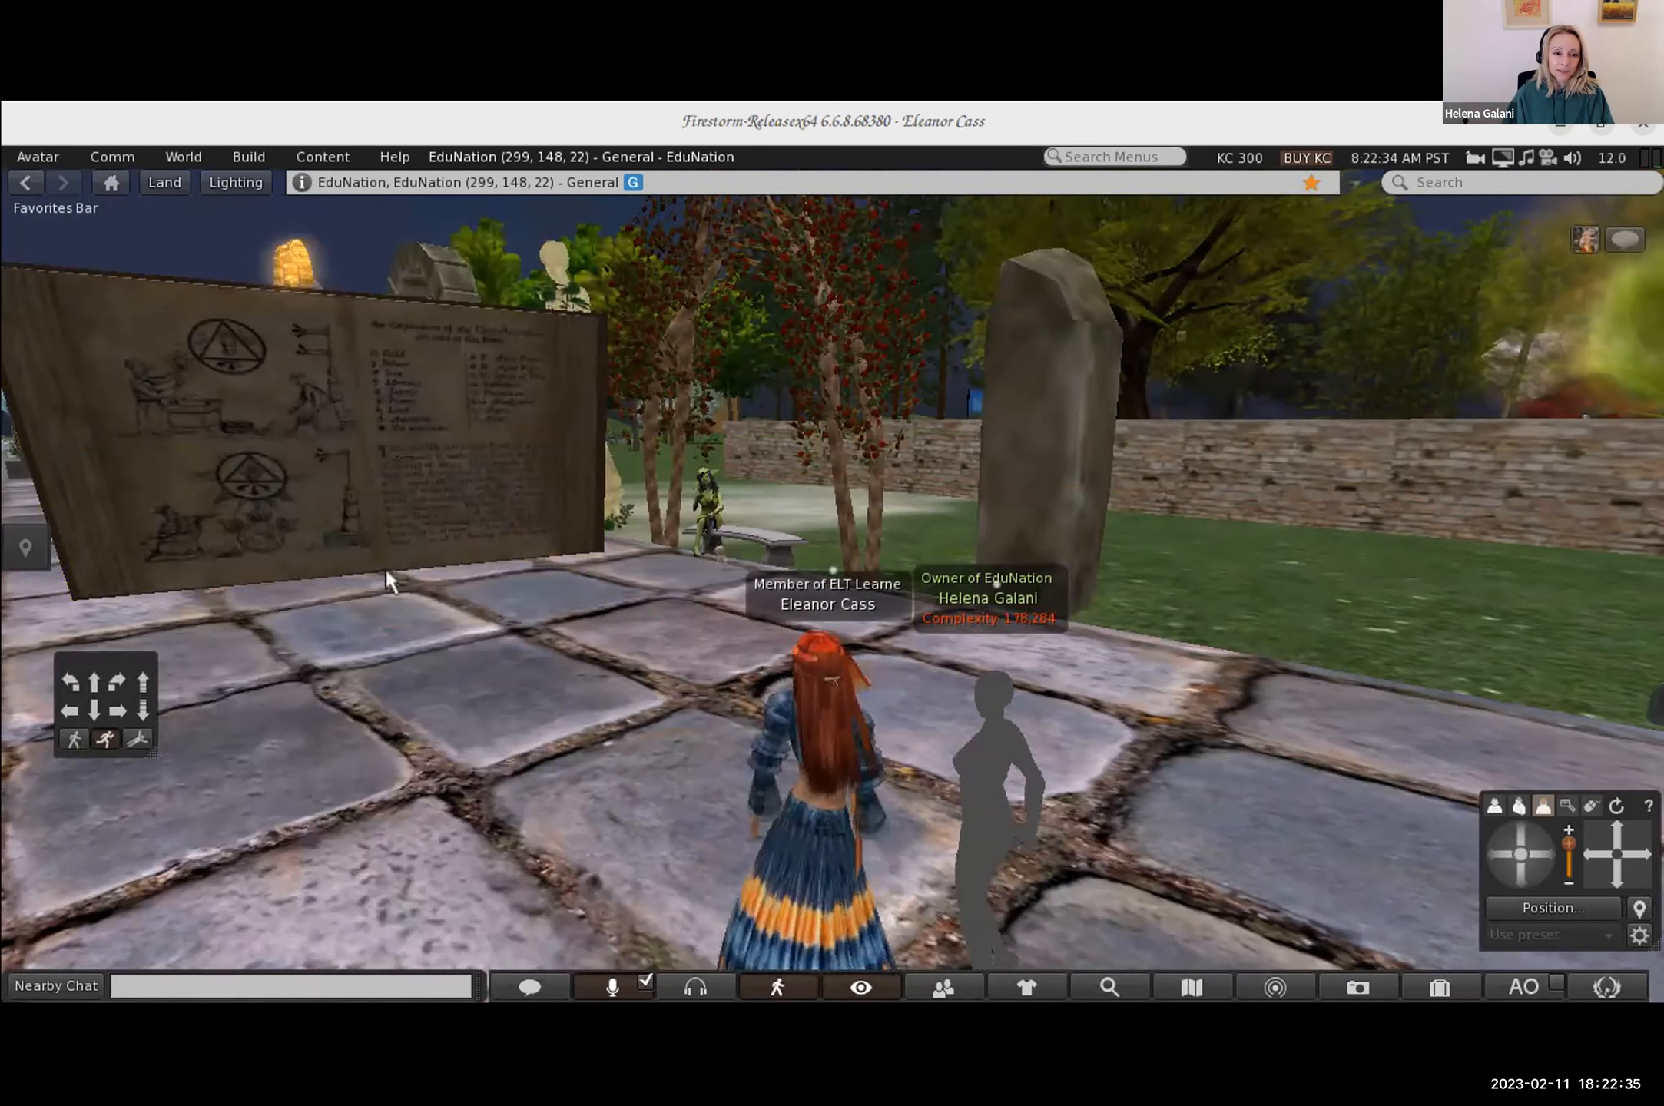
pyautogui.rightClick(334, 445)
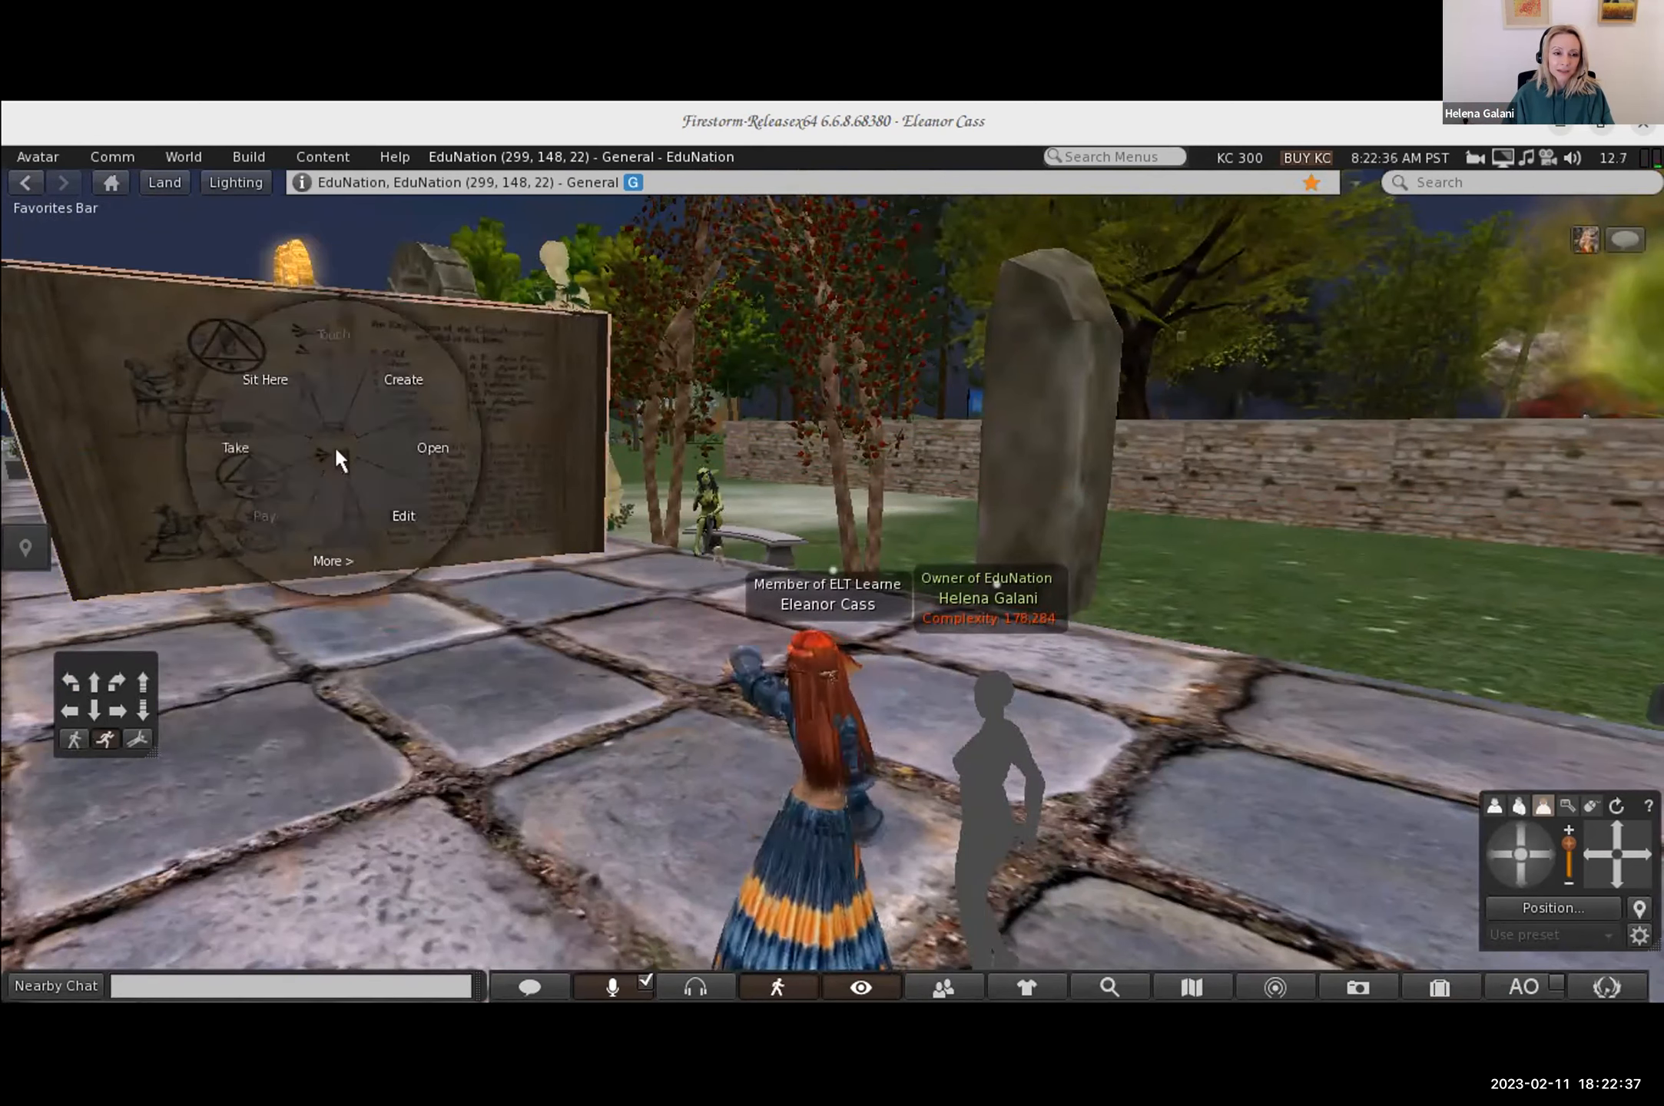
pyautogui.click(376, 467)
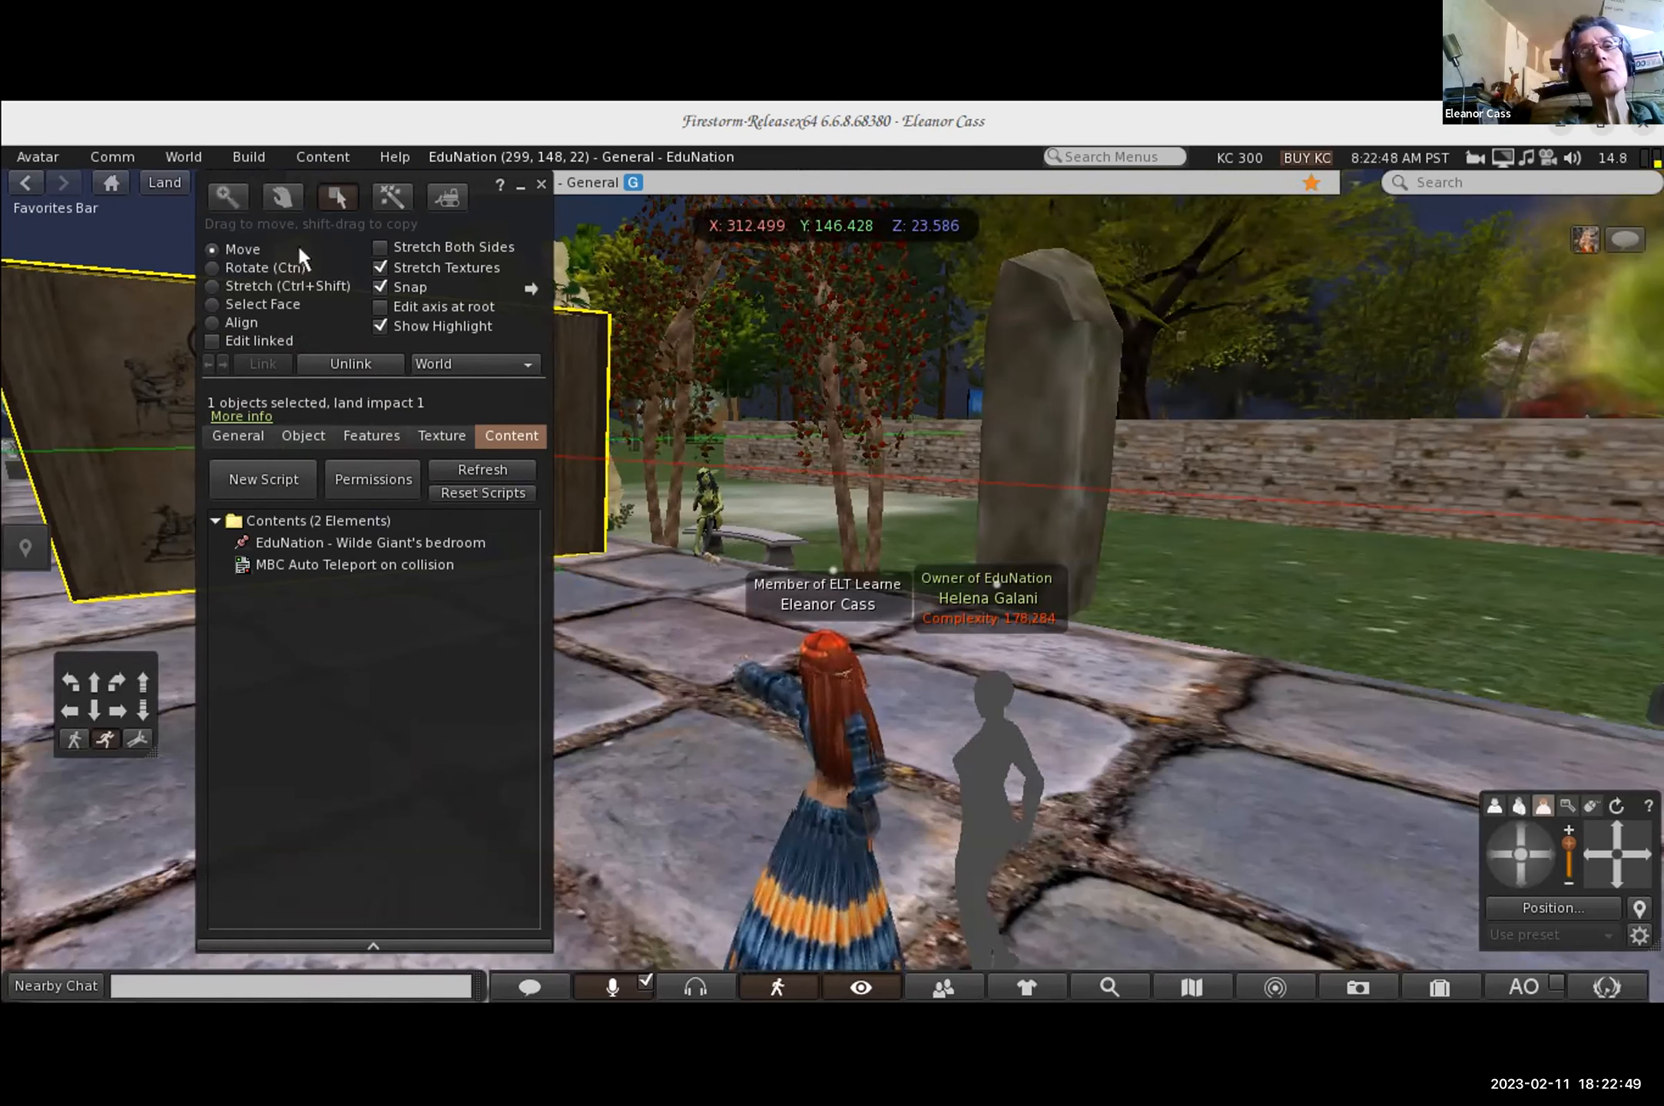
# Step: Slide the book along the X and Y axes toward the avatars near the standing stone
pyautogui.moveTo(475, 185); pyautogui.dragTo(1307, 225)
pyautogui.moveTo(393, 446); pyautogui.dragTo(370, 441)
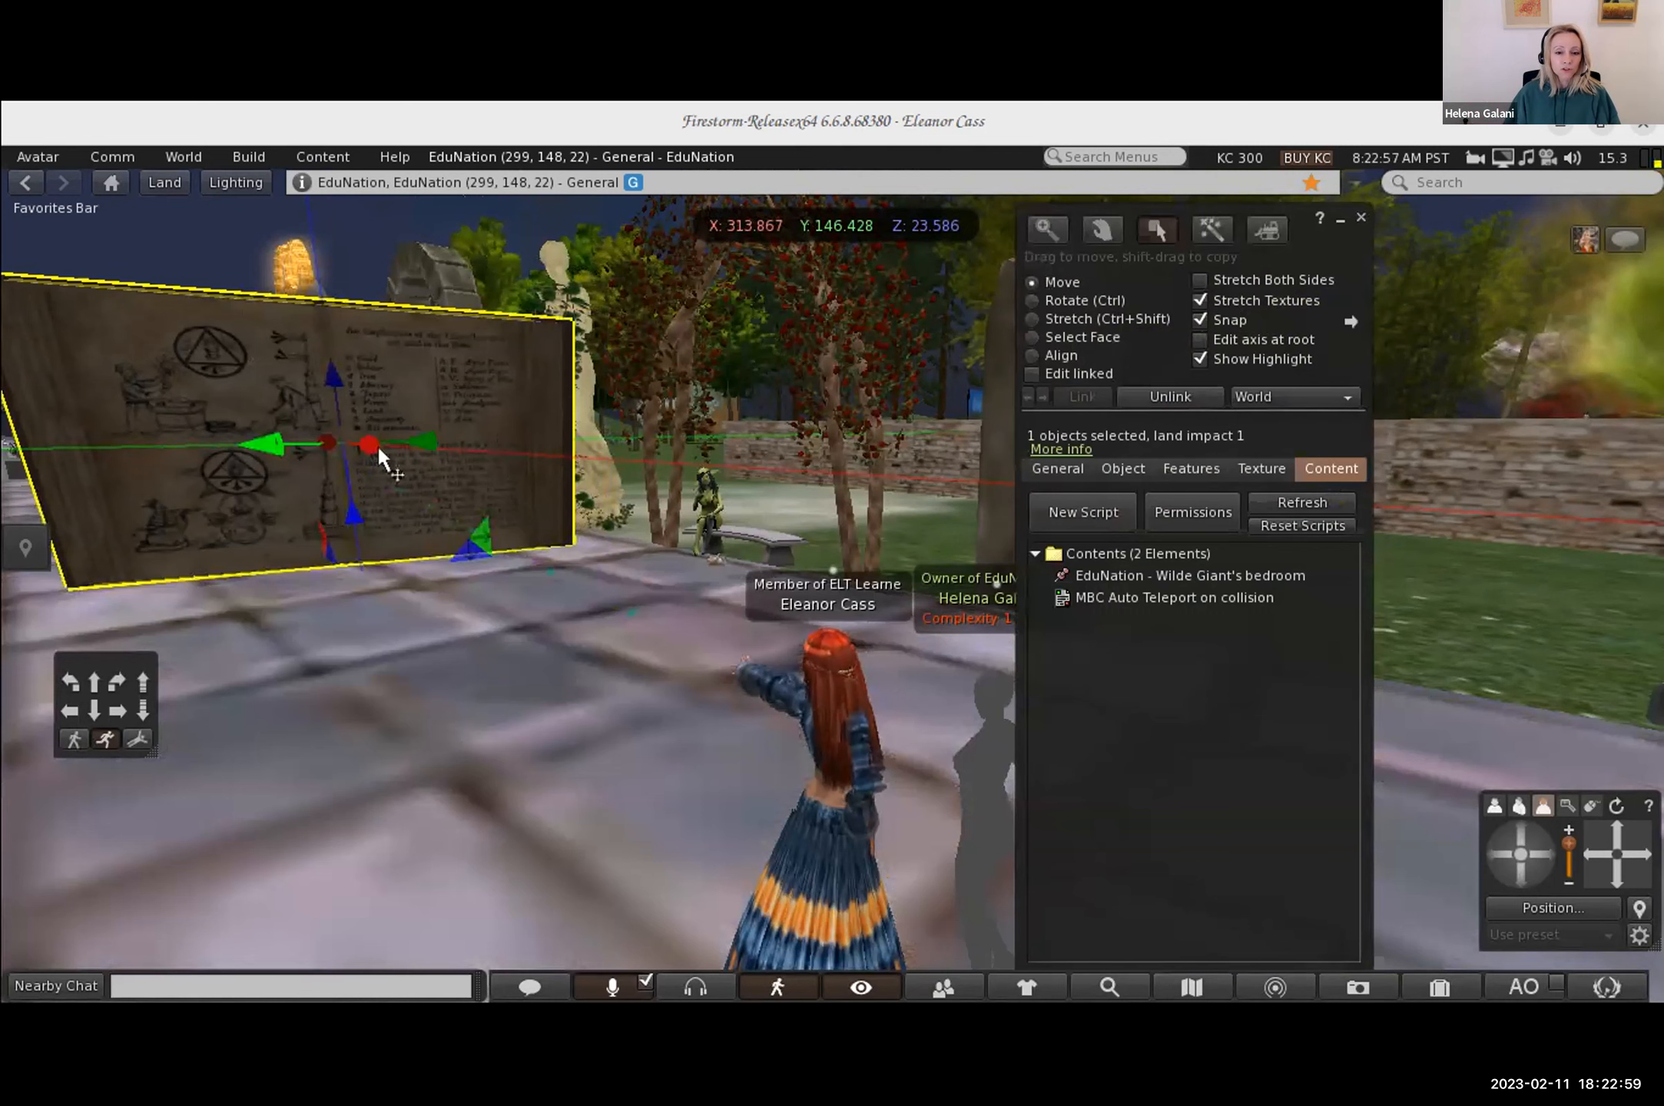
pyautogui.moveTo(371, 444); pyautogui.dragTo(584, 636)
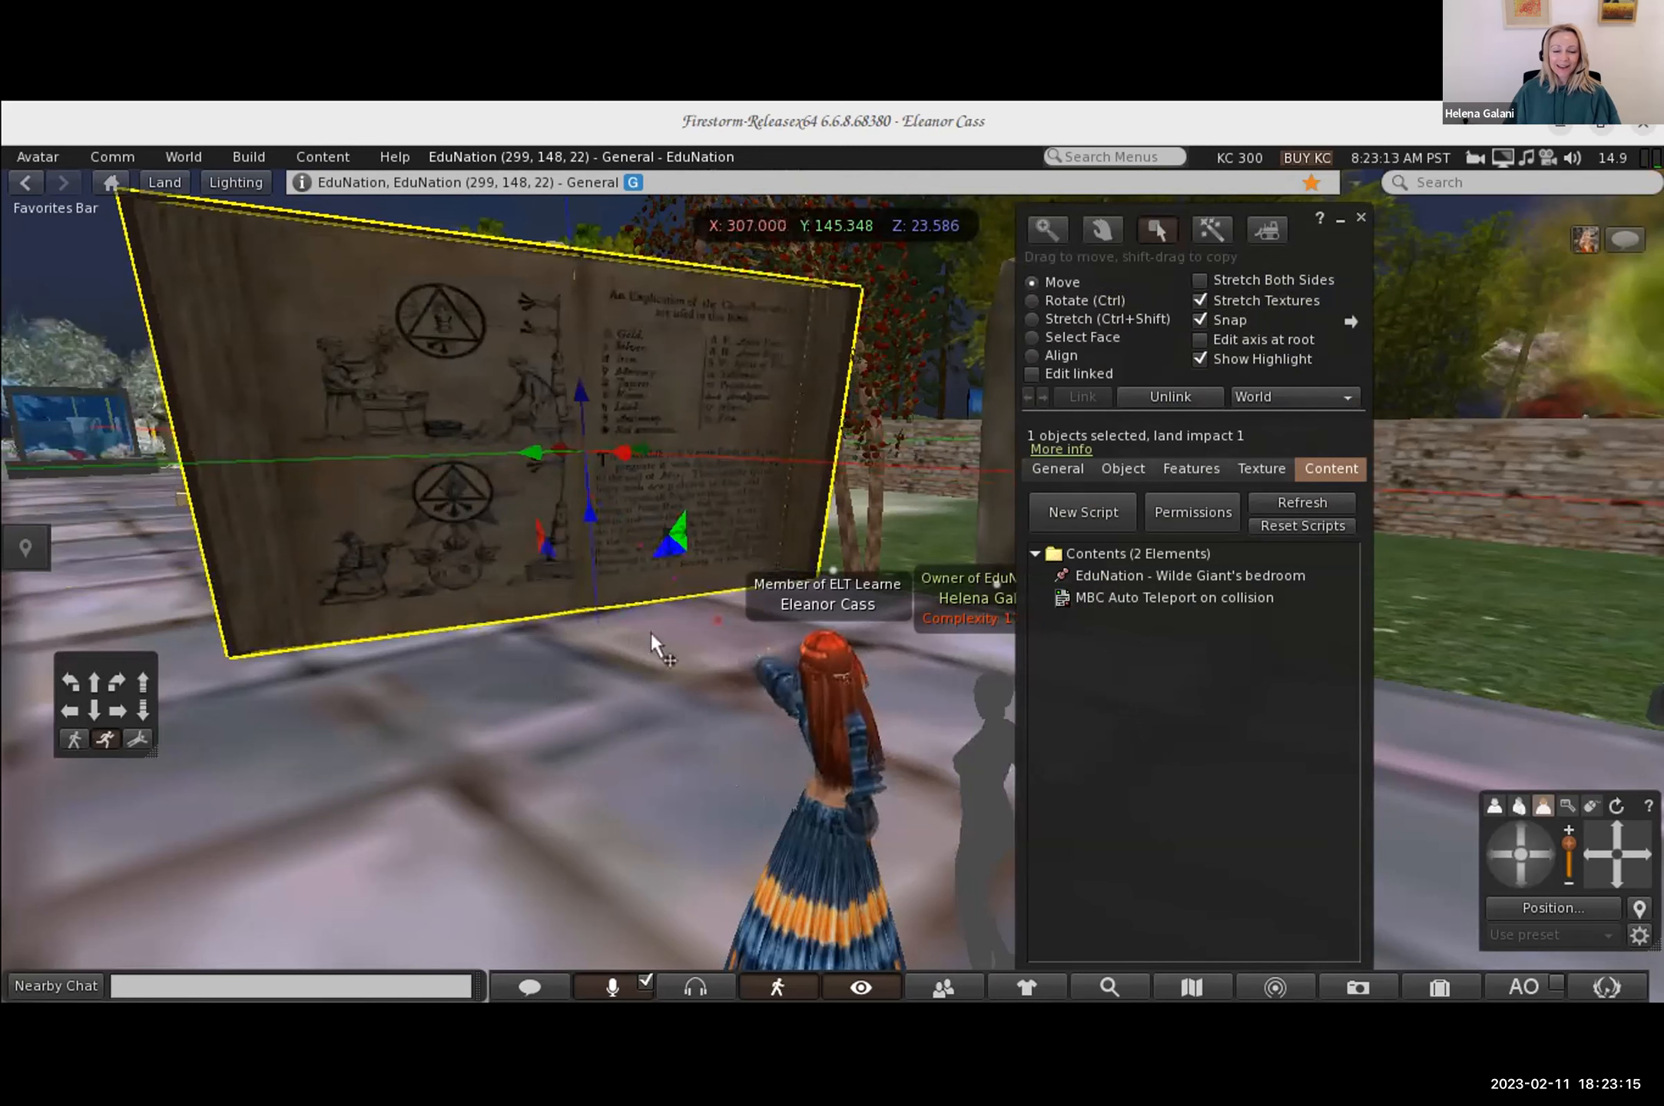
pyautogui.moveTo(621, 455); pyautogui.dragTo(644, 476)
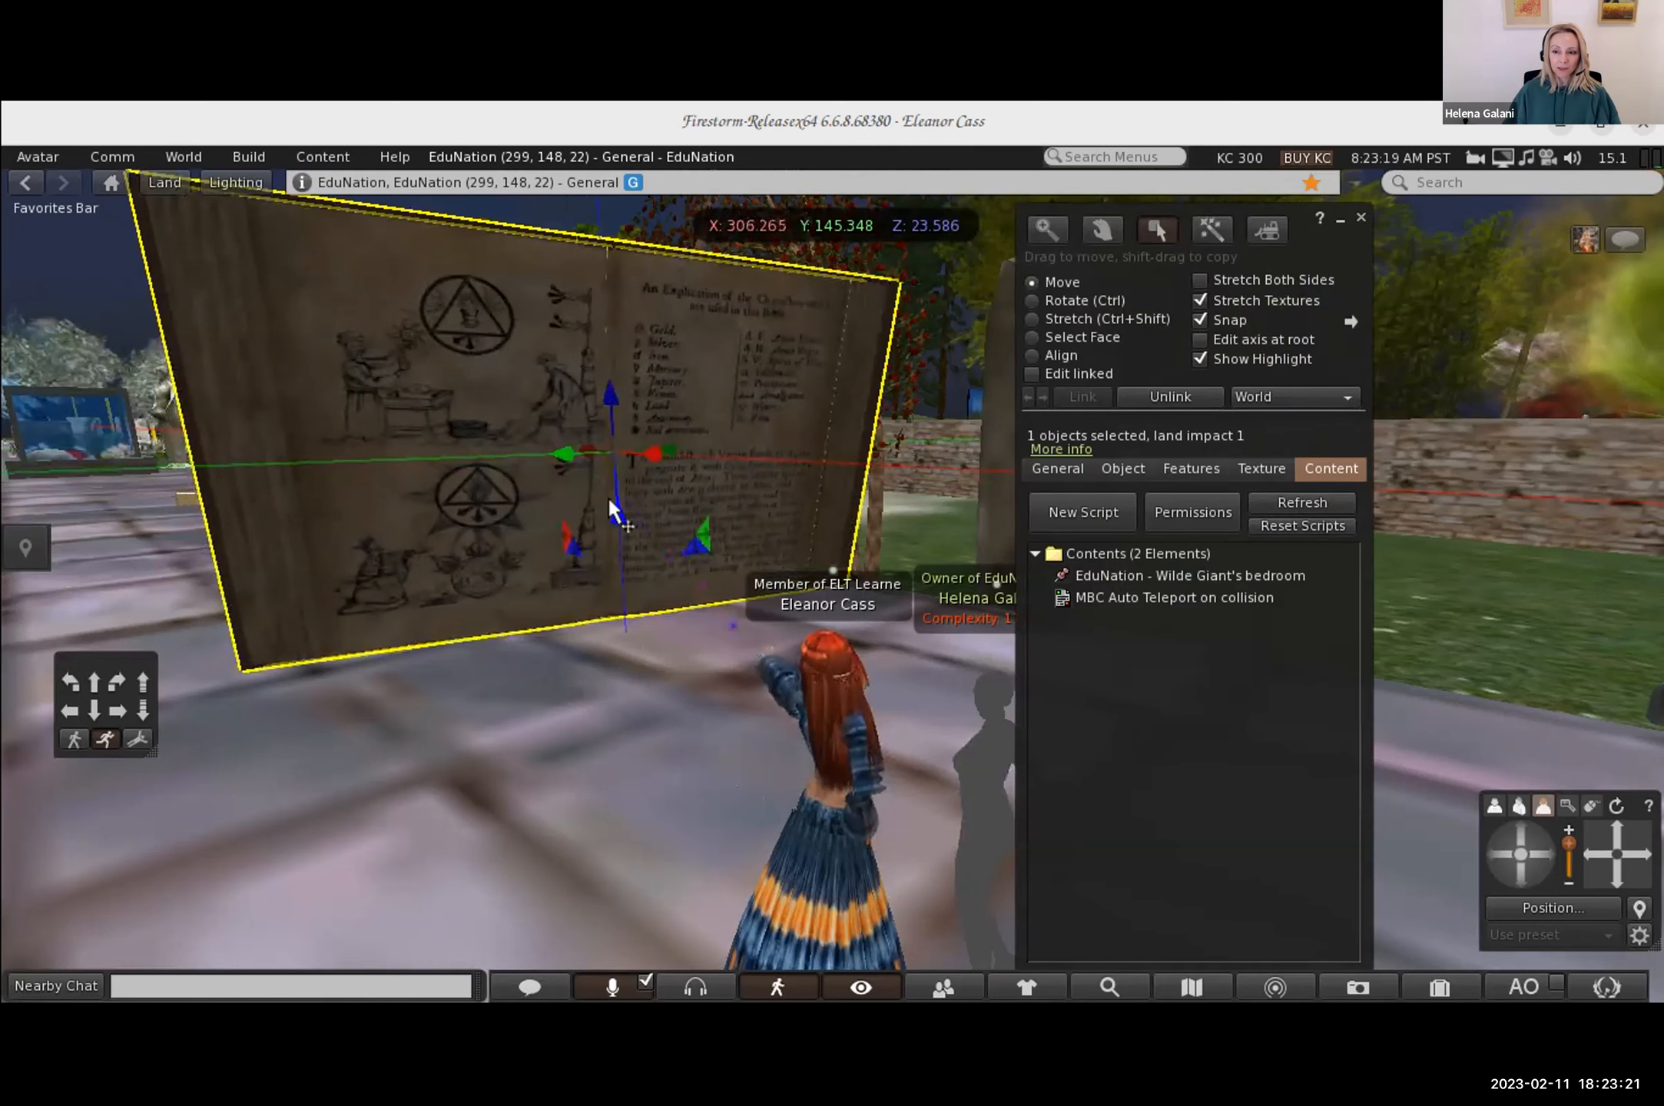
pyautogui.moveTo(555, 451); pyautogui.dragTo(540, 455)
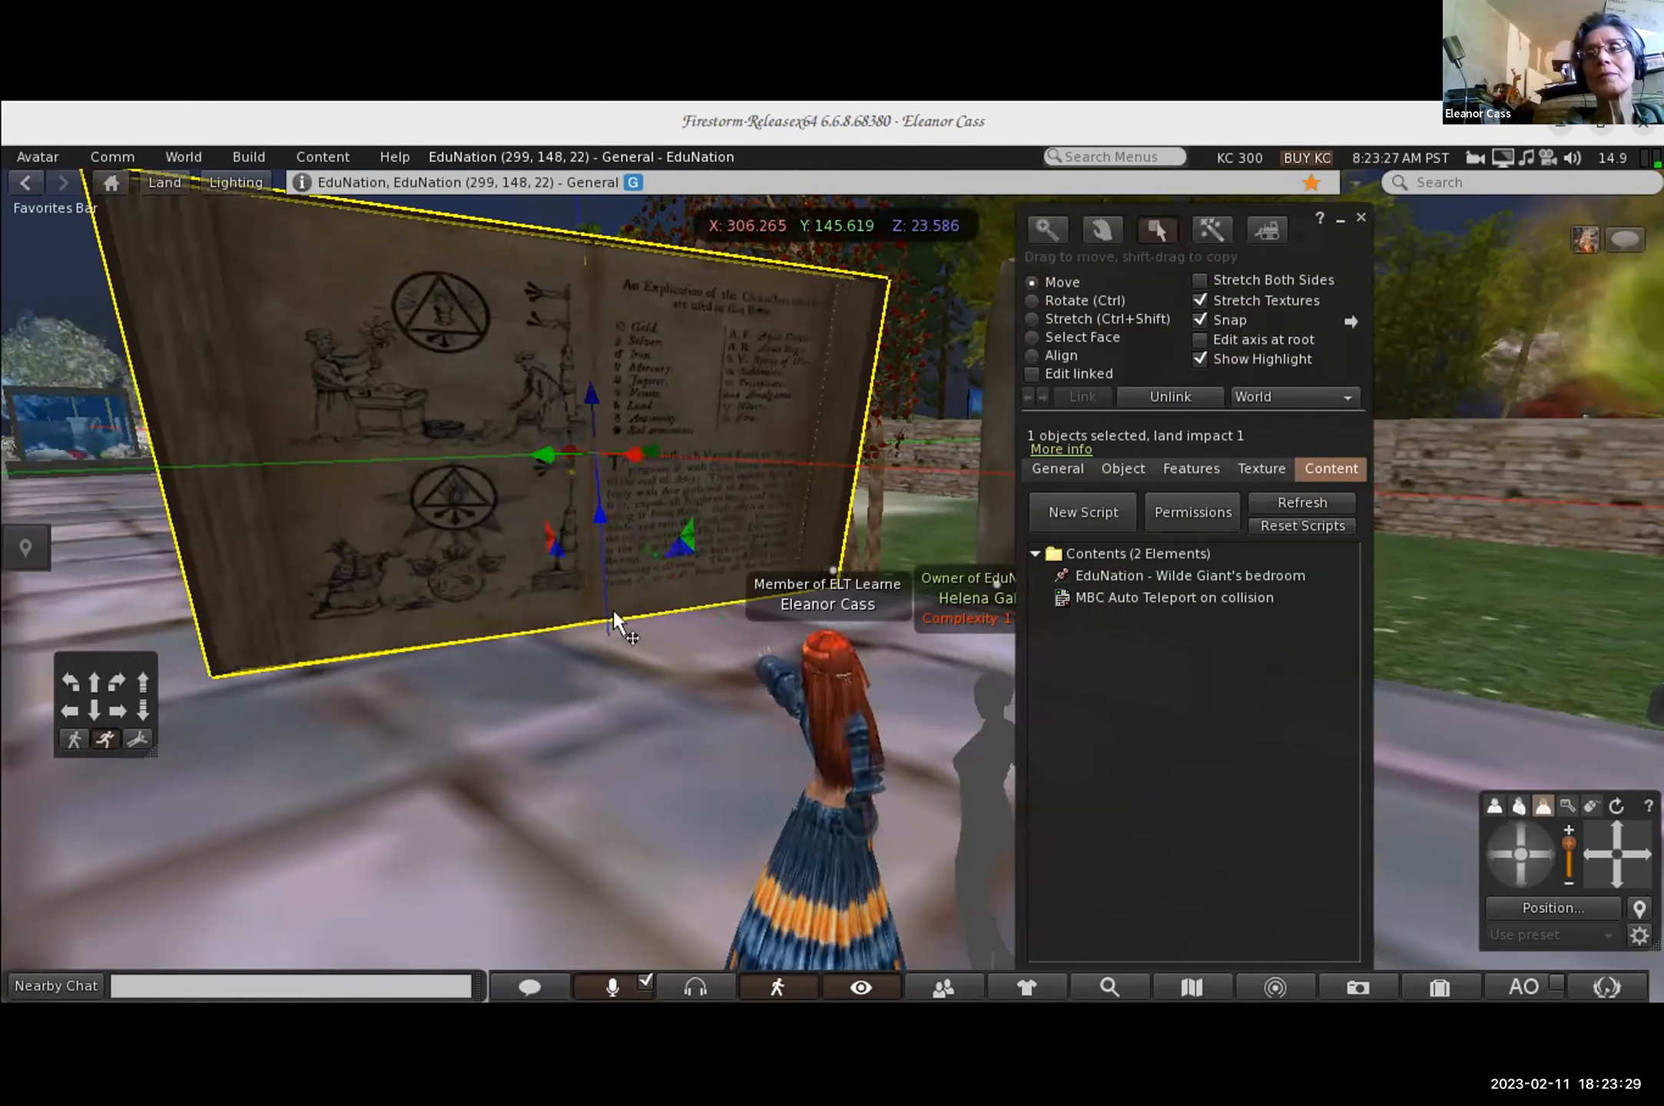
# Step: Rotate the book to a new heading and shift it further along X to about 299.5
pyautogui.click(1091, 299)
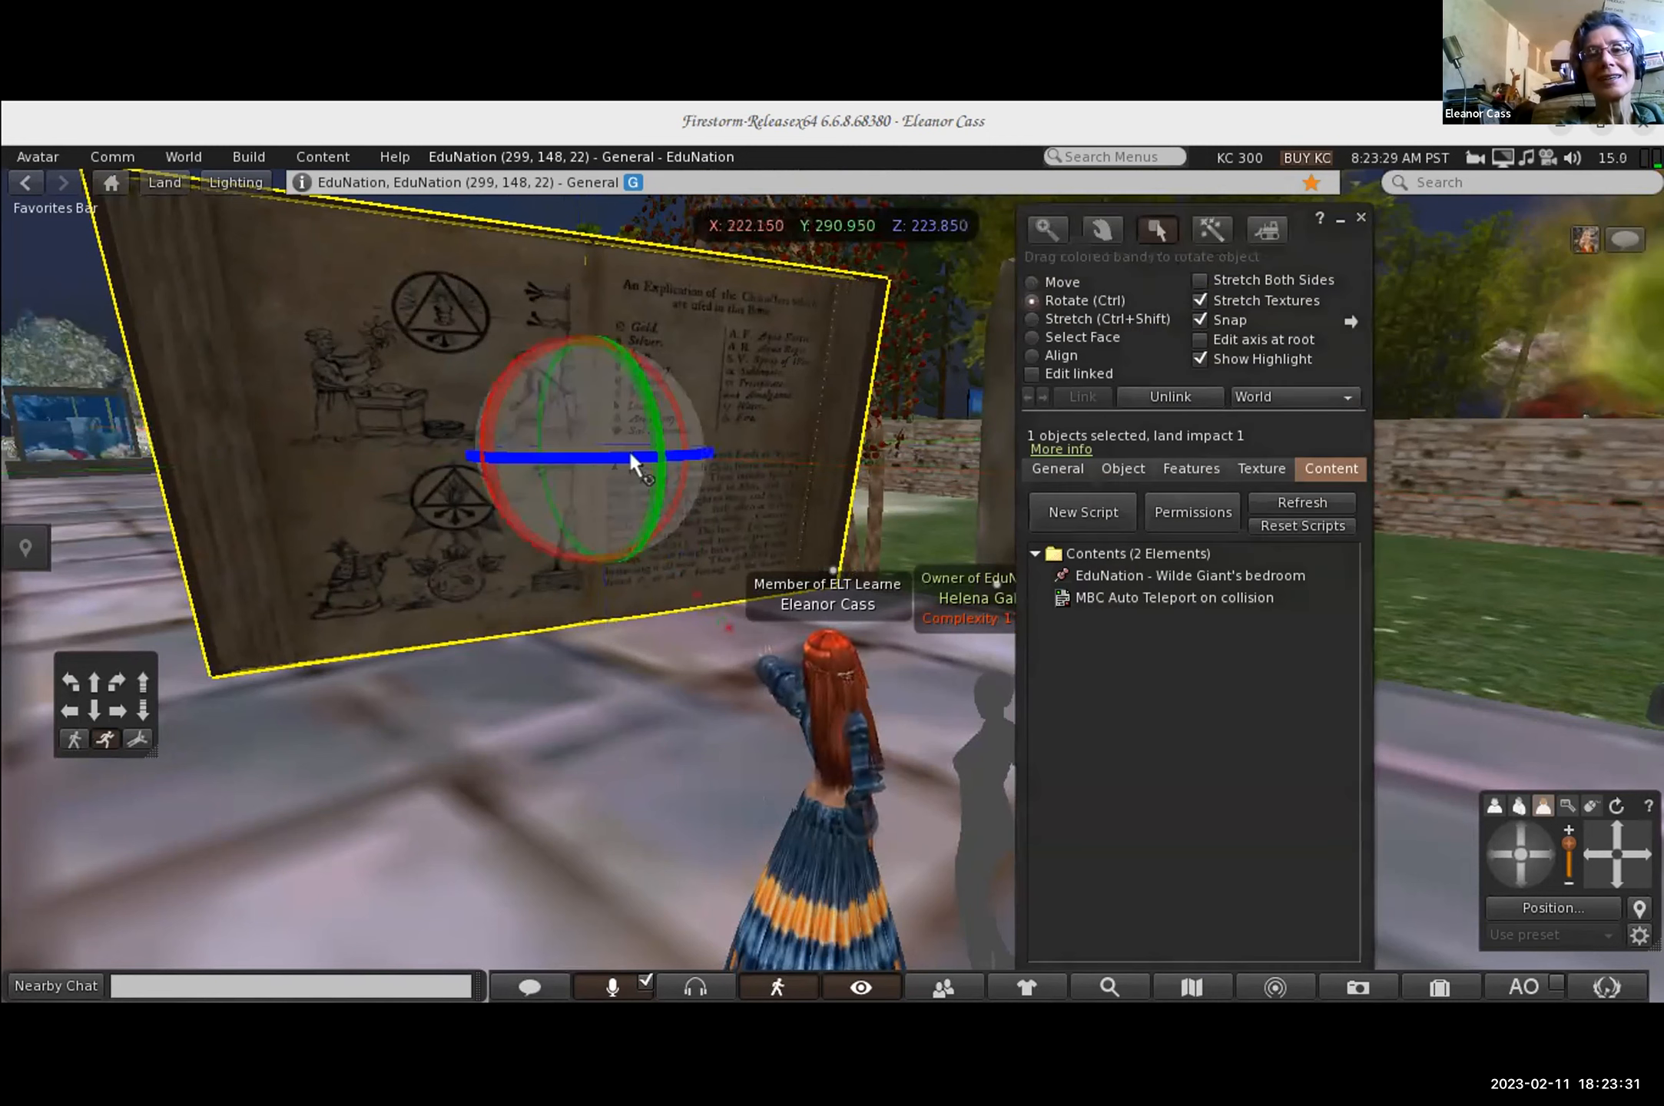
pyautogui.moveTo(659, 449); pyautogui.dragTo(492, 404)
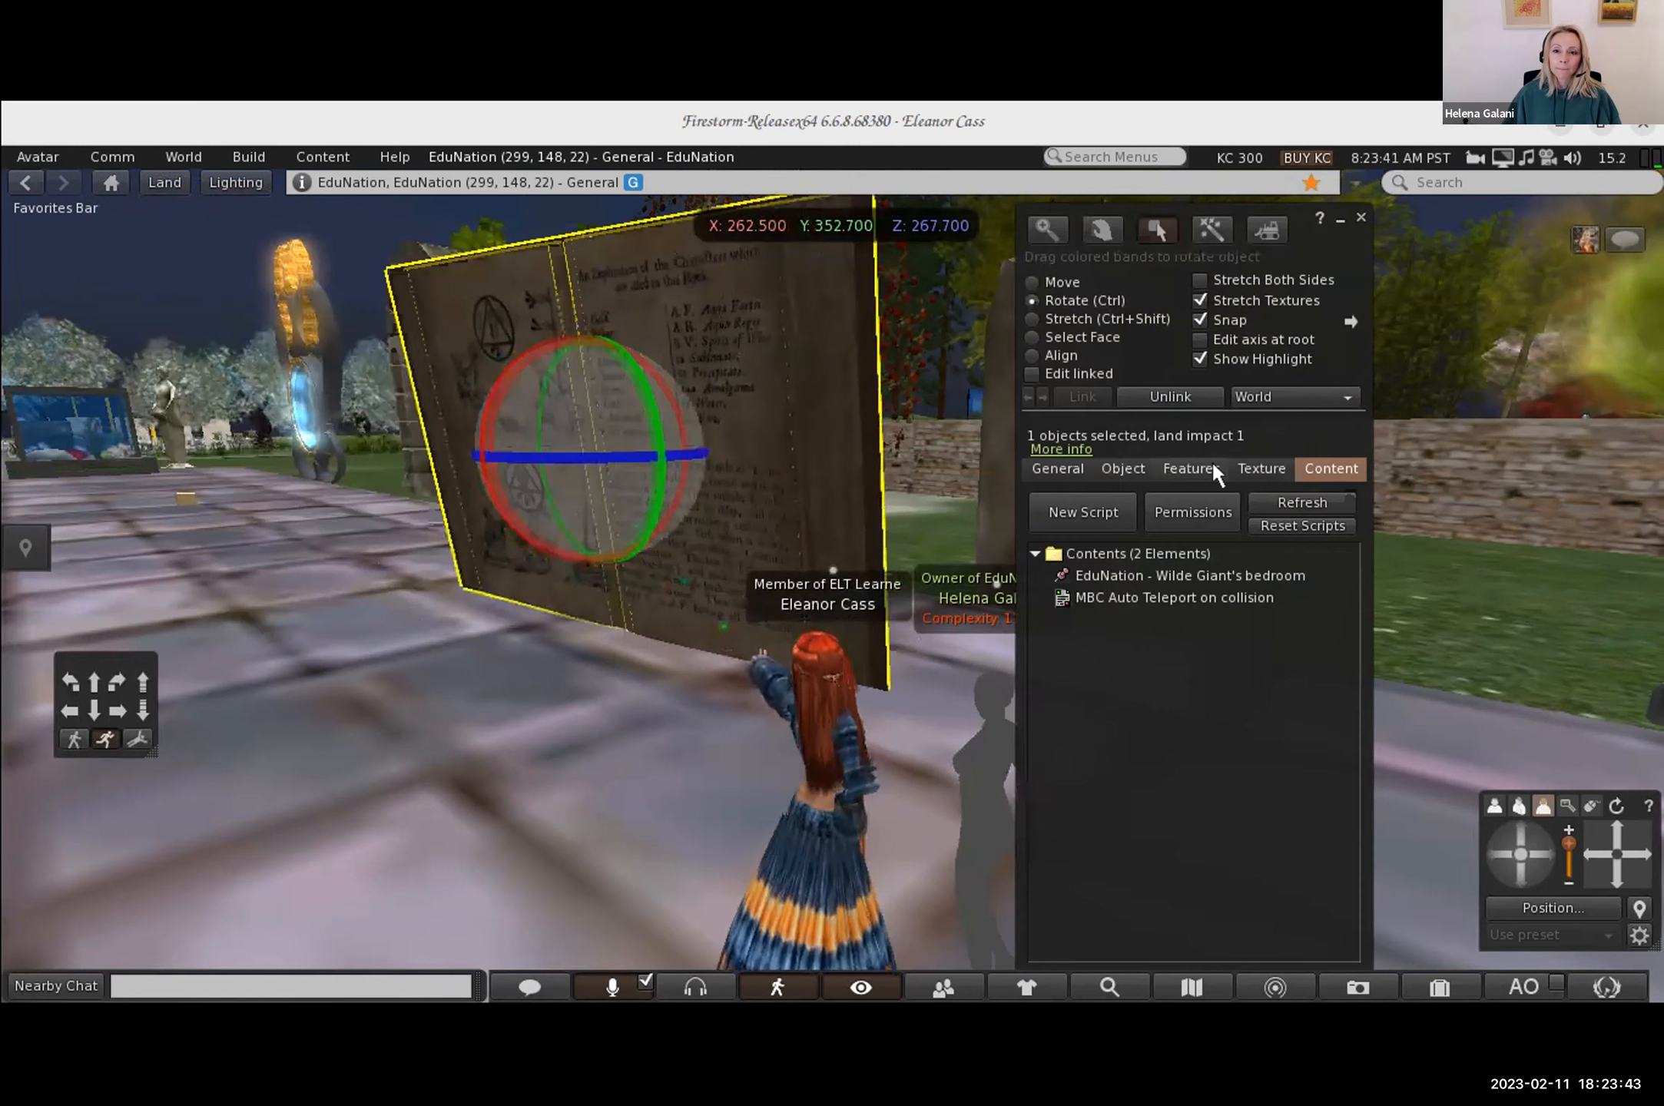
pyautogui.click(1034, 282)
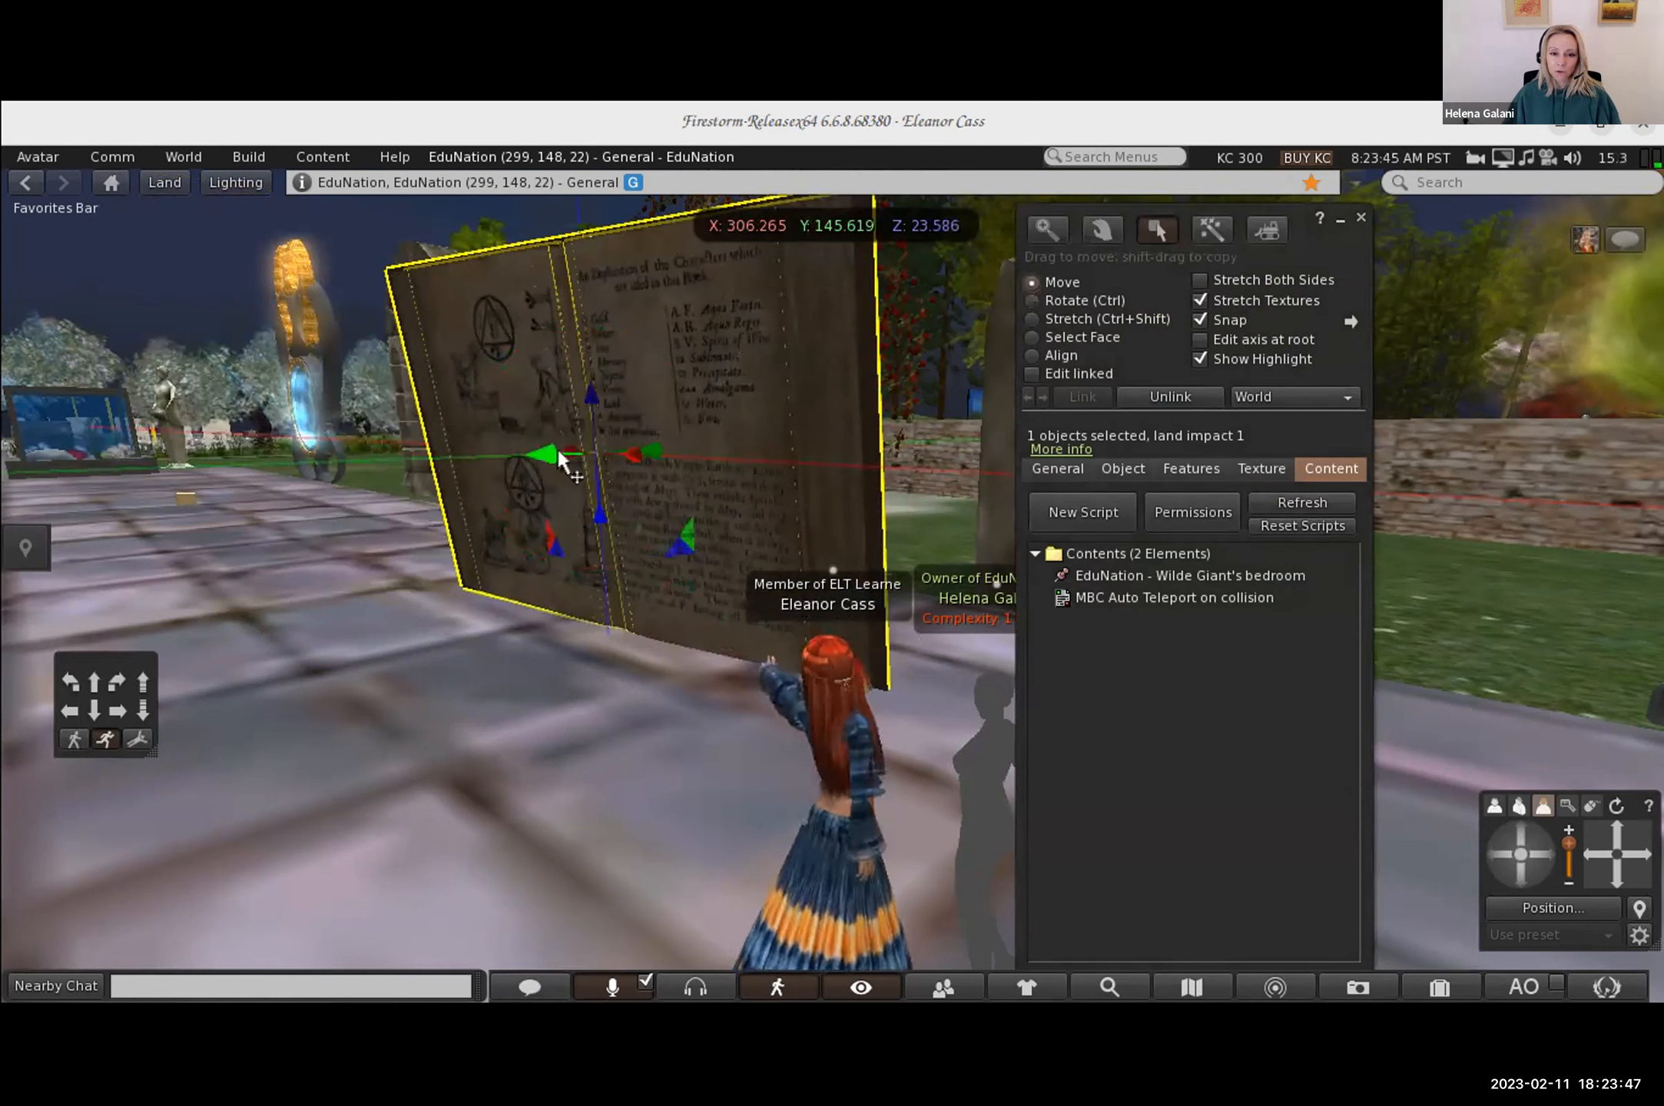
pyautogui.moveTo(627, 449); pyautogui.dragTo(1204, 645)
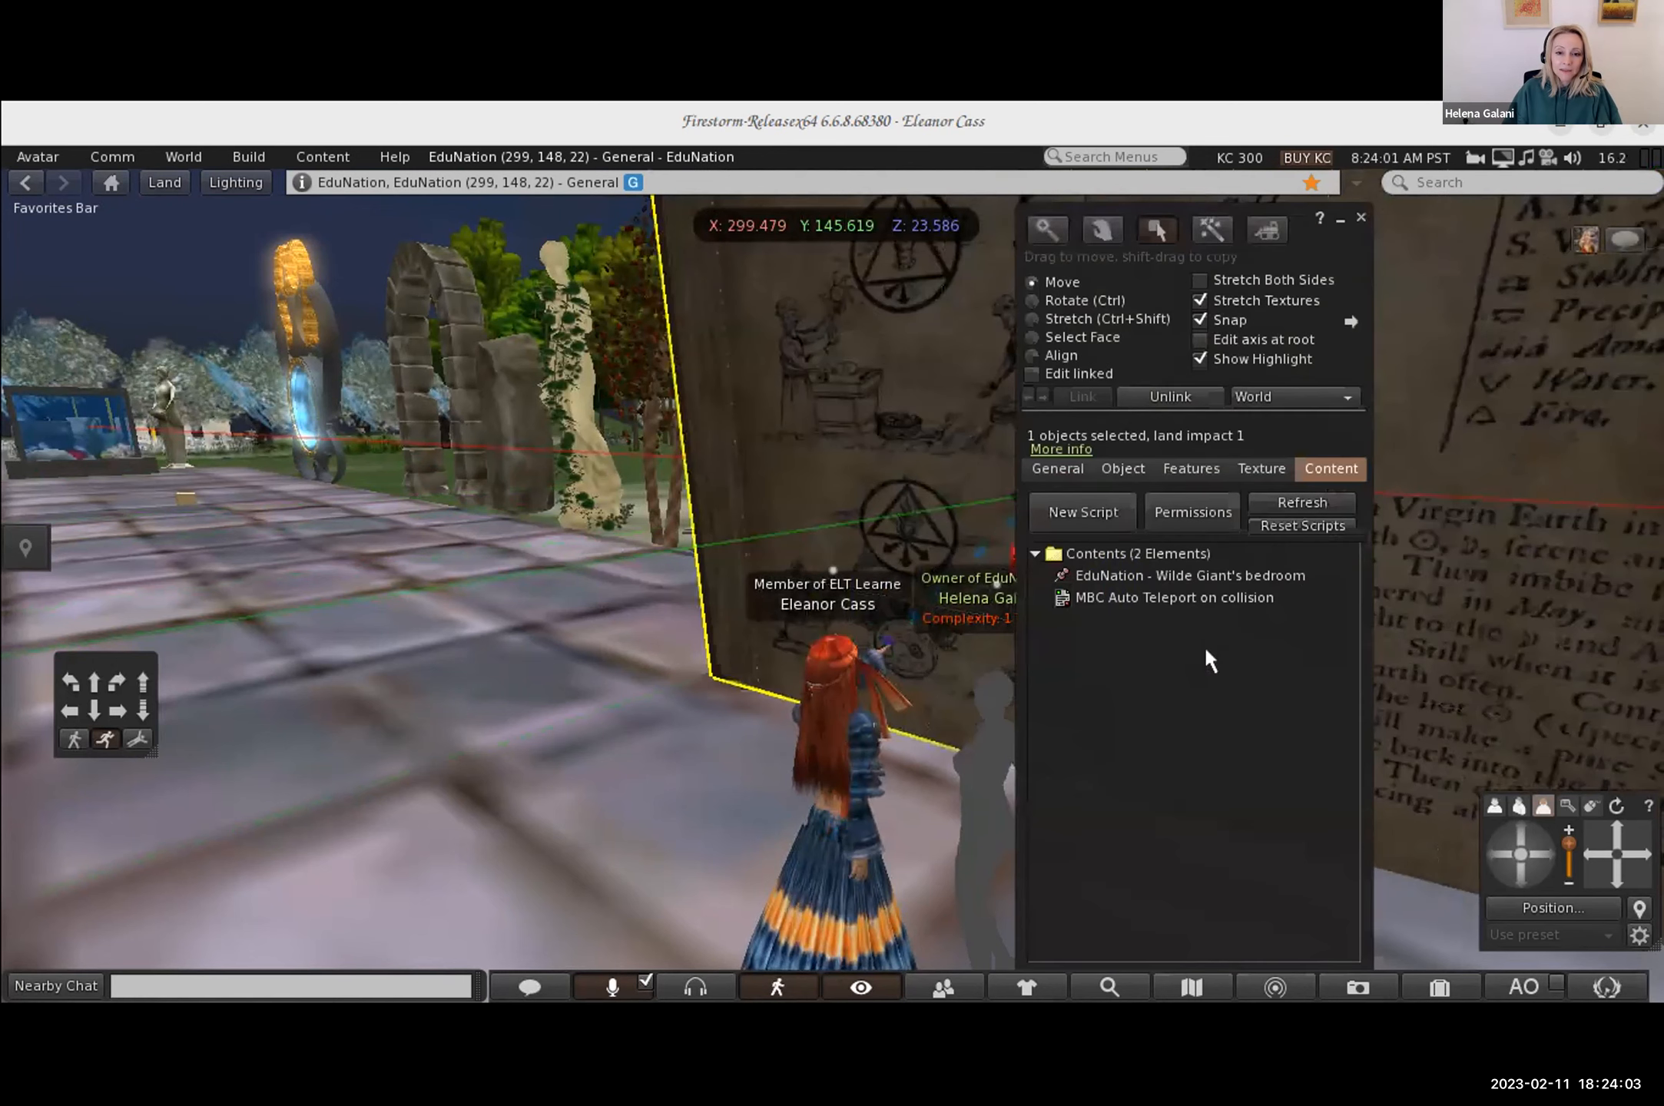
pyautogui.click(1361, 219)
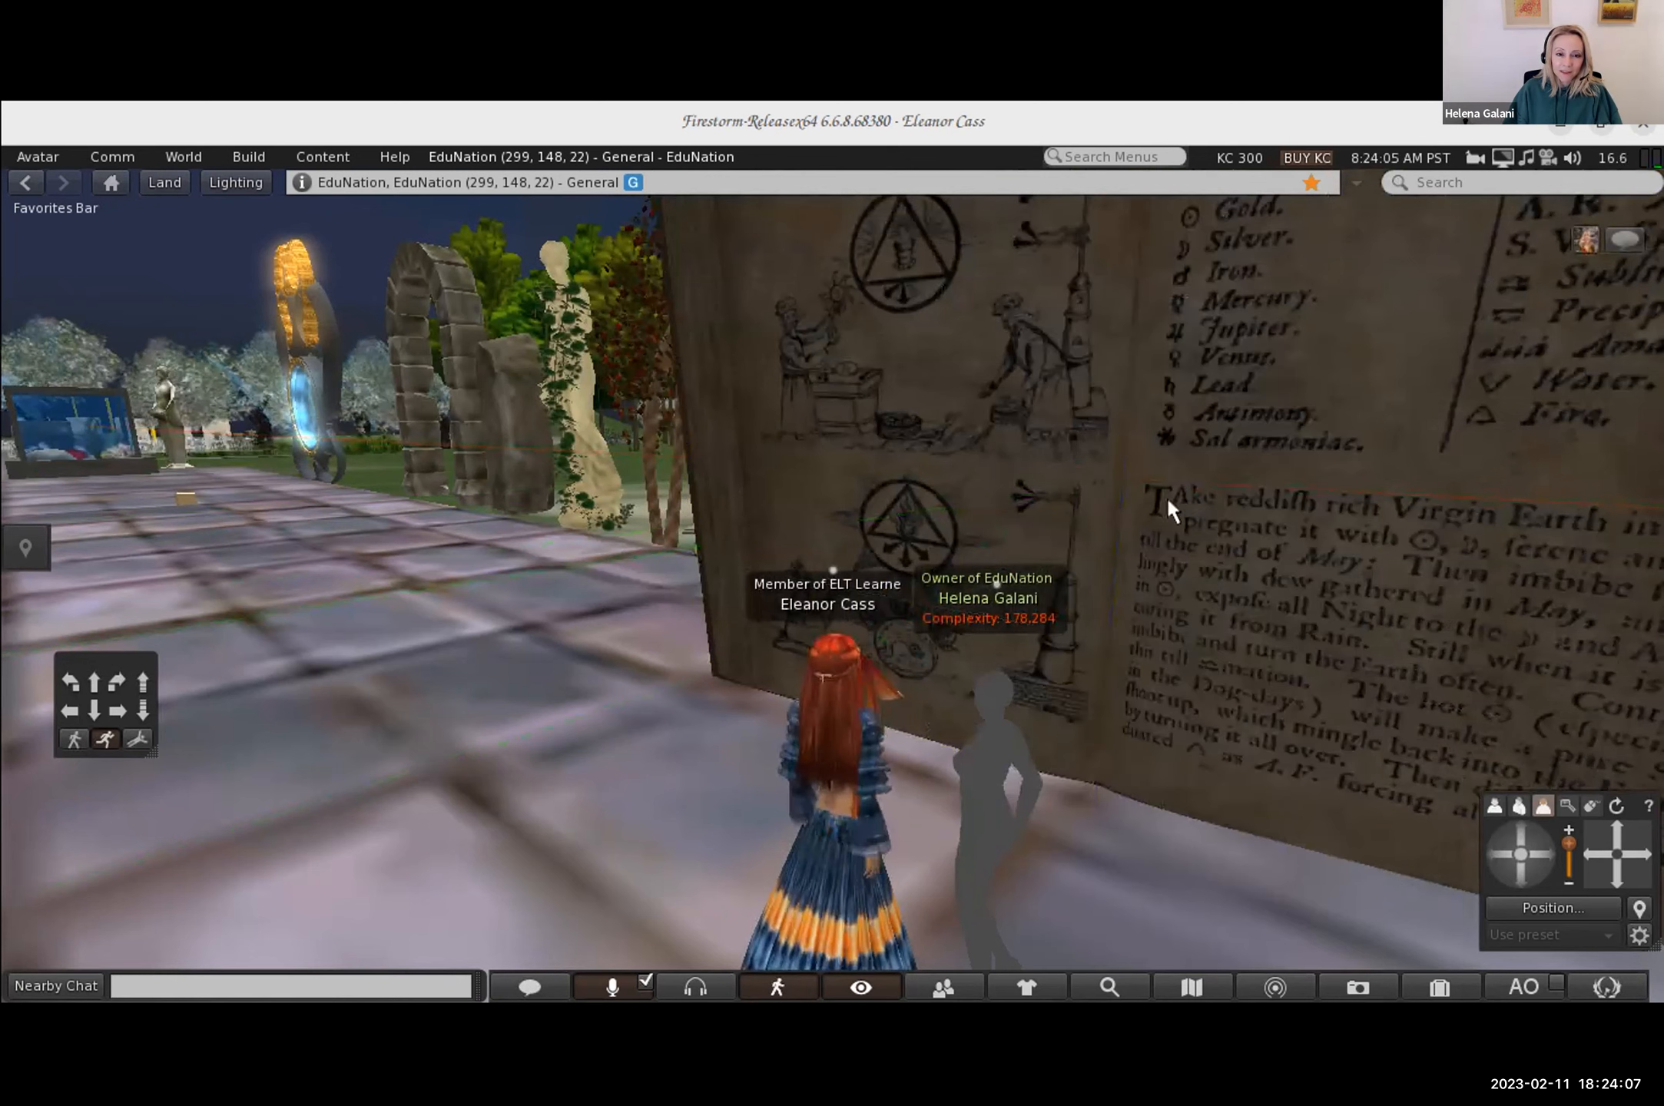
pyautogui.rightClick(1168, 497)
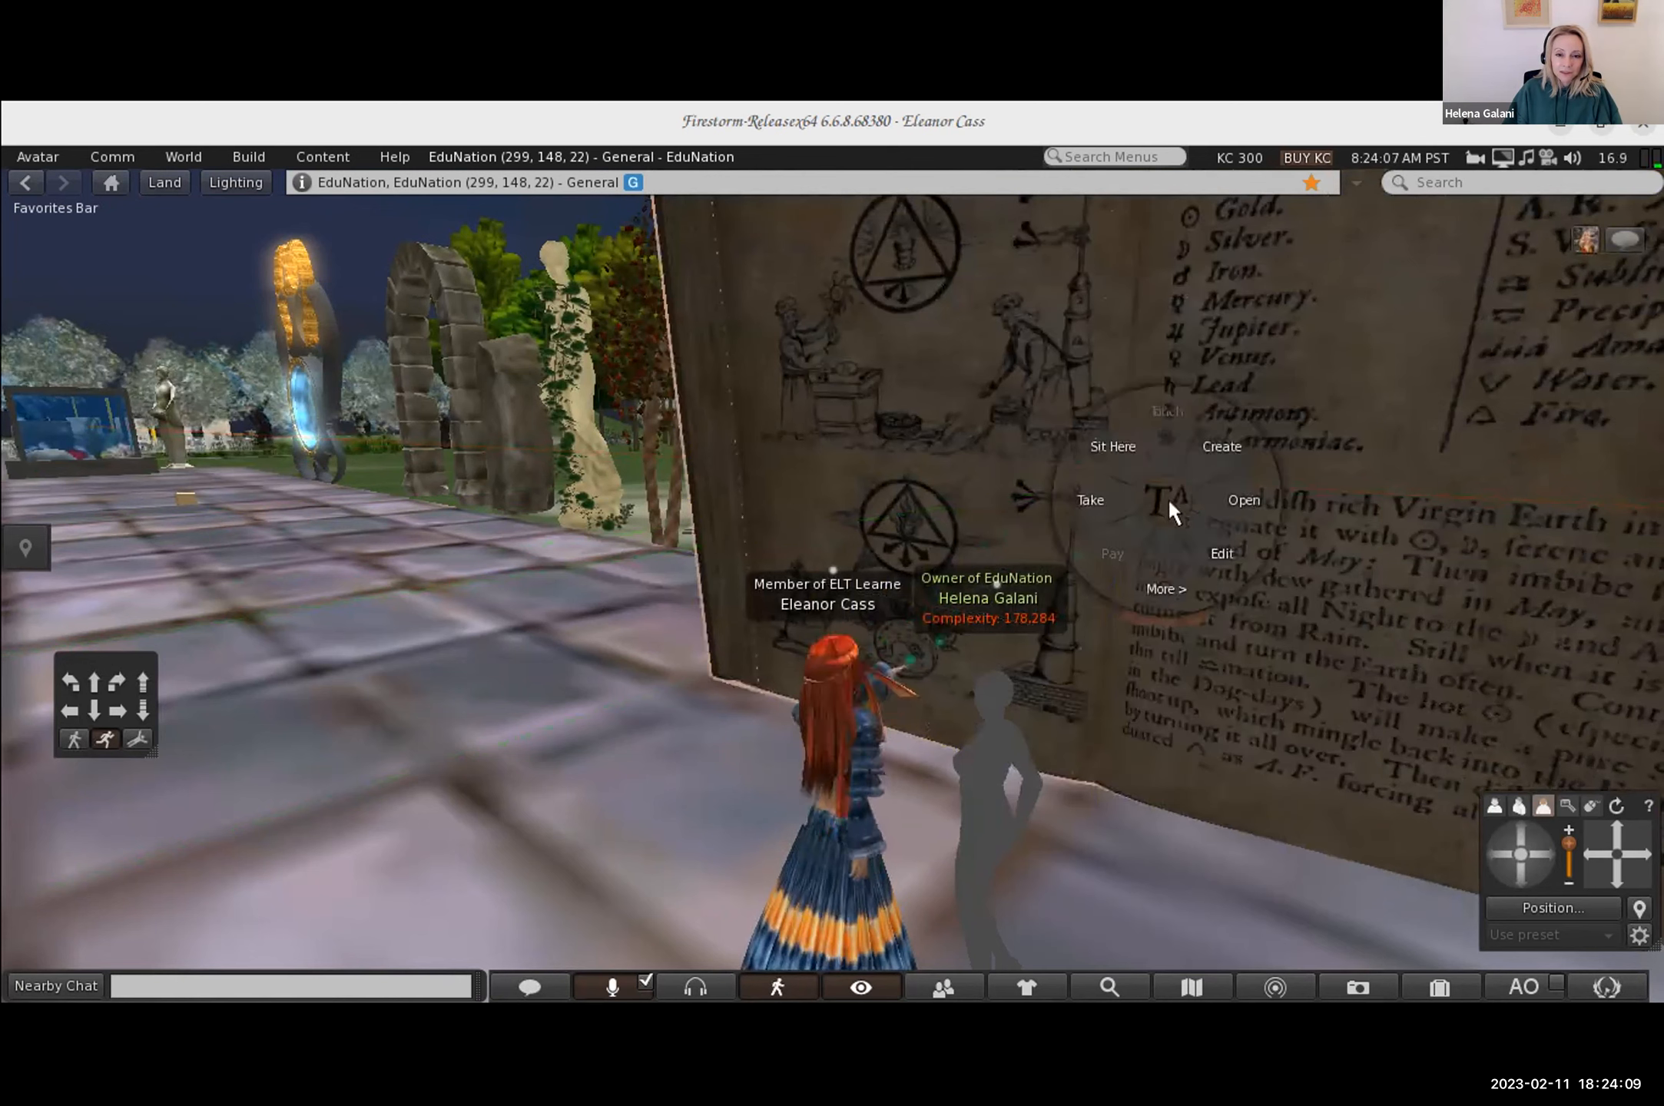
pyautogui.click(1164, 585)
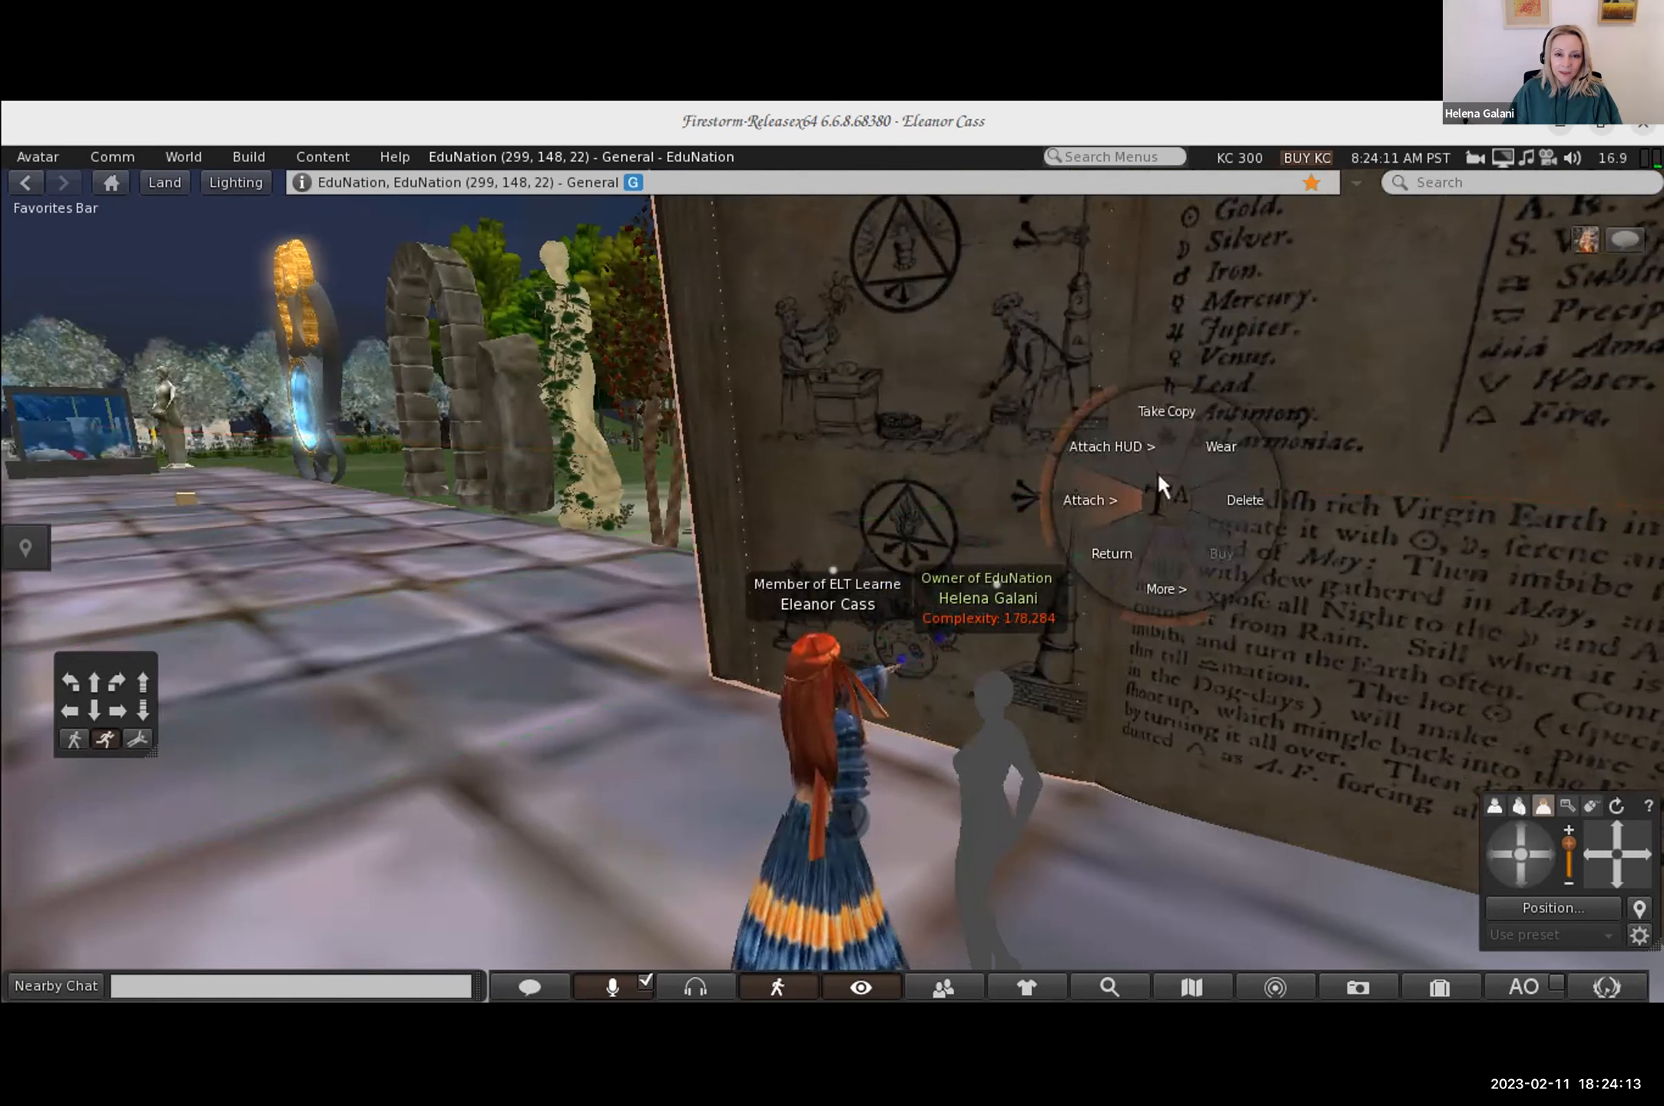
pyautogui.click(1150, 596)
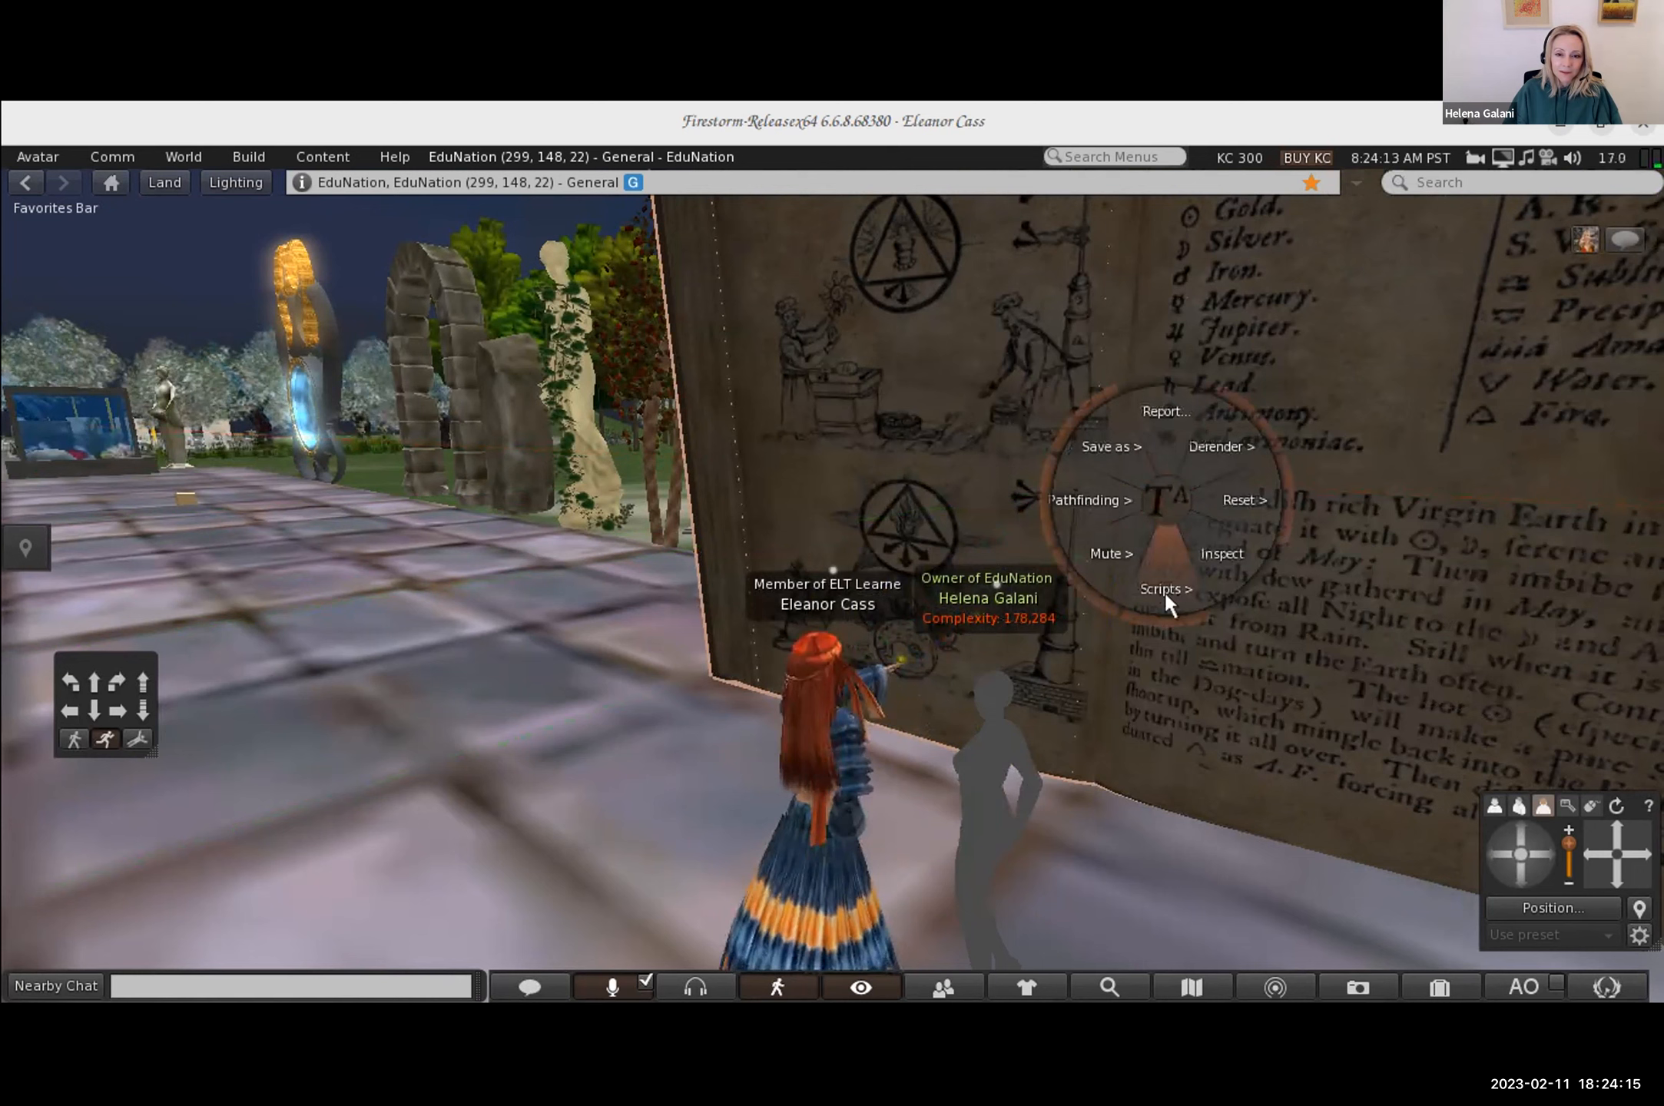
pyautogui.click(1189, 699)
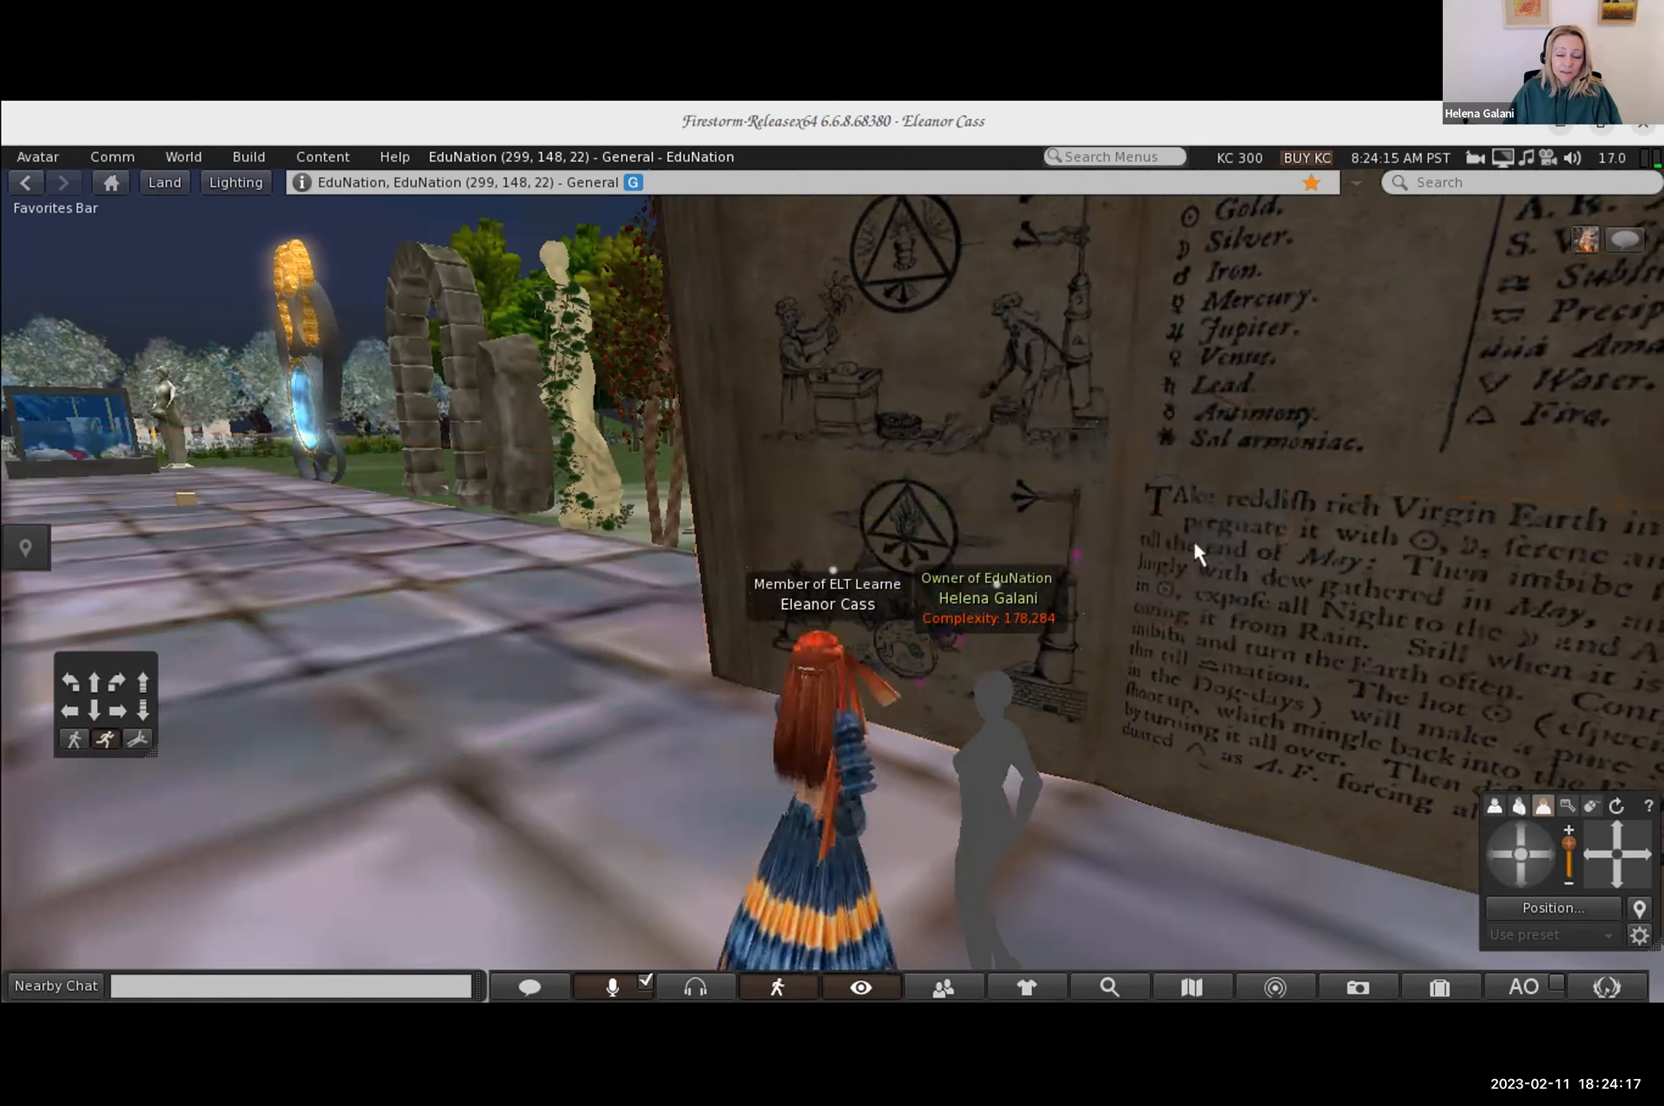
pyautogui.rightClick(1177, 540)
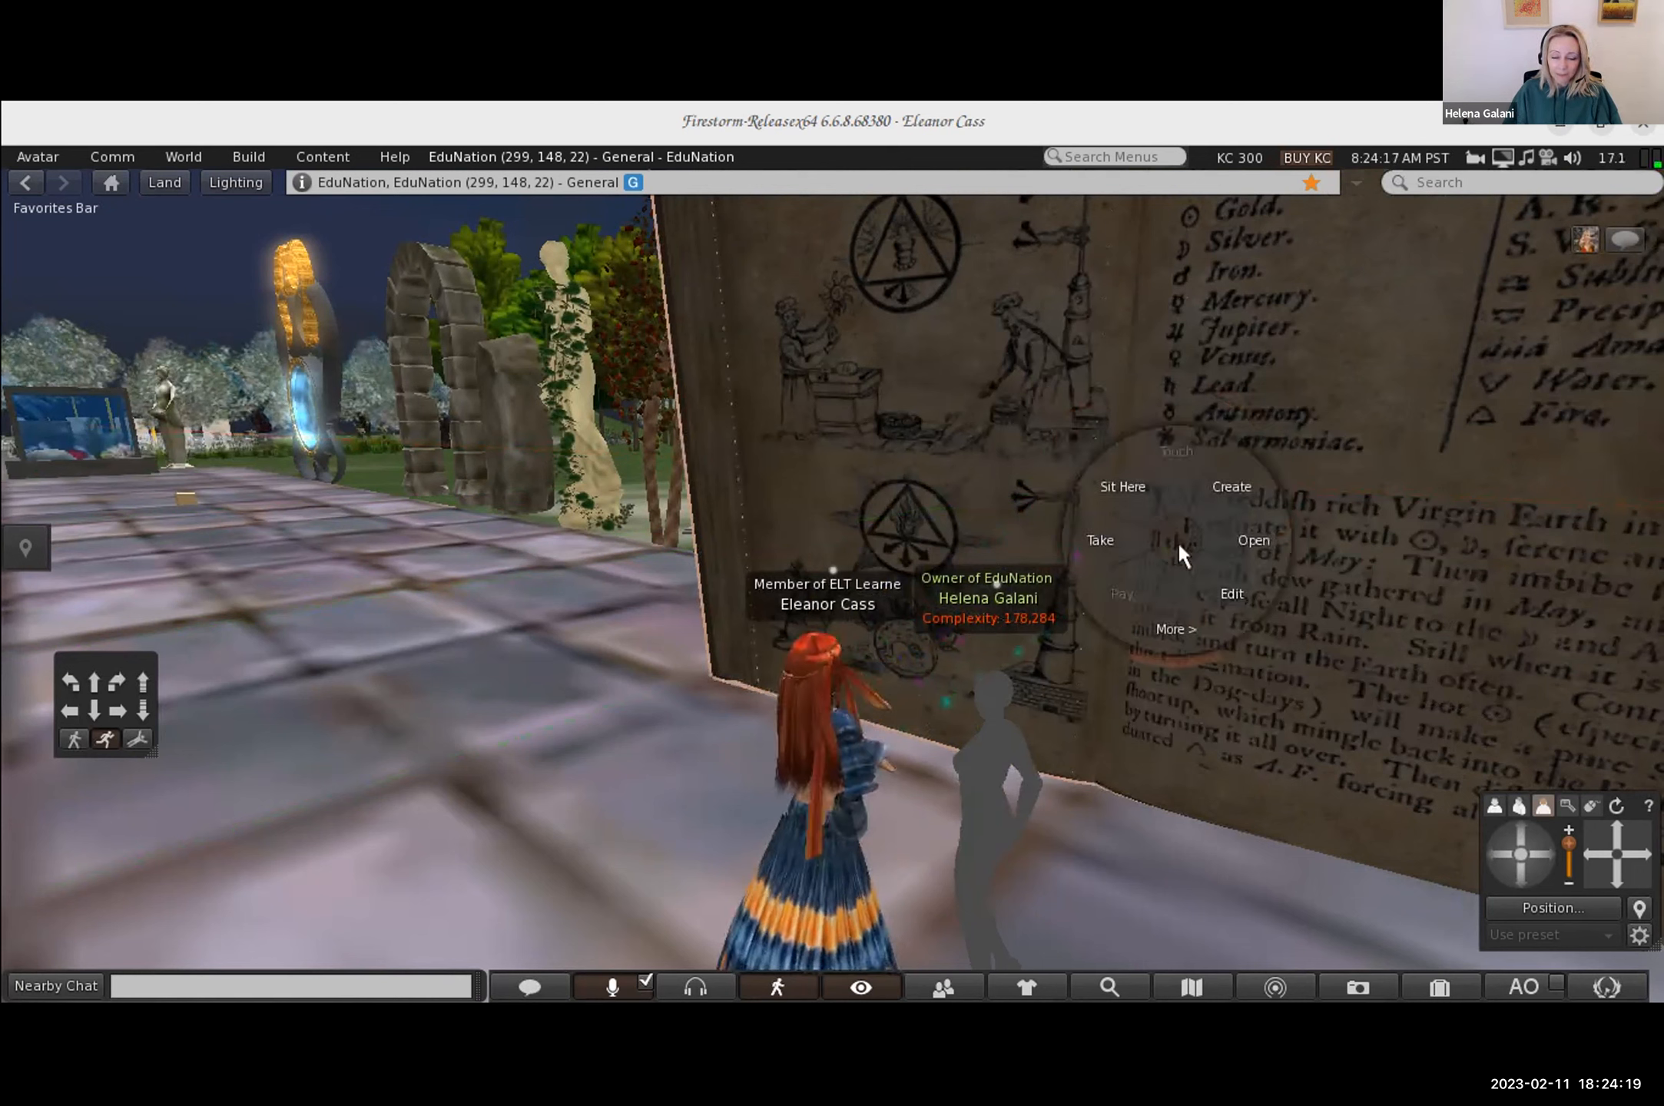
pyautogui.click(1227, 588)
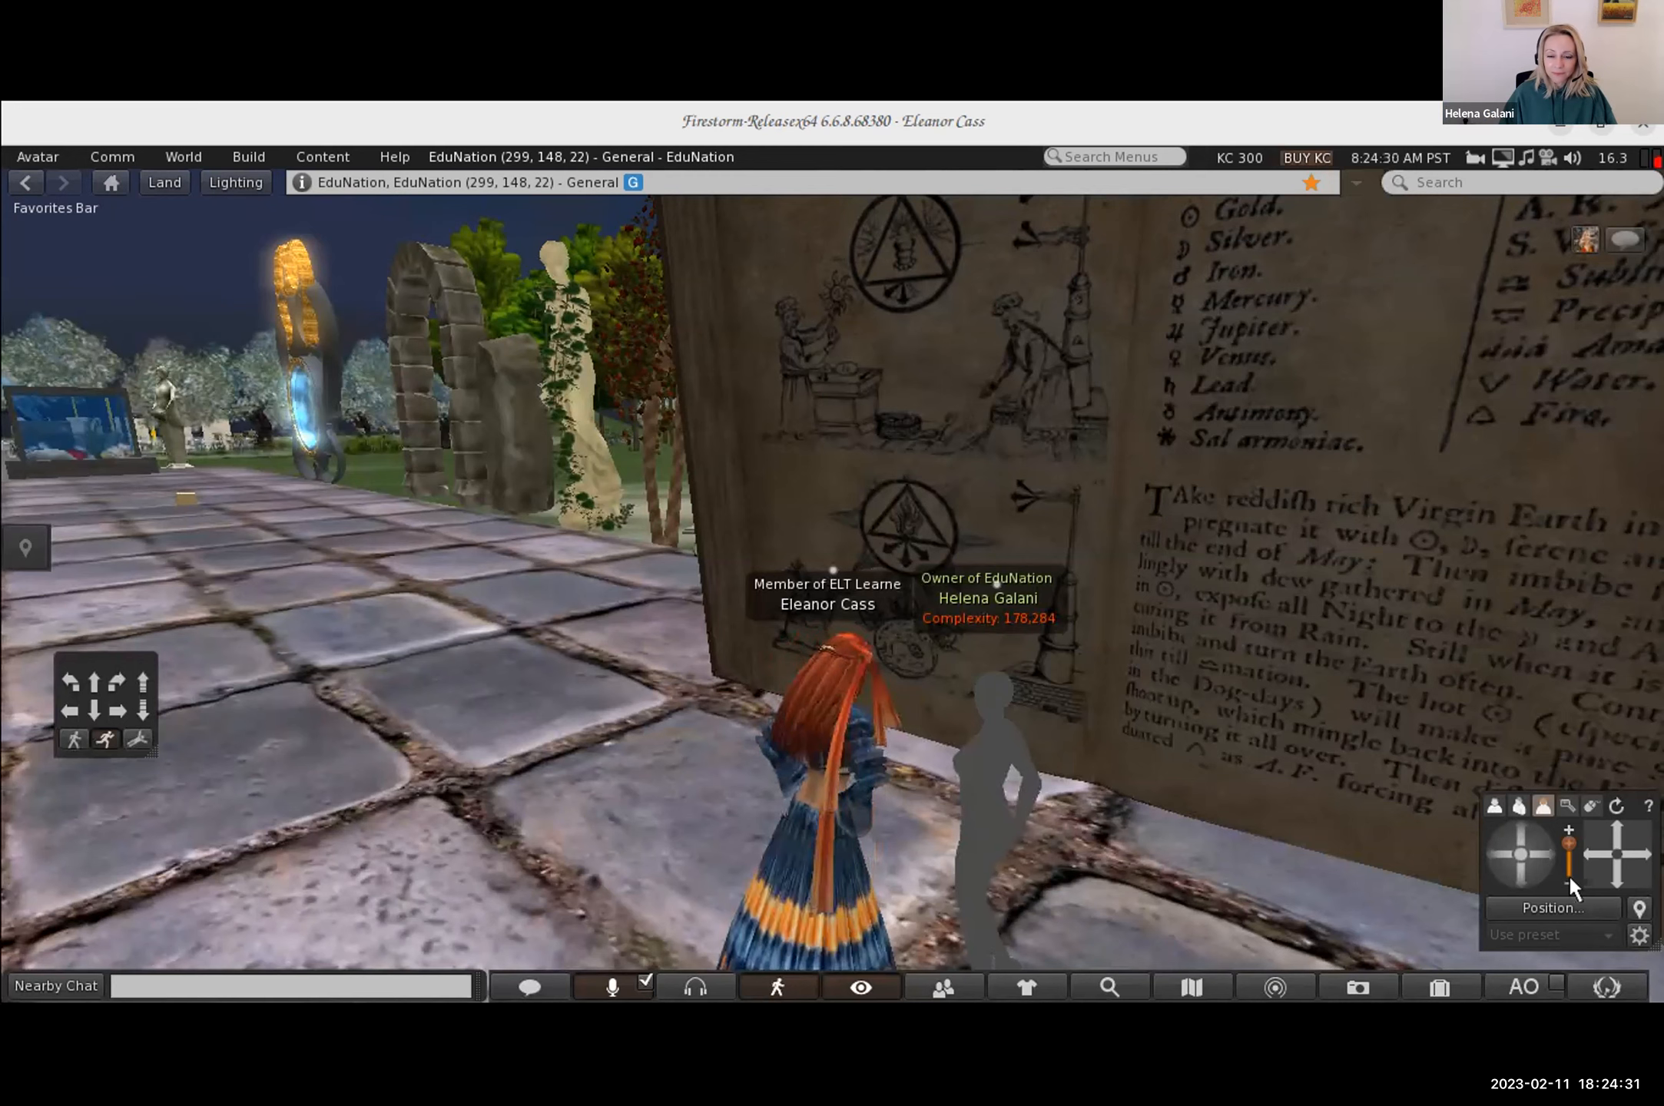
# Step: Zoom the camera far out over the plaza, then back in to frame the book and both avatars
pyautogui.click(1569, 876)
pyautogui.click(1569, 872)
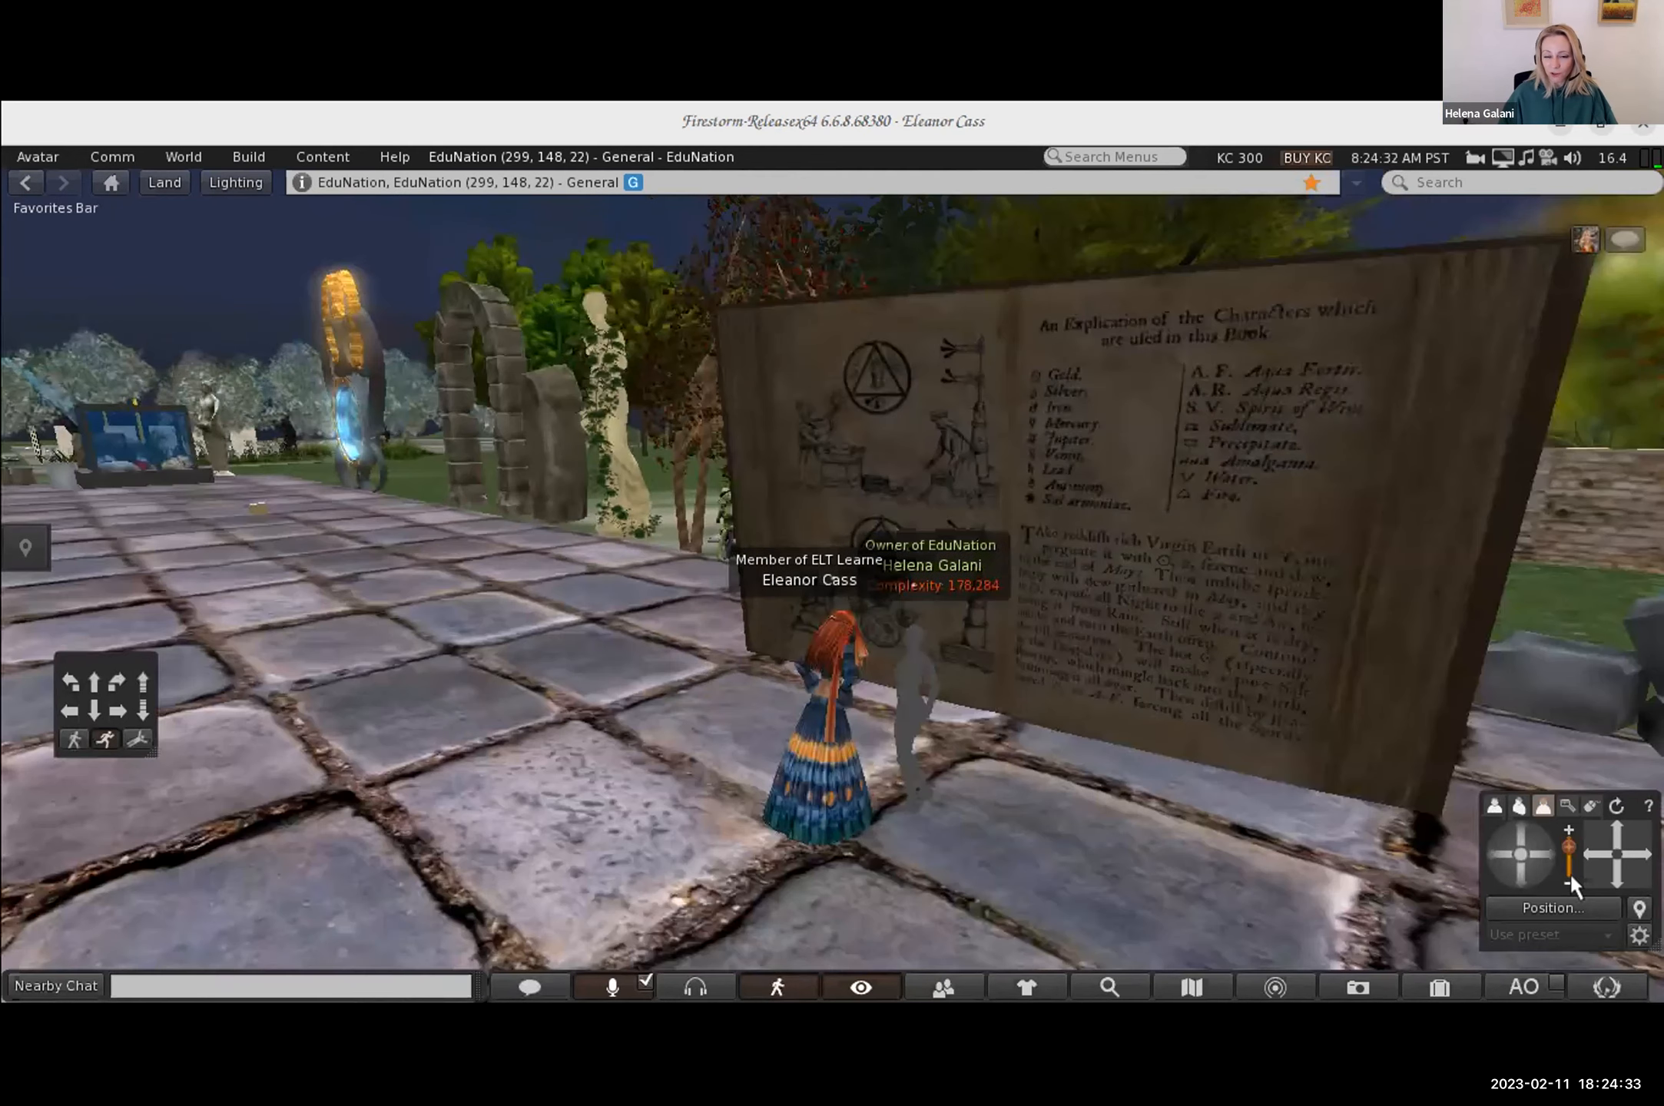
pyautogui.click(1569, 872)
pyautogui.click(1569, 872)
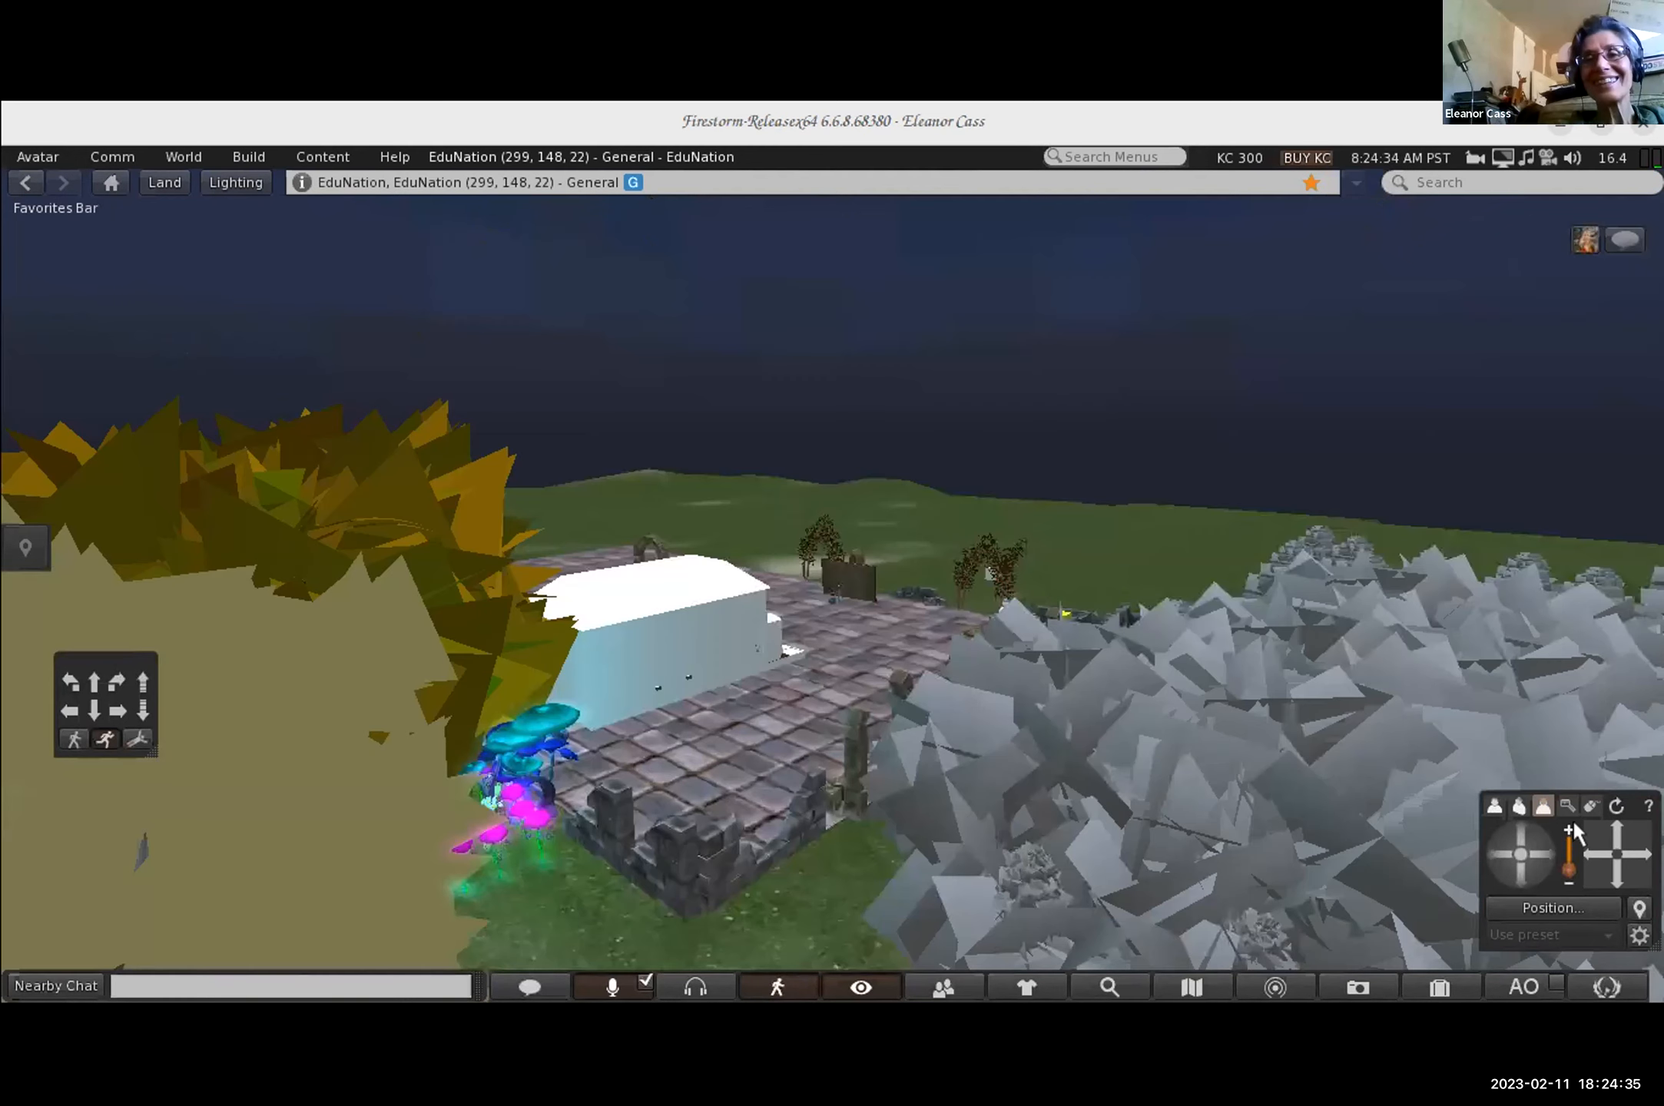
pyautogui.click(1572, 820)
pyautogui.click(1571, 821)
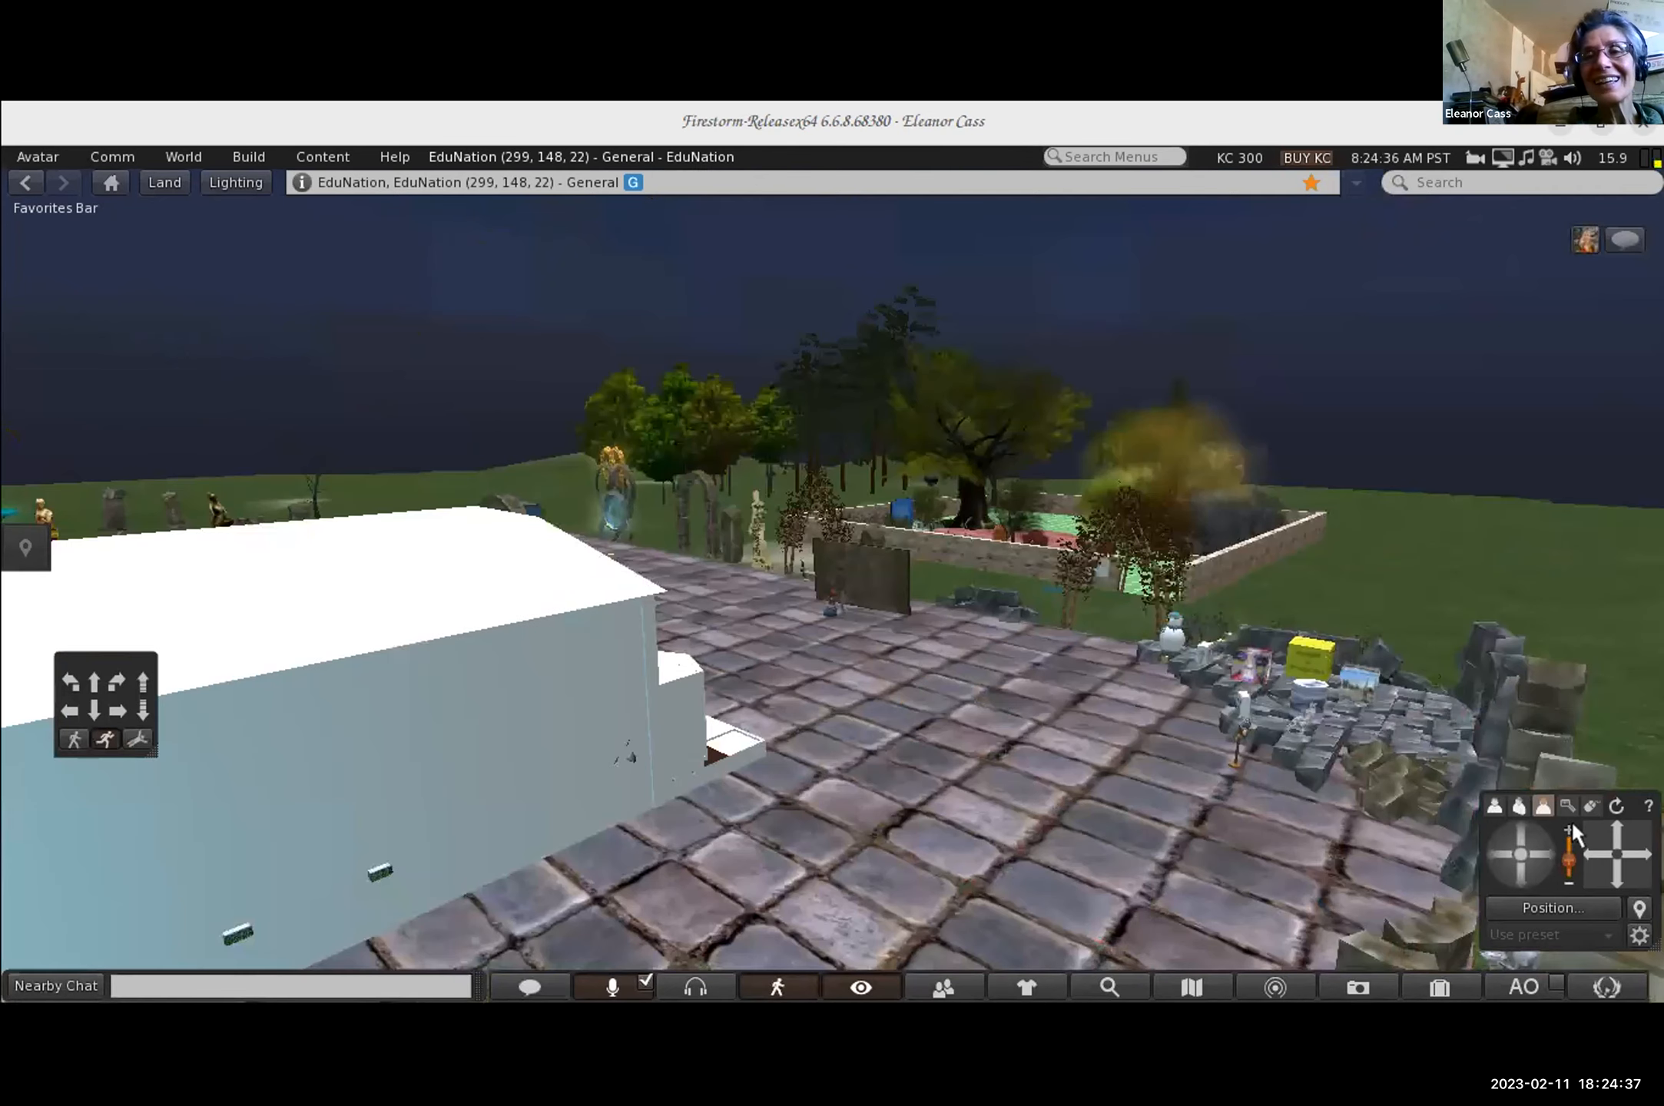
pyautogui.click(1571, 821)
pyautogui.click(1571, 820)
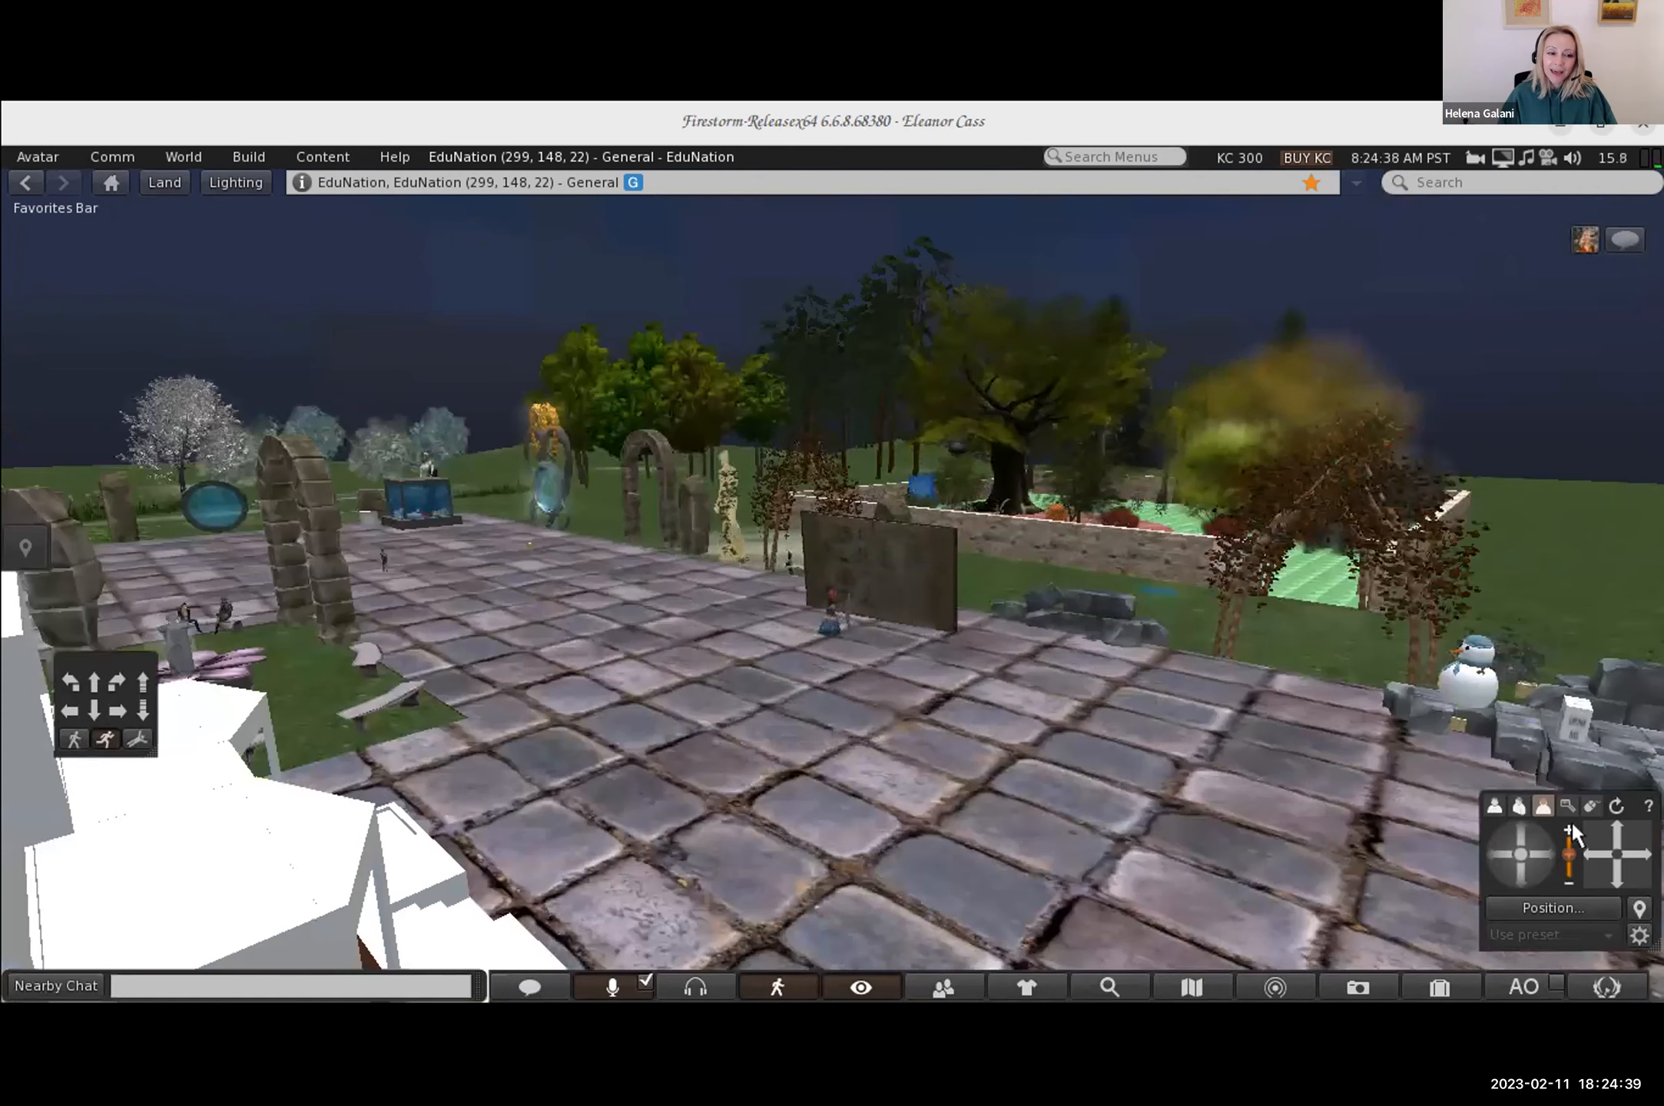
pyautogui.click(1570, 821)
pyautogui.click(1571, 821)
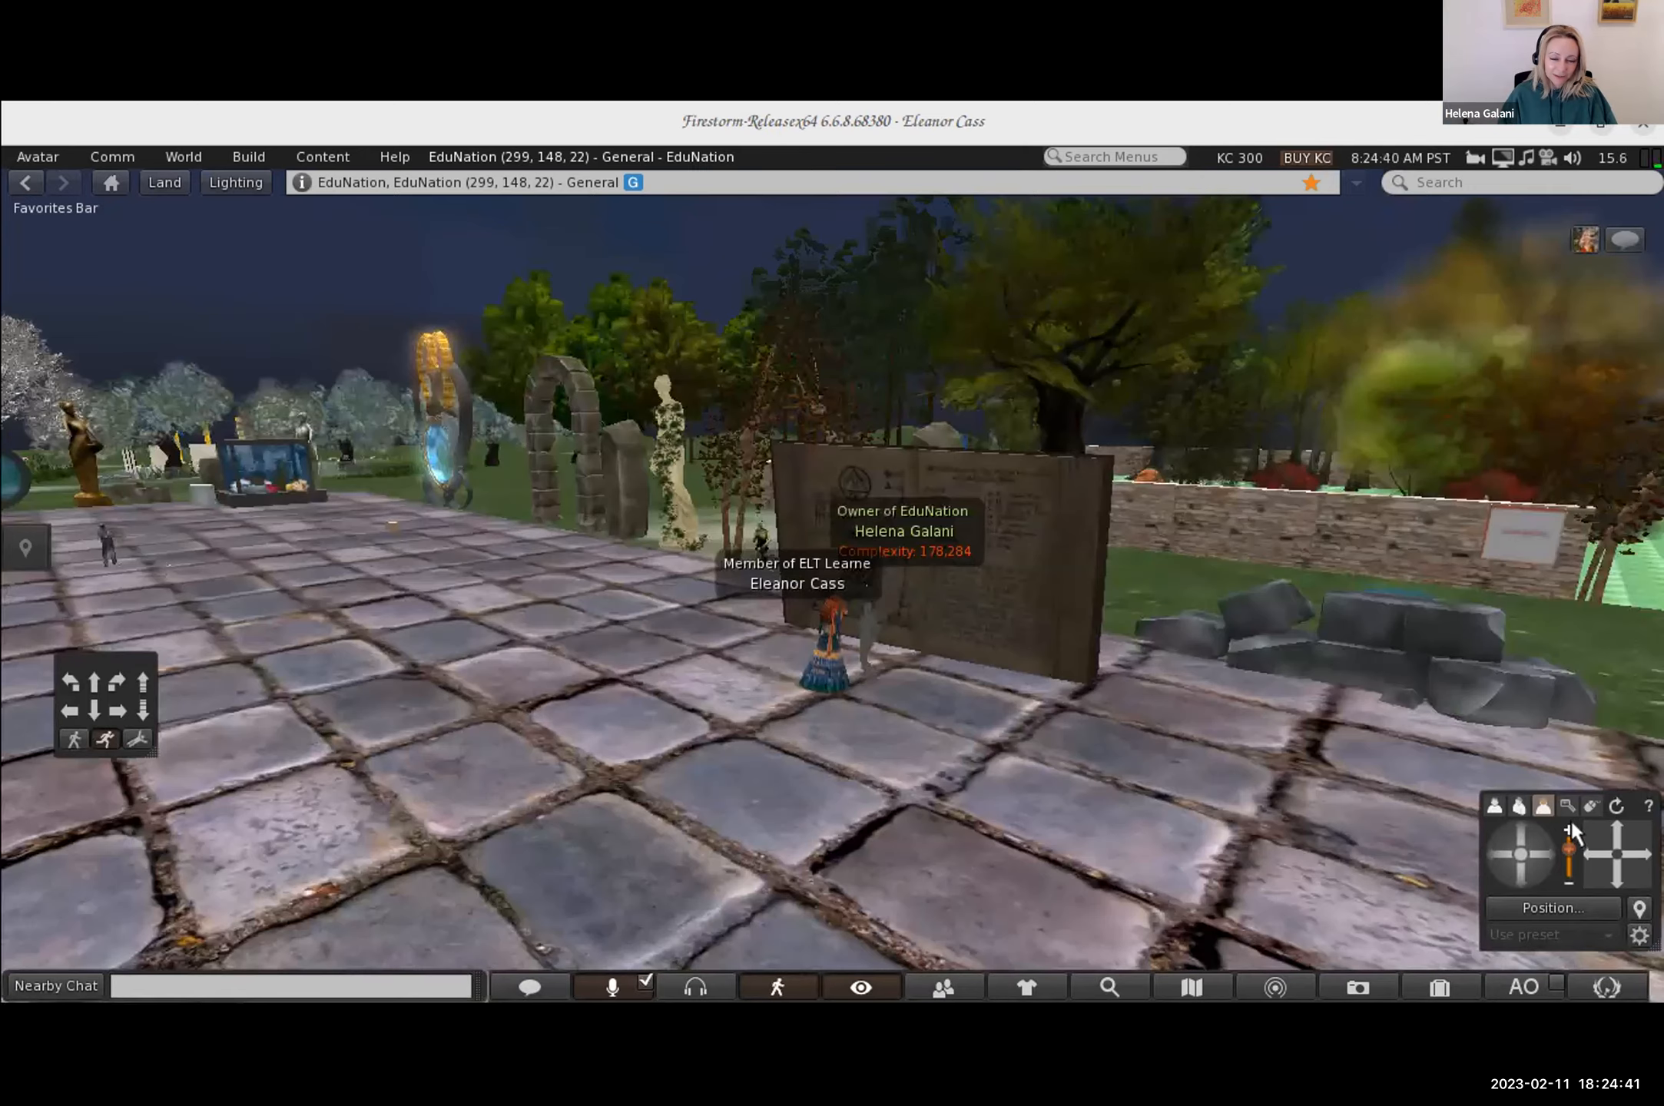
pyautogui.click(1571, 821)
pyautogui.click(1570, 821)
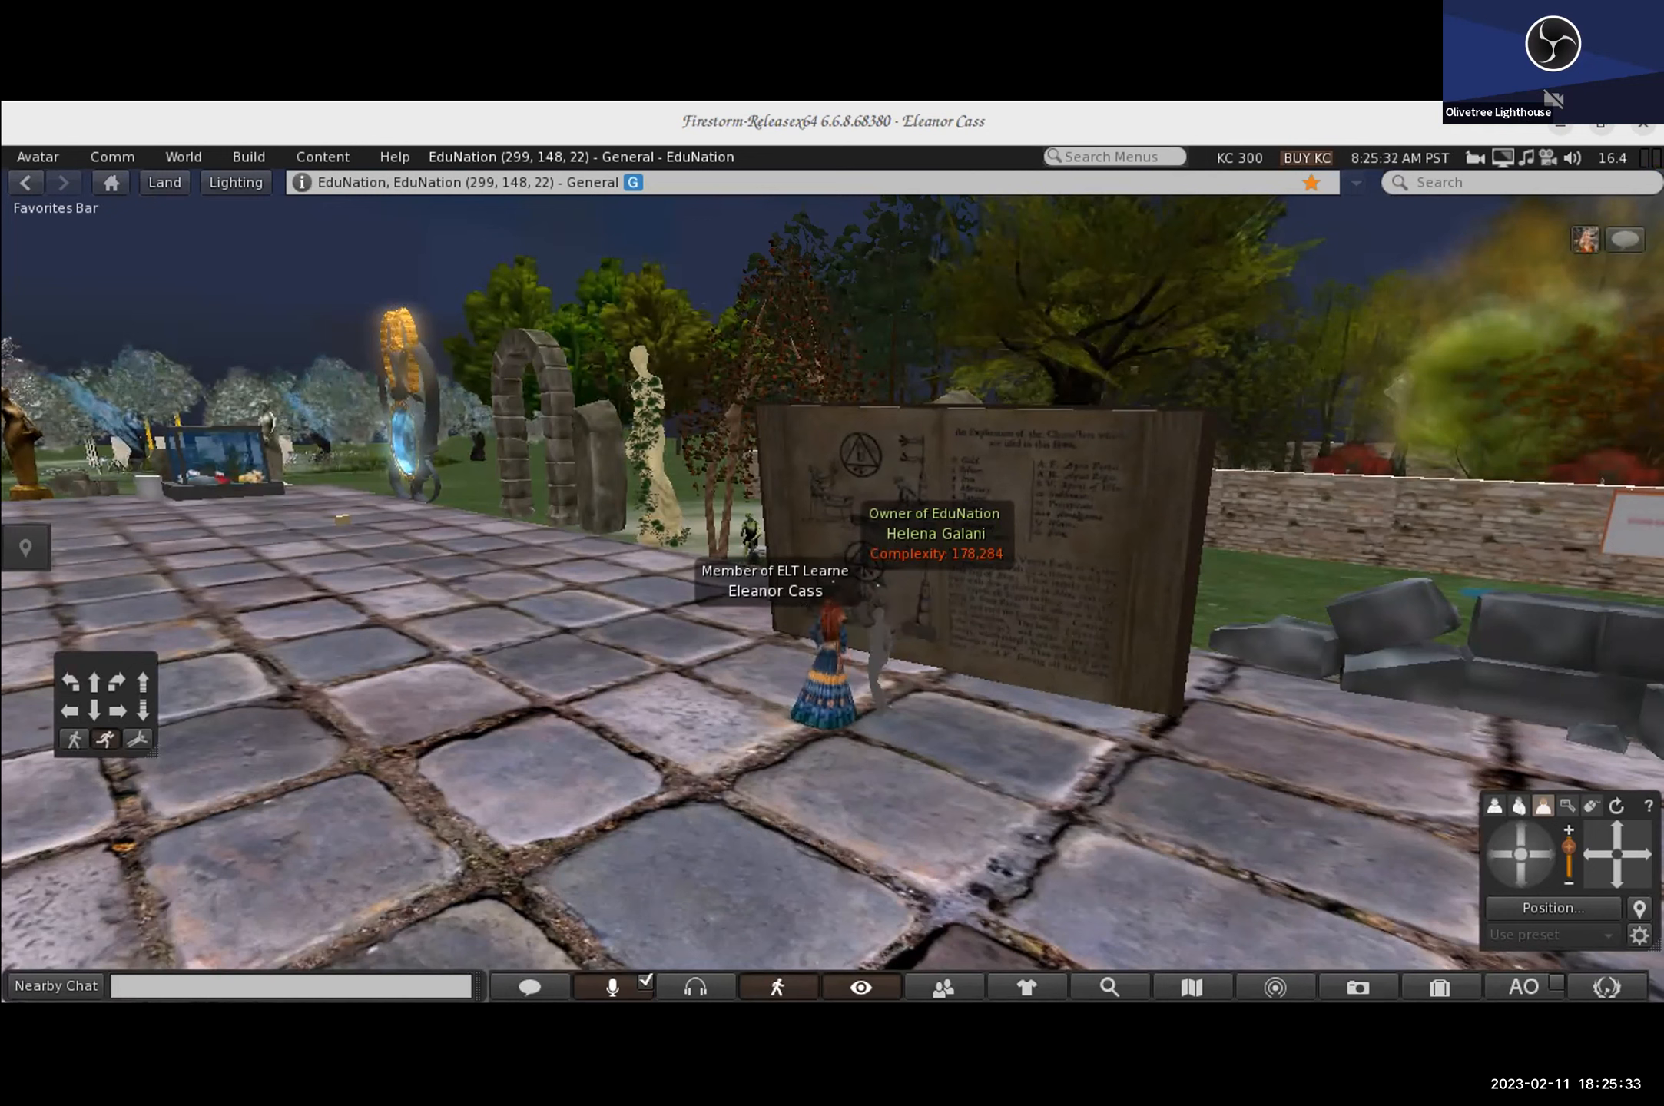
# Step: Tick Phantom on the book's Object tab in the Build floater, then close it
pyautogui.rightClick(1019, 572)
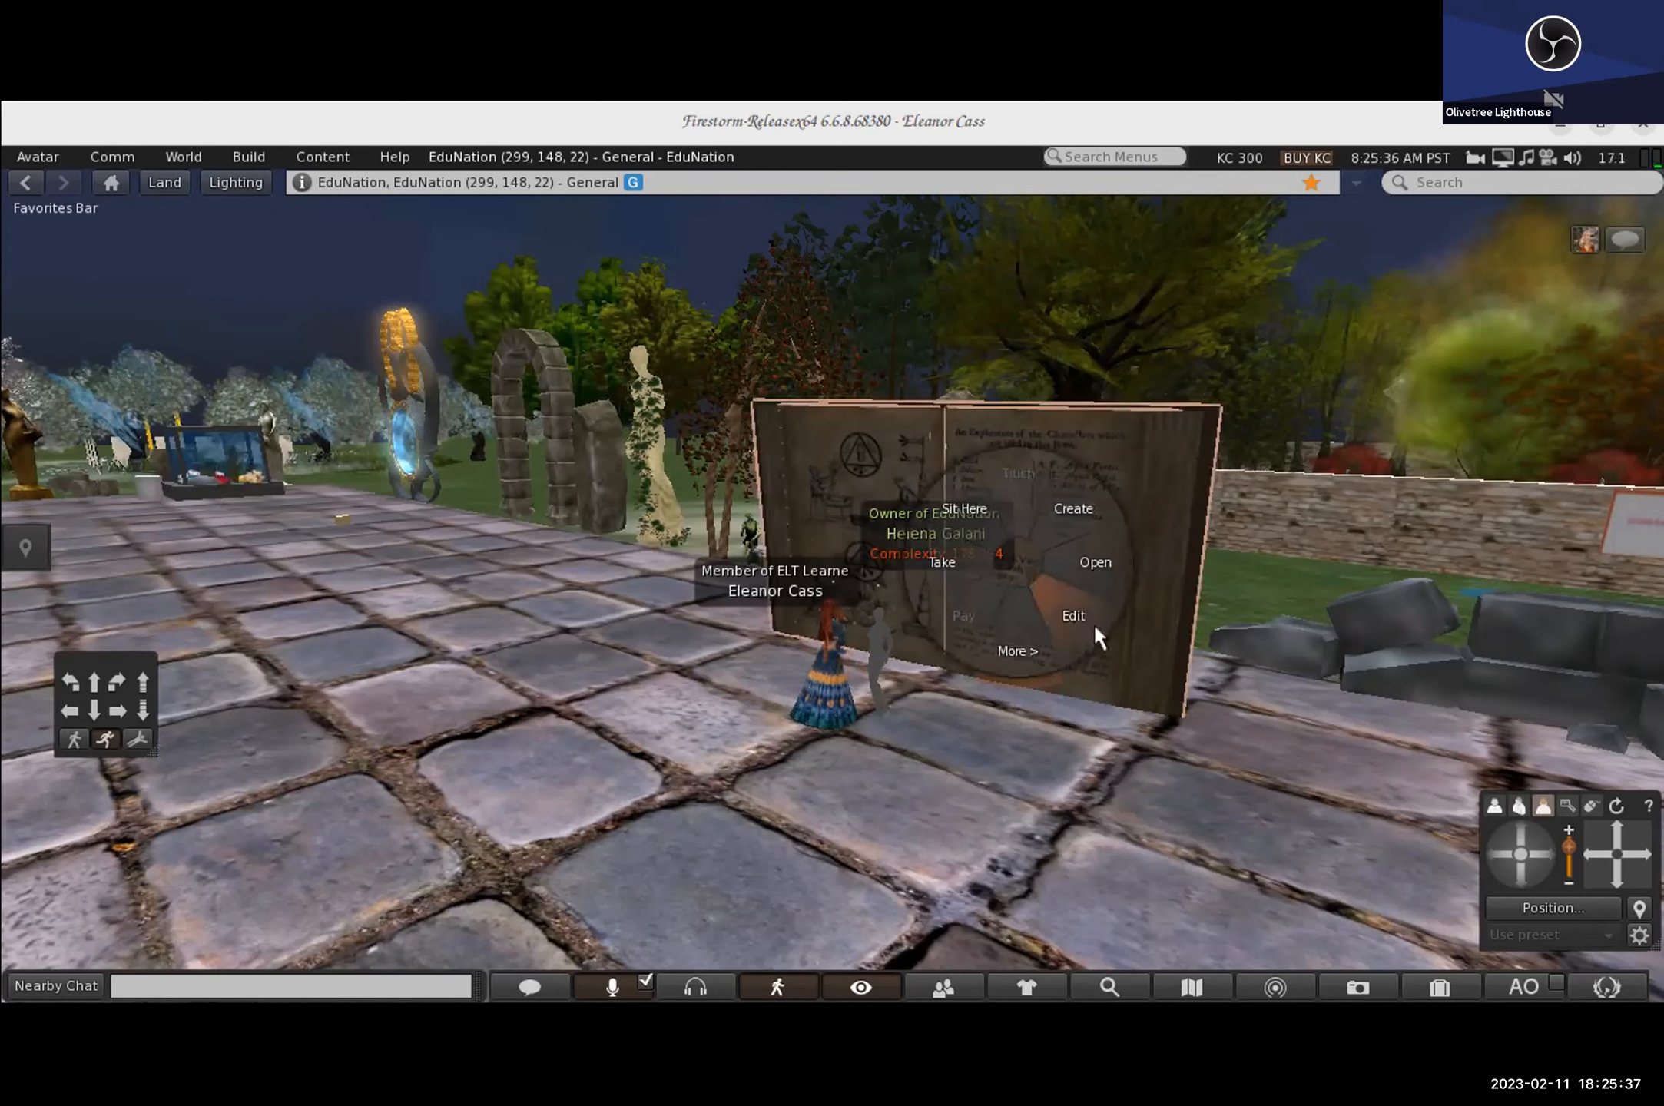
pyautogui.click(1074, 616)
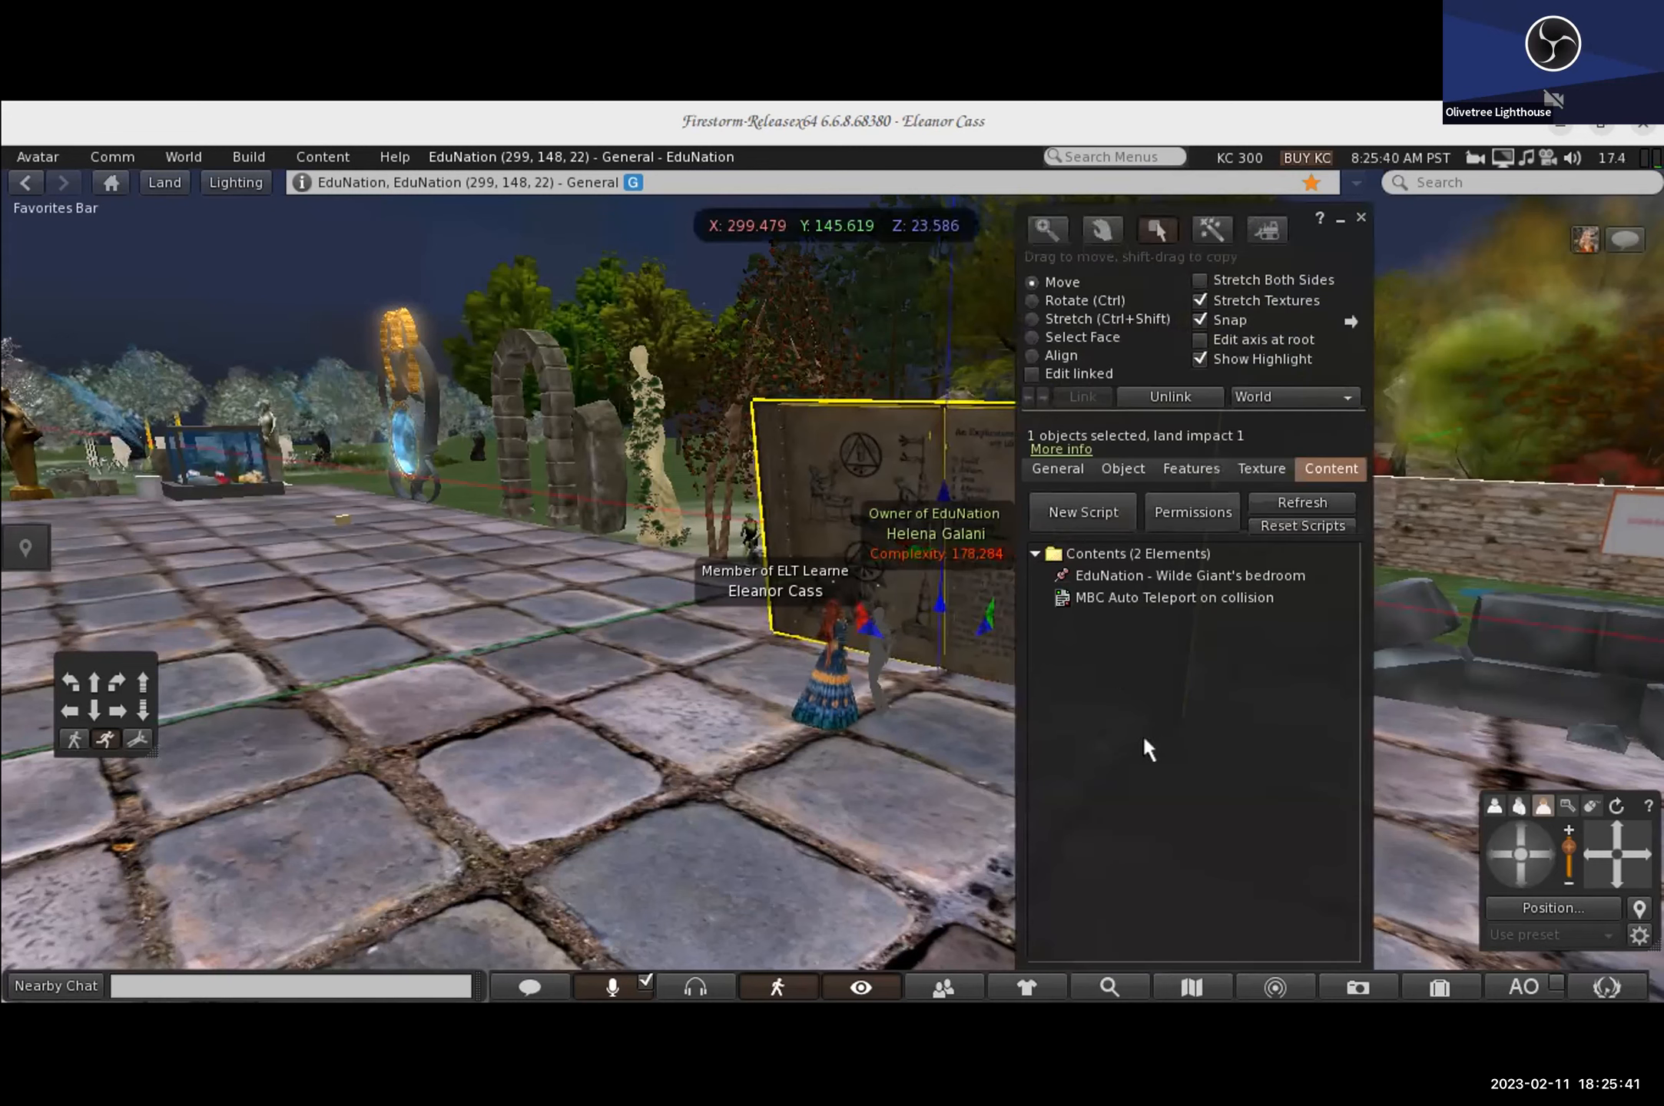
pyautogui.click(1367, 404)
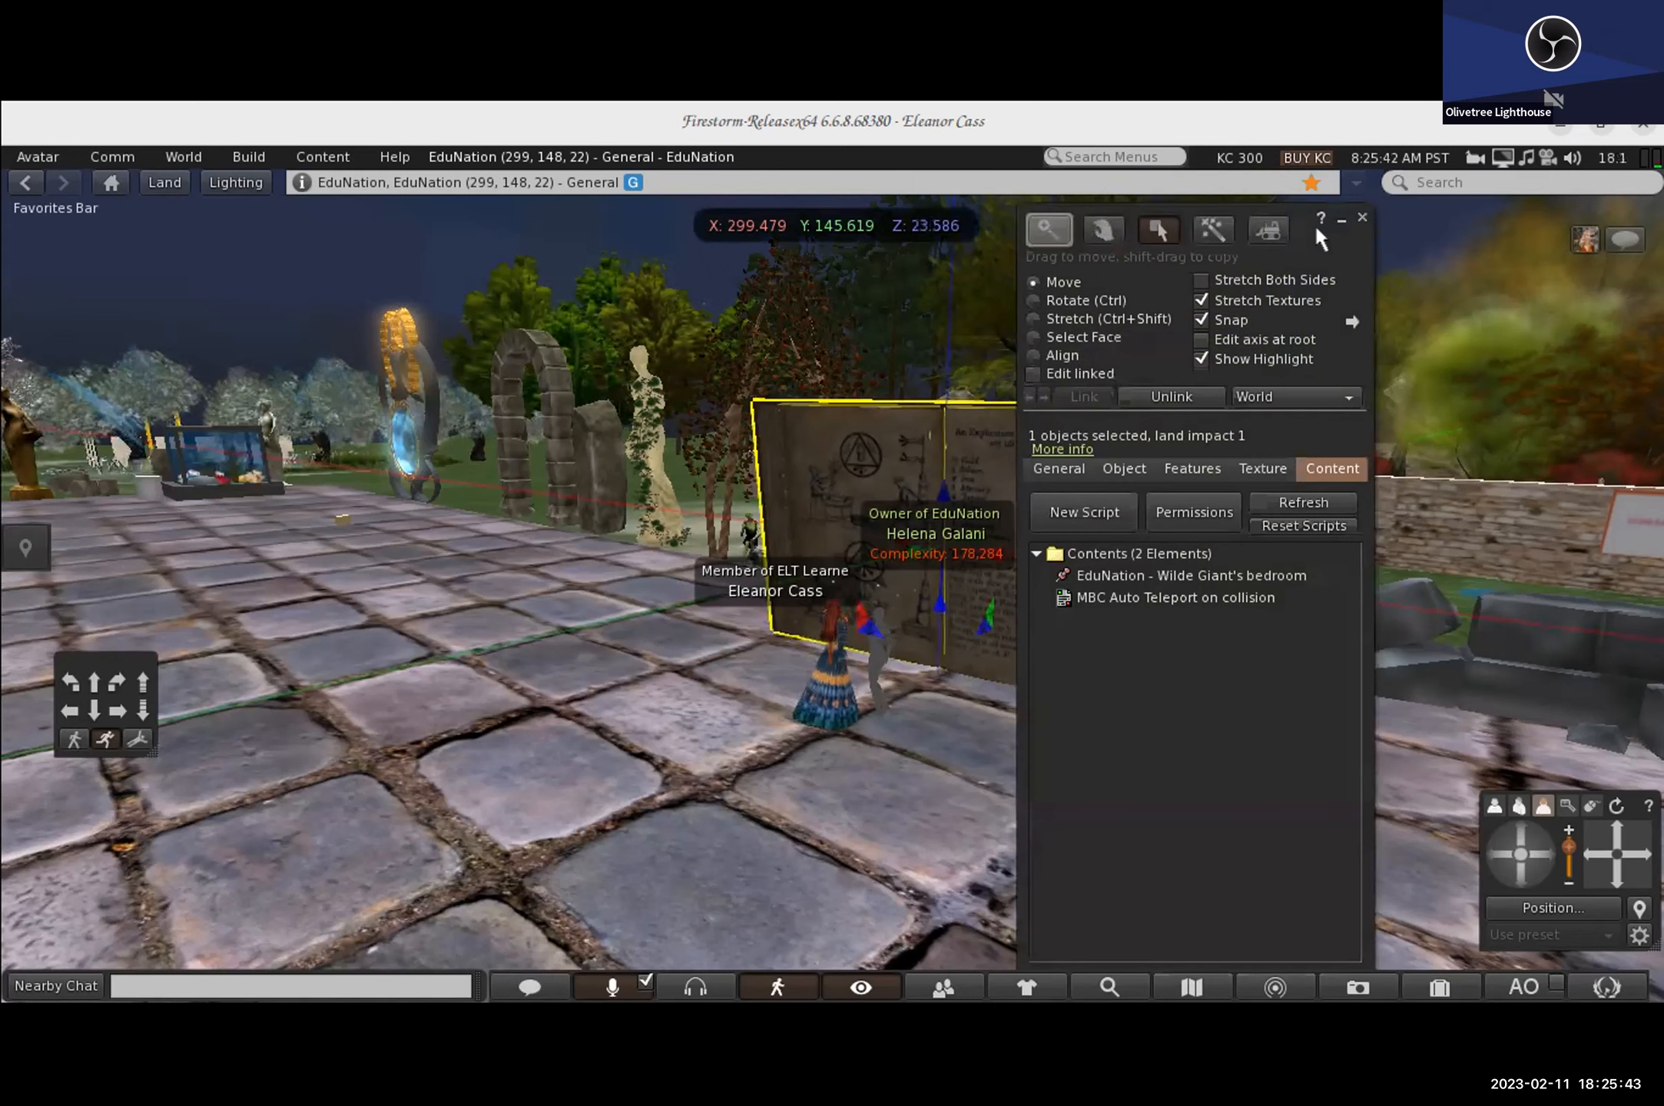
pyautogui.moveTo(1316, 230); pyautogui.dragTo(1515, 228)
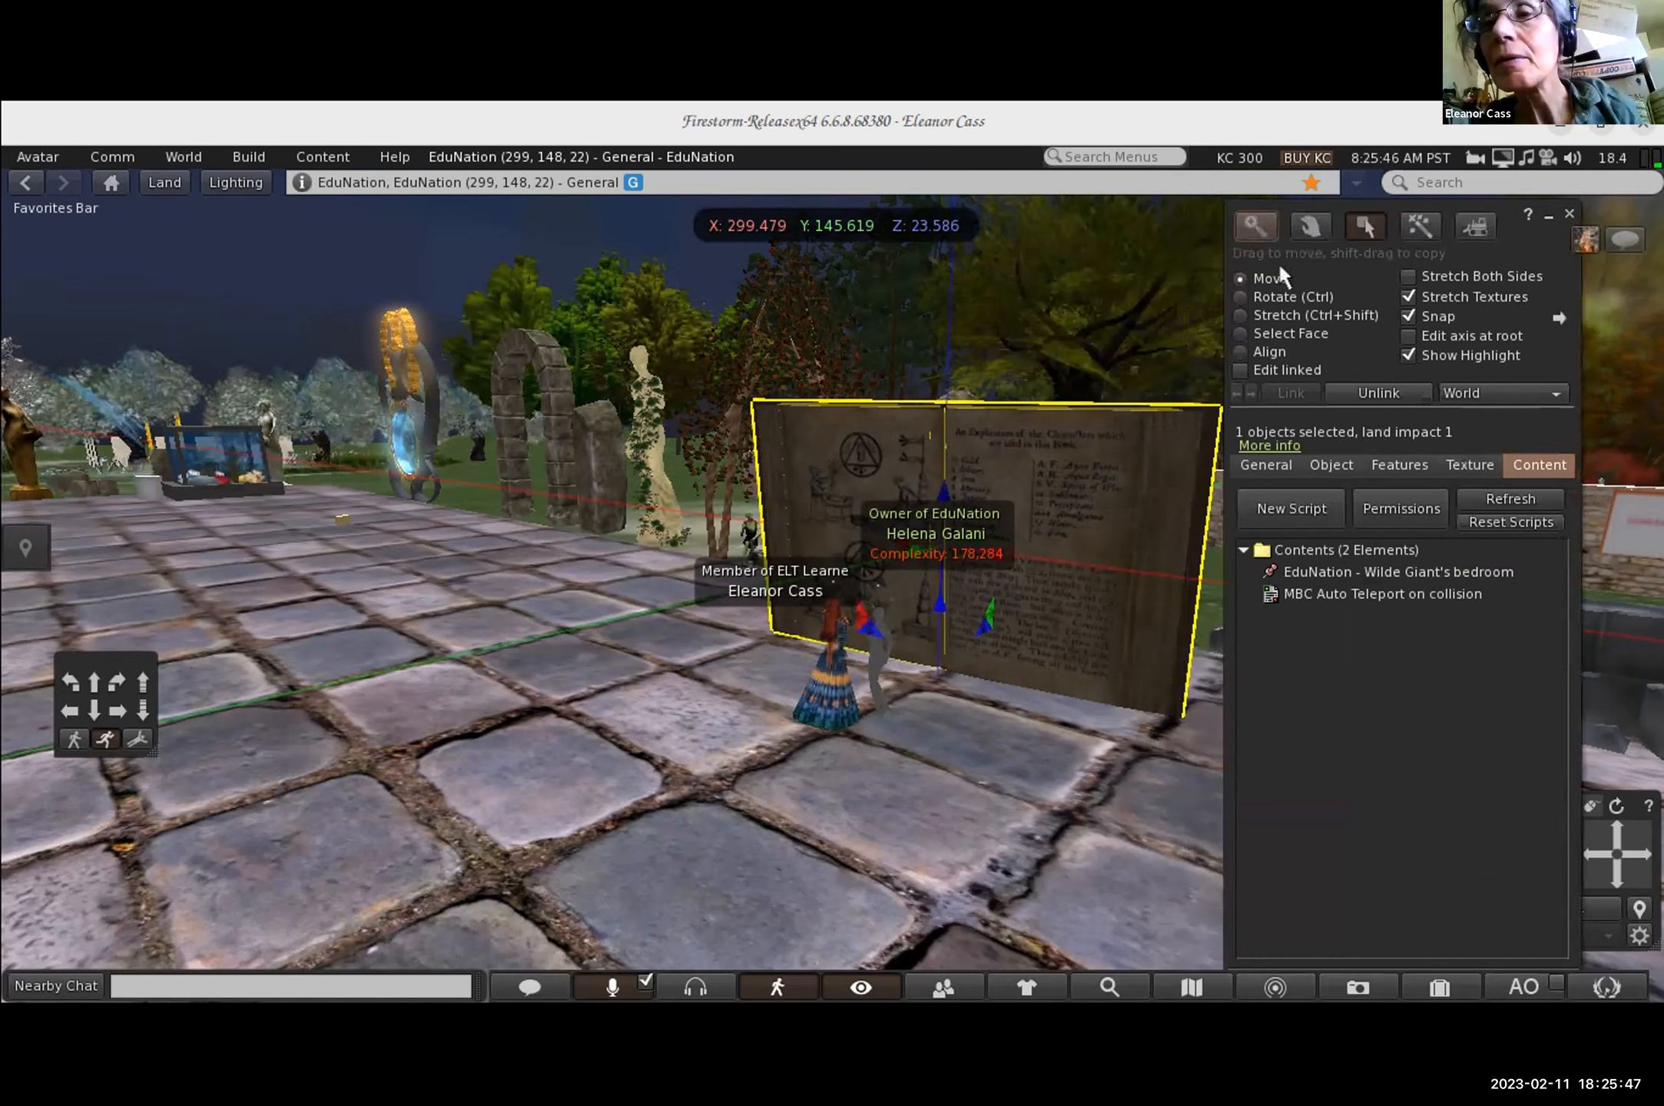
pyautogui.click(1338, 465)
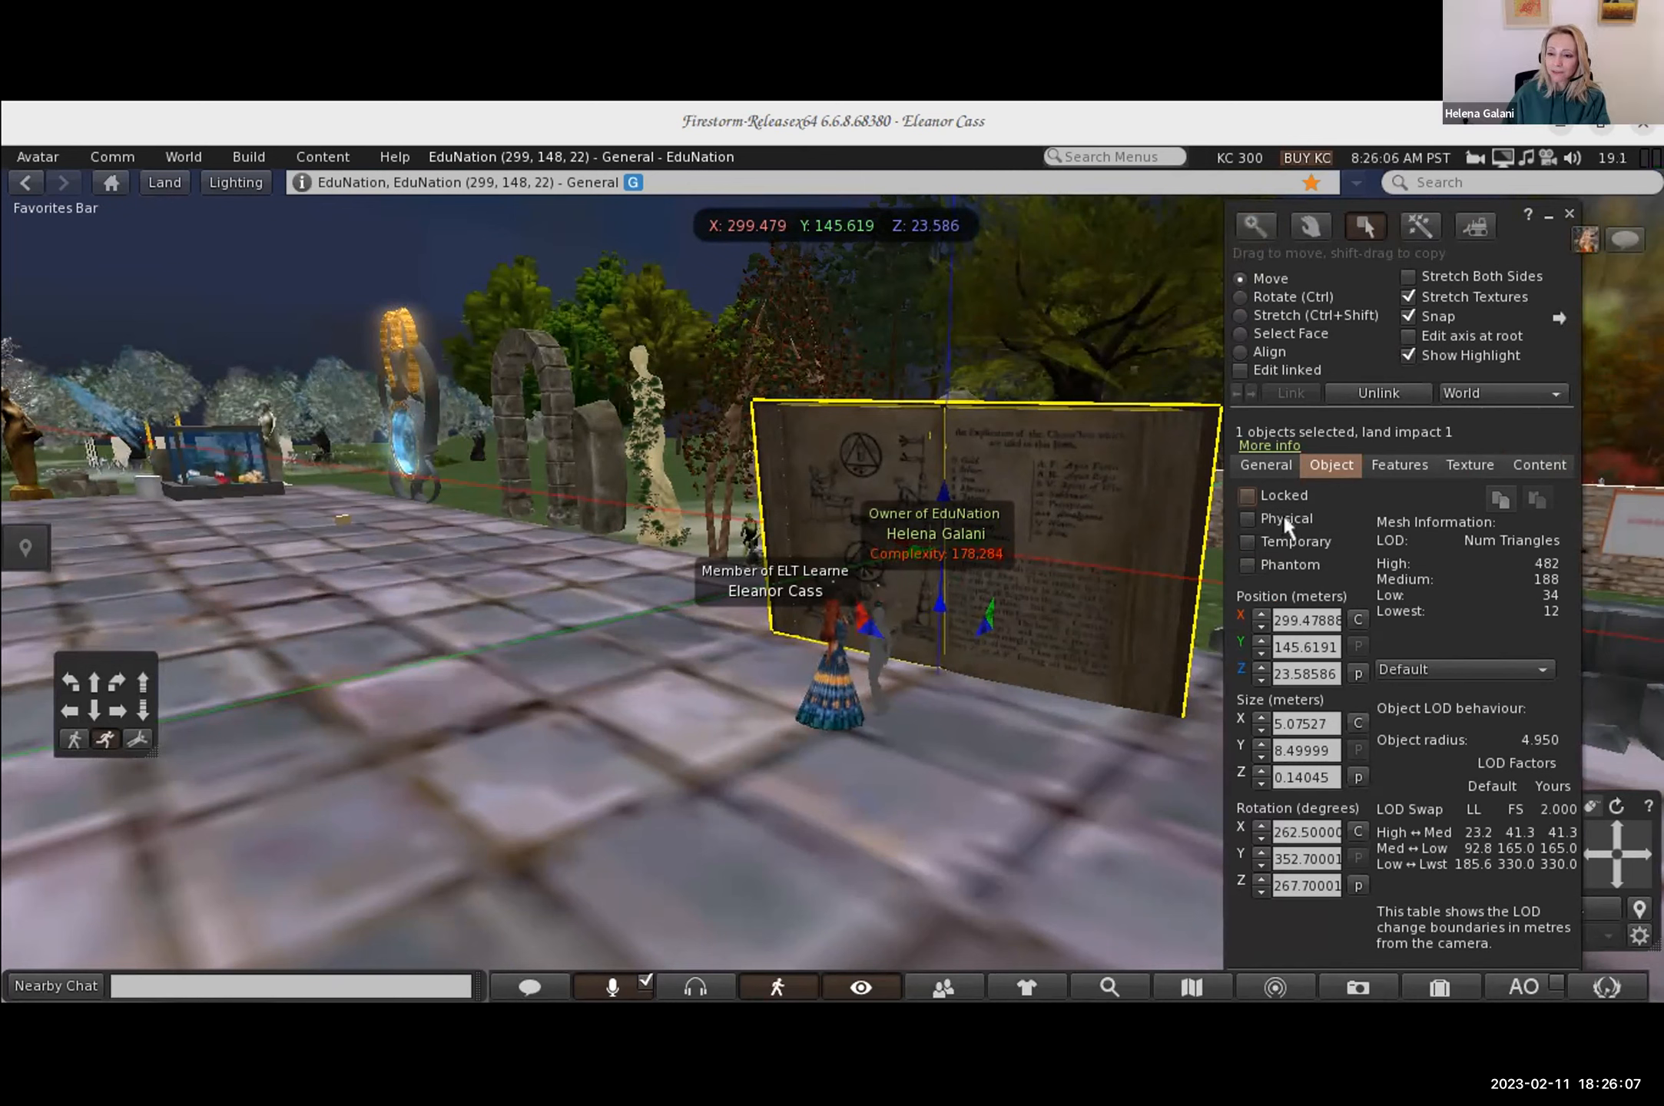
pyautogui.click(1248, 561)
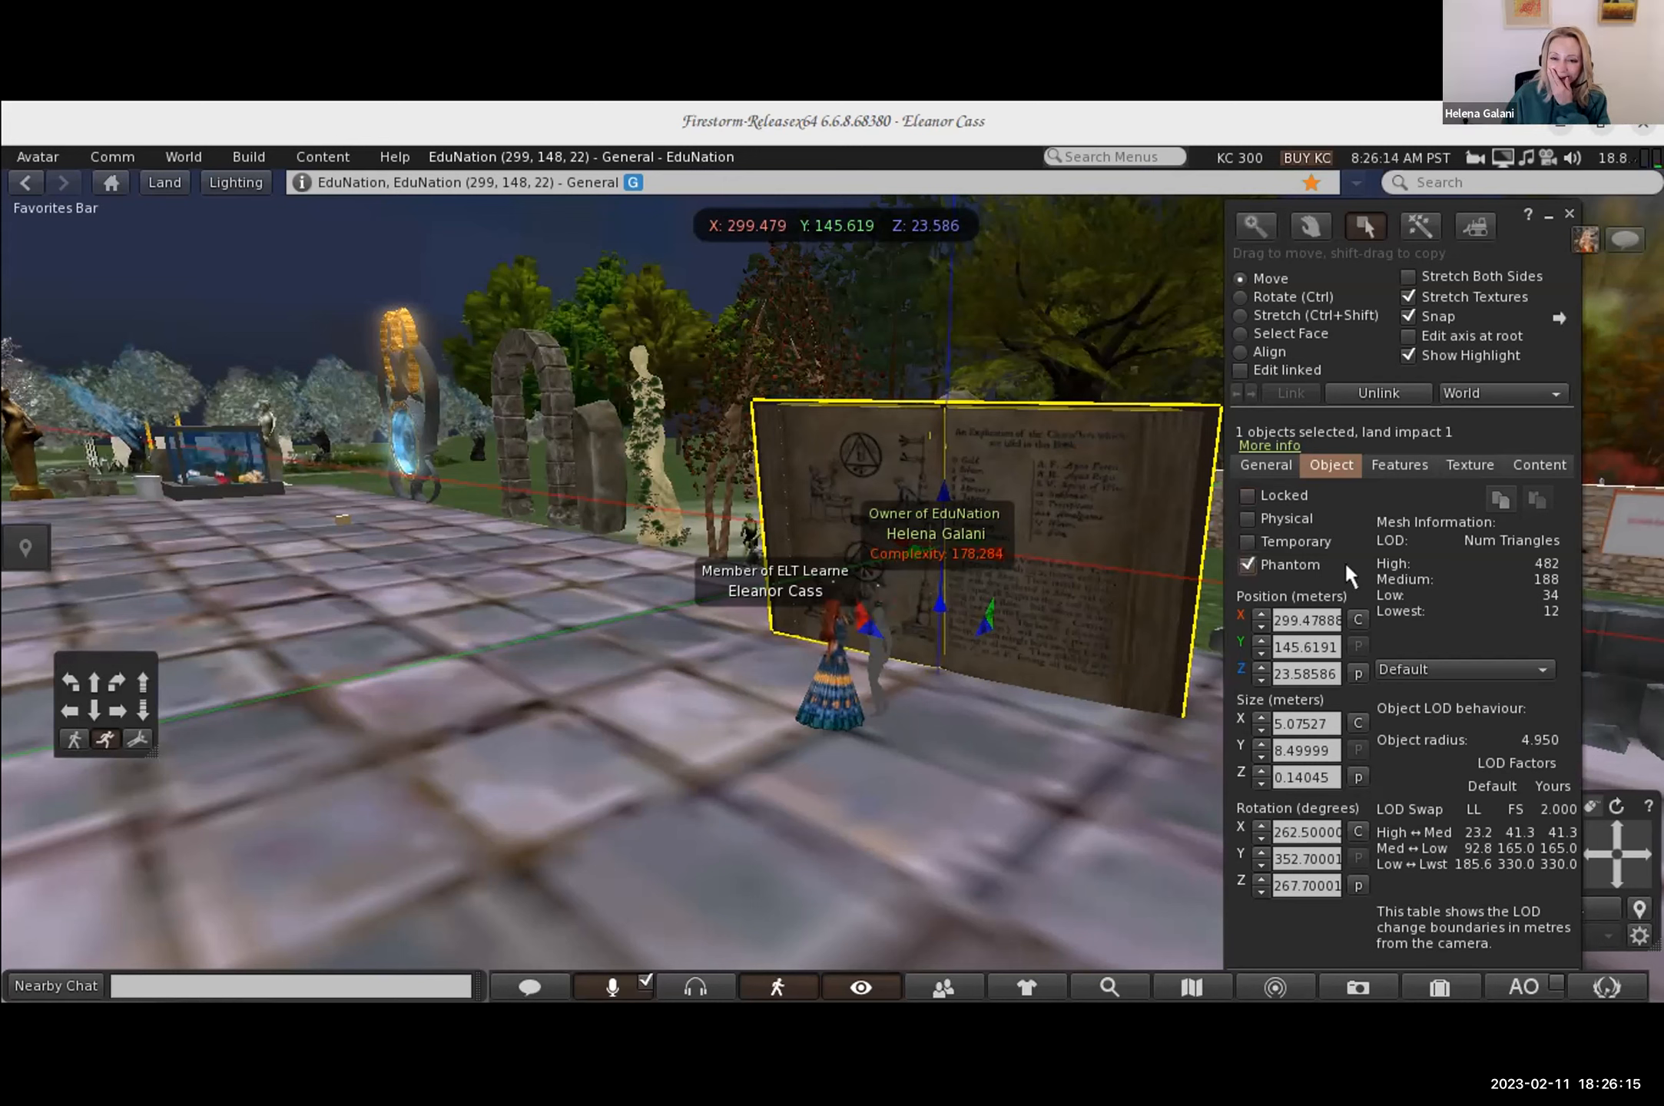
pyautogui.click(1569, 214)
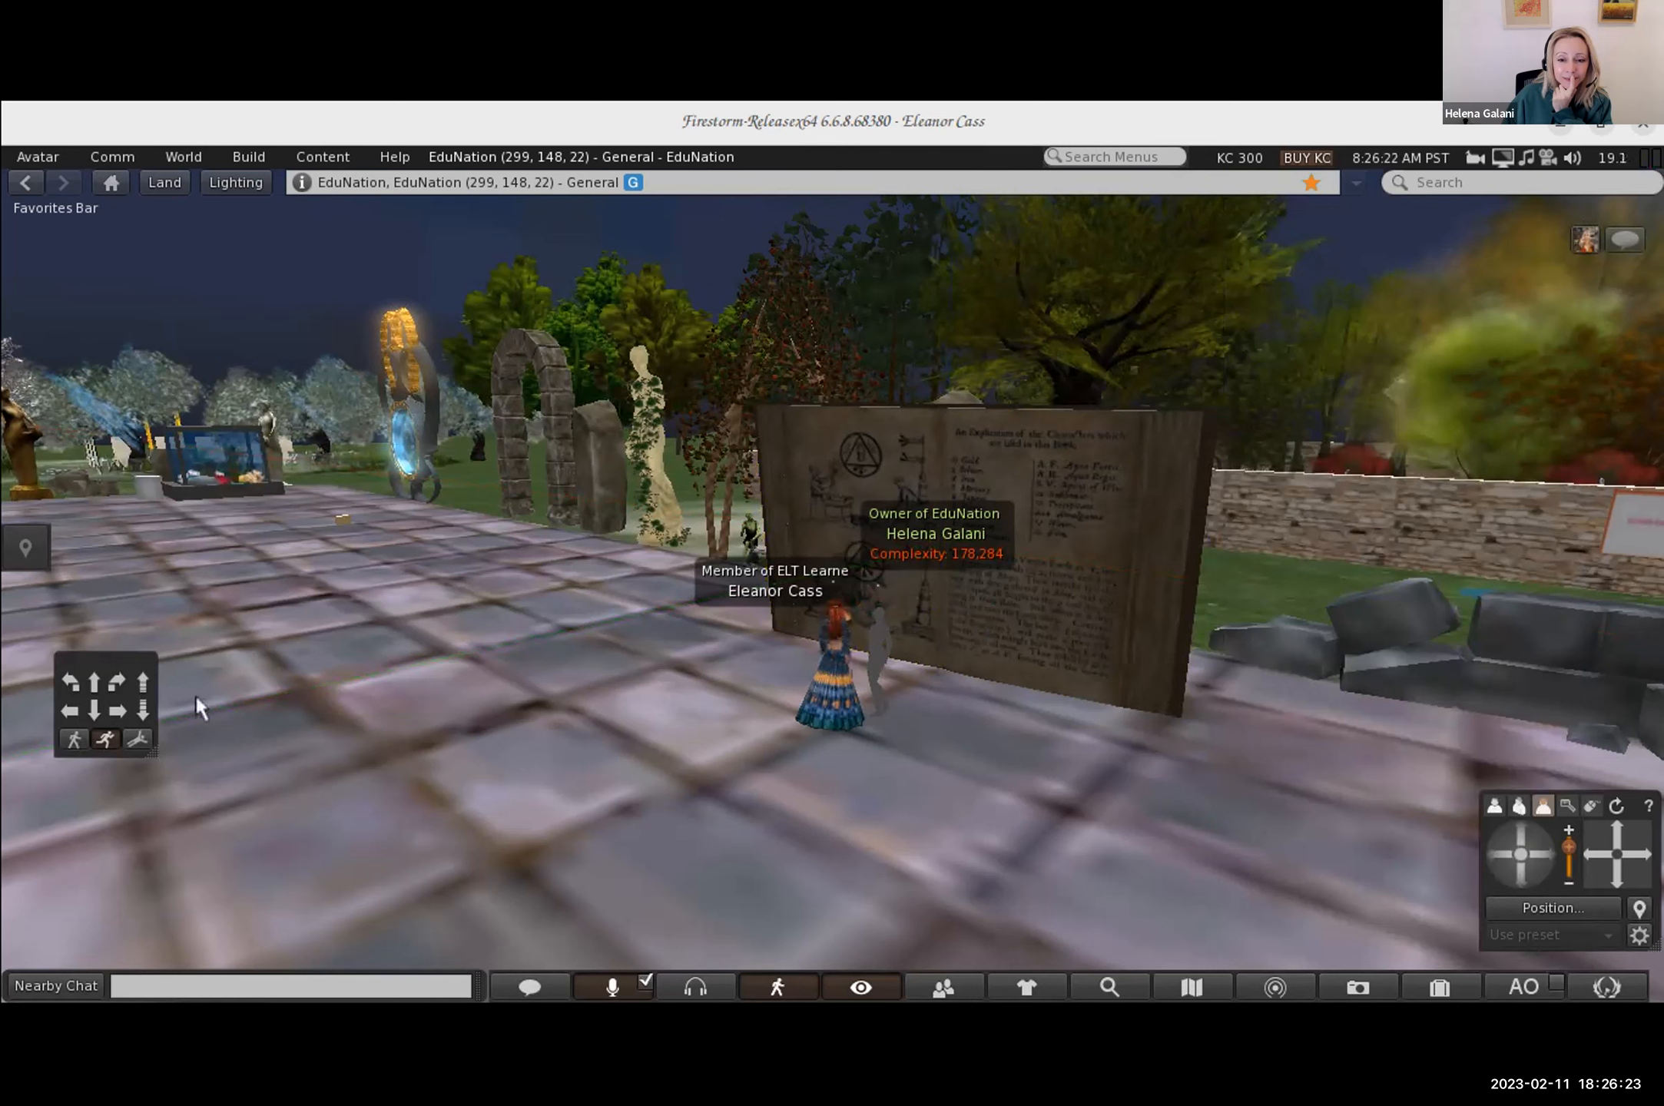
# Step: Walk the avatar through the phantom book, back out in front of its pages, and switch off running
pyautogui.click(116, 684)
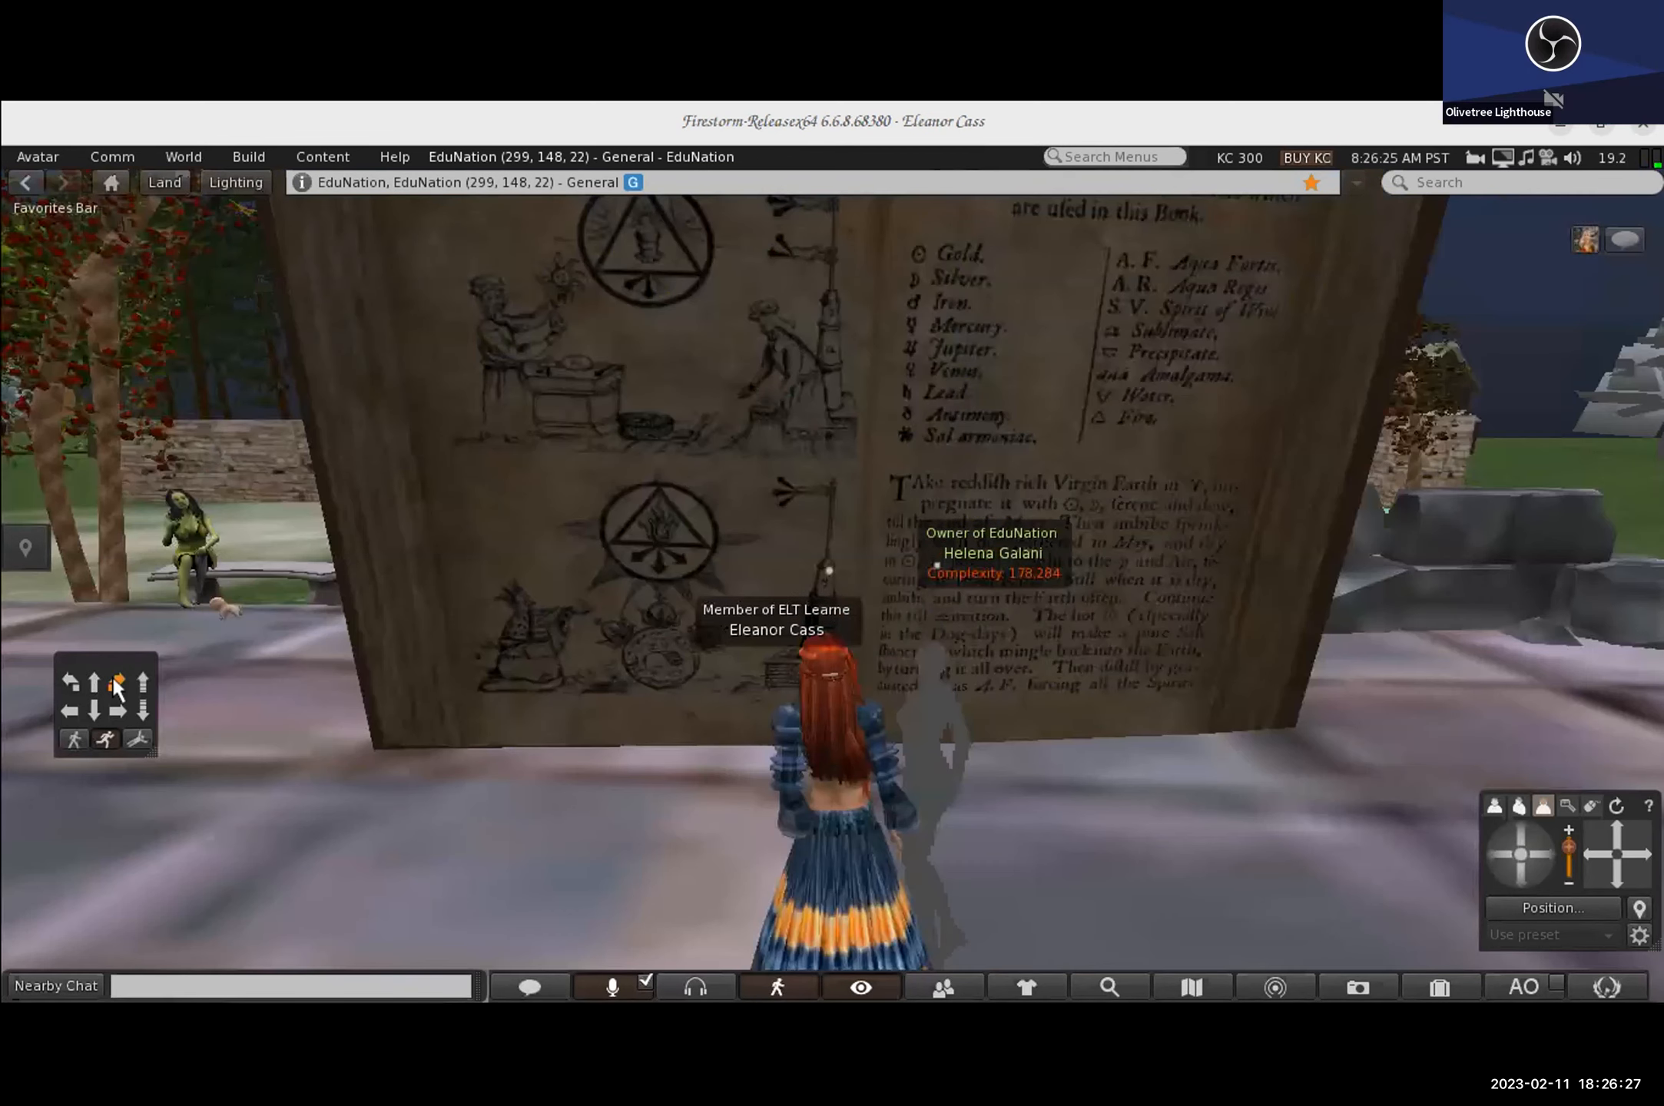
pyautogui.click(96, 684)
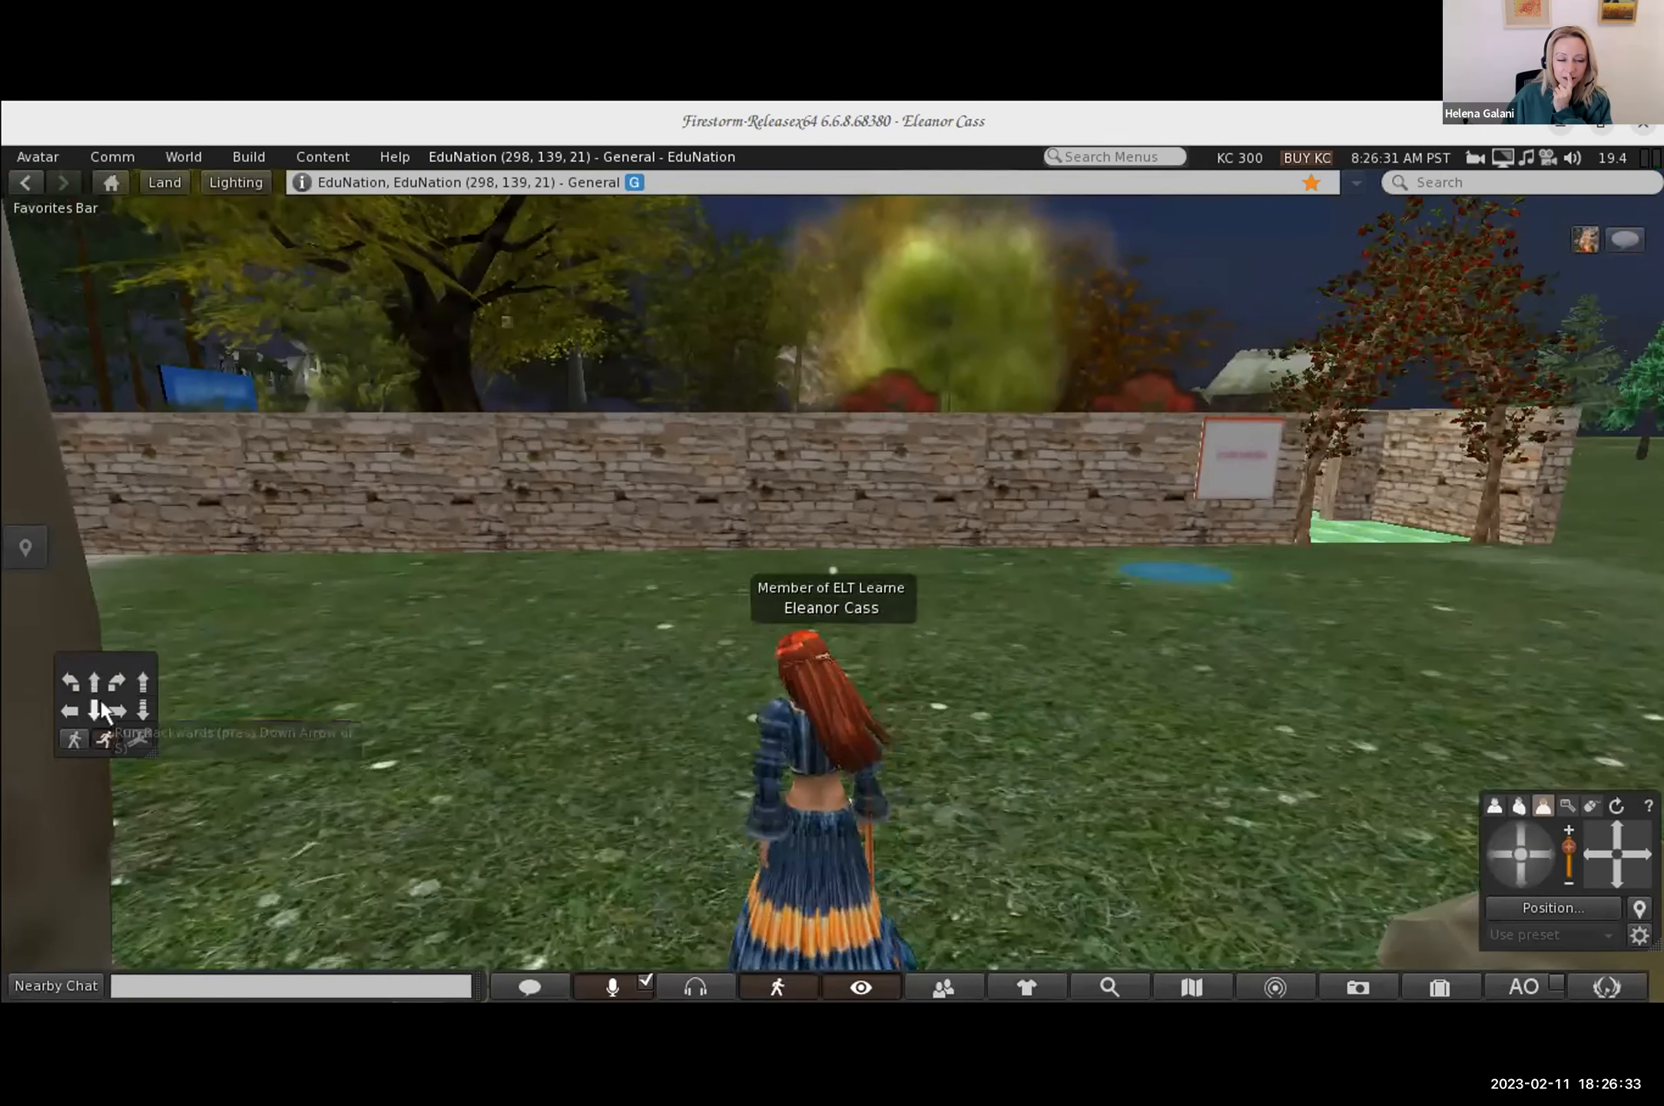
pyautogui.click(101, 706)
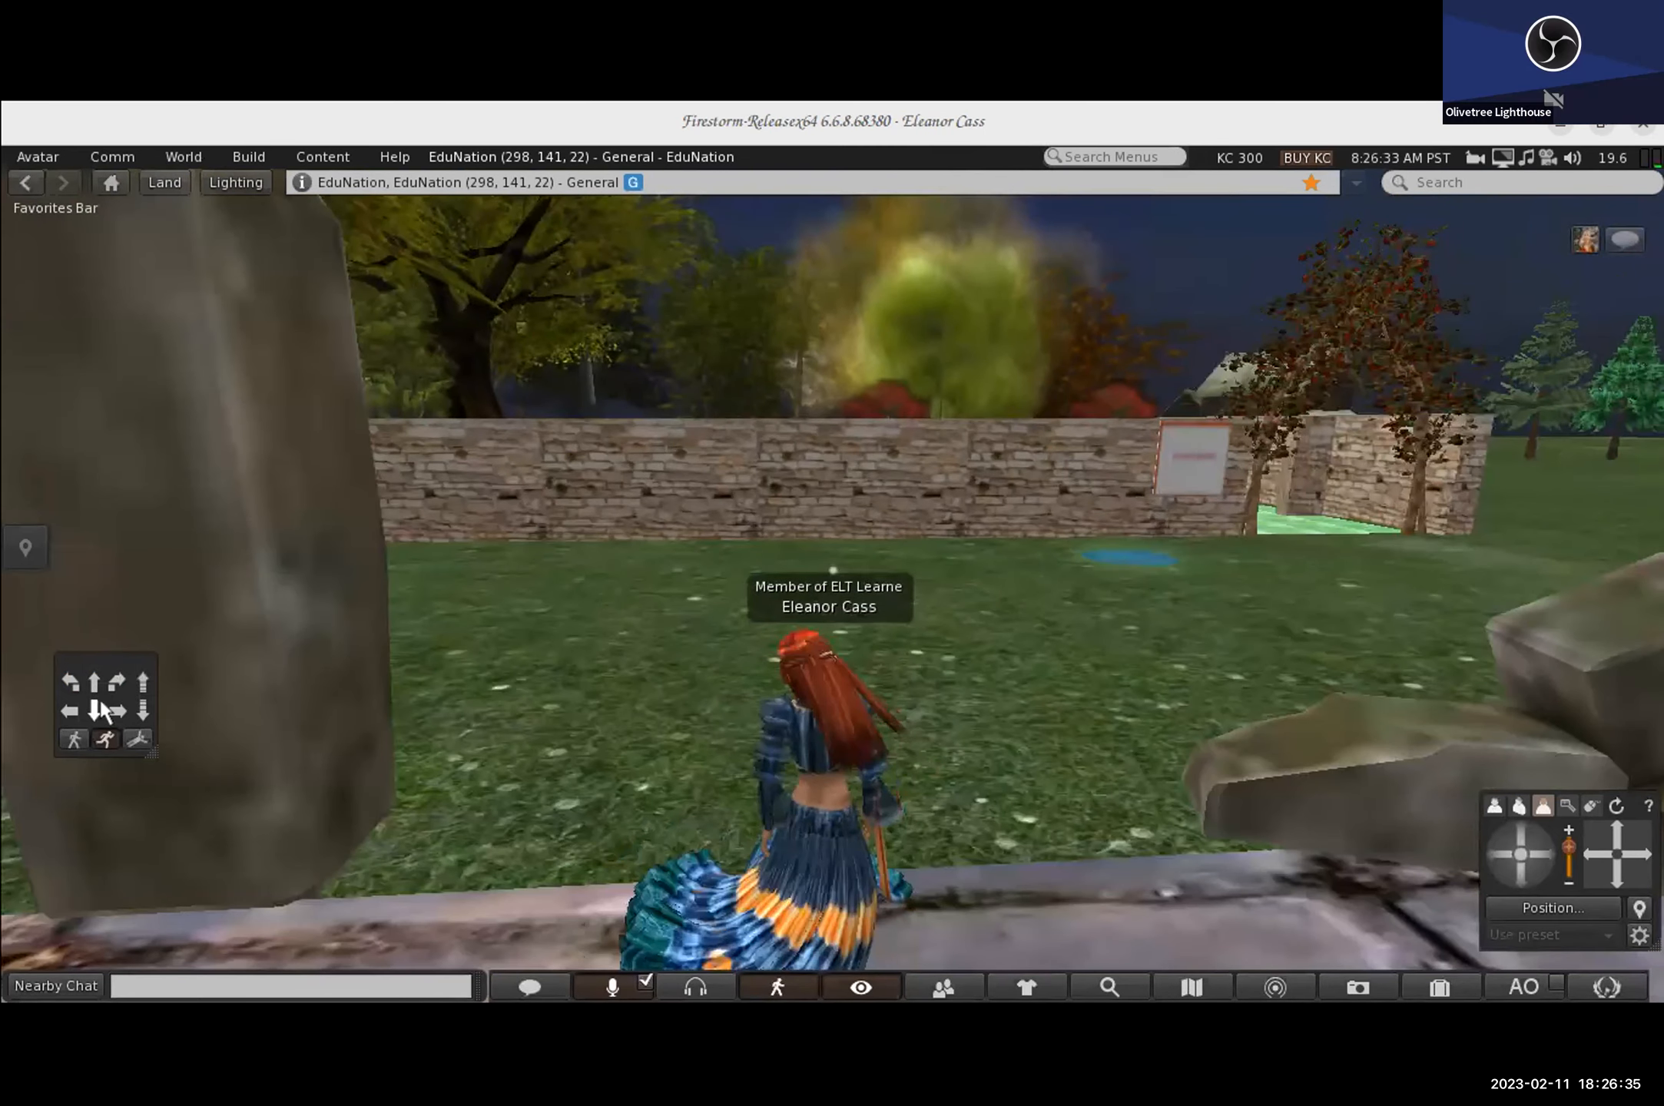
pyautogui.click(102, 707)
pyautogui.click(101, 711)
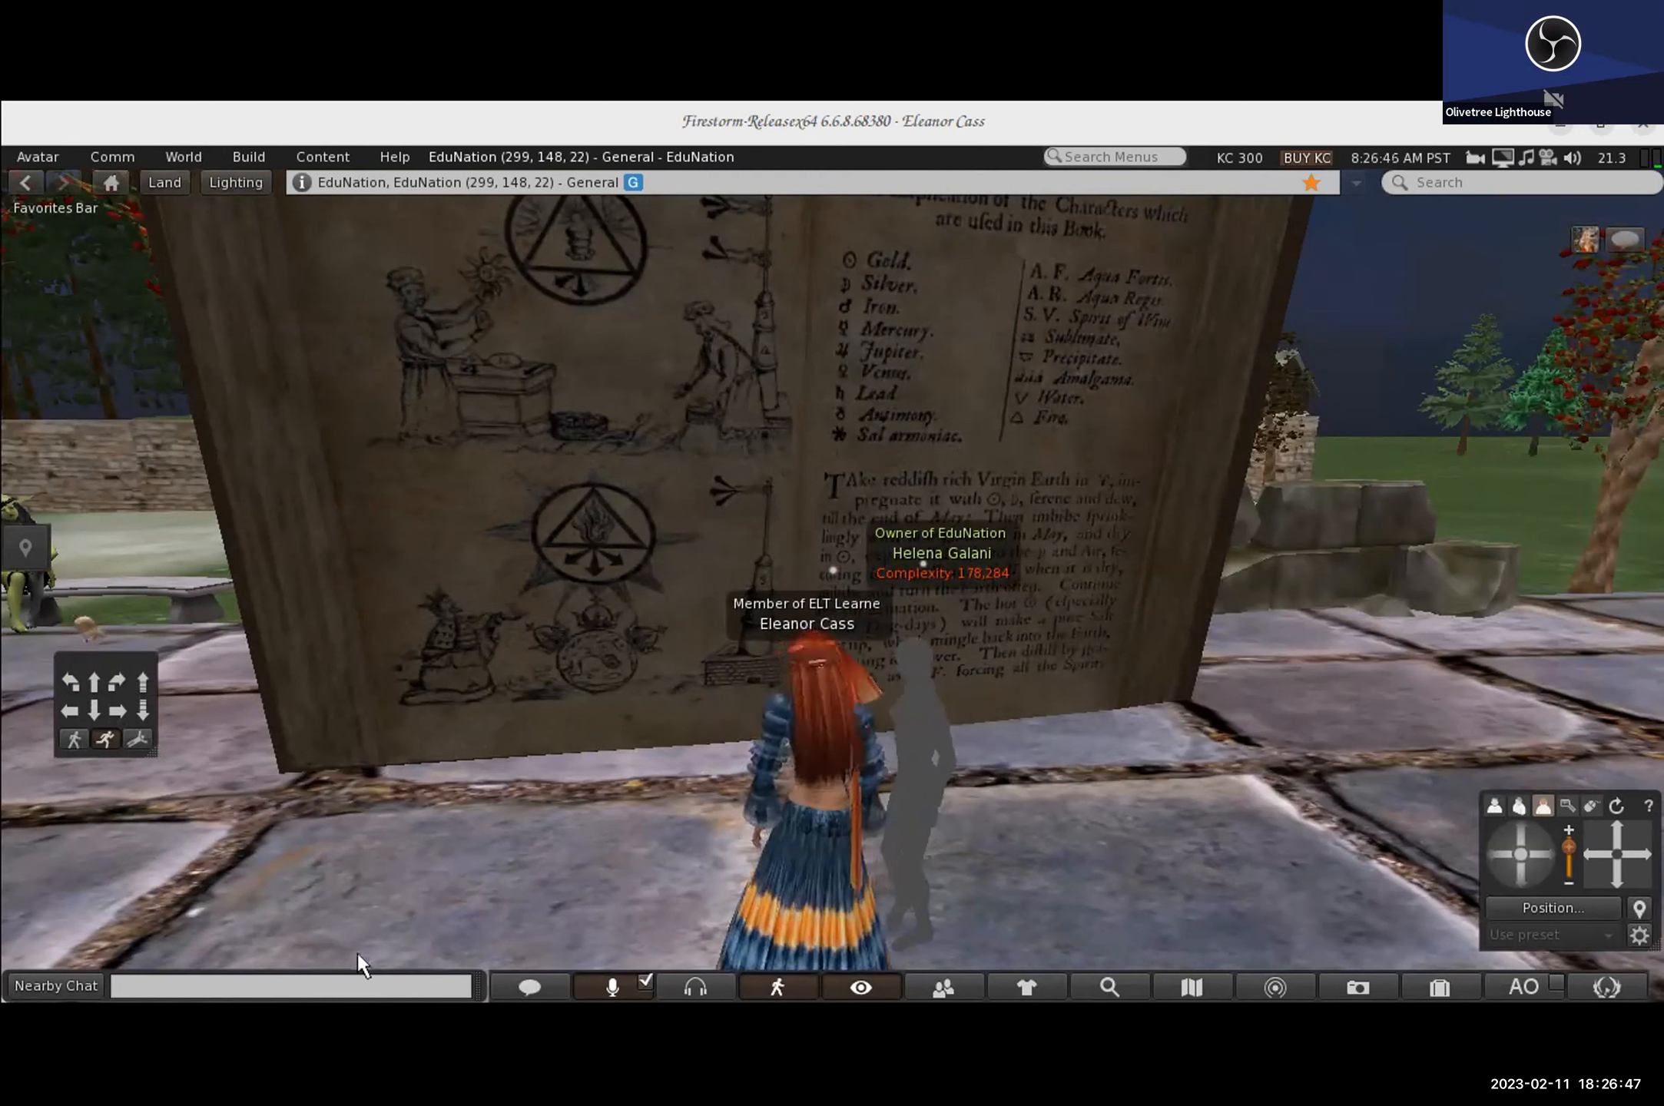
pyautogui.click(73, 739)
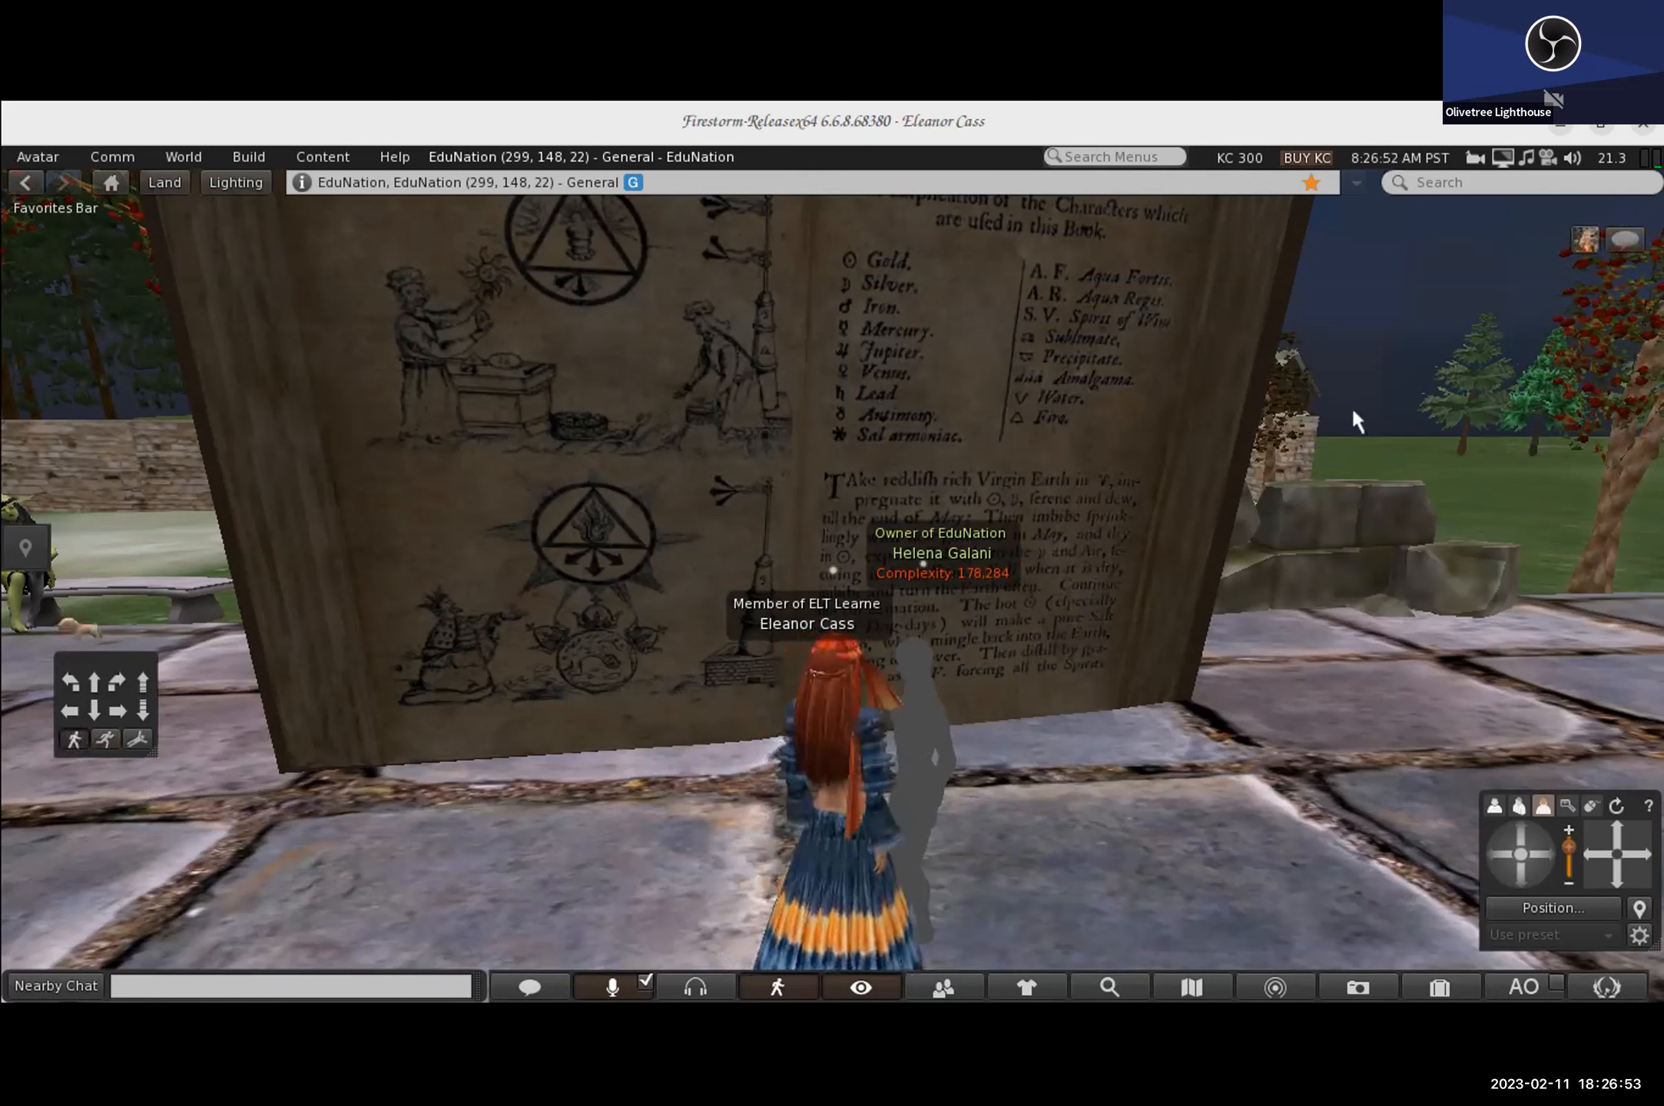
# Step: Untick Phantom in the book's Edit settings to make it solid, then close the floater
pyautogui.rightClick(1077, 390)
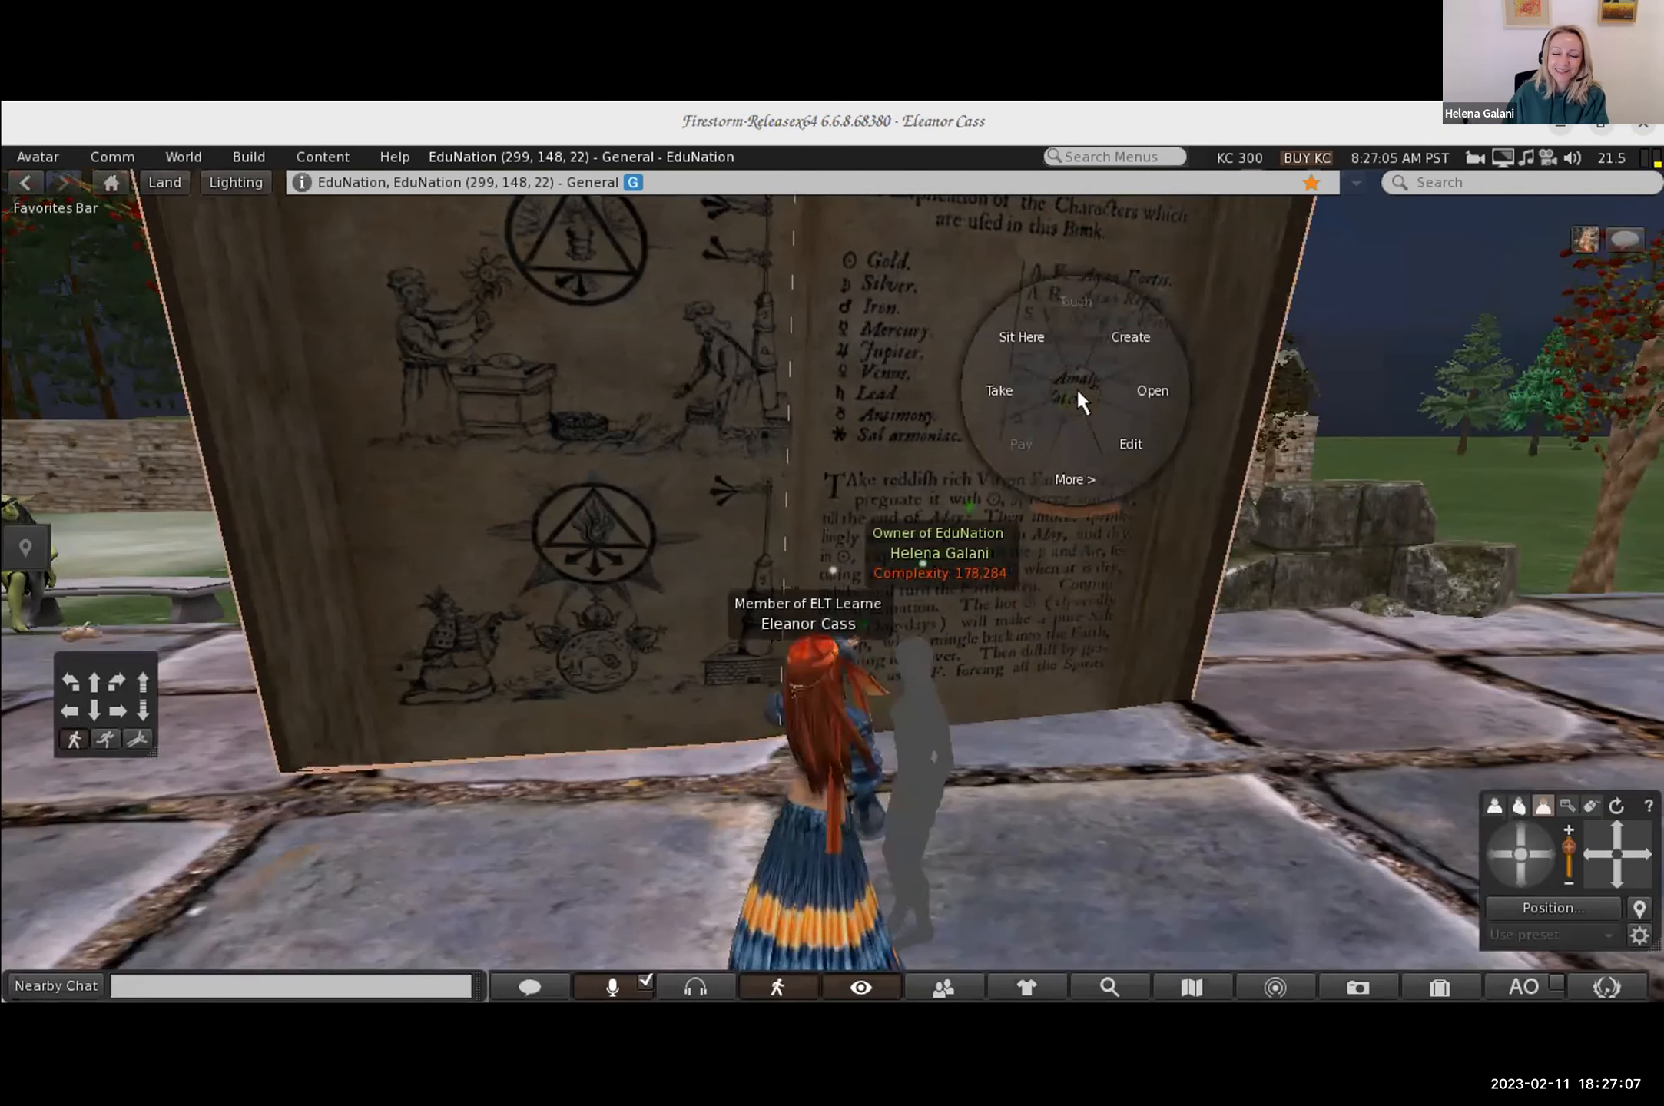
pyautogui.click(1124, 441)
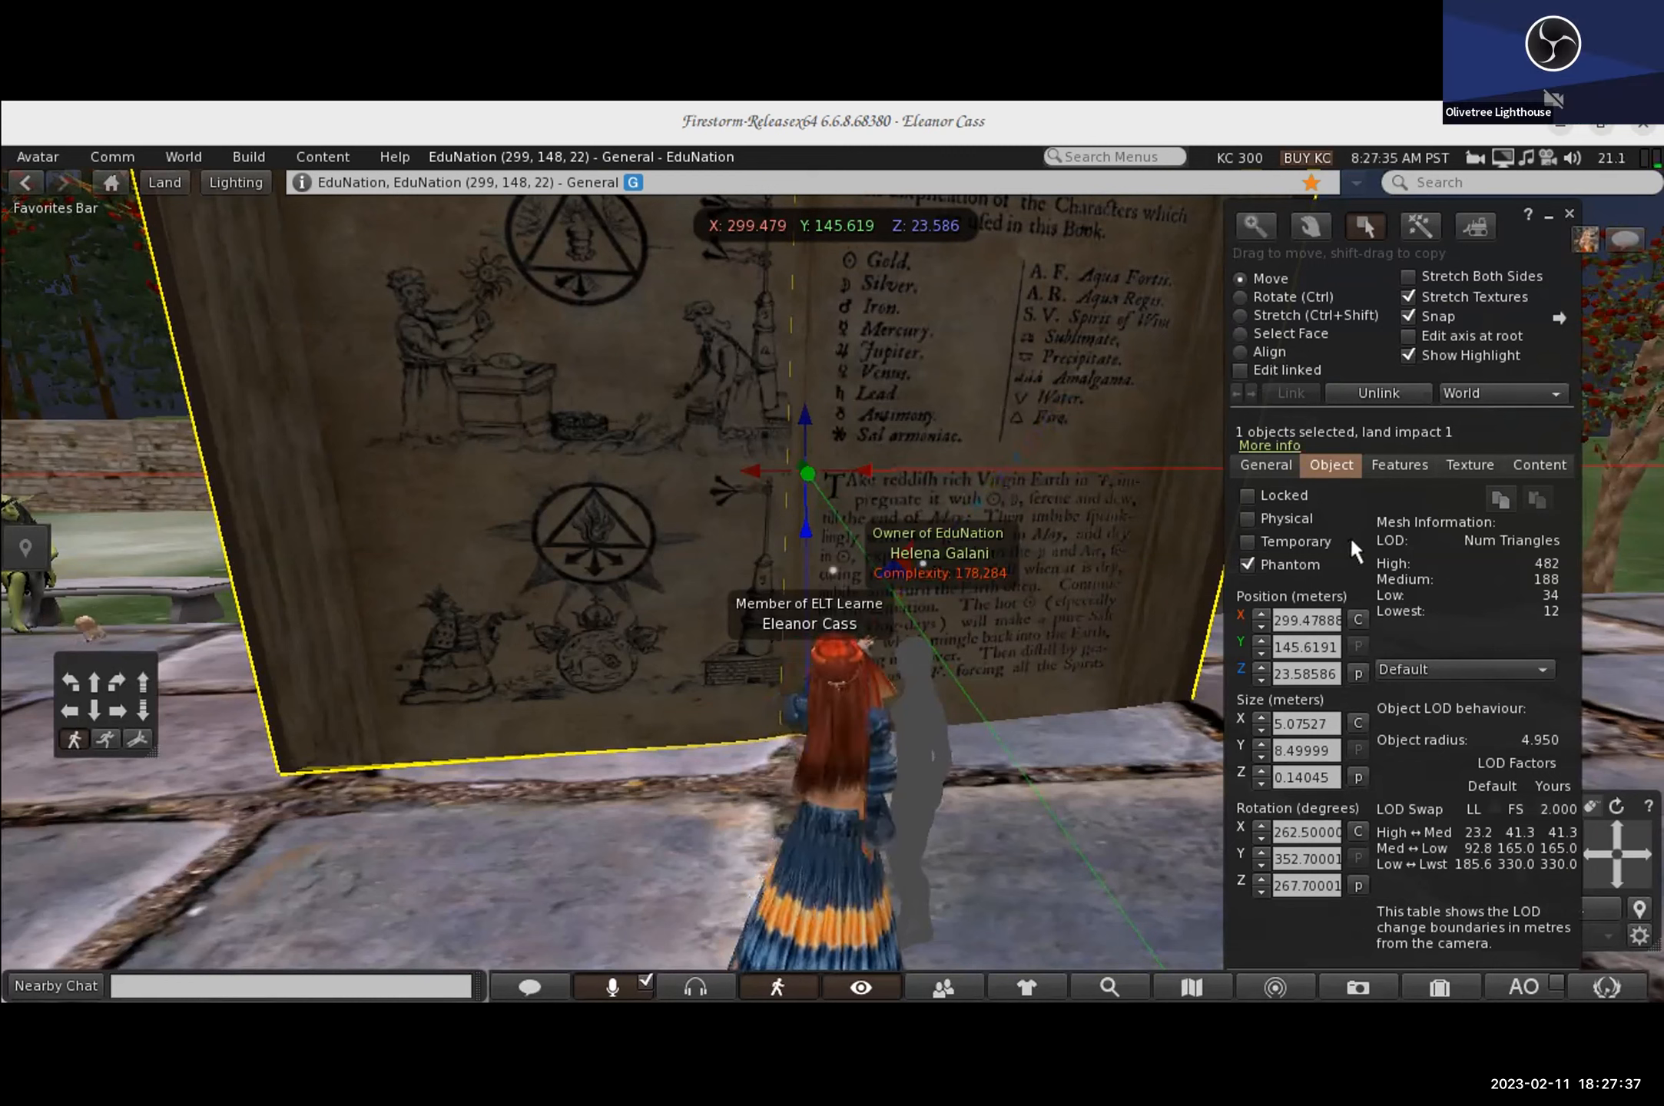
pyautogui.click(1247, 566)
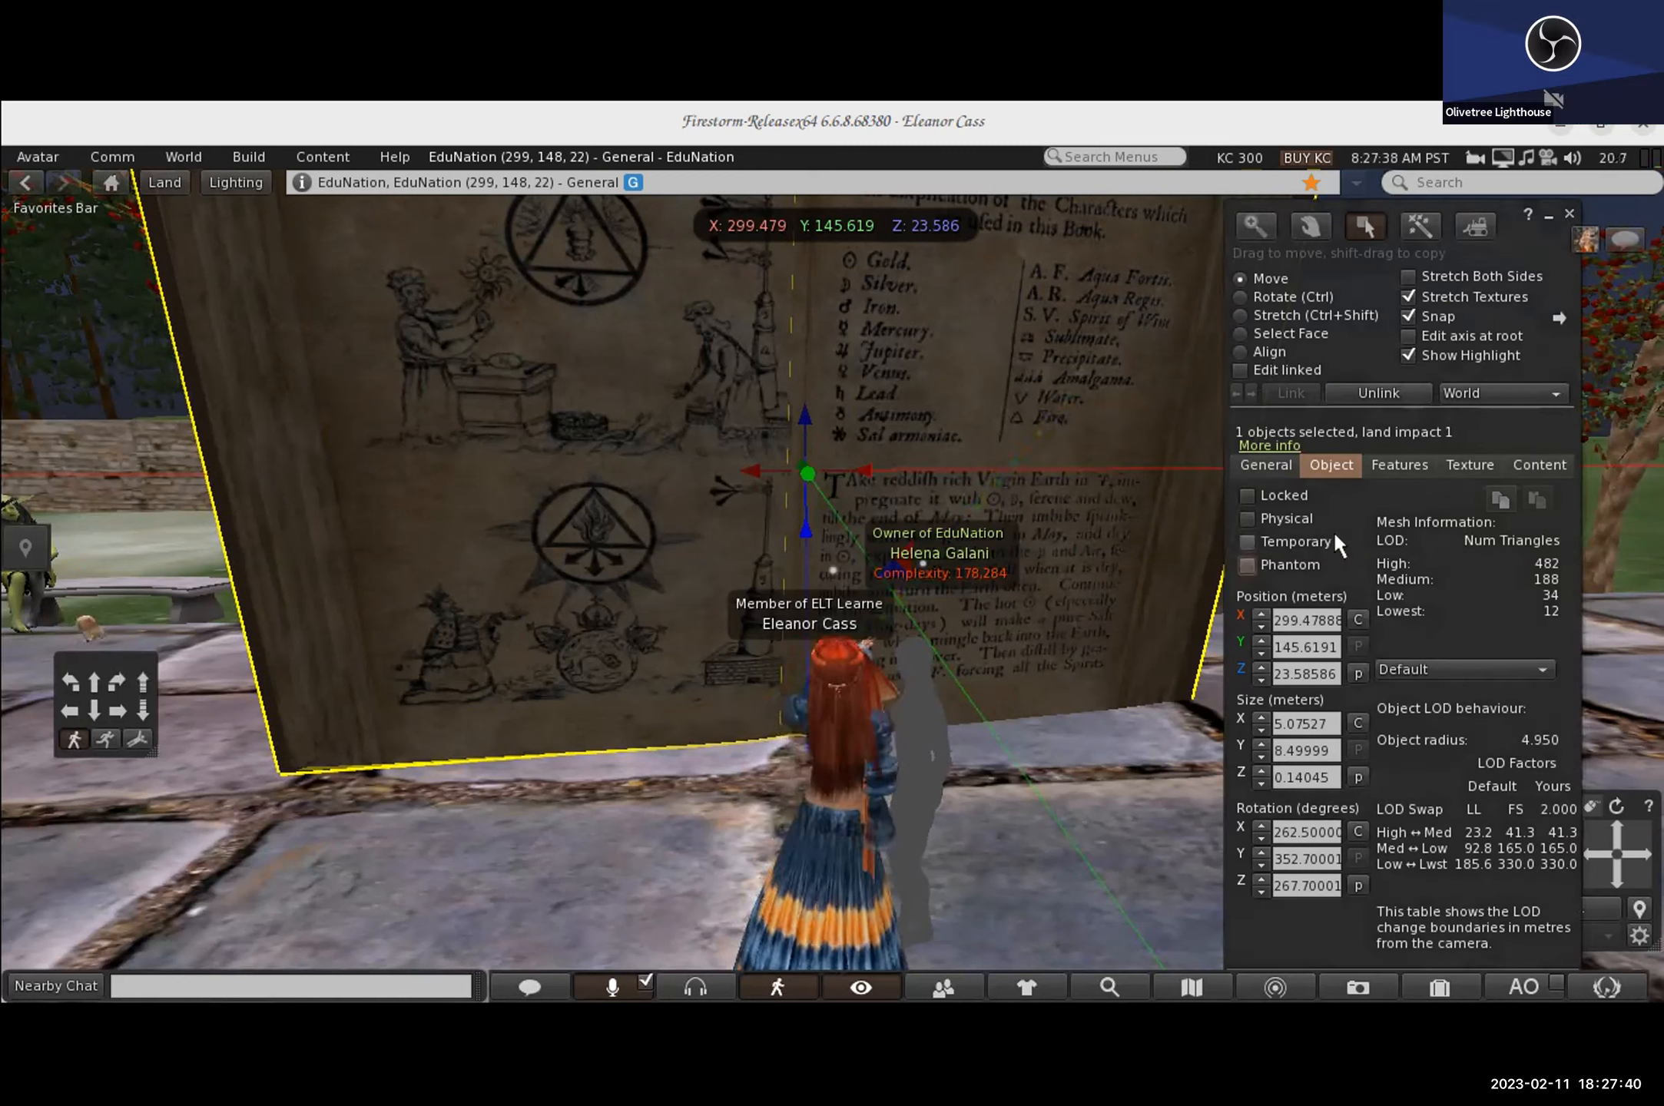
pyautogui.click(1571, 215)
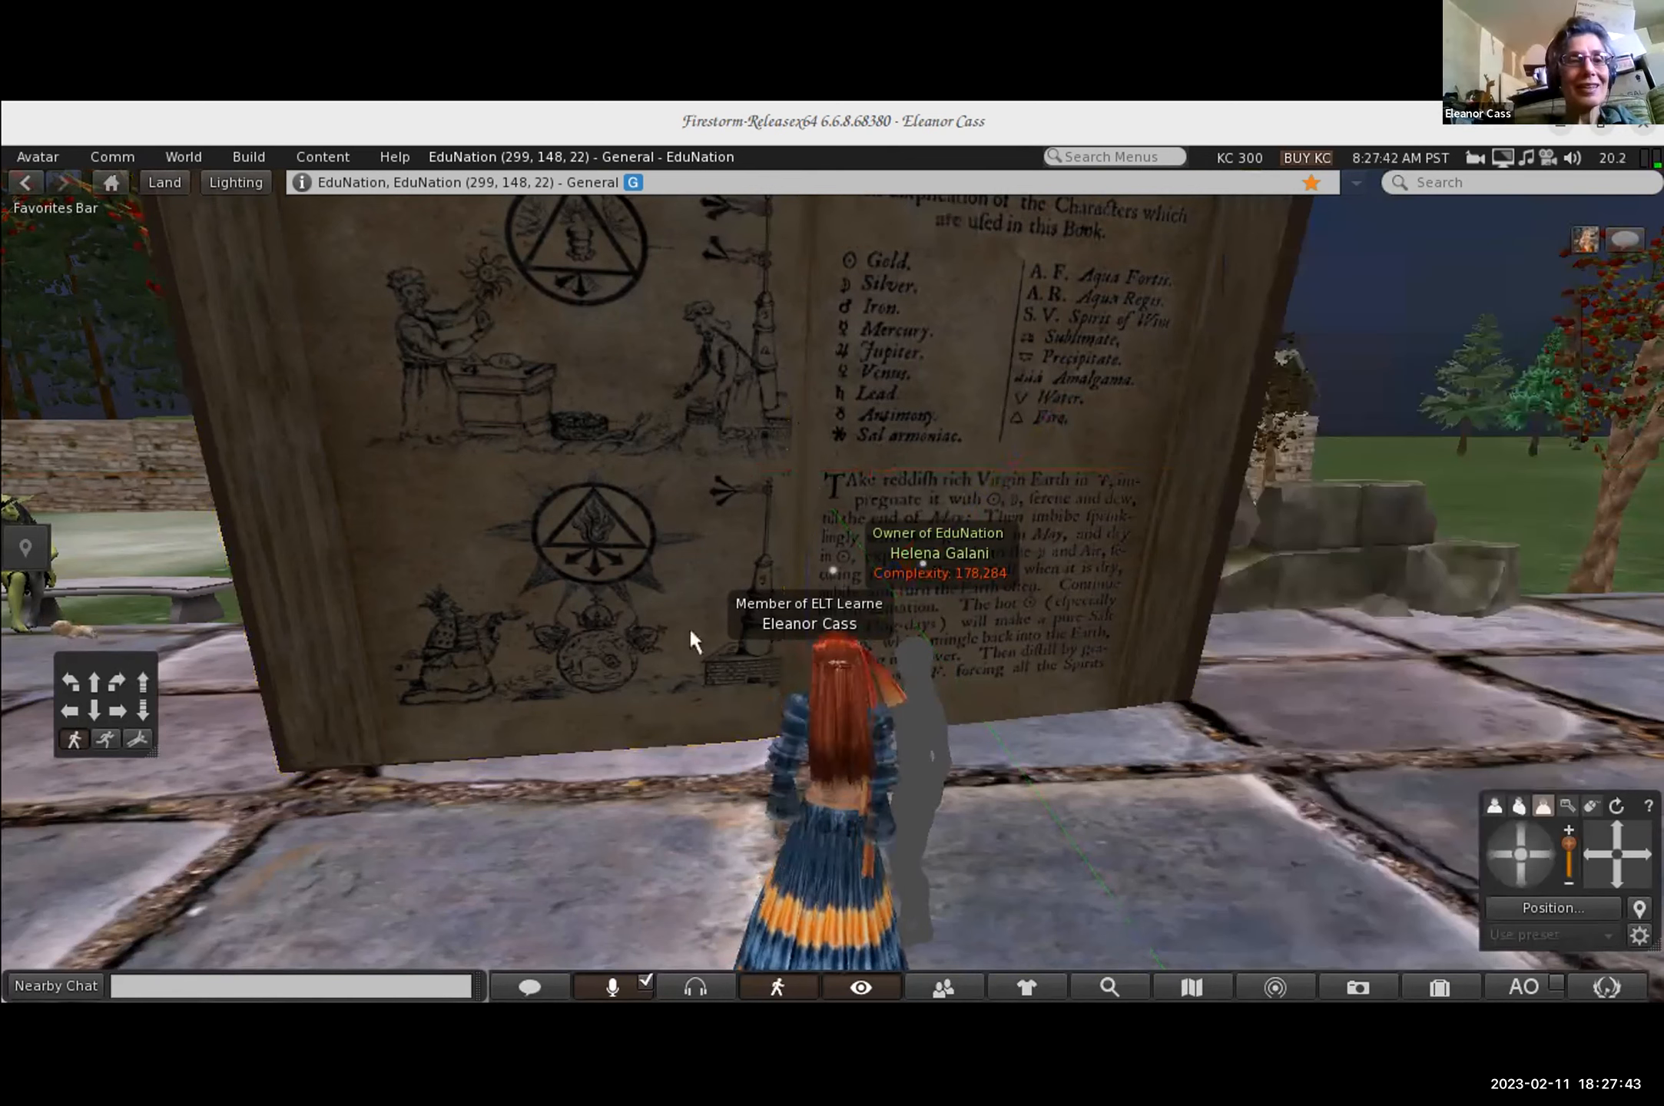
# Step: Run the avatar up against the solid book, turn her toward the ruins and arches, and step back
pyautogui.click(104, 739)
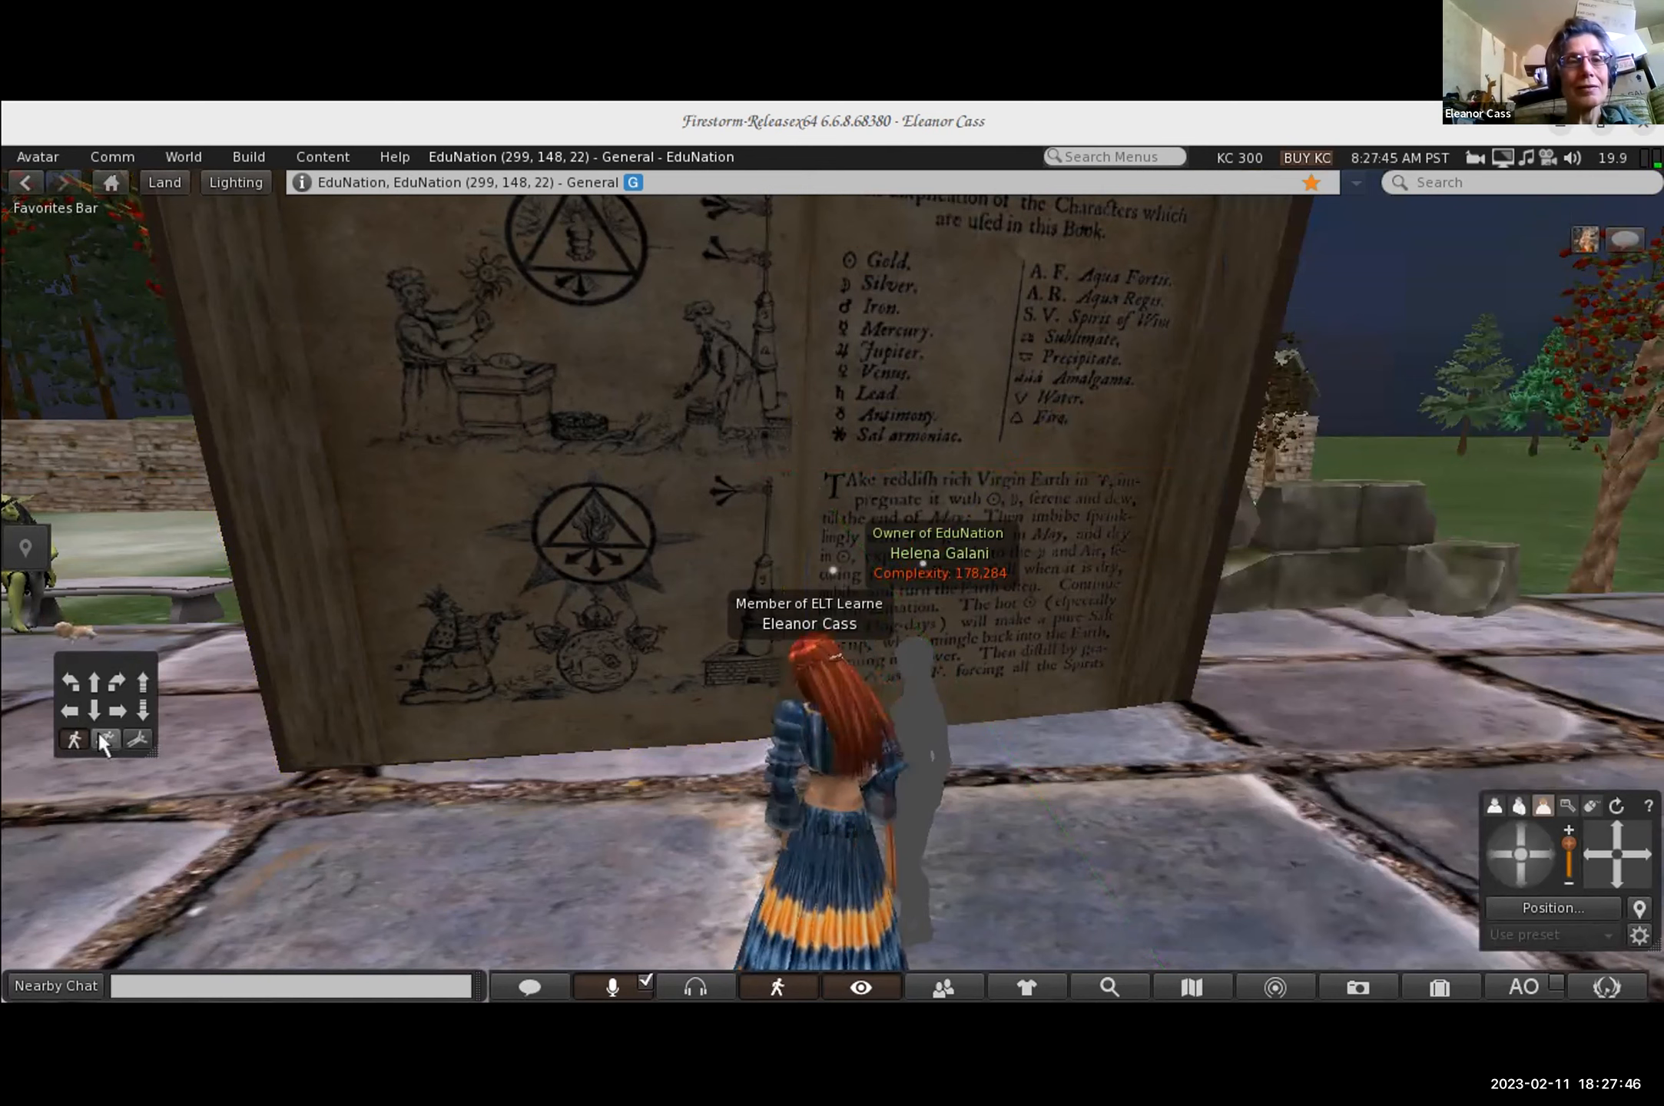
pyautogui.click(93, 684)
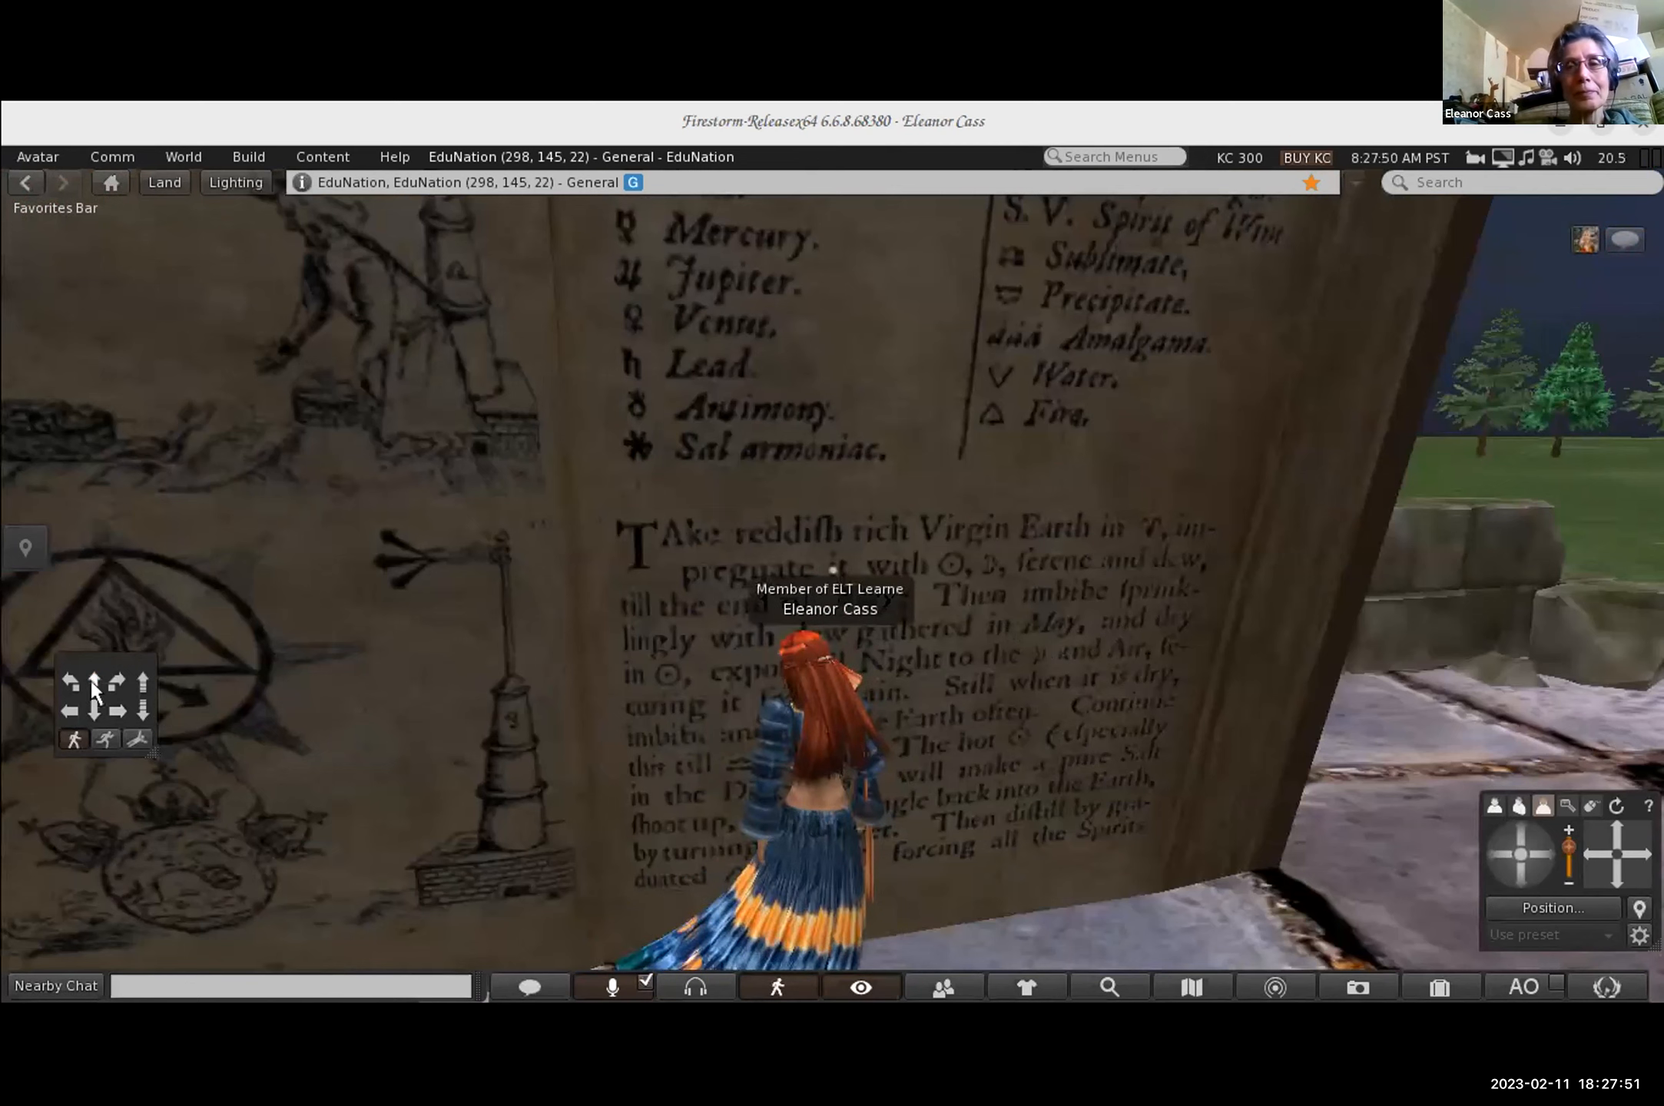
pyautogui.click(118, 682)
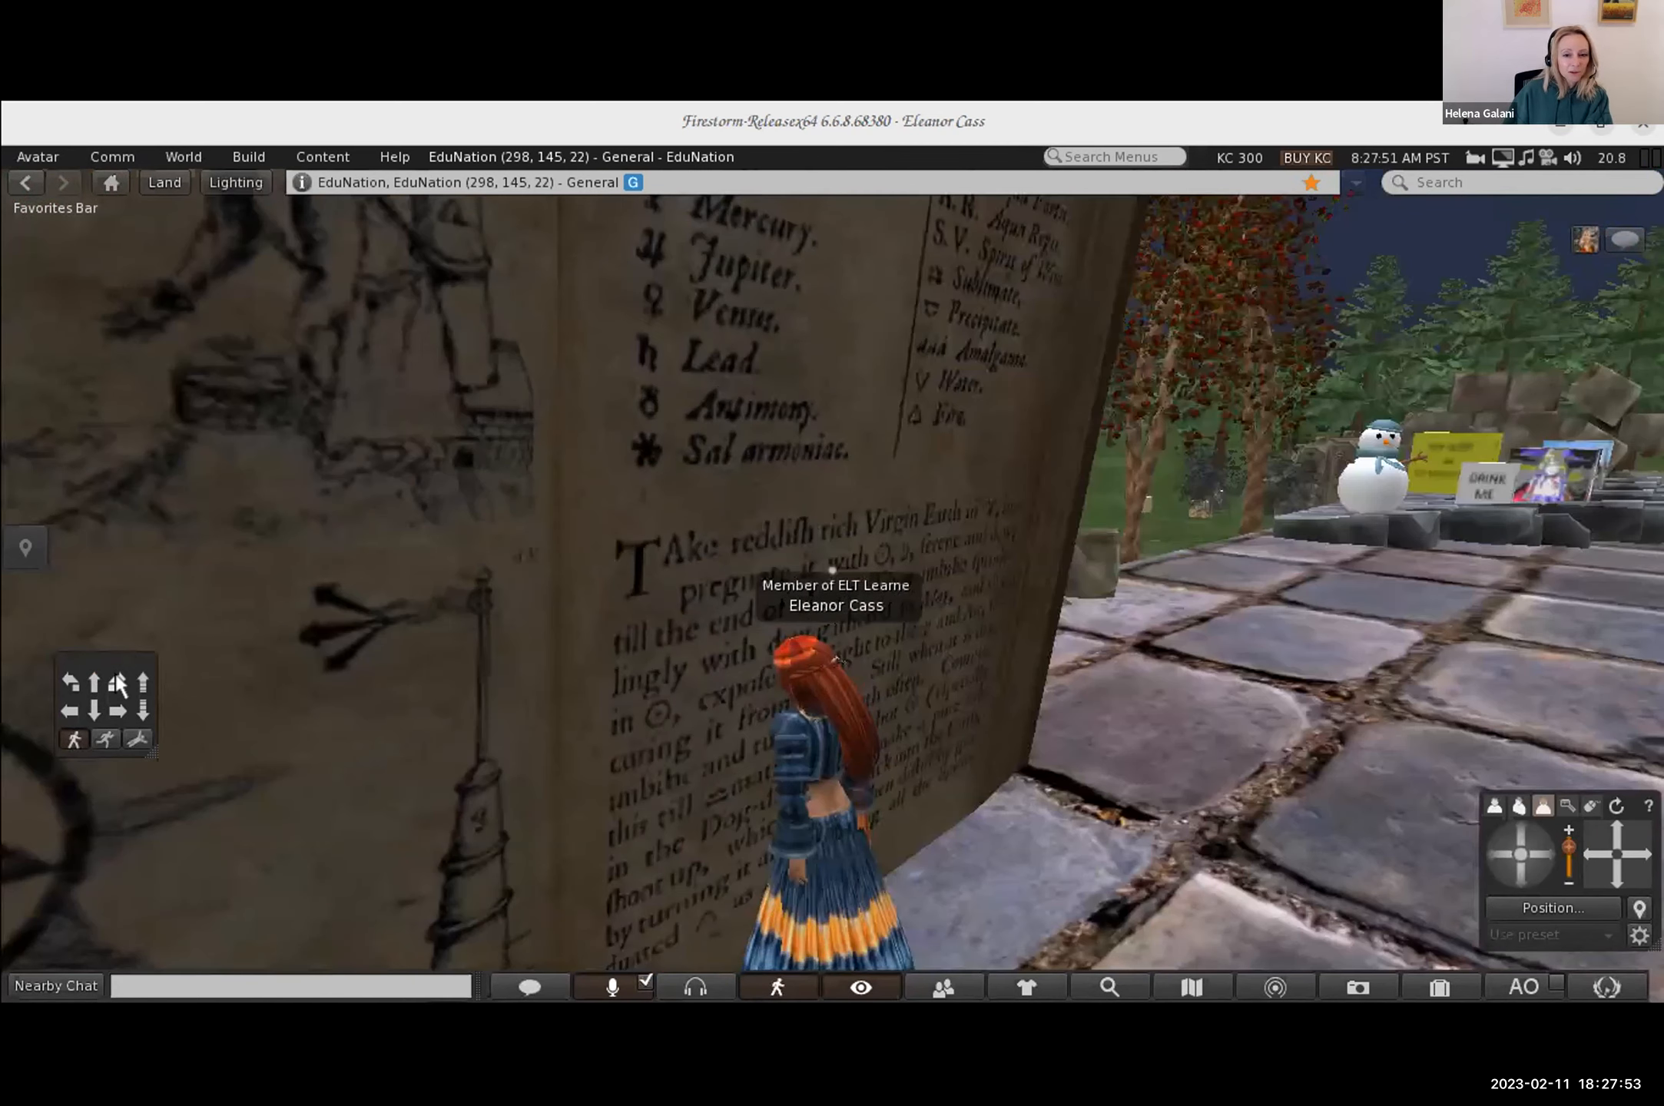
pyautogui.click(117, 682)
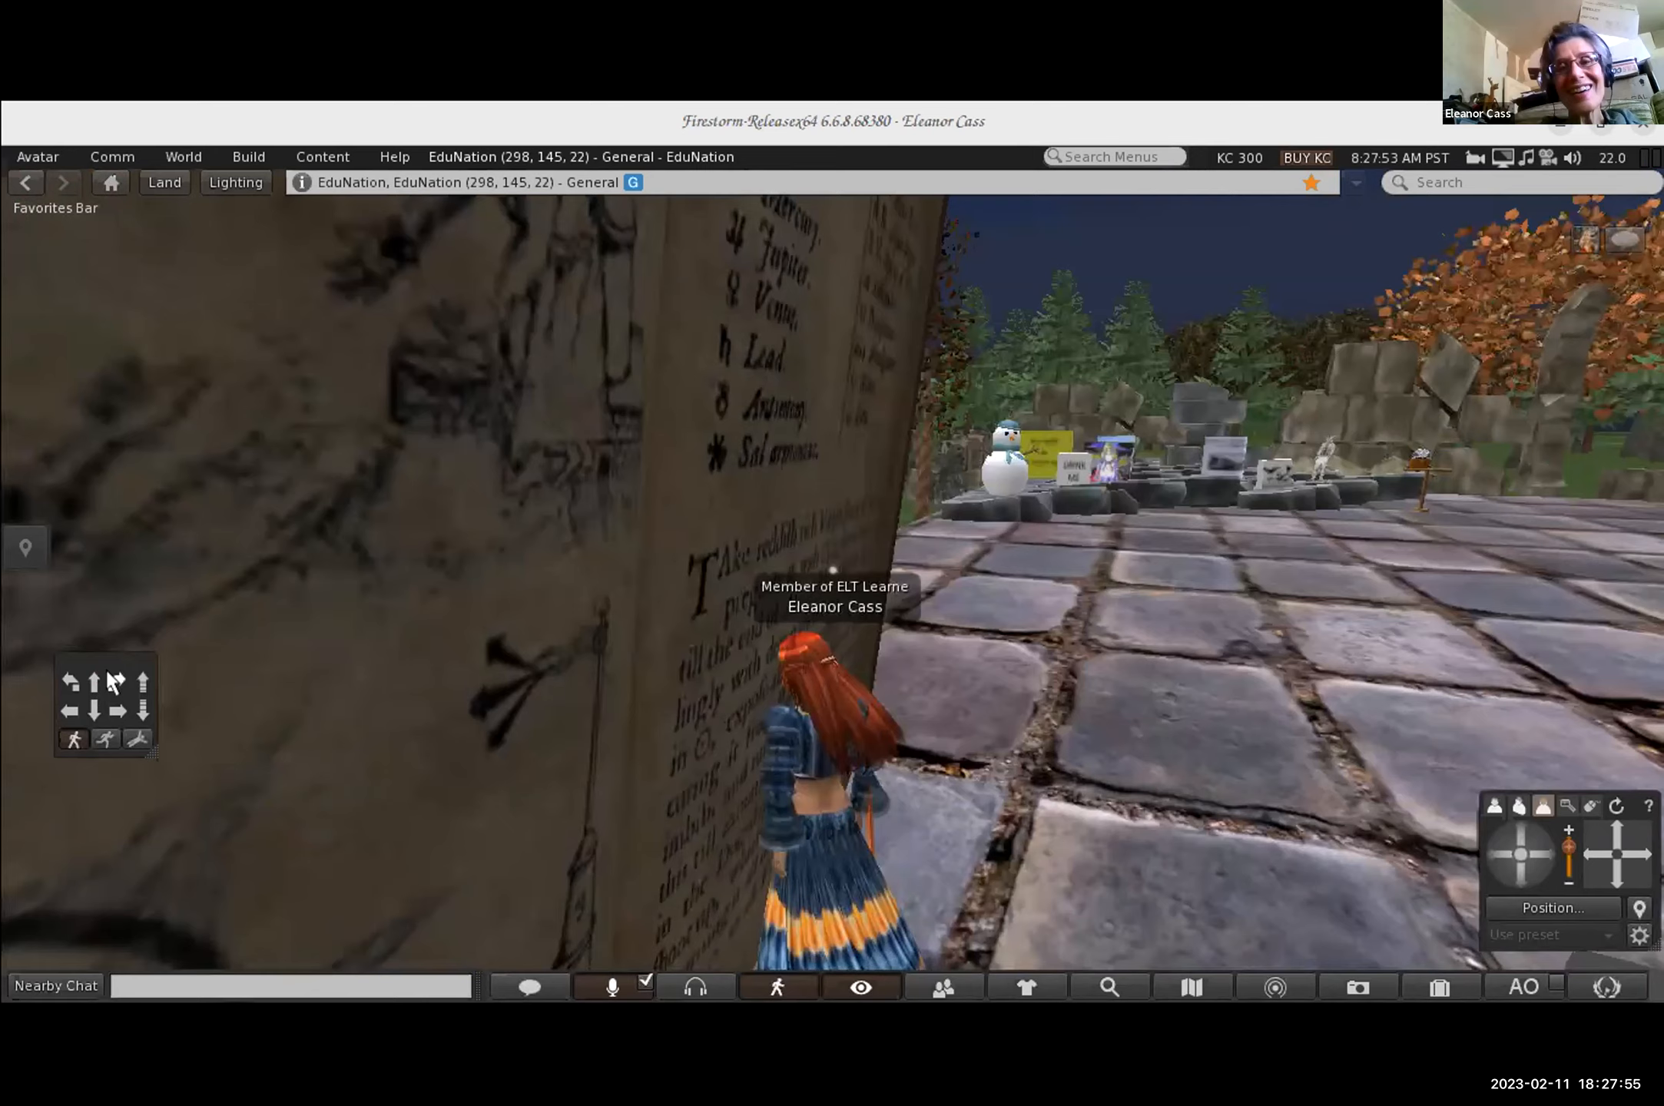
pyautogui.click(119, 683)
pyautogui.click(117, 682)
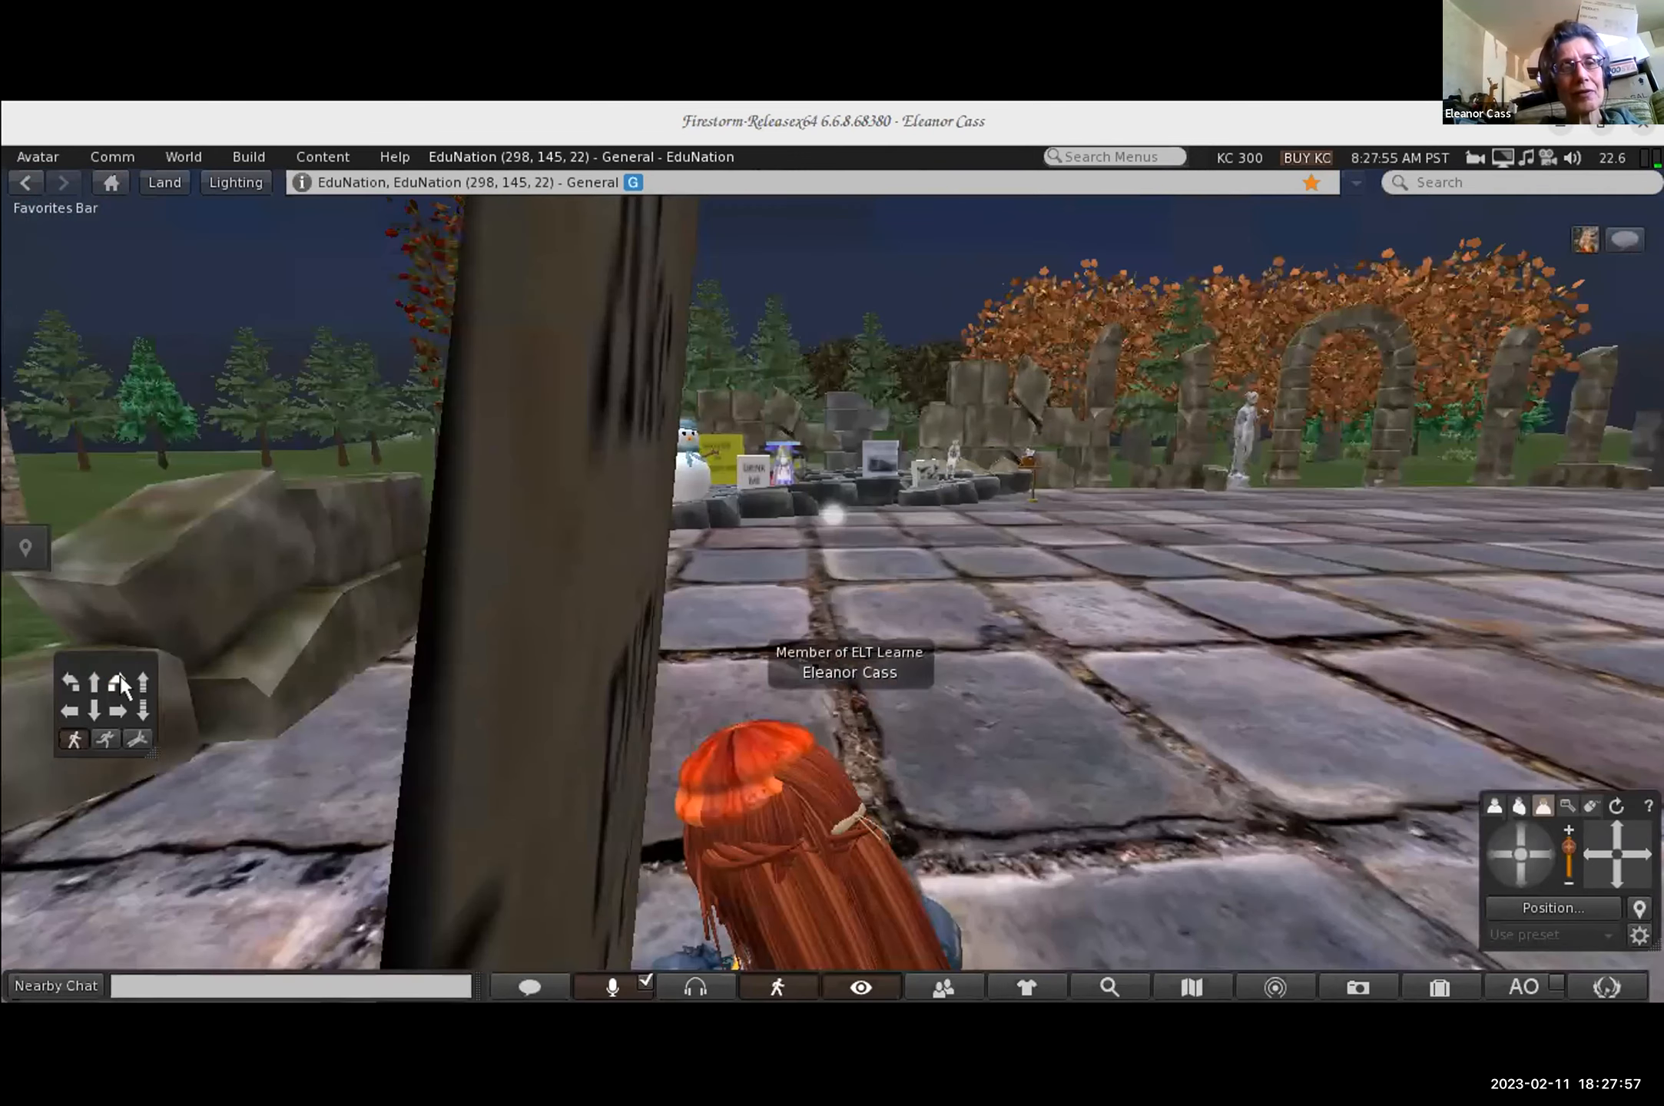
pyautogui.click(96, 714)
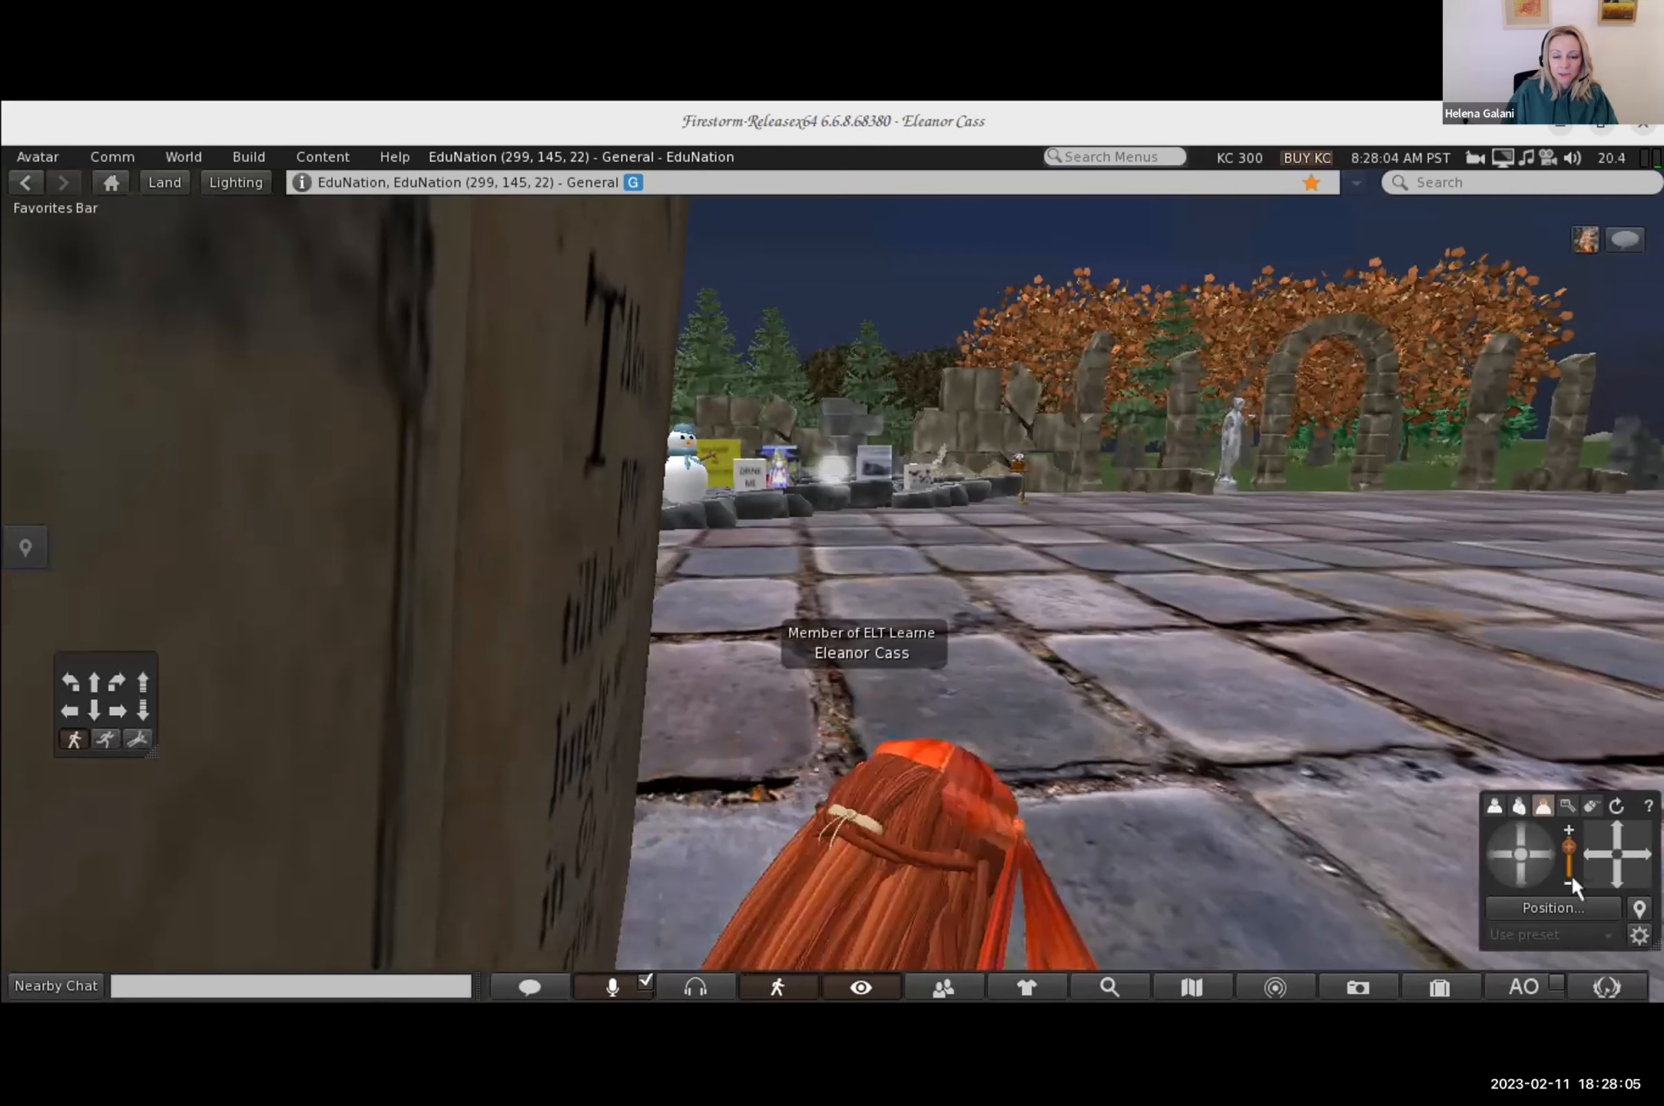
# Step: Frame the book and both avatars, then walk her in front of the pages and bring up its actions
pyautogui.click(1571, 878)
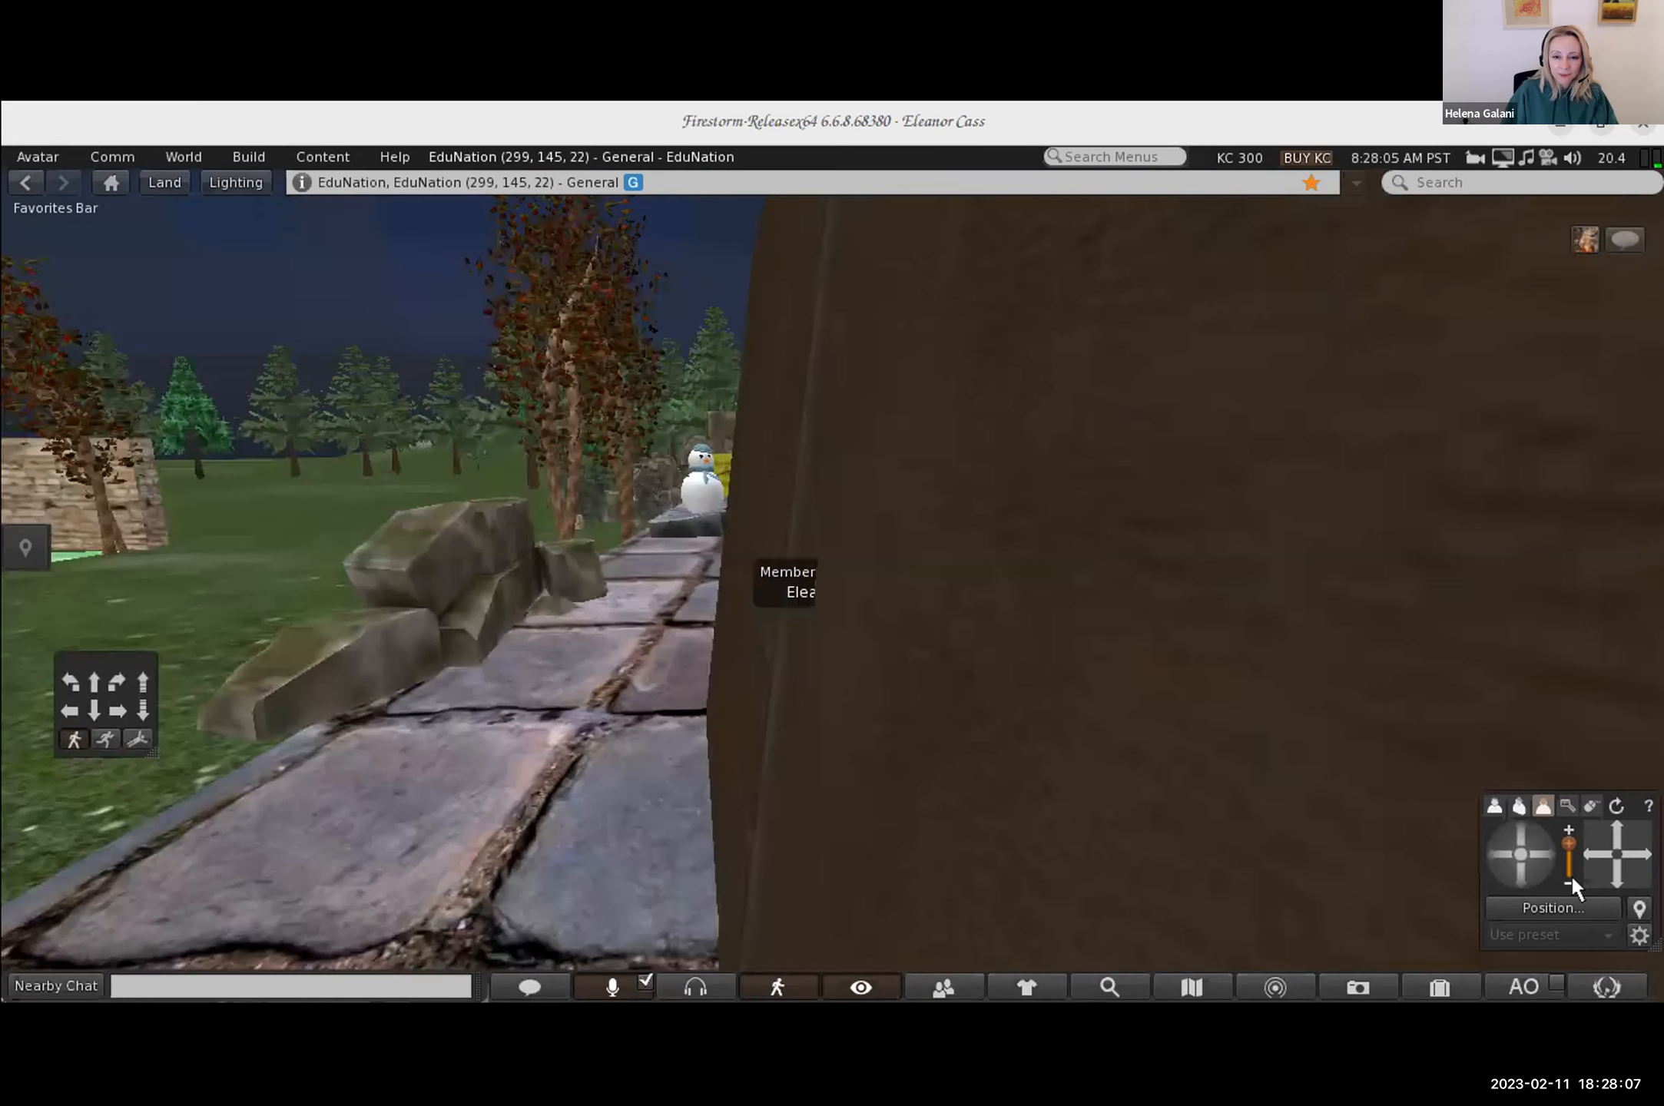
pyautogui.click(1644, 855)
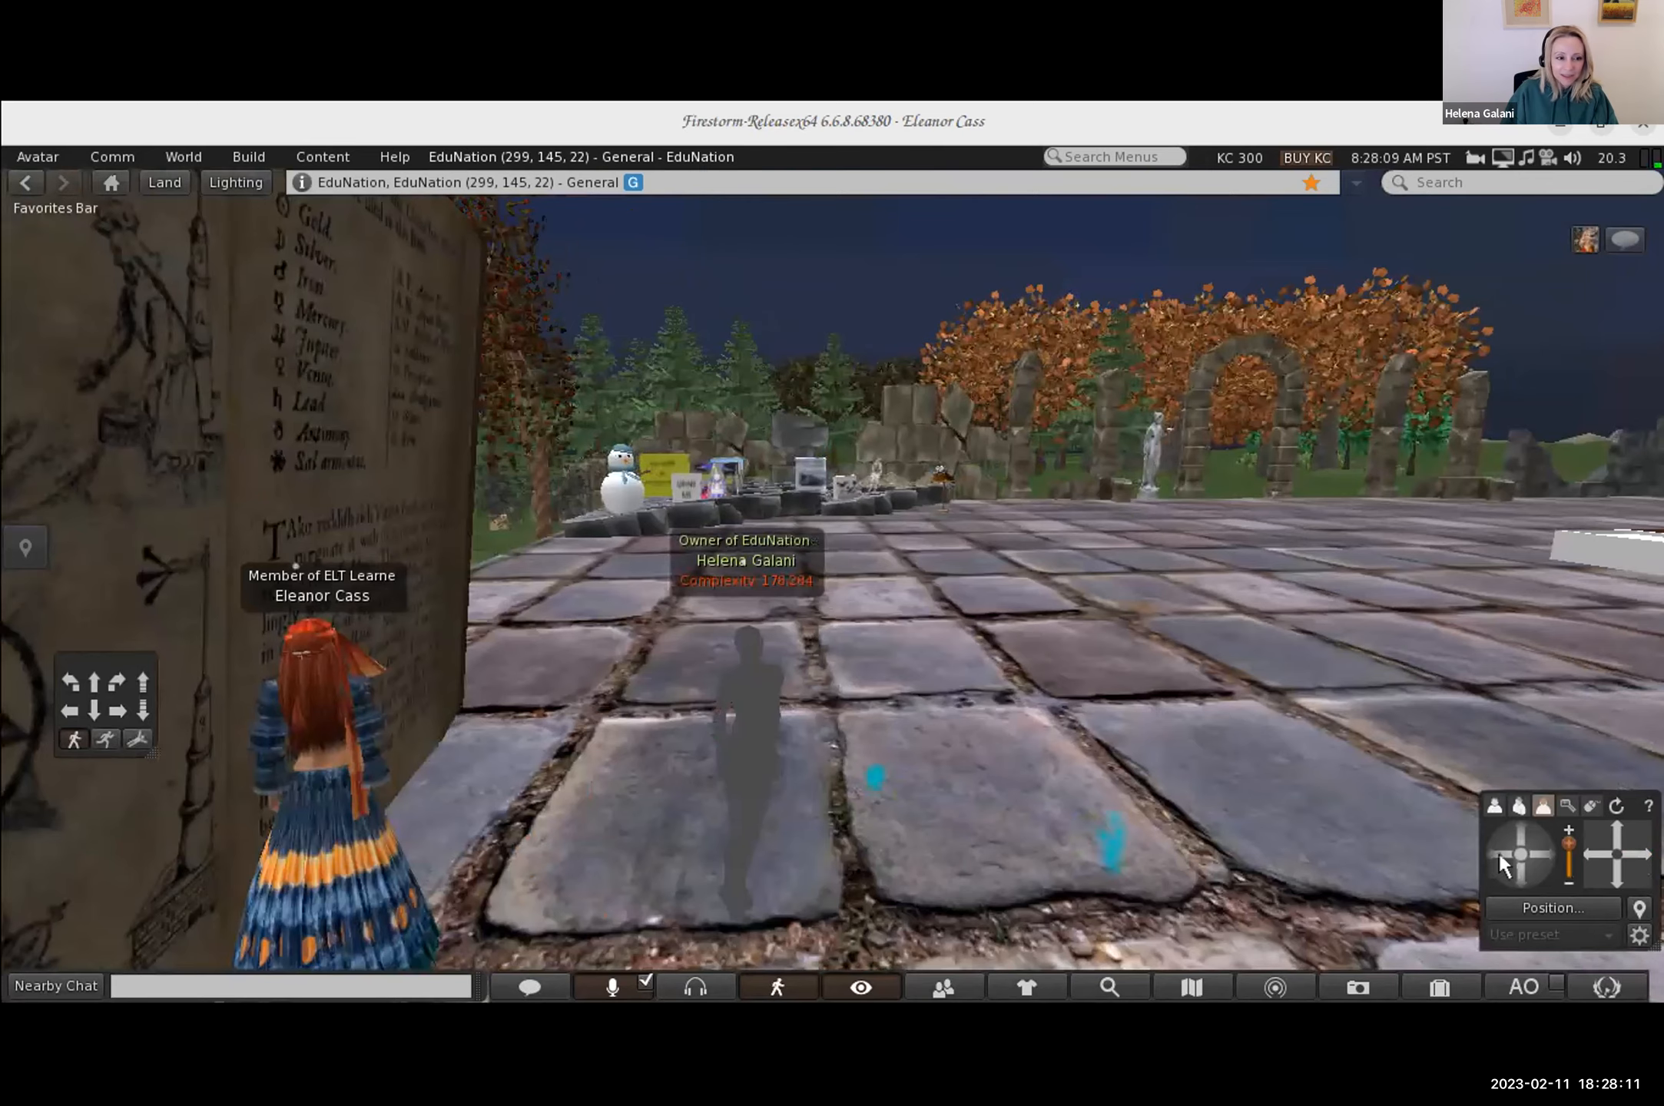
pyautogui.click(1501, 858)
pyautogui.click(1547, 854)
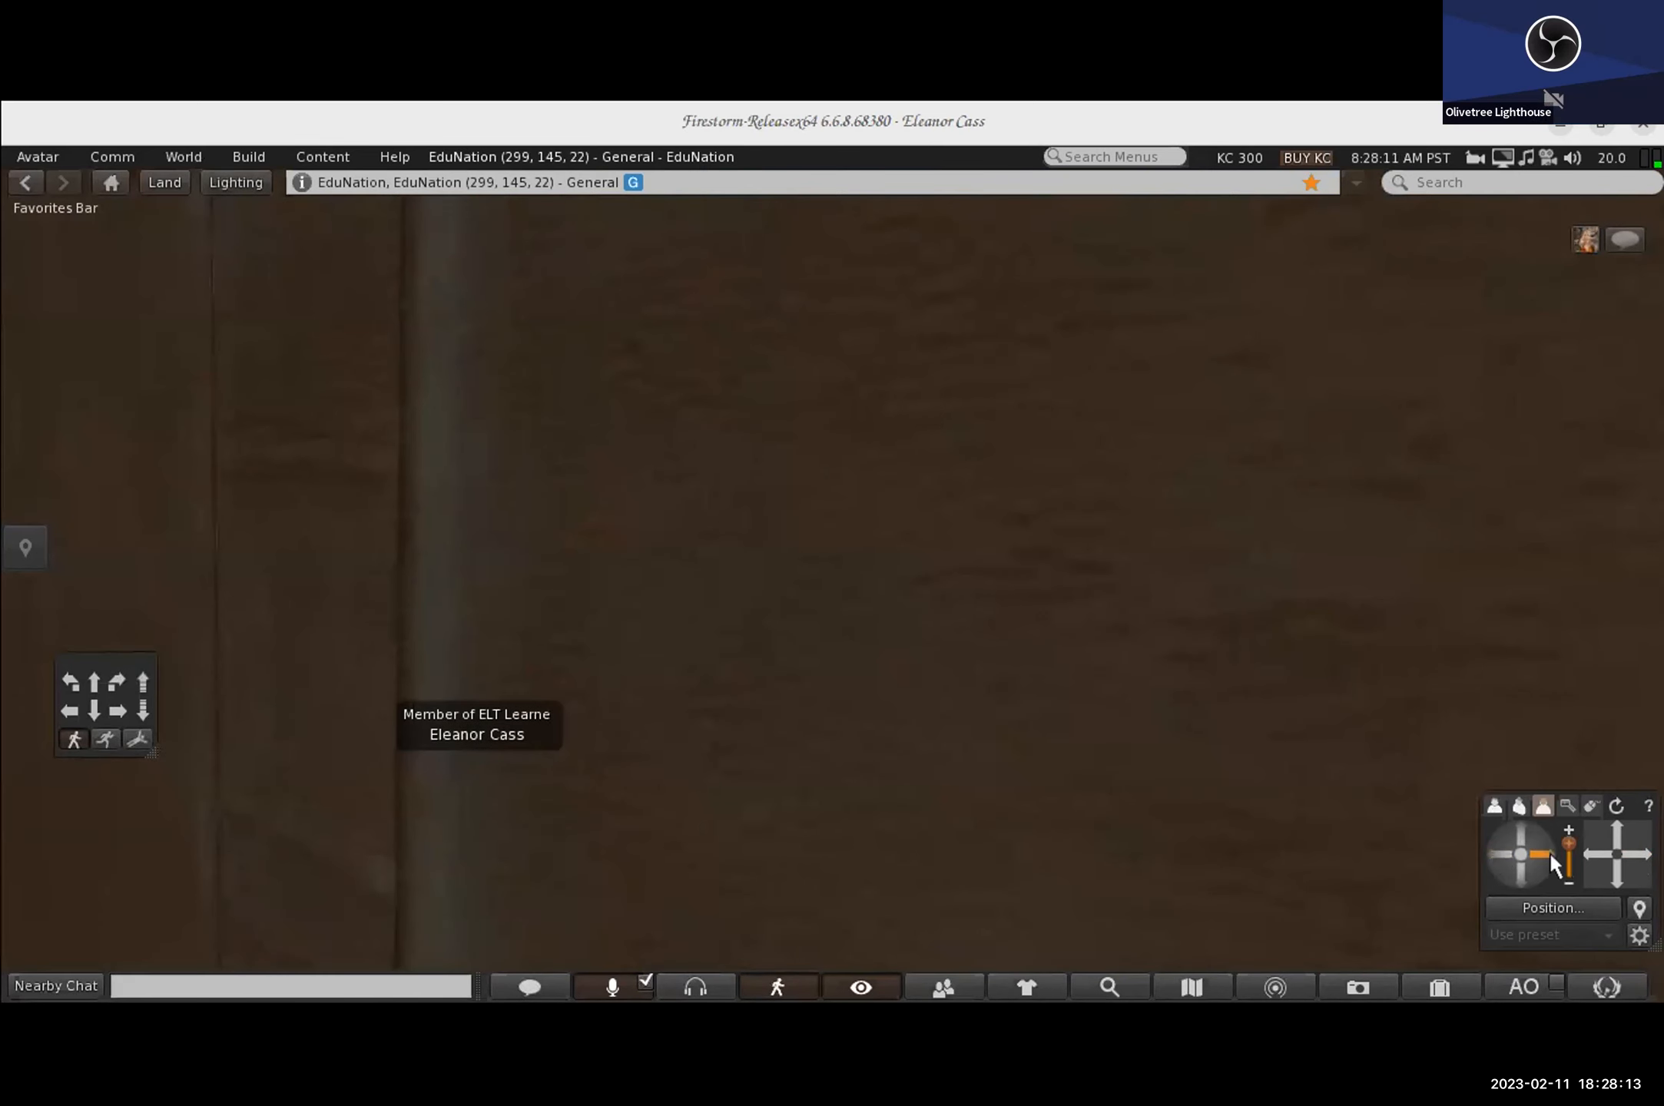
pyautogui.click(1548, 850)
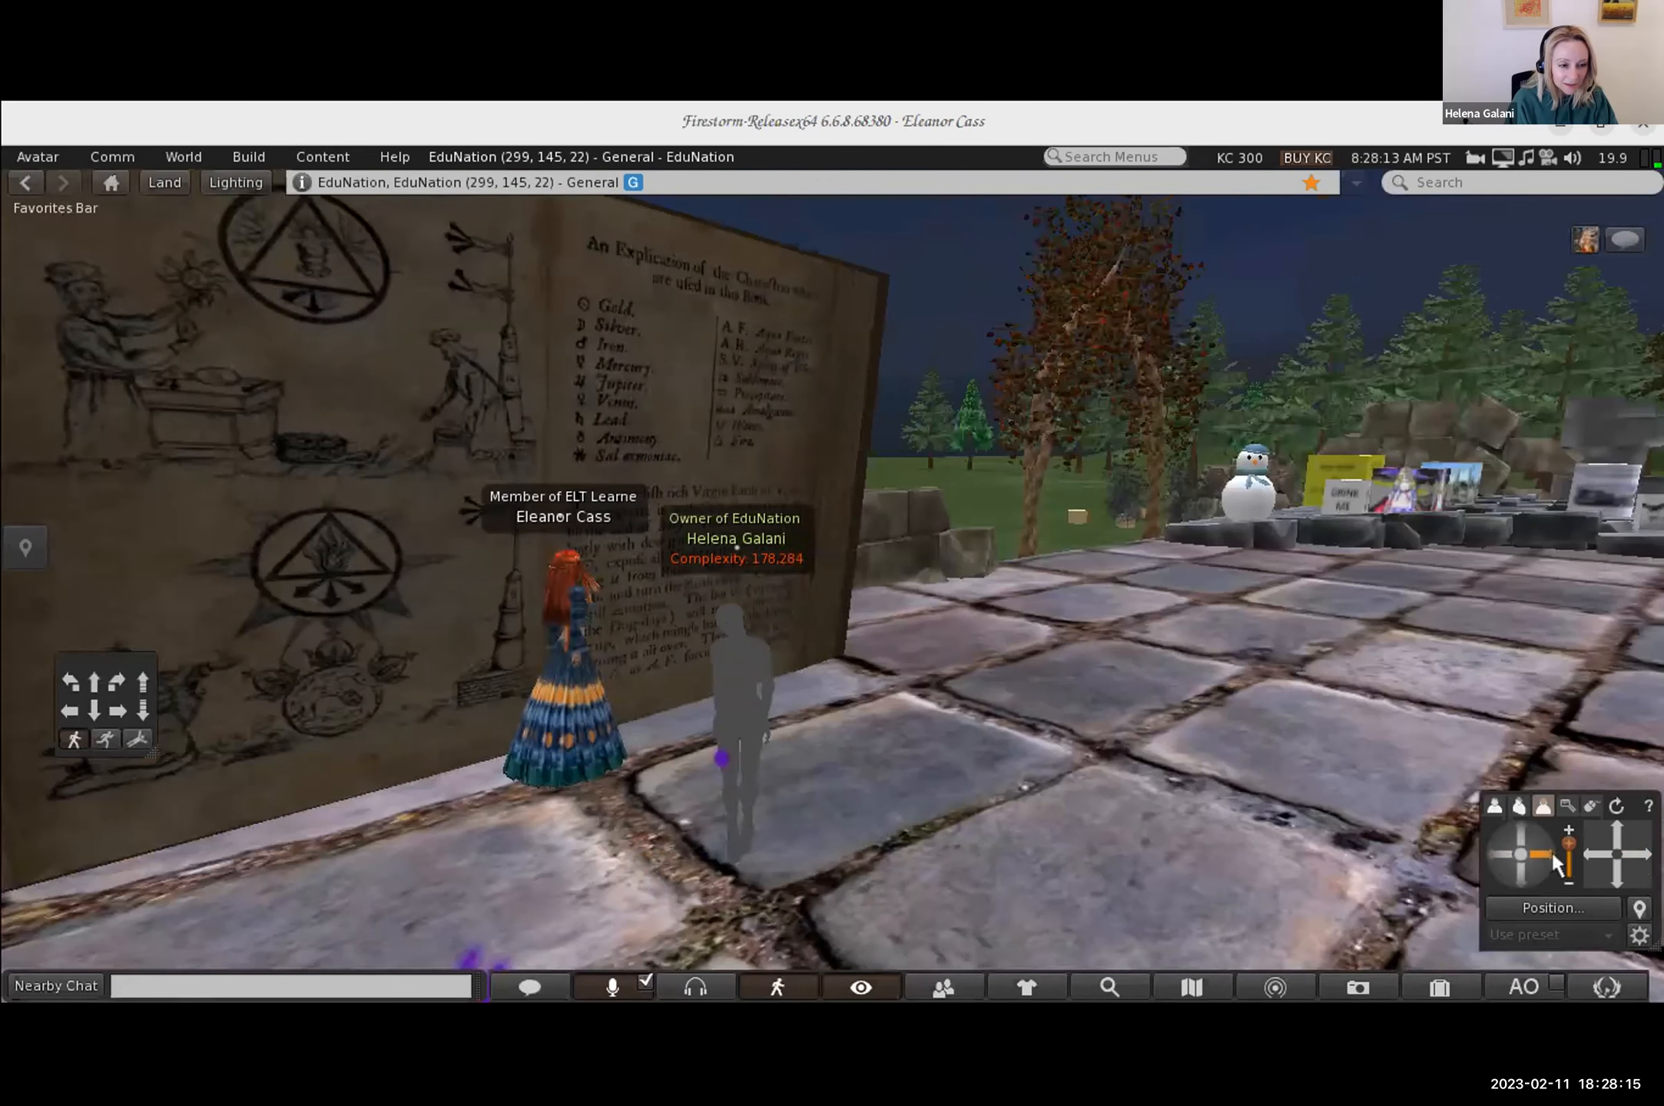
pyautogui.click(1551, 851)
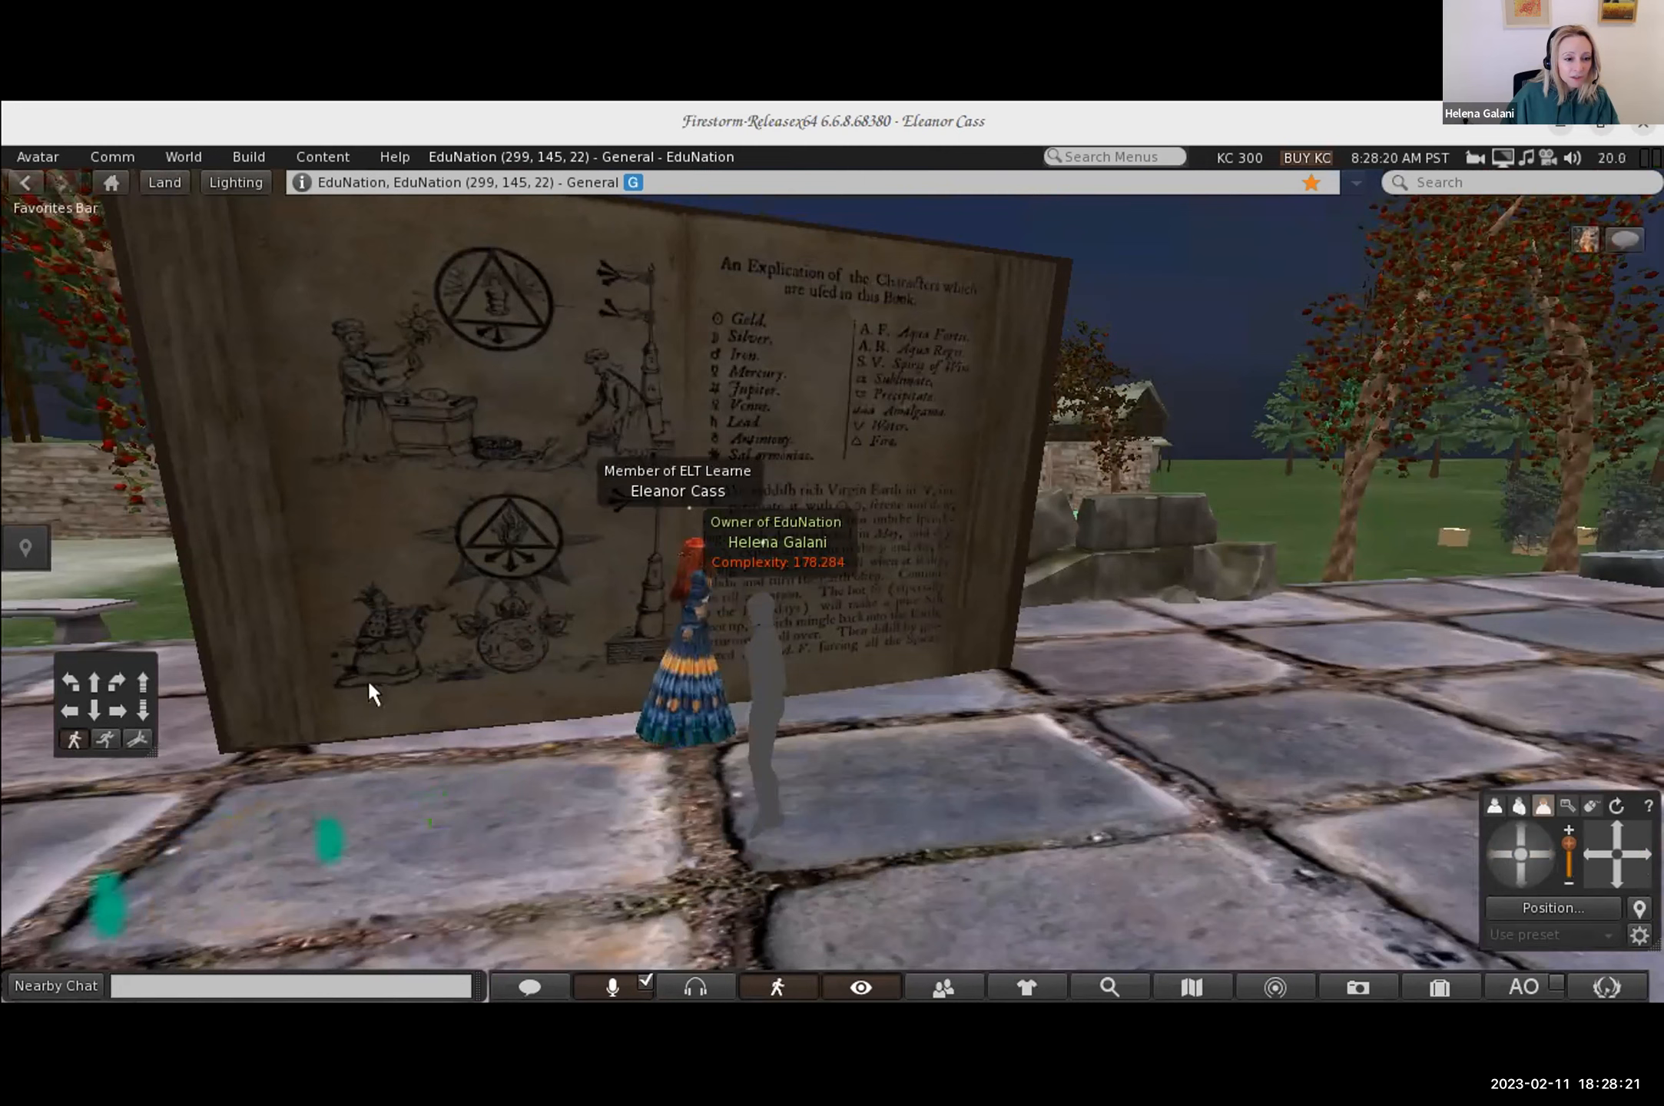
pyautogui.click(93, 710)
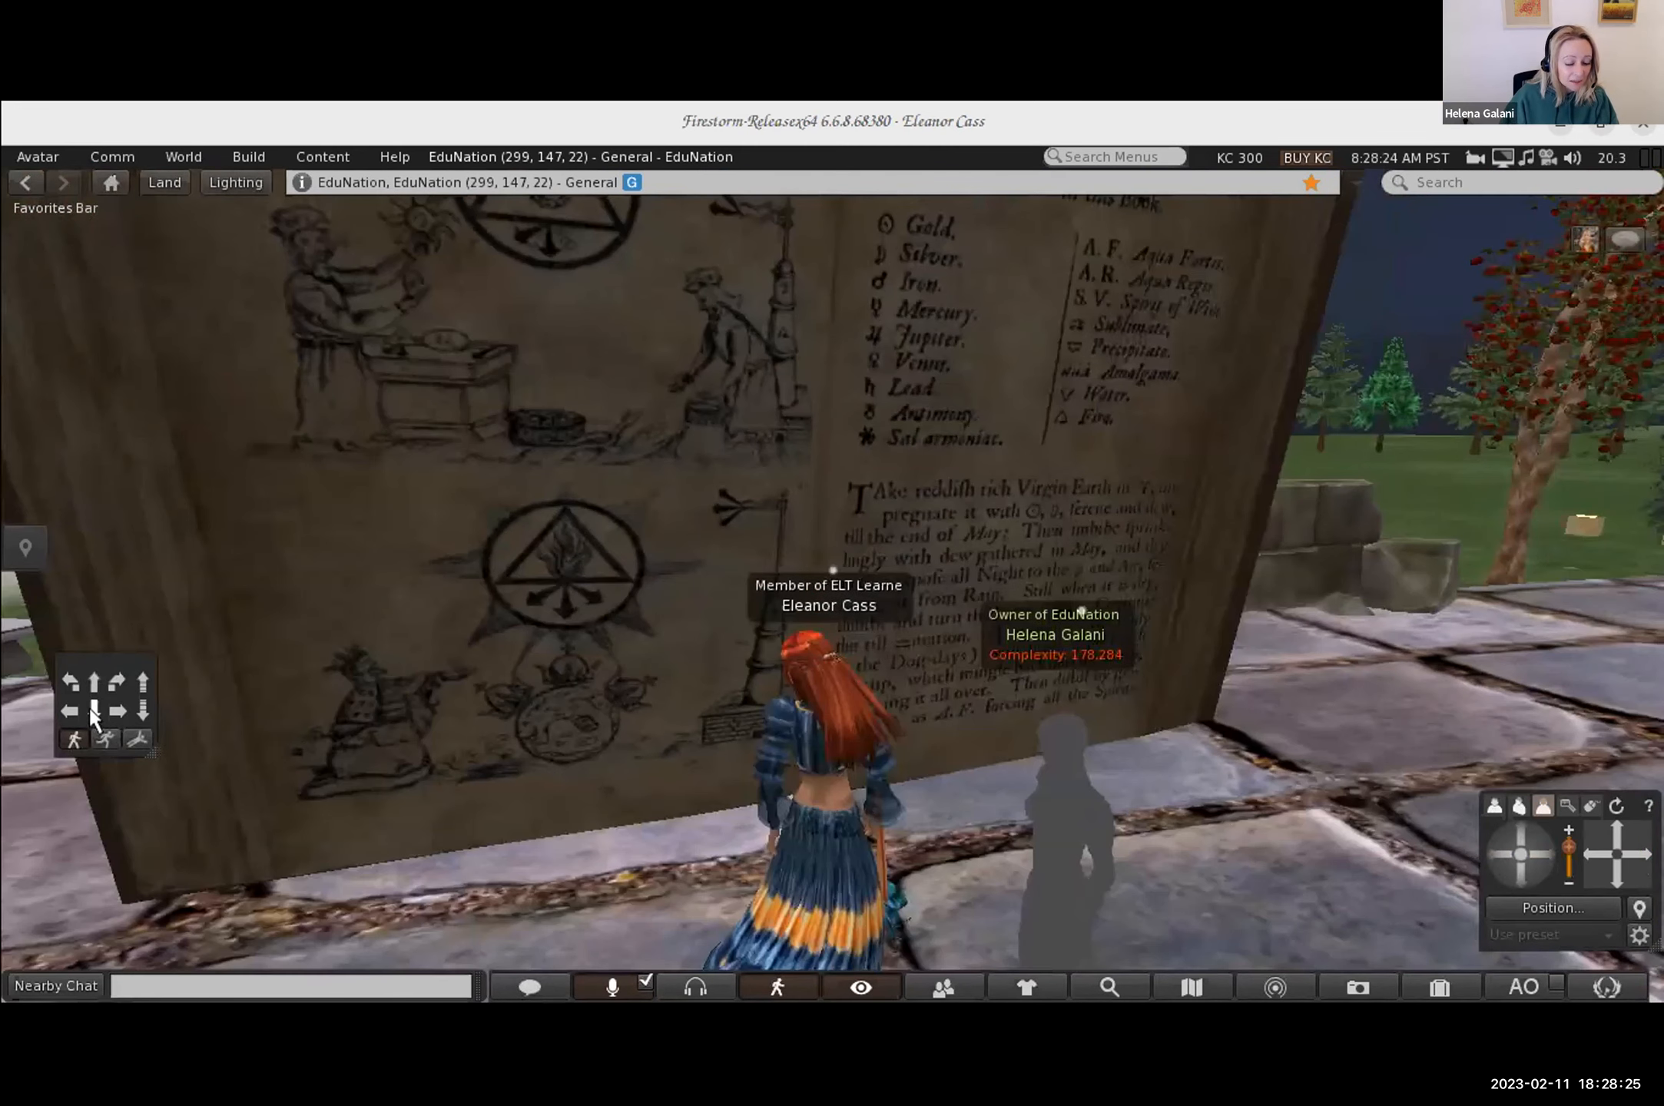
pyautogui.click(71, 712)
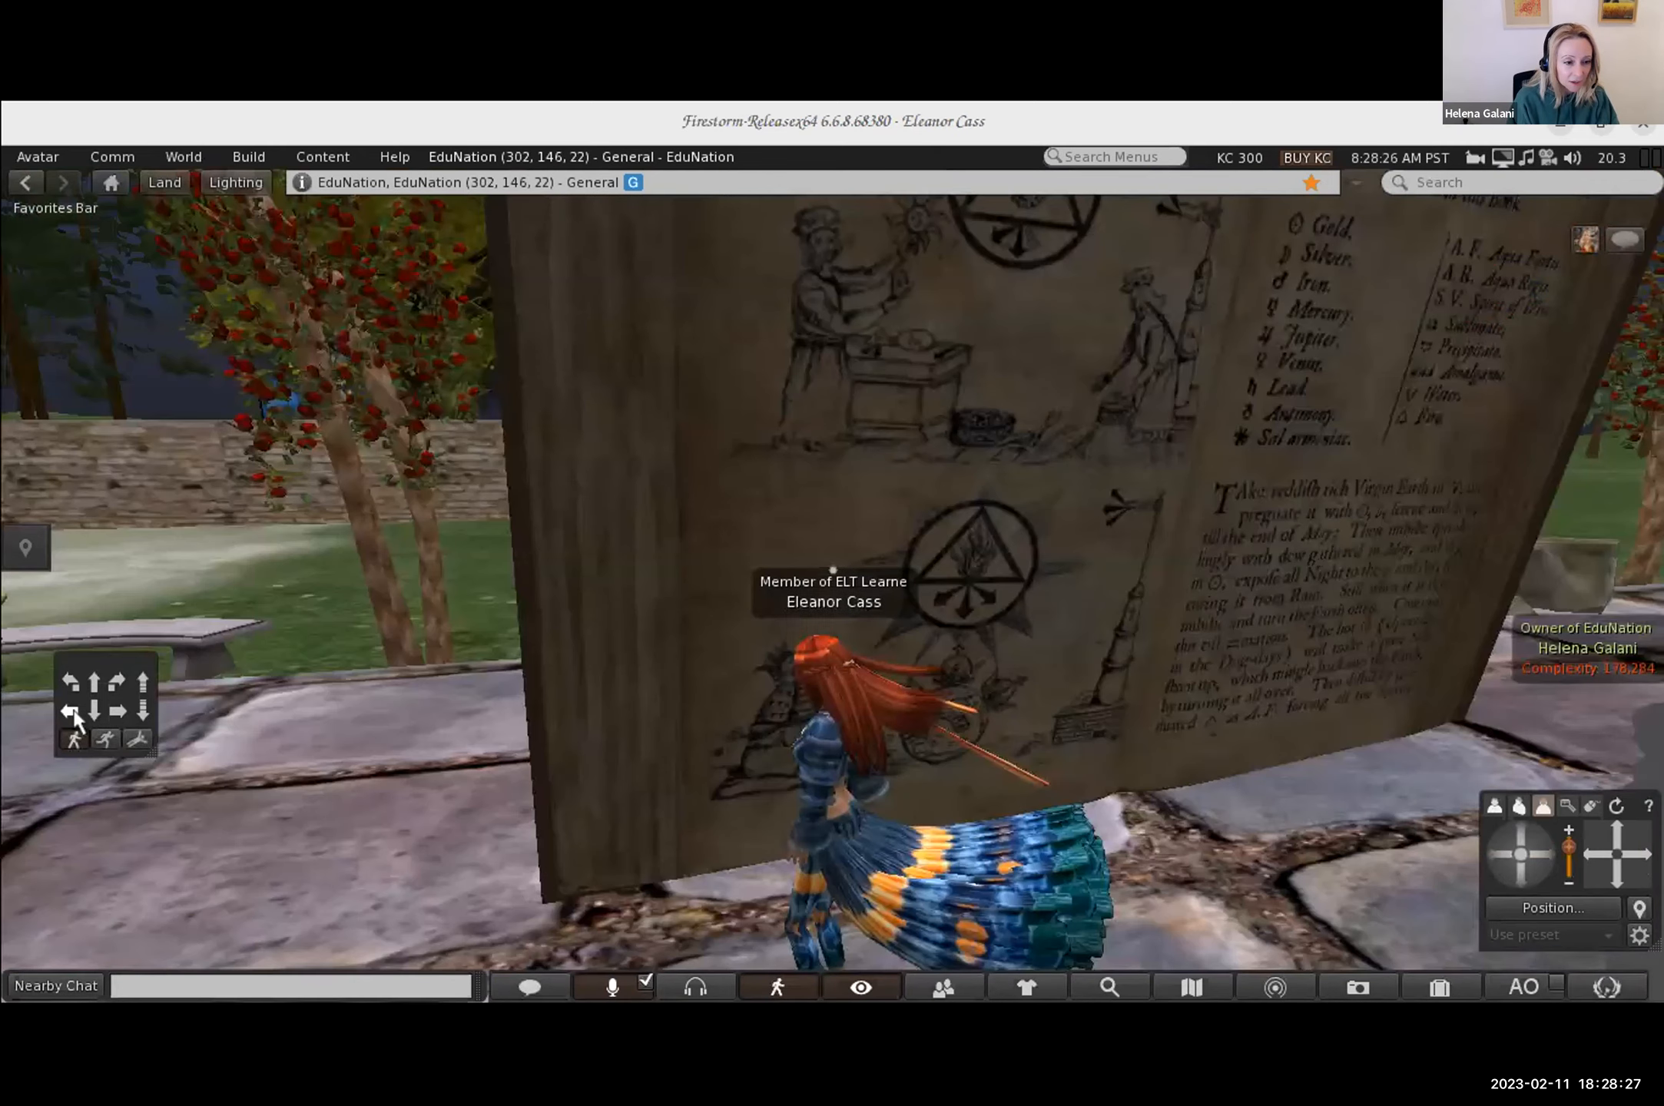
pyautogui.click(89, 714)
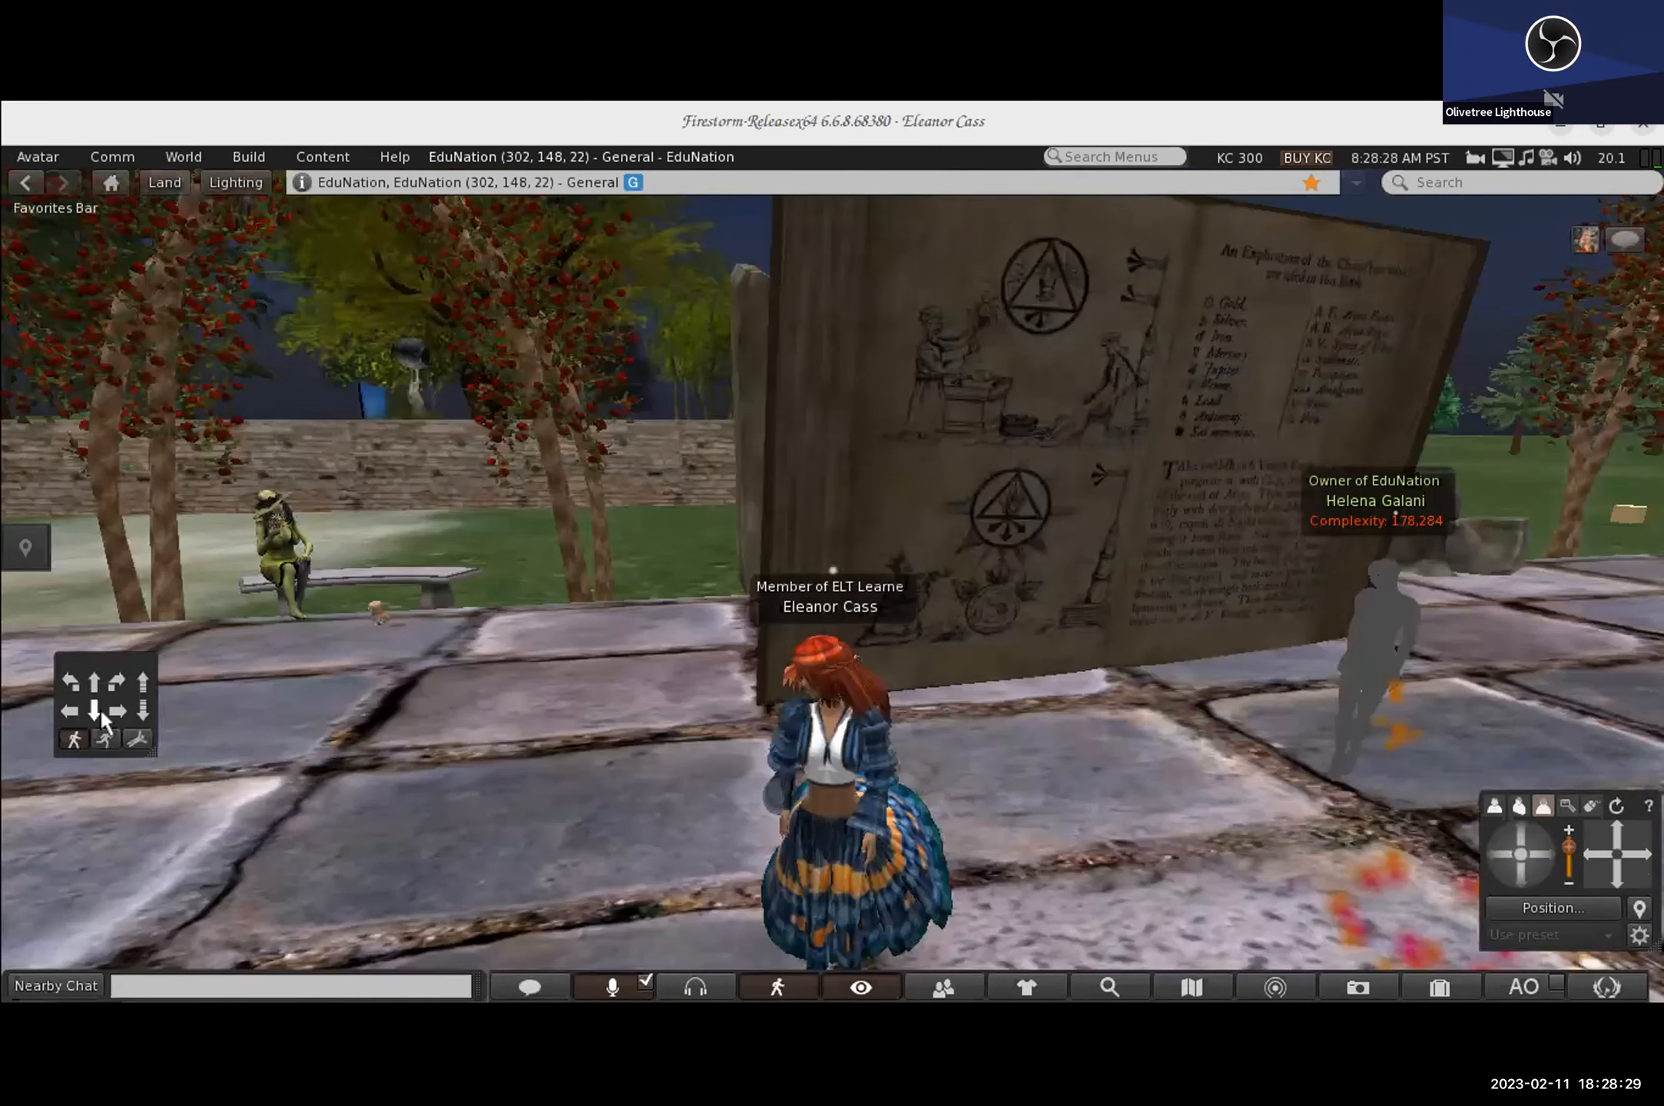
pyautogui.click(113, 713)
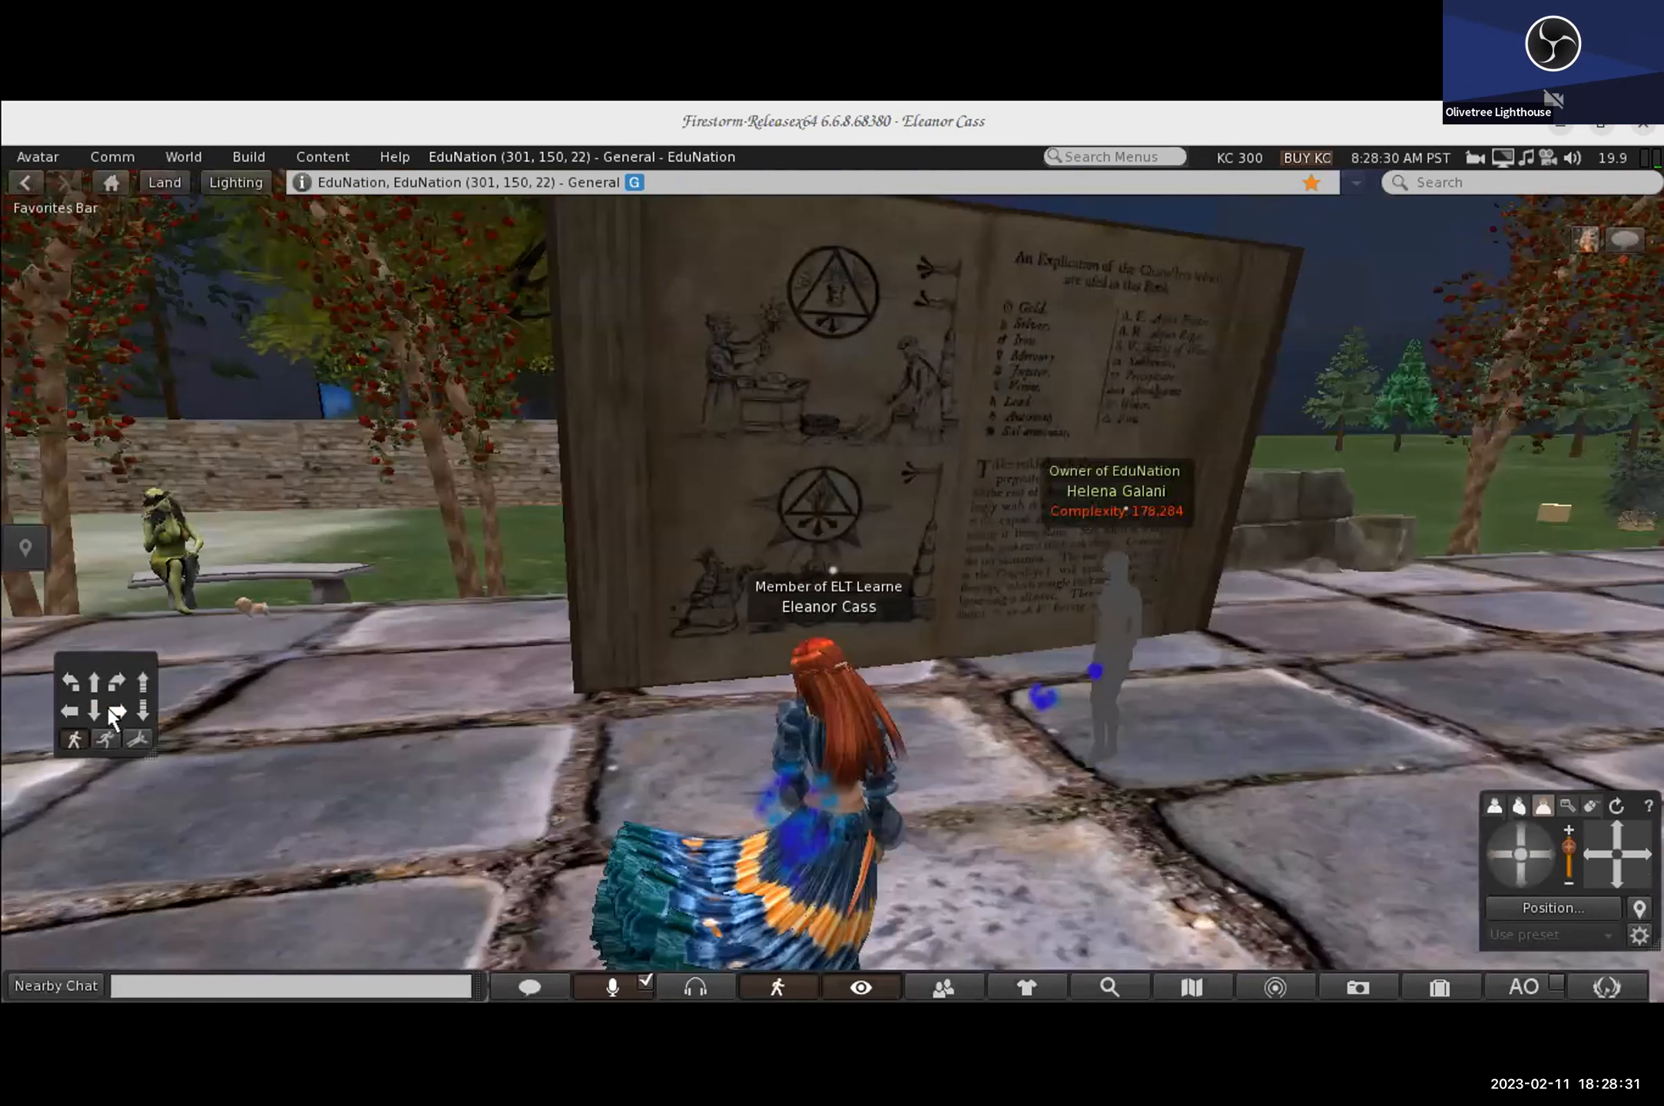
pyautogui.rightClick(756, 407)
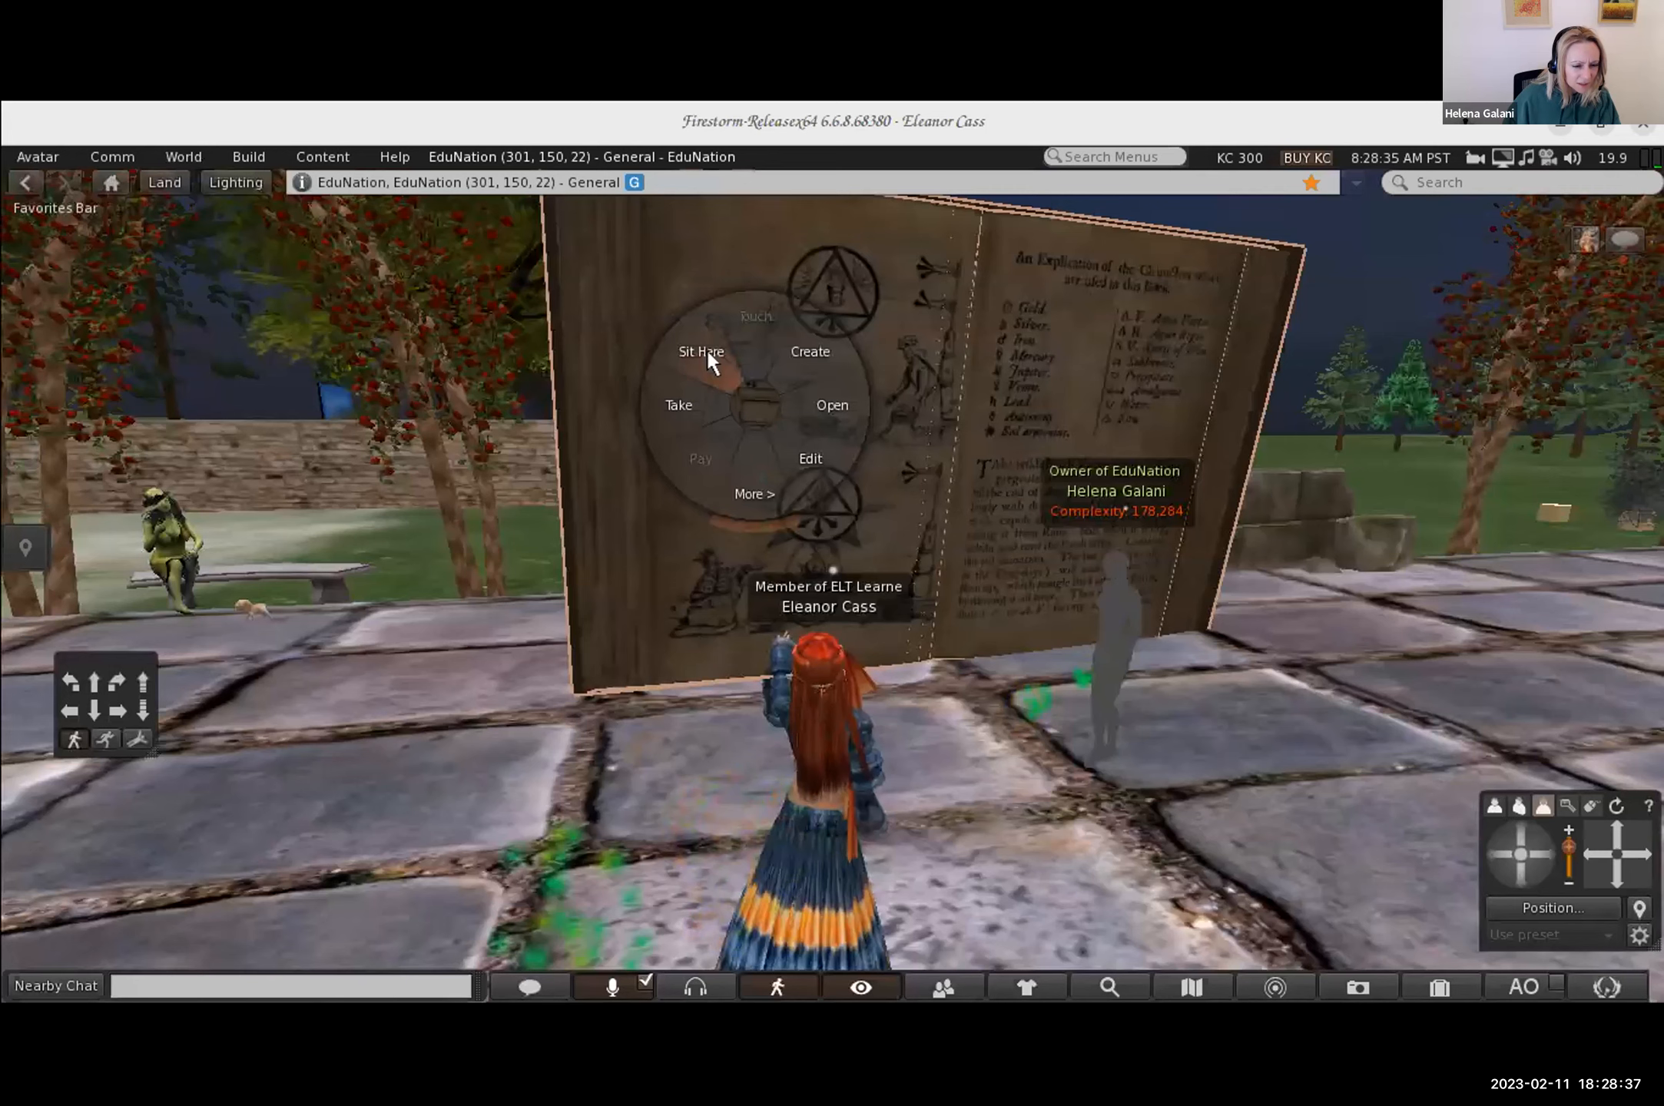
# Step: Sit the avatar on top of the book and zoom out to show the whole book
pyautogui.click(707, 349)
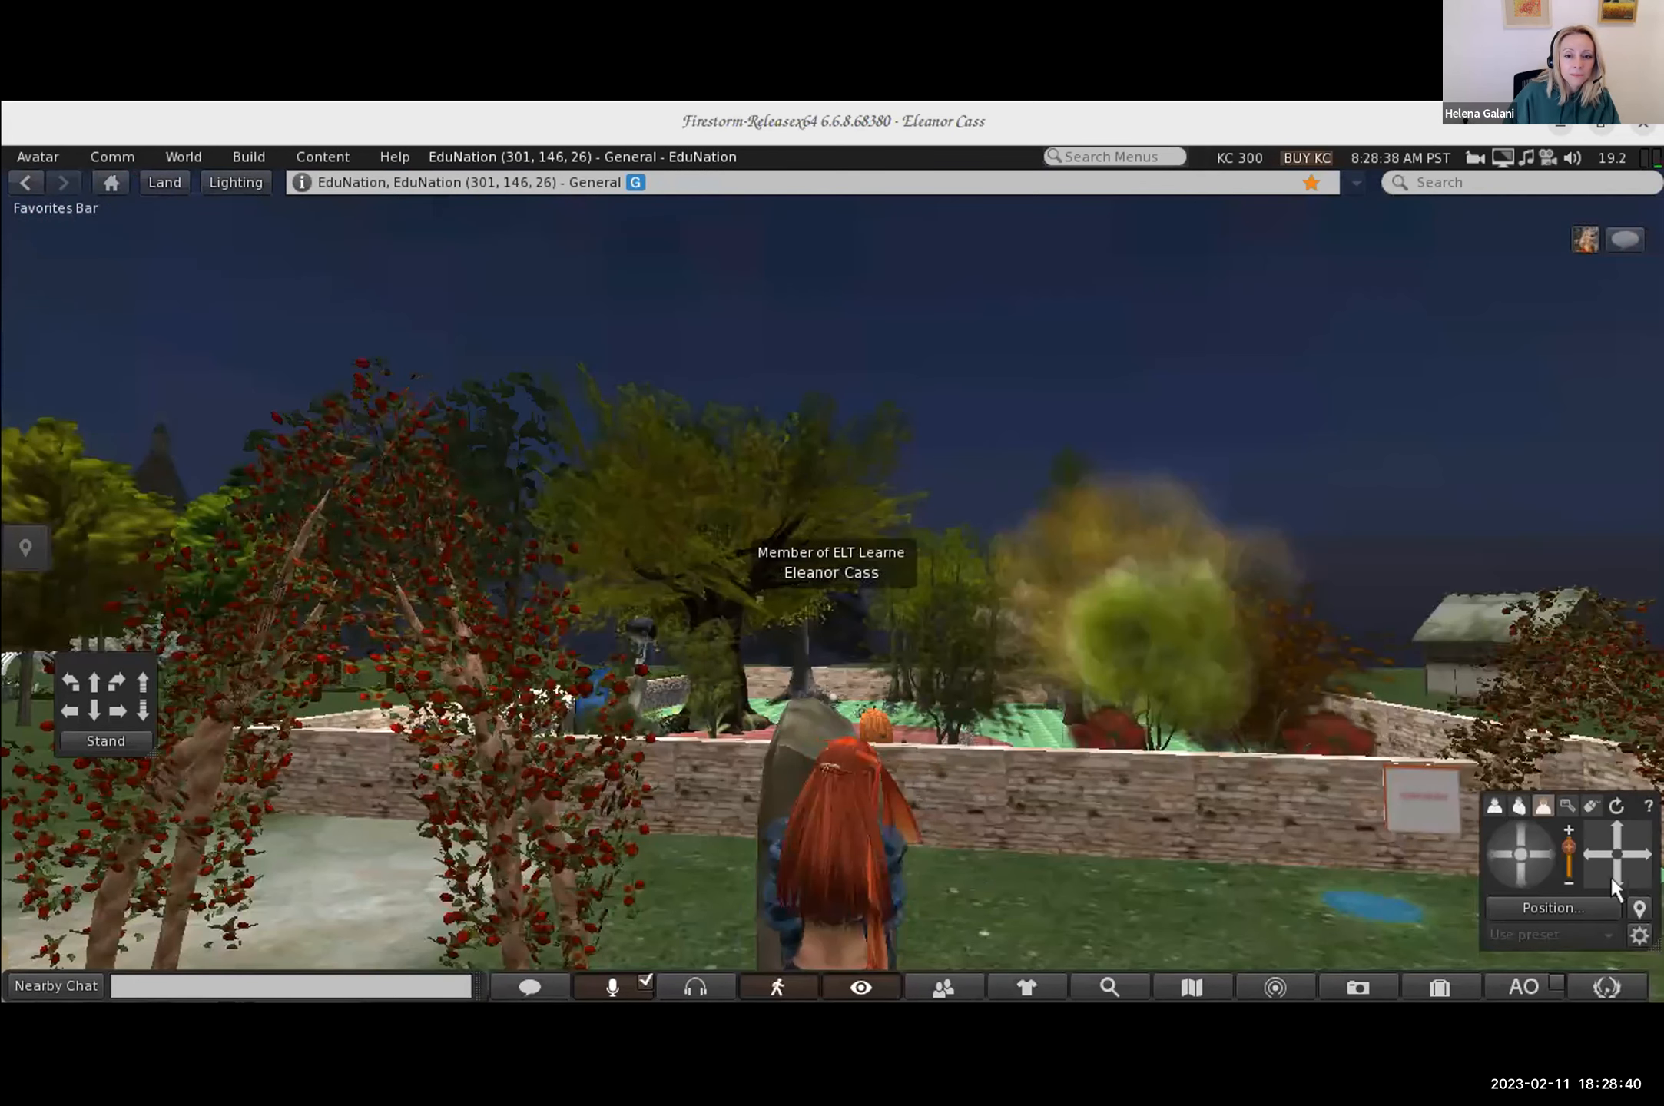
pyautogui.click(1565, 885)
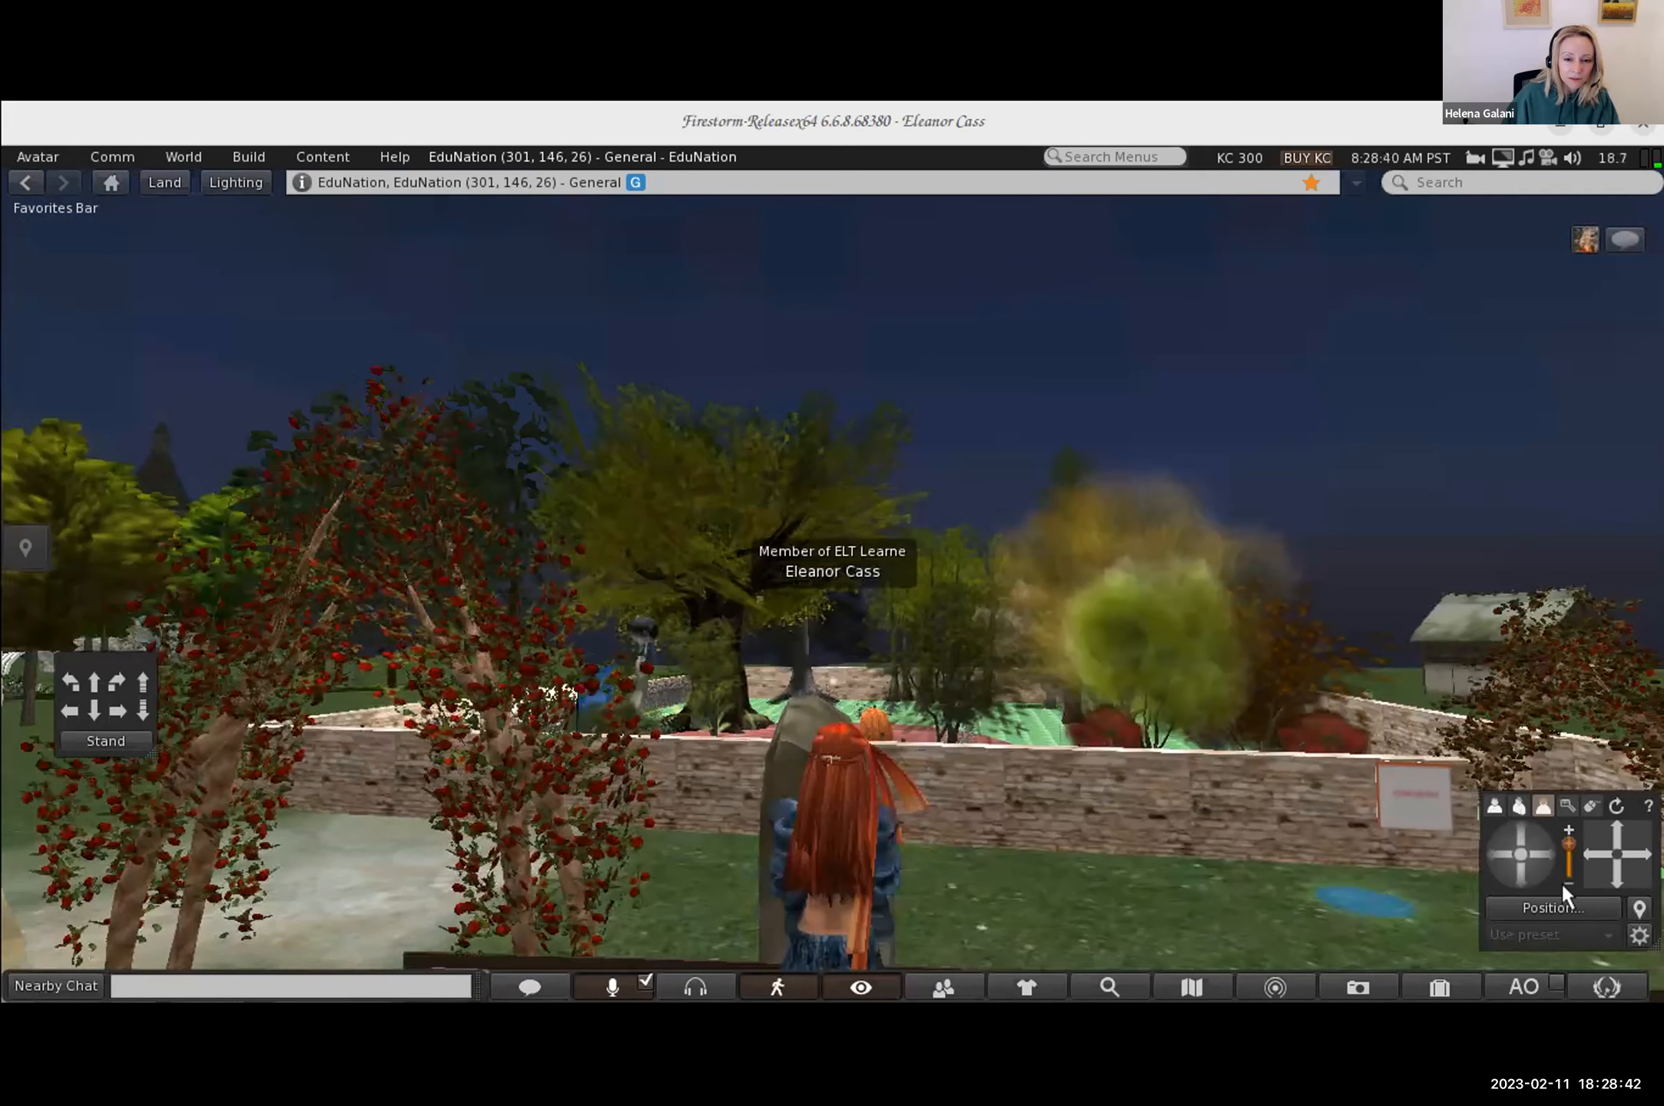
pyautogui.click(1563, 883)
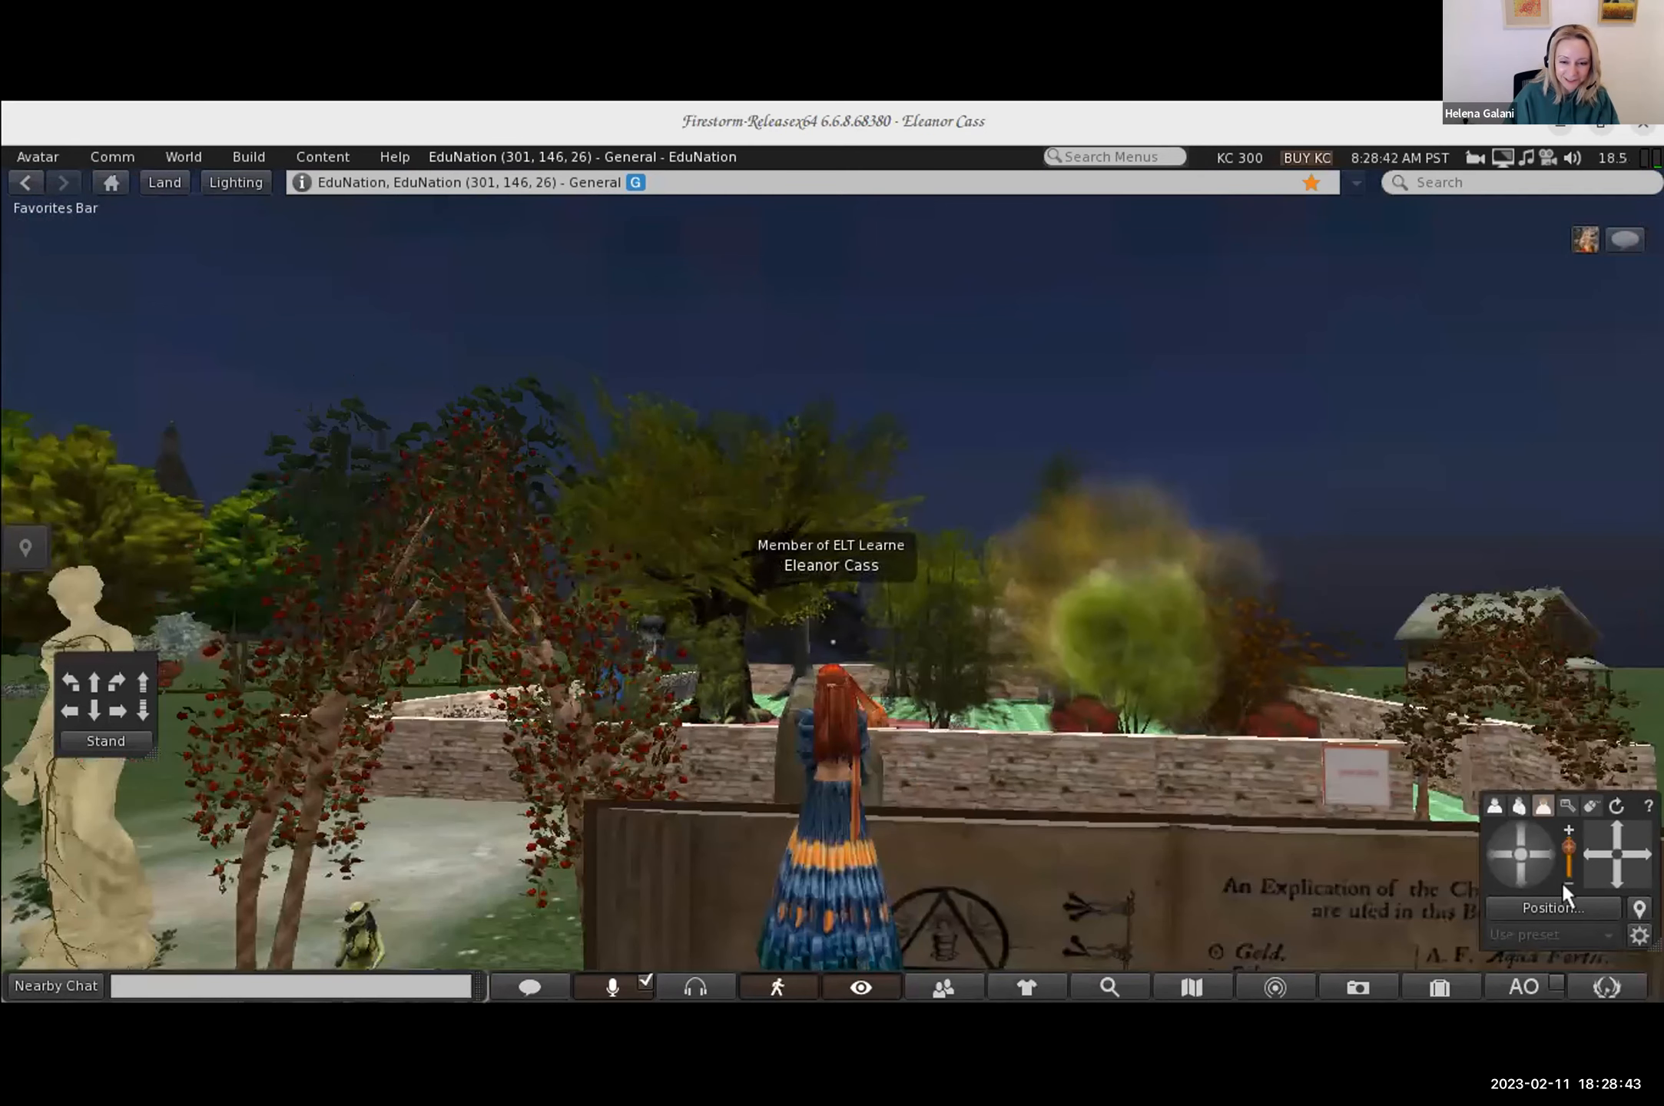
pyautogui.click(1563, 883)
pyautogui.click(1563, 883)
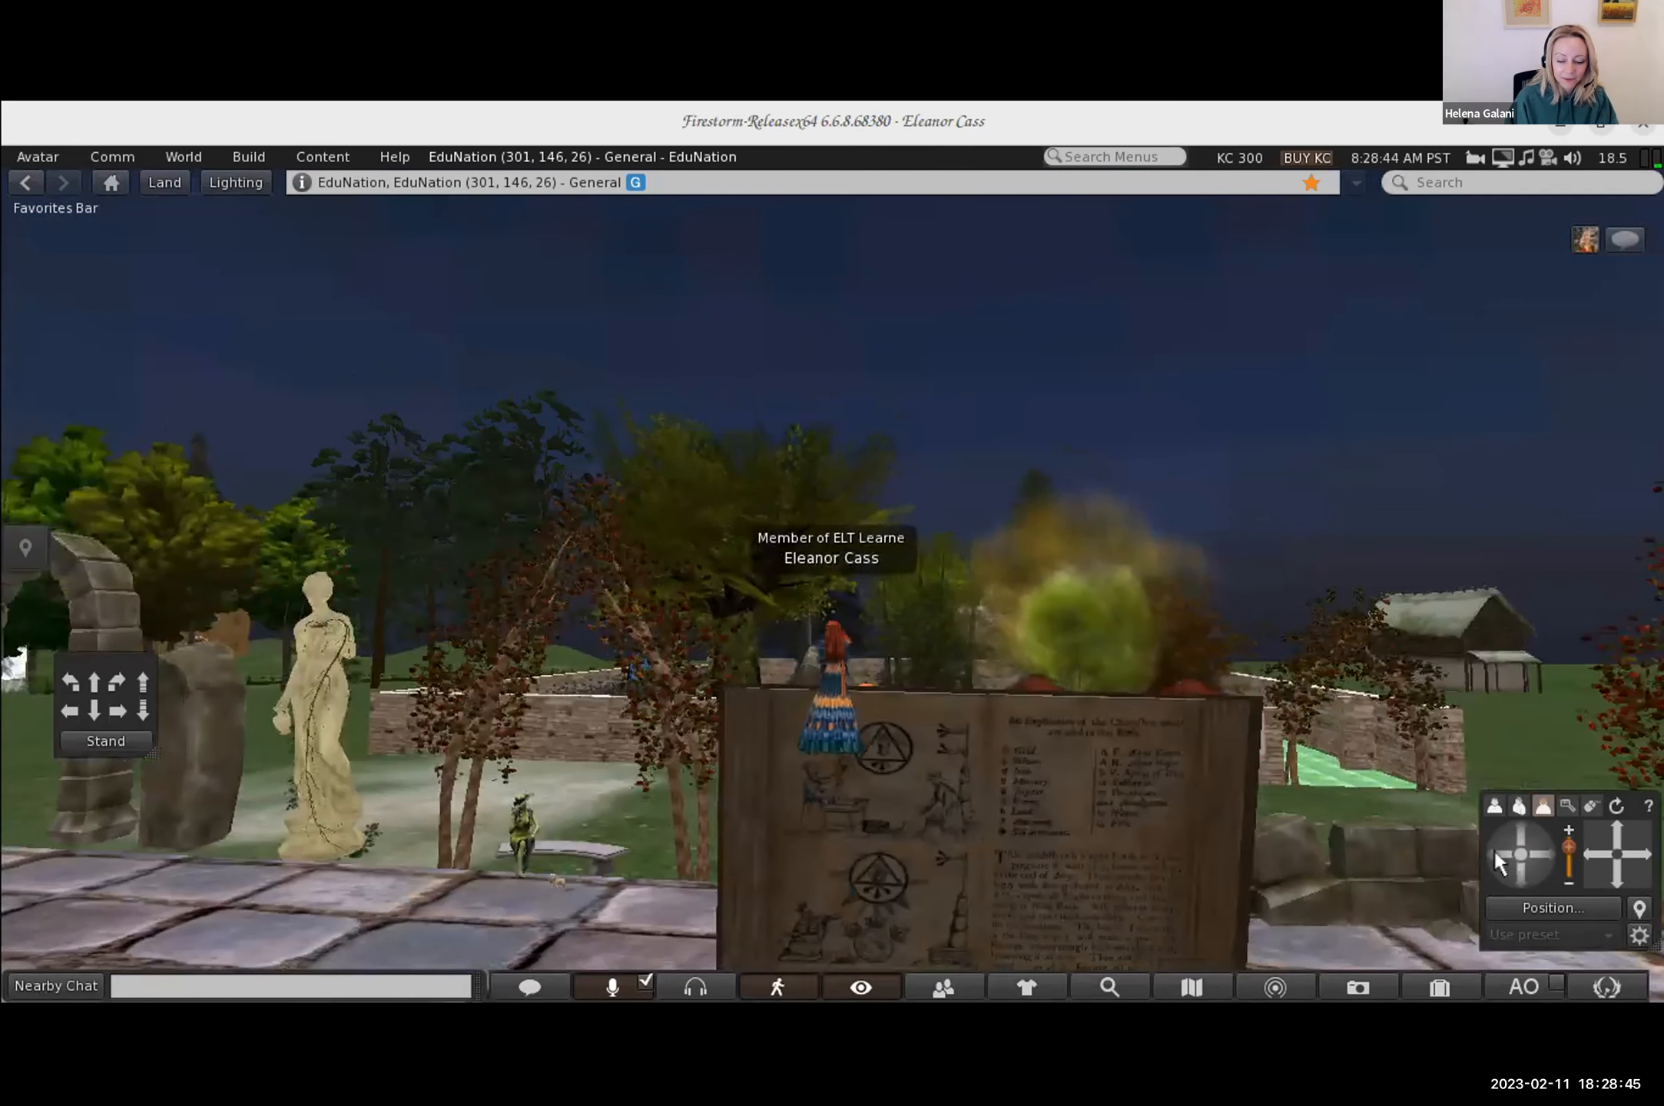
# Step: Orbit around the seated avatar both ways and adjust the distance to face the book's pages
pyautogui.click(1494, 851)
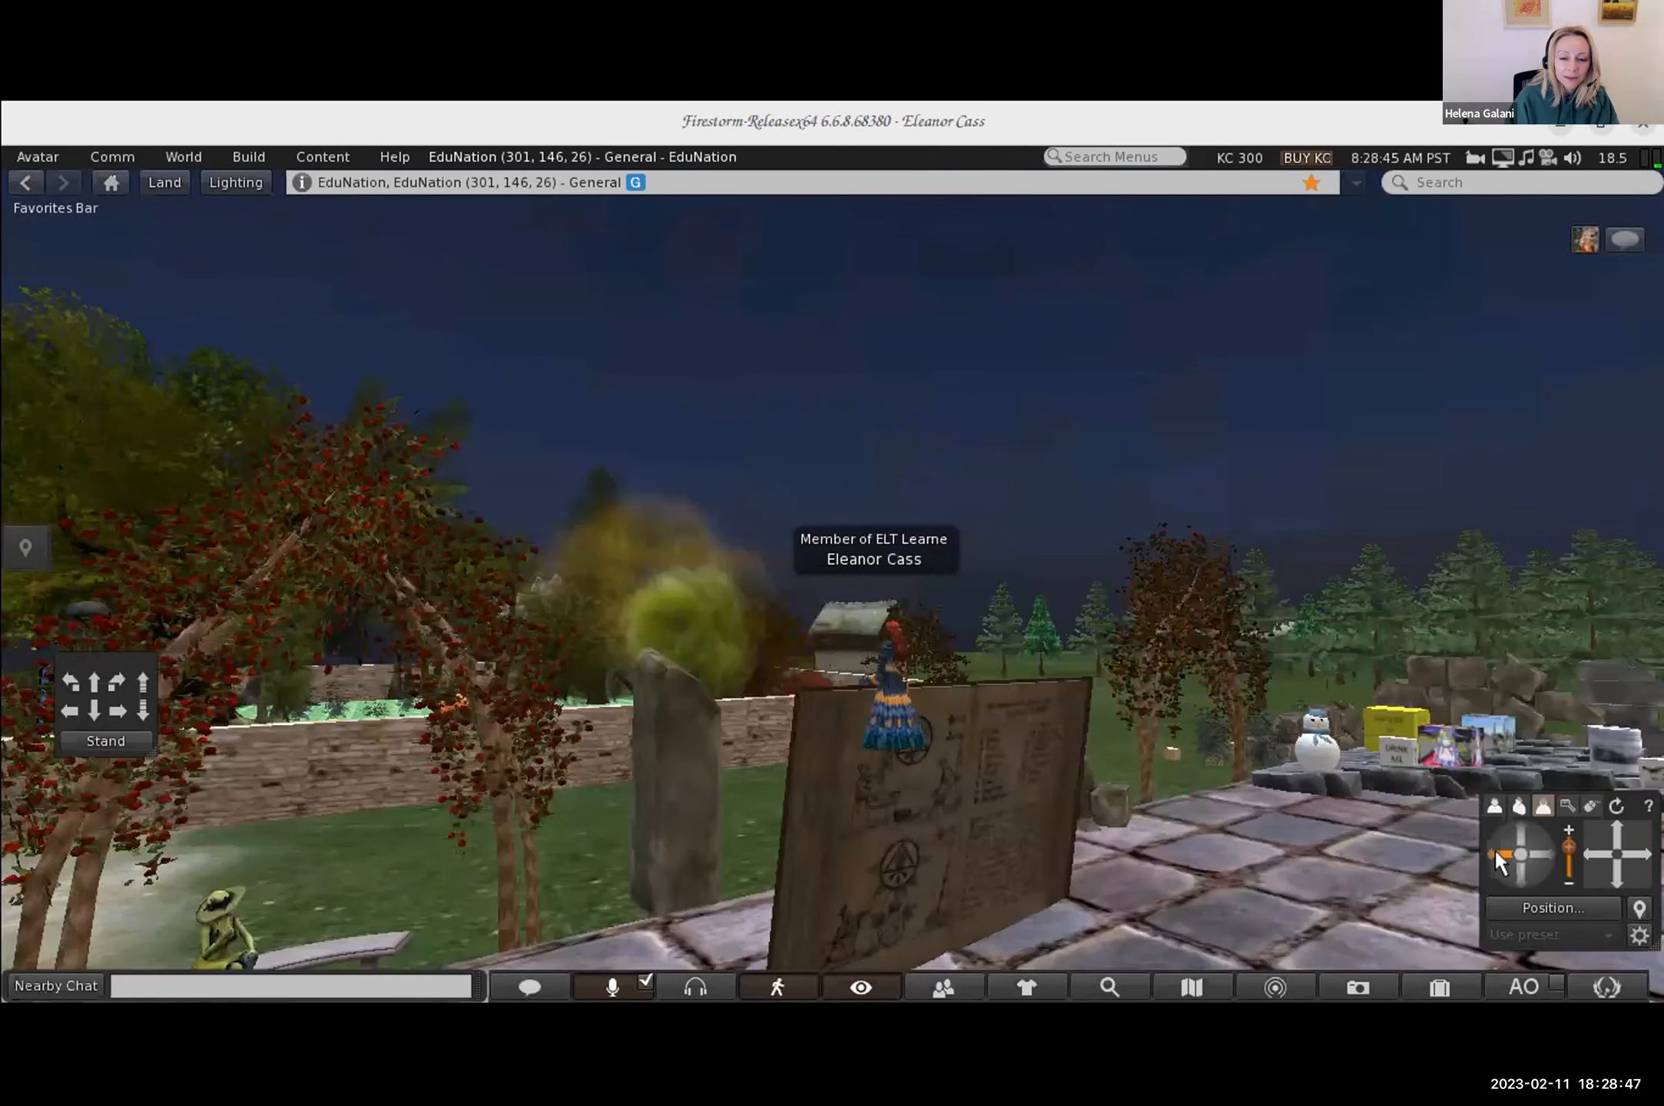
pyautogui.click(1495, 852)
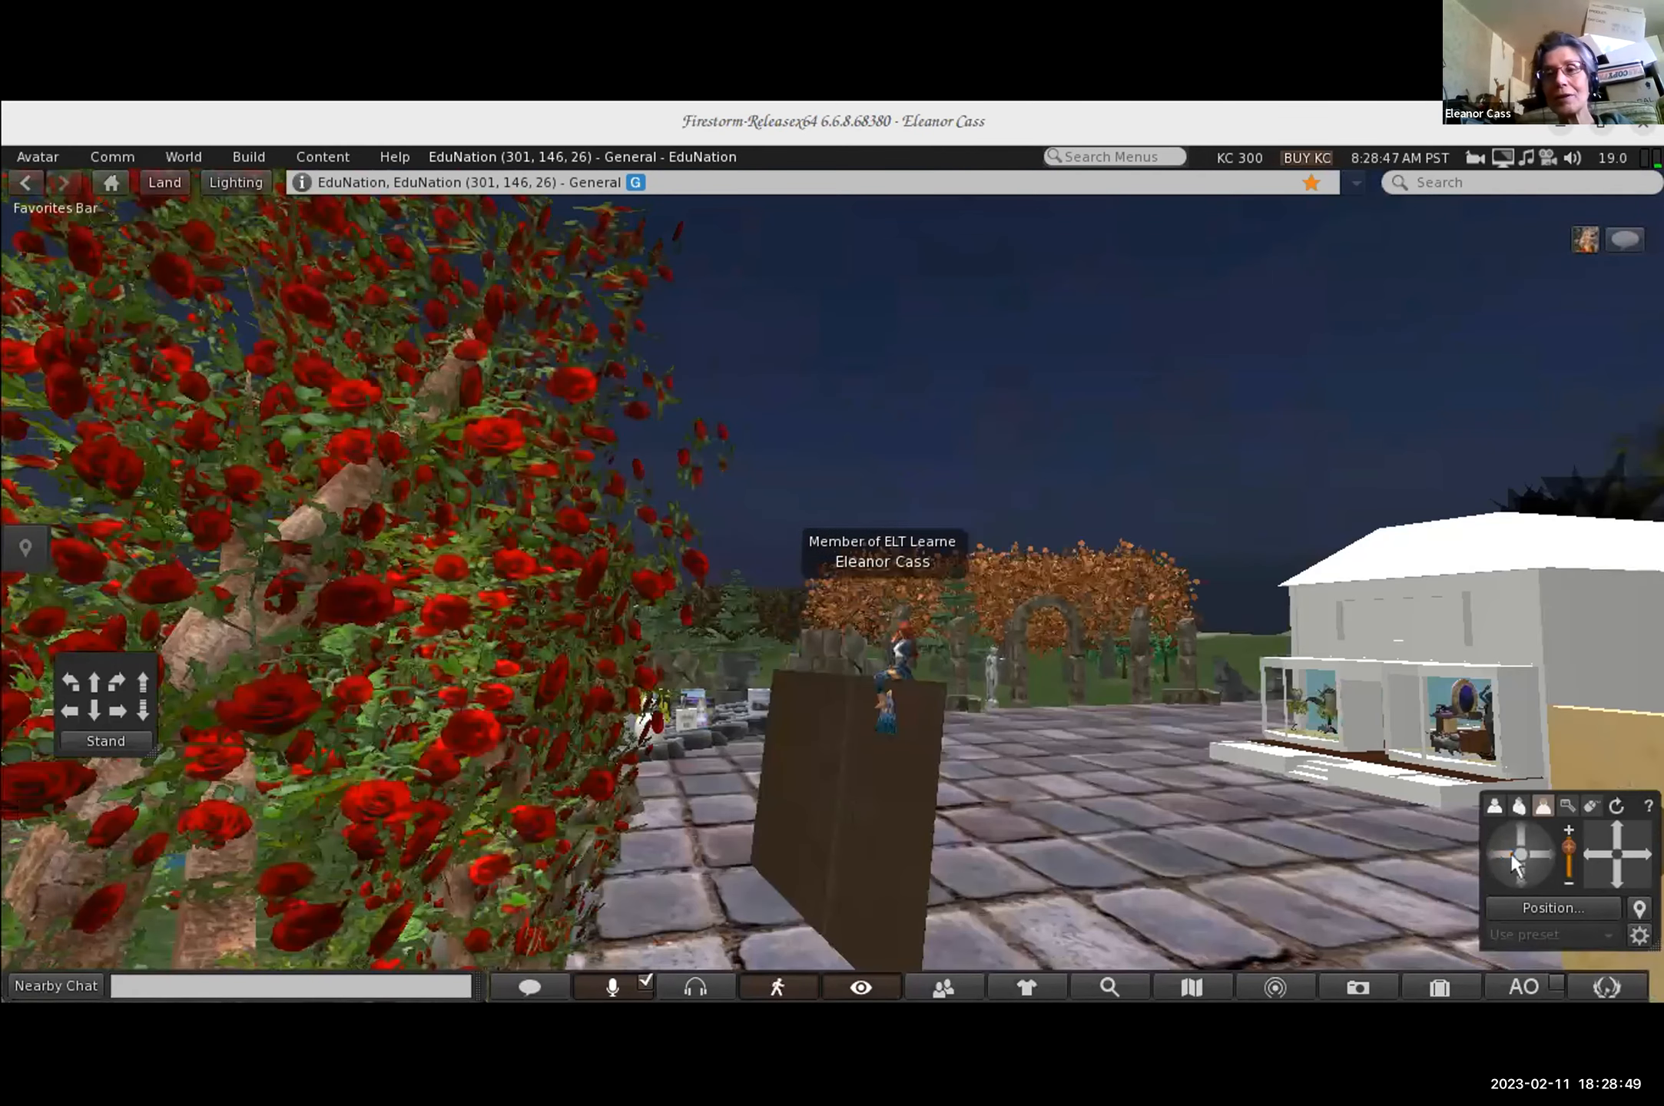
pyautogui.click(1549, 854)
pyautogui.click(1549, 856)
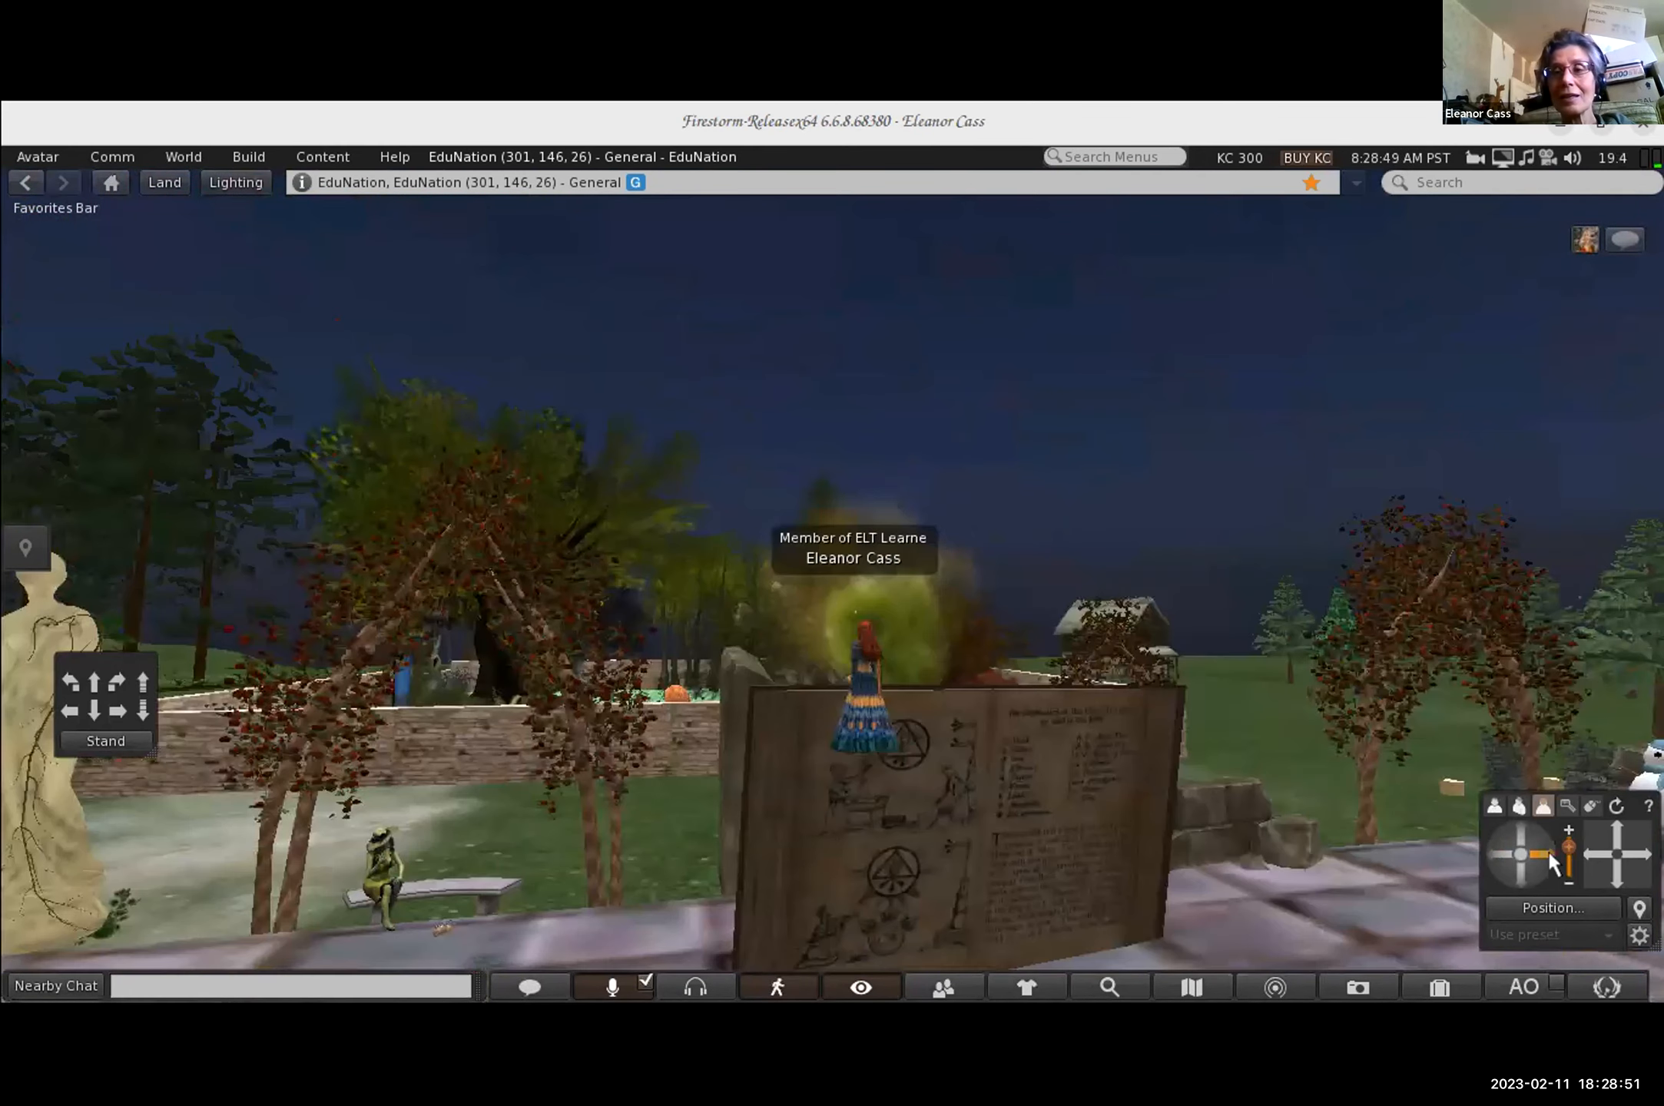
pyautogui.click(1549, 856)
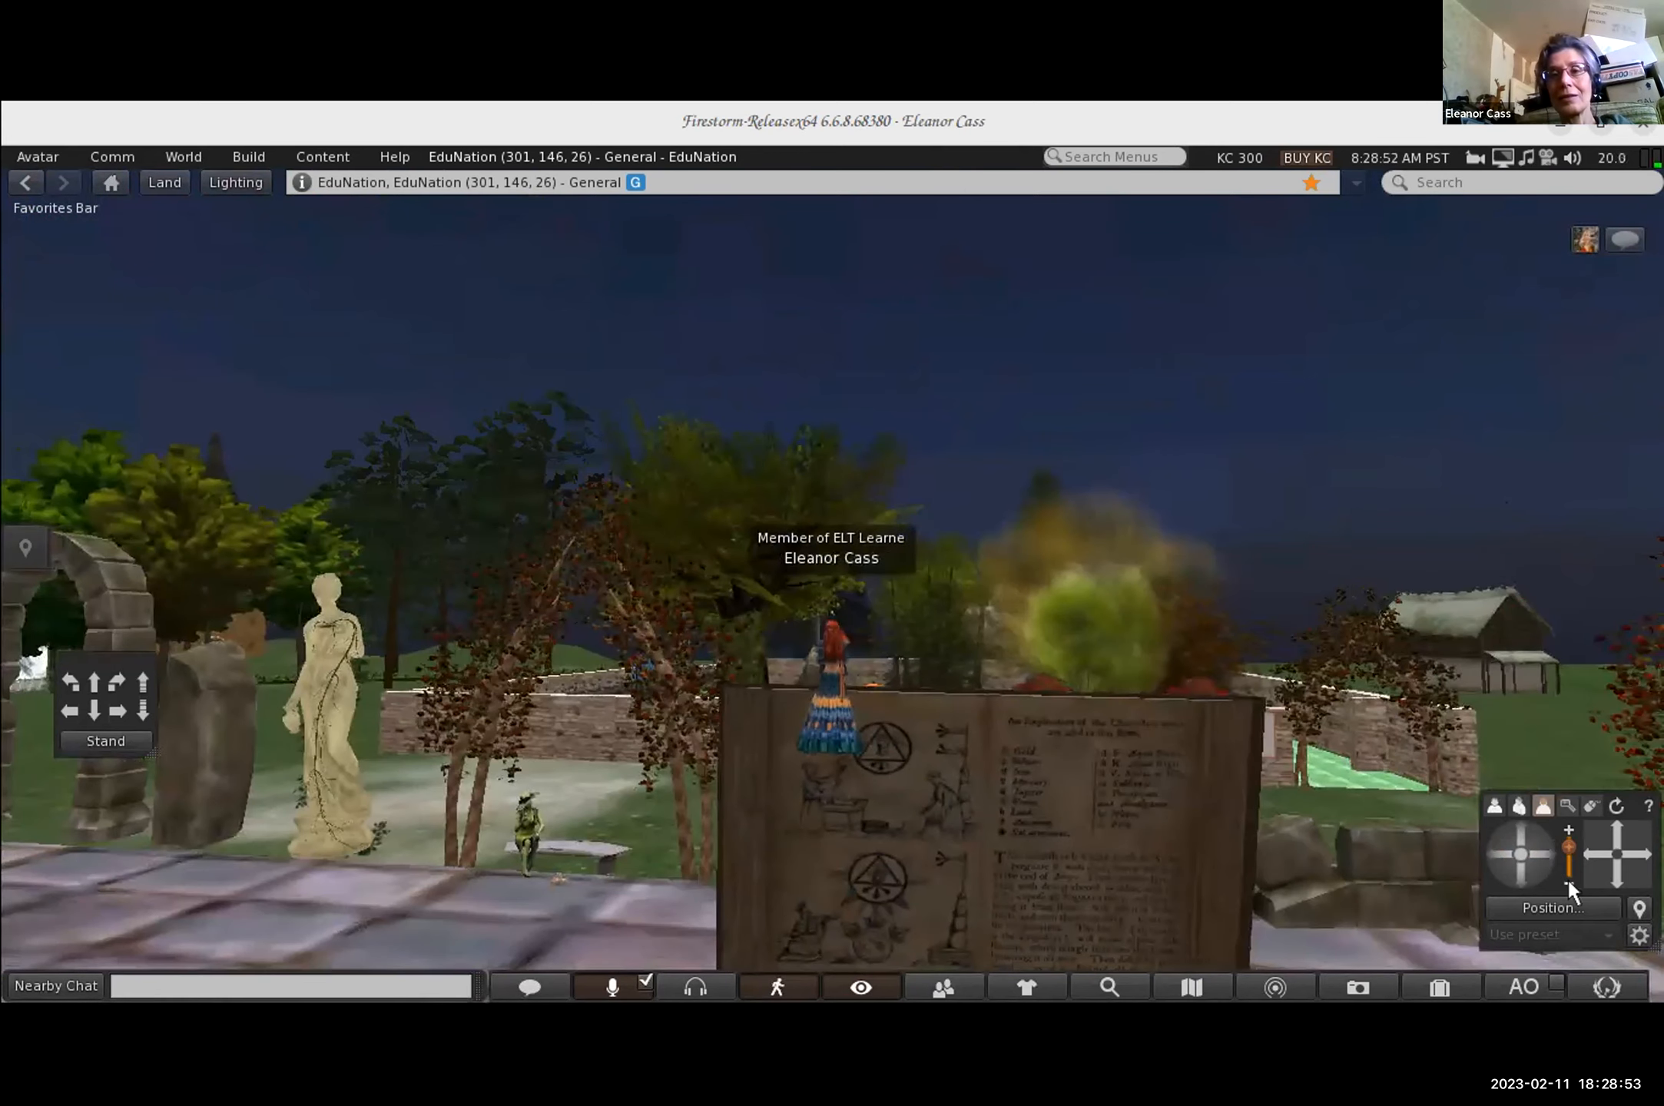
pyautogui.click(1568, 878)
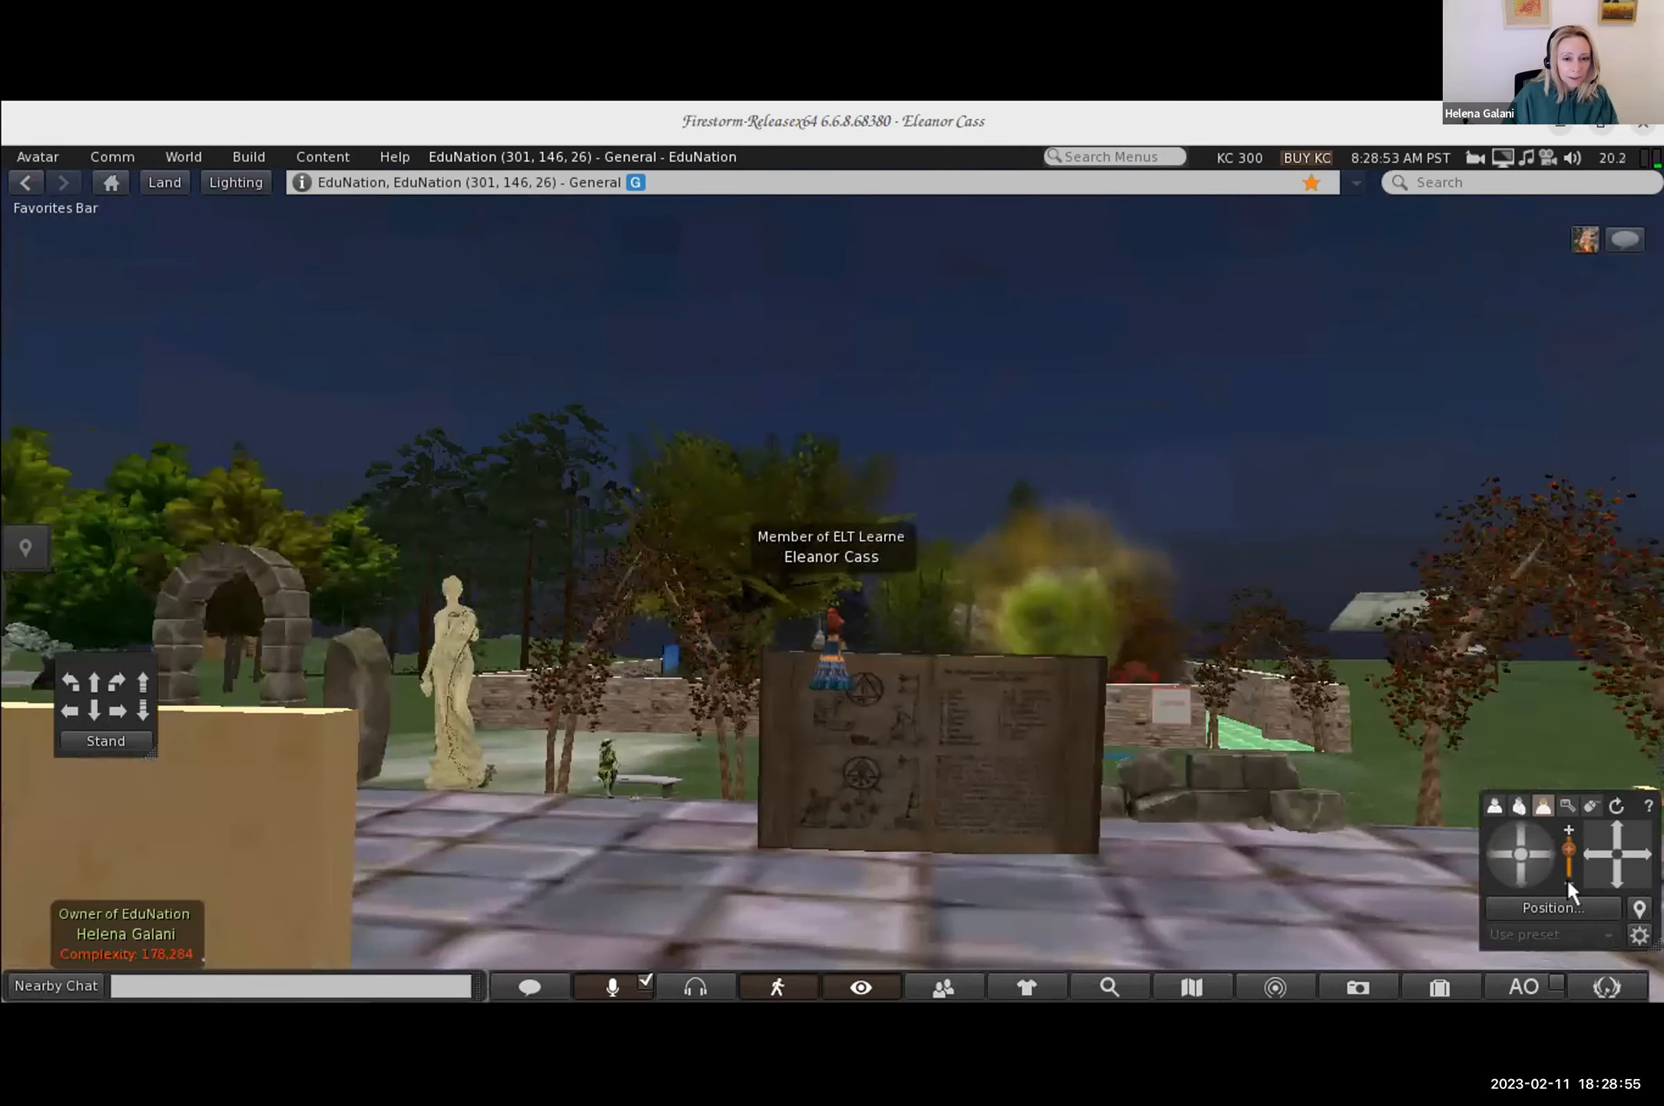
pyautogui.click(1568, 880)
pyautogui.click(1567, 826)
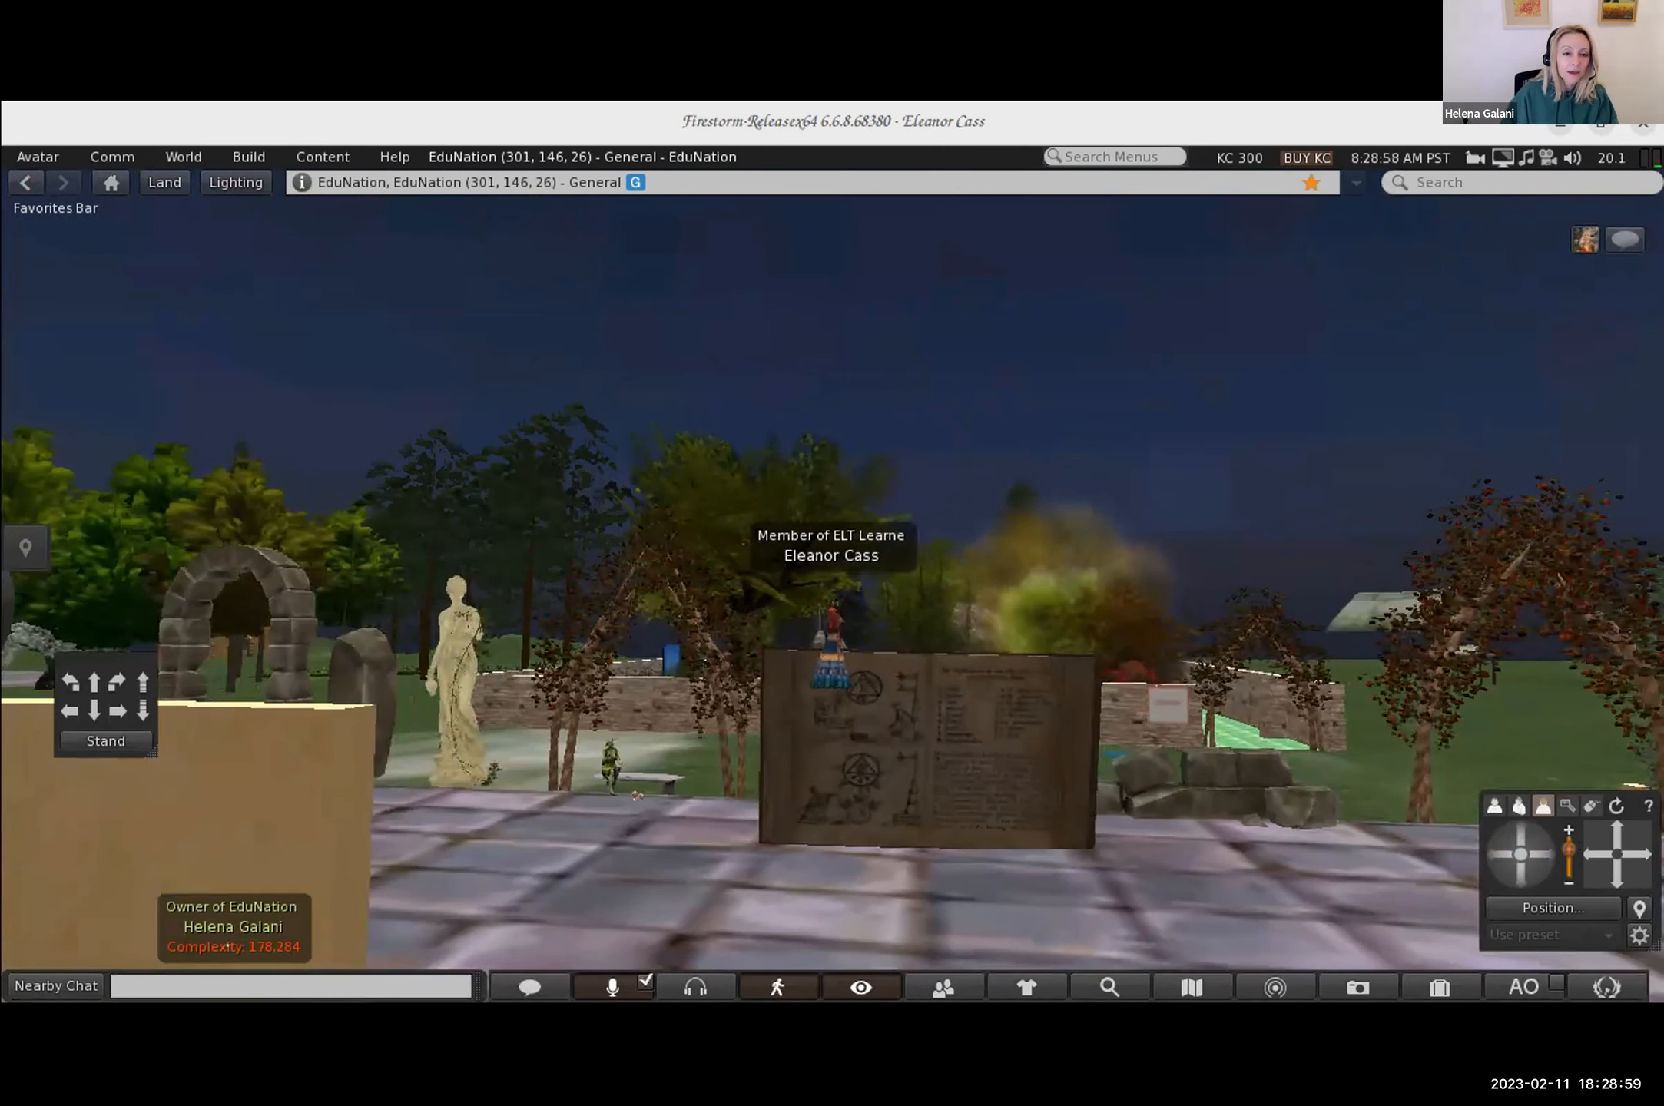
# Step: Stand the avatar back up and bring the camera closer to the book
pyautogui.click(88, 742)
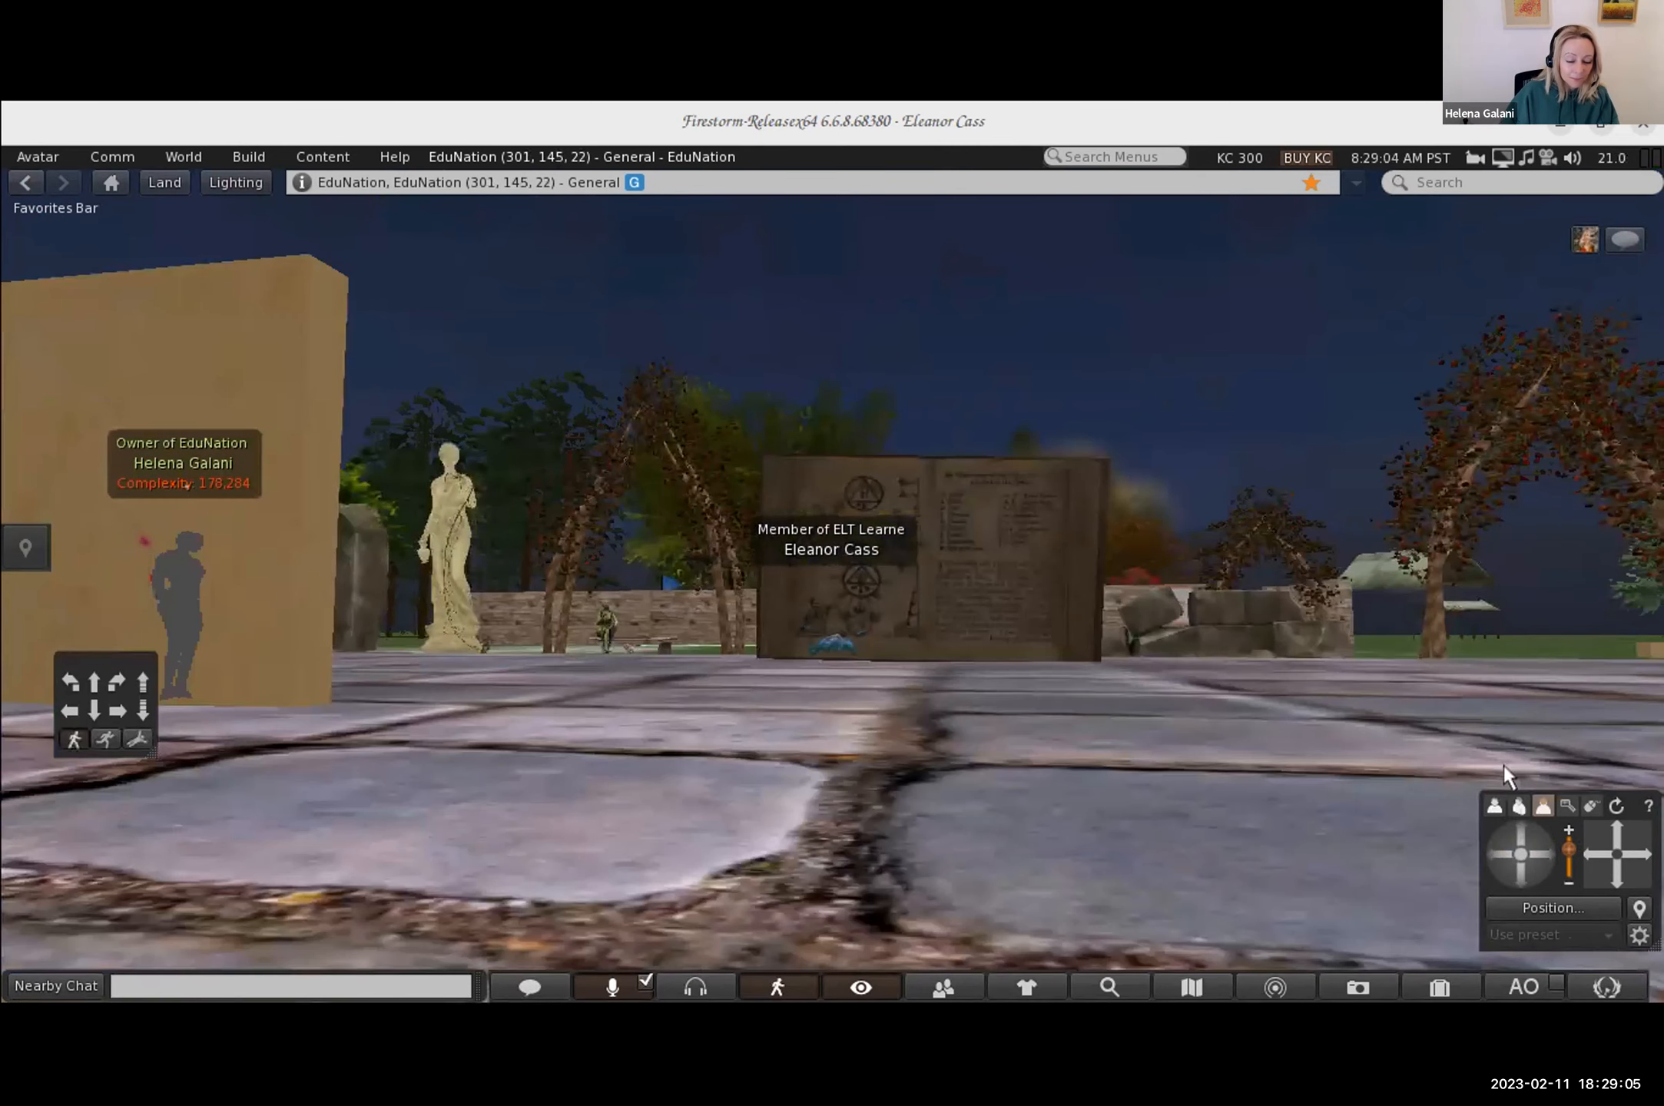
pyautogui.click(1572, 827)
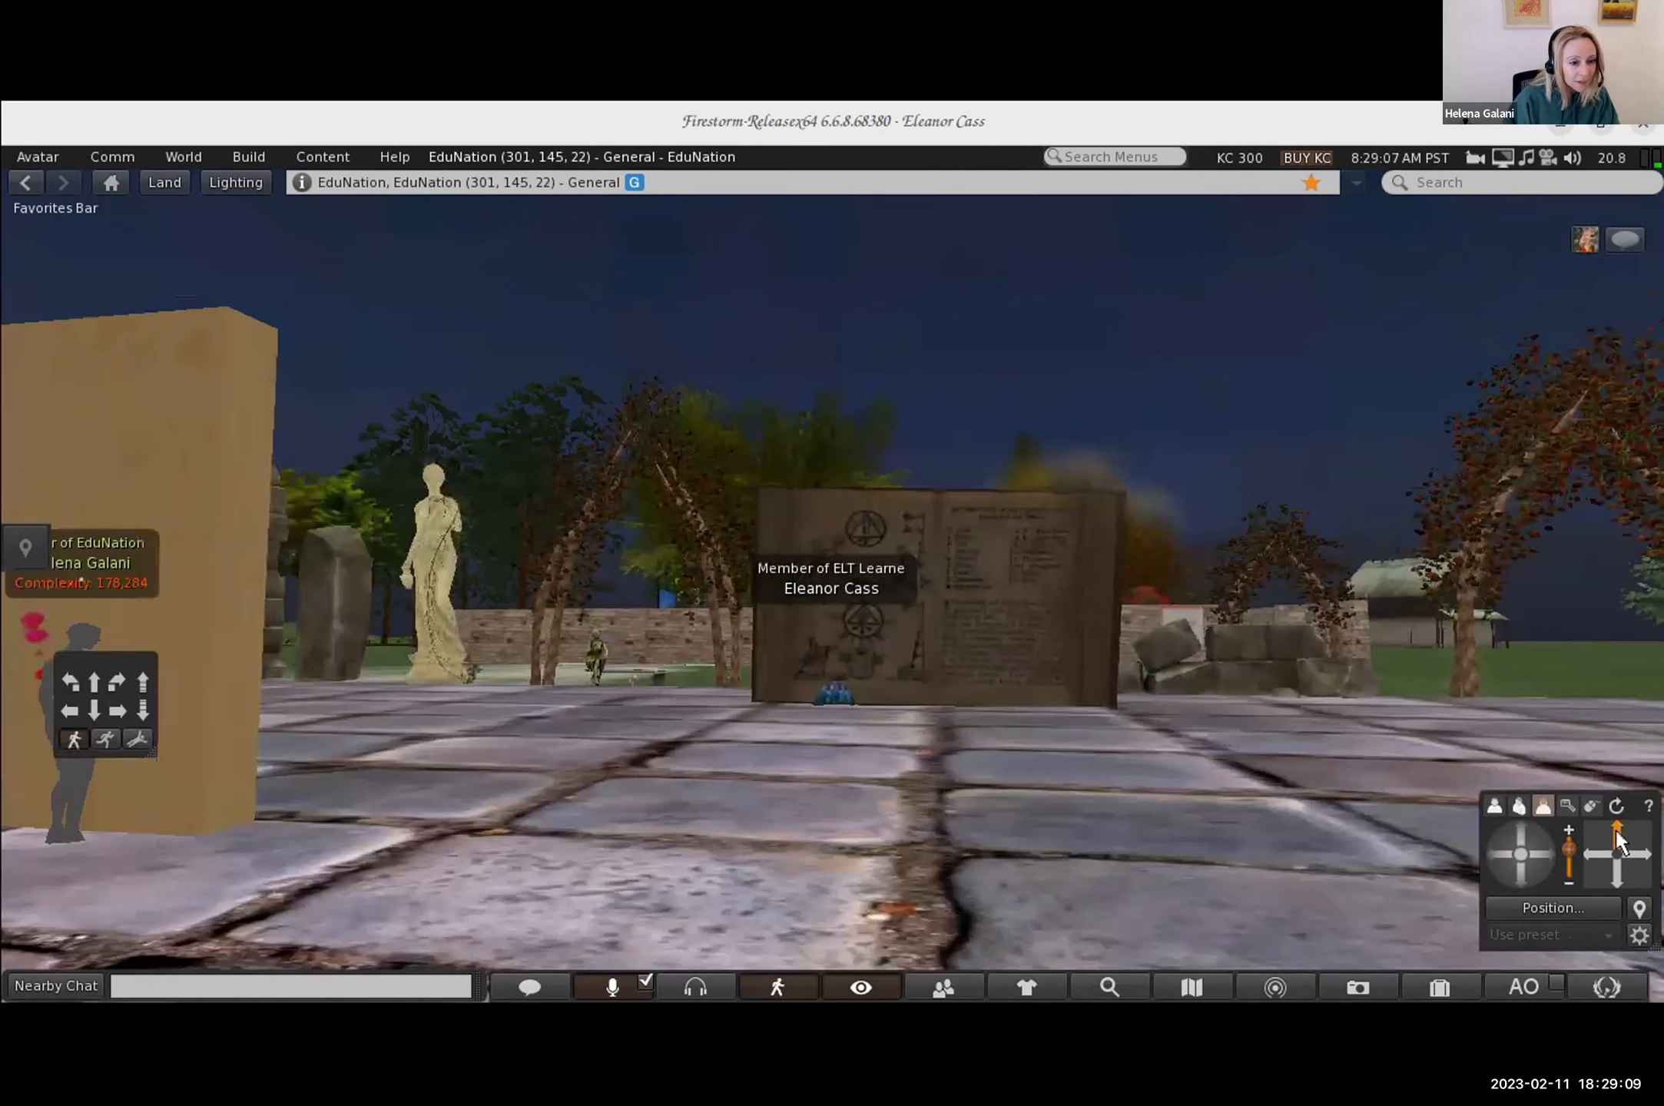
pyautogui.click(1616, 830)
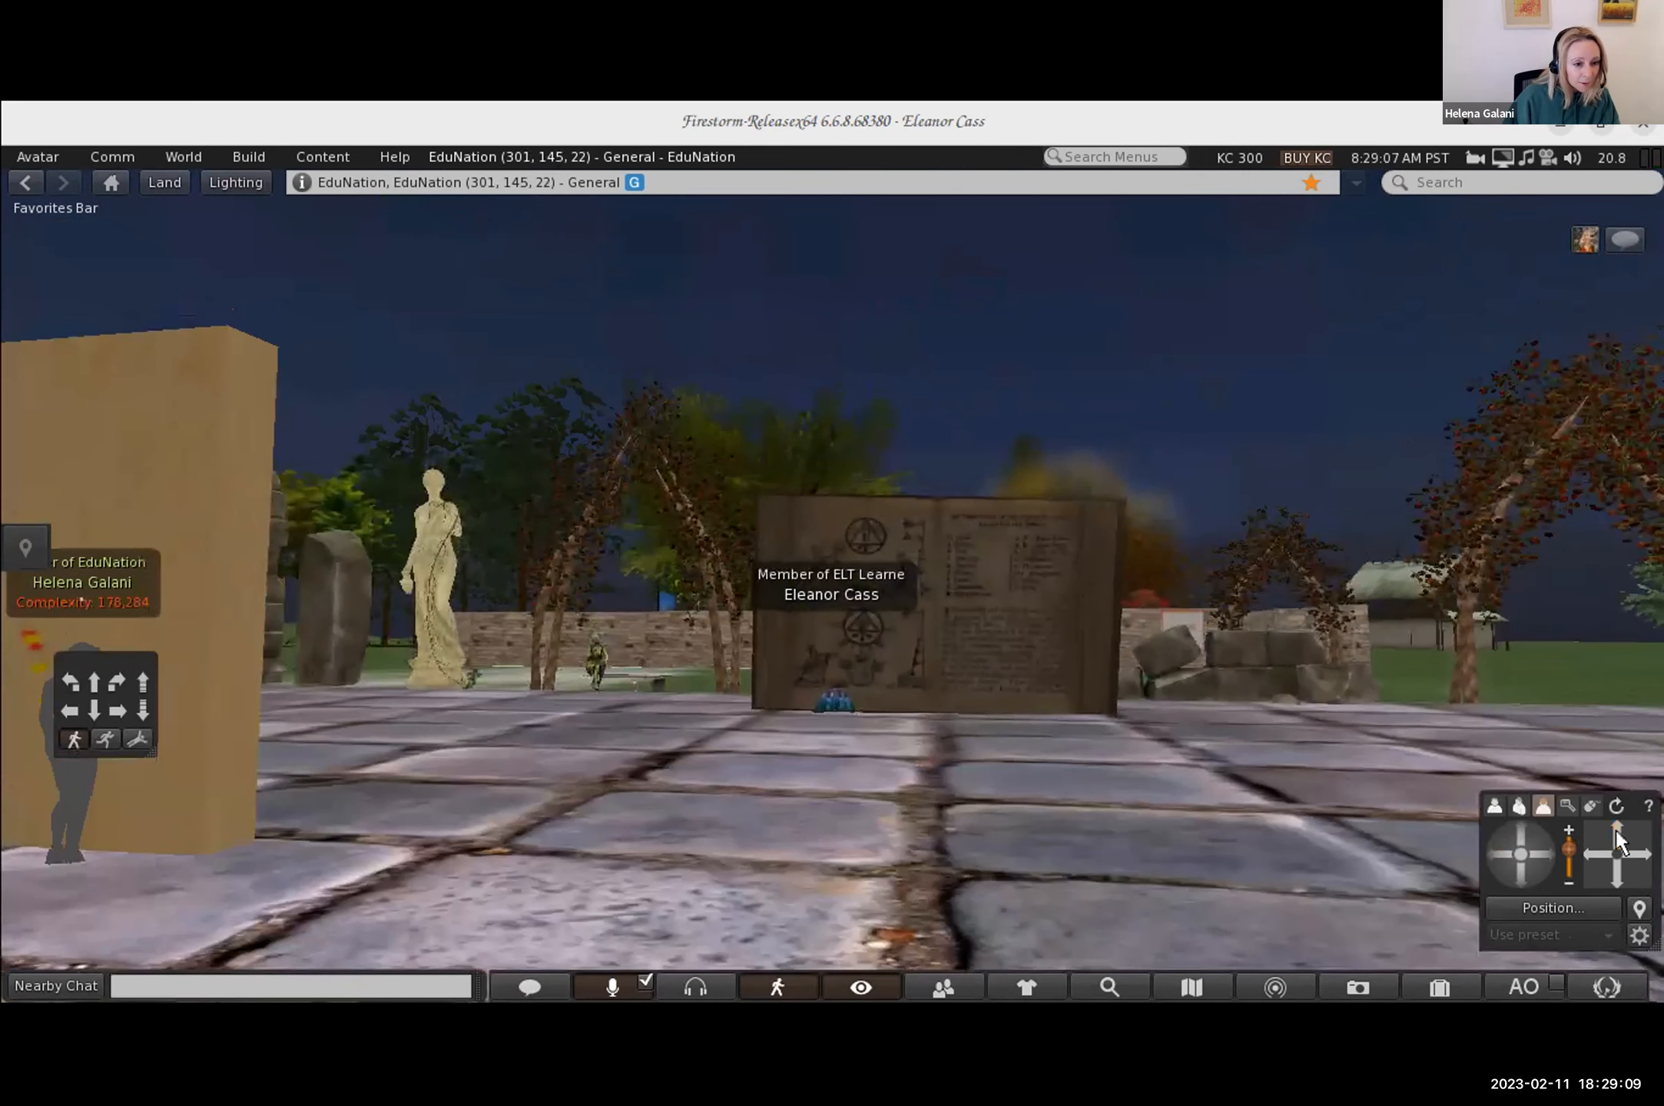